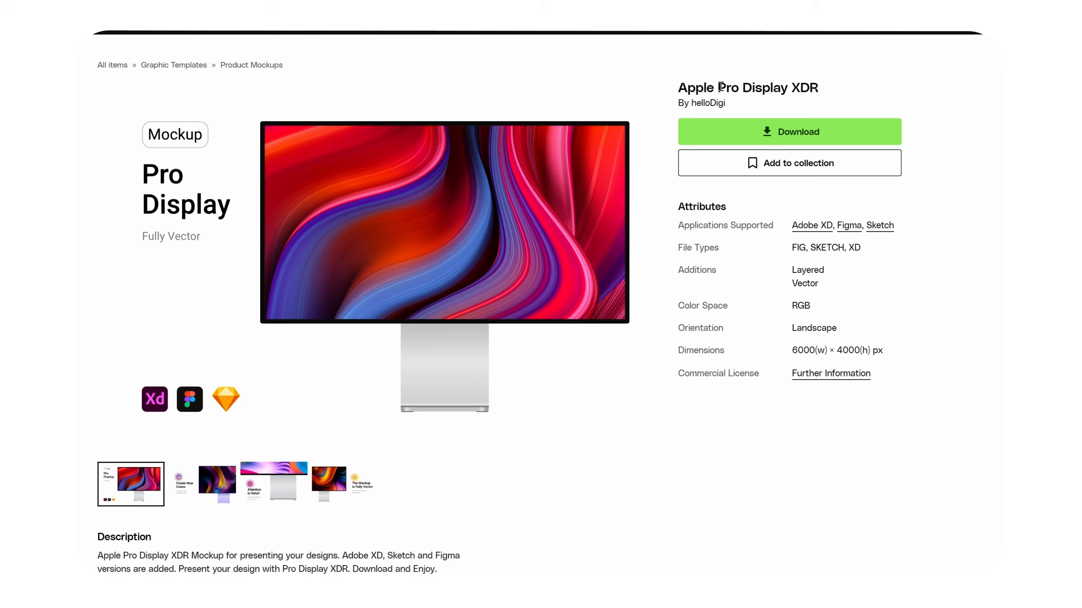
Step: Paste the Pro Display mockup into the TimeWarp Sync Feature frame, scale it down and place it beside the feature text
click(815, 66)
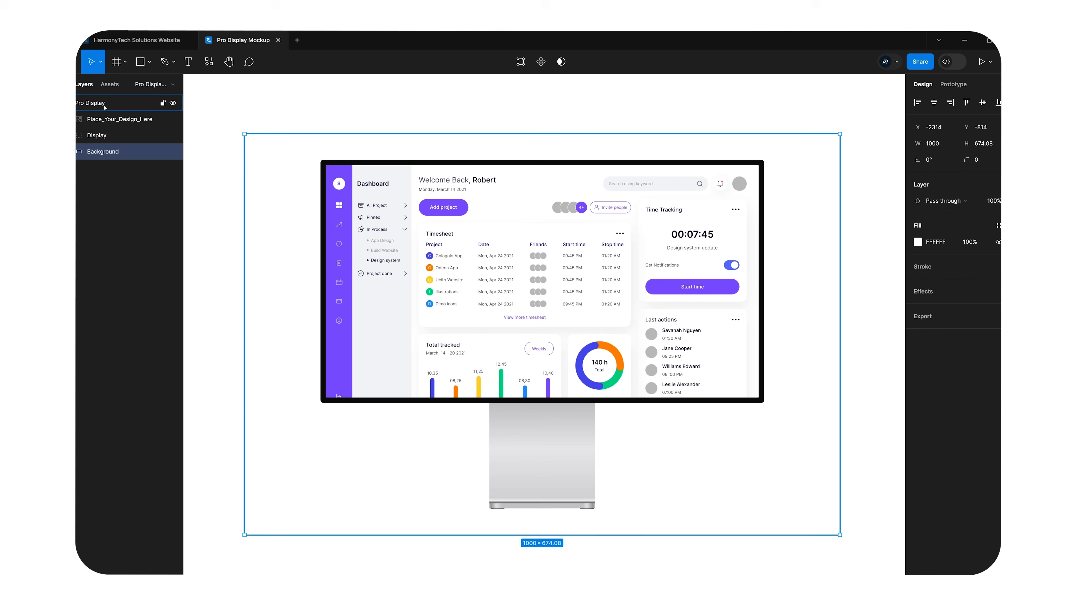
click(137, 40)
key(ctrl+v)
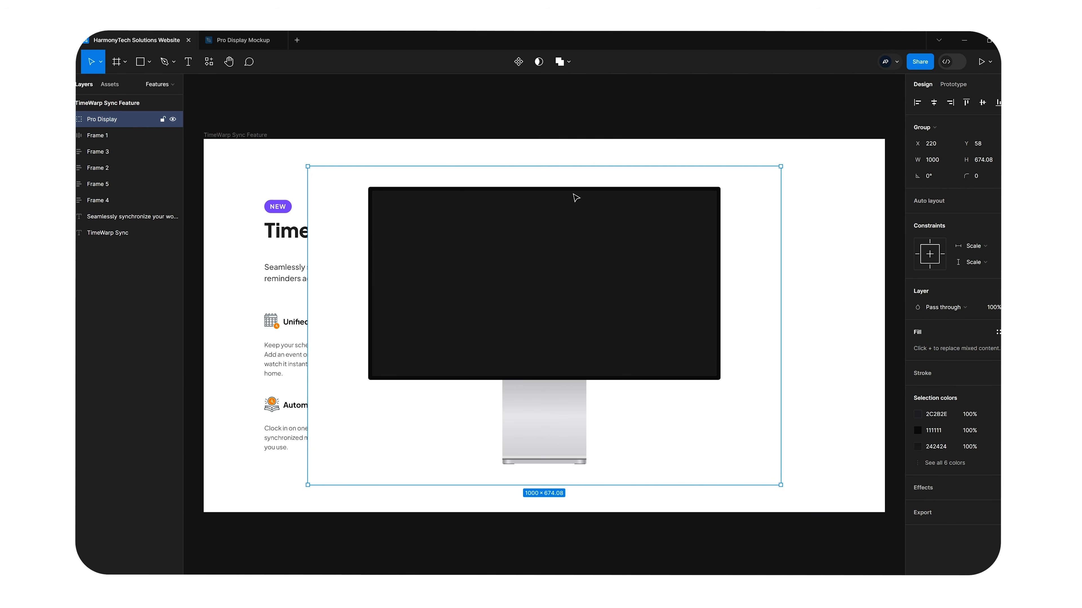
drag(308, 484, 374, 440)
drag(541, 295, 732, 304)
click(685, 129)
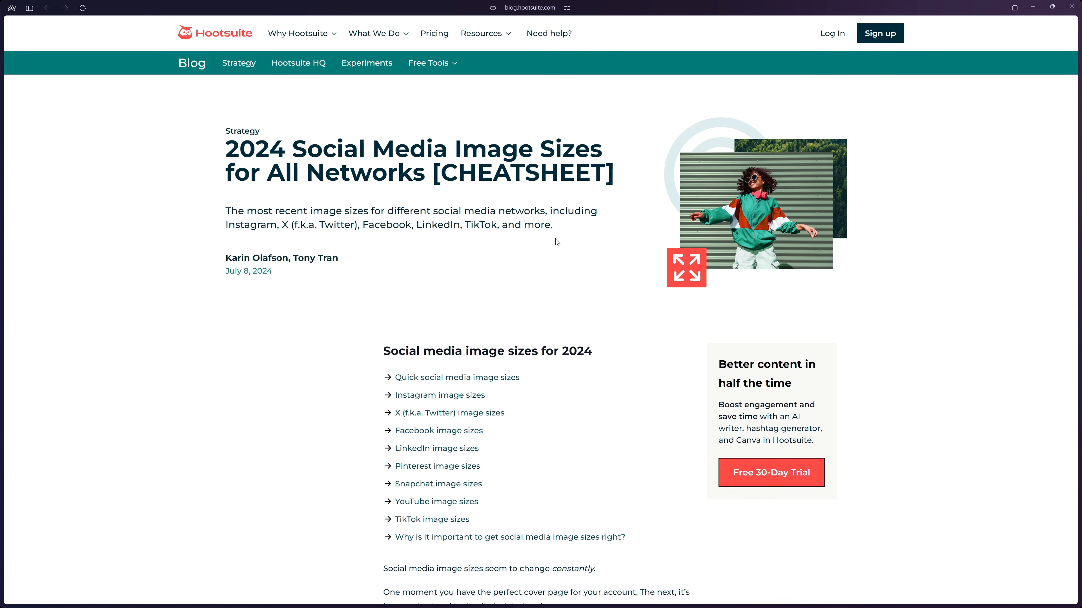
Step: Review the quick overview of 2024 social media image sizes in the Hootsuite cheatsheet in the browser
scroll(559, 242, down, 15)
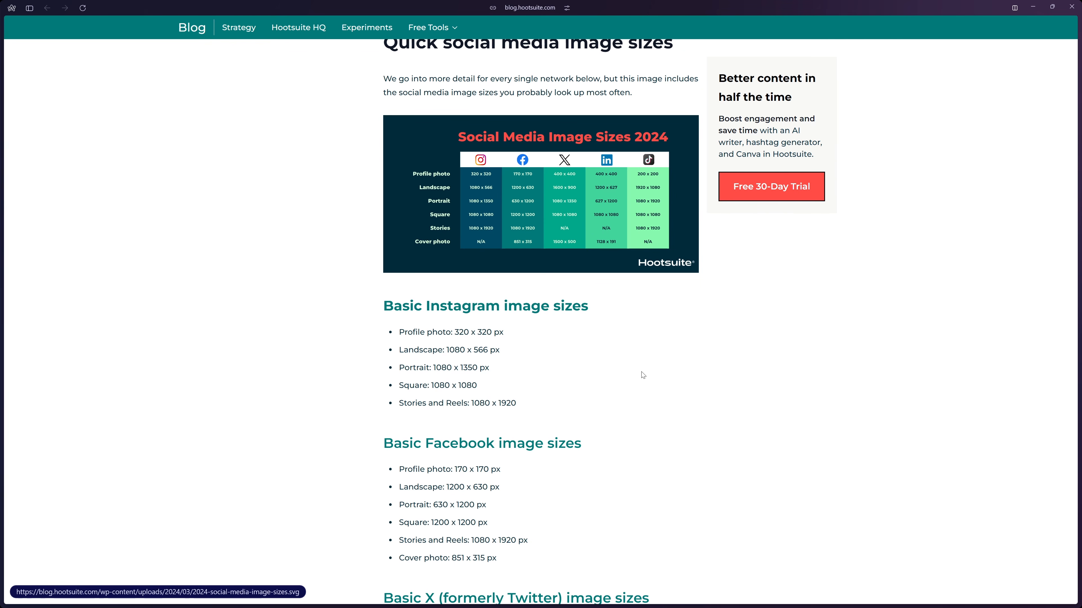
scroll(635, 367, up, 8)
scroll(628, 357, up, 6)
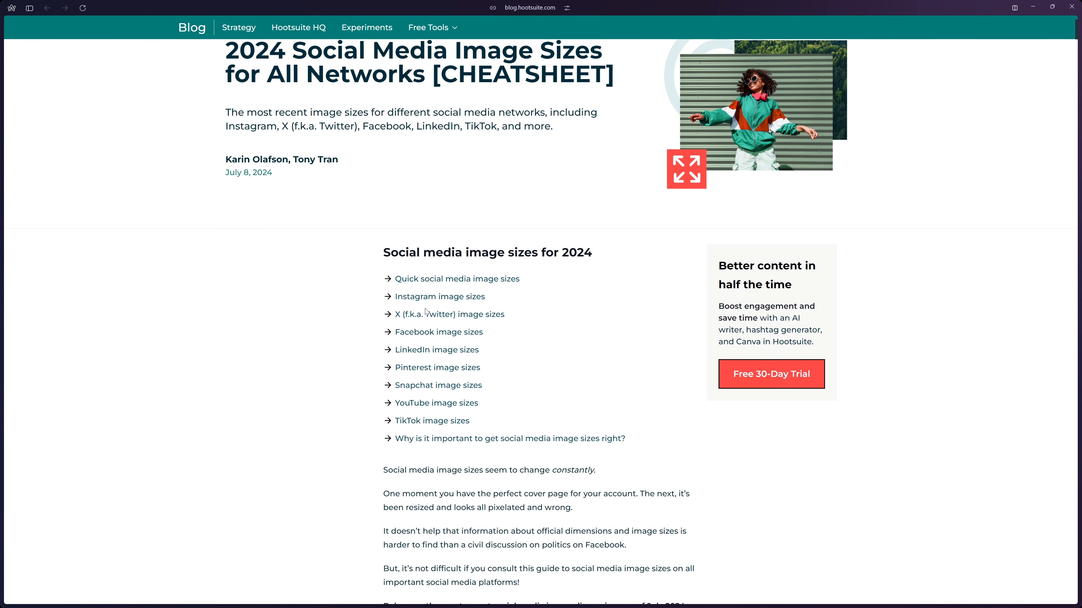
Step: Open the Instagram image sizes section and read the Stories, carousel, Reels and ads dimensions
click(438, 297)
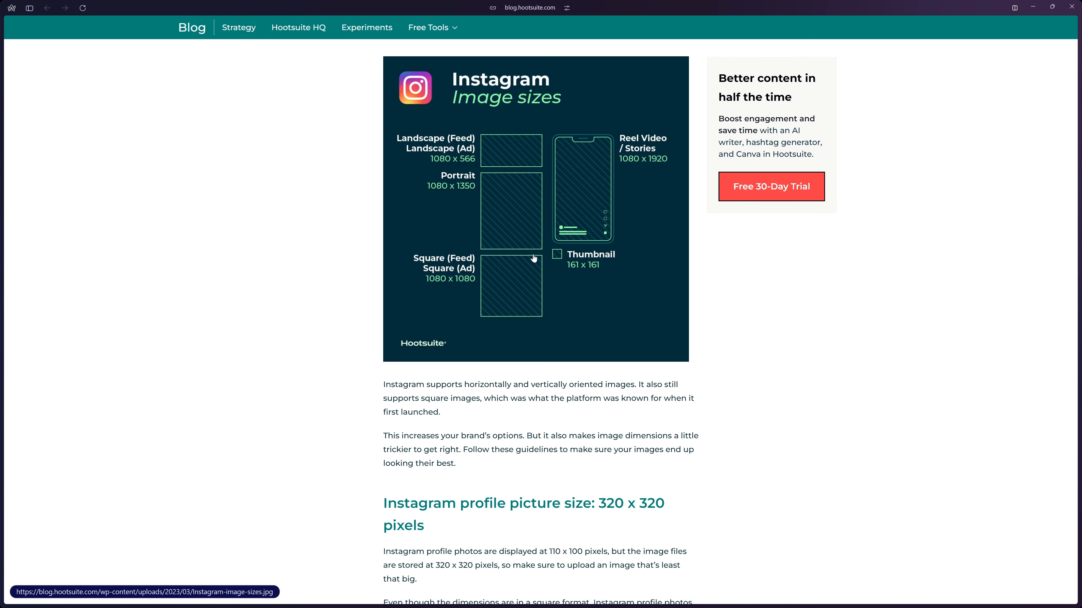
scroll(534, 258, down, 15)
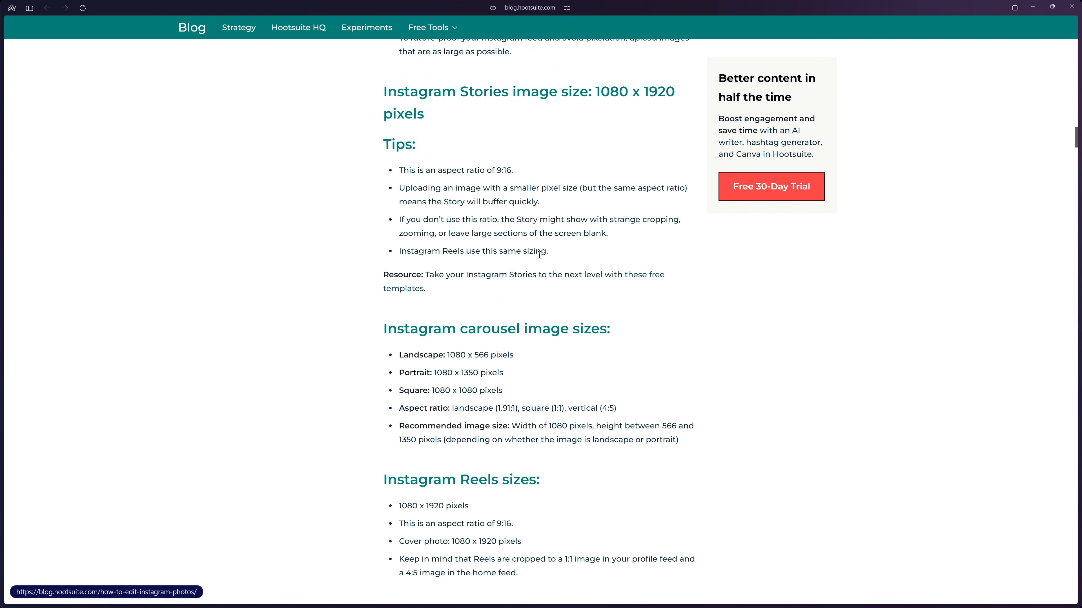
scroll(653, 253, down, 10)
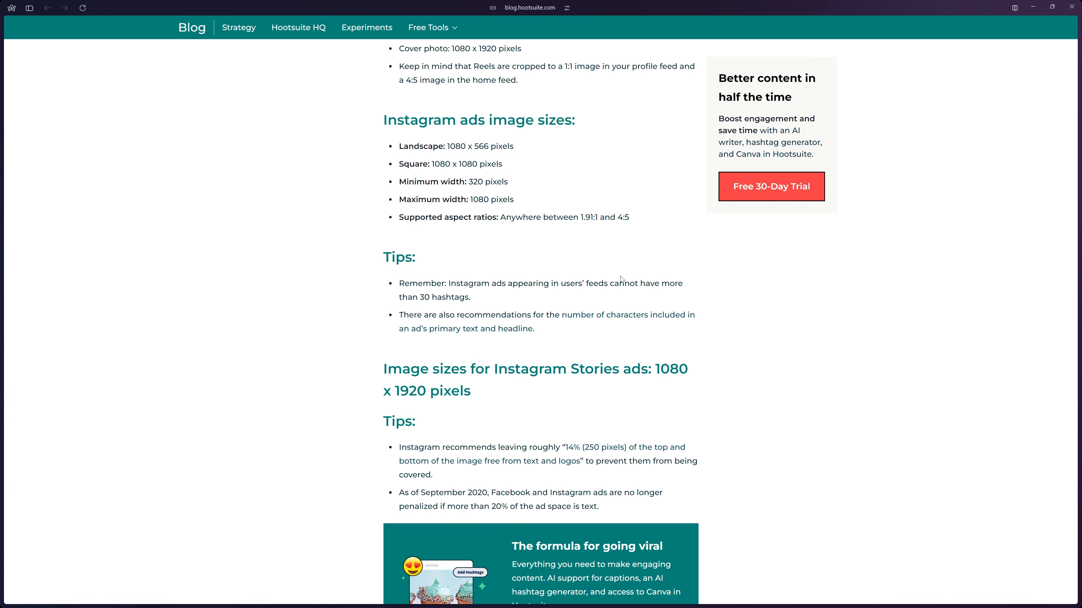
scroll(620, 280, down, 20)
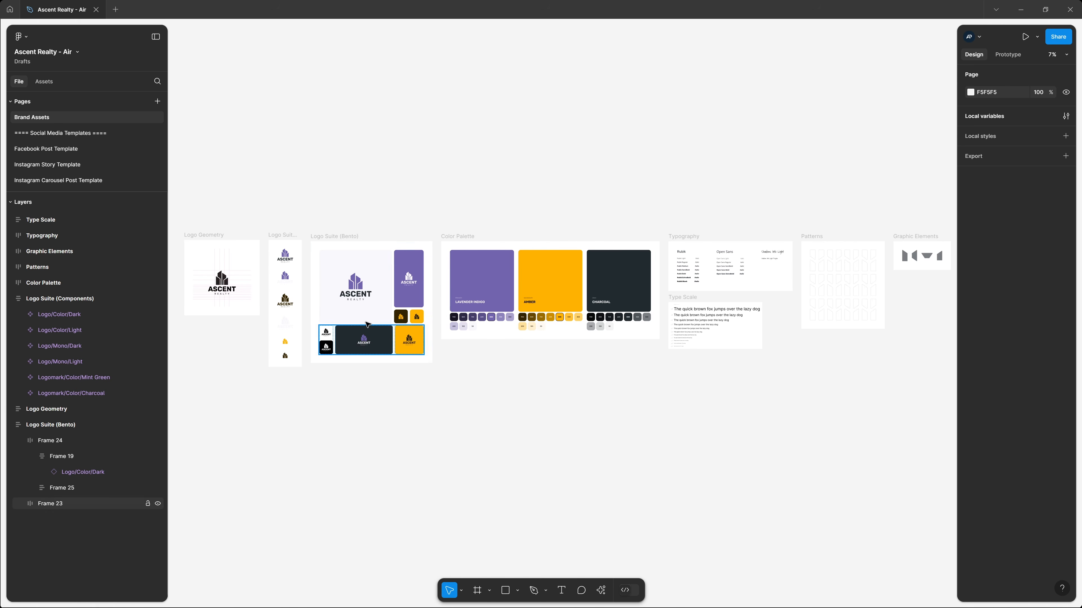
Step: Switch to the Ascent Realty file in Figma and examine the construction grid in the Logo Geometry frame
click(210, 235)
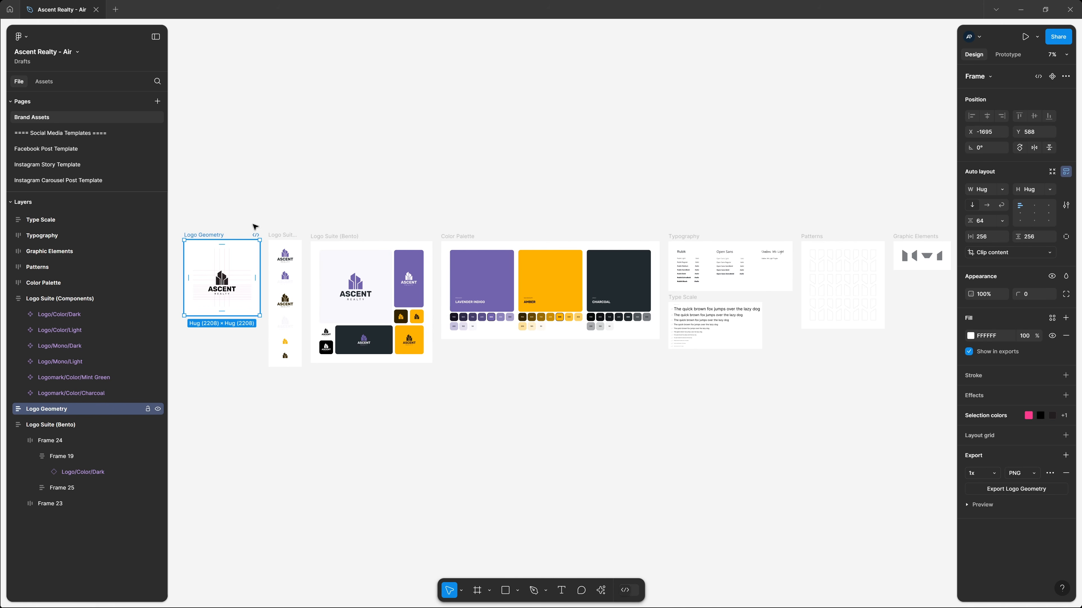
key(shift+2)
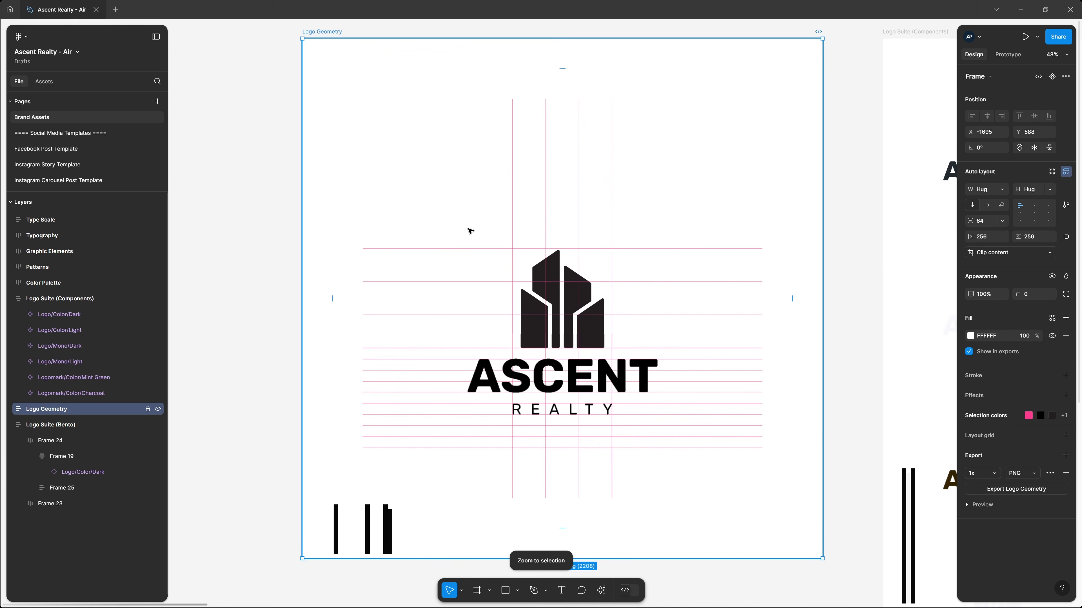
click(872, 249)
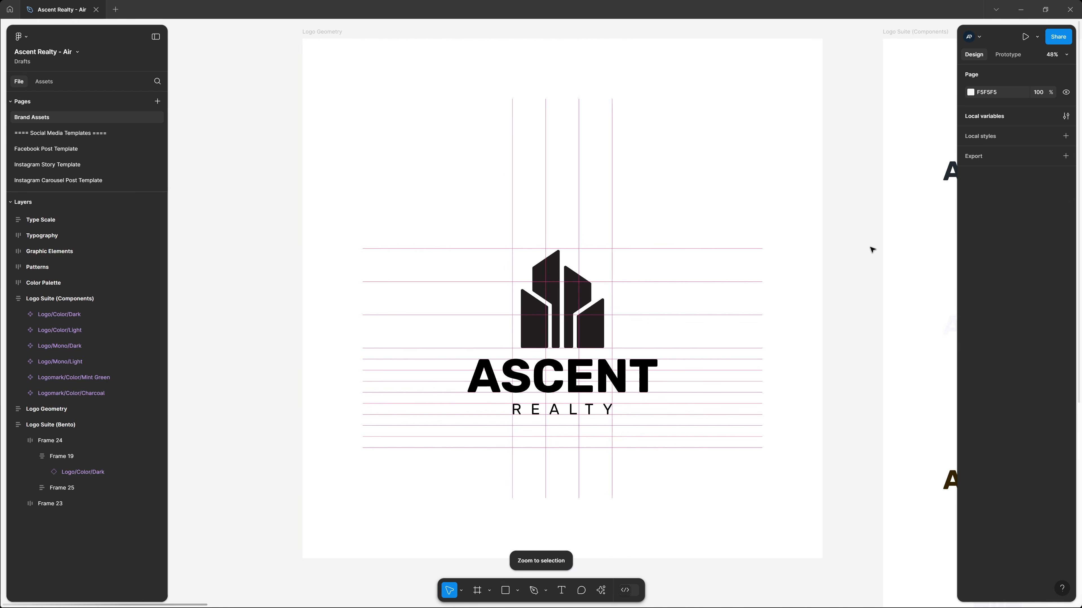
Step: Examine the Logo Suite (Bento) frame, inspecting the large primary logo tile and the small dark logomark tile
drag(869, 244, 379, 261)
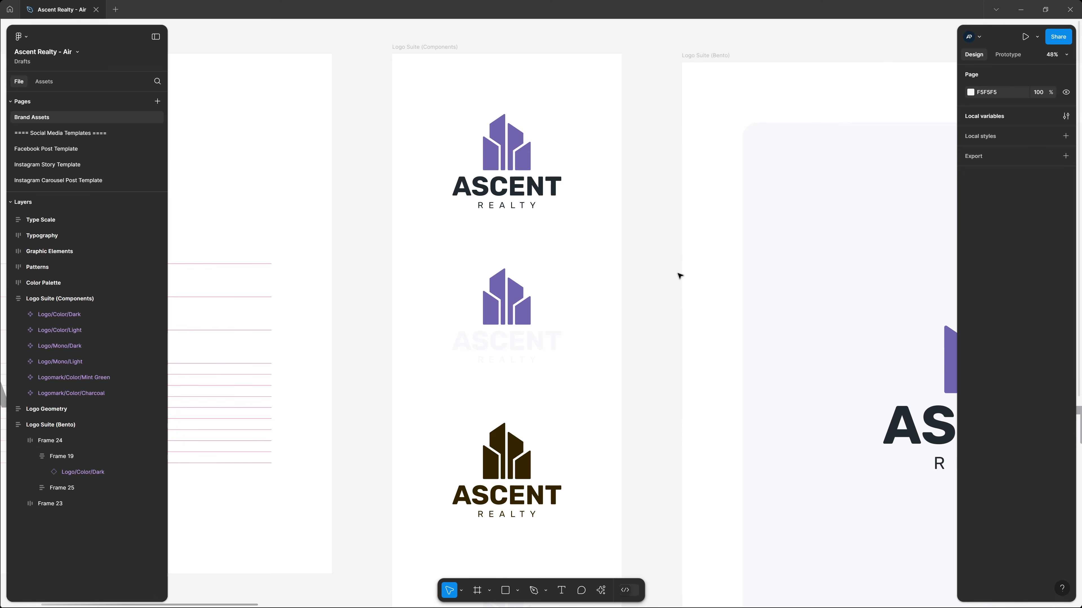
scroll(568, 227, right, 10)
click(507, 227)
key(shift+2)
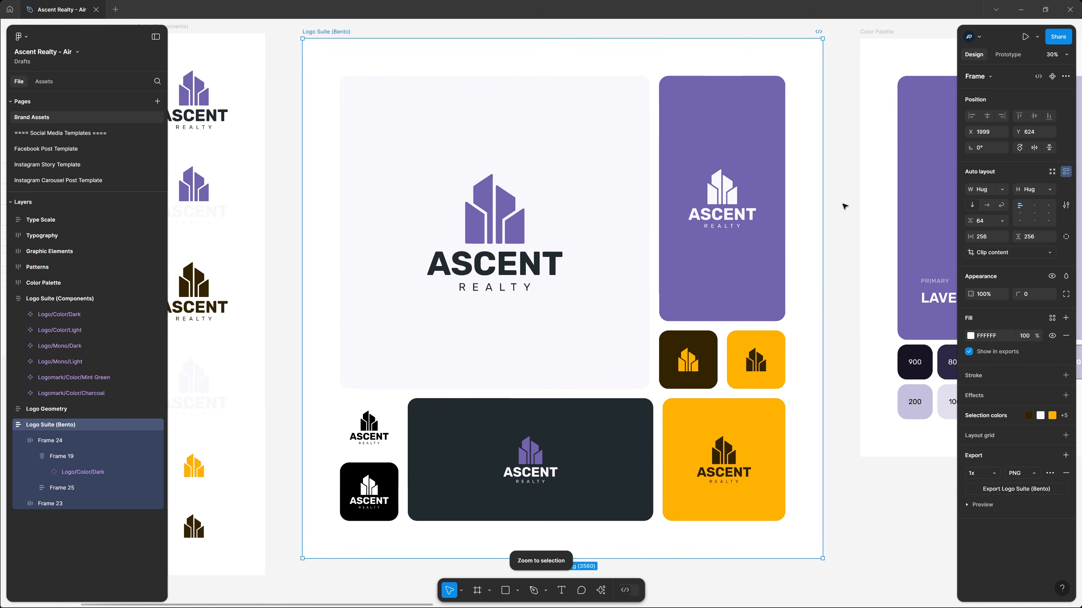
click(845, 206)
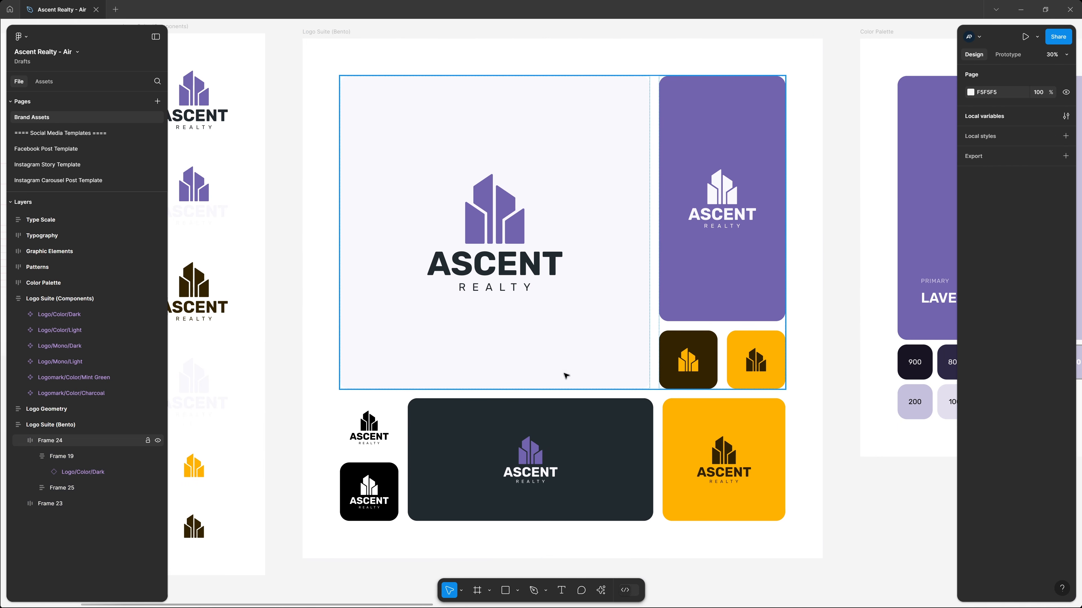
double_click(489, 218)
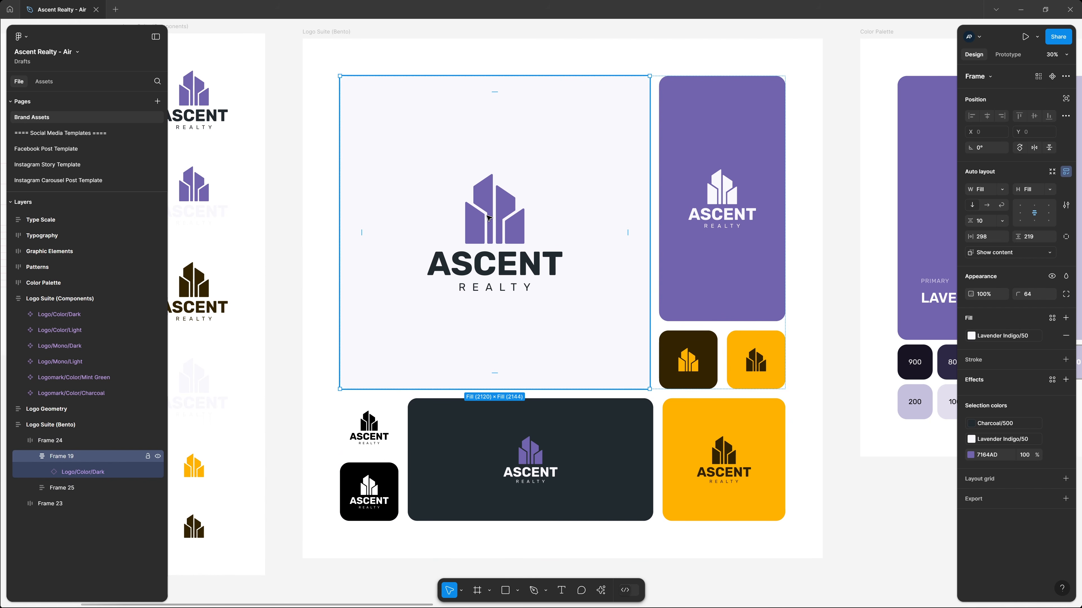
click(488, 218)
click(694, 368)
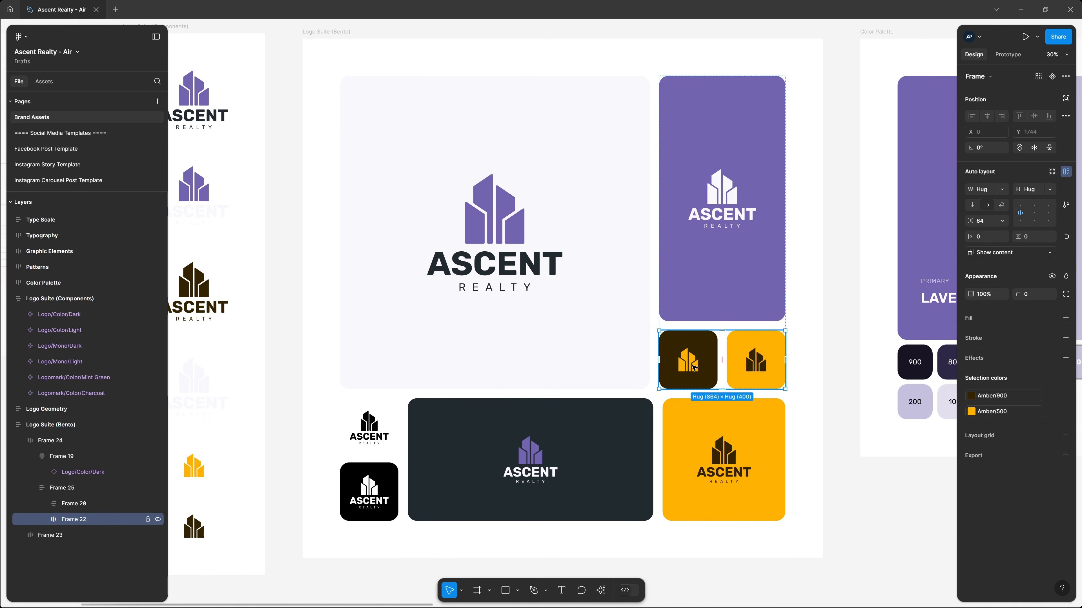
click(694, 367)
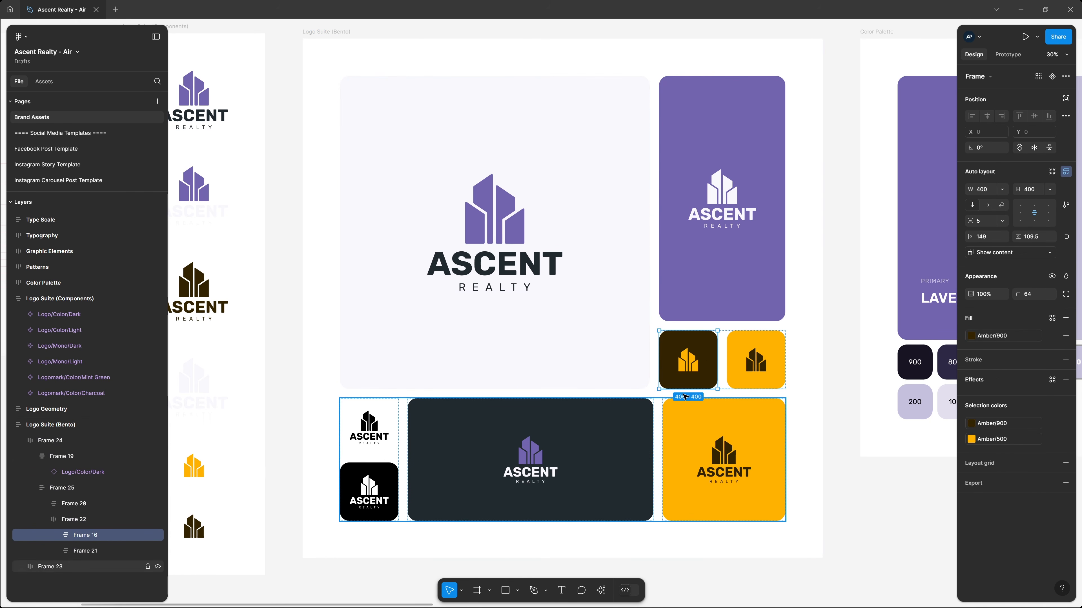
click(838, 392)
Step: Inspect the color, mono and logomark variants in the Logo Suite (Components) frame one after another
scroll(500, 295, left, 5)
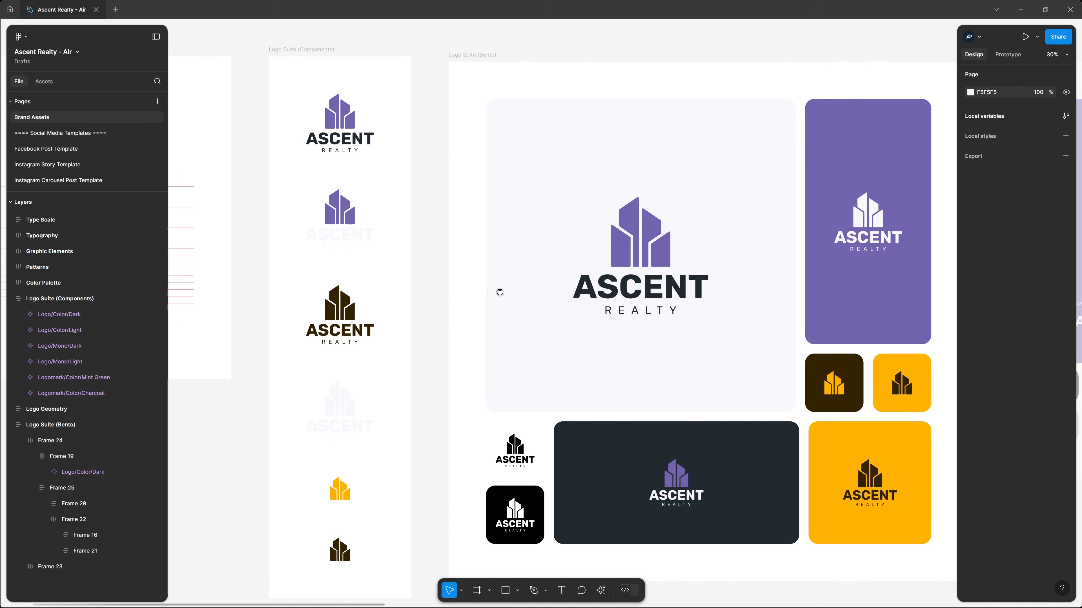
click(332, 122)
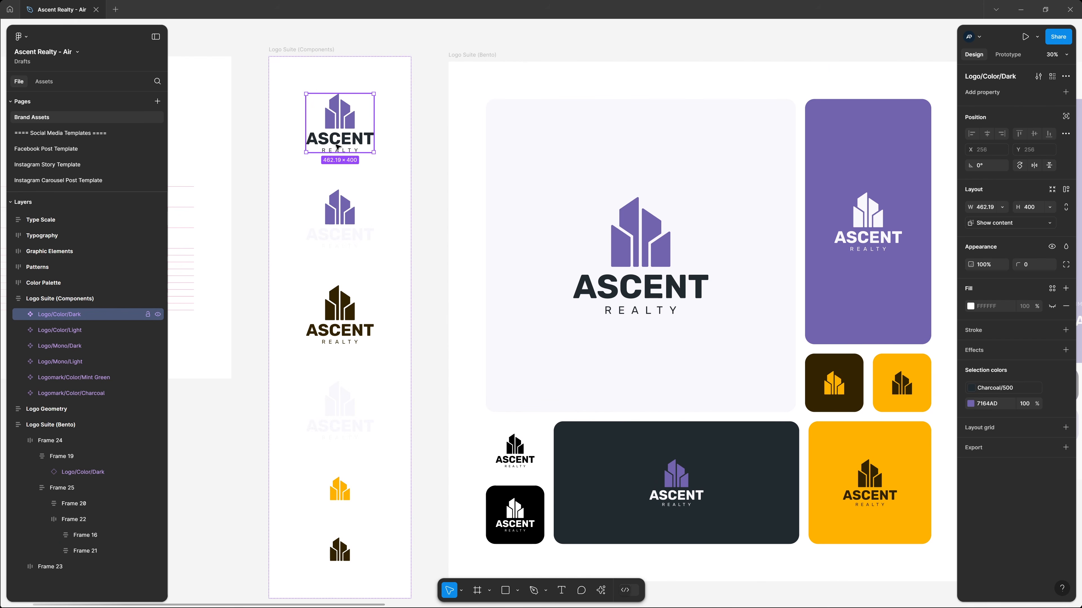
click(343, 225)
click(349, 318)
click(340, 492)
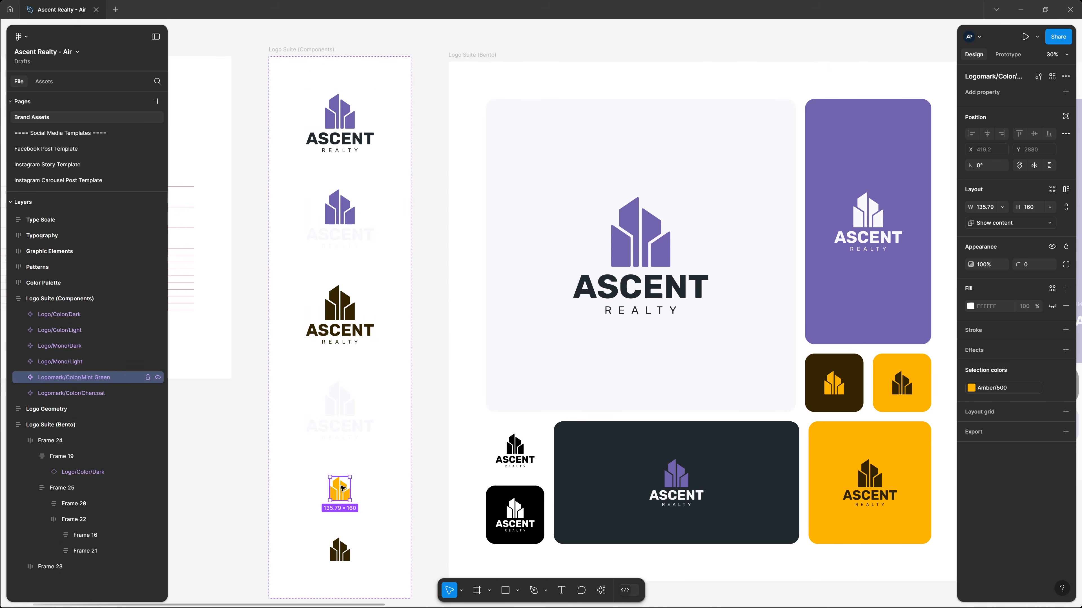
click(348, 415)
Step: Examine the Lavender Indigo, Amber and Charcoal swatches and their shades in the Color Palette frame
scroll(827, 287, right, 15)
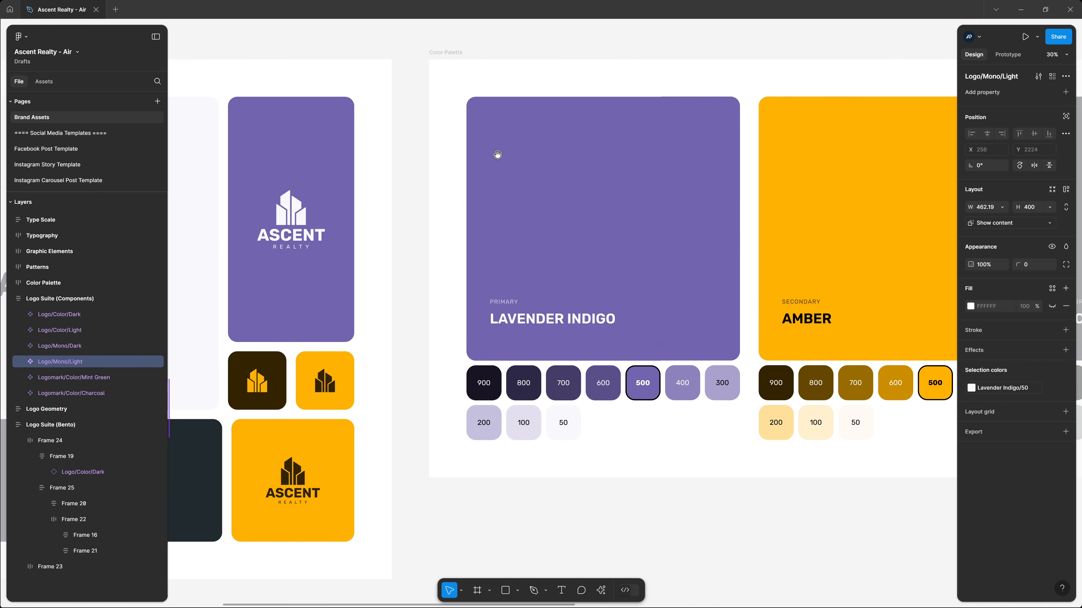
click(446, 52)
key(shift+2)
click(445, 92)
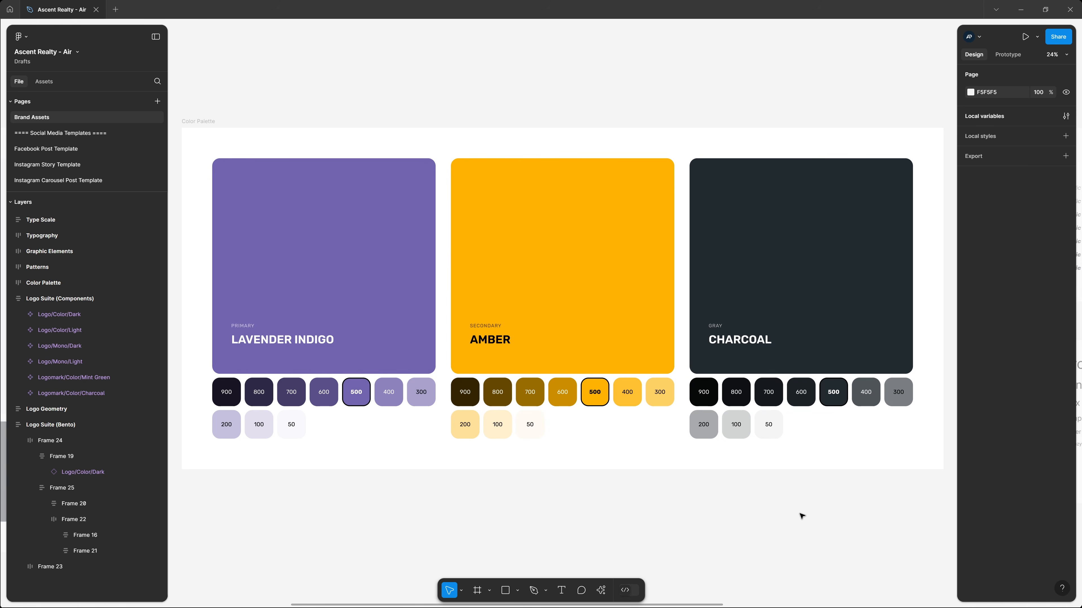
Step: Examine the Rubik, Open Sans and Shadows Into Light font families in the Typography frame
scroll(802, 516, right, 10)
click(395, 106)
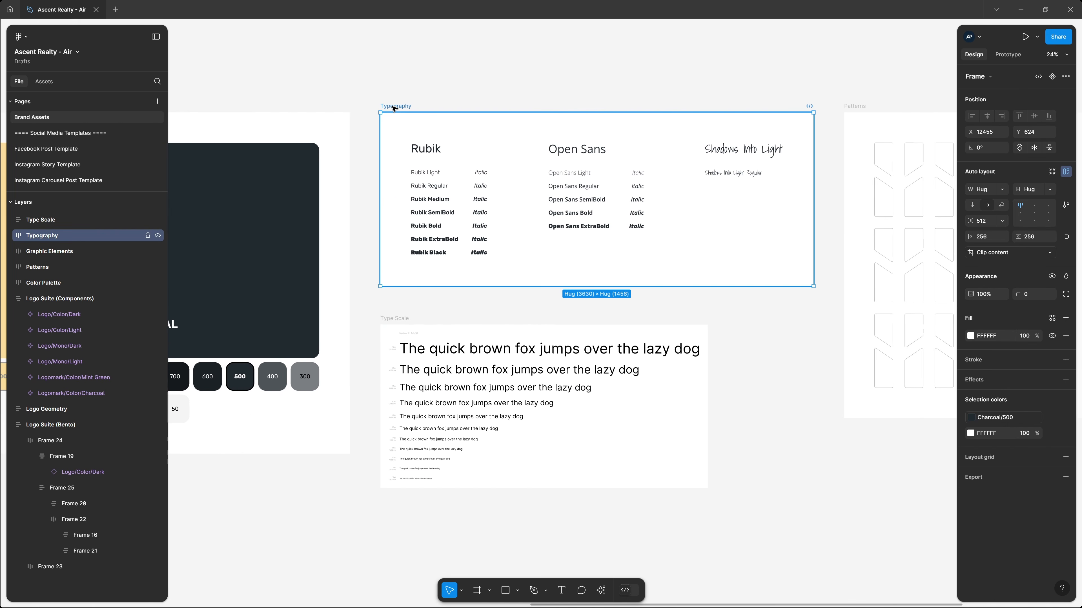
key(shift+2)
click(396, 98)
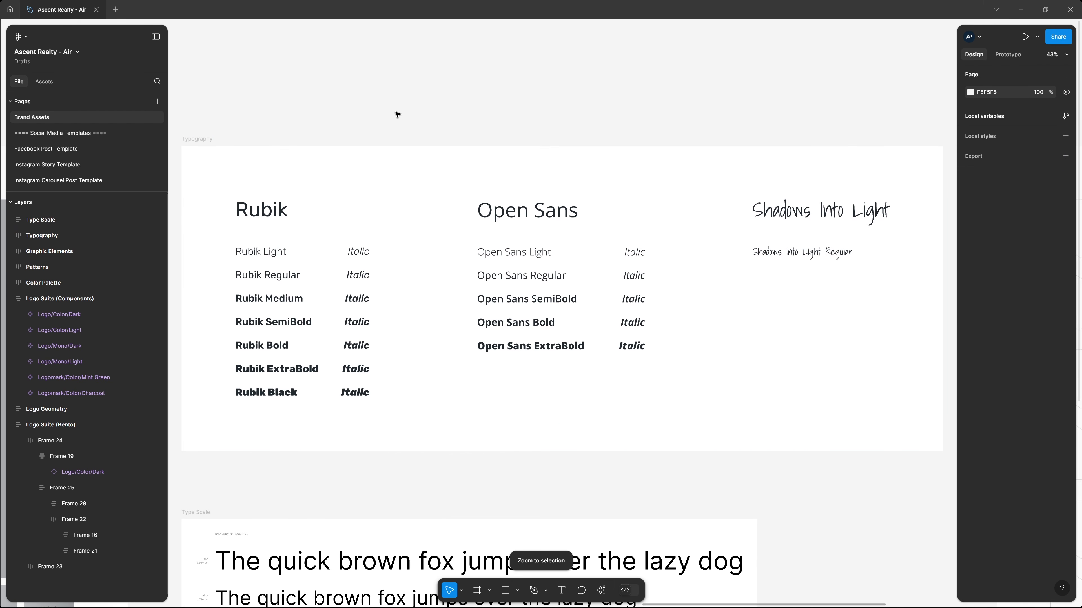
click(425, 142)
click(256, 223)
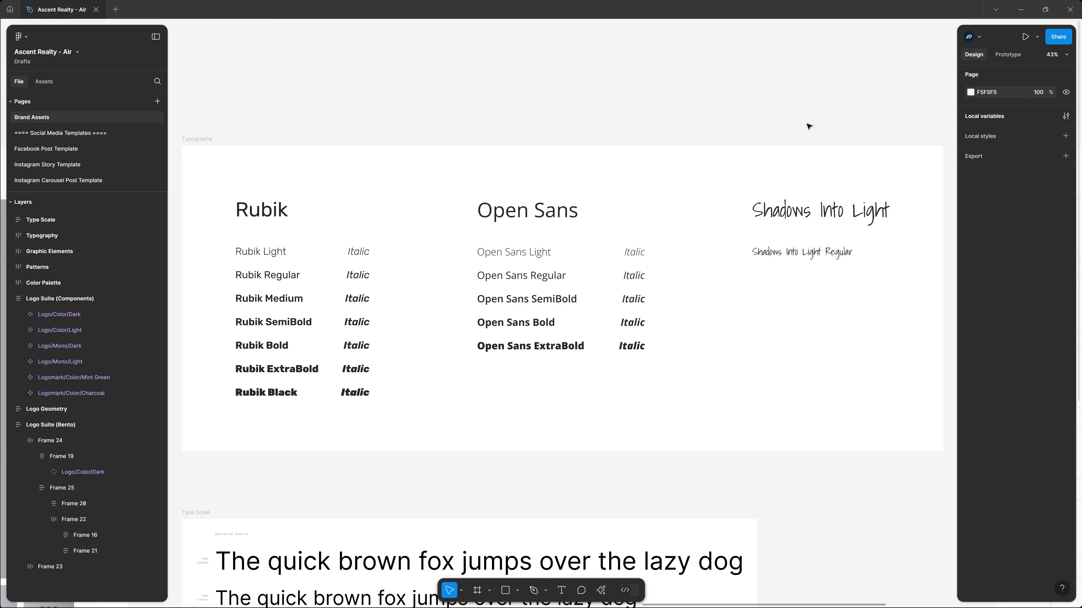
Step: Read through the Type Scale frame from the base value and scale down to the smallest text size
scroll(809, 126, down, 8)
drag(344, 178, 624, 196)
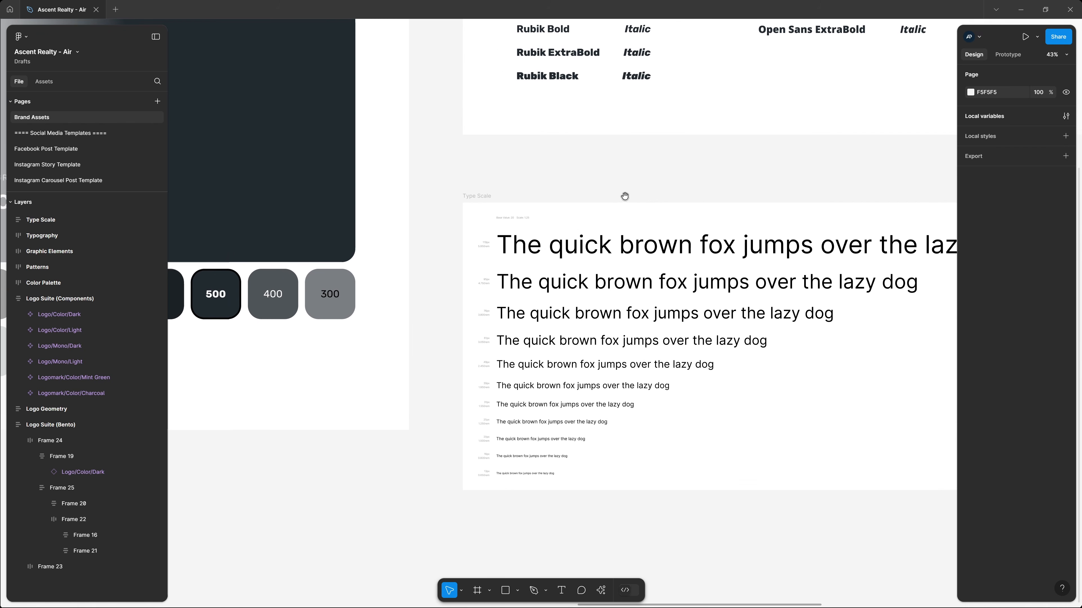
scroll(645, 289, up, 2)
scroll(651, 289, down, 2)
scroll(526, 217, up, 4)
drag(527, 217, 474, 123)
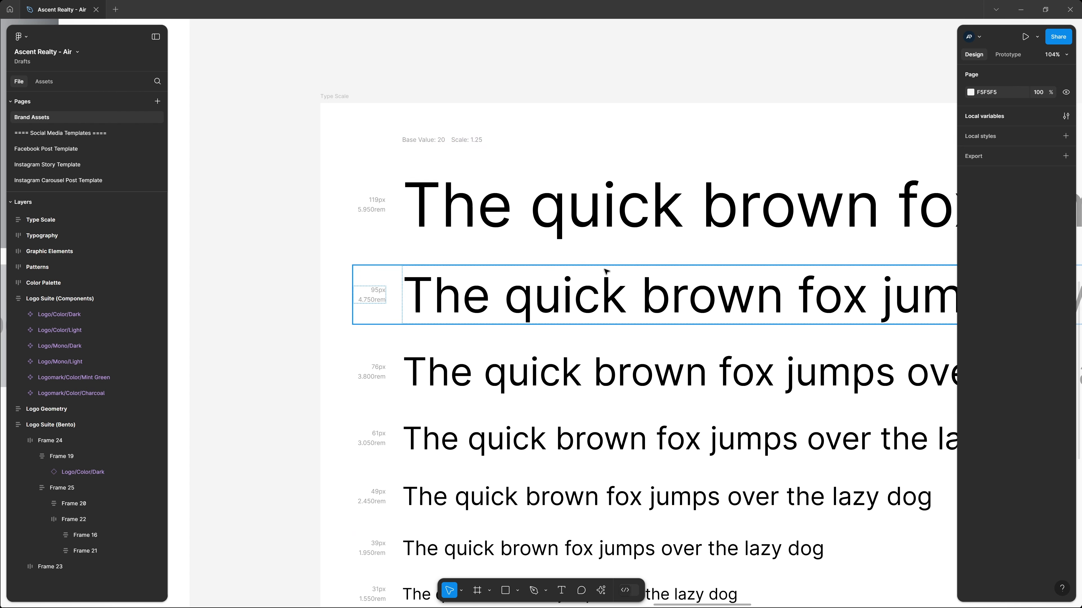
scroll(604, 279, down, 2)
scroll(419, 157, down, 7)
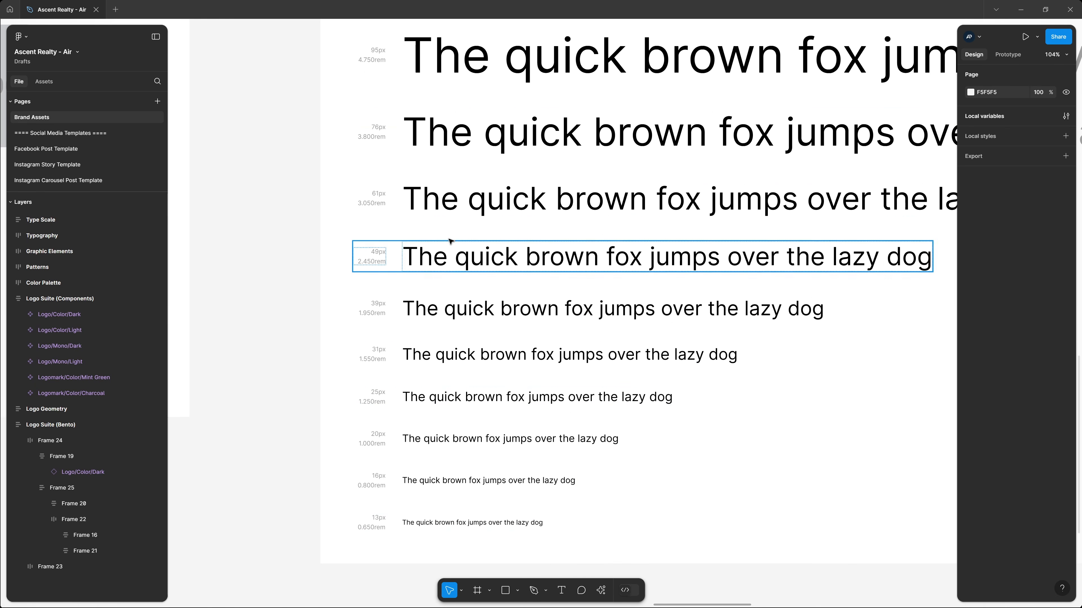
scroll(534, 256, up, 9)
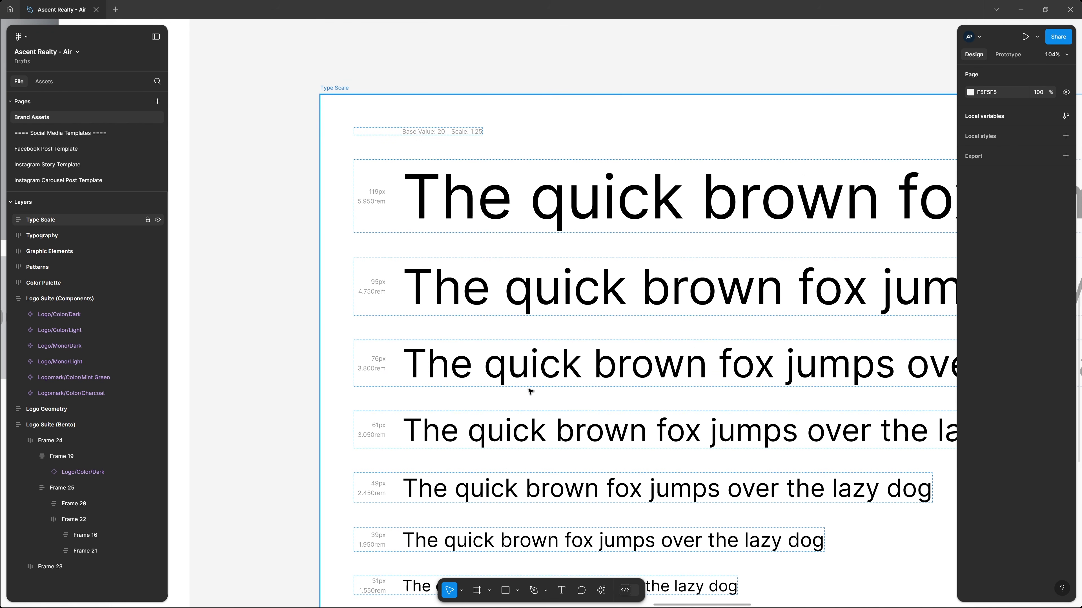
Step: Examine the Patterns and Graphic Elements frames, and finish with an overview of all brand assets
key(shift+1)
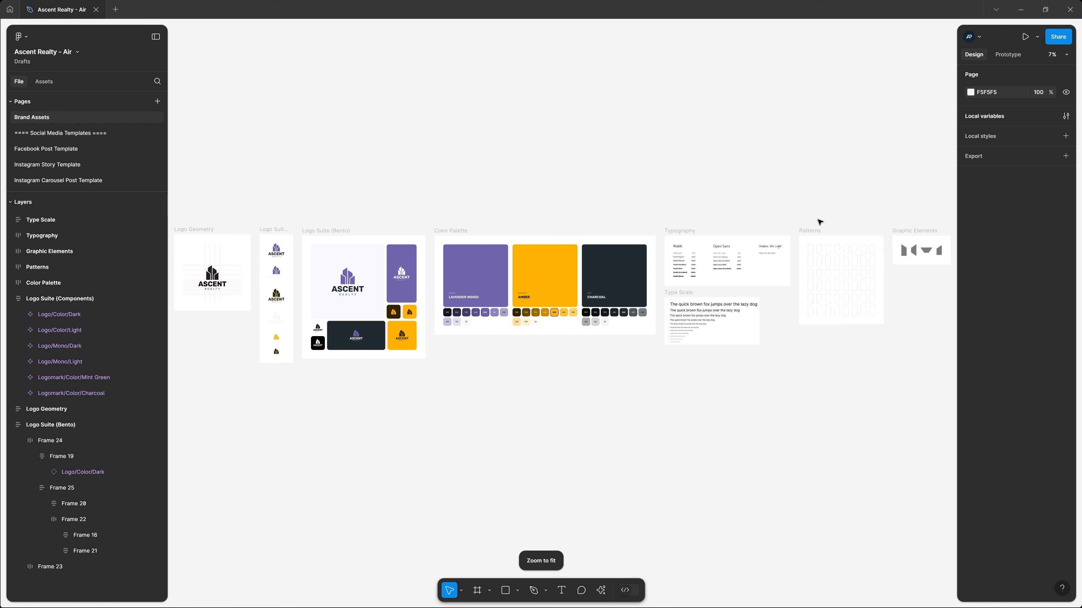
click(812, 232)
key(shift+2)
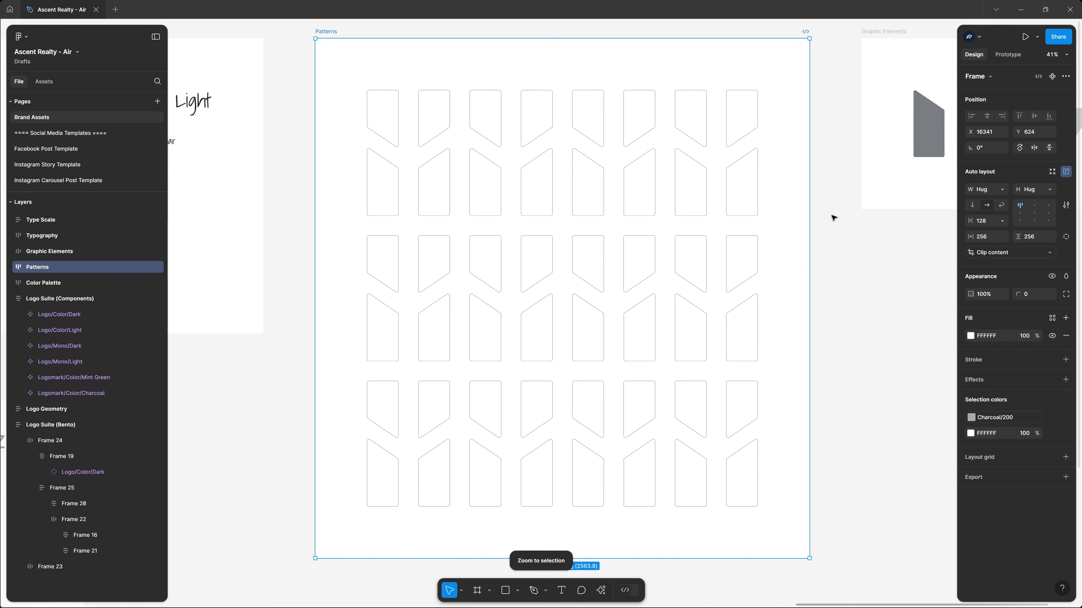
click(832, 242)
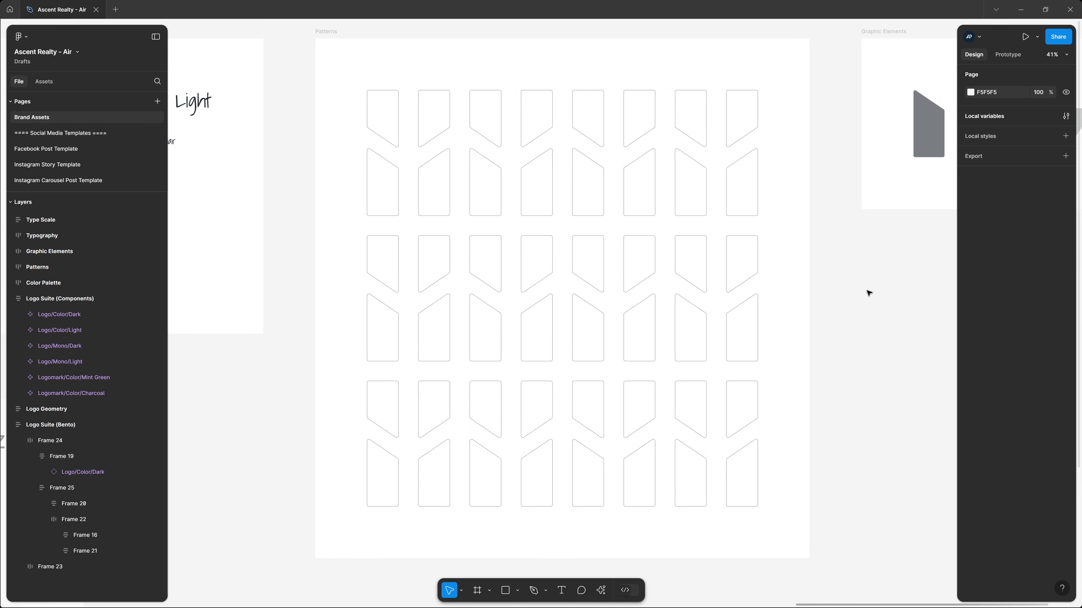
drag(897, 263, 455, 326)
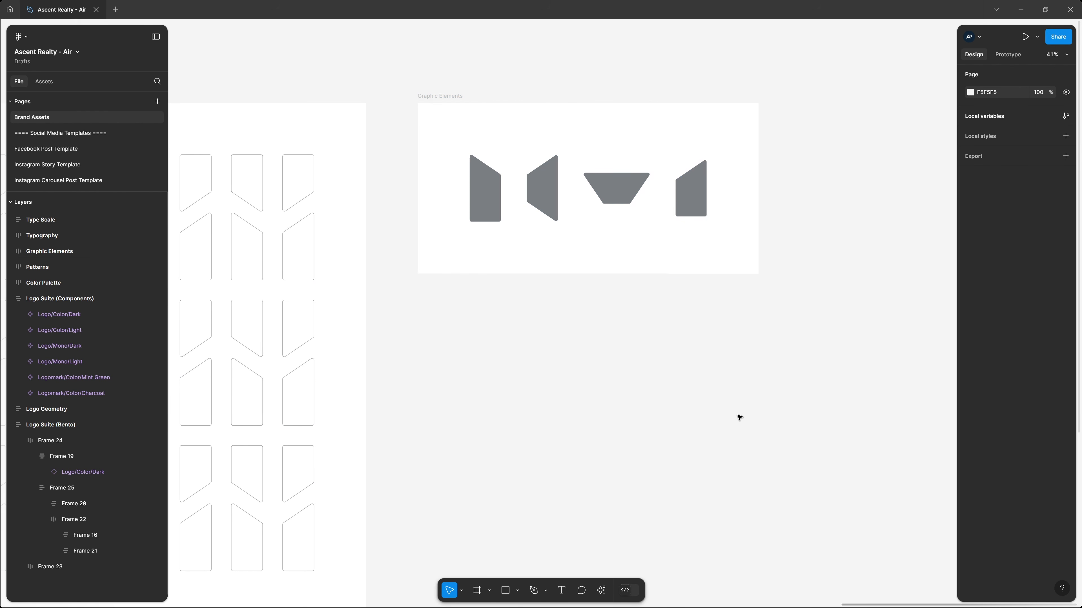
key(shift+1)
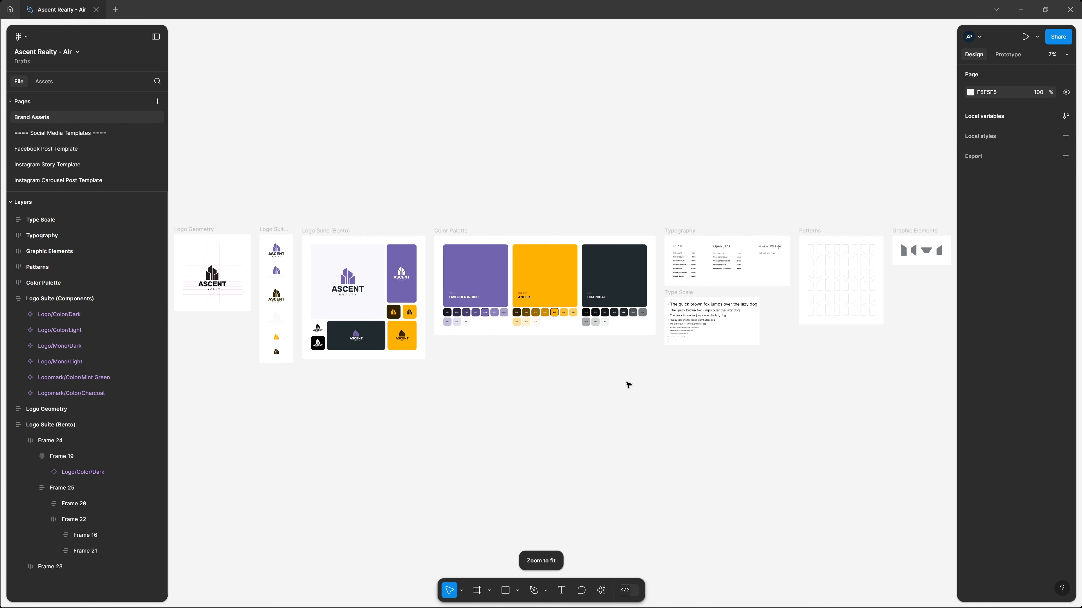
Step: Examine the New Listing wireframe on the Facebook Post Template page: headline, feature list, price and address, call to action and listing image placeholder
click(61, 149)
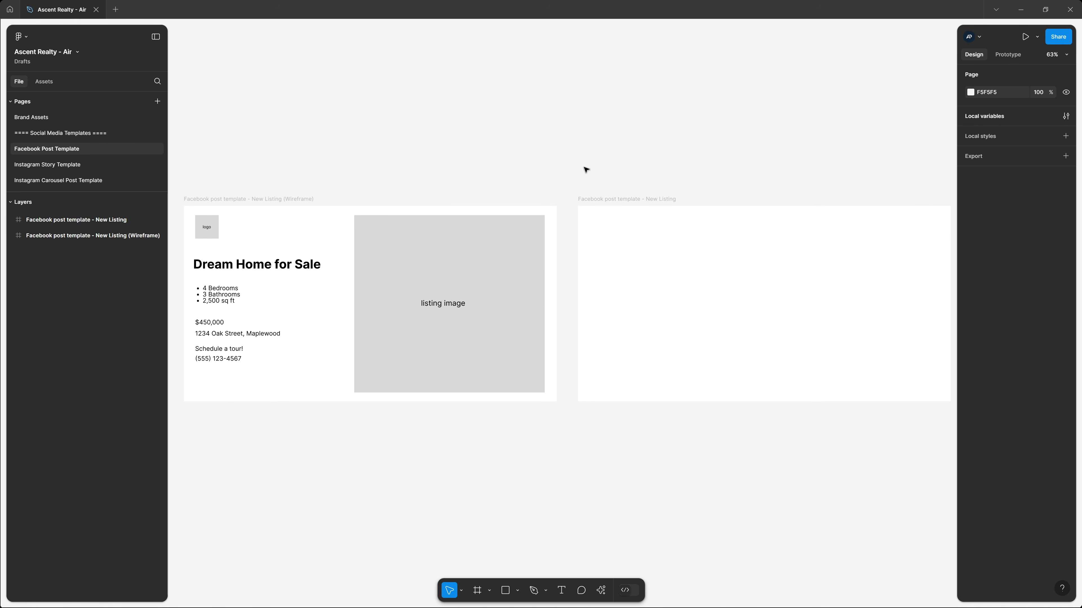
click(276, 201)
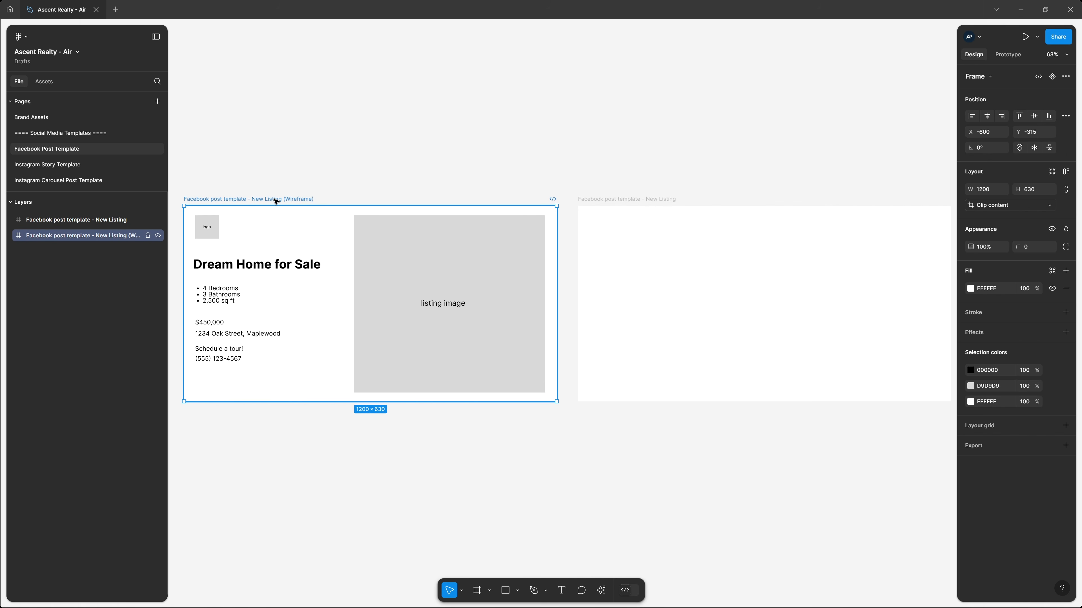
key(shift+2)
click(573, 74)
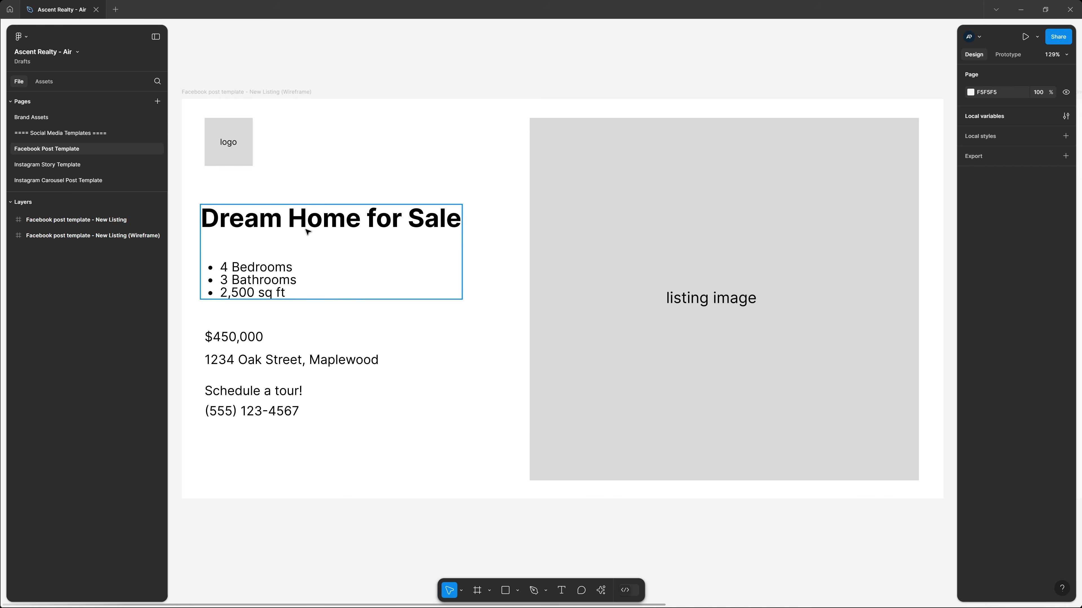
double_click(254, 269)
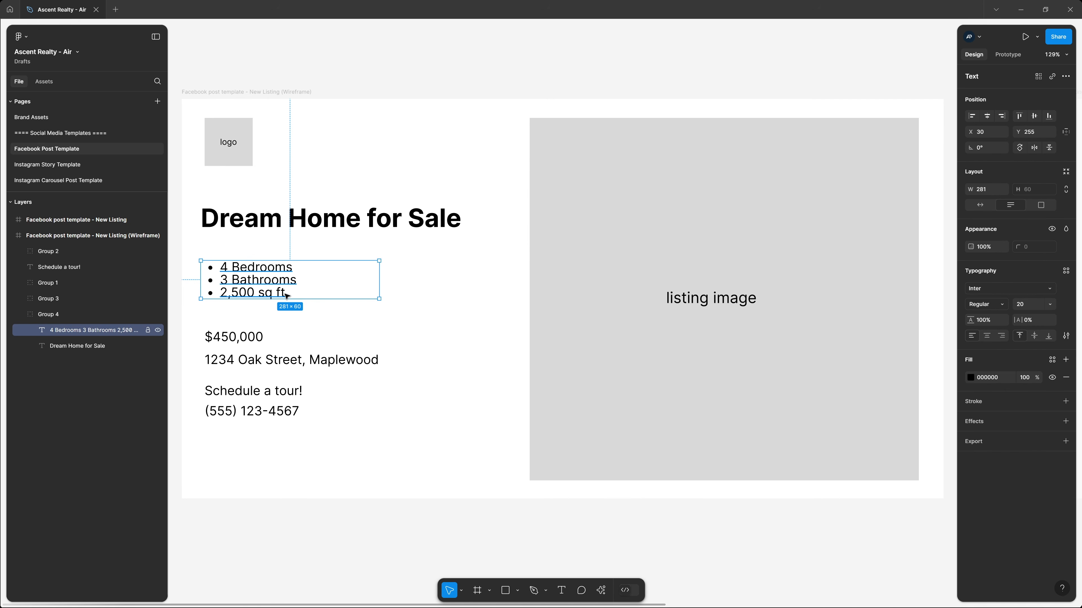
click(252, 343)
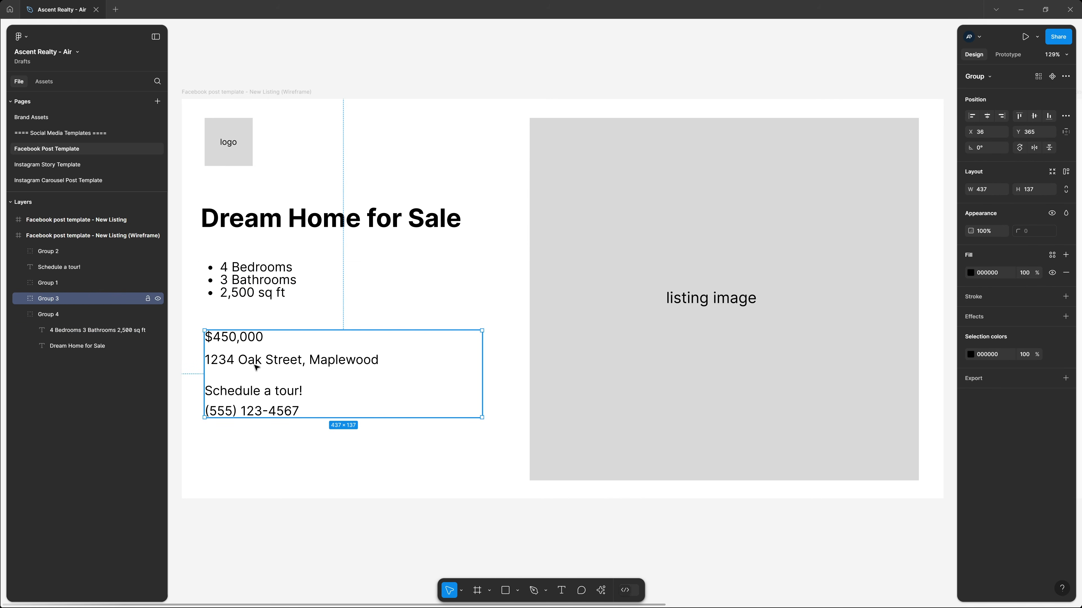
click(262, 392)
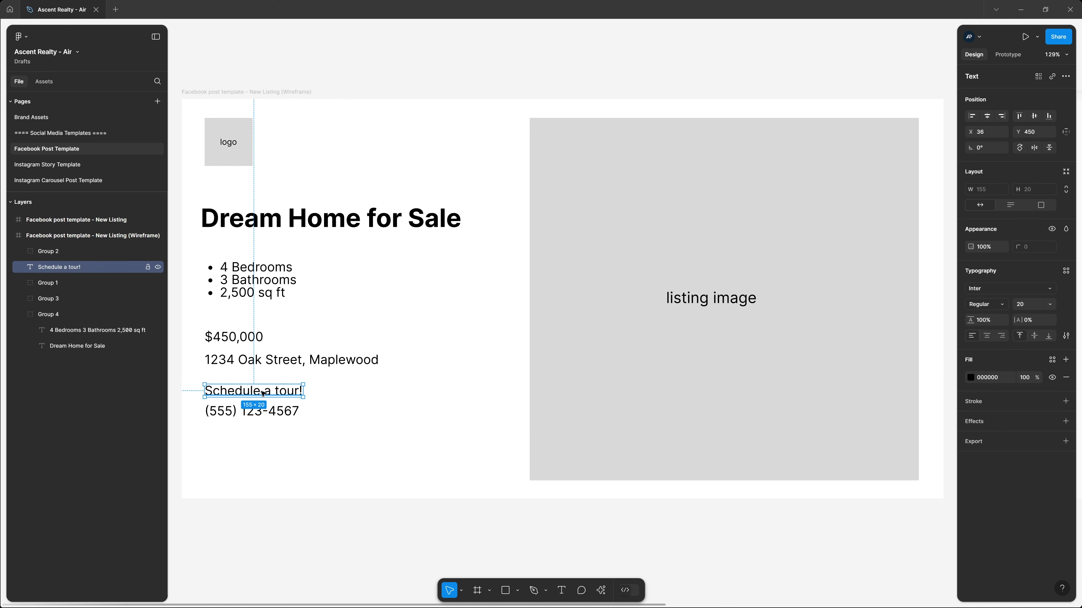
double_click(271, 416)
click(370, 459)
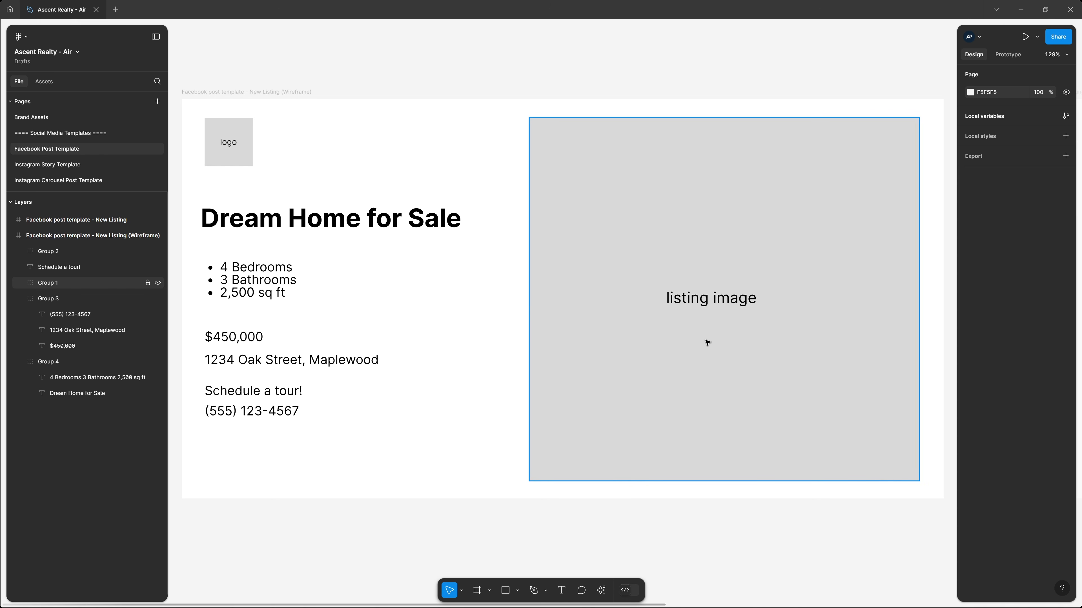
key(shift+1)
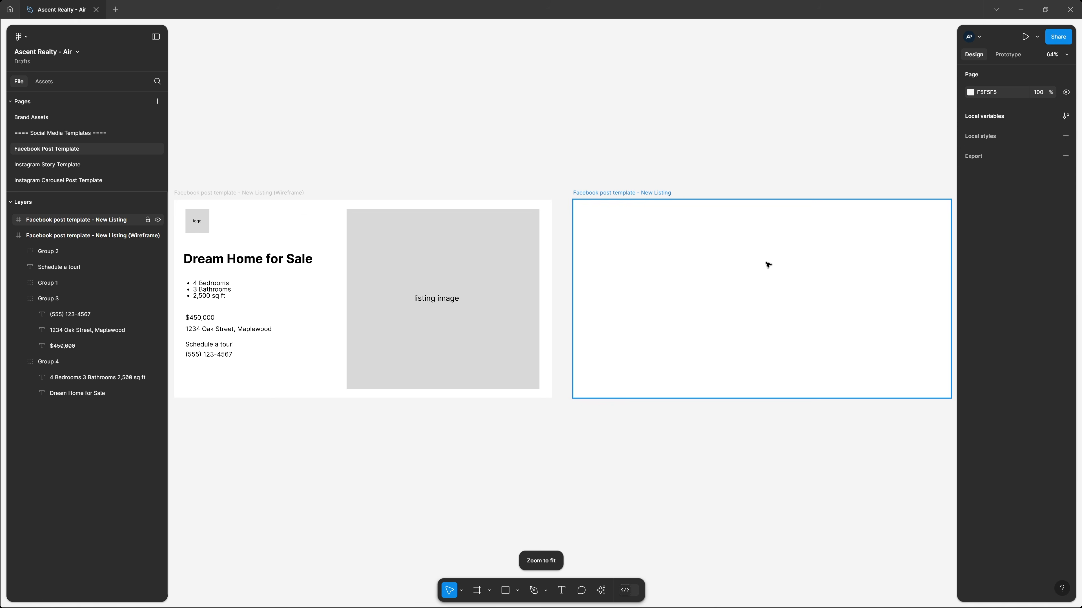
Step: Check the dimensions of the empty New Listing frame and the sizes offered by the Social media frame presets
click(646, 194)
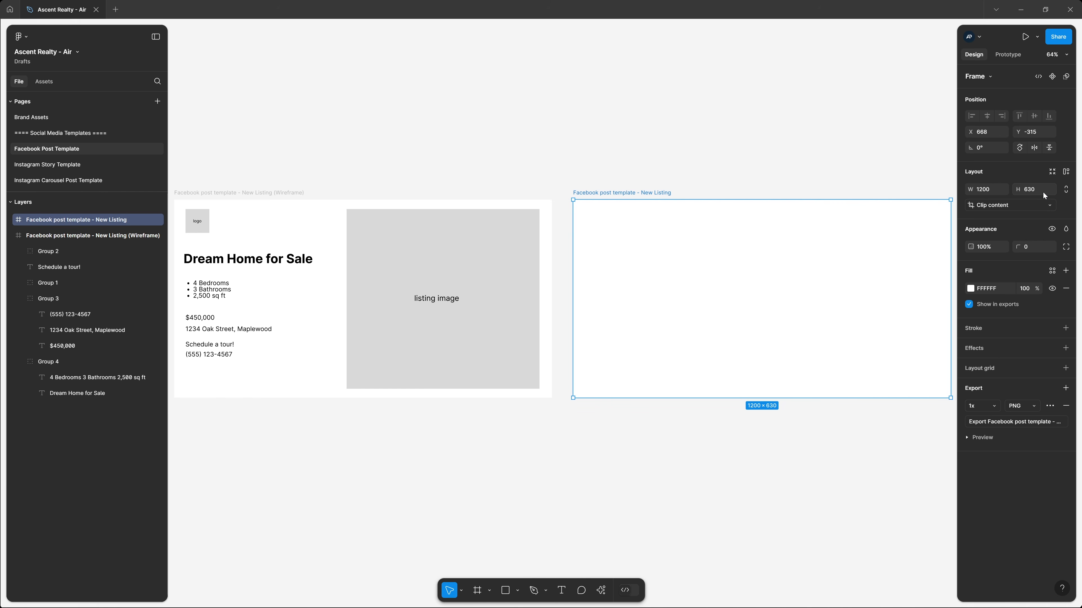
key(Escape)
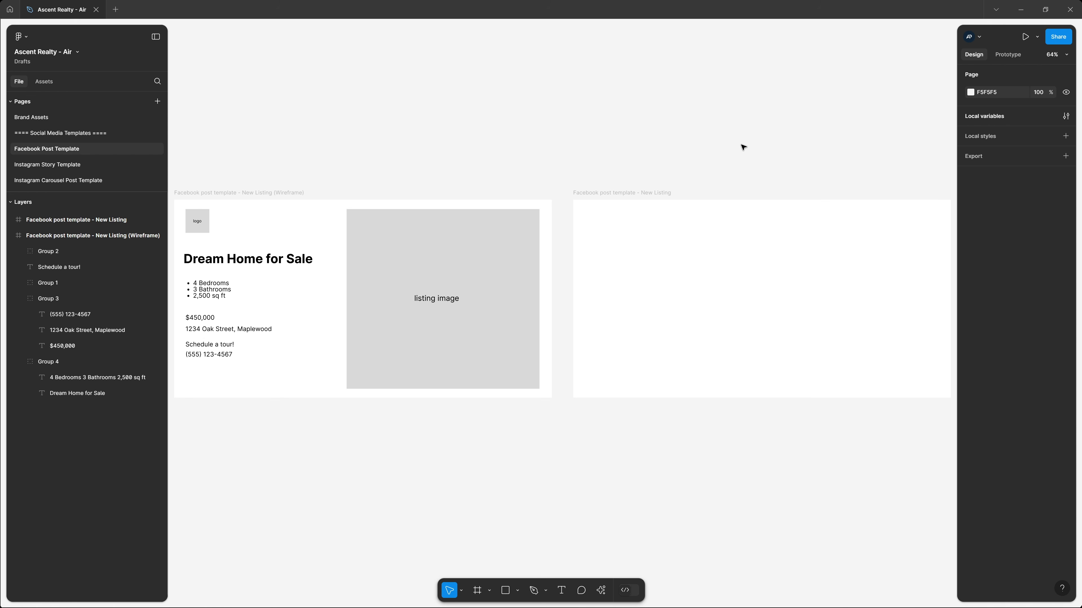
scroll(743, 148, right, 10)
key(f)
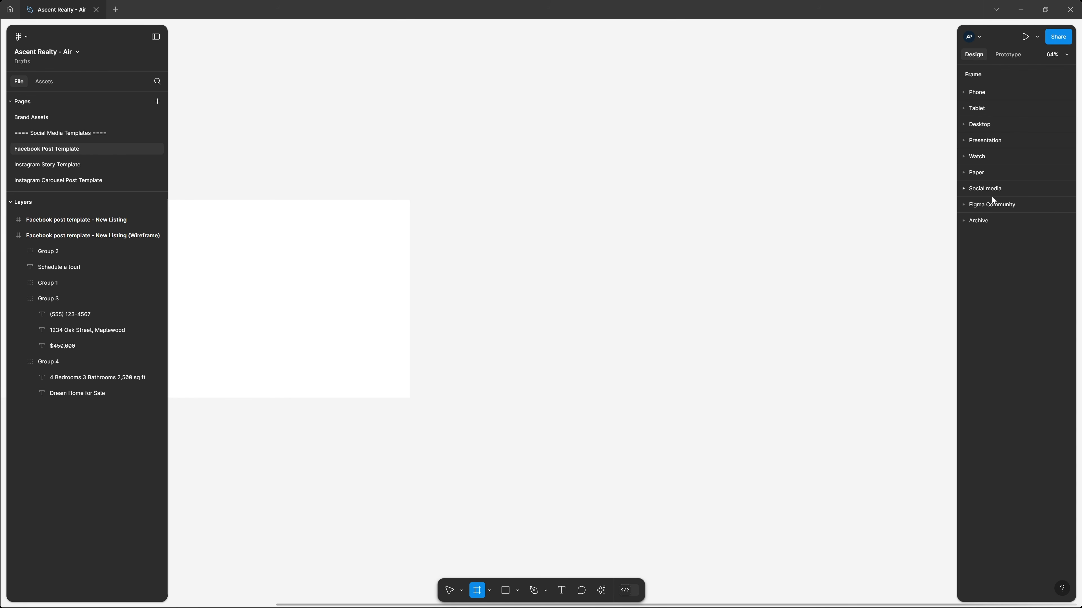
click(999, 190)
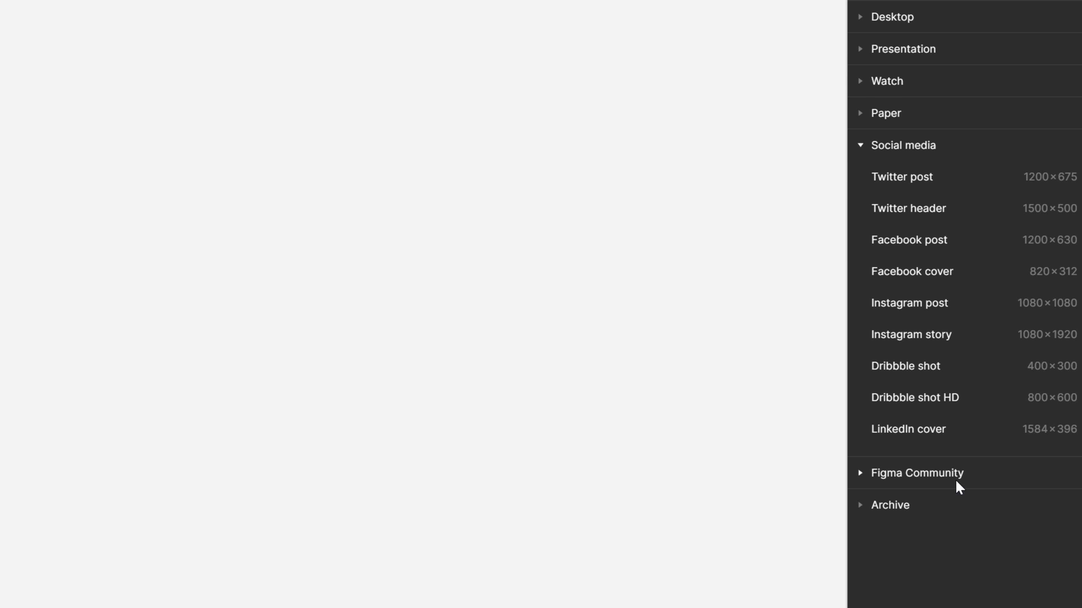
click(911, 149)
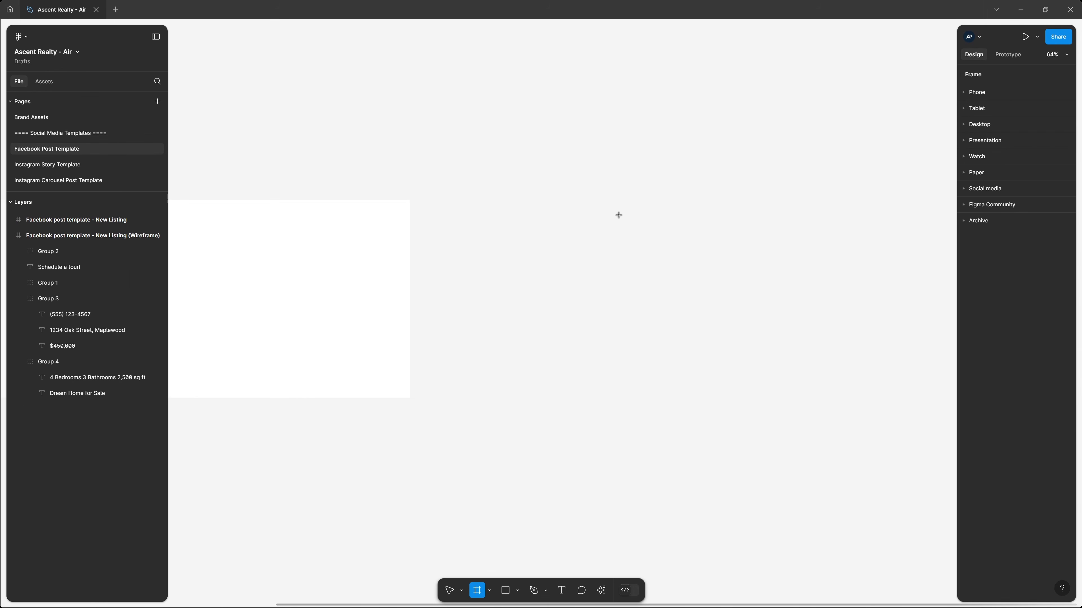
key(Escape)
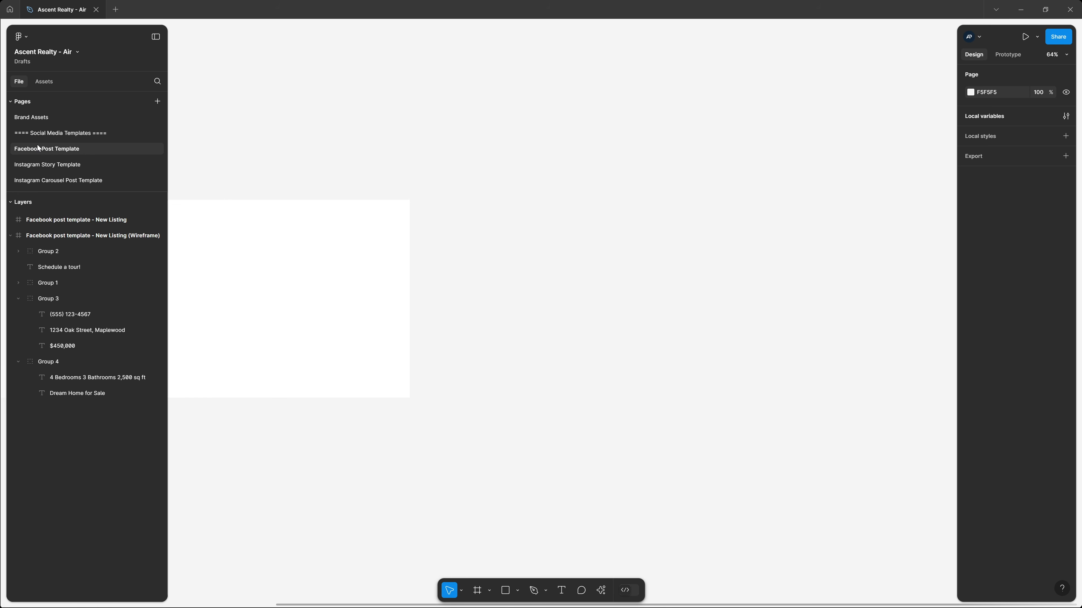
Step: Review the Charcoal and Amber collections in the local colour variables on the Brand Assets page
click(51, 118)
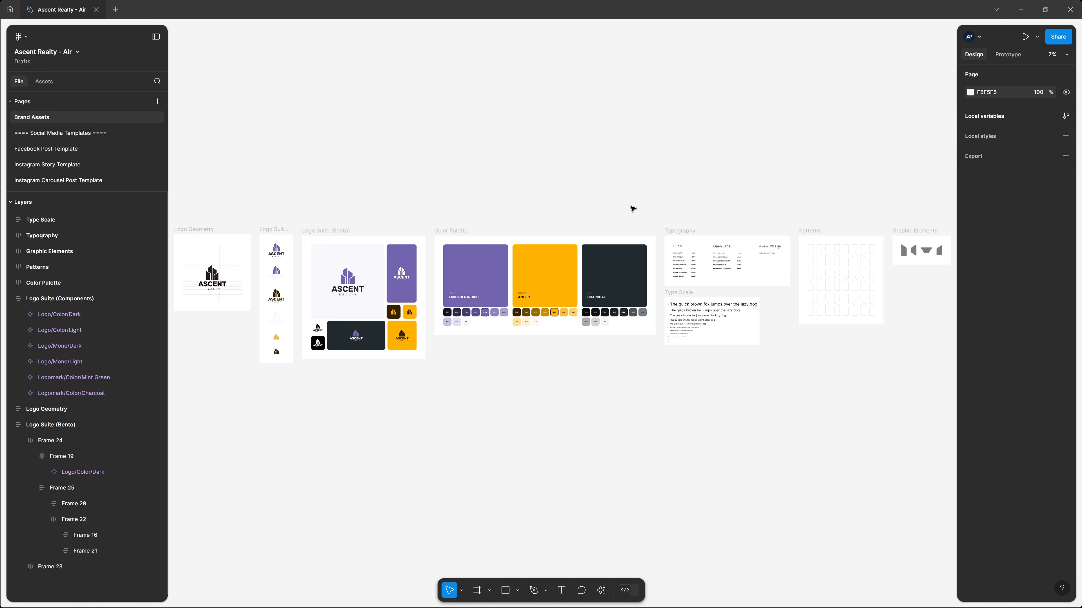
click(972, 116)
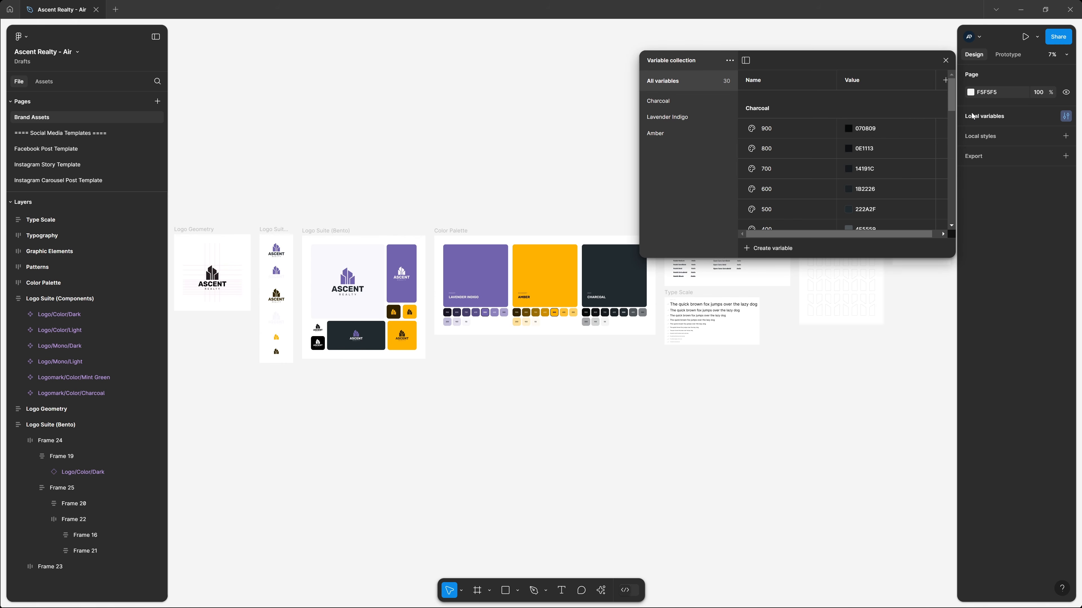
click(664, 101)
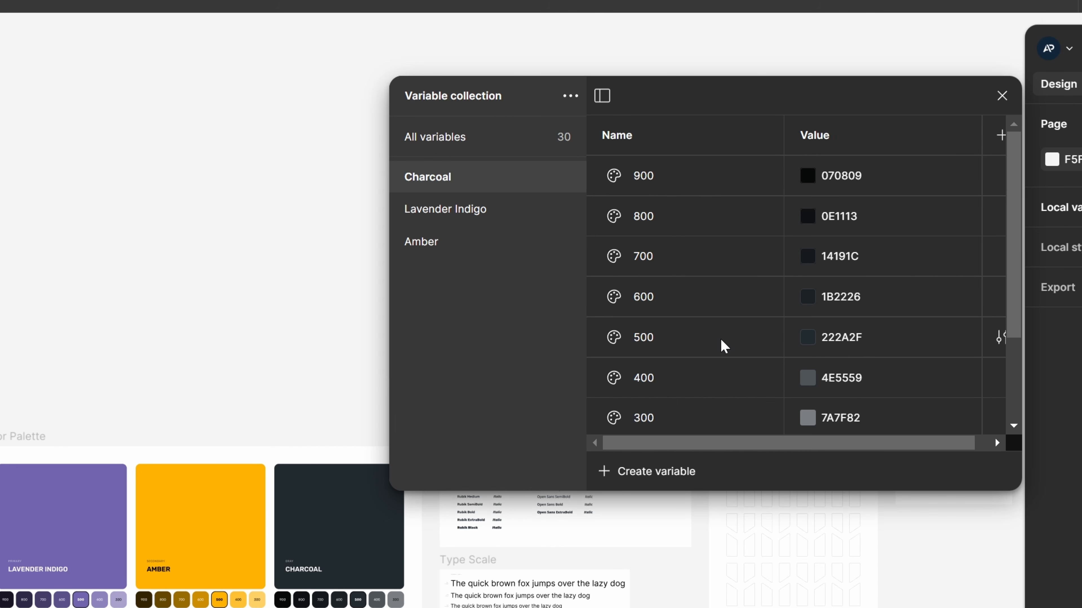
scroll(722, 345, down, 3)
scroll(662, 425, up, 3)
scroll(725, 205, down, 3)
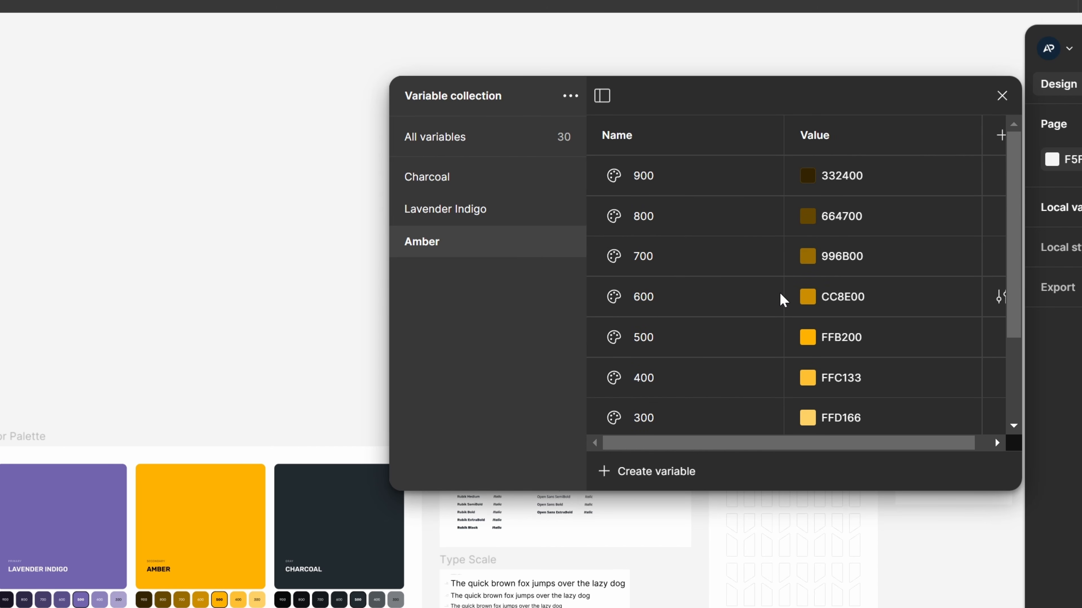
click(999, 97)
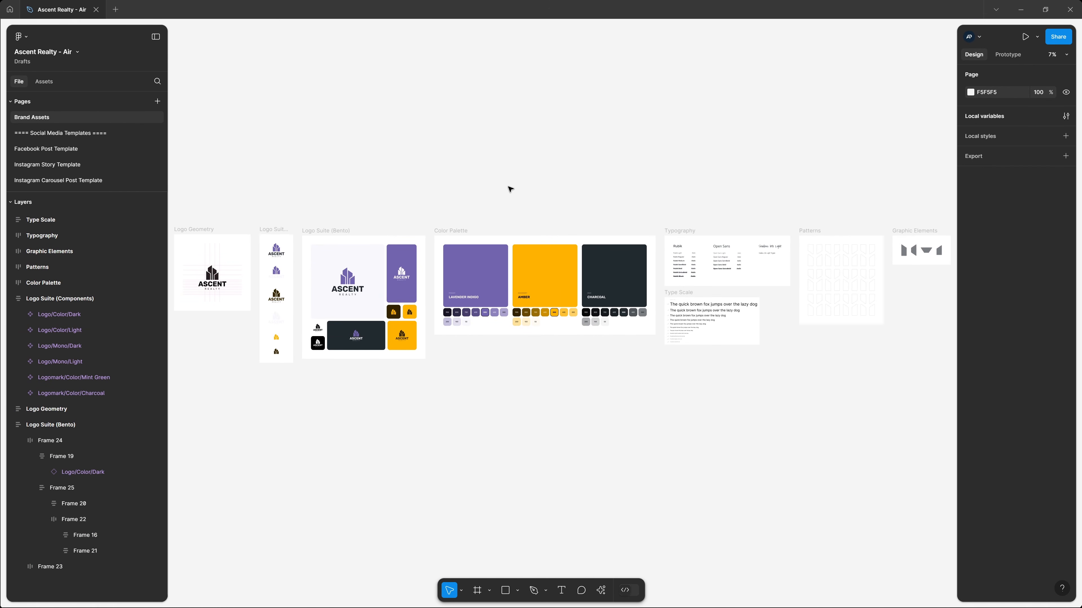
Step: Return to the Facebook Post Template page and compare the wireframe with the empty New Listing frame
click(85, 149)
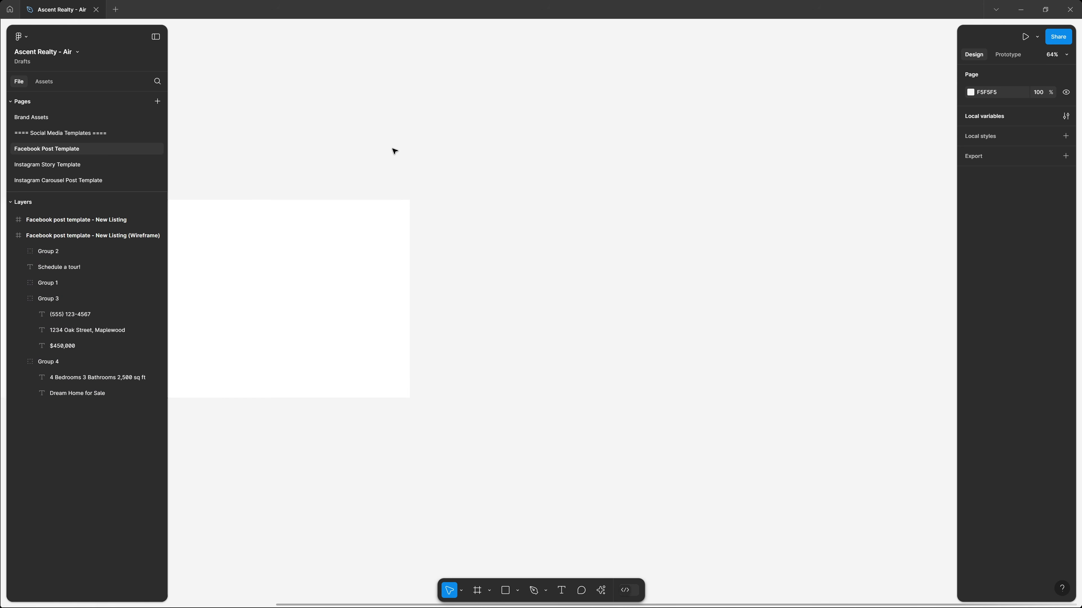
drag(392, 149, 595, 174)
drag(322, 182, 614, 167)
scroll(494, 172, up, 1)
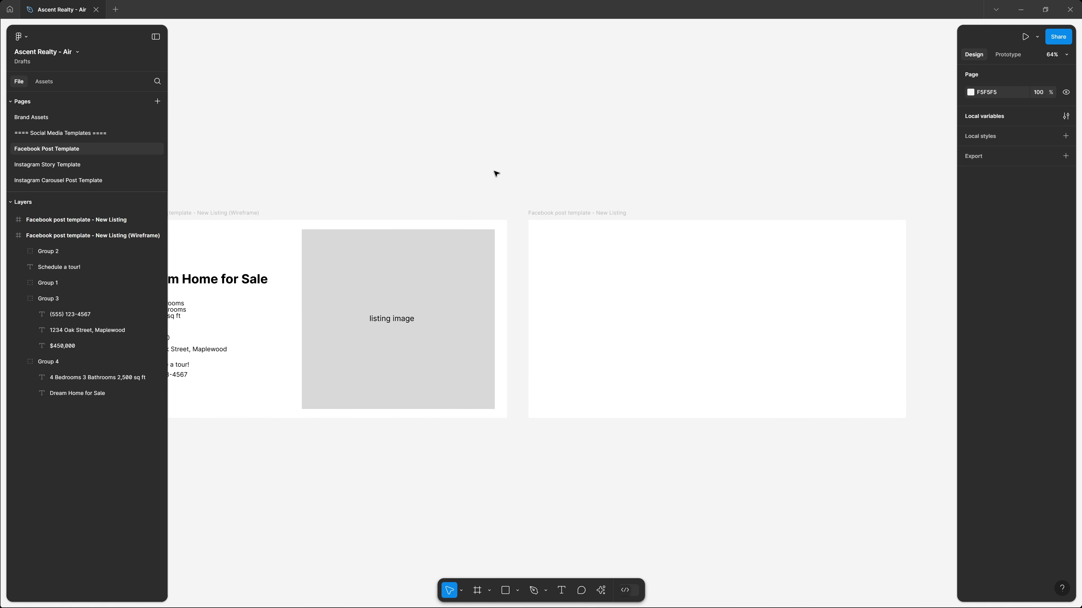
scroll(507, 208, up, 2)
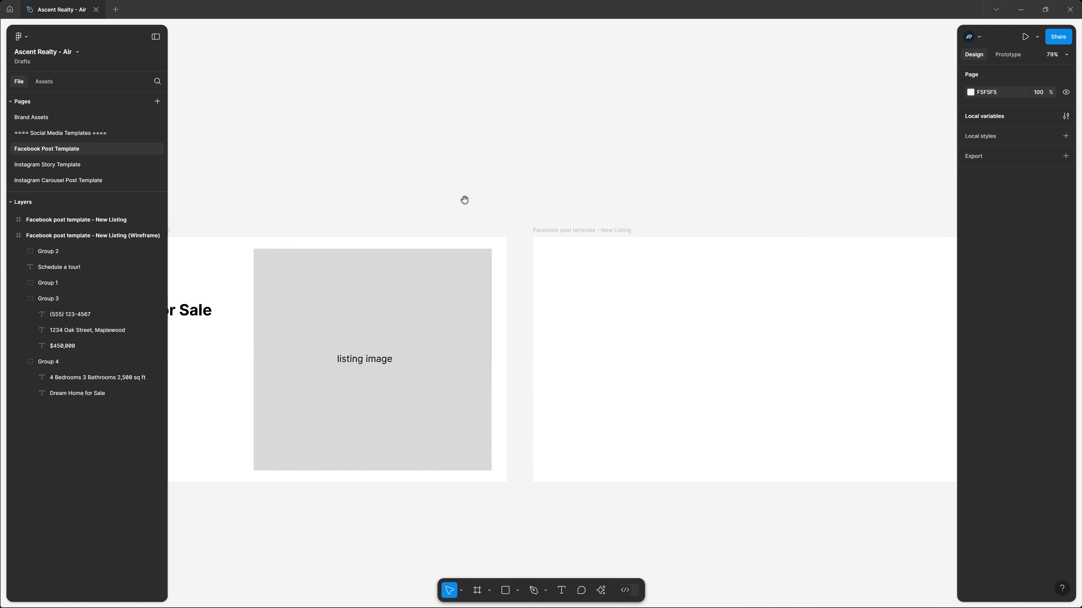
drag(464, 200, 671, 128)
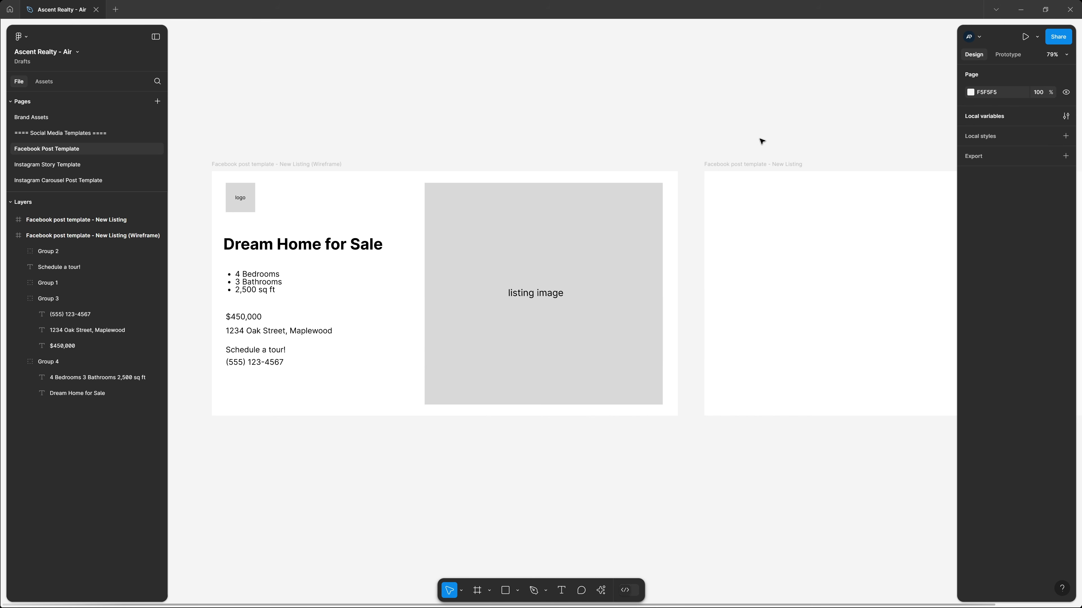
drag(767, 142, 587, 116)
drag(684, 122, 591, 117)
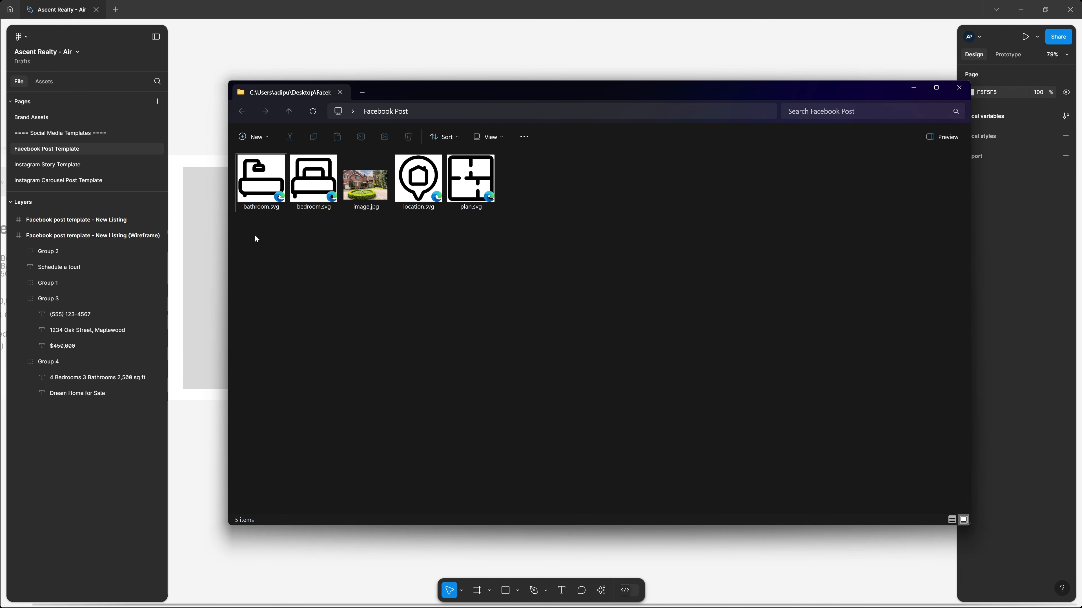
Step: Look through the icon files in the Facebook Post folder and preview image.jpg at large size
drag(255, 236, 315, 169)
click(373, 284)
drag(433, 238, 519, 182)
click(529, 235)
click(364, 181)
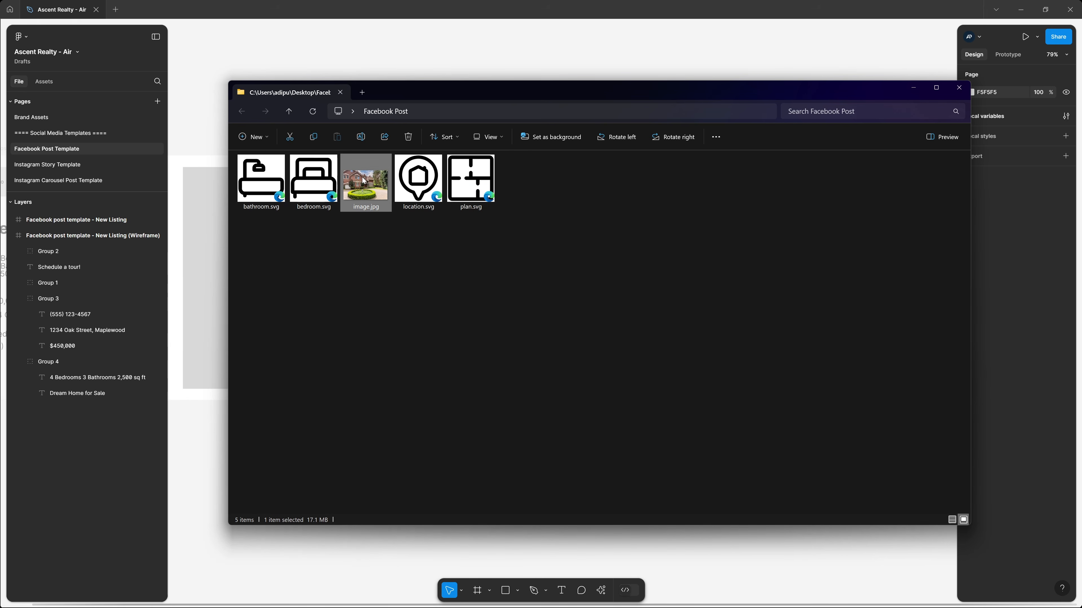
key(space)
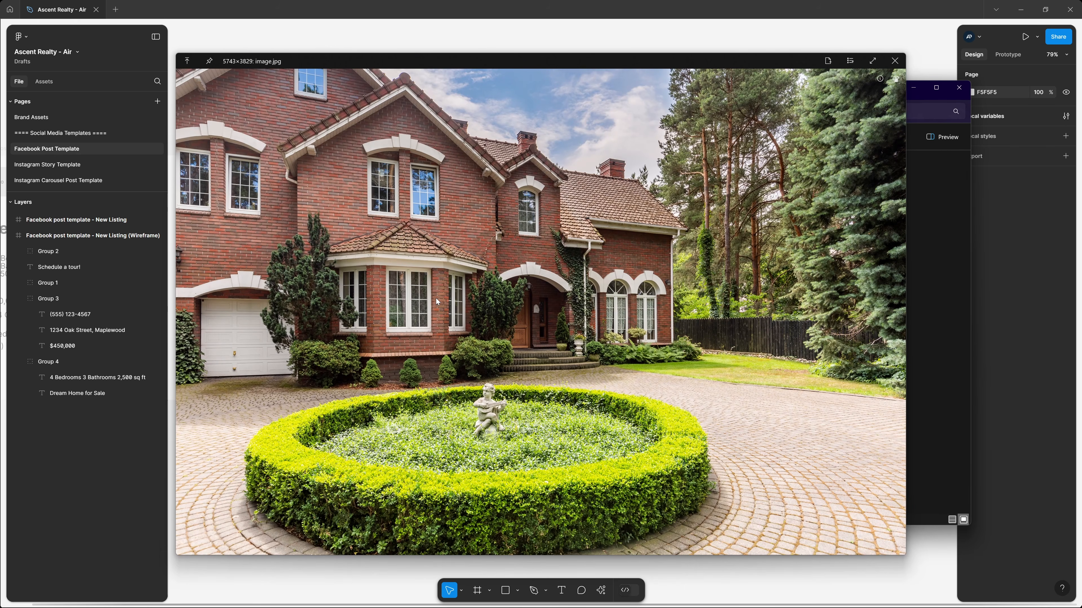
key(space)
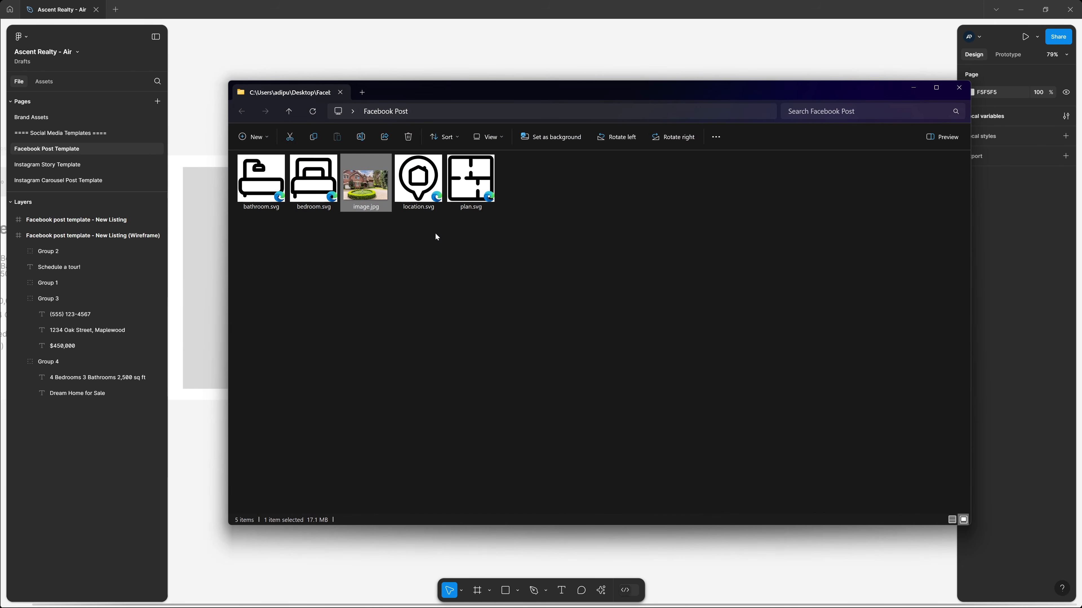
Step: Import image.jpg from the folder and place it inside the New Listing frame, scaled down to about 901 × 601
drag(368, 190, 202, 476)
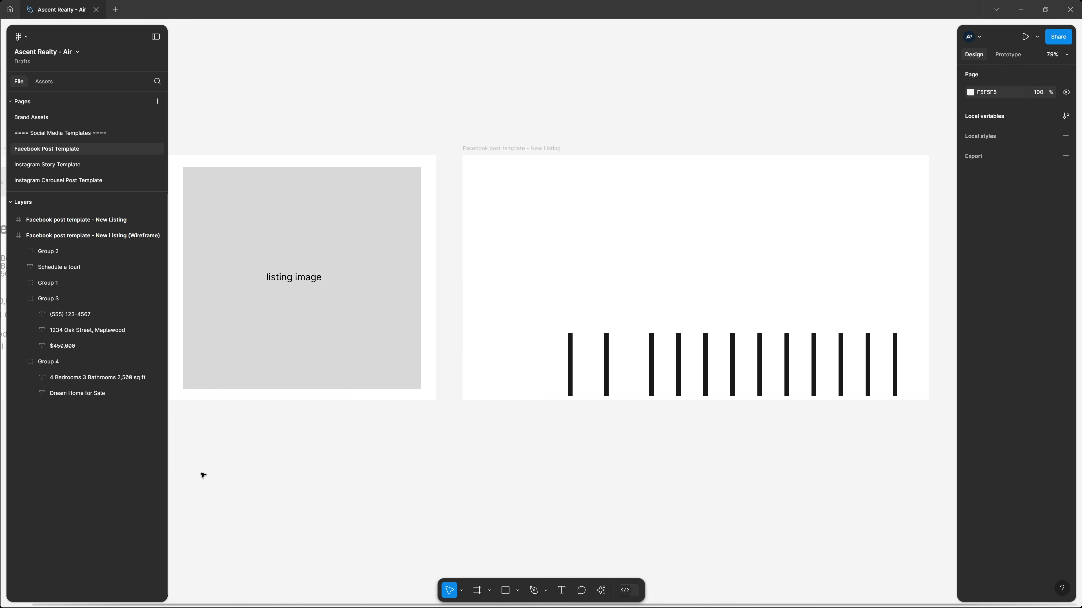
scroll(614, 398, down, 5)
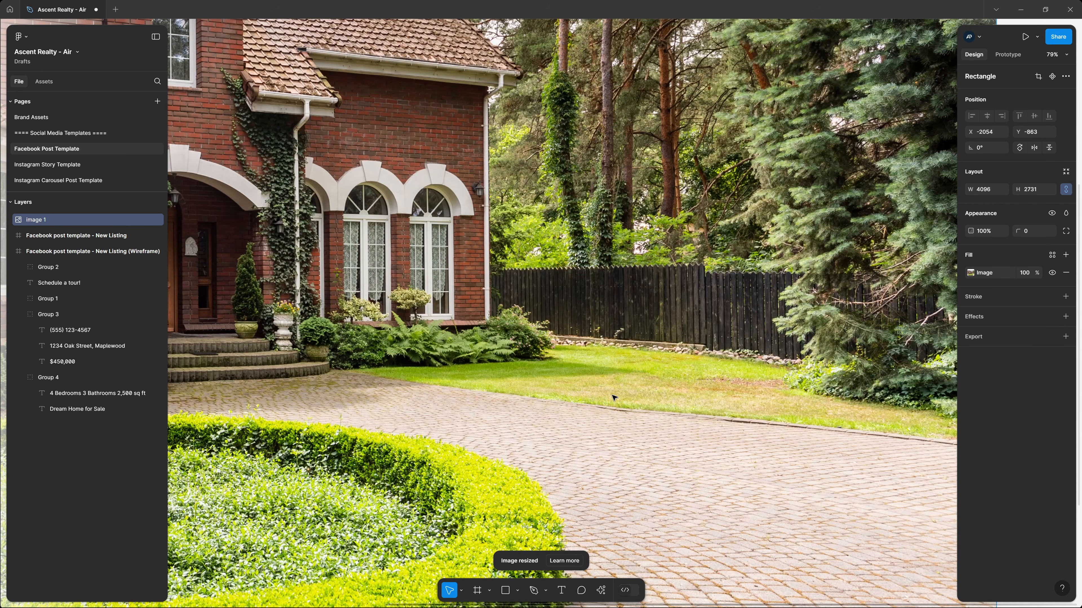
scroll(615, 398, down, 6)
drag(701, 489, 665, 338)
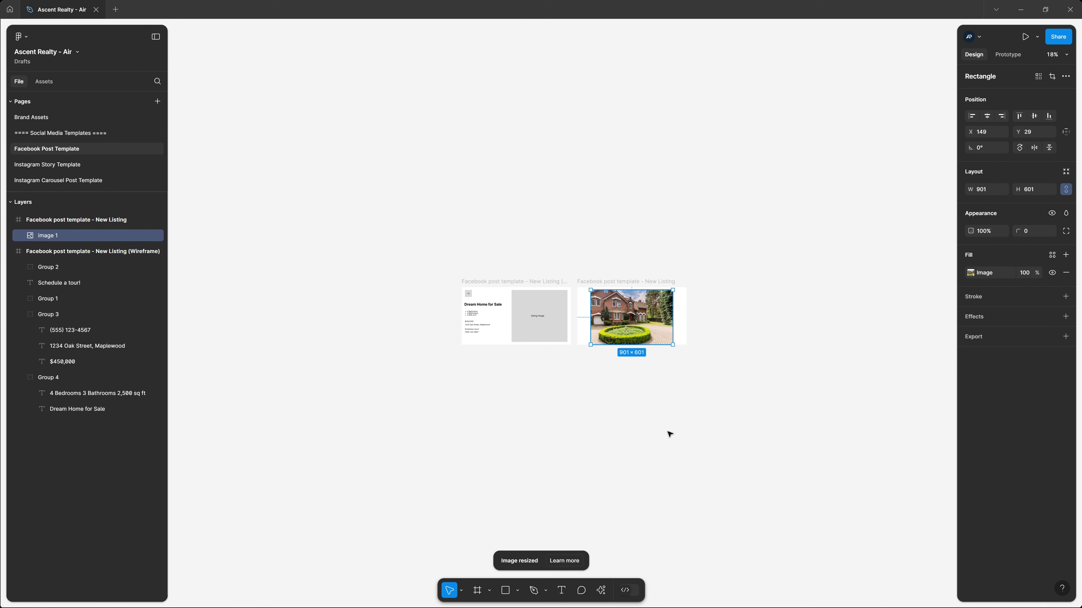
Step: Align the house photo to the top-right corner of the New Listing frame and scale it to 944 × 630 to fill the frame's height
click(618, 281)
key(shift+2)
click(411, 66)
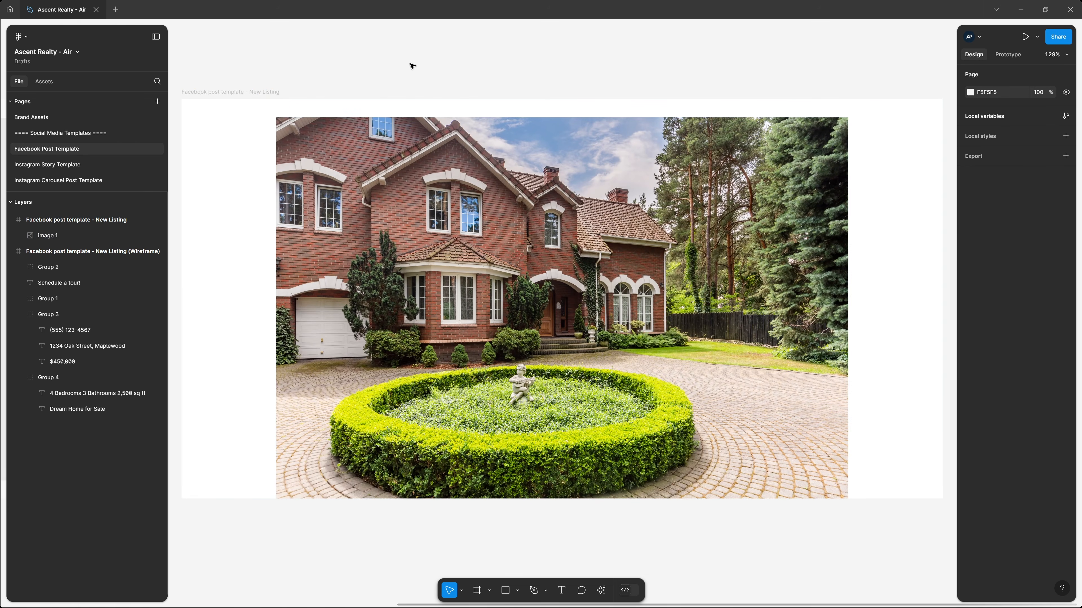
drag(524, 295, 575, 230)
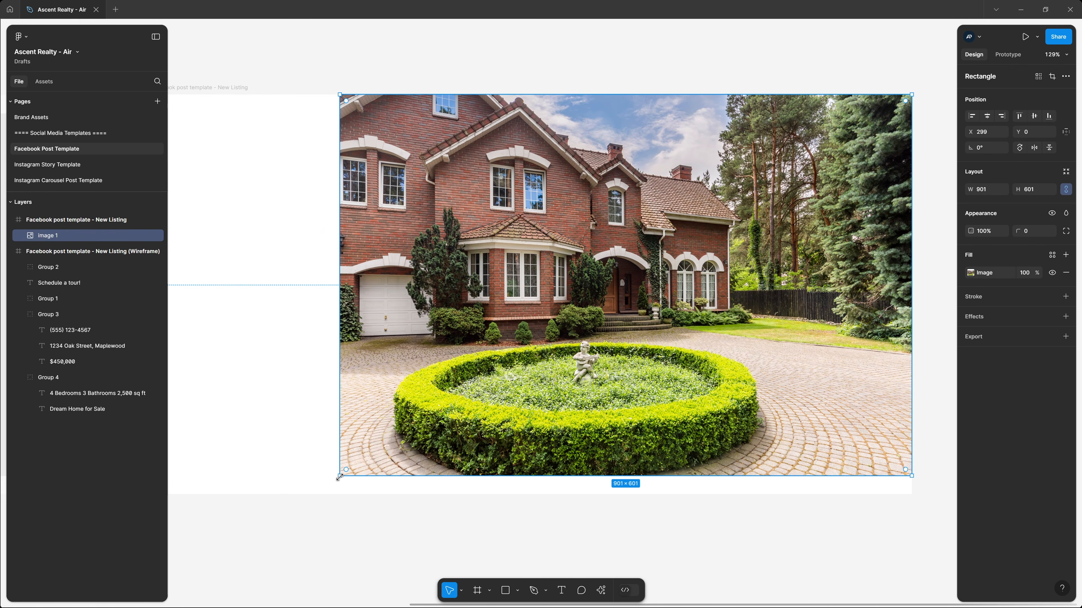
drag(339, 478, 523, 436)
drag(530, 433, 439, 496)
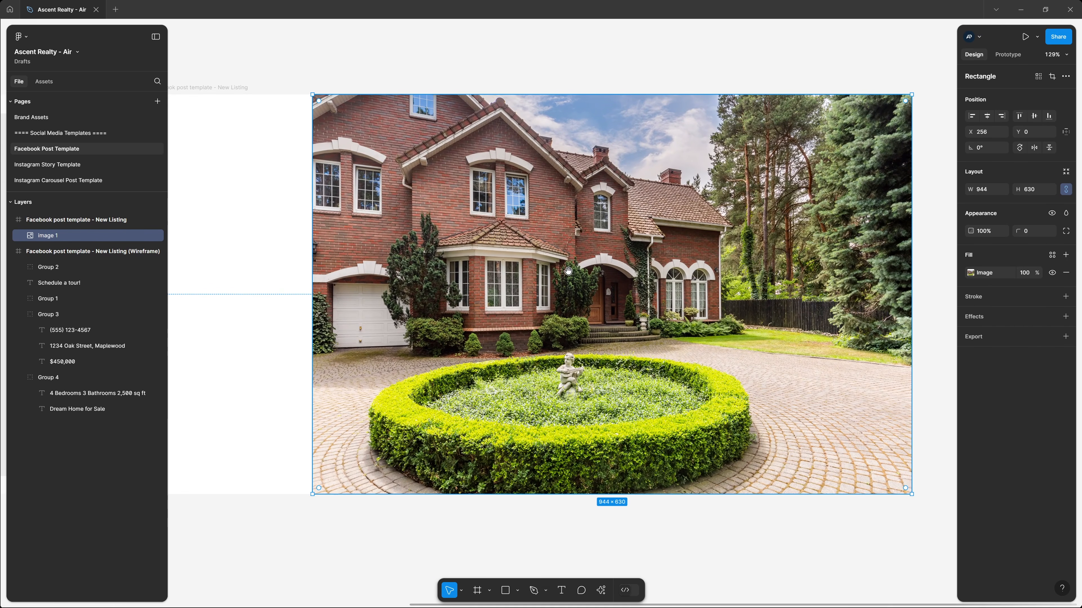
scroll(639, 294, left, 5)
scroll(682, 253, right, 1)
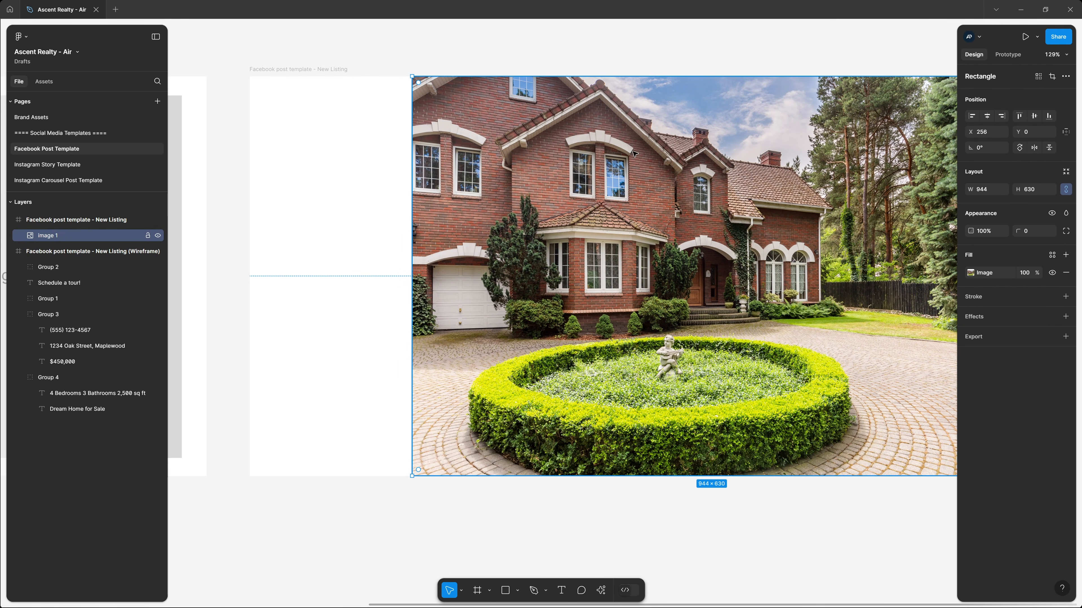
click(360, 215)
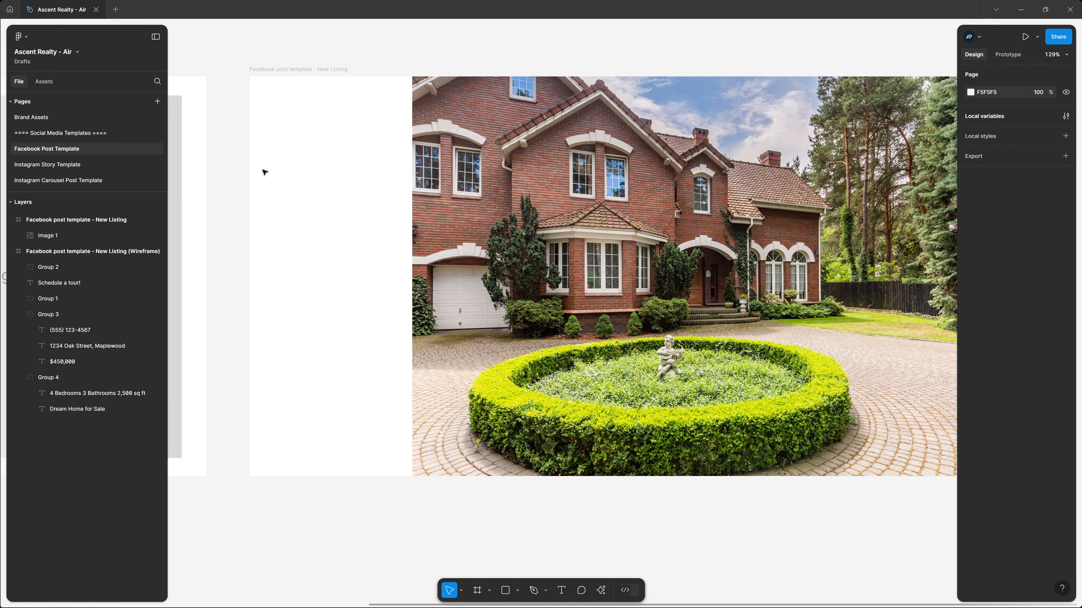
Step: Copy the narrow slanted-top shape with its peak on the right from the Brand Assets Graphic Elements and paste it into the Facebook New Listing frame
click(73, 117)
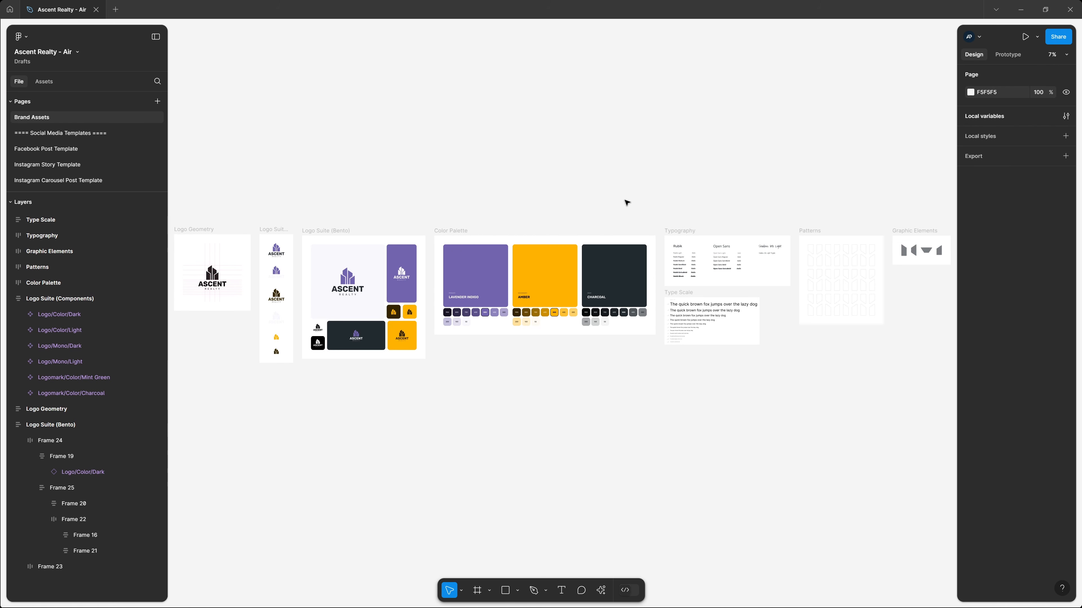
drag(780, 205, 784, 308)
key(z)
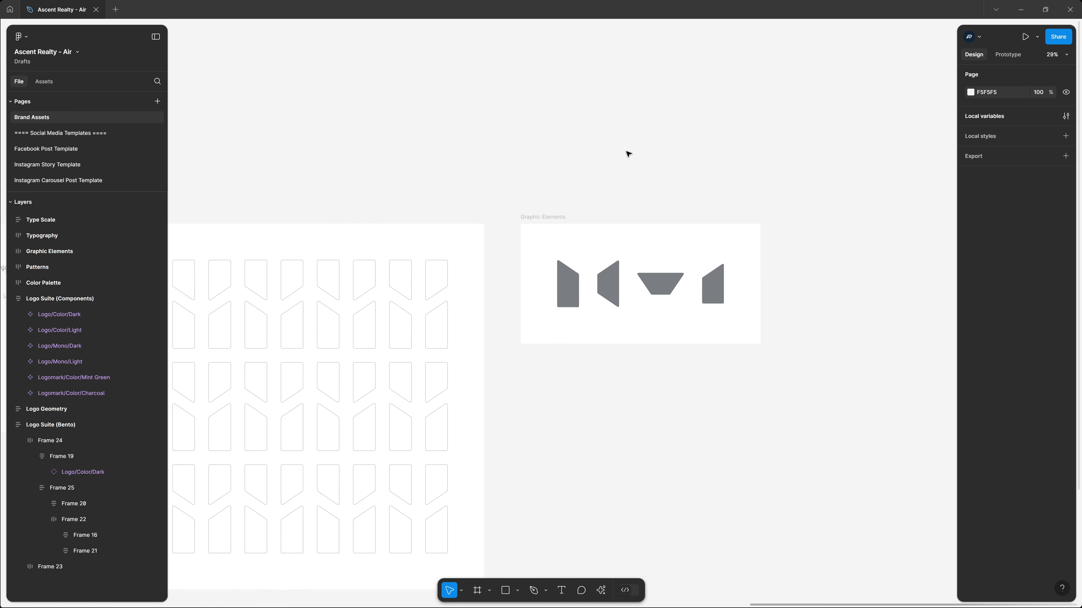
click(713, 281)
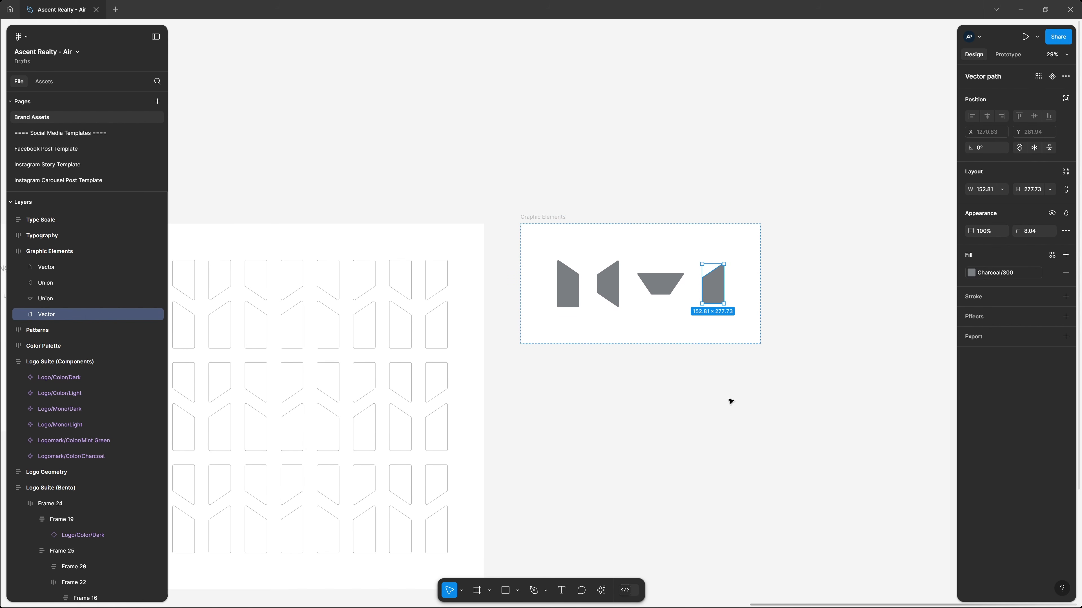
key(ctrl+c)
click(47, 149)
key(ctrl+v)
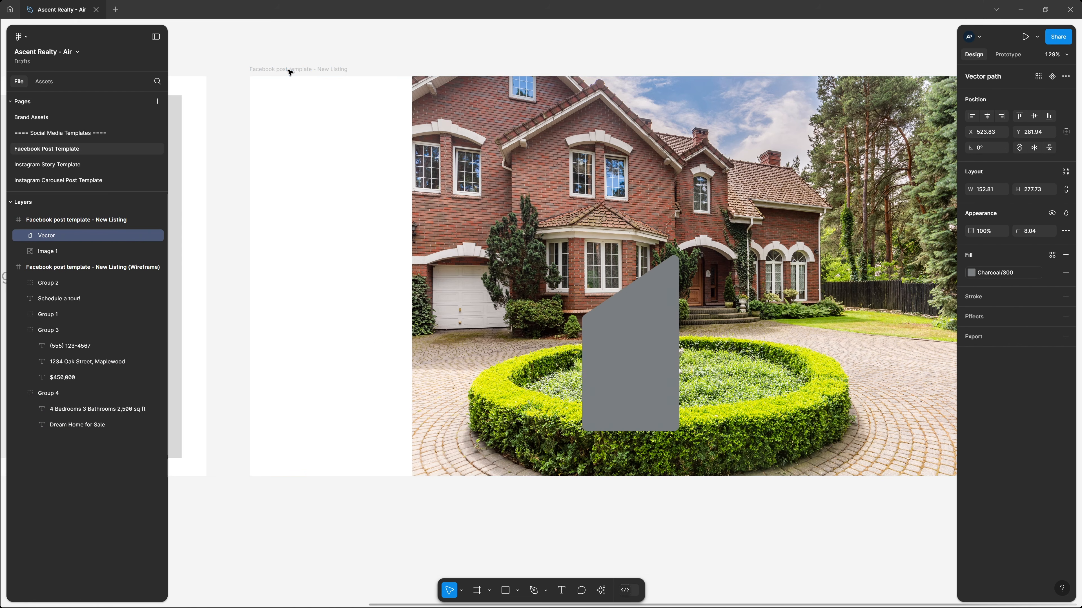
Step: Enlarge the pasted shape proportionally to 795 × 1446 and place it at X 405, Y -256, reaching the New Listing frame's right edge
drag(651, 367, 575, 413)
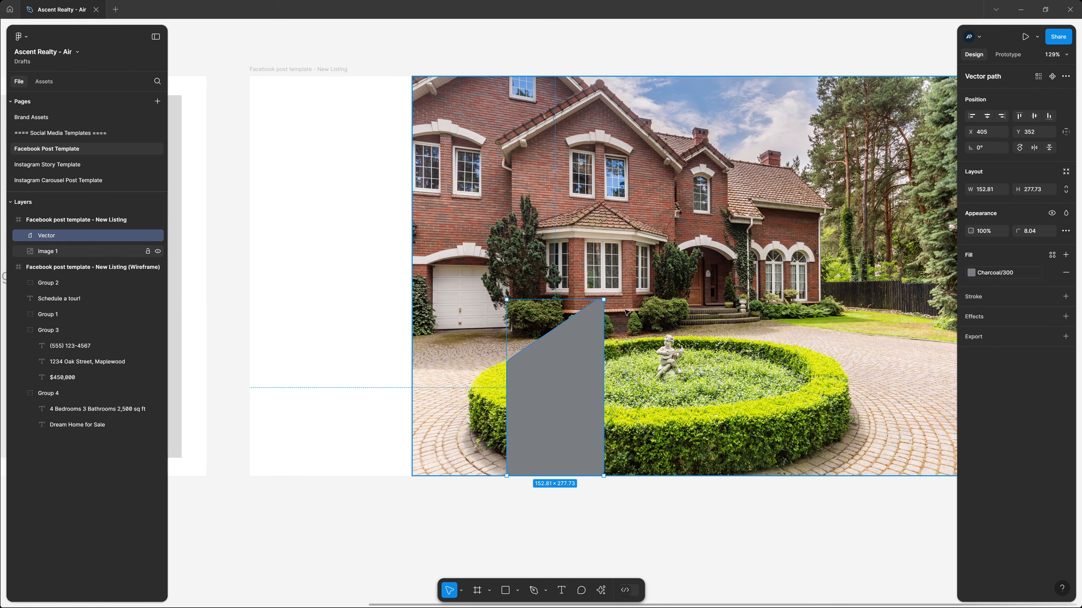
drag(603, 300, 796, 173)
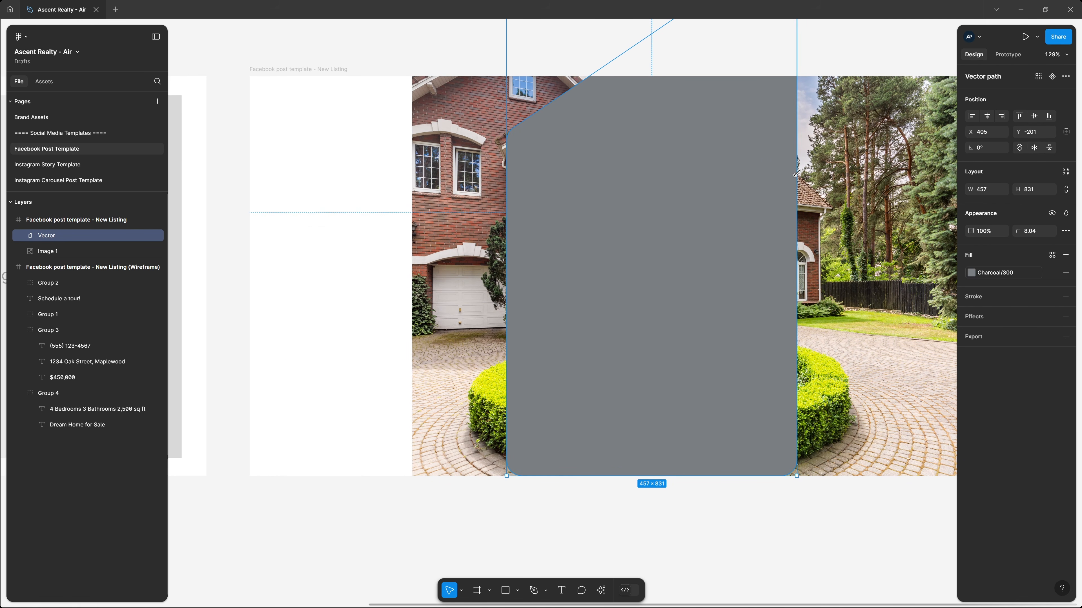
scroll(796, 173, right, 5)
drag(660, 457, 868, 536)
scroll(868, 536, left, 1)
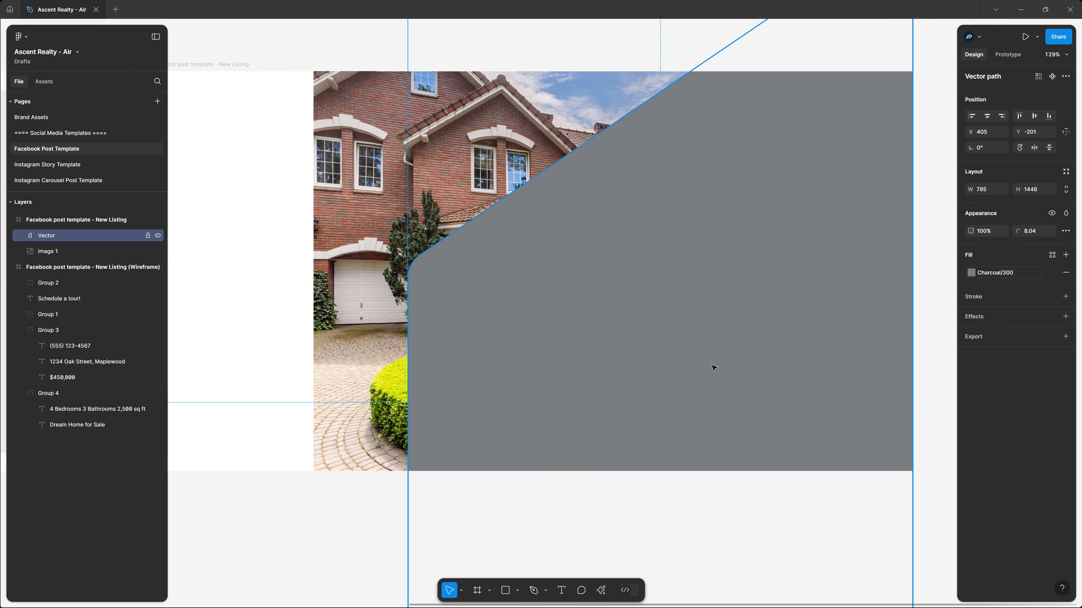
drag(713, 365, 724, 306)
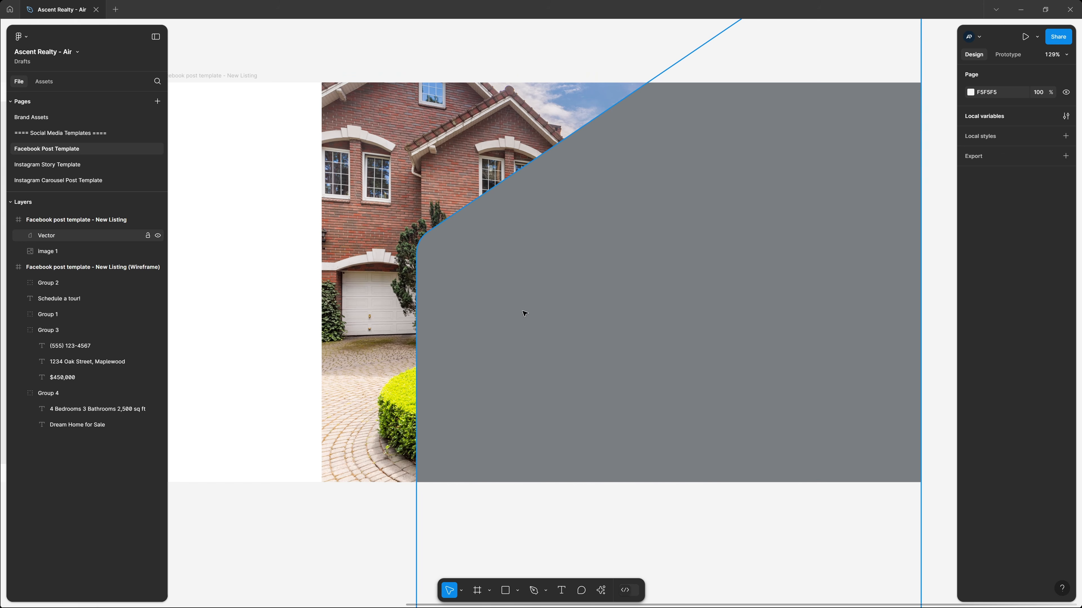
Step: Bring the house photo in front of the slanted shape and group the two layers
click(57, 251)
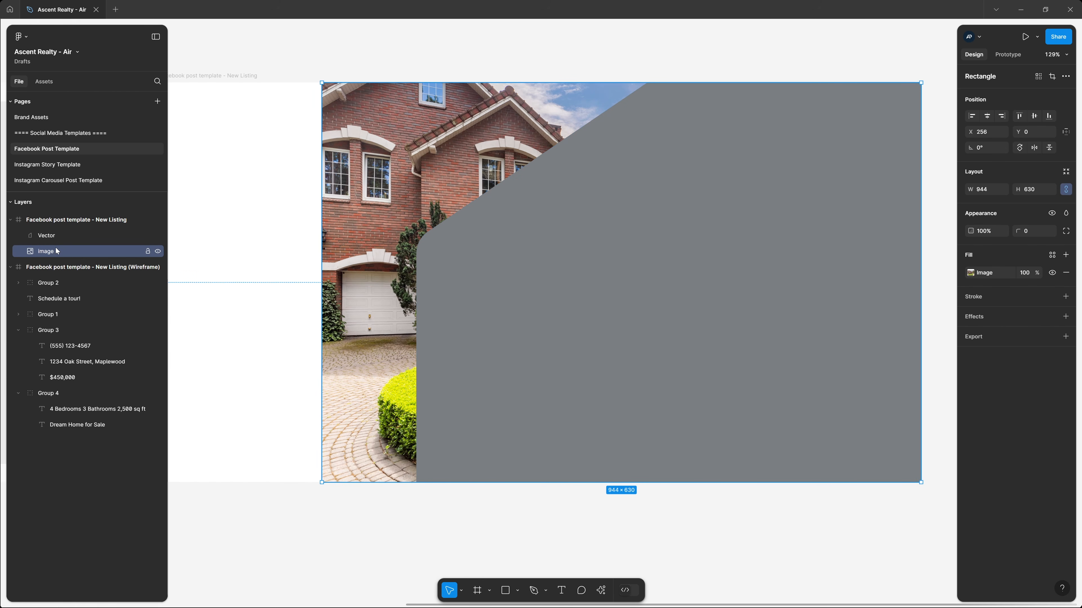
key(ctrl+bracketright)
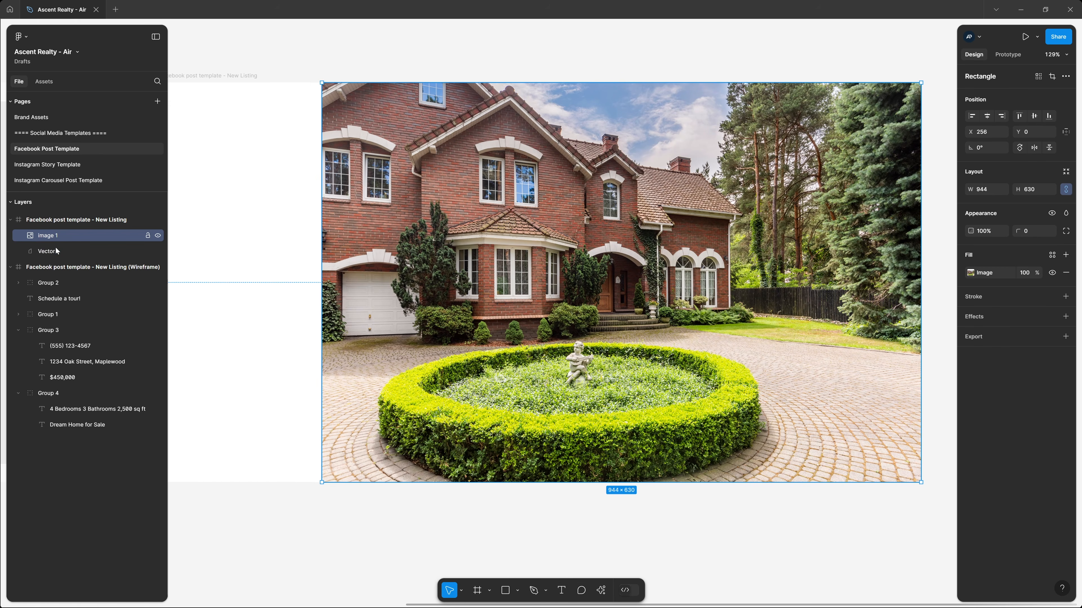
shift+click(55, 251)
key(ctrl+g)
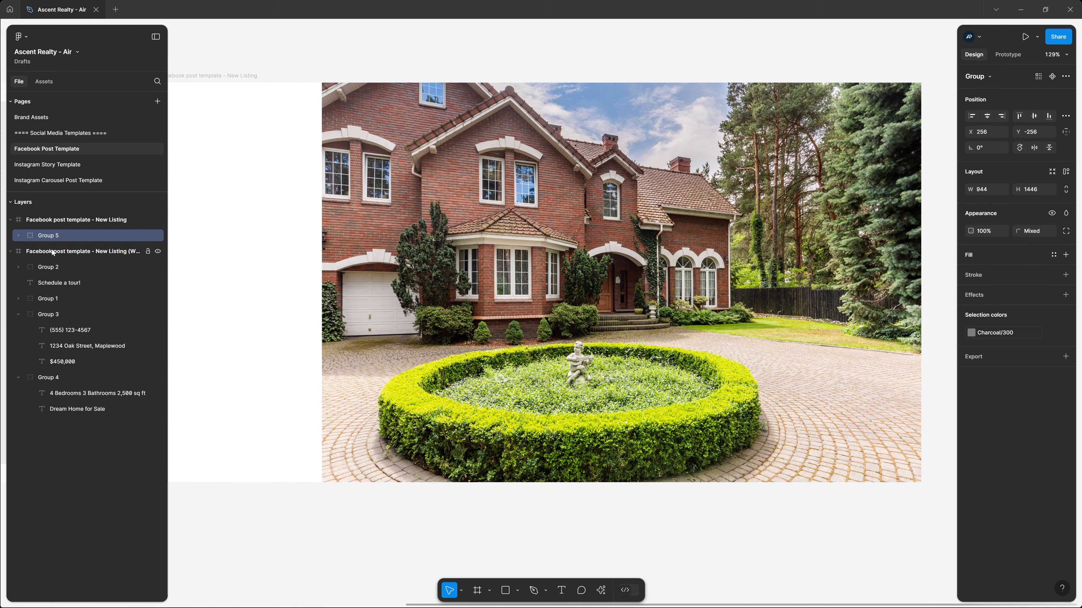
Step: Use the slanted Vector shape inside the new group as a mask for the house photo
click(17, 236)
click(60, 267)
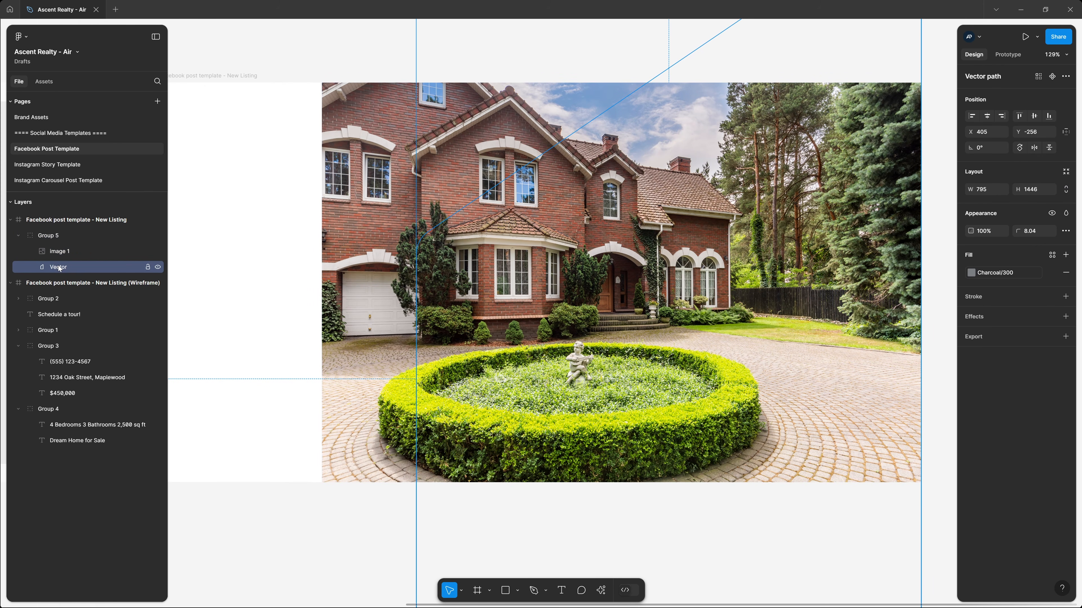
right_click(60, 269)
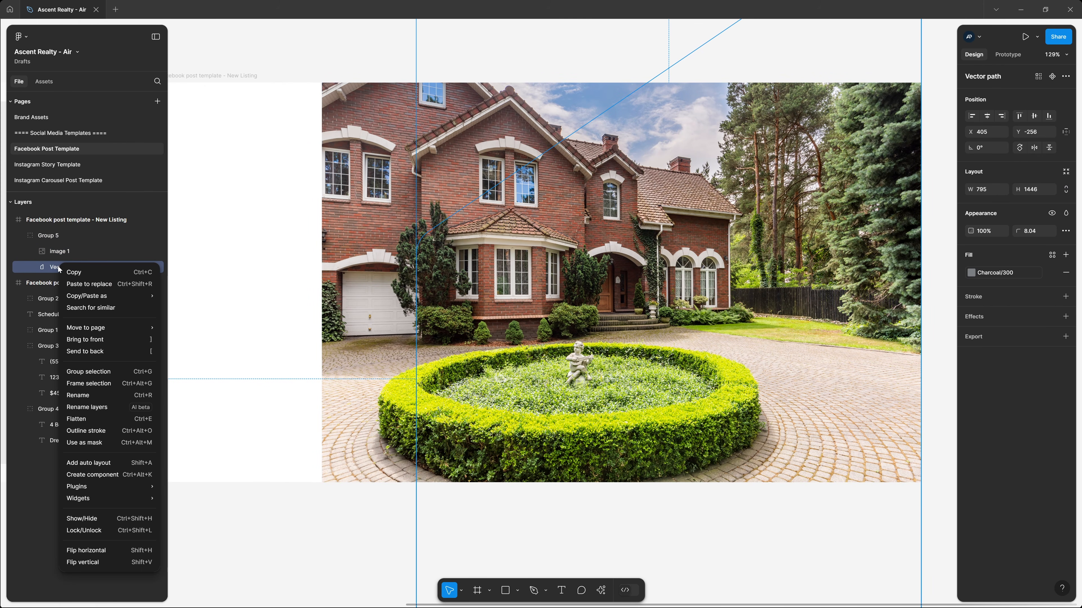
click(98, 445)
click(361, 521)
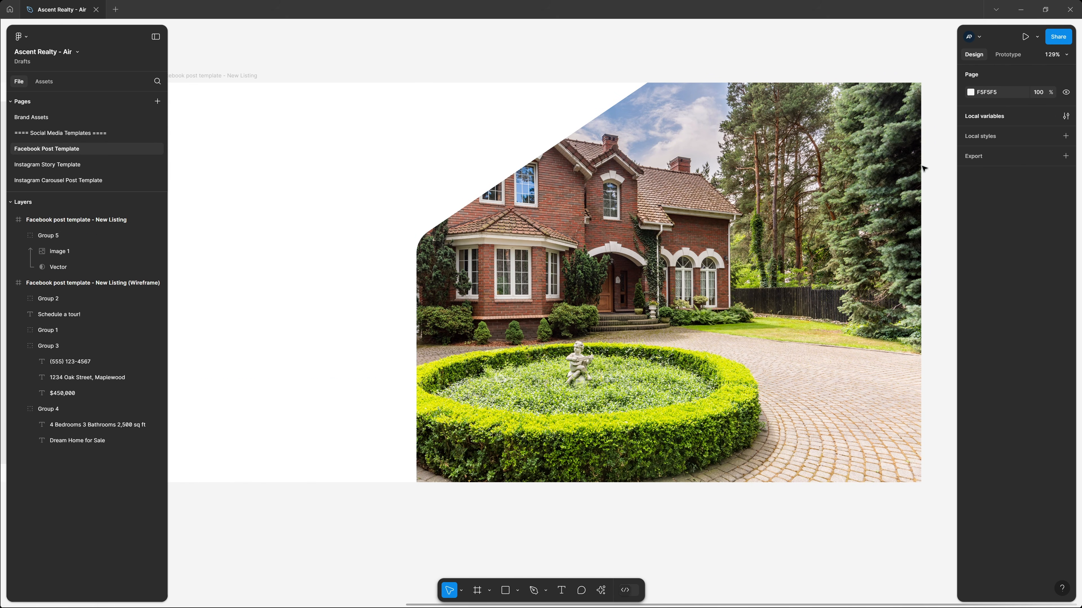
Step: Duplicate the mask shape within Group 5 and remove the mask setting from the lower copy
scroll(343, 403, left, 3)
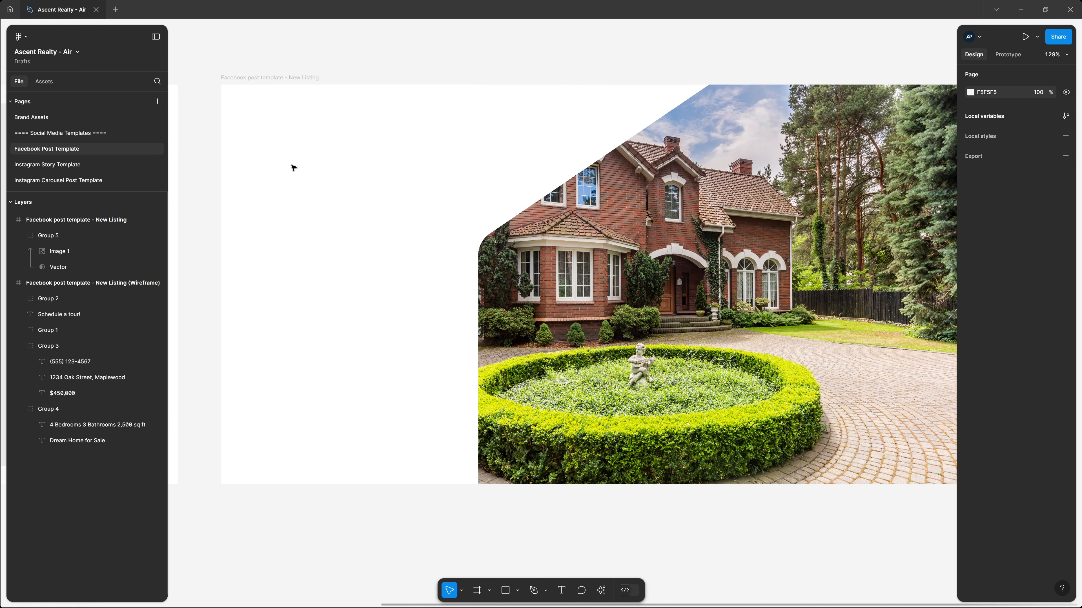
drag(311, 205, 278, 201)
click(66, 267)
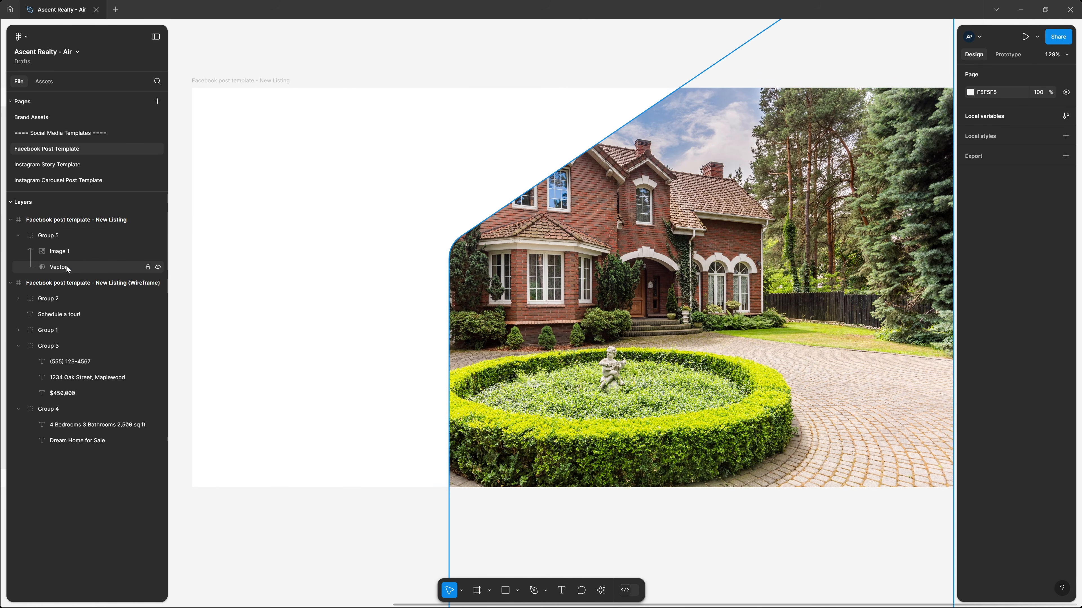
key(ctrl+d)
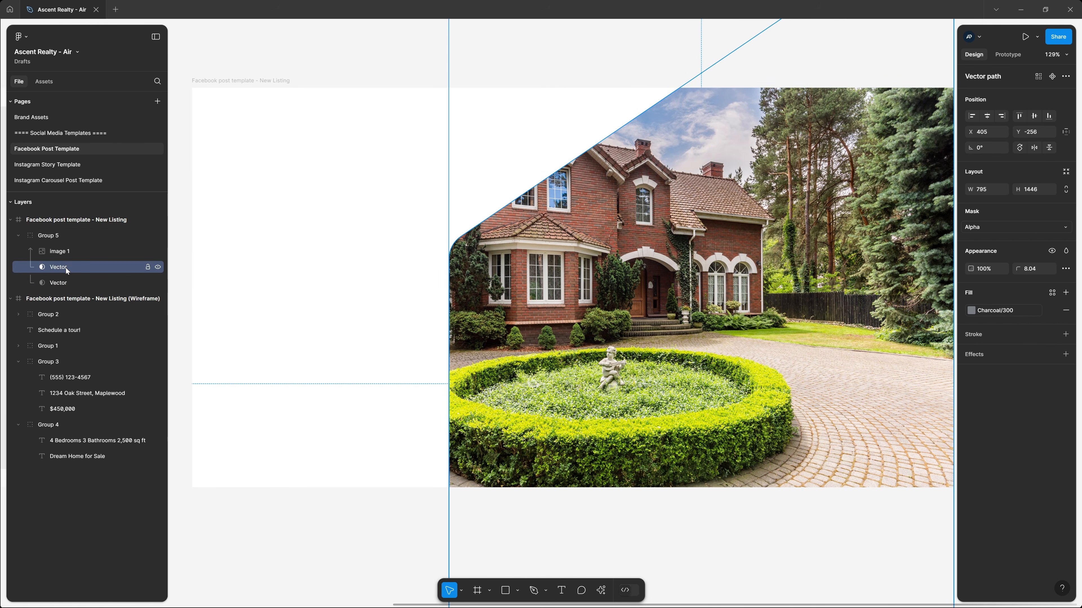
right_click(66, 268)
click(108, 446)
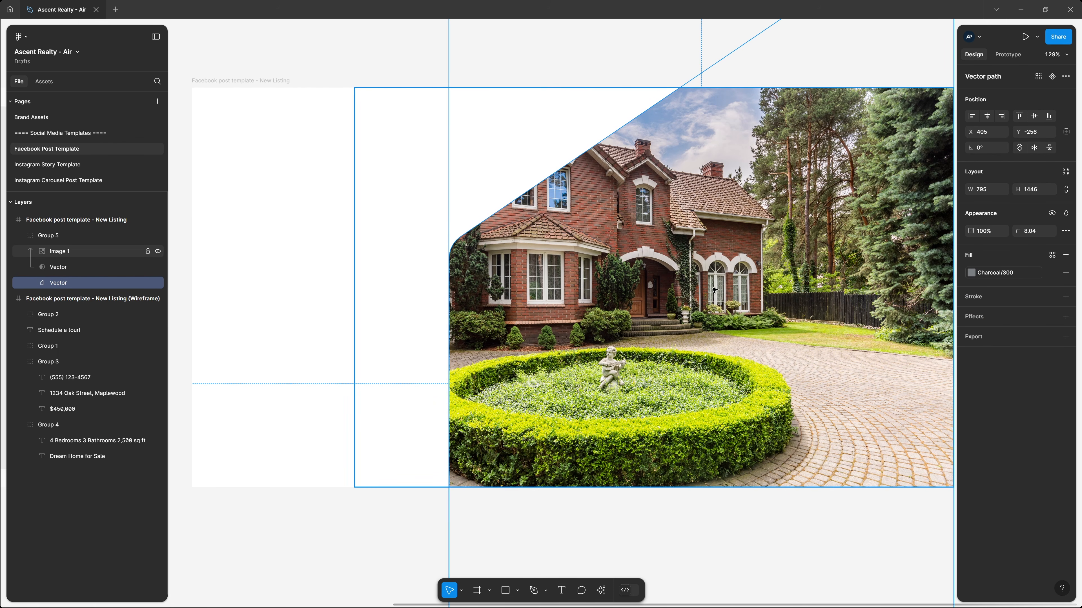
Step: Add an outside stroke to the unmasked shape copy using the Lavender Indigo/200 library colour with a weight of 32
click(1011, 295)
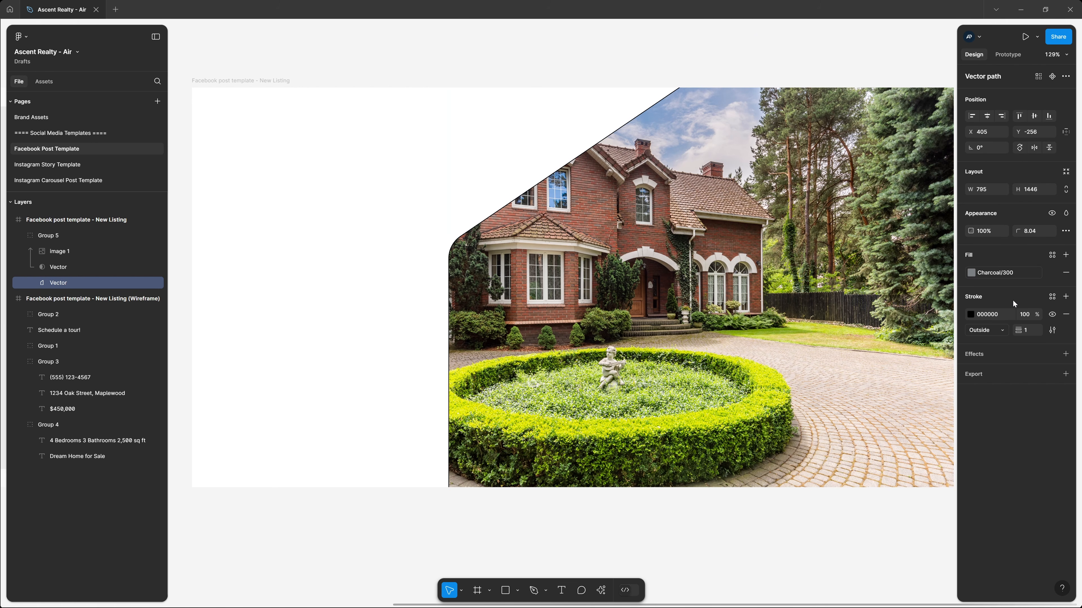
click(1050, 297)
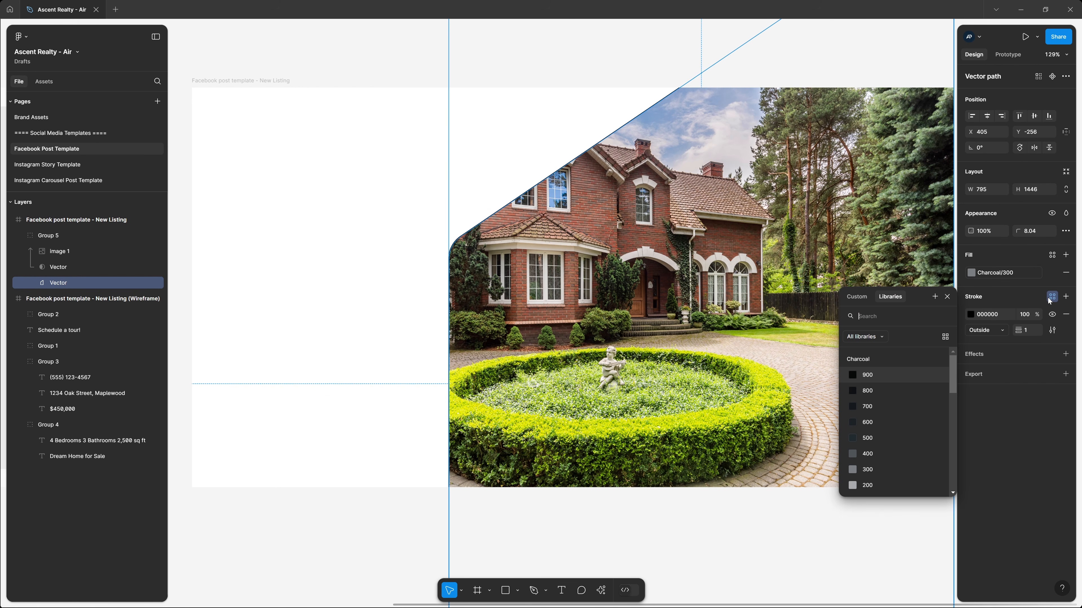
scroll(916, 417, down, 5)
scroll(915, 418, up, 3)
scroll(916, 417, down, 2)
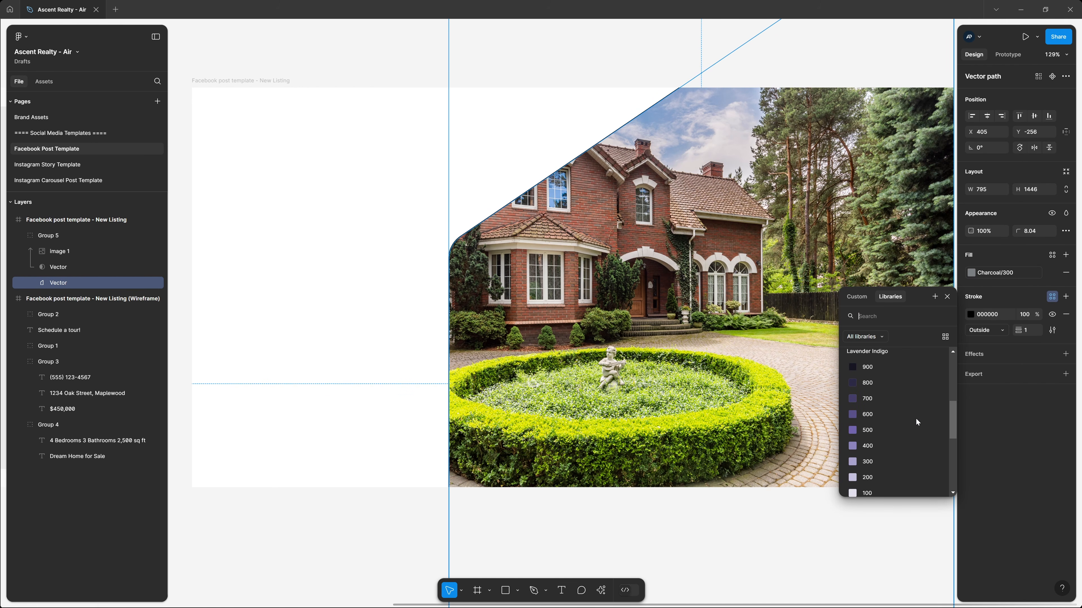
scroll(919, 417, up, 2)
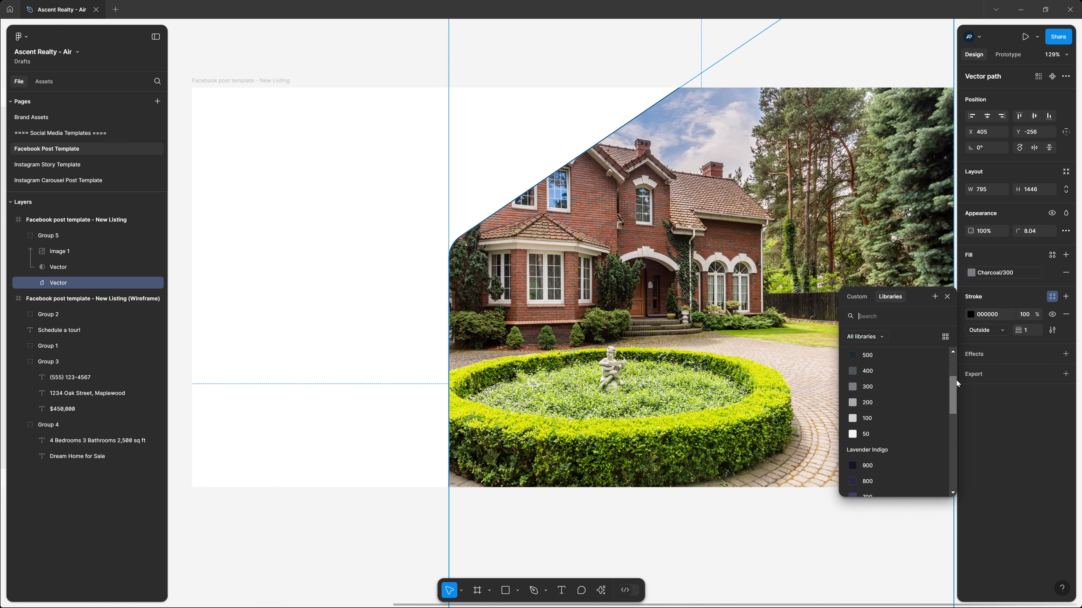
scroll(928, 420, down, 5)
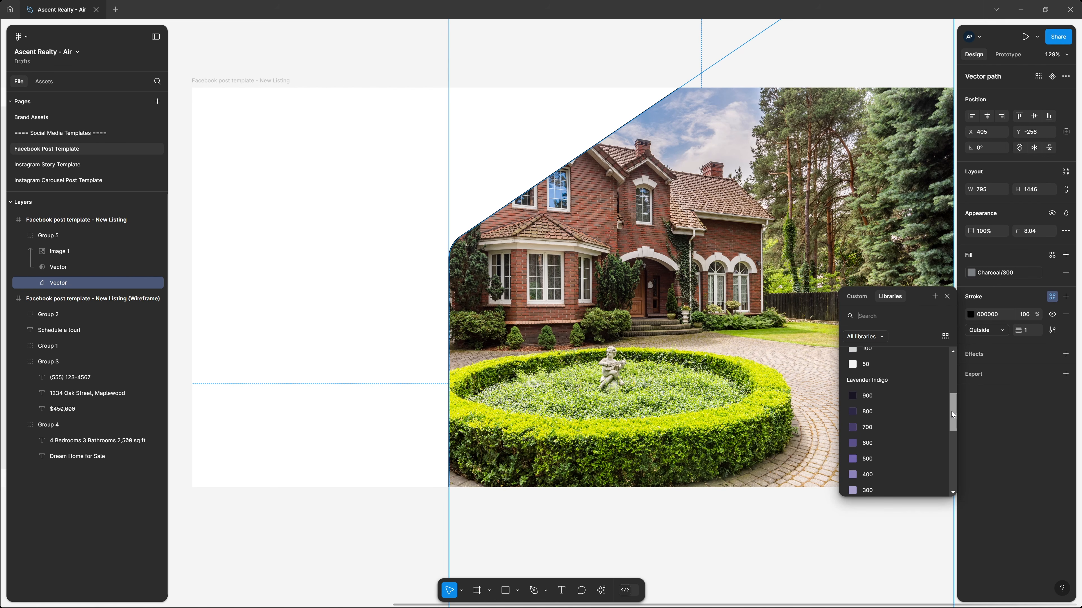
click(907, 397)
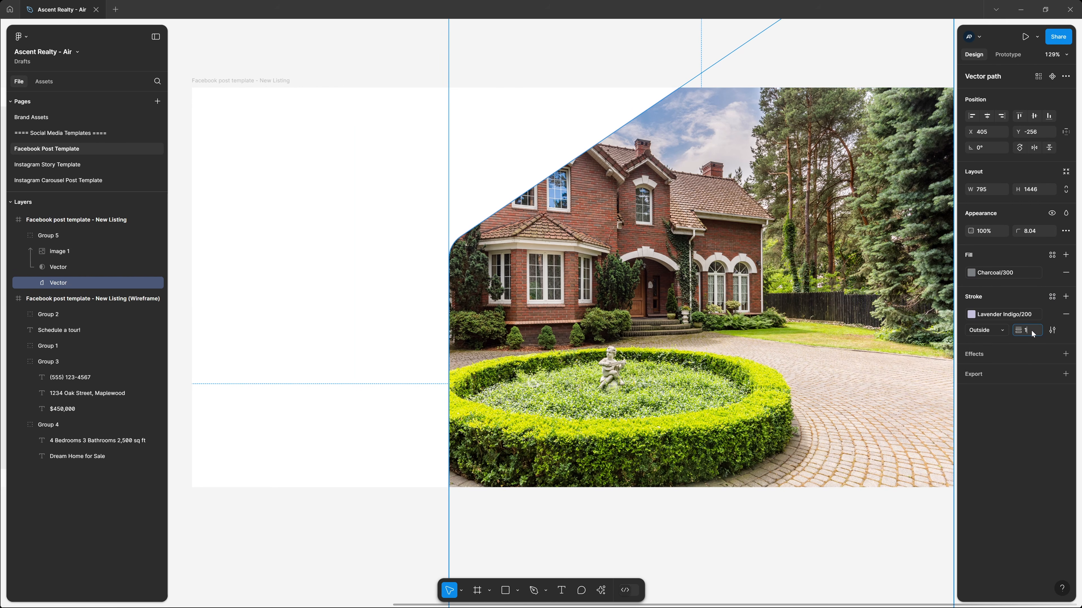
key(BackSpace)
text(32)
key(Return)
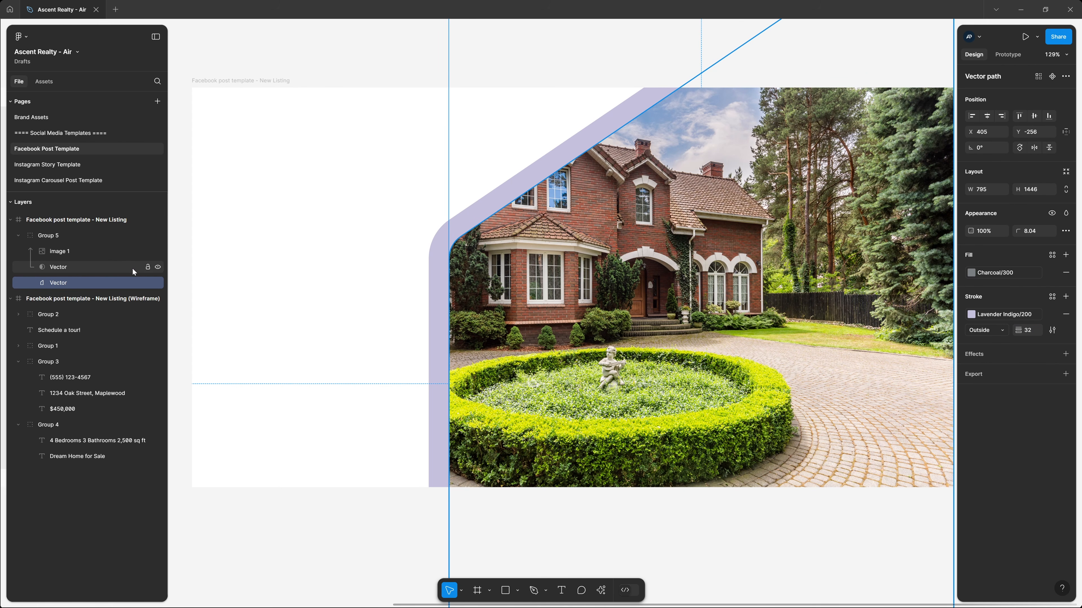
Step: Hide the house photo to examine the mask and the stroked shape beneath it, and show the photo again
click(158, 251)
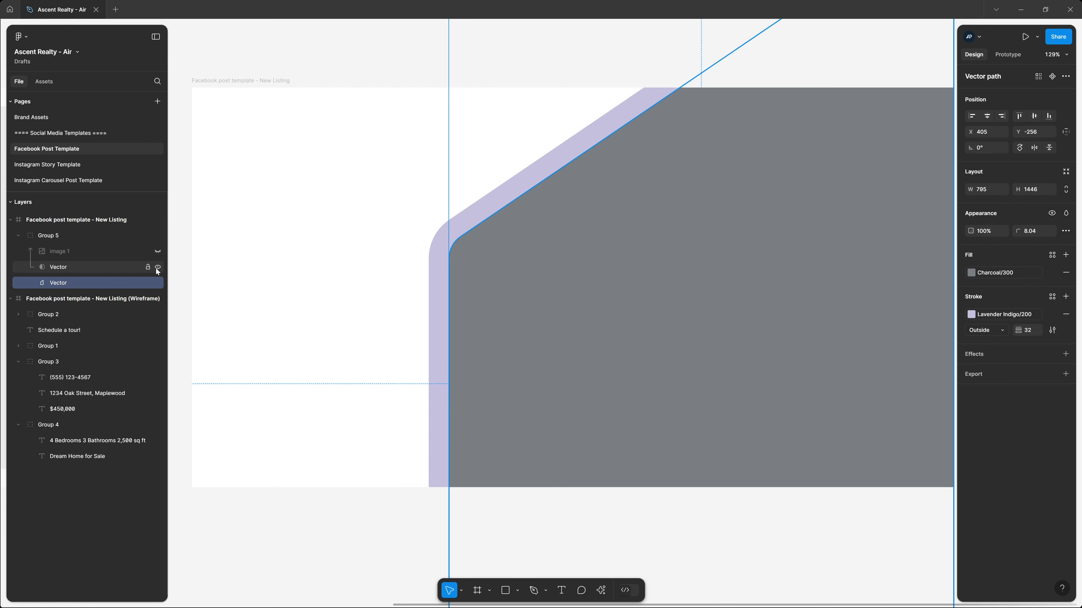
click(158, 283)
click(159, 283)
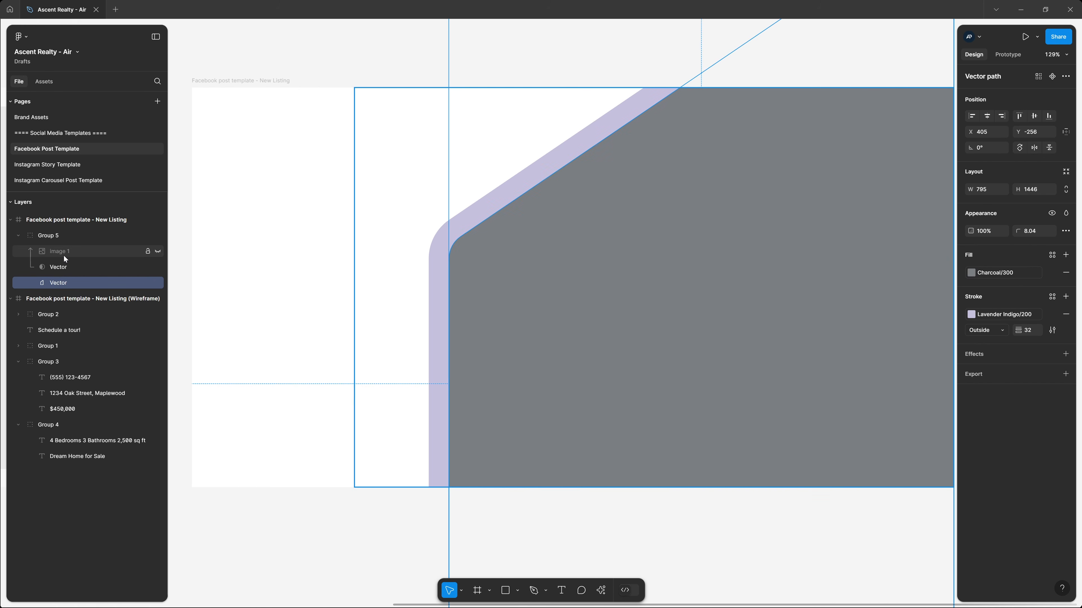
click(69, 268)
click(77, 283)
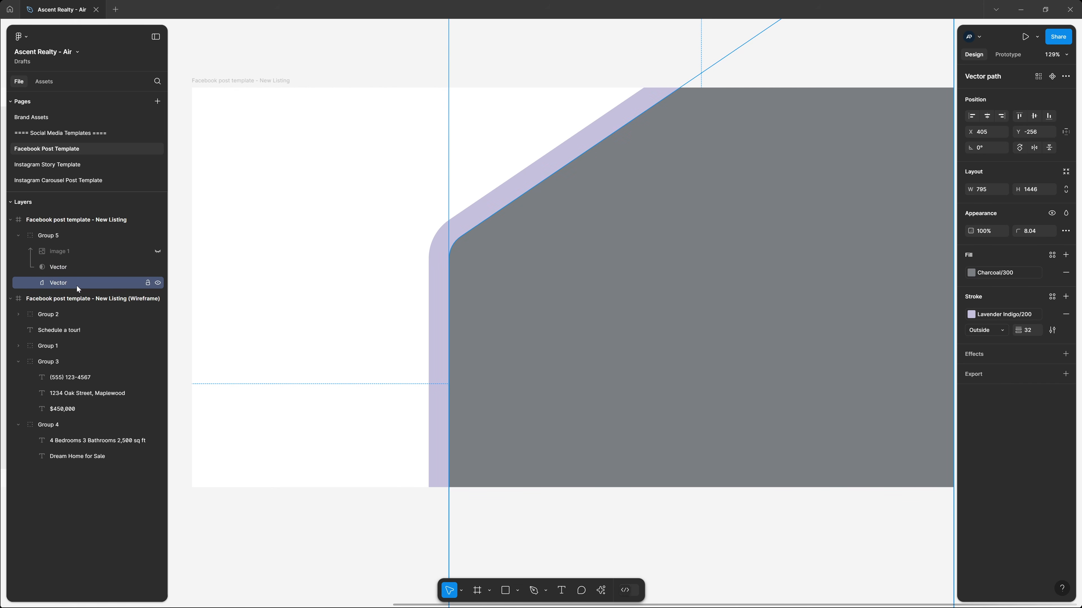
click(158, 251)
click(750, 527)
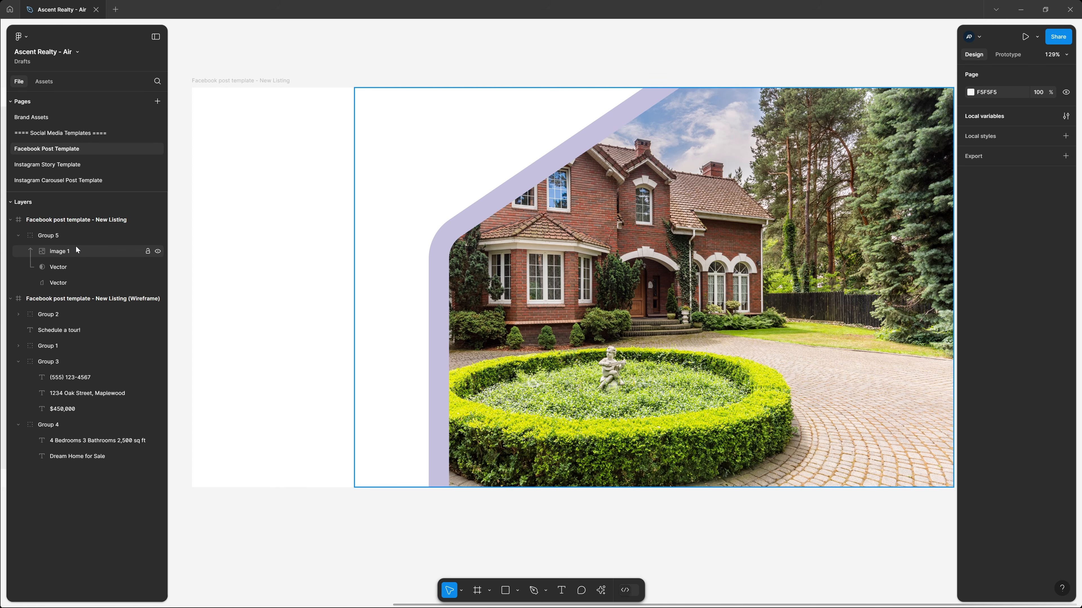
Step: Reposition and enlarge the house photo within its mask to 1109 × 740 at X 405, Y 0
click(71, 252)
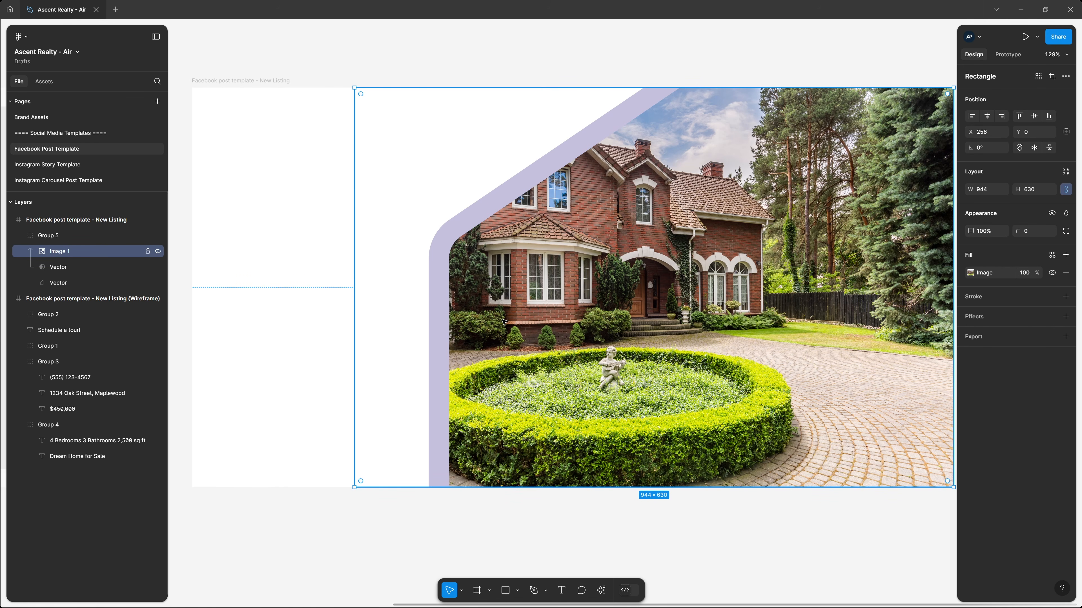
drag(503, 321, 672, 334)
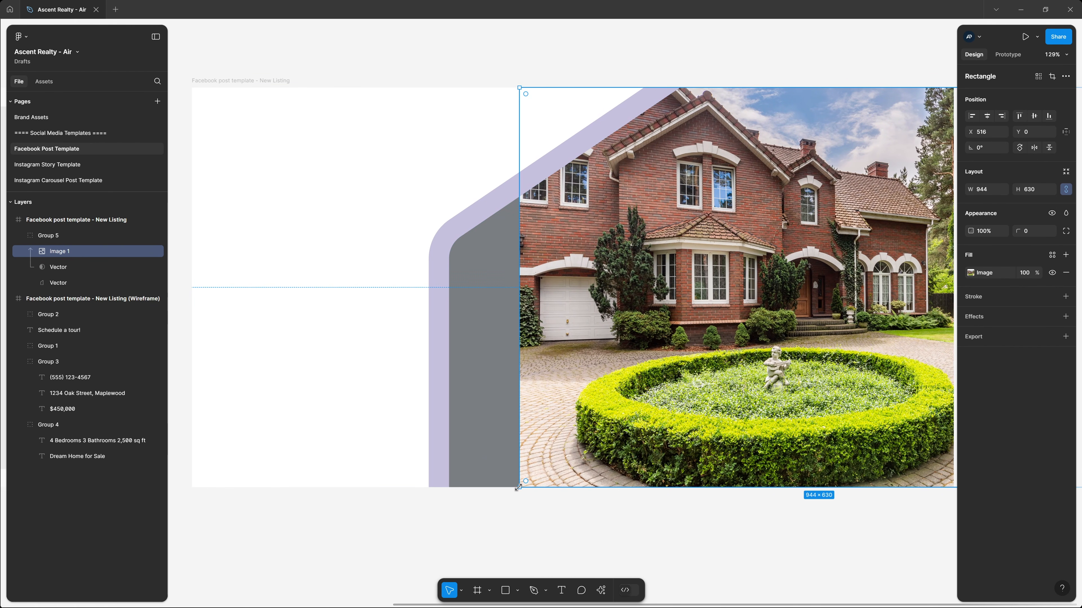
drag(519, 487, 443, 527)
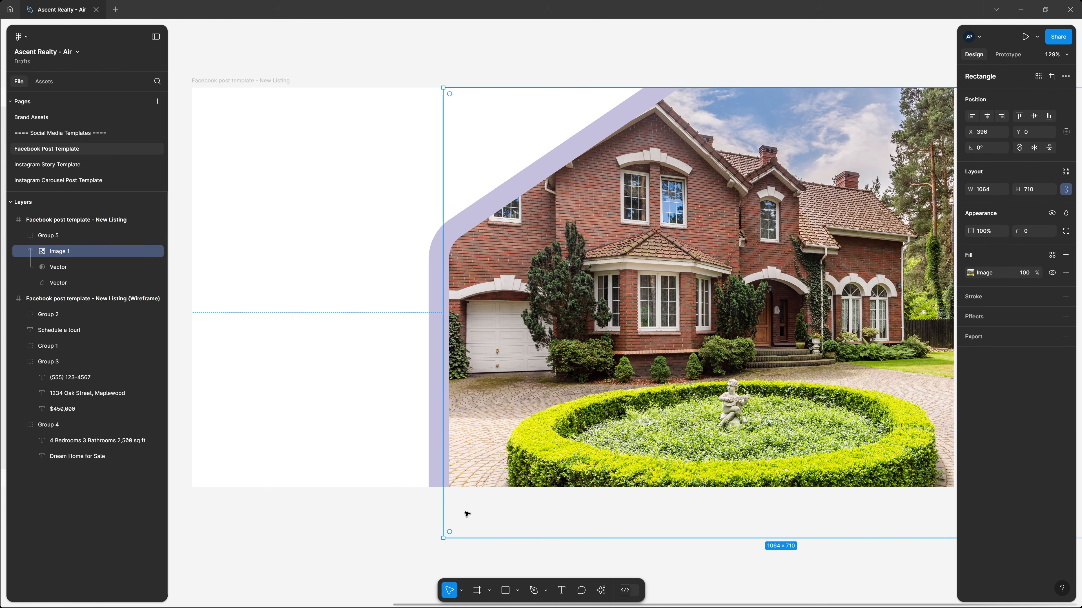
drag(600, 341, 638, 348)
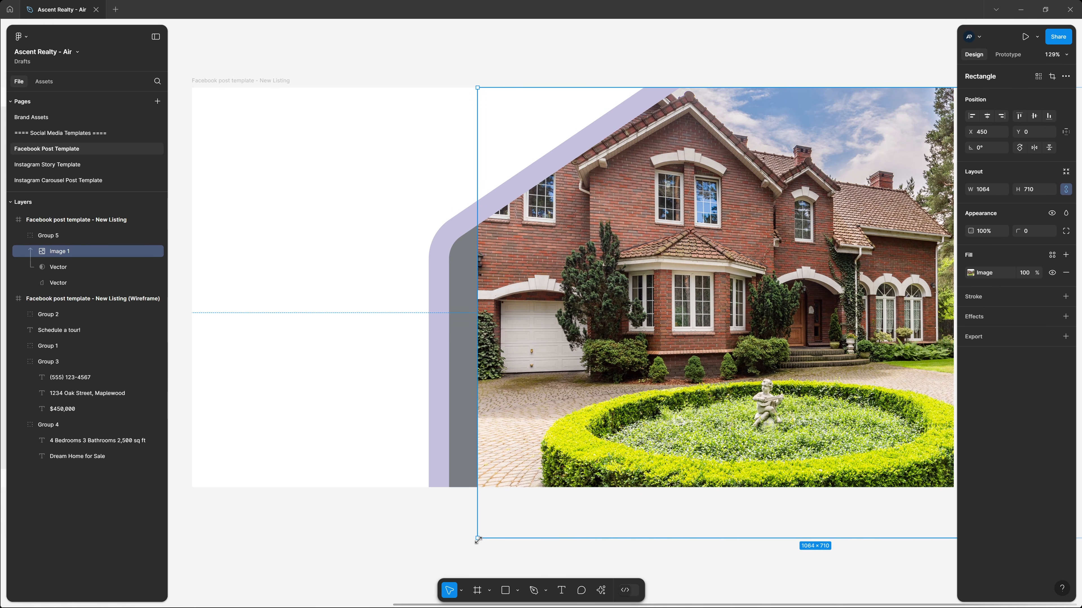
drag(478, 538, 449, 557)
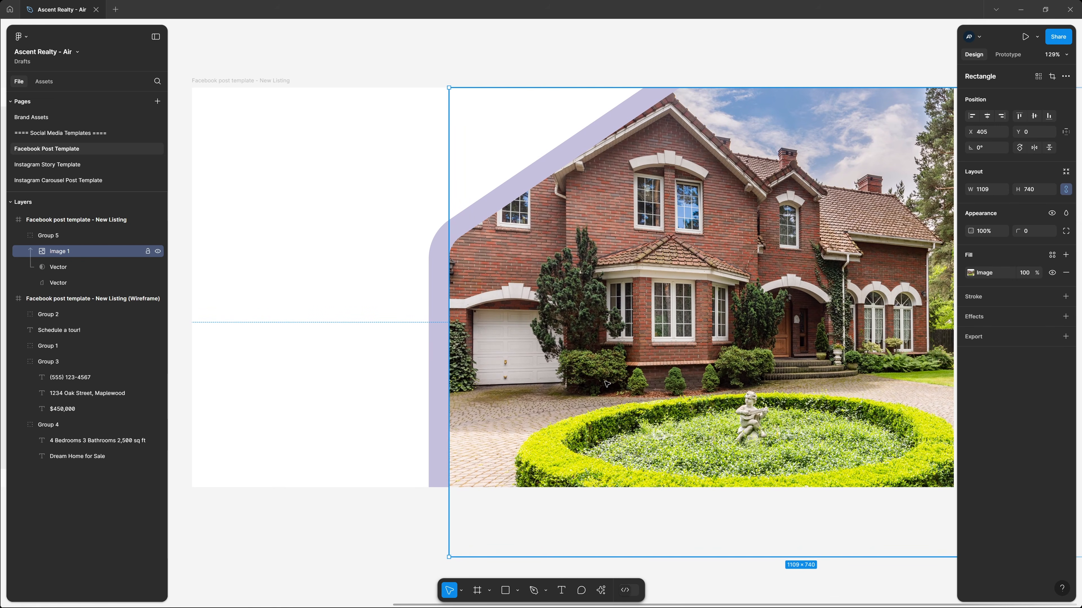
click(441, 536)
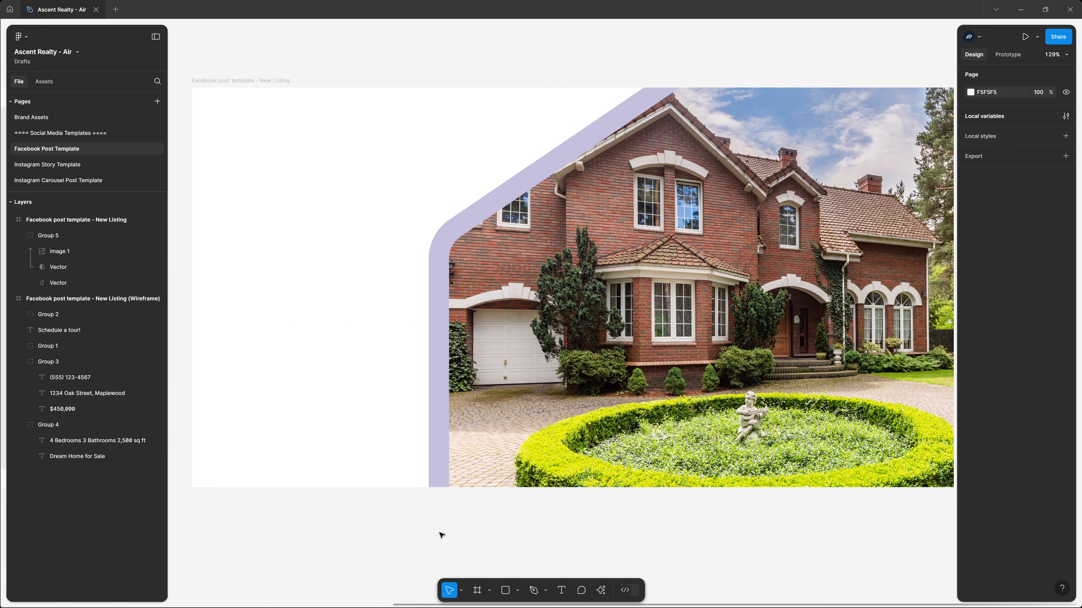
Step: Examine the house photo's image fill settings and the options for swapping the image, and close them without replacing it
scroll(406, 393, down, 1)
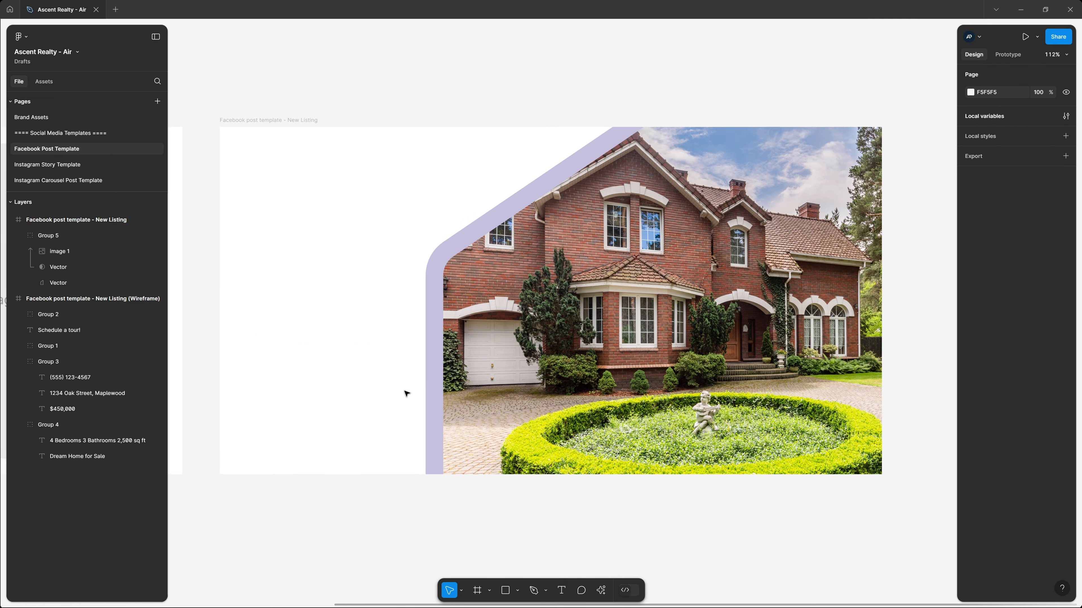
drag(428, 346, 450, 333)
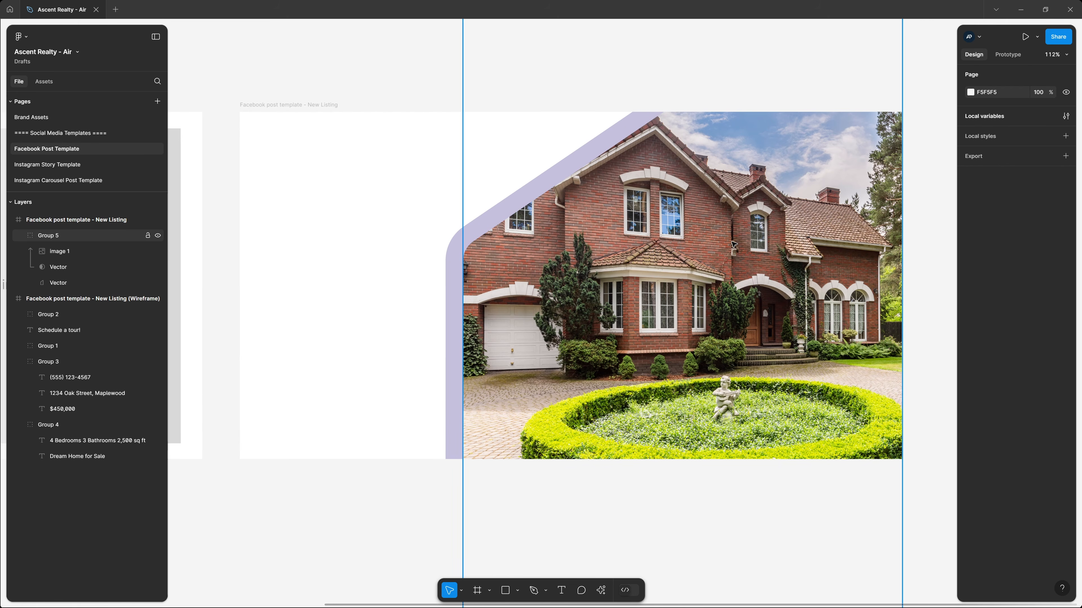
double_click(688, 300)
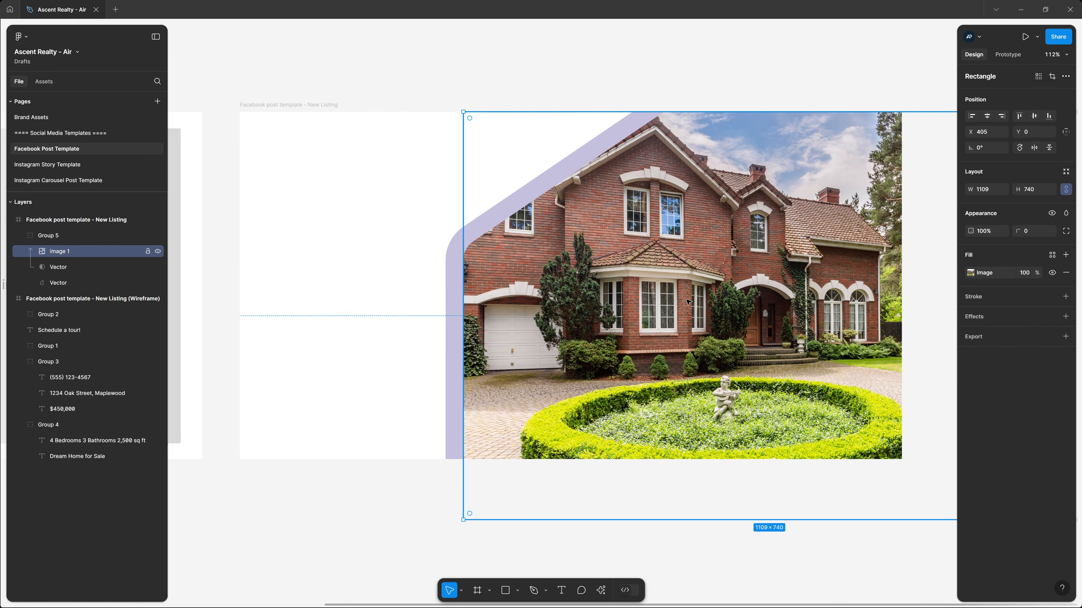
double_click(725, 269)
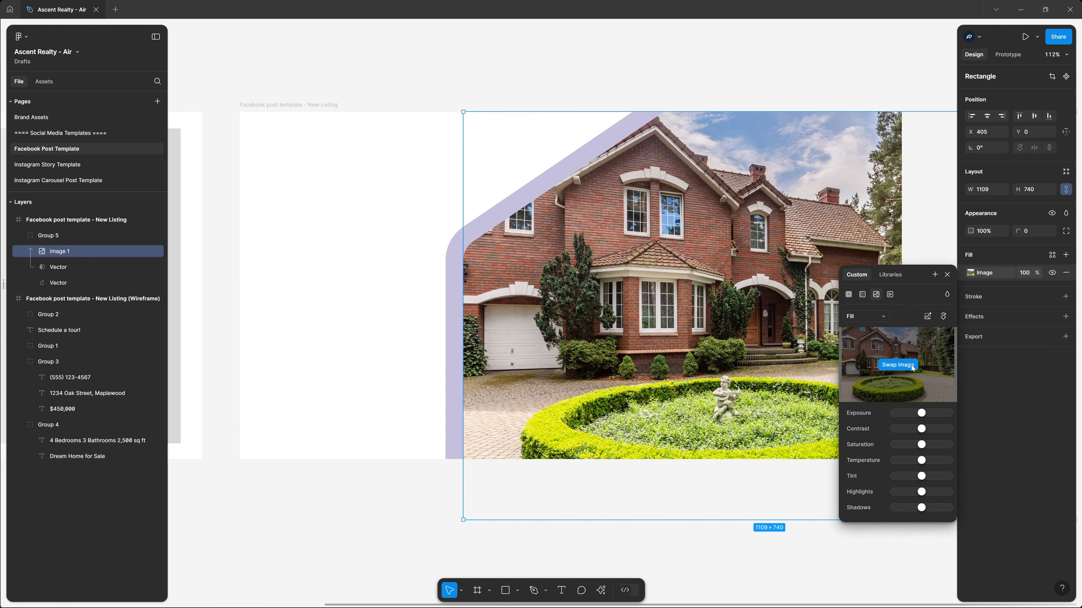
click(898, 365)
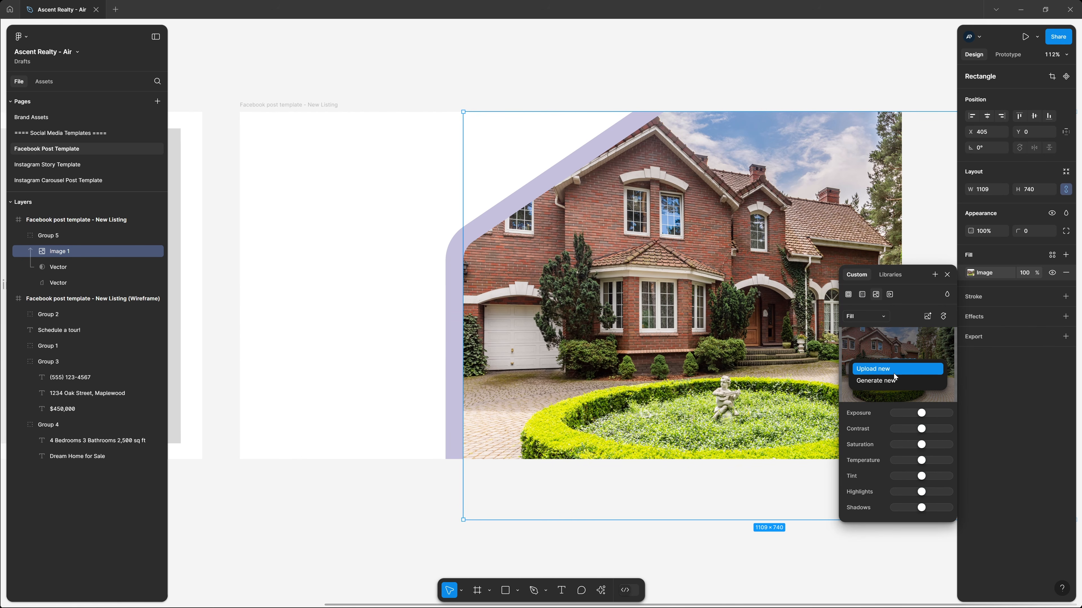
click(361, 511)
click(361, 513)
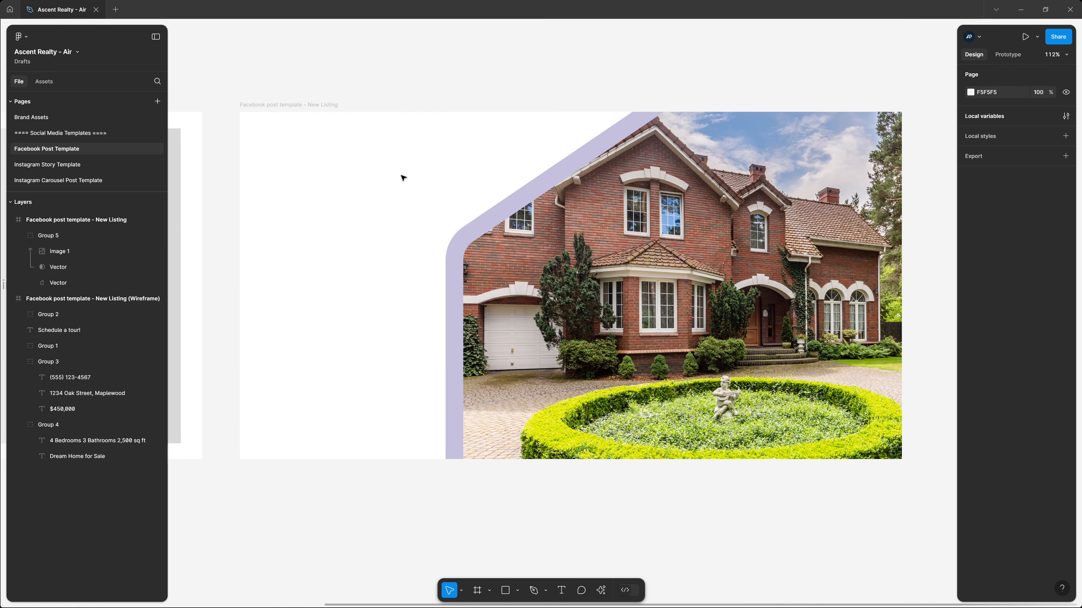
Step: Copy the headline, property details, price, address and contact texts from the wireframe into the New Listing frame
drag(311, 231, 524, 235)
drag(322, 248, 652, 246)
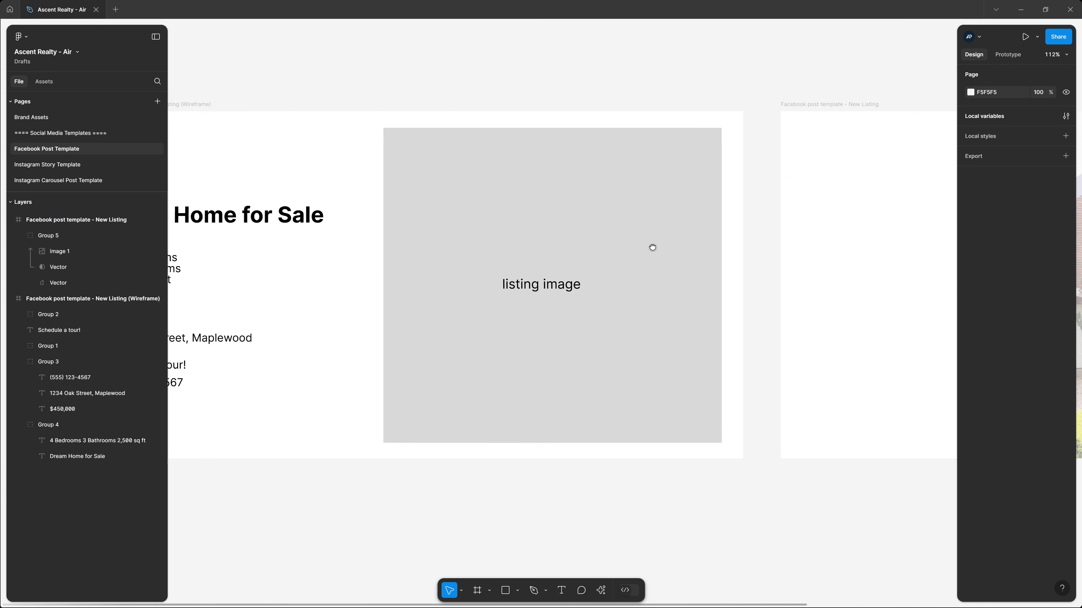
drag(417, 250, 565, 244)
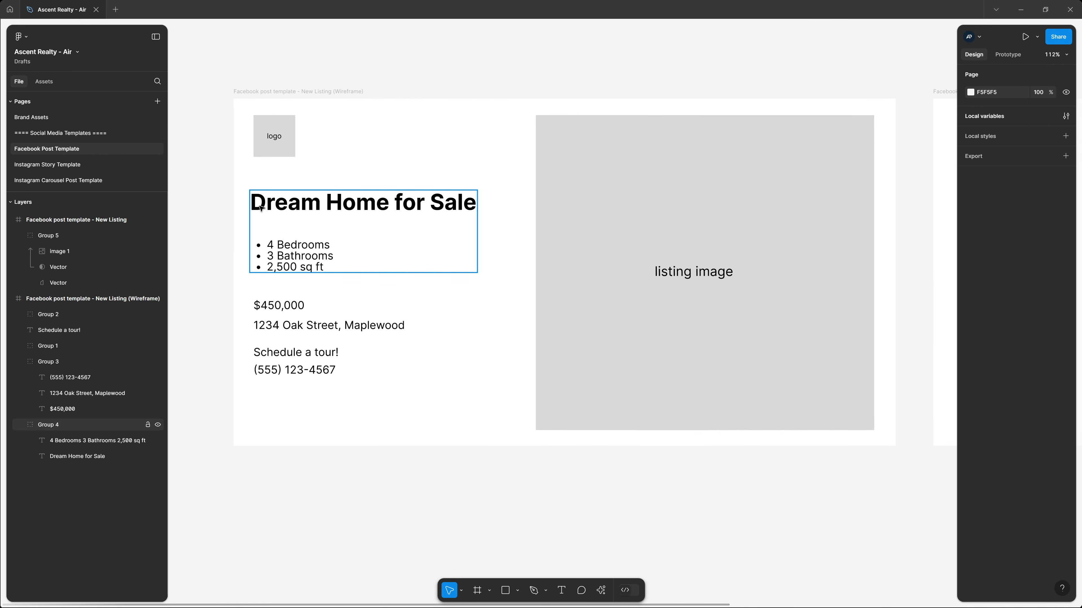
drag(235, 187, 340, 420)
drag(797, 320, 362, 317)
click(526, 88)
key(ctrl+v)
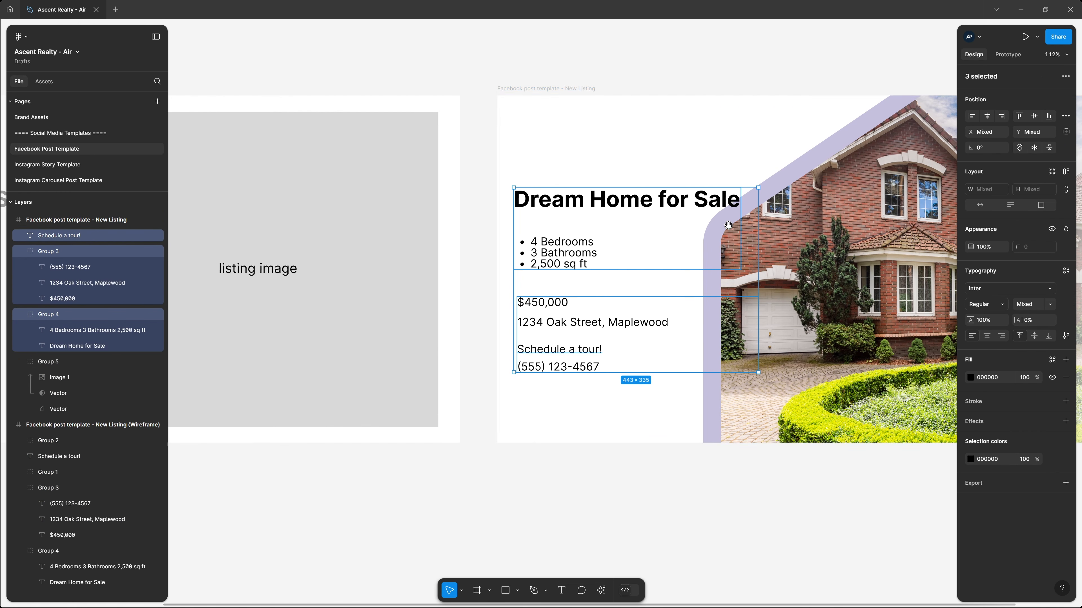
scroll(469, 128, right, 5)
click(384, 129)
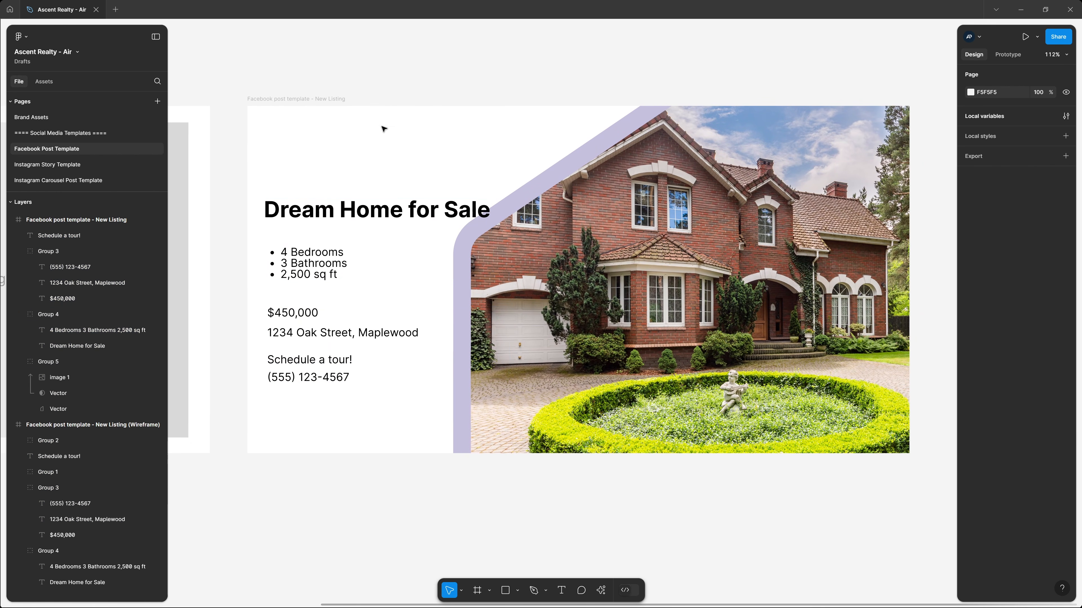
Step: Ungroup Group 4 and Group 3 in the New Listing frame so each text is a separate layer
click(367, 215)
key(ctrl+shift+g)
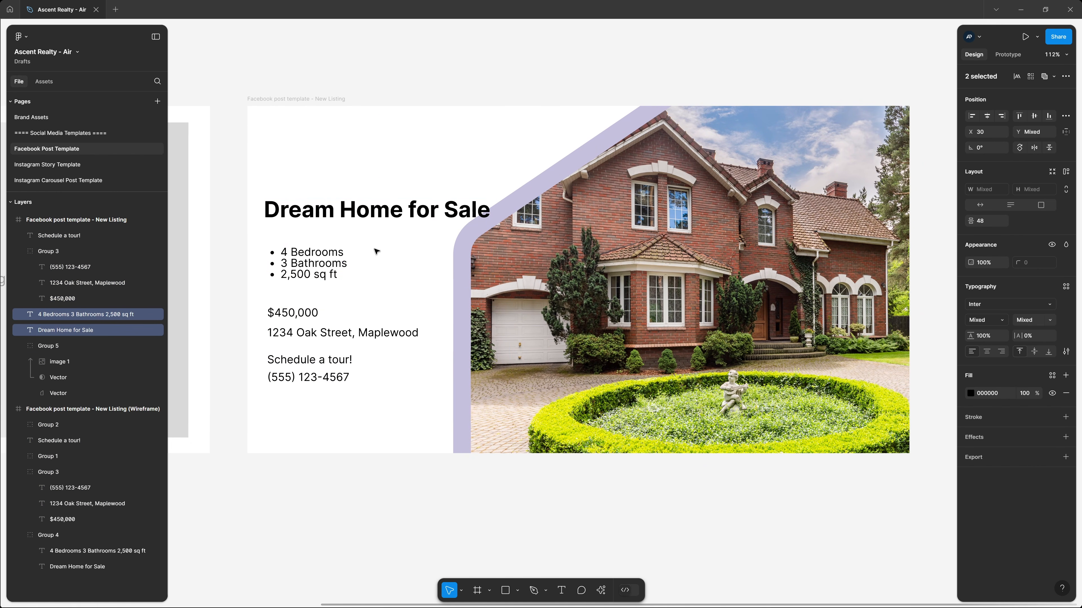
click(379, 272)
click(354, 213)
click(314, 335)
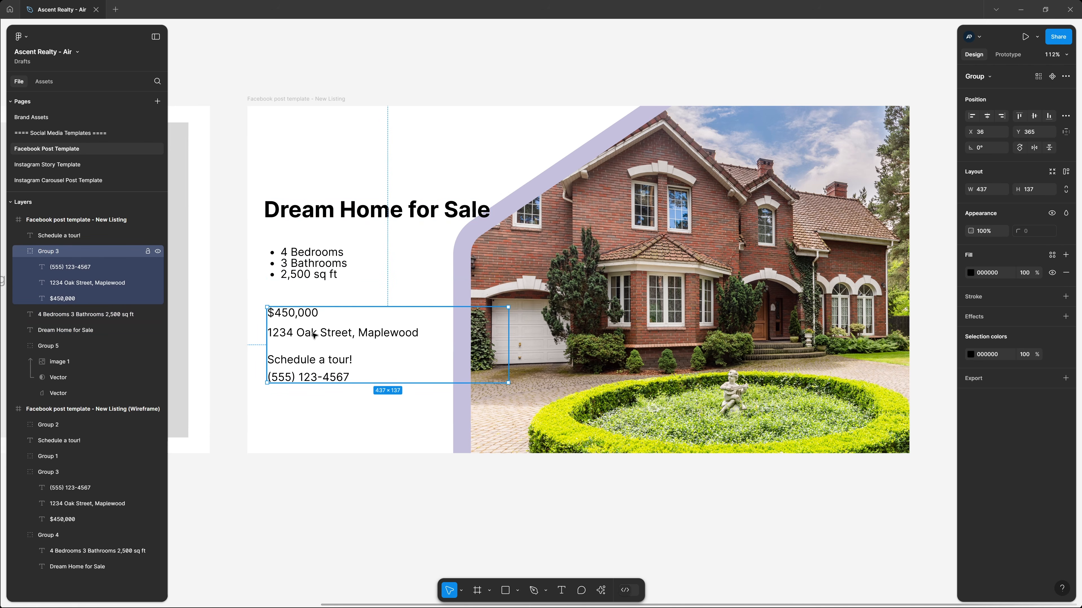
key(ctrl+shift+g)
click(353, 495)
click(293, 313)
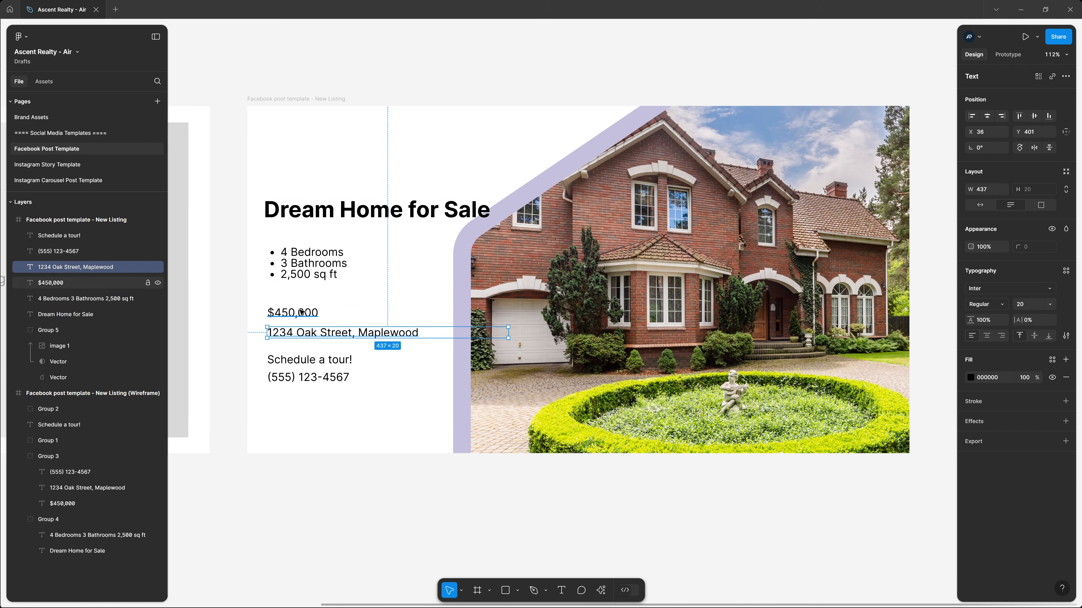
click(301, 363)
click(306, 395)
click(313, 380)
click(326, 435)
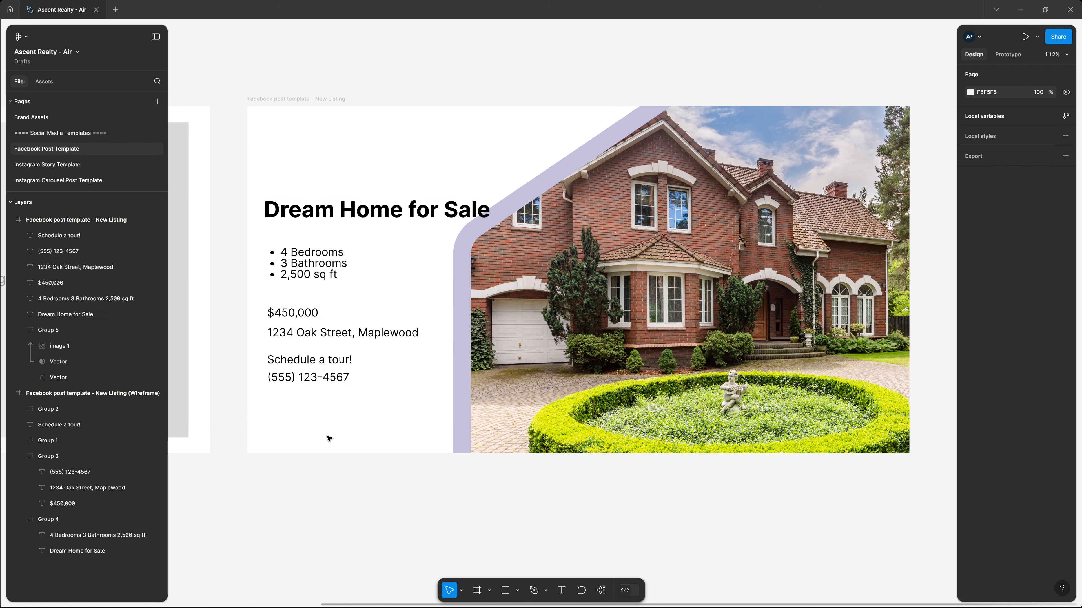
Step: Set the "Dream Home for Sale" headline in the Rubik font, uppercase, at size 49
click(341, 218)
click(1017, 293)
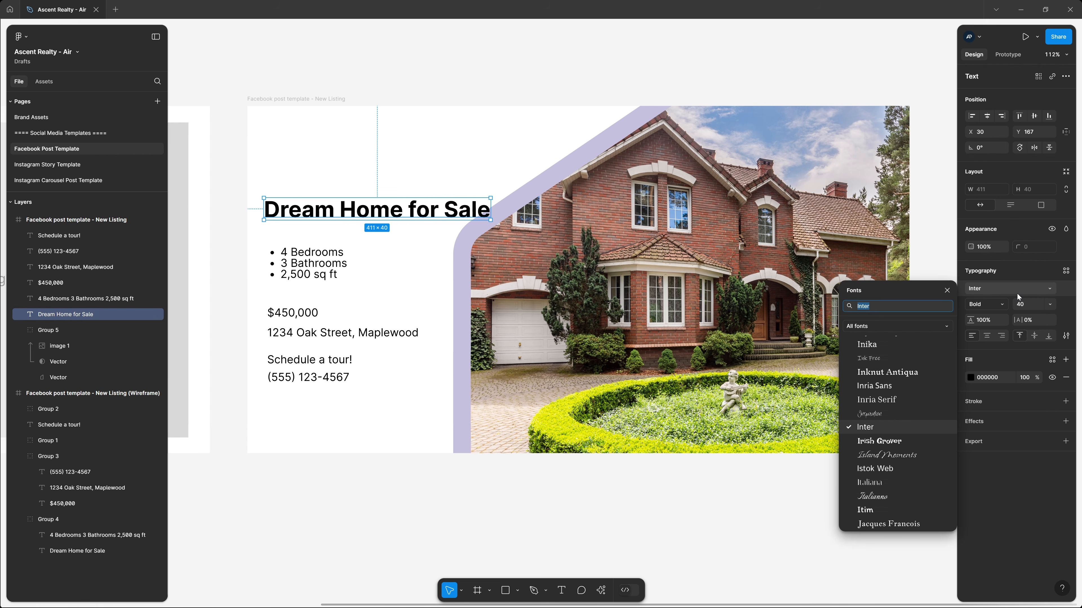
text(Rubik)
key(Return)
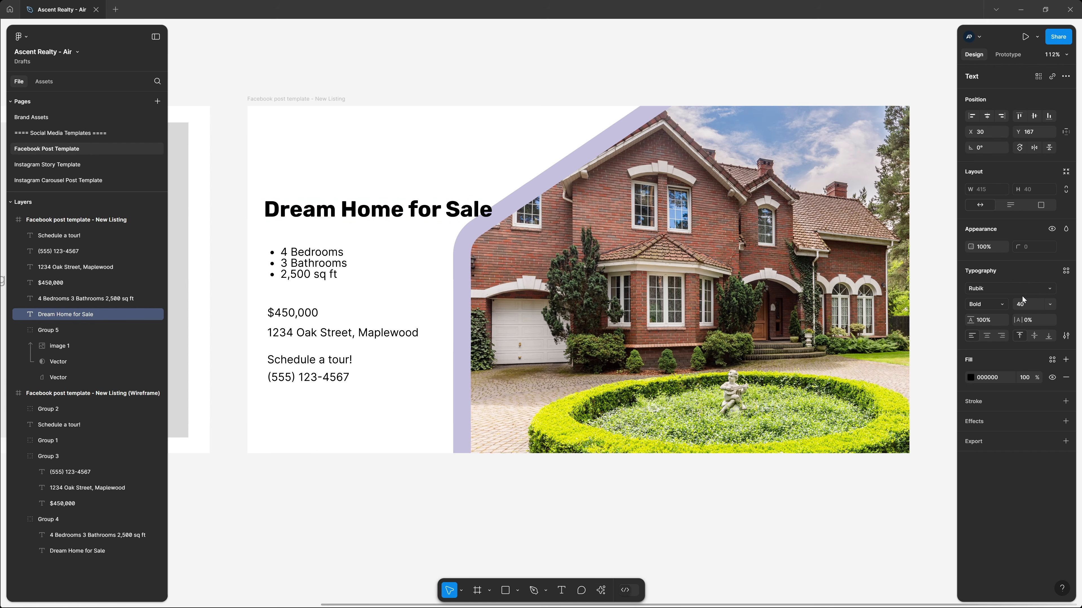
click(1066, 335)
click(907, 458)
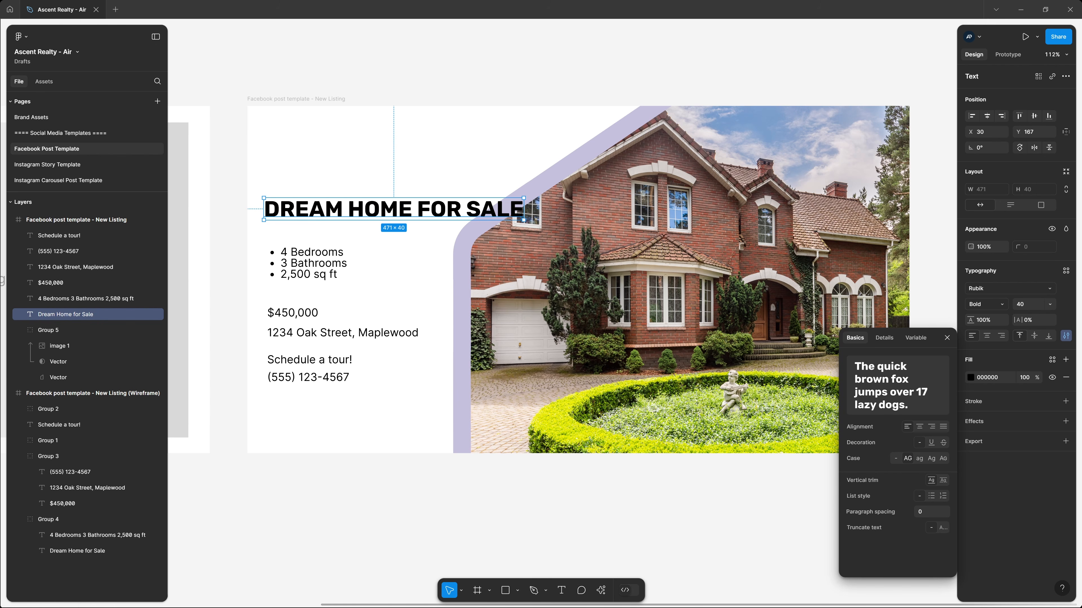
click(1034, 304)
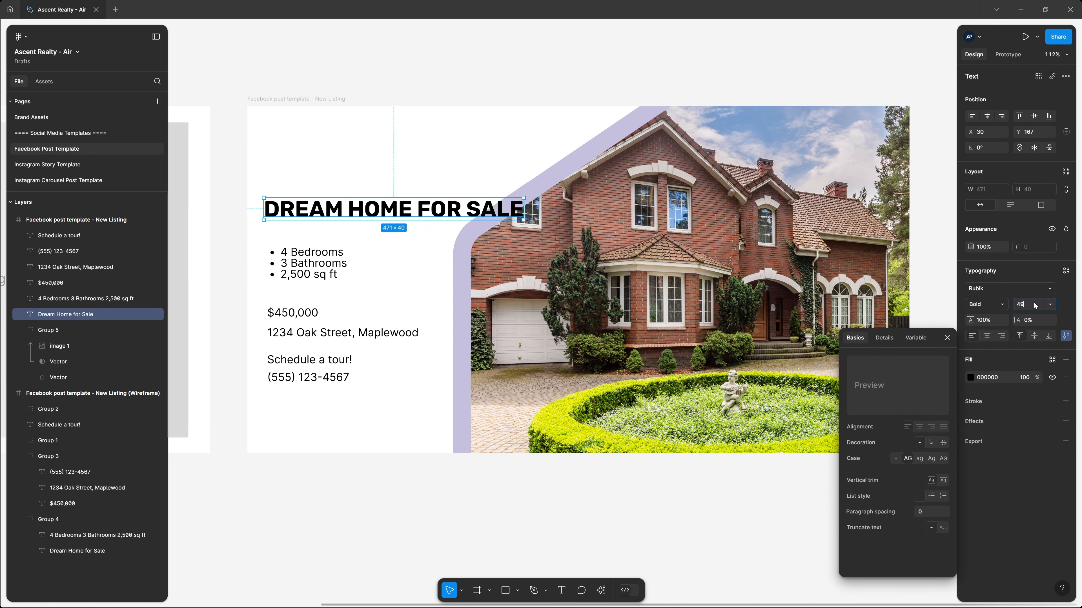
key(Return)
click(452, 68)
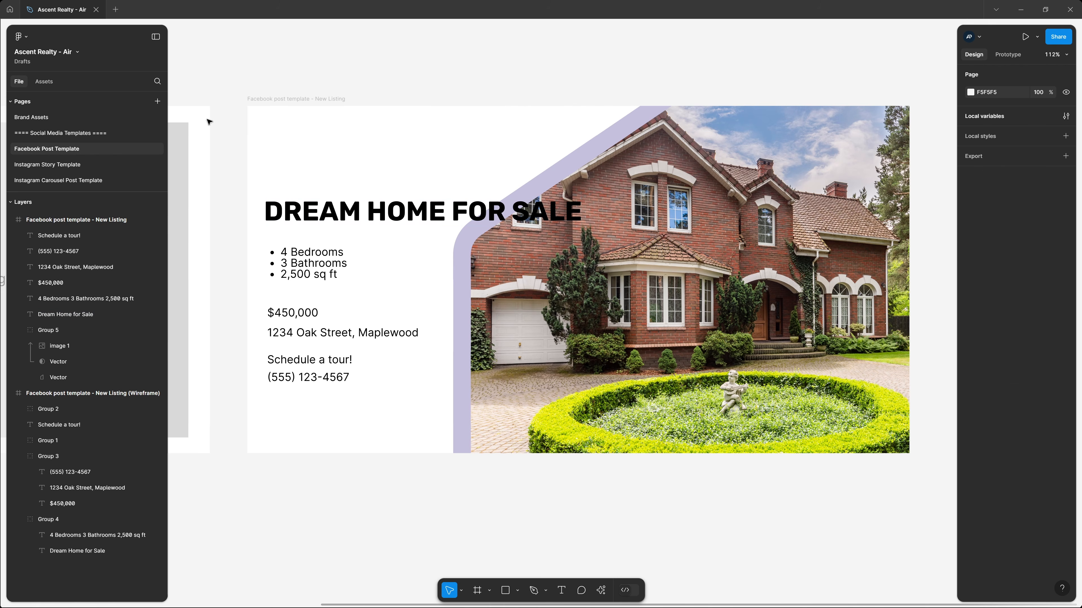
Step: Examine the type scale sizes on the Brand Assets page and return to the Facebook Post Template page
click(34, 116)
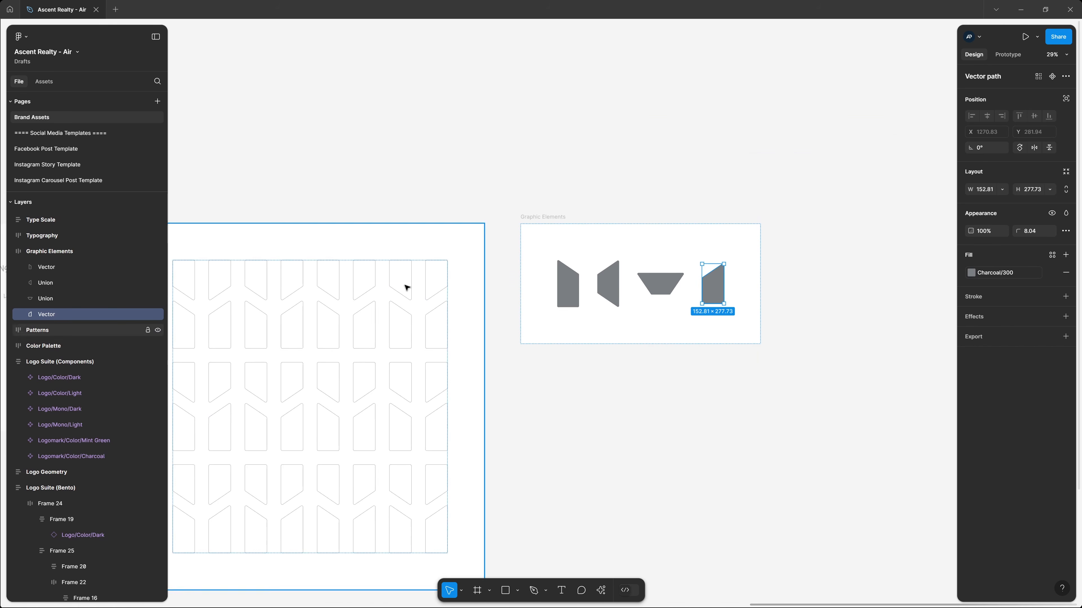
click(589, 414)
drag(411, 386, 877, 279)
drag(398, 314, 845, 160)
scroll(458, 301, up, 4)
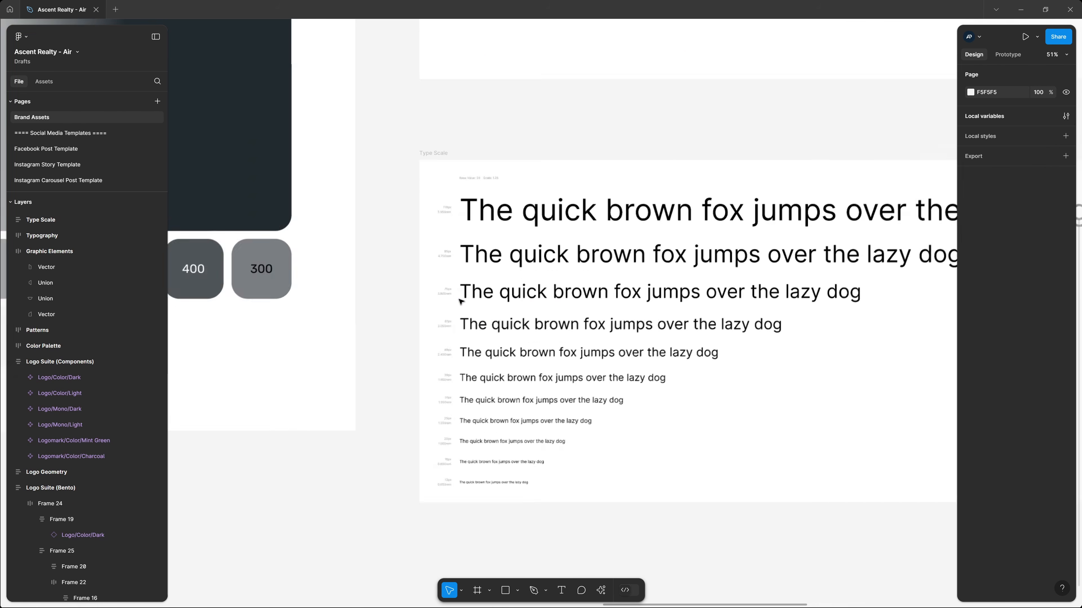
scroll(460, 301, up, 10)
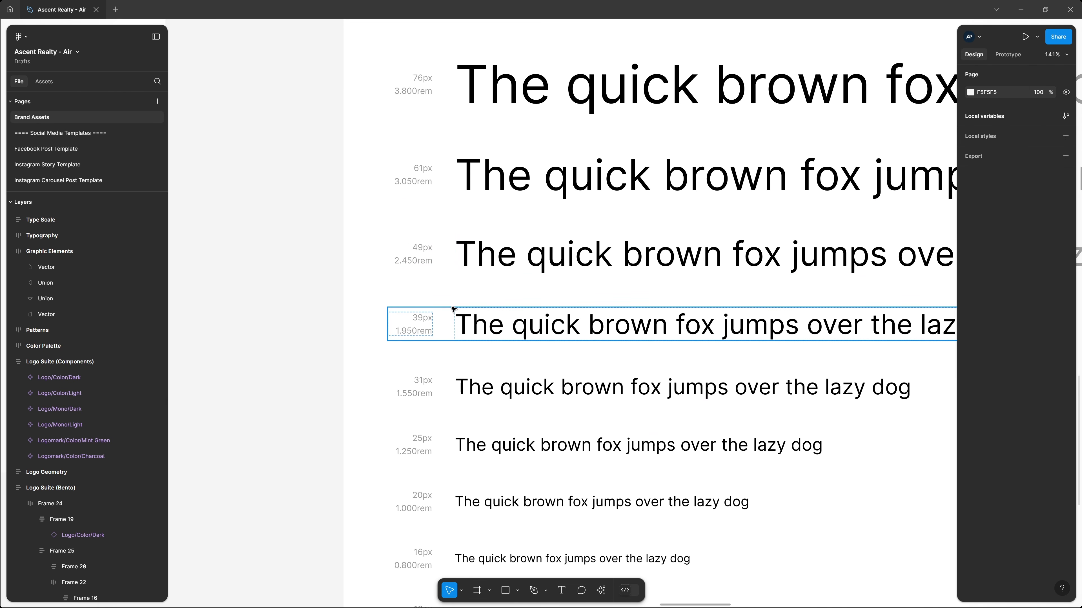
click(69, 148)
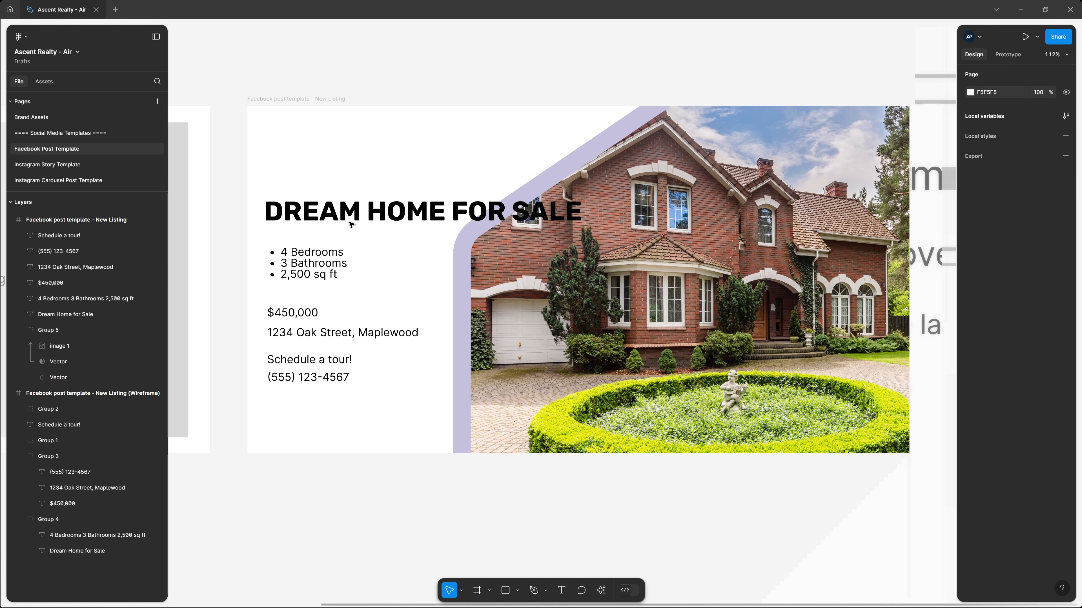
Step: Move the headline up to X 30, Y 57 and set its line height to 120%
click(419, 207)
drag(419, 207, 419, 157)
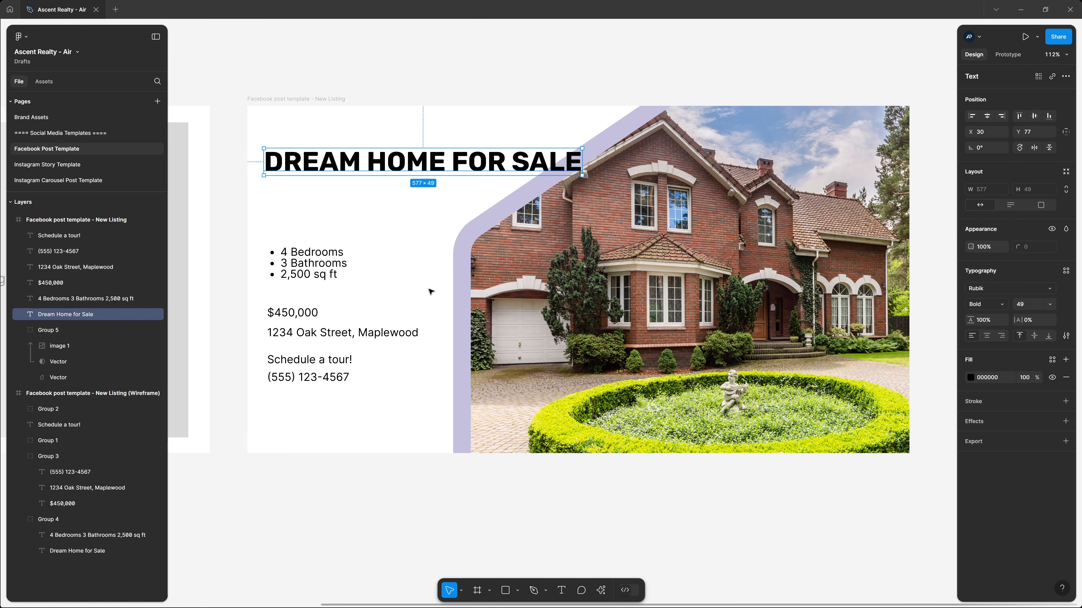
key(shift+Up)
key(shift+Up)
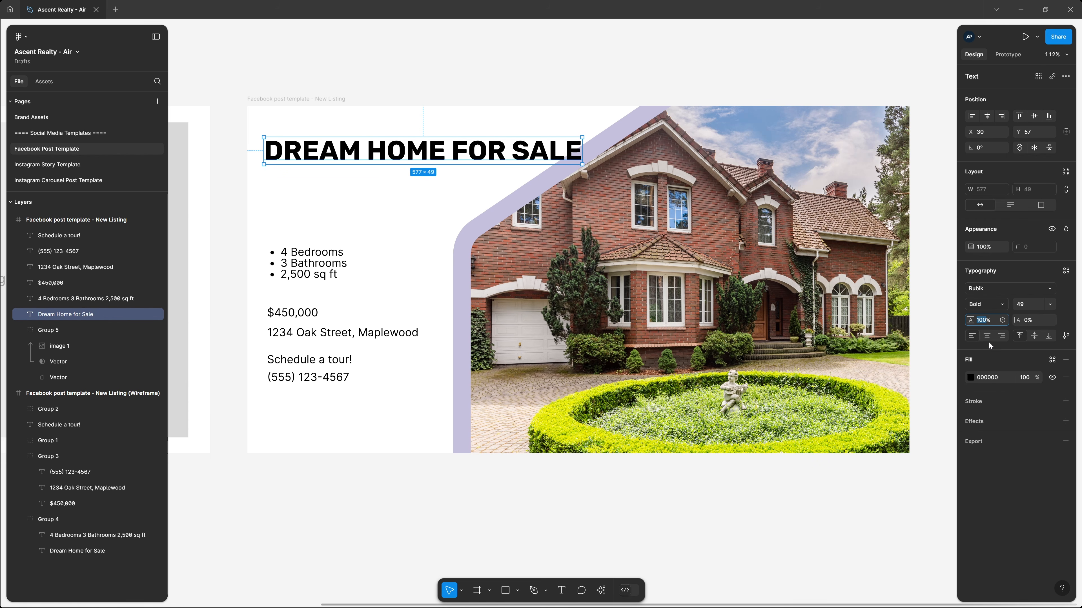
key(Return)
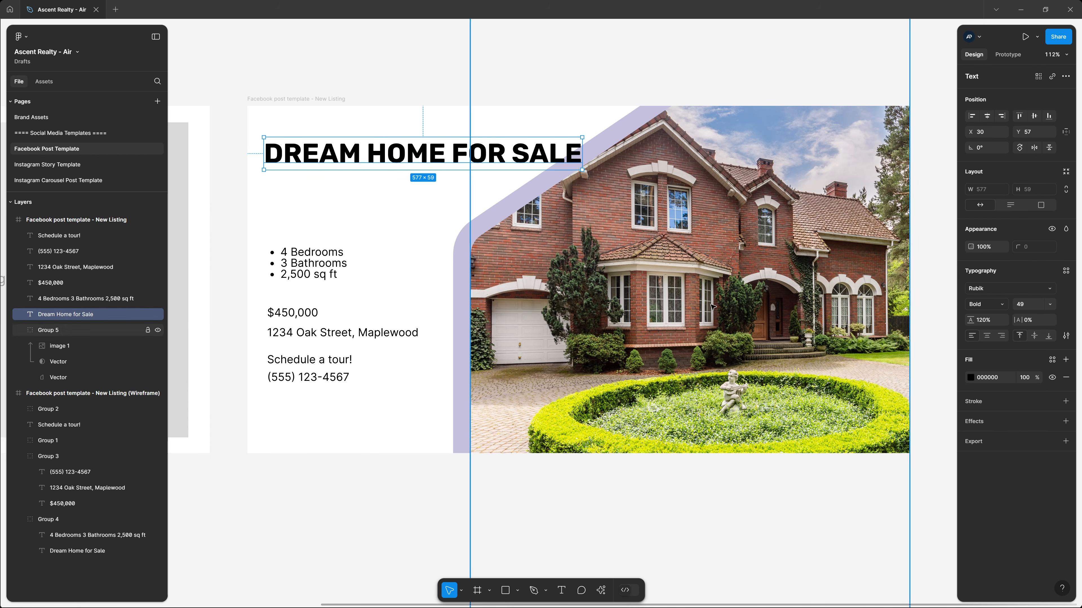
Step: Apply the Charcoal/500 library colour to the headline and to the five texts below it
click(1052, 360)
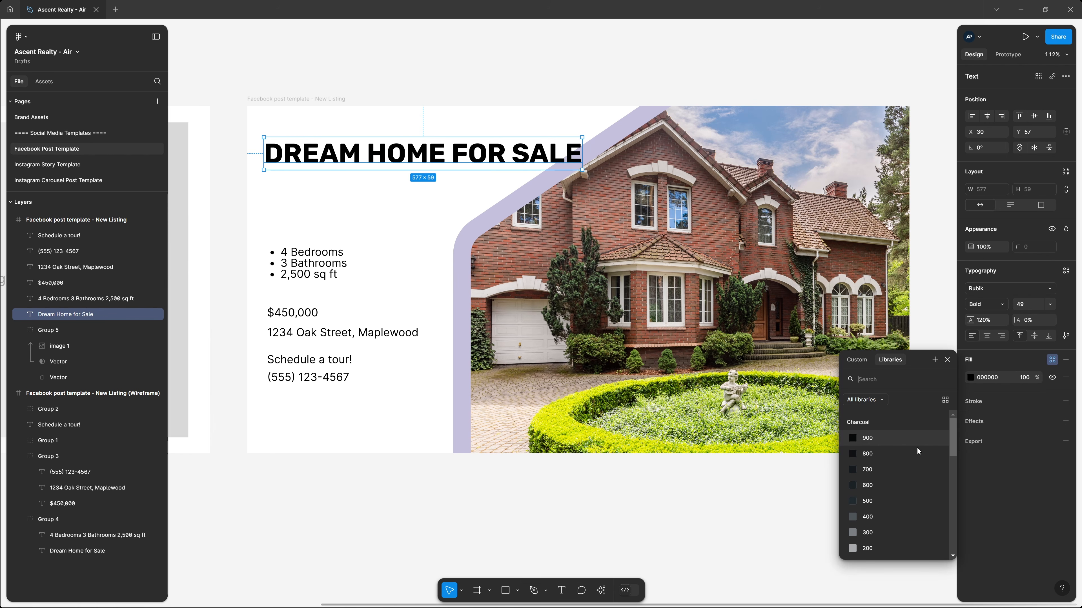
click(889, 502)
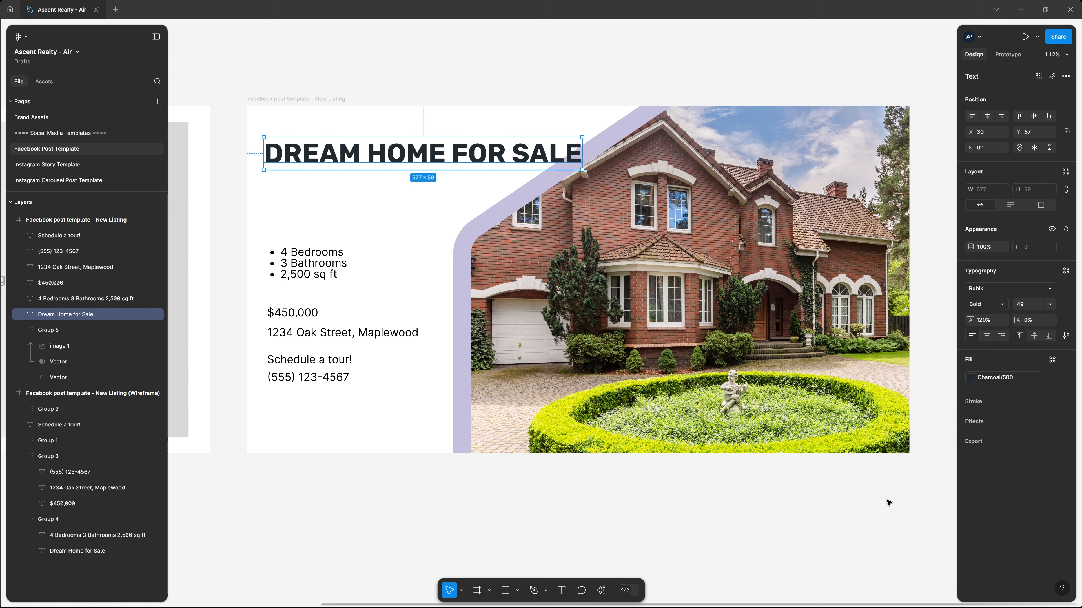
click(413, 509)
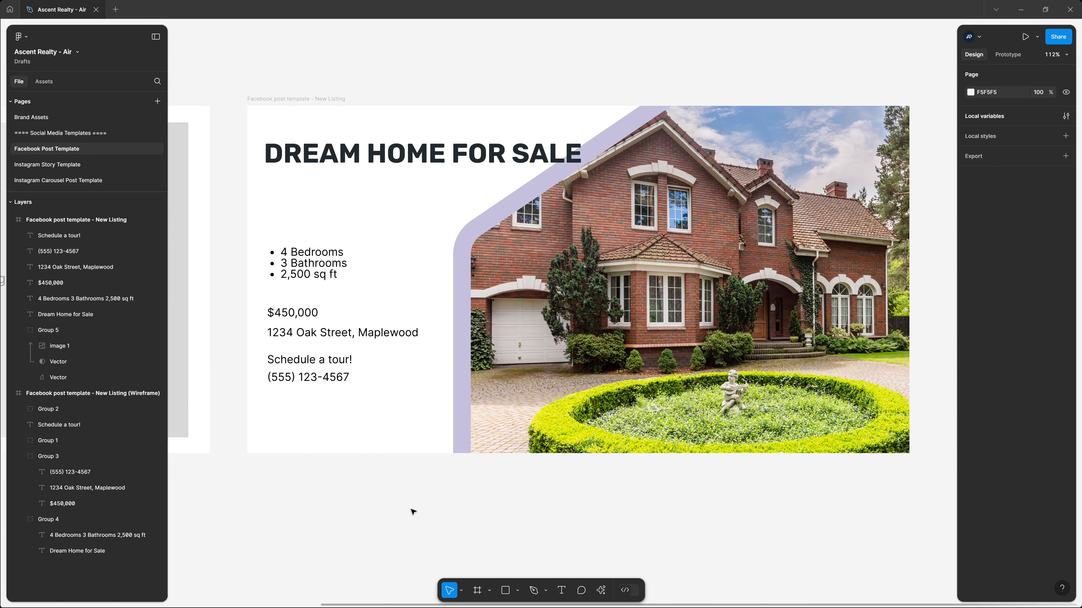
drag(295, 423, 321, 239)
click(1052, 359)
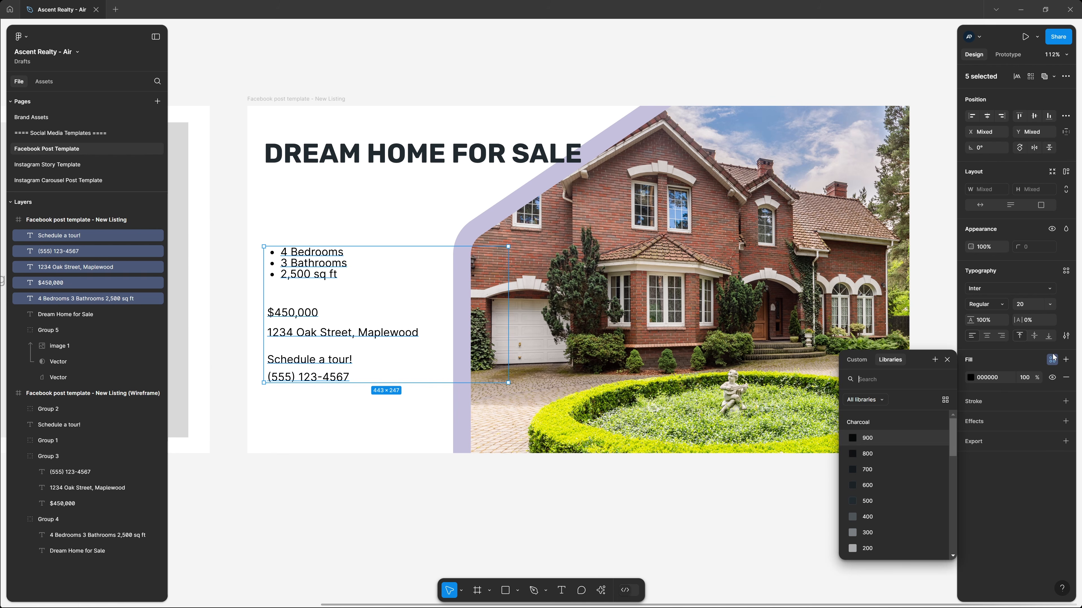
click(888, 503)
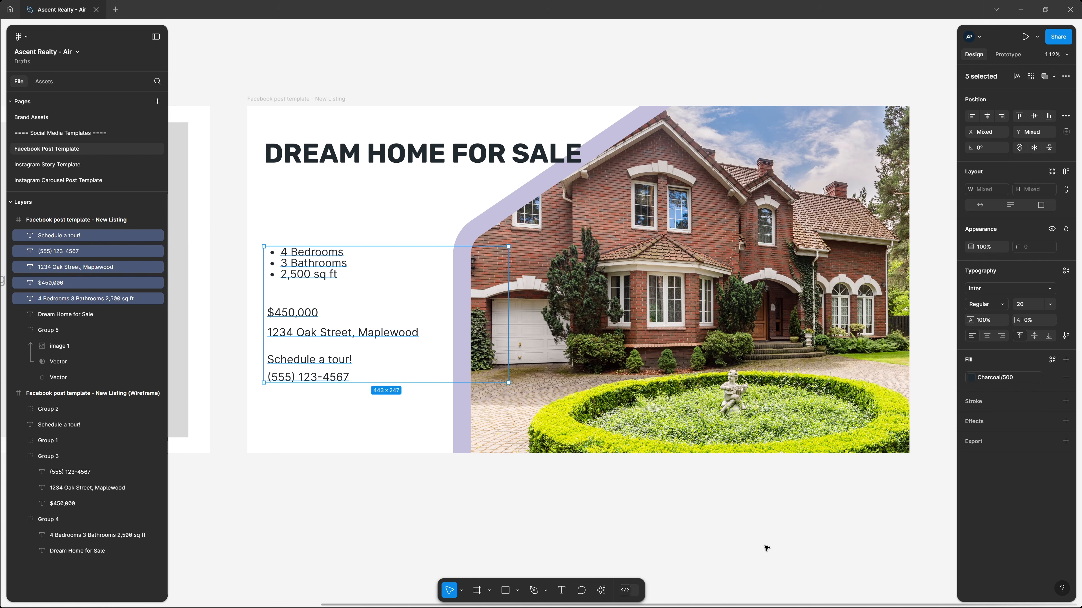
click(478, 499)
Step: Change the font of the five texts below the headline to Open Sans
drag(279, 418, 321, 241)
click(1004, 287)
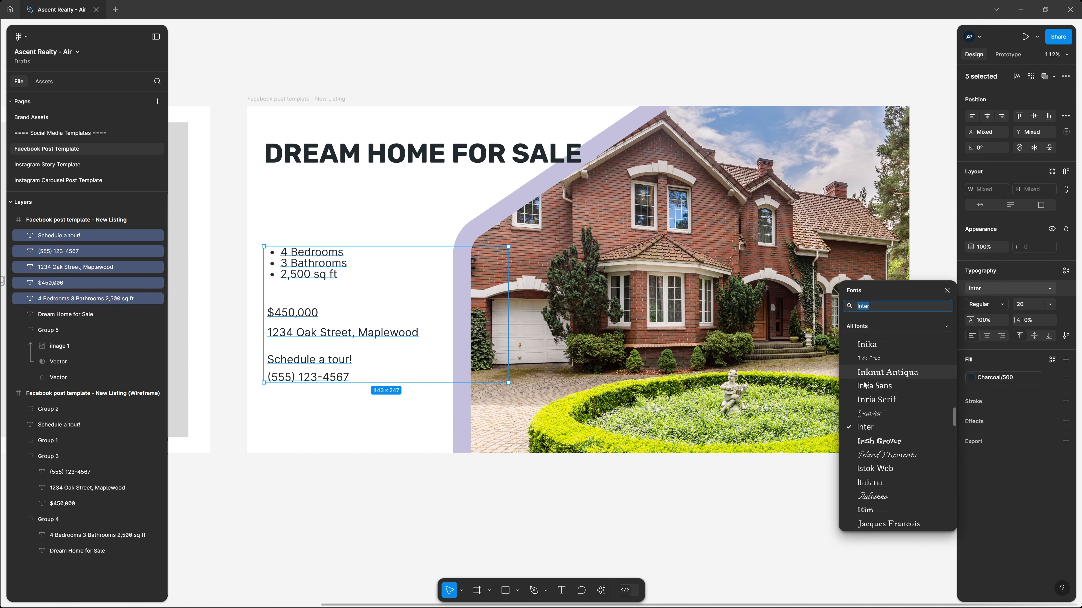
text(open)
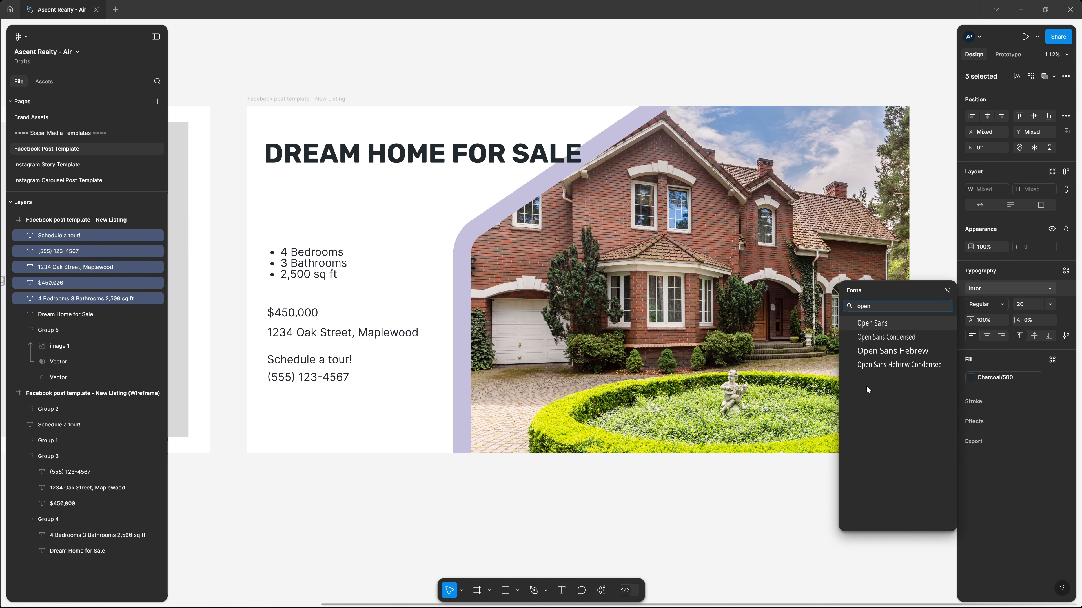
click(878, 324)
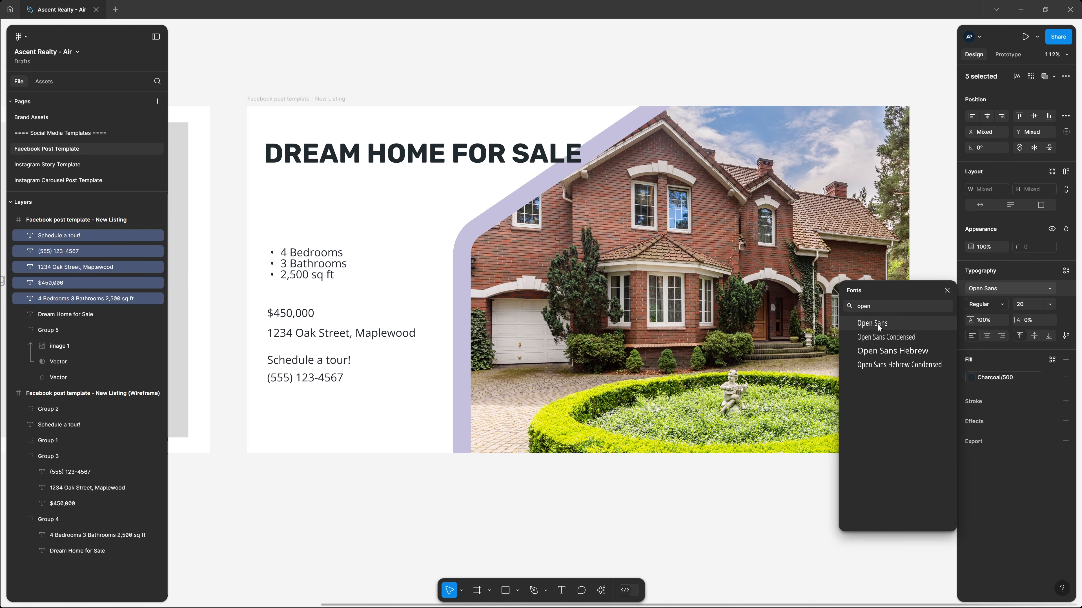
key(Escape)
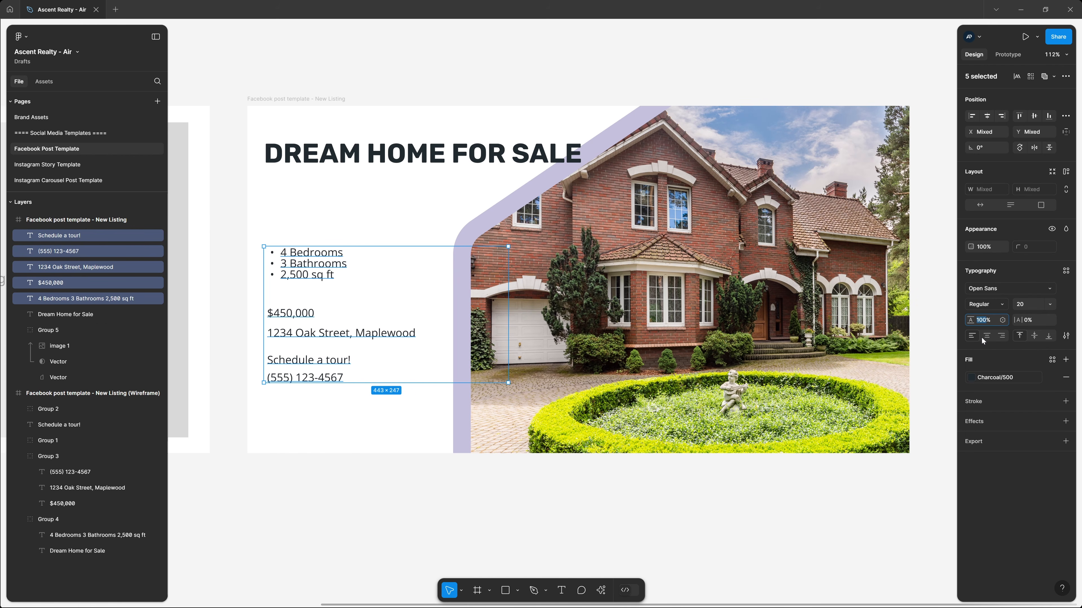
Step: Set the line height of the five texts below the headline to 140% and their font size to 31
key(Return)
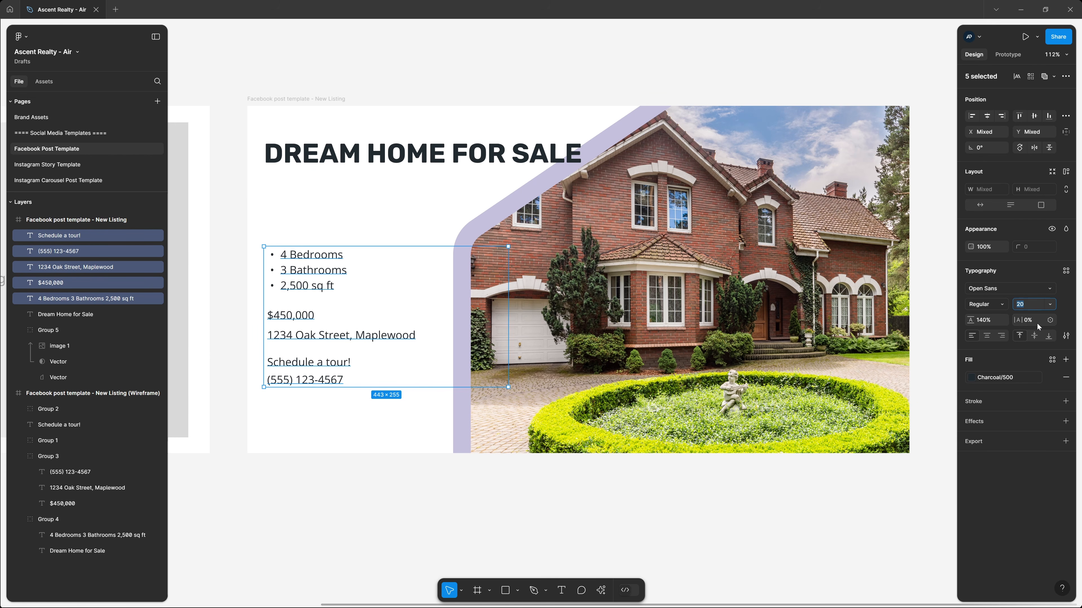
text(31)
key(Return)
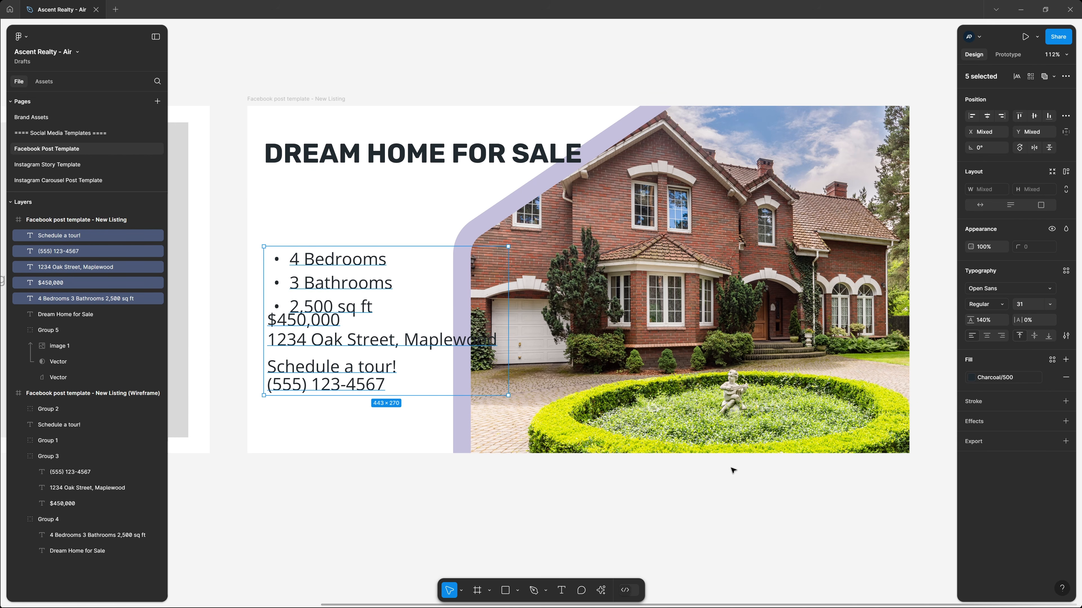
click(405, 490)
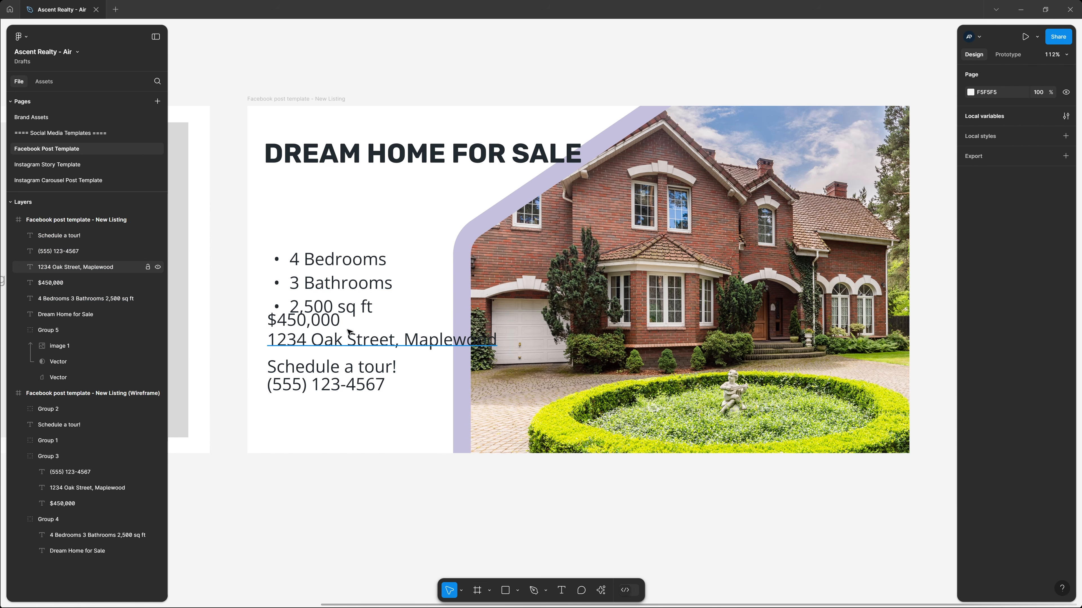
Step: Spread the overlapping texts apart, moving the features list up under the headline and the price, address and contact texts further down
drag(348, 330, 348, 336)
click(341, 382)
drag(342, 384, 349, 419)
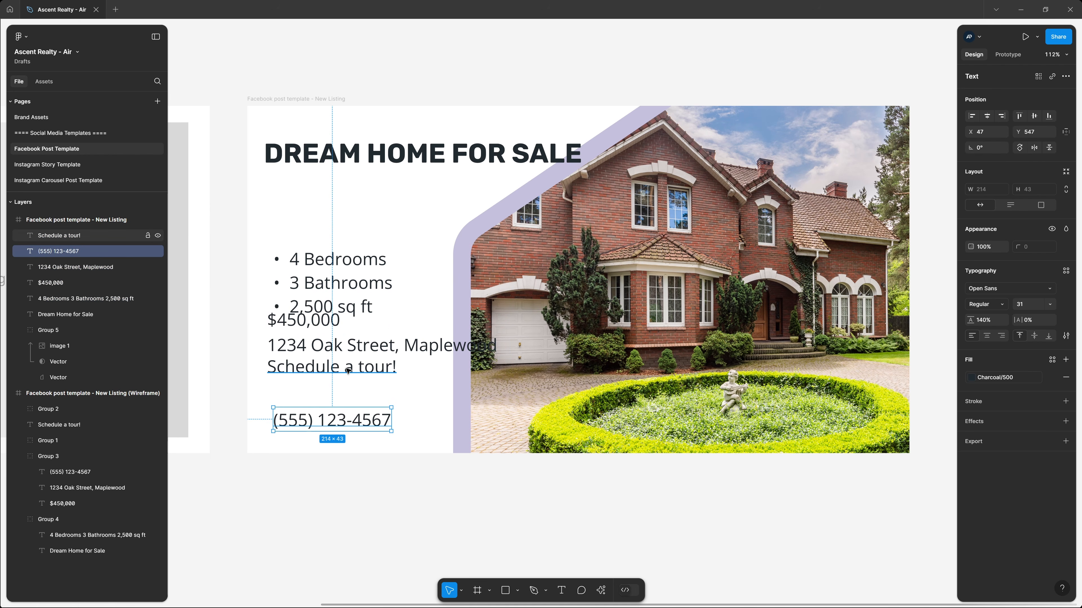
mouse_move(352, 367)
mouse_down()
mouse_move(362, 388)
mouse_move(294, 320)
mouse_move(354, 369)
mouse_up()
click(352, 251)
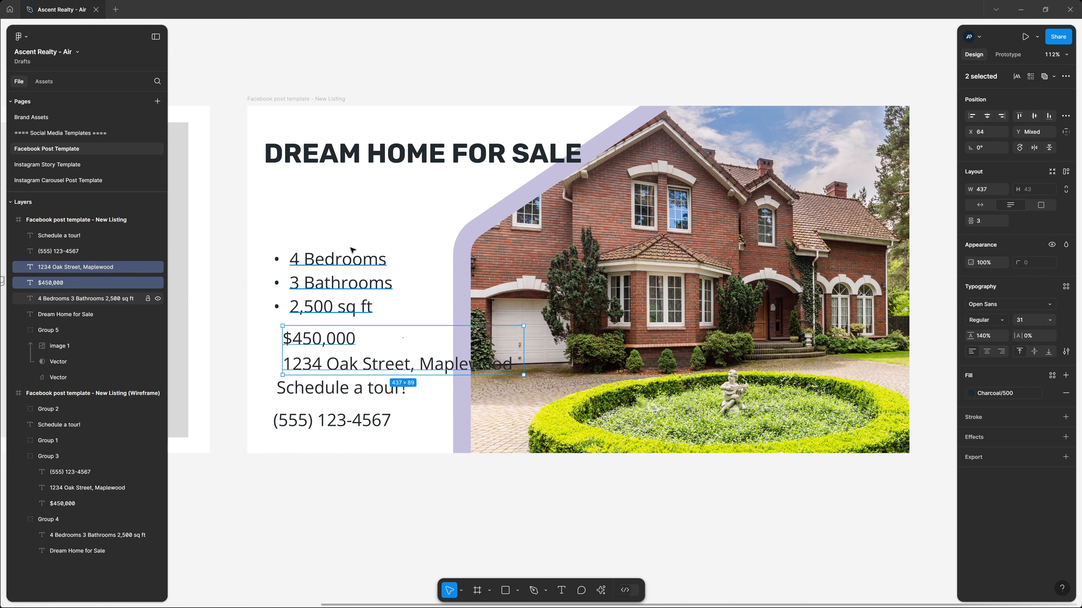
drag(351, 264, 365, 215)
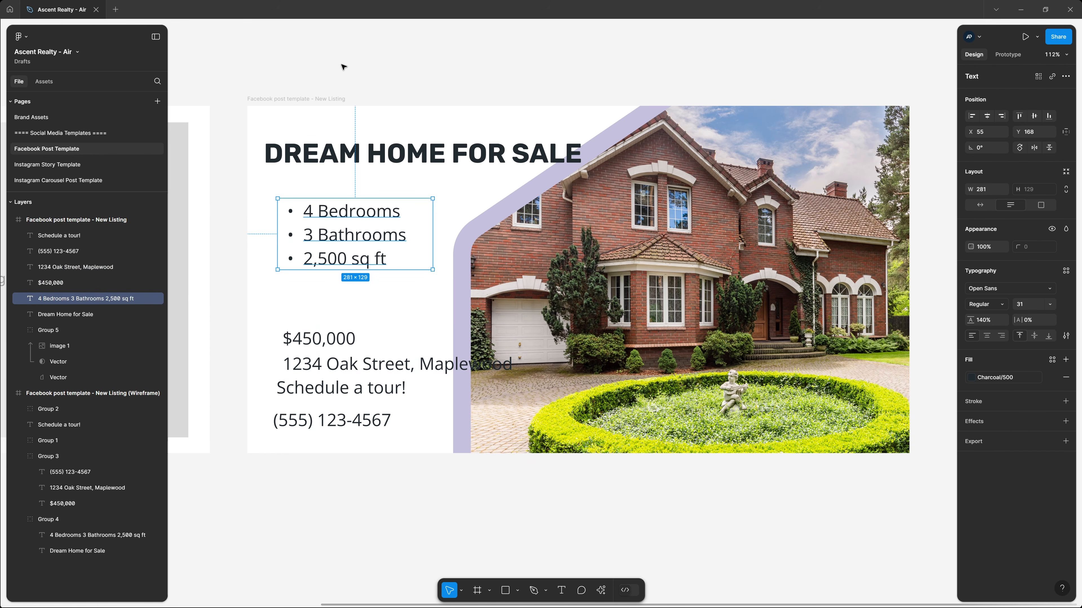
click(312, 84)
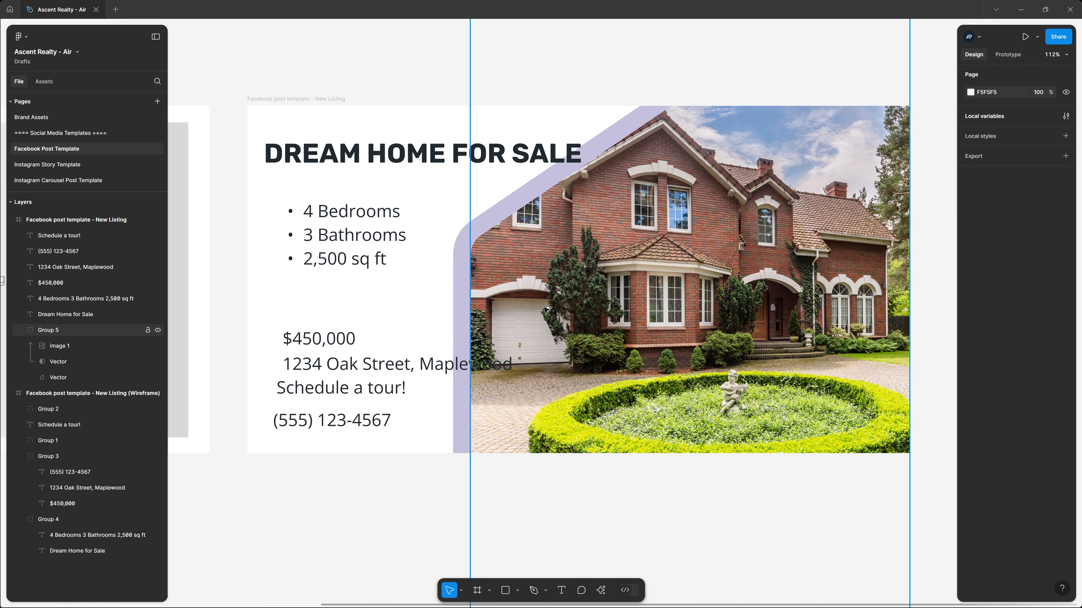
Step: Compare the New Listing template's layout with its wireframe
scroll(547, 309, down, 10)
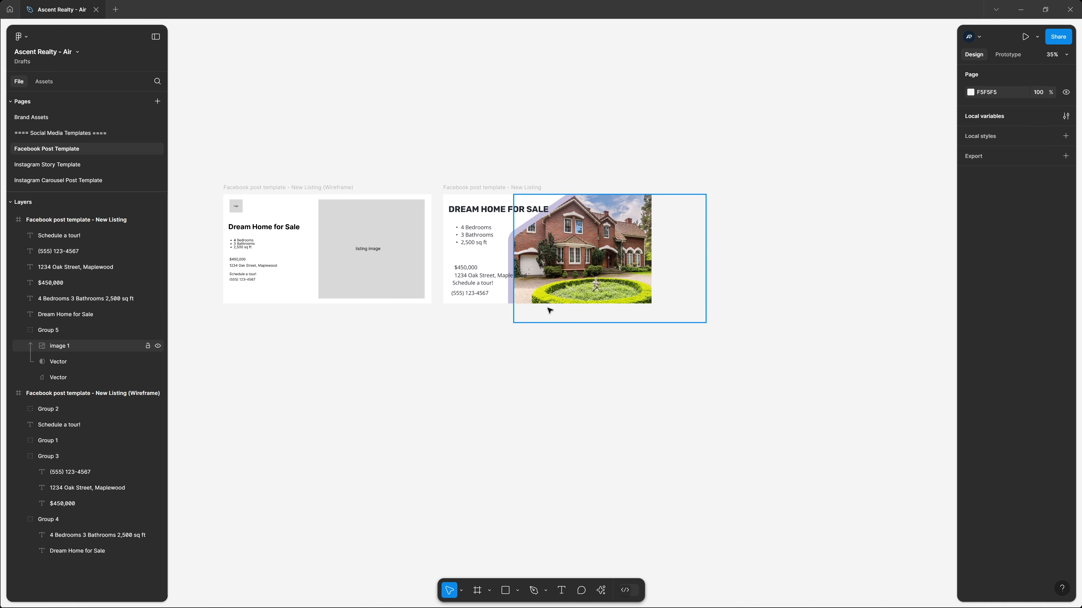
scroll(601, 341, up, 1)
drag(562, 328, 584, 374)
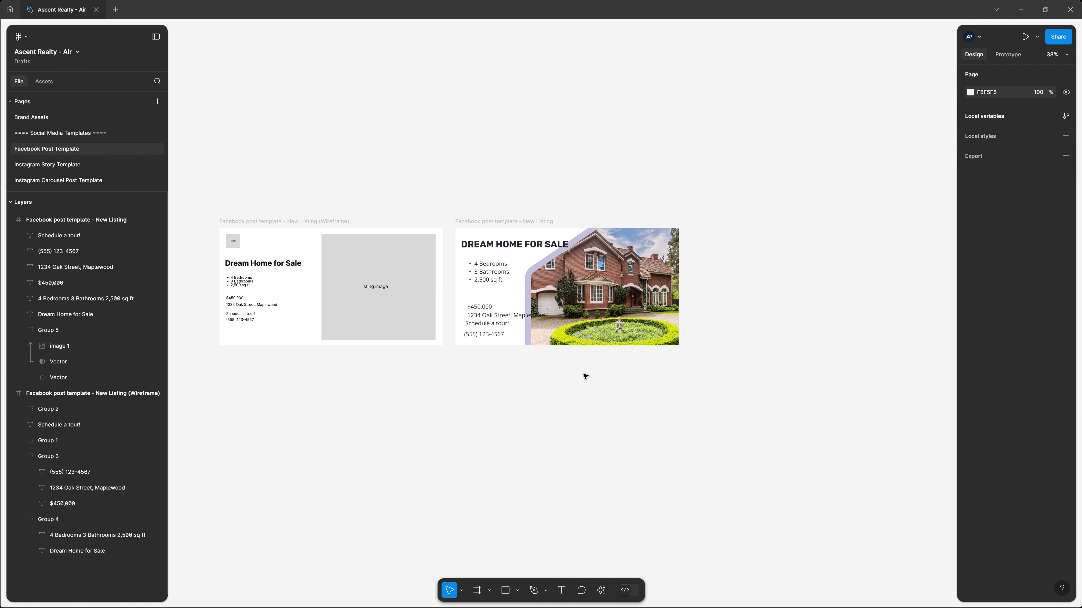
scroll(585, 376, down, 1)
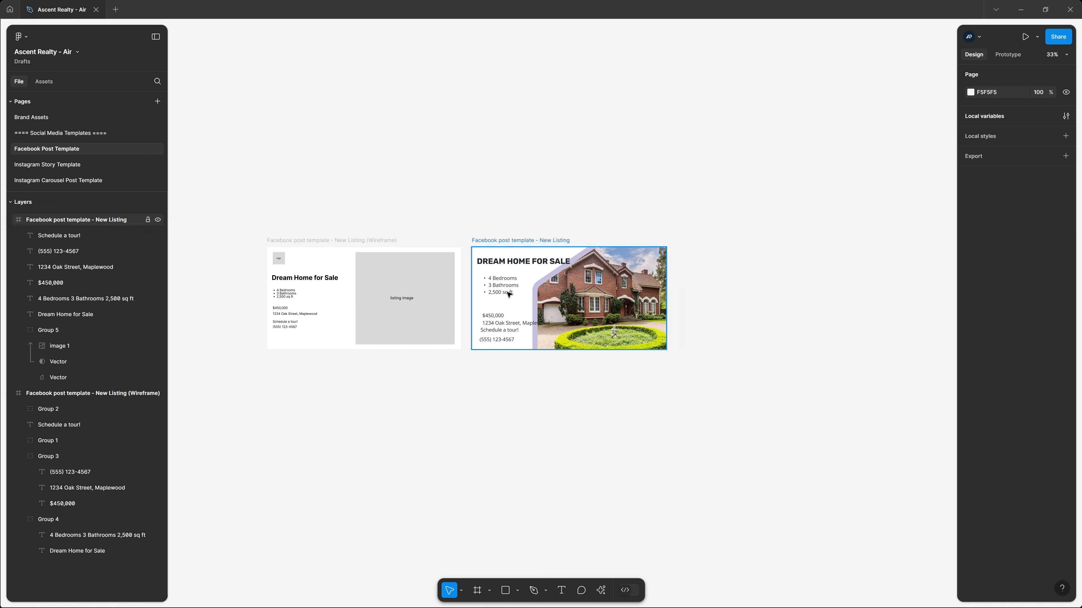
scroll(514, 306, up, 5)
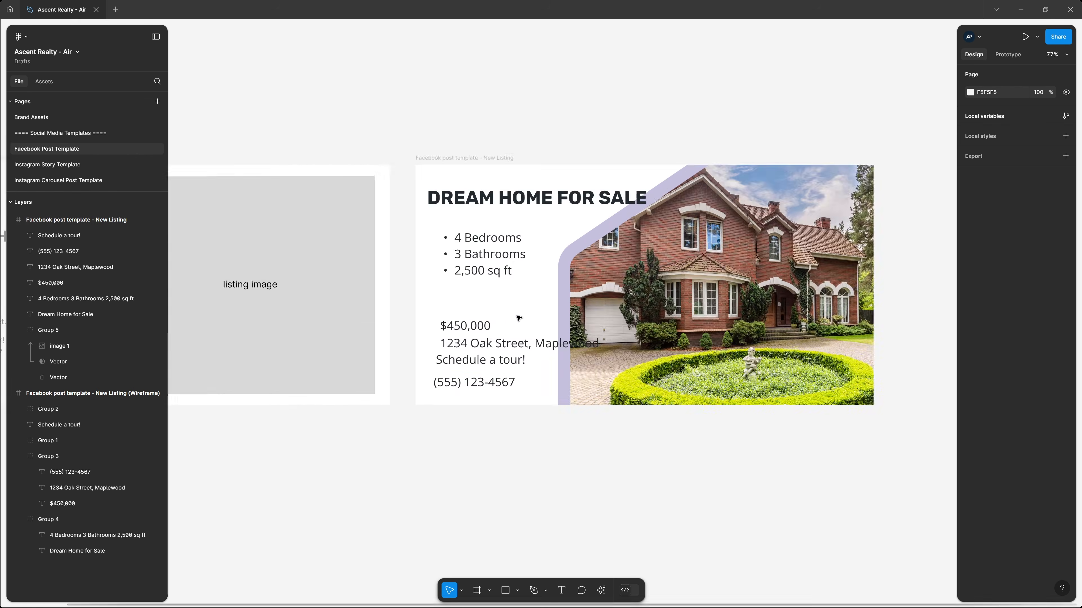
scroll(506, 307, right, 3)
scroll(506, 307, up, 2)
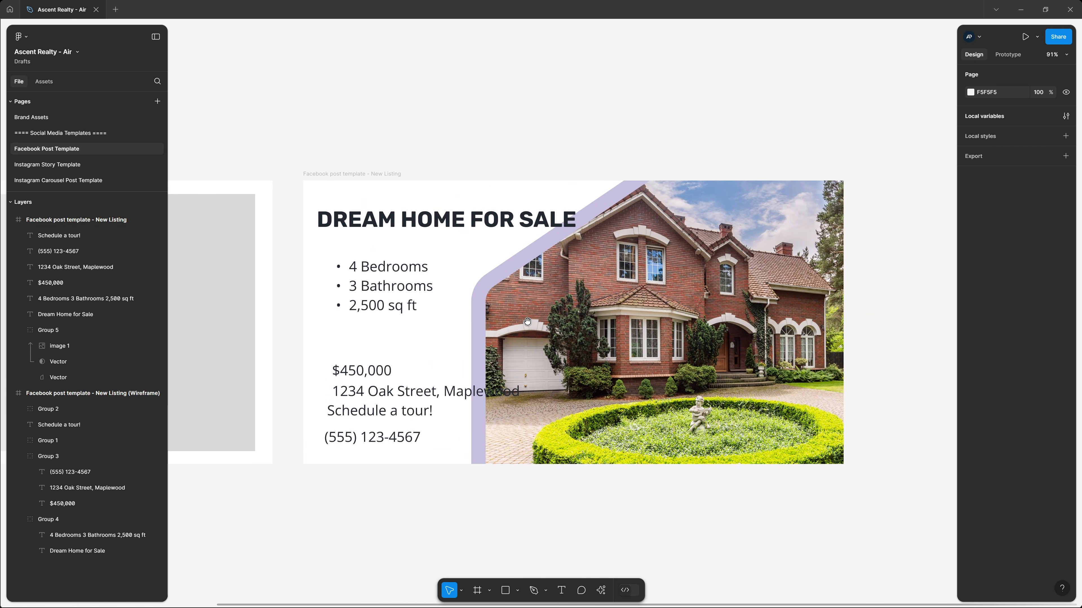
scroll(439, 358, up, 2)
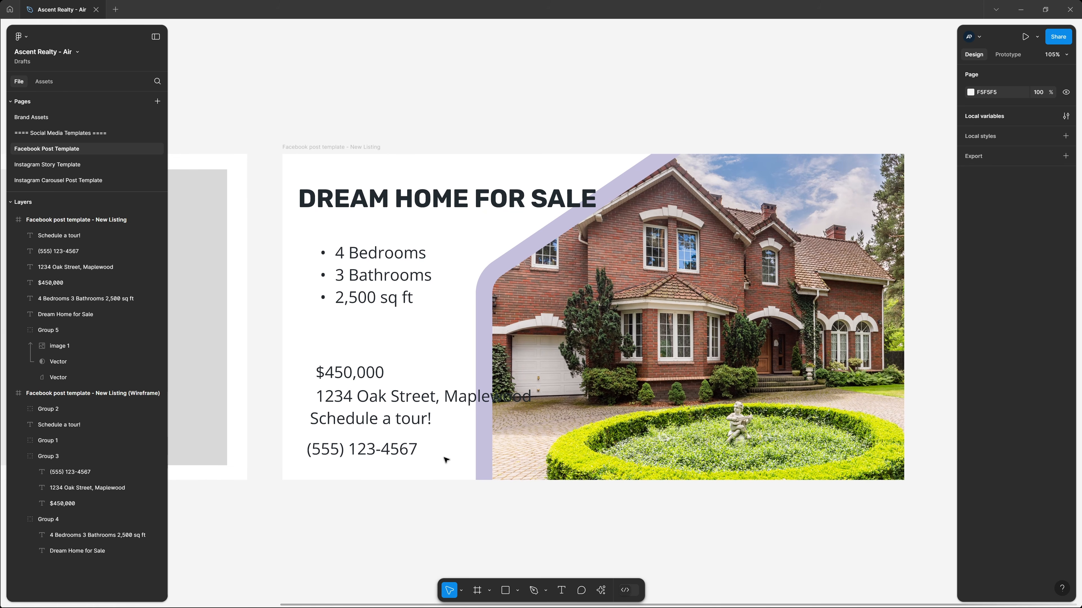
Step: Remove the bullets from the features list, reduce it to the line "4 Bedrooms" and fit its box to the text width
click(356, 265)
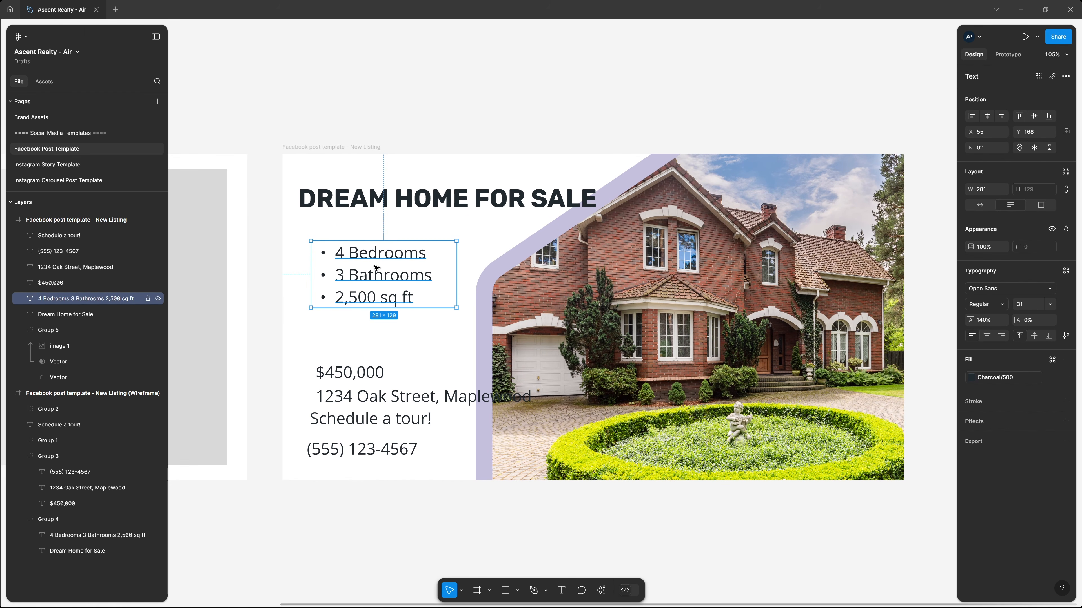
double_click(359, 256)
key(BackSpace)
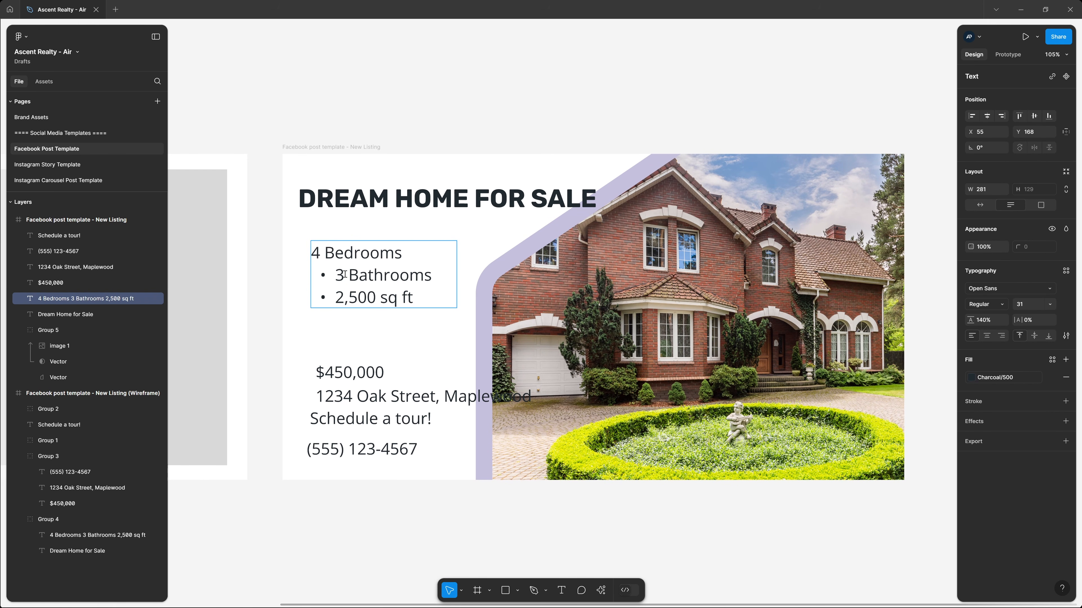
key(BackSpace)
key(Down)
key(BackSpace)
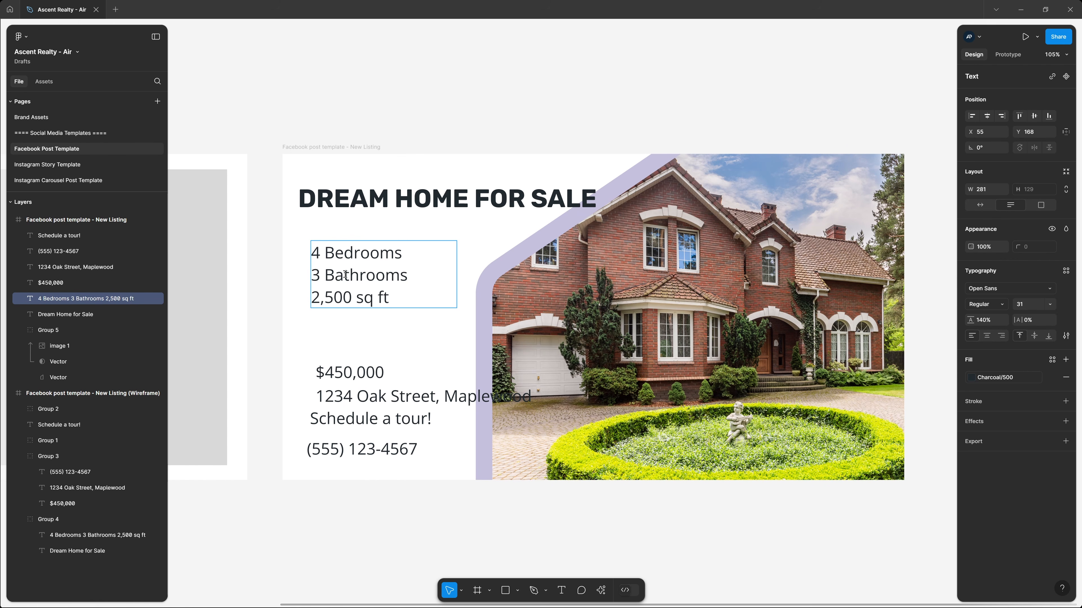
key(shift+Down)
key(shift+End)
key(BackSpace)
key(BackSpace)
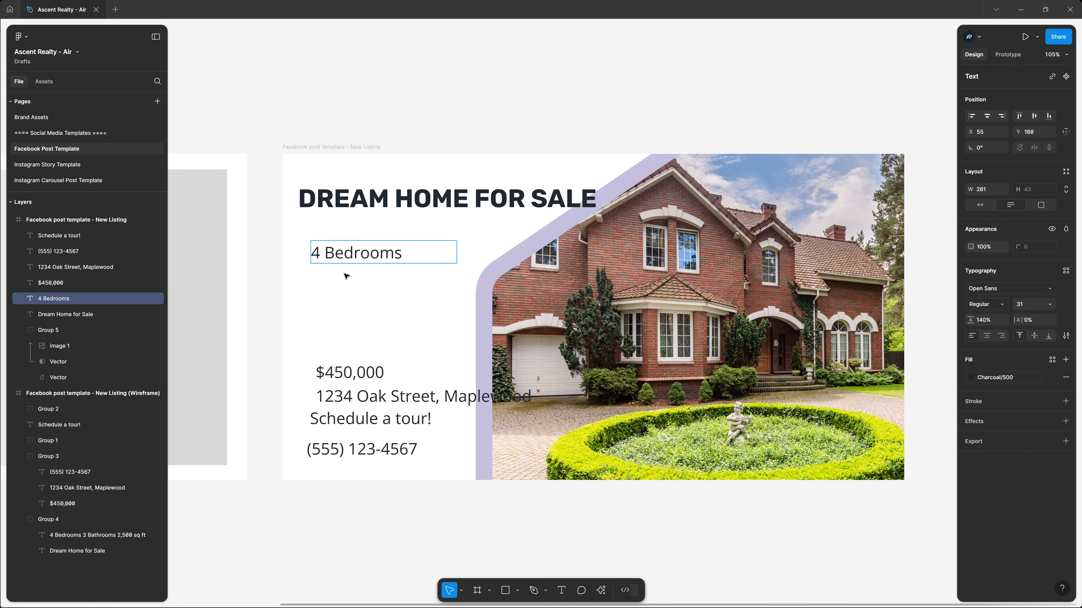
key(Escape)
double_click(456, 249)
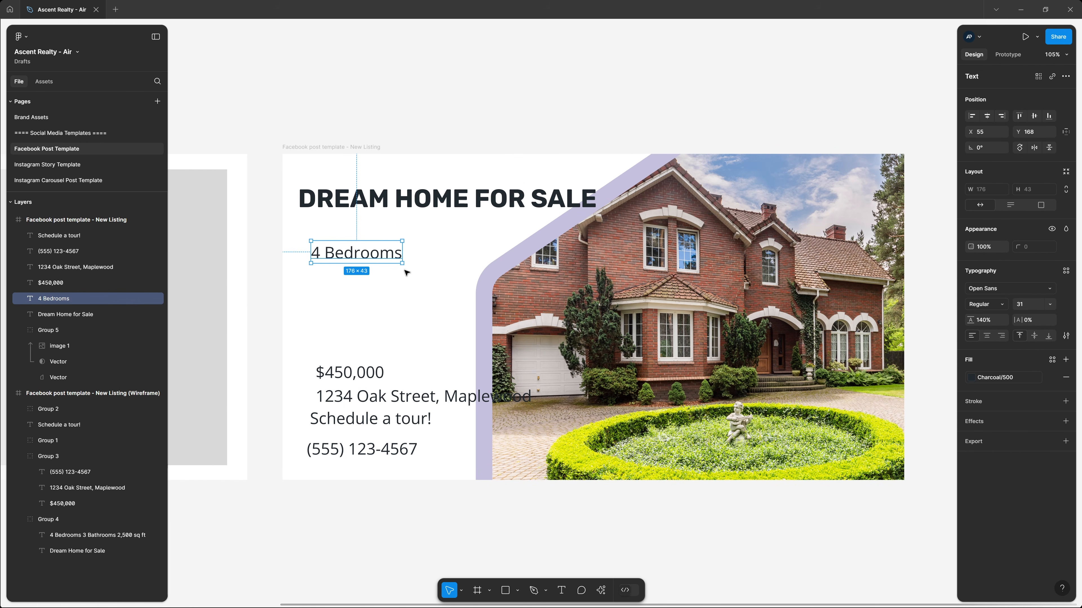
Step: Duplicate the 4 Bedrooms text twice below it, with the copies reading "3 Bathrooms" and "2,500 sq ft"
key(ctrl+d)
drag(391, 254, 391, 290)
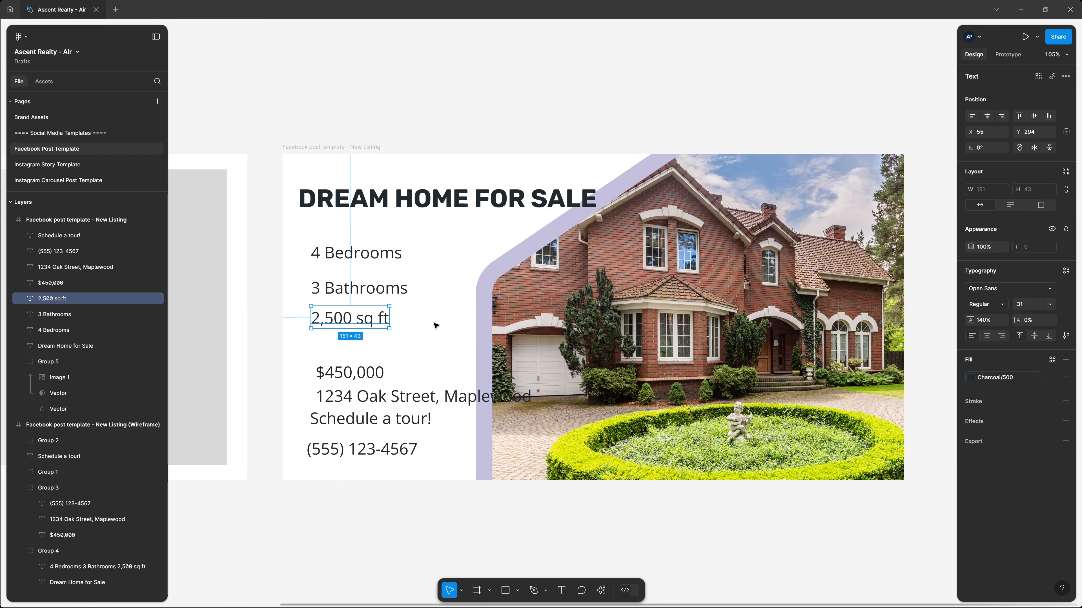
click(435, 325)
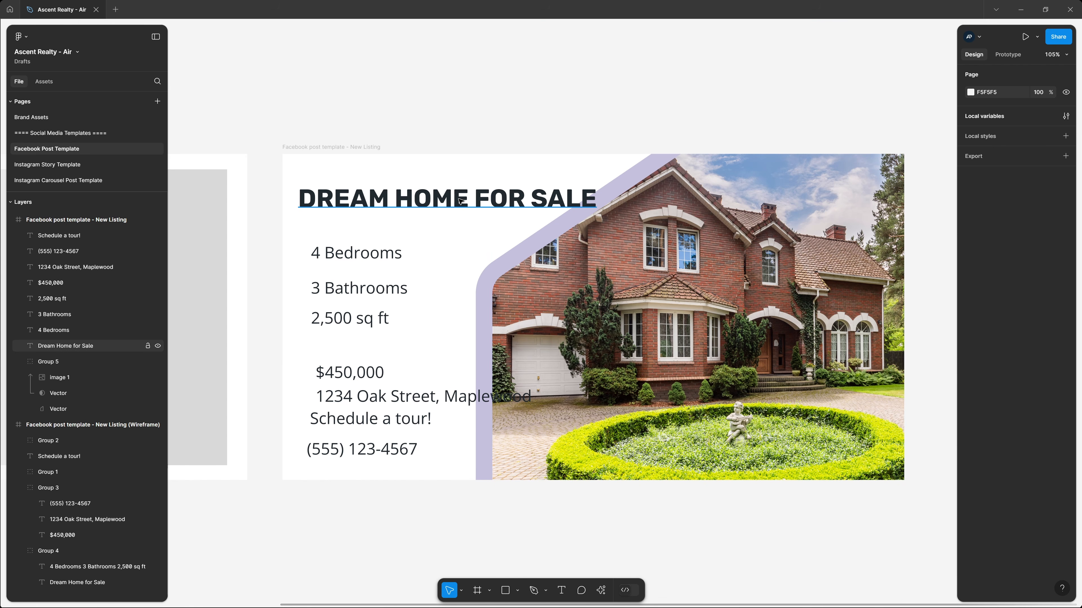
Step: Move the headline to X 82, Y 56 and narrow its box to 338 so it wraps onto two lines
drag(461, 203, 488, 206)
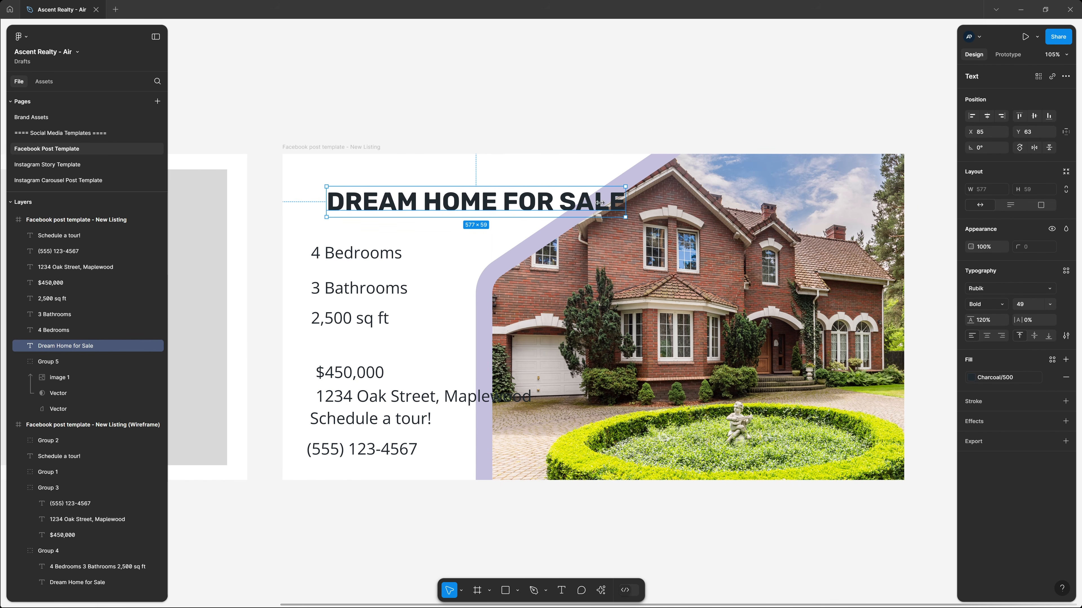
drag(625, 201, 454, 200)
click(513, 108)
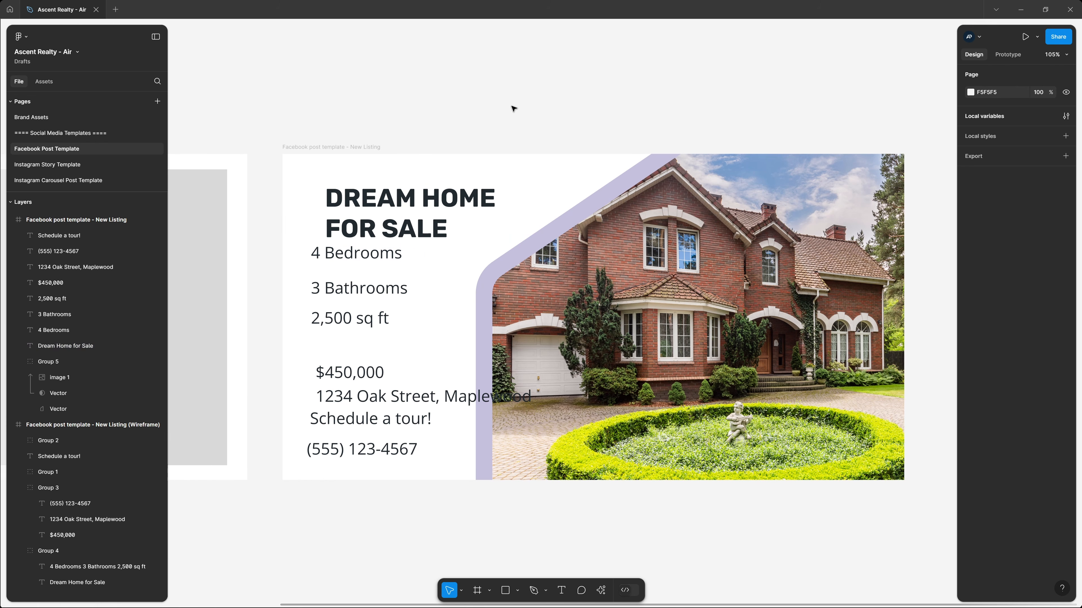
Step: Move the three feature texts down in line with the headline's left edge and place the price below them at X 82, Y 421
drag(346, 341, 391, 301)
click(391, 263)
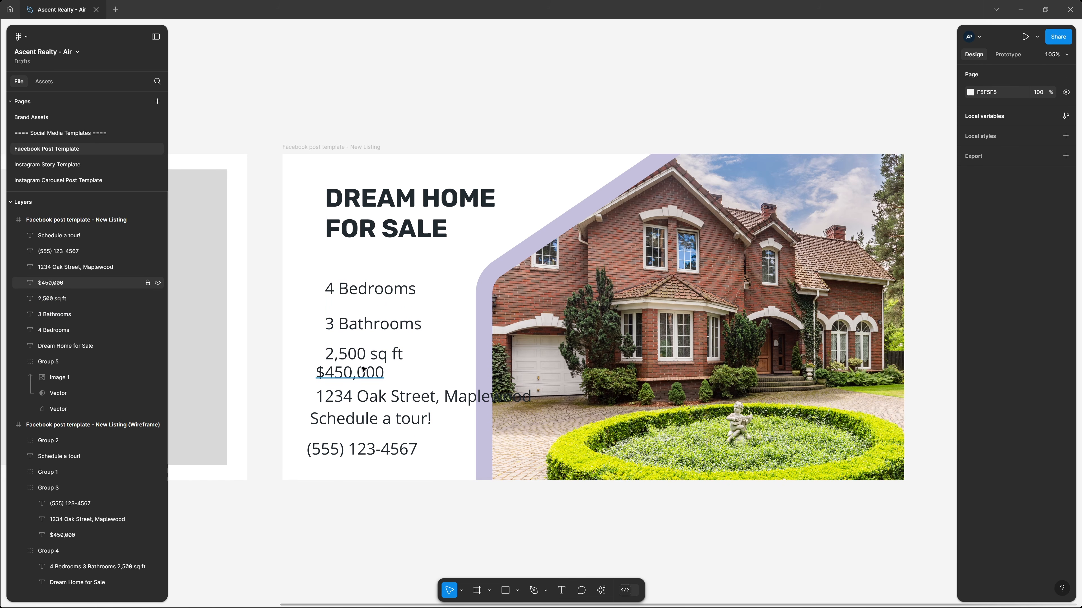
drag(362, 378, 373, 389)
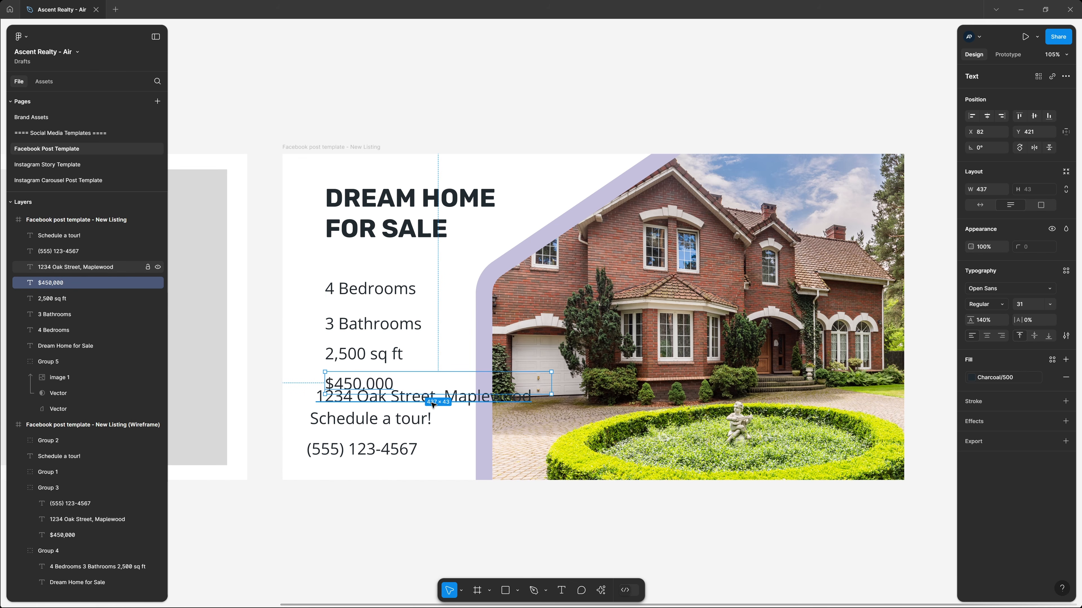
Step: Park the address text over the house at X 713, Y 194 and the tour and phone texts over the photo's garden
drag(432, 405, 769, 267)
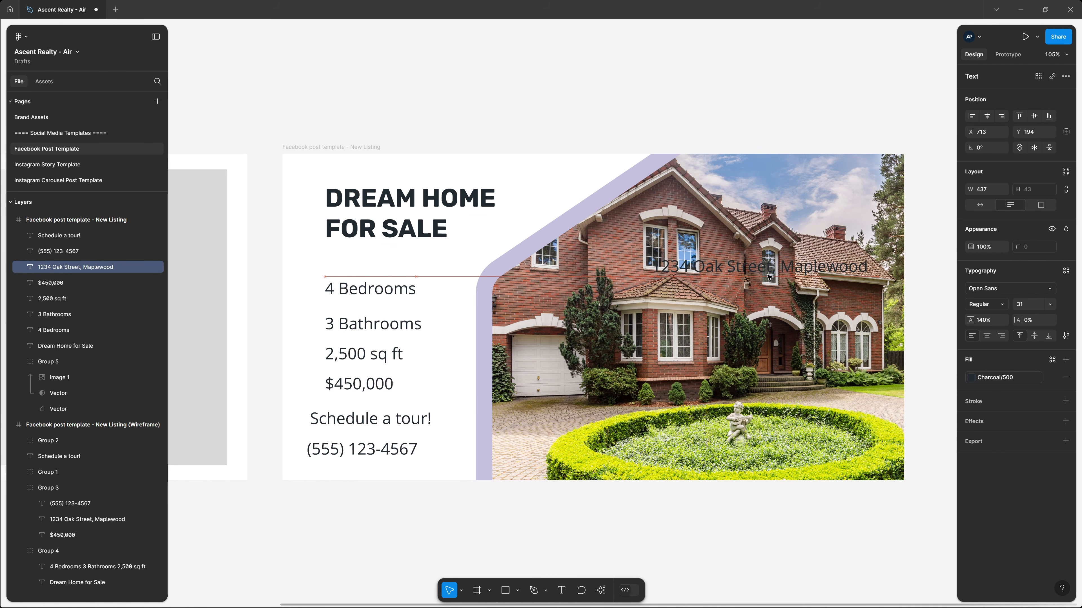
click(364, 429)
shift+click(375, 451)
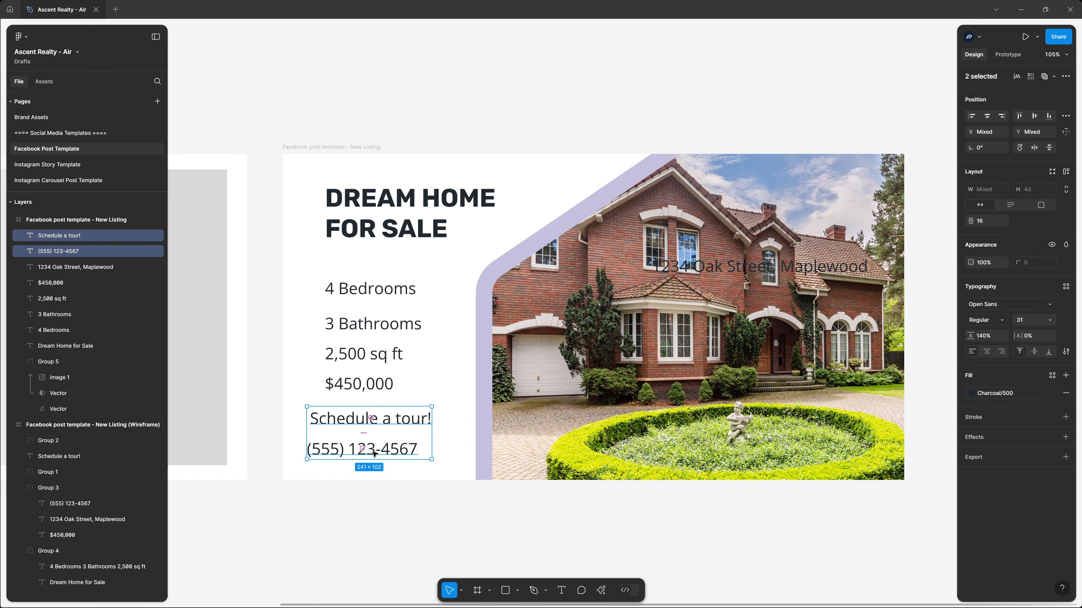
drag(373, 453, 794, 460)
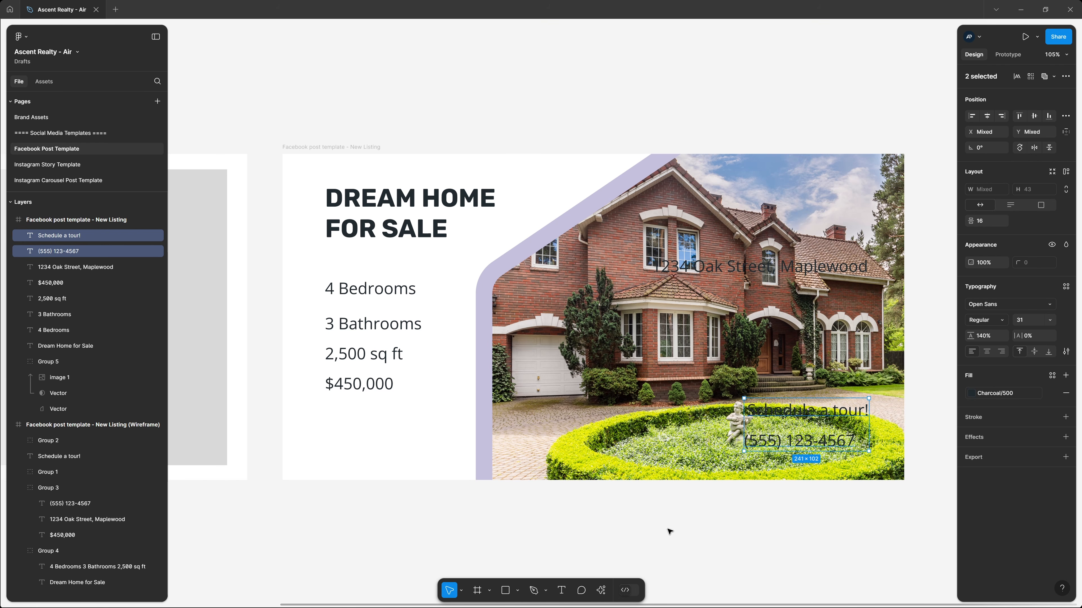
click(397, 504)
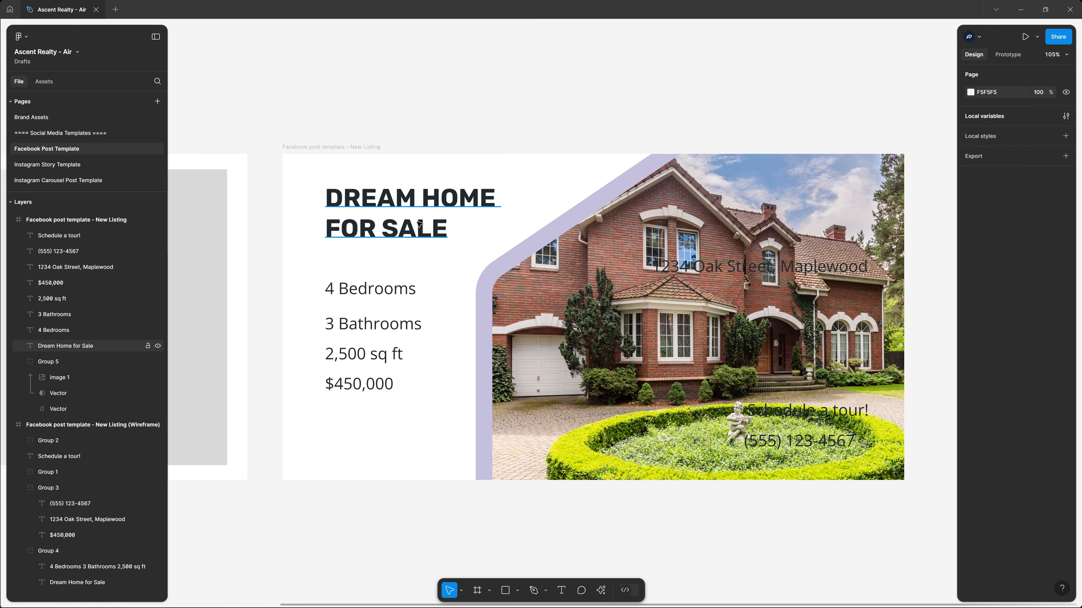
Step: Move the three feature texts and the price down together to X 75, leaving a gap below the headline
click(375, 288)
drag(356, 406, 380, 370)
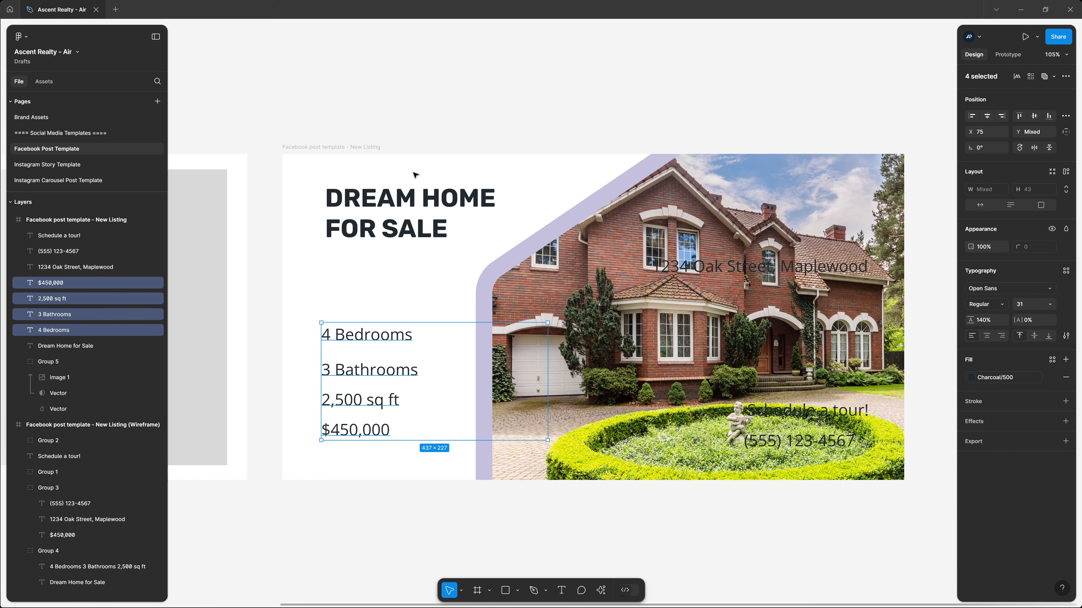
click(402, 287)
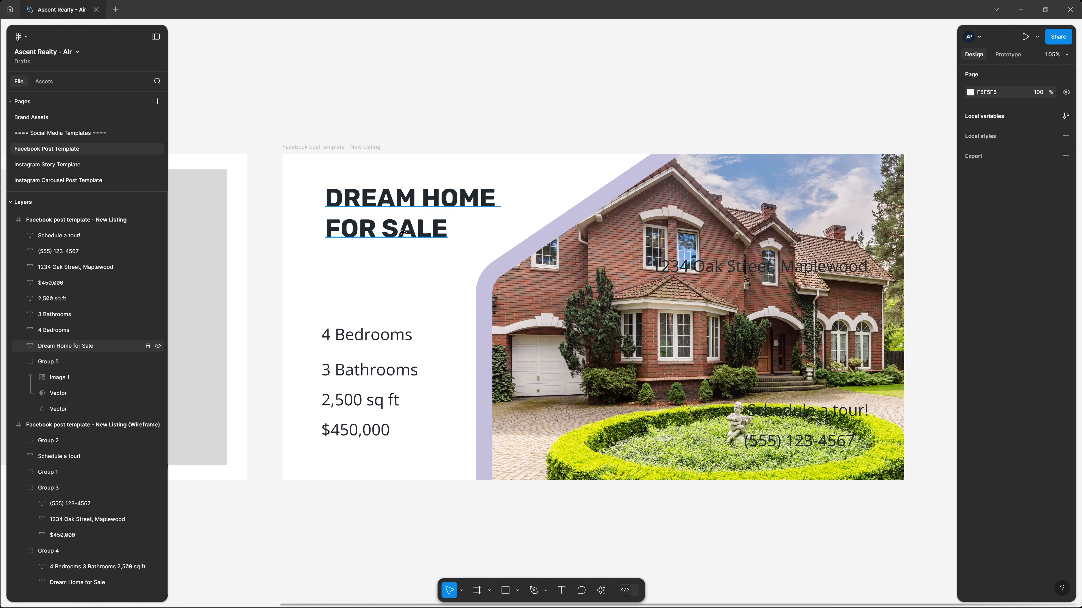
Step: Delete "for Sale" from the headline so that it reads only "Dream Home"
double_click(389, 230)
double_click(389, 230)
key(Home)
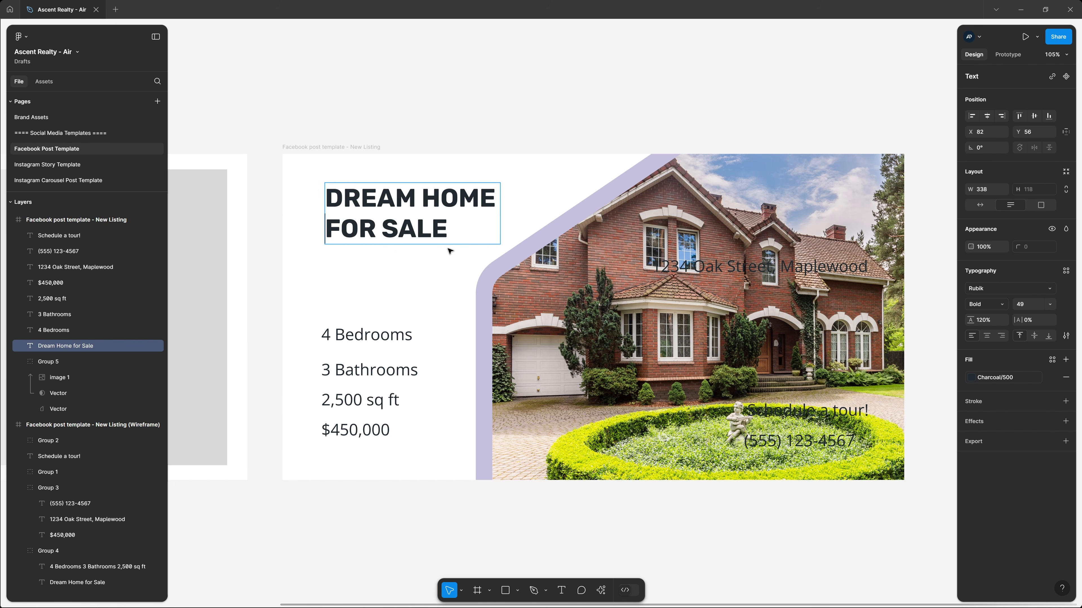
key(shift+End)
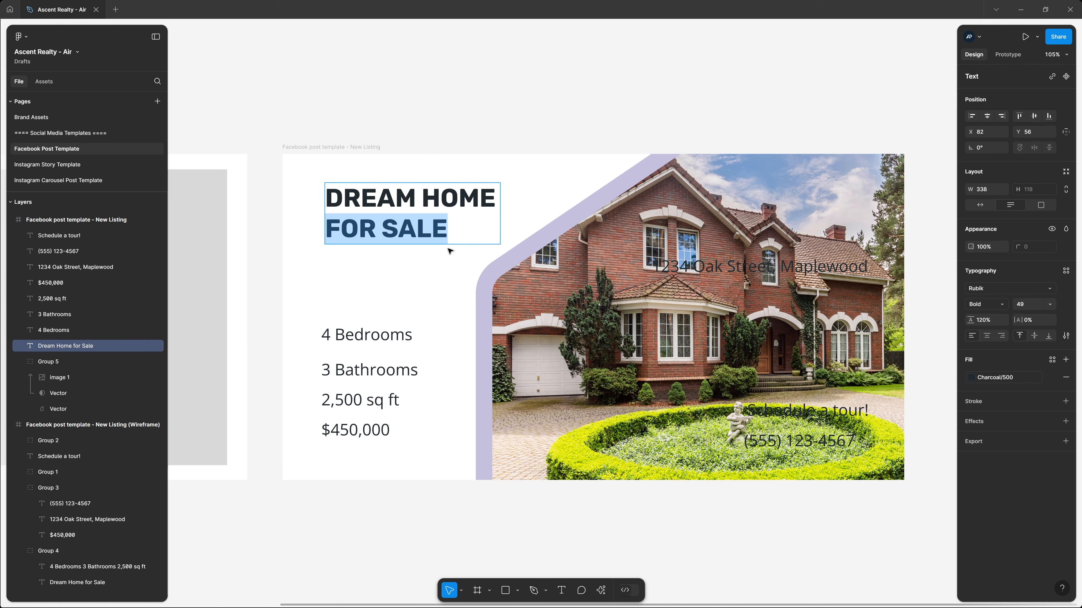
key(BackSpace)
key(BackSpace)
key(Escape)
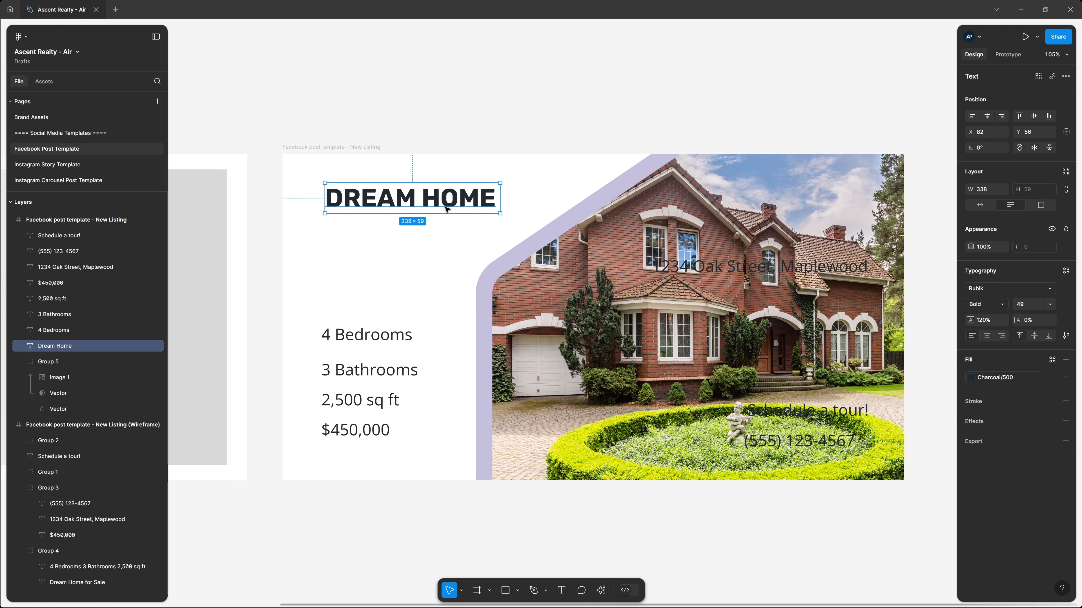
Step: Duplicate the Dream Home text below at Y 135 and change the copy to "for sale"
key(ctrl+d)
drag(447, 200, 447, 240)
double_click(447, 239)
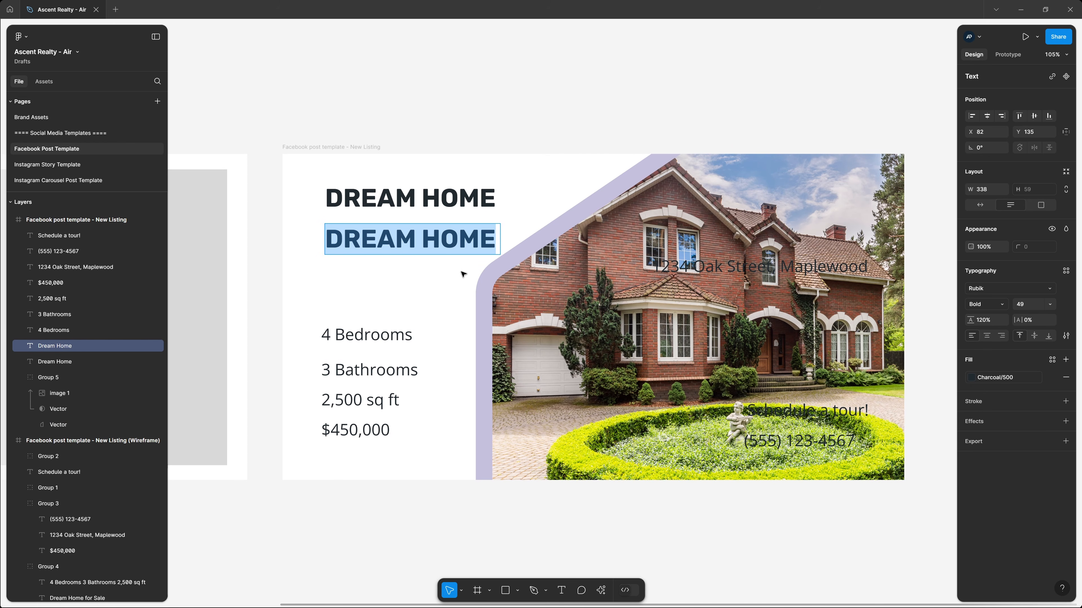
text(for sale)
key(Escape)
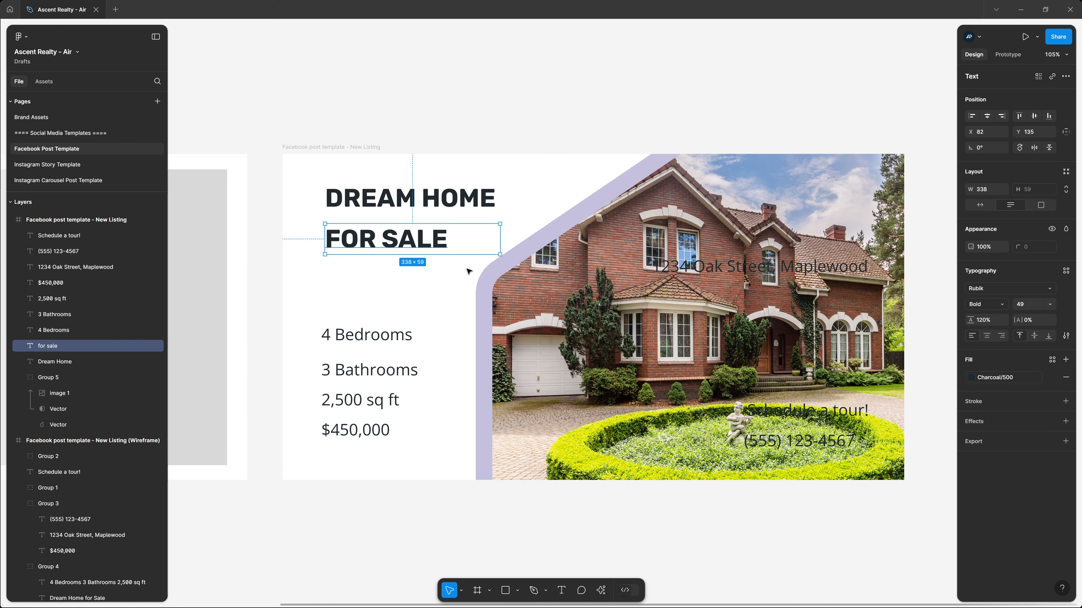
Step: Fit the "for sale" text box to its text, check the Brand Assets typography, and set the text's font to Shadows Into Light
double_click(503, 249)
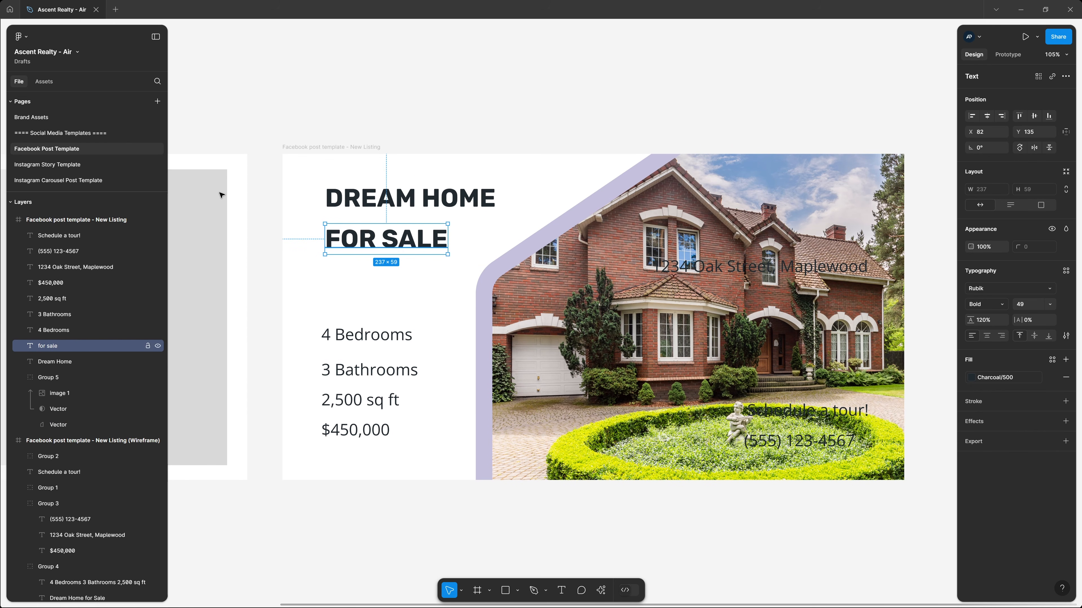
click(41, 121)
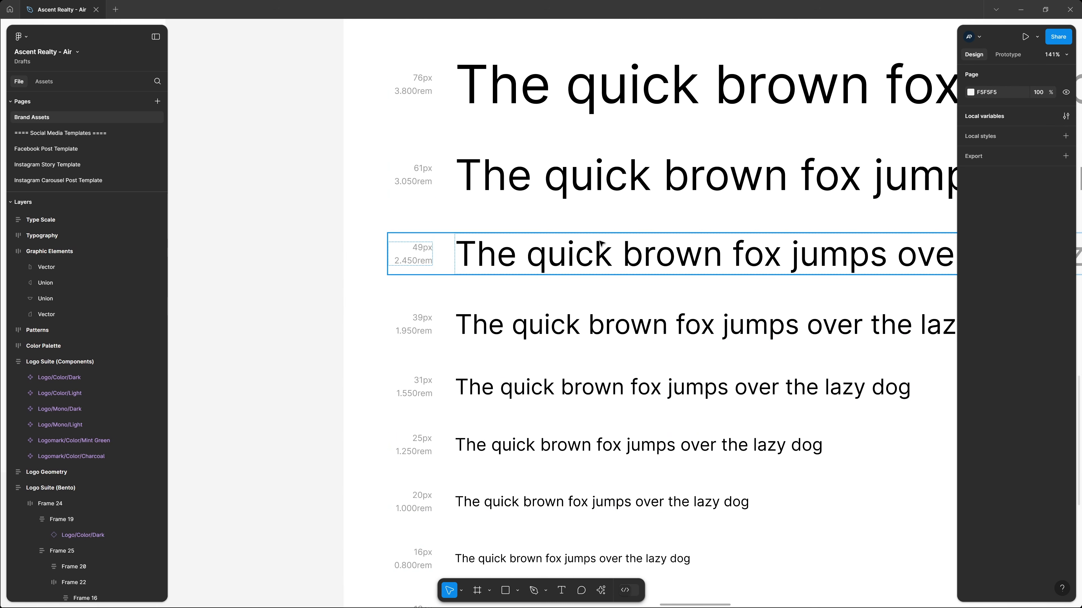
scroll(601, 243, down, 1)
scroll(601, 241, down, 4)
drag(746, 157, 435, 480)
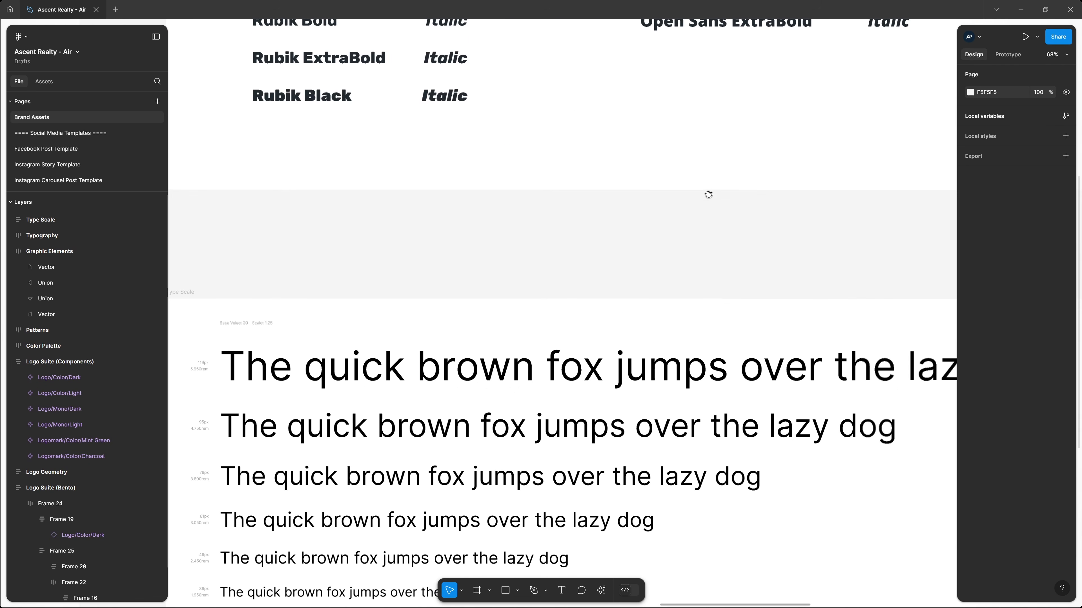
drag(708, 195, 510, 418)
drag(753, 208, 511, 395)
drag(709, 300, 548, 286)
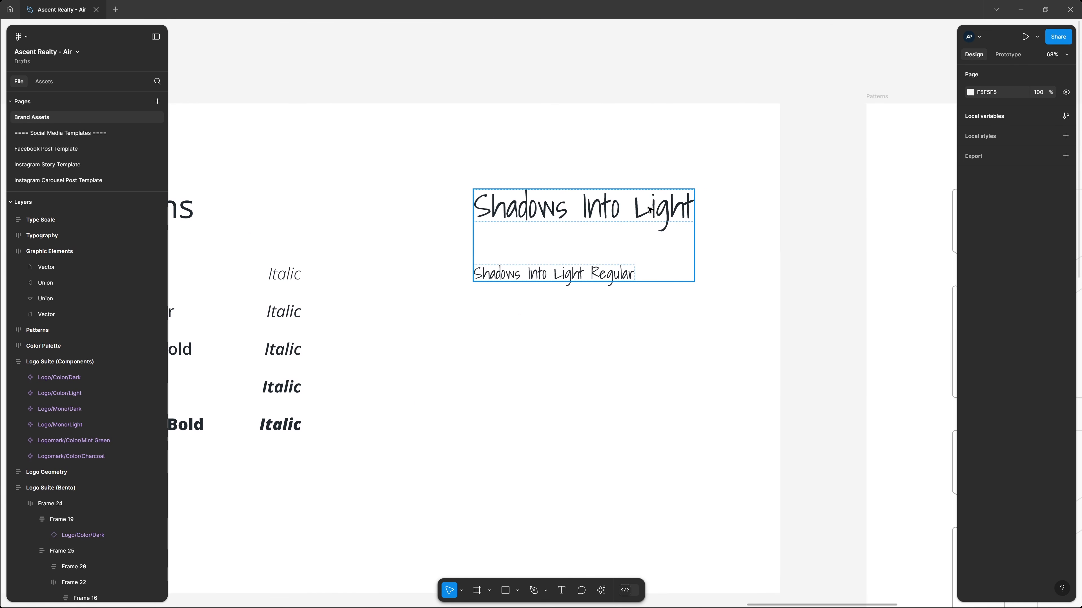
click(72, 149)
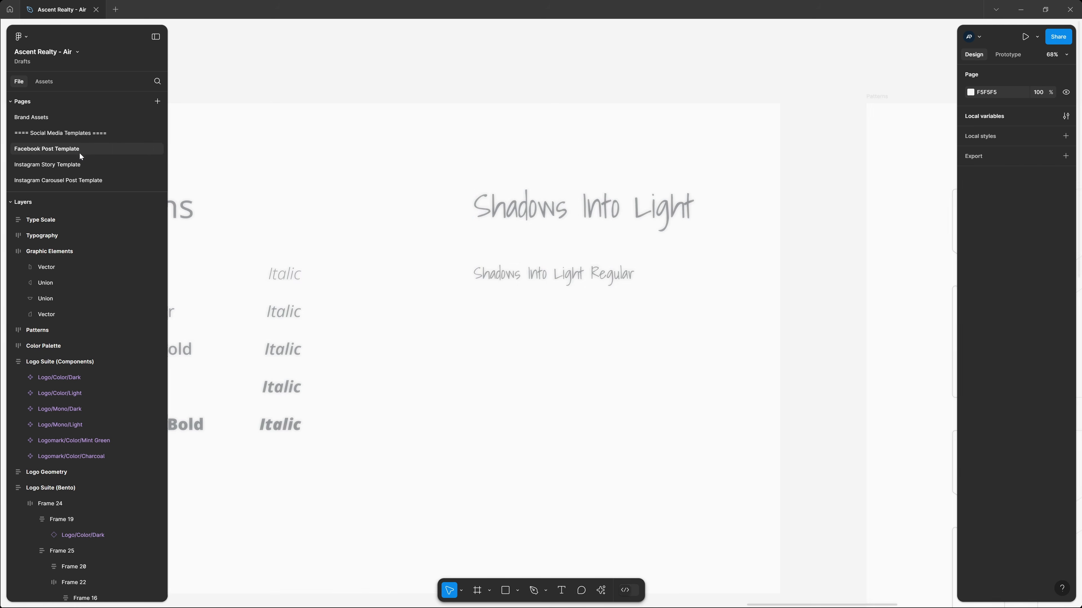
click(991, 288)
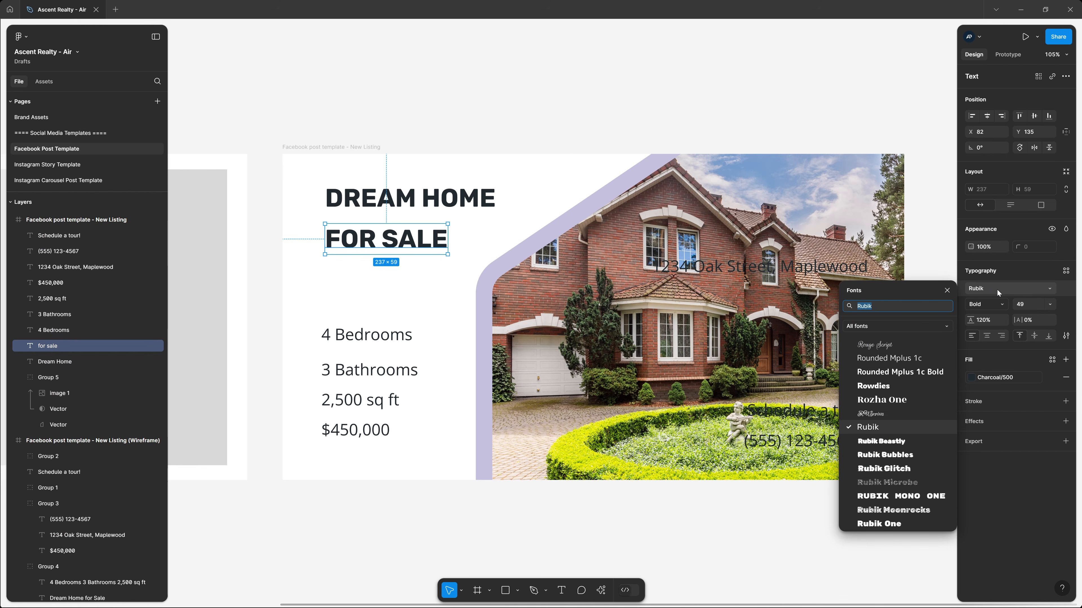
text(shad)
key(Return)
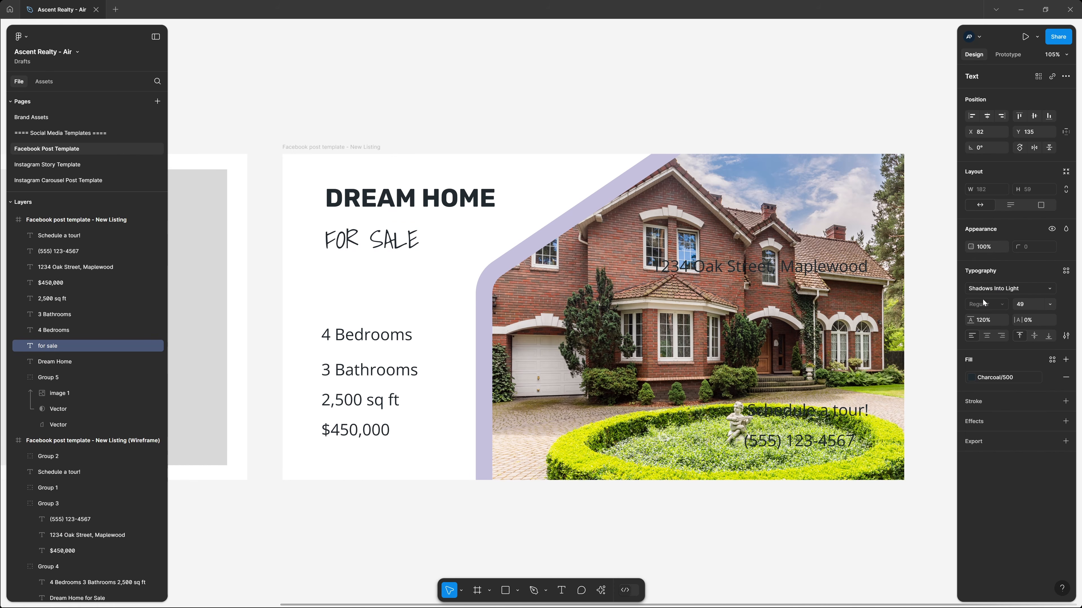
Step: Change the second headline line to mixed-case "For Sale" at size 61 and tuck it up under Dream Home at Y 89
click(1067, 336)
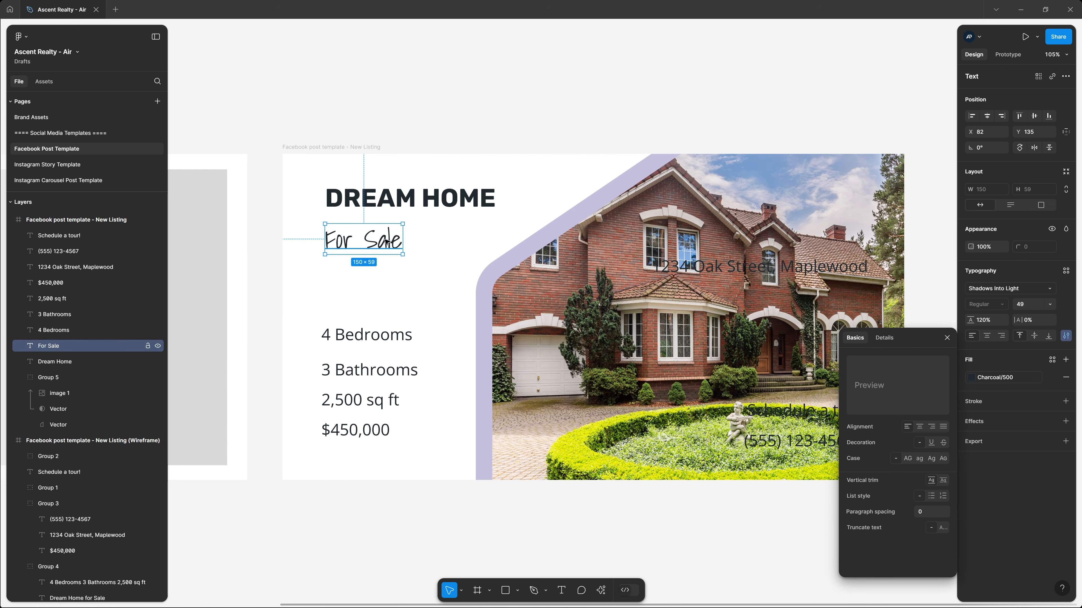
drag(386, 249, 422, 246)
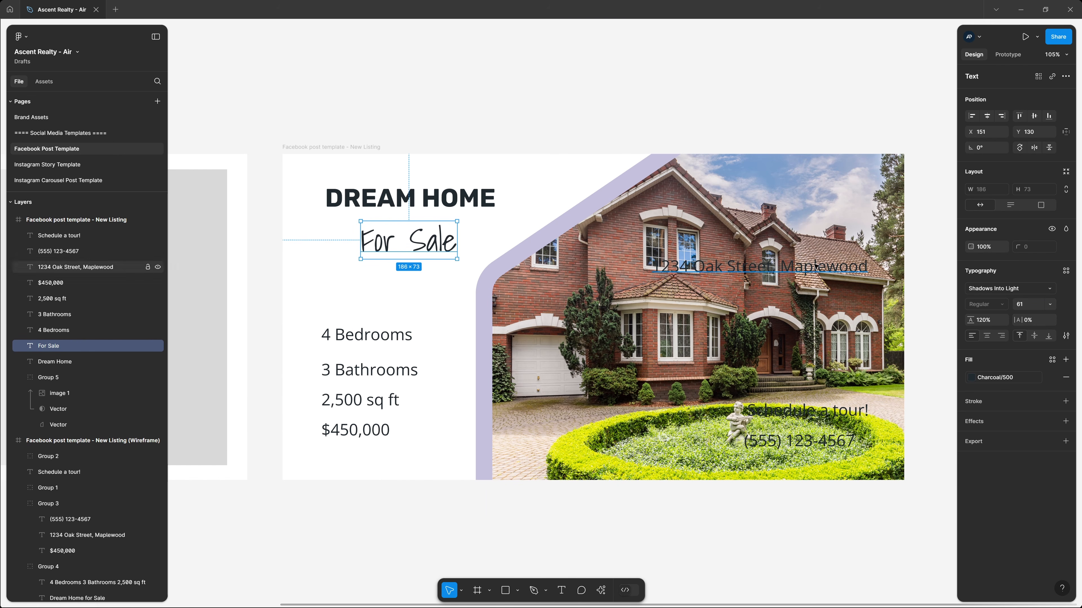
drag(419, 251, 421, 230)
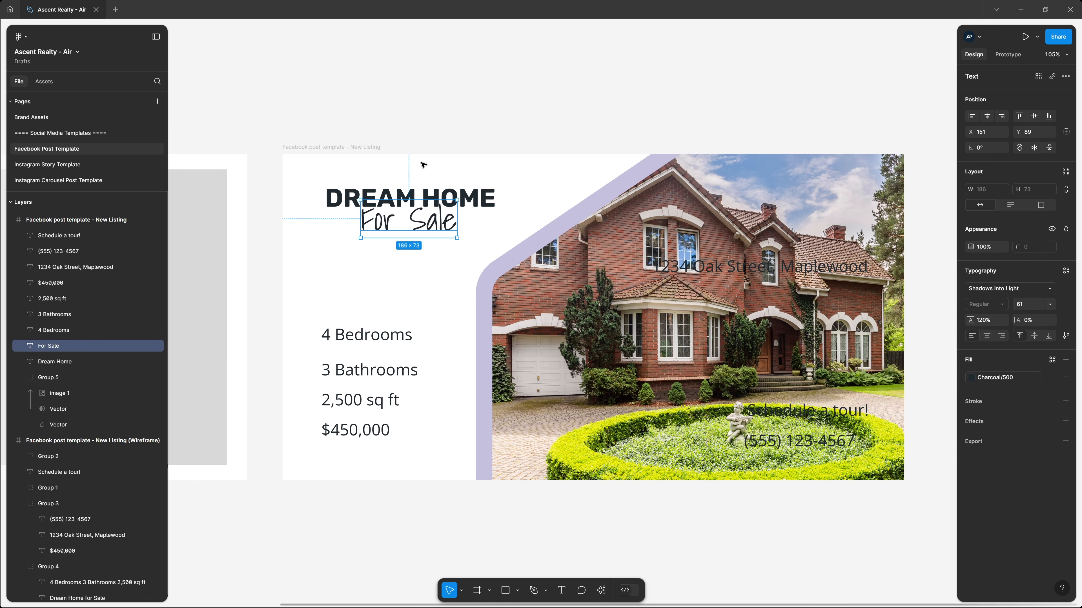
Step: Centre the Dream Home and For Sale texts horizontally on each other and centre-align their text
shift+click(422, 200)
click(987, 116)
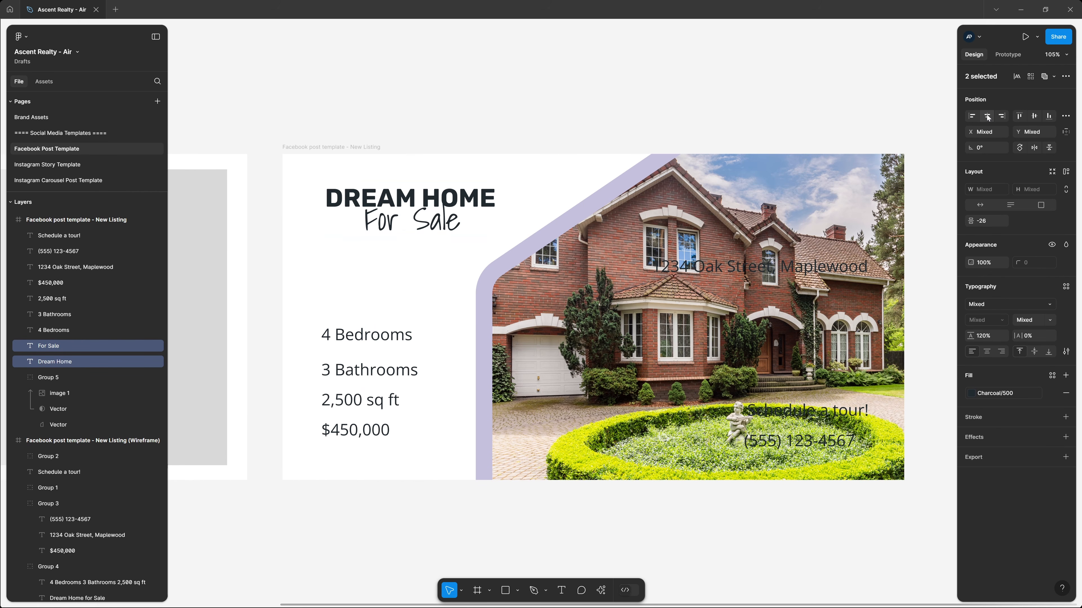
click(986, 351)
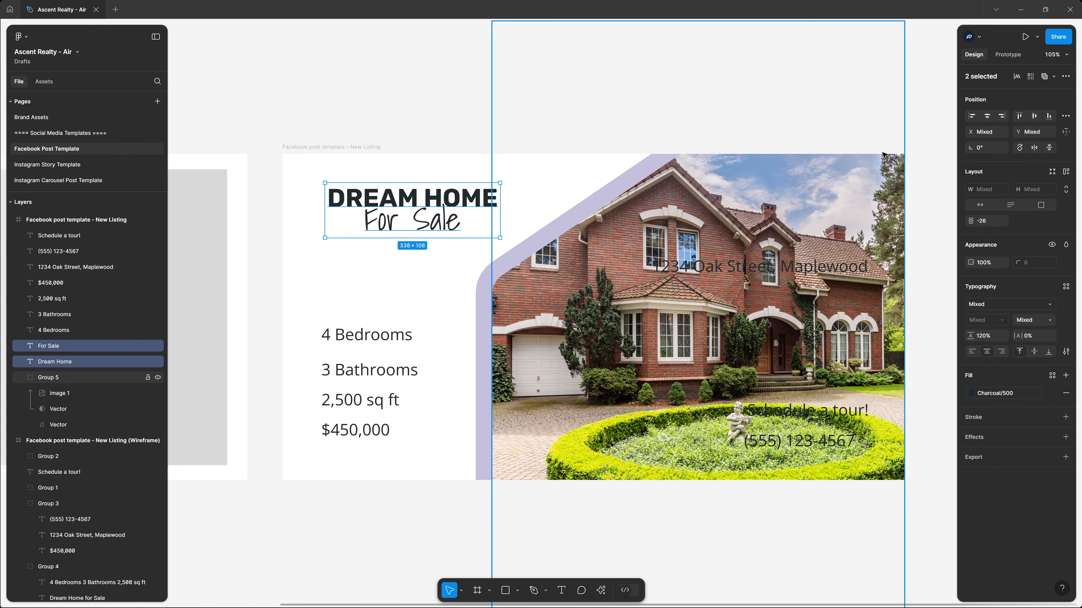
click(543, 184)
click(519, 93)
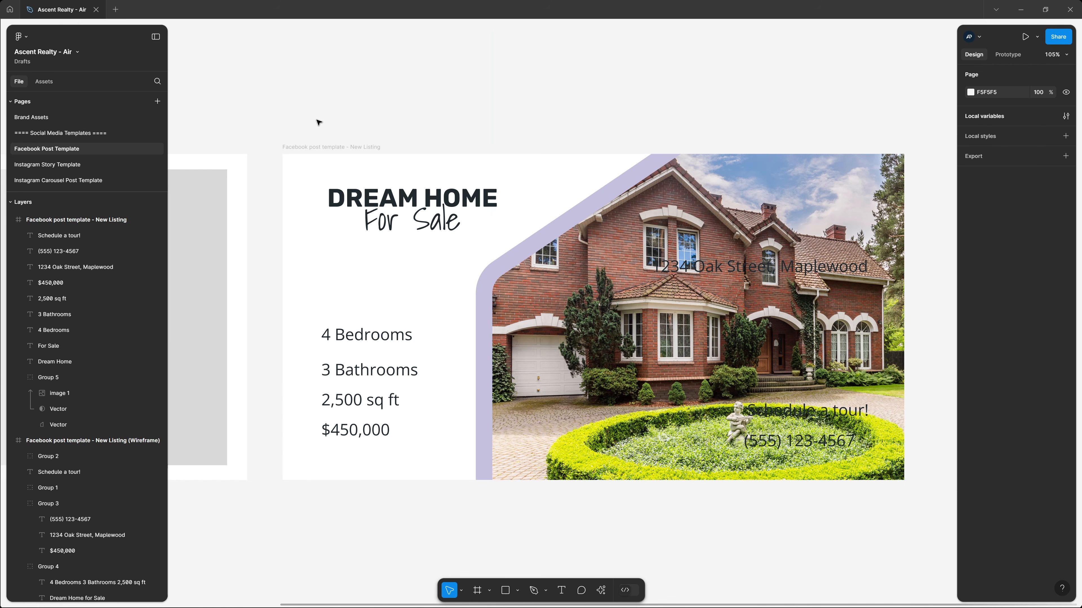
Step: Draw a 937 by 165 rectangle from the frame's upper-left corner, covering the headline and reaching across the photo
key(r)
mouse_move(297, 256)
mouse_down()
mouse_move(523, 174)
mouse_move(578, 171)
mouse_up()
drag(490, 217, 474, 206)
drag(565, 201, 767, 201)
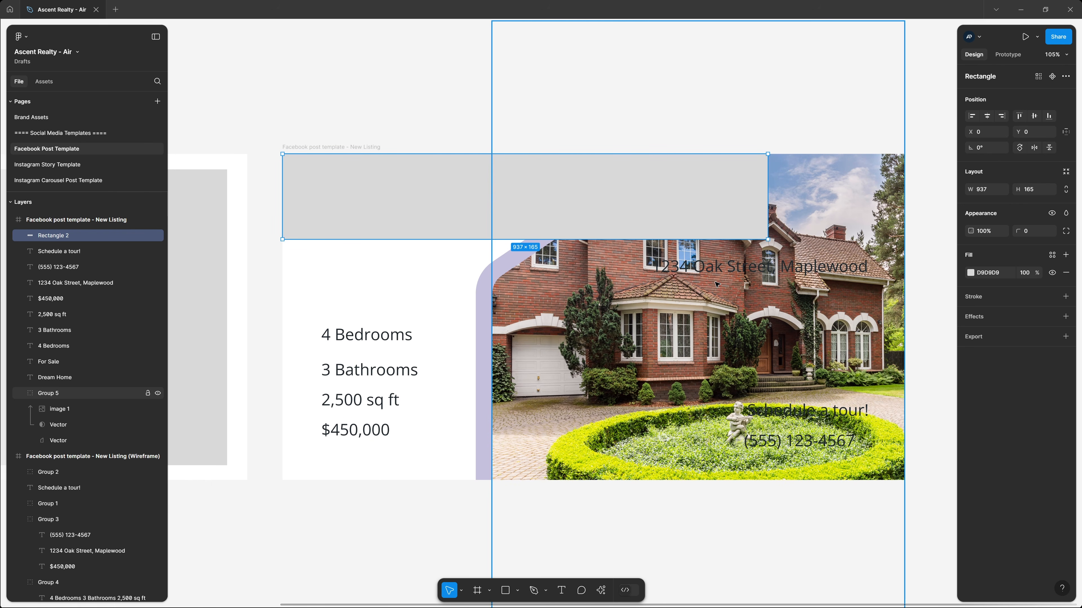
Step: Send the new rectangle backward to the bottom of the New Listing frame's layers, behind the headline and the photo group
key(ctrl+bracketleft)
key(ctrl+bracketleft)
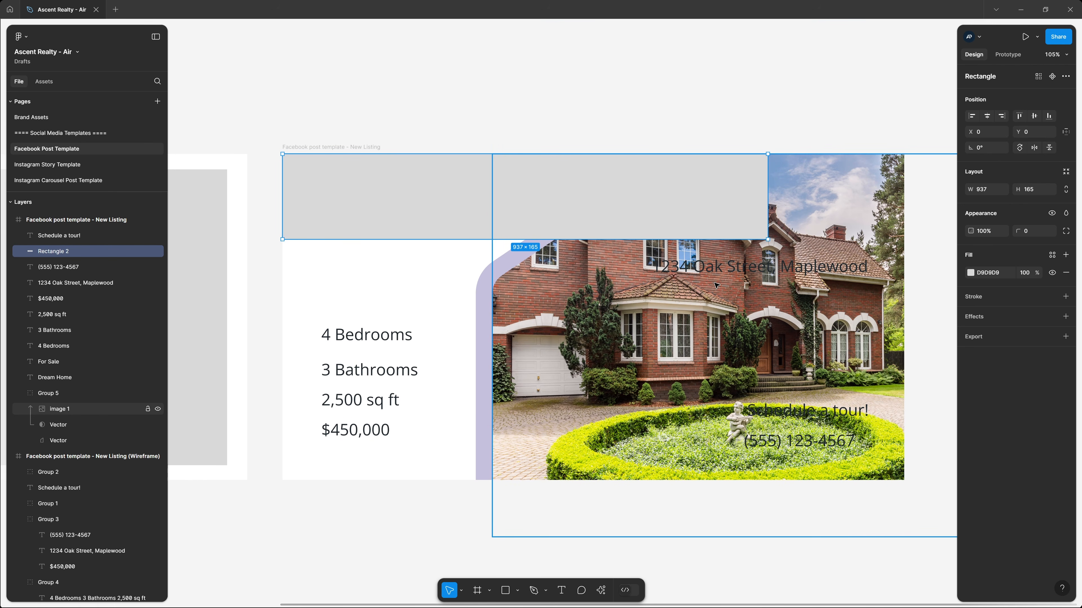
key(ctrl+bracketleft)
key(ctrl+bracketleft)
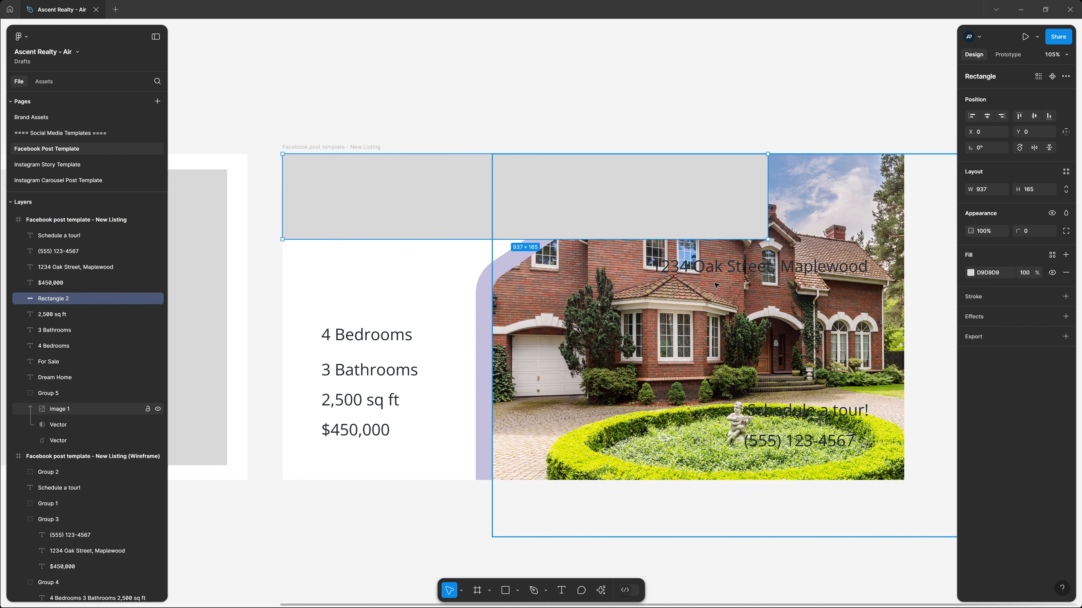
key(ctrl+bracketleft)
key(ctrl+bracketleft)
key(ctrl+bracketleft)
key(ctrl+bracketleft)
key(ctrl+bracketleft)
key(ctrl+bracketleft)
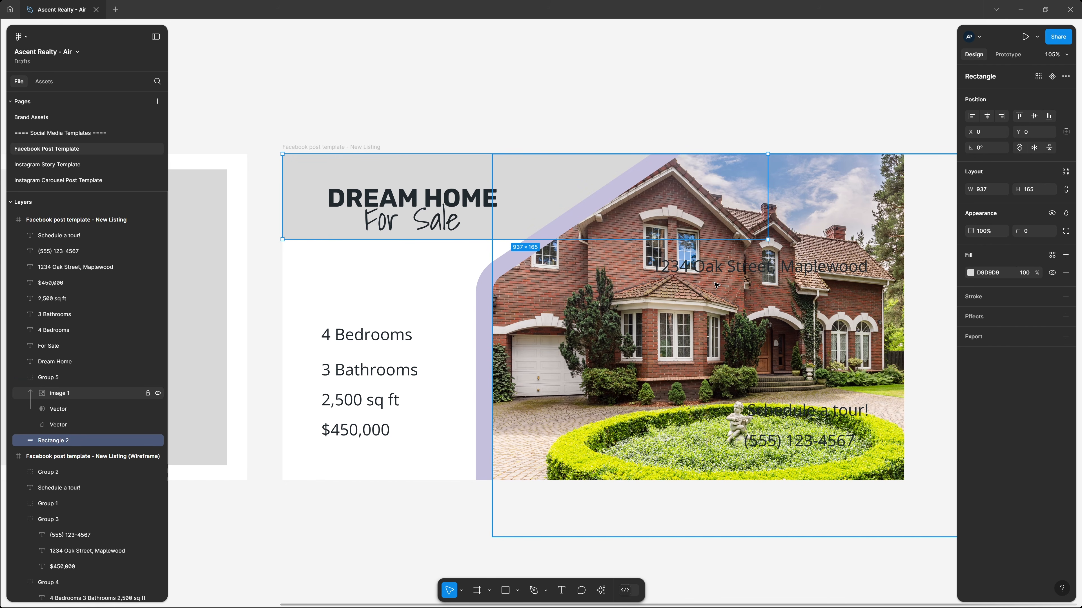
click(523, 117)
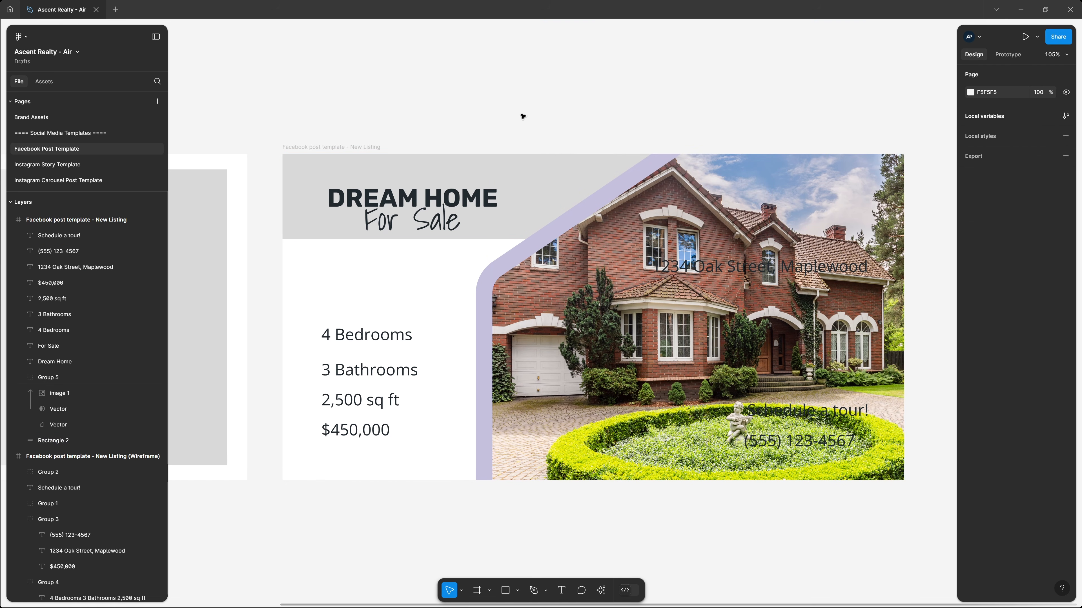
Step: Show the rulers and margin guides, group Dream Home with For Sale, and move the group to X 57, Y 48
key(shift+r)
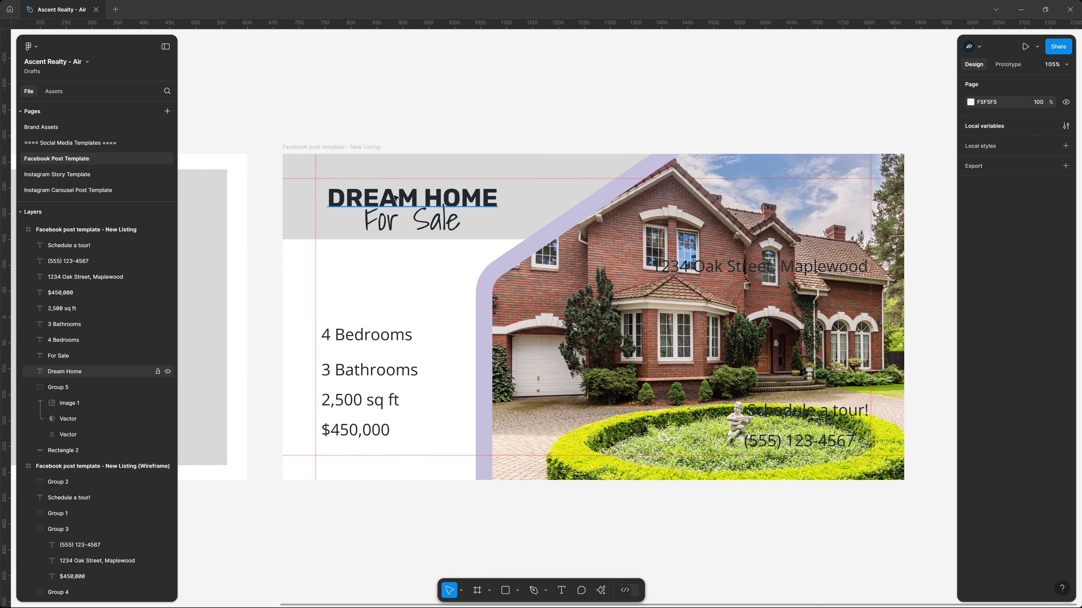
click(396, 206)
shift+click(395, 229)
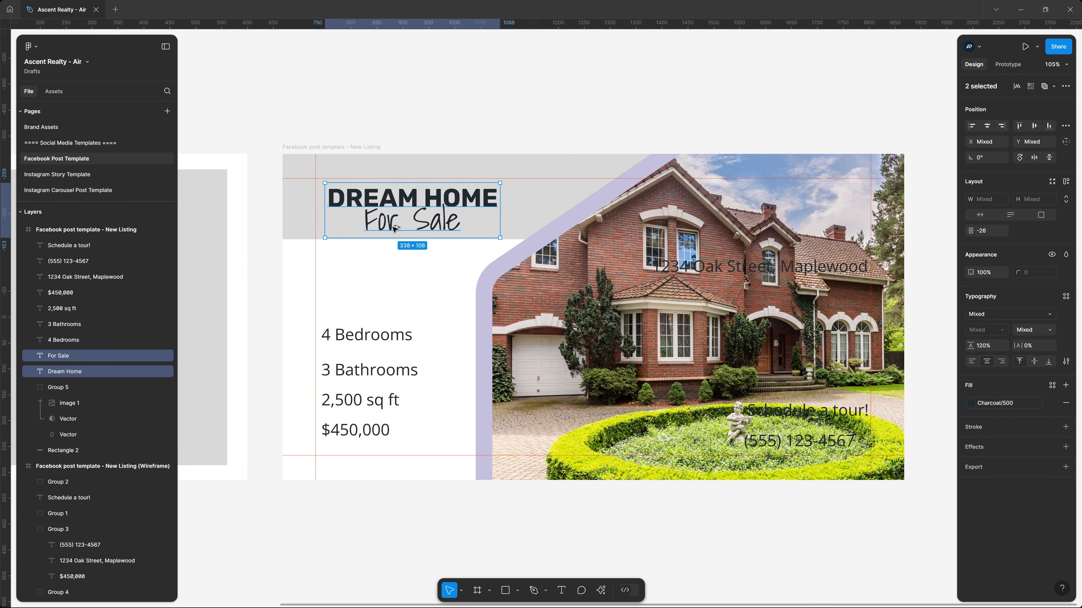
key(ctrl+g)
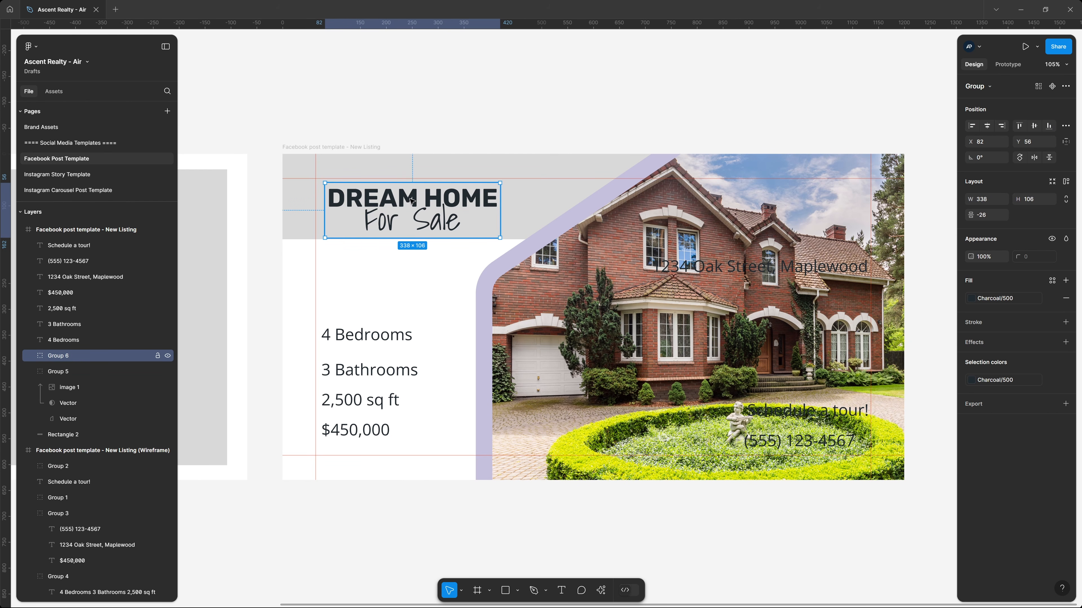
drag(411, 200, 396, 195)
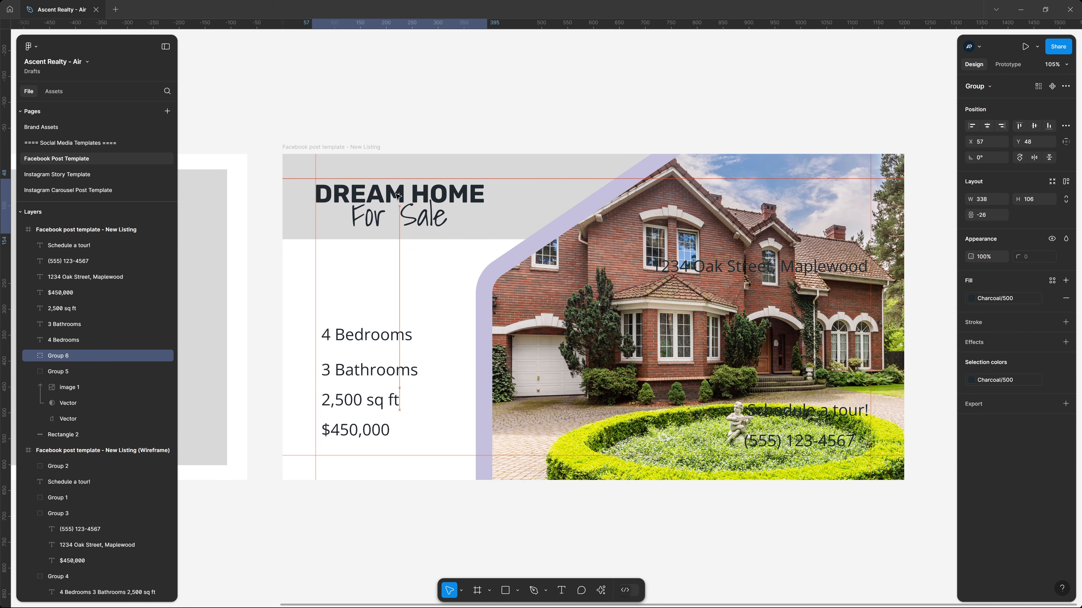
click(485, 103)
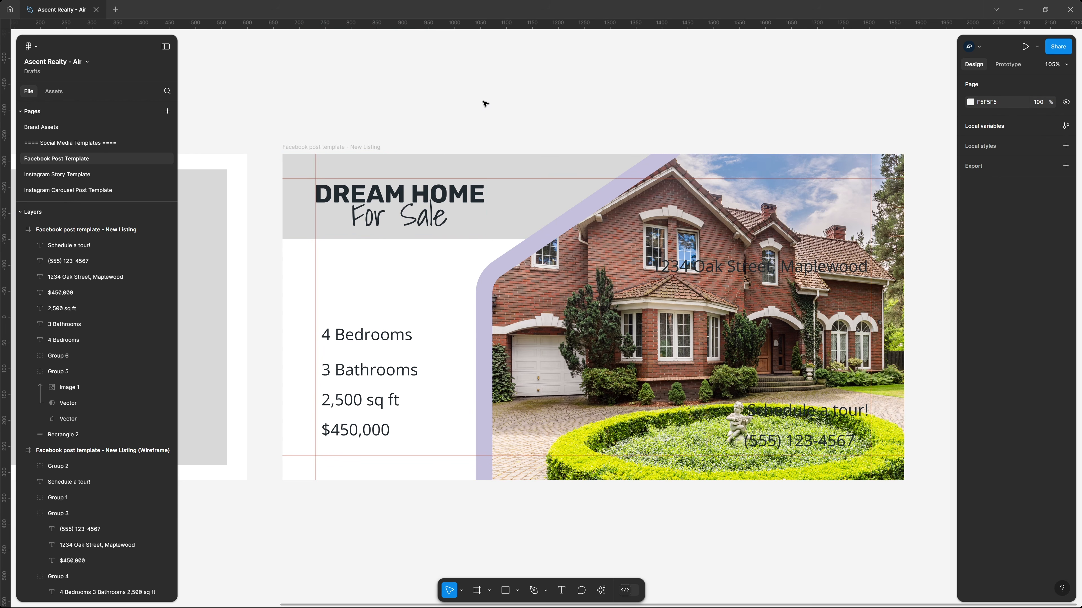
Step: Extend the grey header rectangle to a height of 202 and shift the headline group to X 64
click(468, 230)
drag(467, 239, 465, 254)
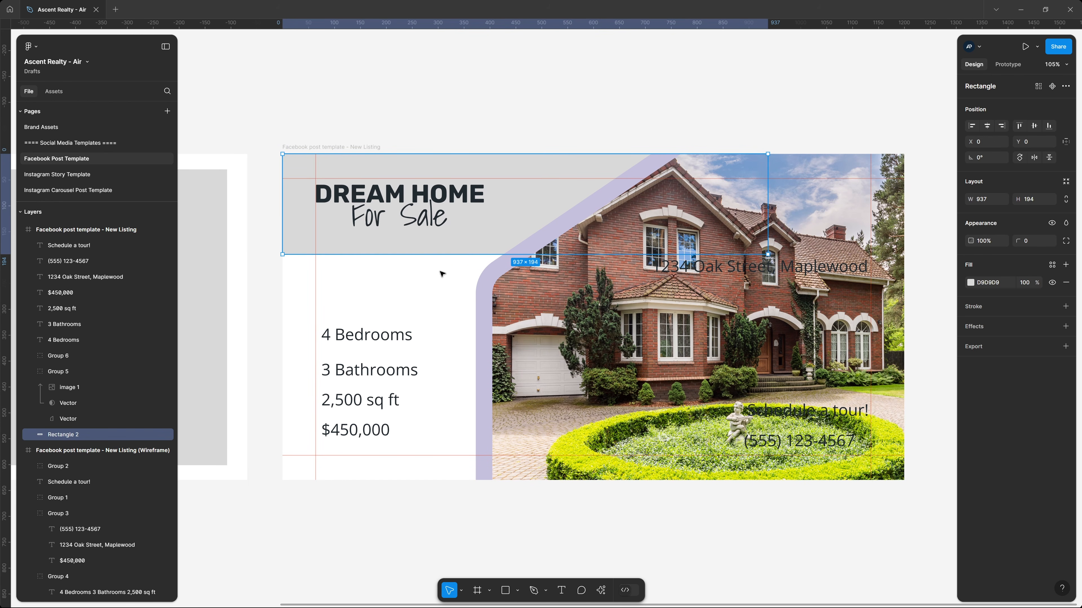
key(ctrl+shift+Down)
key(alt)
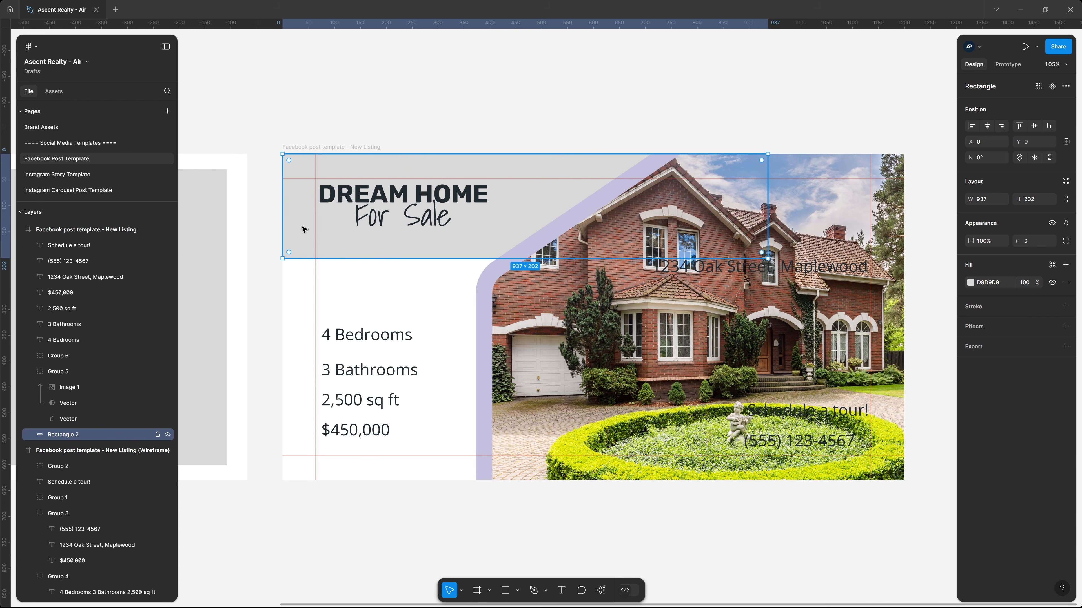
Step: Fill the header rectangle with Charcoal 500 and the Dream Home text with Charcoal 50
click(1052, 265)
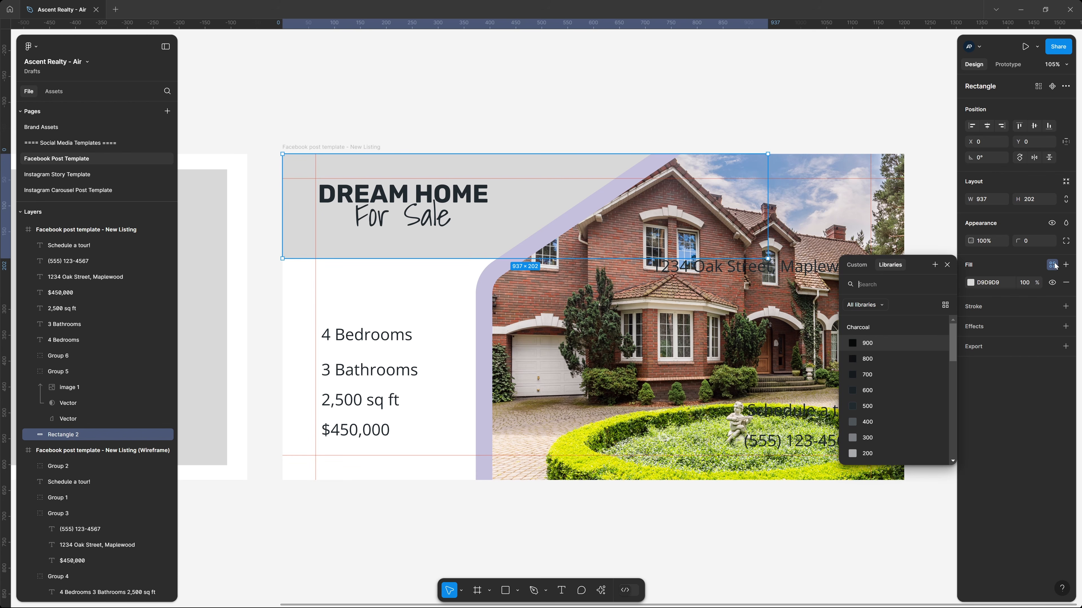
click(892, 405)
click(361, 203)
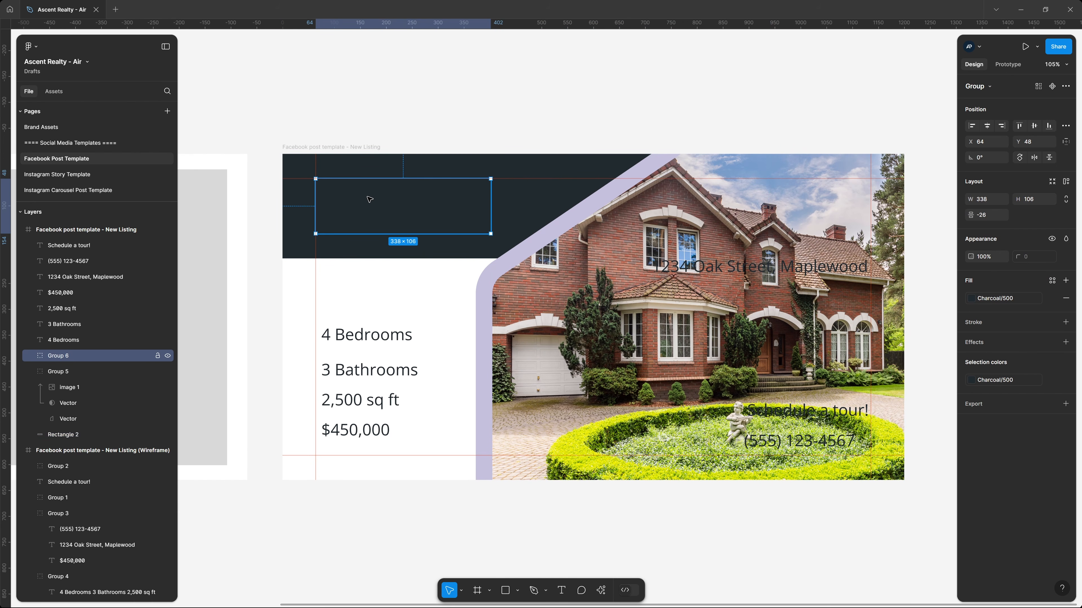
double_click(372, 198)
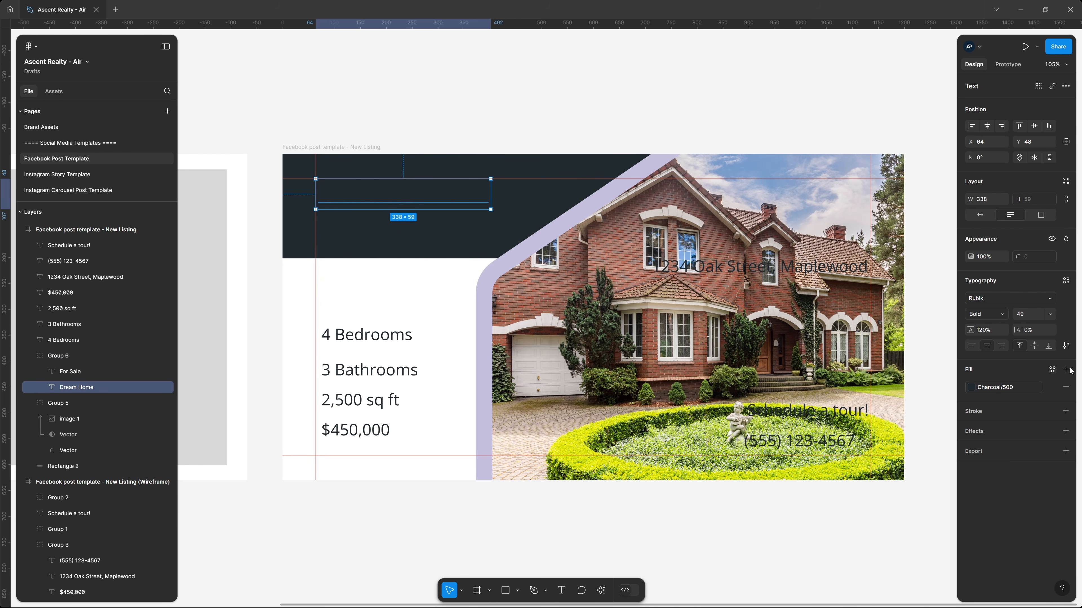
click(1052, 369)
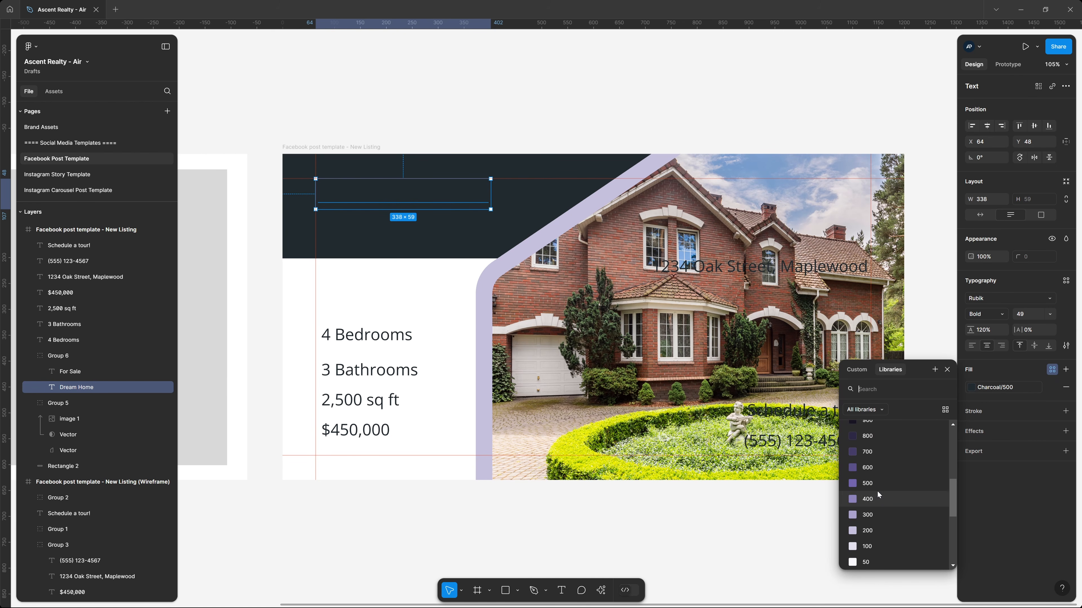
scroll(878, 490, down, 2)
click(880, 486)
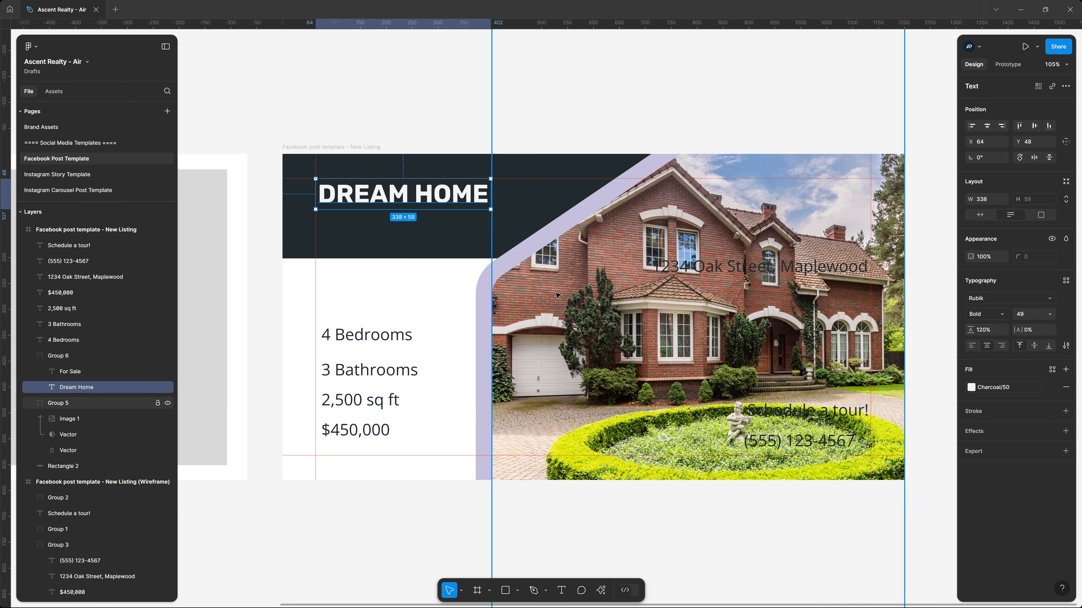
Step: Fill the For Sale text with the yellow-orange 500 colour from the library
click(429, 220)
click(1052, 370)
scroll(899, 481, down, 2)
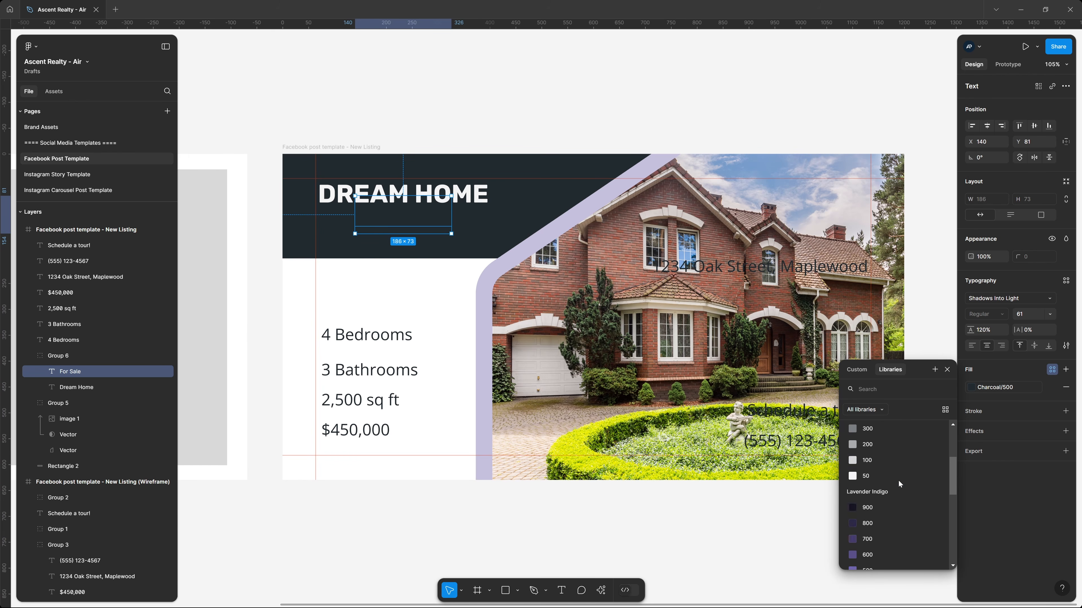
scroll(898, 480, down, 6)
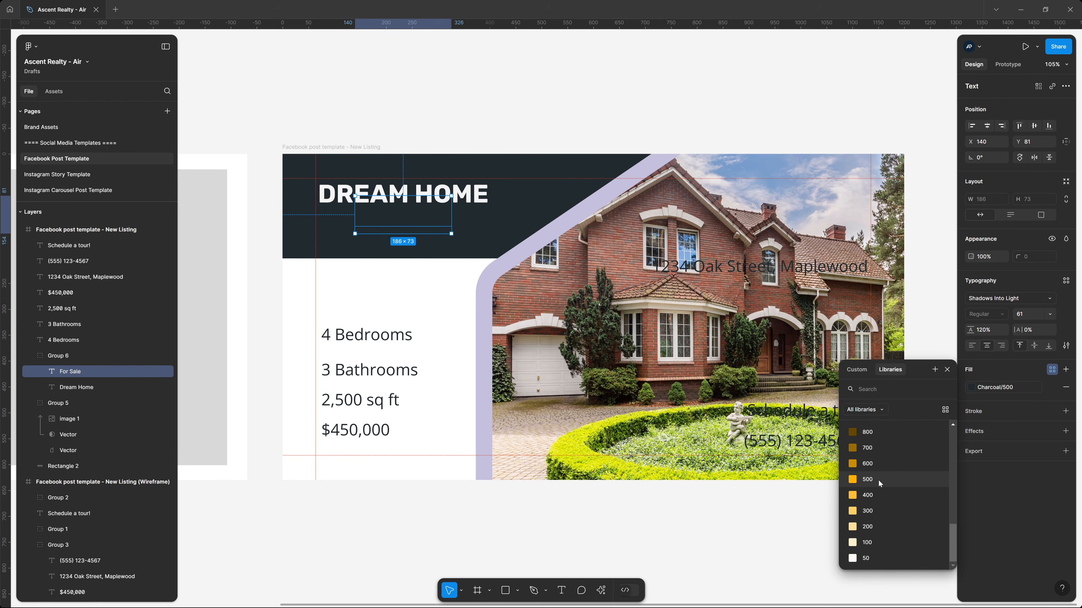
click(867, 479)
click(502, 85)
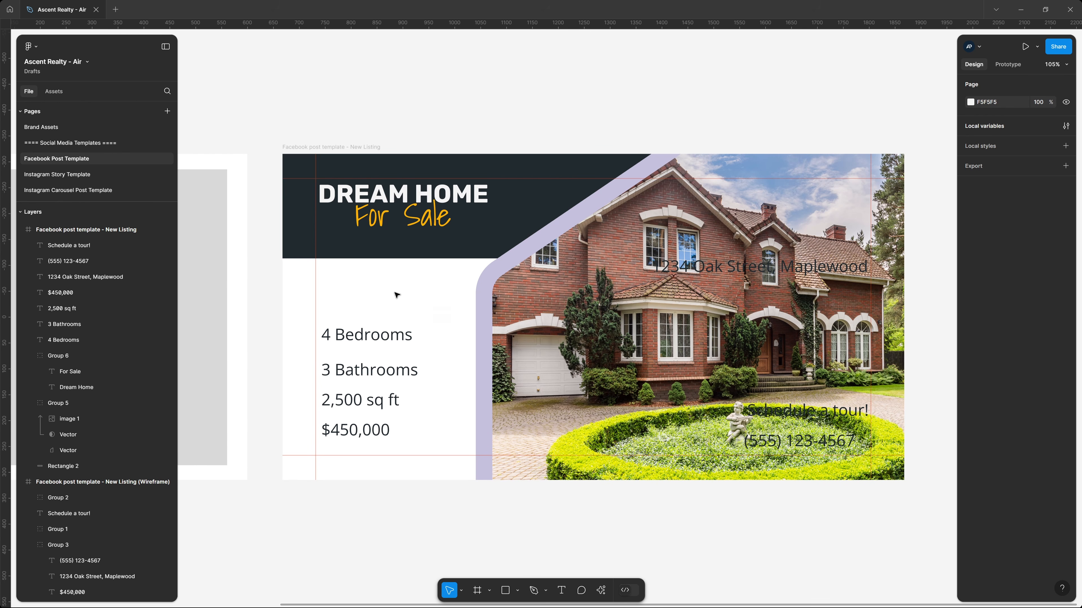
Step: Fill the New Listing post frame's background with Lavender Indigo 50 from the colour library
key(i)
key(Escape)
click(354, 151)
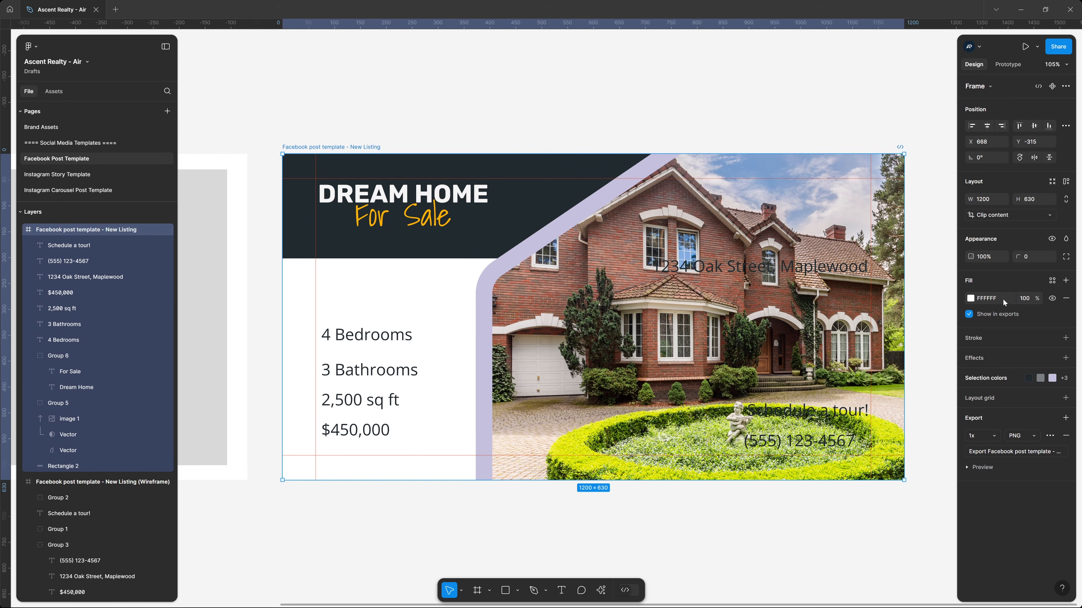
click(1052, 280)
scroll(892, 409, down, 3)
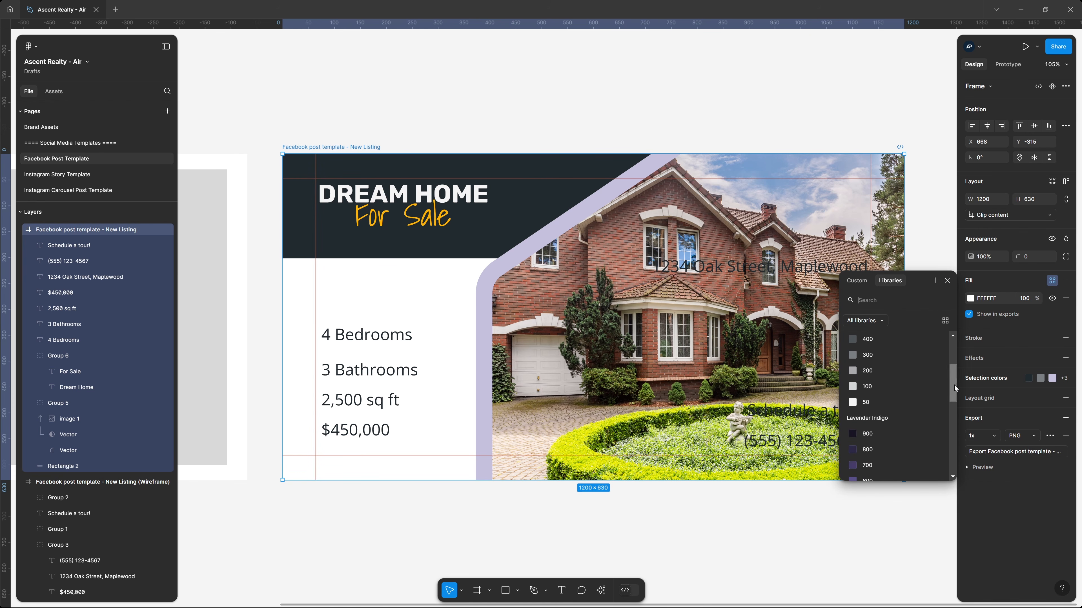
drag(954, 385, 958, 423)
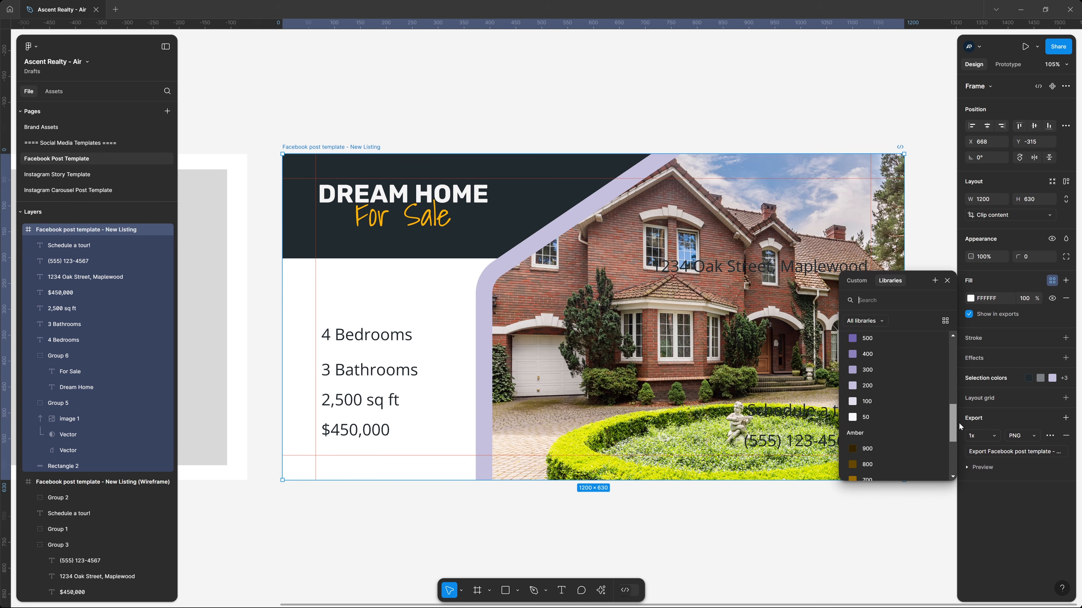
click(889, 422)
click(450, 105)
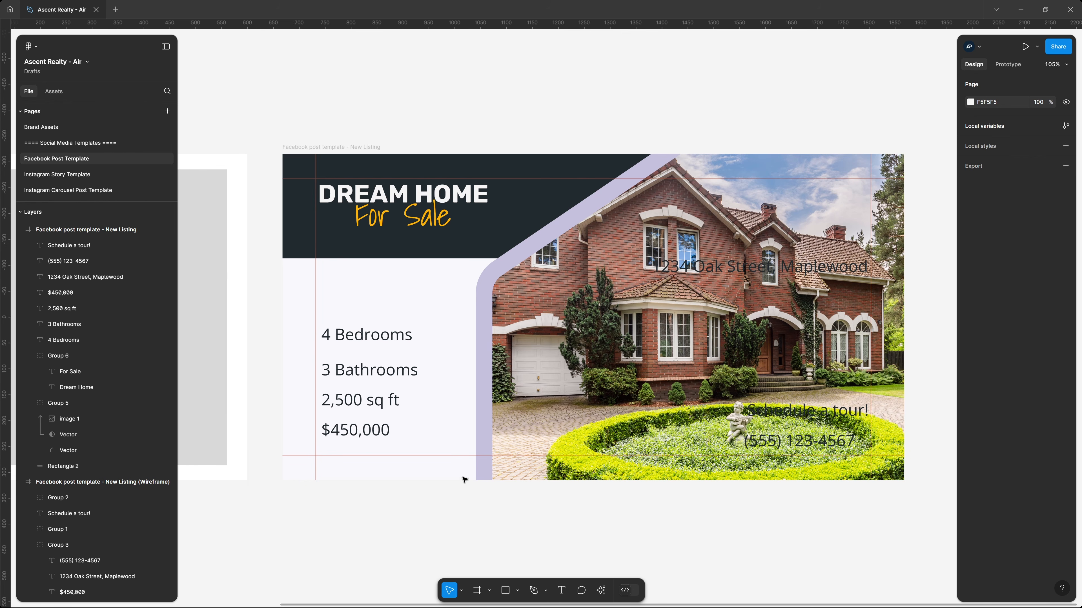
Step: Move the house image group with its lavender border up to X 405, Y -314
drag(455, 515, 612, 358)
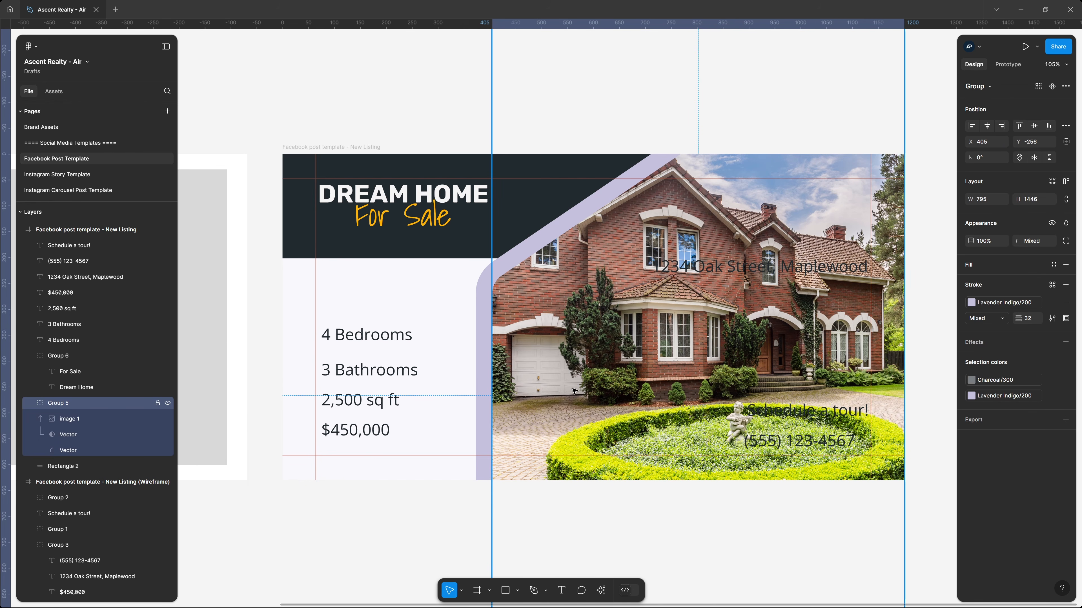
drag(571, 412, 579, 393)
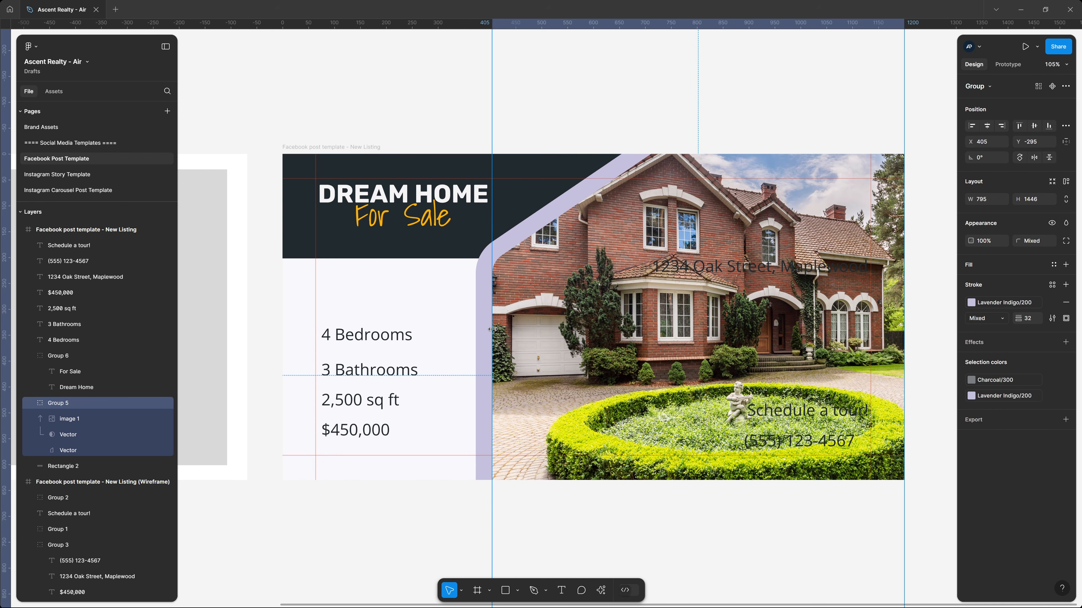
click(405, 289)
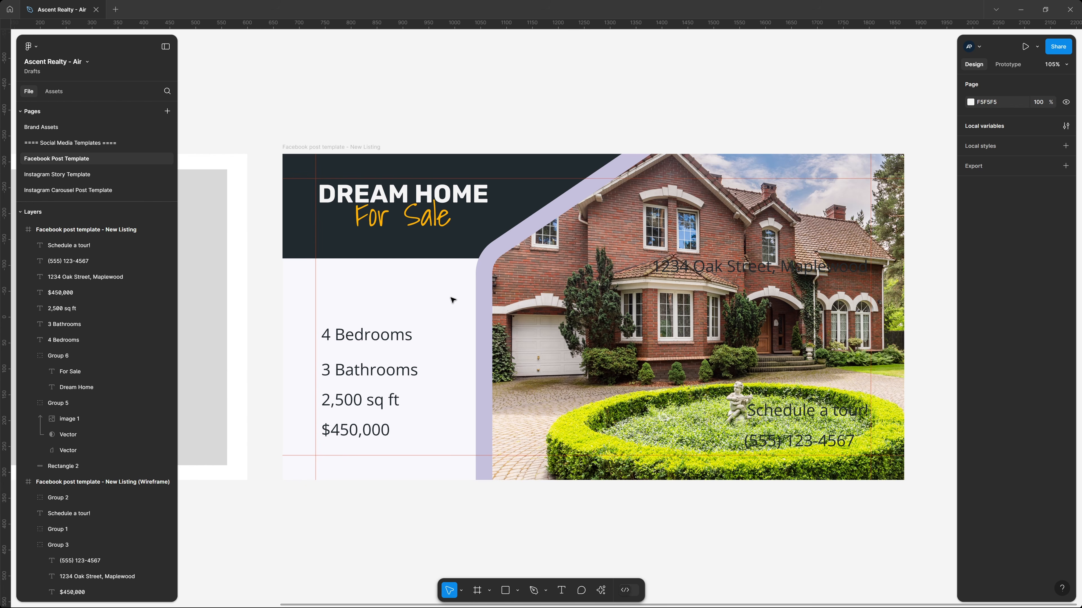
drag(458, 283, 498, 325)
drag(535, 398, 535, 391)
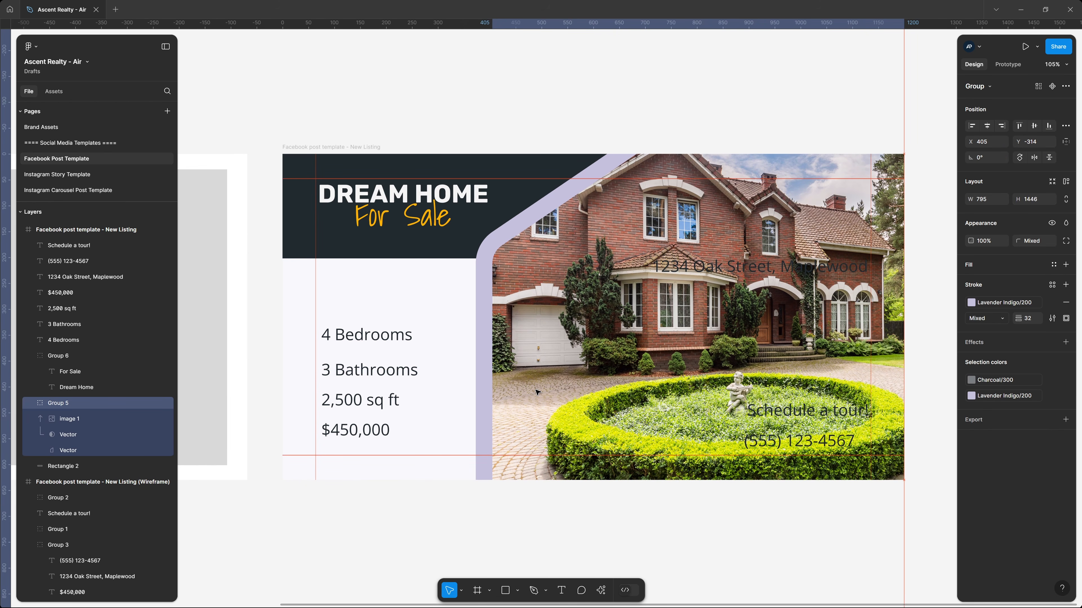
click(429, 107)
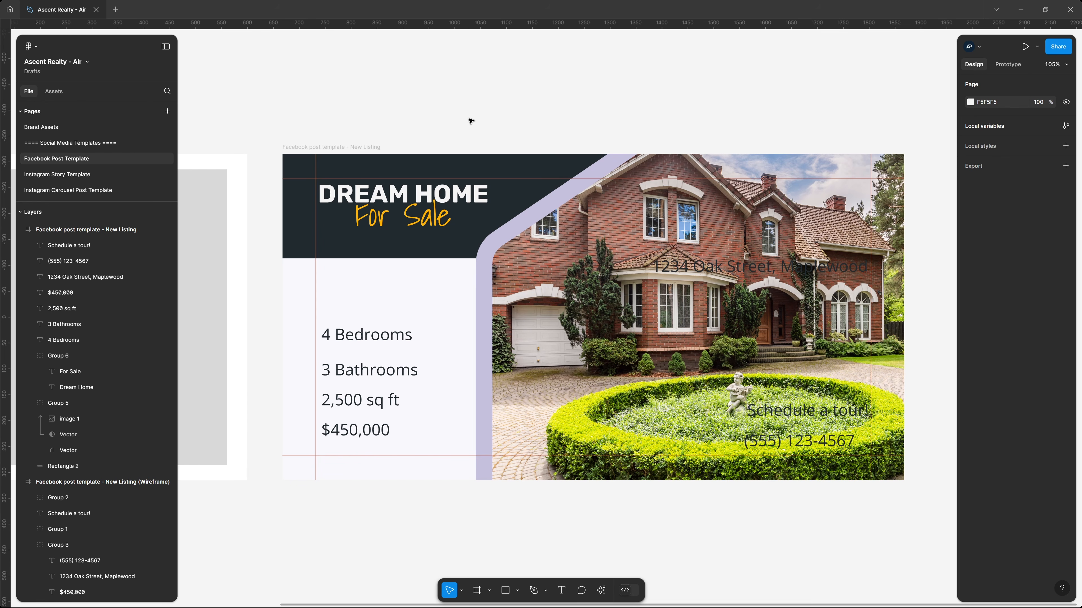
Step: Move the 4 Bedrooms, 3 Bathrooms and 2,500 sq ft texts together up and inward to X 107
click(368, 337)
shift+click(367, 374)
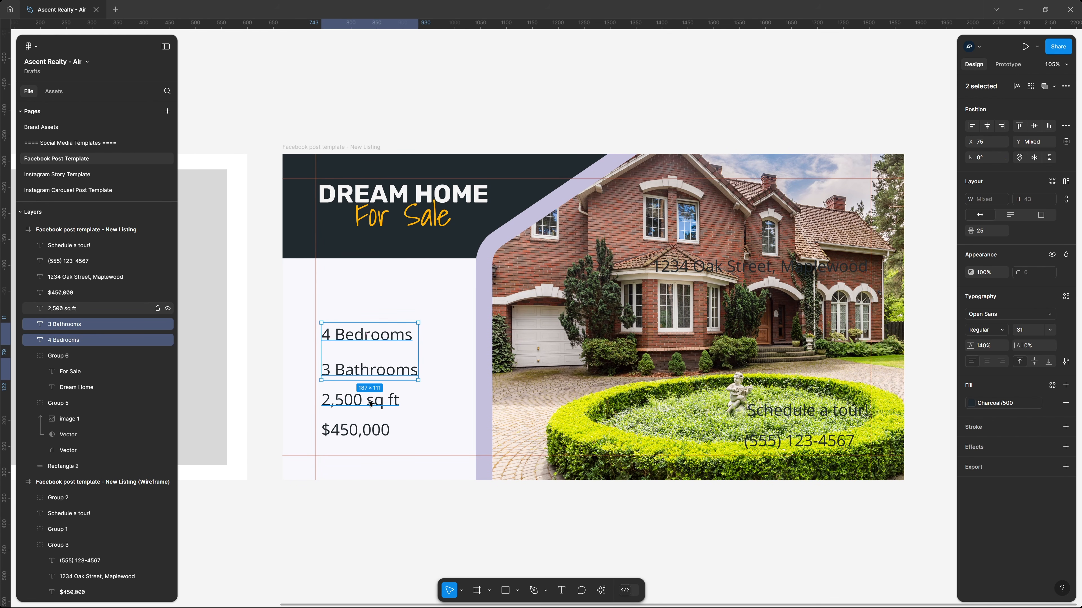
shift+click(383, 392)
drag(387, 371, 404, 340)
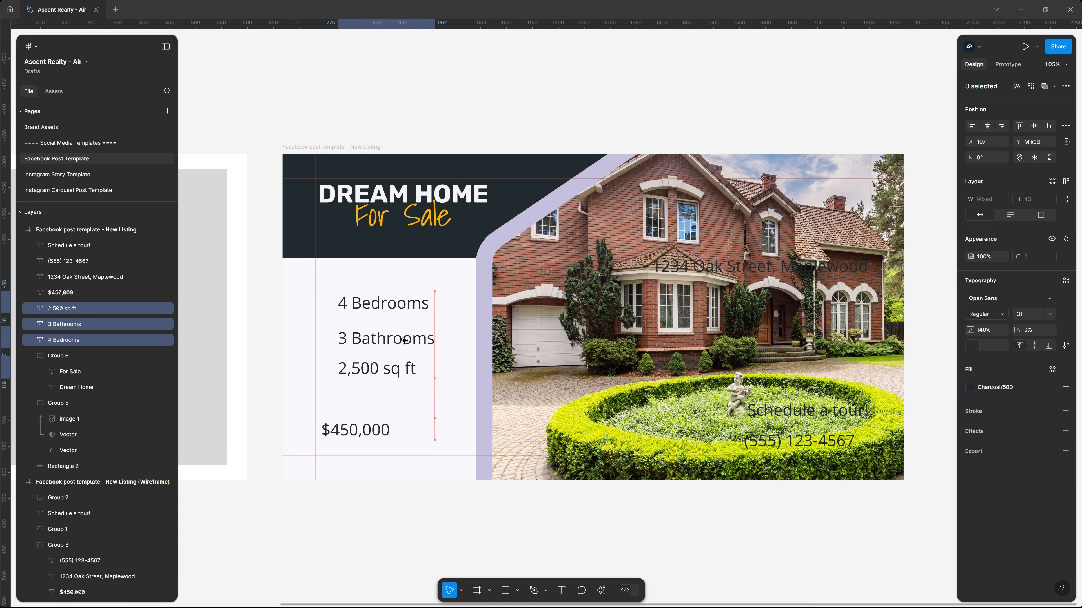
click(427, 92)
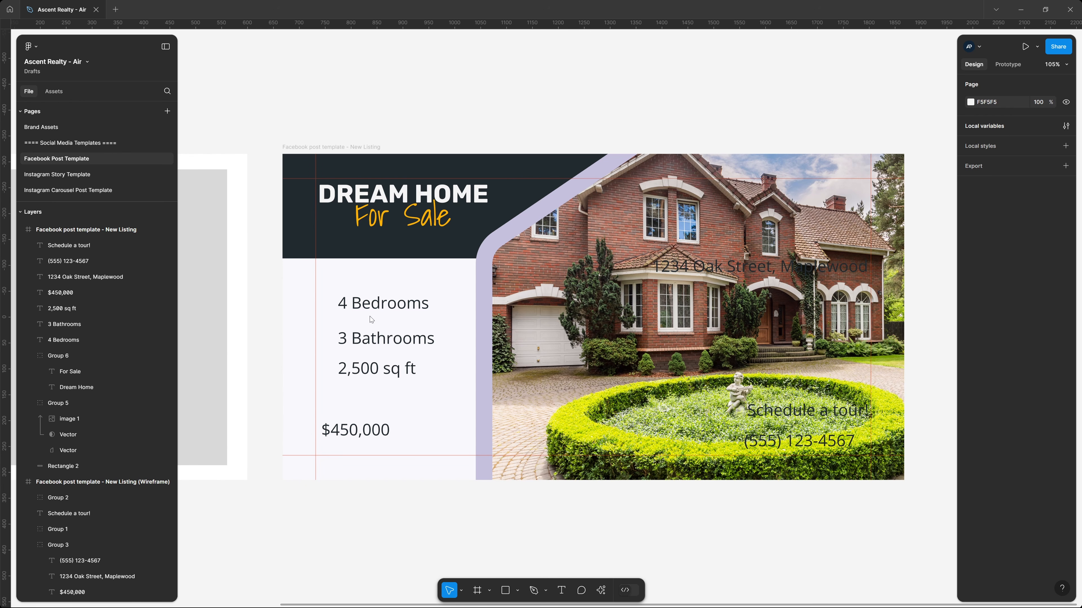
Step: Import bathroom.svg, bedroom.svg and plan.svg from the Facebook Post folder and place them on the empty canvas beside the New Listing frame
key(alt+Tab)
click(313, 188)
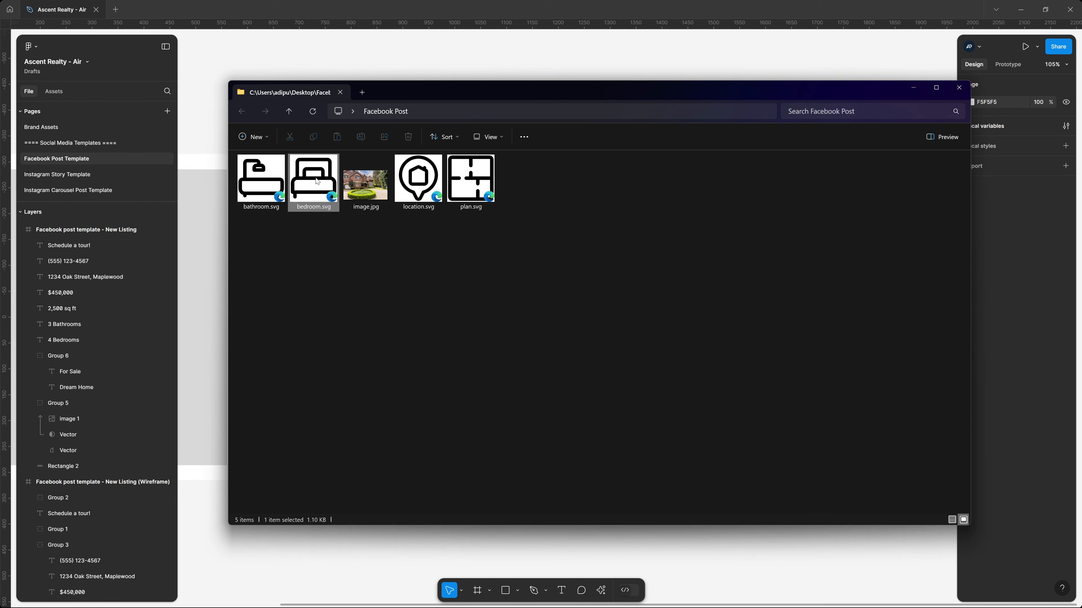
click(264, 176)
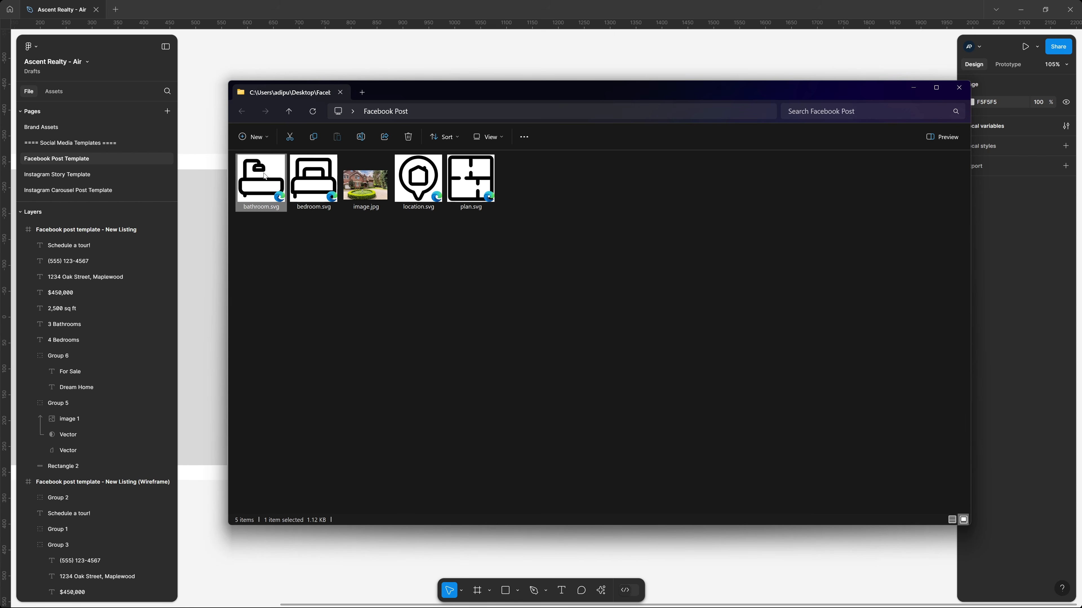
click(462, 192)
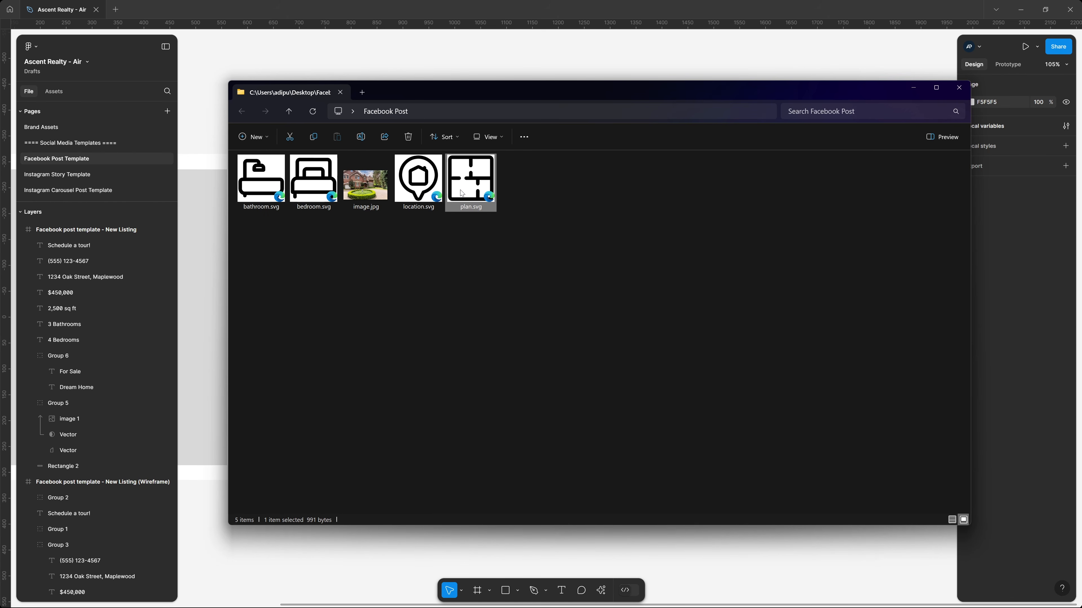
ctrl+click(313, 196)
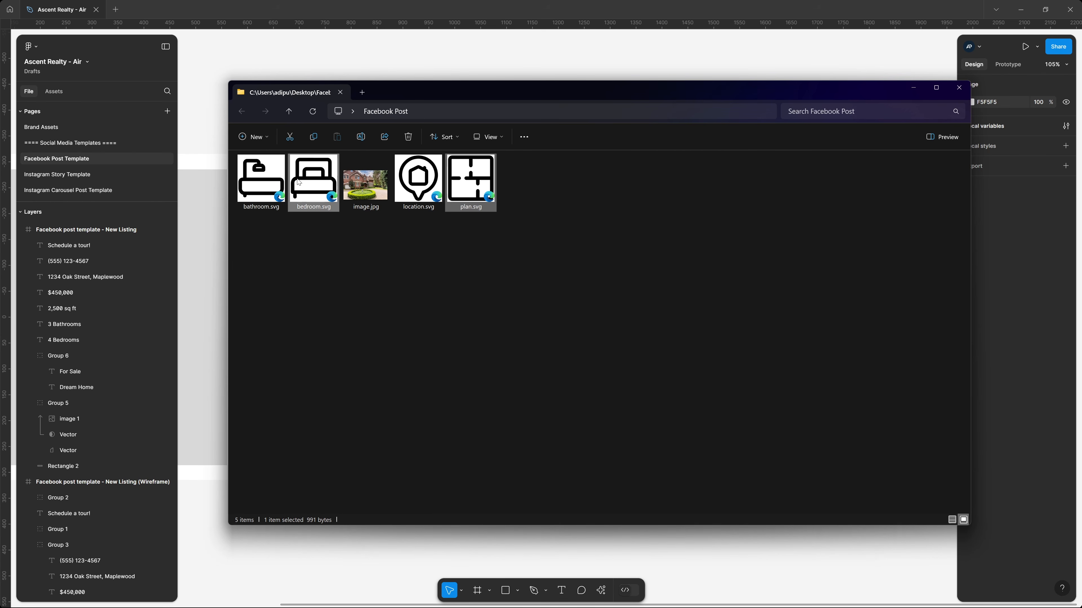
ctrl+click(274, 205)
drag(262, 184, 211, 132)
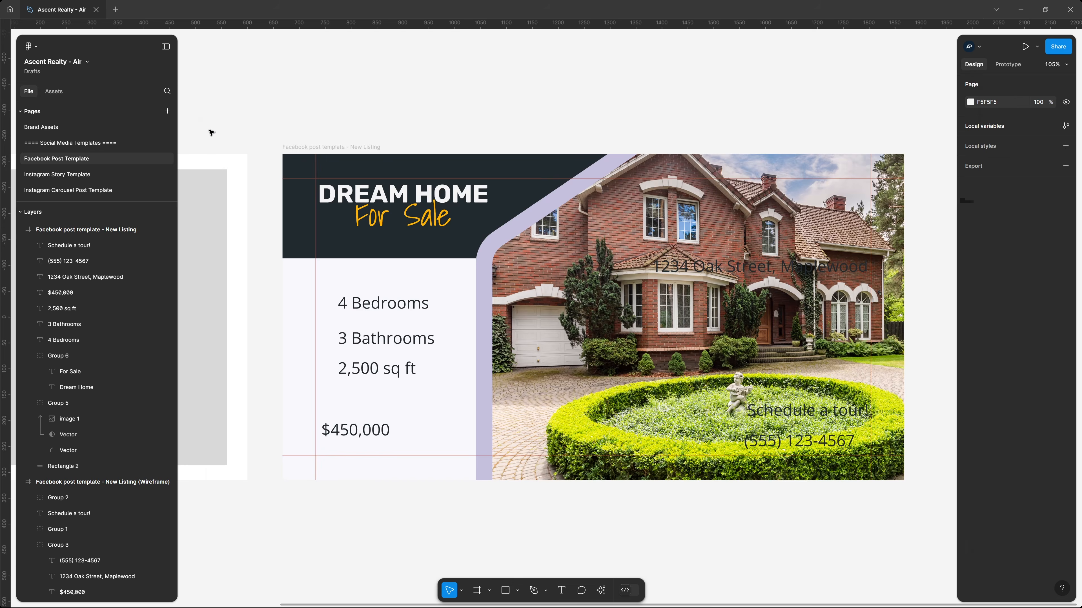
scroll(409, 258, down, 5)
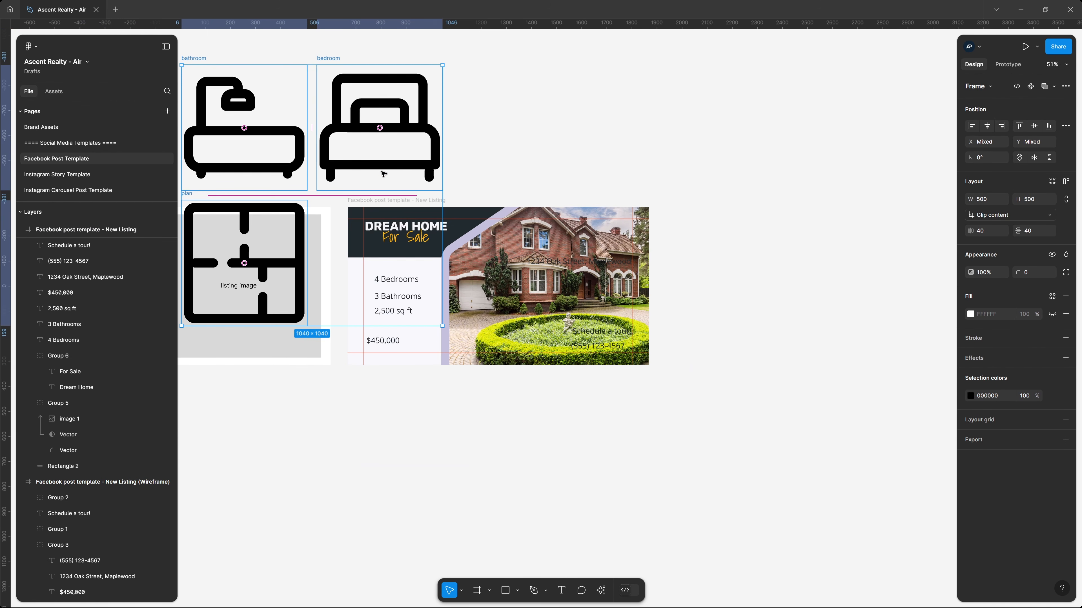
drag(330, 63, 837, 220)
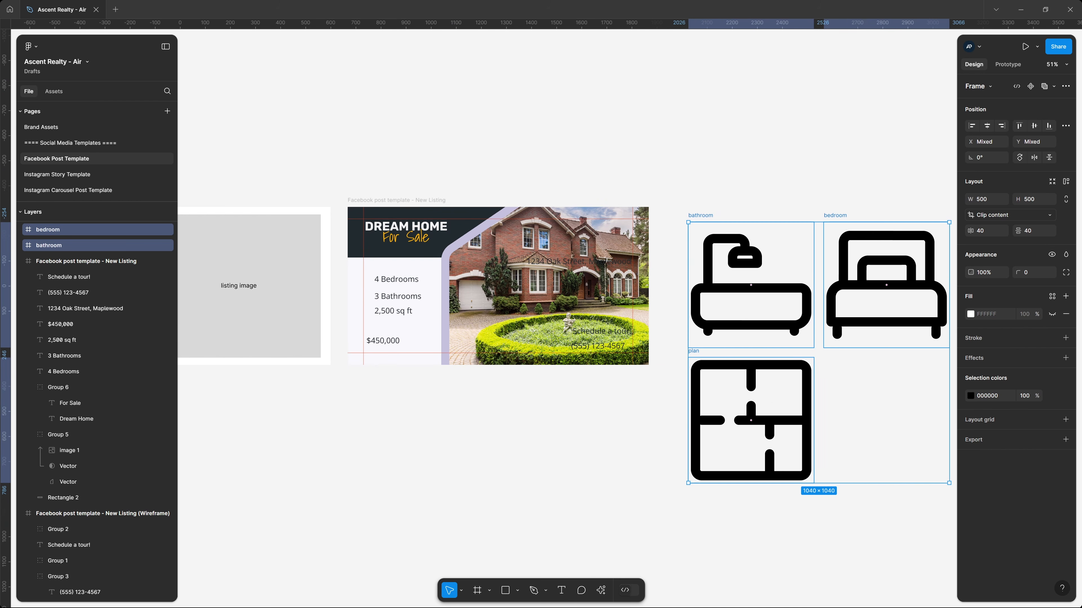
Step: Resize the three imported icons to 40 × 40 with locked proportions and colour them Charcoal 500
click(1067, 200)
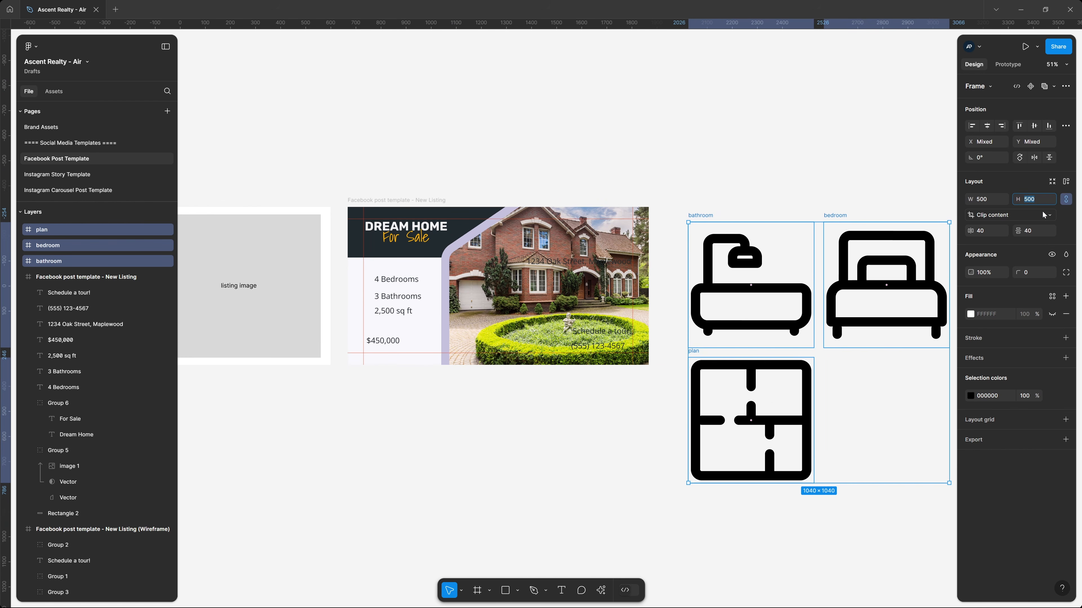
text(40)
key(Return)
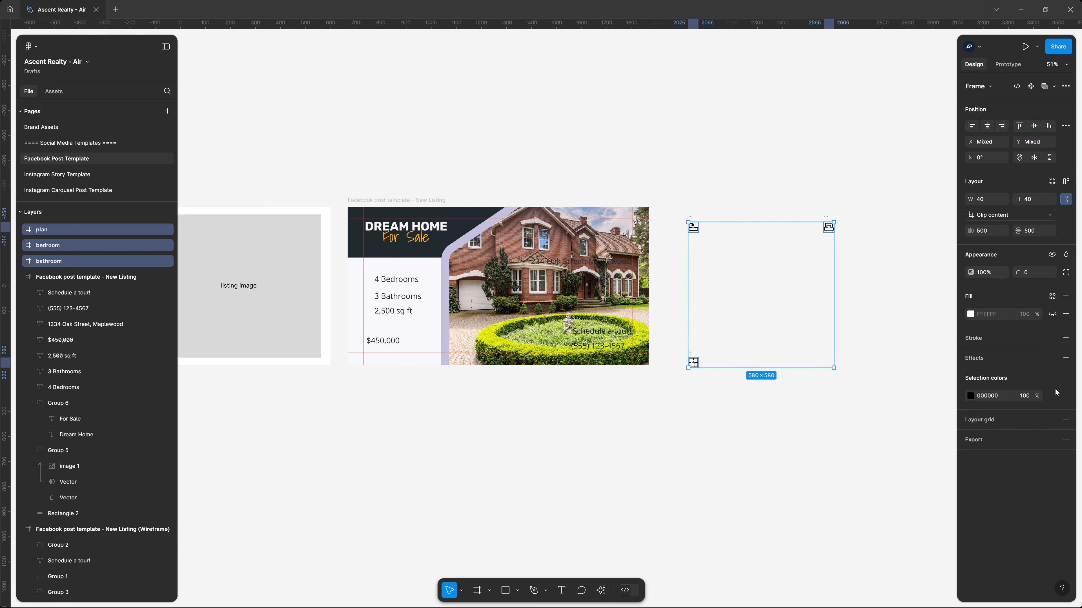
click(1054, 396)
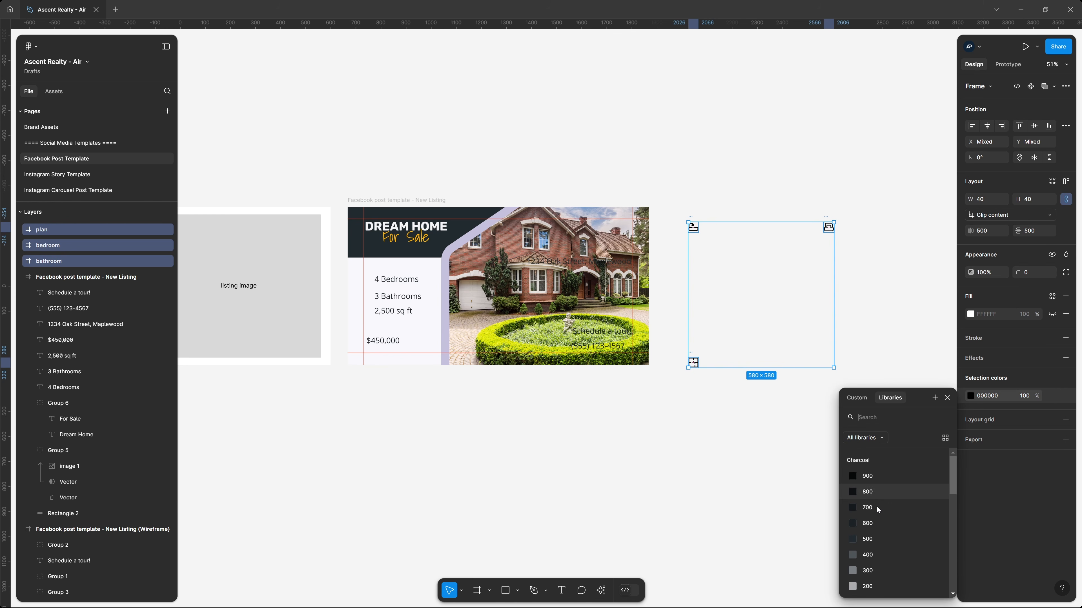
click(873, 538)
click(872, 220)
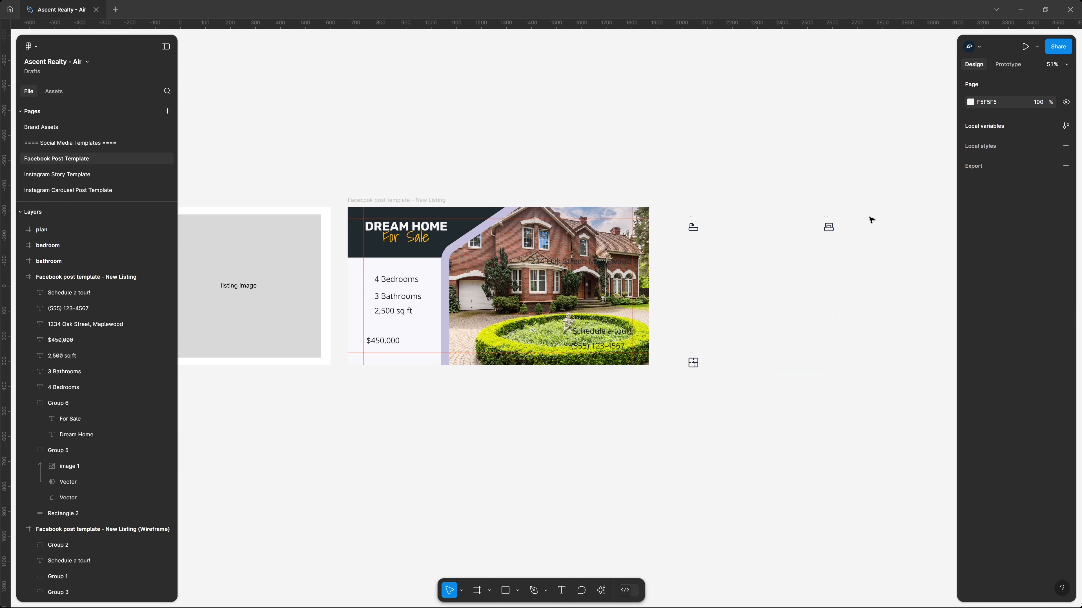
Step: Wrap the 4 Bedrooms, 3 Bathrooms and 2,500 sq ft texts in a vertical auto layout
scroll(471, 321, up, 3)
mouse_move(607, 250)
mouse_down()
mouse_move(540, 239)
mouse_move(601, 242)
mouse_up()
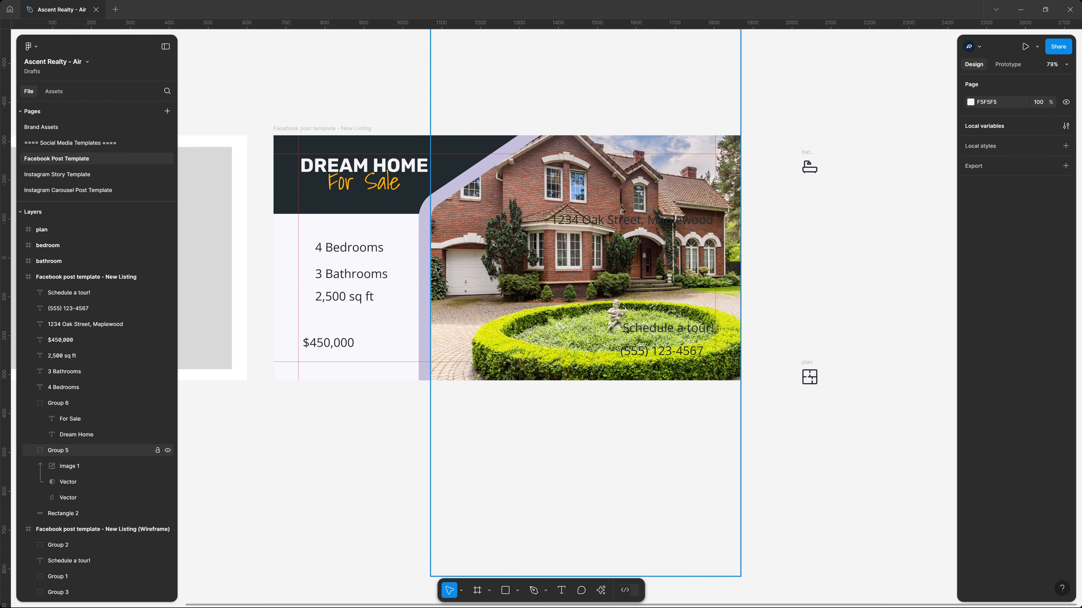
drag(322, 226, 371, 315)
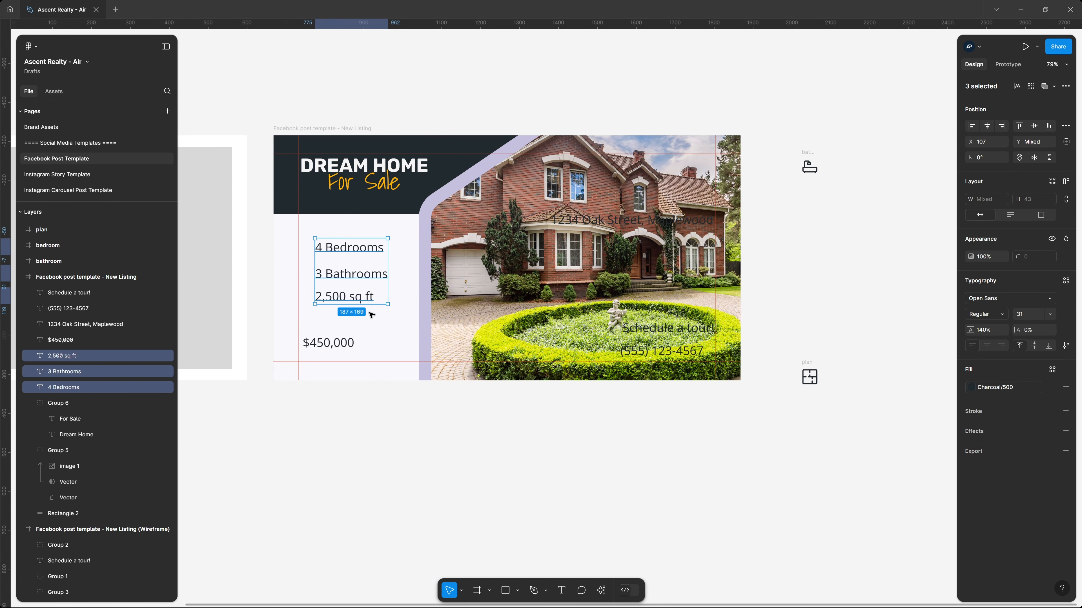
key(shift+a)
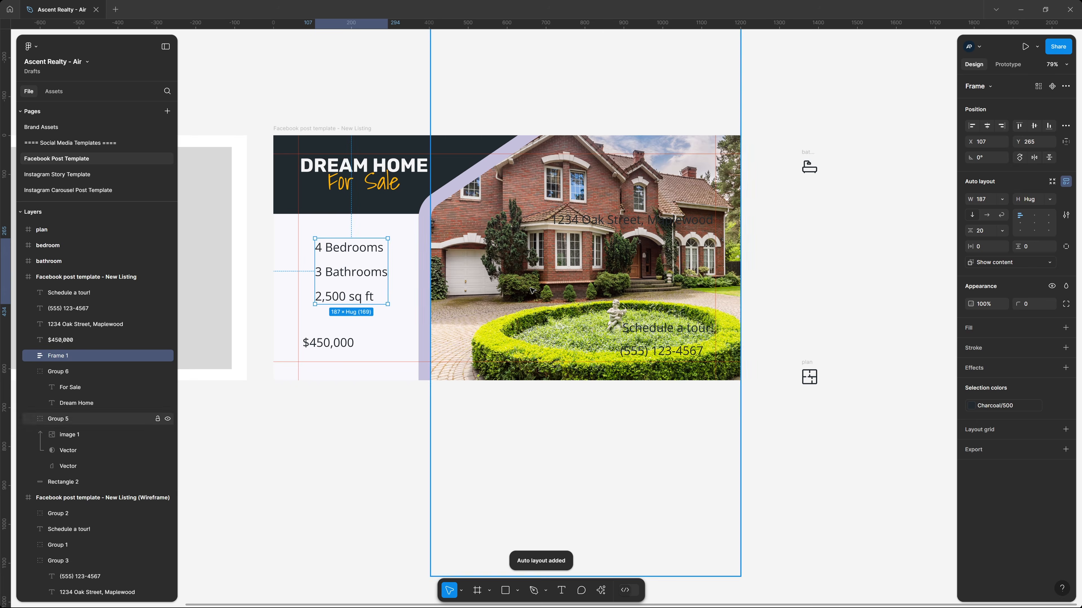
Step: Move the bathroom, bedroom and plan icons from the canvas into the feature texts' auto layout frame, below 2,500 sq ft
scroll(657, 102, right, 3)
drag(657, 101, 930, 502)
key(Delete)
scroll(585, 404, left, 5)
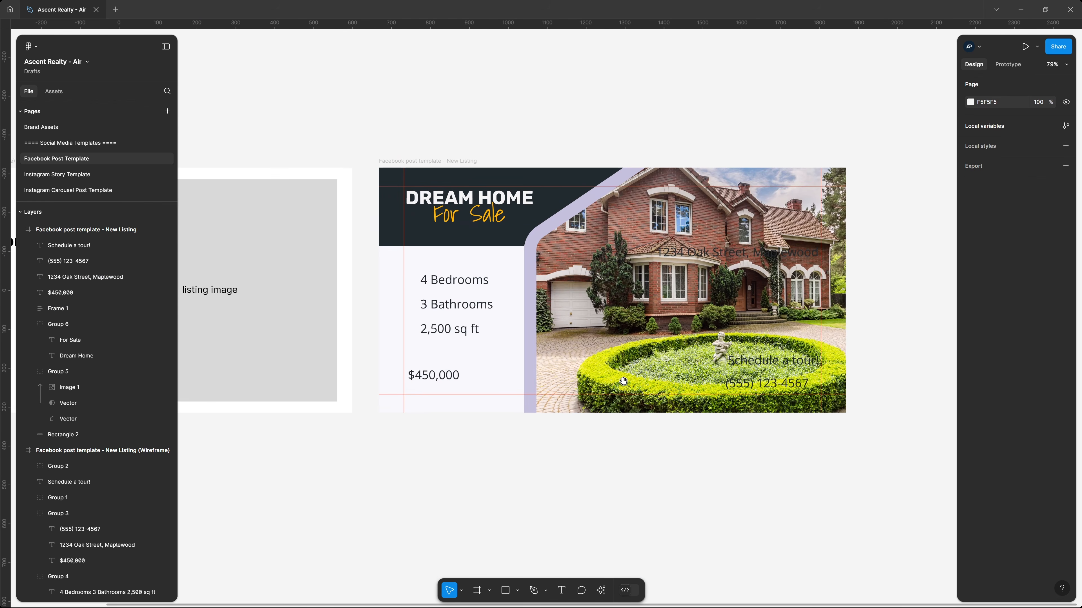
key(ctrl+z)
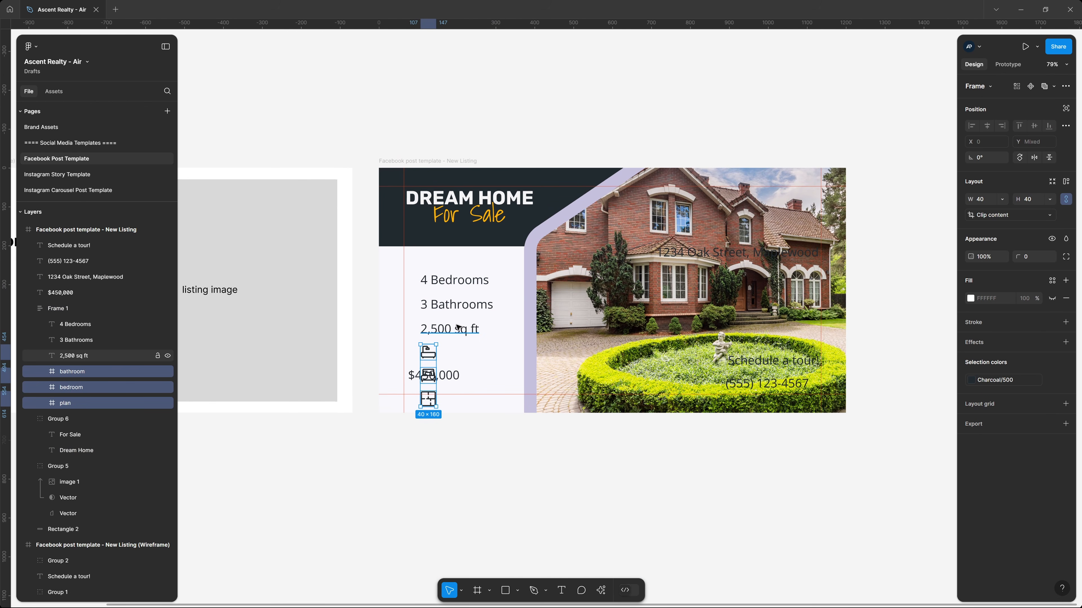
ctrl+scroll(454, 289, up, 5)
drag(540, 302, 493, 317)
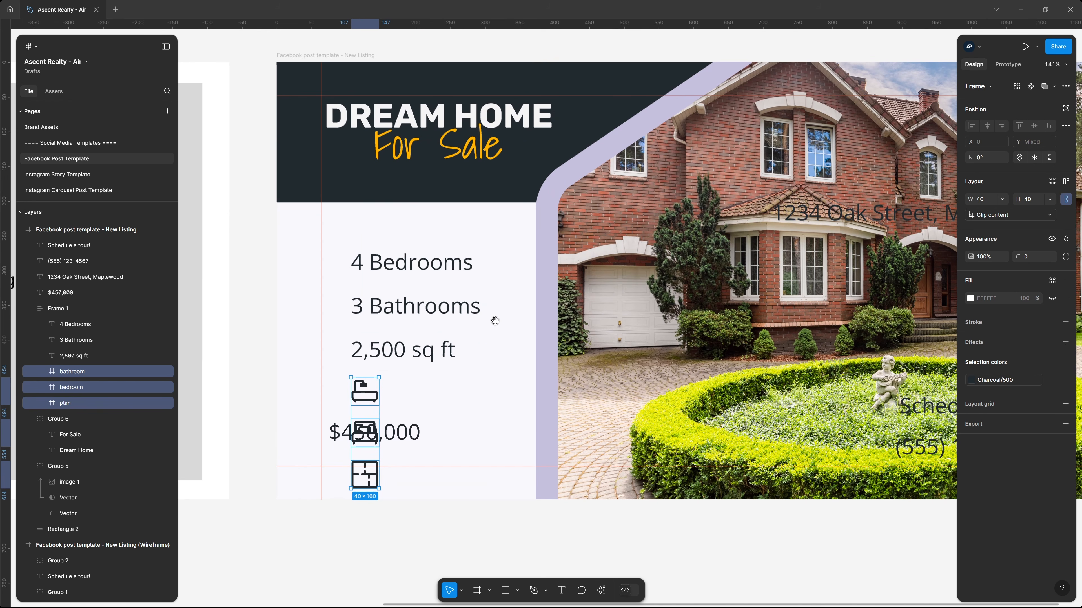
click(411, 540)
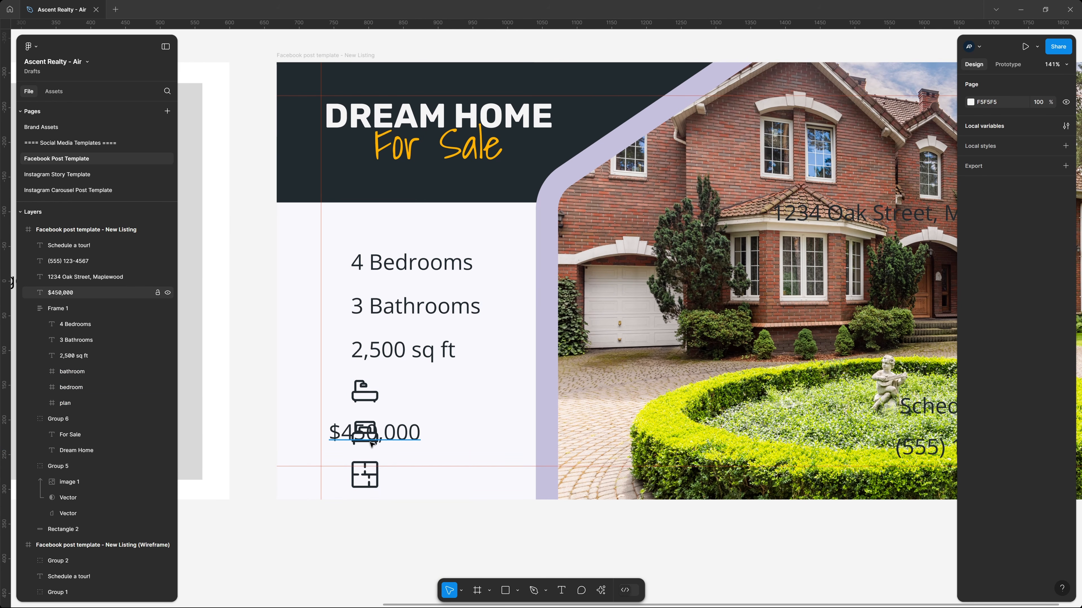
Step: Move the $450,000 text aside to X 233, Y 539 and reorder the bedroom icon directly below 4 Bedrooms
drag(372, 441, 481, 461)
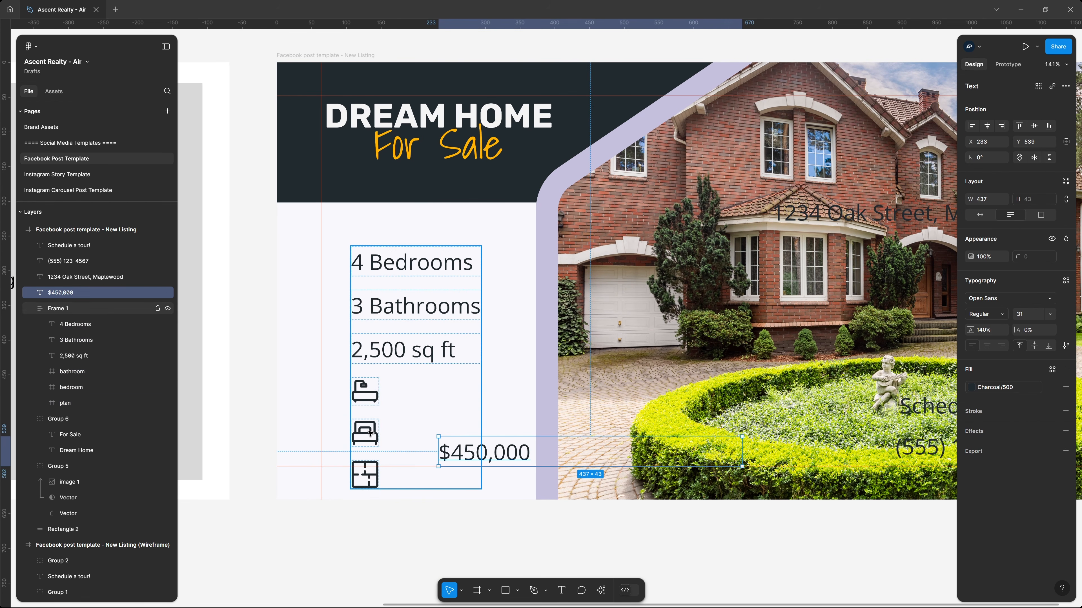
click(369, 433)
drag(369, 433, 369, 301)
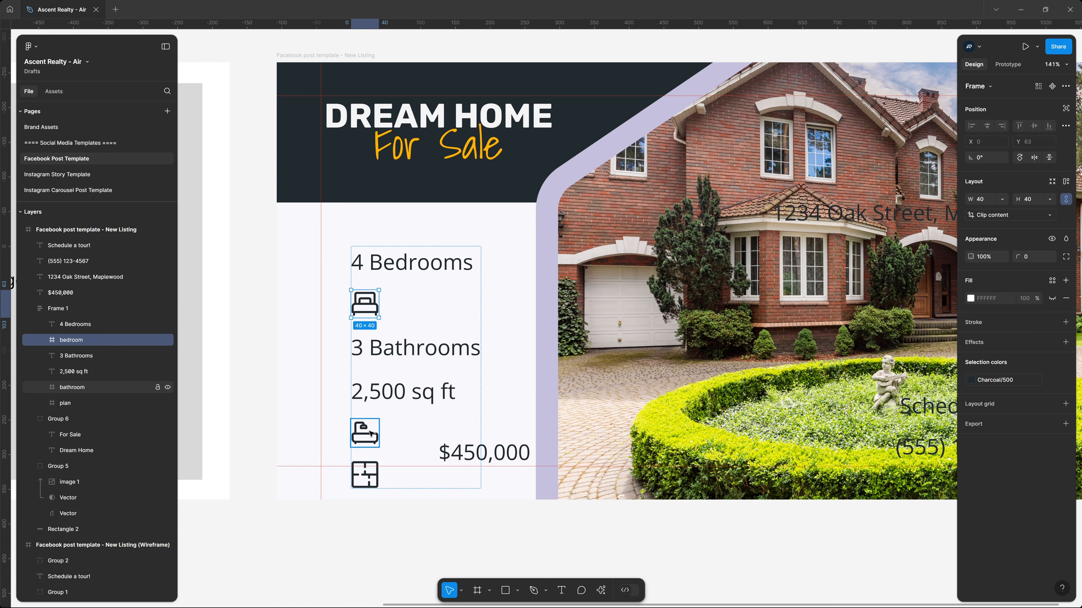
Step: Wrap the bedroom icon and 4 Bedrooms in a horizontal auto layout, vertically centred with a 24 gap, with the icon before the text
shift+click(393, 256)
key(shift+a)
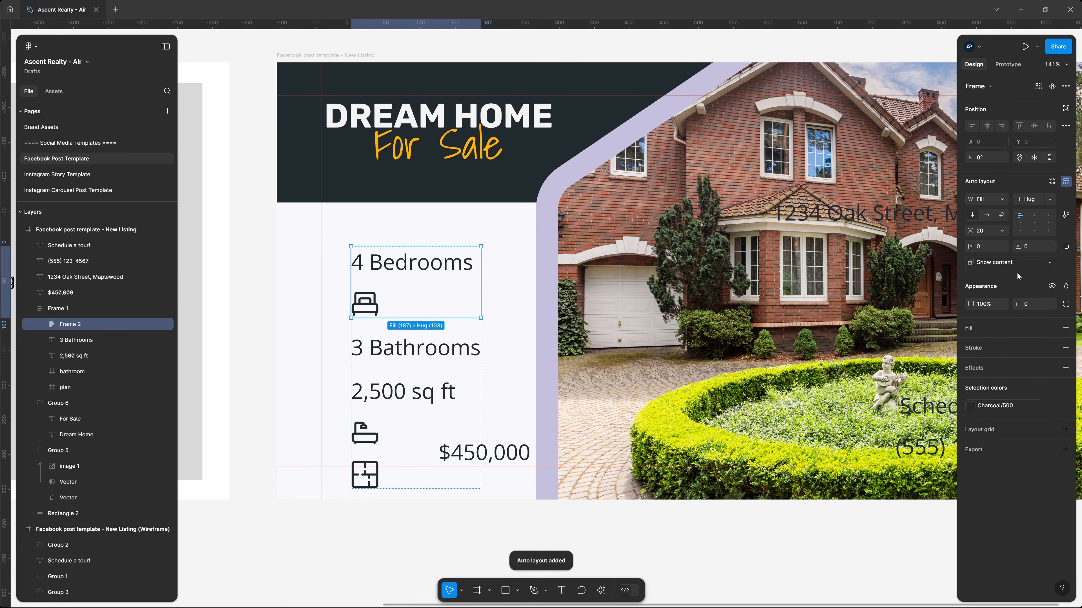
click(988, 216)
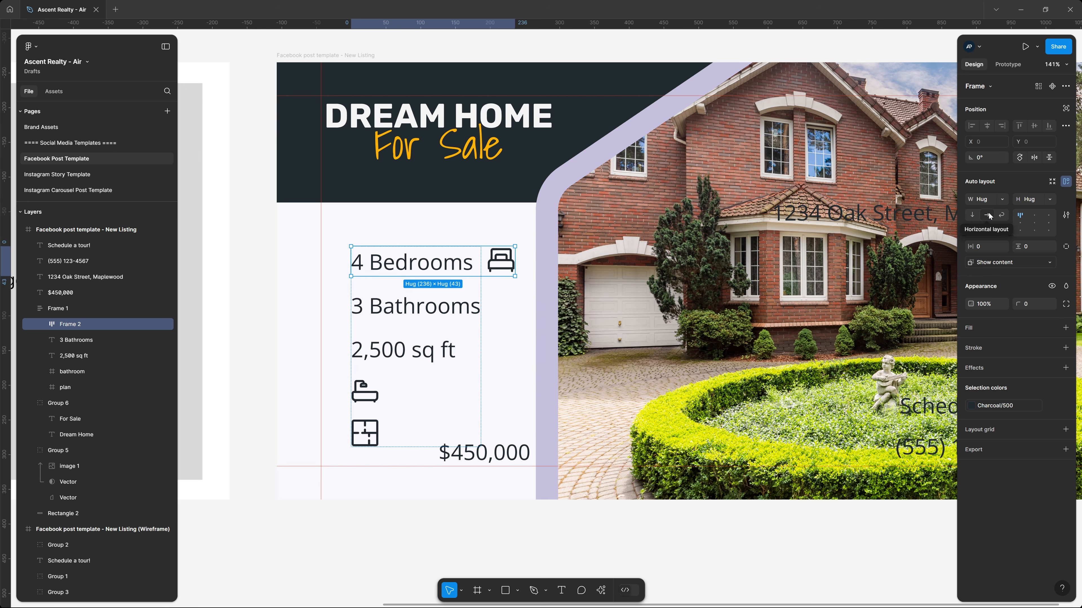
click(1022, 224)
click(984, 232)
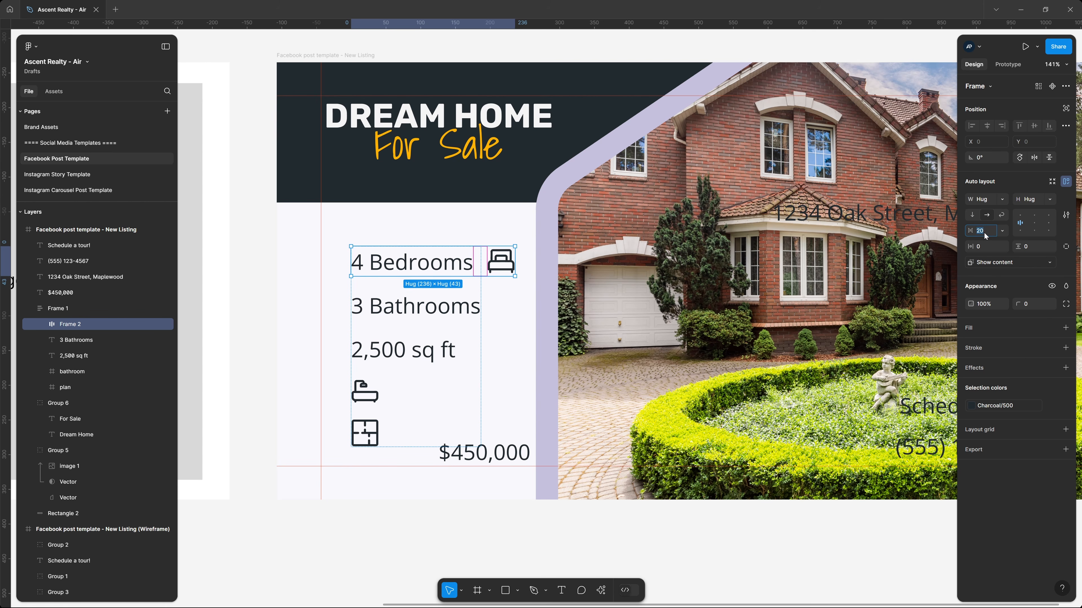
text(24)
key(Tab)
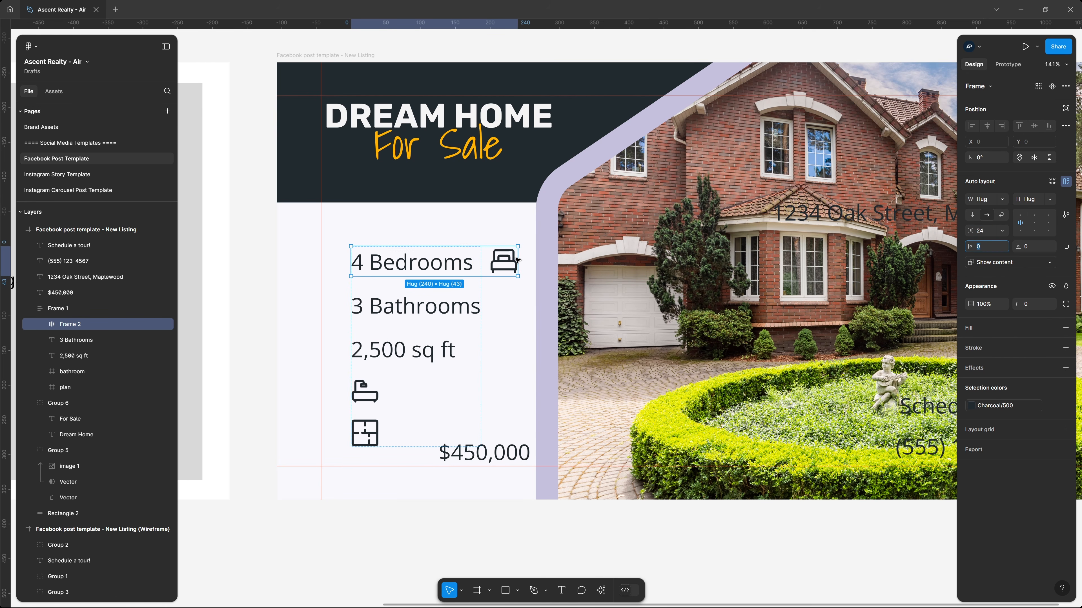
click(432, 262)
key(Right)
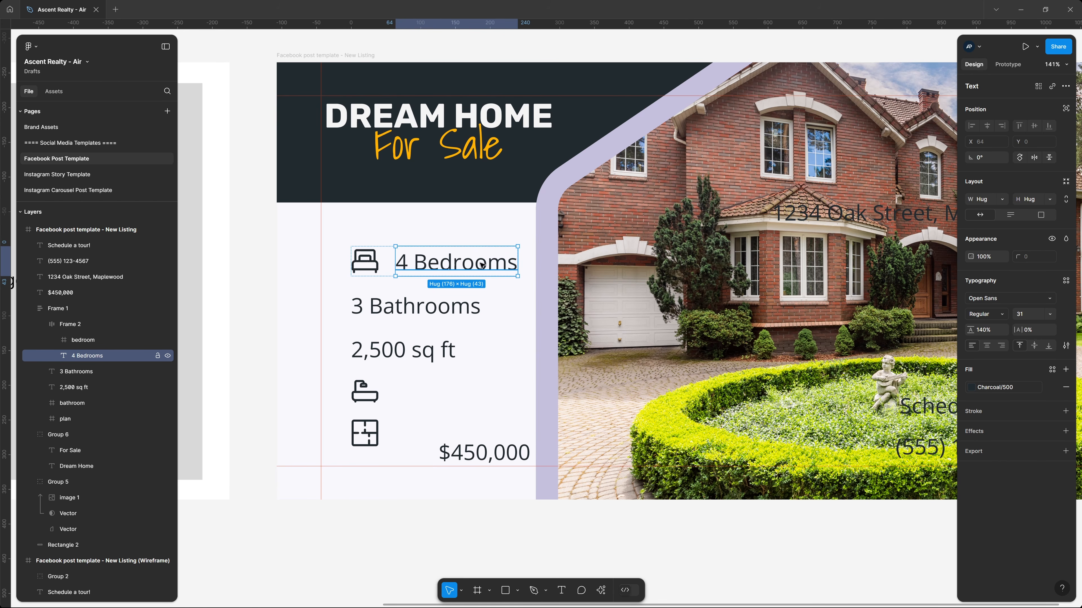
Step: Pair the bathroom icon with 3 Bathrooms and the plan icon with 2,500 sq ft in horizontal auto layouts, each icon before its text
click(364, 391)
key(Up)
shift+click(396, 306)
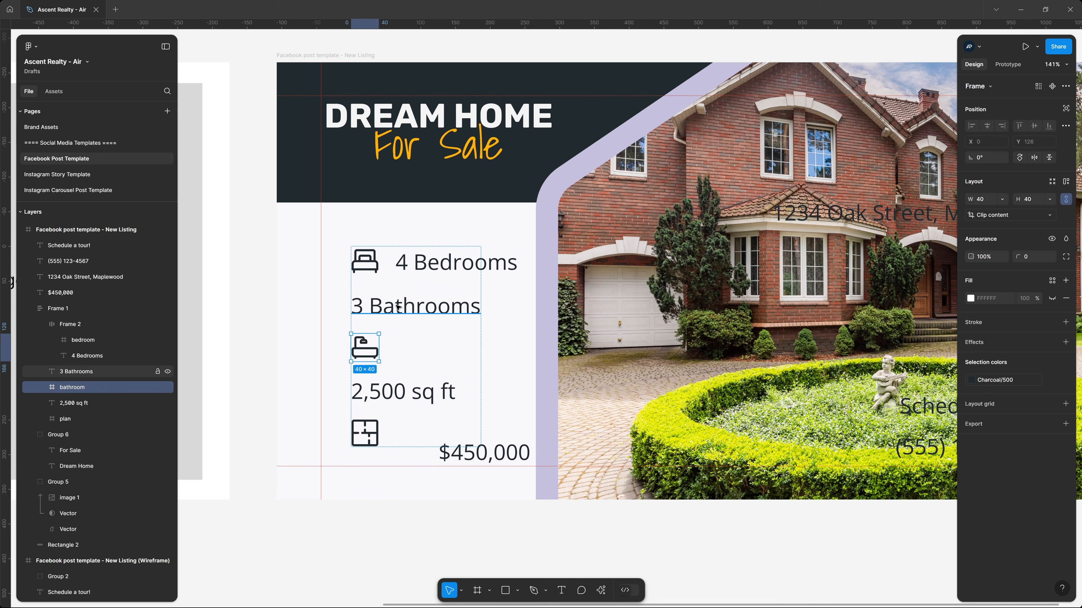
key(shift+a)
click(986, 215)
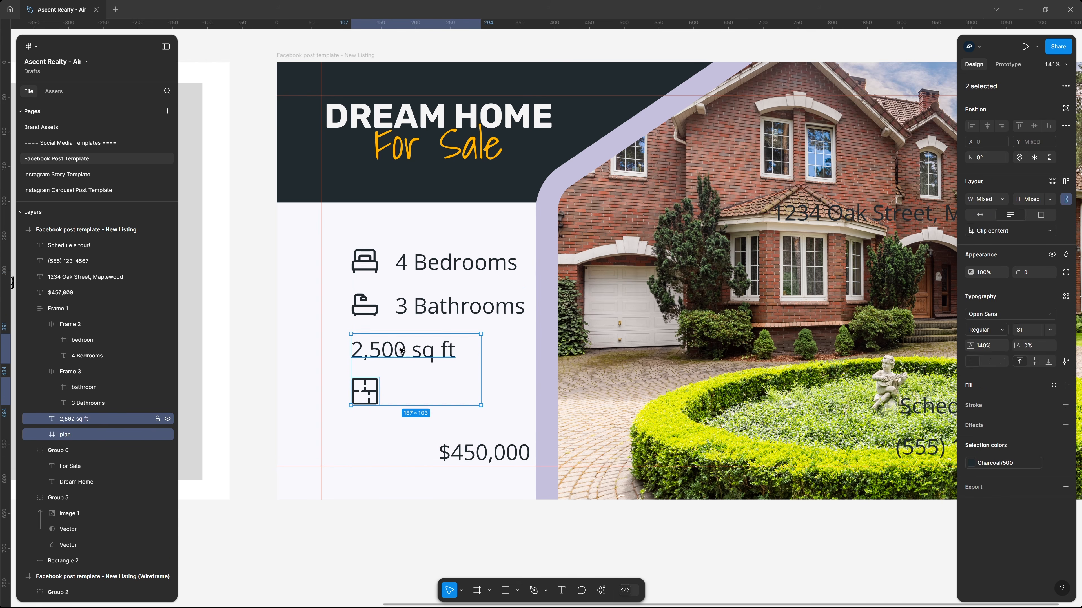
key(shift+a)
click(987, 215)
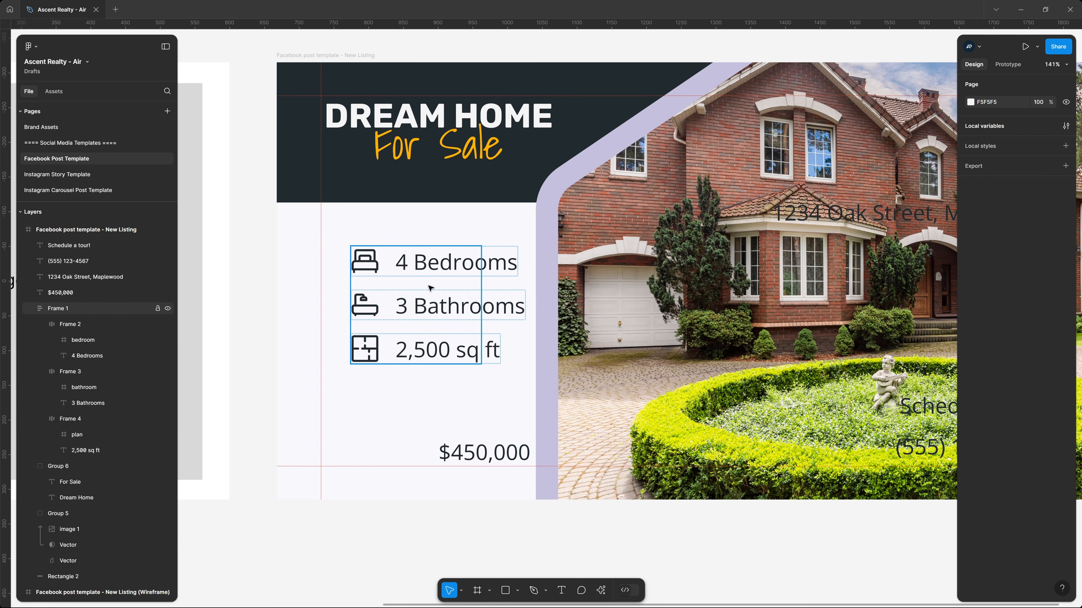
Step: Make the feature list's width hug its contents and move the list to X 64, Y 250, 48 below the dark header
click(480, 315)
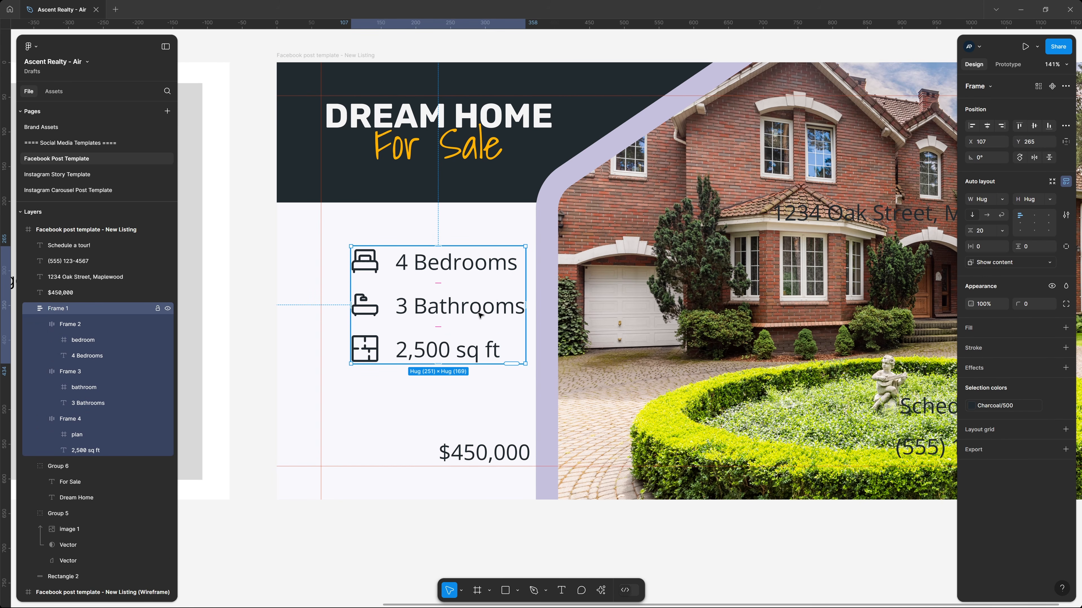
click(459, 264)
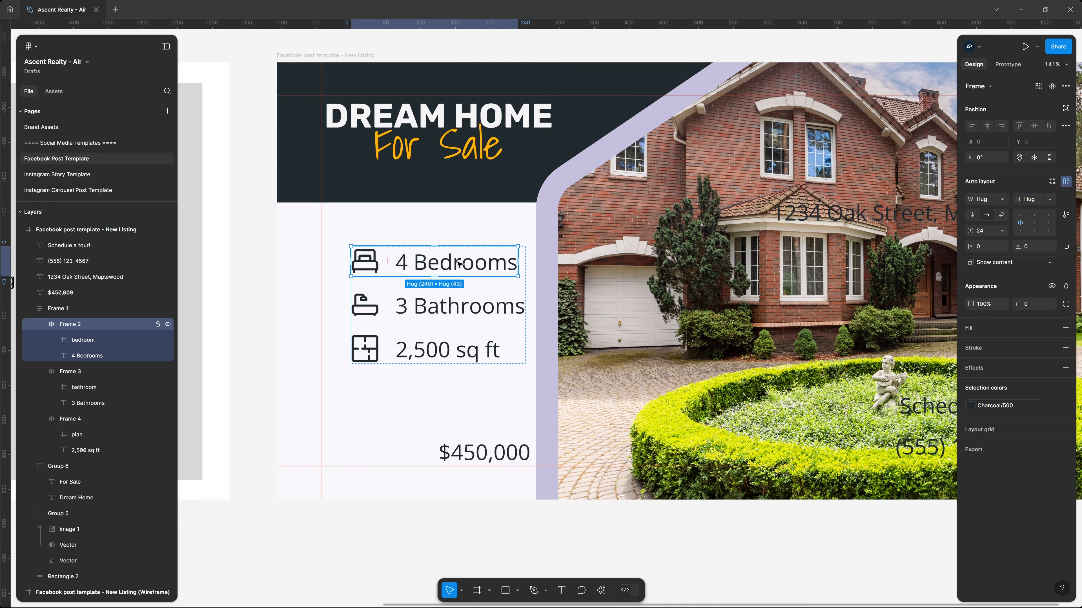
click(465, 307)
click(454, 351)
drag(455, 312, 427, 320)
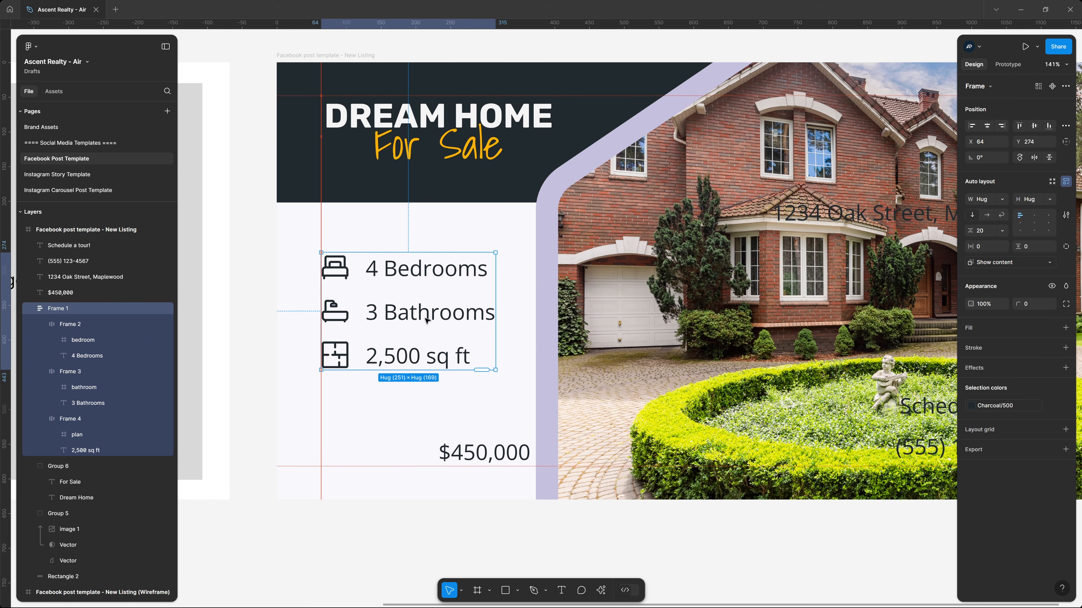
mouse_move(458, 277)
mouse_down()
mouse_move(465, 254)
mouse_move(461, 263)
mouse_up()
key(alt)
key(Up)
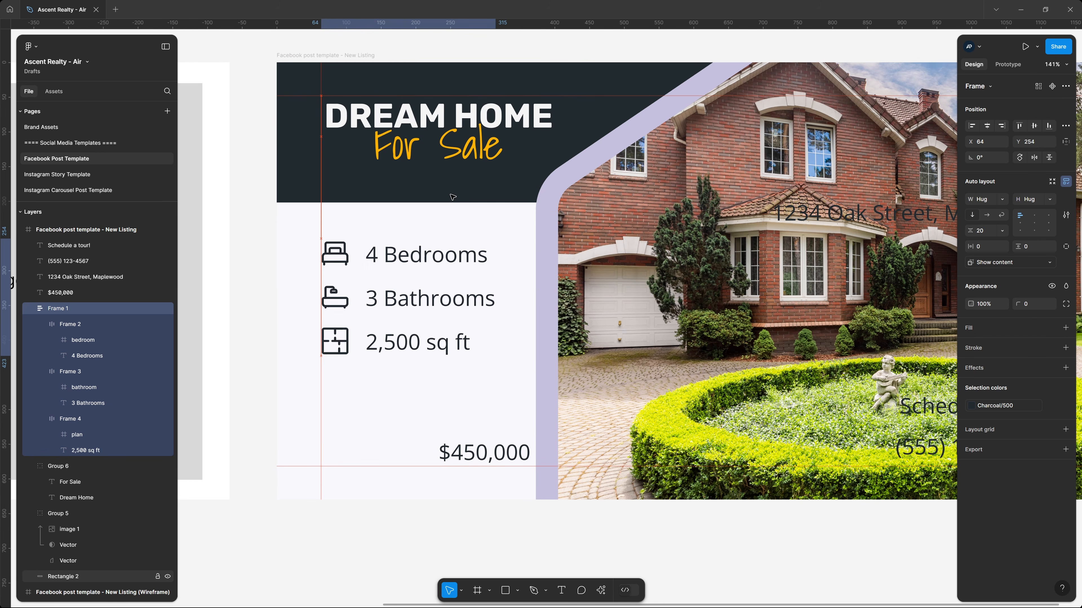
key(Up)
key(Up)
key(Up)
key(Up)
key(alt)
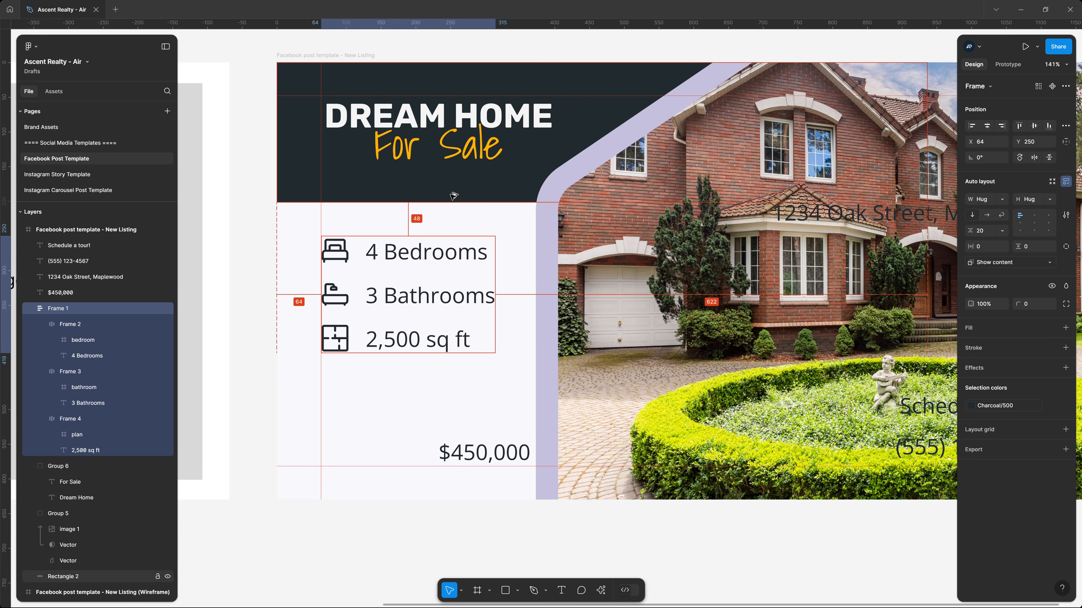
Step: Move the $450,000 text below the feature list to X 137, Y 484 and shrink its text box to fit the content
drag(476, 457, 411, 425)
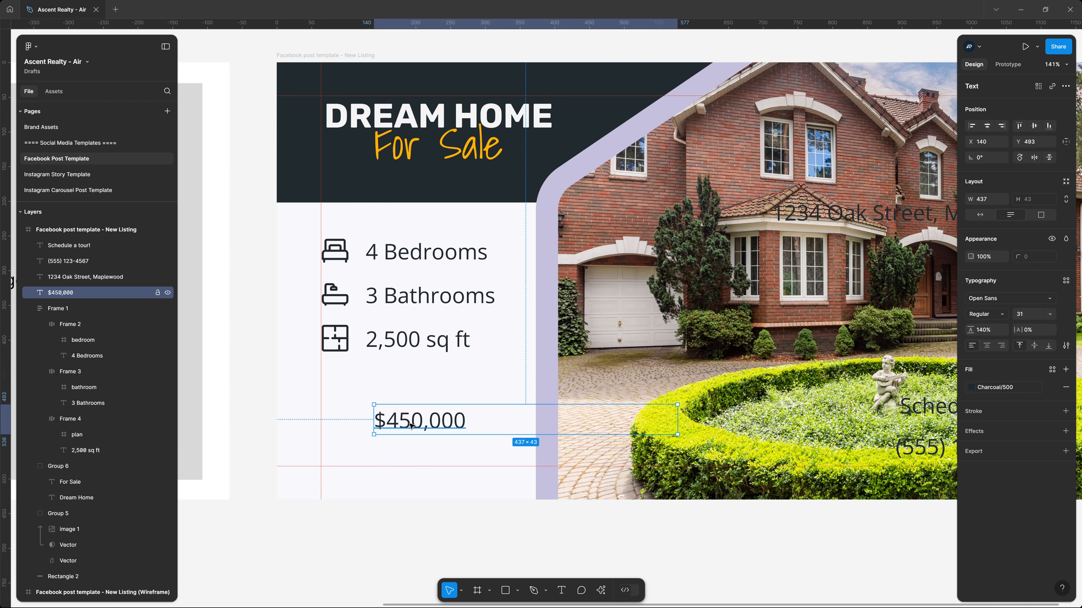
double_click(678, 422)
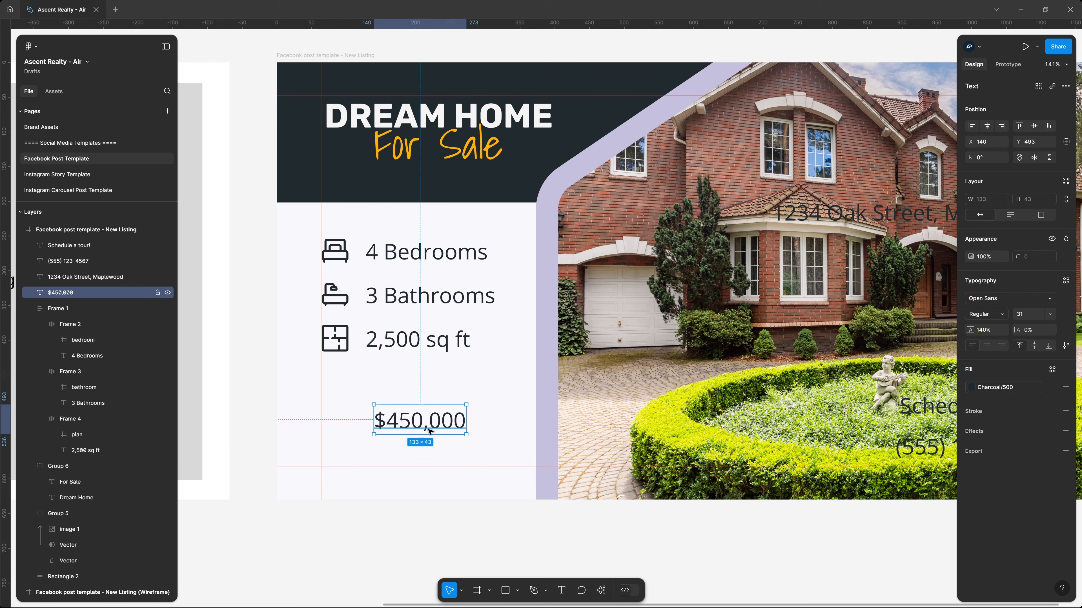
drag(429, 431, 428, 425)
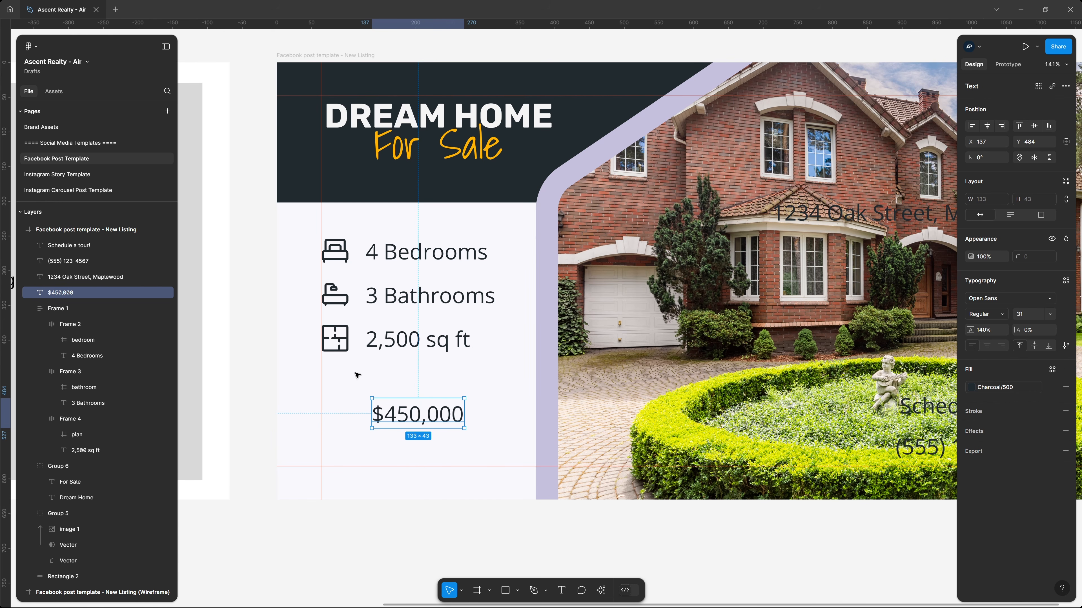
Step: Wrap the $450,000 text in an auto layout with 40 horizontal and 24 vertical padding
key(shift+a)
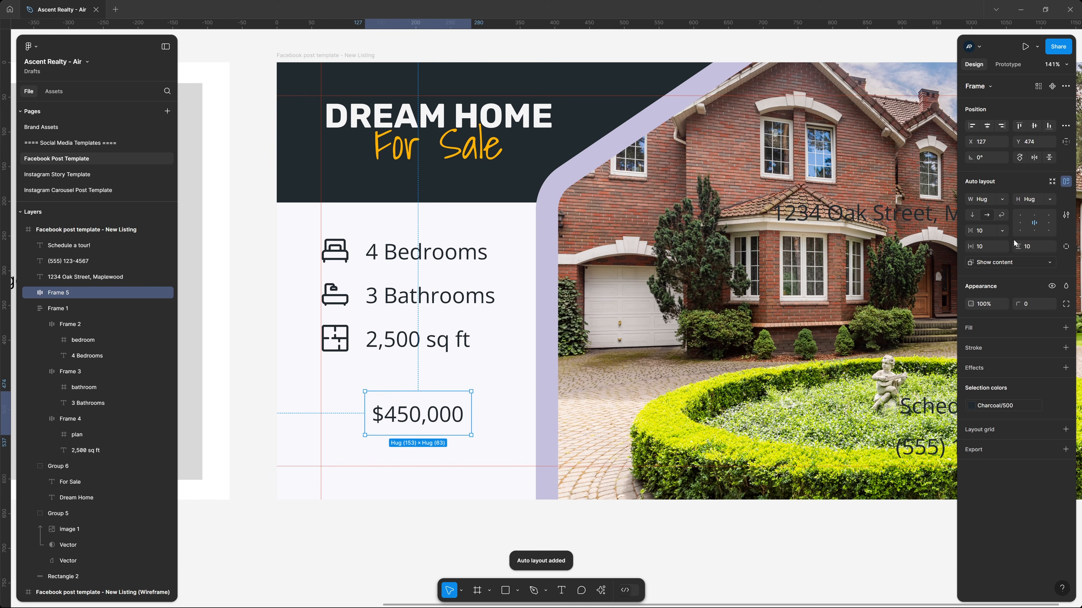
click(990, 249)
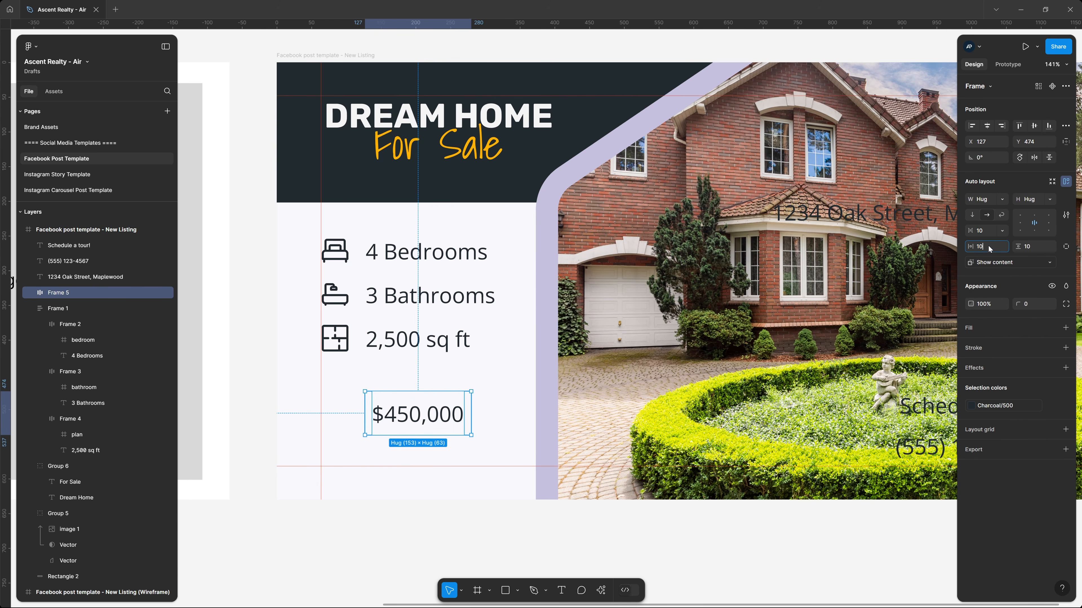
text(40)
key(Tab)
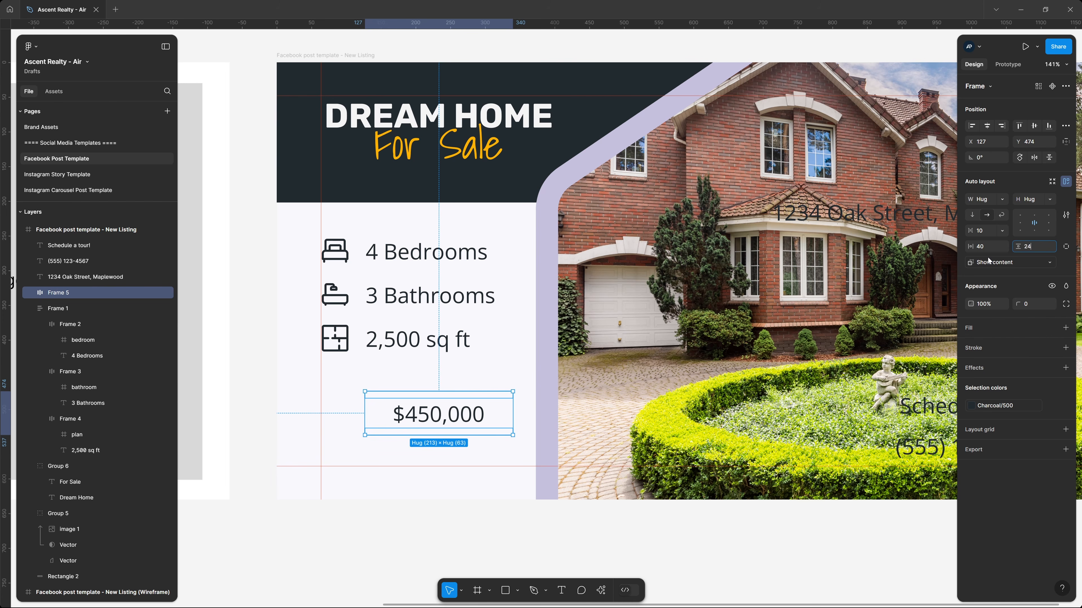
text(24)
key(Return)
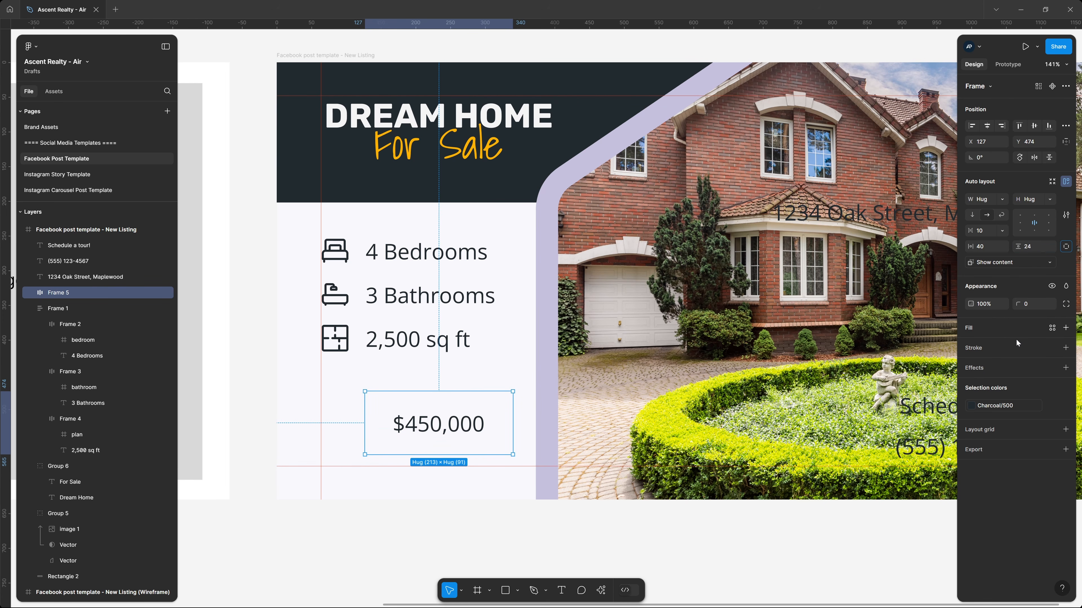
Step: Give the price frame an 8 px inside stroke in Charcoal 500 and a corner radius of 16
click(1008, 348)
click(1030, 381)
text(8)
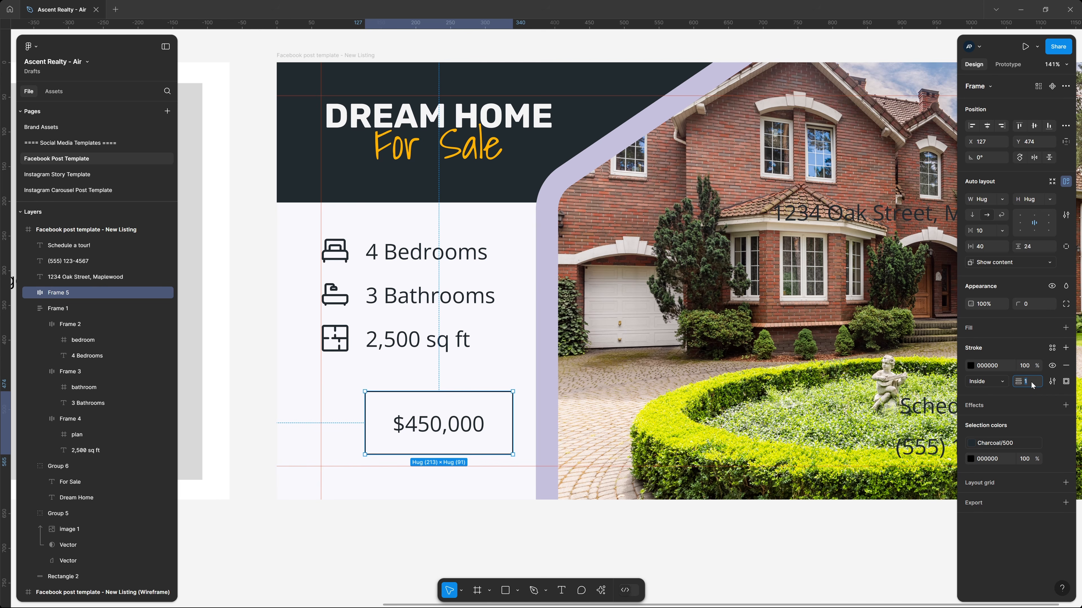
key(Return)
click(1052, 348)
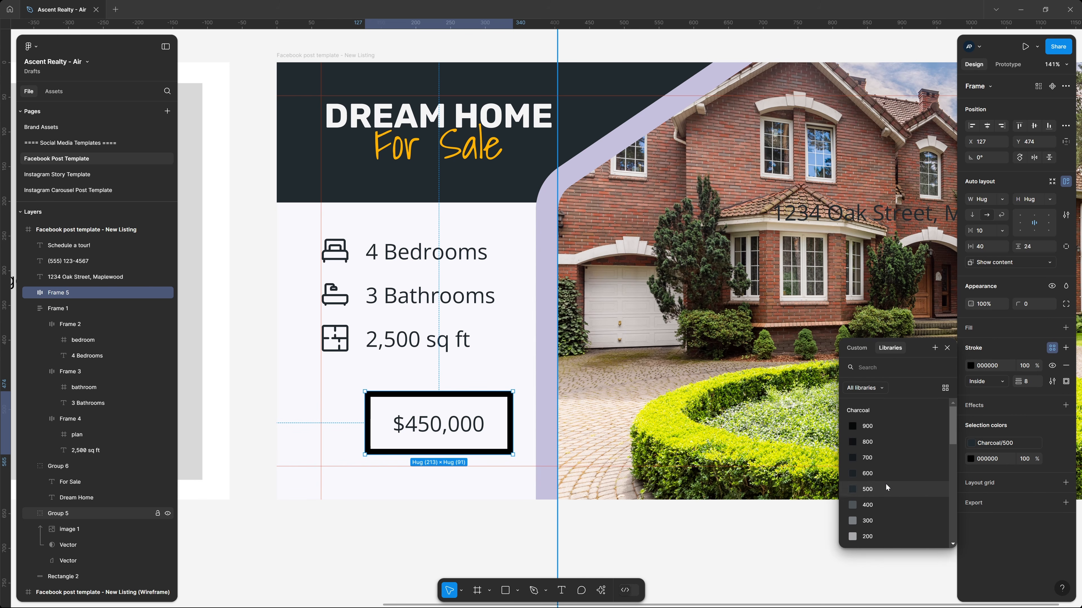
click(878, 490)
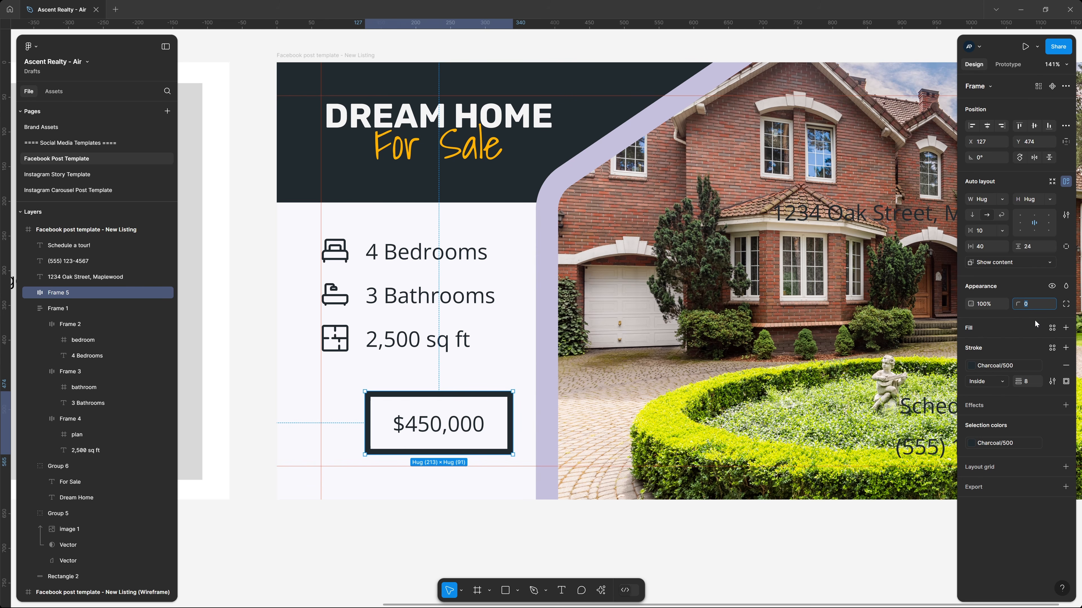
key(Return)
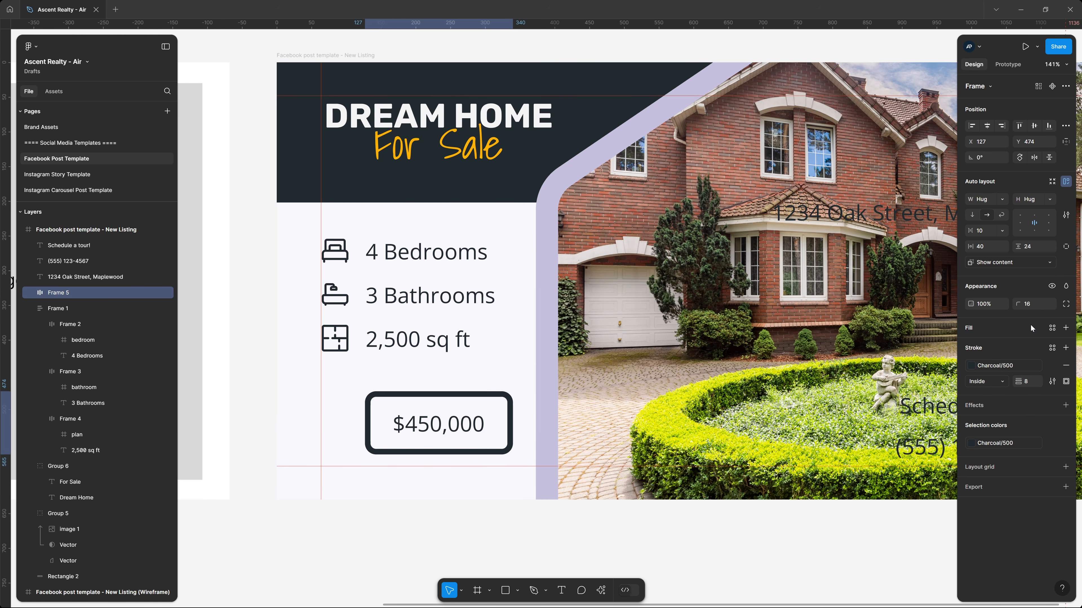
Step: Set the $450,000 text in Rubik at size 39 with a bold weight
double_click(443, 431)
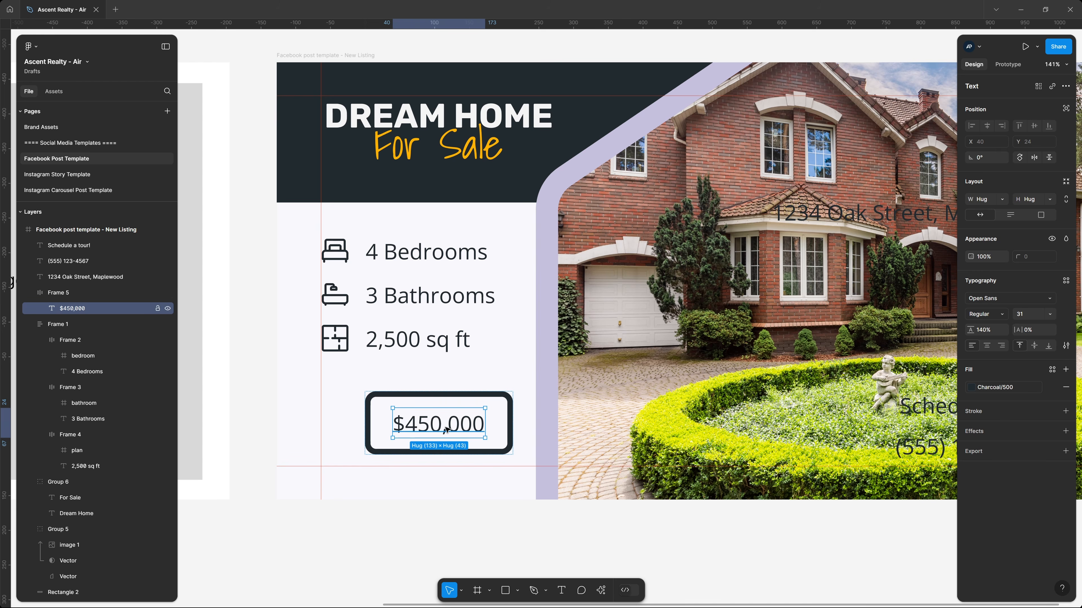
click(1008, 299)
text(rub)
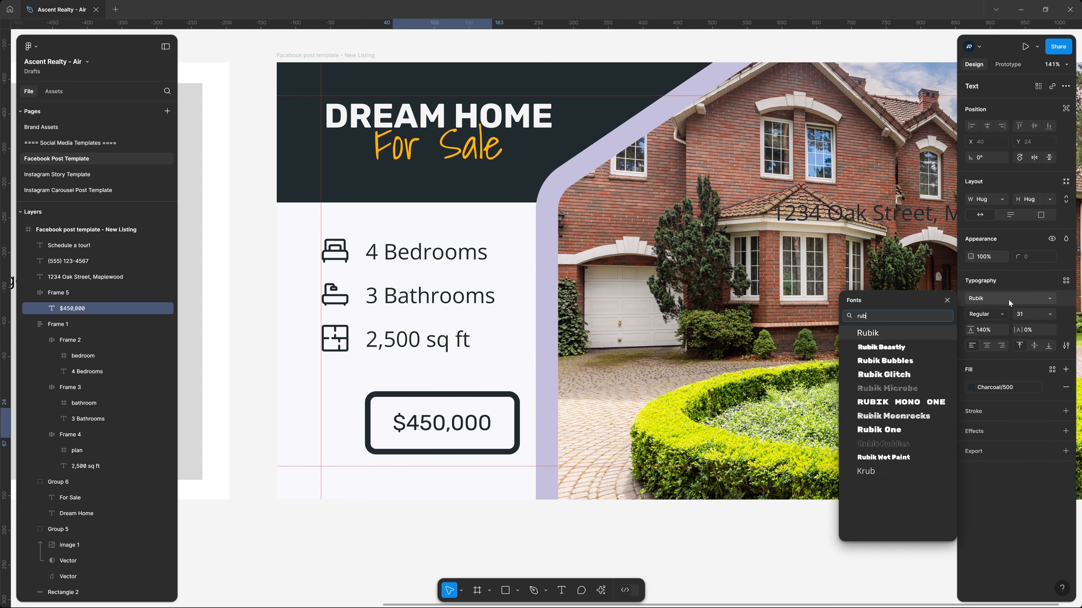
key(Return)
click(1035, 315)
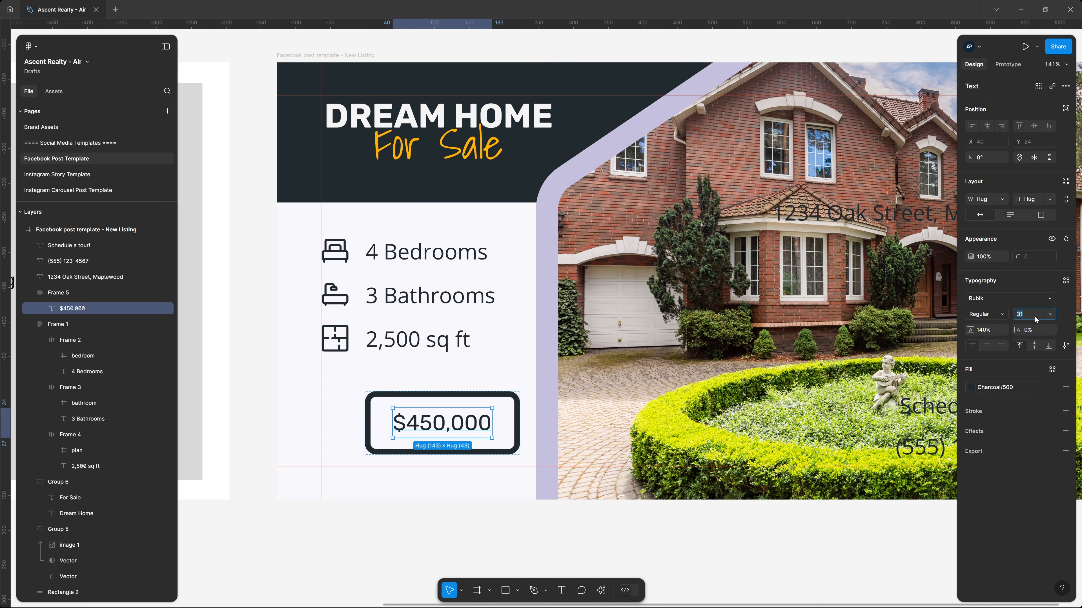
text(39)
key(Return)
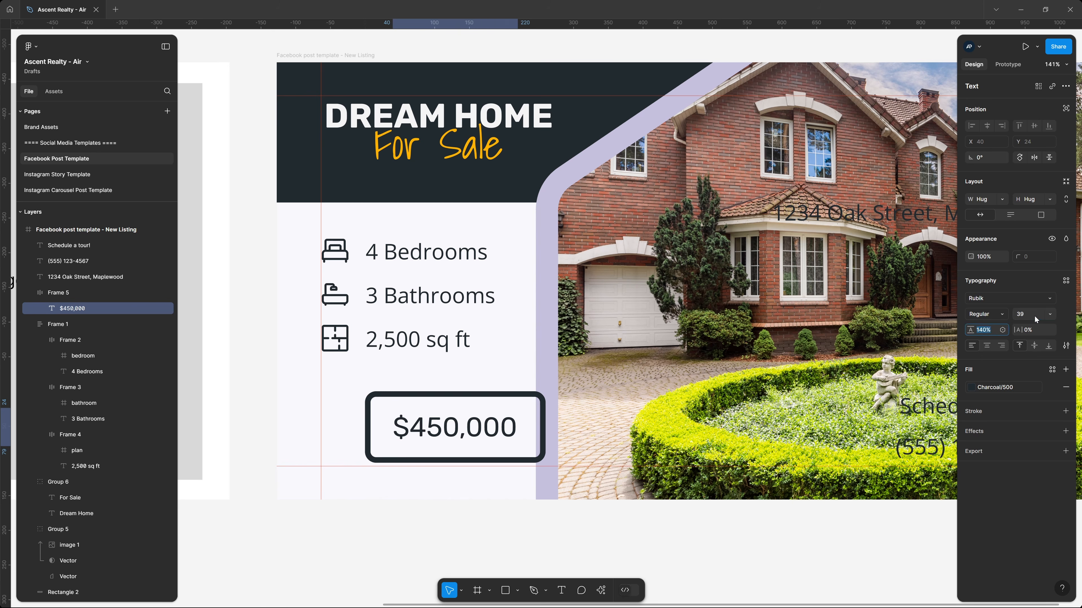
click(986, 315)
click(997, 352)
Step: Move the price box to X 64, Y 479 on the left margin guide and hide the rulers
drag(484, 434, 442, 437)
scroll(442, 438, down, 3)
click(701, 492)
key(shift+r)
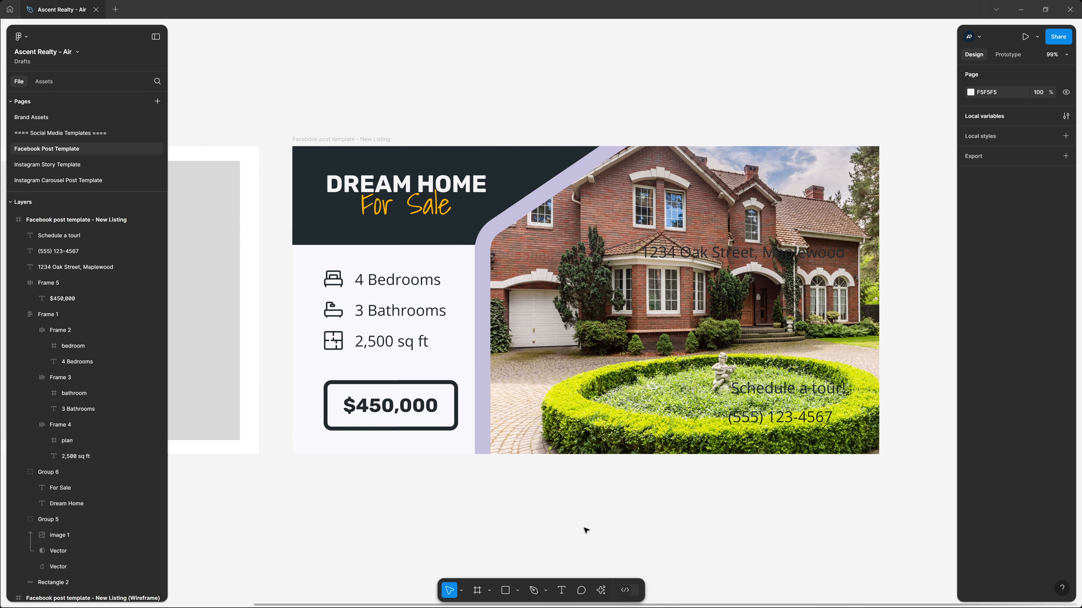
Step: Move the house photo group with its lavender border to X 523, Y -313, widening the text area
drag(462, 497, 532, 432)
drag(540, 361, 721, 370)
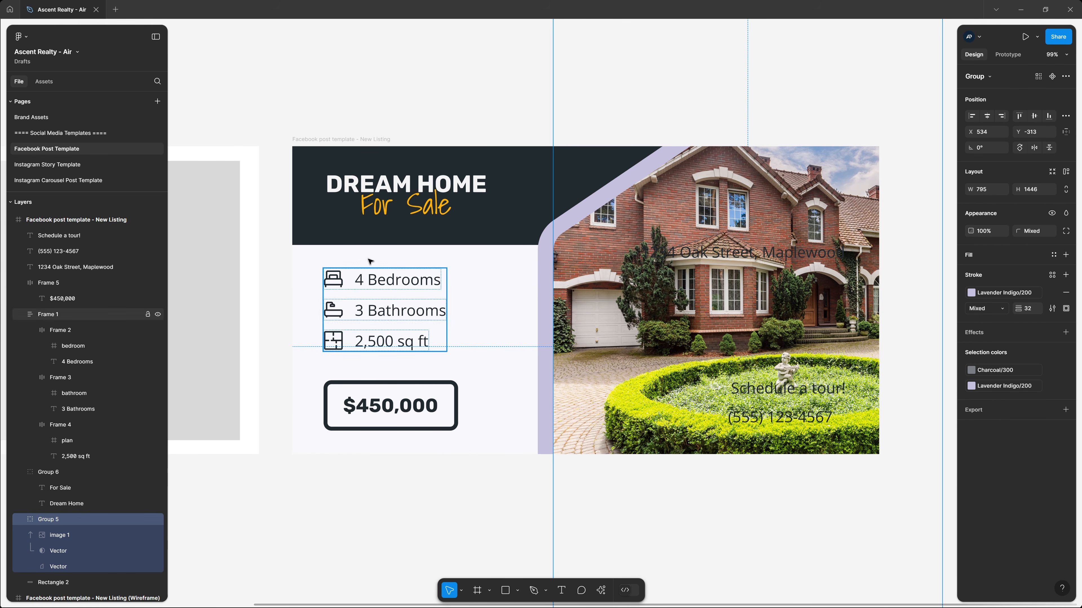
drag(632, 299, 625, 298)
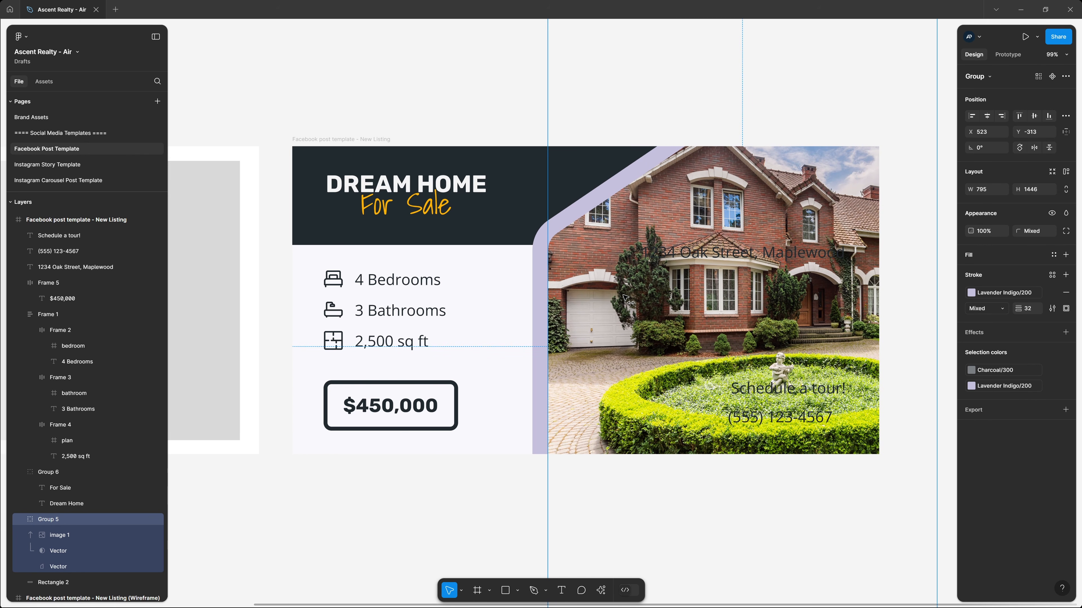
click(391, 485)
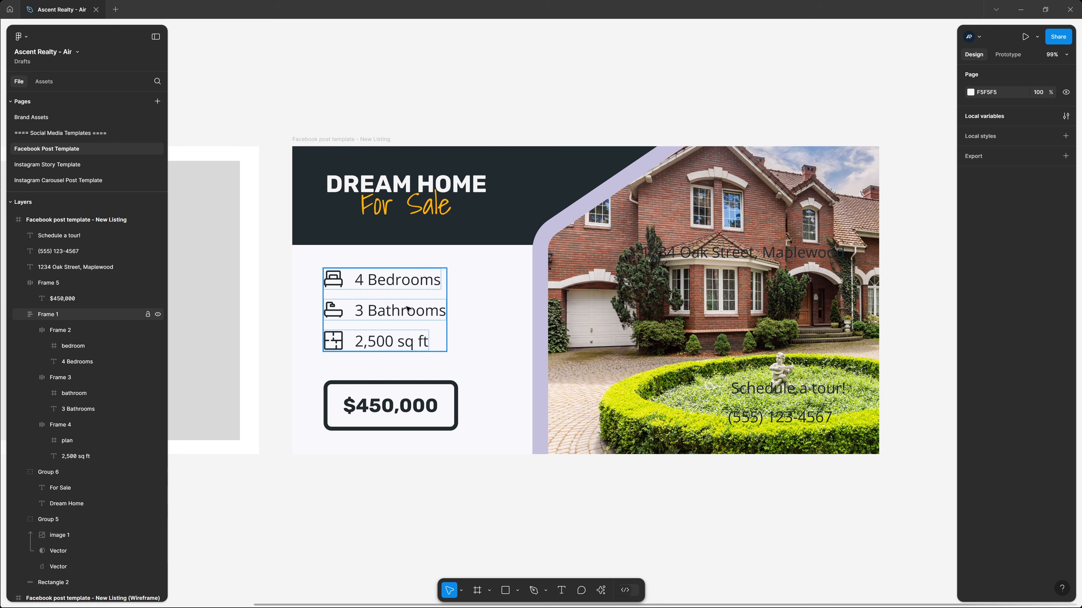
Step: Align the Dream Home For Sale heading, feature list and price box on their horizontal centres
click(395, 283)
click(382, 398)
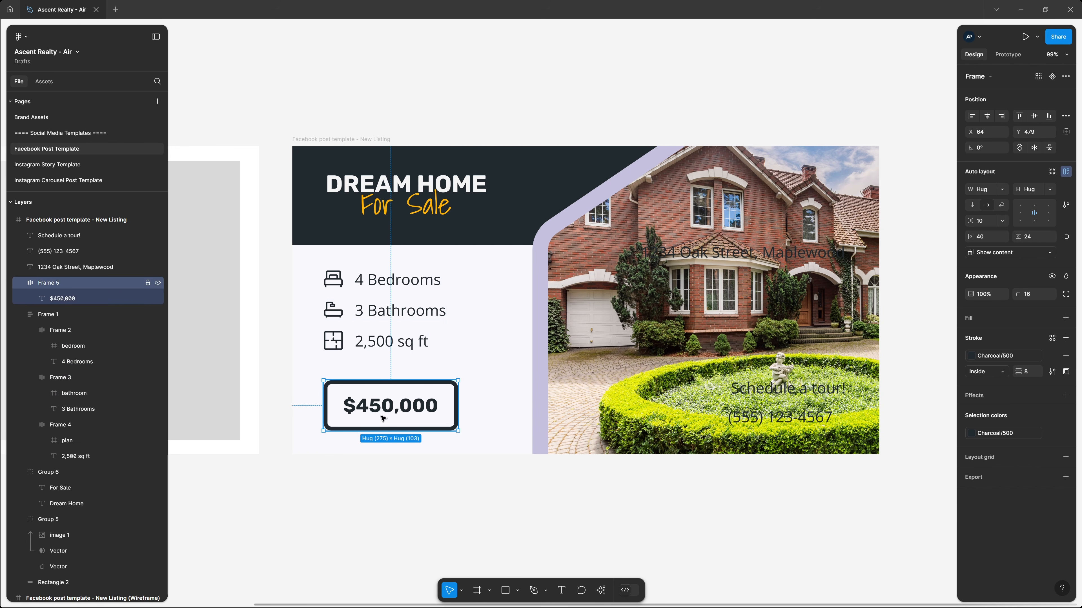
click(411, 181)
shift+click(400, 311)
shift+click(390, 405)
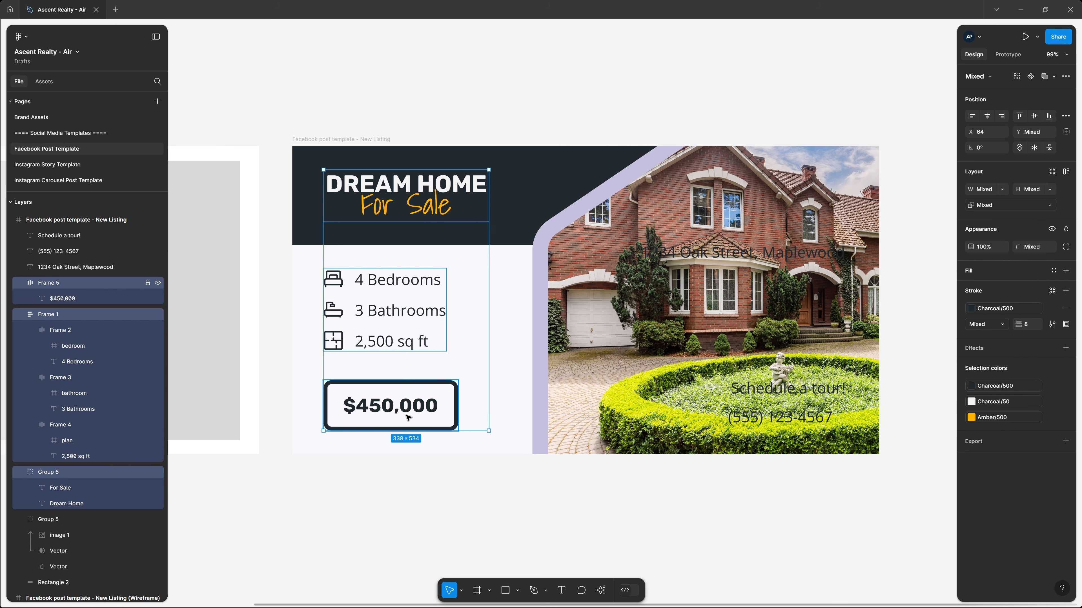
click(987, 116)
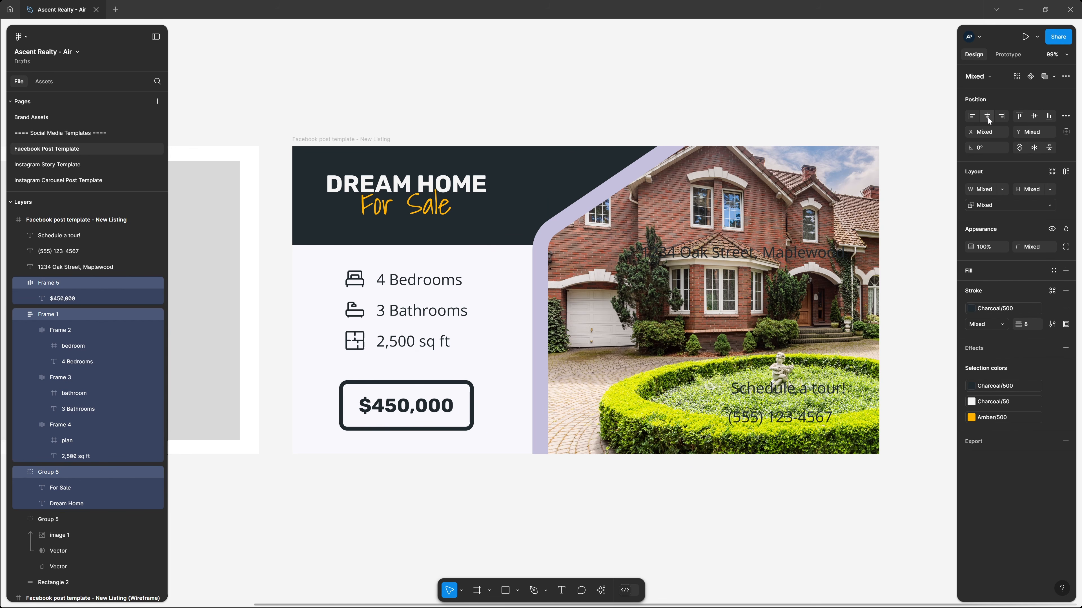
Step: Check the heading, feature list and price box against the margin guides, with the rulers shown briefly
key(shift+r)
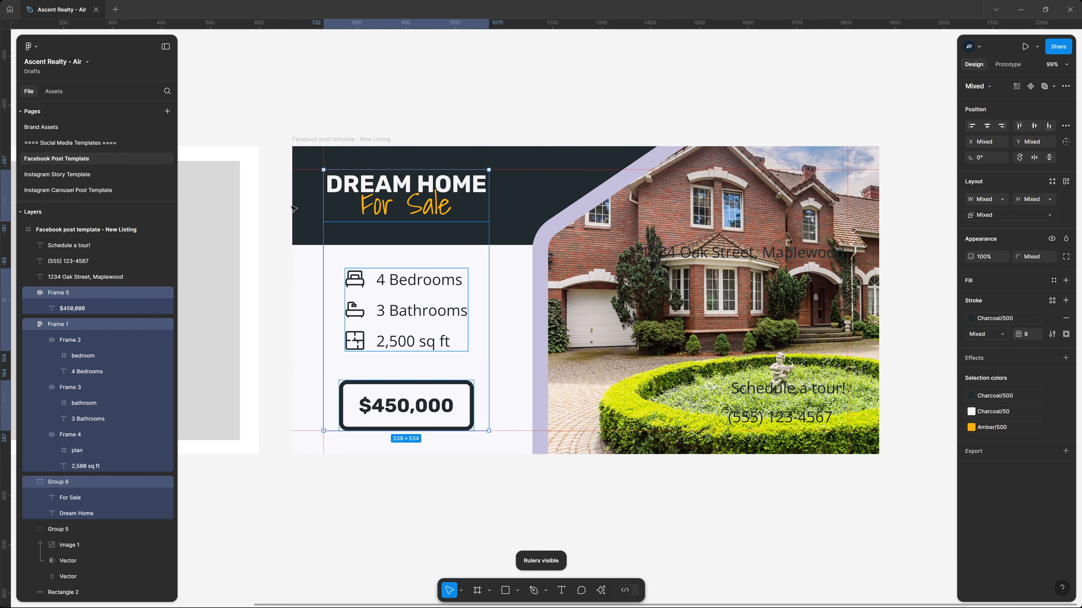
click(424, 91)
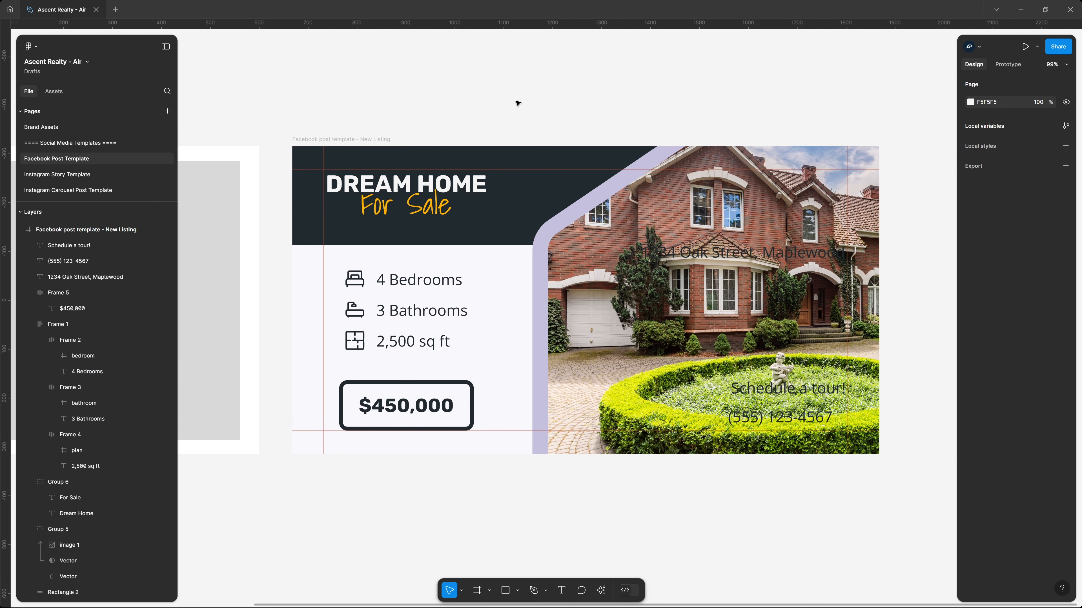
key(shift+r)
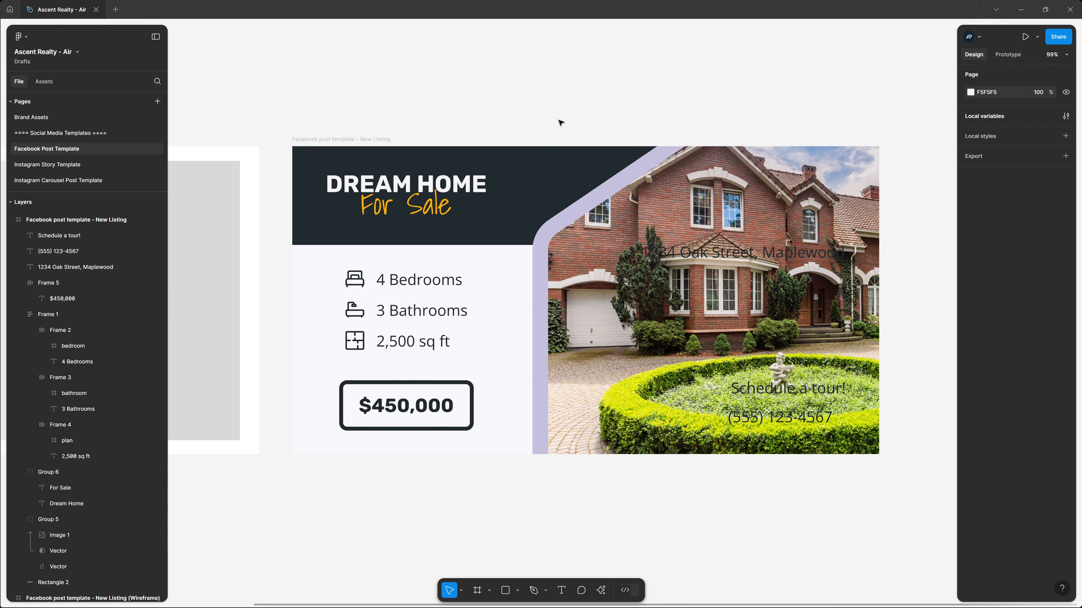
Step: Wrap the address text over the house photo in an auto layout frame and fill the frame with Charcoal/50
drag(670, 198, 637, 206)
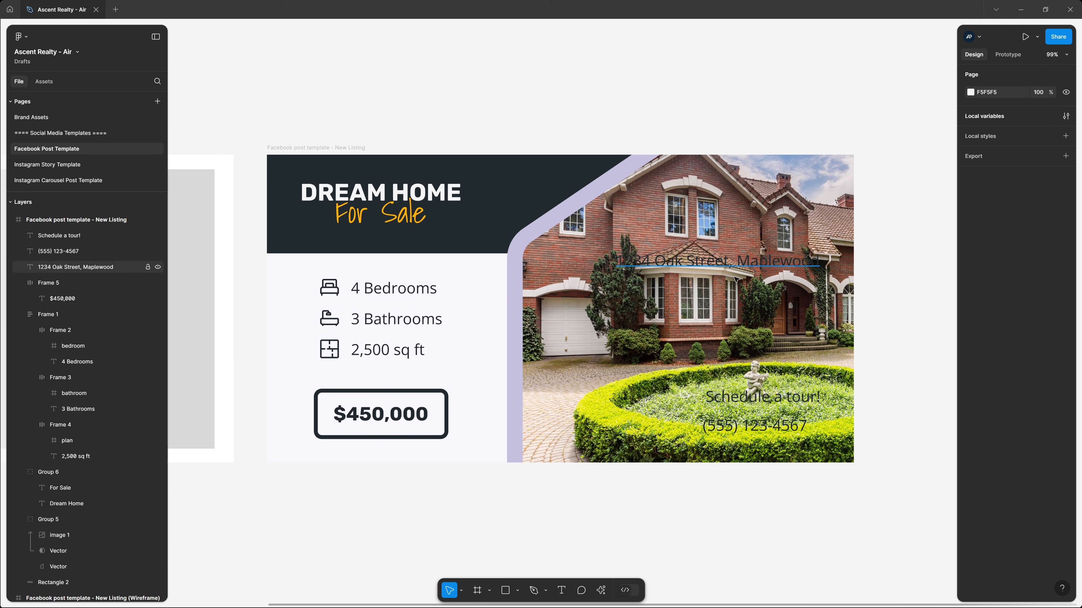
click(749, 260)
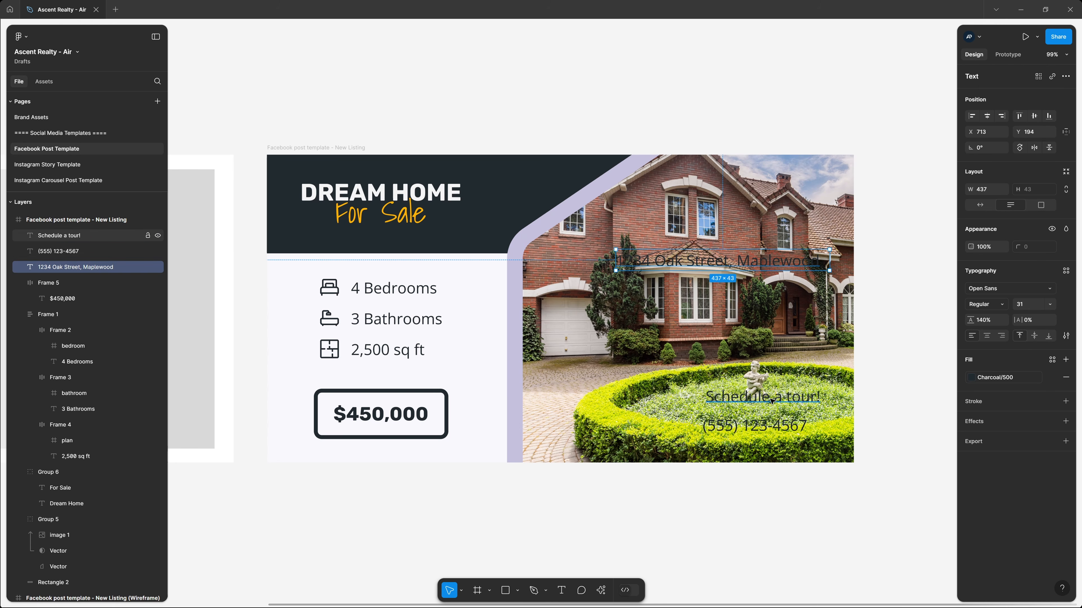
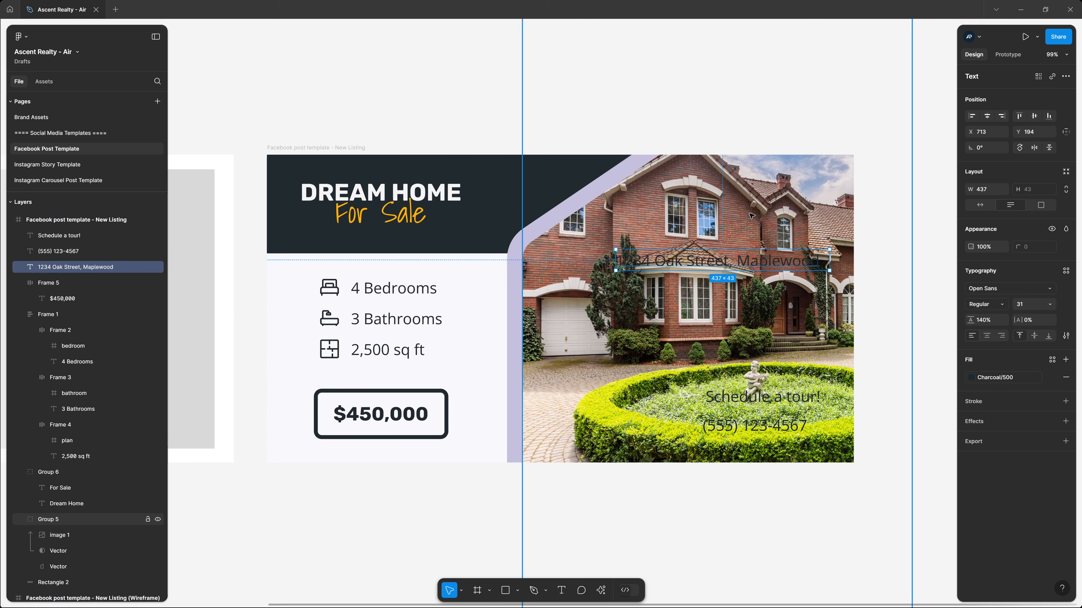
key(shift+a)
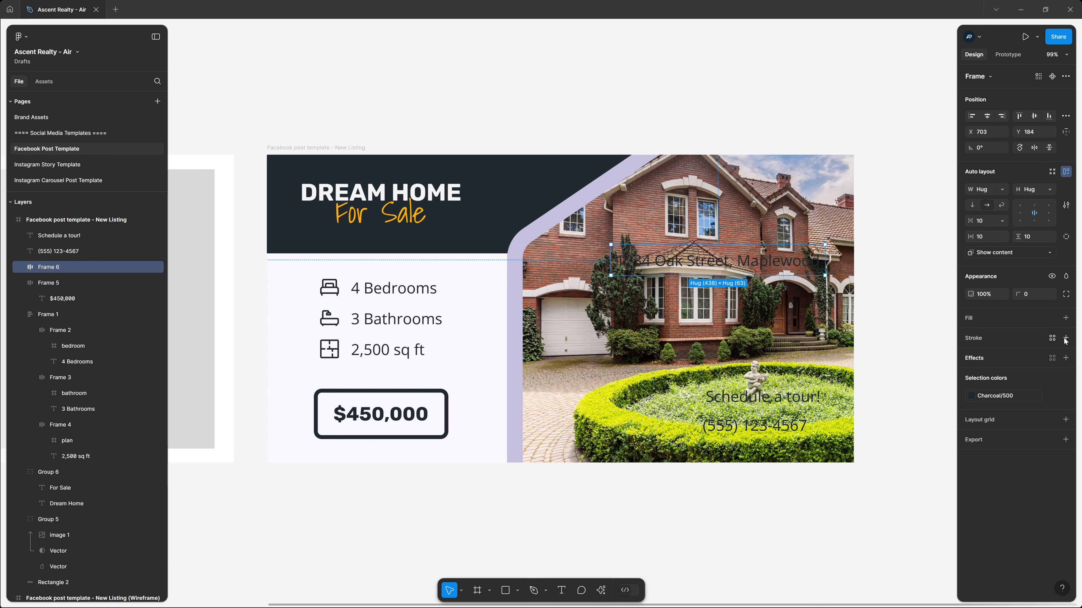
click(1052, 317)
scroll(868, 415, down, 3)
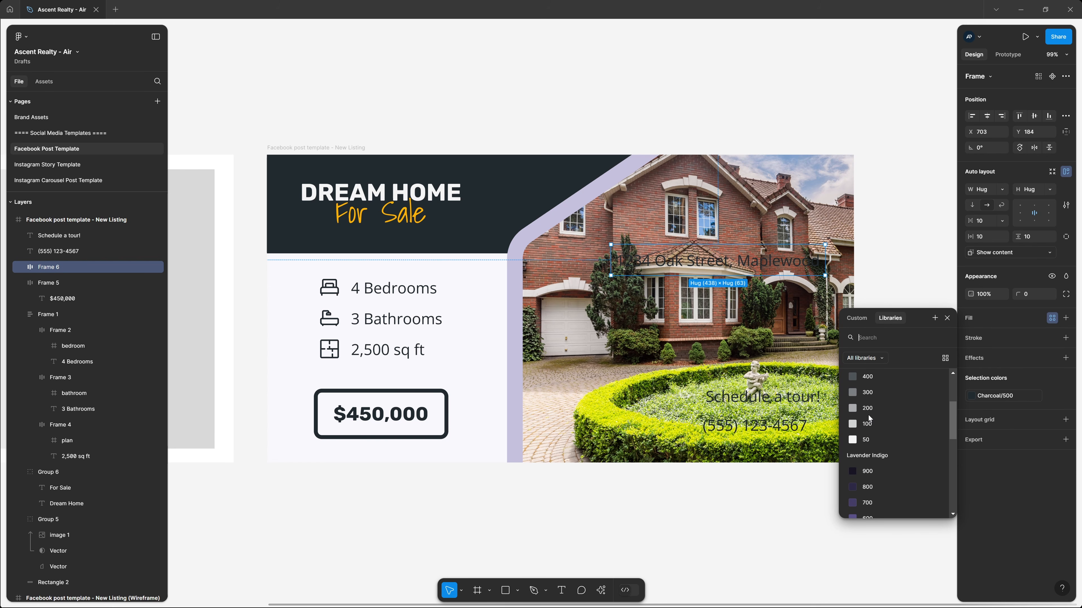
click(874, 436)
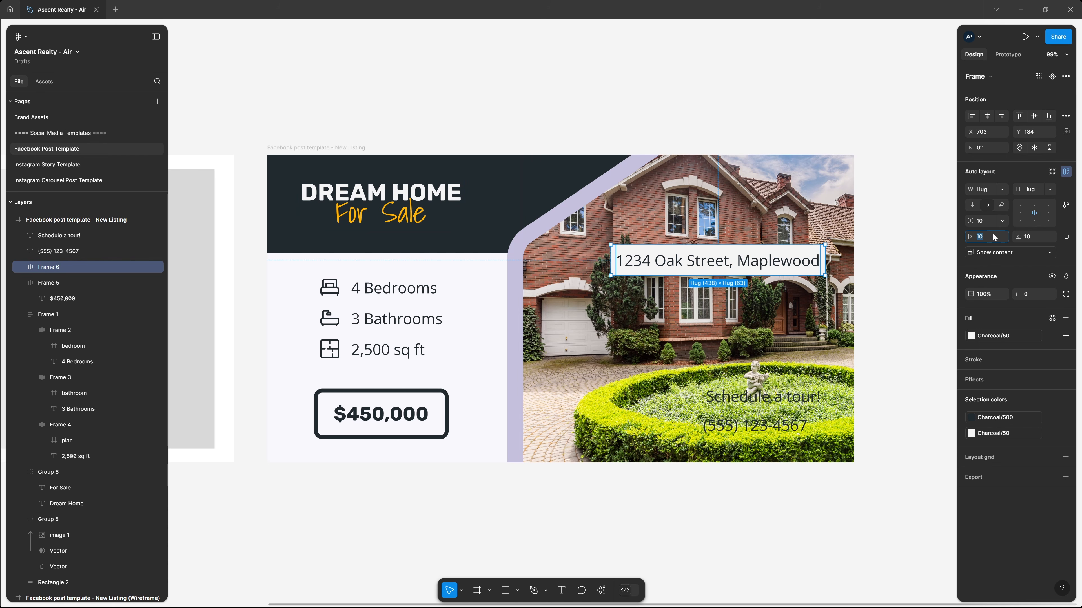
Step: Set the address frame's horizontal and vertical padding to 16 and its corner radius to 8
text(16)
key(Tab)
text(16)
key(Tab)
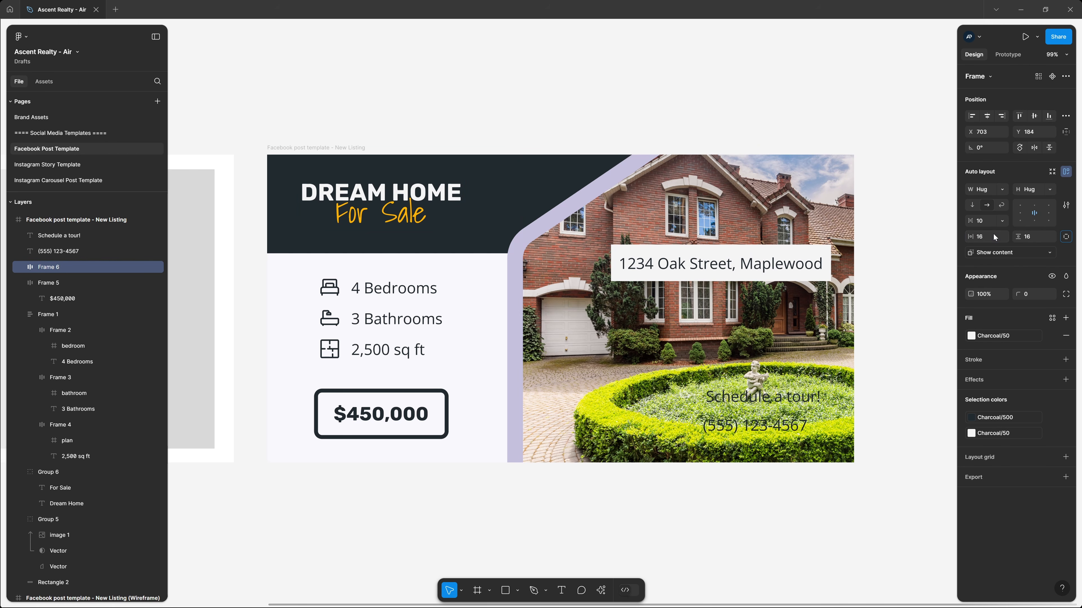
click(1031, 298)
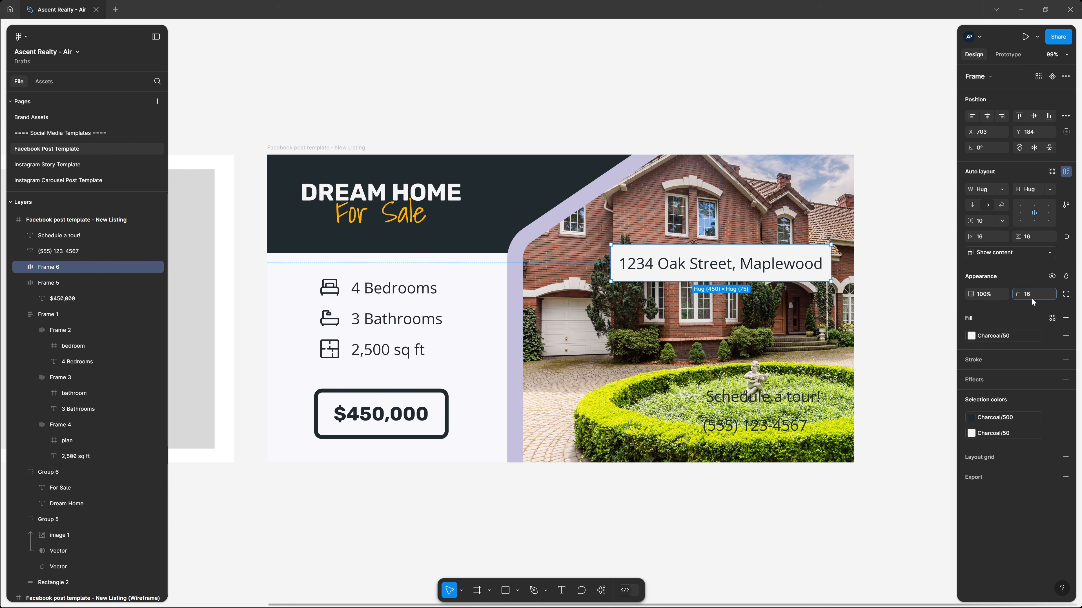
text(16)
key(Tab)
click(894, 273)
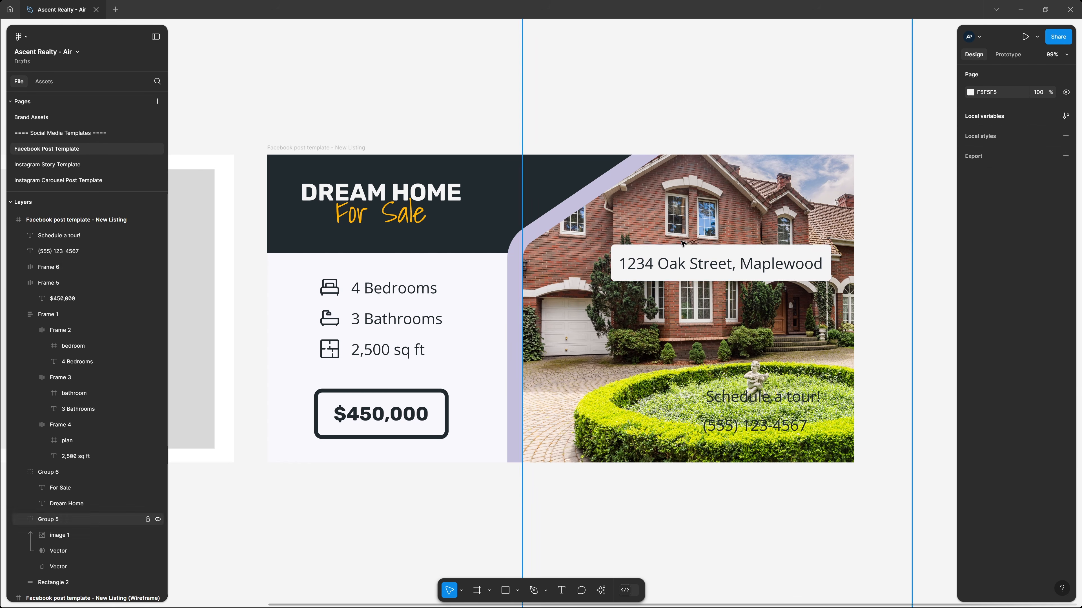
Step: Bring location.svg from the Facebook Post folder onto the canvas and resize it to 40 × 40 with locked proportions
key(alt+Tab)
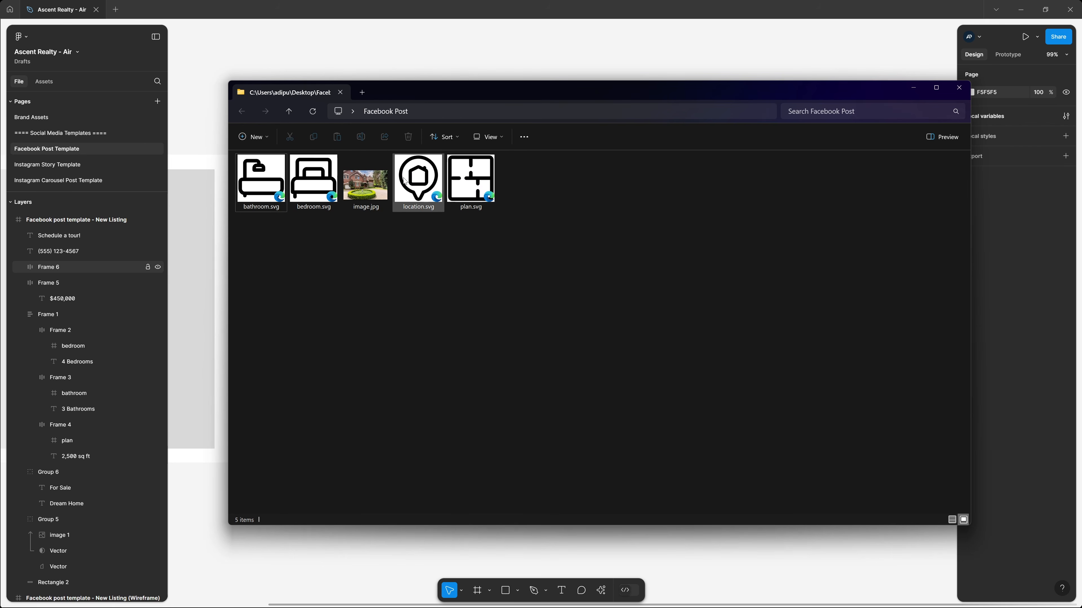
click(405, 176)
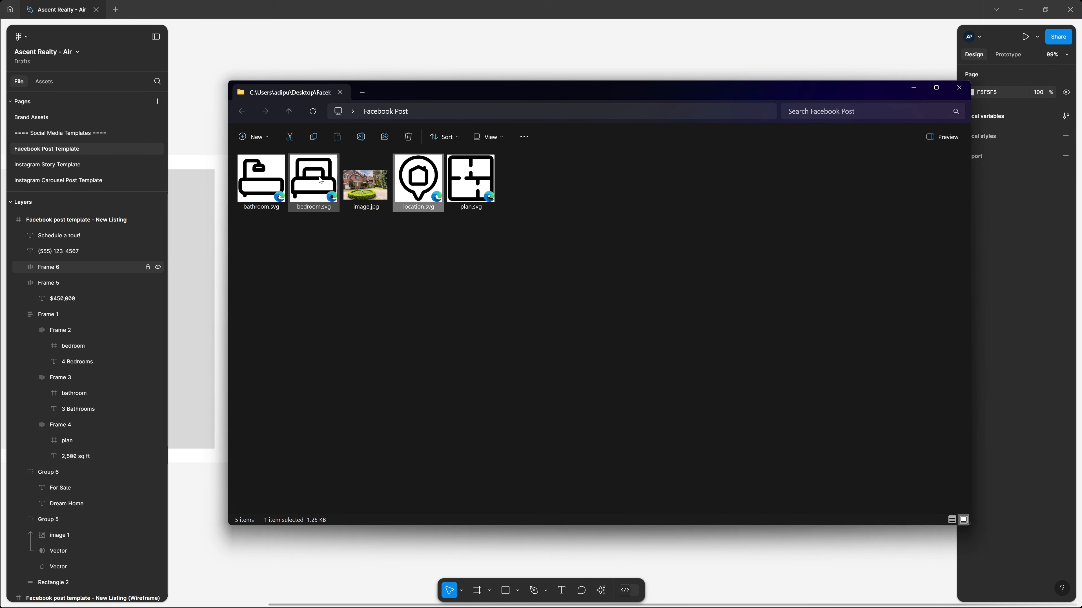
drag(419, 179, 588, 62)
scroll(723, 219, up, 4)
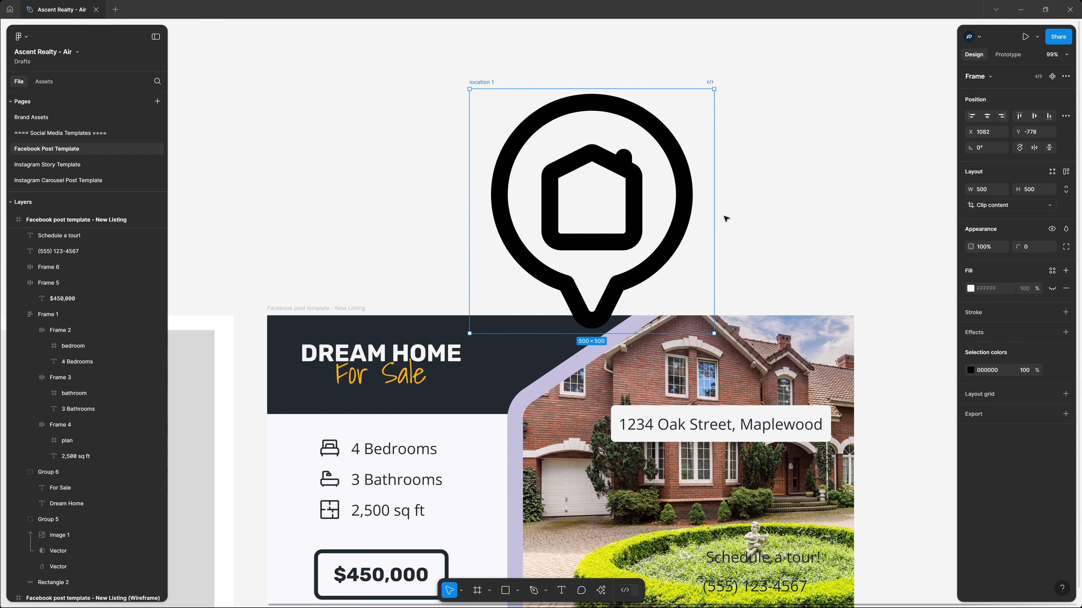
click(1066, 189)
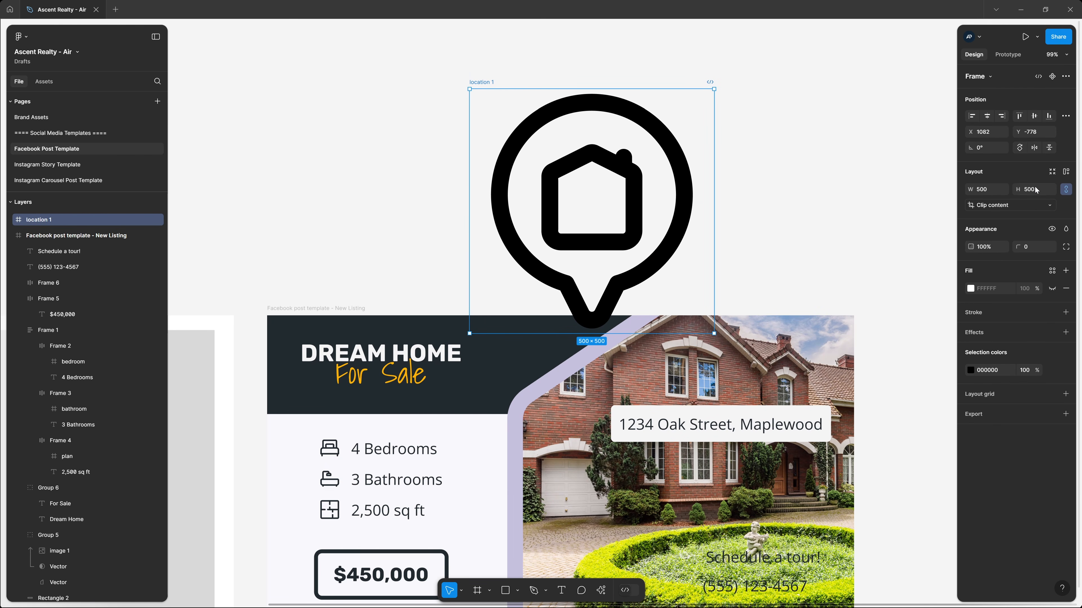
click(1036, 191)
text(40)
key(Return)
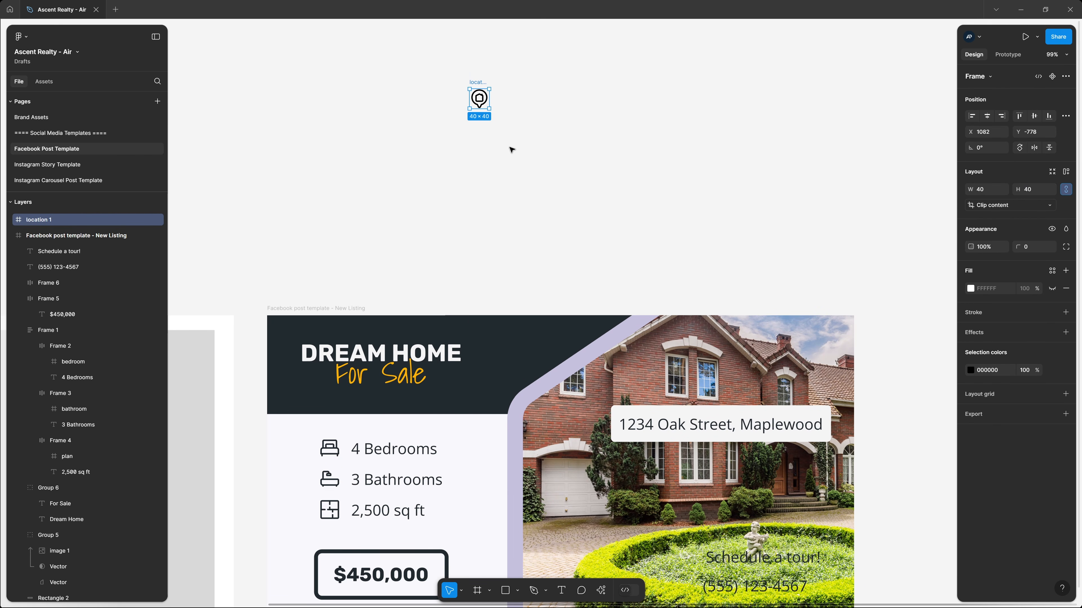
Step: Move the location icon into the address frame and place it before the address text
key(ctrl+x)
click(688, 426)
key(ctrl+v)
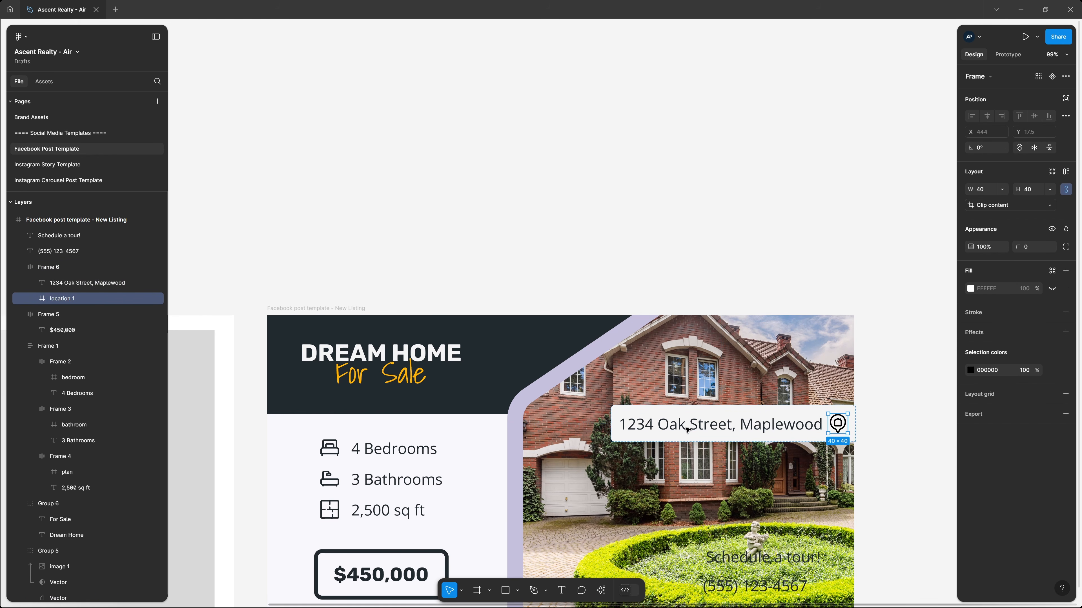
key(Left)
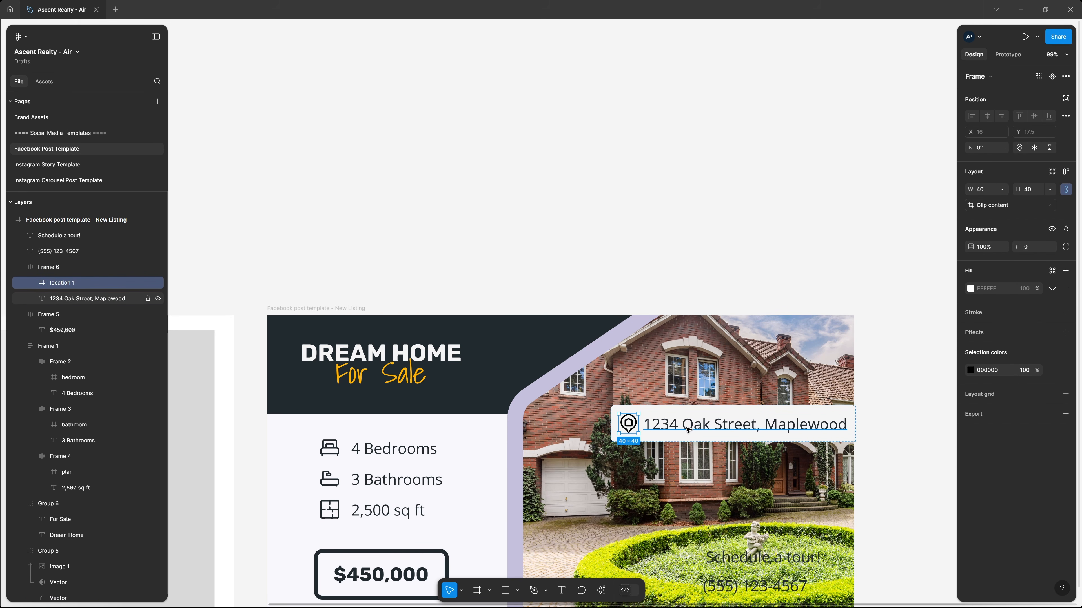
click(907, 370)
Step: Move the address box to X 654, Y 117 and set the gap between its icon and text to 12
drag(664, 435, 640, 401)
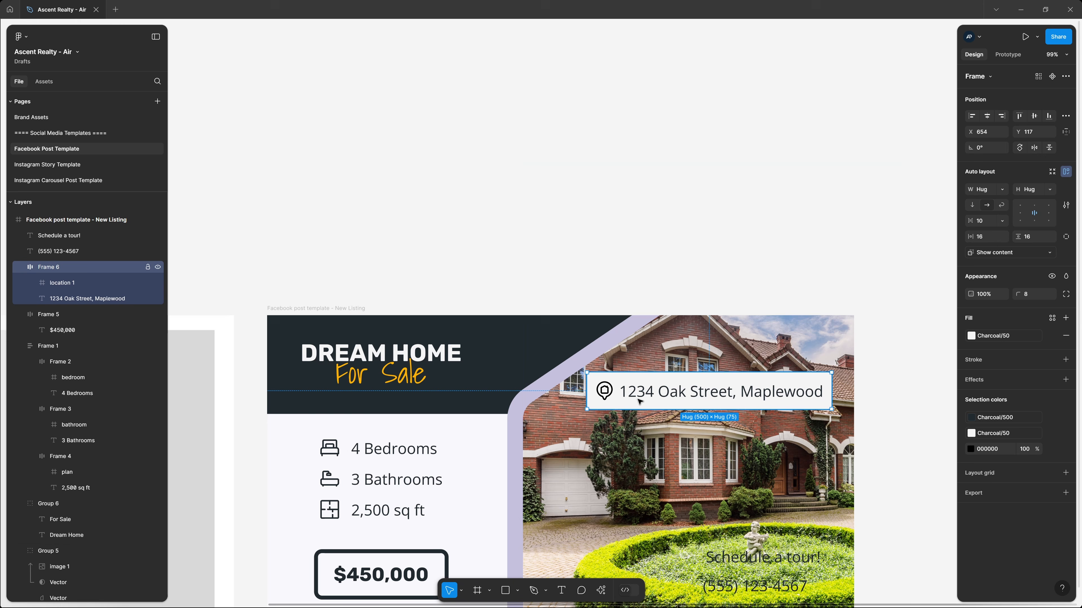
click(616, 391)
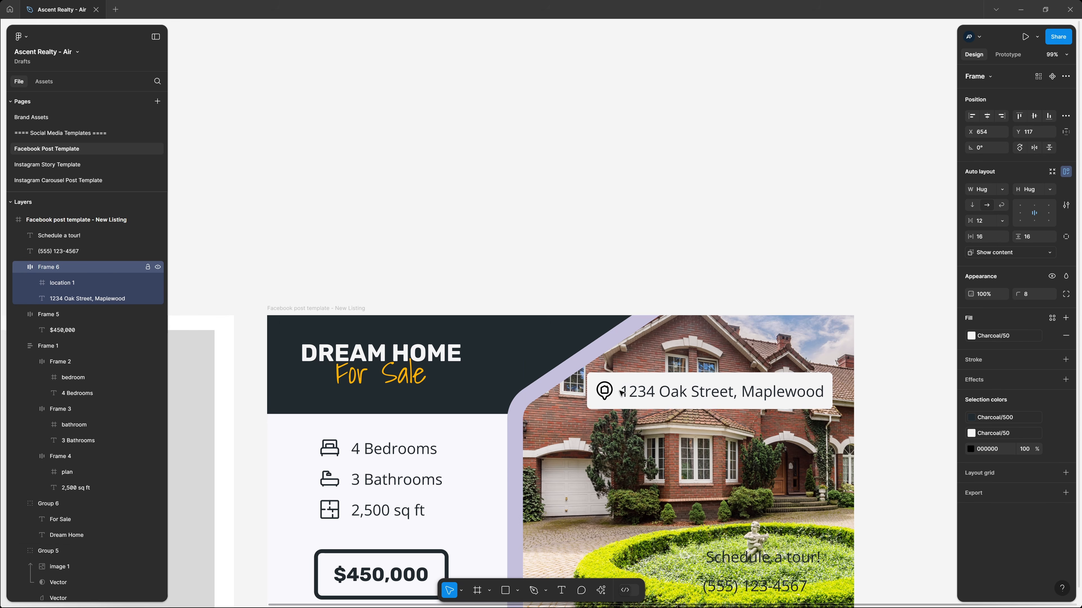
click(912, 358)
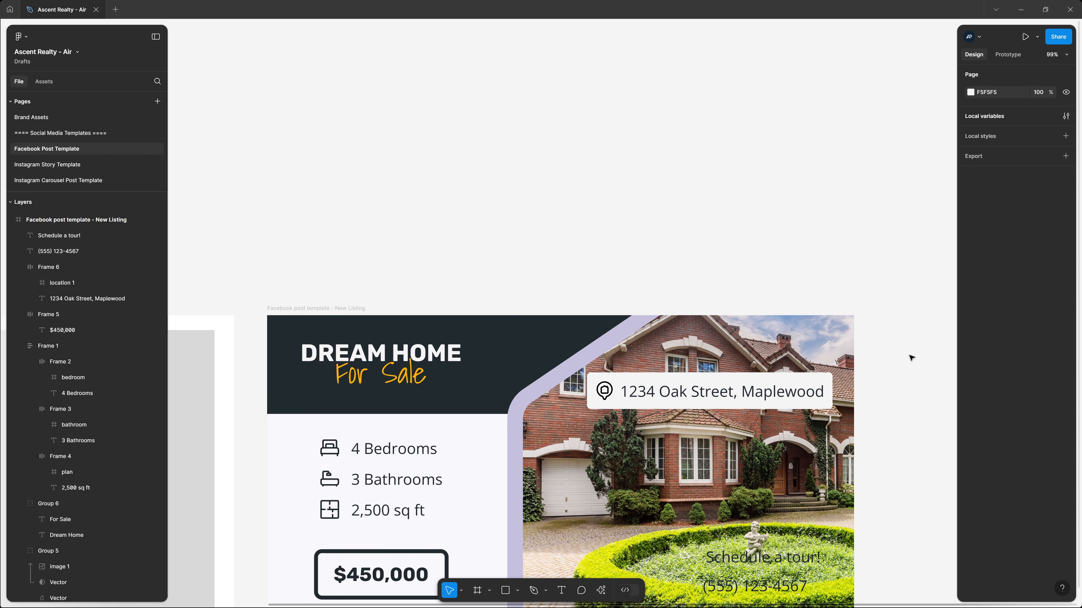
Step: Delete the small house shape inside the location icon, keeping only the outer pin outline
scroll(655, 441, up, 5)
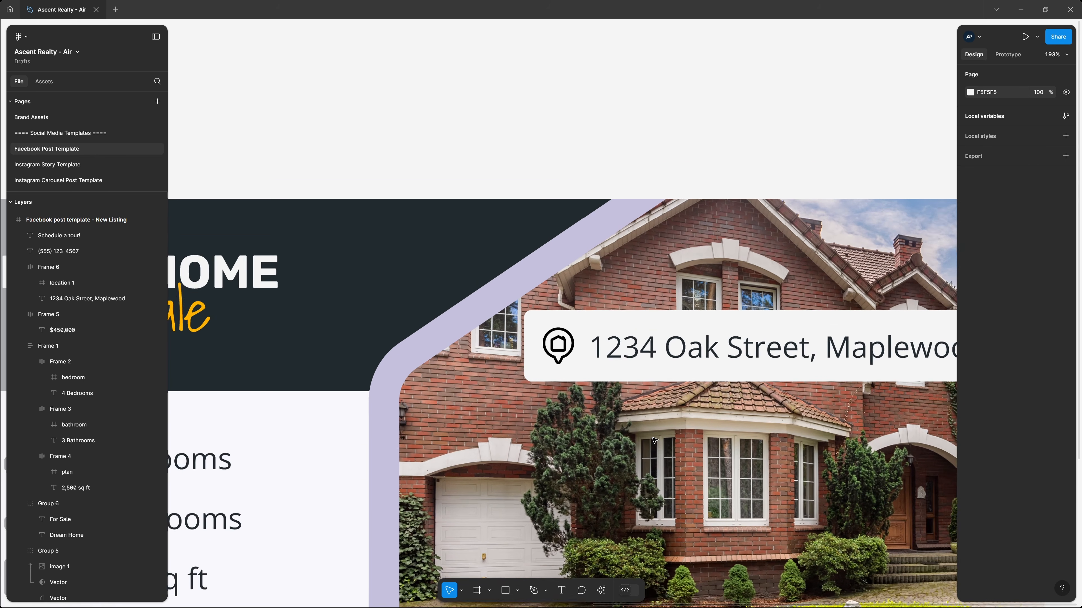
scroll(655, 441, up, 1)
scroll(554, 334, up, 3)
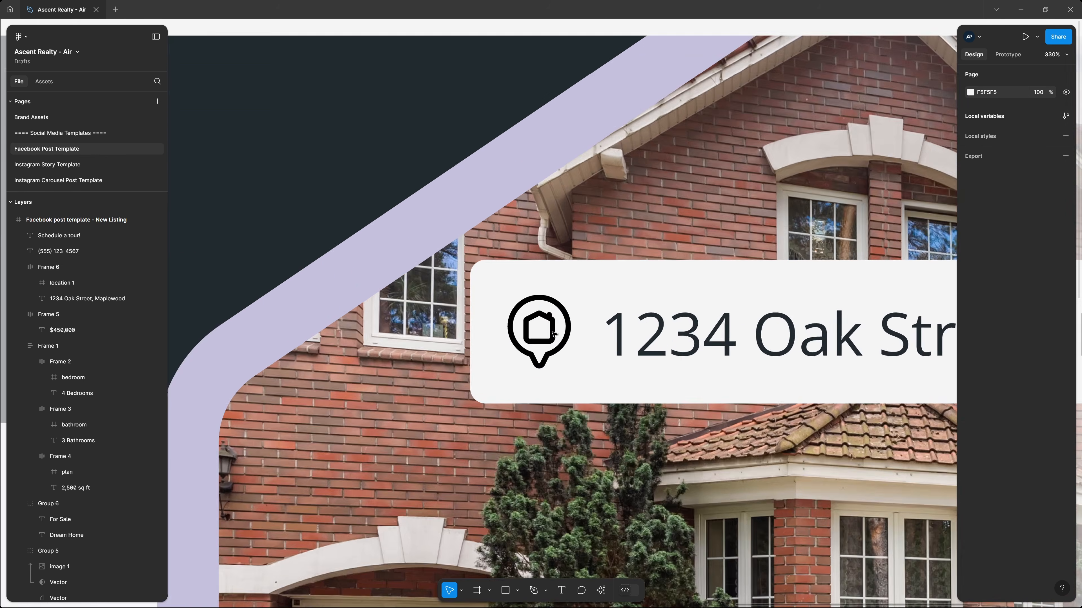
scroll(554, 335, up, 5)
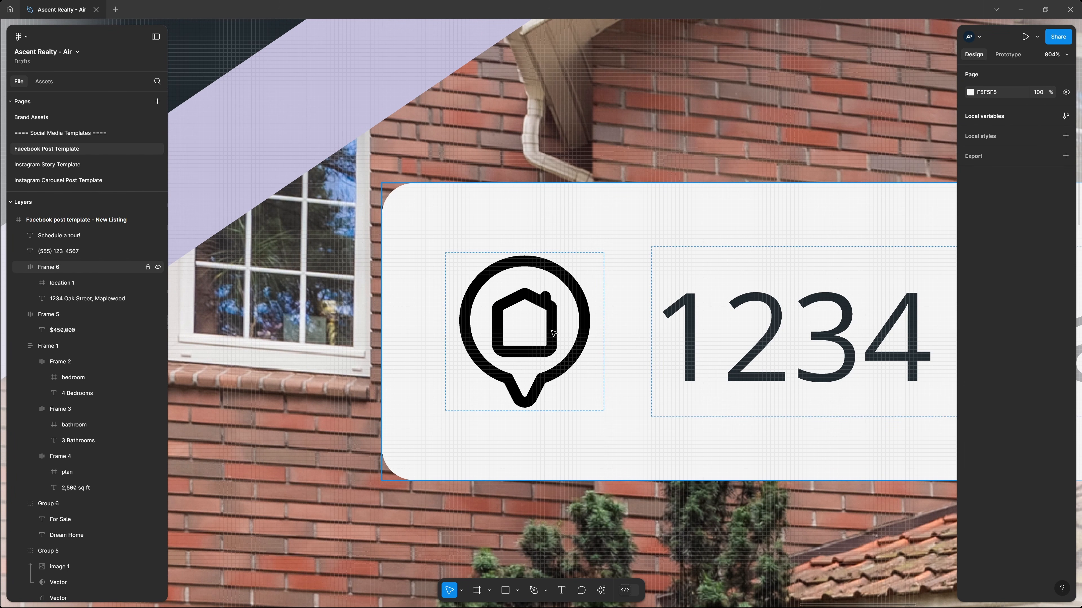
double_click(546, 304)
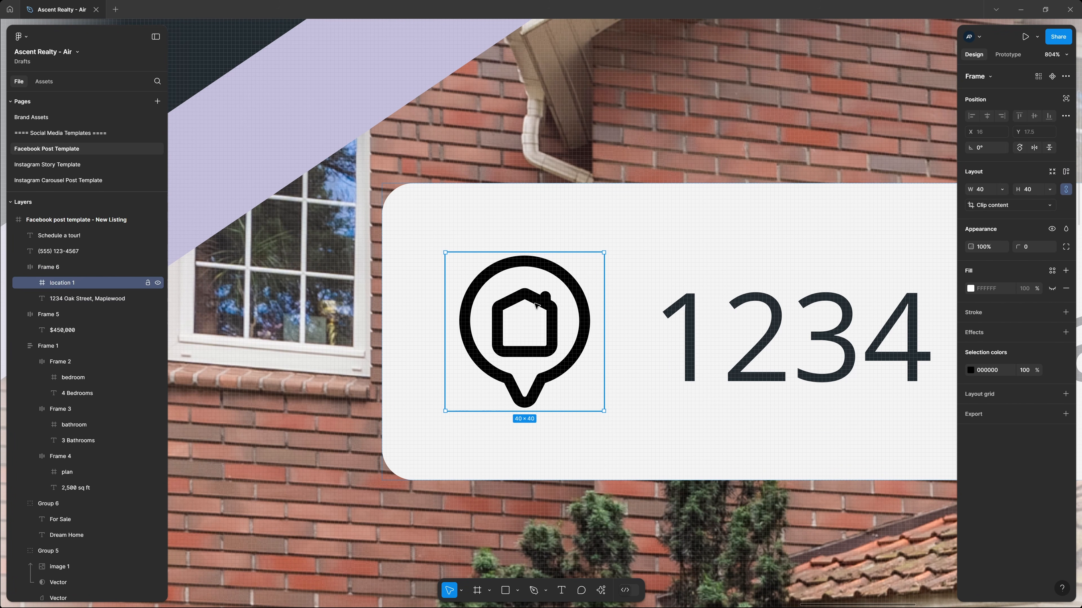
double_click(536, 306)
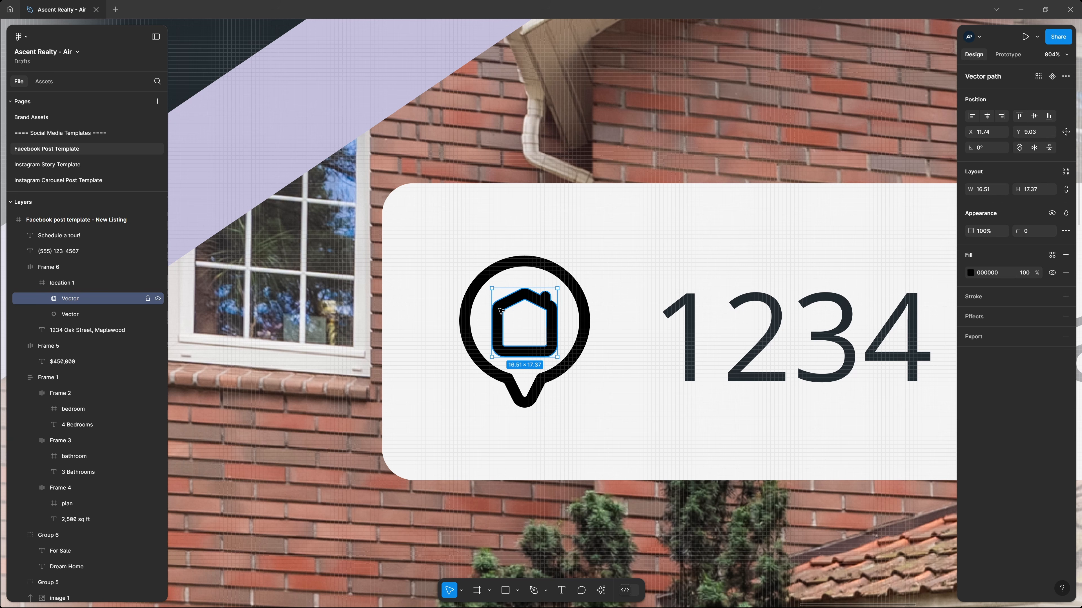
key(Delete)
ctrl+scroll(501, 311, down, 10)
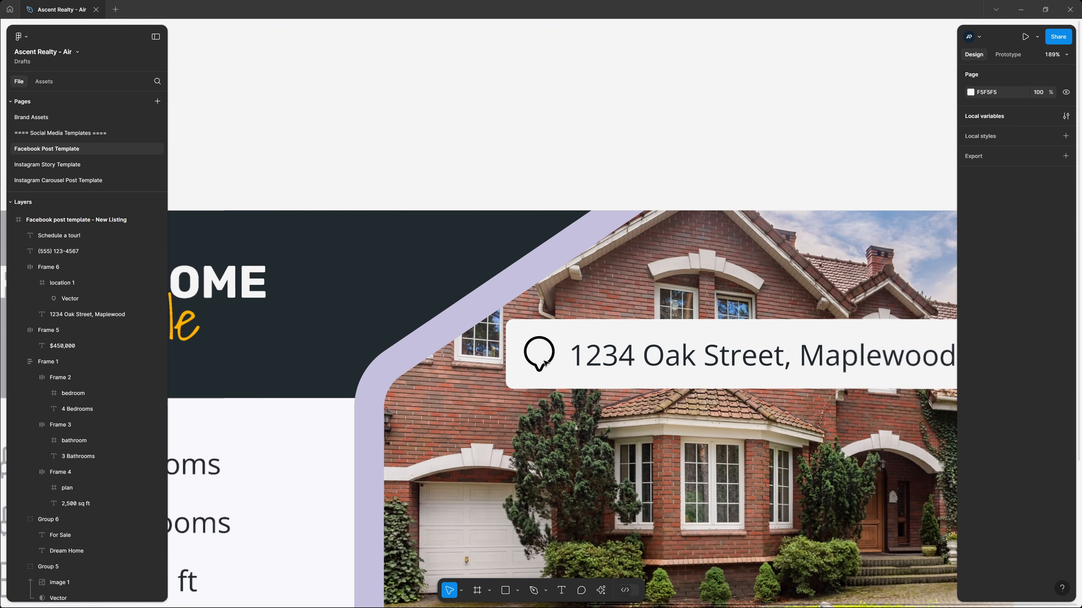
Step: Move the address box to X 634, Y 48 against the top and right margin guides, using the rulers only while positioning
scroll(651, 238, down, 3)
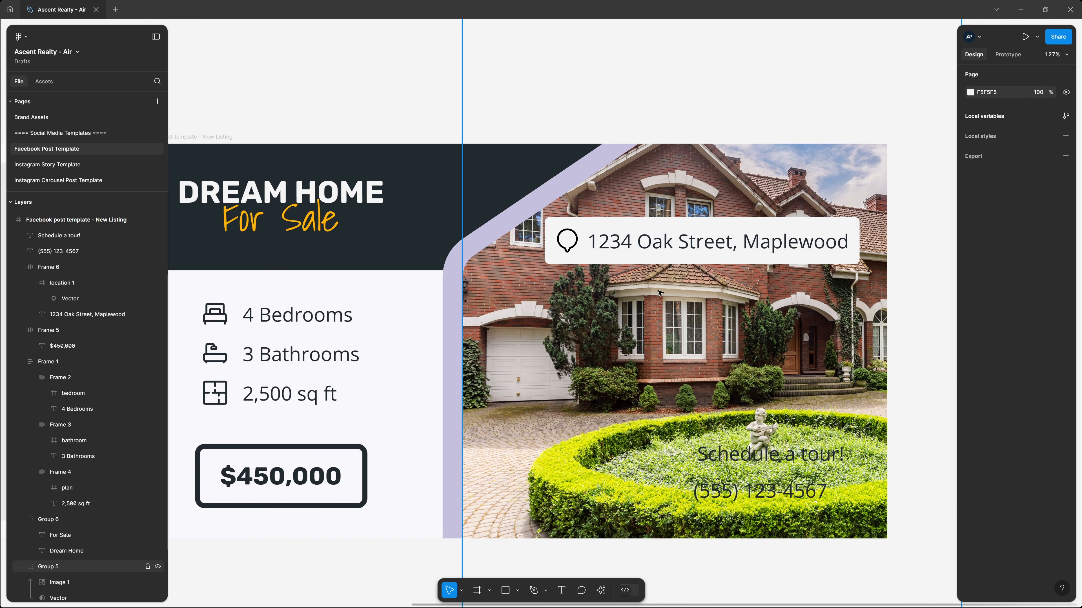
scroll(716, 240, right, 2)
key(shift+r)
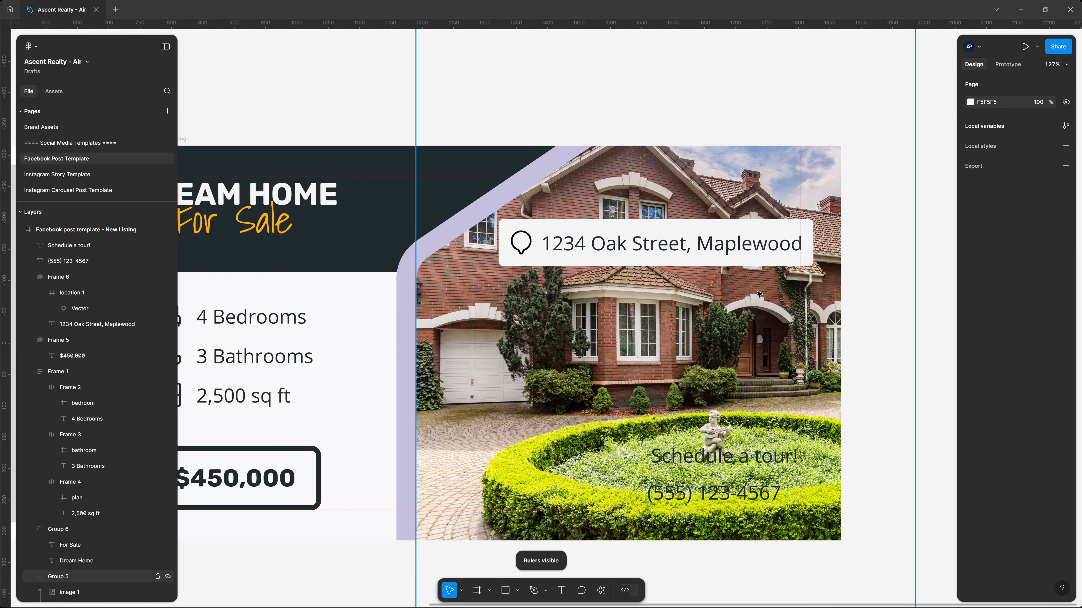
drag(770, 245, 757, 202)
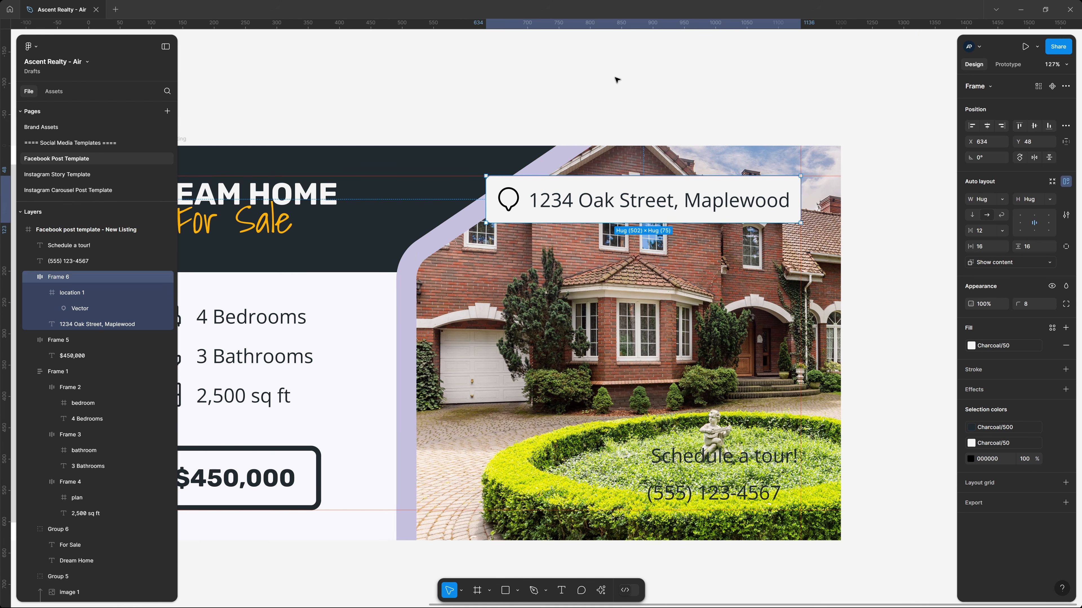
click(629, 77)
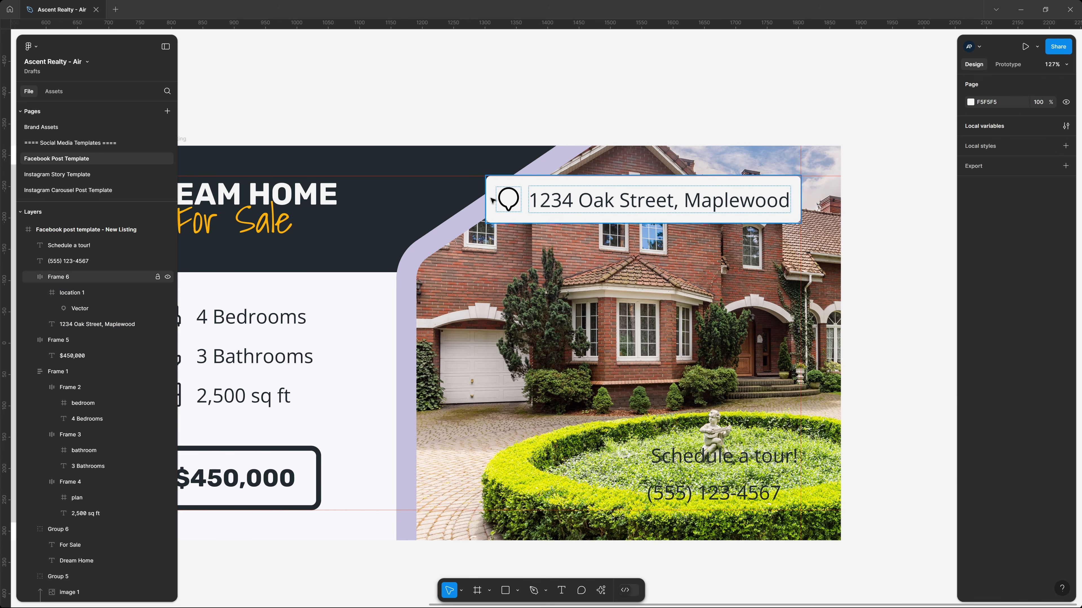
key(shift+r)
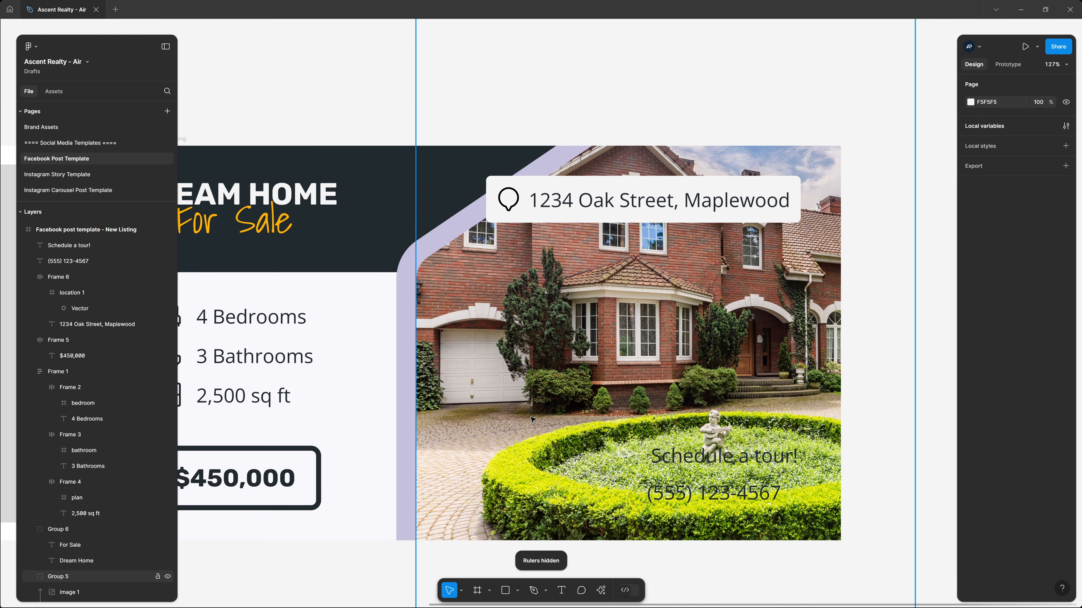
scroll(858, 341, down, 3)
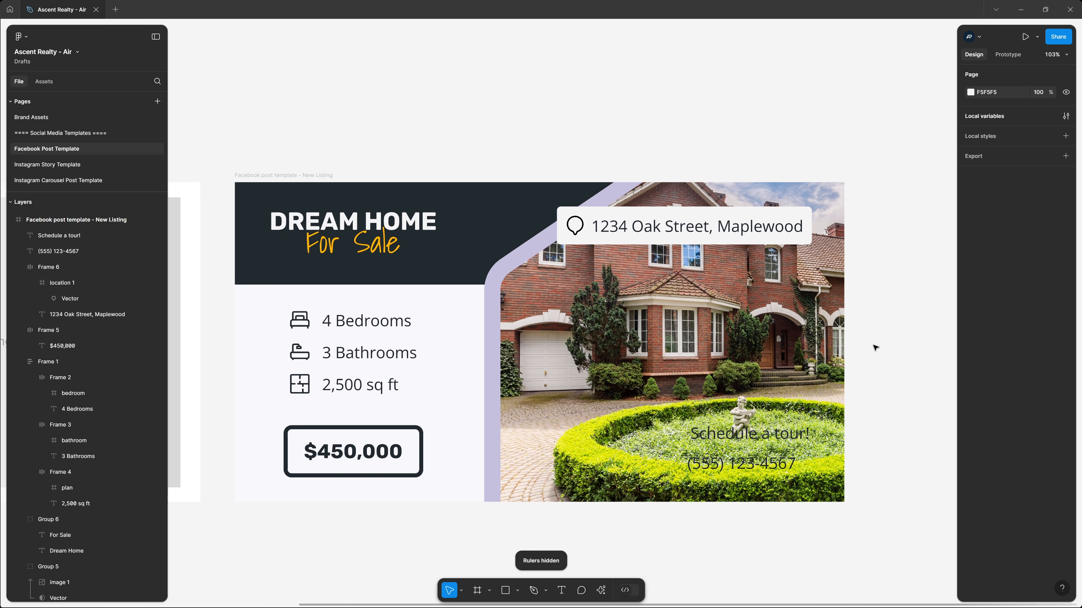
scroll(872, 386, down, 3)
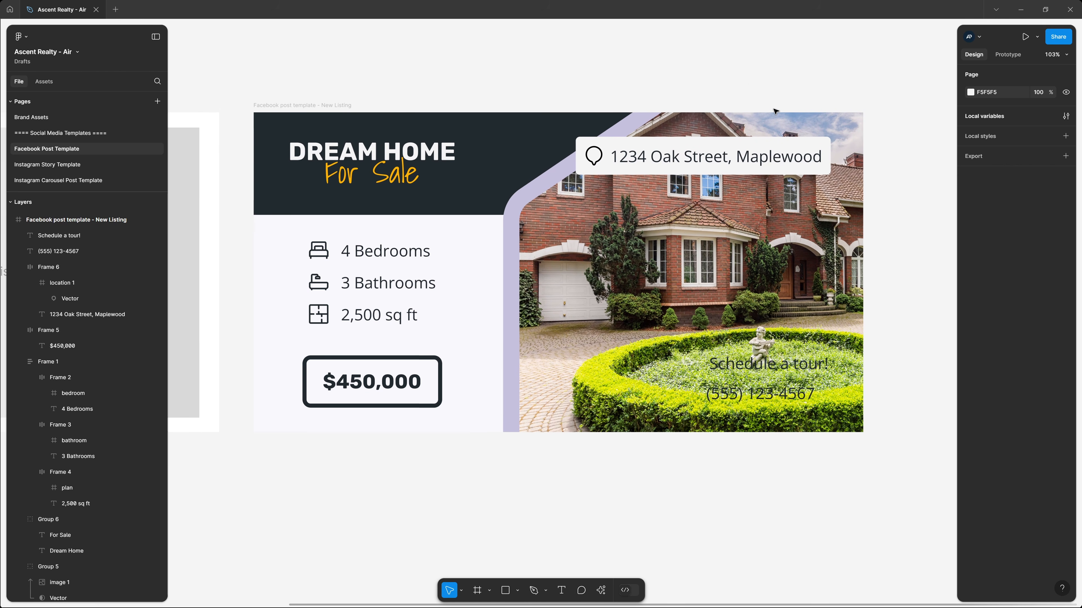
Step: Set the address text's font size to 25 and realign the address box with the right margin guide, showing the rulers for positioning
double_click(758, 164)
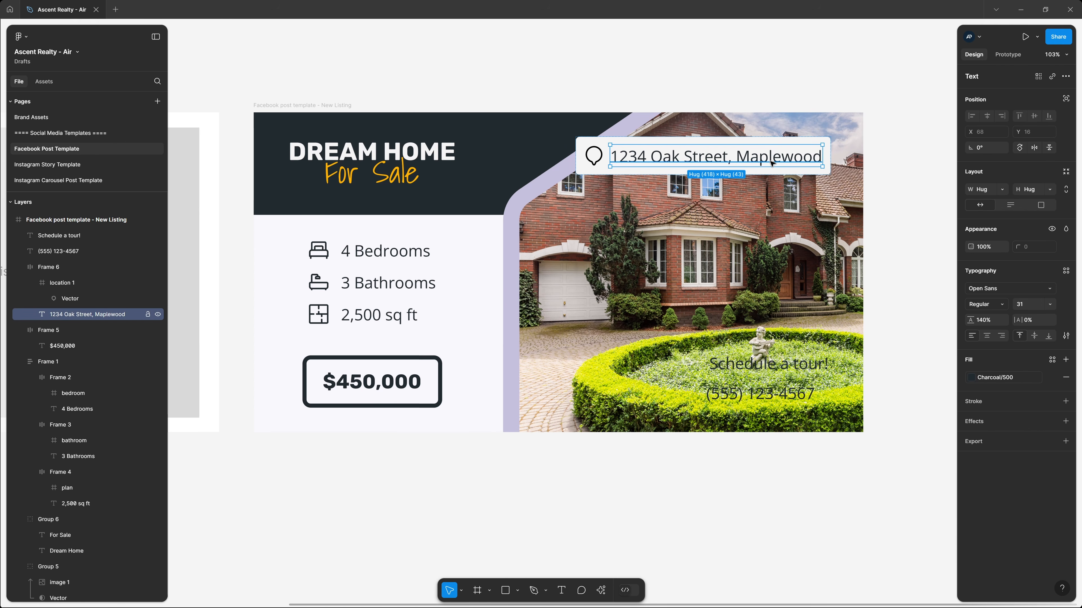
click(1025, 304)
text(25)
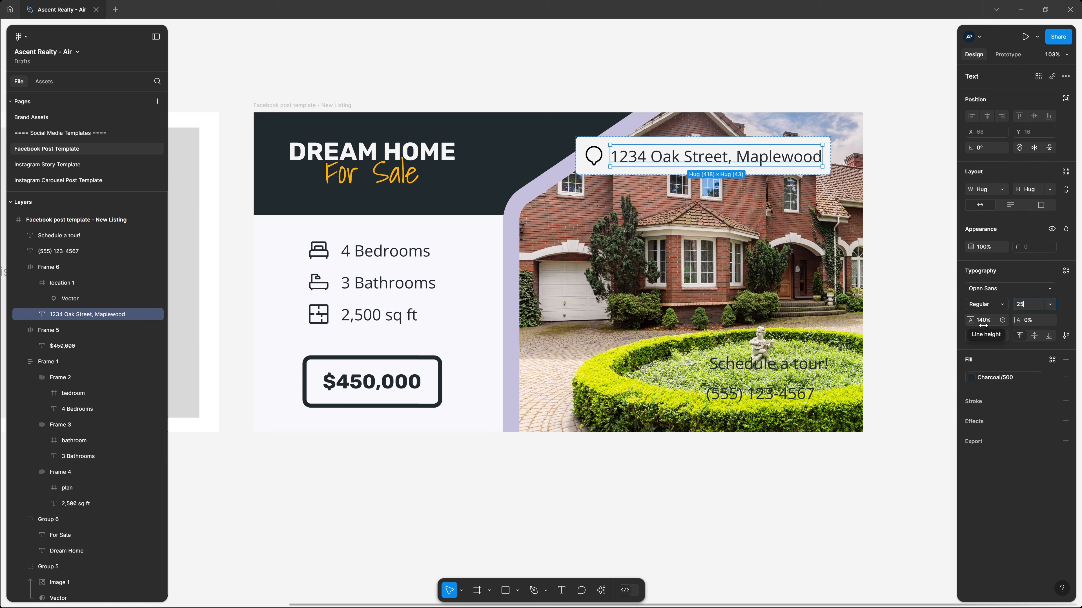
key(Return)
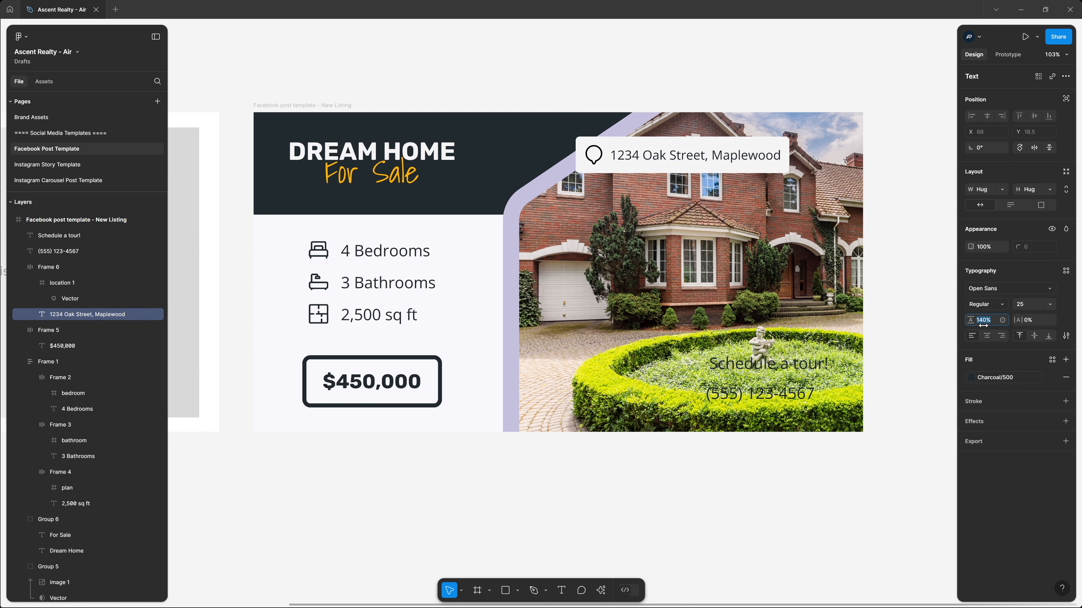
click(903, 167)
key(shift+r)
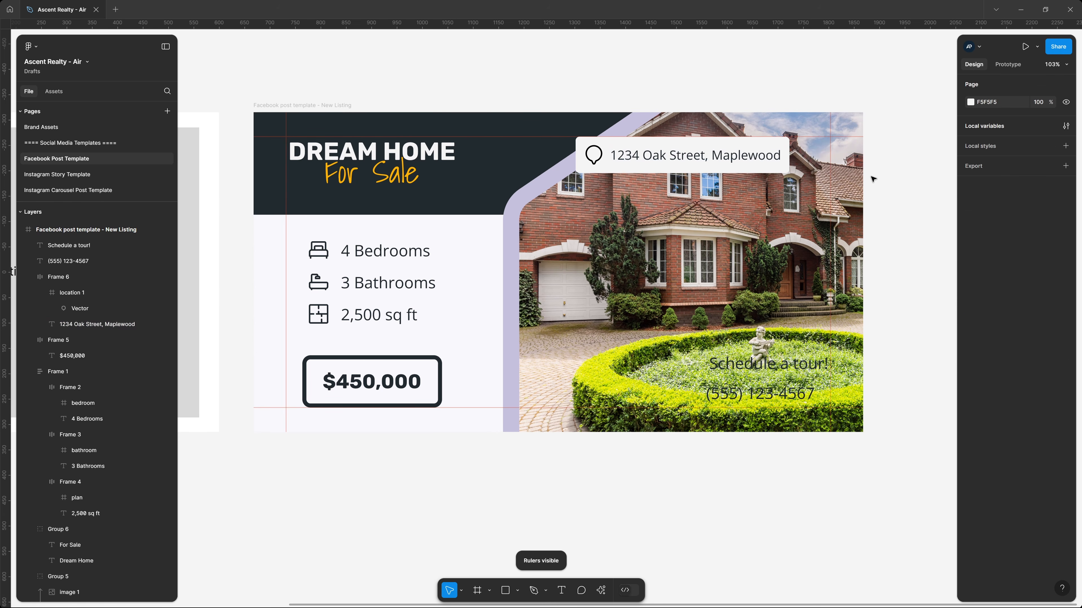
drag(744, 156, 785, 156)
Step: Set the font size of the "Schedule a tour!" and phone number texts to 25, and hide the rulers
click(767, 365)
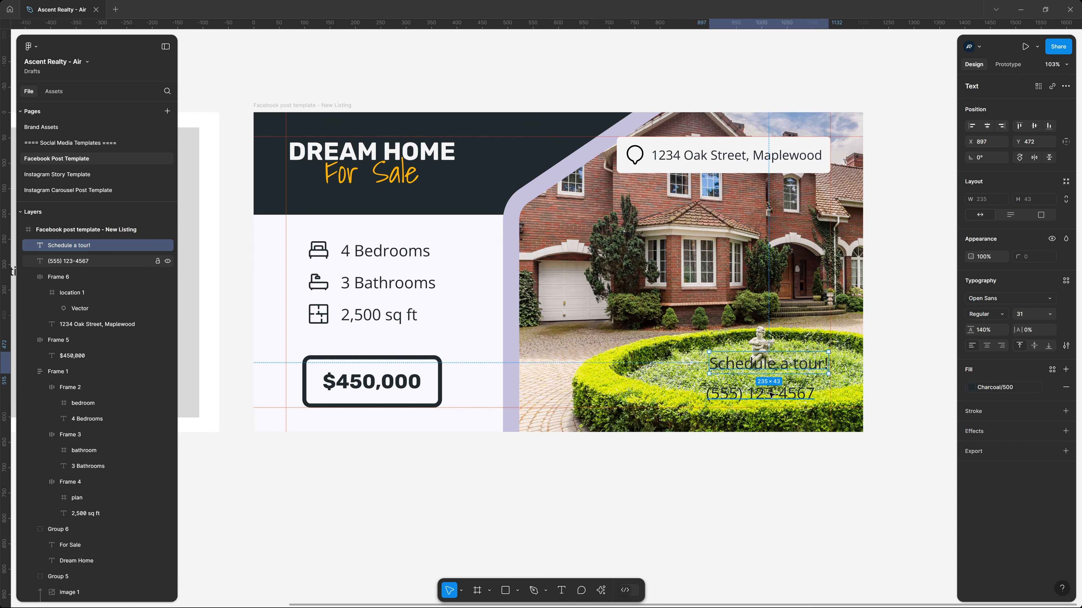
shift+click(767, 398)
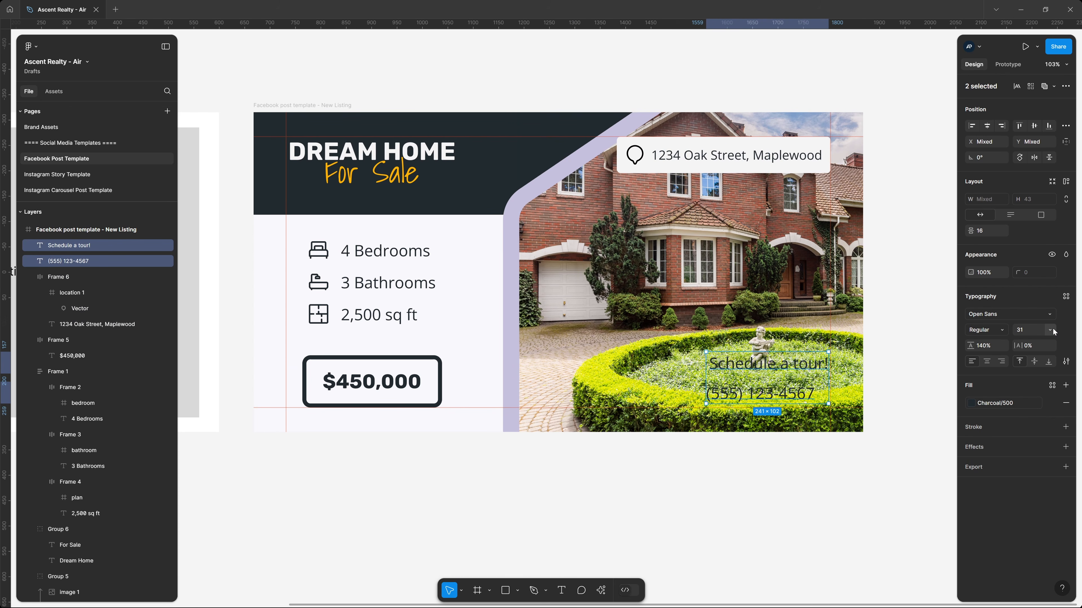
click(1033, 331)
text(2,5)
key(Tab)
click(867, 388)
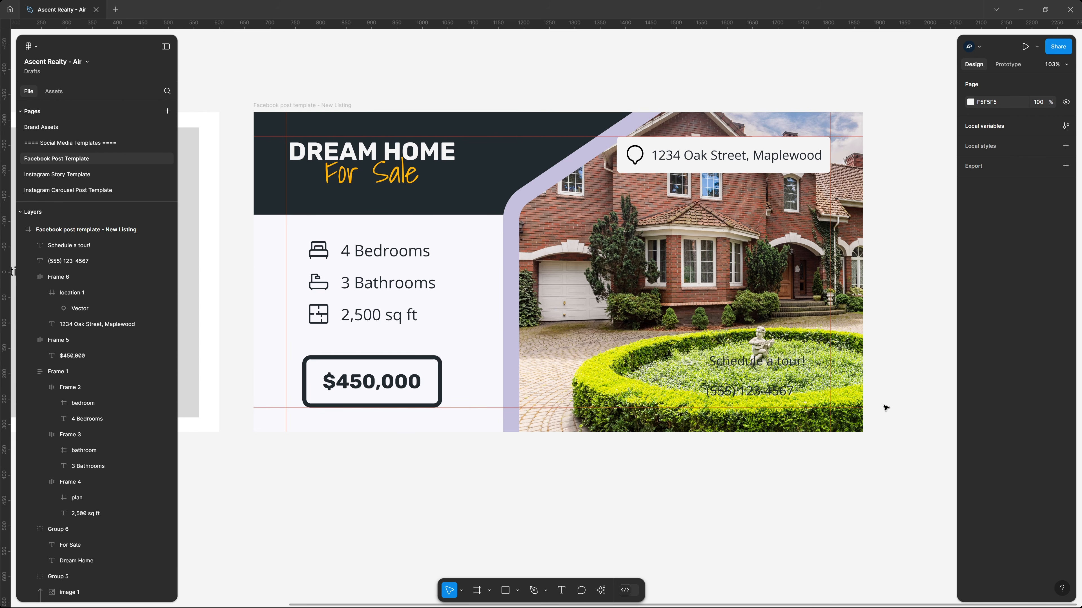
key(shift+r)
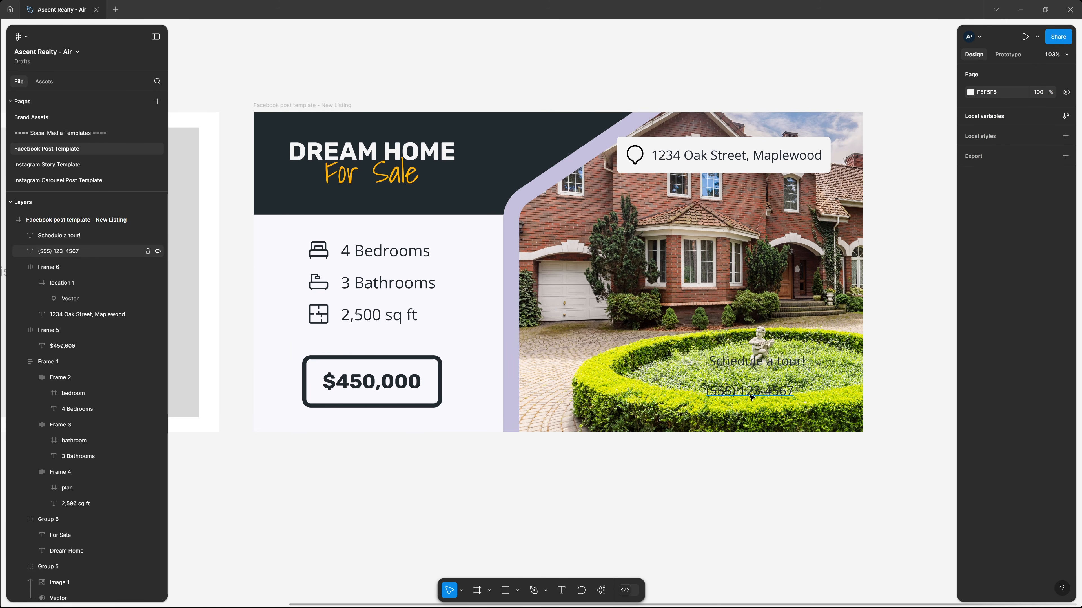
Step: Move the "Schedule a tour!" text to X 883, Y 485, centred closely above the phone number
drag(763, 365, 757, 372)
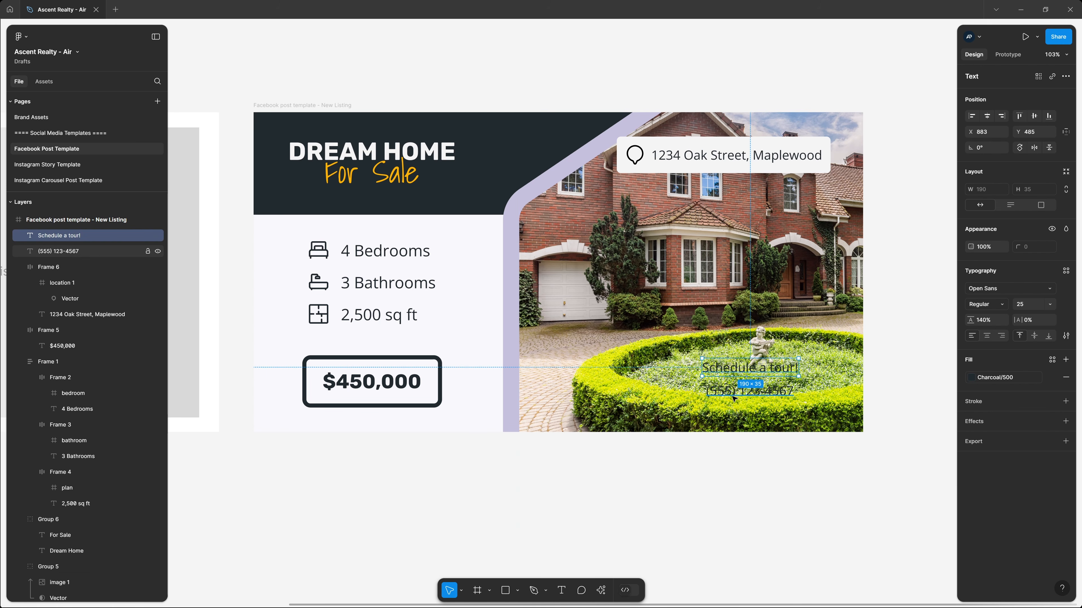
click(761, 490)
drag(408, 272, 829, 281)
drag(350, 282, 511, 278)
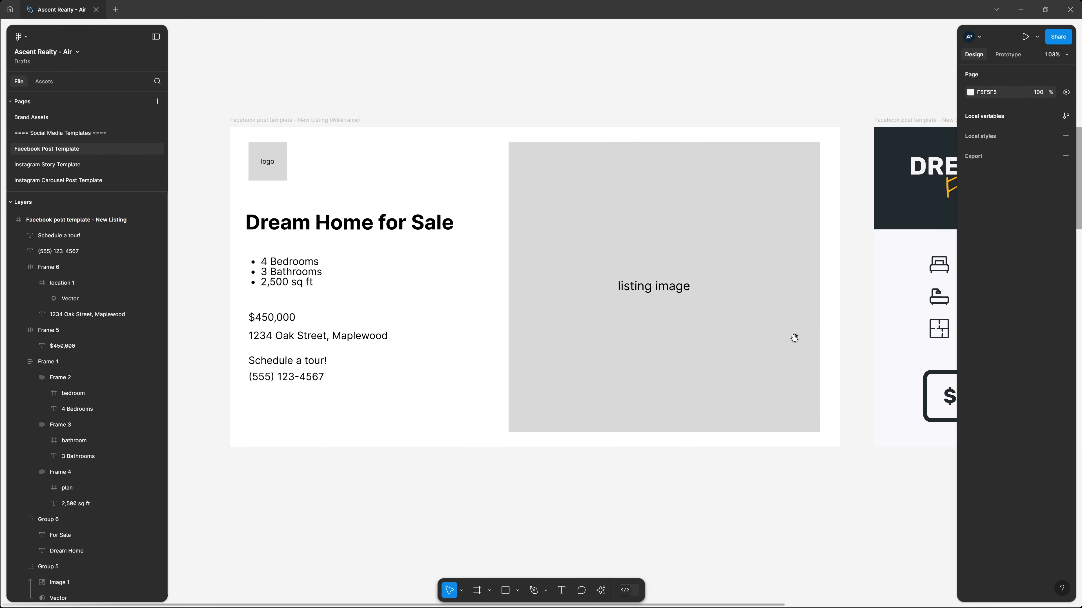
Step: Wrap the "Schedule a tour!" and phone number texts in an auto layout frame and fill it with the Amber/500 library colour
drag(797, 339, 565, 337)
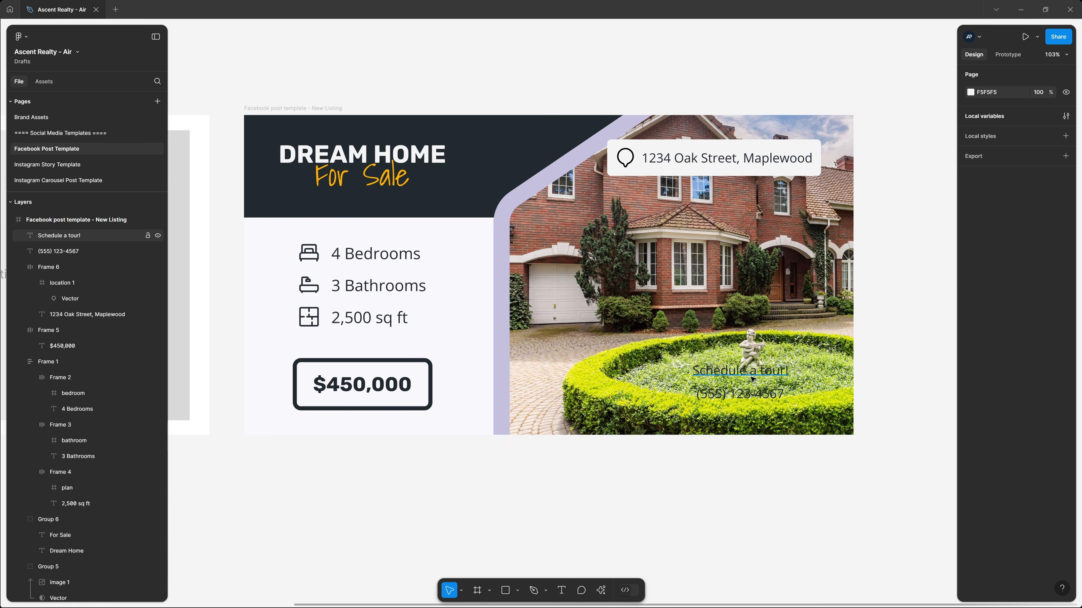
click(741, 371)
shift+click(741, 394)
key(shift+a)
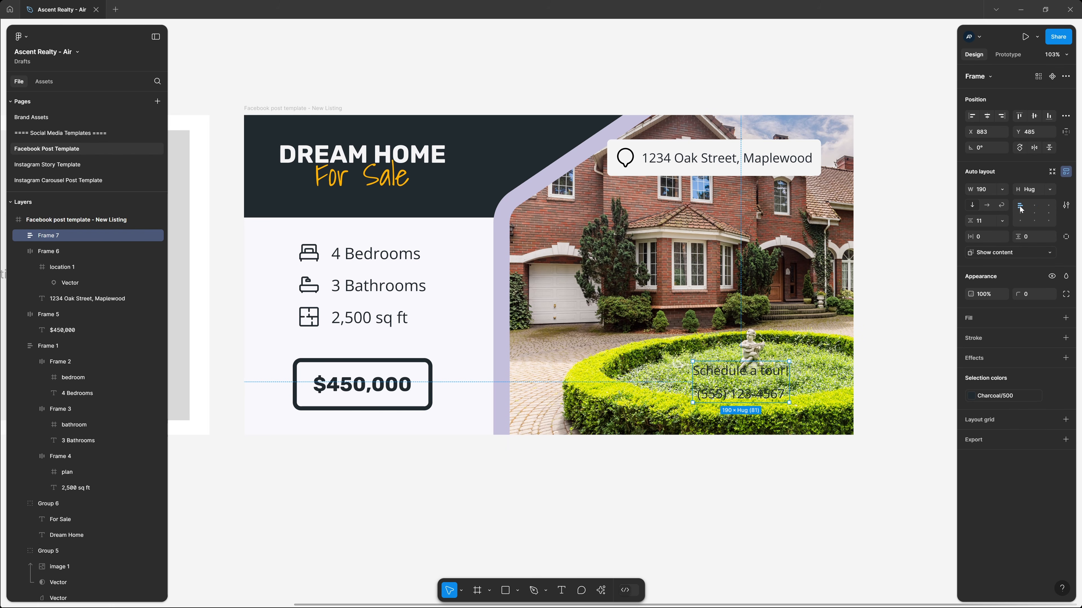
click(1066, 318)
click(1052, 318)
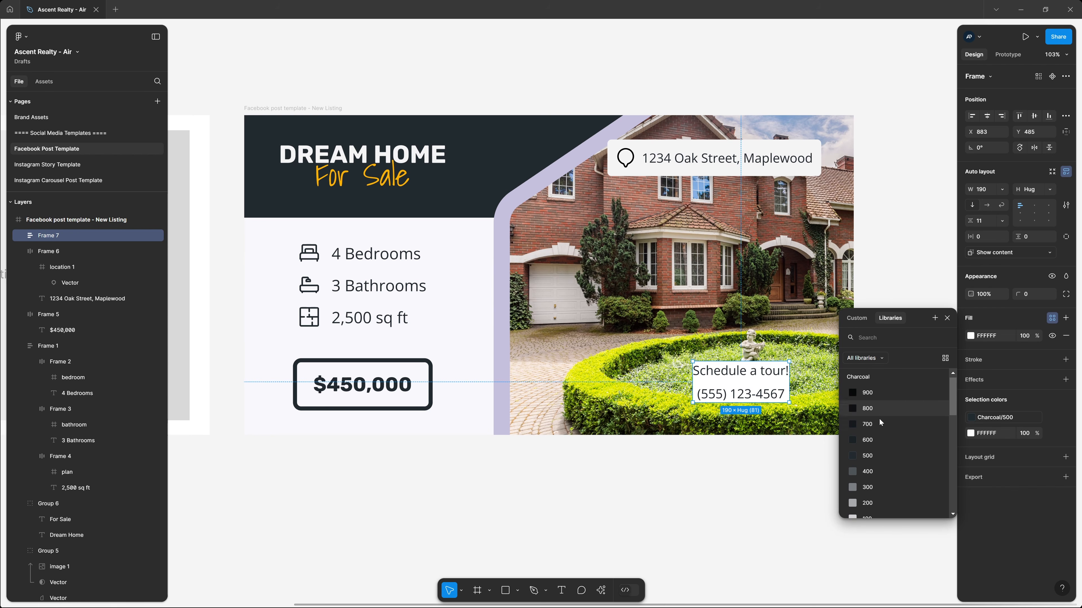
scroll(879, 418, down, 10)
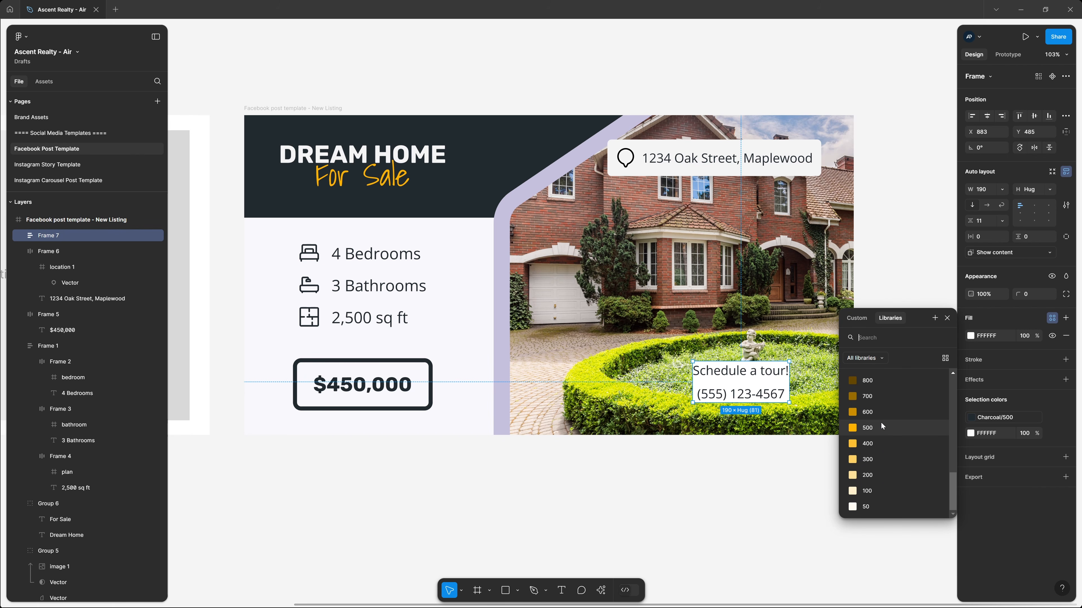
click(867, 427)
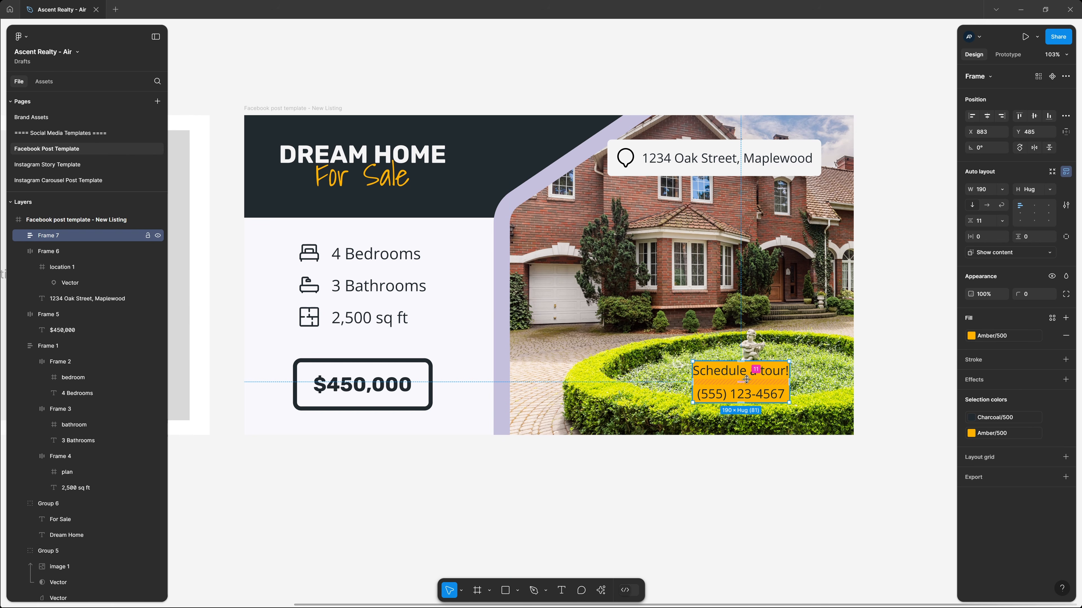
Step: Give the amber contact frame 24 horizontal and vertical padding and make its width hug the contents
double_click(380, 183)
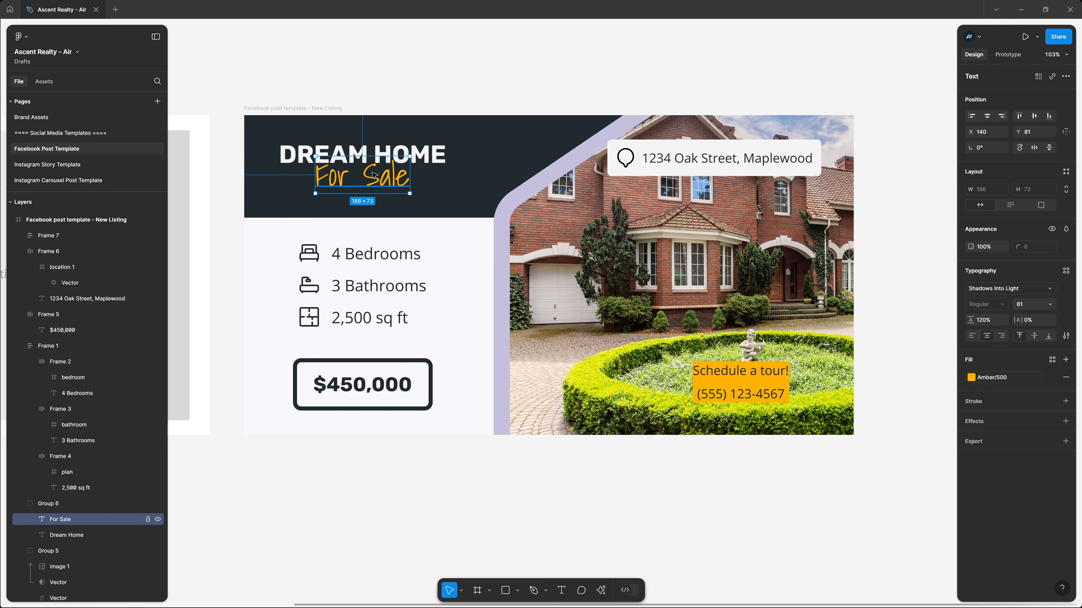
click(740, 382)
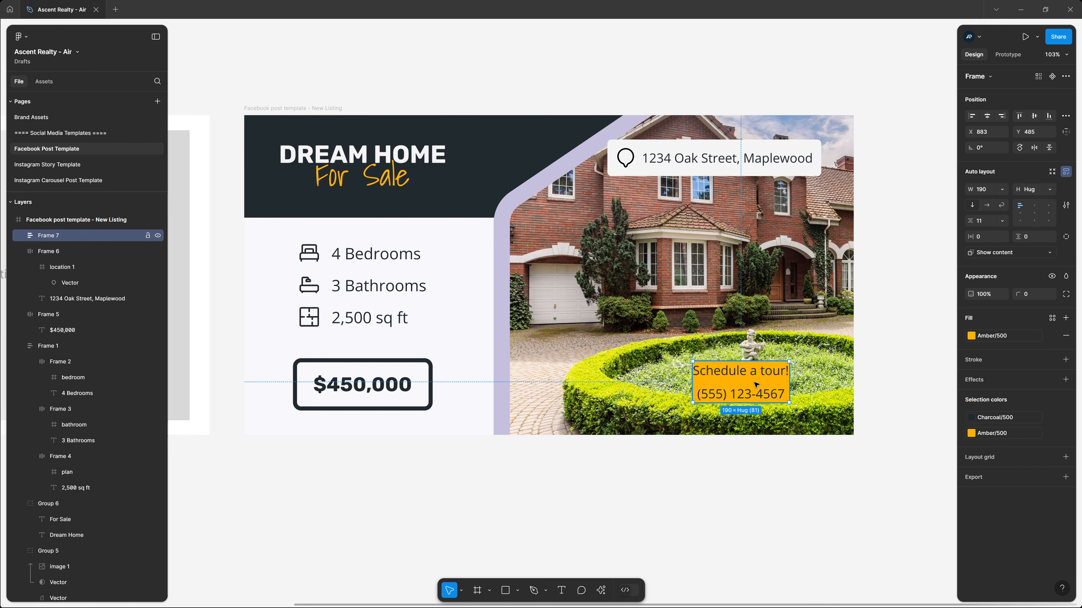
click(986, 239)
text(24)
key(Tab)
text(24)
key(Return)
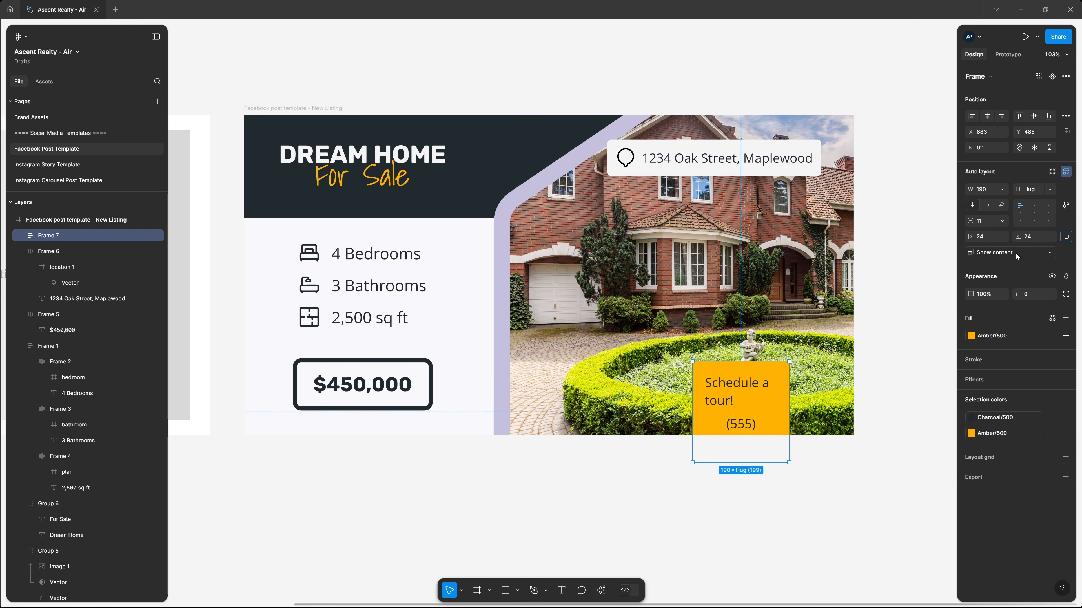
double_click(789, 394)
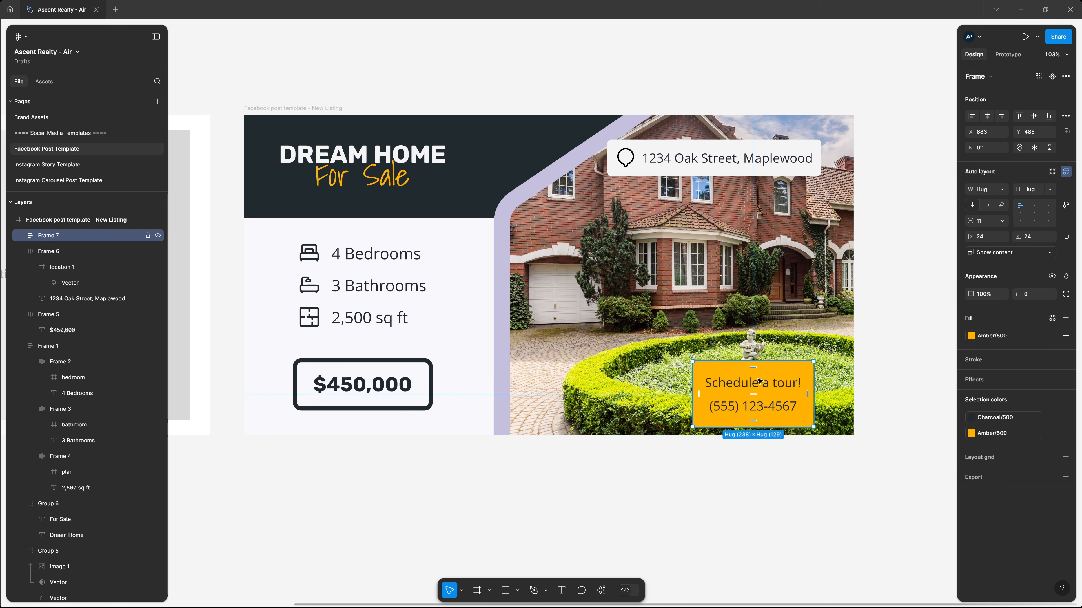
Step: Move the amber contact frame to about X 851, Y 438 and set its corner radius to 16
drag(789, 394, 770, 347)
click(1029, 294)
text(1)
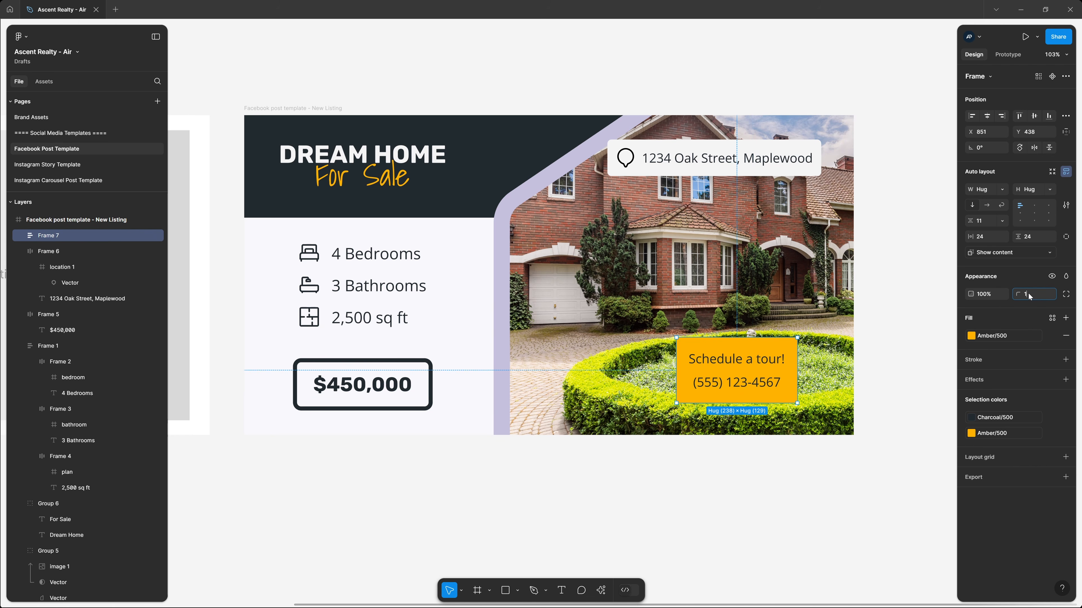
text(6)
key(Tab)
click(918, 426)
Step: Make the "Schedule a tour!" text in the amber frame bold
click(755, 359)
click(748, 362)
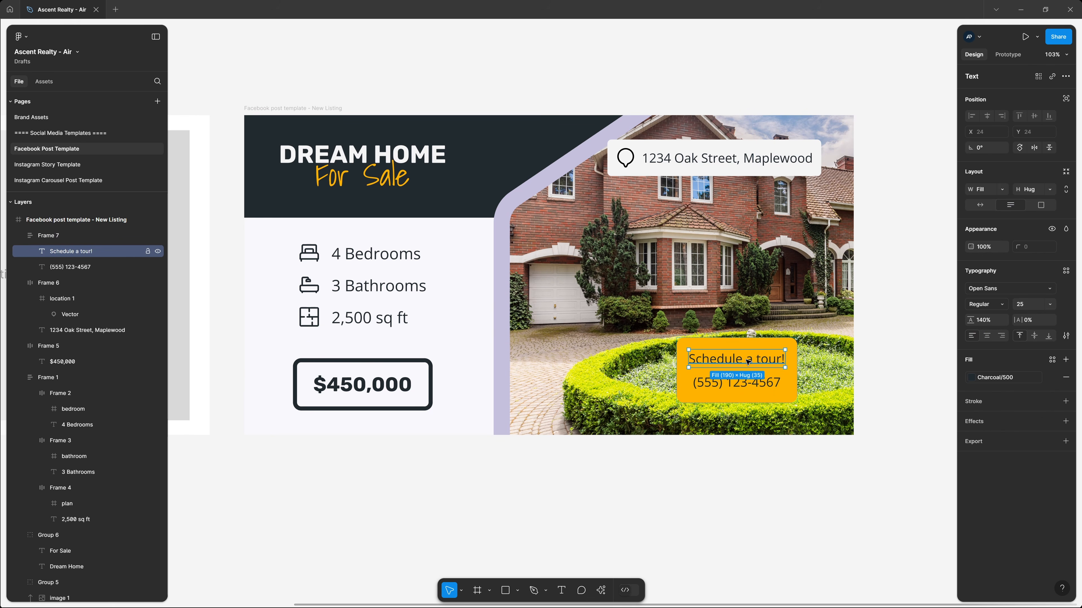
key(ctrl+b)
key(Escape)
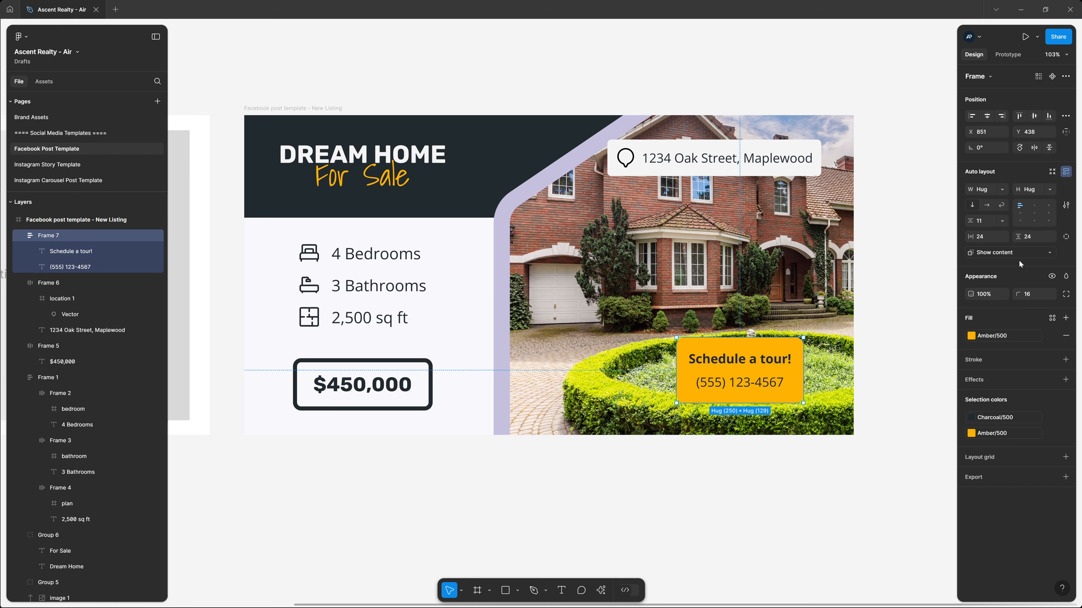
Step: Left-align both text lines in the amber contact frame and set the spacing between them to 0
key(Return)
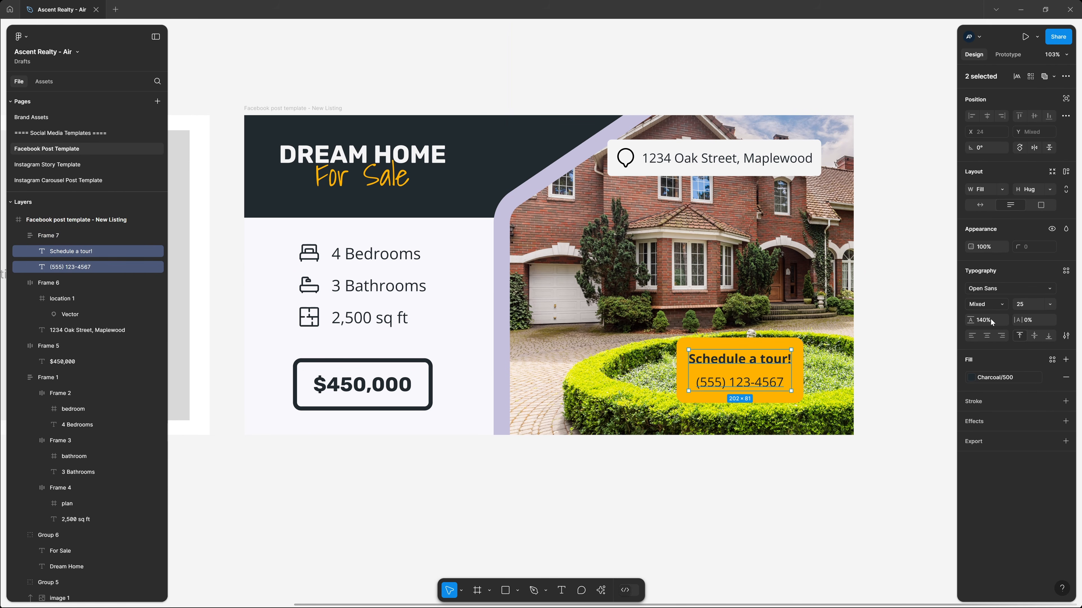
click(908, 318)
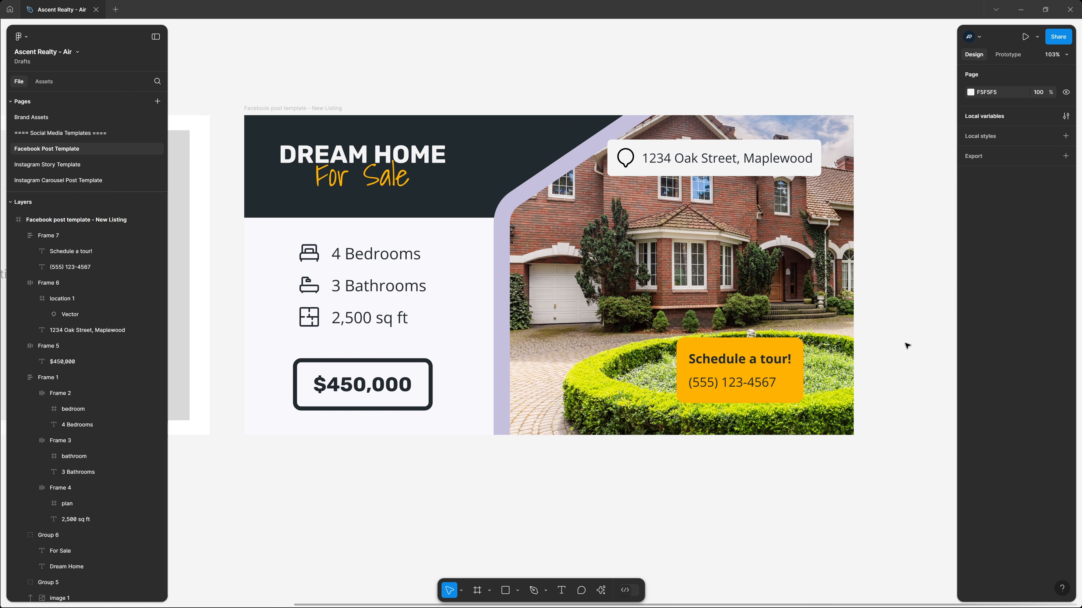
click(743, 370)
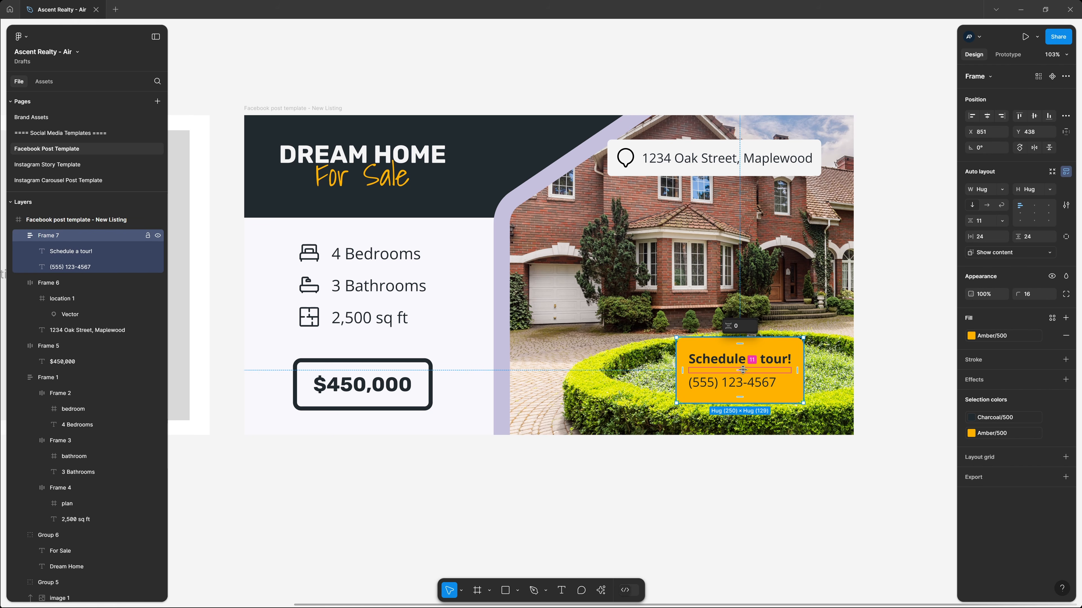
key(Return)
click(797, 530)
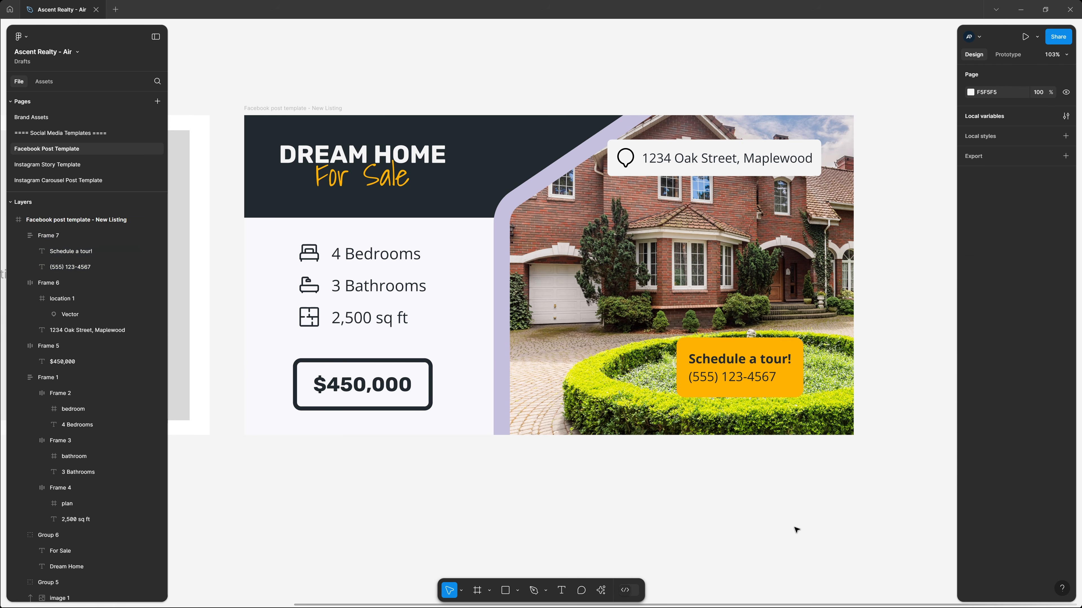
Step: Apply the Amber/900 library colour to both text lines in the contact frame
ctrl+click(751, 378)
ctrl+shift+click(744, 360)
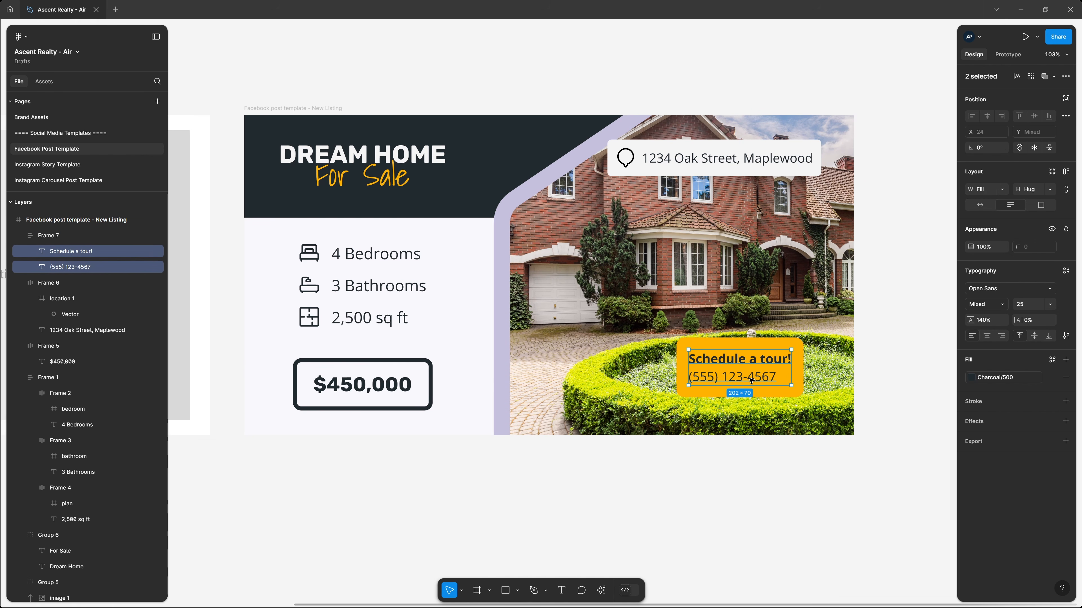
click(1052, 359)
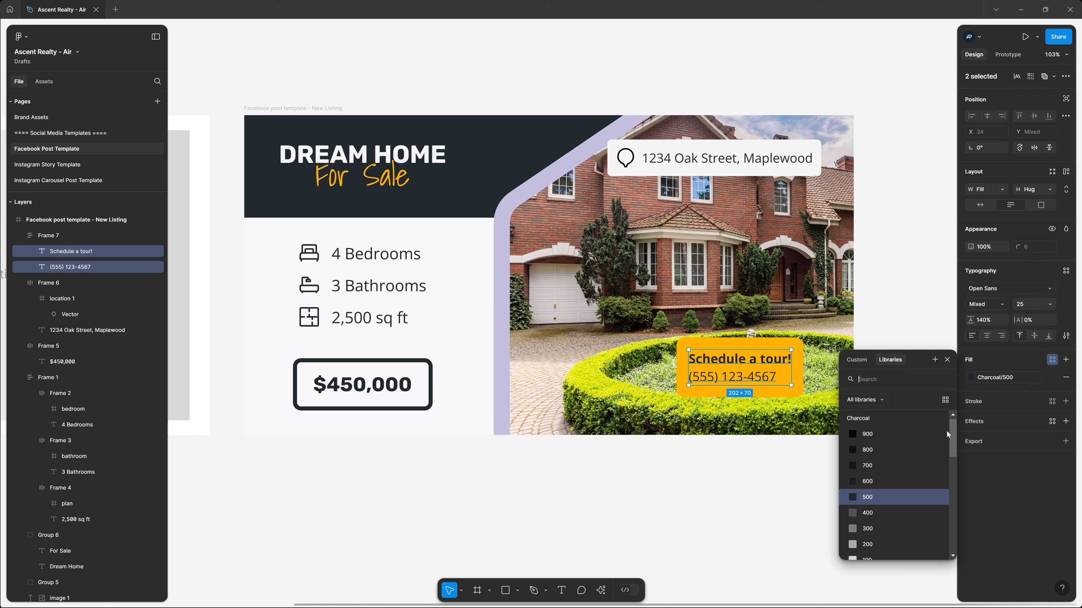
scroll(889, 471, down, 5)
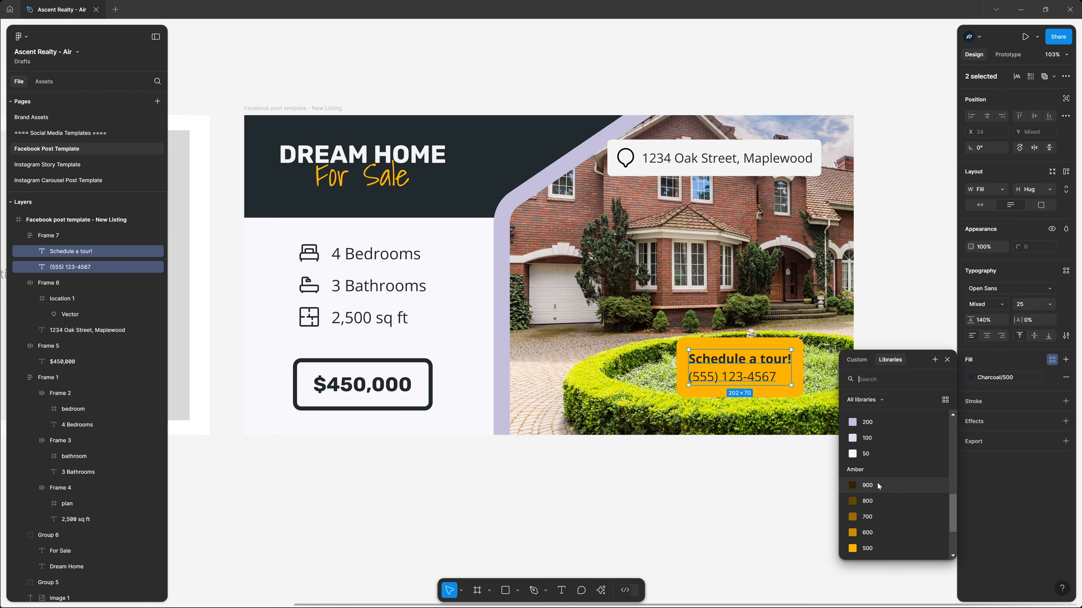
click(877, 484)
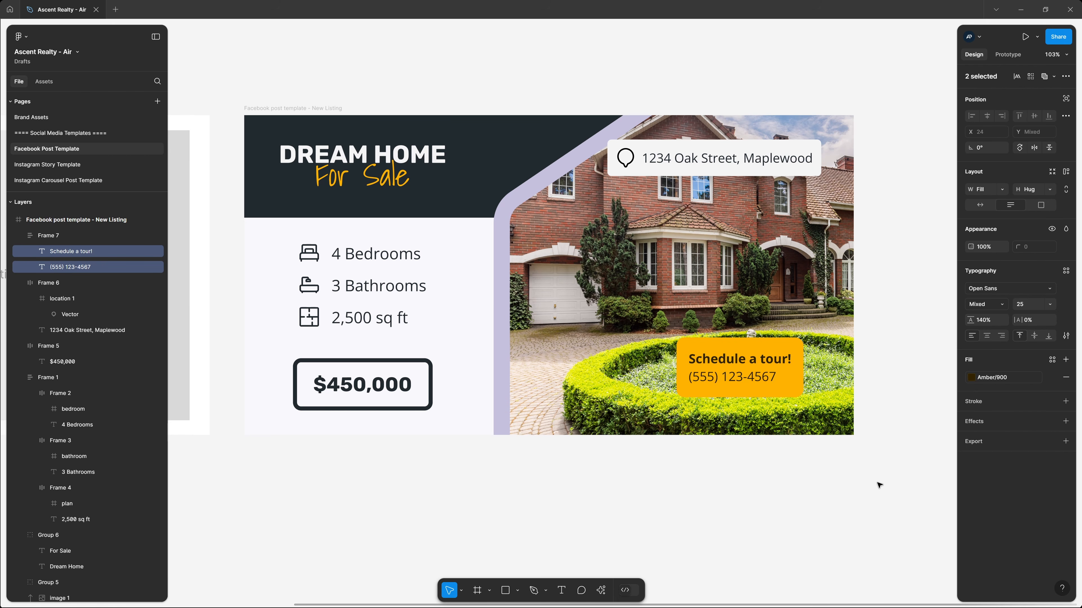
Step: Move the amber contact frame across the listing photo to about X 768, Y 440
click(777, 345)
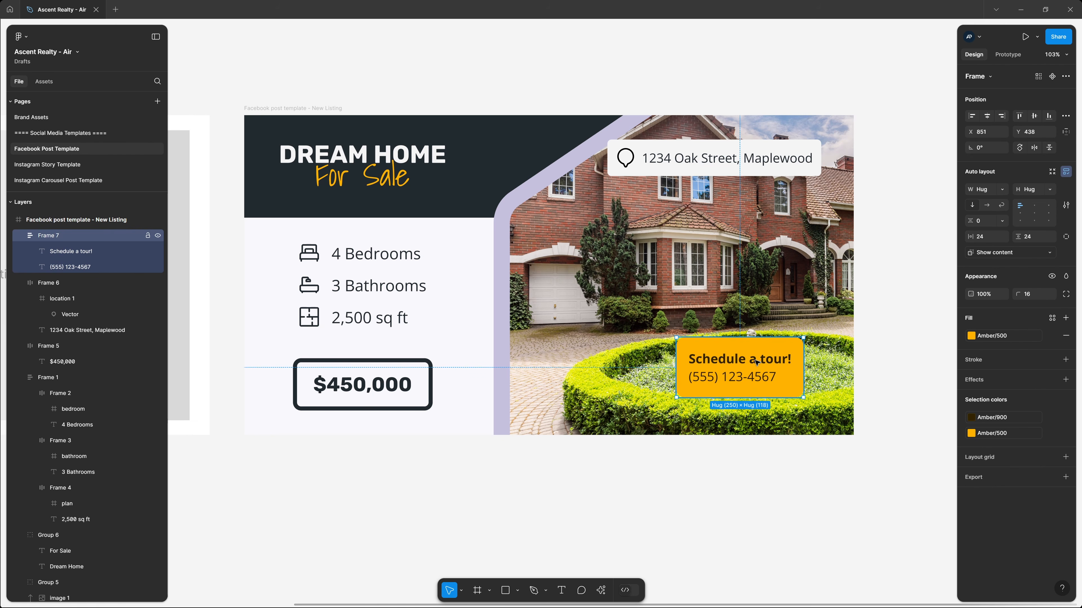
key(Return)
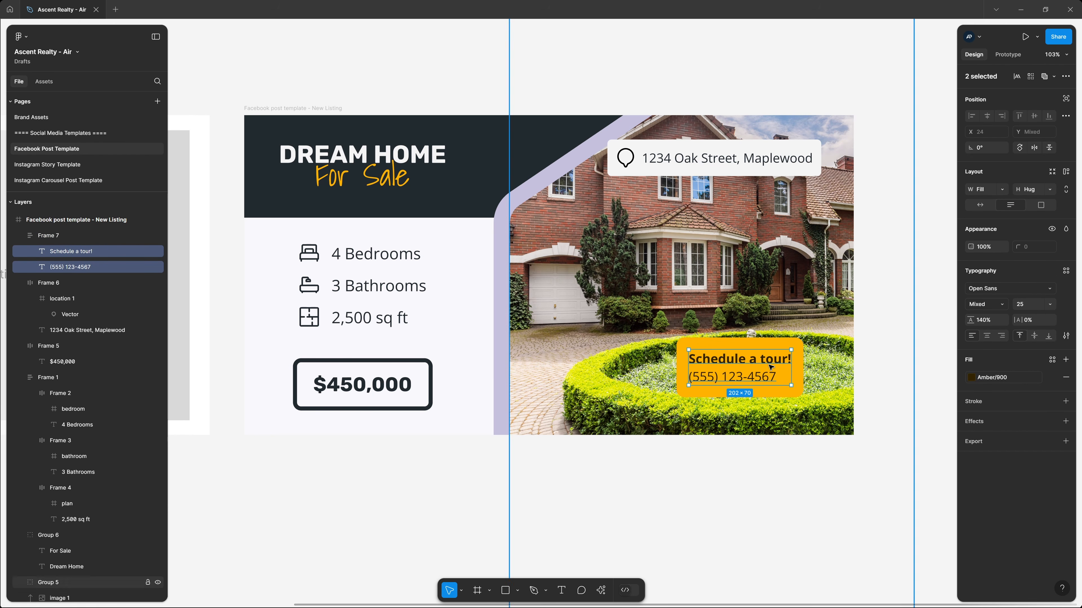
click(921, 366)
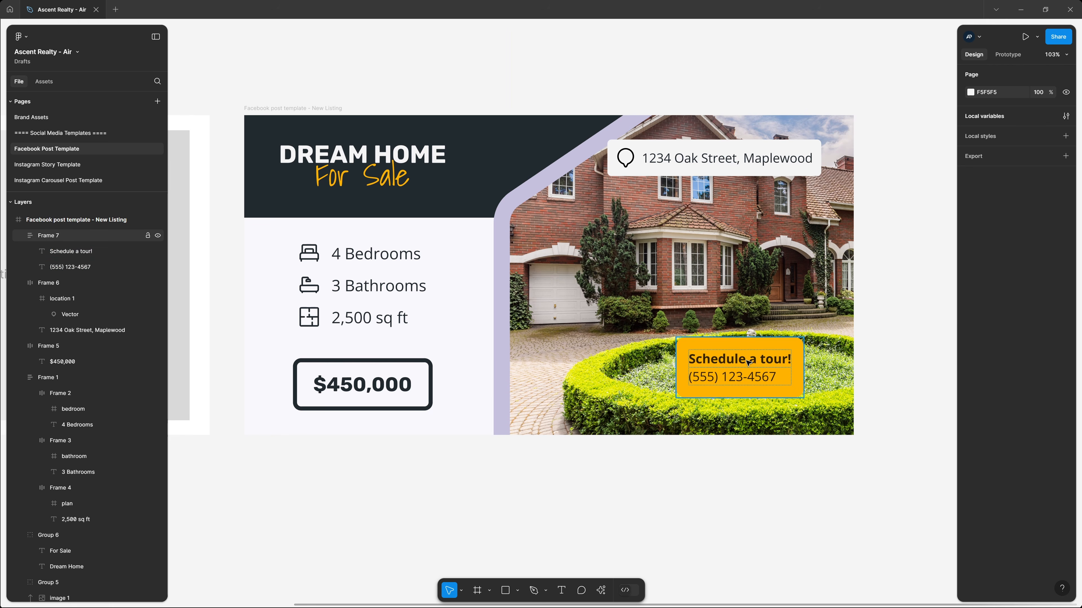
drag(747, 362, 705, 362)
click(928, 310)
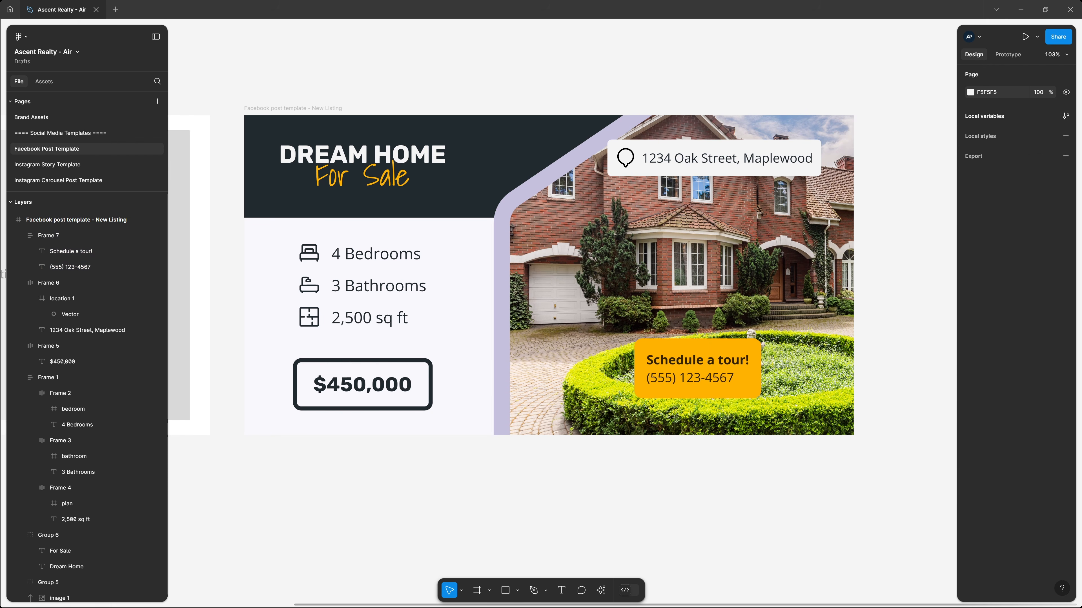
Step: Examine the colour combinations of the two small logomark tiles in the Logo Suite (Bento) frame on the Brand Assets page
click(56, 115)
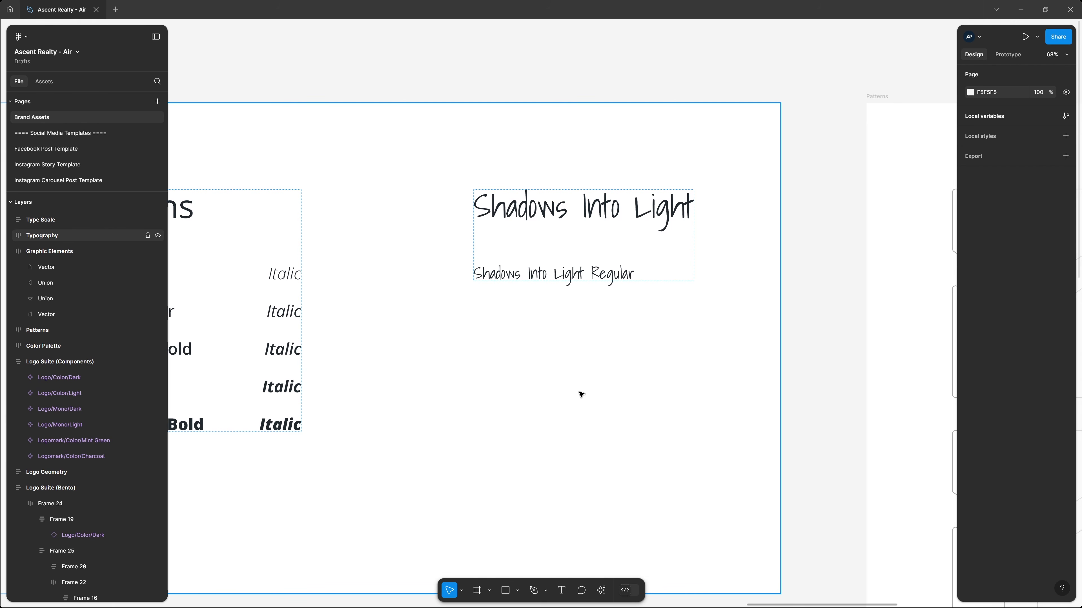
key(shift+1)
click(334, 231)
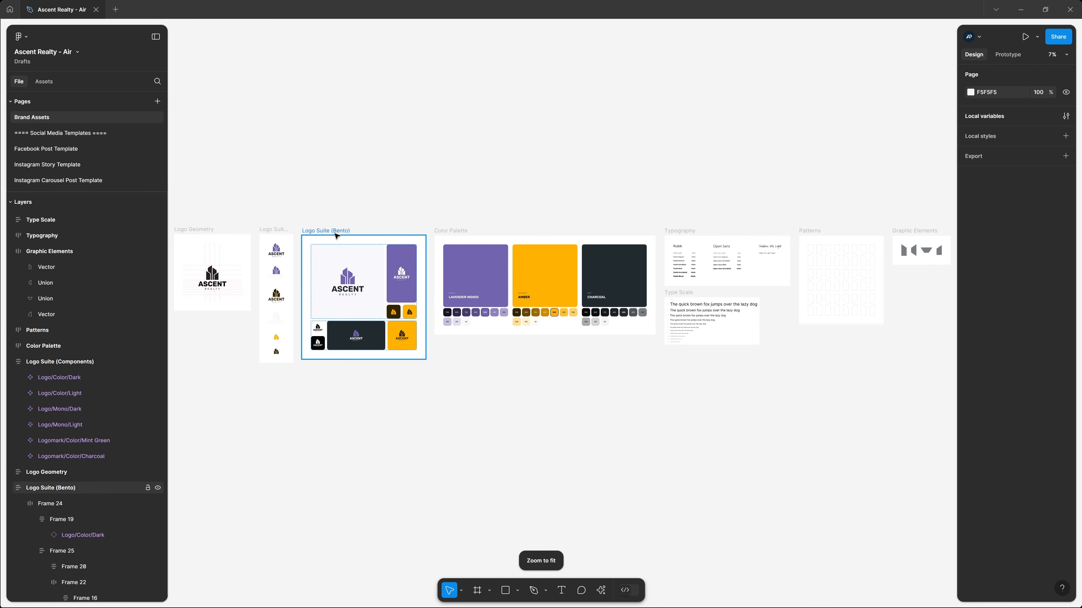
key(shift+2)
click(845, 317)
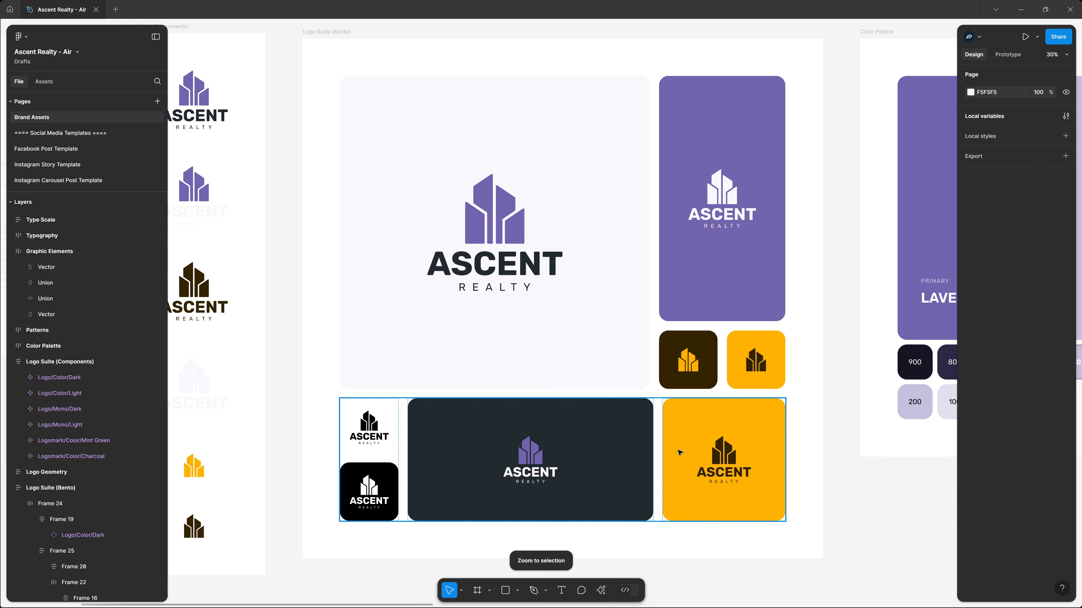
double_click(690, 363)
double_click(690, 363)
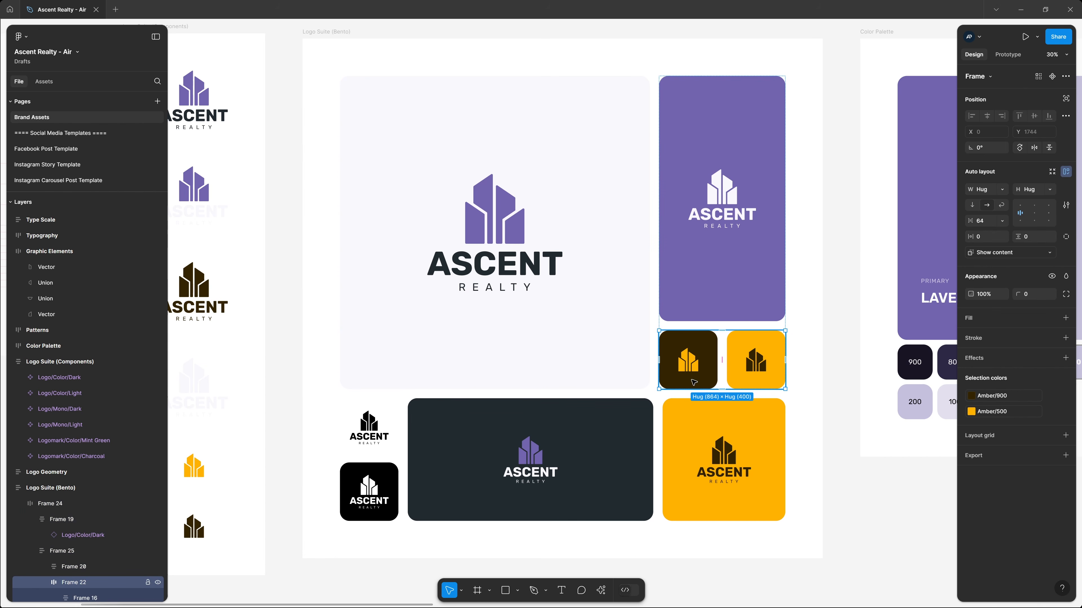
double_click(688, 365)
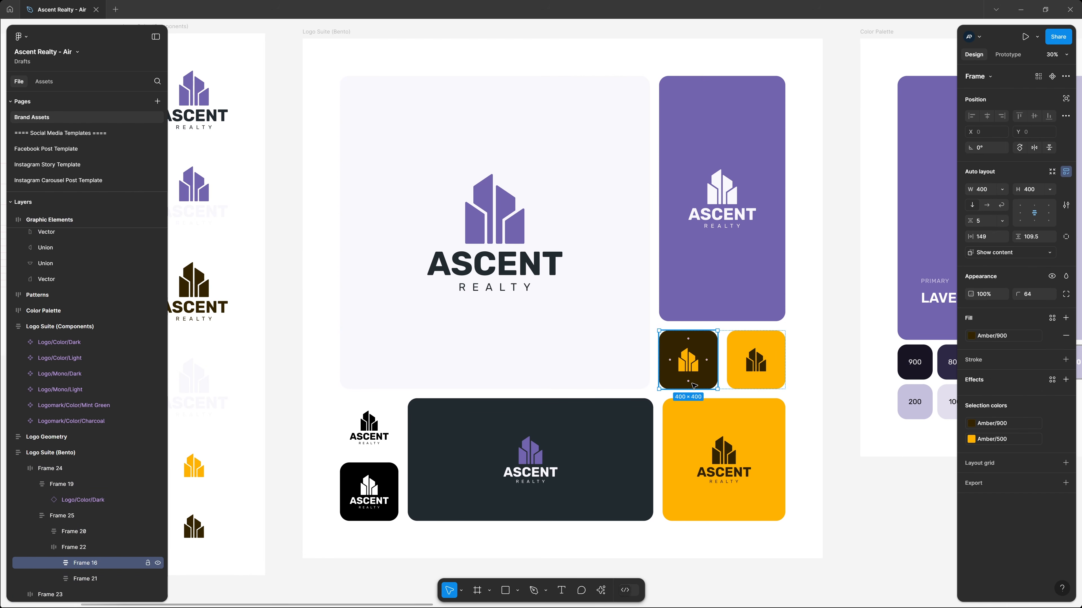
click(837, 351)
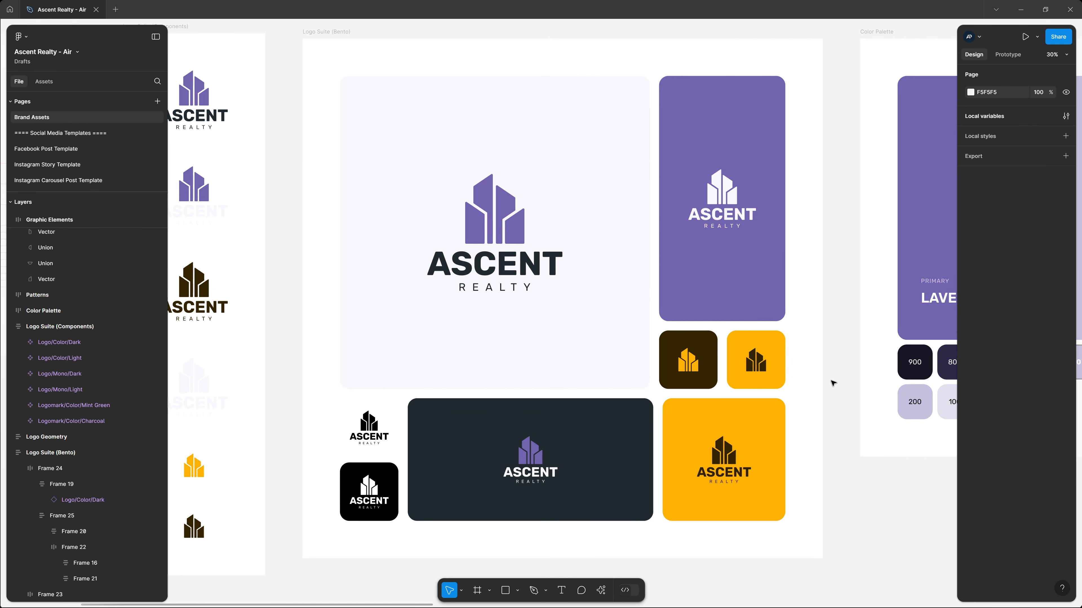
double_click(765, 352)
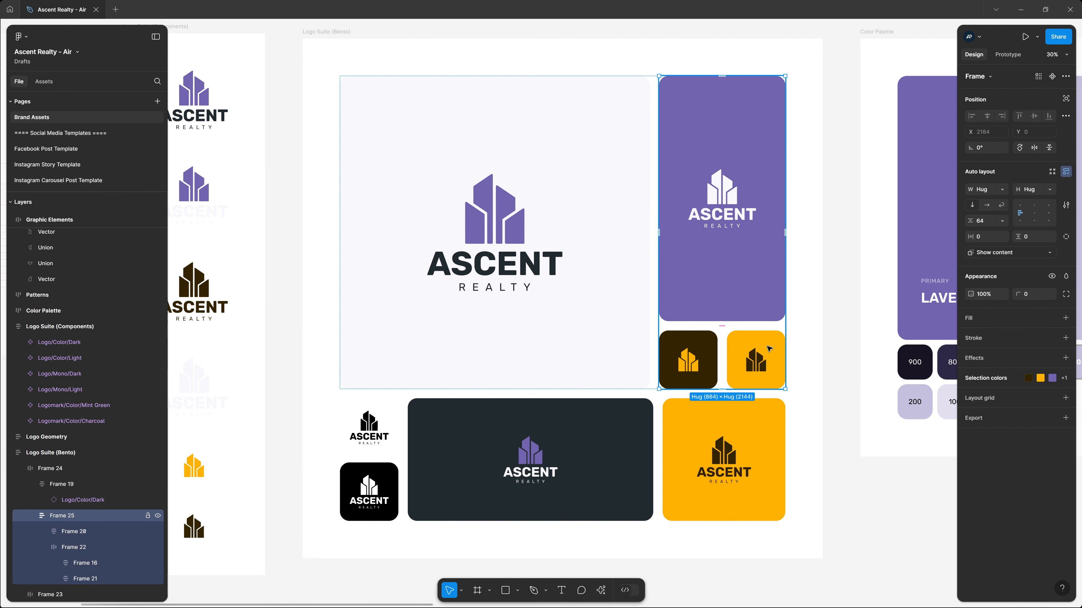
double_click(768, 350)
double_click(765, 346)
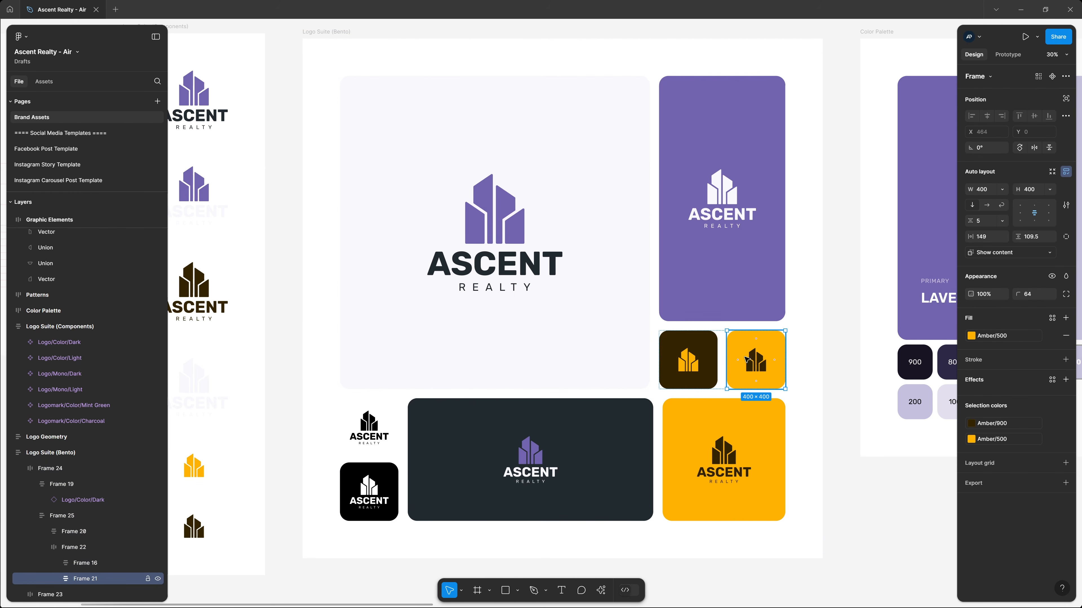
Step: Compare the contact frame's colours on the Facebook Post Template page with the logo tiles on the Brand Assets page
click(70, 148)
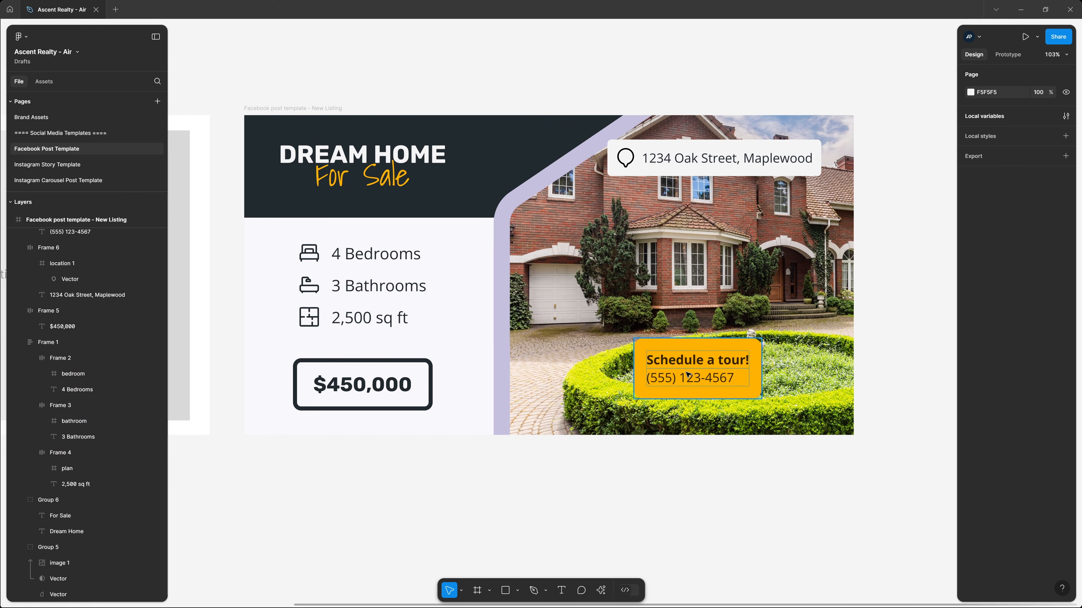
click(715, 356)
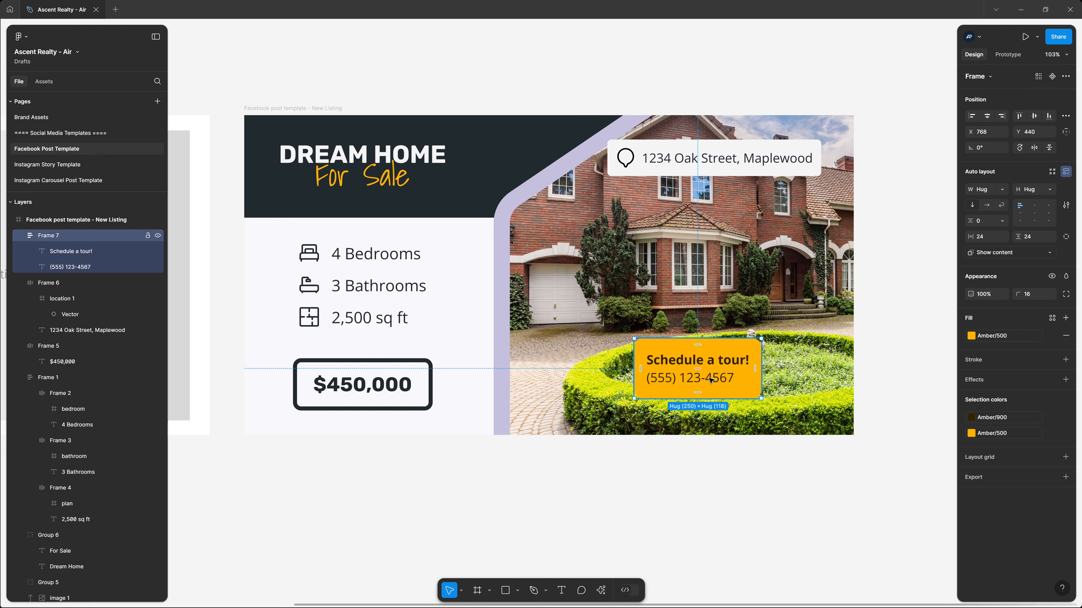
click(32, 116)
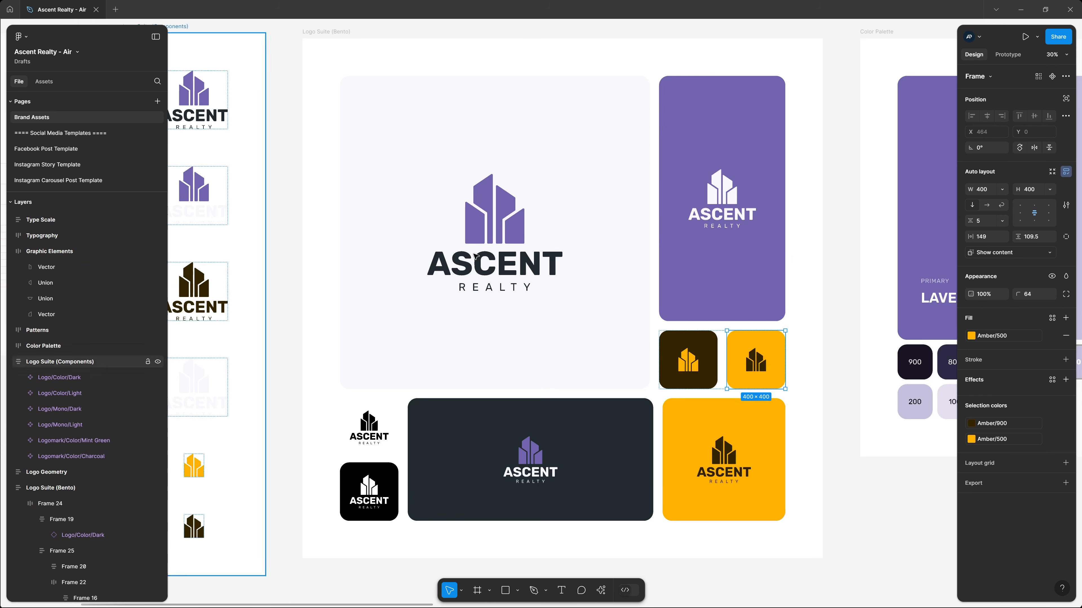
Step: Copy the dark brown logomark tile from the Brand Assets page to the Facebook post template, scaled to 96 × 96 beside the contact frame
click(683, 347)
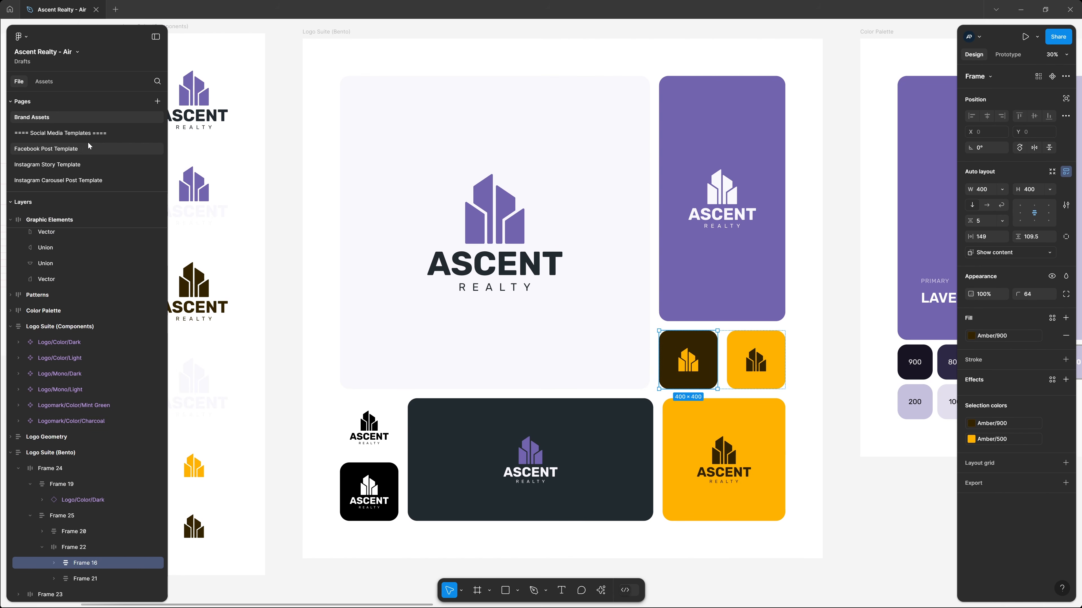
click(79, 148)
key(Escape)
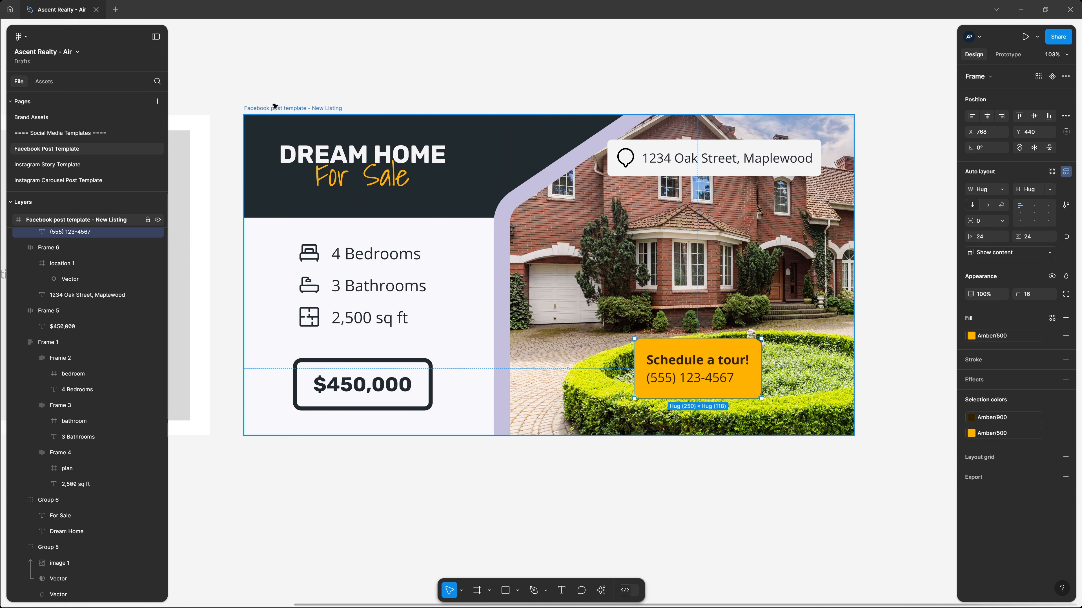
key(ctrl+v)
key(k)
drag(447, 318, 683, 265)
Step: Combine the amber contact frame and the logomark tile in a horizontal auto layout frame
shift+click(722, 374)
key(shift+a)
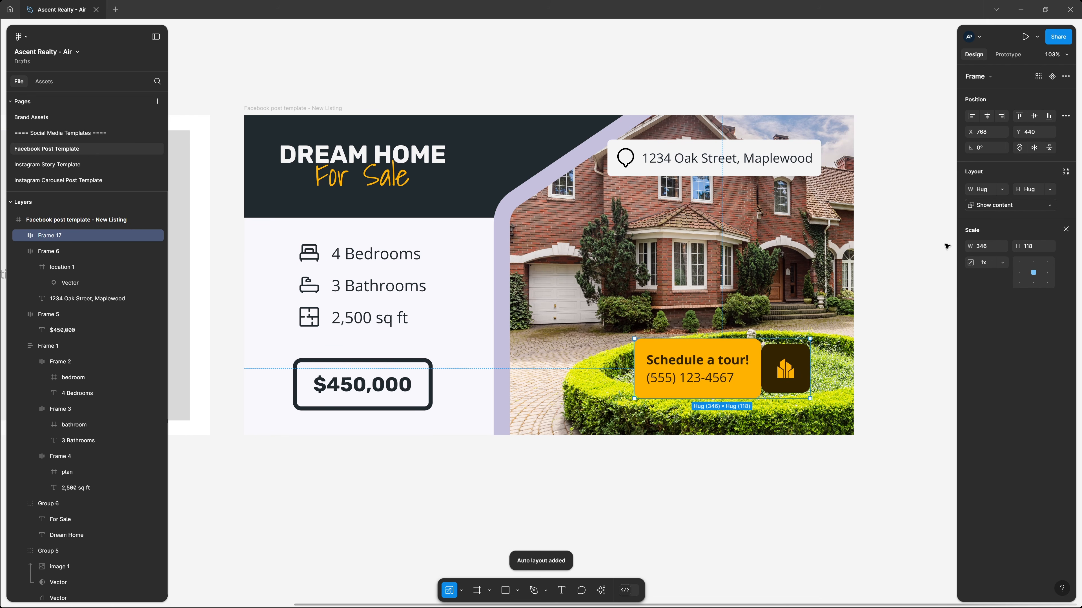
key(v)
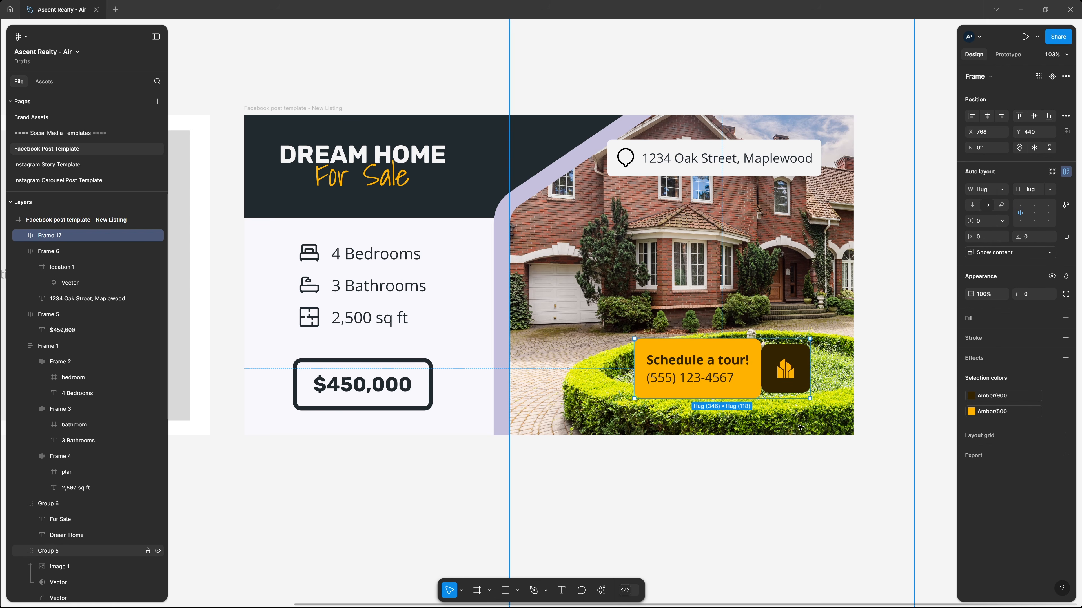
Step: Recolour the logomark tile with a Charcoal/900 background fill and a Charcoal/50 logomark
key(shift+2)
click(777, 243)
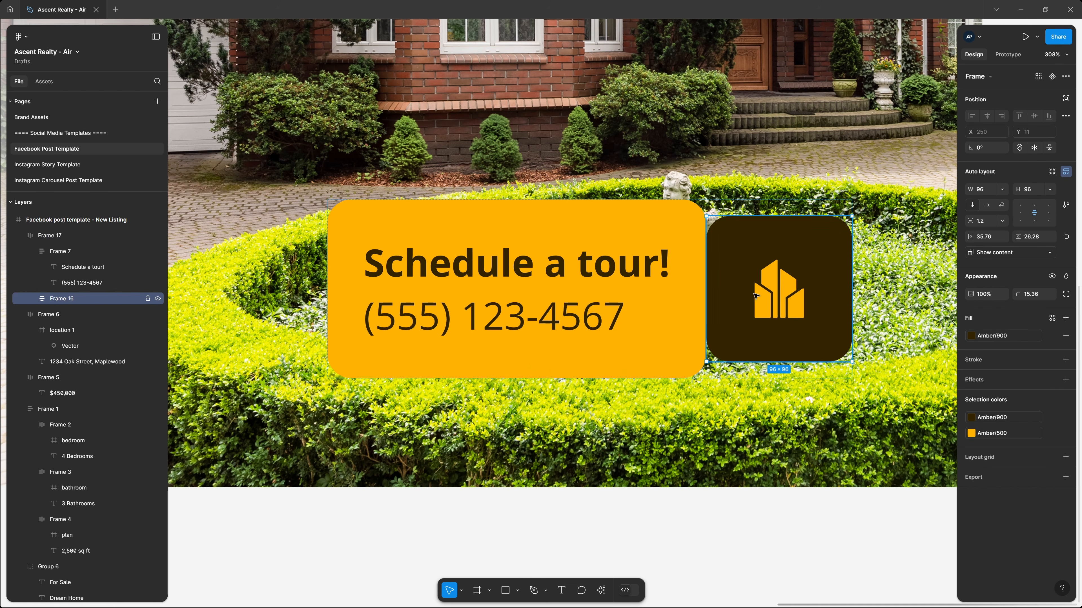
click(1019, 334)
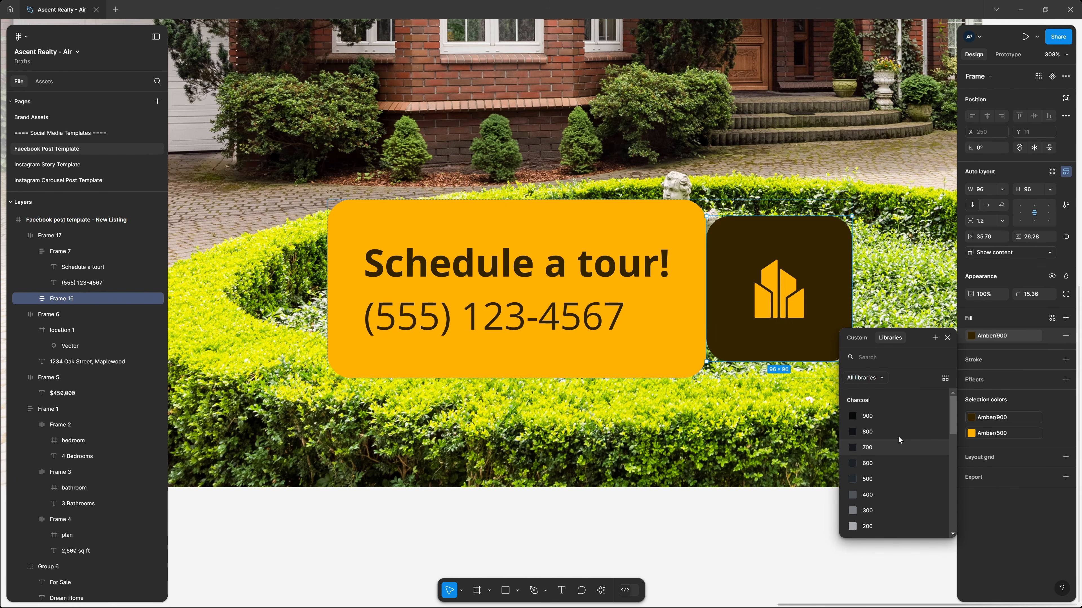
click(892, 416)
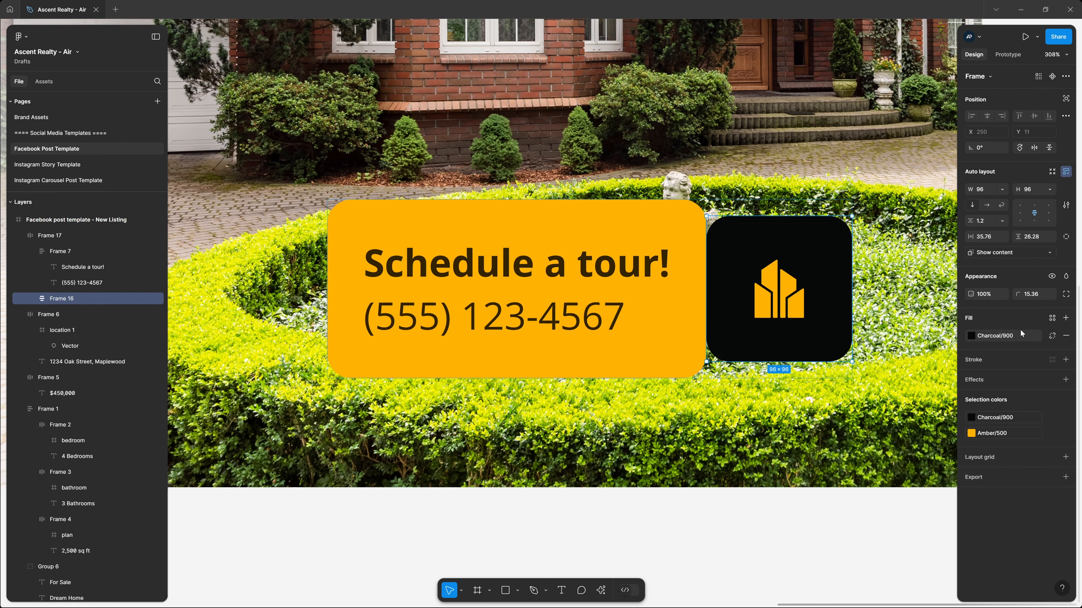
click(971, 433)
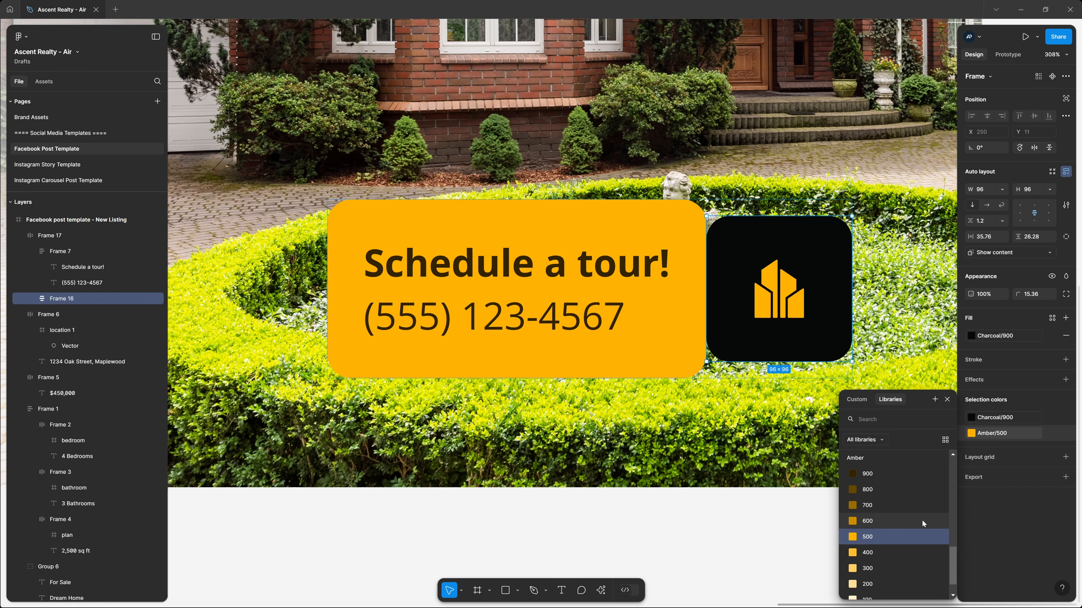
scroll(916, 514, down, 5)
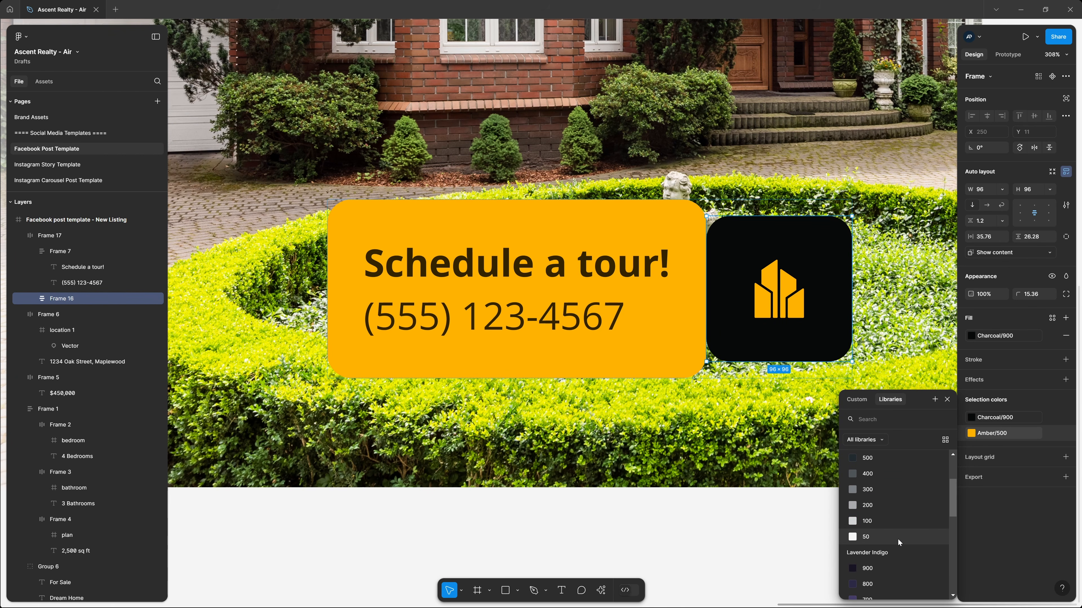
scroll(901, 531, down, 1)
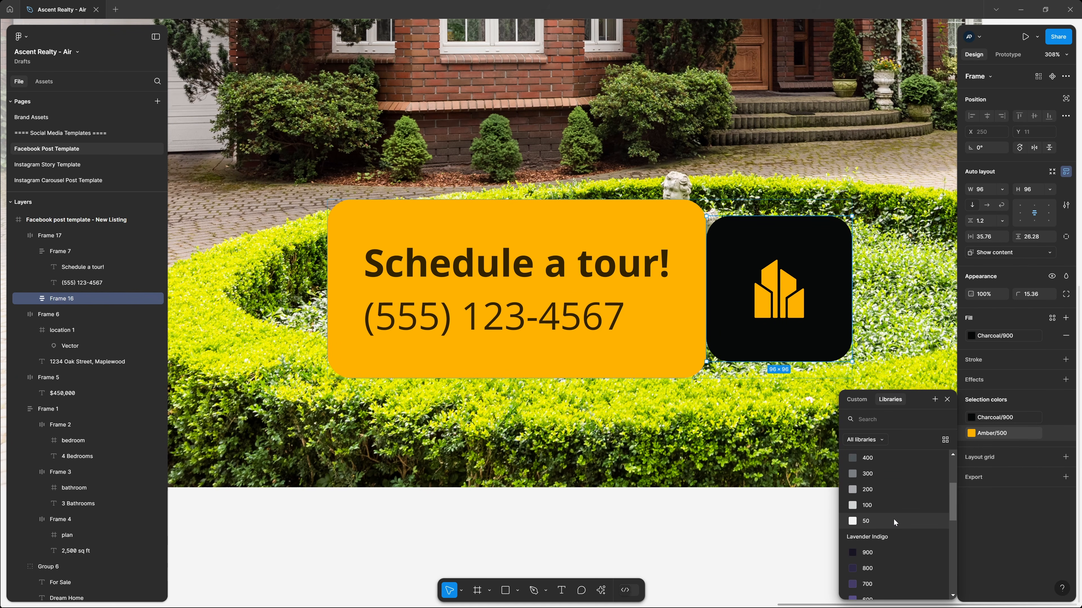
click(893, 520)
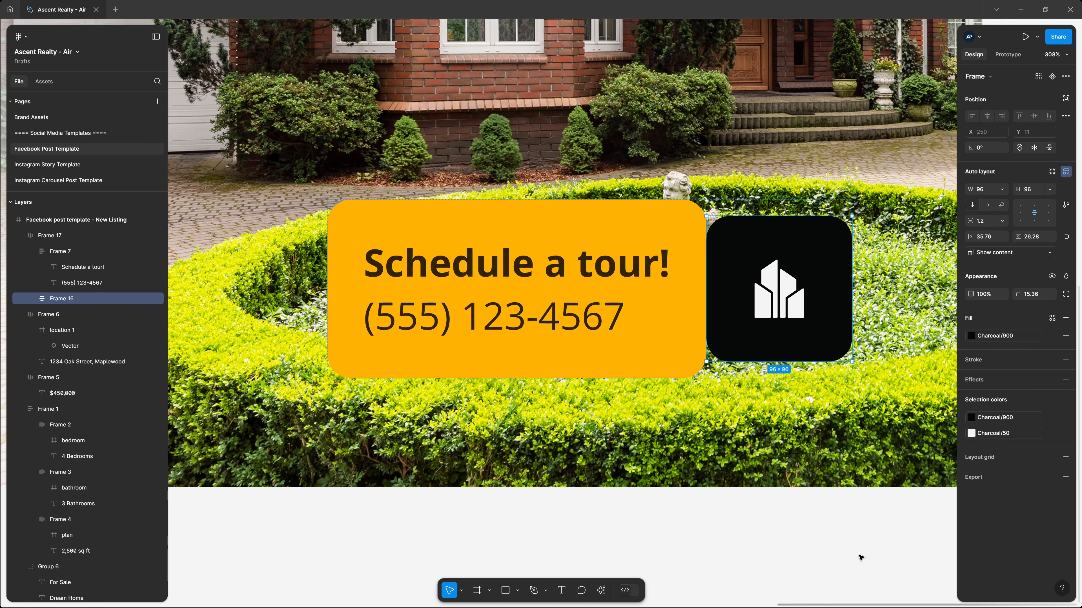
Step: Set the auto layout spacing between the amber contact frame and the logomark tile to -24 so they overlap
click(639, 216)
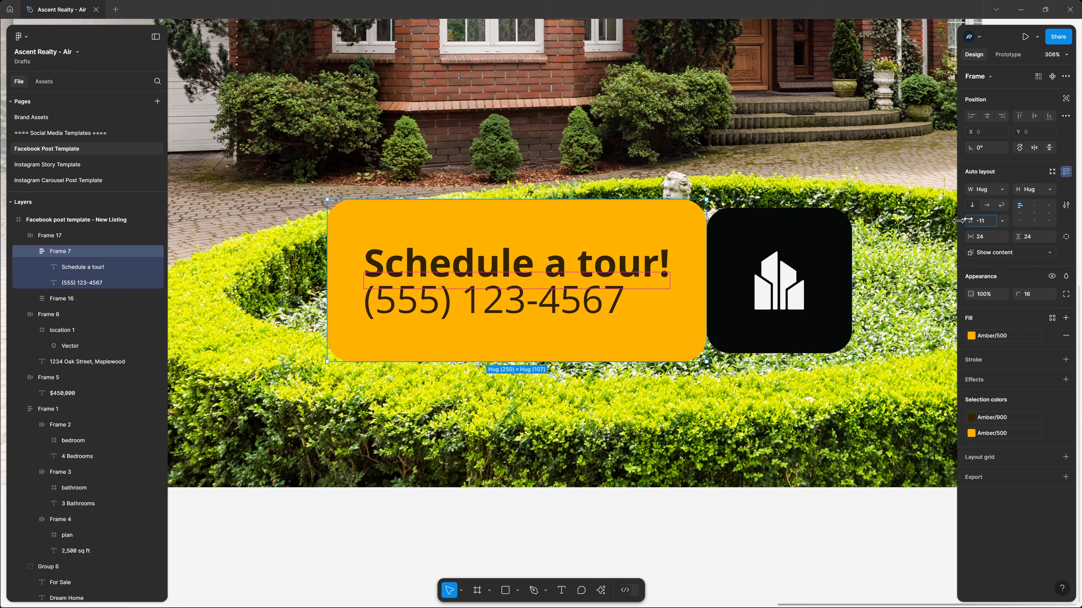
click(728, 233)
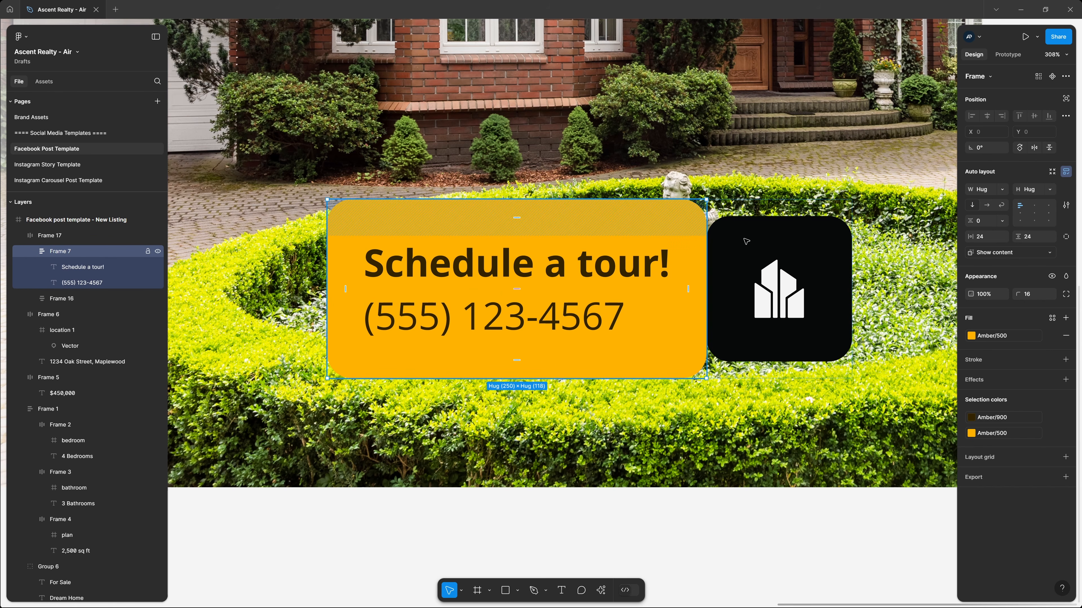
drag(971, 221, 951, 221)
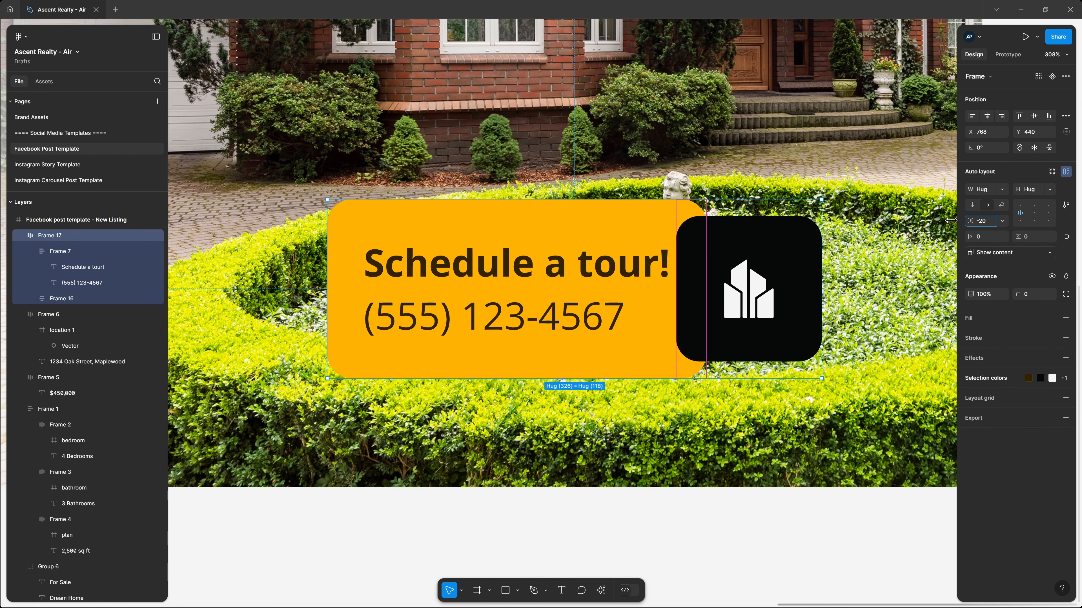
click(991, 226)
text(-24)
key(Return)
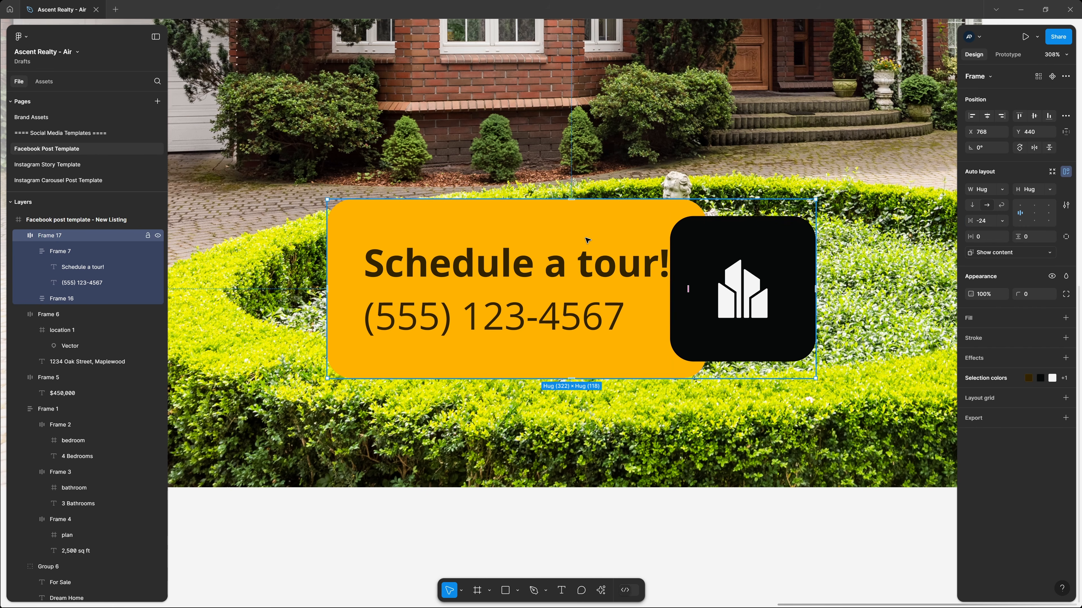
Step: Increase only the right padding of the amber contact frame to 48
double_click(506, 225)
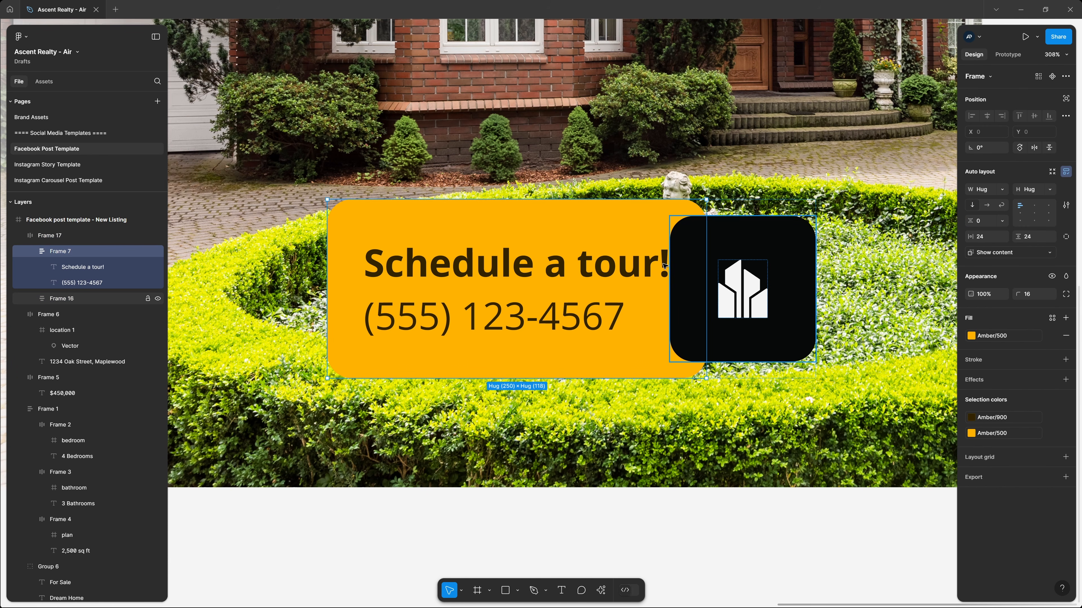
click(1066, 237)
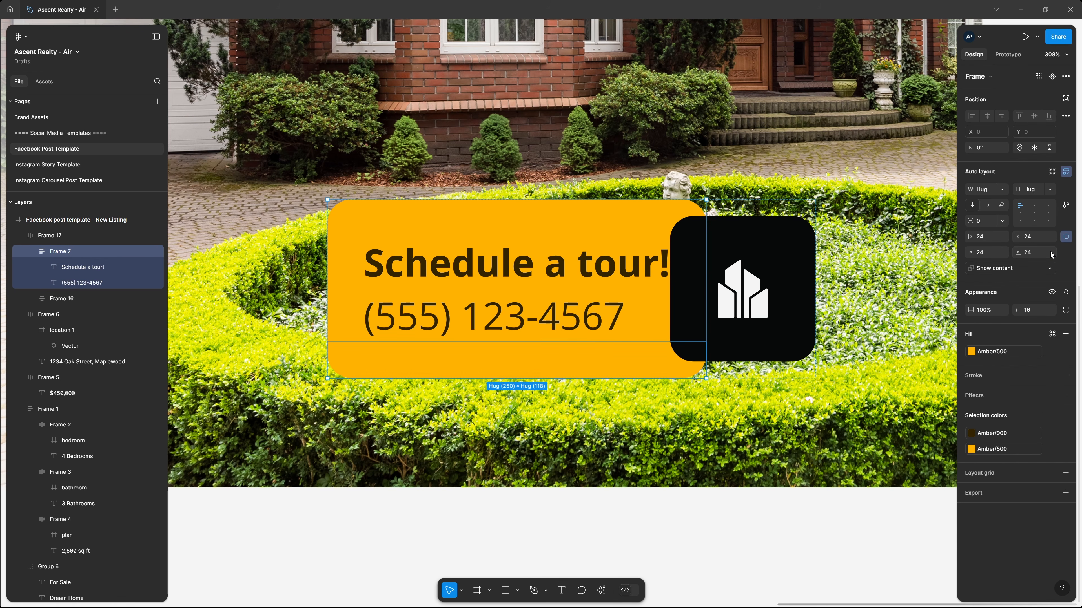
click(988, 253)
key(Up)
key(Up)
key(Up)
key(Up)
key(Up)
key(Up)
key(Up)
key(Up)
key(Up)
key(Up)
key(Up)
key(Up)
key(Up)
key(Up)
key(Up)
key(Up)
key(Up)
key(Up)
key(Up)
key(Up)
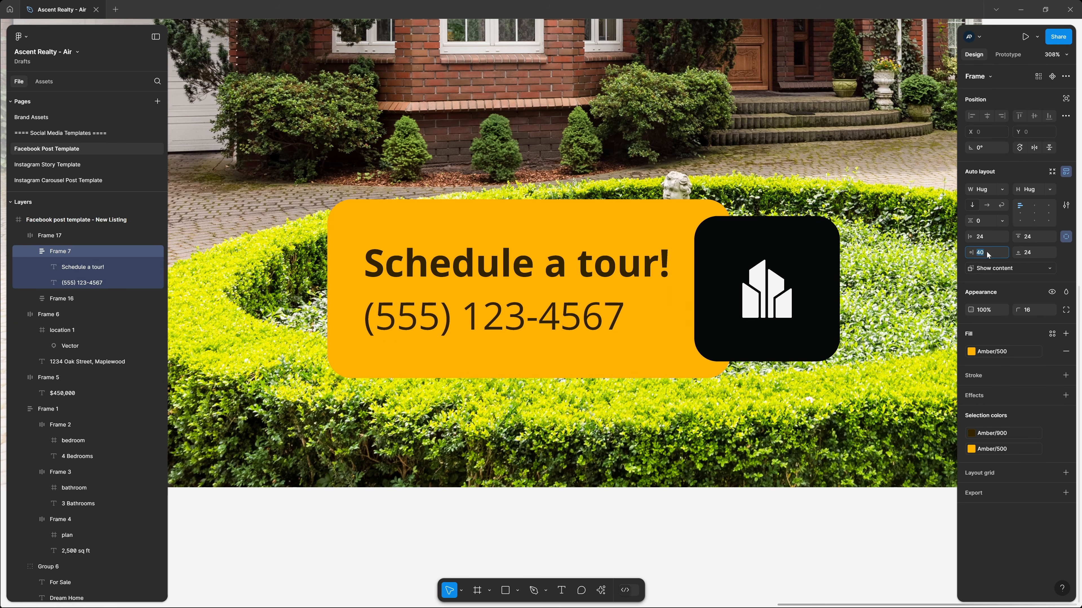
key(Up)
key(Up)
key(Up)
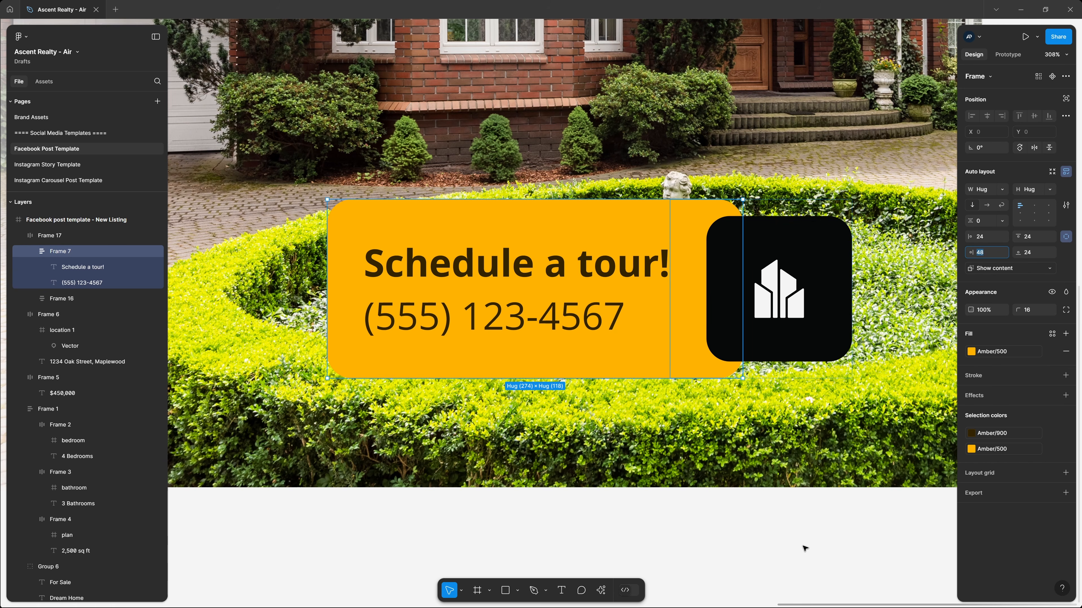
Step: Move the combined contact call-to-action over the listing photo to X 790, Y 464, using the rulers and a guide for alignment
key(shift+r)
drag(802, 294, 837, 331)
scroll(785, 373, down, 3)
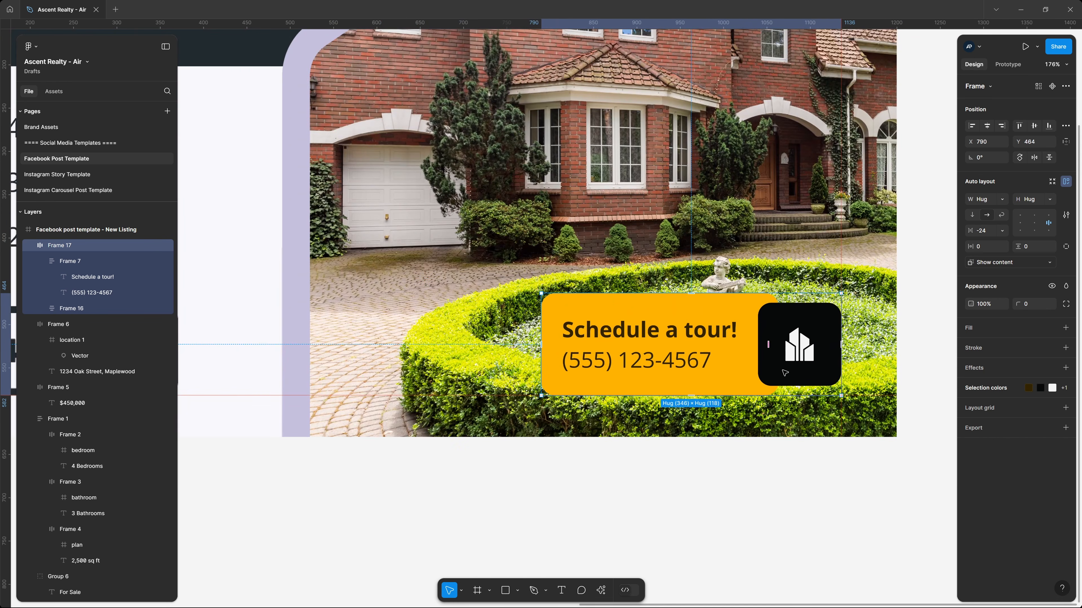
scroll(784, 373, down, 3)
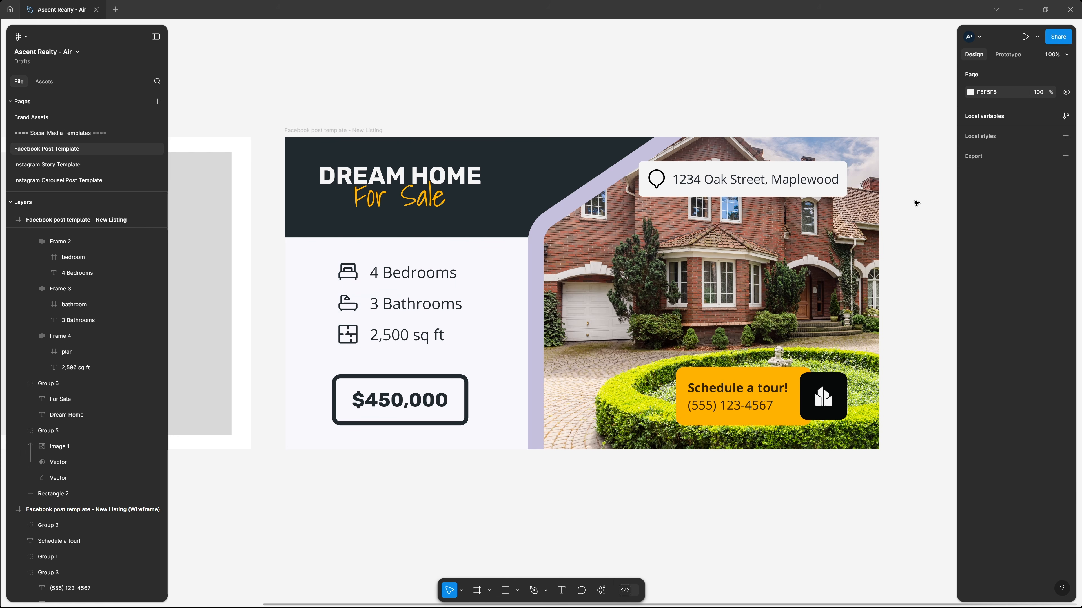
Step: Test how the address frame expands by appending filler text to the street address, and remove the filler again
double_click(741, 183)
double_click(750, 183)
key(Right)
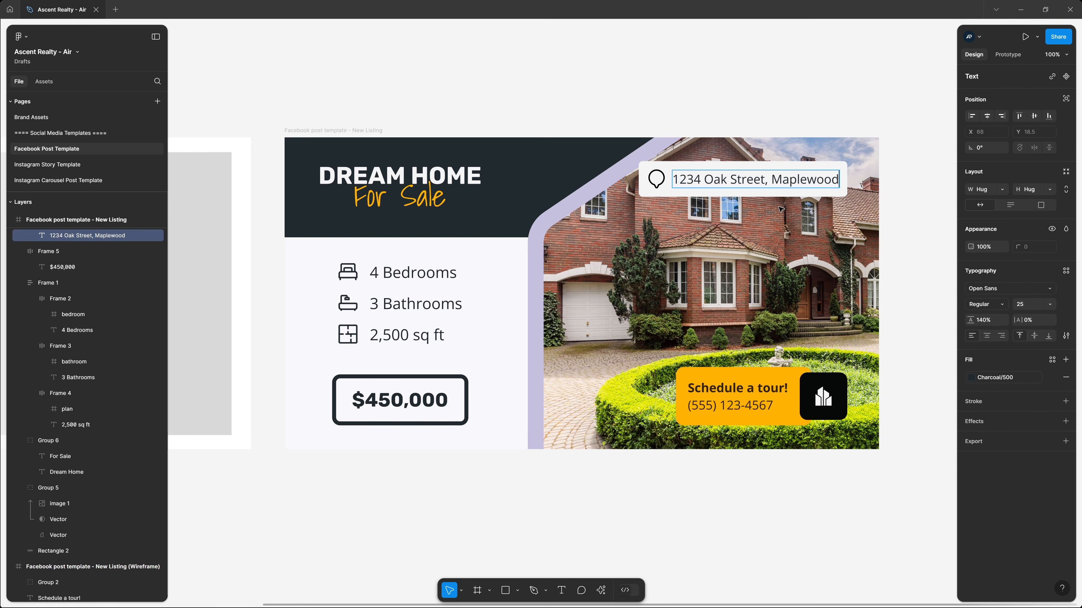
text(dasdasdasdas)
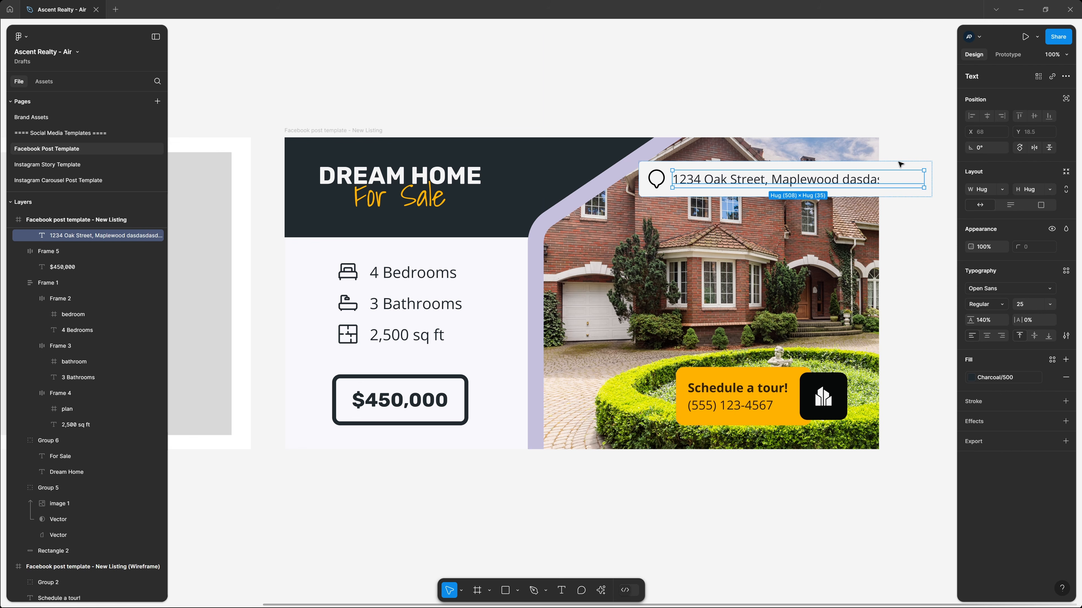
click(882, 109)
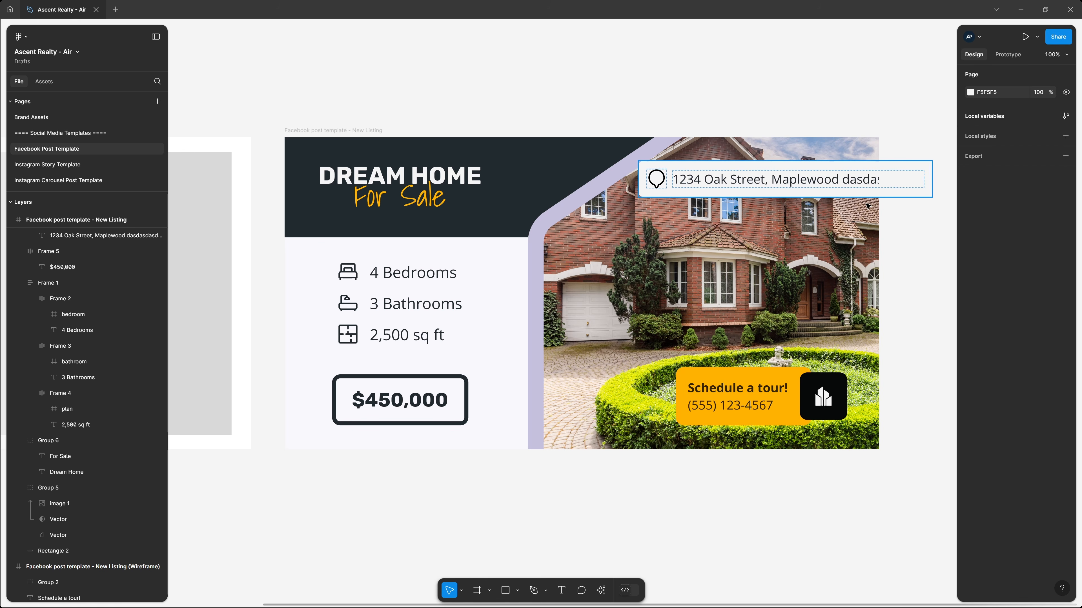
click(854, 183)
key(ctrl+BackSpace)
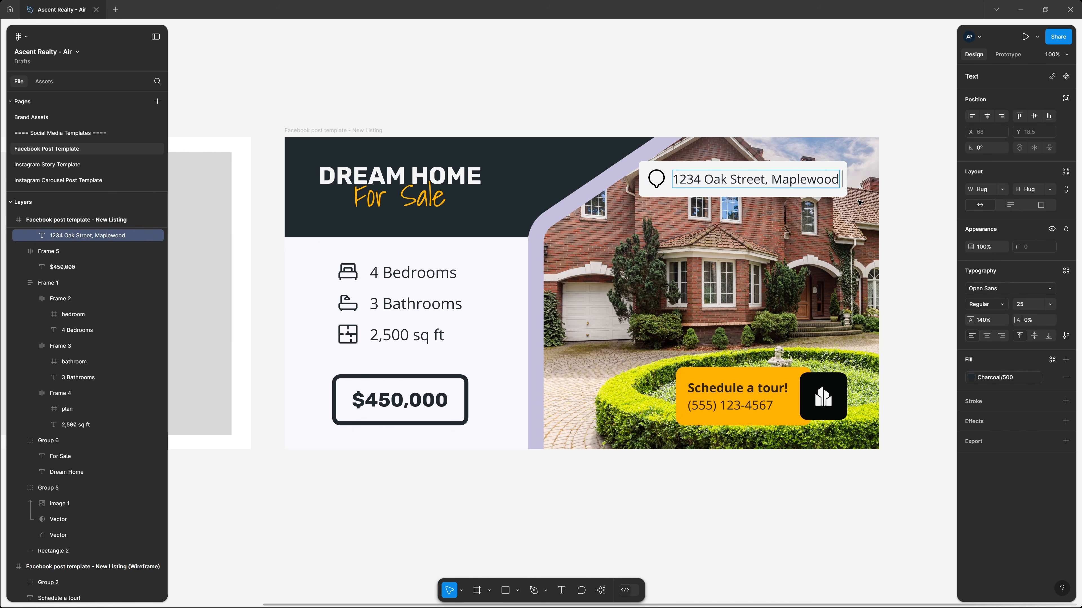
key(ctrl+a)
key(Escape)
key(Escape)
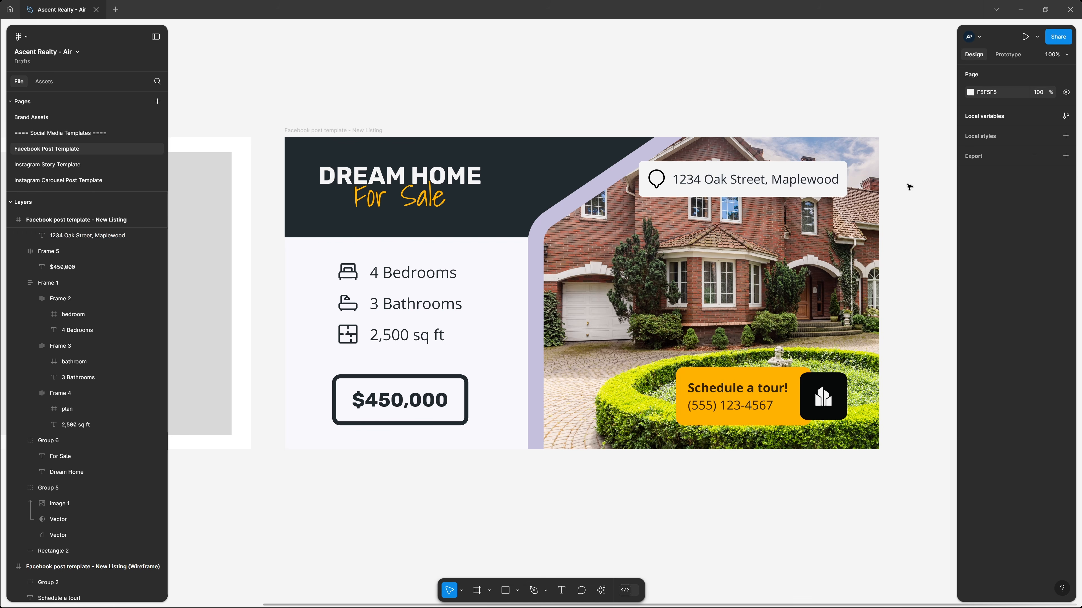
Step: Right-align the address text and set the address frame's horizontal constraint to Right
click(812, 182)
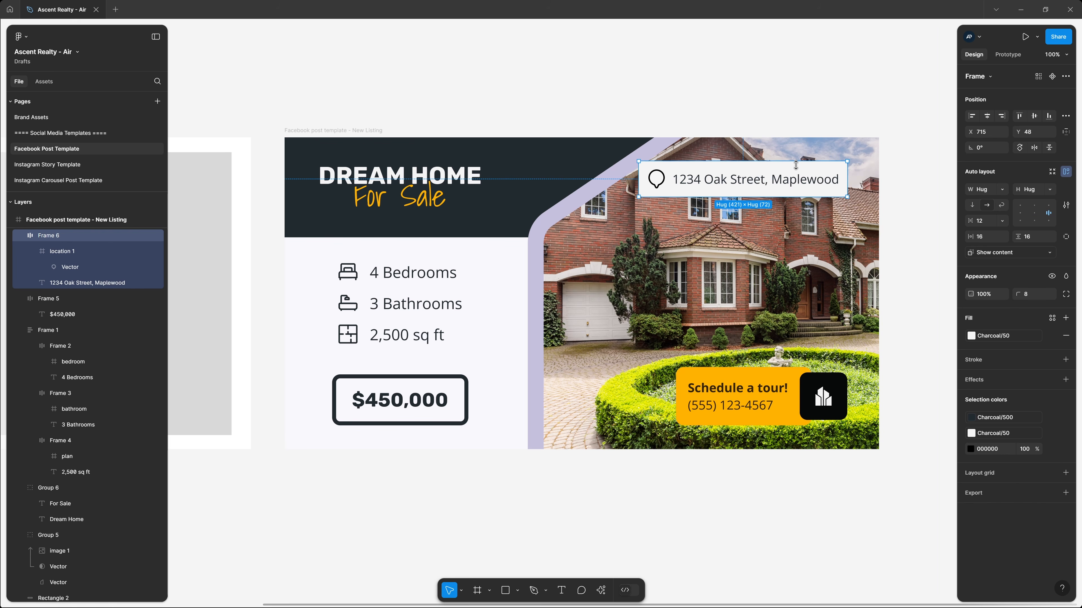
double_click(793, 184)
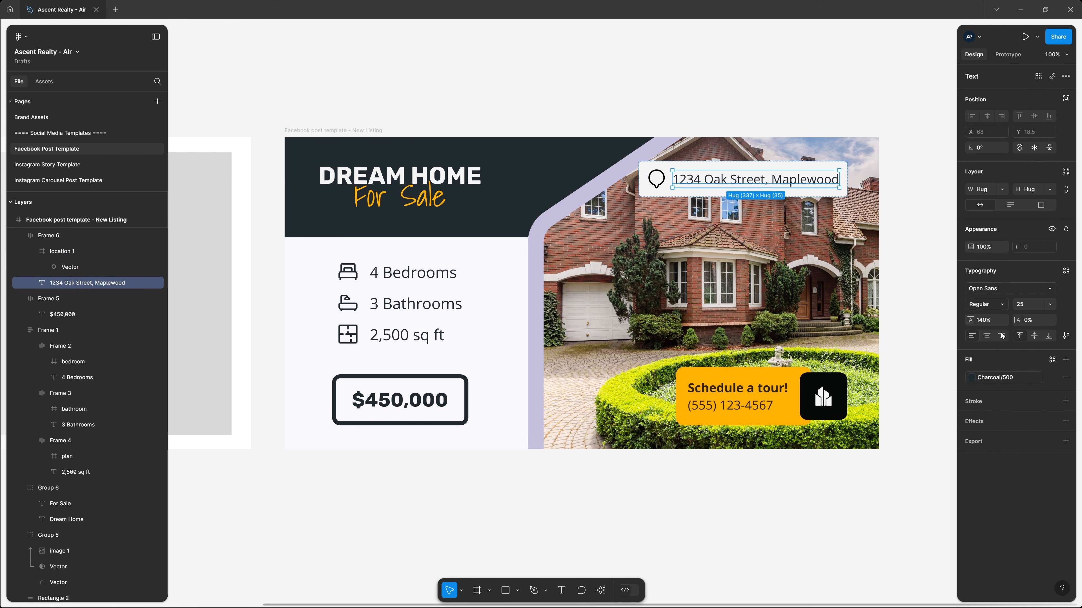
click(760, 86)
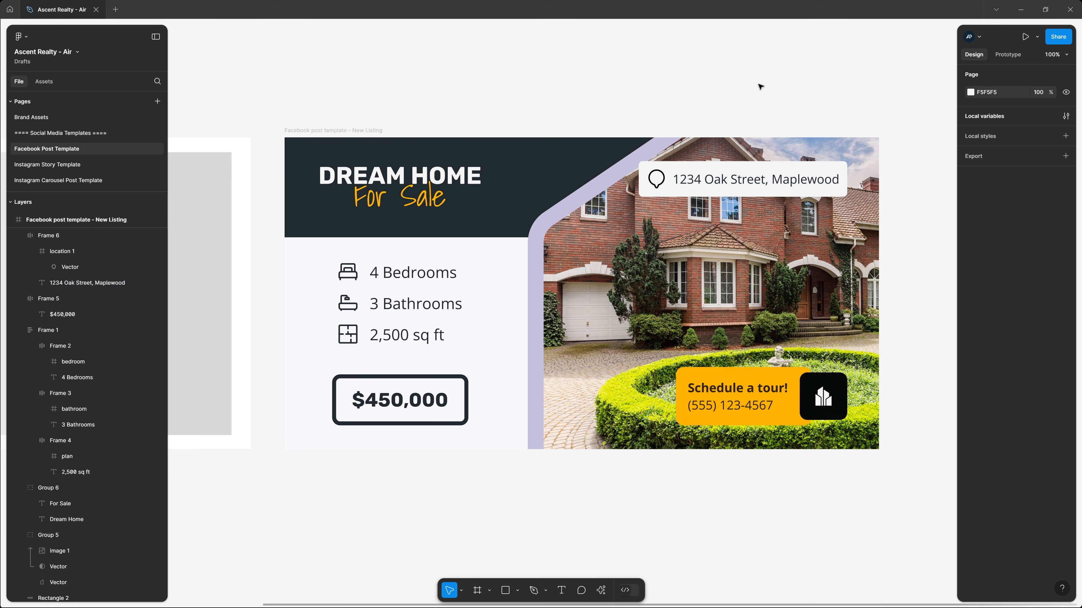
click(803, 174)
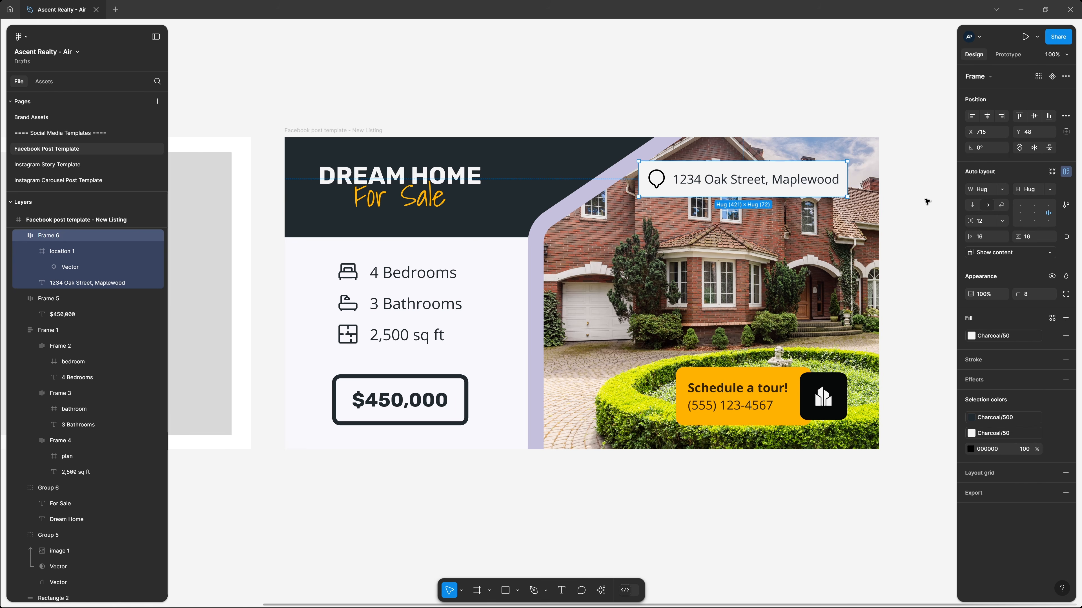
click(1066, 132)
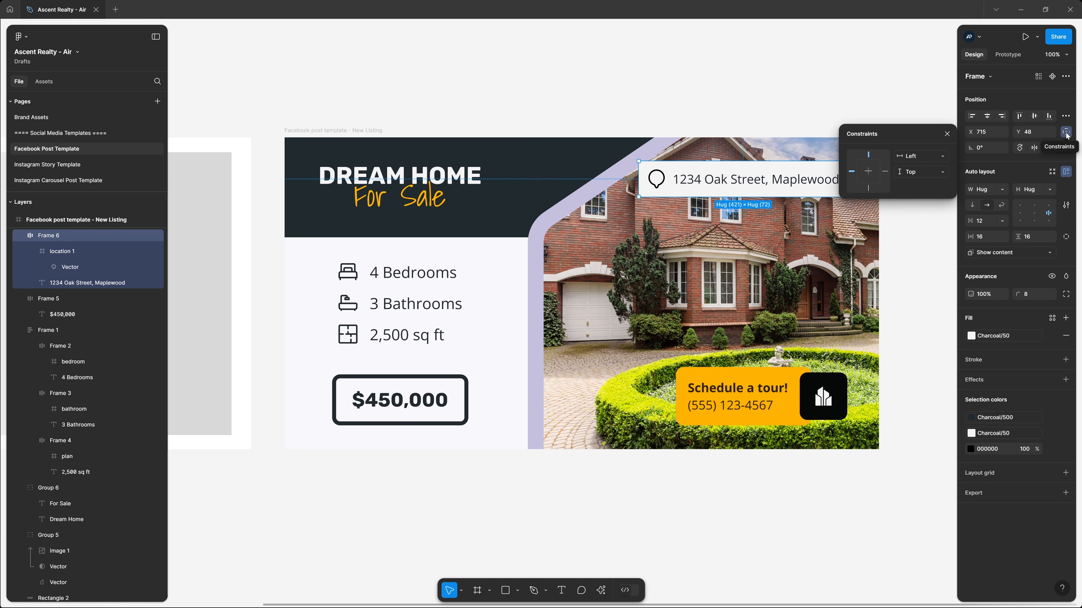
click(885, 172)
click(945, 134)
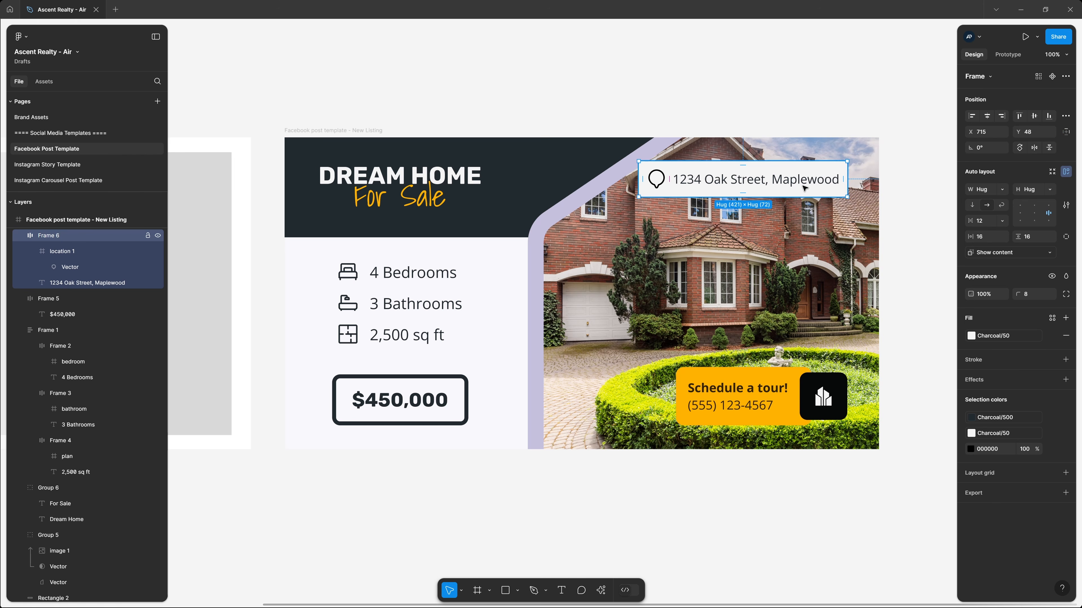
Step: Test the right-anchored growth of the address frame by adding filler characters after the address and deleting them
double_click(818, 183)
key(Return)
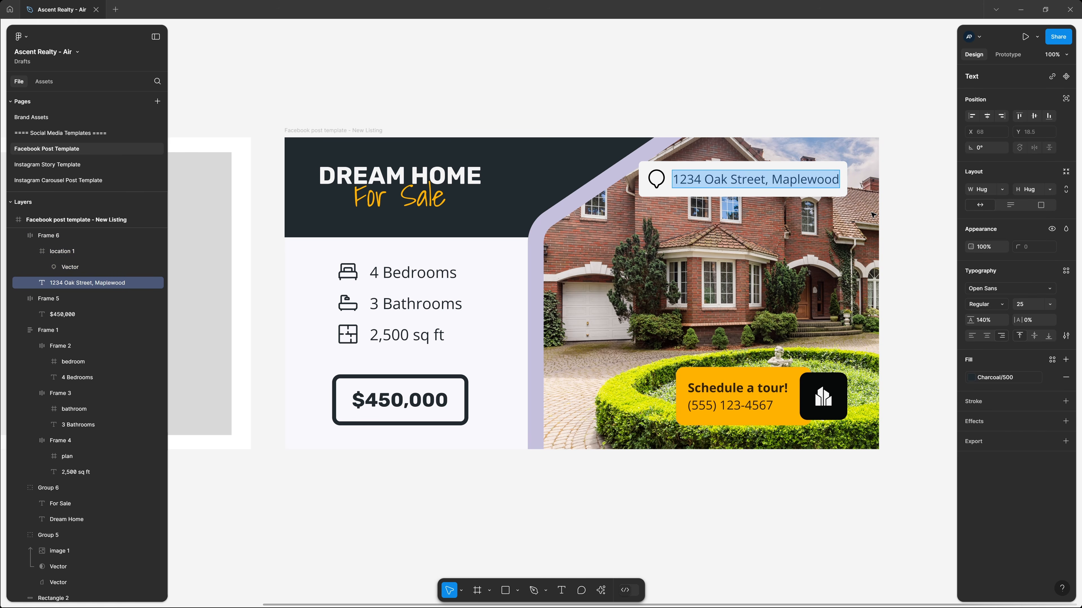
key(Right)
text(dsdasdasddasdasd)
key(BackSpace)
key(BackSpace)
key(BackSpace)
key(BackSpace)
key(BackSpace)
key(BackSpace)
key(BackSpace)
key(BackSpace)
key(BackSpace)
key(BackSpace)
key(BackSpace)
key(BackSpace)
key(BackSpace)
key(BackSpace)
key(BackSpace)
key(BackSpace)
key(BackSpace)
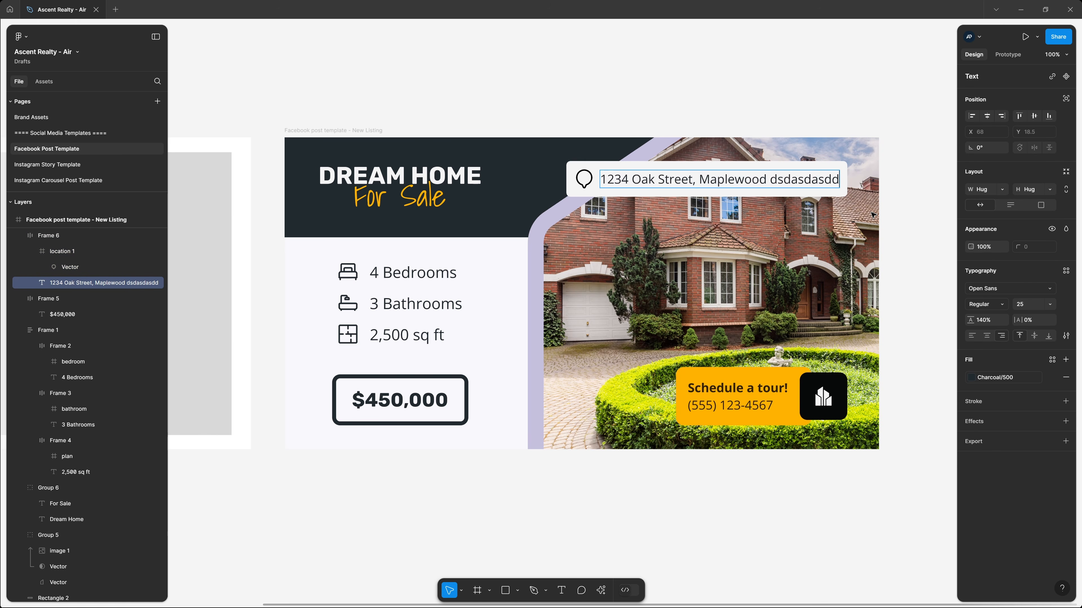
click(847, 66)
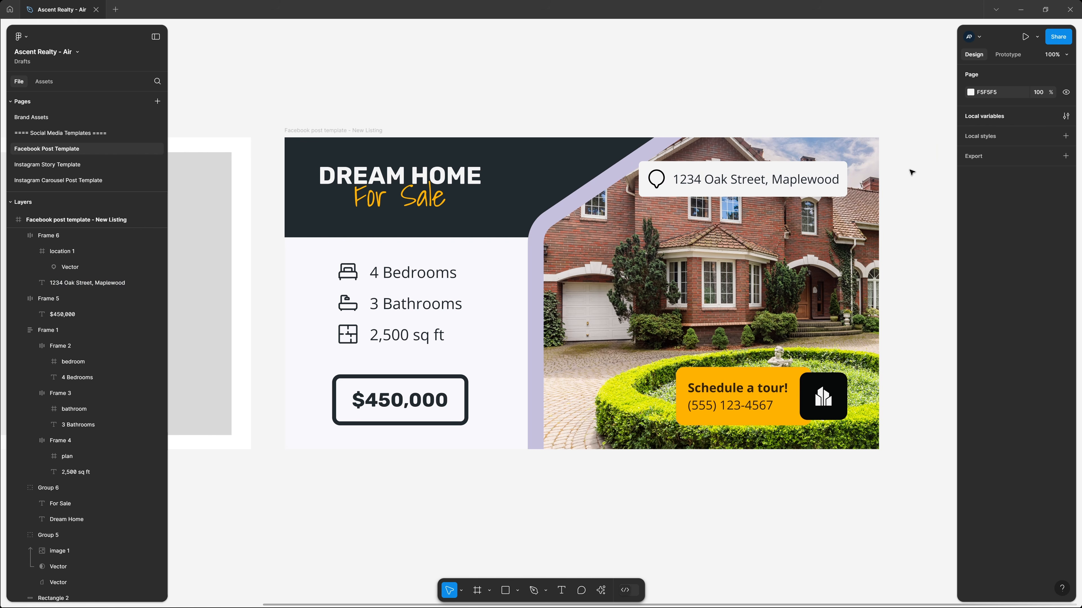
Step: Set the horizontal constraint of the orange contact call-to-action frame to Right
click(817, 409)
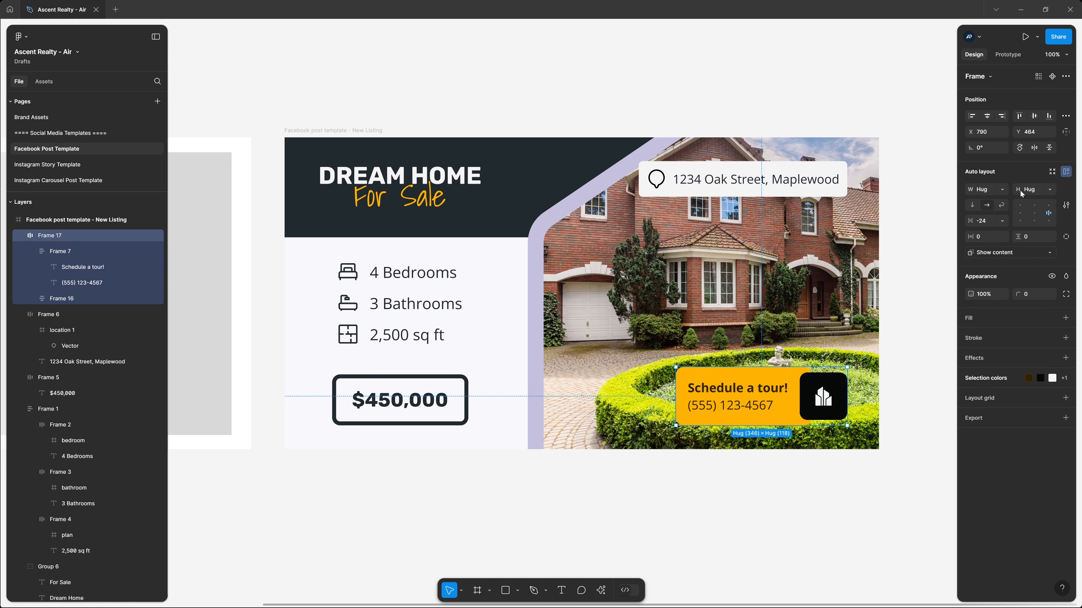
click(1066, 132)
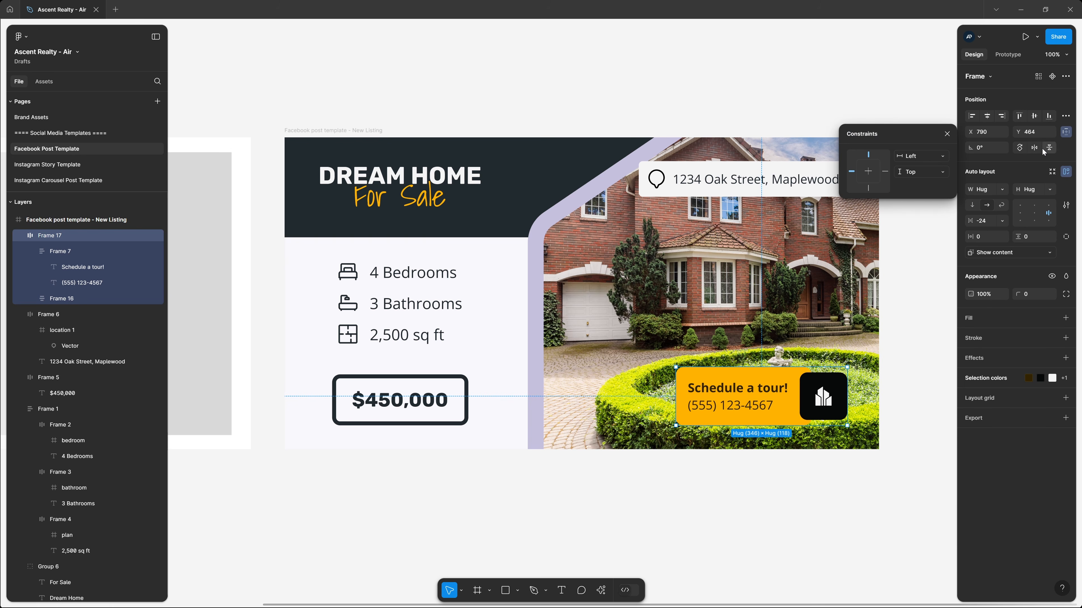
click(885, 172)
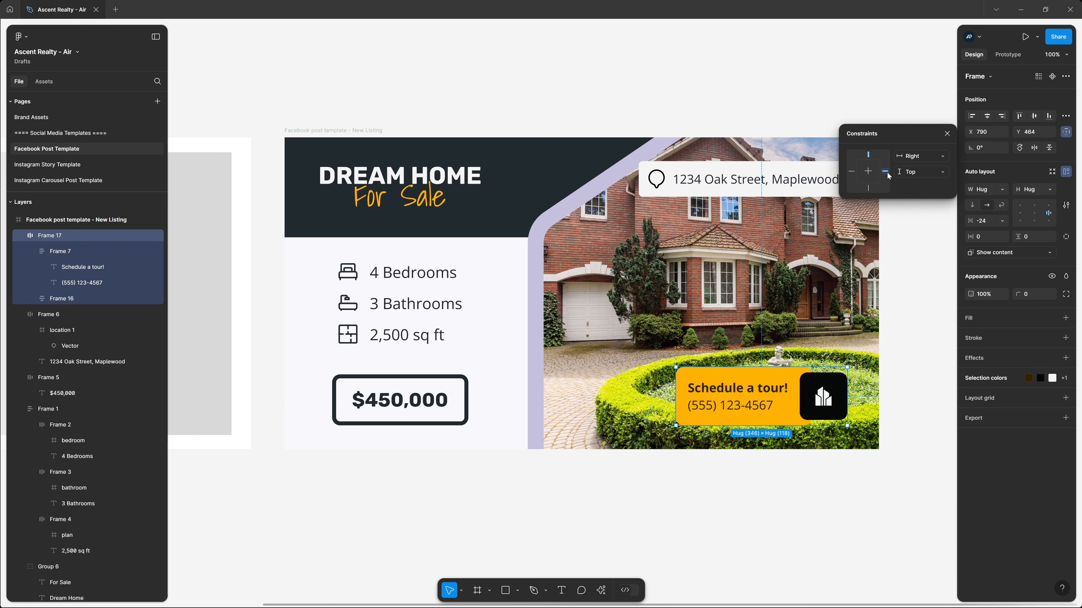
click(929, 280)
Step: Test the call-to-action frame's growth by appending filler characters after "Schedule a tour!", and undo the filler again
double_click(771, 393)
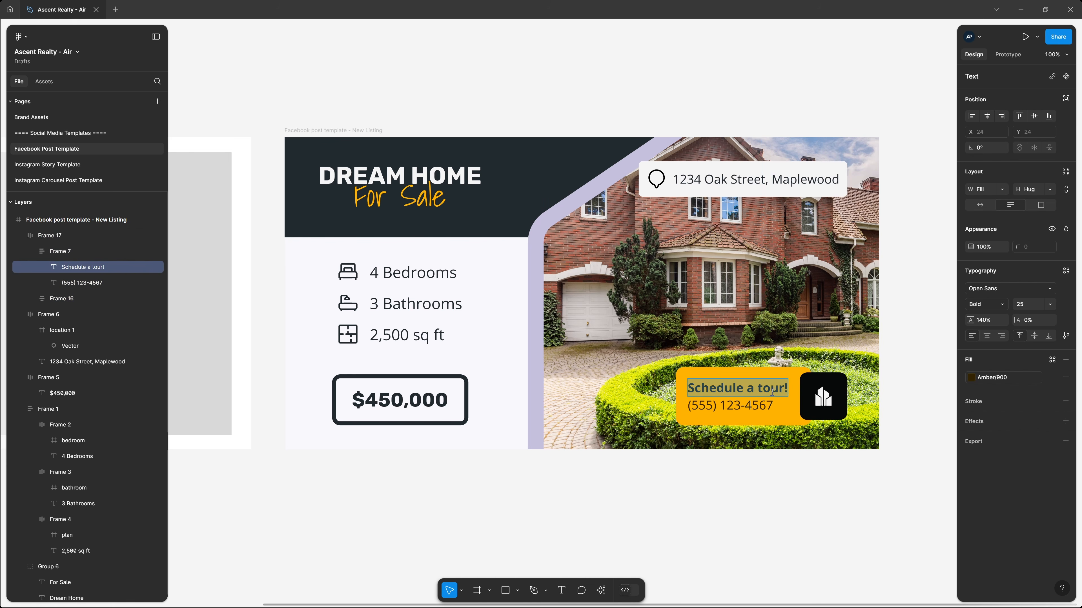
key(Right)
text(dsadasdasdasdasdas)
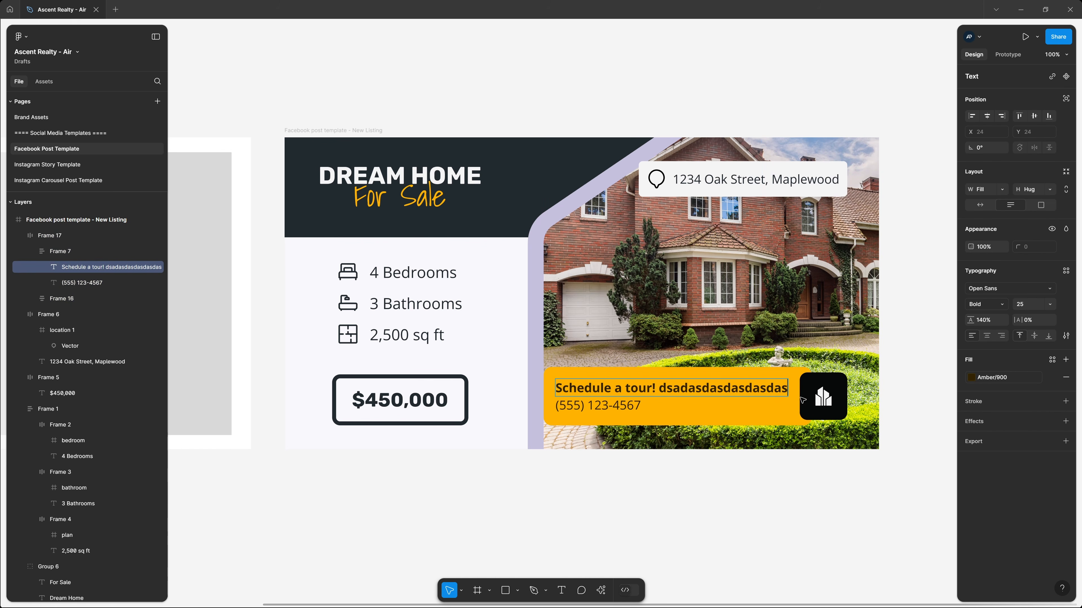
click(919, 386)
key(ctrl+z)
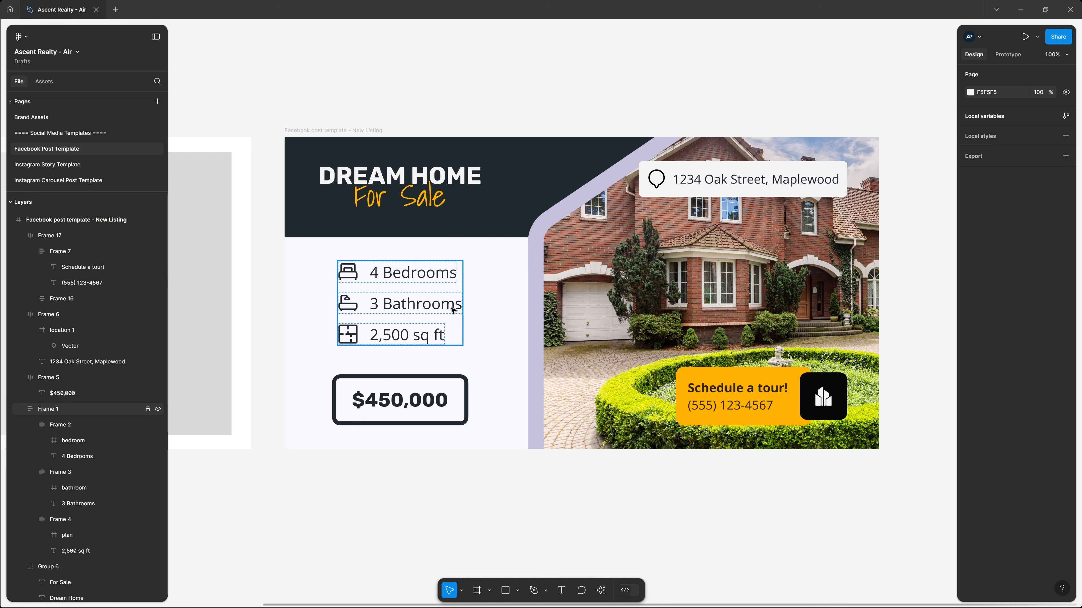
Step: Make only the figures 4, 3 and 2,500 bold in the bedrooms, bathrooms and square-footage lines
ctrl+click(400, 278)
double_click(385, 277)
click(379, 275)
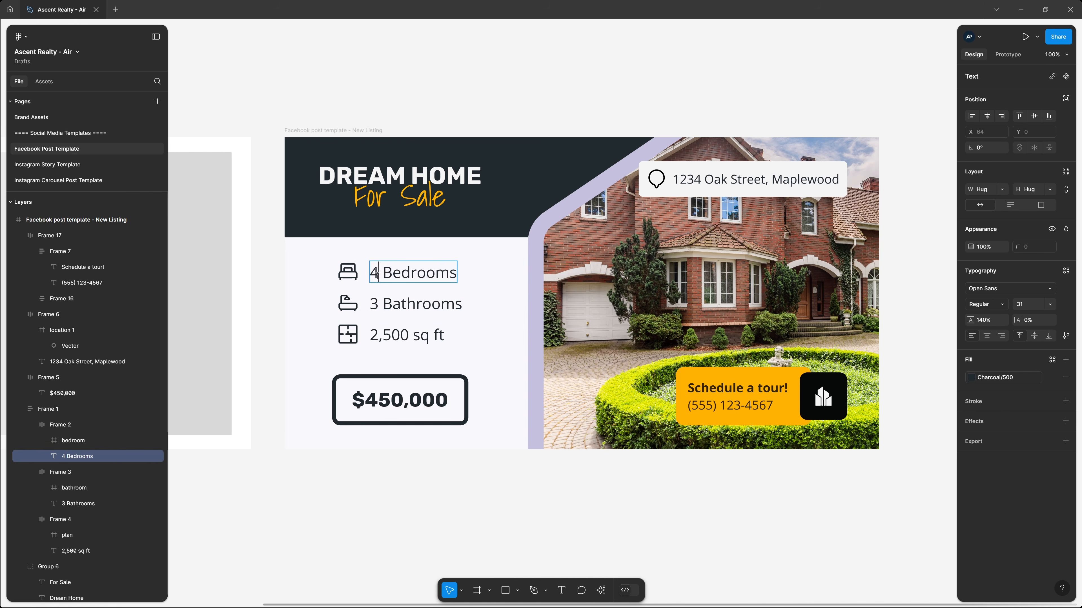
key(shift+Left)
key(ctrl+b)
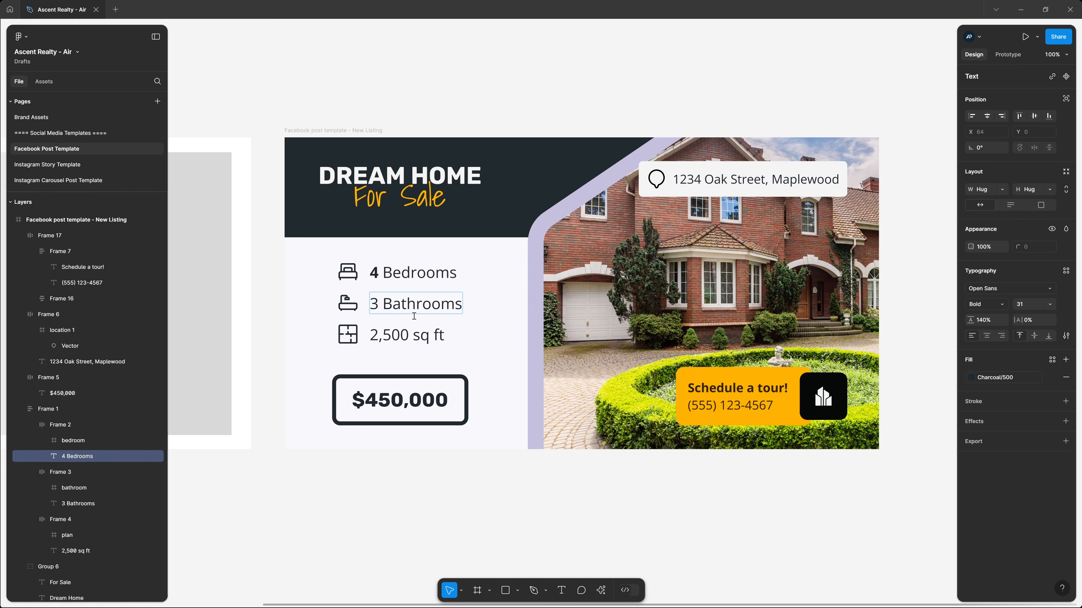
double_click(381, 306)
key(ctrl+b)
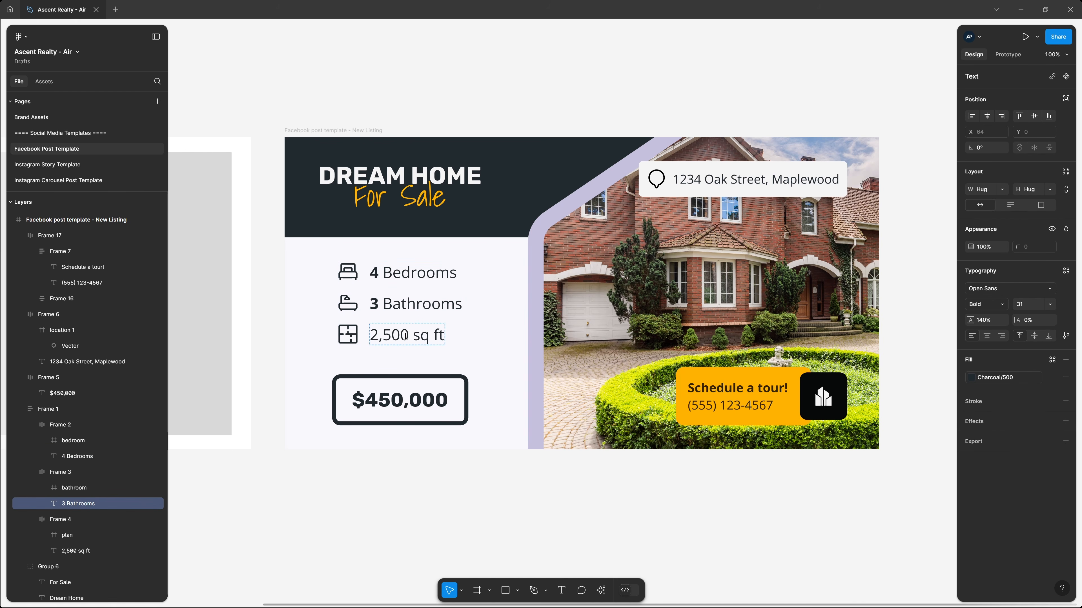
double_click(387, 337)
drag(408, 336, 363, 341)
key(ctrl+b)
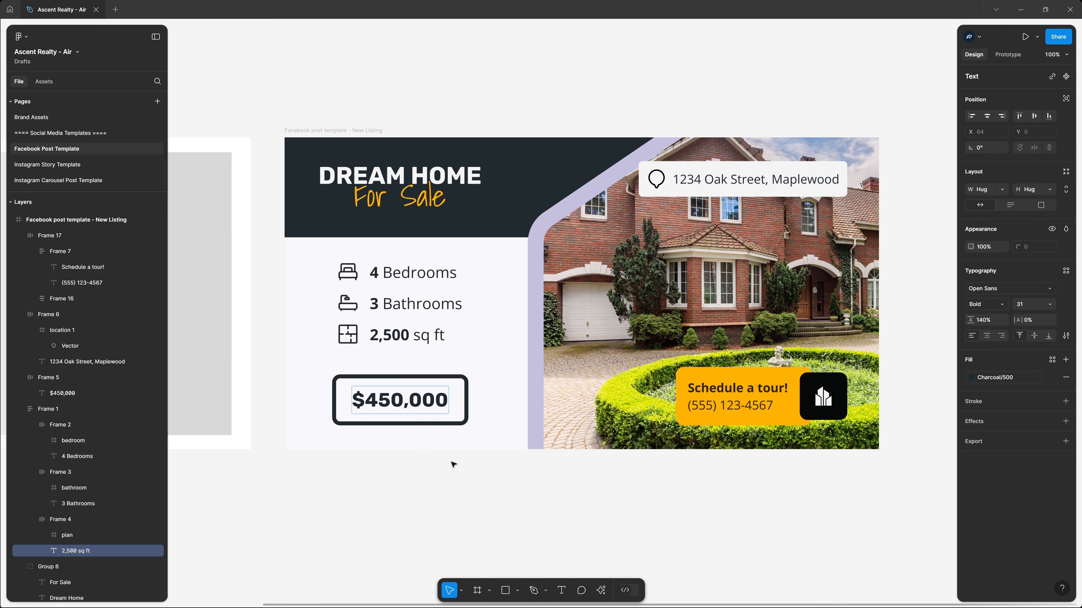
key(Escape)
key(Escape)
Step: Check the price box and call-to-action alignment against the guides with rulers shown, hide them again, and review the whole post
key(shift+r)
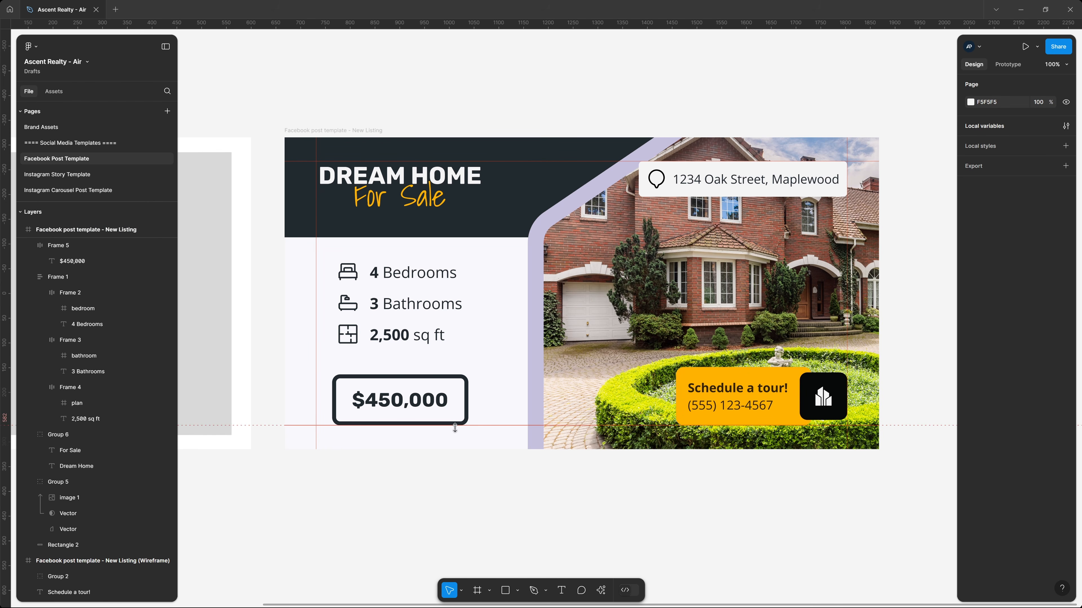
key(shift+r)
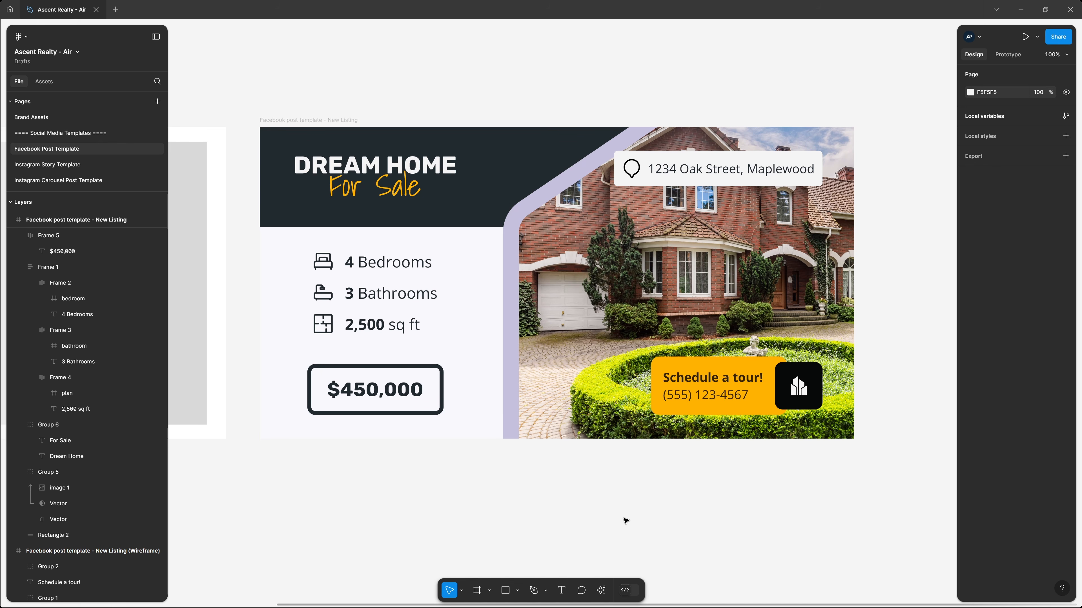
drag(699, 334, 708, 348)
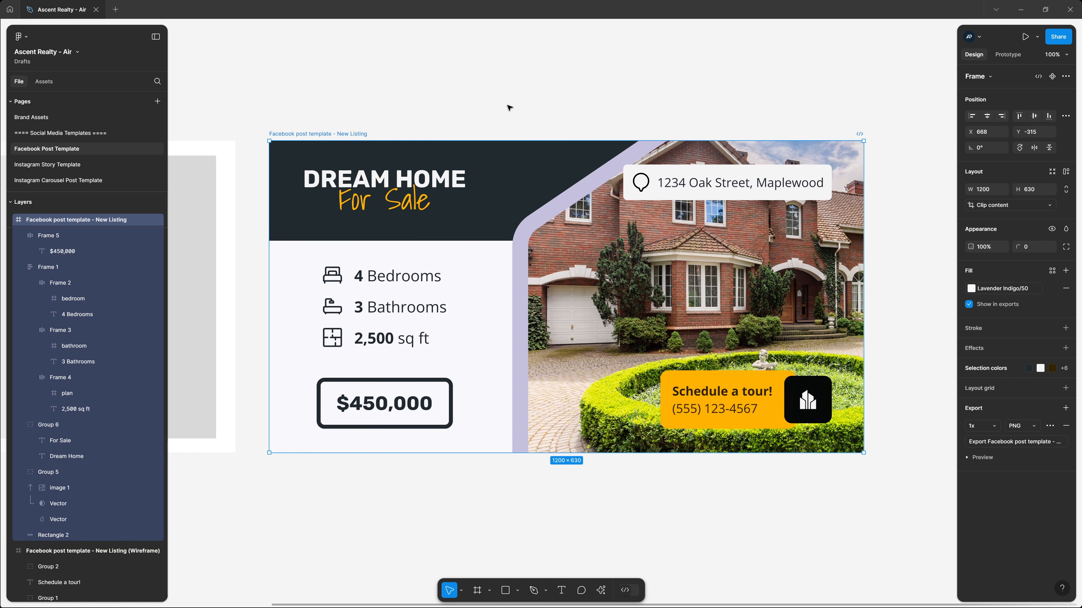
click(507, 109)
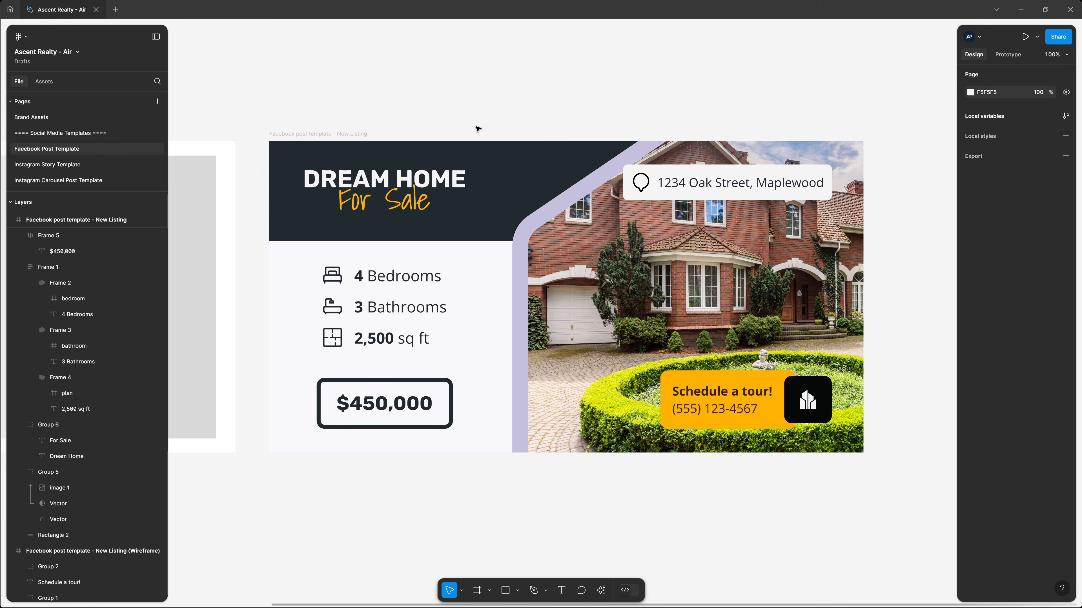
click(326, 135)
click(473, 115)
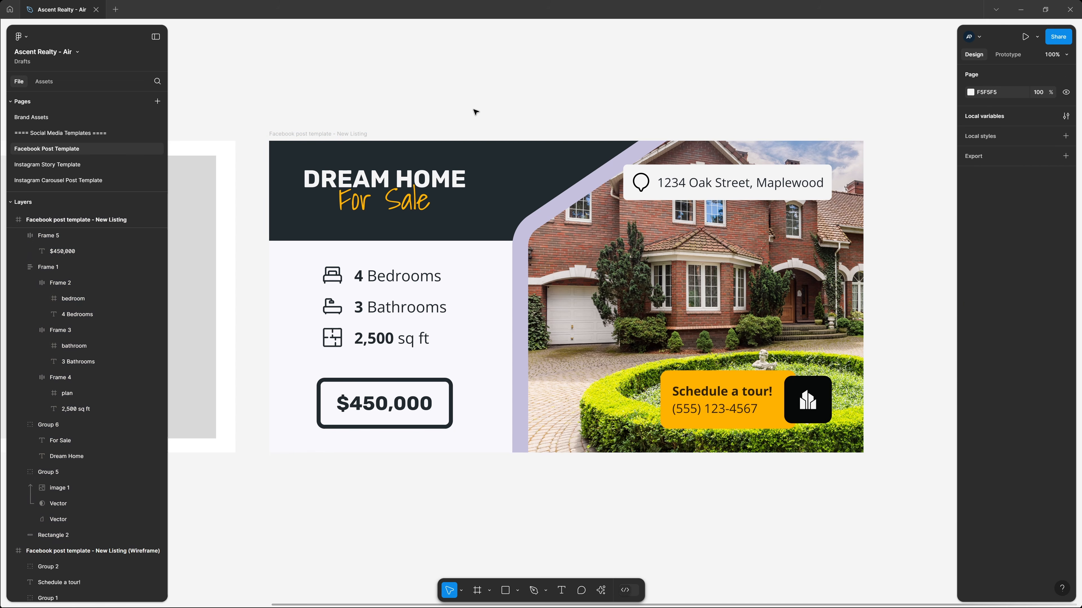
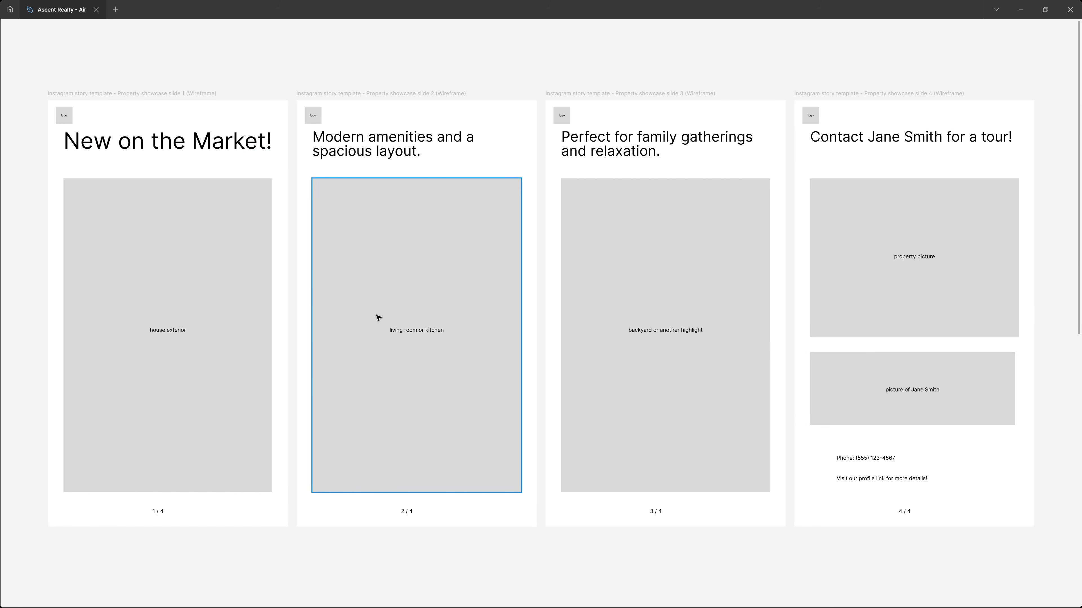
Step: Switch to File Explorer's Instagram Story folder, preview image-1.jpg through image-4.jpg, and close the preview
key(alt+Tab)
drag(488, 91, 484, 99)
click(257, 188)
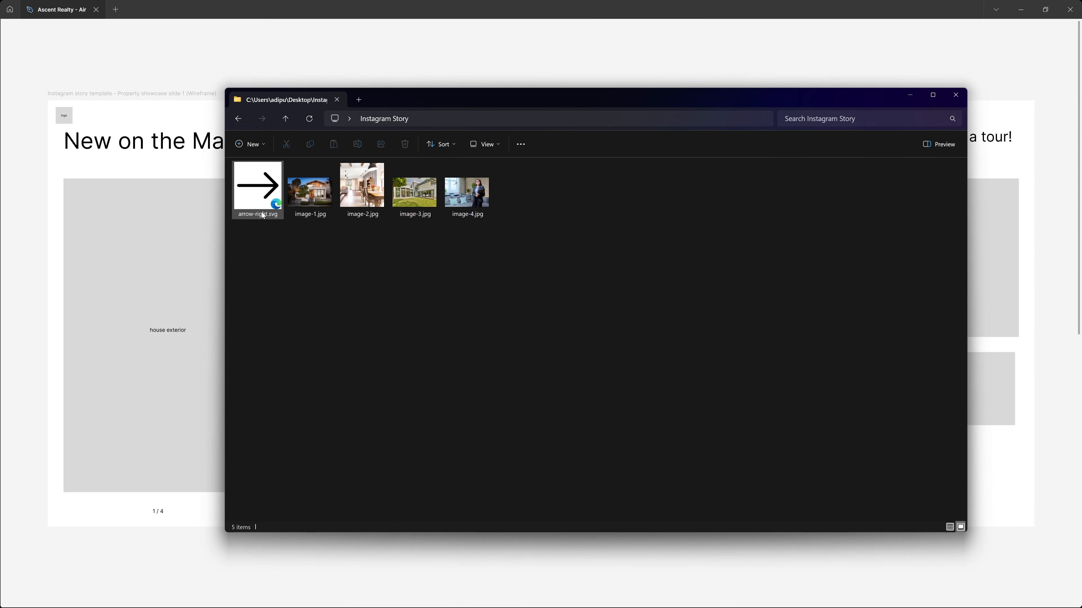
click(310, 289)
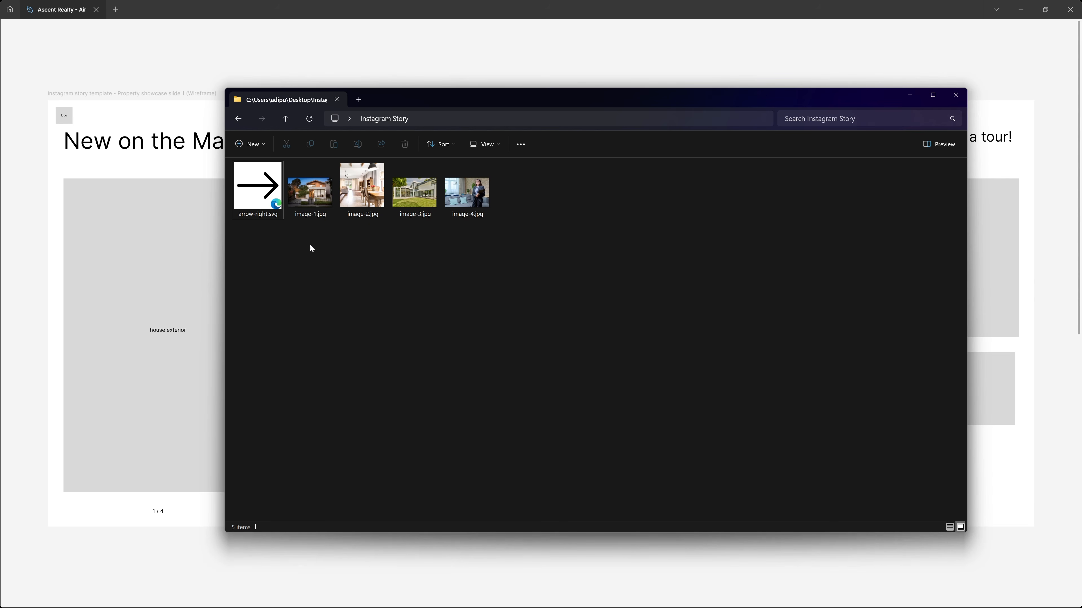
key(Right)
key(space)
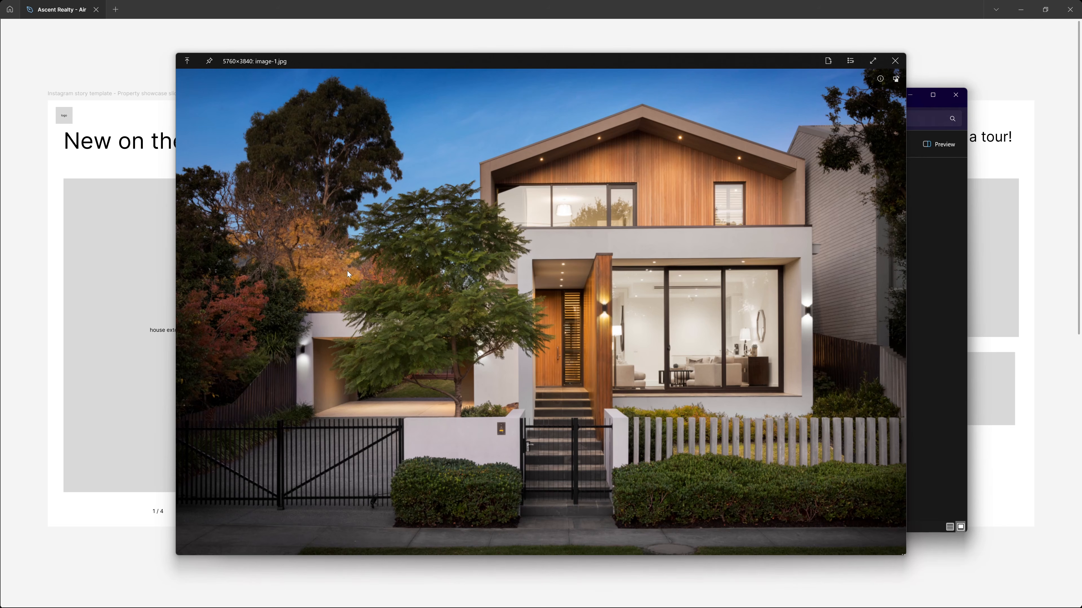
key(Right)
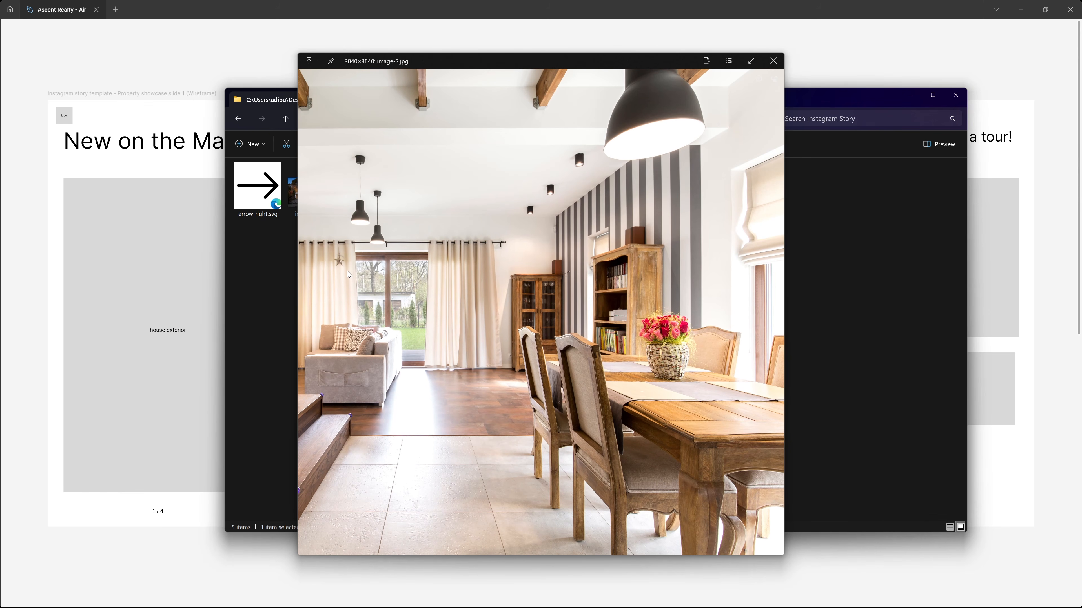
key(Right)
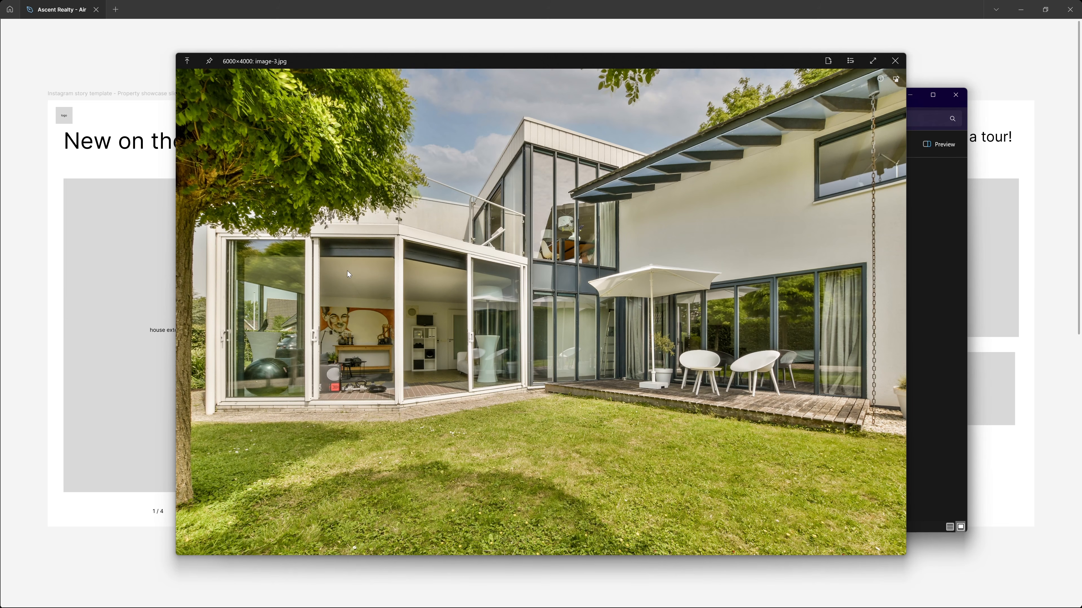
key(Right)
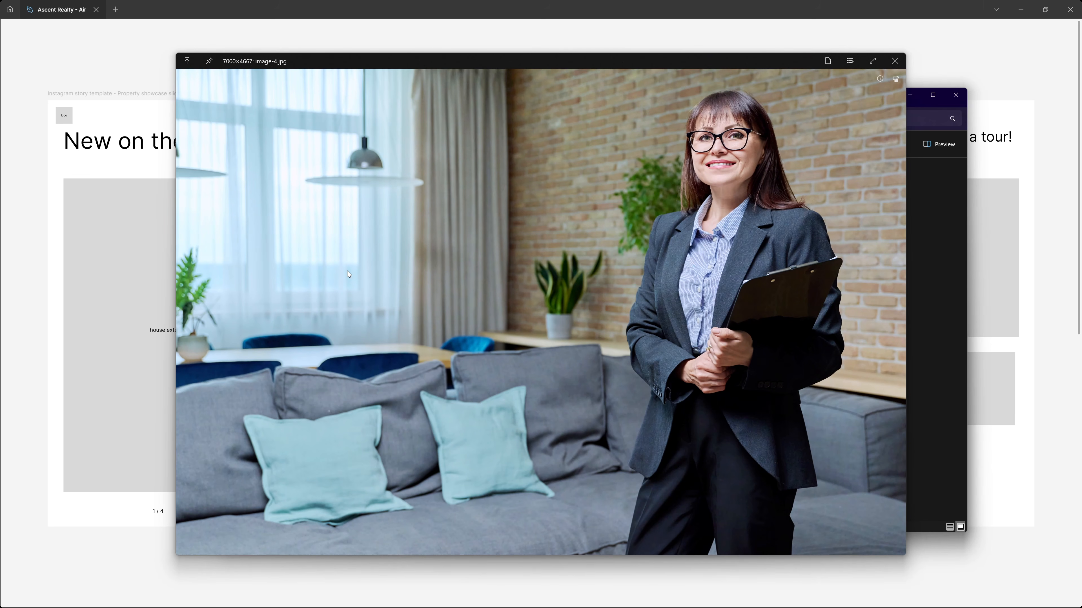
key(Escape)
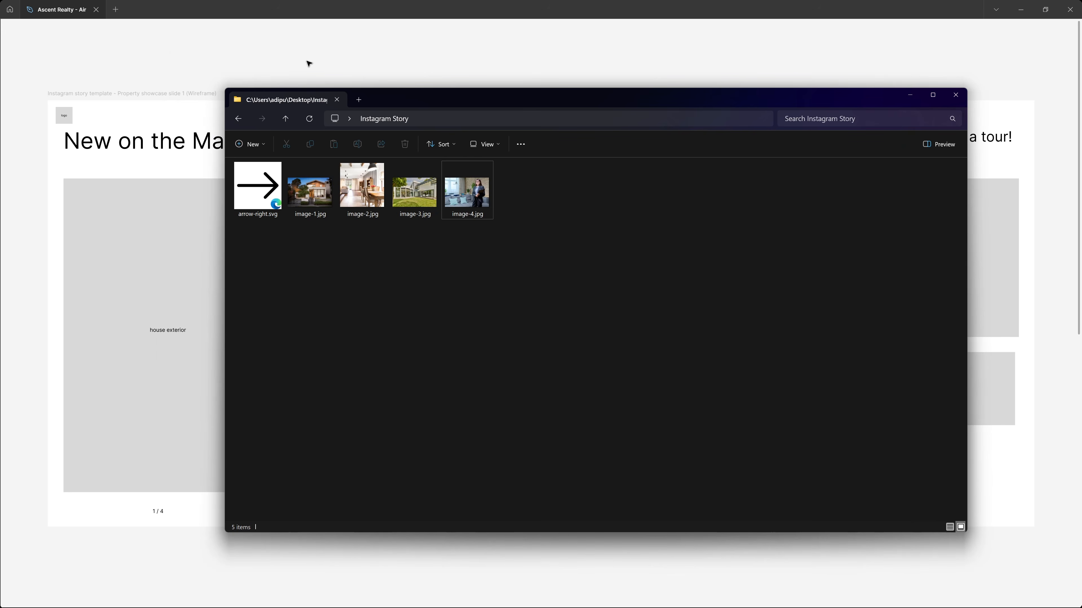
Step: Return to Figma and inspect the blank Instagram story frames below the wireframes, including the dimensions of slide 1
click(306, 60)
scroll(402, 312, down, 5)
scroll(401, 311, down, 5)
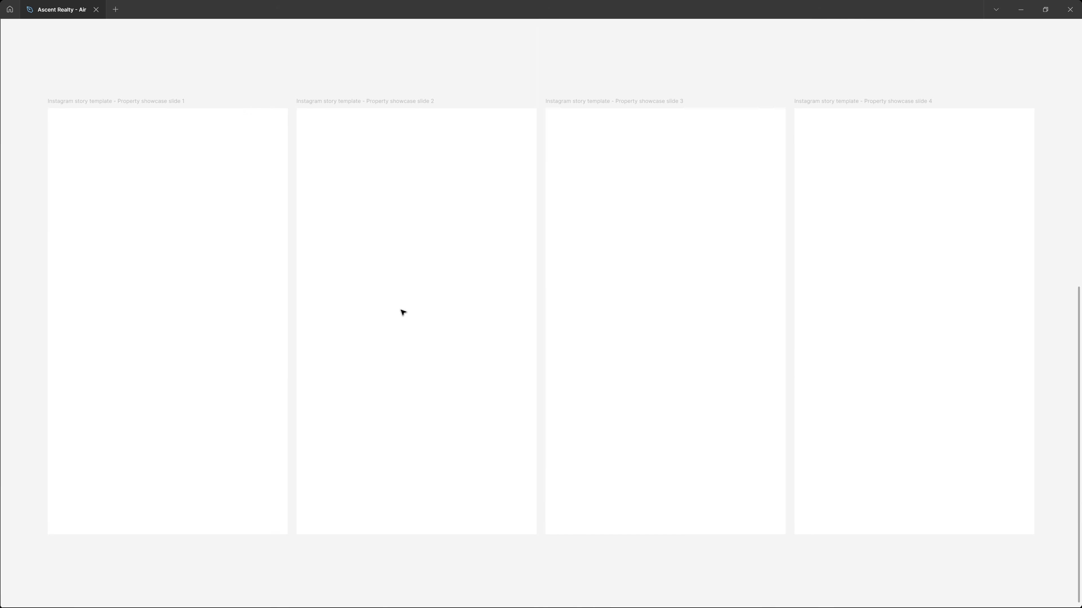
scroll(403, 294, down, 1)
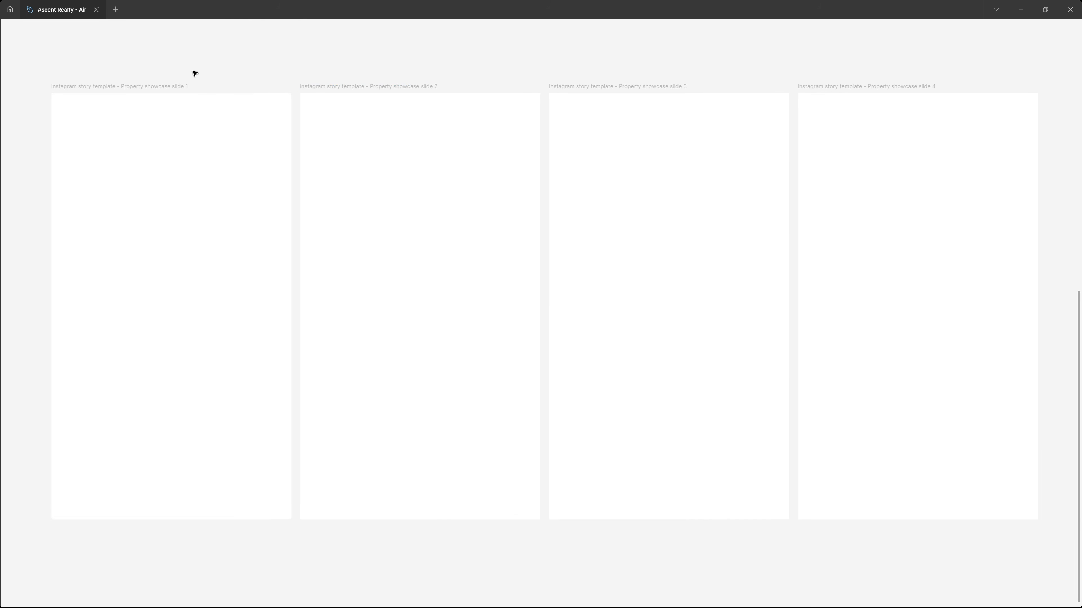
click(176, 86)
key(ctrl+backslash)
scroll(462, 208, down, 4)
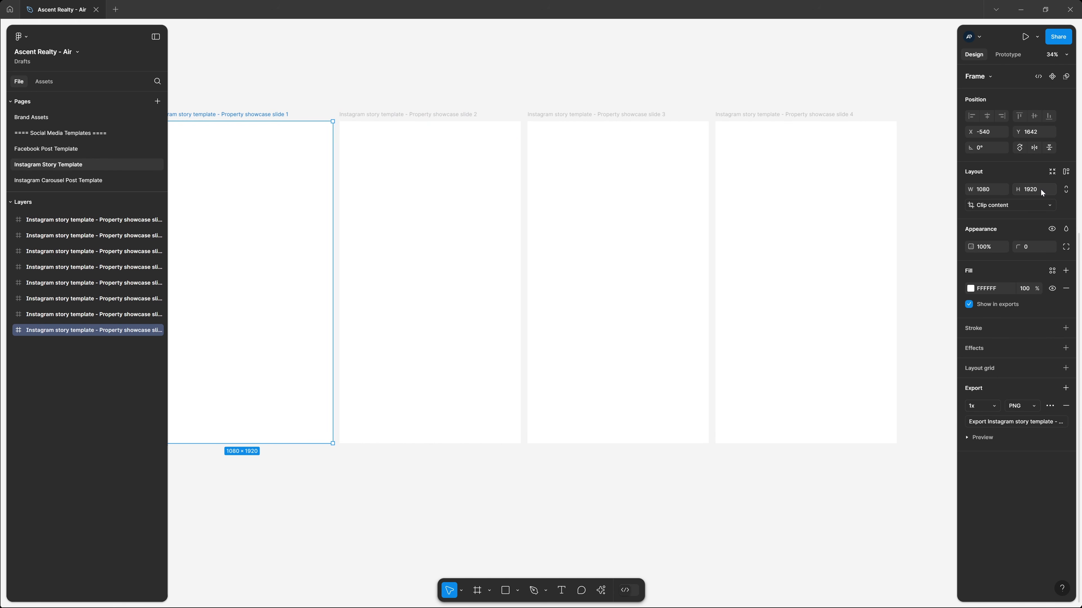
drag(451, 225, 502, 235)
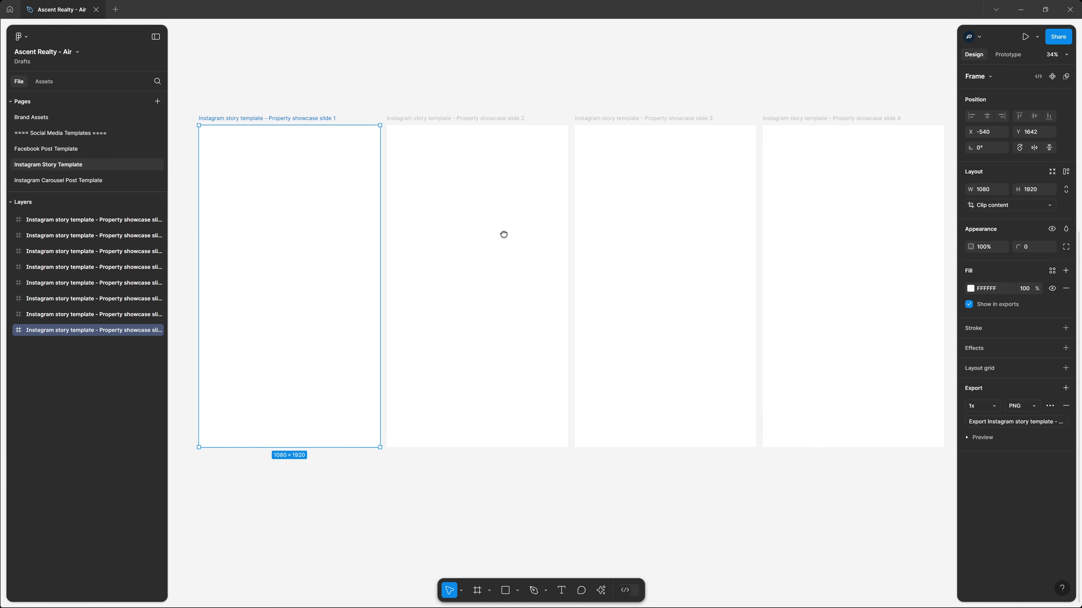
click(452, 97)
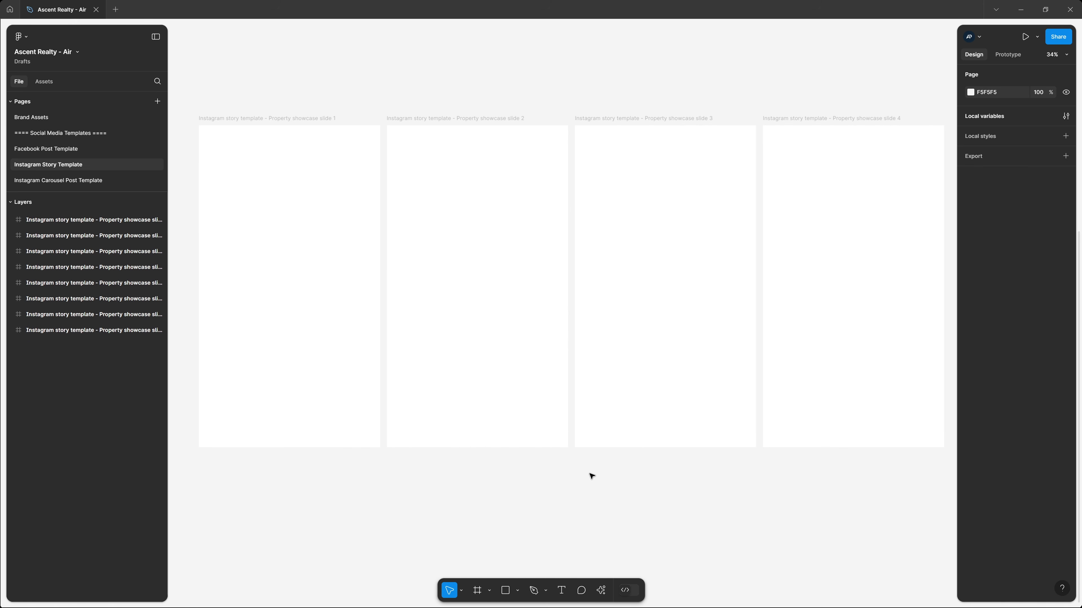
Step: Review all brand assets together on the Brand Assets page
click(74, 117)
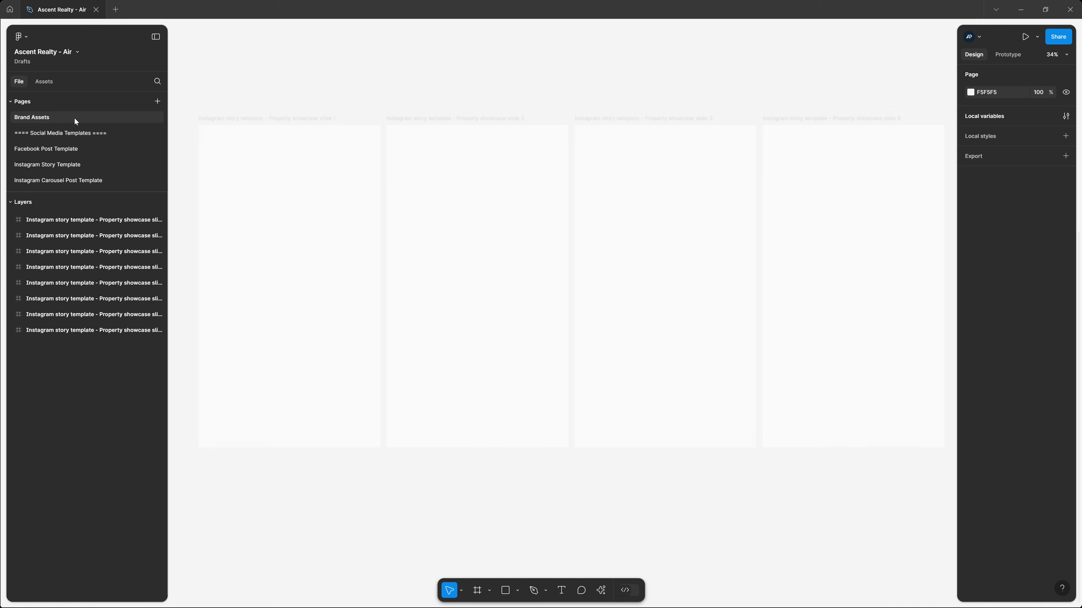
key(shift+1)
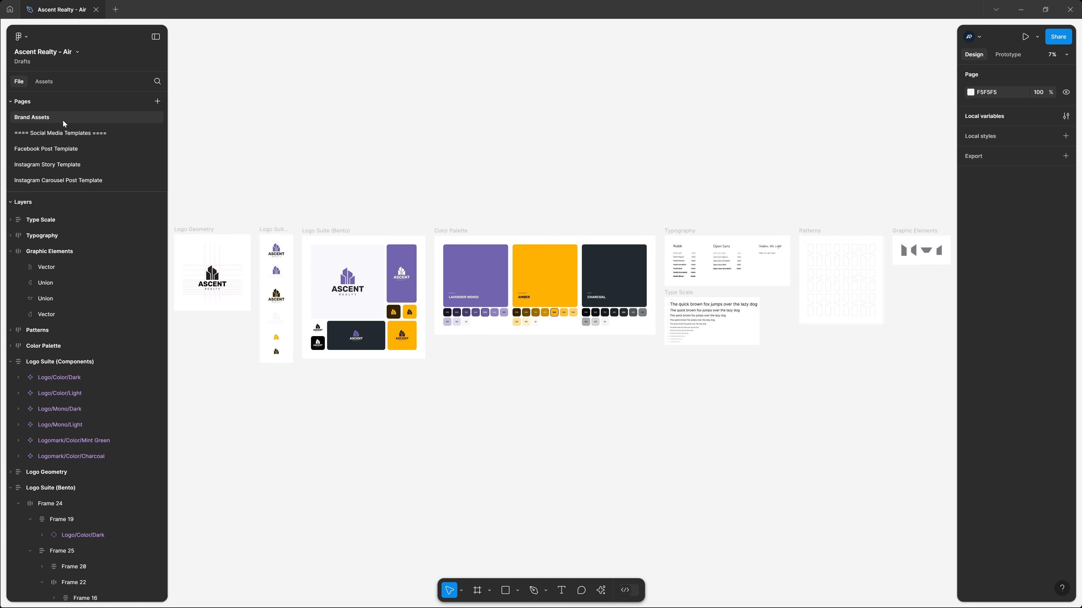
Step: Copy the masked photo group with its lavender outline from the Facebook new-listing post into Instagram story slide 1
click(62, 148)
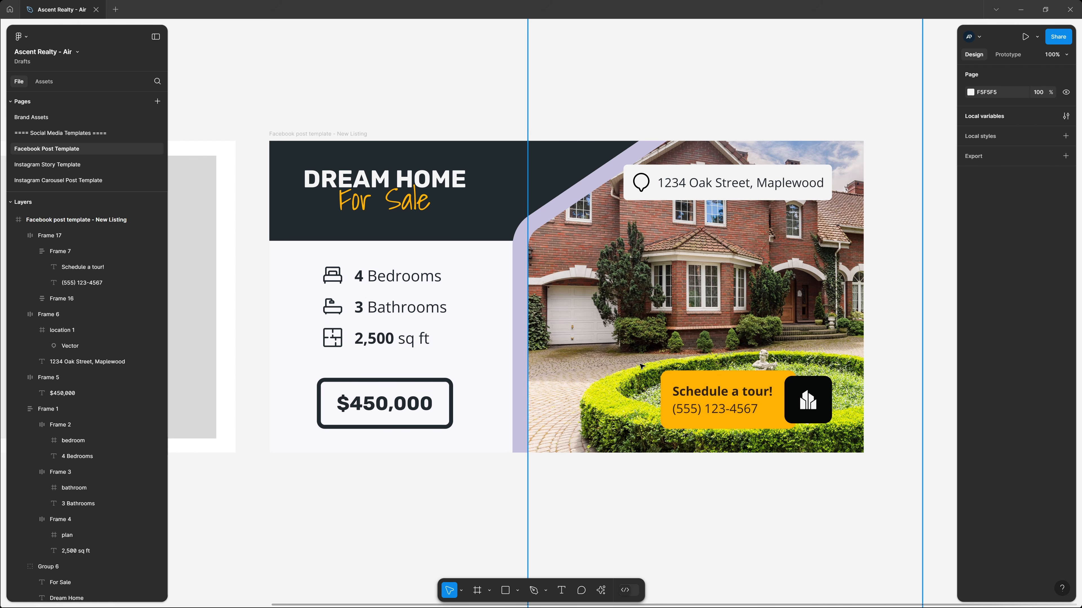
click(616, 295)
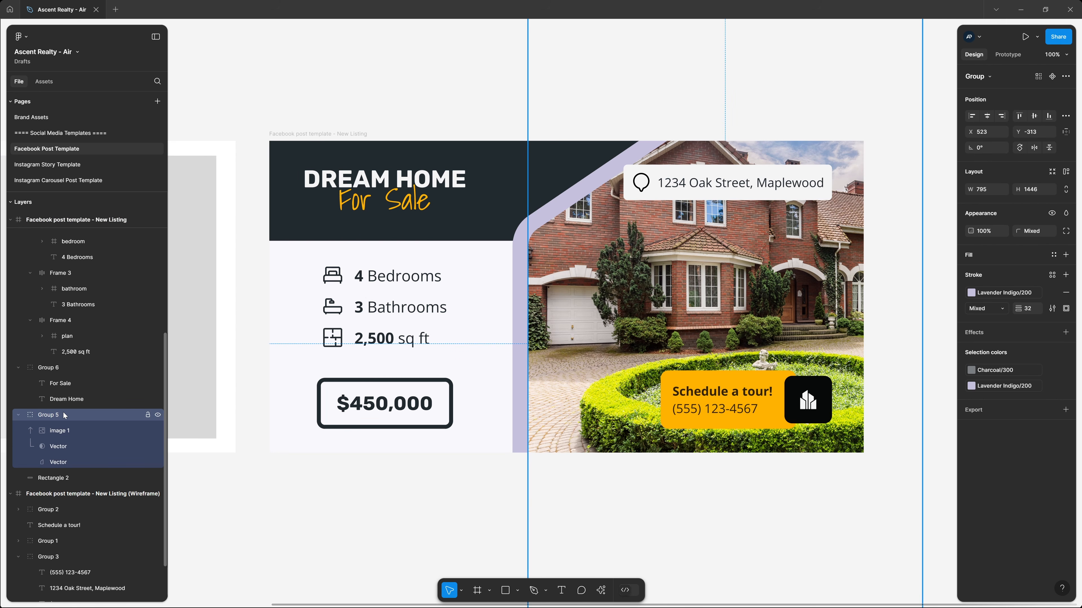
click(72, 164)
click(275, 186)
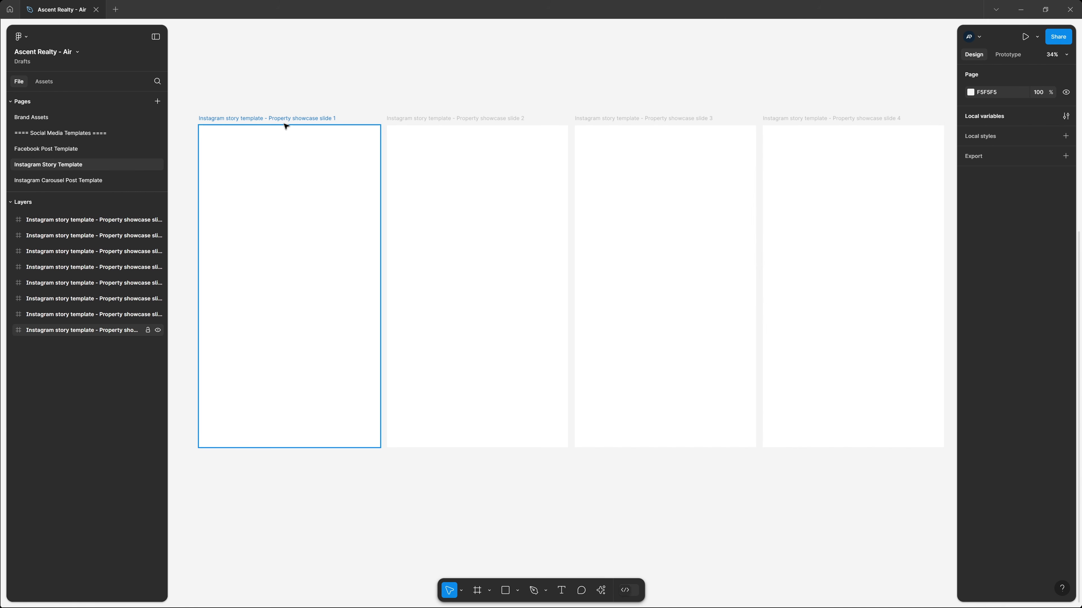
key(ctrl+v)
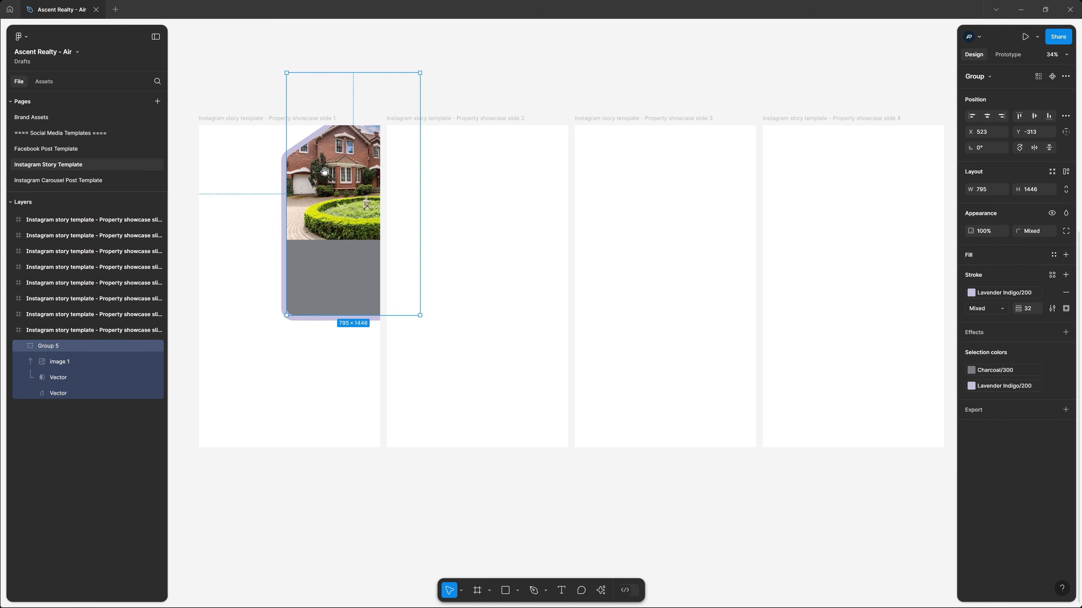
Step: Enlarge the masked photo group to cover Instagram story slide 1 and replace its photo with the modern timber-clad house exterior
drag(324, 172, 455, 180)
drag(417, 323, 330, 435)
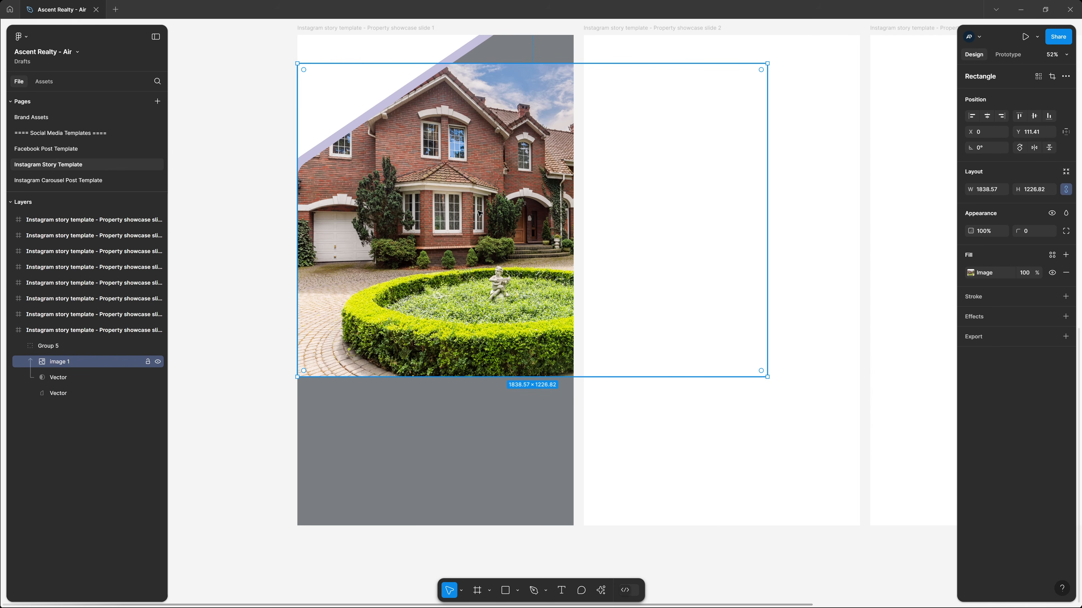
double_click(478, 211)
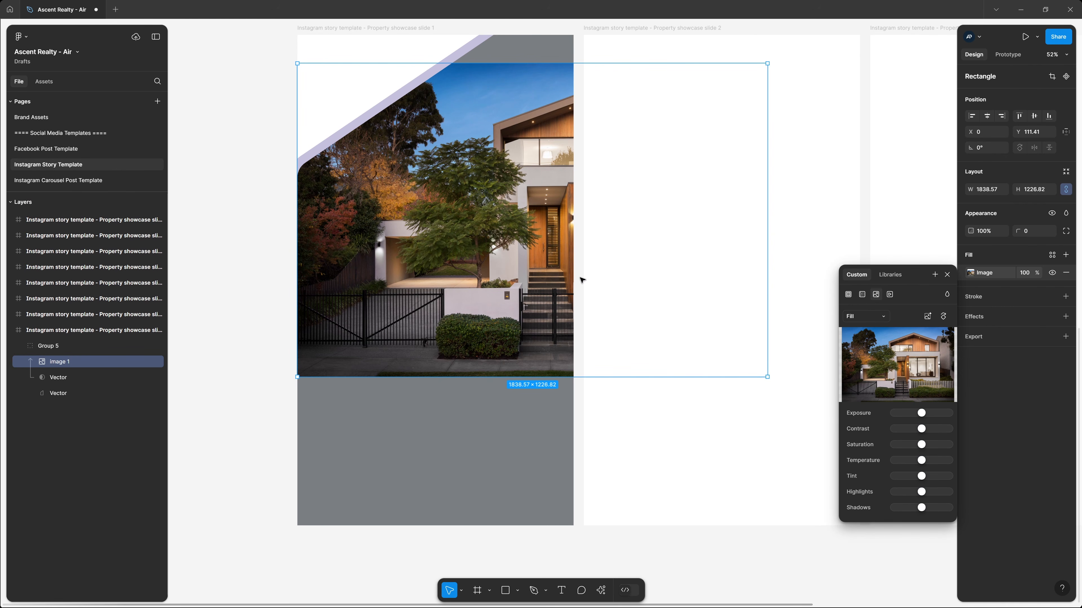
Step: Scale the house photo to about 2886 × 1926 and shift it to about X -1174, Y -6 so the house fills slide 1
drag(499, 179, 499, 325)
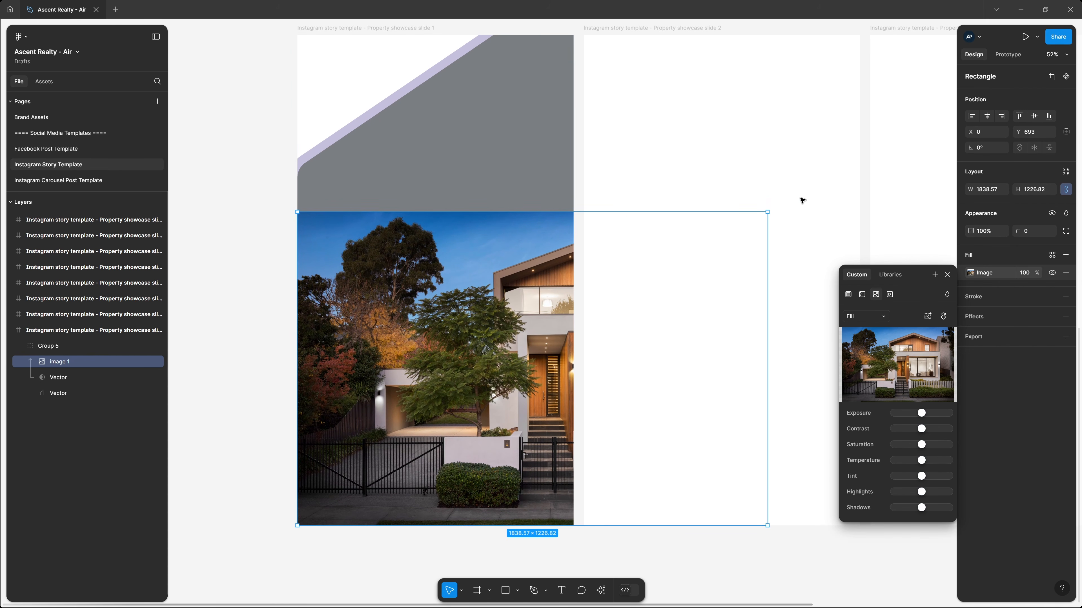
drag(767, 212, 958, 43)
scroll(633, 235, up, 5)
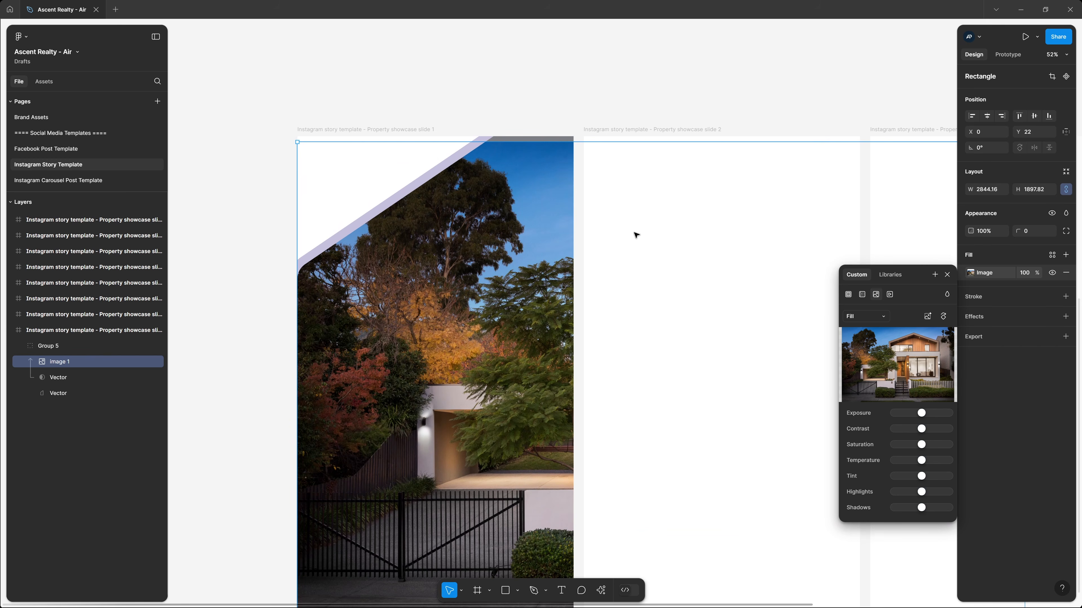
mouse_move(658, 227)
mouse_down()
mouse_move(577, 230)
mouse_move(671, 226)
mouse_up()
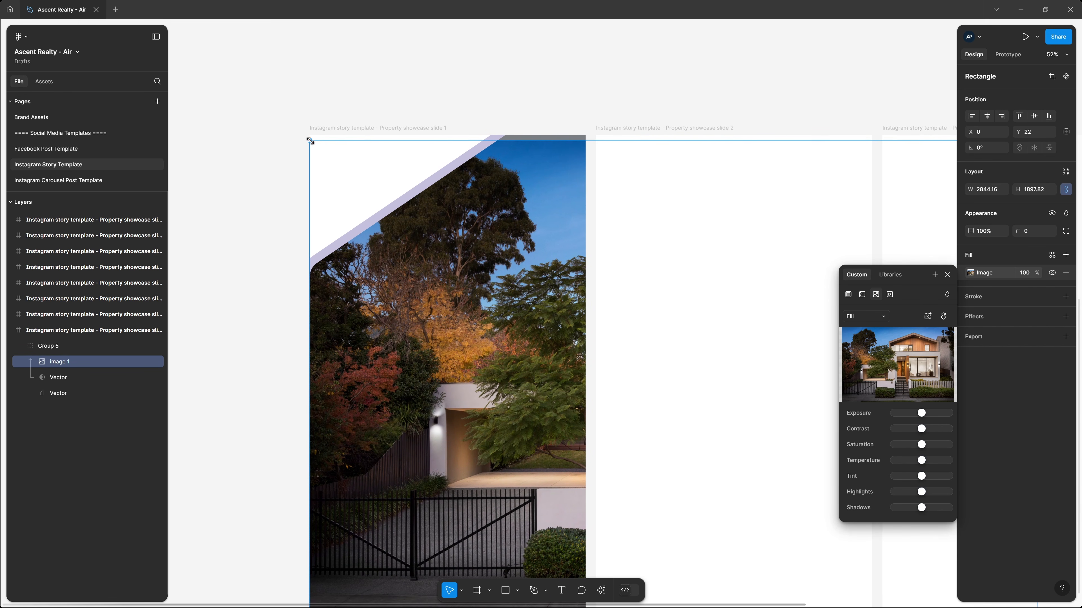
drag(311, 141, 298, 135)
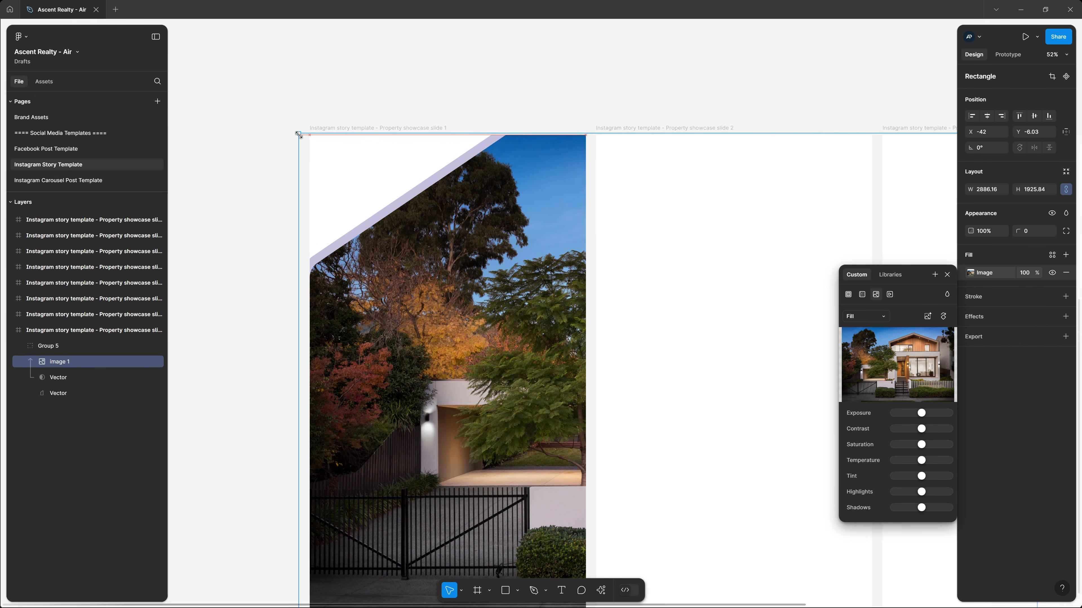
scroll(491, 284, down, 3)
drag(547, 333, 256, 321)
scroll(257, 319, down, 1)
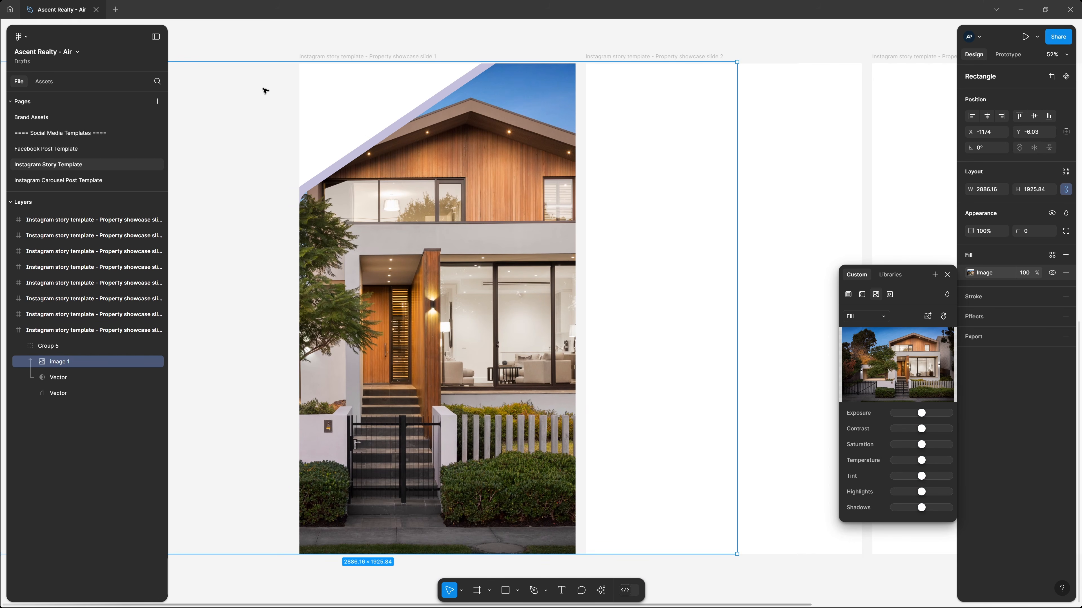
click(456, 50)
click(427, 56)
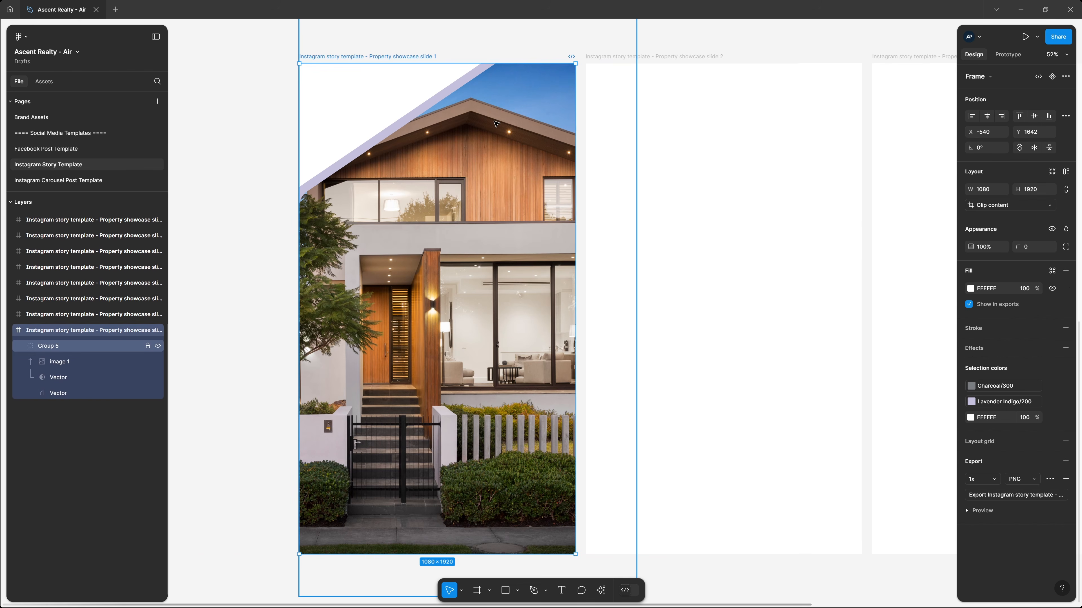
drag(503, 97, 513, 149)
key(ctrl+z)
double_click(484, 131)
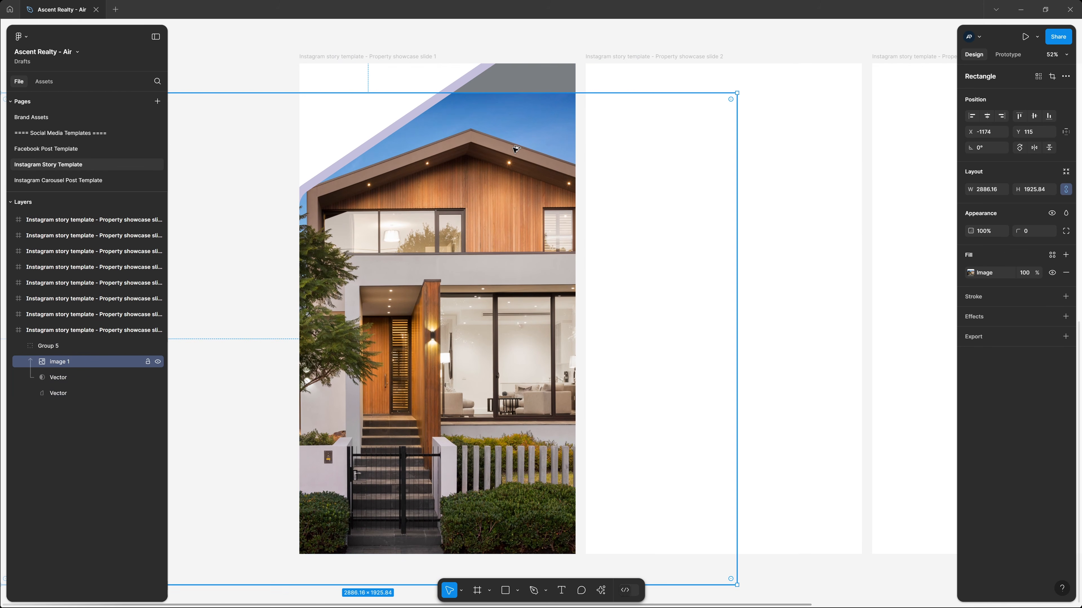
key(ctrl+z)
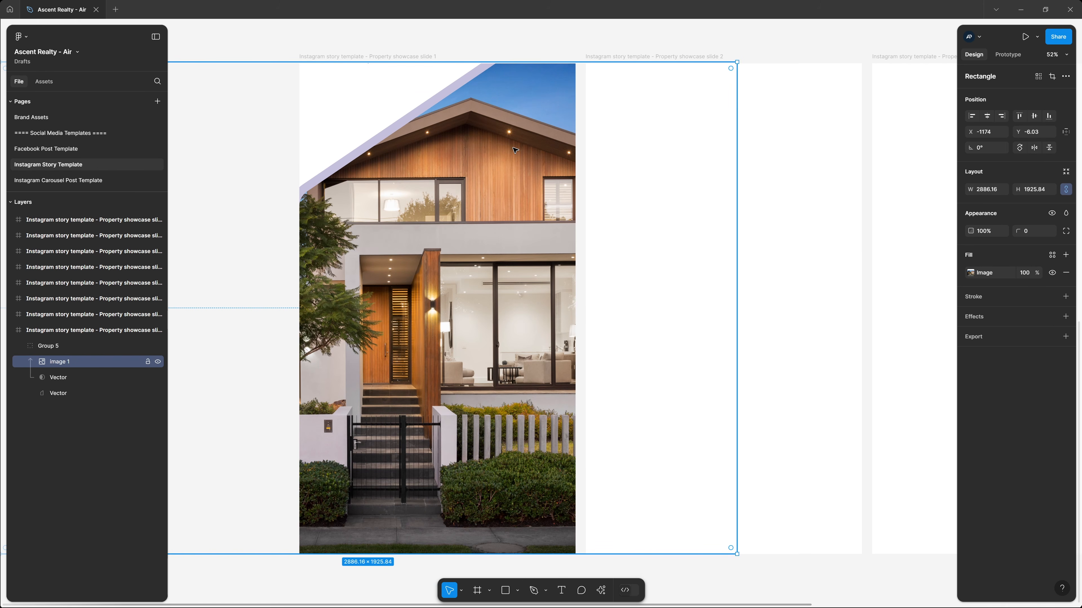
Step: Nudge the whole masked photo group down to Y -103 so the diagonal edge sits lower on slide 1
click(55, 348)
key(shift+Down)
key(shift+Down)
key(shift+Down)
key(shift+Down)
key(shift+Down)
key(shift+Down)
key(shift+Down)
key(shift+Down)
key(shift+Down)
key(shift+Down)
key(shift+Down)
key(shift+Down)
key(shift+Down)
key(shift+Down)
key(shift+Down)
key(shift+Down)
key(shift+Down)
key(shift+Down)
key(shift+Down)
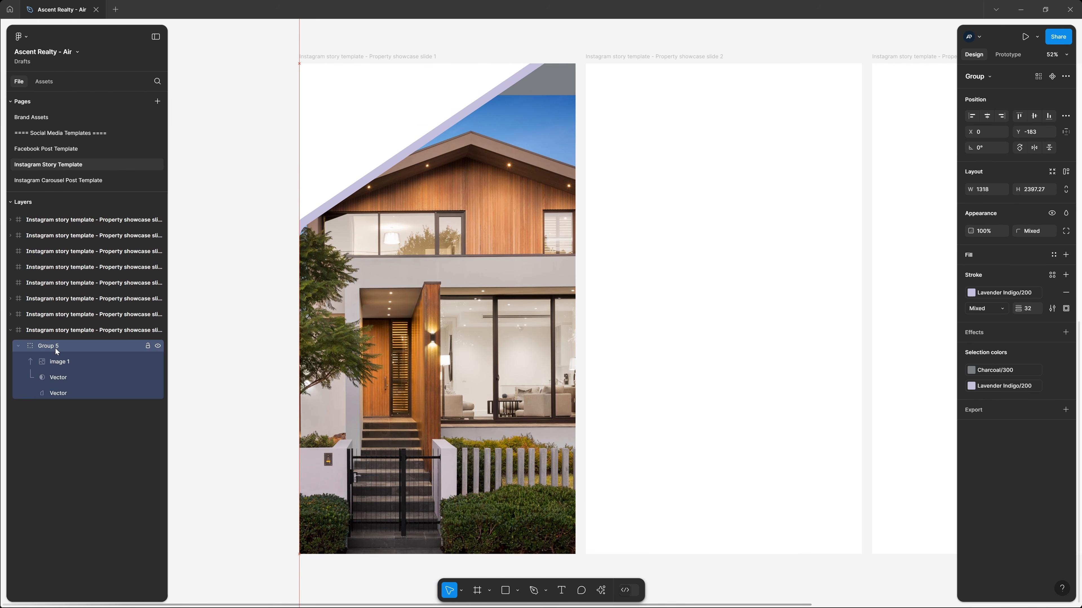
key(shift+Down)
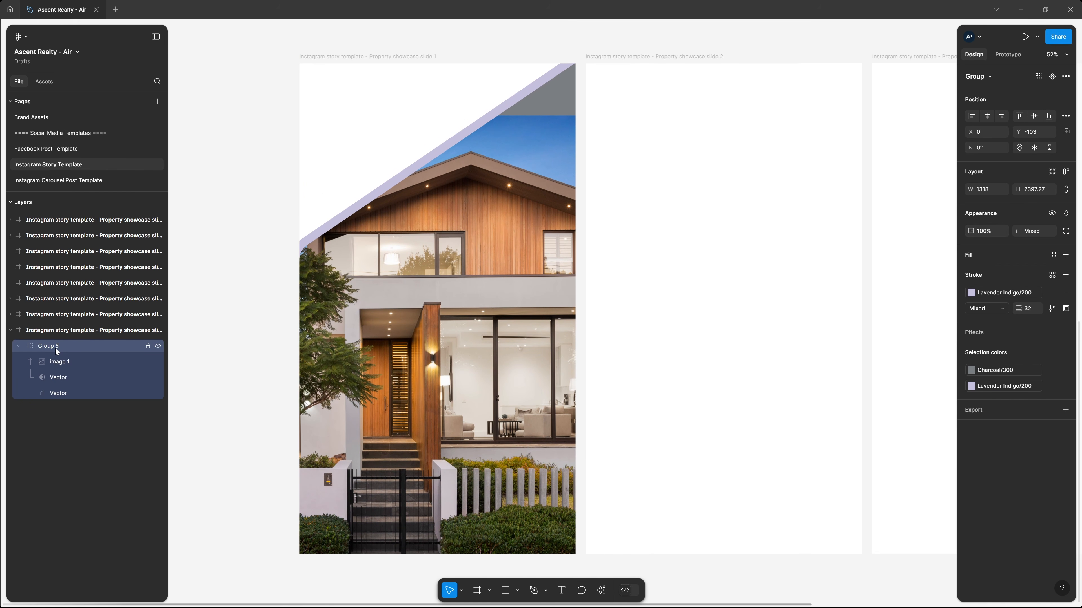
Step: Nudge only the house photo inside the mask back up to Y -6.03 so it covers the grey gap
click(61, 362)
key(shift+Up)
key(shift+Up)
key(shift+Up)
key(shift+Up)
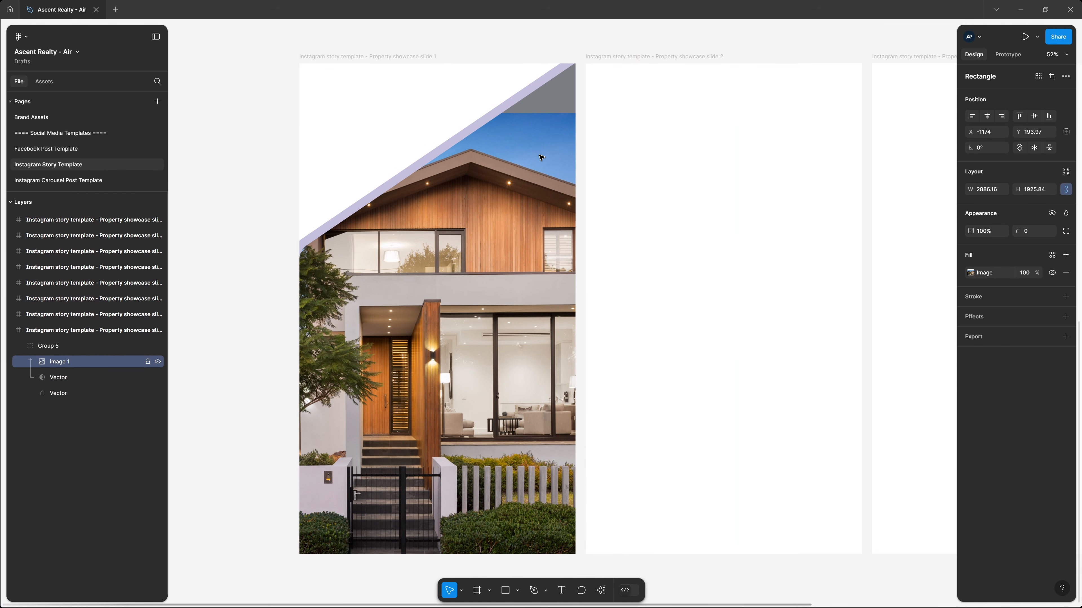
key(shift+Up)
key(shift+Up)
key(shift+Up)
key(shift+Up)
key(shift+Up)
key(shift+Up)
key(shift+Up)
key(shift+Up)
key(shift+Up)
key(shift+Up)
key(shift+Up)
key(shift+Up)
key(shift+Up)
key(shift+Up)
key(shift+Up)
key(shift+Up)
key(shift+Up)
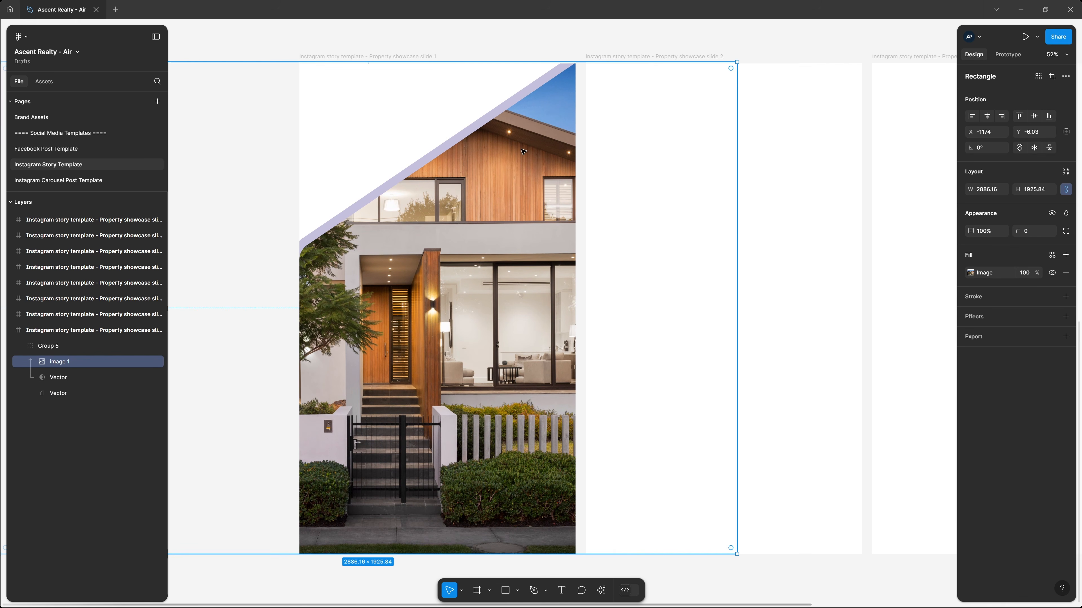
Step: Fill the slide 1 frame background with the Charcoal/500 library colour
click(298, 41)
click(309, 56)
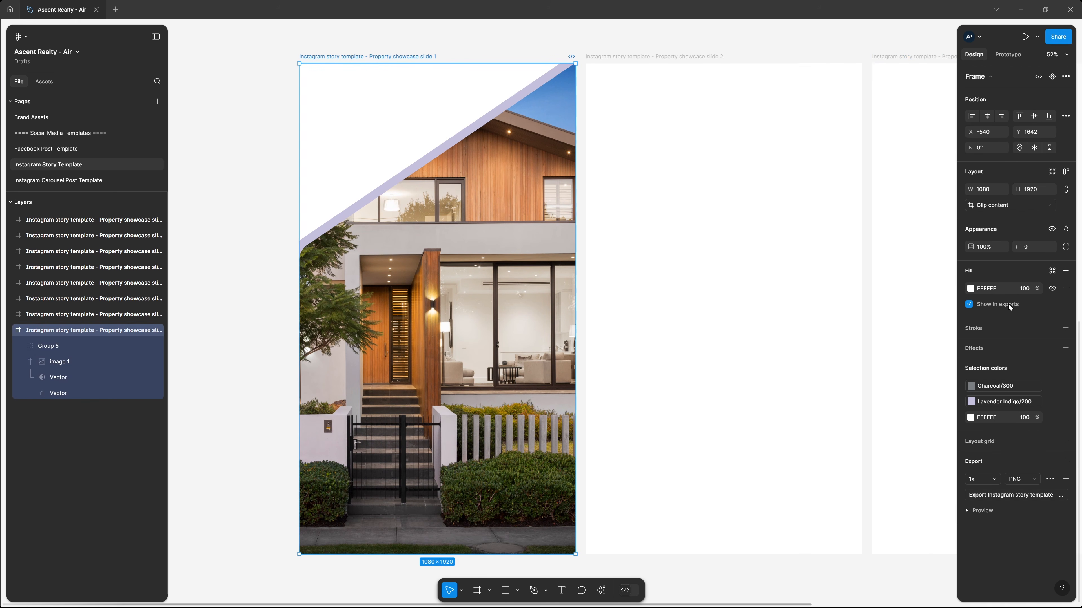
click(1053, 272)
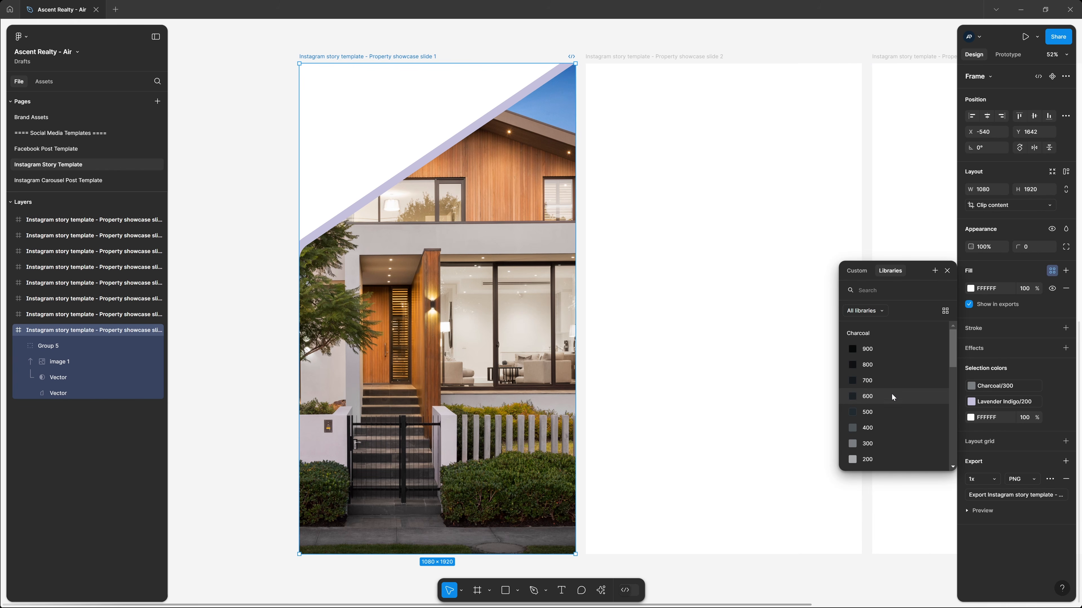
click(888, 415)
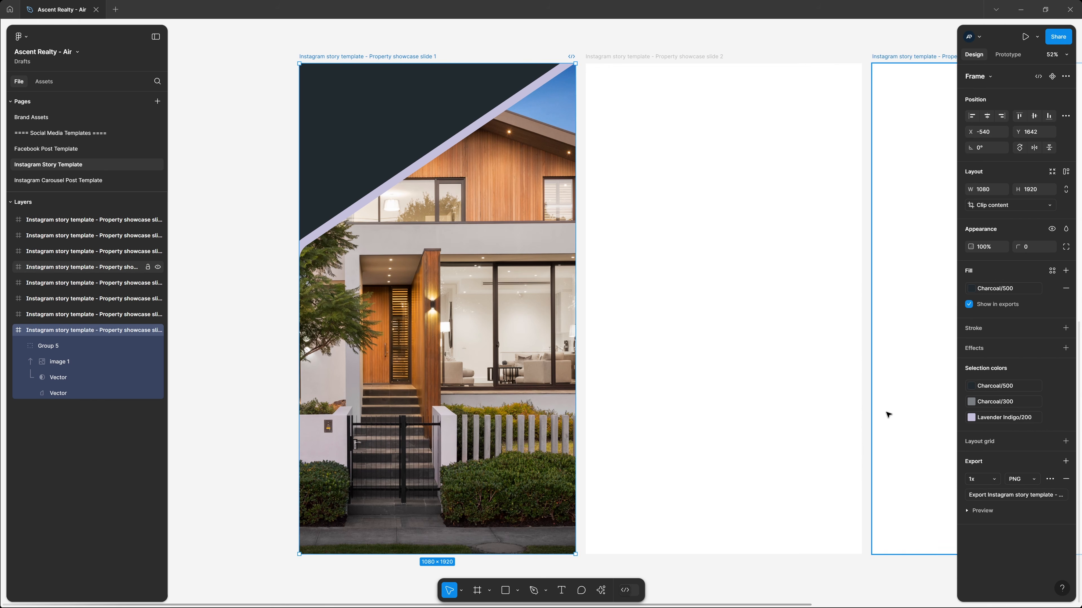
click(483, 38)
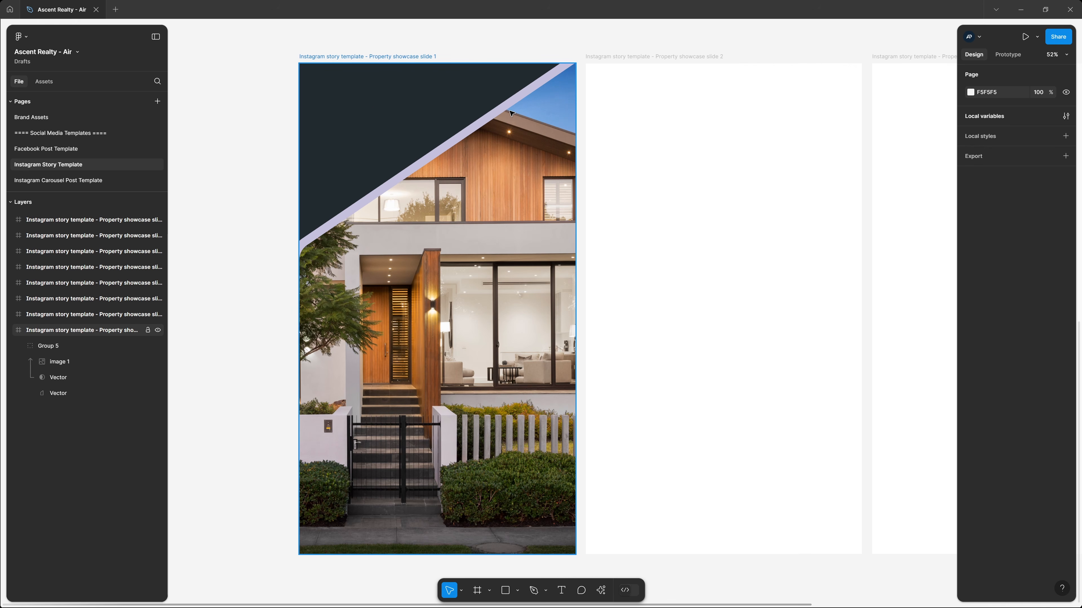
Step: Copy the "New on the Market!" heading from the slide 1 wireframe into the slide 1 design
scroll(466, 272, up, 16)
click(467, 223)
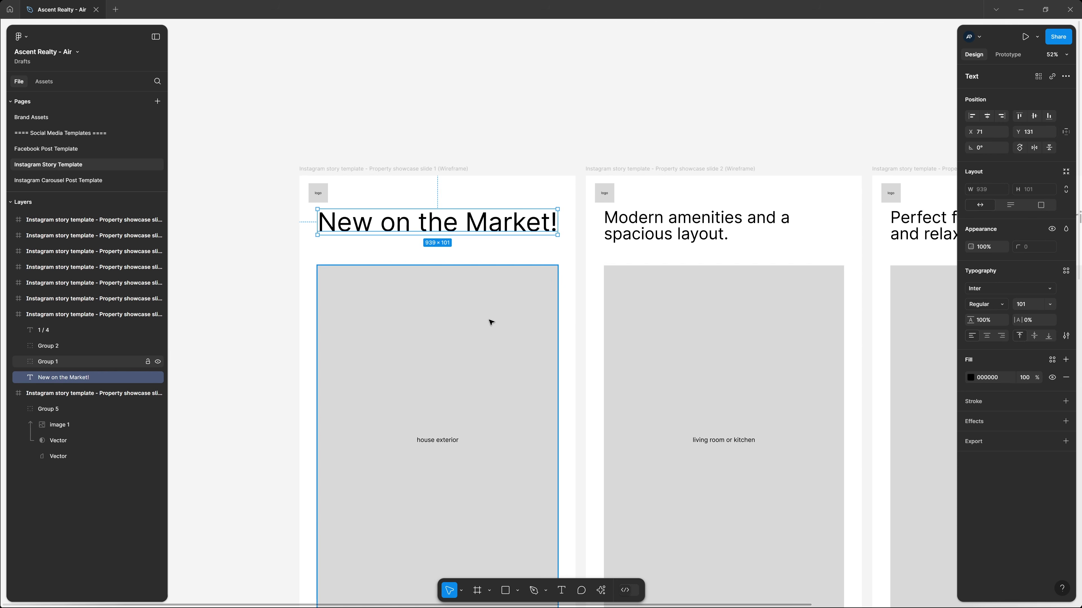
scroll(490, 322, down, 9)
scroll(491, 322, down, 4)
key(ctrl+v)
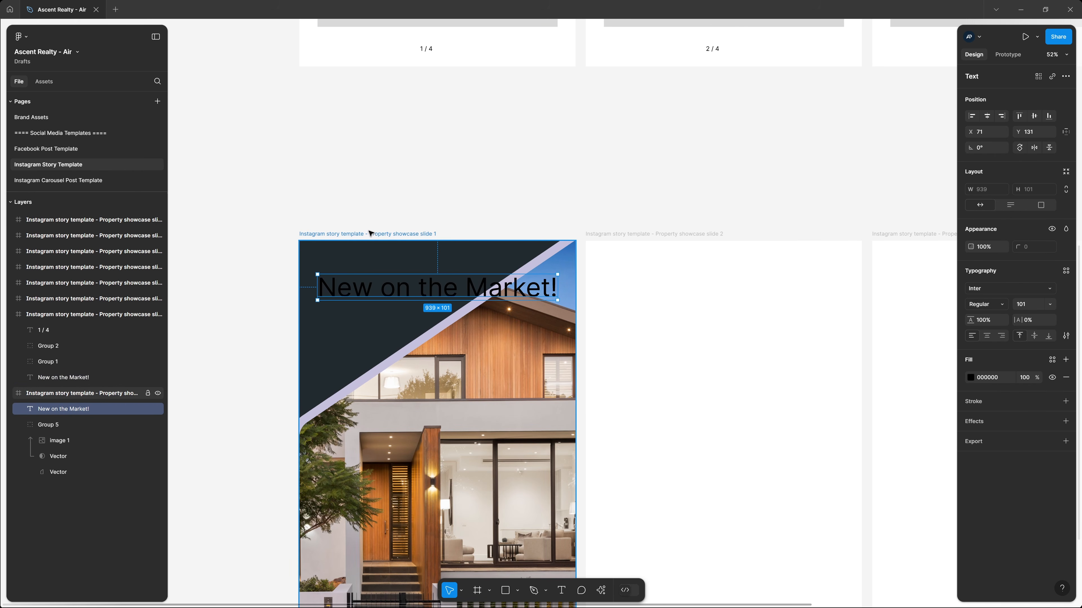
Step: Narrow the heading's text box to about 608 px so it wraps onto two lines, and place it at about X 264, Y 171
scroll(370, 234, down, 5)
drag(558, 134, 482, 152)
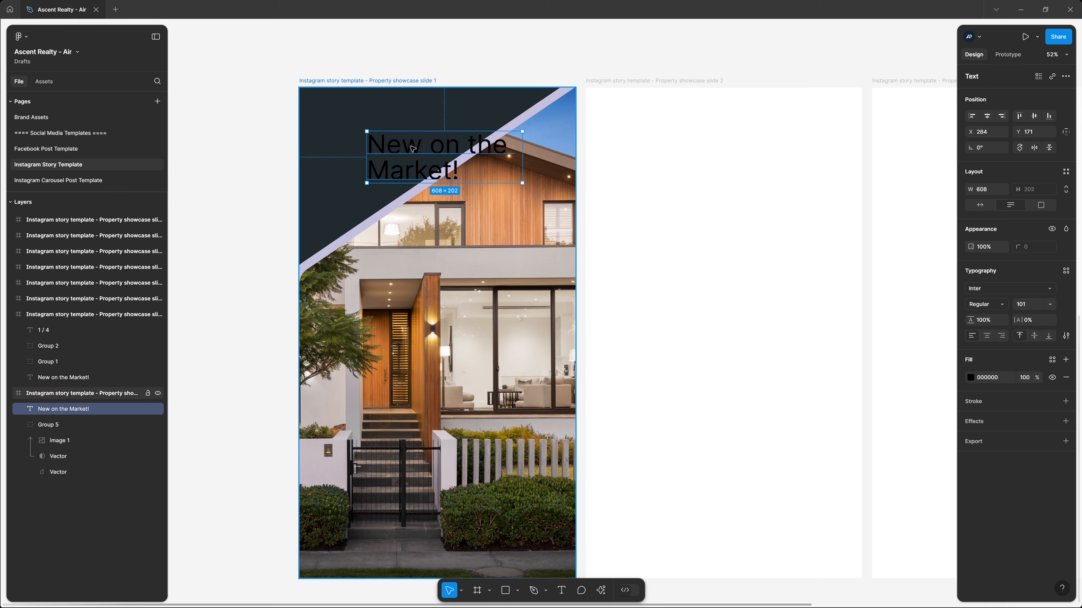
click(435, 41)
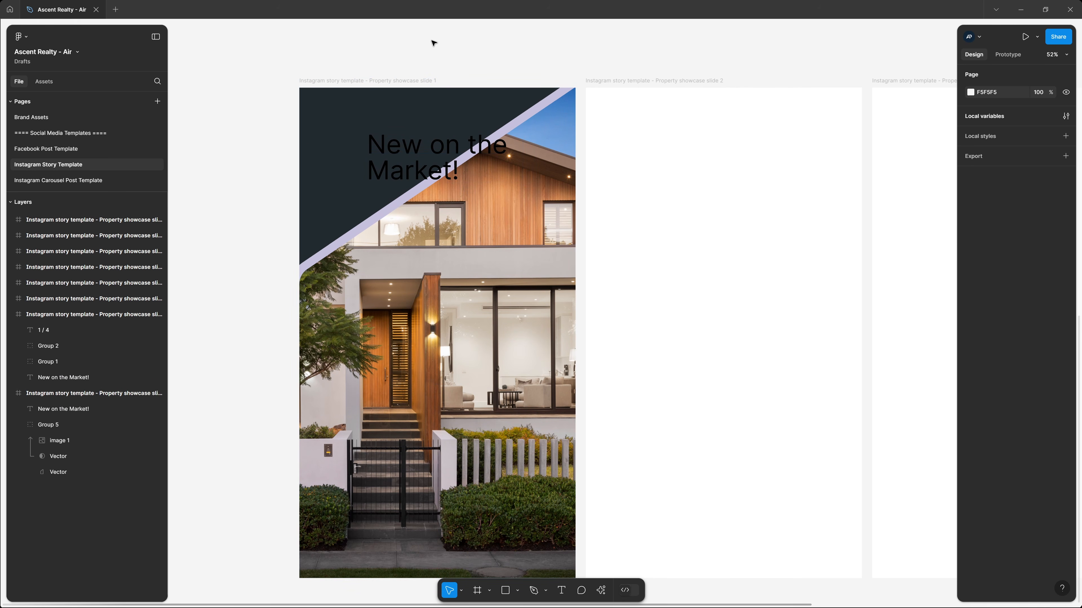
Step: Wrap the "New on the Market!" heading in an auto layout frame and fill it with Amber/500
click(432, 146)
key(shift+a)
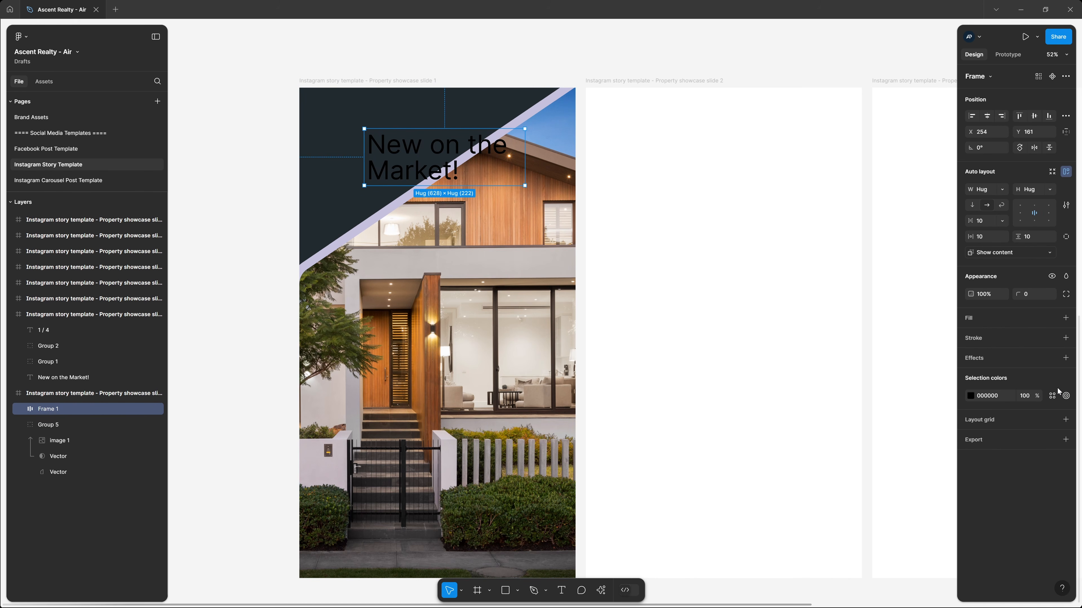
click(1022, 318)
click(1052, 318)
click(856, 392)
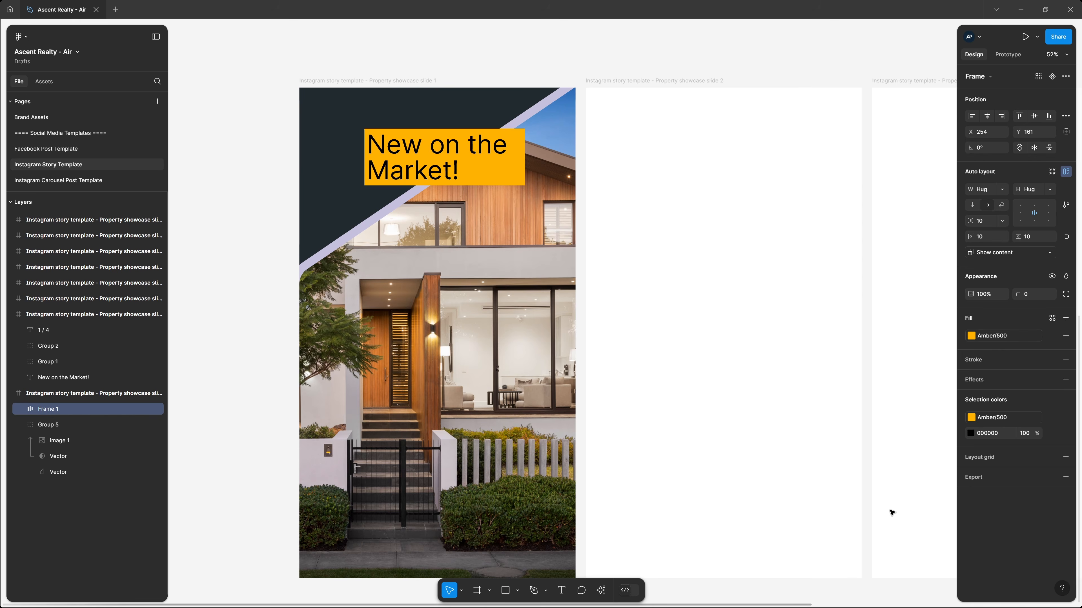
Step: Give the amber heading frame a corner radius of 16 and set its horizontal and vertical padding to 24
click(1042, 295)
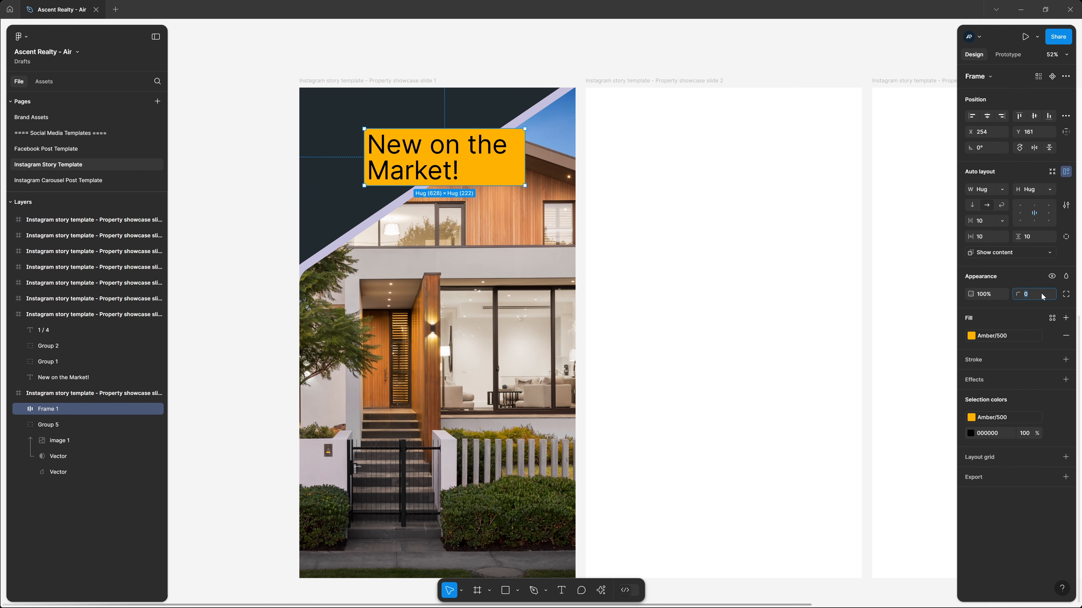
key(Tab)
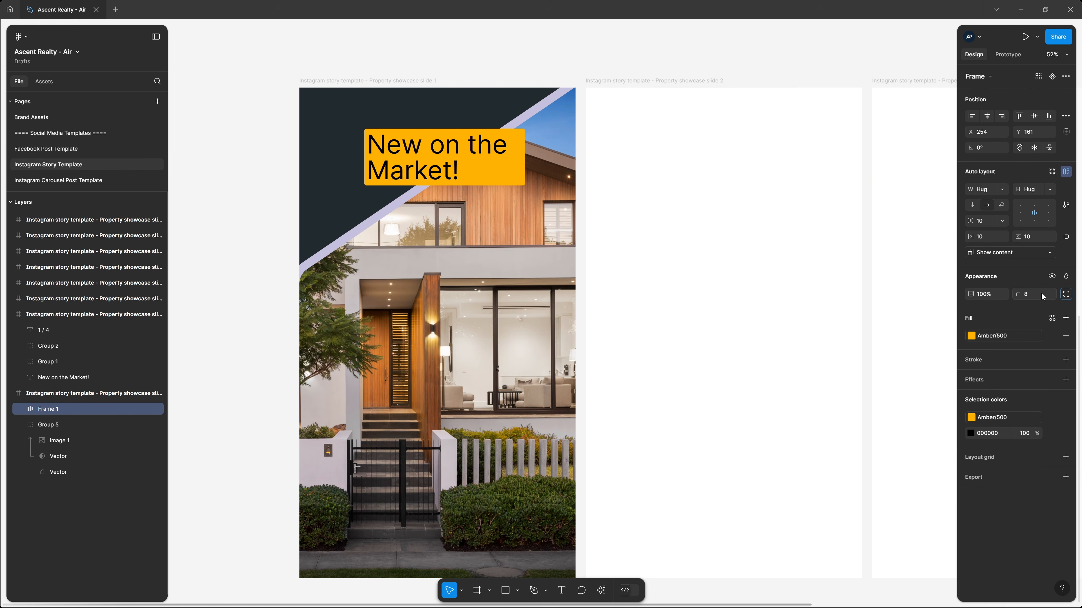
click(1036, 292)
text(16)
key(Tab)
click(988, 237)
text(24)
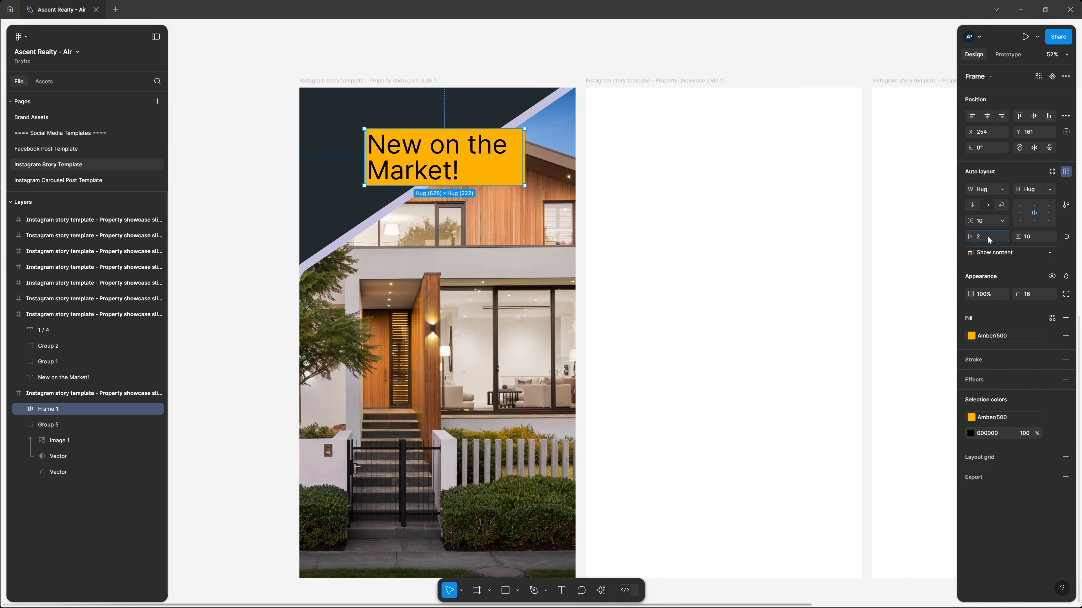
key(Tab)
text(24)
key(Tab)
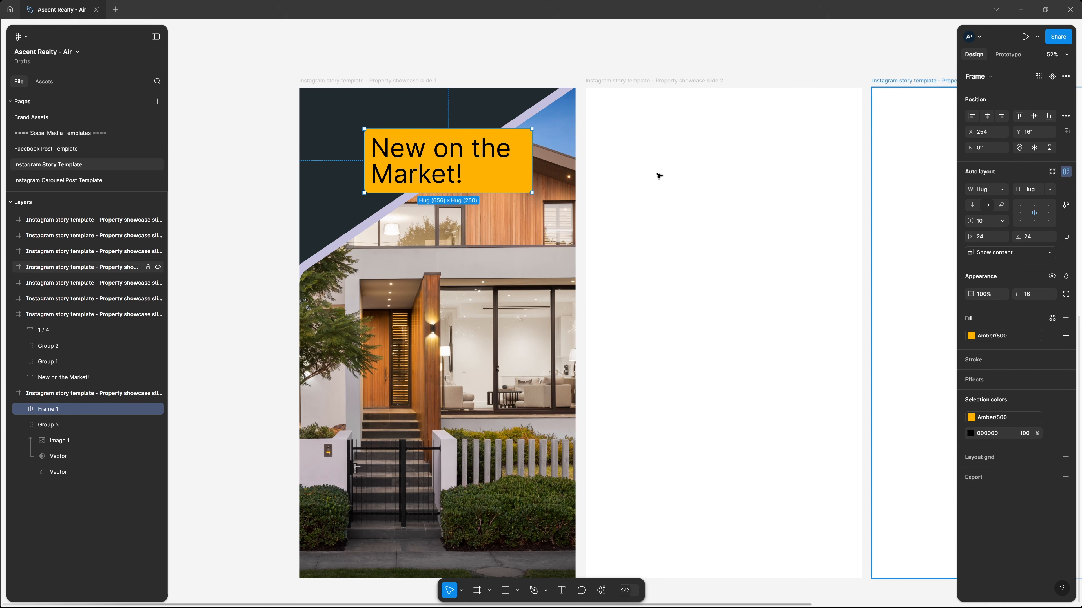
Step: Centre the heading text inside the amber frame and set it in Rubik at size 95
double_click(486, 172)
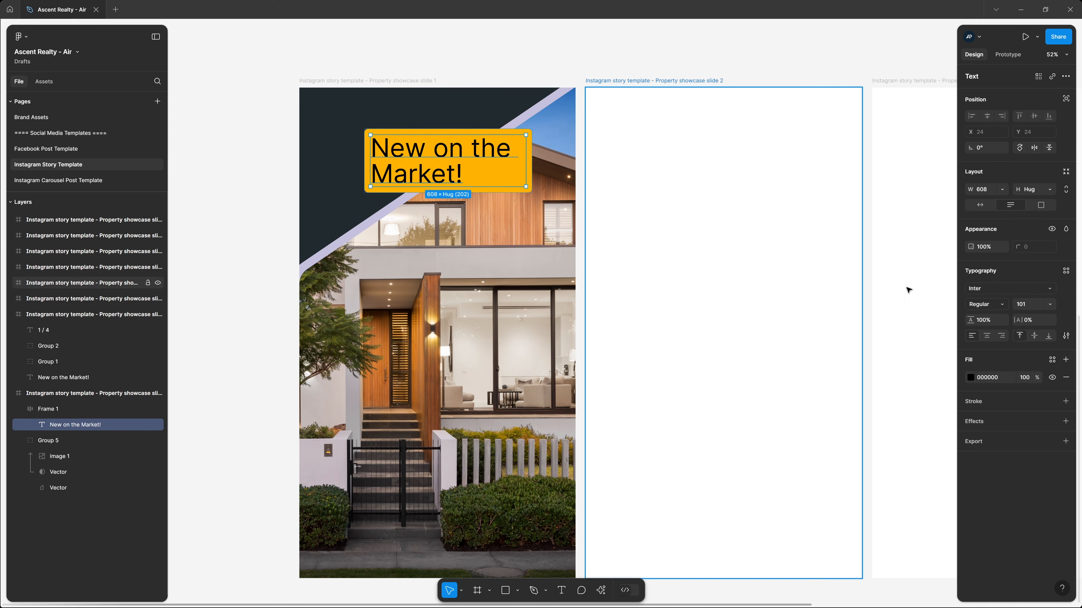
click(987, 336)
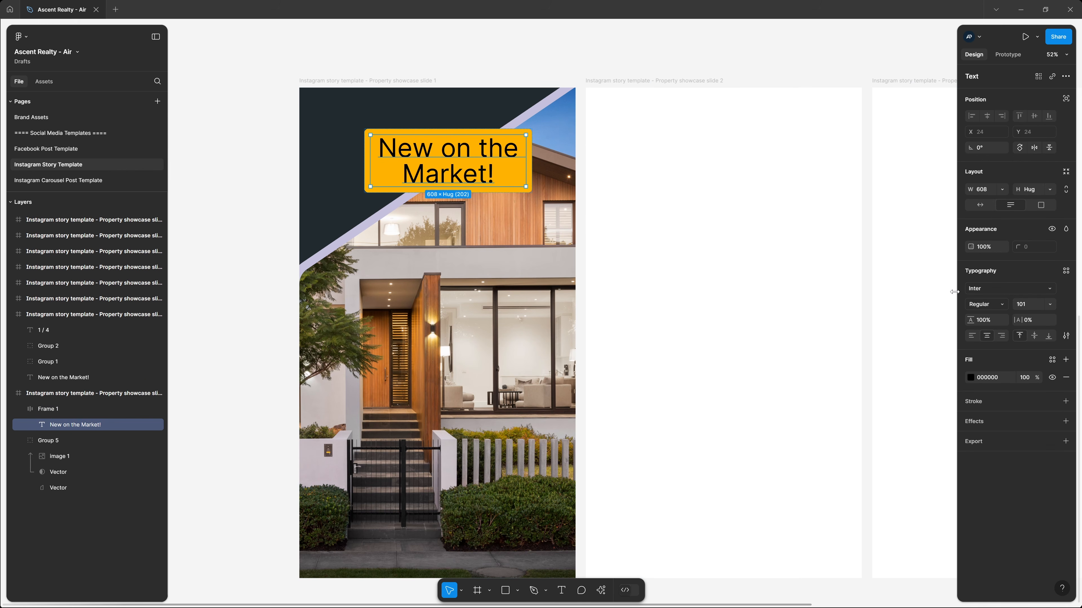
click(987, 288)
text(rubik)
key(Return)
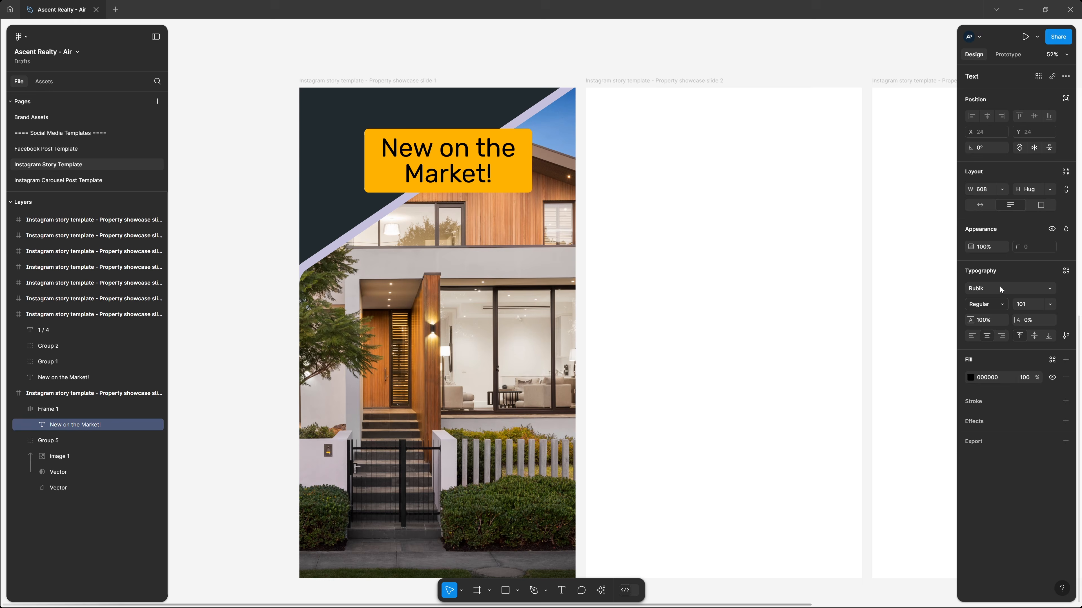
click(1031, 306)
text(95)
key(Tab)
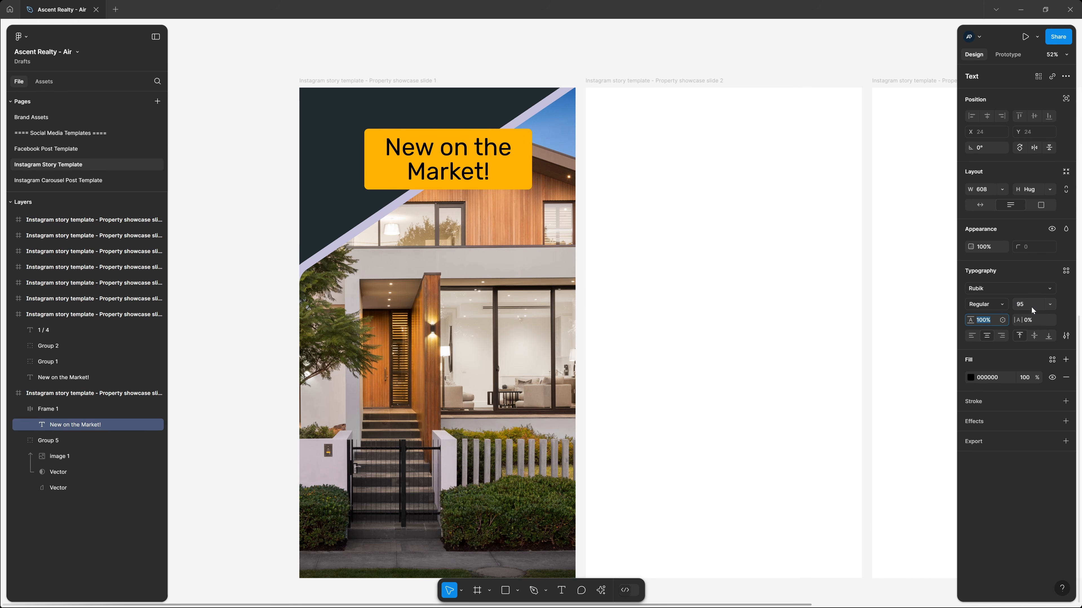
Step: Set the heading's case to uppercase and its line height to 120%
click(1066, 335)
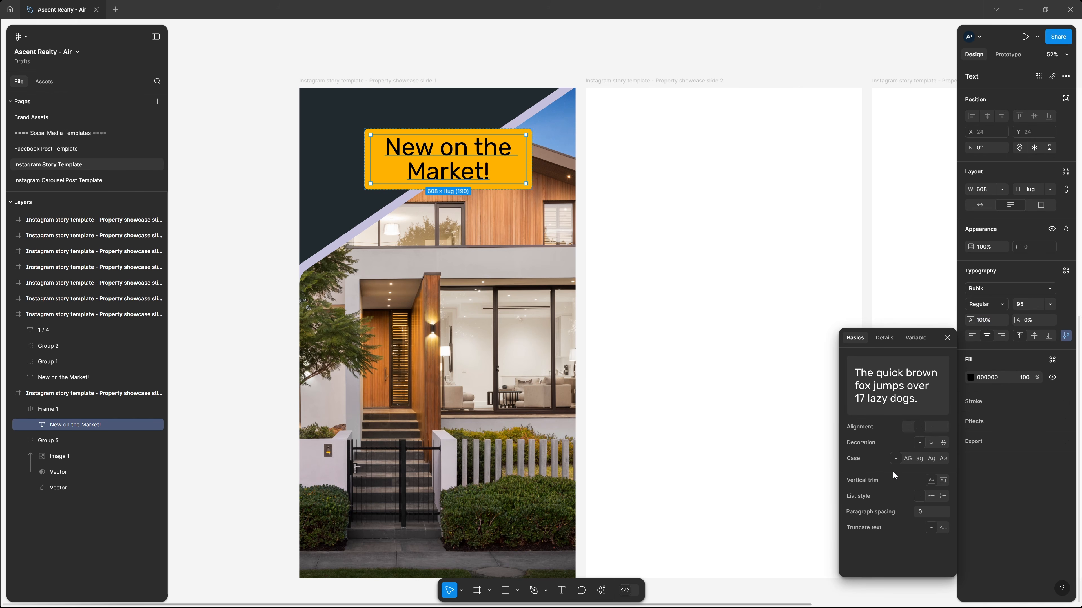
click(908, 459)
click(948, 337)
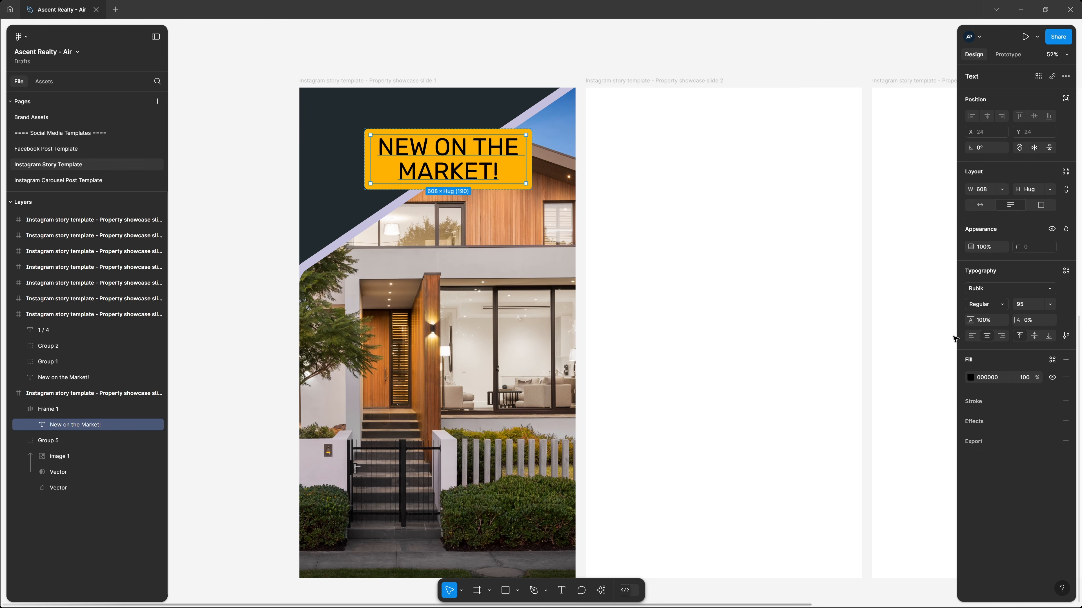
click(987, 321)
text(120)
key(Return)
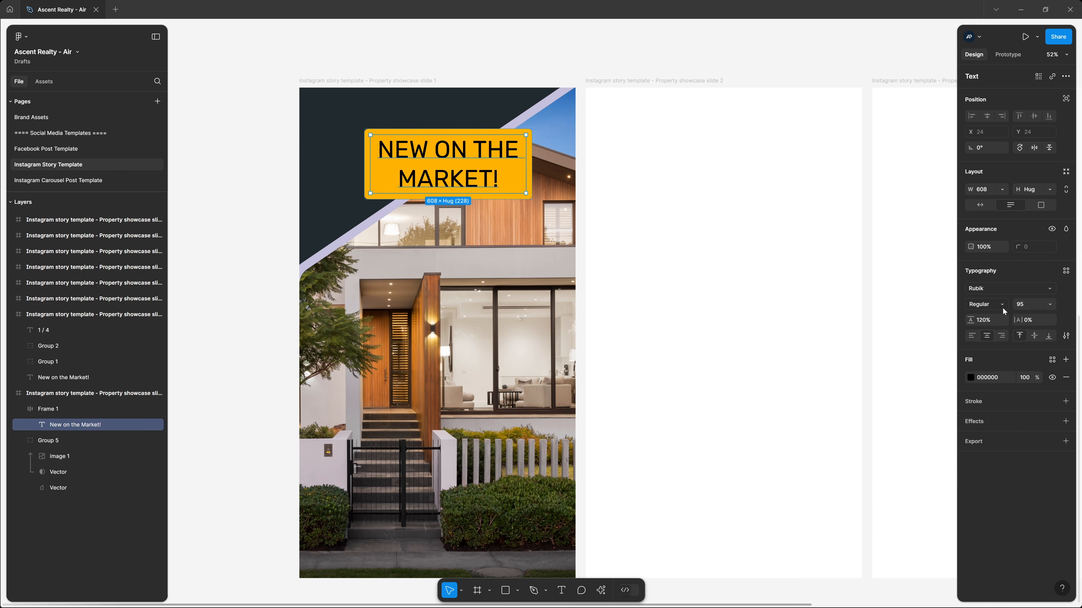
Step: Make the heading text on slide 1 bold and fill it with Amber/900
click(1001, 302)
click(1003, 337)
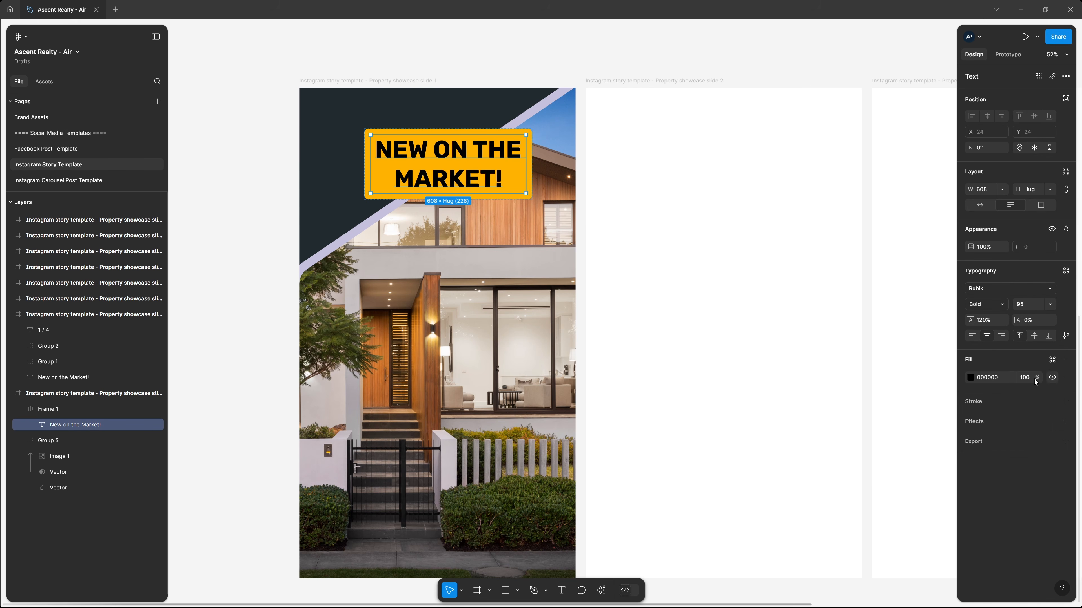
click(1052, 359)
scroll(893, 446, down, 5)
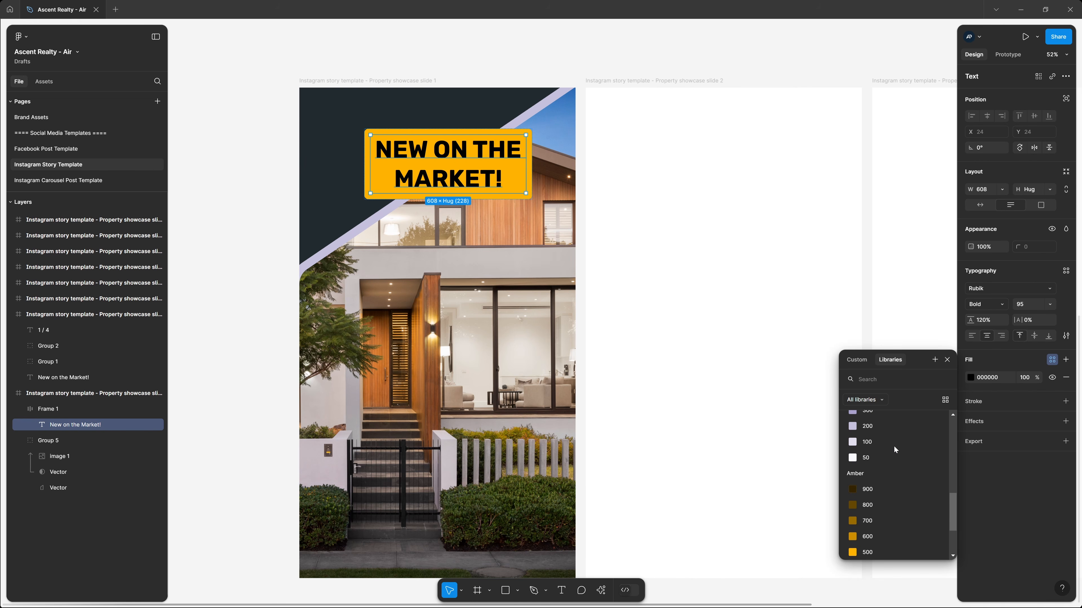
click(889, 487)
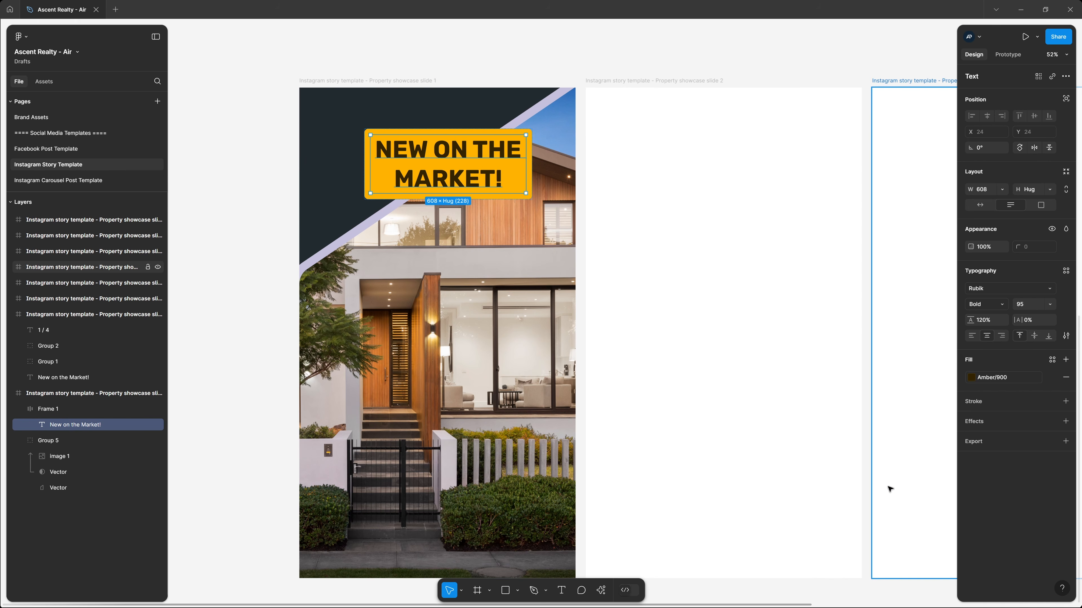
click(610, 51)
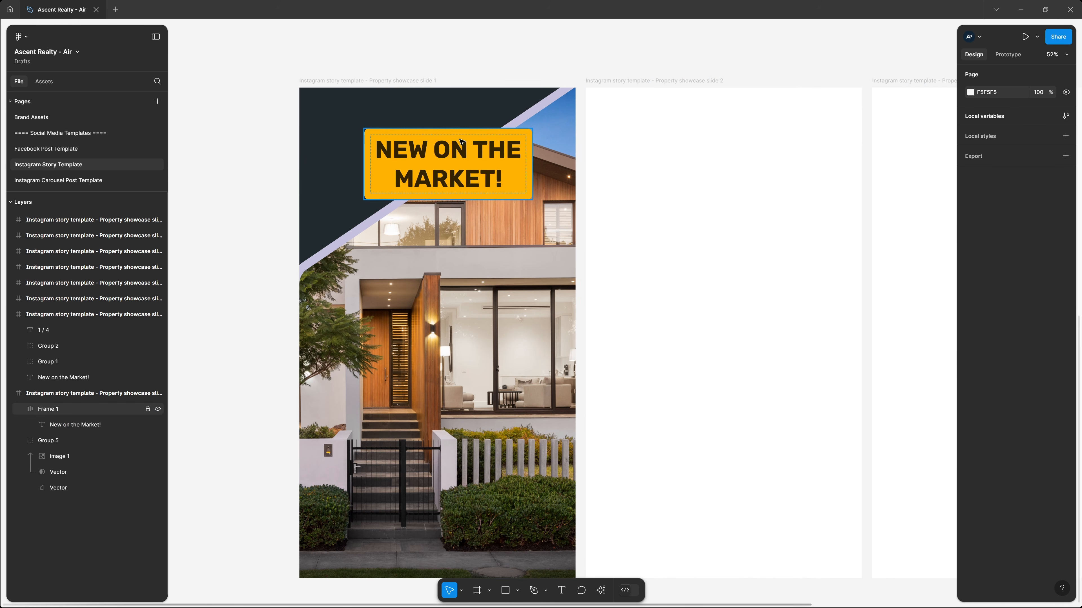
Step: Show the rulers and guides, align the amber heading frame to the upper guide at Y 250, and centre it horizontally on slide 1
key(shift+r)
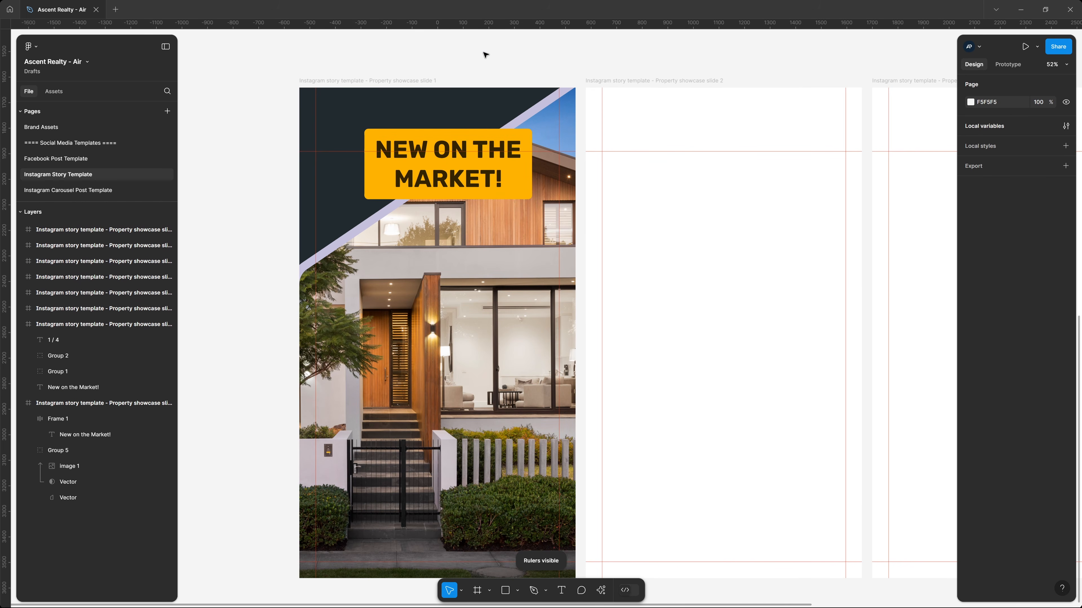
drag(475, 179, 467, 203)
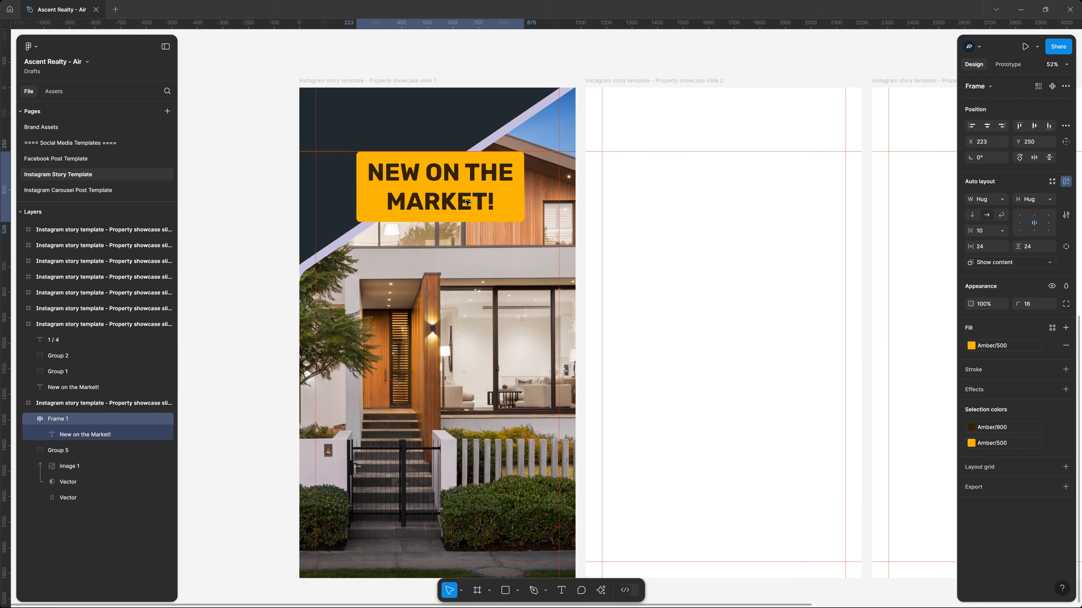
click(332, 148)
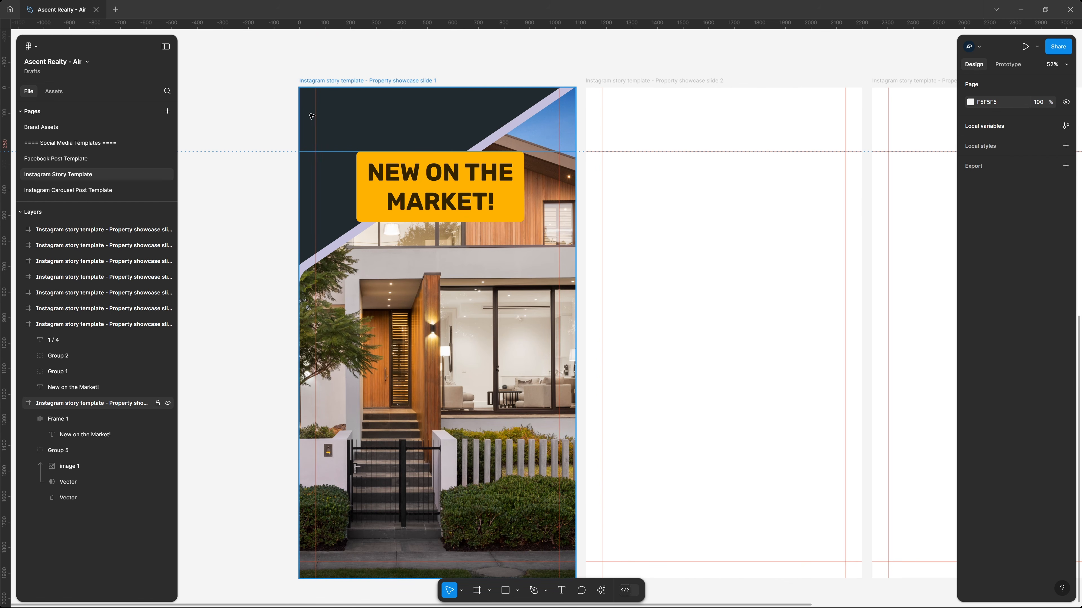
mouse_move(446, 180)
mouse_down()
mouse_move(453, 204)
mouse_move(443, 194)
mouse_up()
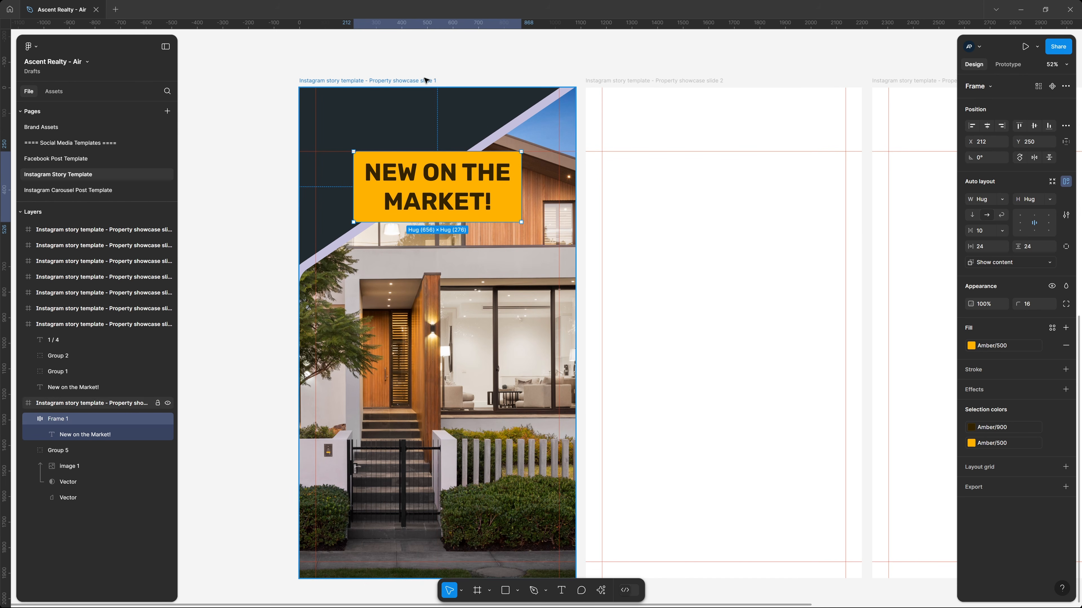
click(489, 53)
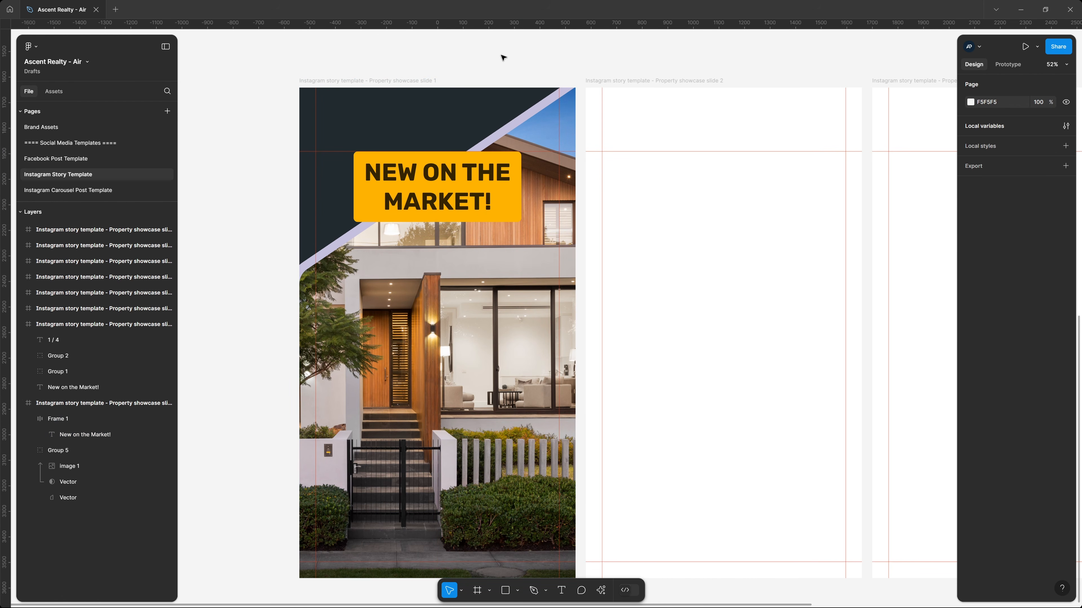
click(485, 179)
click(986, 126)
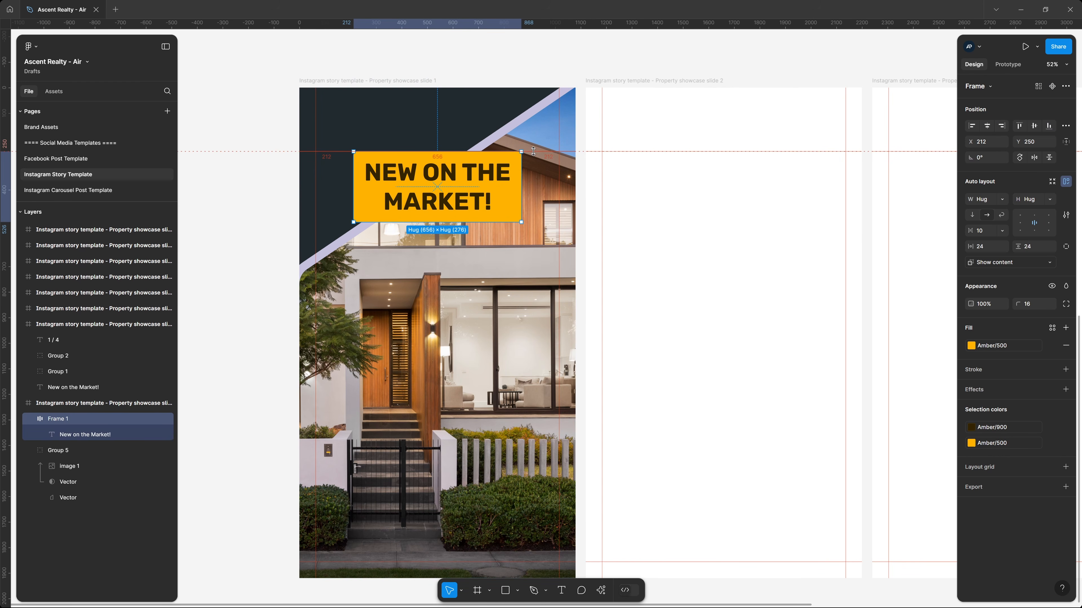
click(510, 58)
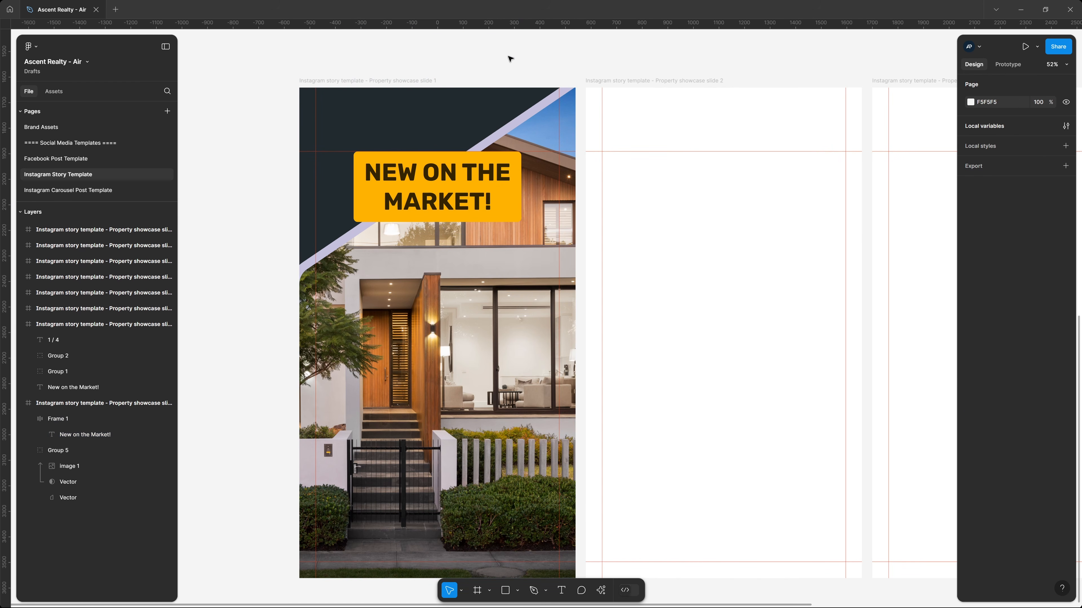
Step: Compare slide 1 with its wireframe to check the logo and page number placement
scroll(544, 186, up, 10)
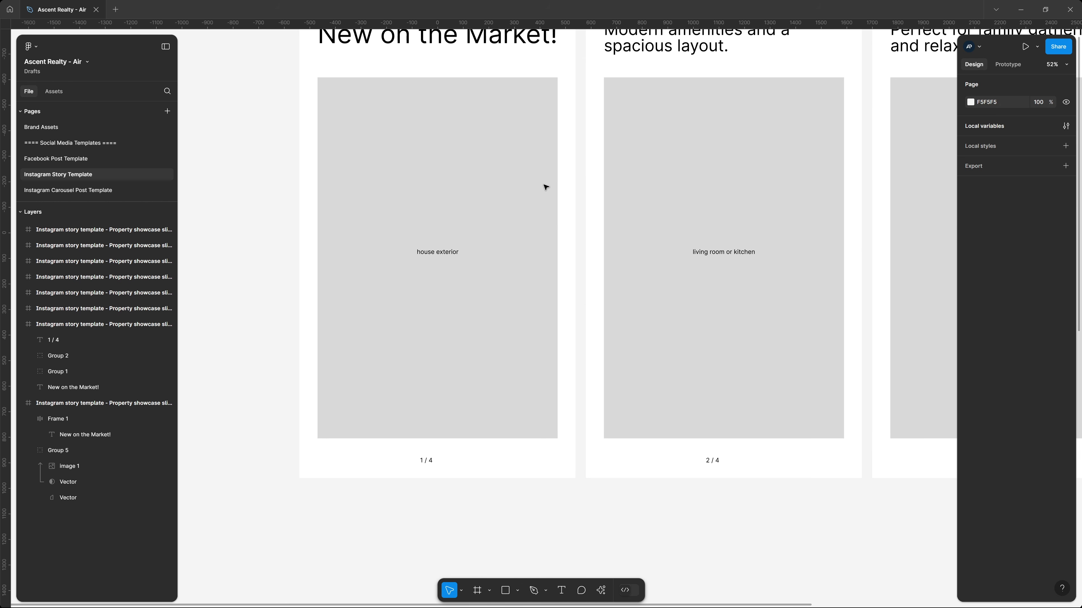
scroll(545, 187, up, 2)
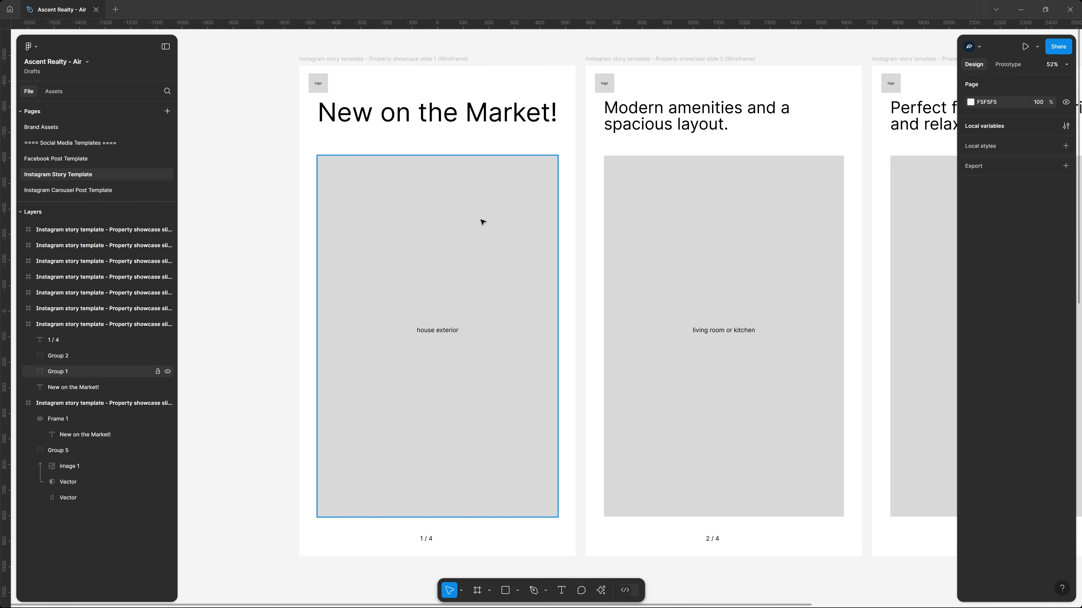
scroll(482, 223, down, 3)
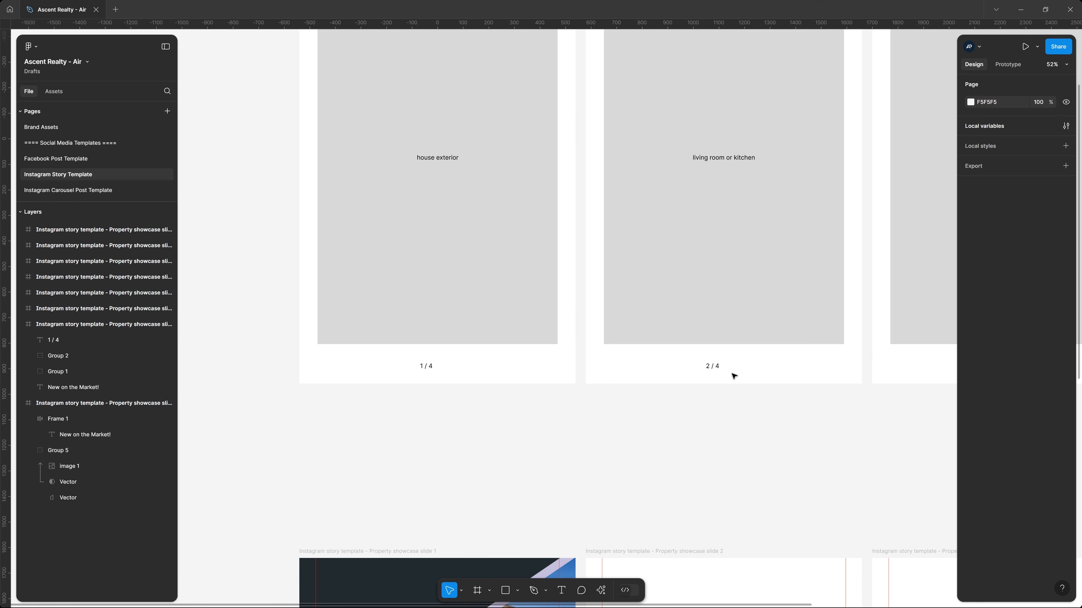
scroll(722, 379, up, 3)
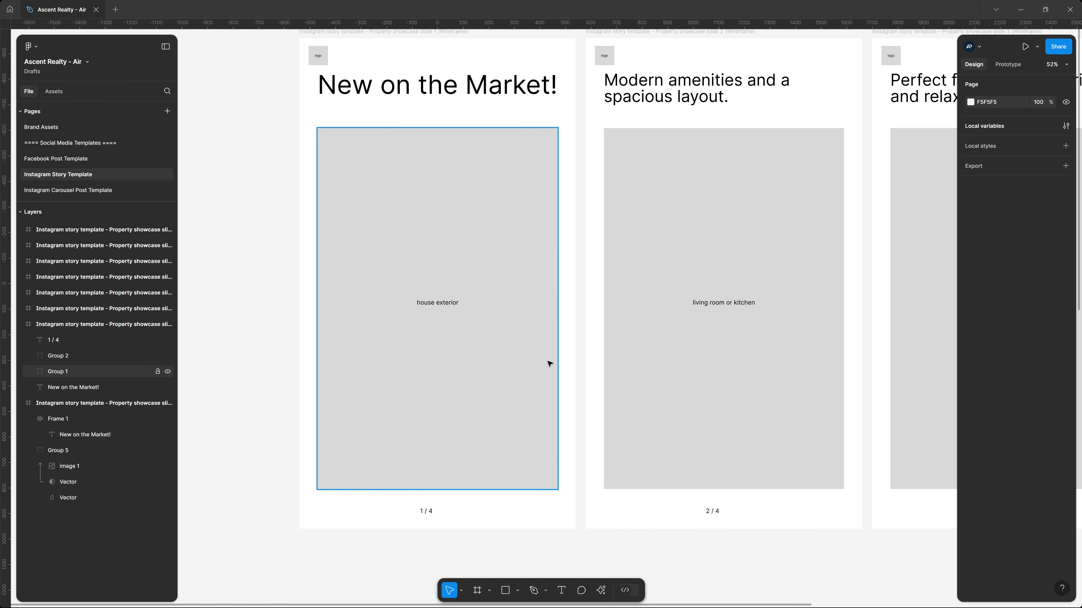
scroll(549, 363, down, 10)
scroll(420, 182, up, 3)
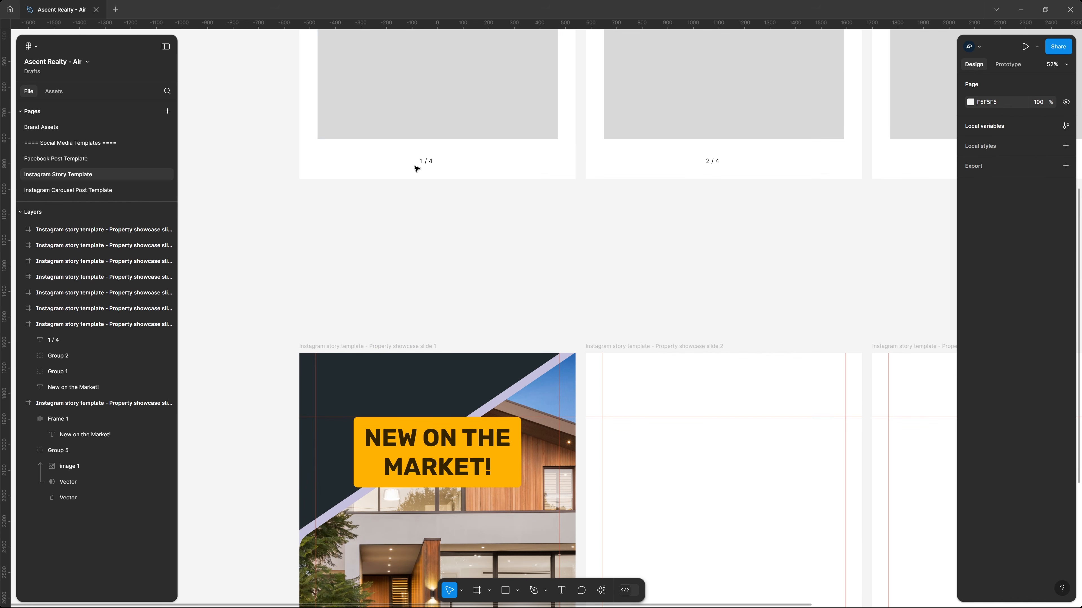
scroll(536, 263, down, 10)
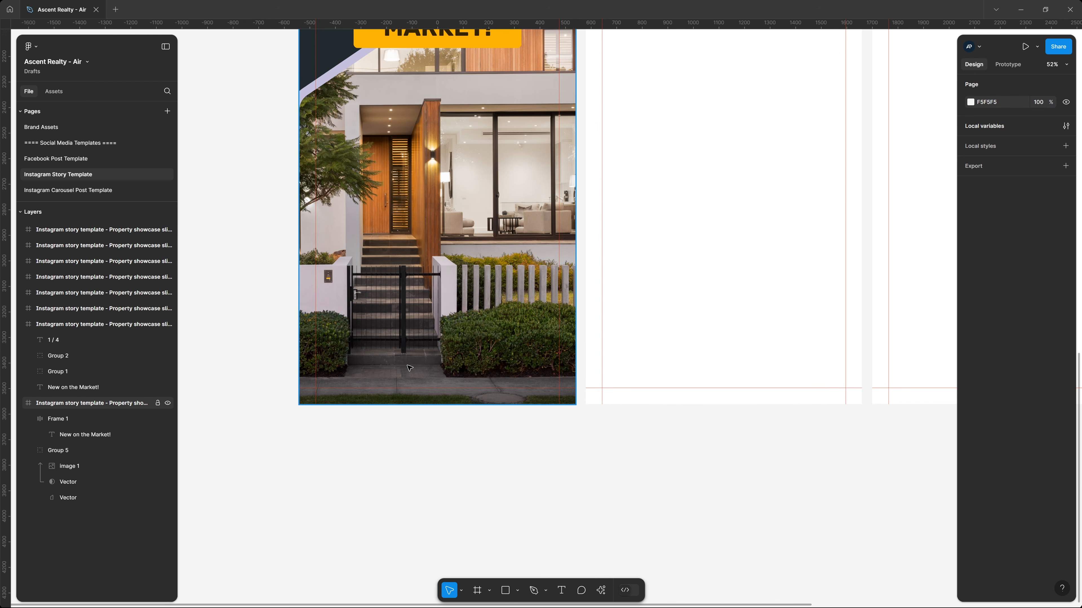
Step: Copy the small amber logomark tile from the Logo Suite (Bento) on the Brand Assets page and paste it into slide 1
click(51, 126)
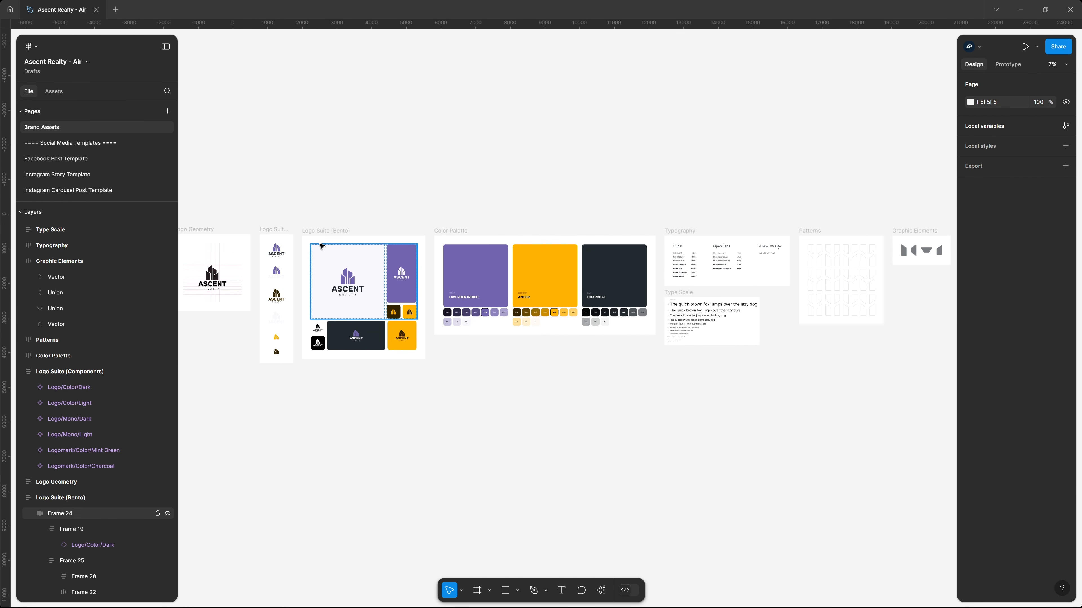
scroll(512, 250, up, 5)
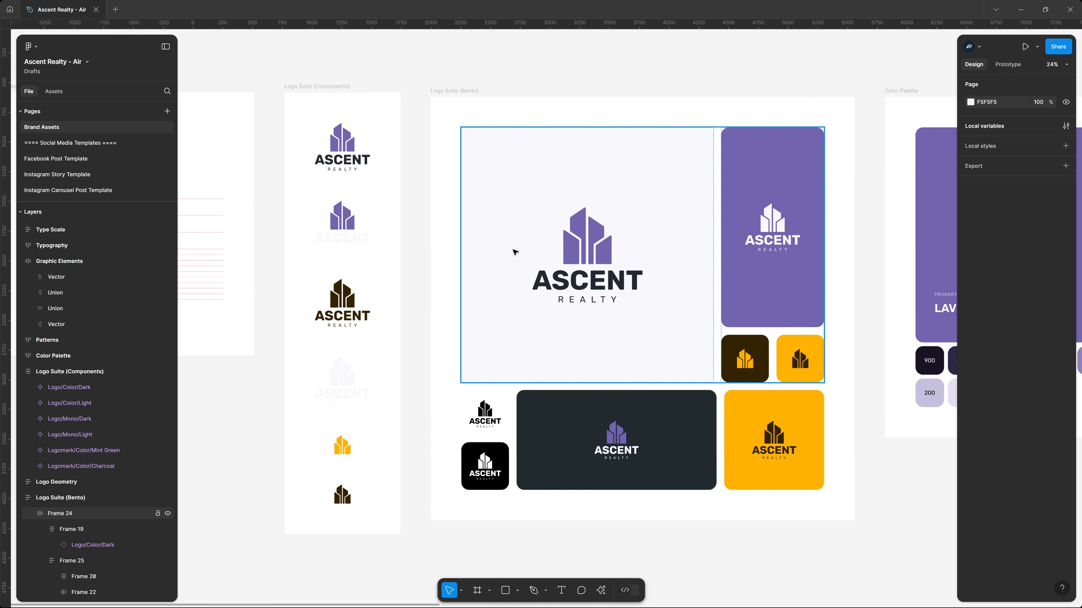
scroll(683, 309, right, 5)
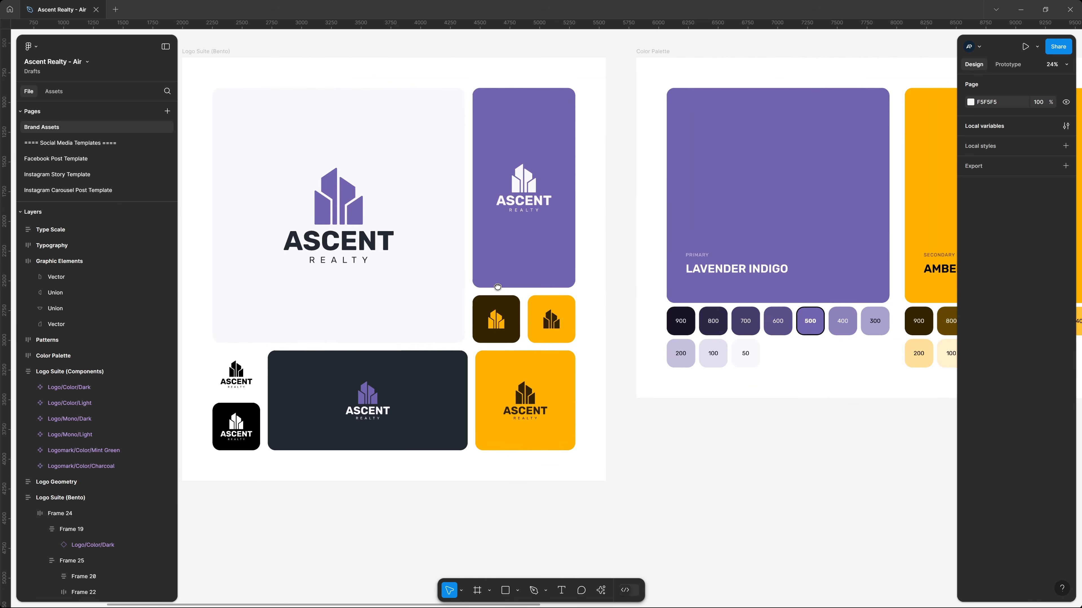
double_click(569, 321)
click(553, 311)
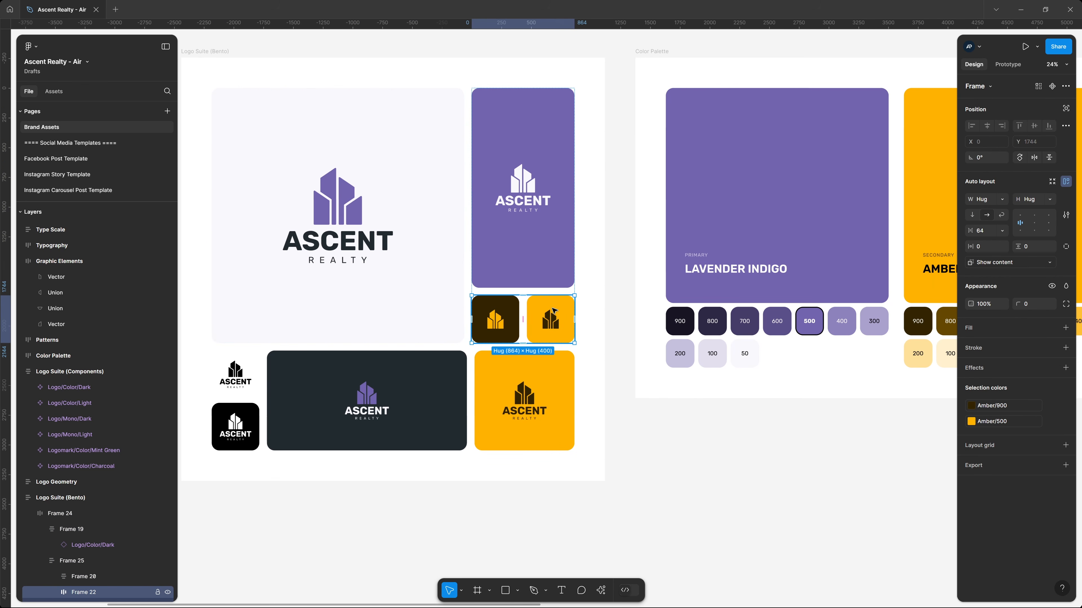
click(553, 311)
click(58, 174)
key(ctrl+v)
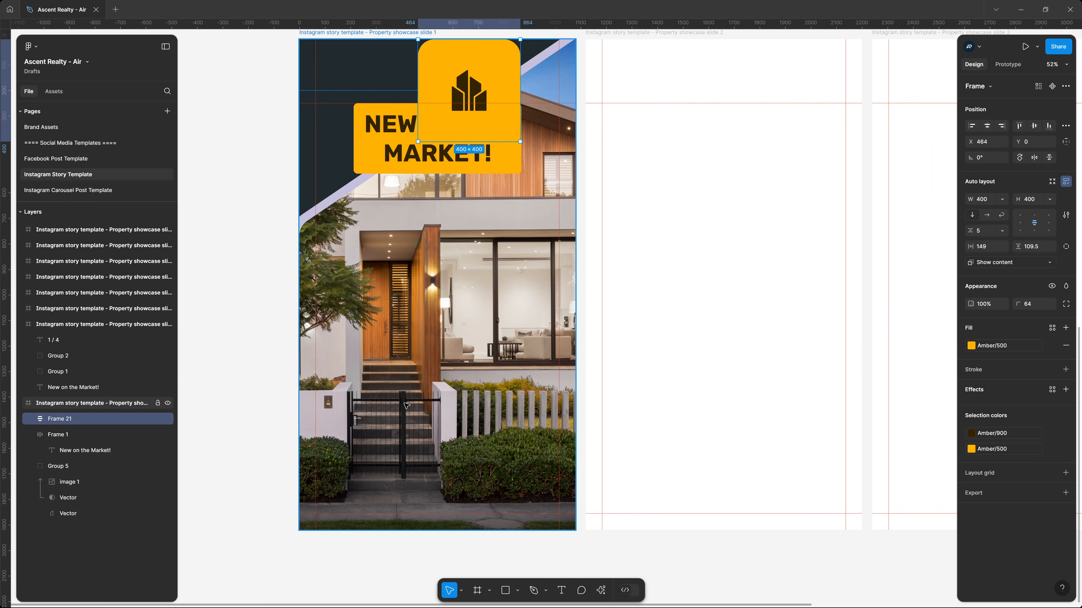
Step: Place the logomark tile in the lower part of slide 1, fill it with Lavender Indigo/500 and recolour the logomark to Lavender Indigo/50
drag(475, 96, 408, 389)
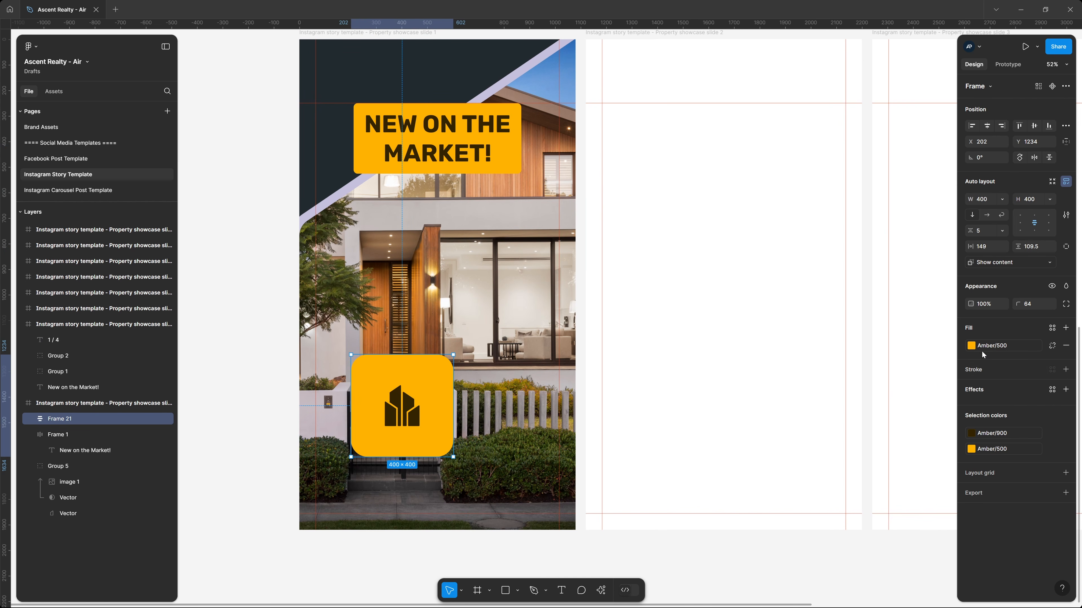
click(1003, 347)
scroll(882, 464, down, 3)
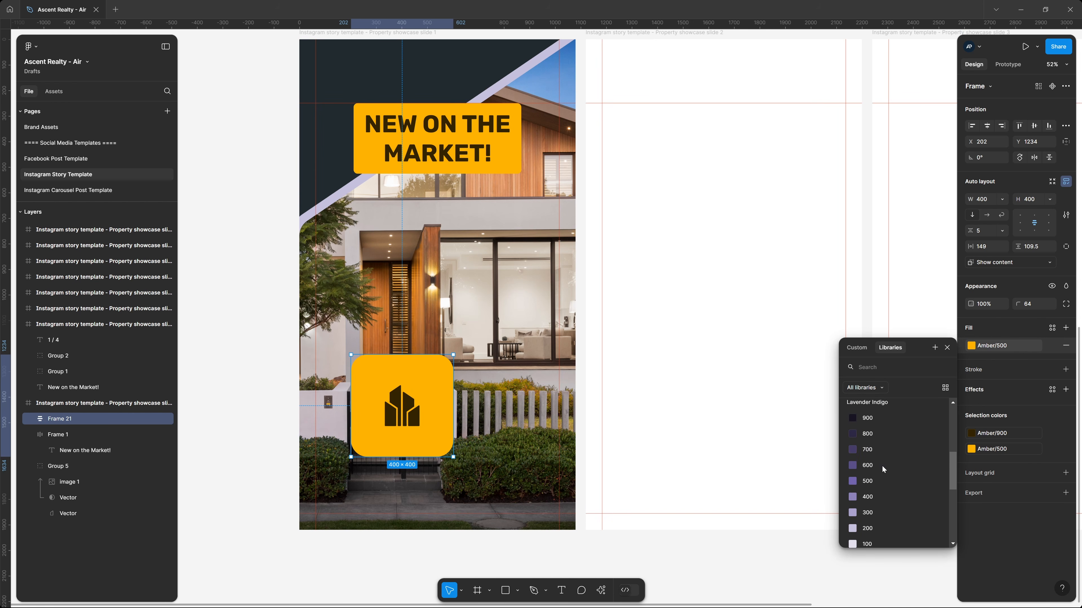
click(882, 482)
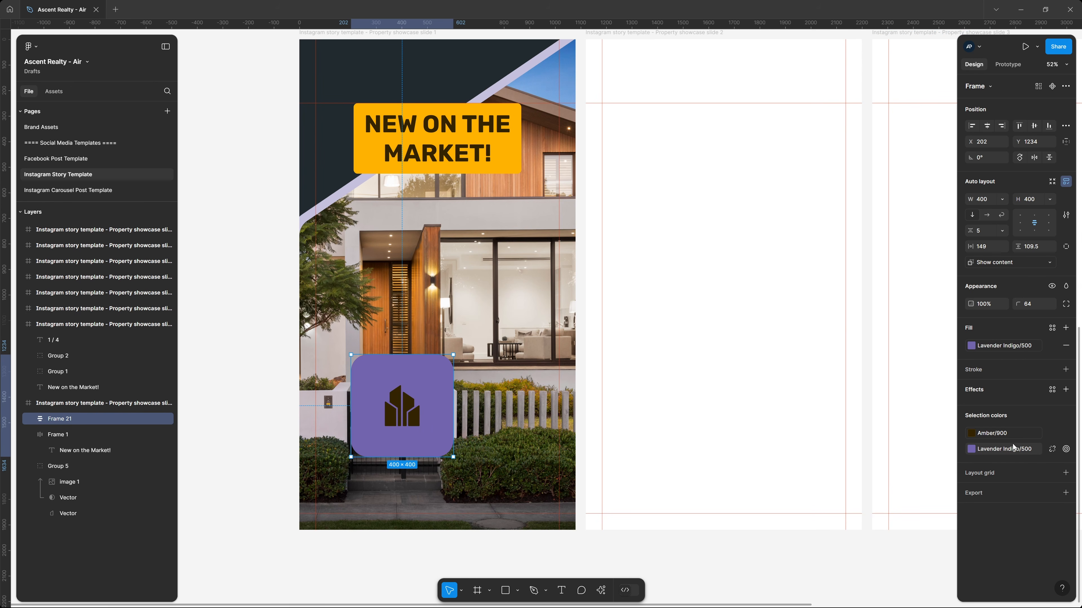
click(1013, 434)
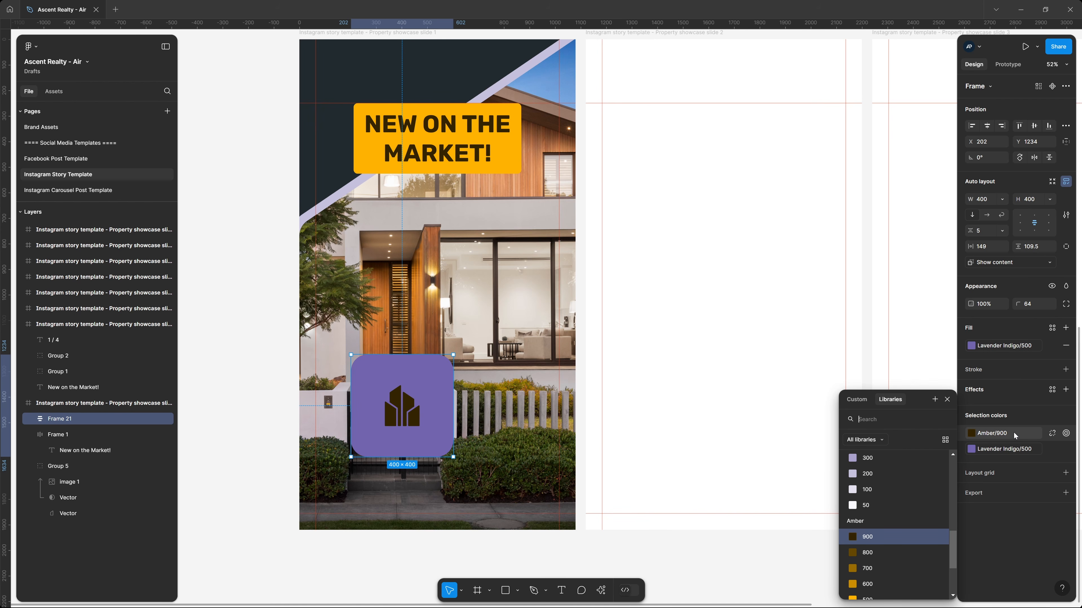
click(884, 508)
Step: Scale the logomark tile to 160 × 160 and position it against the lower-left guides of slide 1 at X 64, Y 1696
key(k)
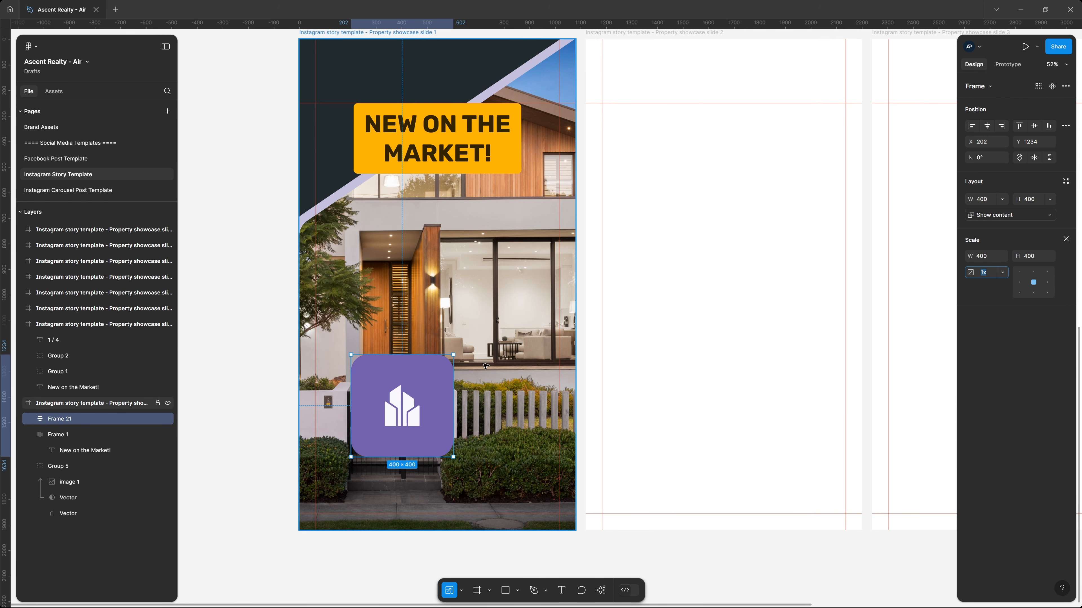
drag(454, 356, 342, 490)
key(v)
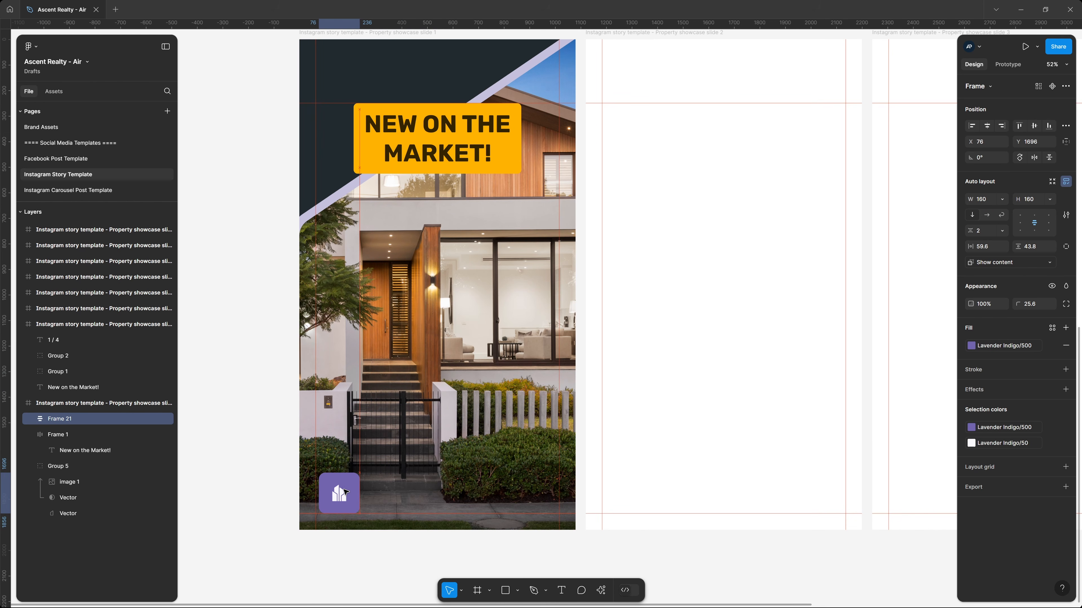
Step: Set the logomark tile's corner radius to 16 to match the heading frame
click(504, 134)
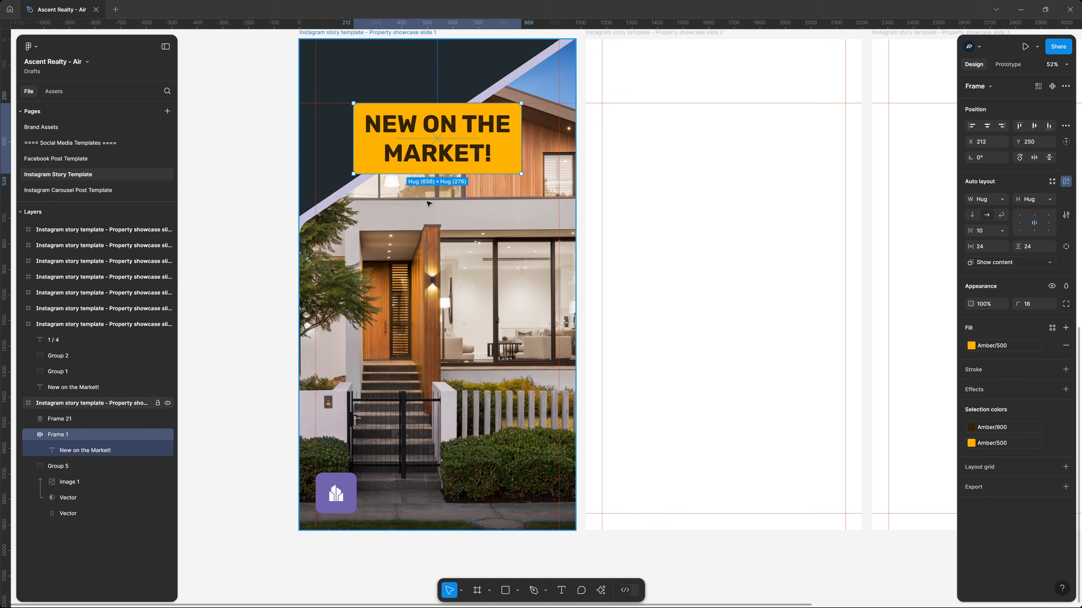
click(343, 496)
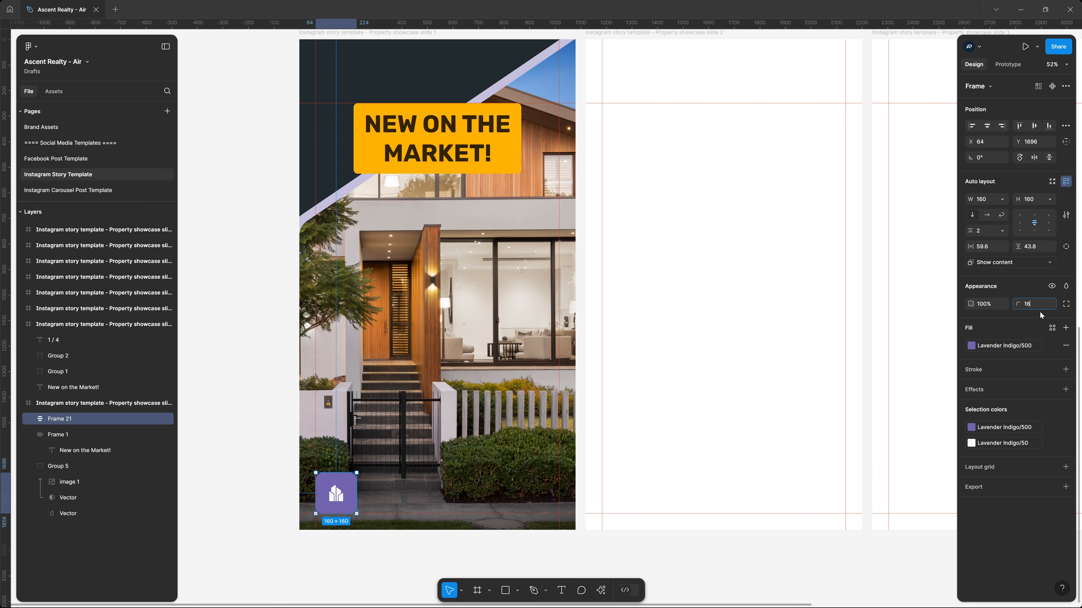
click(633, 554)
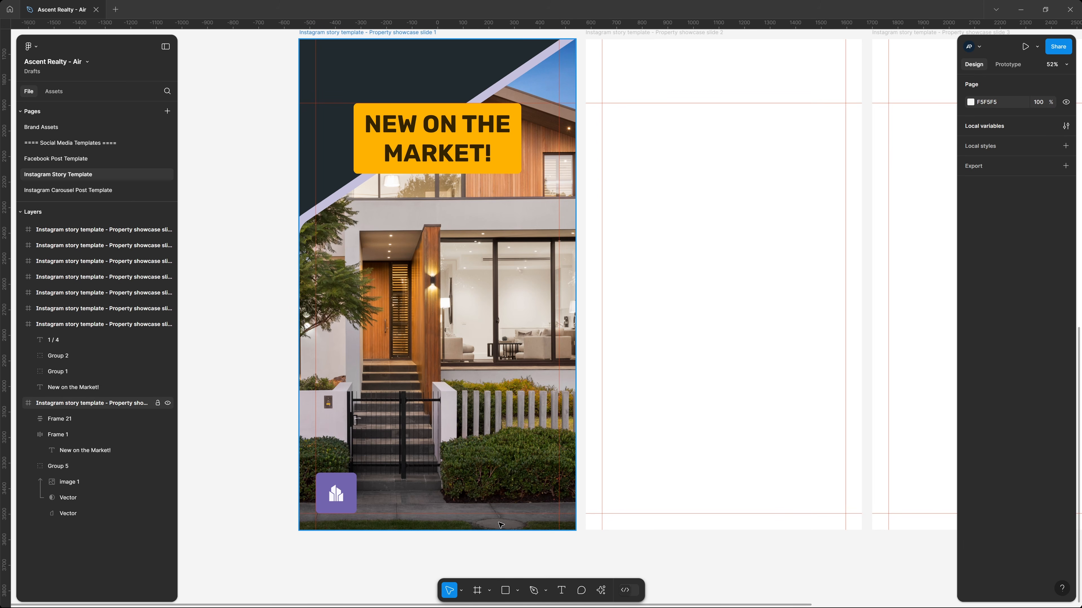
Step: Bring the arrow-right icon from the other window onto the canvas beside slide 1 and scale it to 32 × 32
key(alt+Tab)
drag(258, 191, 244, 359)
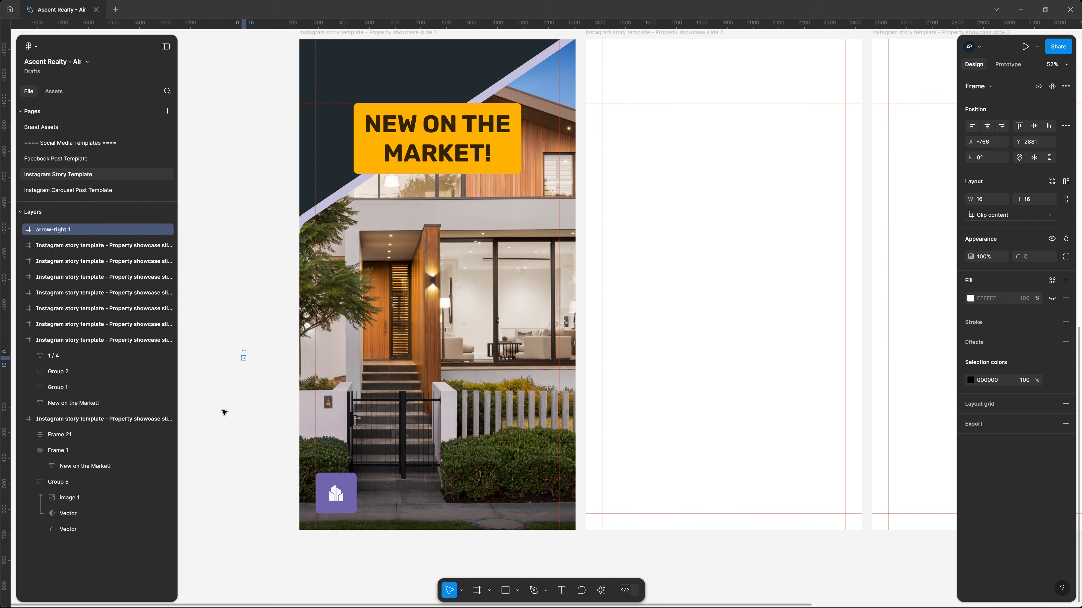
key(k)
click(1048, 257)
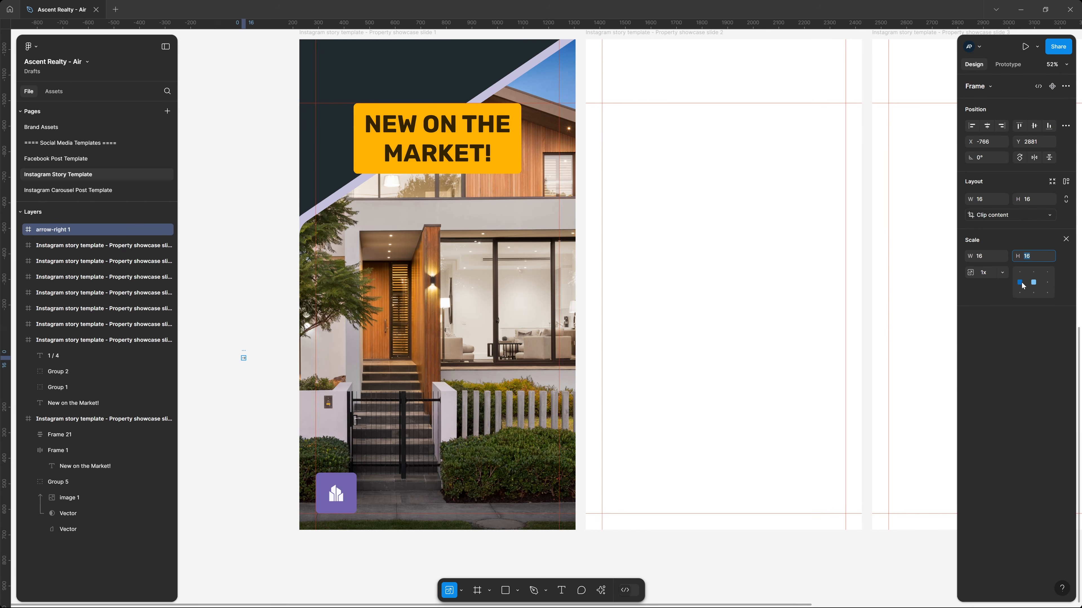
key(Return)
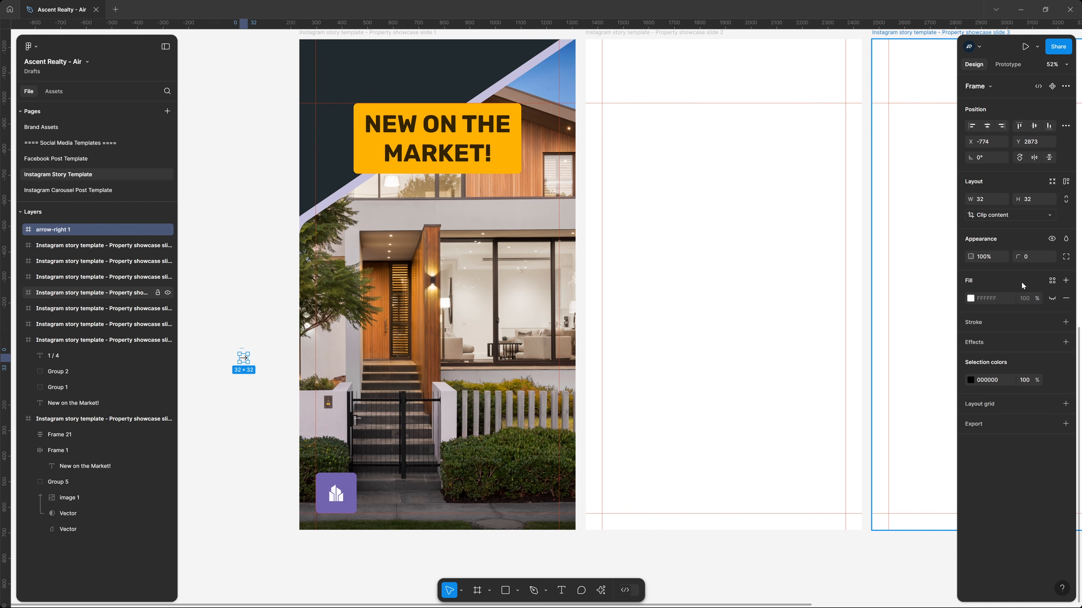
click(239, 328)
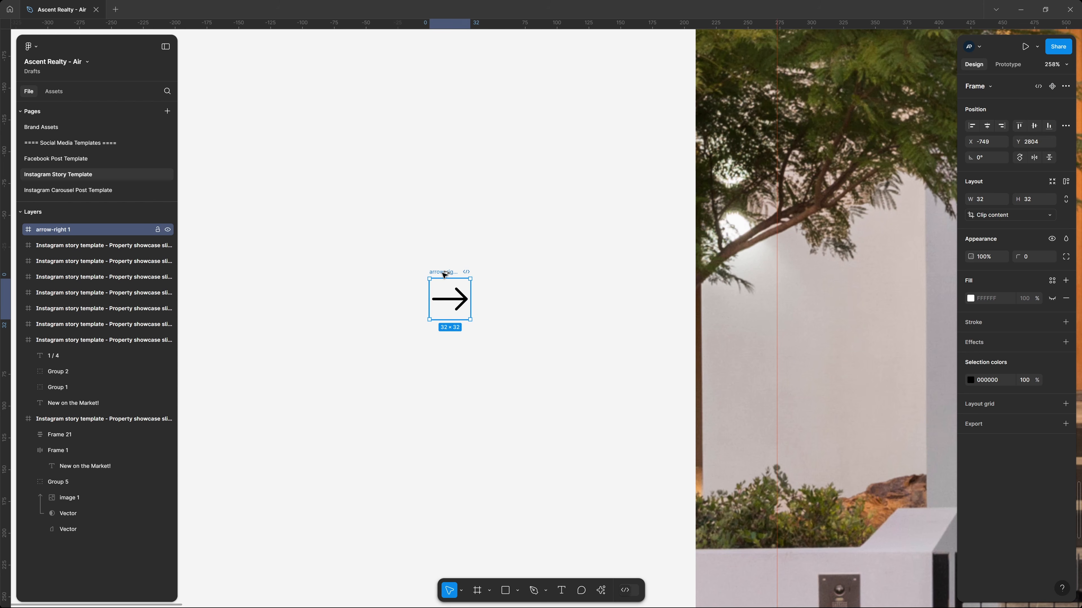
Step: Ungroup the arrow icon and wrap the arrow in an auto layout frame hugging its content, with padding of 64 horizontal and 40 vertical
key(ctrl+shift+g)
click(493, 248)
click(449, 299)
key(shift+a)
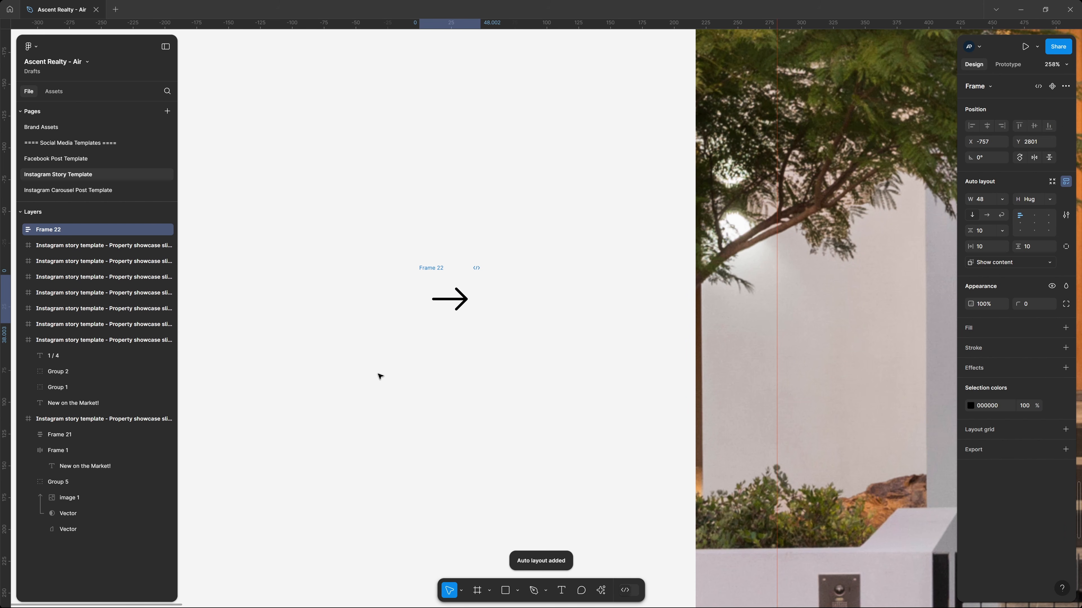
click(986, 247)
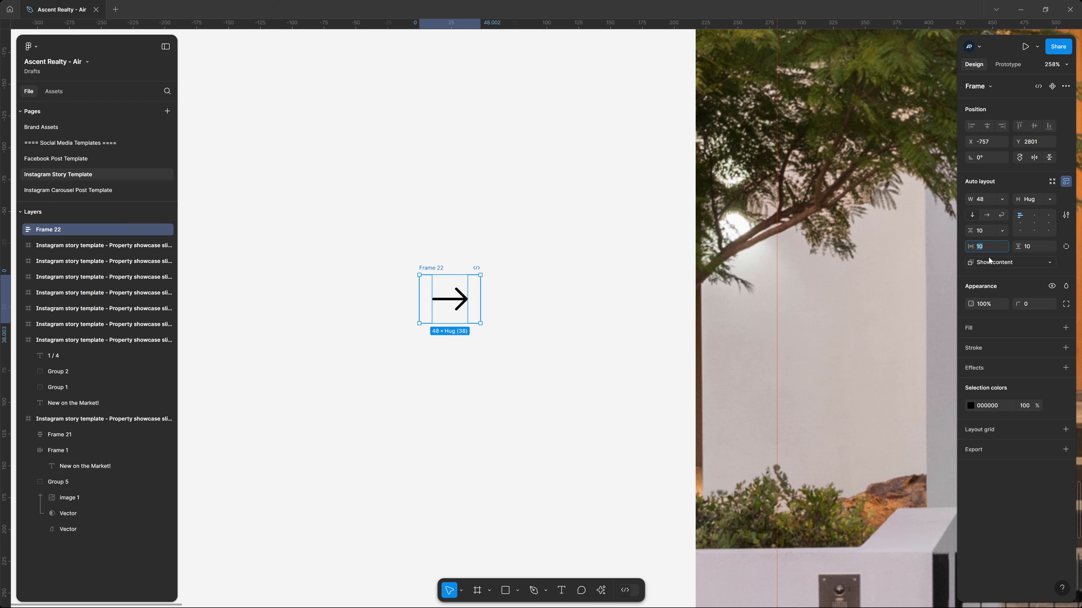
text(64)
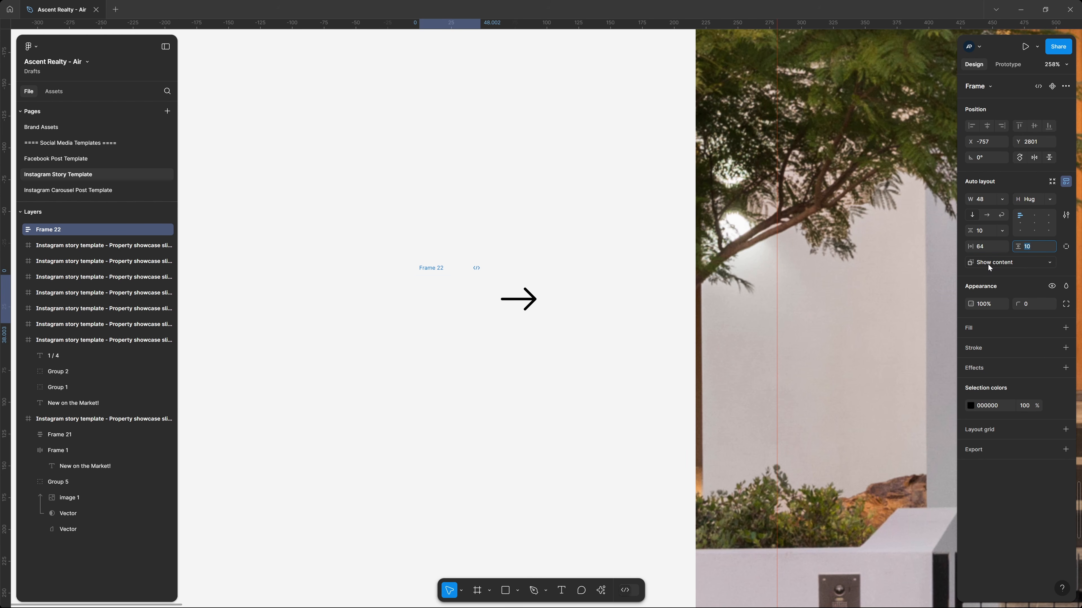
key(Tab)
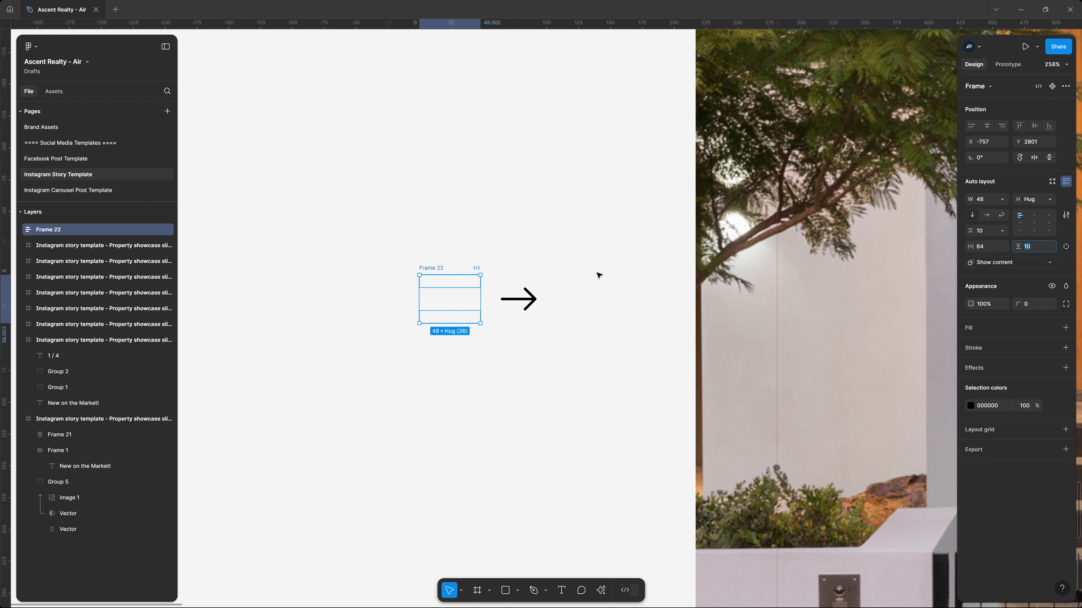
key(Return)
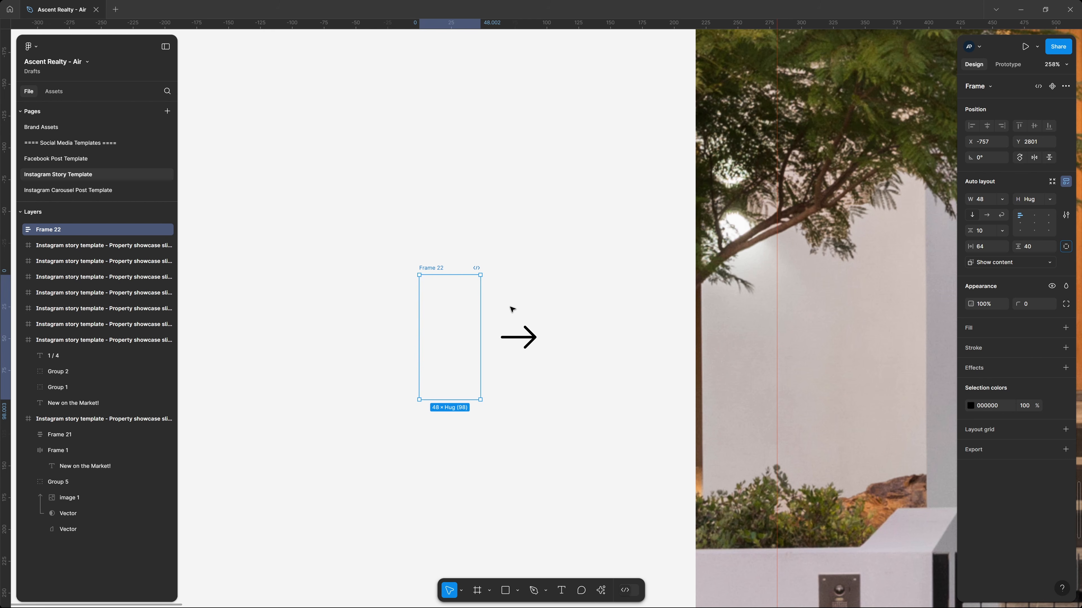
double_click(480, 292)
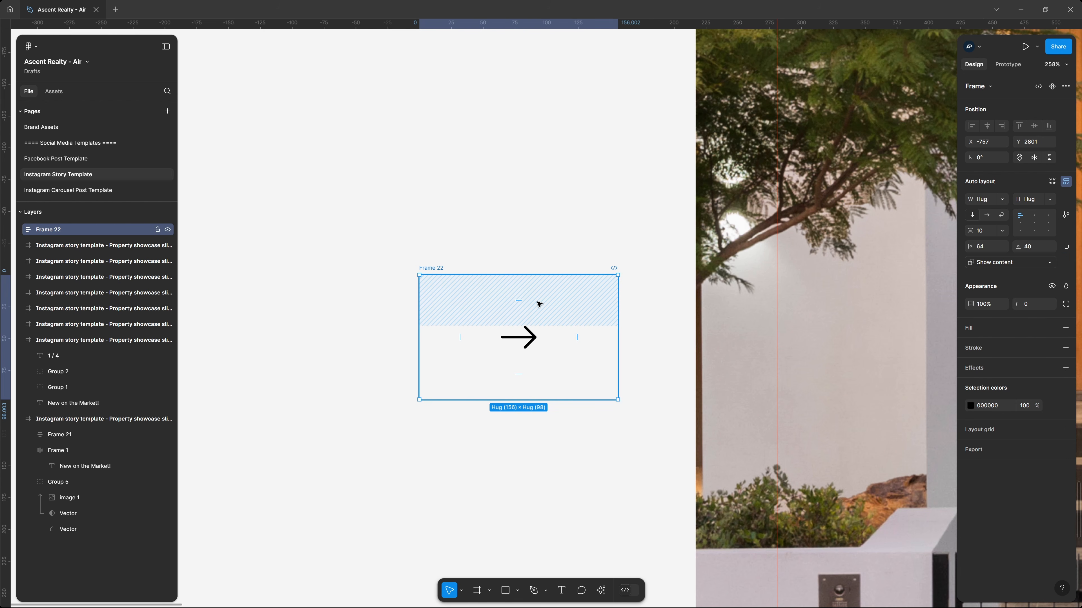
Step: Fill the arrow frame with Charcoal/900 and recolour the arrow to Amber/500
click(1016, 329)
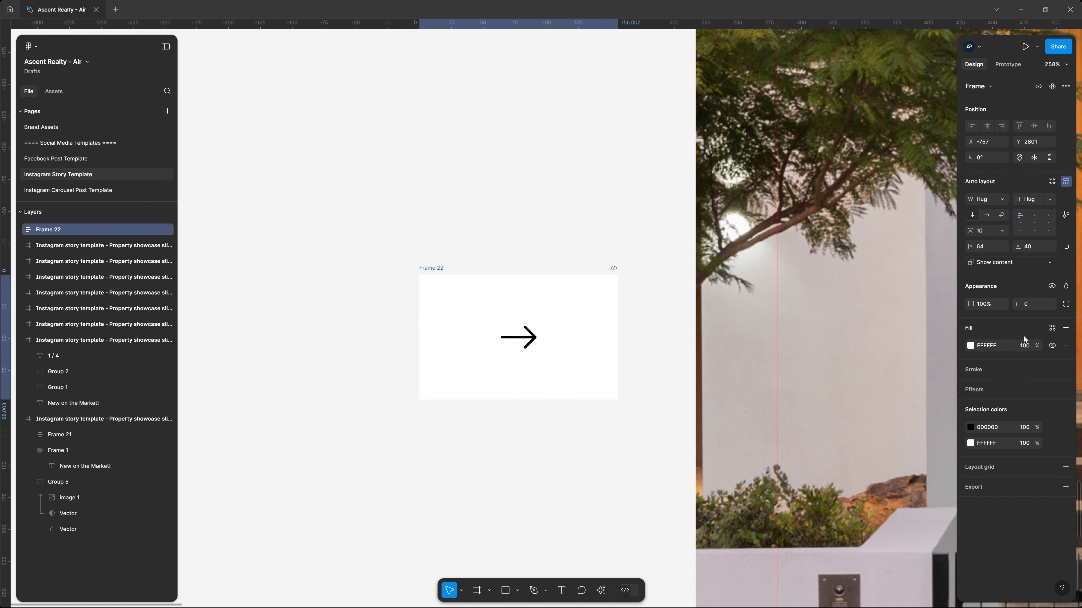
click(1051, 328)
click(876, 407)
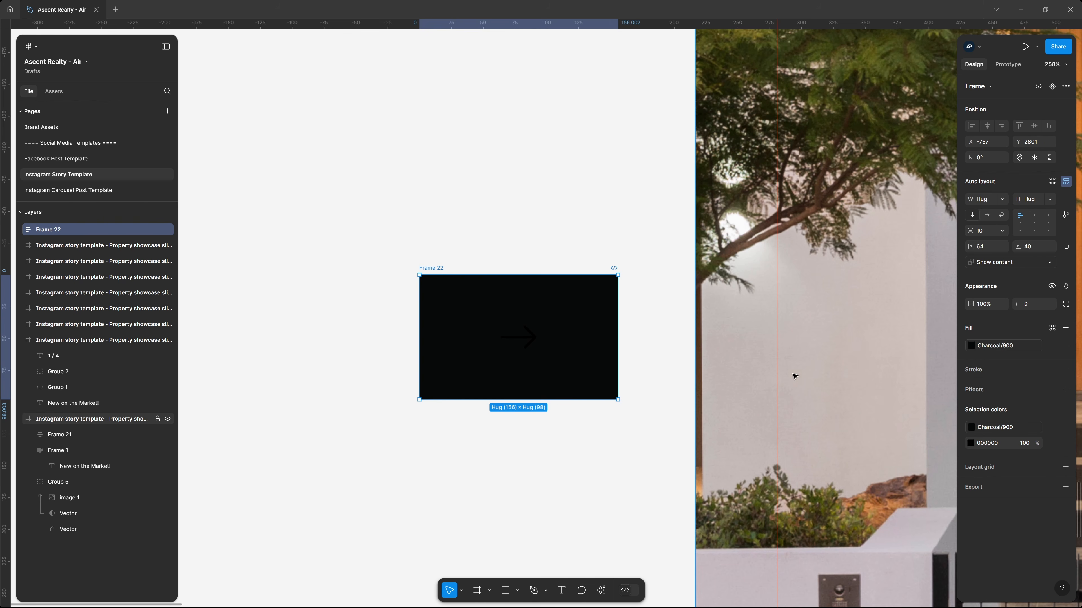
click(522, 342)
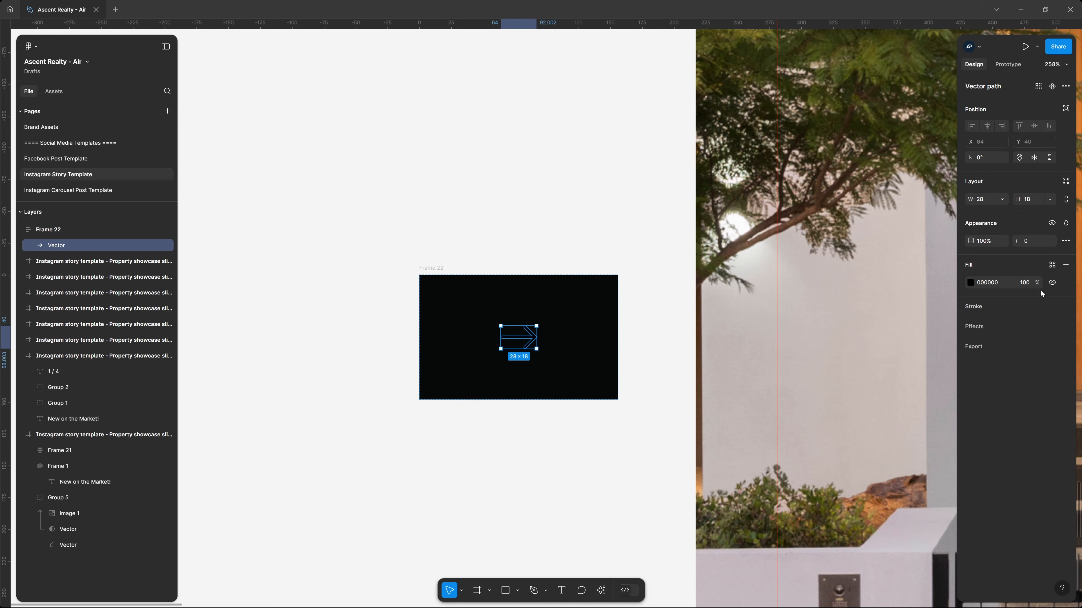
click(1052, 265)
scroll(852, 397, down, 5)
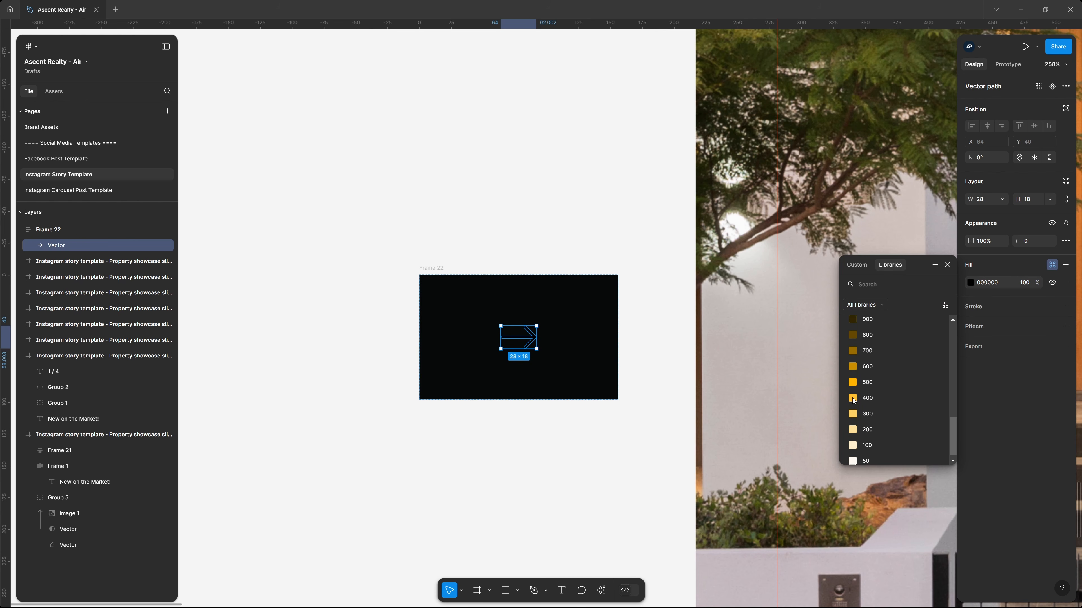
click(883, 381)
click(614, 236)
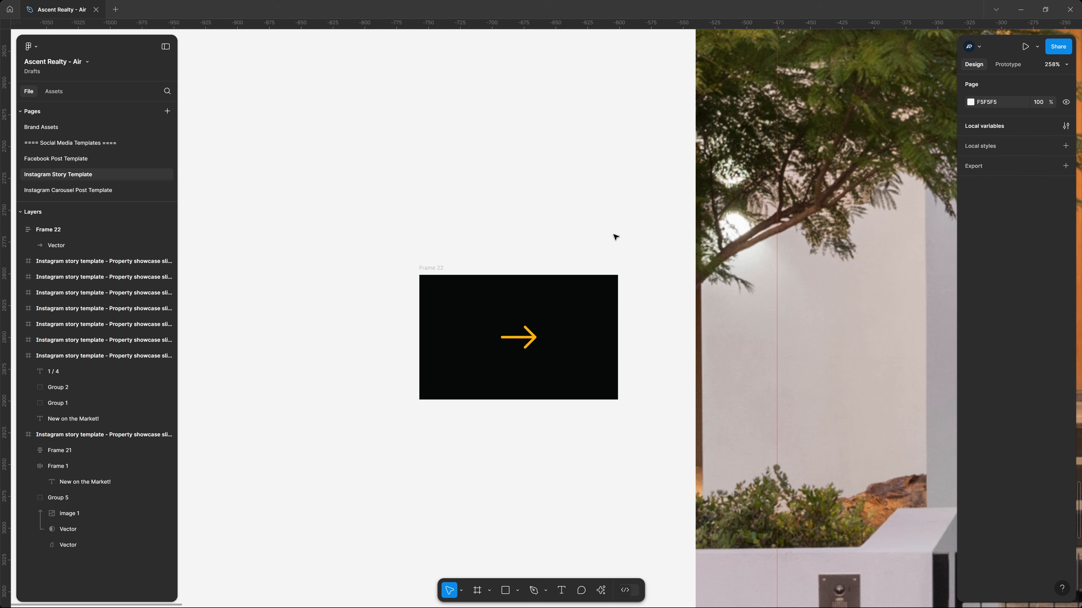
Step: Check the corner radius of the logomark tile on slide 1 and set the arrow frame's corner radius to 16 to match
drag(638, 429, 397, 242)
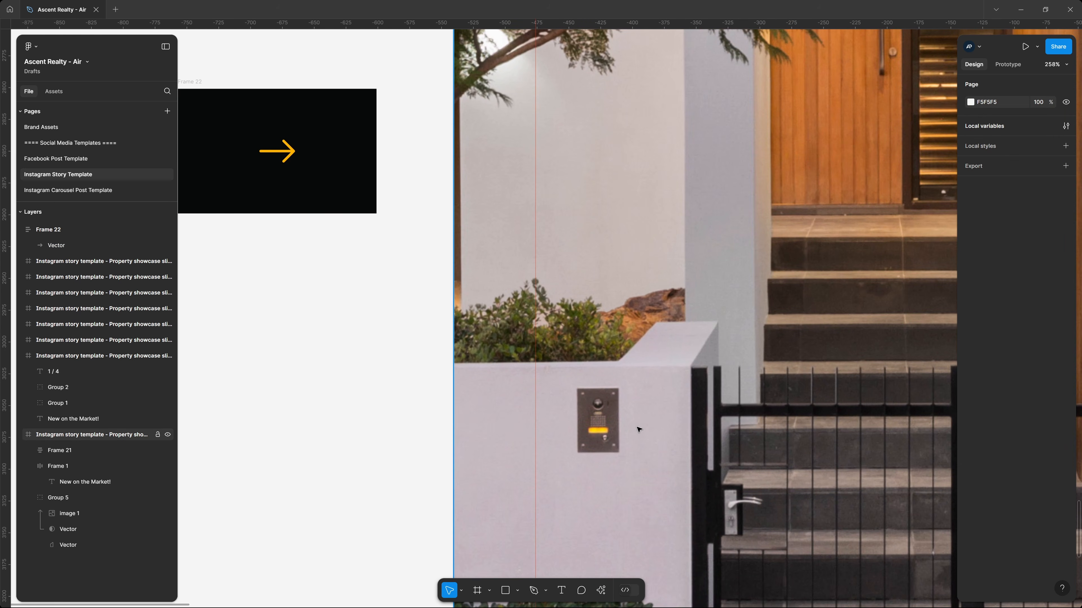
scroll(728, 494, down, 2)
drag(731, 496, 529, 188)
click(452, 426)
scroll(452, 422, up, 15)
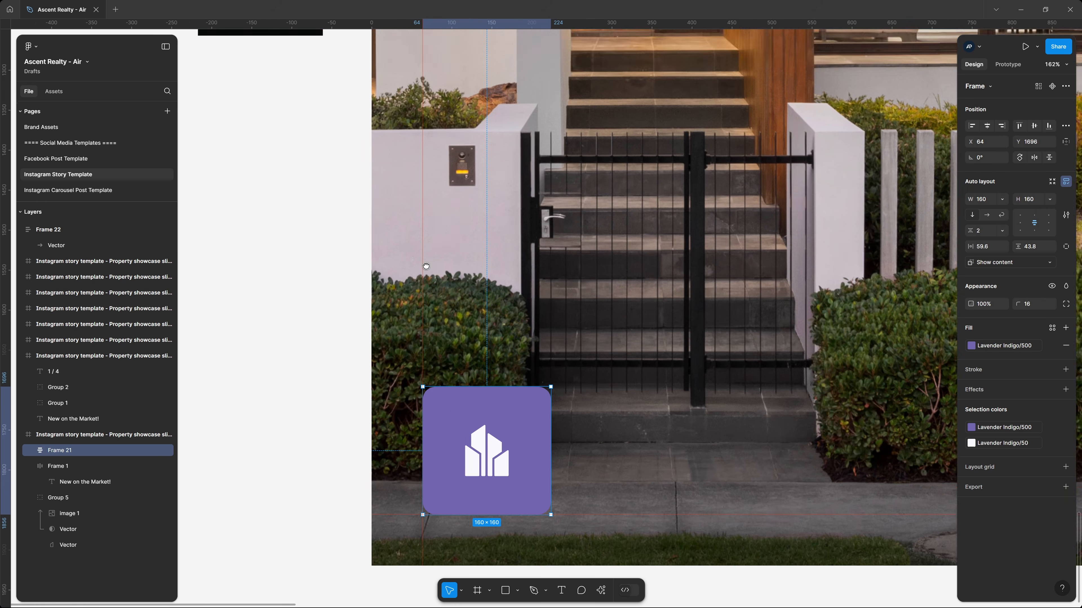
click(448, 289)
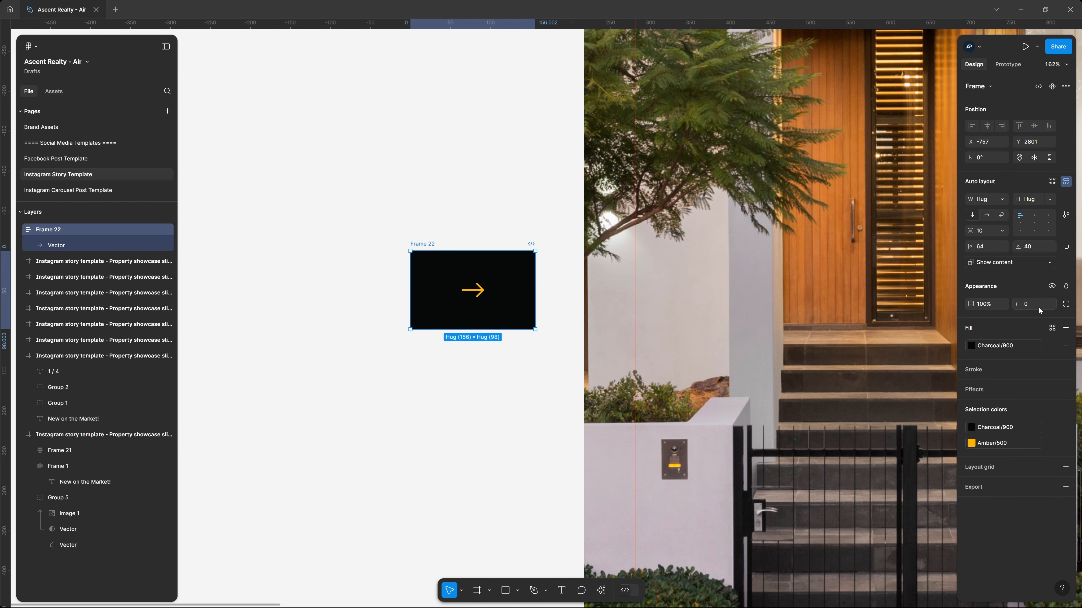
key(Return)
click(490, 215)
Step: Edit the arrow's vector points and shift the arrowhead outward so the shaft lengthens and the arrow measures 58 × 18
scroll(398, 244, down, 2)
scroll(399, 244, right, 3)
scroll(398, 245, up, 10)
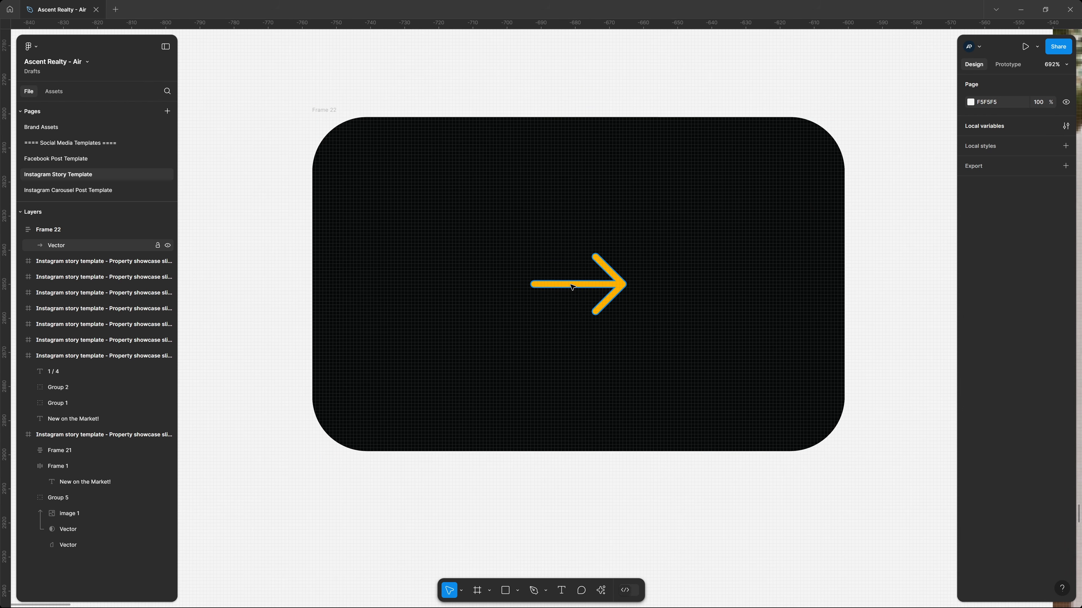
double_click(574, 288)
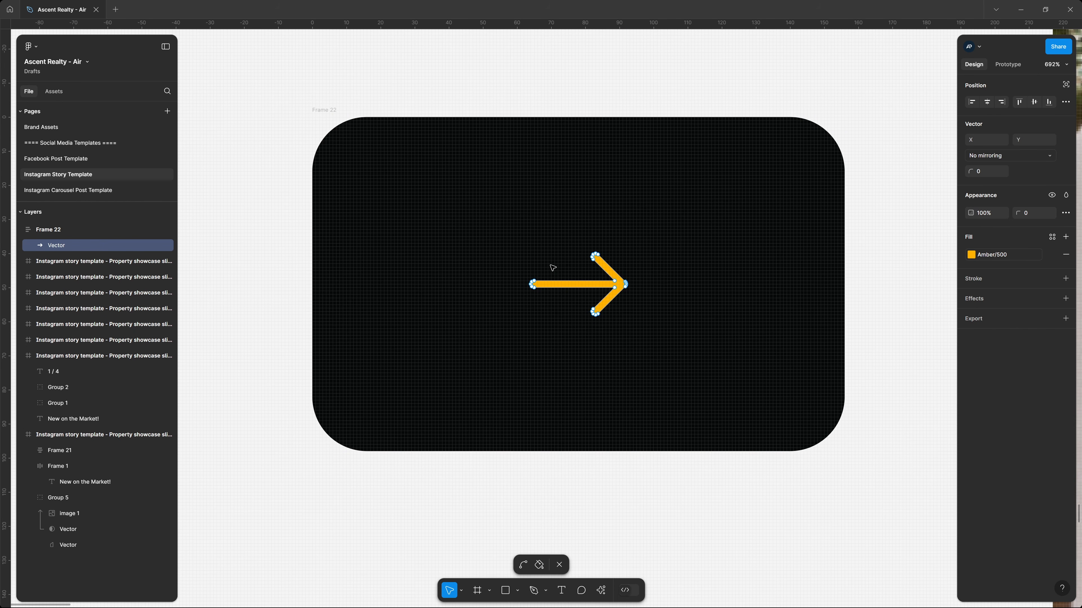
drag(543, 271, 517, 323)
key(shift+Right)
key(shift+Right)
key(shift+Right)
key(shift+Right)
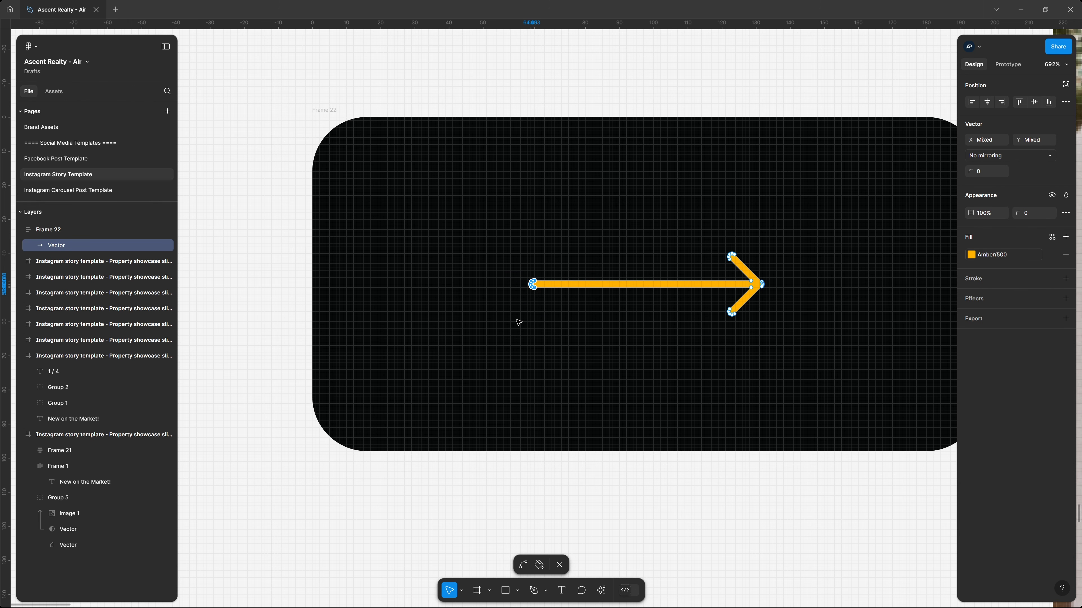
key(shift+Left)
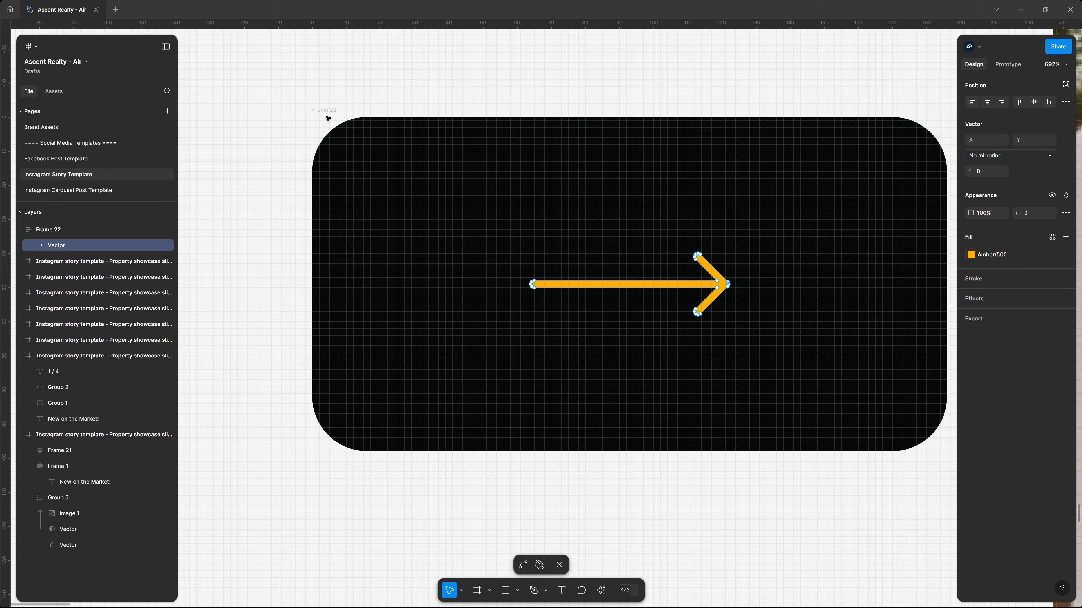
key(Escape)
key(Escape)
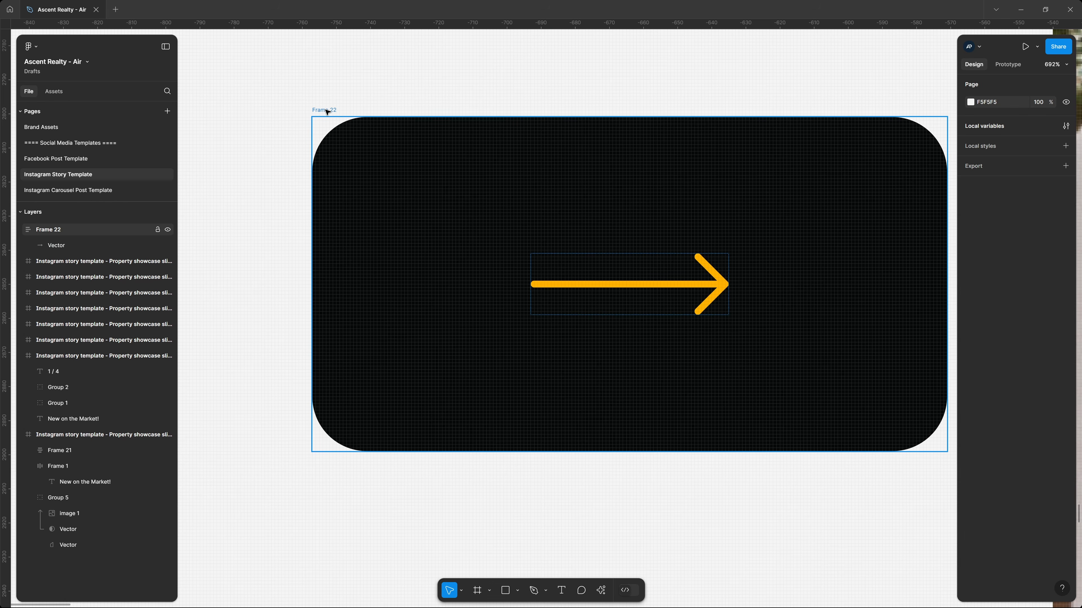
Step: Move the arrow tile from the canvas into slide 1 and place it level with the logomark tile at X 491, Y 1727
click(322, 110)
key(Delete)
scroll(556, 225, down, 10)
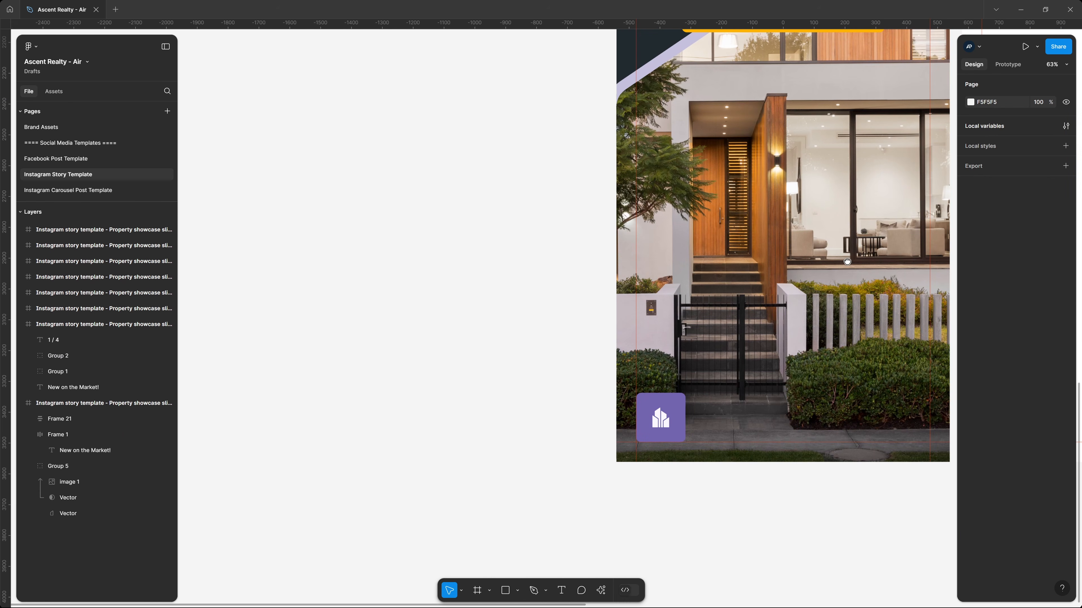
scroll(574, 239, right, 8)
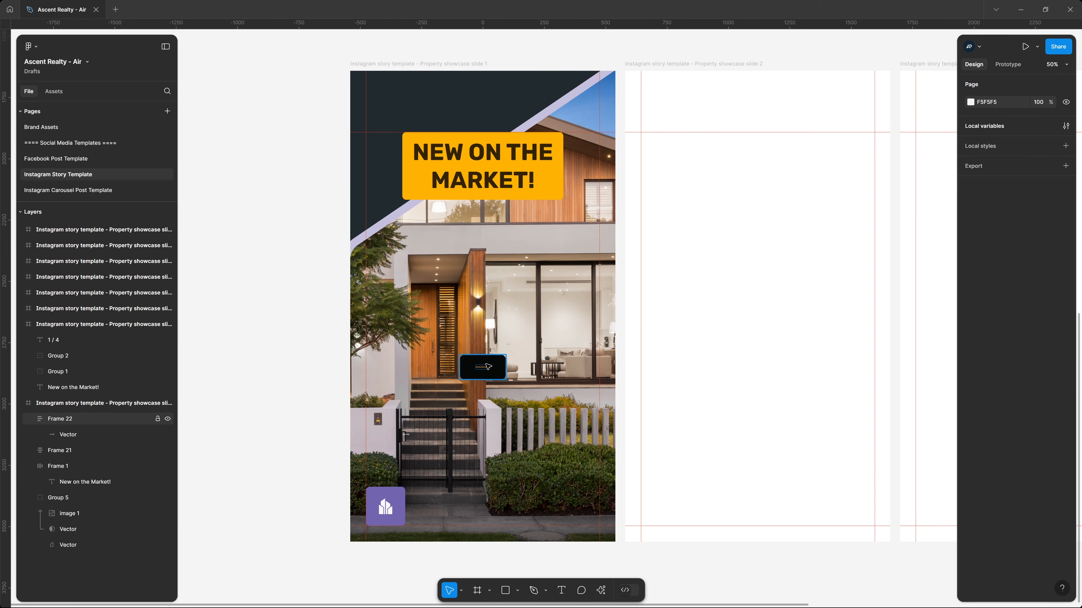
drag(486, 366, 497, 507)
click(496, 506)
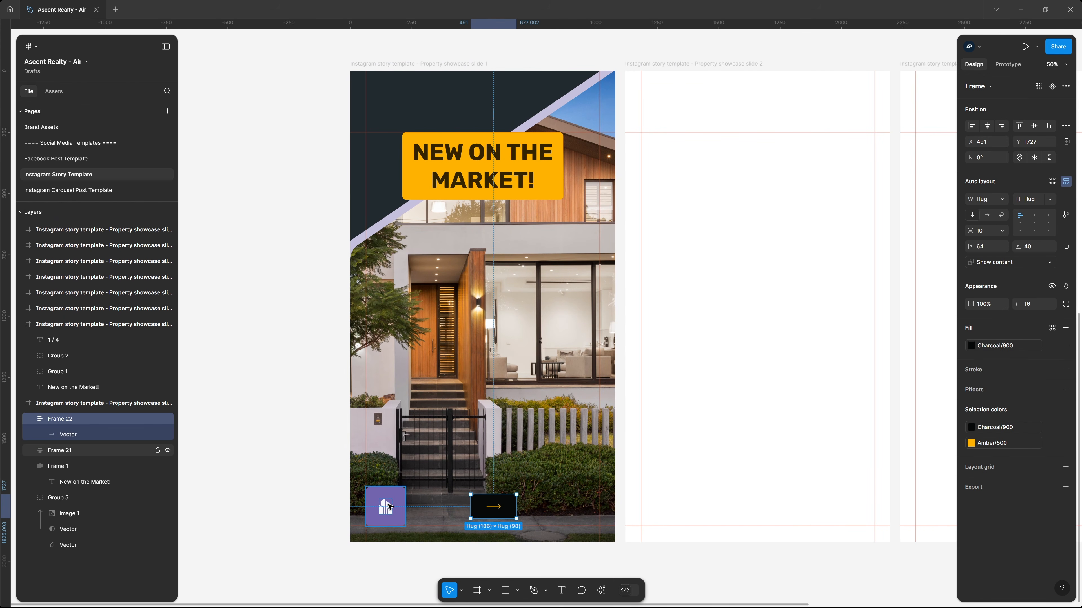
Step: Combine the logomark and arrow tiles in a horizontal auto layout row with Auto spacing, widened to 952 to reach the right margin guide
shift+click(387, 506)
key(shift+a)
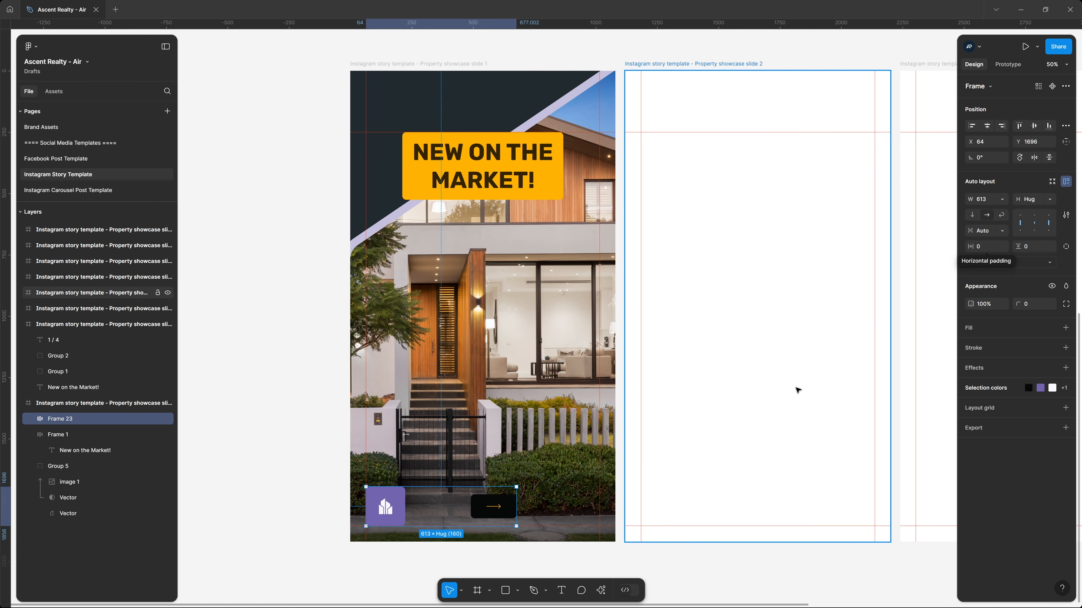
drag(516, 510, 600, 509)
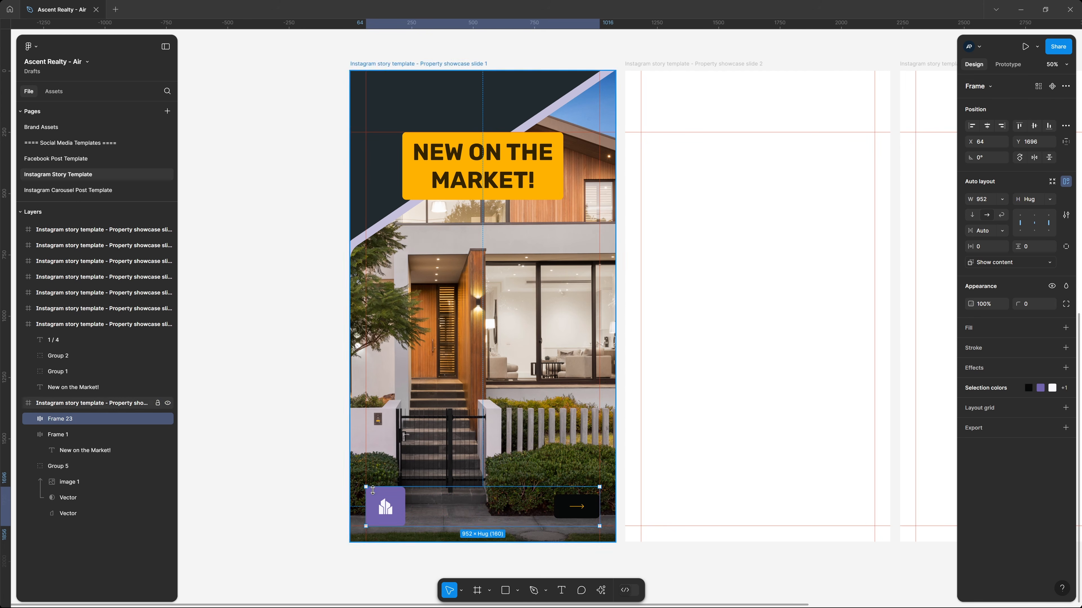
Step: Set the arrow tile's height to Fill so it matches the logomark tile, and centre the arrow inside it
click(587, 509)
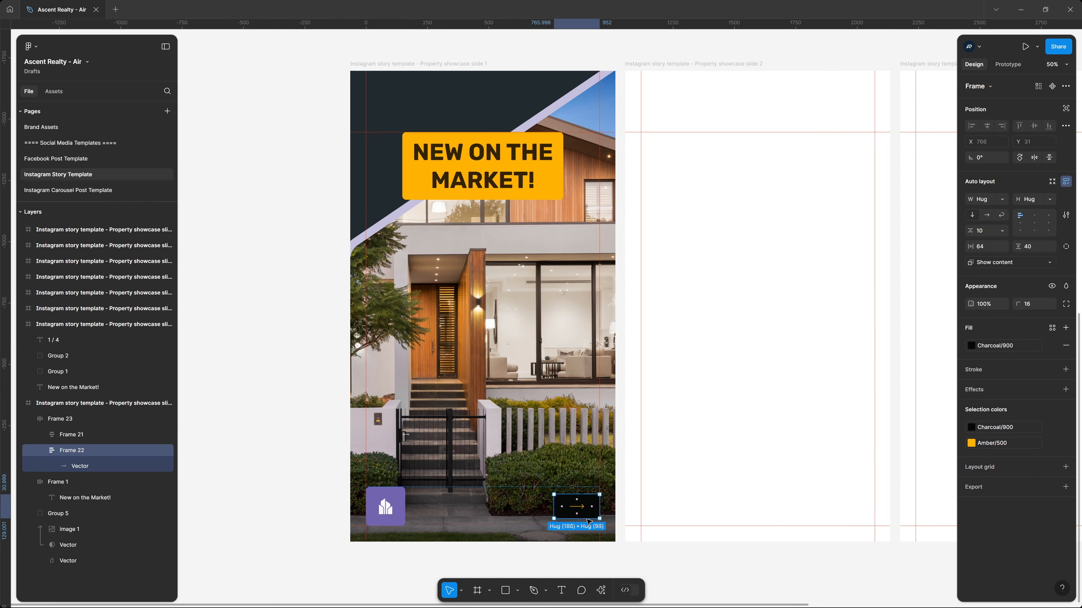
double_click(586, 518)
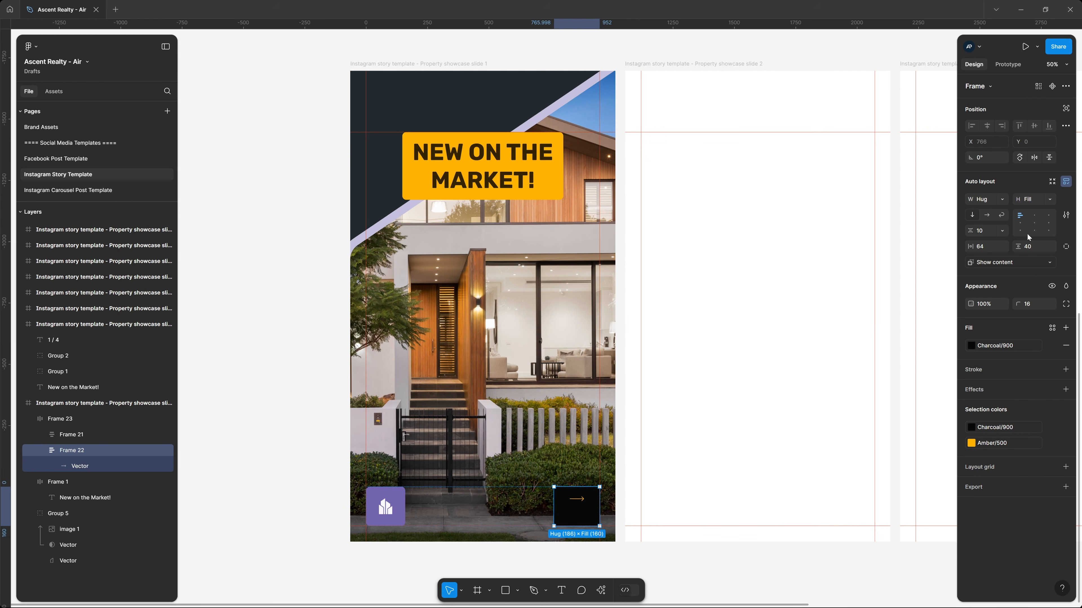
click(699, 537)
click(692, 564)
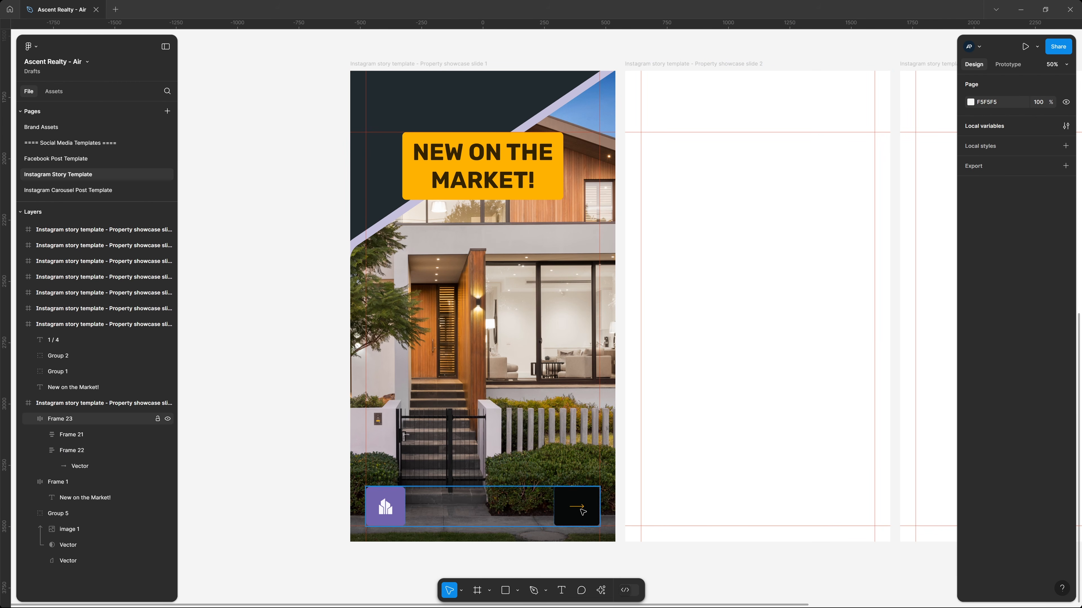
Step: Scale the arrow inside its tile proportionally to a height of 28
scroll(580, 520, up, 5)
ctrl+click(577, 496)
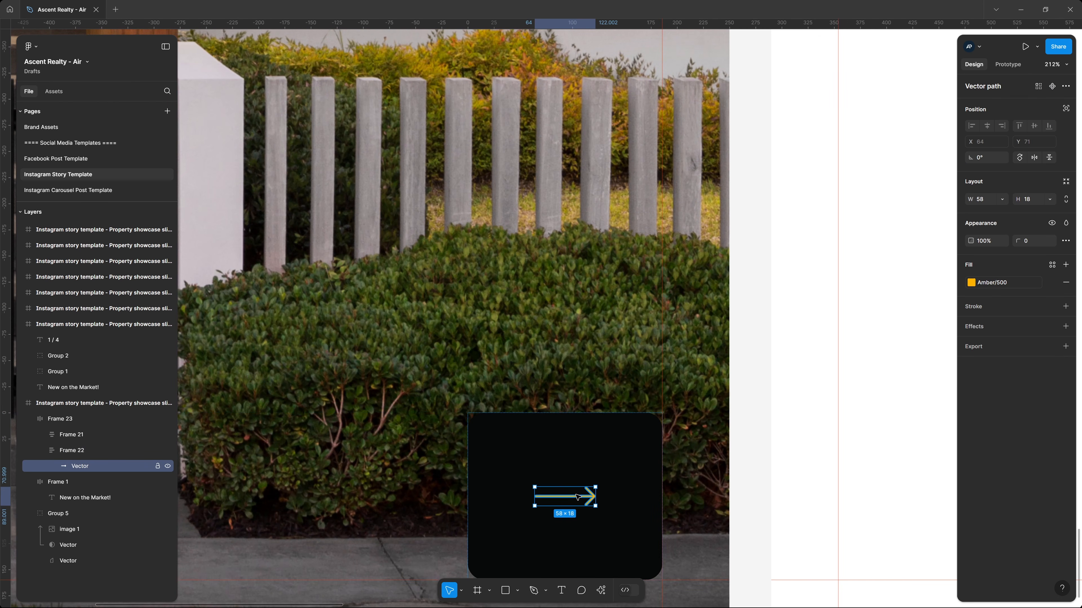
key(k)
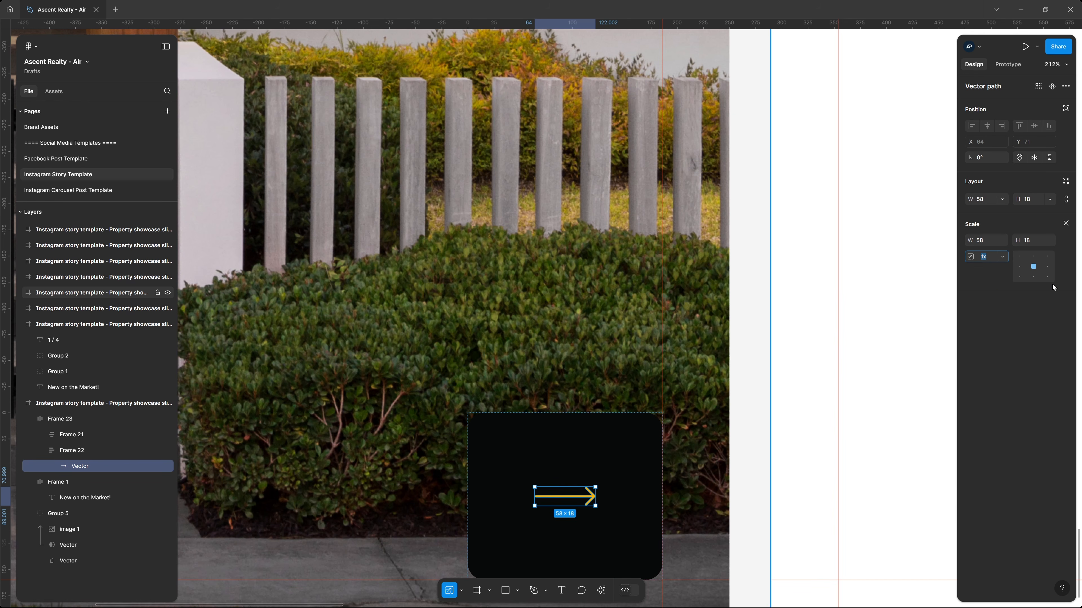
click(1035, 239)
text(24)
key(Return)
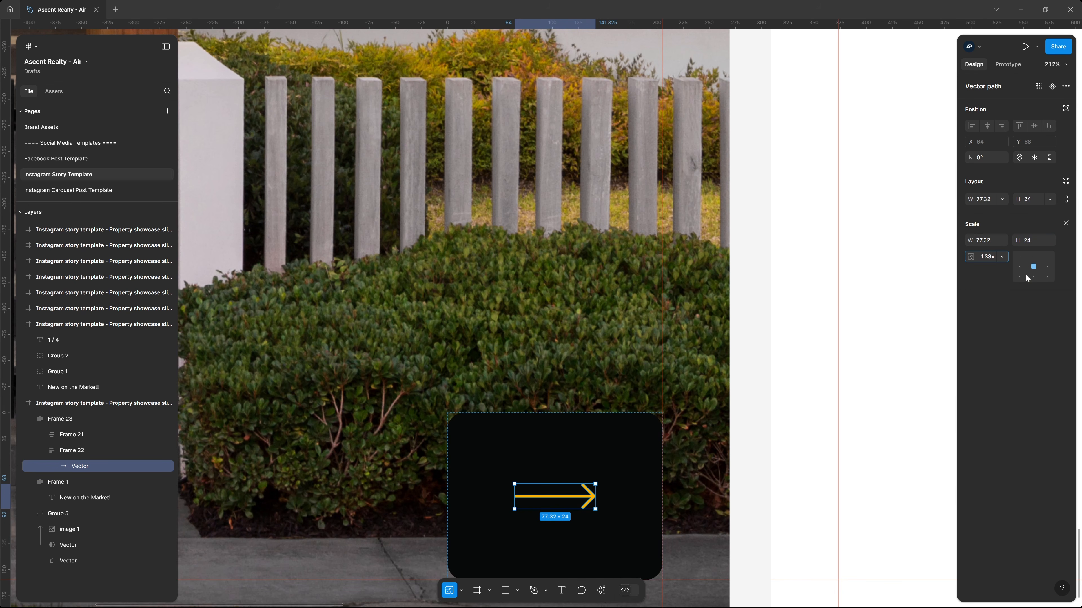
click(1035, 241)
text(28)
key(Return)
scroll(641, 386, down, 5)
scroll(642, 385, down, 2)
click(644, 553)
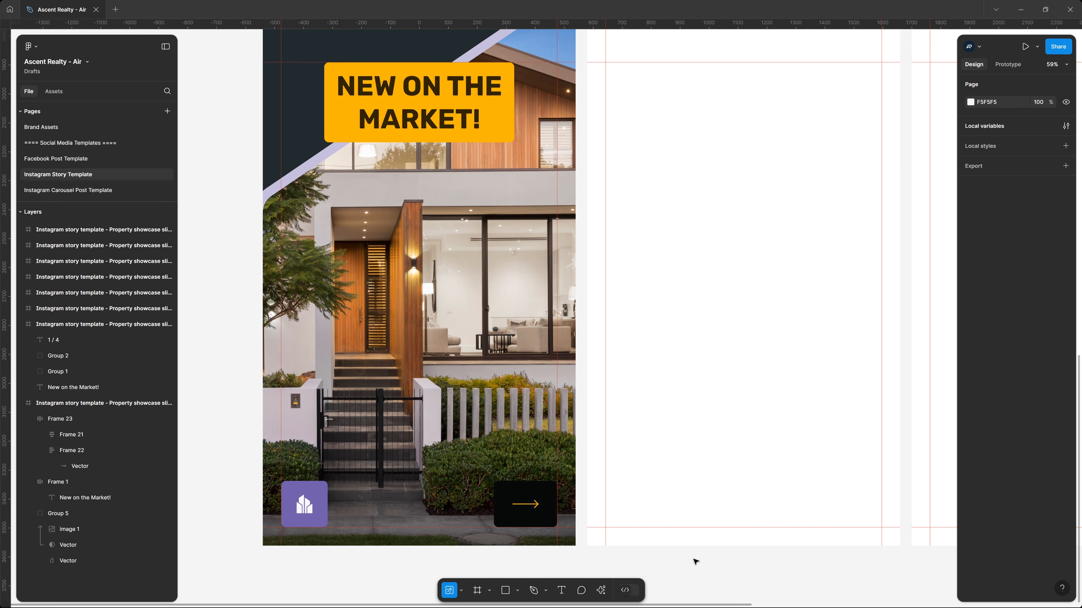
Step: Hide the rulers and review the headline and the image placeholder in the slide 2 wireframe
key(shift+r)
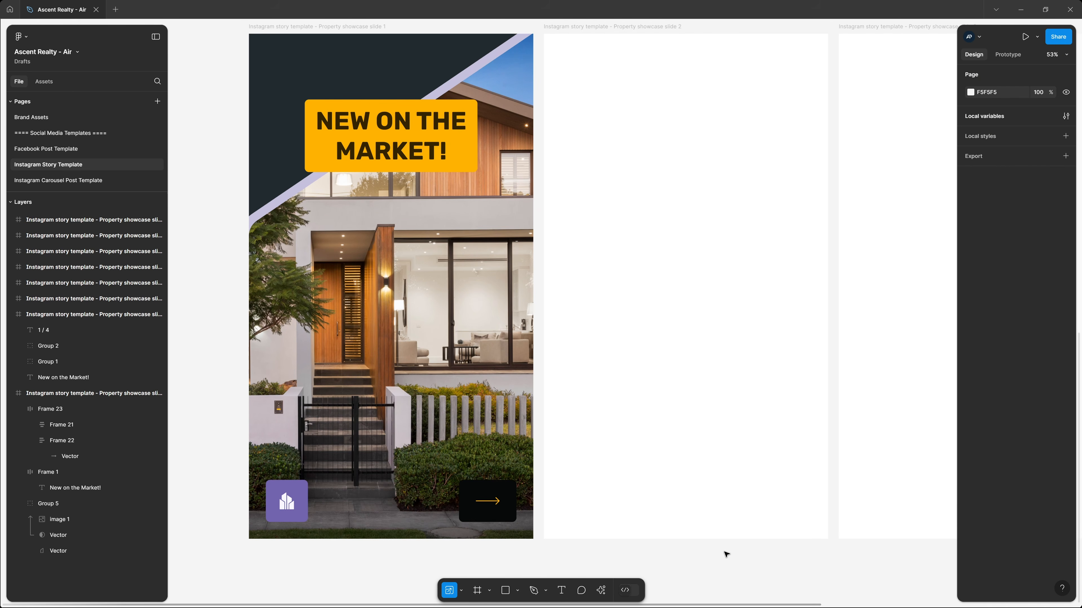
drag(770, 133, 560, 196)
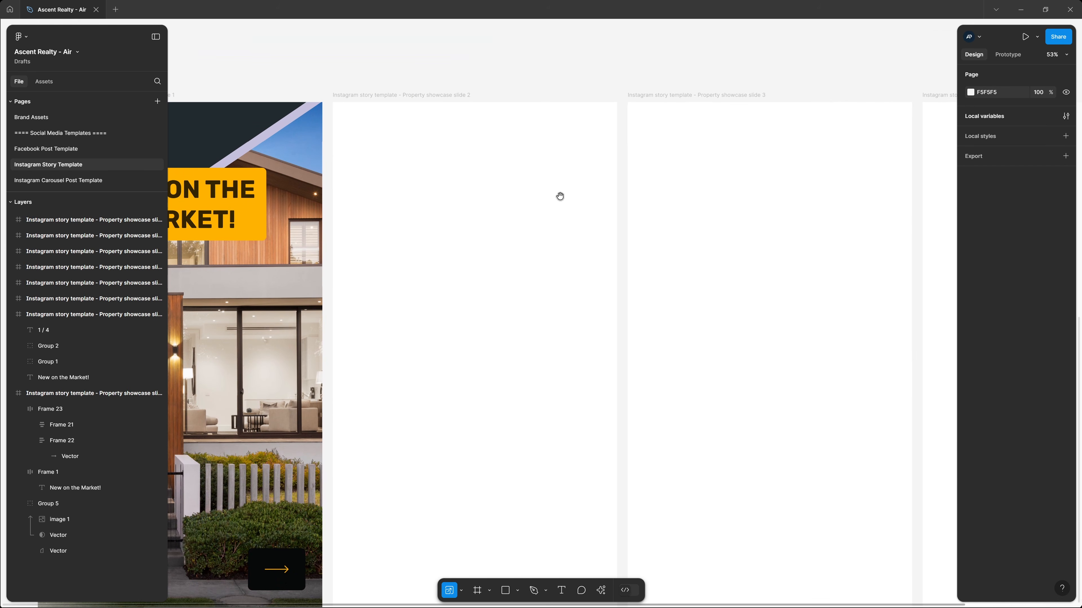
scroll(560, 196, down, 4)
drag(524, 140, 452, 295)
drag(463, 191, 509, 324)
scroll(497, 106, up, 4)
drag(532, 109, 513, 138)
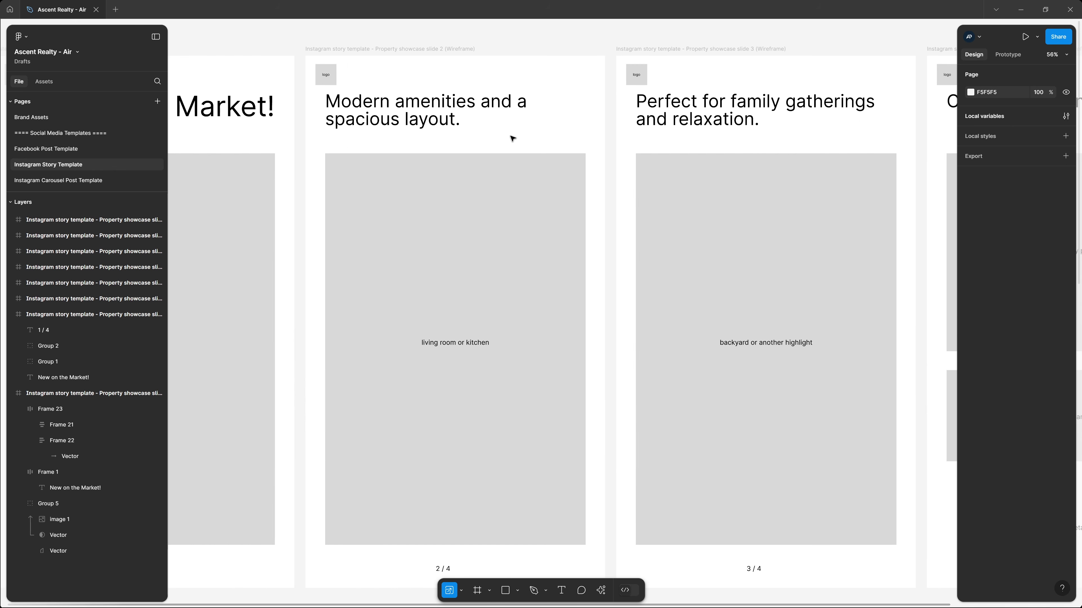
click(421, 110)
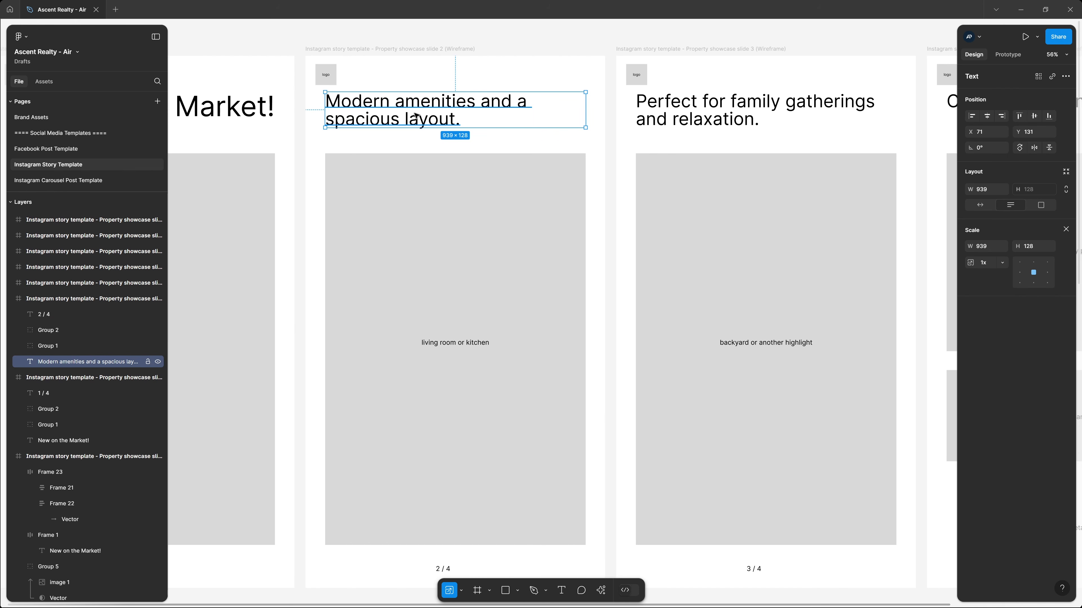
click(438, 320)
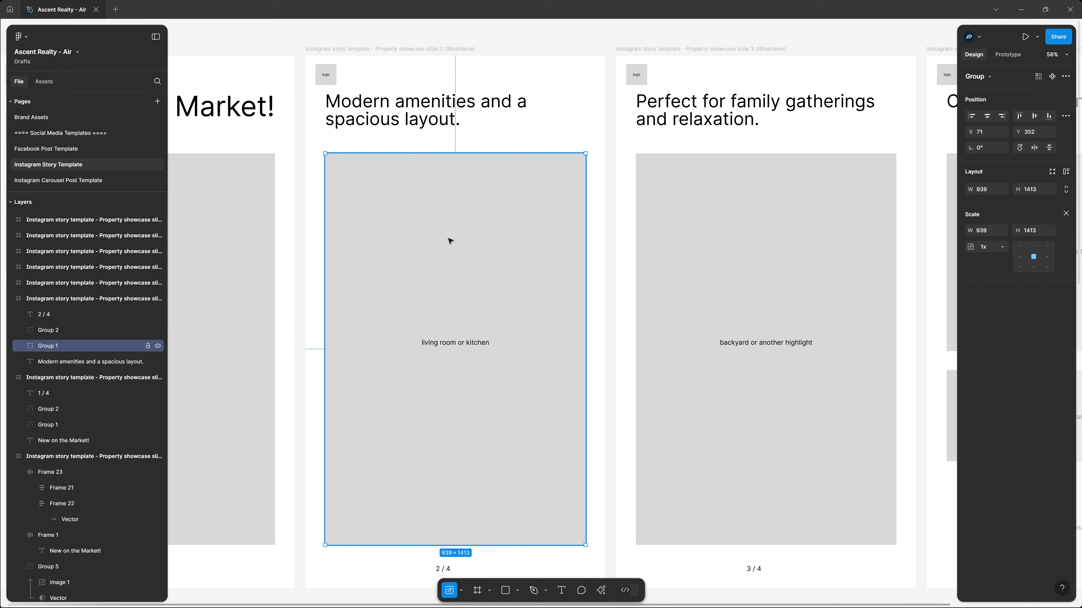
scroll(501, 285, down, 15)
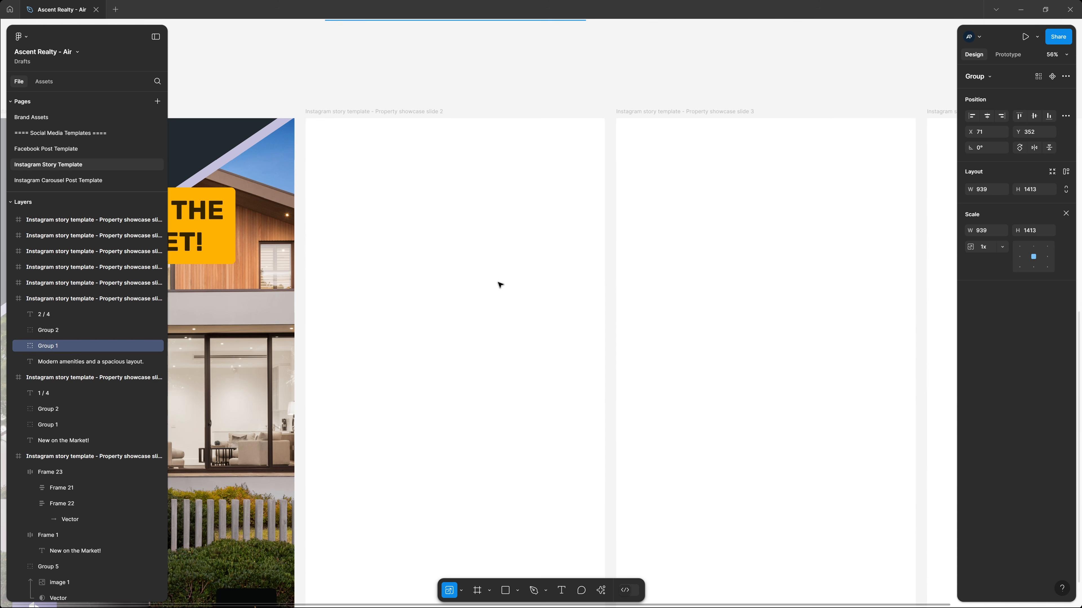
Step: Fill the property showcase slide 2 frame with the Charcoal/500 library colour
click(370, 112)
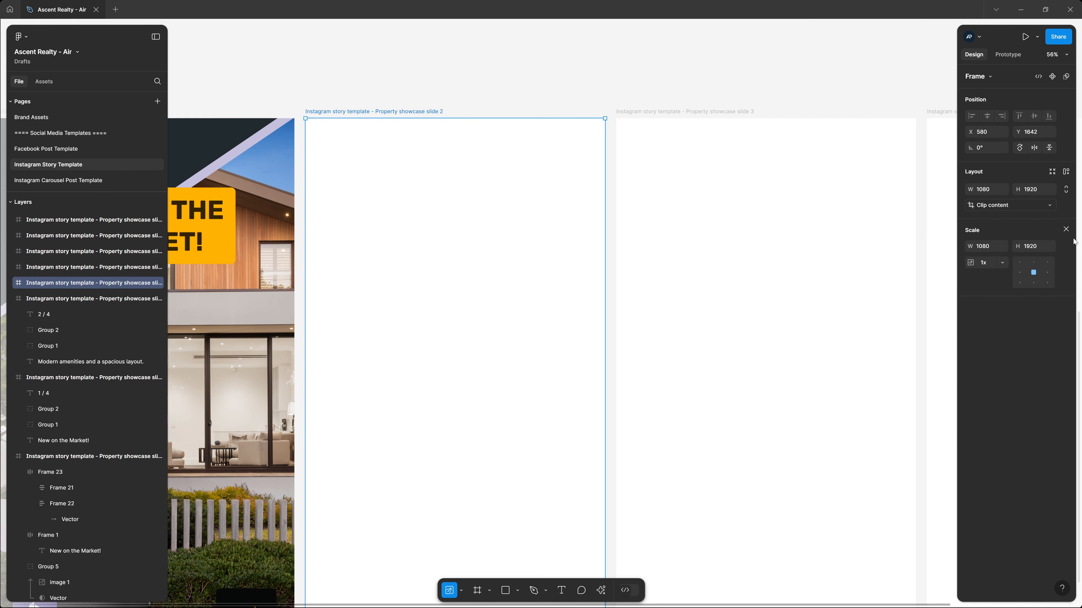
click(1066, 229)
click(1051, 271)
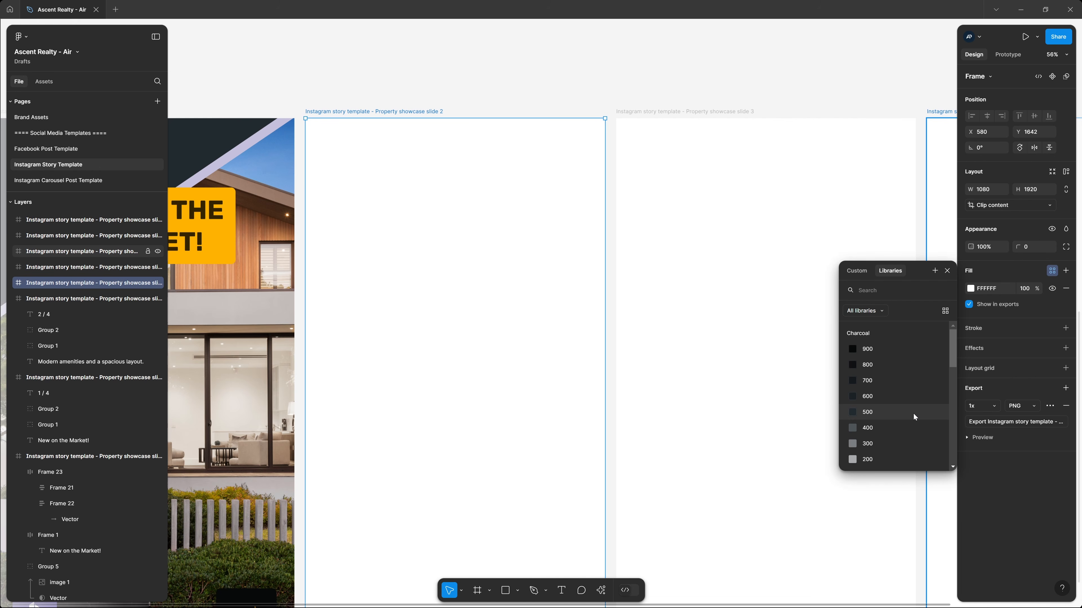
click(905, 414)
click(615, 73)
drag(616, 73, 696, 41)
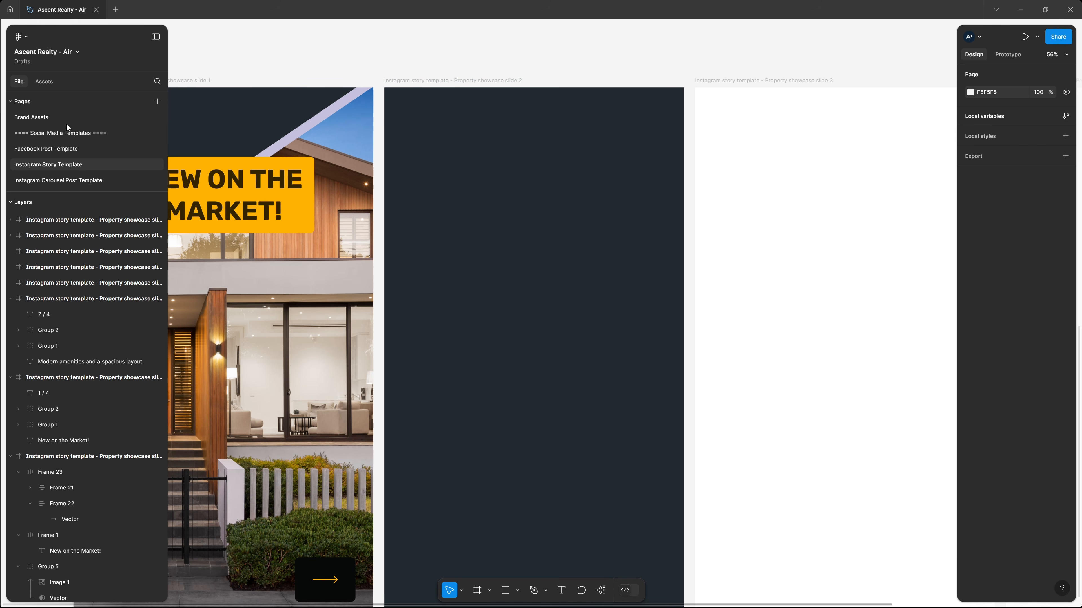
Step: Copy the second graphic element, the tapered Union shape, from the Brand Assets page into slide 2 and flip it horizontally
click(30, 119)
scroll(673, 200, right, 15)
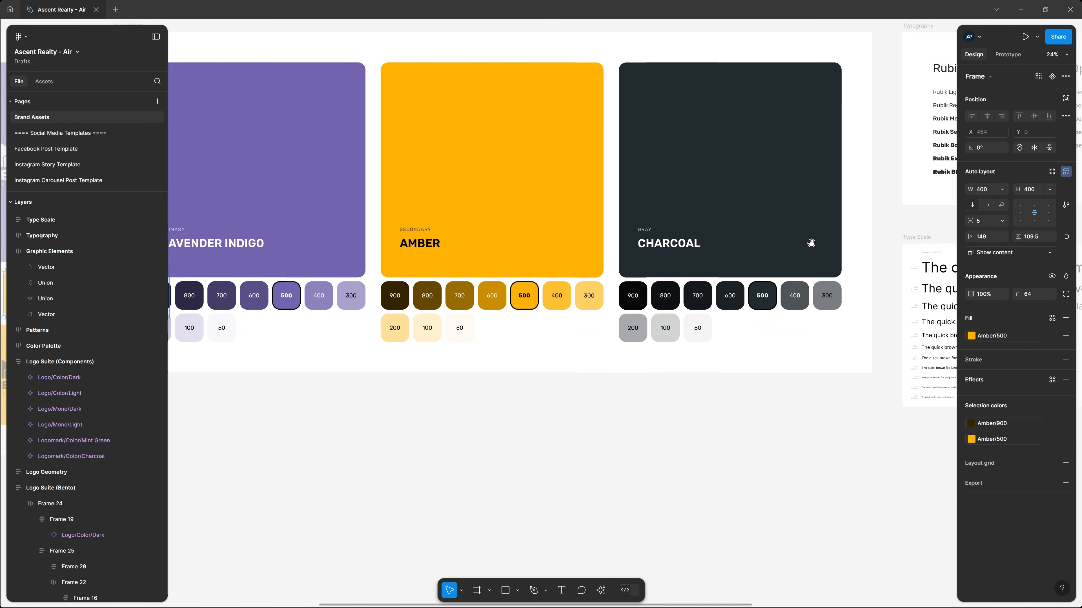
scroll(684, 225, right, 10)
scroll(684, 226, up, 3)
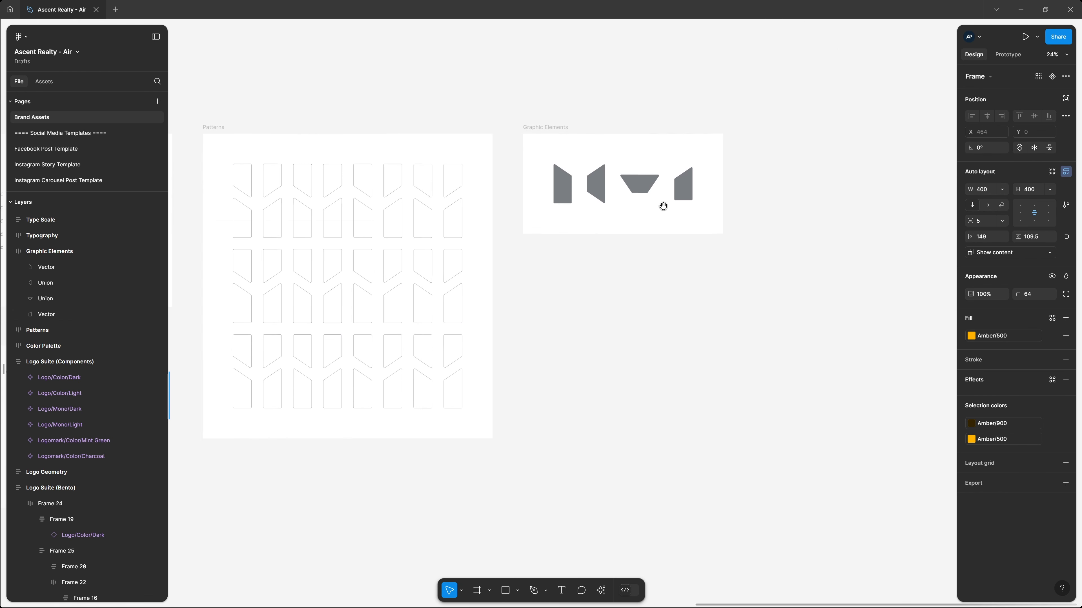
click(599, 184)
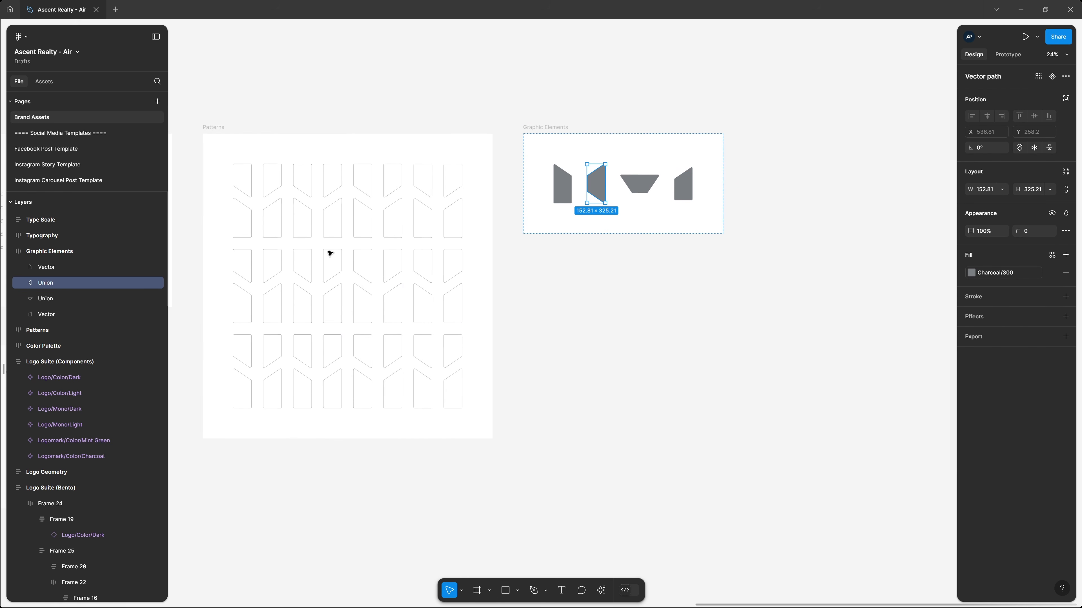
click(56, 165)
key(ctrl+v)
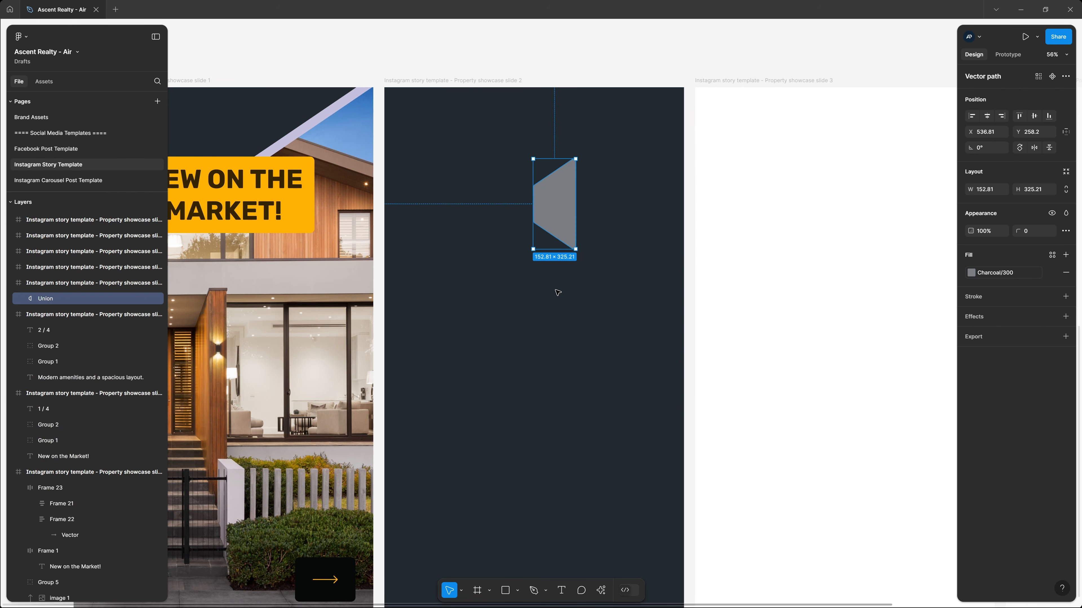
key(shift+h)
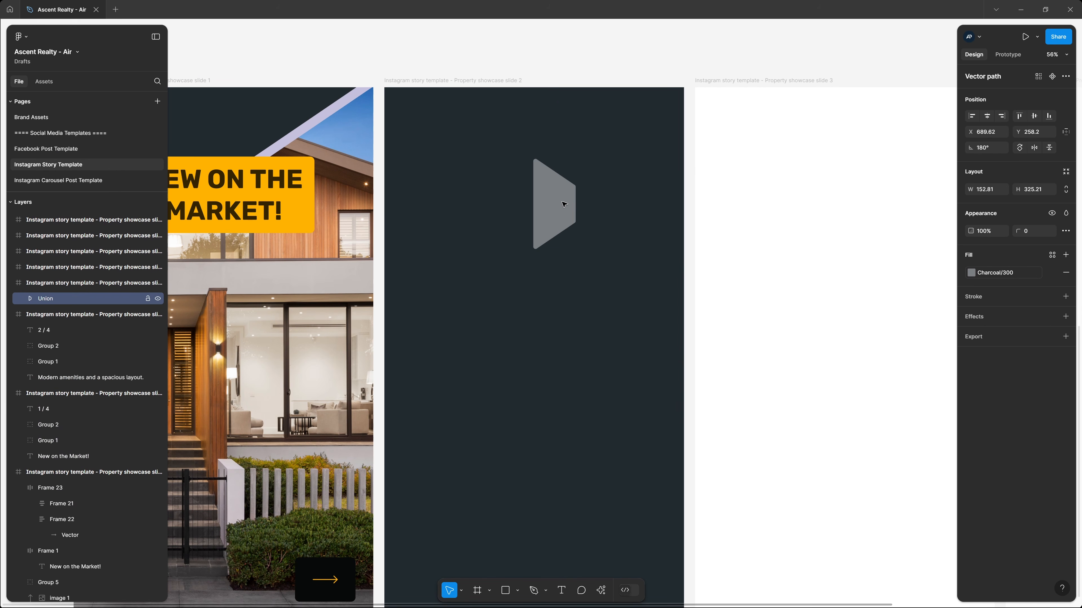
scroll(565, 258, down, 3)
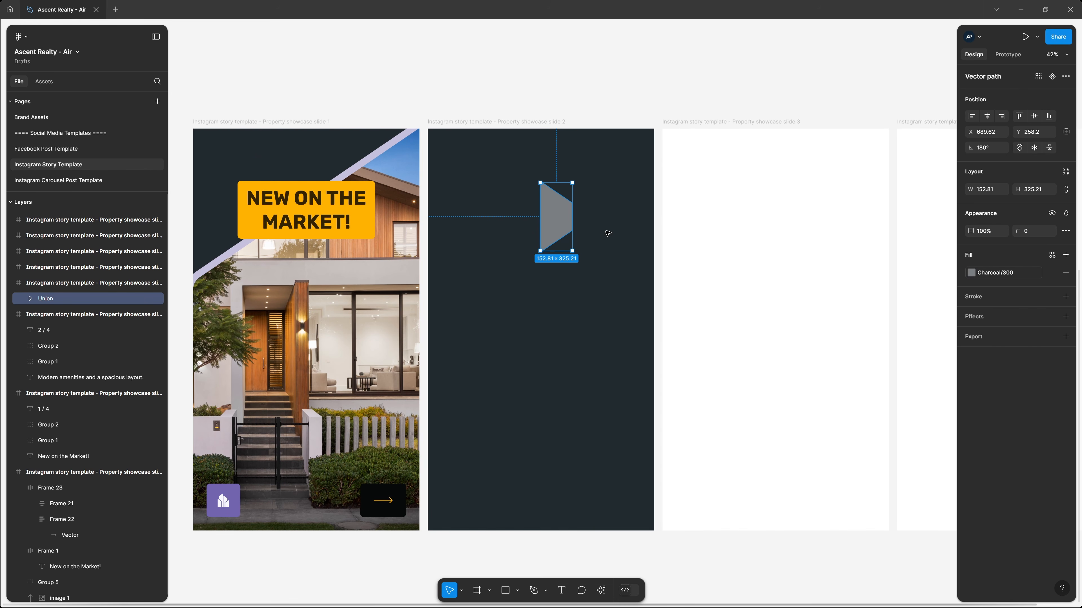
Step: Align the tapered shape to slide 2's top-left corner and scale it proportionally to 1080 × 2299 to span the slide's width
drag(608, 235, 390, 103)
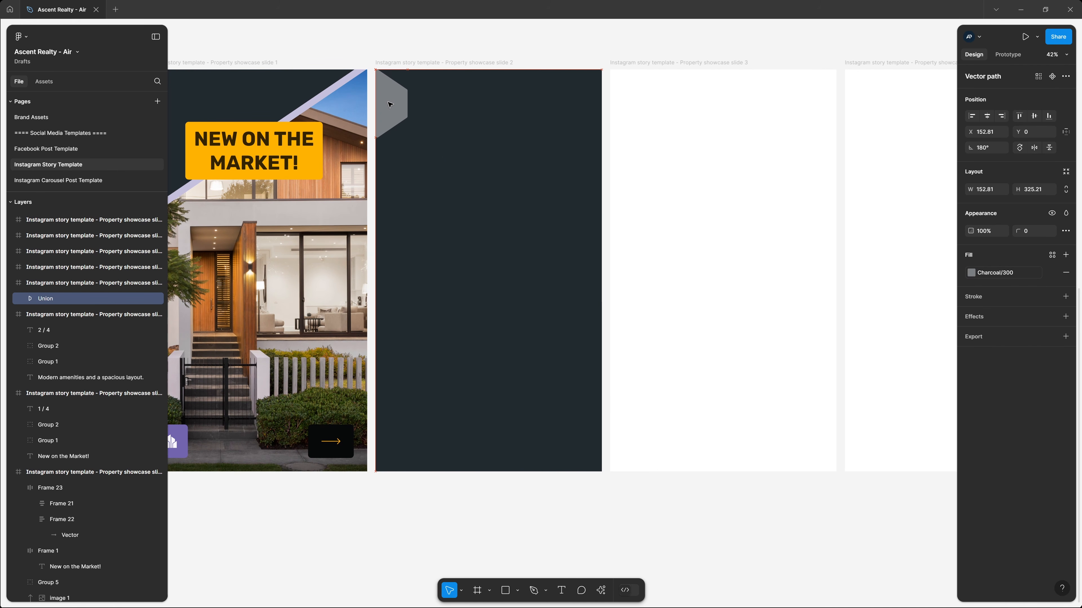
drag(408, 139, 602, 401)
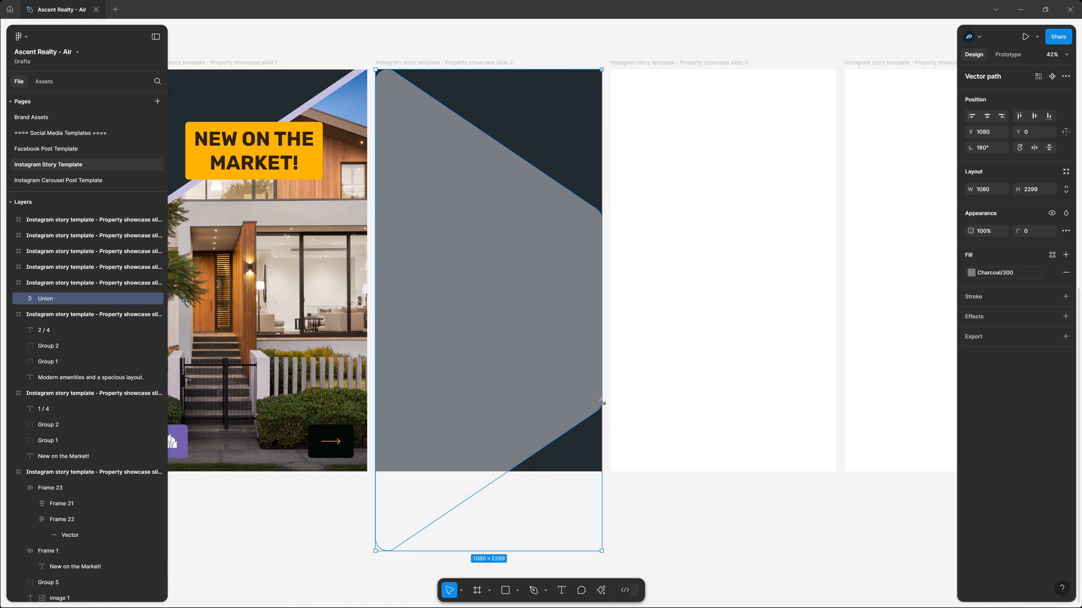
click(674, 505)
scroll(674, 505, left, 3)
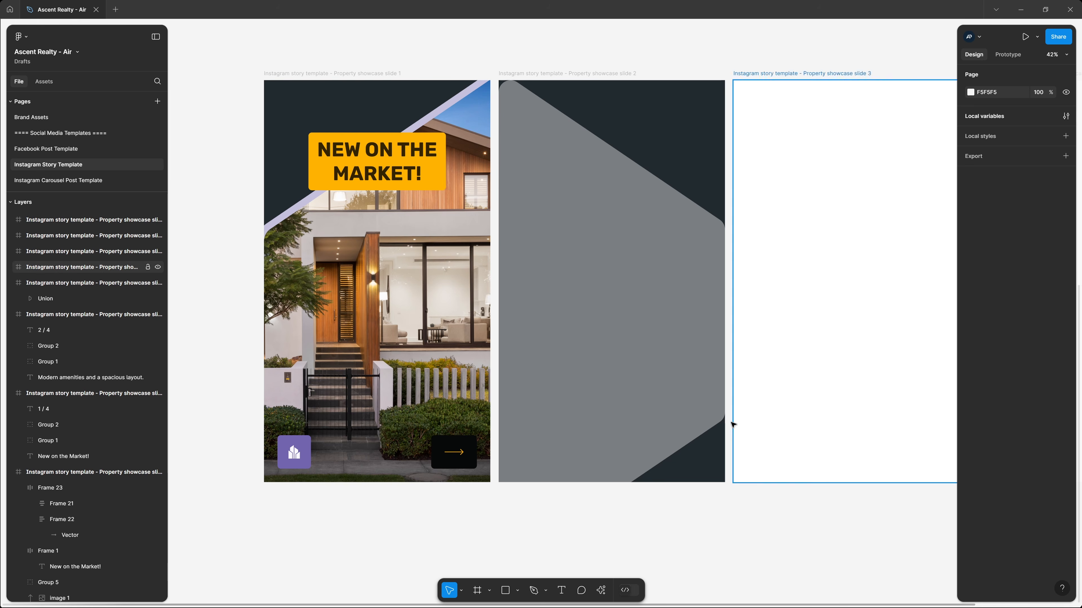
Step: Place image-2.jpg from the Instagram Story folder over the tapered shape in slide 2
click(655, 290)
double_click(602, 233)
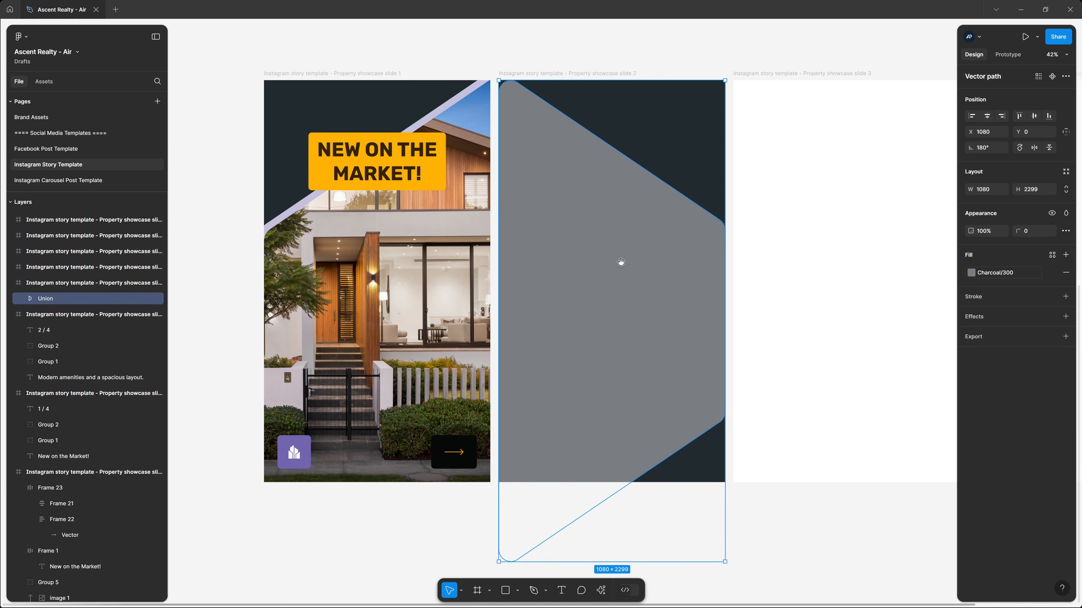
drag(616, 261, 544, 235)
key(alt+Tab)
click(345, 300)
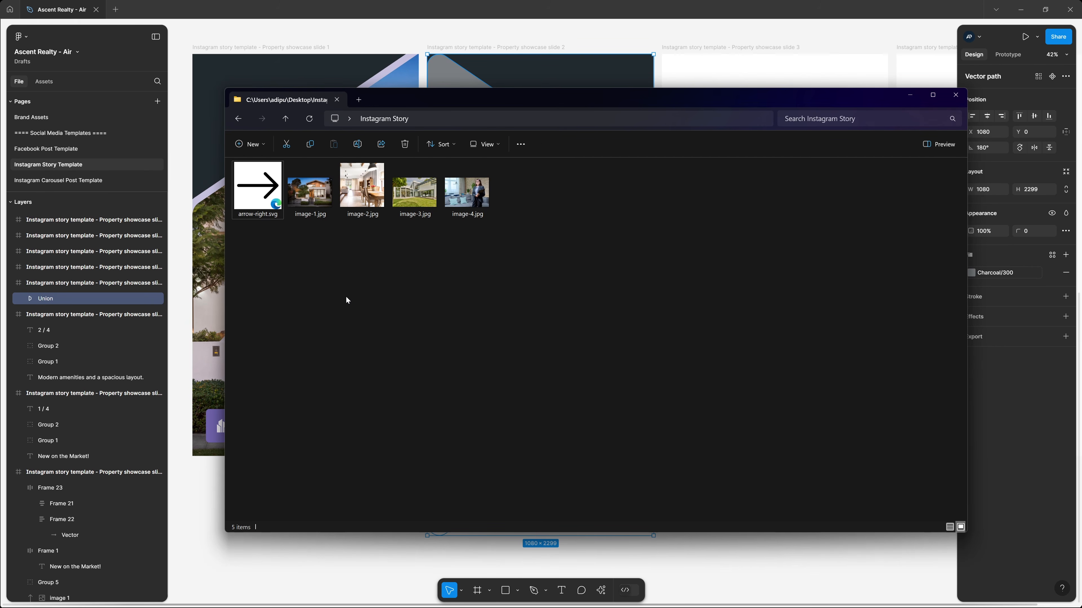
drag(368, 184, 741, 574)
drag(650, 474, 520, 344)
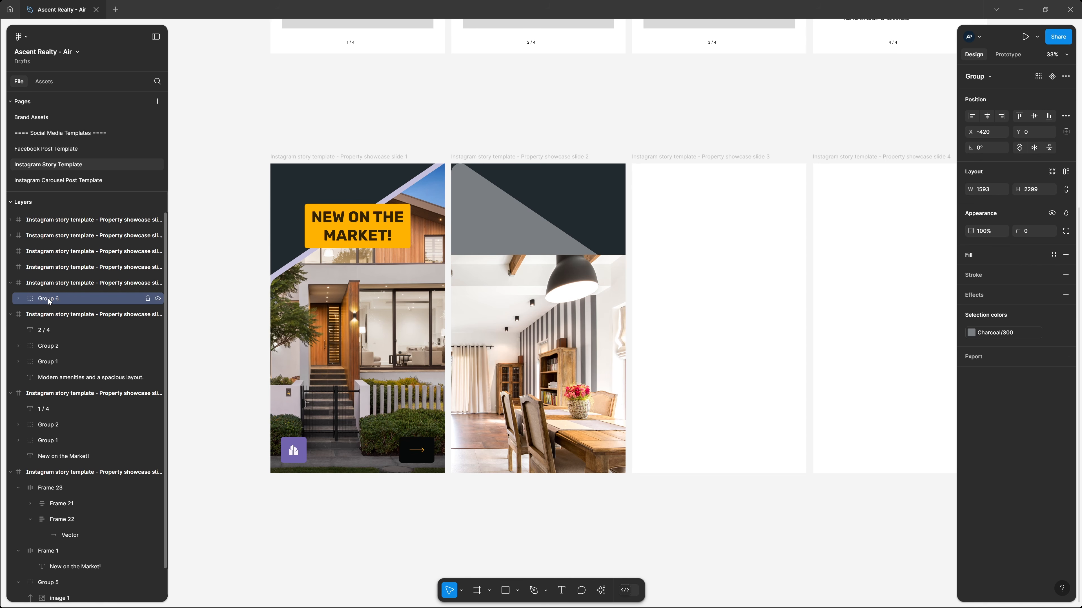
Step: Use the Union copy directly beneath the photo in slide 2's group as the photo's mask
click(65, 330)
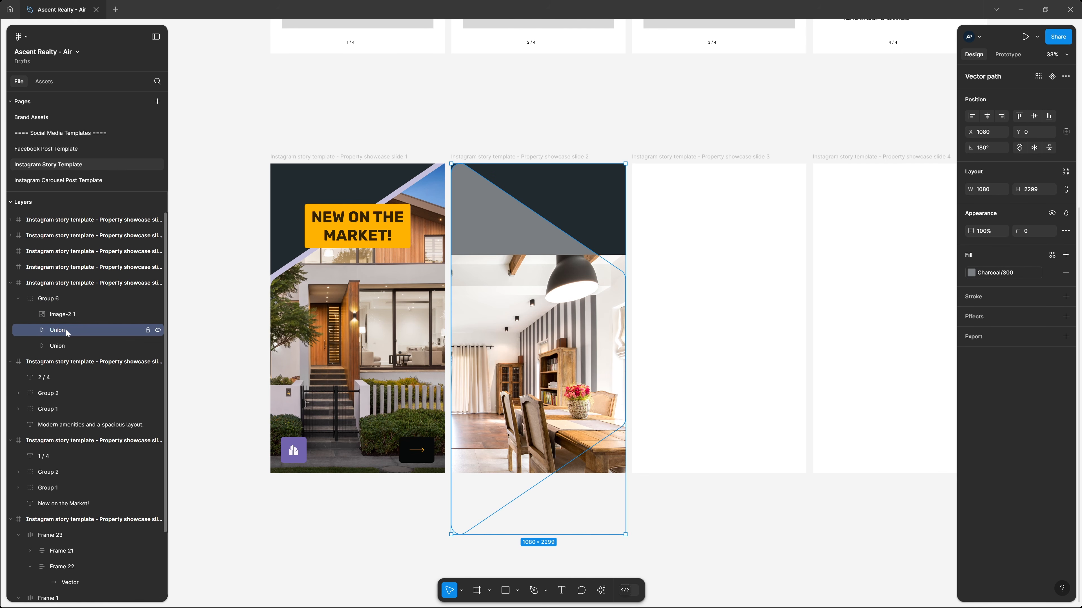
right_click(66, 335)
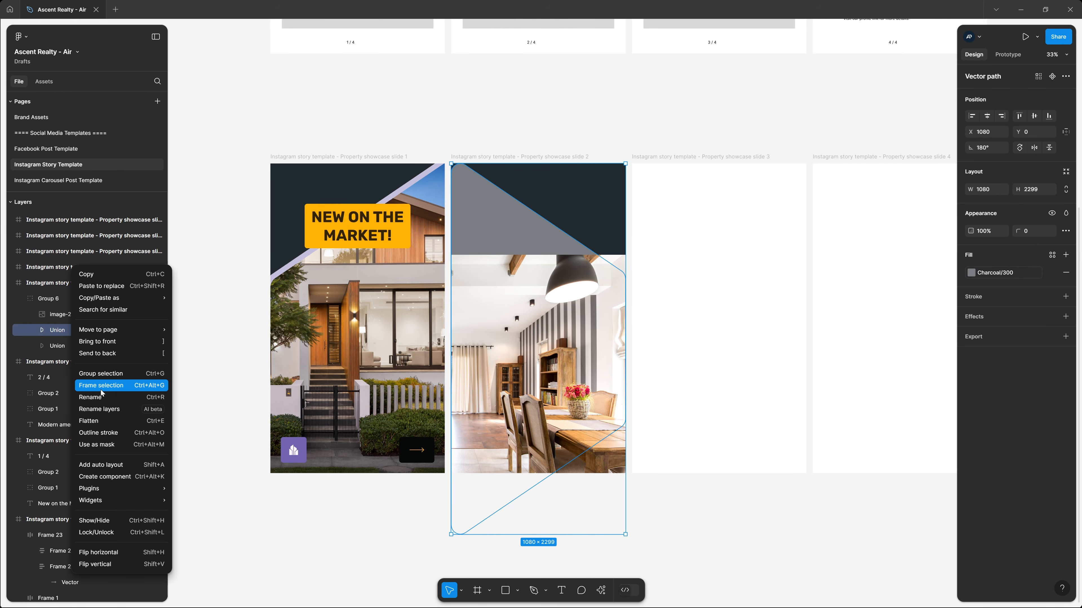
click(111, 441)
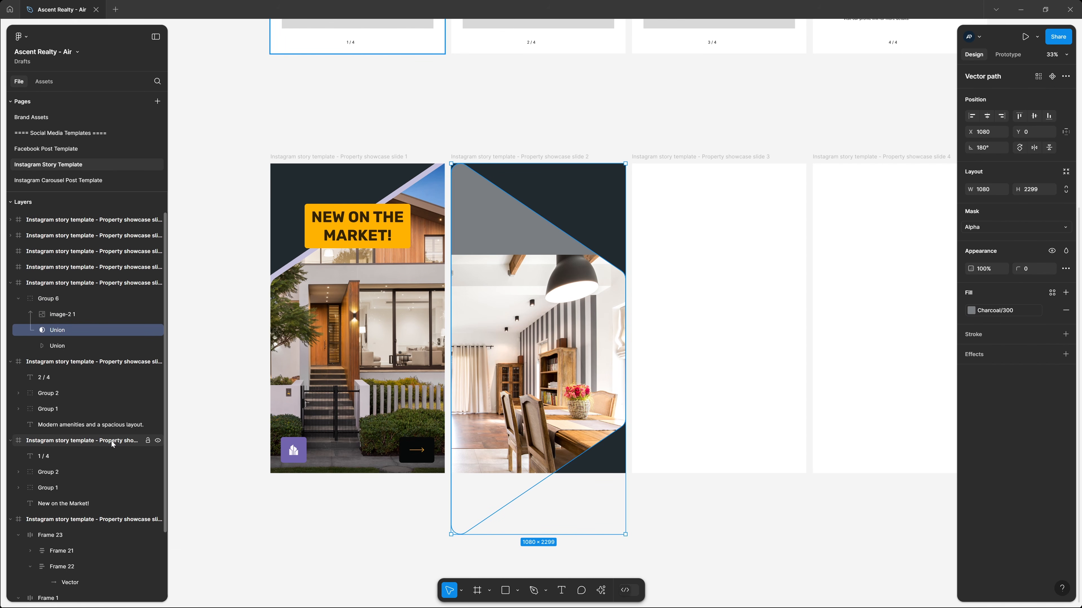
Step: Move the masked photo to the slide's top edge, enlarge it to 1920 × 1920, and shift it right to show the curtained window
click(572, 331)
drag(537, 377, 535, 286)
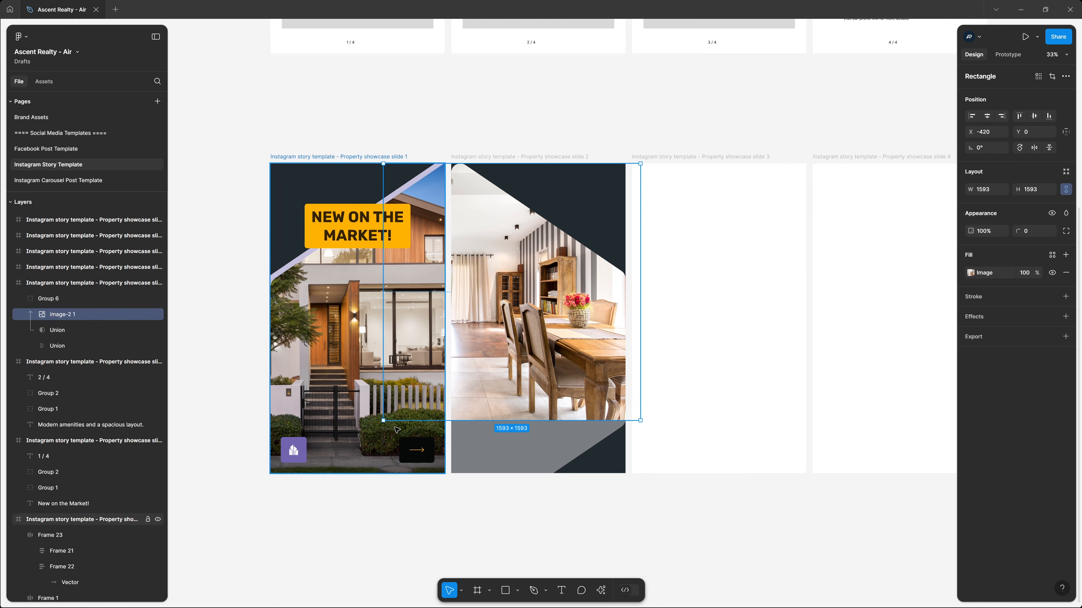
drag(383, 420, 332, 471)
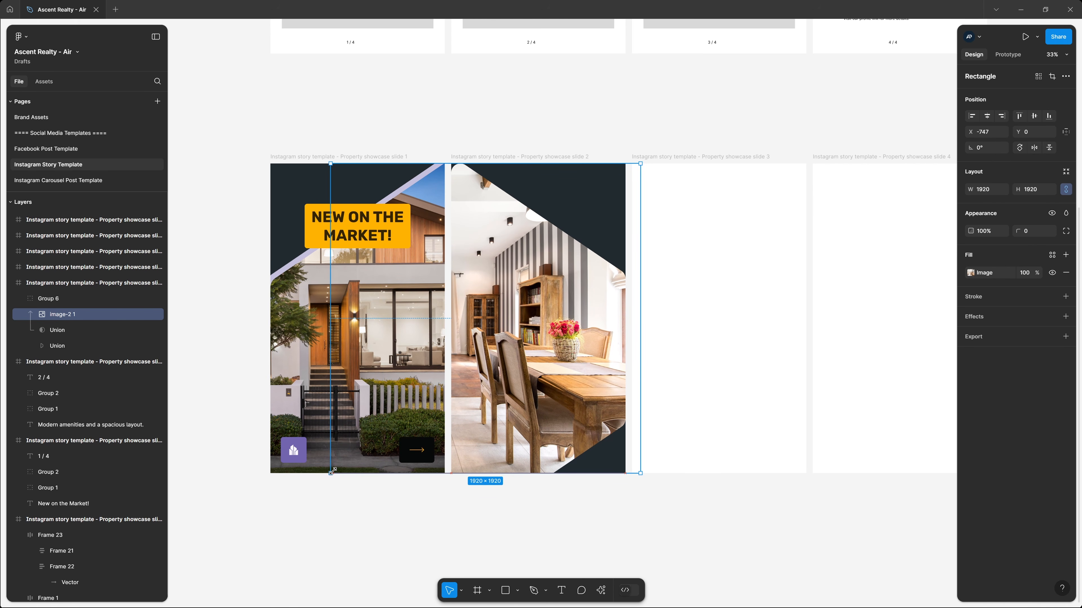
drag(548, 349, 609, 350)
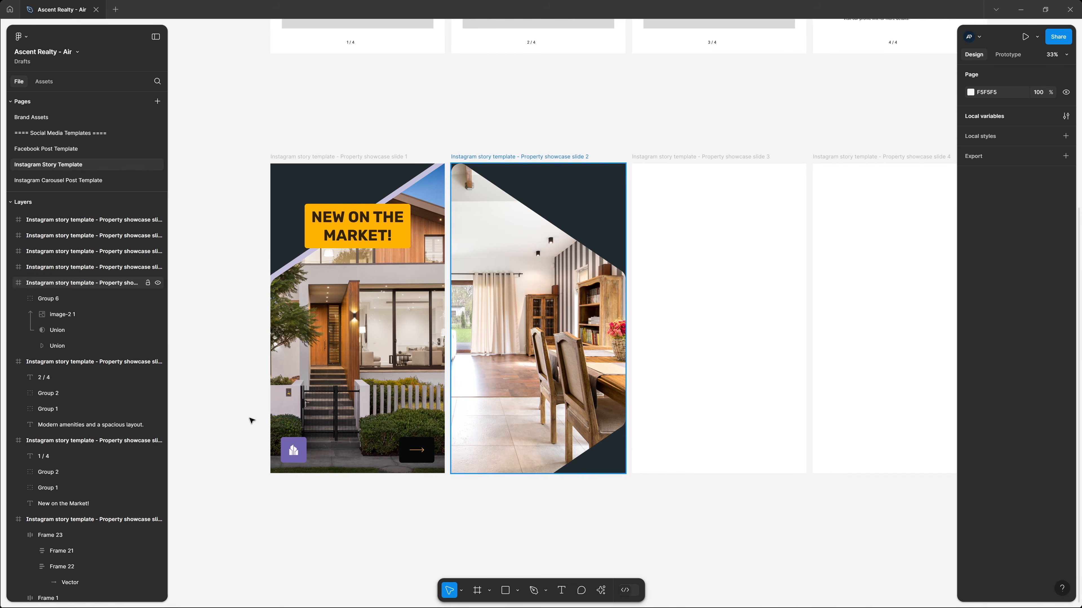
Step: Add a stroke of weight 32 in Charcoal/400 to the unmasked Union shape behind slide 2's photo
click(85, 346)
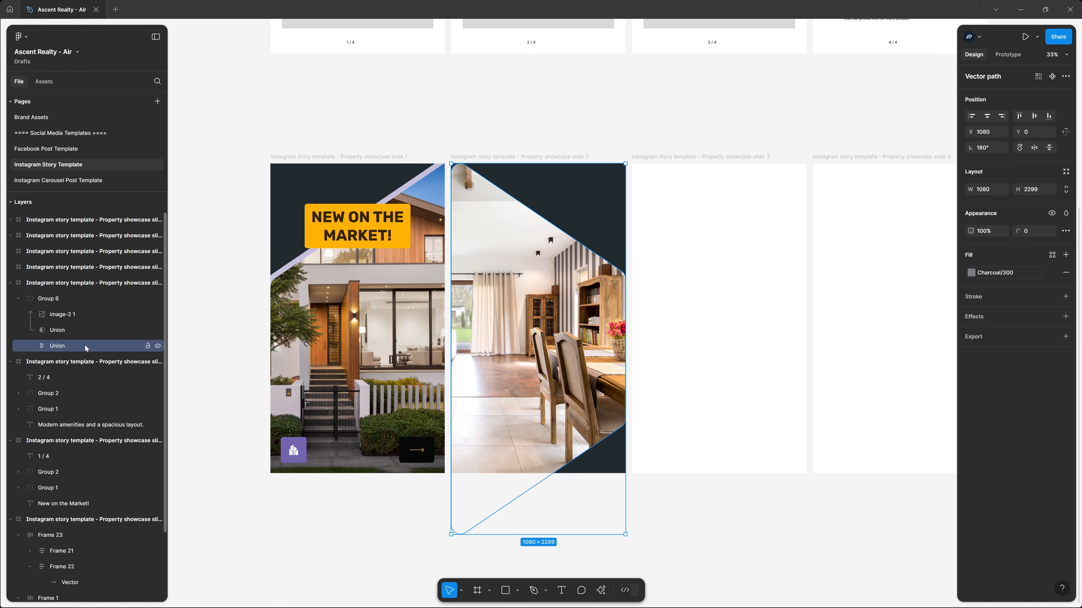
scroll(661, 359, up, 3)
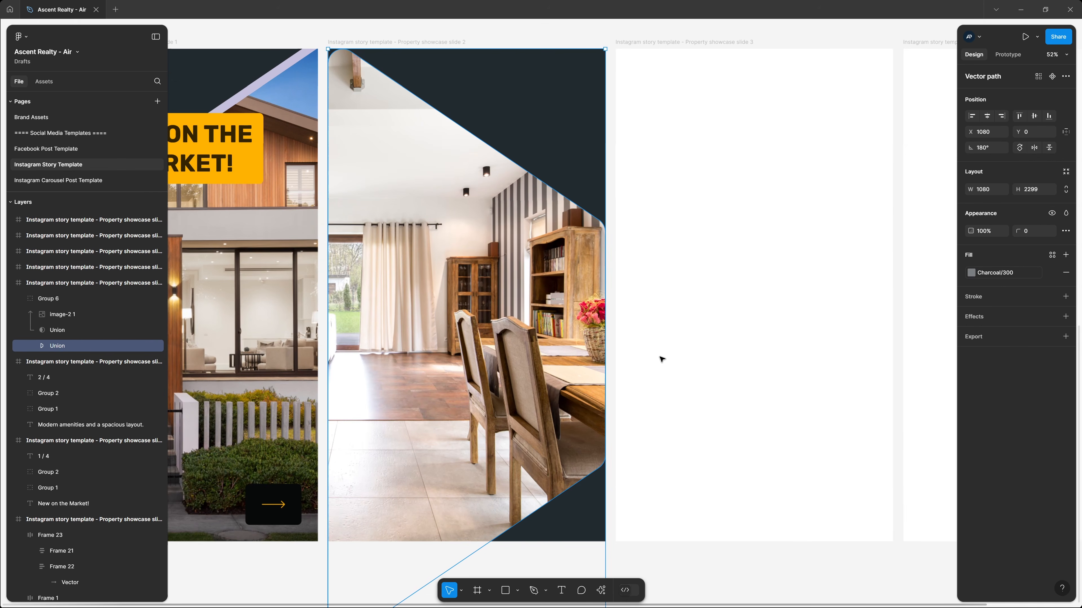
scroll(661, 360, left, 2)
click(1066, 296)
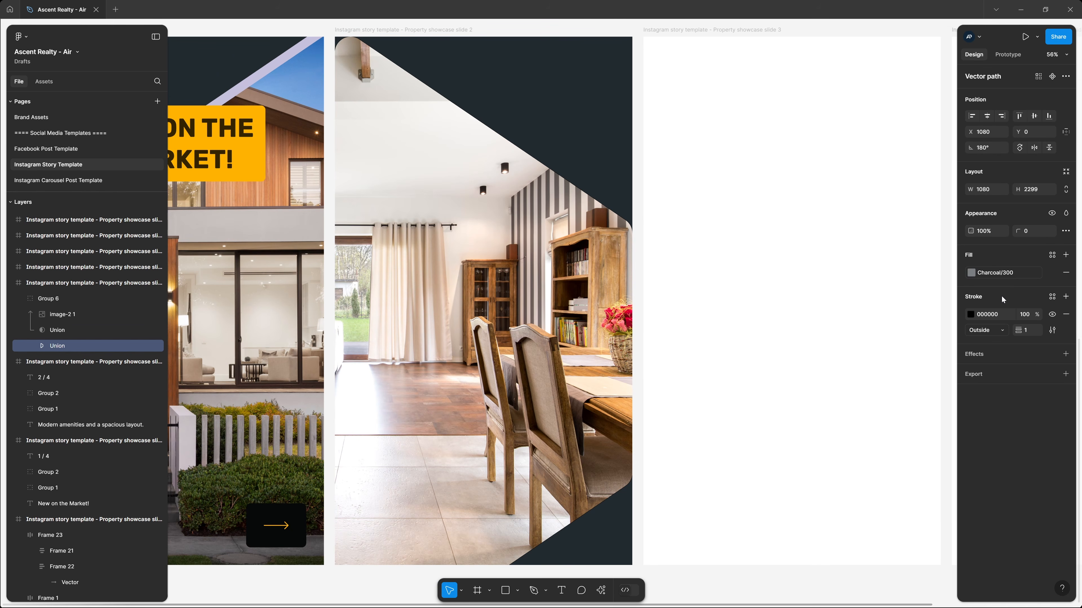
click(1026, 330)
text(32)
key(Return)
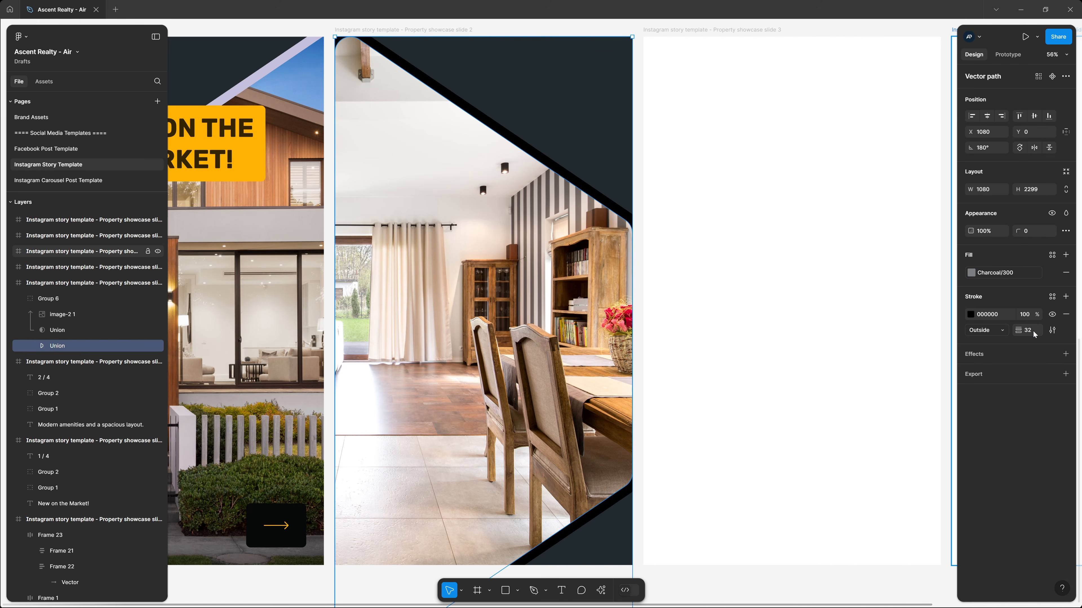
click(1052, 296)
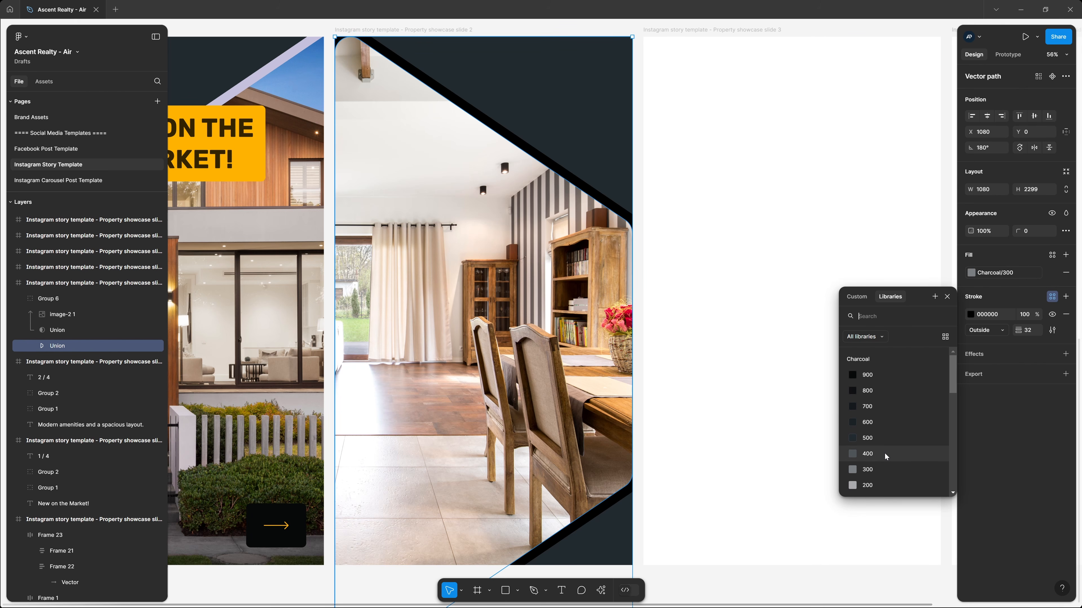
click(867, 454)
click(638, 28)
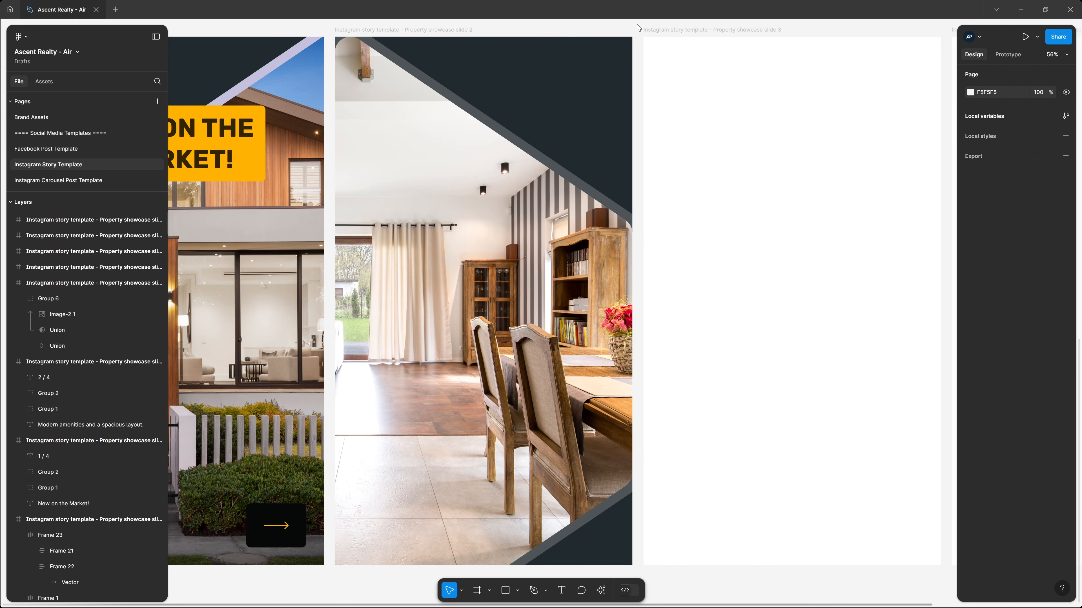
scroll(666, 216, down, 2)
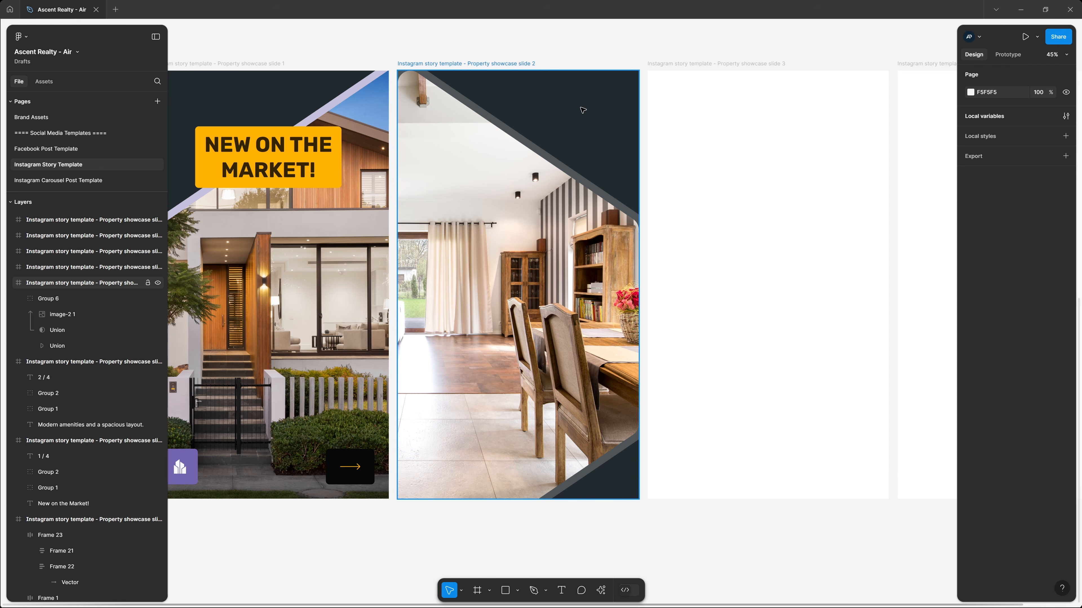
scroll(583, 110, left, 4)
scroll(583, 110, down, 3)
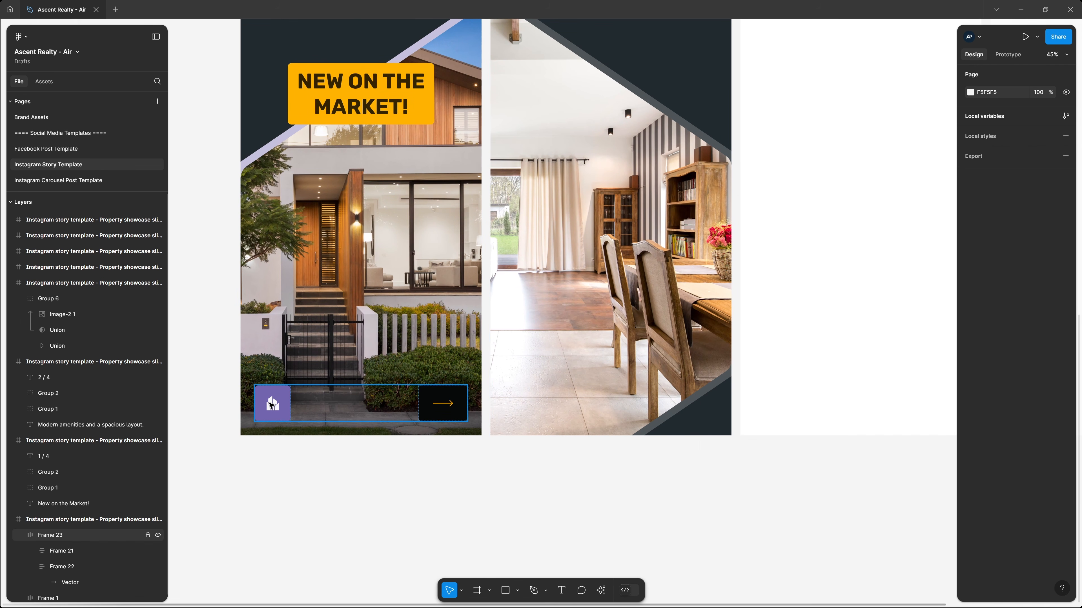
Step: Copy slide 1's bottom row with the logo and arrow boxes into slide 2 at the same position
click(272, 405)
scroll(380, 112, right, 6)
scroll(381, 111, up, 4)
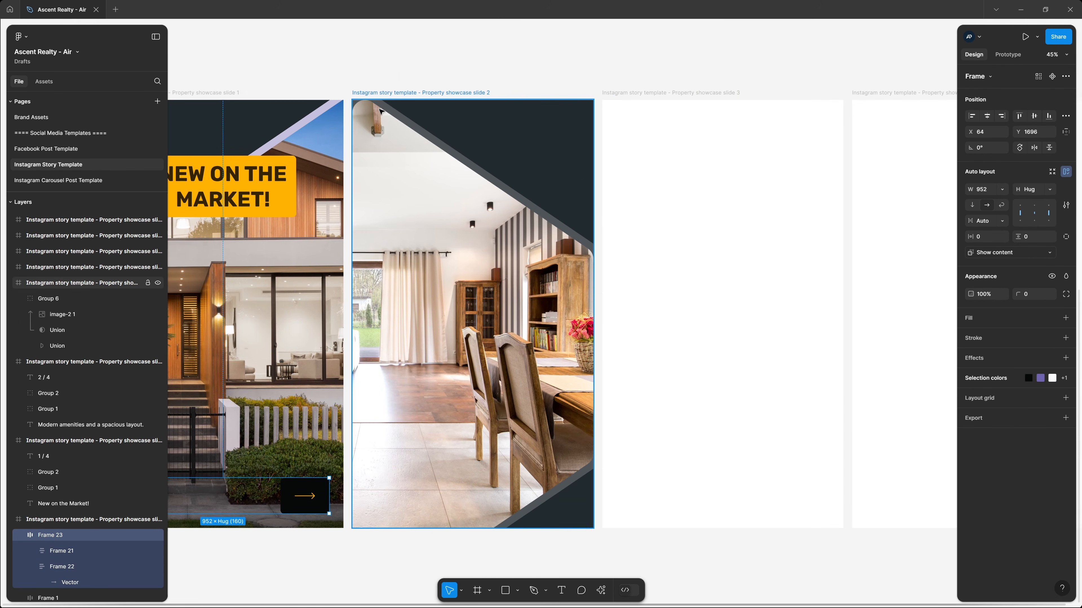
click(387, 92)
key(ctrl+v)
key(Escape)
key(shift+r)
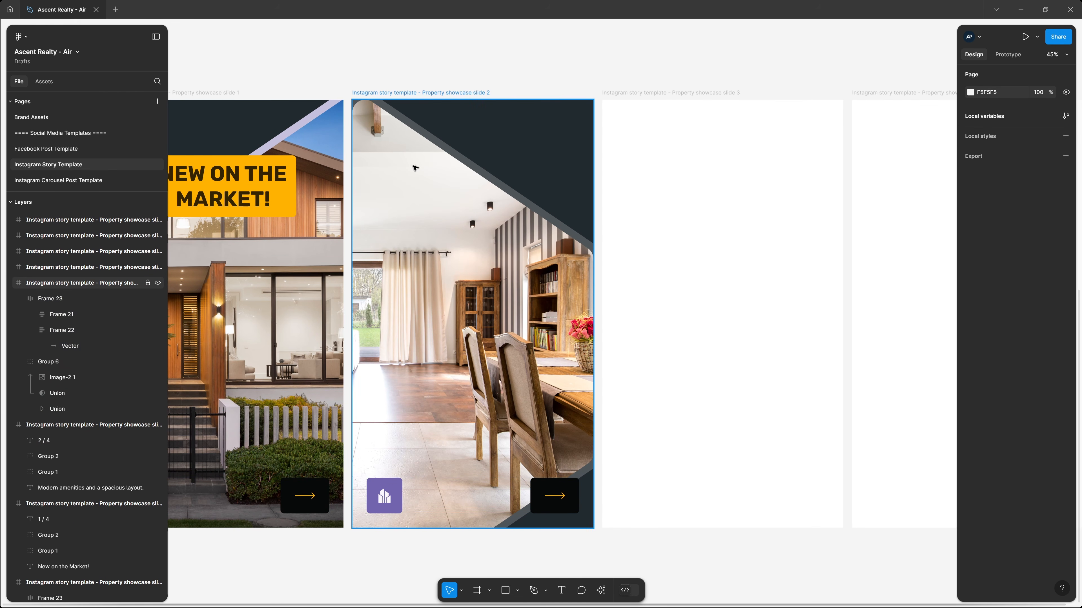
Step: Copy the "Modern amenities and a spacious layout." text from the slide 2 wireframe into designed slide 2, at about X 117, Y 374
drag(426, 108, 537, 263)
drag(576, 135, 521, 360)
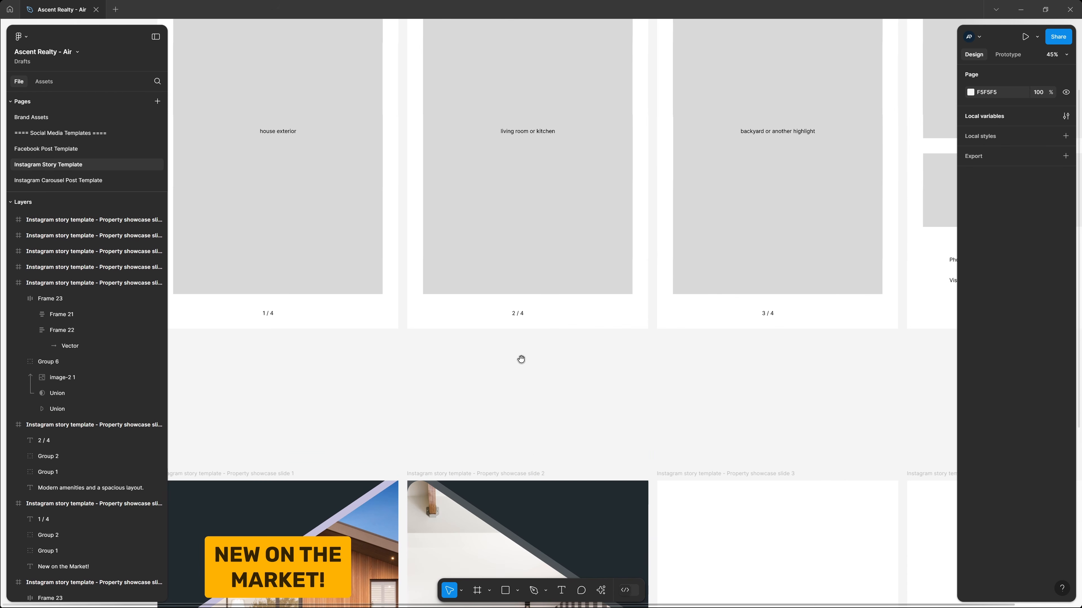
drag(460, 143, 554, 436)
click(601, 228)
drag(649, 459, 571, 168)
drag(592, 355, 556, 136)
click(428, 251)
key(ctrl+v)
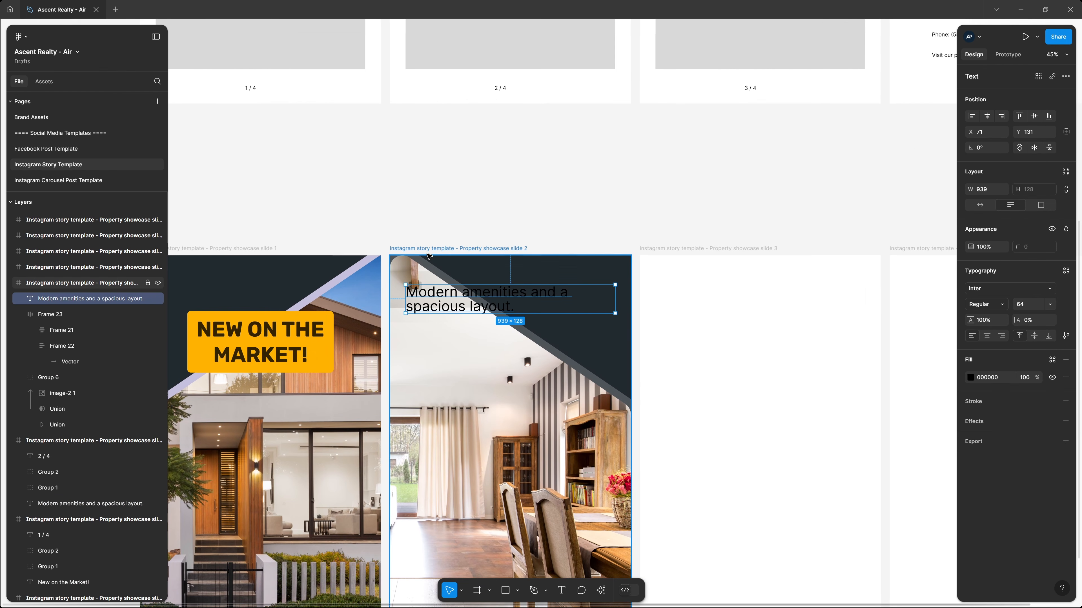
drag(506, 303, 529, 288)
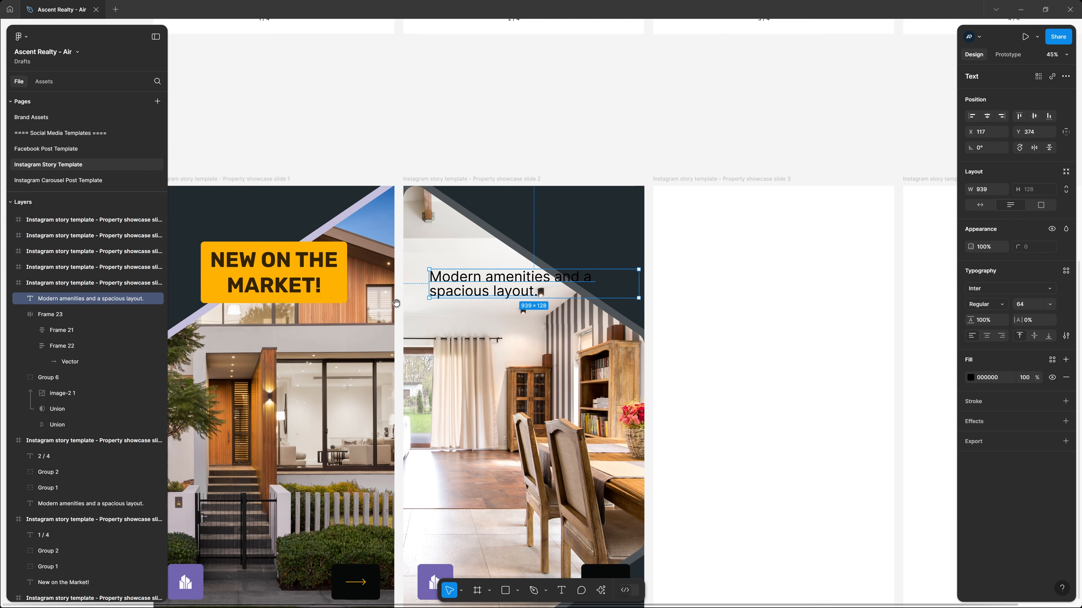
drag(402, 303, 423, 271)
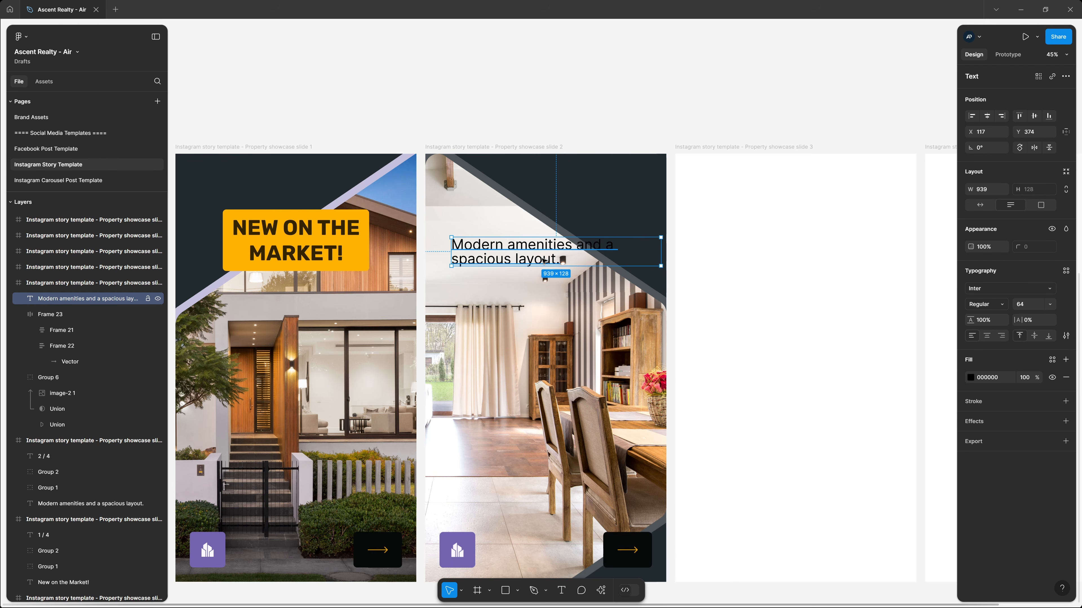
Step: Wrap slide 2's text in an auto layout frame filled with Lavender Indigo/50
key(shift+a)
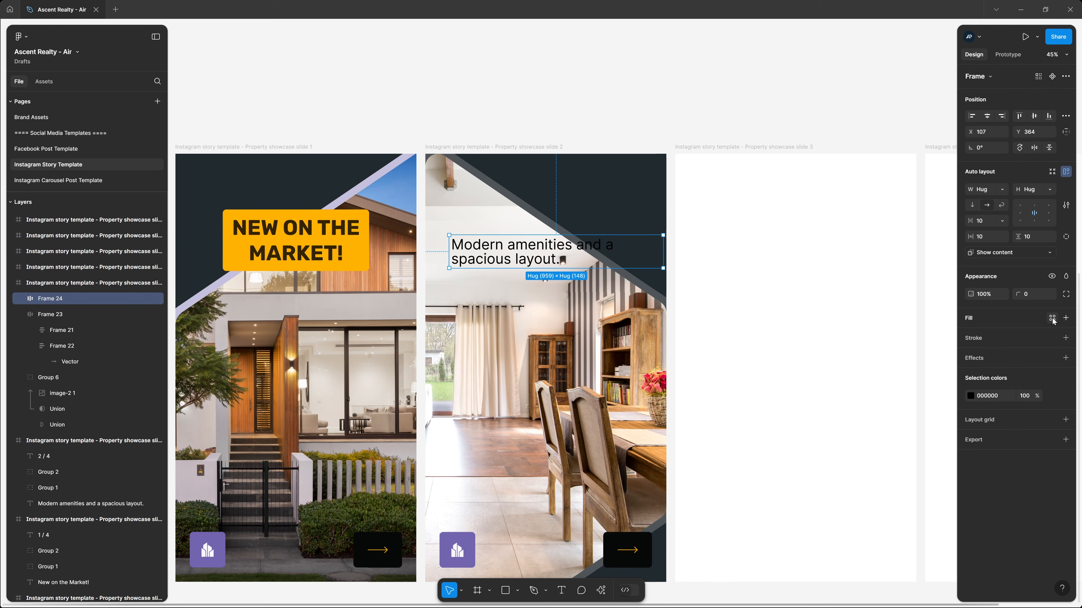
click(1052, 318)
scroll(903, 433, down, 5)
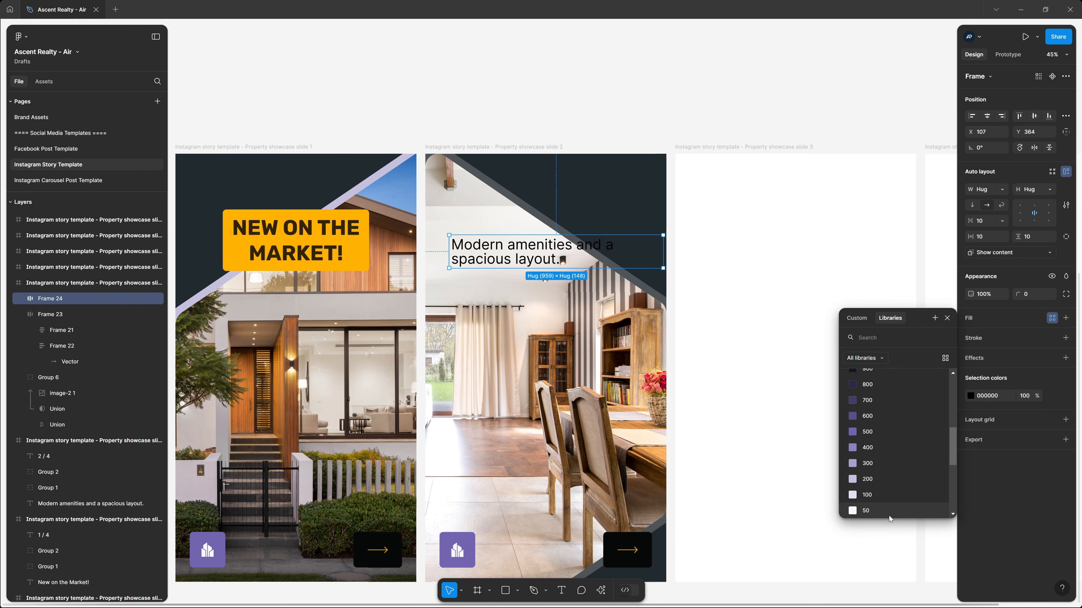
click(886, 513)
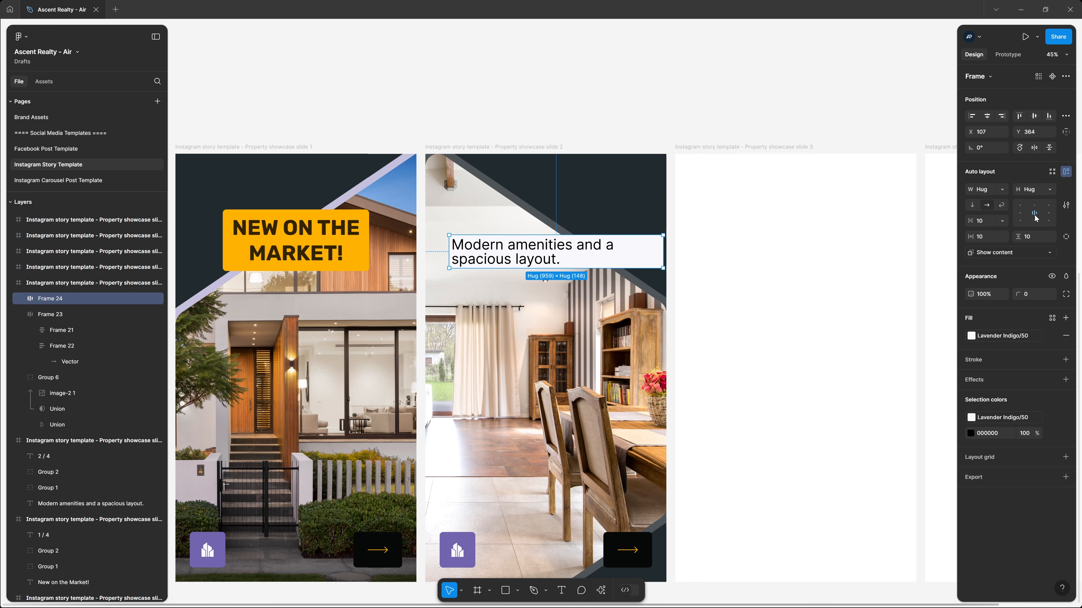
Step: Give slide 2's text frame 48 horizontal and vertical padding and a corner radius of 16, and move it slightly up
click(982, 238)
text(48)
key(Tab)
text(48)
key(Return)
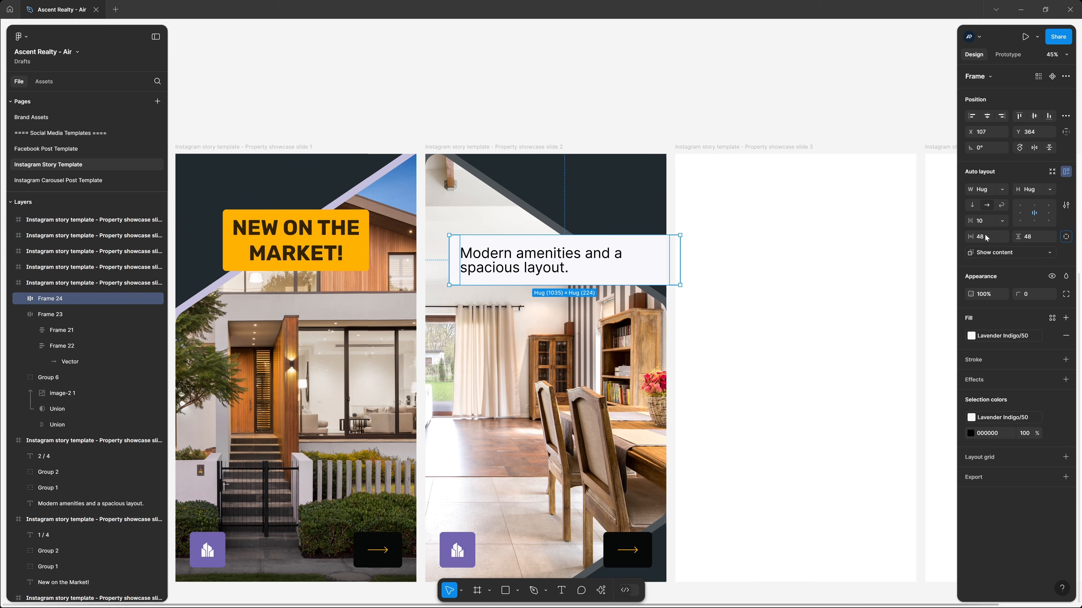
click(1034, 295)
text(16)
key(Tab)
drag(547, 263, 549, 255)
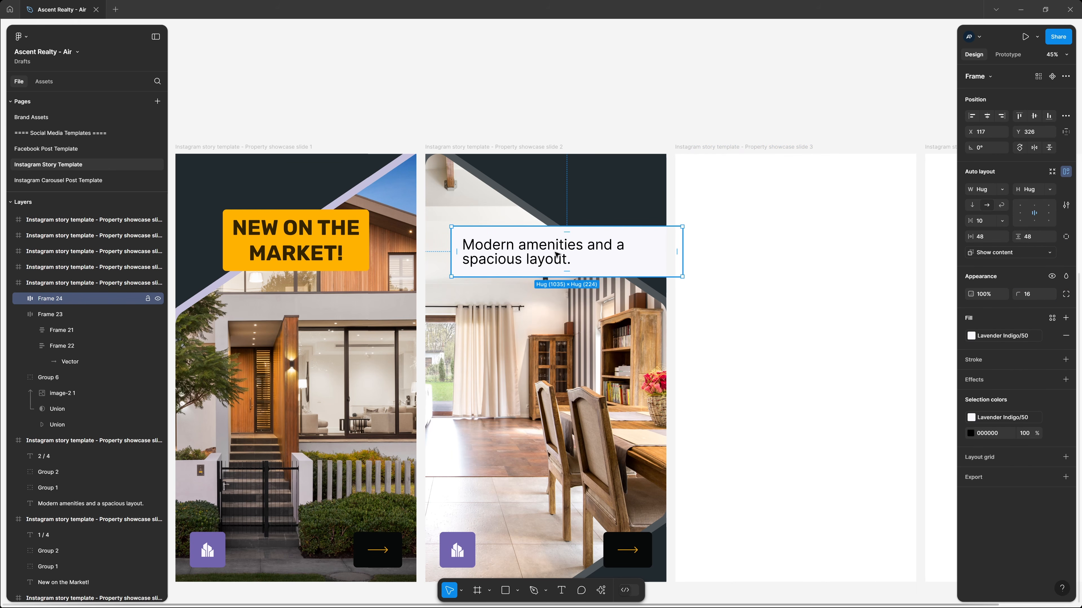
Step: Center-align the "Modern amenities and a spacious layout." text in slide 2's frame and set its font to Rubik
double_click(556, 252)
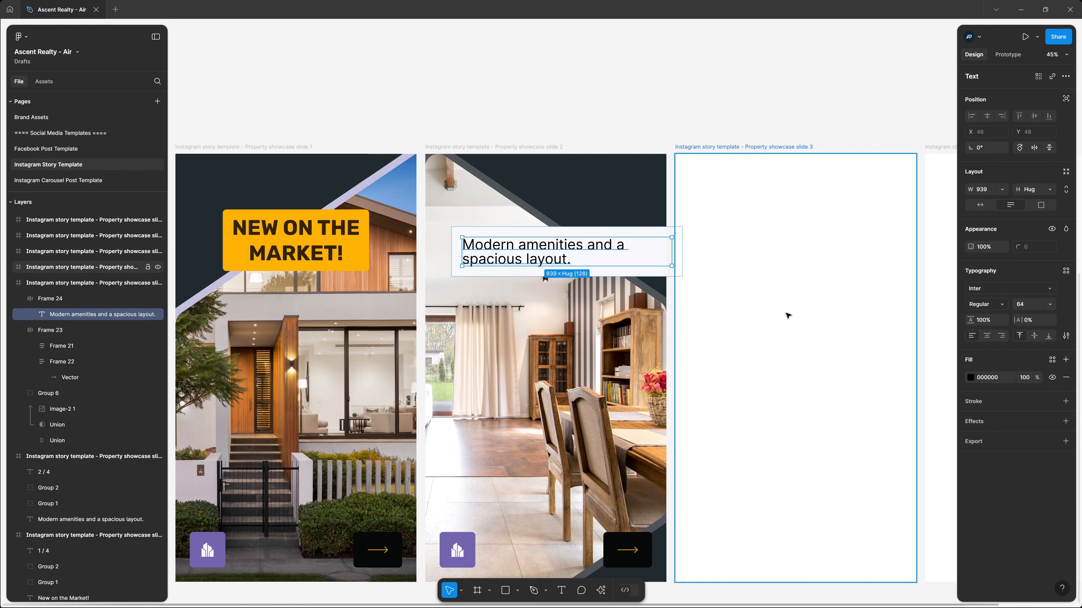
click(987, 336)
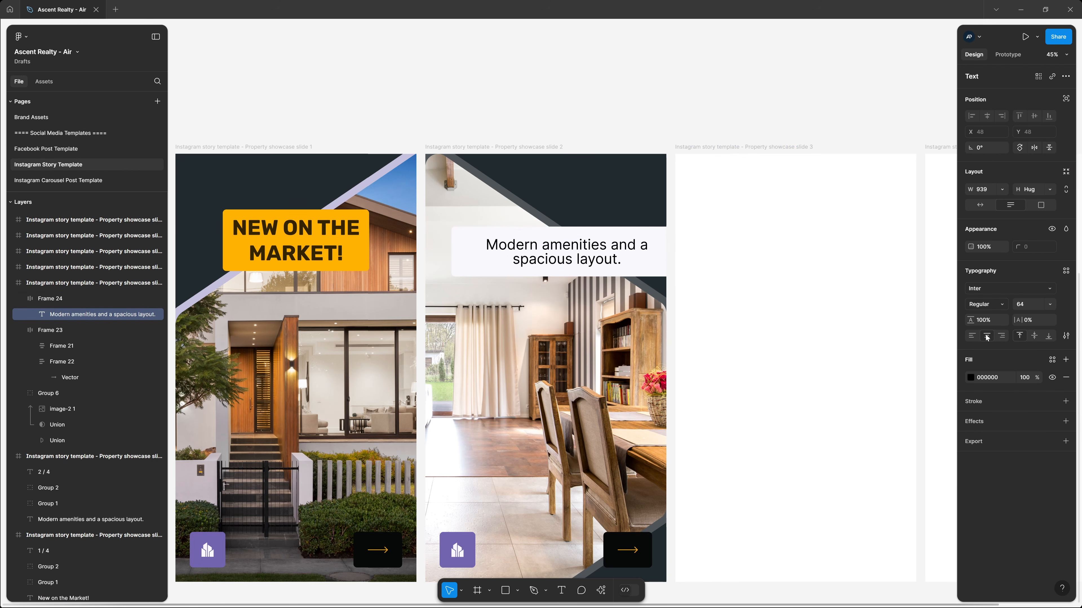
click(1024, 290)
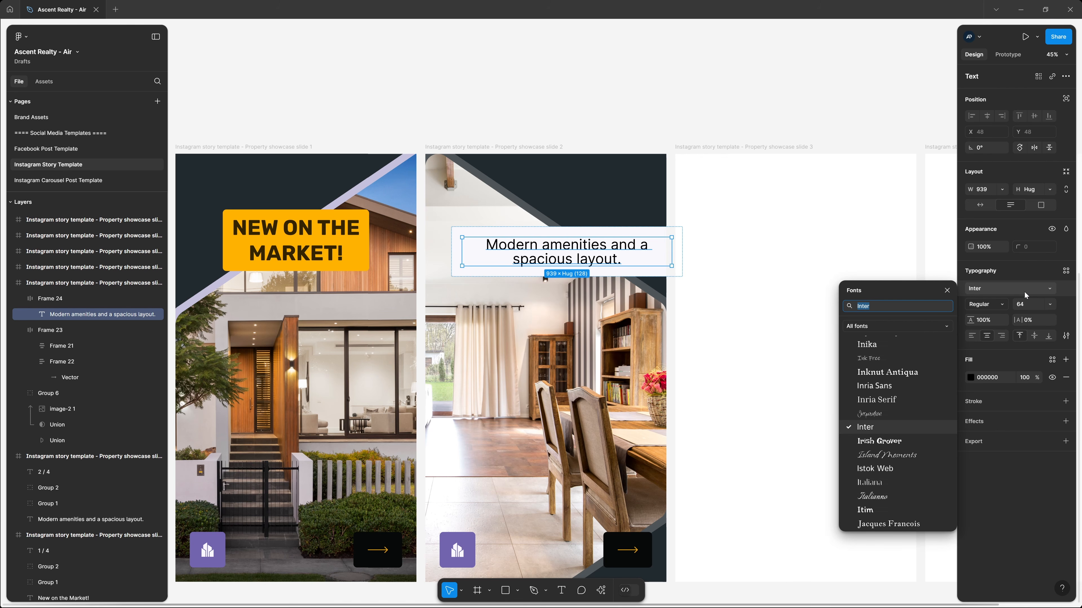
text(rubik)
key(Return)
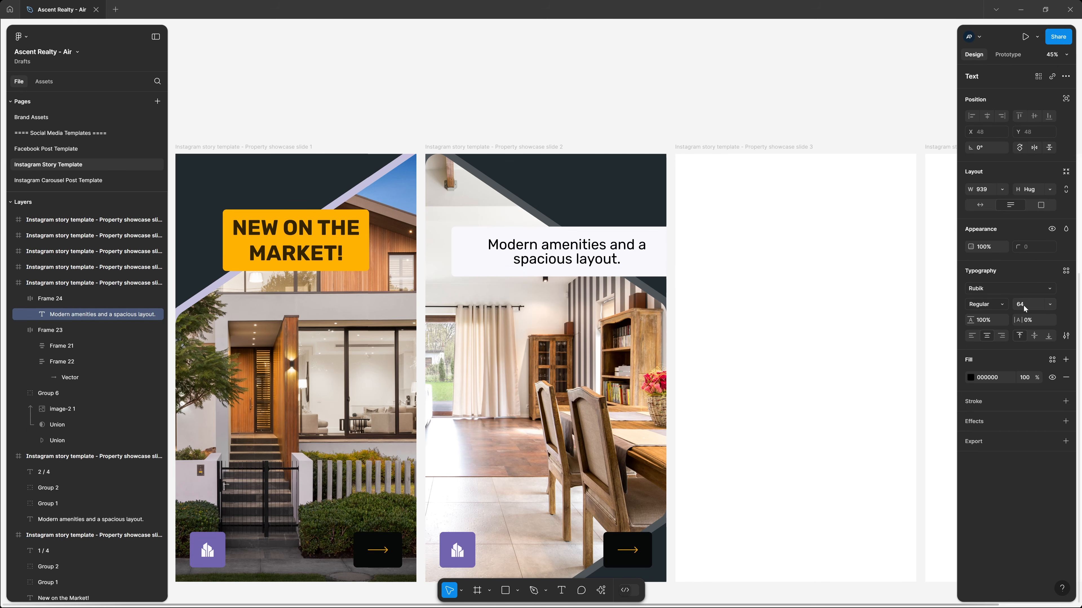
Step: Set slide 2's text to size 61 with a line height of 120%
click(1026, 309)
text(6)
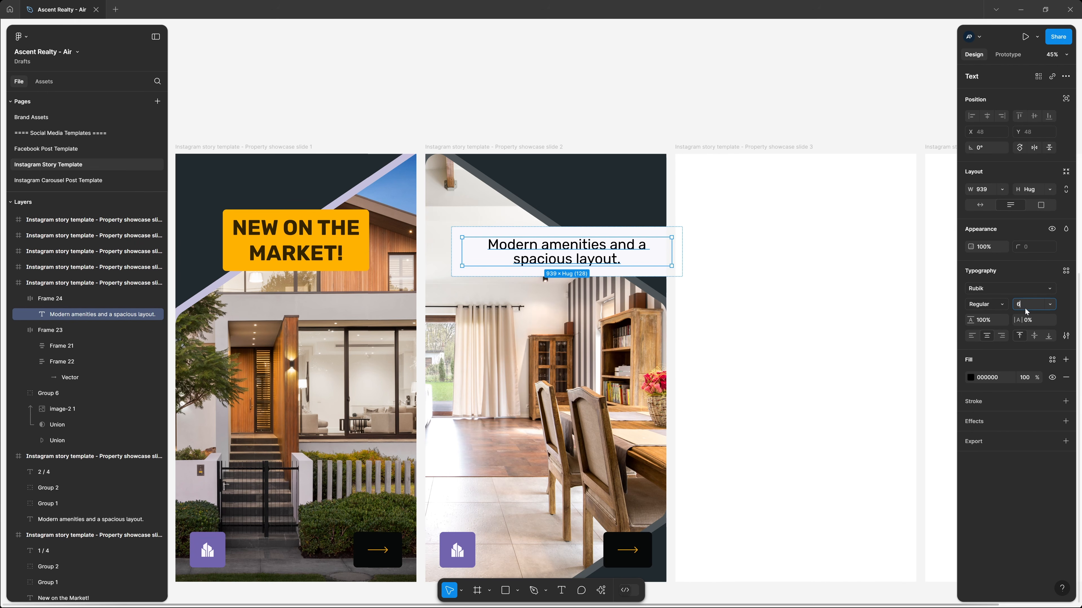
text(1)
key(Tab)
text(120)
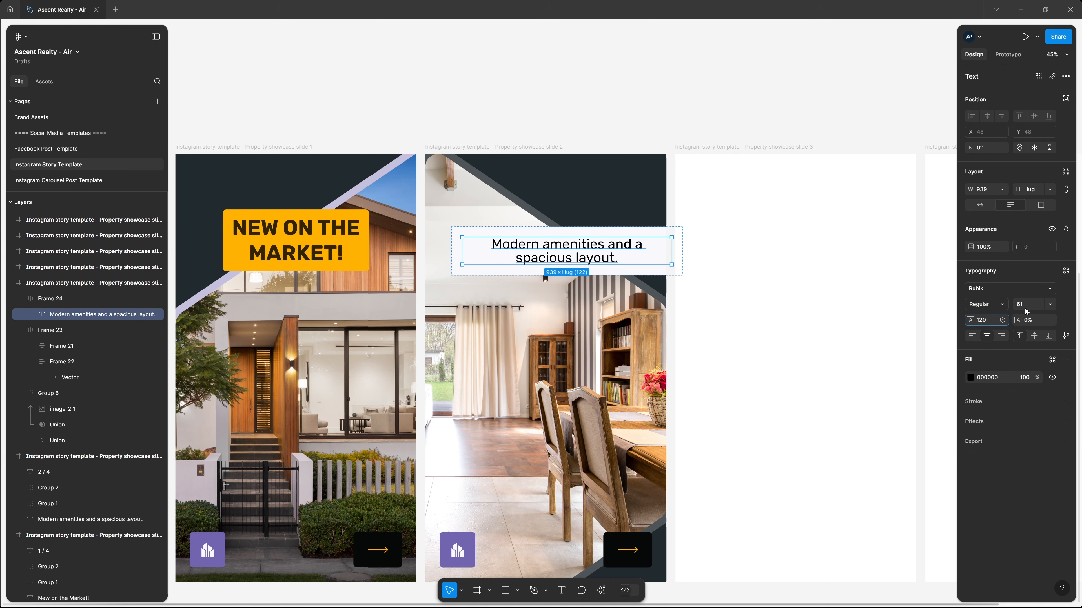
key(Return)
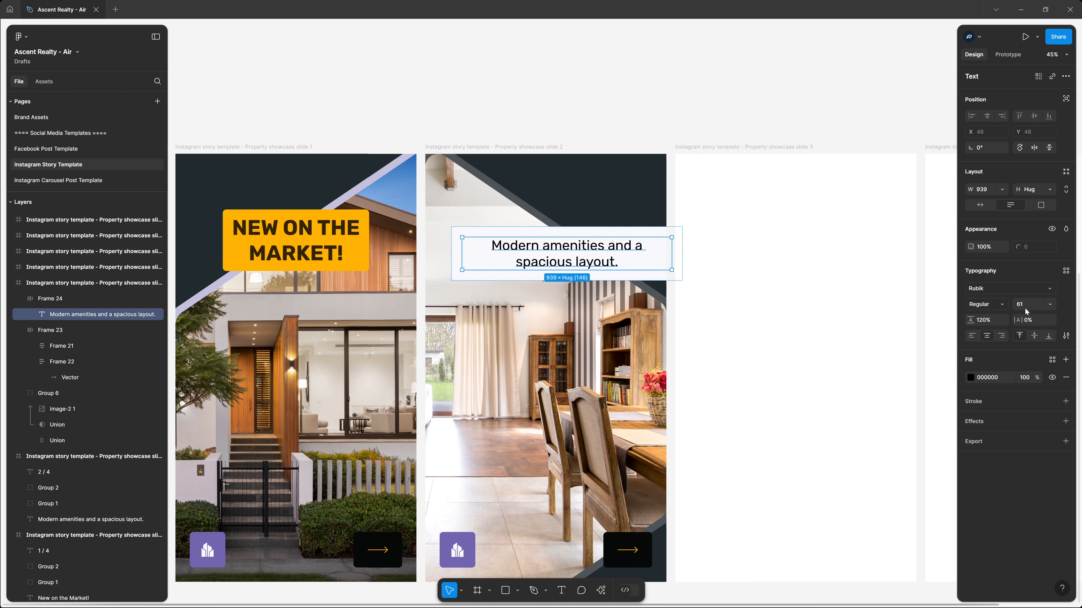
Step: Color slide 2's text Lavender Indigo/900 and set its width to fill the container
click(1052, 360)
scroll(902, 466, down, 3)
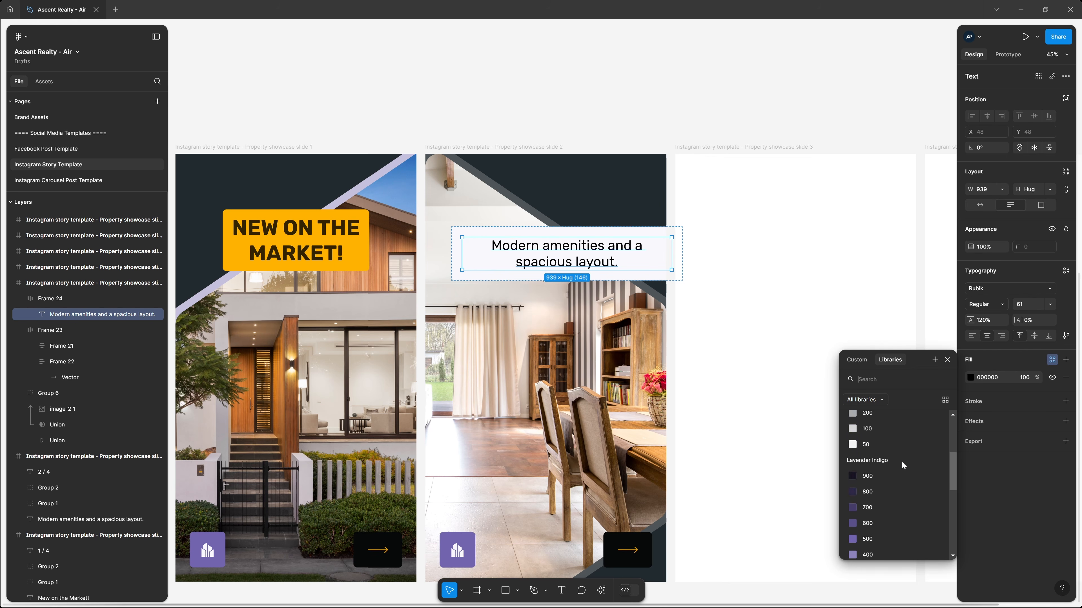
click(901, 464)
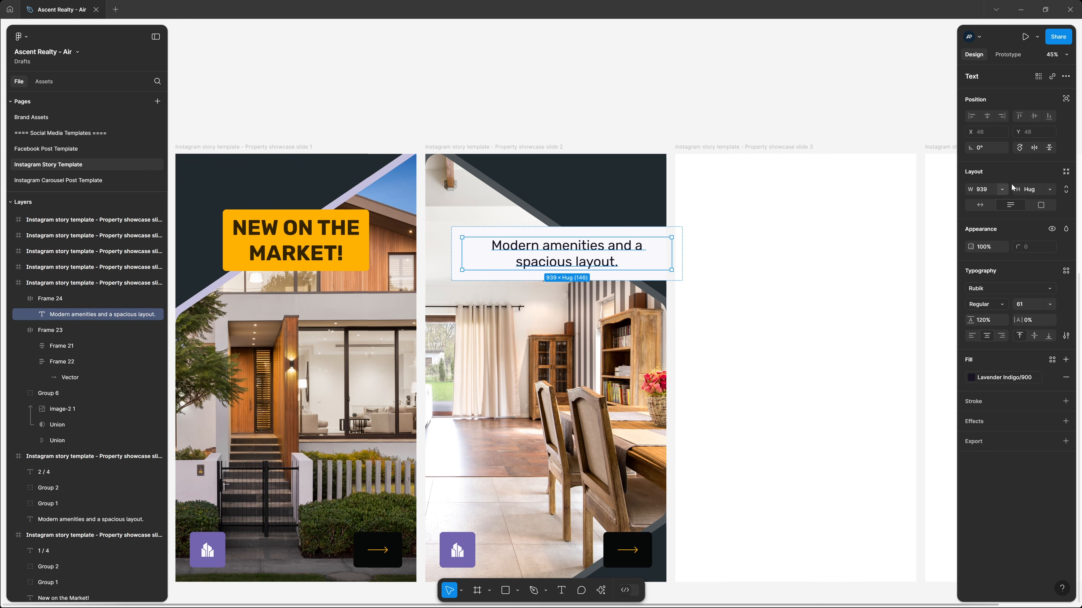
click(1005, 190)
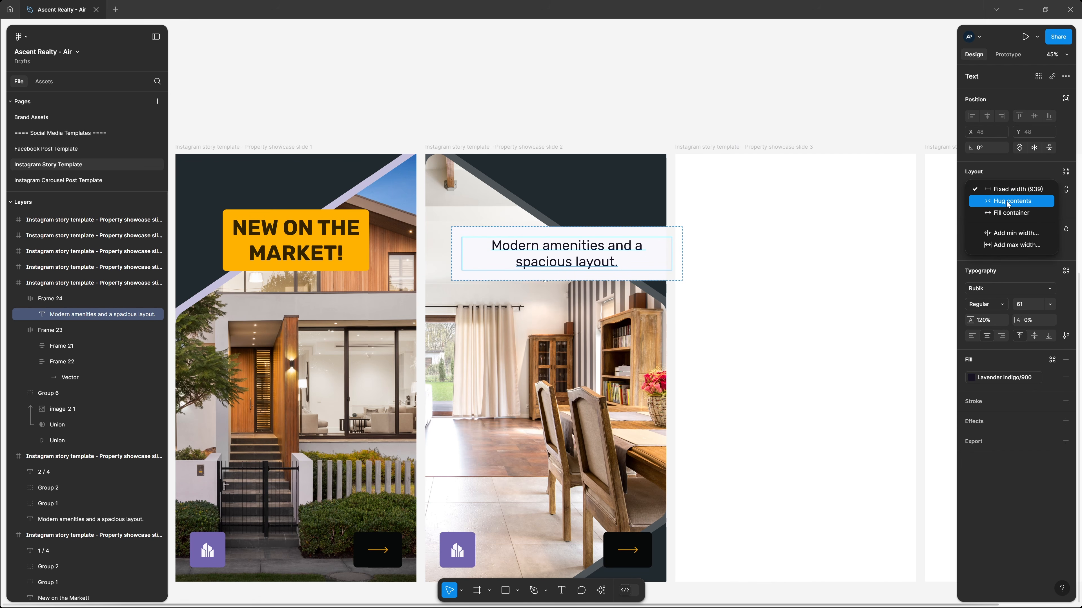
click(1008, 213)
click(577, 140)
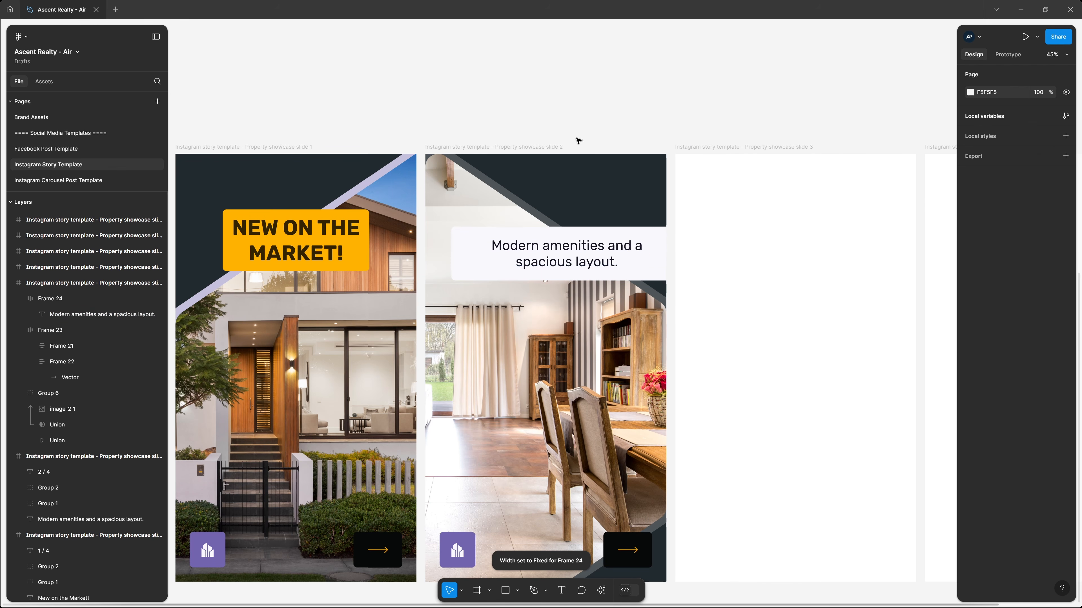
Step: Move slide 2's text frame to X 64, Y 250 and narrow it to span between the side margin guides
key(shift+r)
click(489, 235)
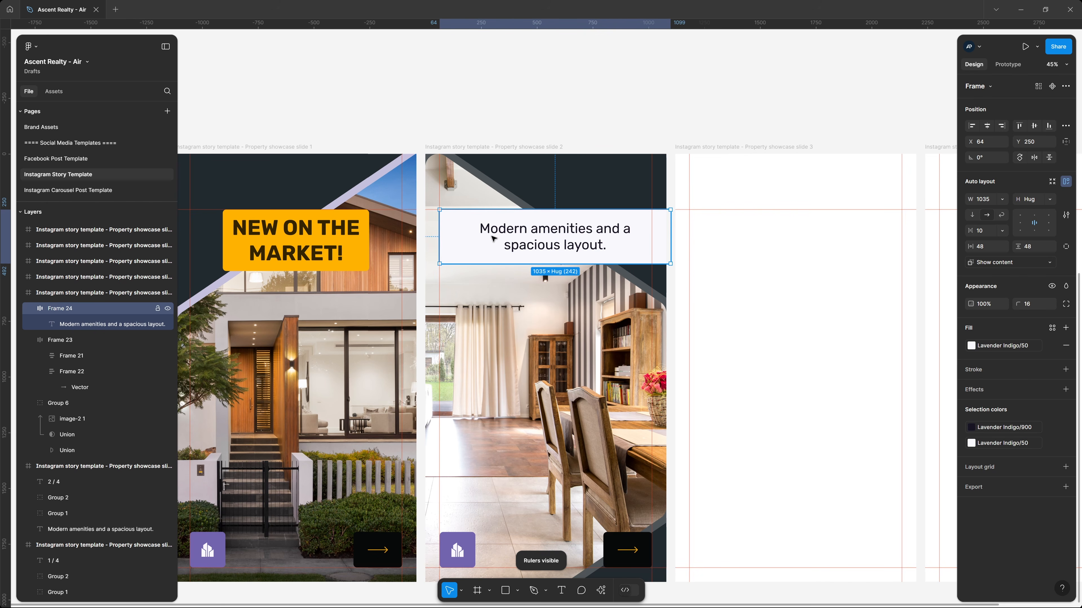
drag(670, 232, 650, 229)
click(710, 111)
key(shift+r)
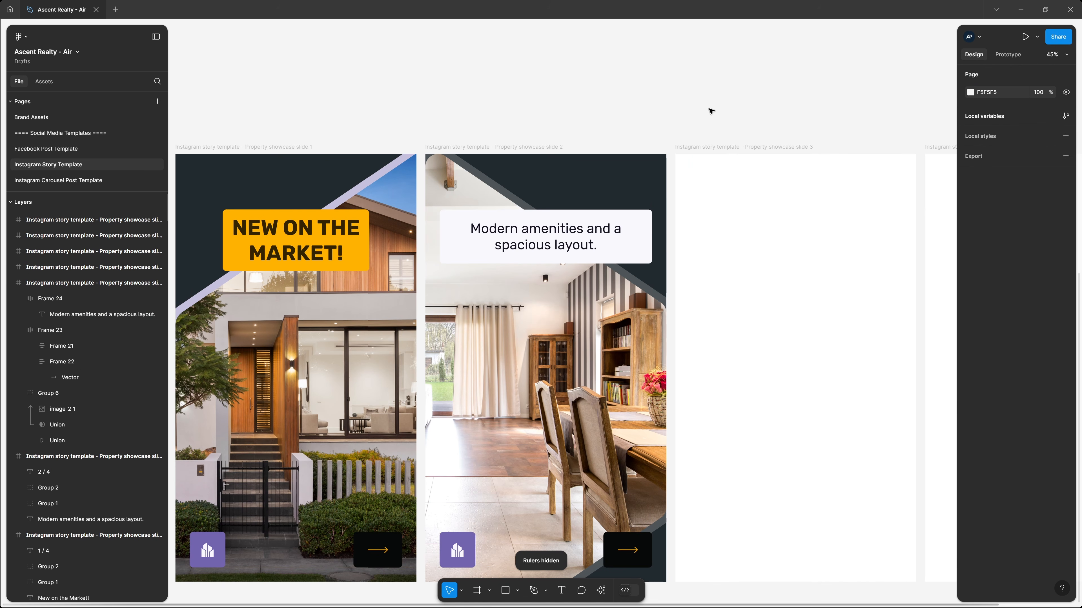
Step: Fill the empty slide 3 frame with Charcoal/500
scroll(711, 111, down, 5)
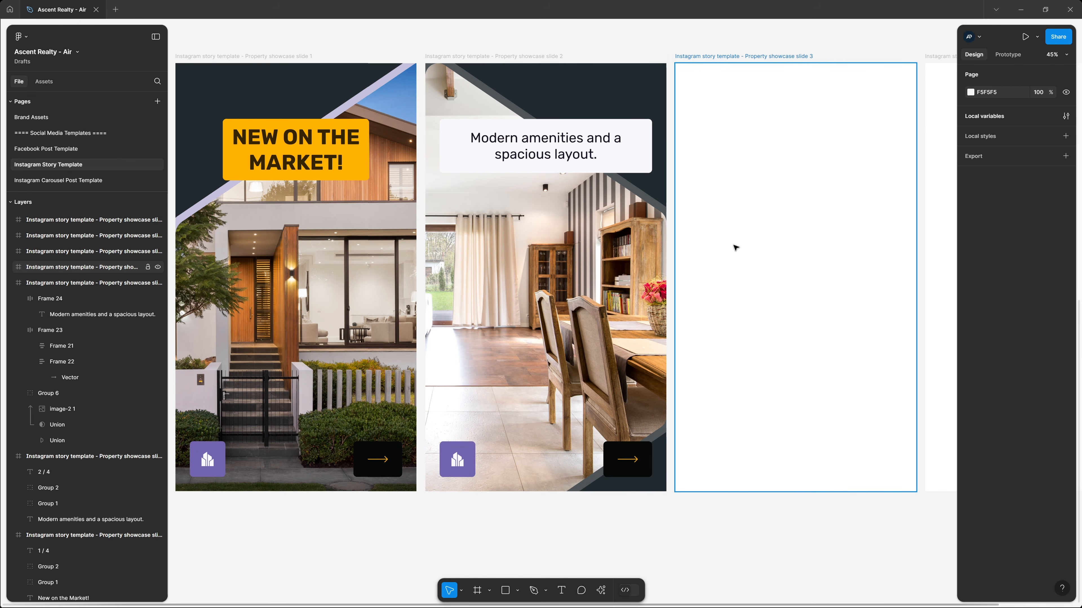
scroll(761, 235, right, 4)
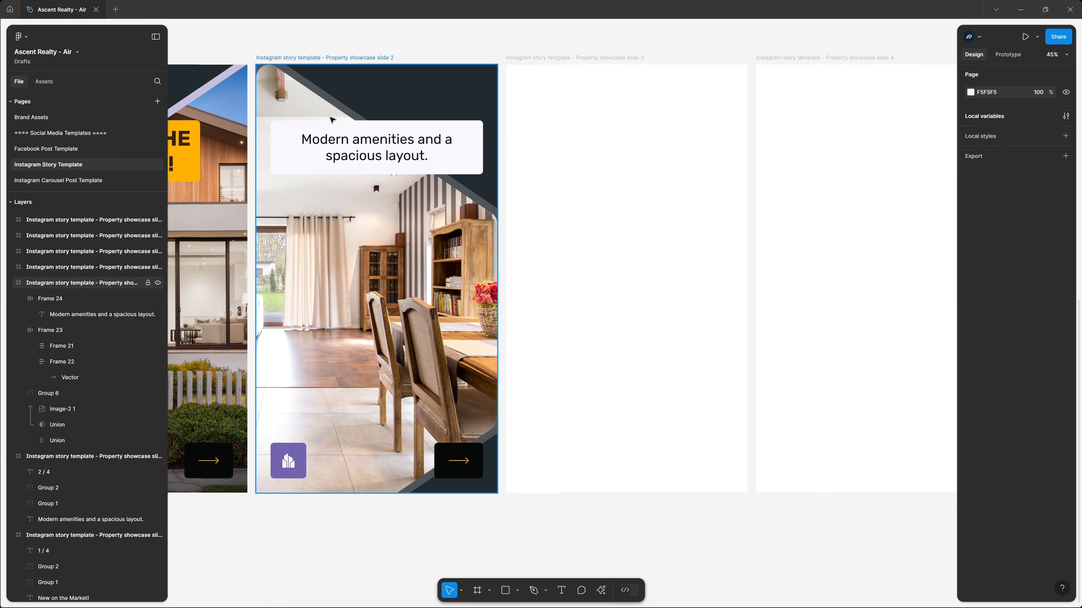
click(562, 70)
click(1052, 270)
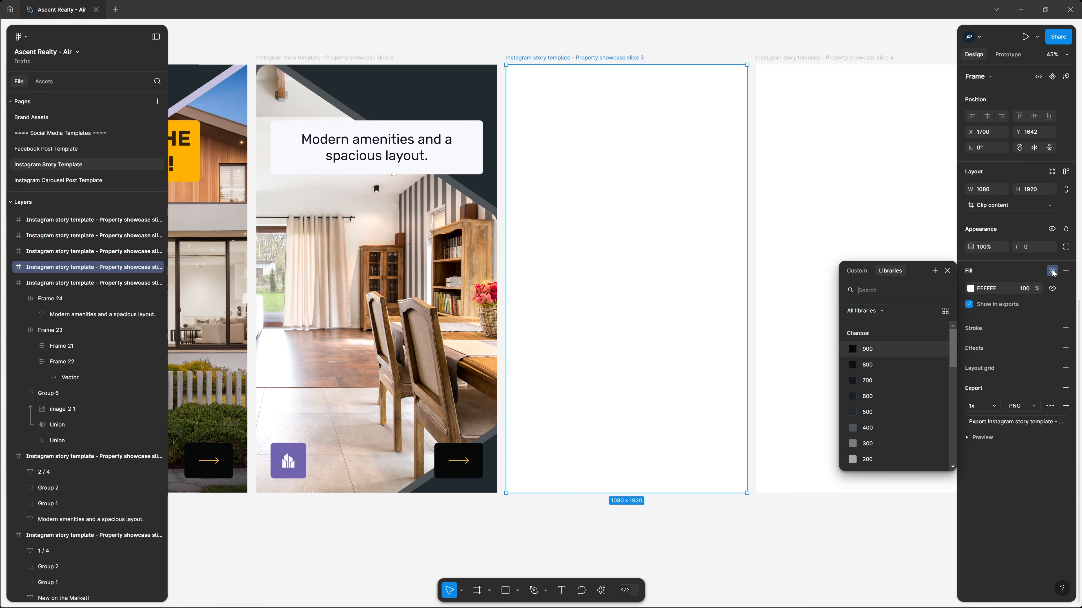
click(888, 418)
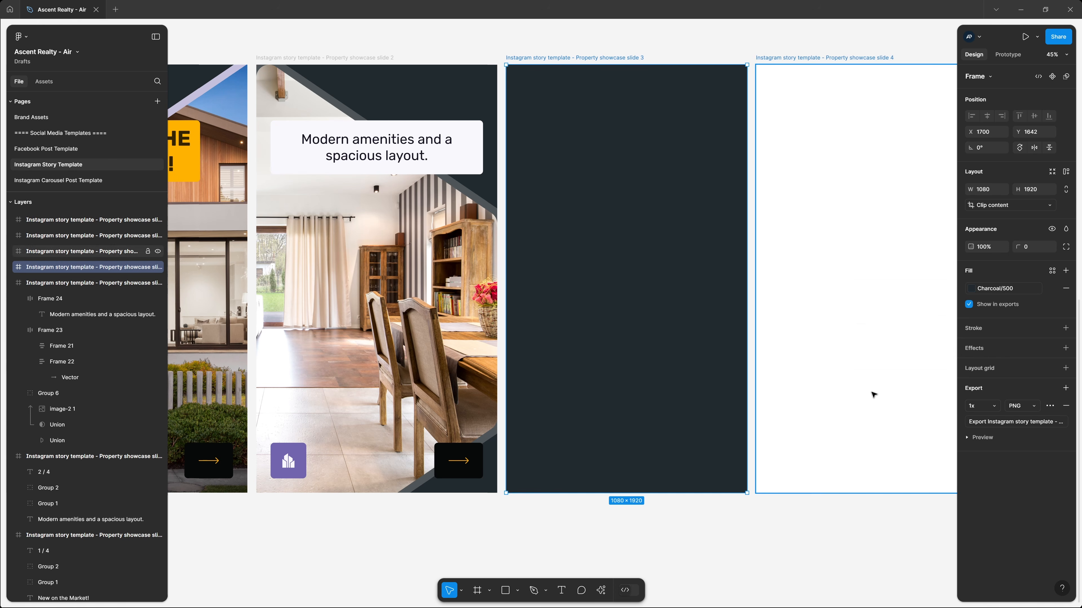
Step: Copy all of slide 2's contents into slide 3 at the same position
click(464, 43)
click(364, 163)
key(ctrl+a)
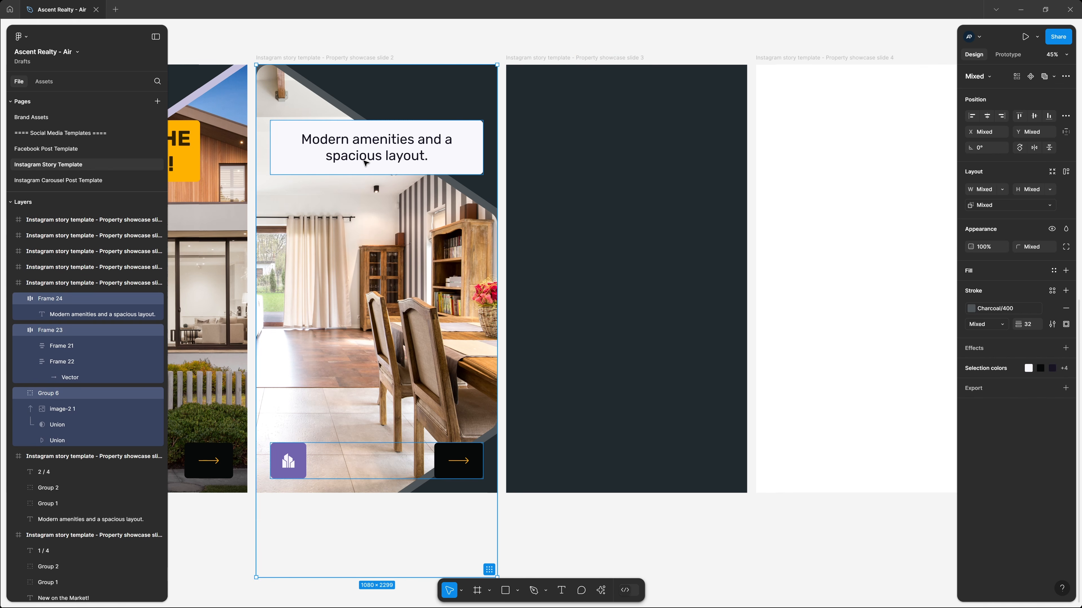
key(ctrl+c)
click(516, 81)
key(ctrl+v)
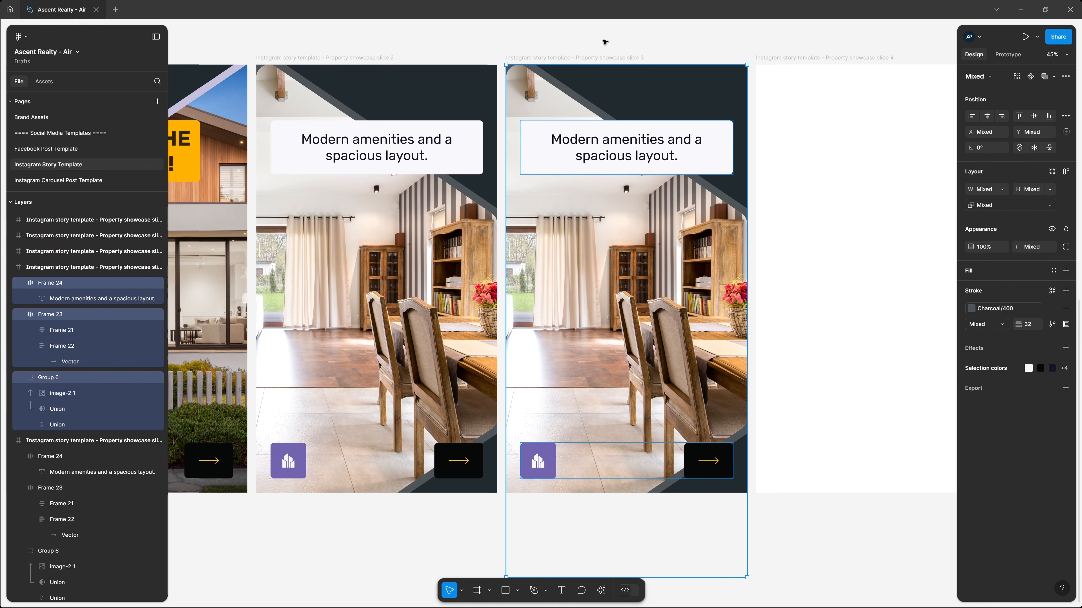
click(605, 42)
click(604, 57)
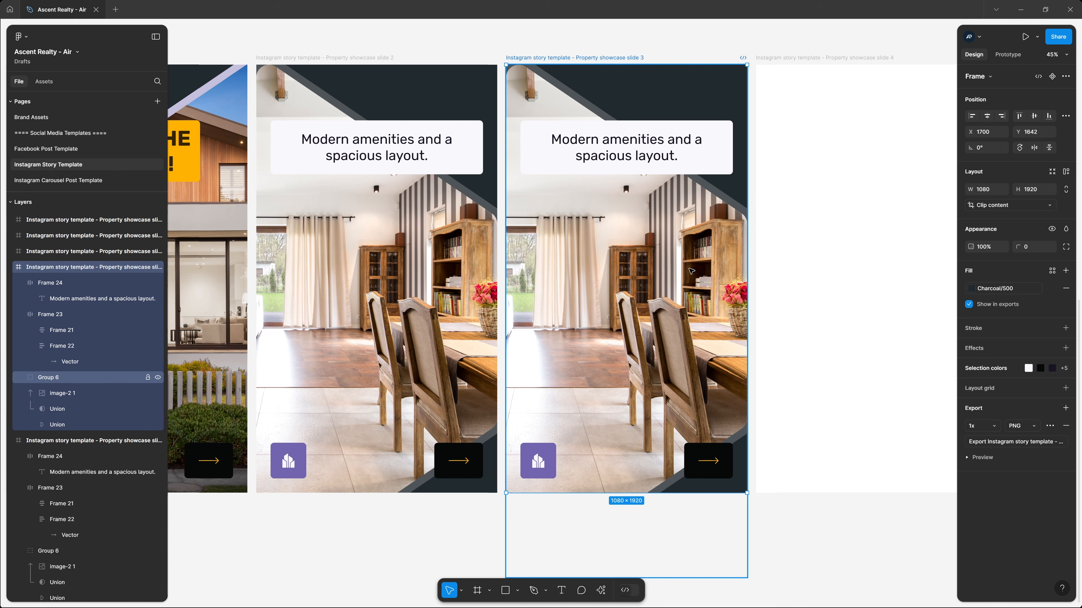
Step: Flip both Union shapes in slide 3's photo group horizontally
click(57, 409)
shift+click(68, 428)
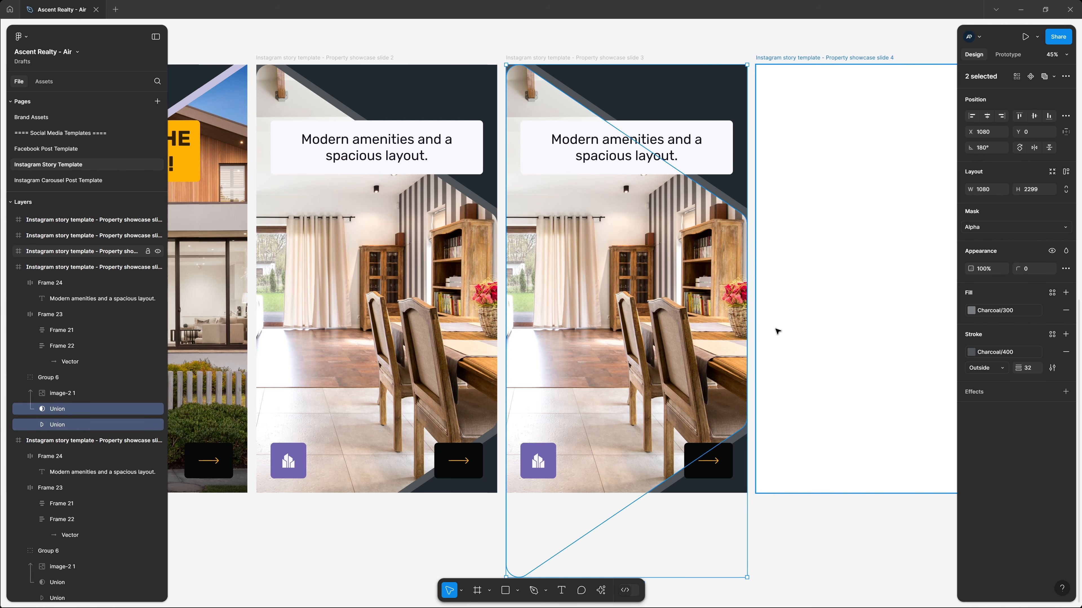
right_click(68, 425)
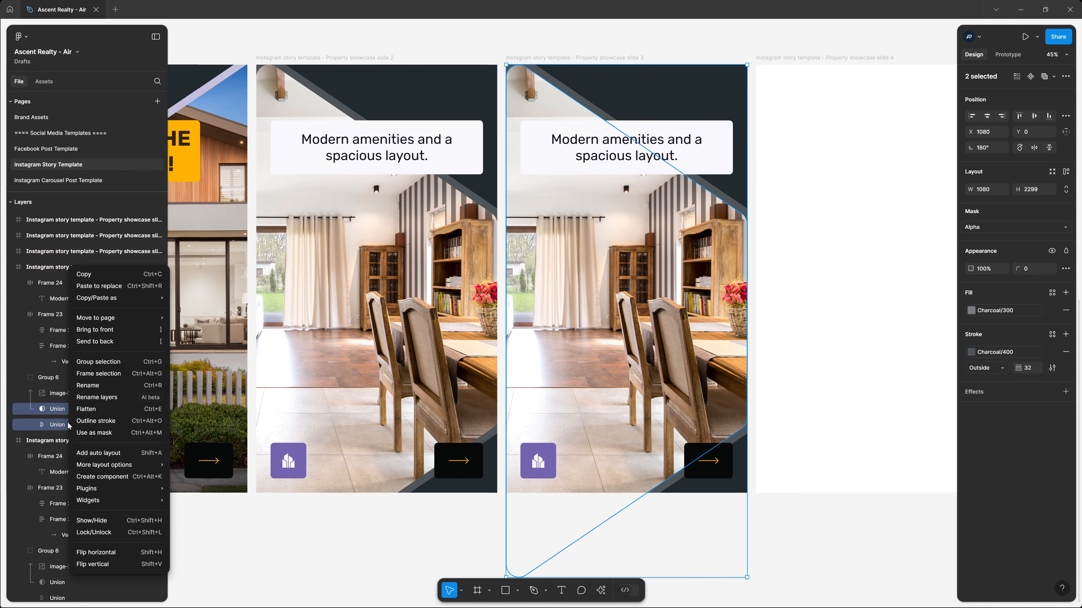
click(136, 551)
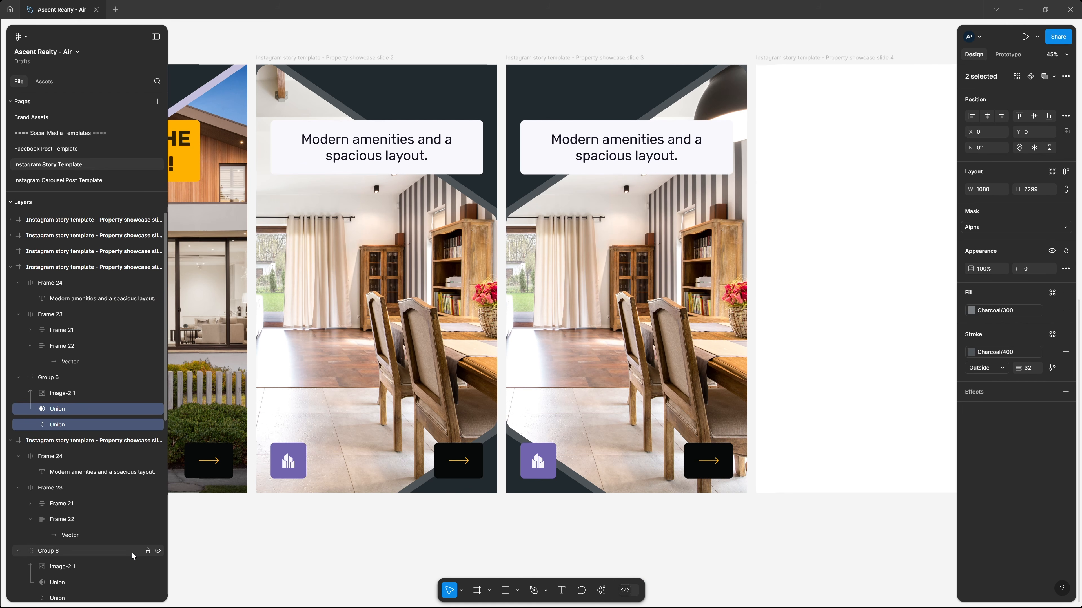
click(570, 517)
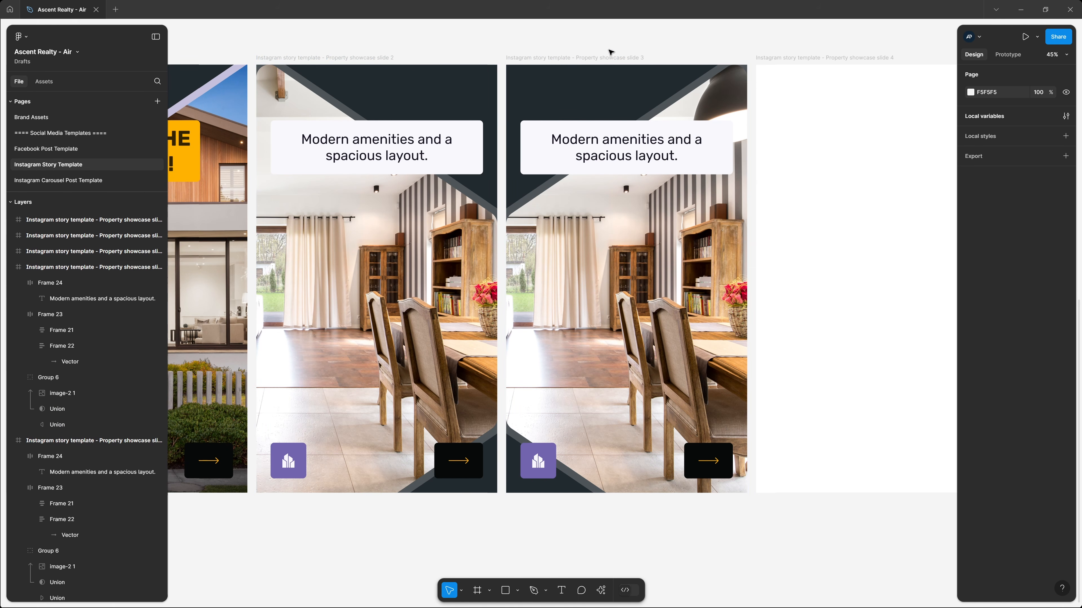
Step: Replace slide 3's headline with the slide 3 wireframe's text "Perfect for family gatherings and relaxation."
scroll(611, 47, up, 5)
scroll(611, 48, up, 3)
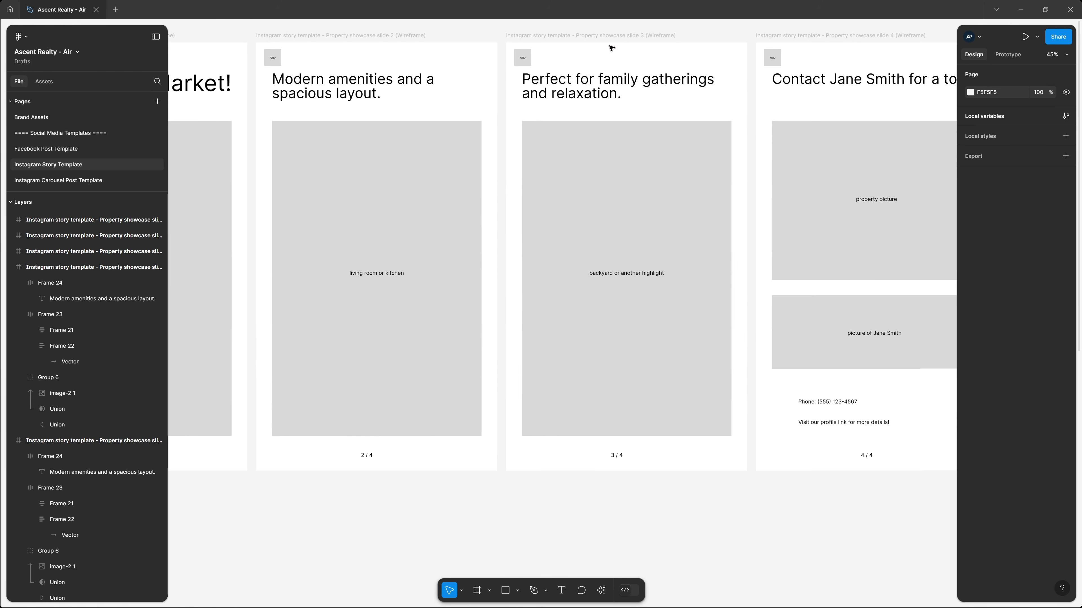
double_click(609, 90)
scroll(643, 183, down, 7)
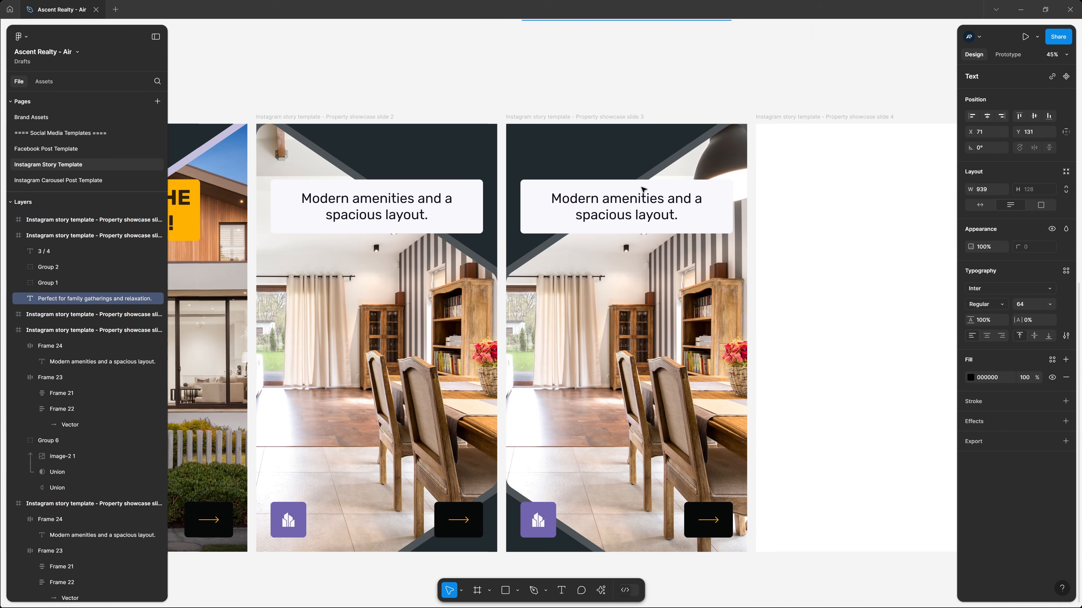
double_click(623, 205)
key(ctrl+a)
key(ctrl+v)
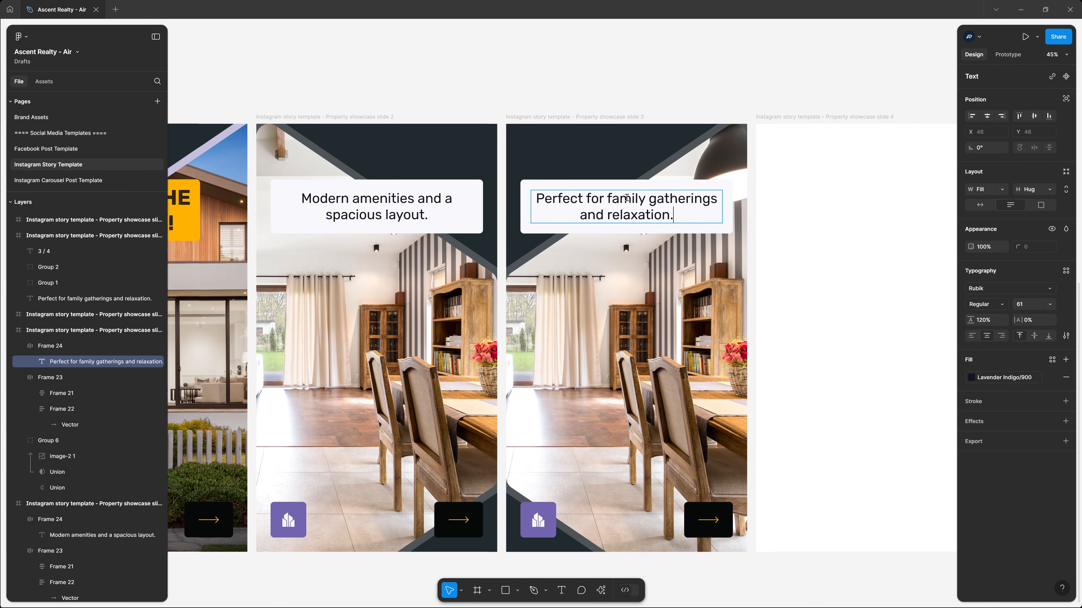
click(650, 58)
Step: Swap slide 3's masked photo for the backyard image and shift it sideways so the patio umbrella and chairs sit in the frame
drag(685, 95, 630, 59)
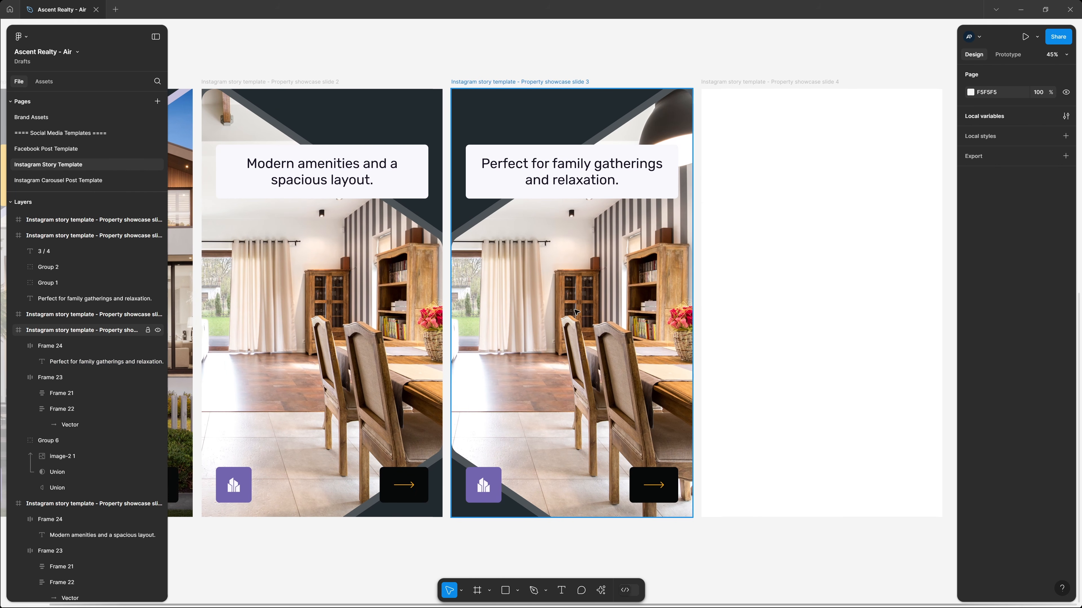
click(569, 322)
double_click(570, 321)
double_click(570, 321)
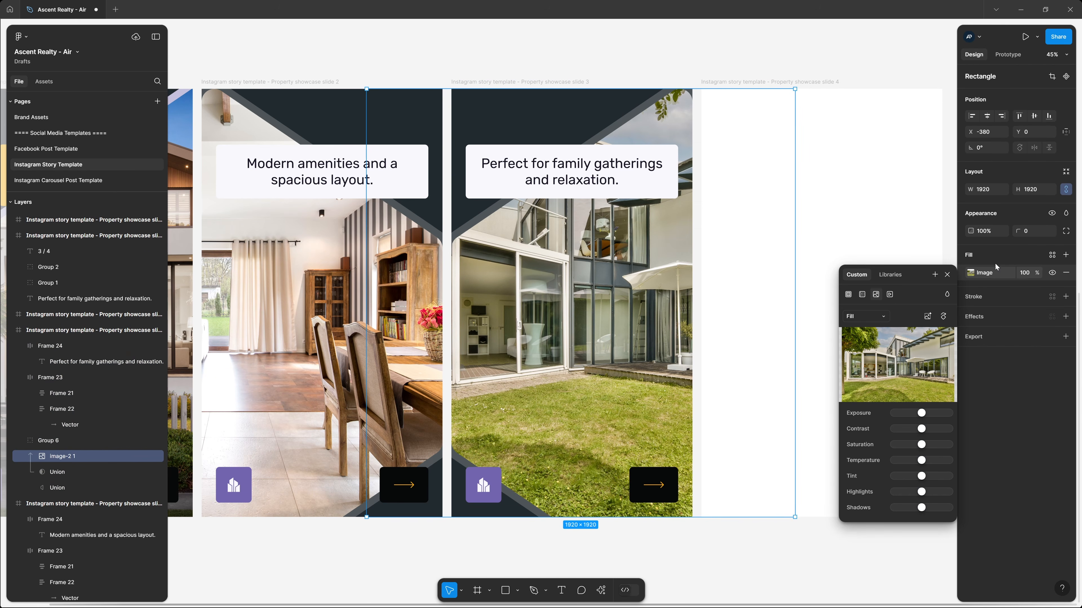
click(947, 275)
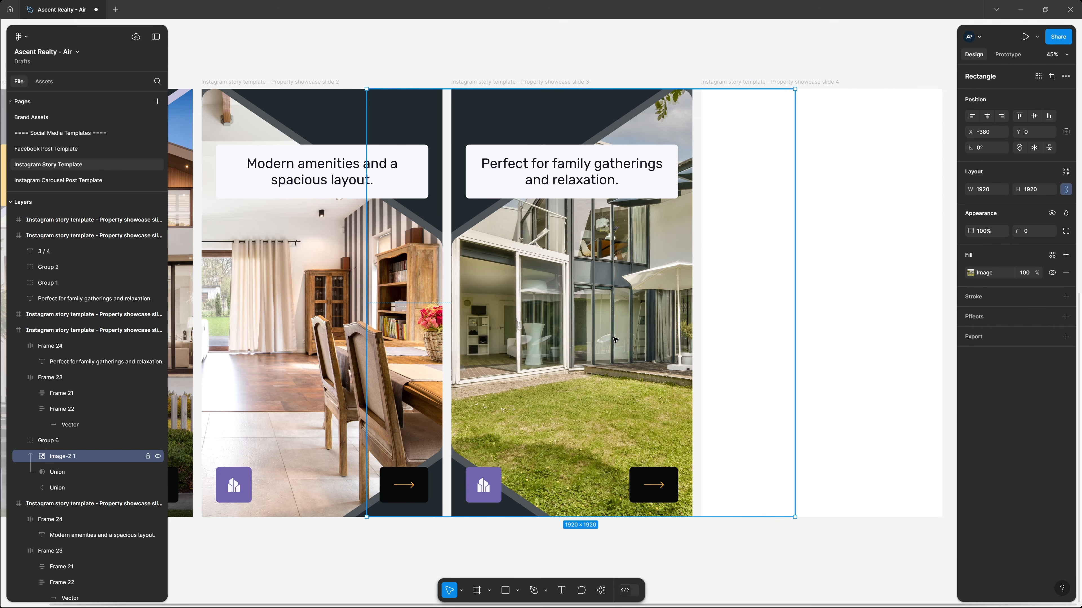
drag(615, 340, 516, 336)
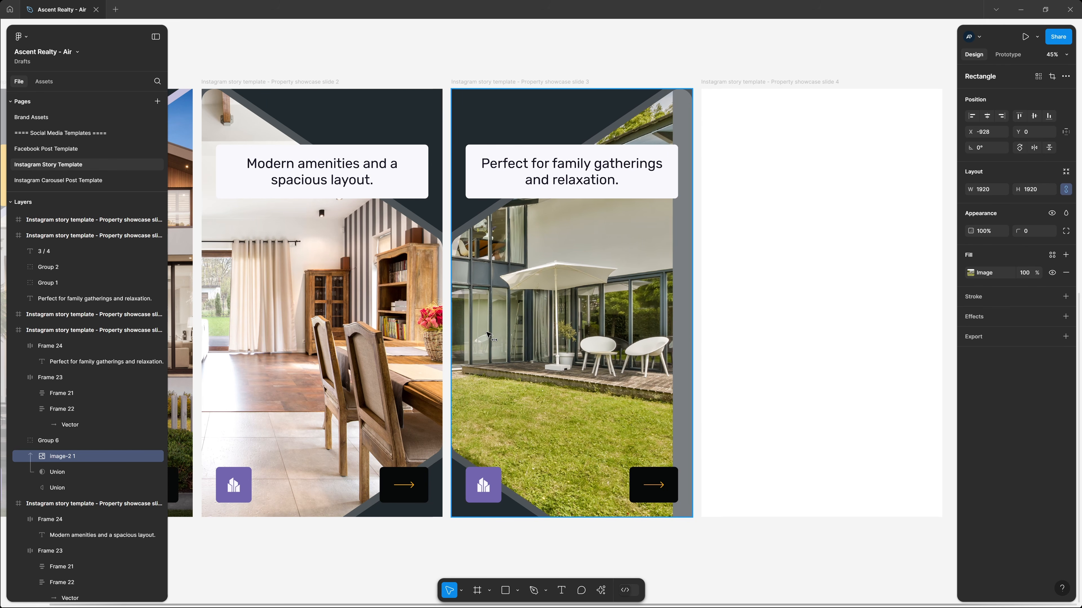
click(776, 559)
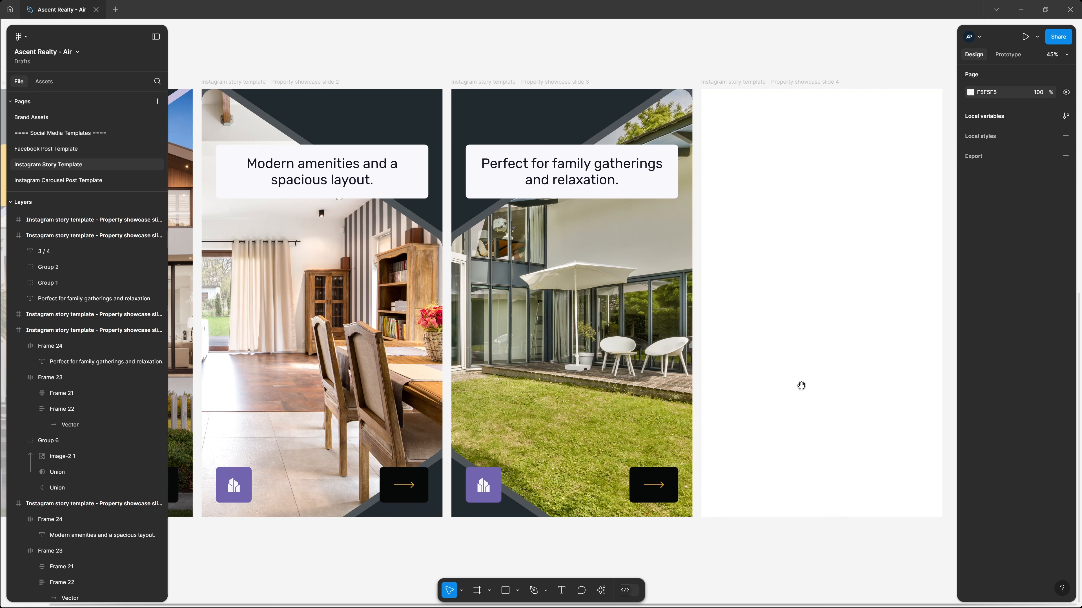
Step: Fill the empty slide 4 frame with Charcoal/500
drag(799, 387, 568, 385)
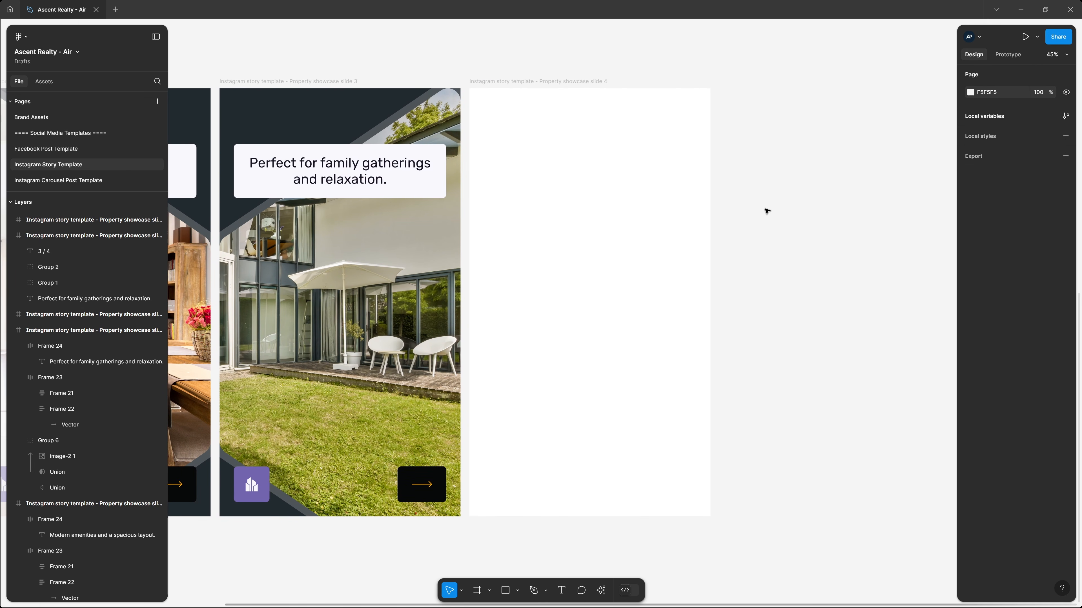
scroll(767, 211, up, 10)
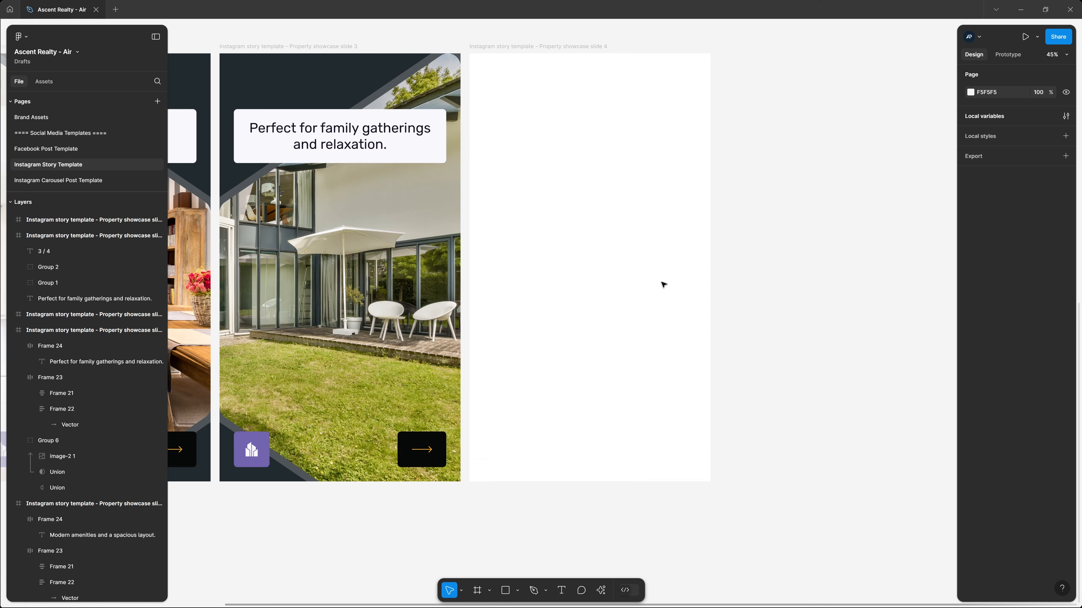
scroll(664, 282, up, 2)
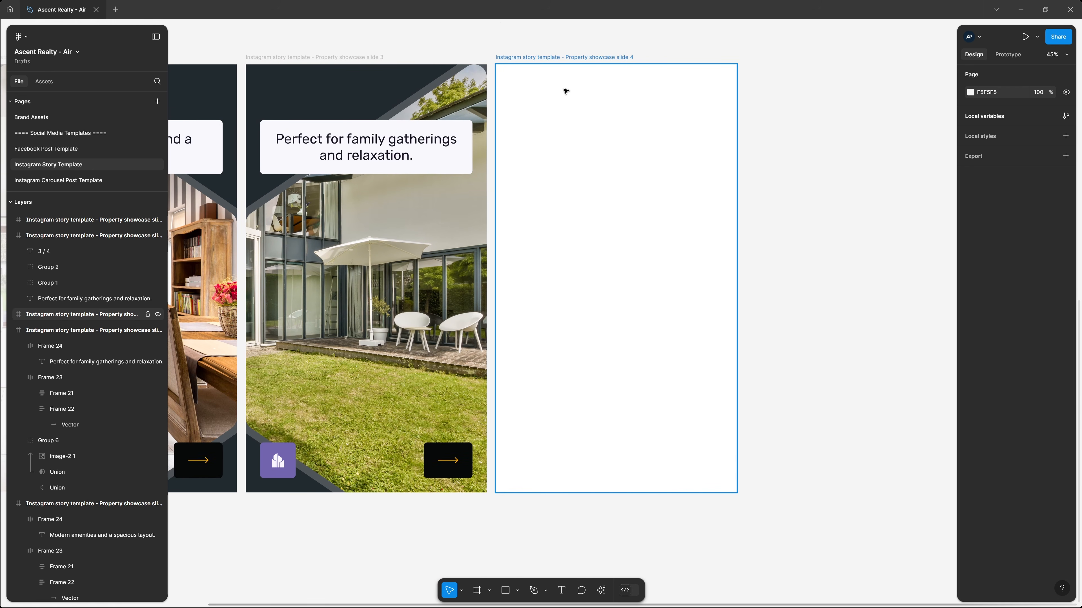
click(560, 58)
click(1052, 271)
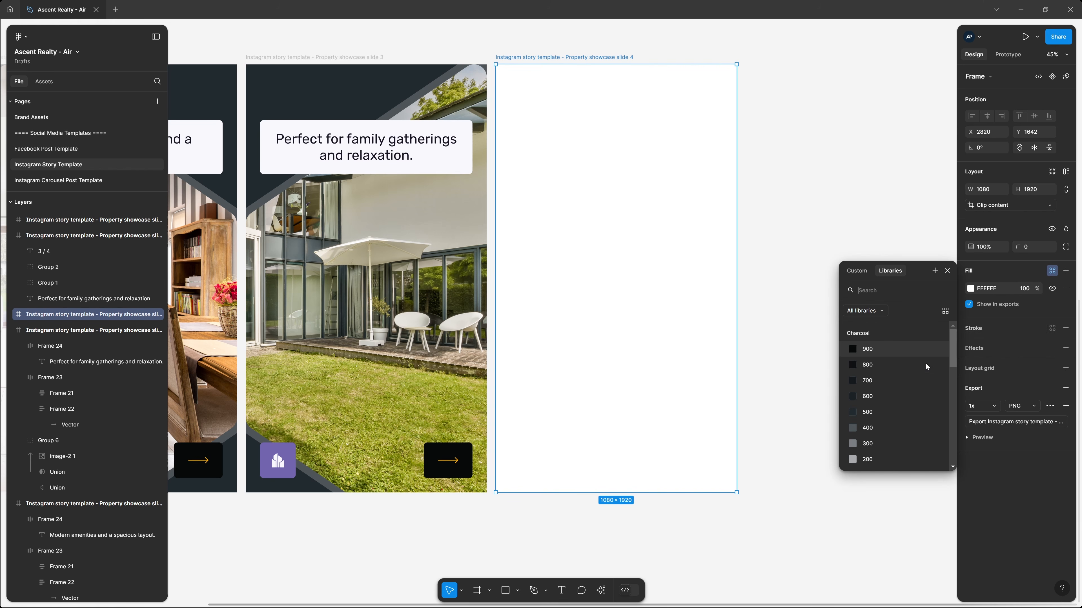
click(898, 382)
click(838, 260)
Step: Copy the outline pattern from the Brand Assets page into the slide 4 frame and align it to the frame's top-left corner
scroll(344, 205, left, 5)
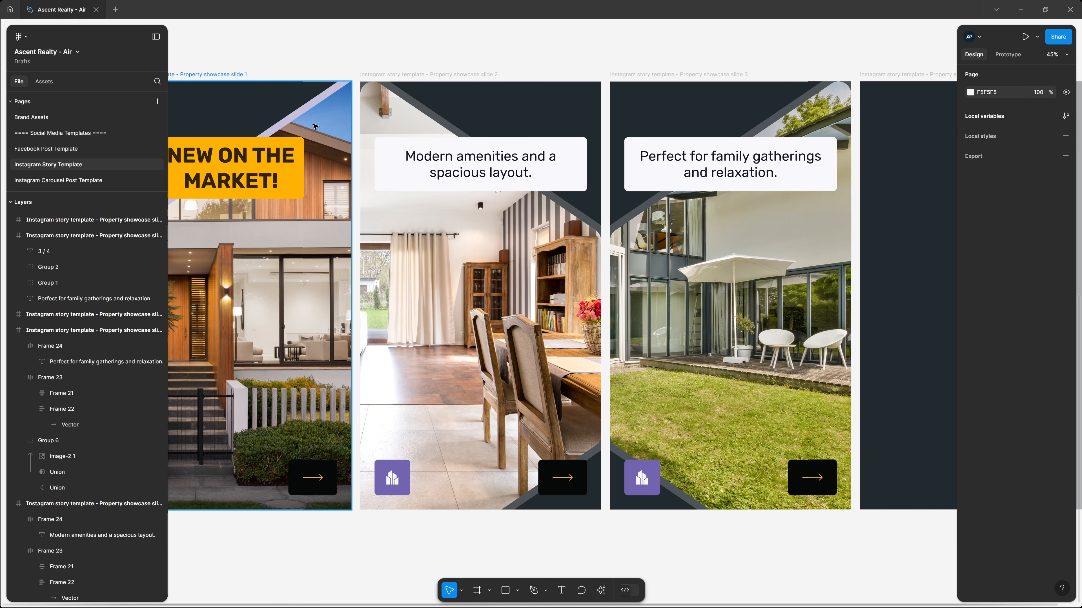
scroll(536, 158, right, 5)
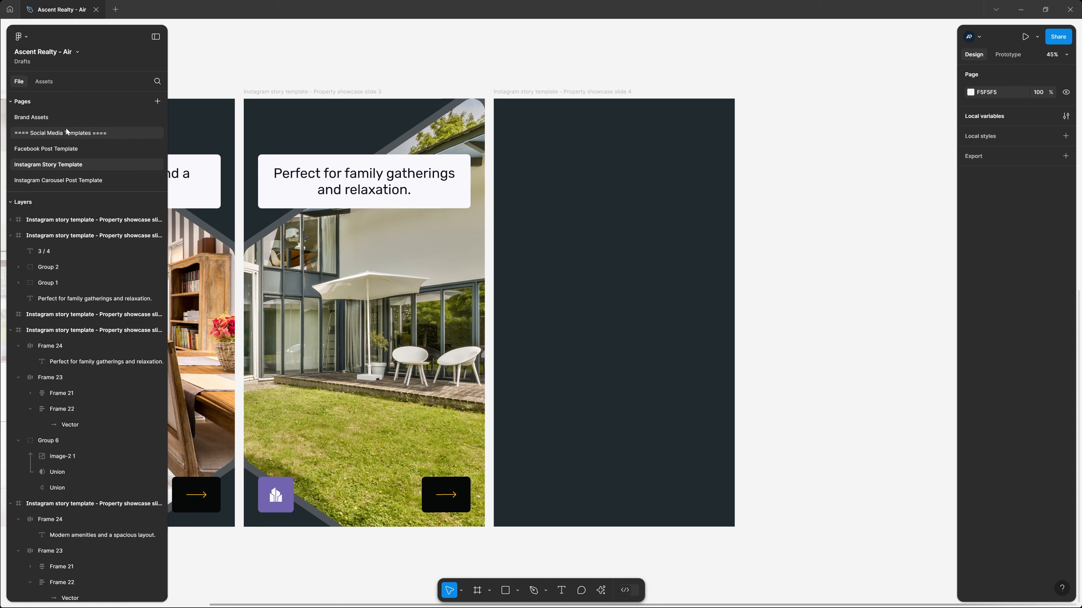
click(33, 117)
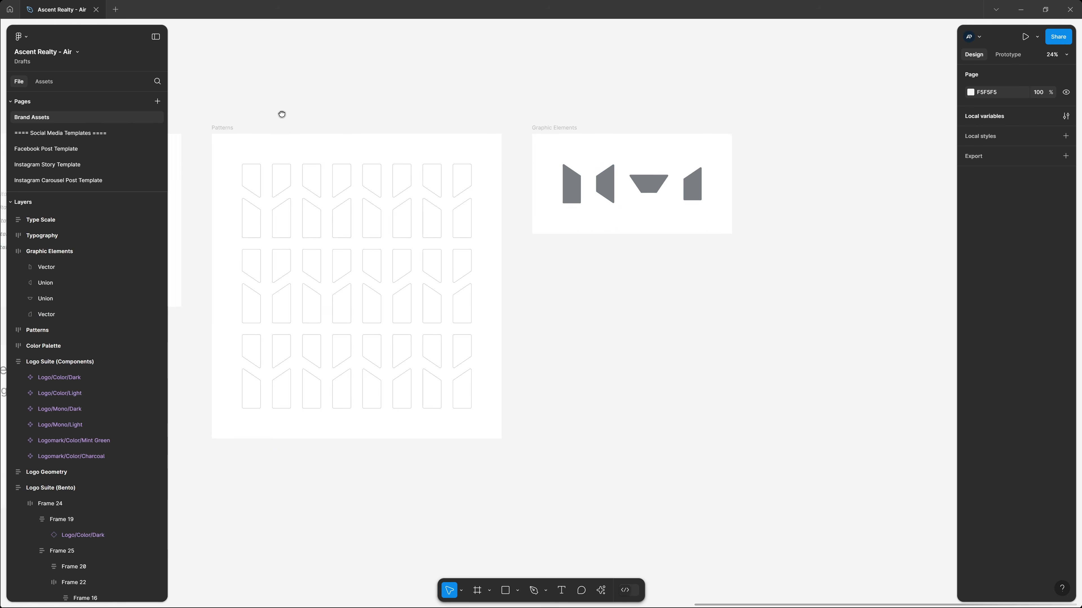
drag(282, 114, 462, 112)
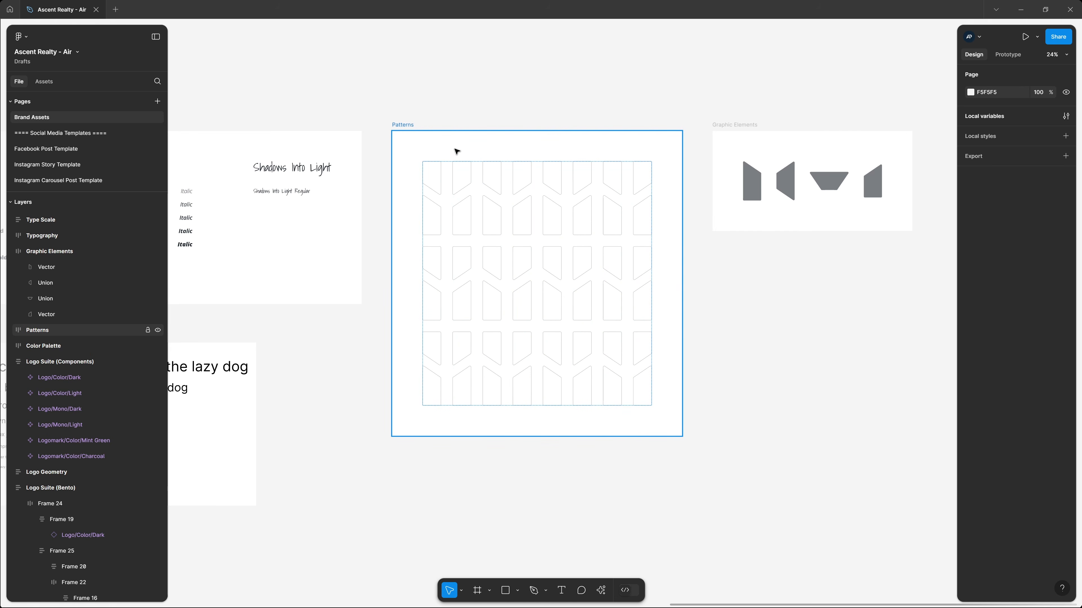
click(457, 182)
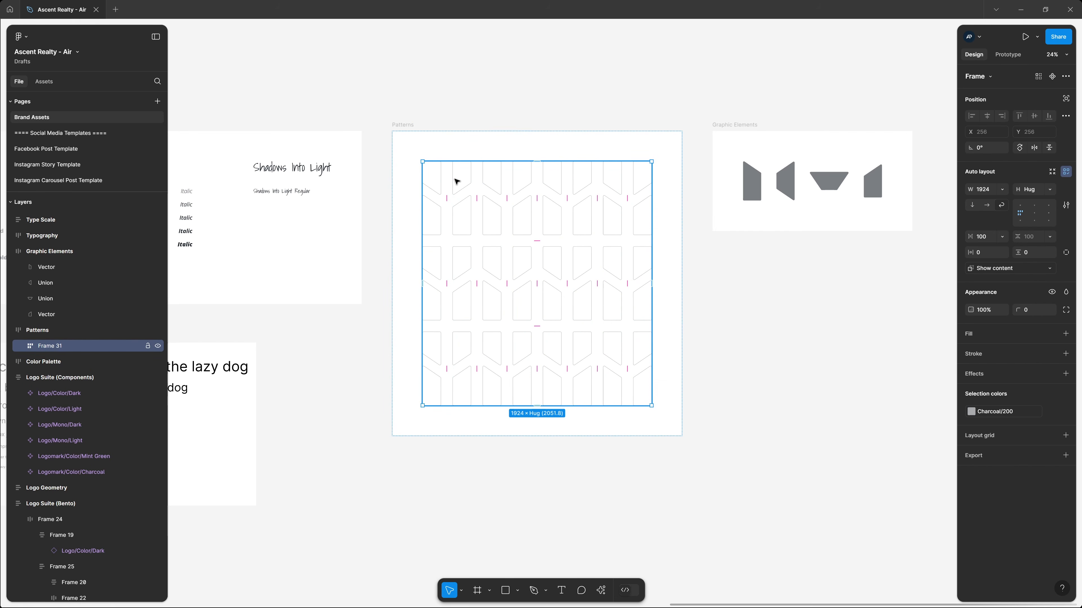
click(46, 165)
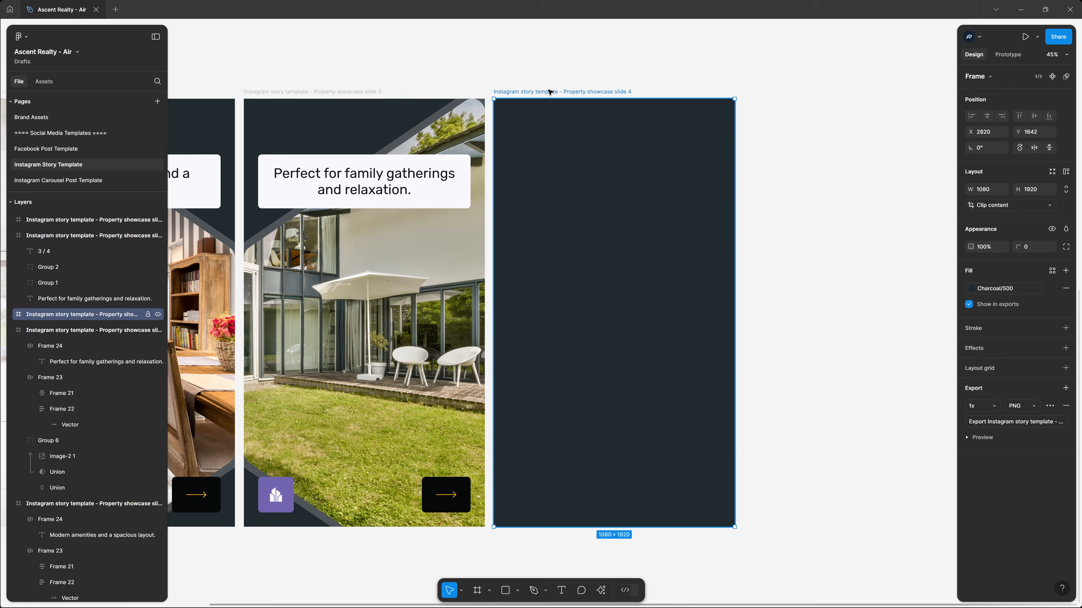
key(ctrl+v)
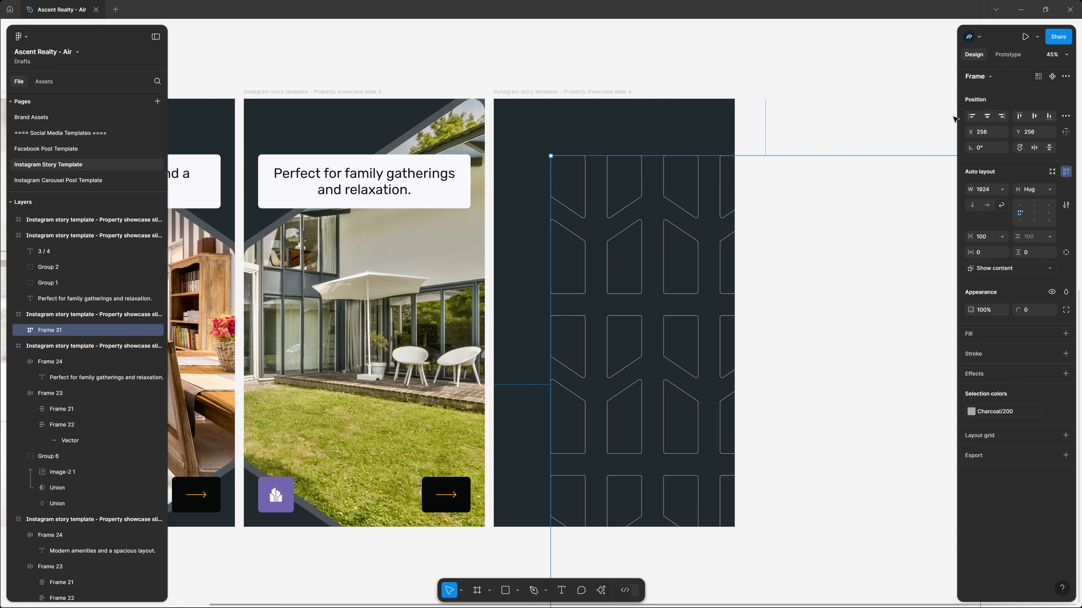
click(972, 116)
click(1022, 117)
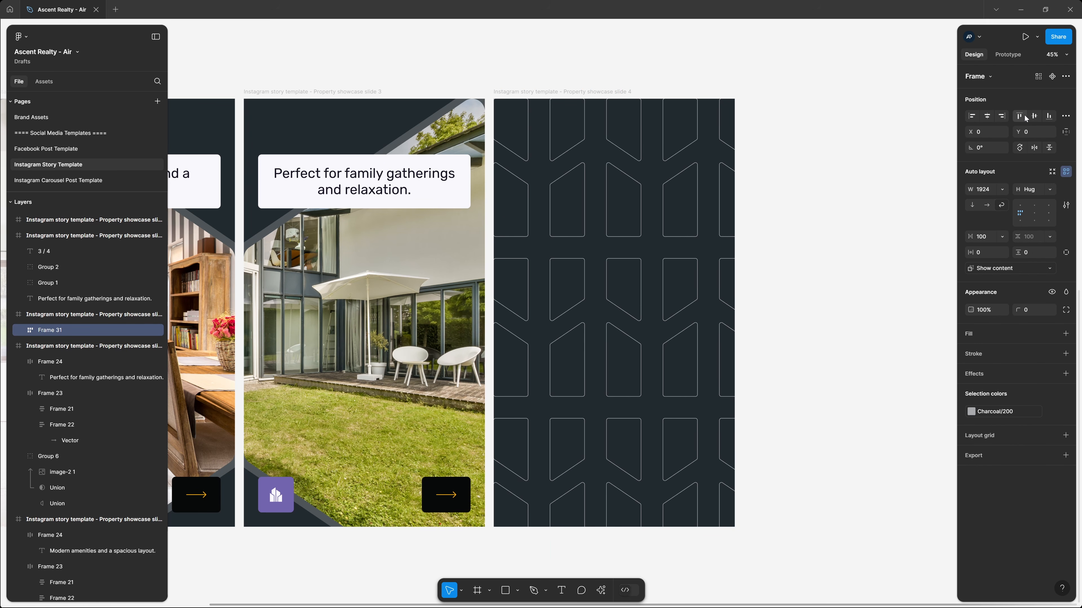
Step: Scale slide 4's pattern proportionally to about 2037 × 2172 and center it horizontally in the frame
drag(922, 559, 820, 526)
key(ctrl+z)
key(k)
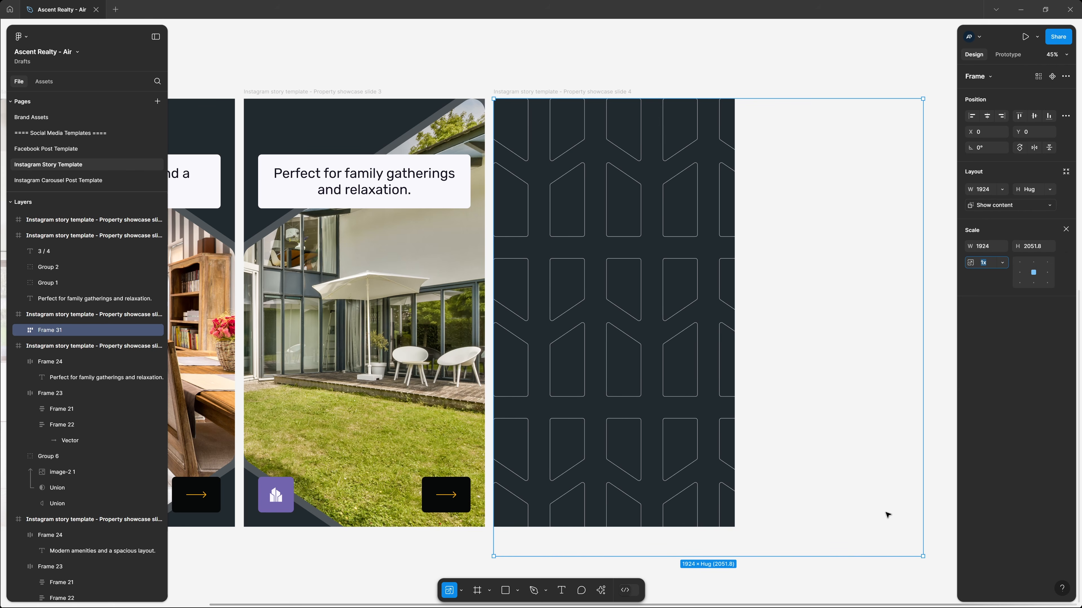
drag(923, 557, 836, 527)
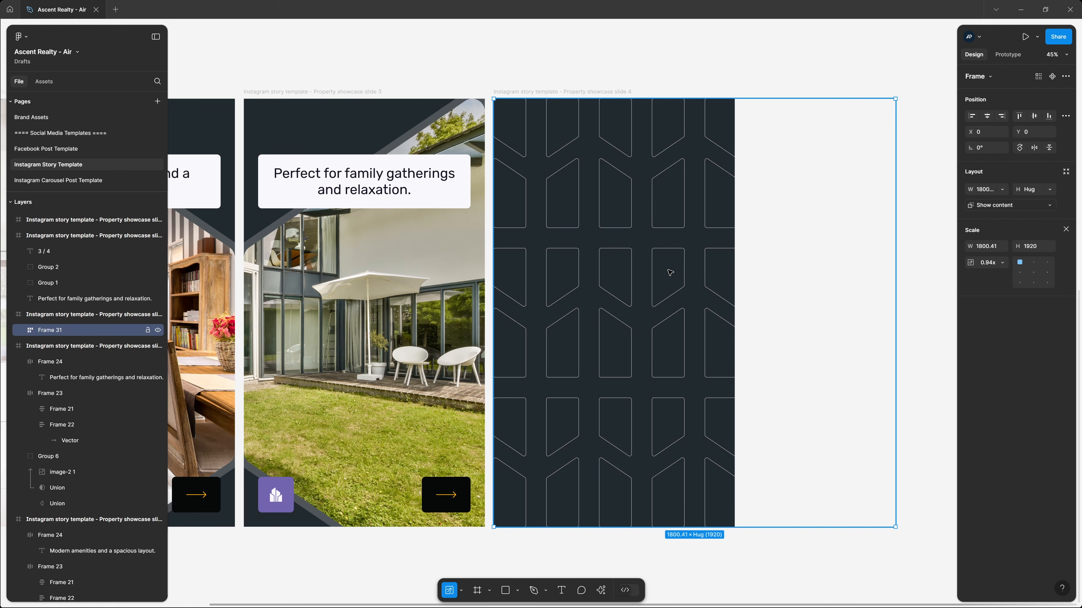
click(987, 116)
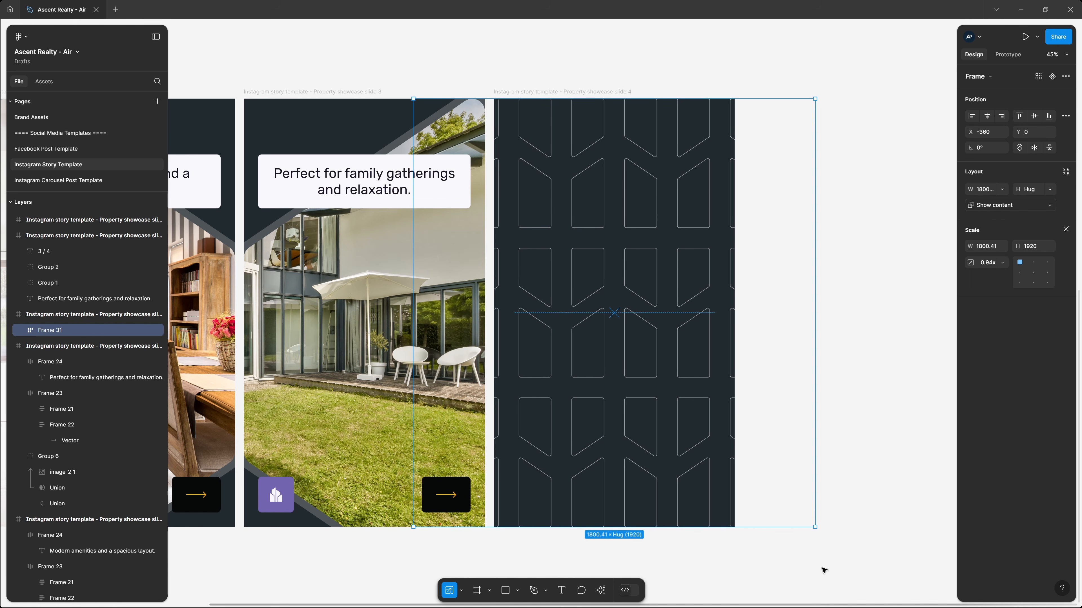
drag(815, 527, 835, 447)
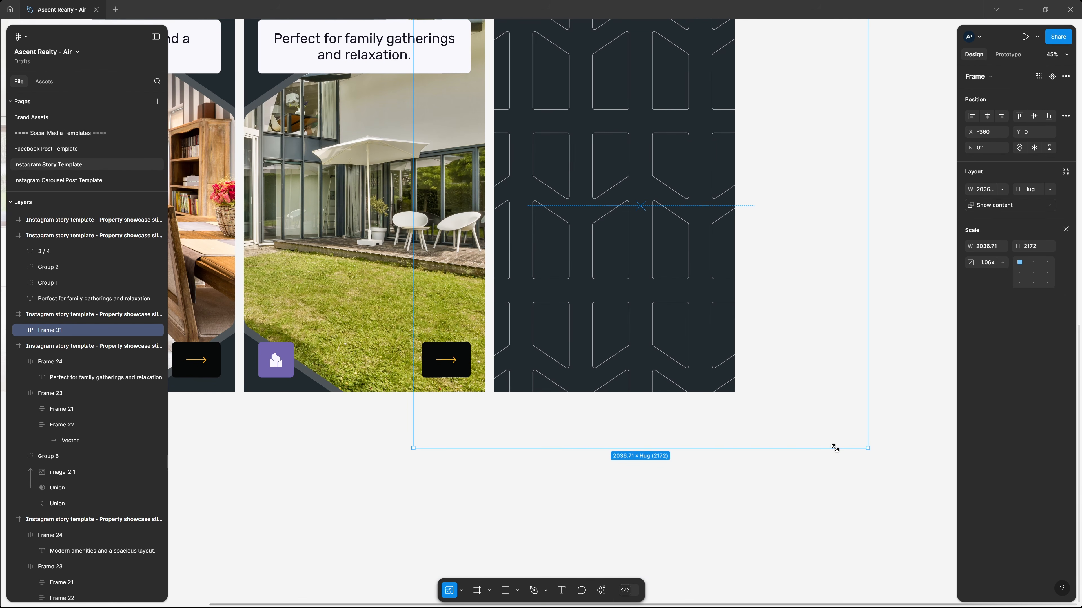
click(991, 114)
scroll(847, 207, up, 3)
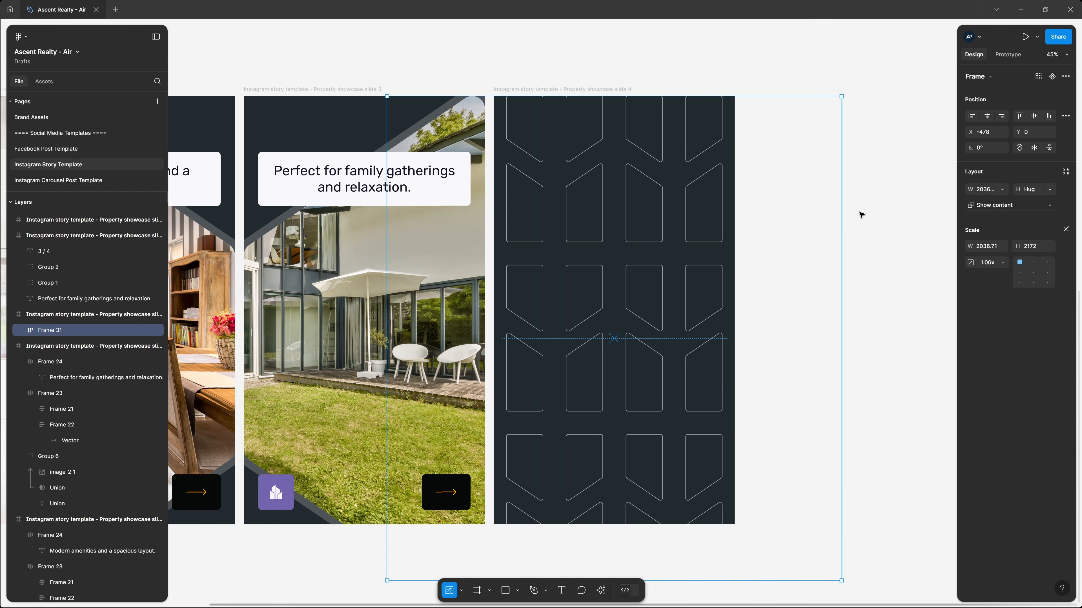
click(1066, 230)
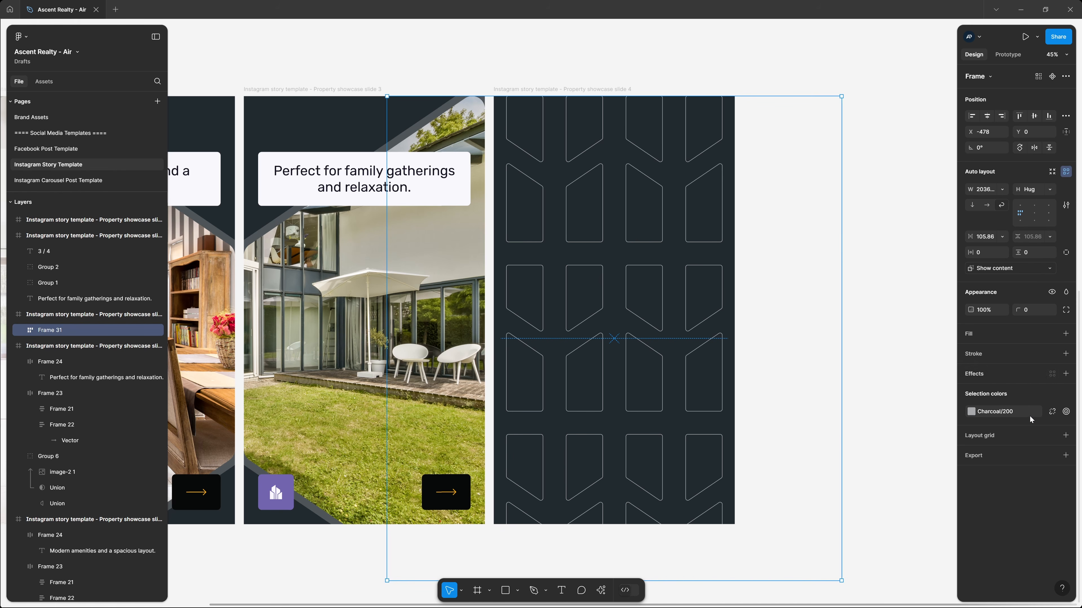
Step: Recolor slide 4's pattern to Charcoal/400 and lock its layer
click(1011, 412)
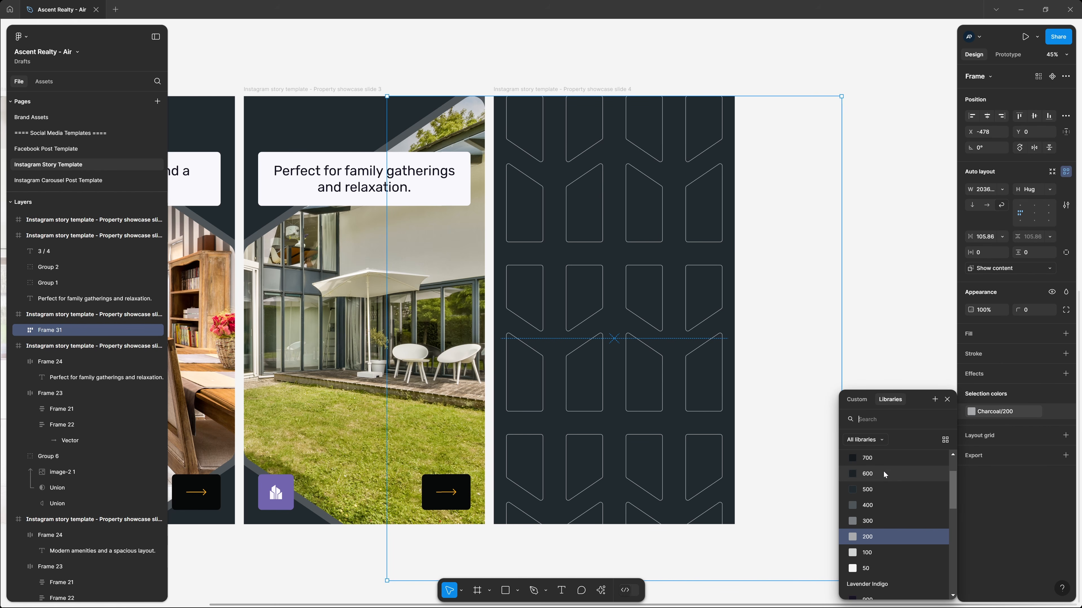
click(880, 506)
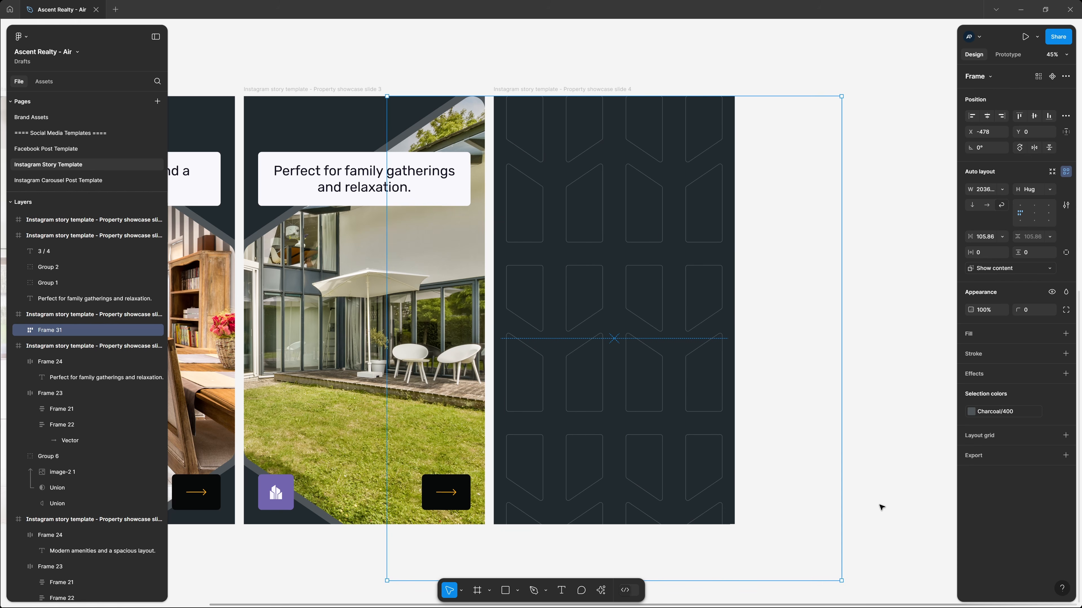
click(852, 308)
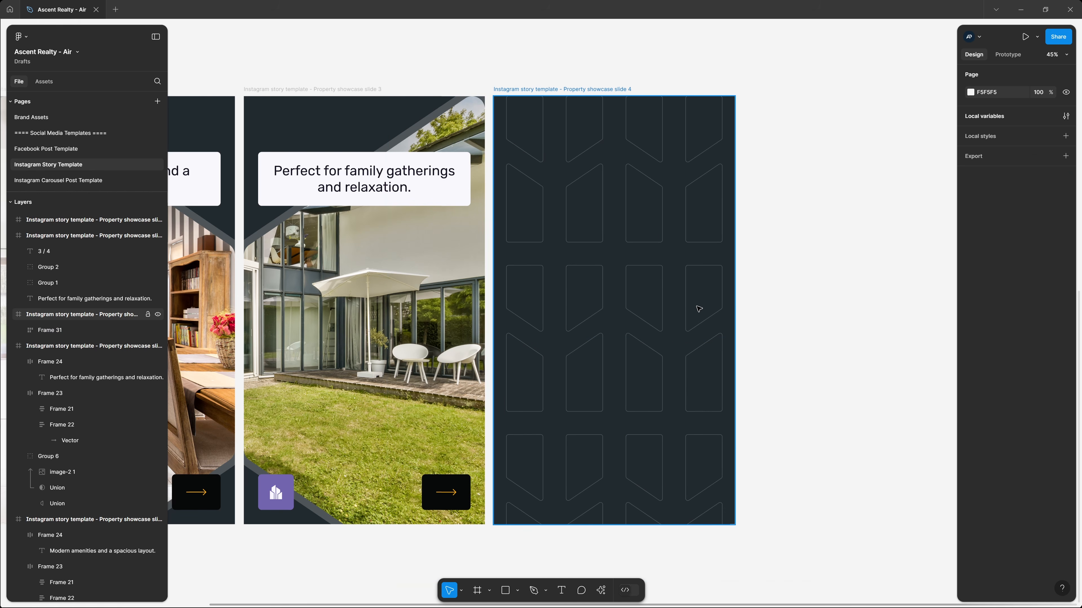
click(587, 273)
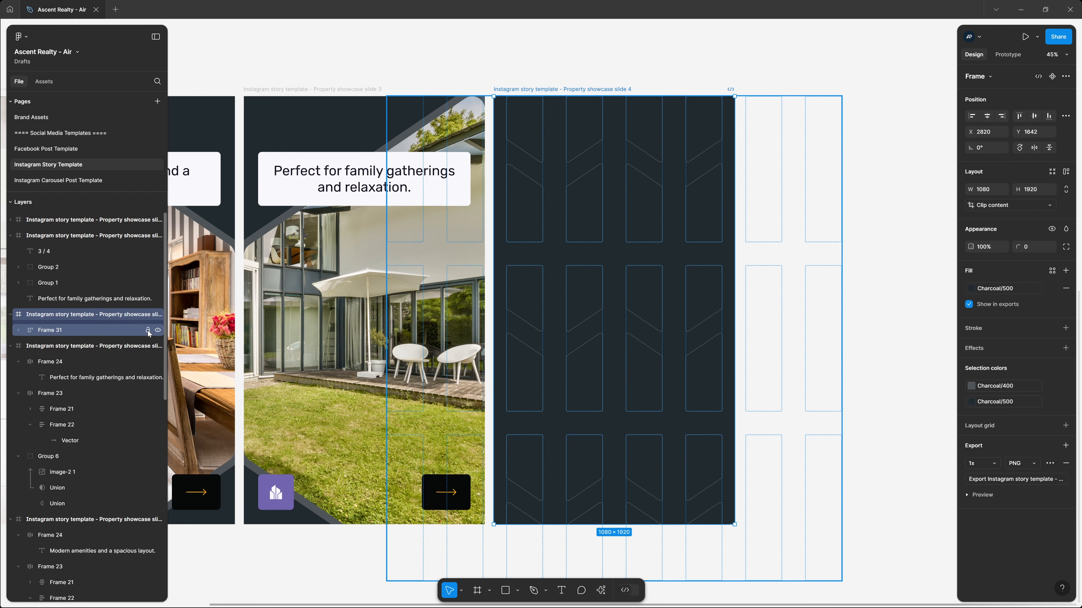
click(147, 331)
click(863, 254)
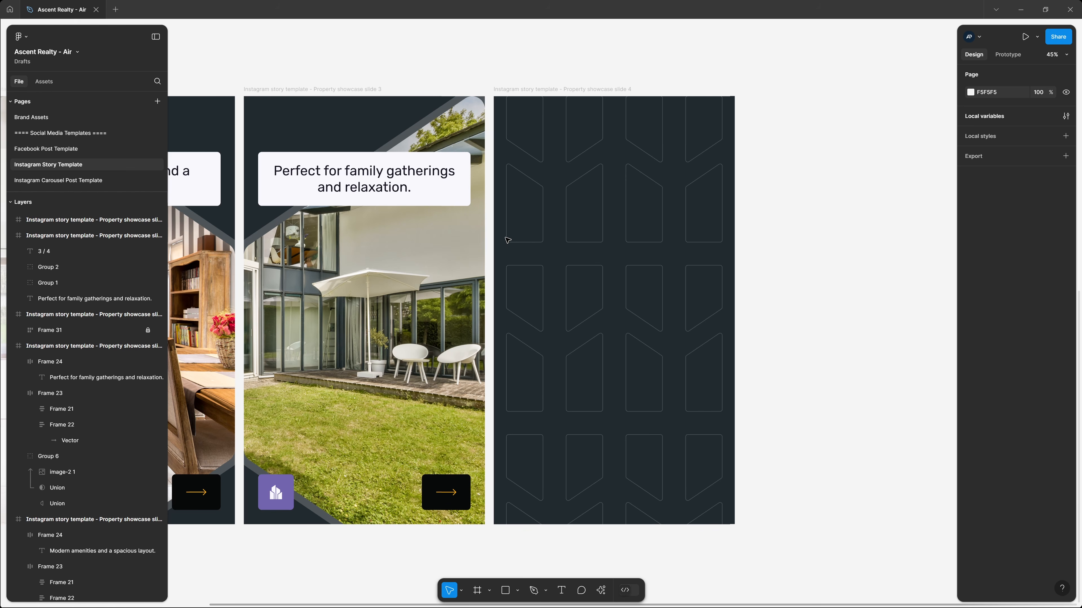
Step: Copy the first slanted-top shape from the Graphic Elements board on the Brand Assets page into the slide 4 frame
click(56, 114)
click(789, 310)
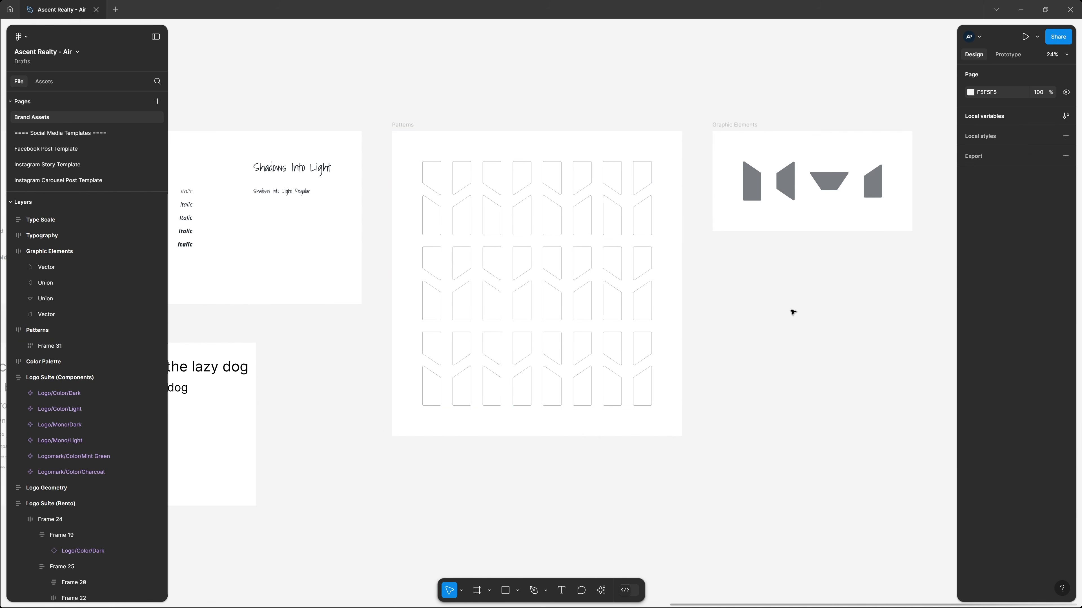
drag(826, 261, 610, 275)
click(630, 247)
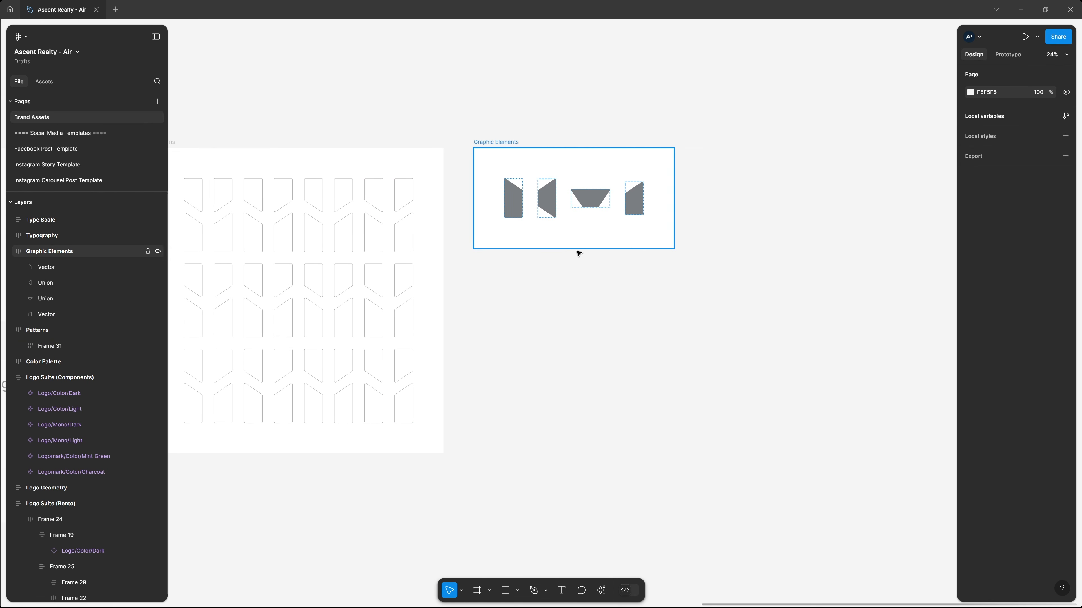
click(510, 211)
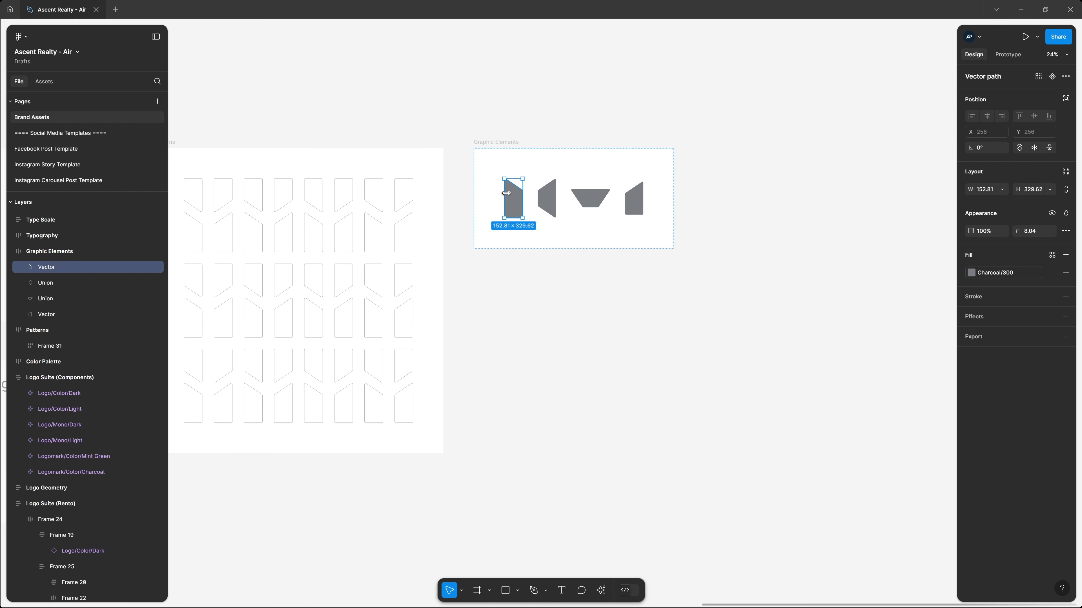
key(ctrl+c)
click(64, 164)
click(534, 91)
key(ctrl+v)
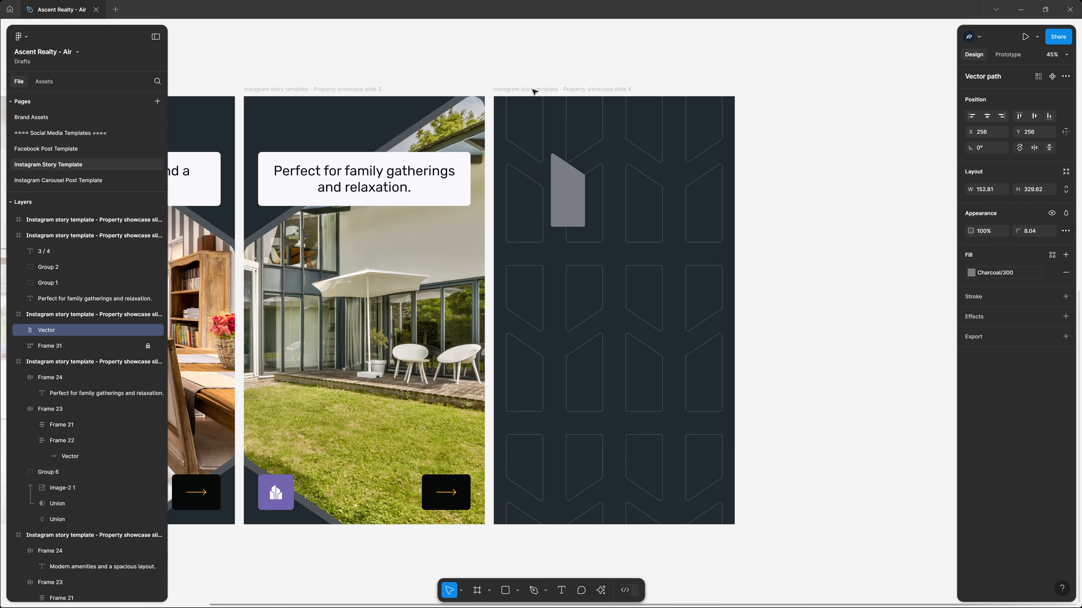
Step: Flip the slanted shape horizontally and enlarge it to 1080 × 2330, covering slide 4's lower part from about Y 677
click(567, 199)
drag(565, 197, 638, 303)
key(shift+h)
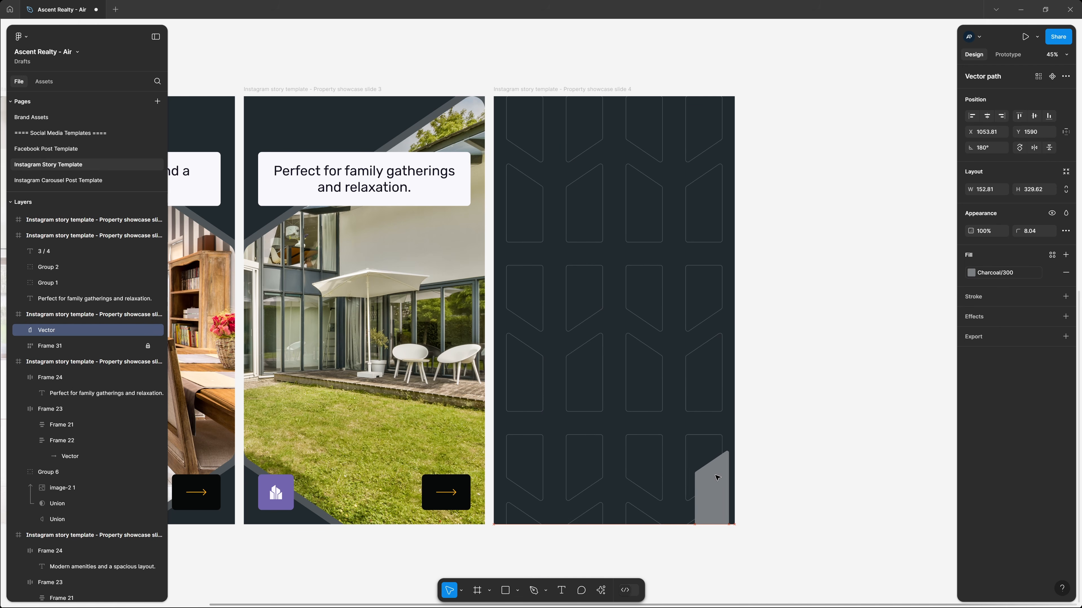
drag(704, 446, 491, 162)
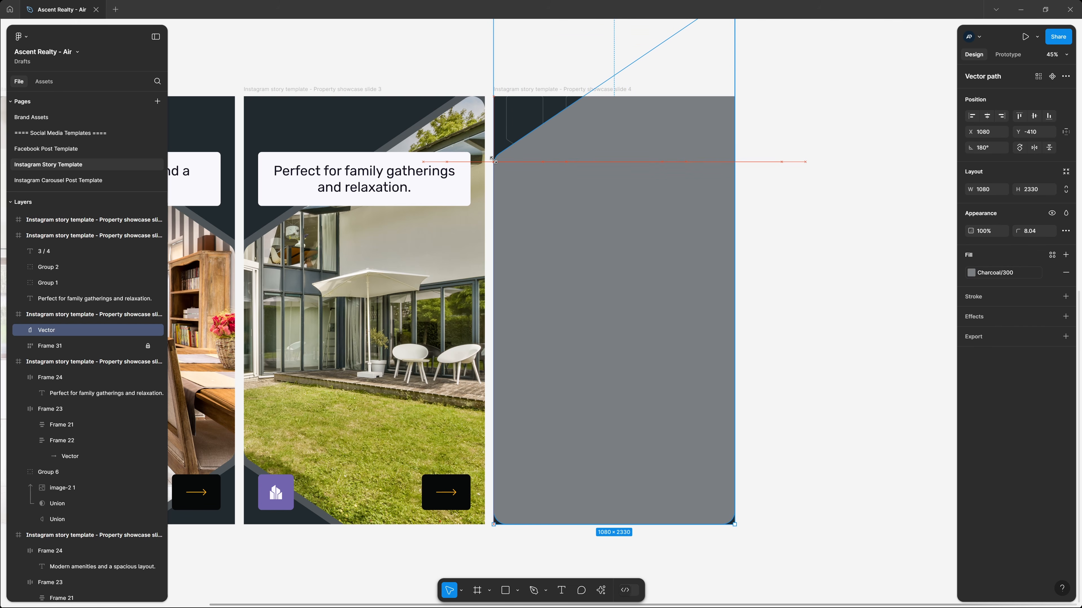
drag(635, 125, 655, 367)
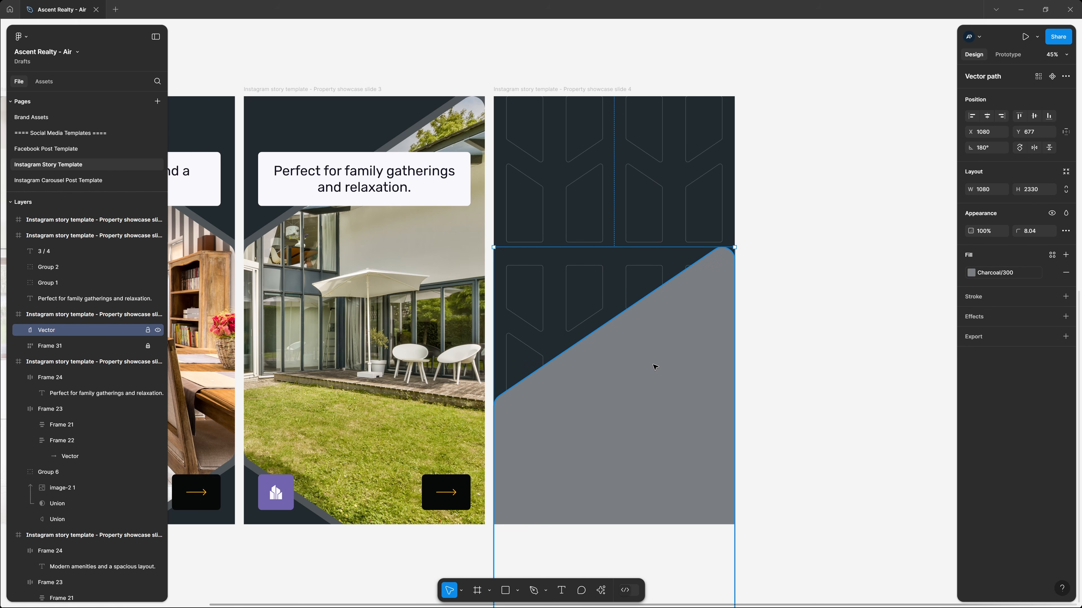
Step: Duplicate the large slanted shape, flipped both vertically and horizontally, and place it over slide 4's upper part, leaving a diagonal patterned band between the shapes
key(ctrl+d)
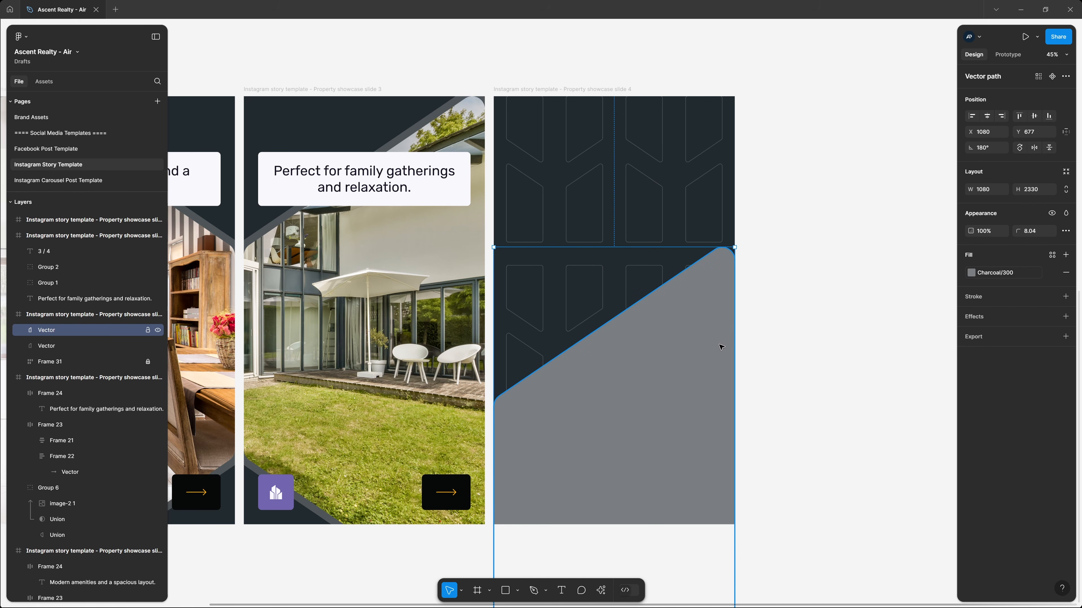
key(shift+v)
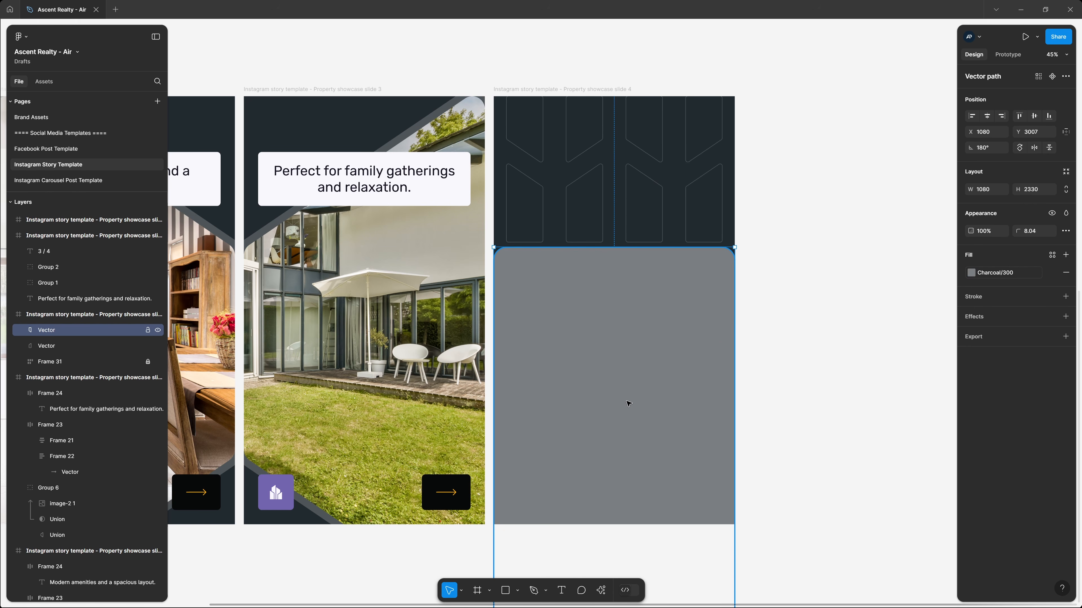
drag(629, 393, 635, 204)
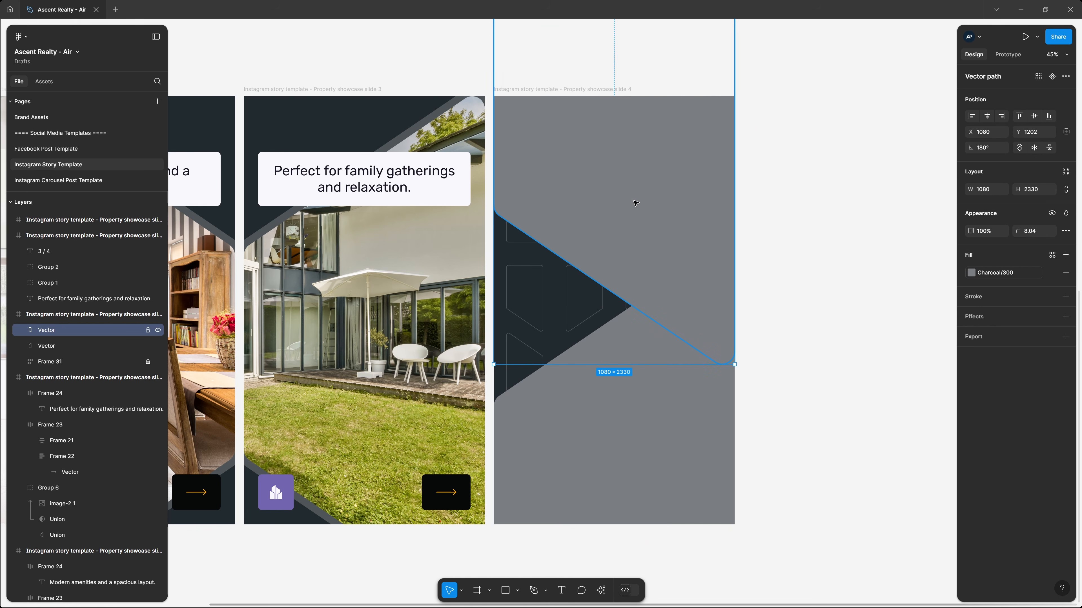
key(shift+h)
drag(627, 269, 626, 212)
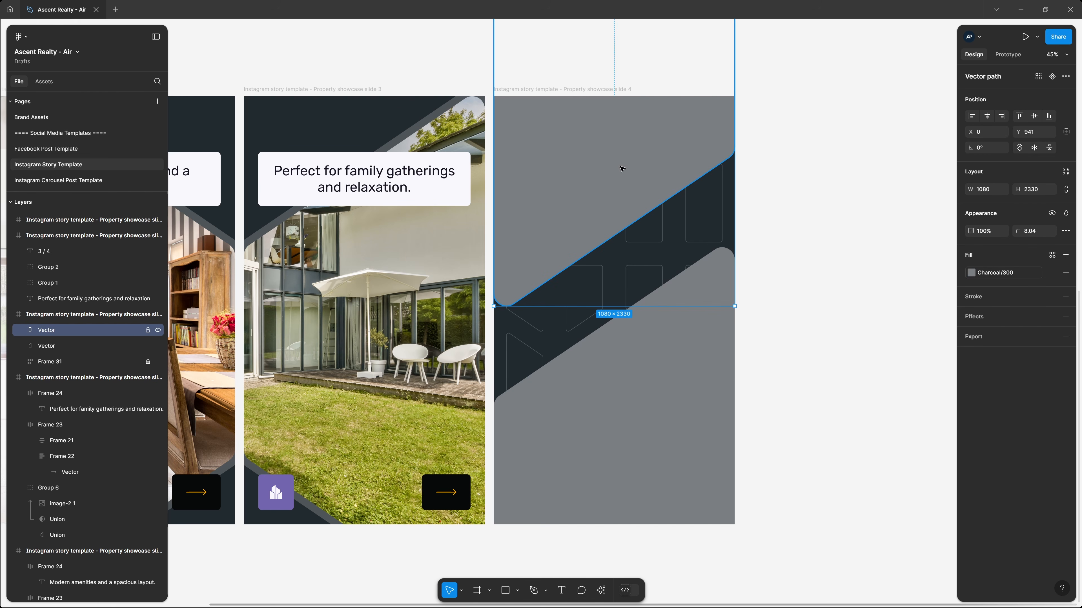
click(838, 183)
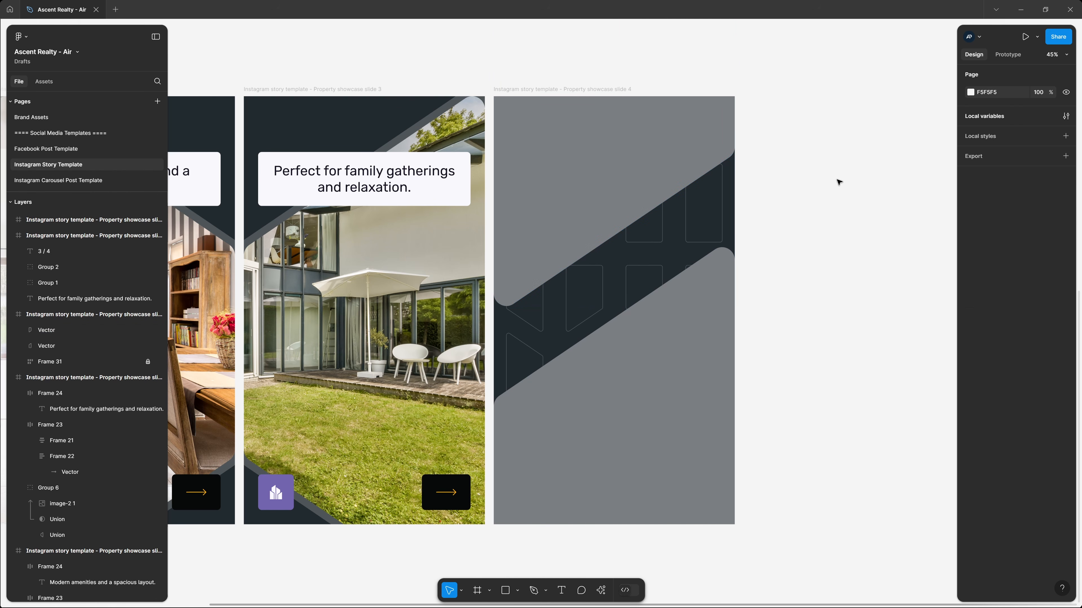
click(617, 157)
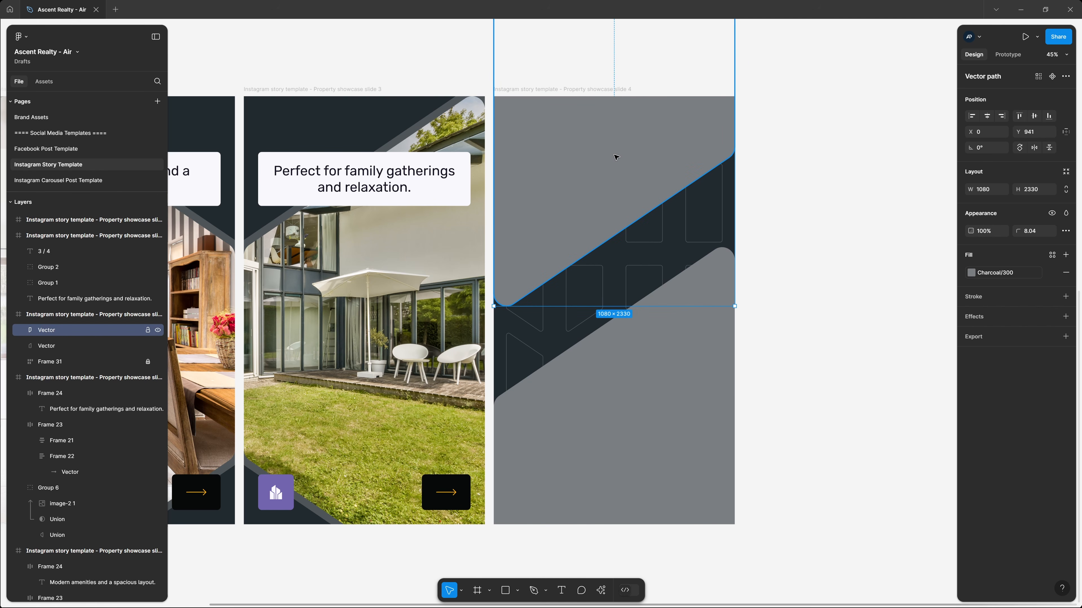
click(667, 367)
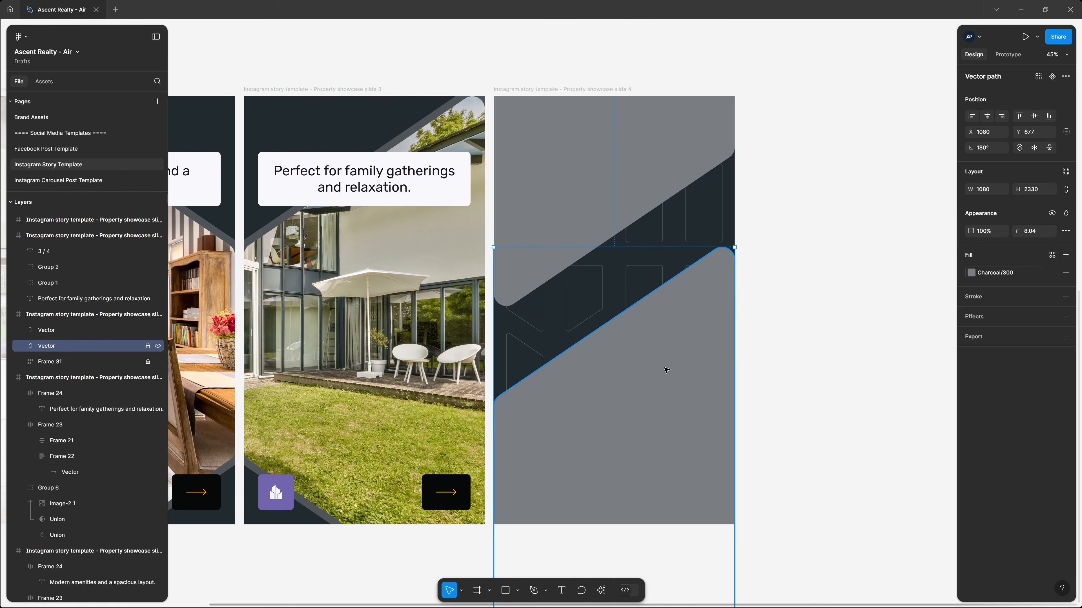
Step: Duplicate slide 4's upper grey shape, then copy the house photo from slide 1 and paste it above the duplicate
click(828, 344)
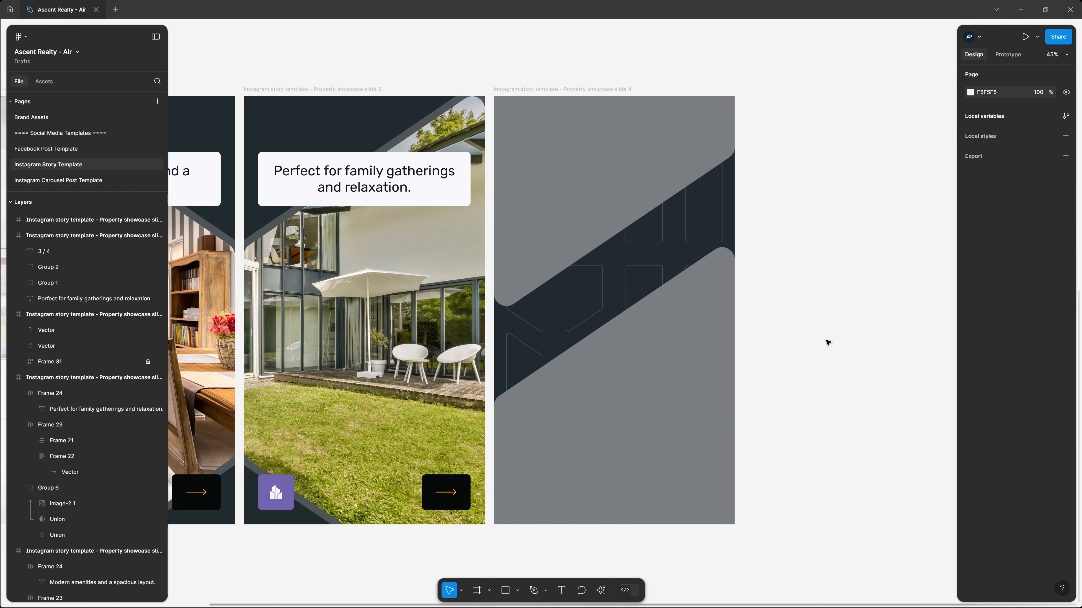
click(573, 156)
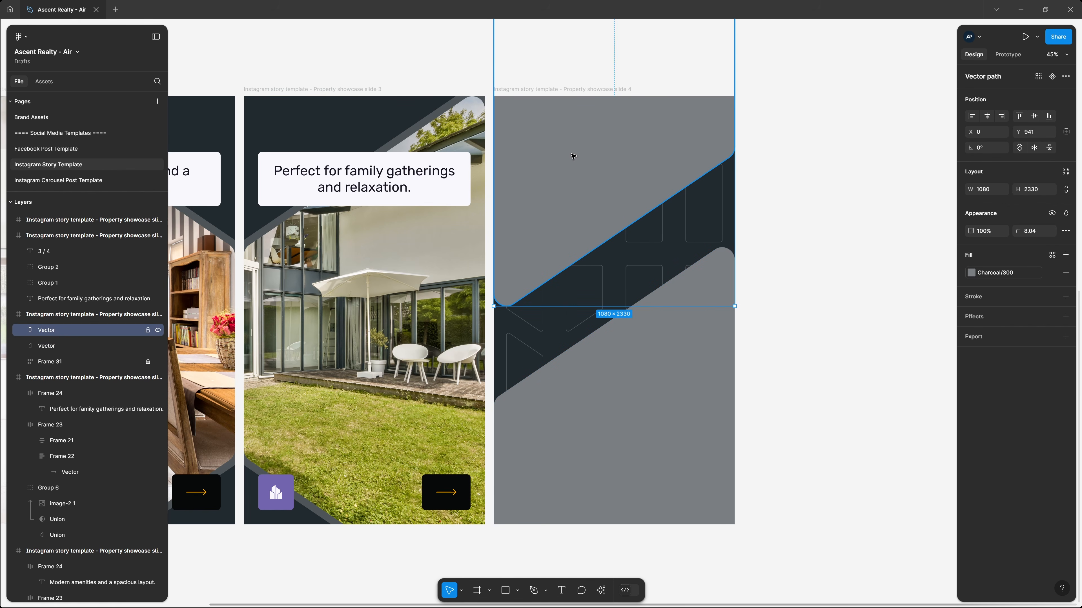
click(805, 186)
drag(295, 307, 698, 280)
scroll(409, 281, left, 4)
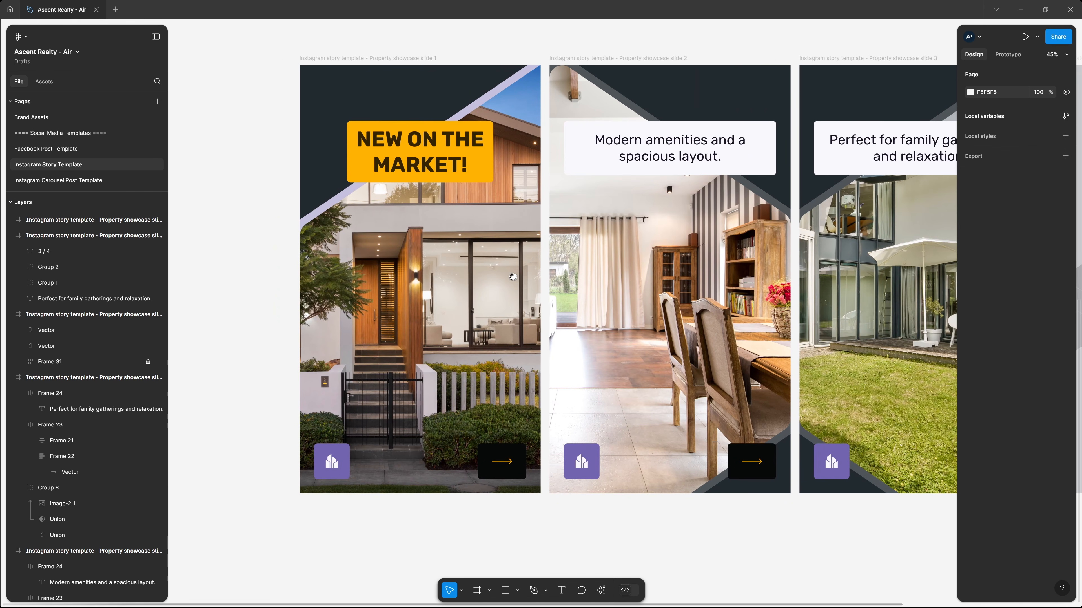
click(407, 279)
double_click(405, 278)
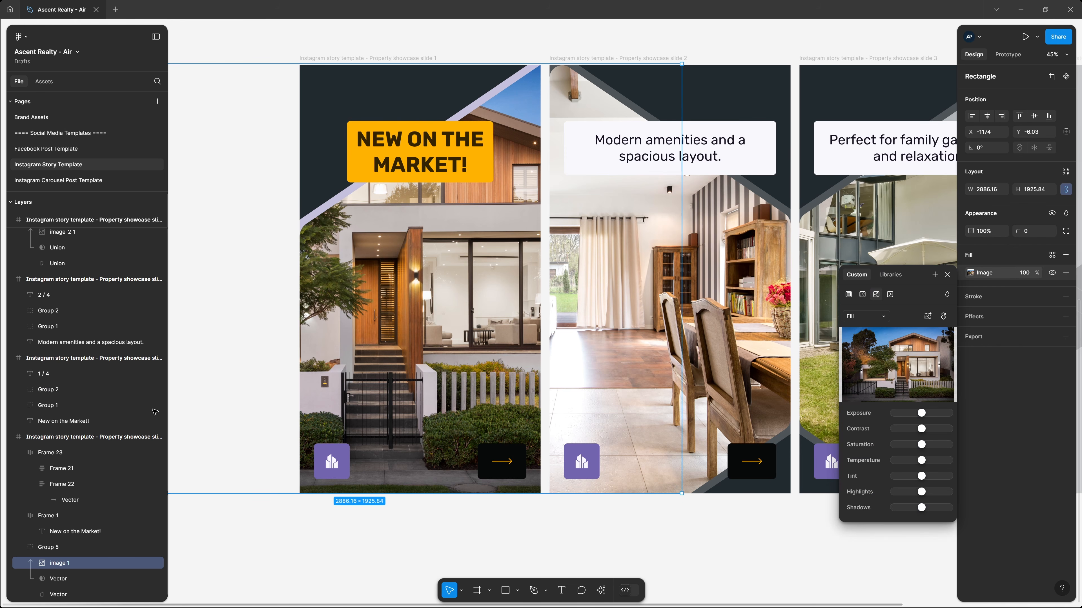
click(70, 563)
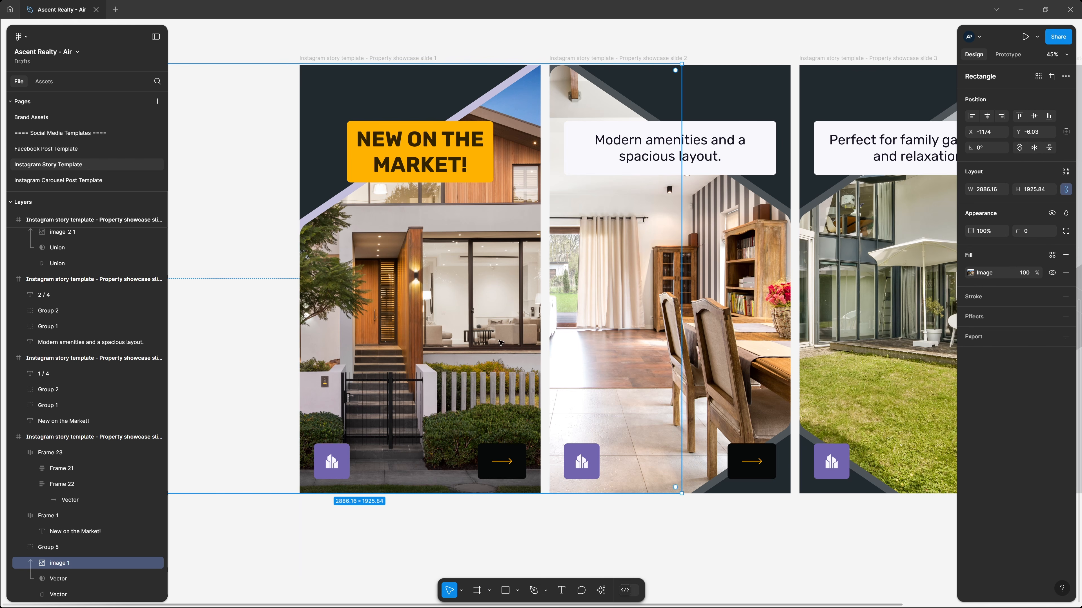
drag(841, 258, 445, 257)
mouse_move(797, 244)
mouse_down()
mouse_move(621, 269)
mouse_move(601, 284)
mouse_up()
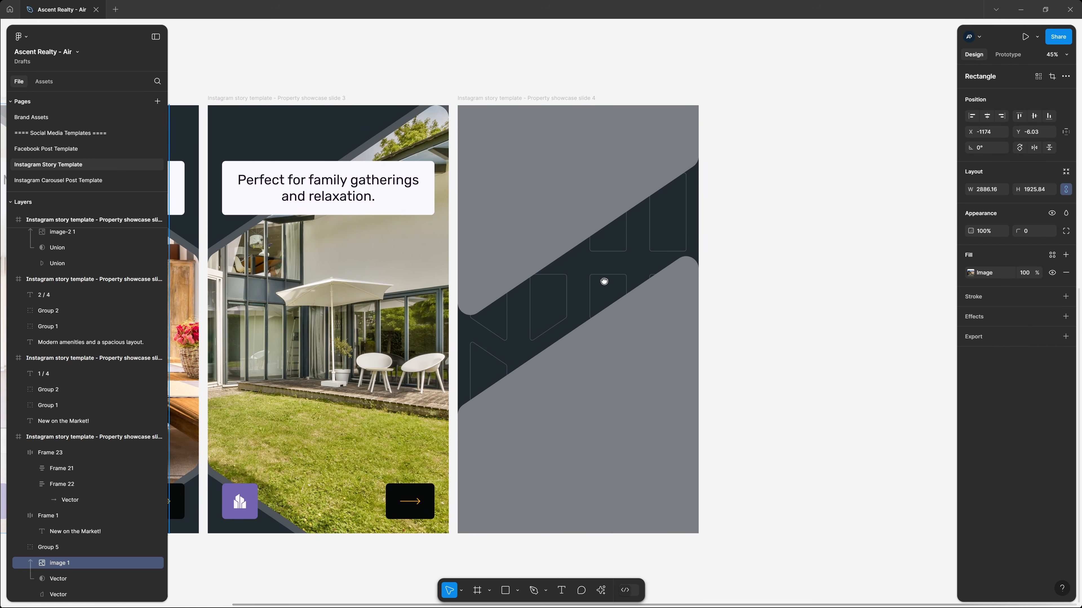
click(503, 186)
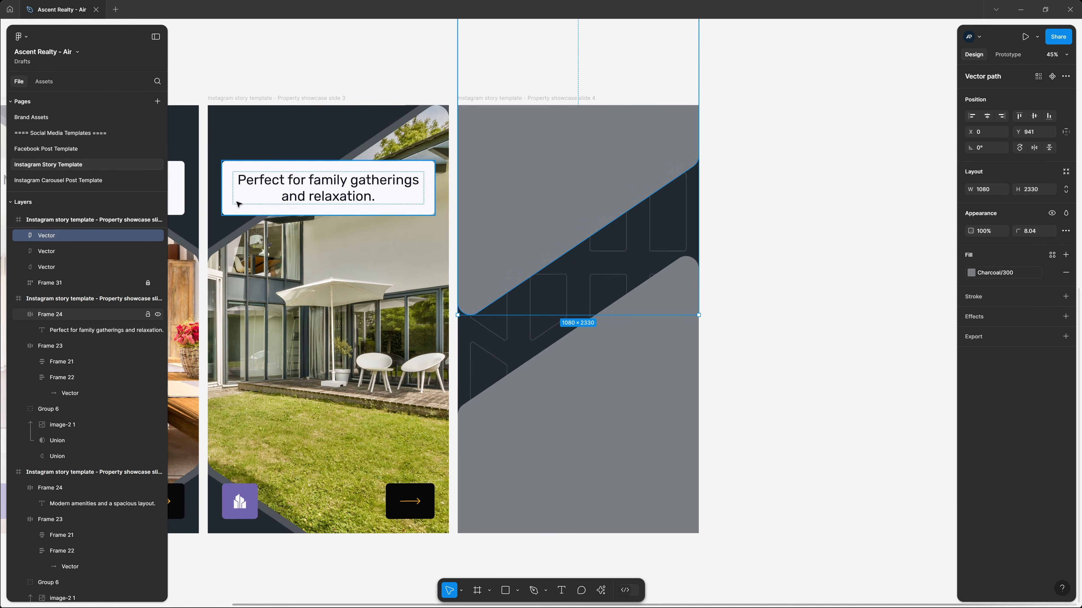
key(ctrl+v)
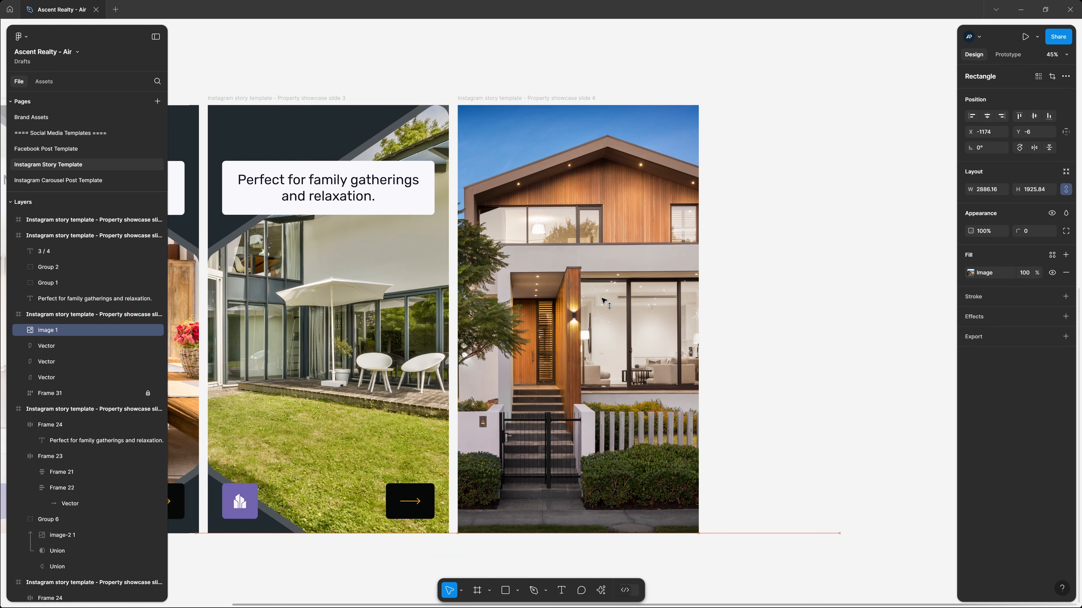
Step: Group slide 4's house photo with the two stacked upper shapes and use the topmost of these shapes as its mask
shift+click(84, 362)
key(ctrl+g)
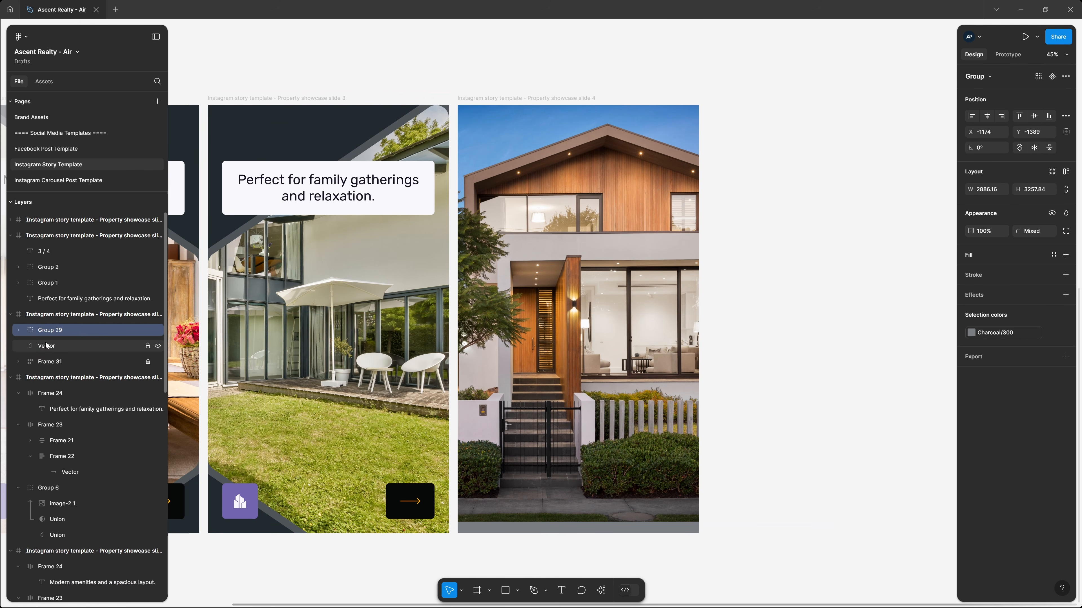
click(78, 361)
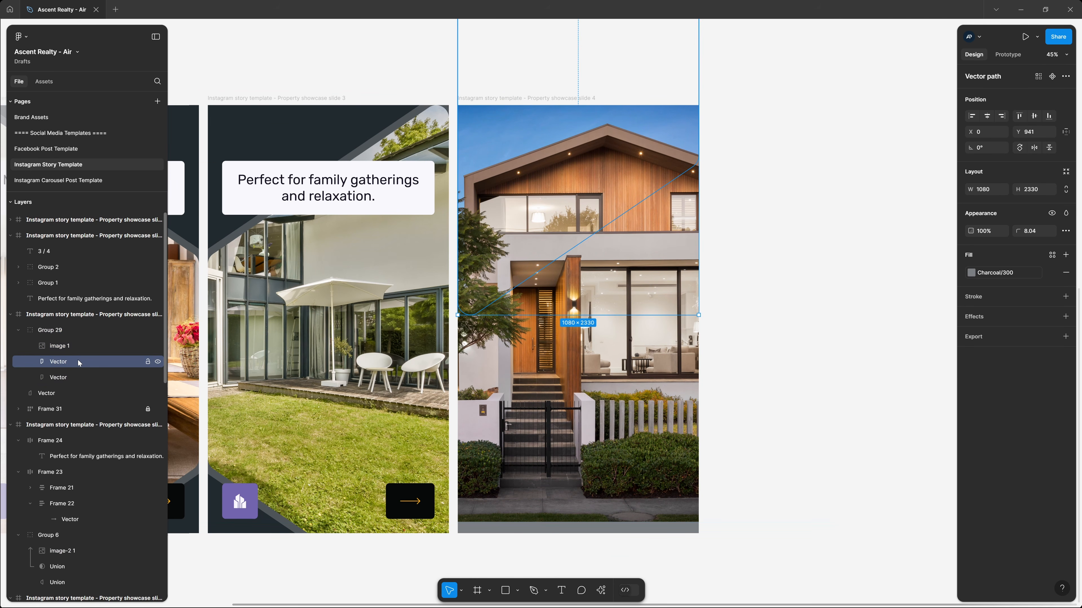
right_click(80, 361)
click(104, 444)
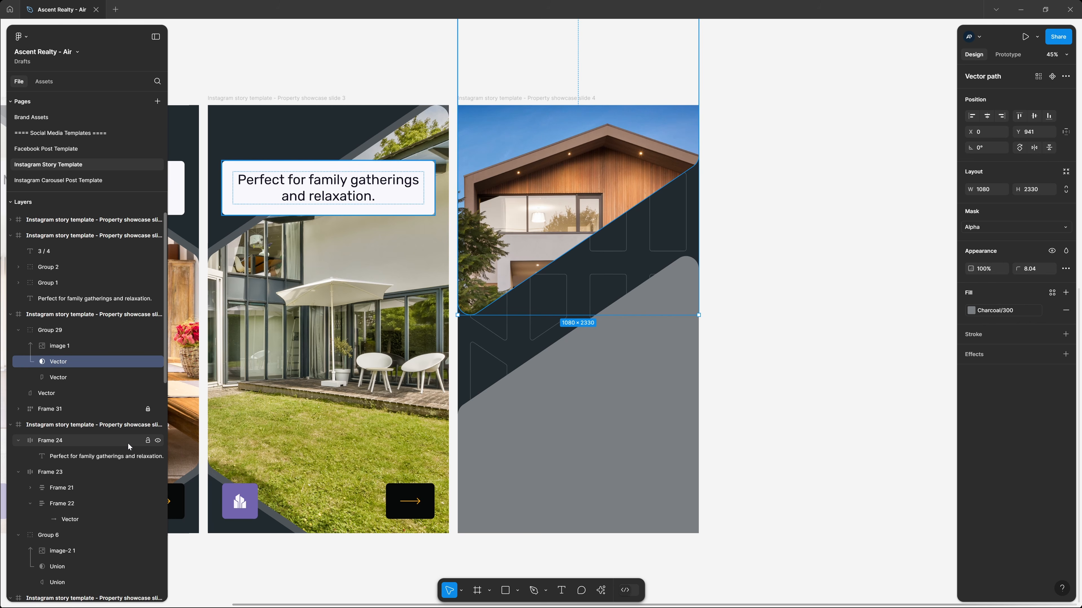
Step: Give the unmasked upper shape behind the house photo a 32 px outside stroke in Charcoal/400
click(81, 381)
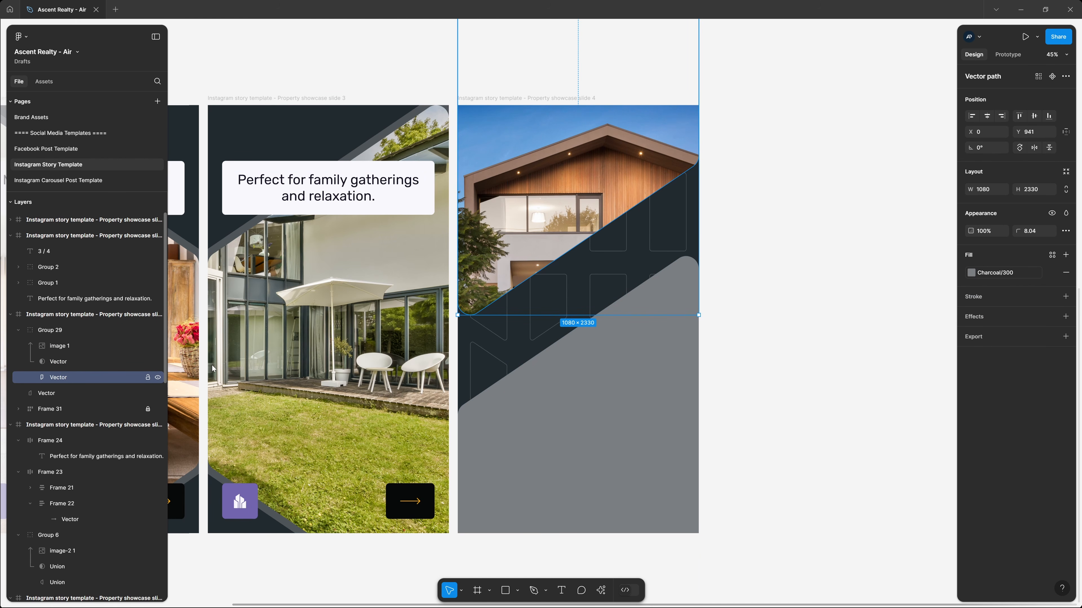
click(1065, 297)
click(1053, 297)
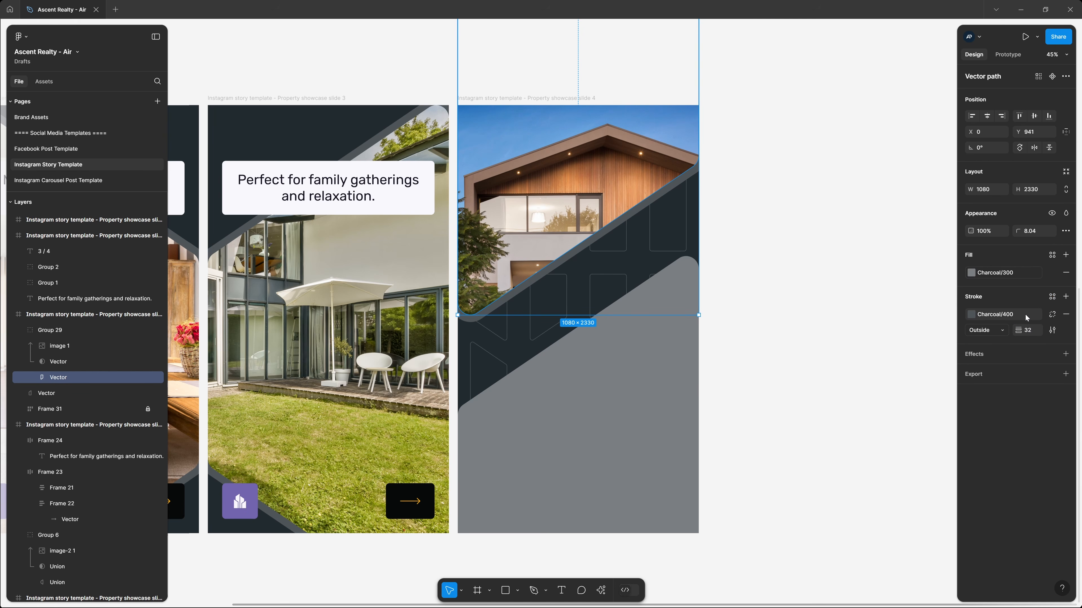
click(850, 222)
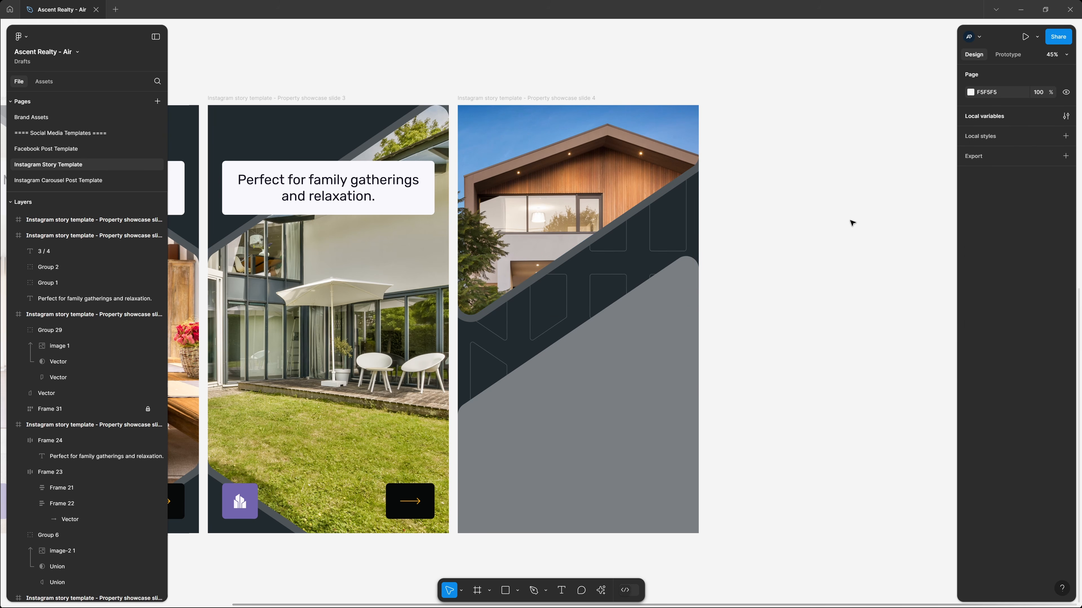
Step: Scale slide 4's masked house photo down to 1524 × 1017 with its right edge on the frame's right edge
click(559, 149)
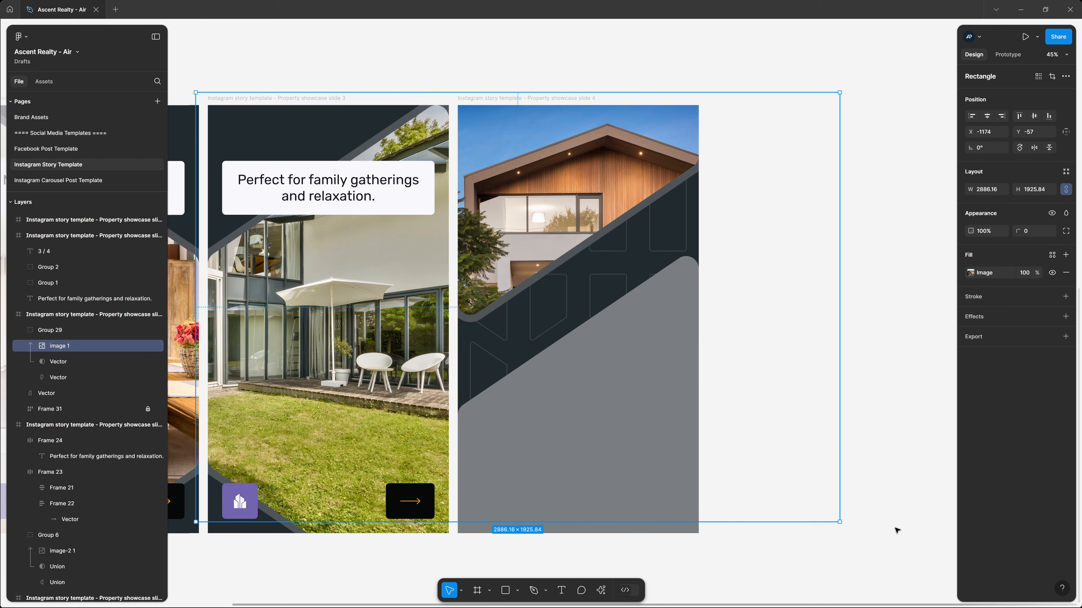
drag(839, 522, 411, 320)
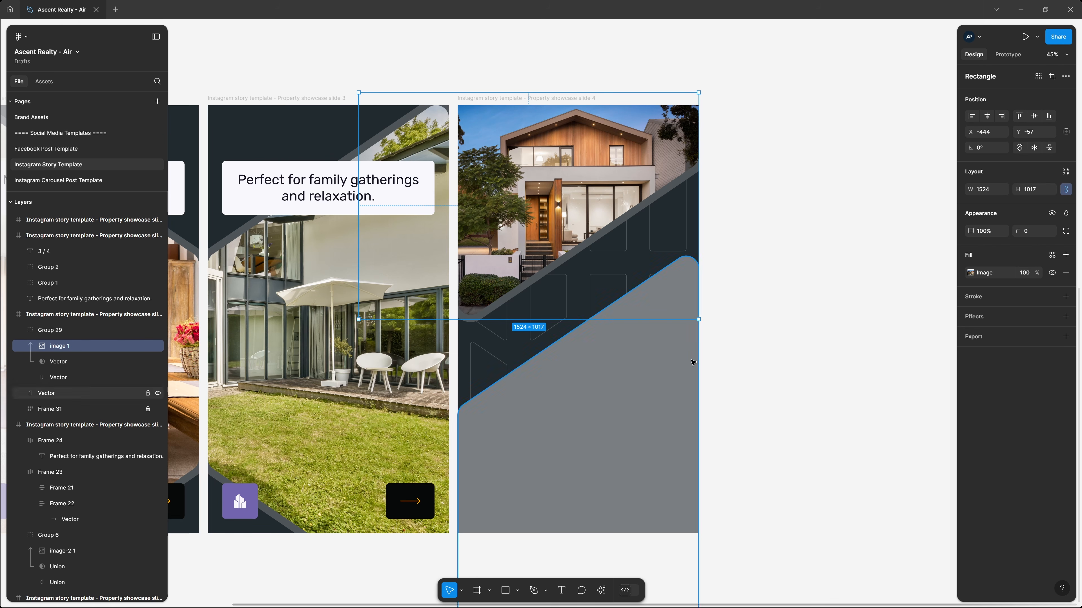
click(801, 258)
Step: Fill slide 4's lower grey shape with the Lavender Indigo/500 color style
click(669, 322)
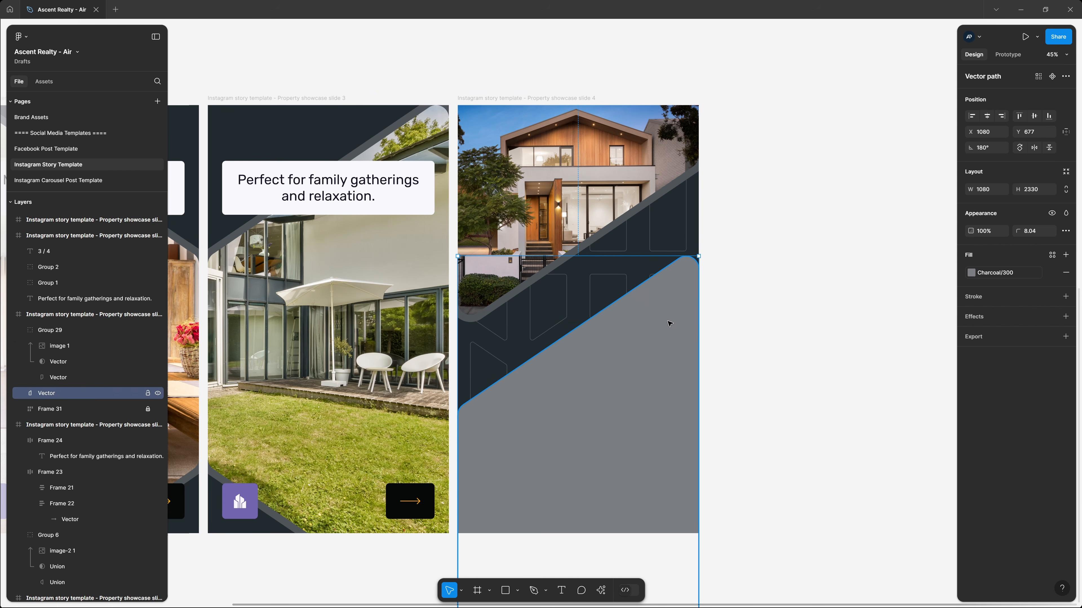
click(971, 273)
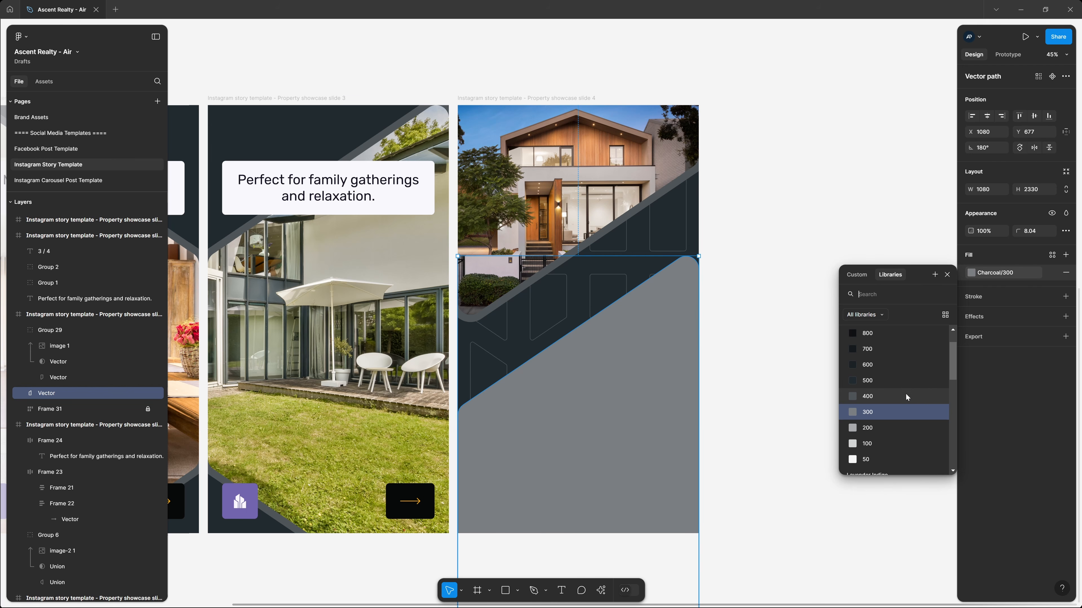
scroll(899, 373, down, 1)
scroll(899, 367, down, 5)
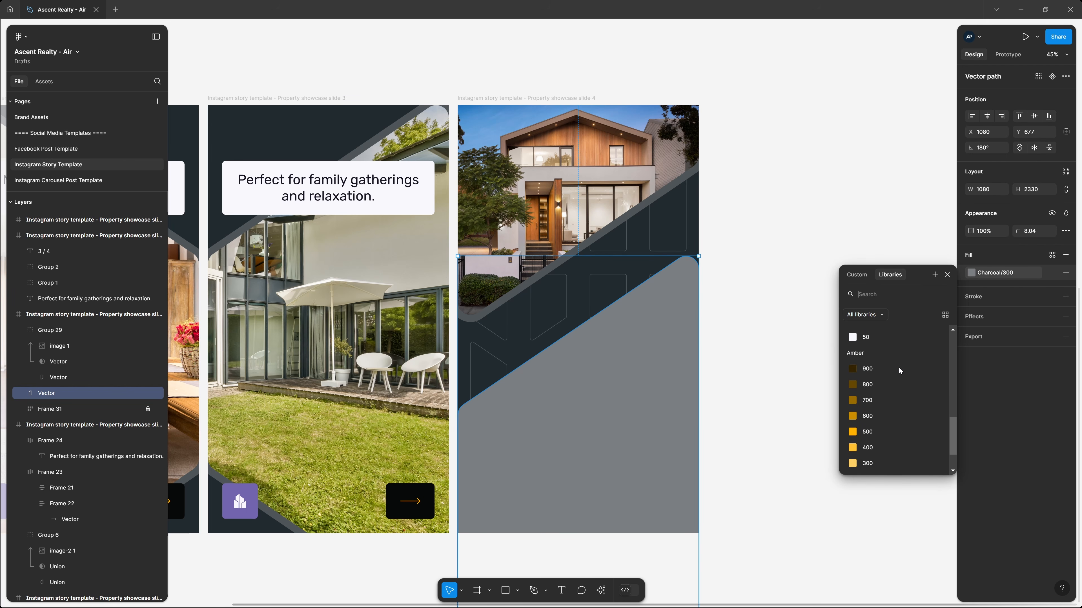
scroll(899, 367, up, 3)
click(895, 356)
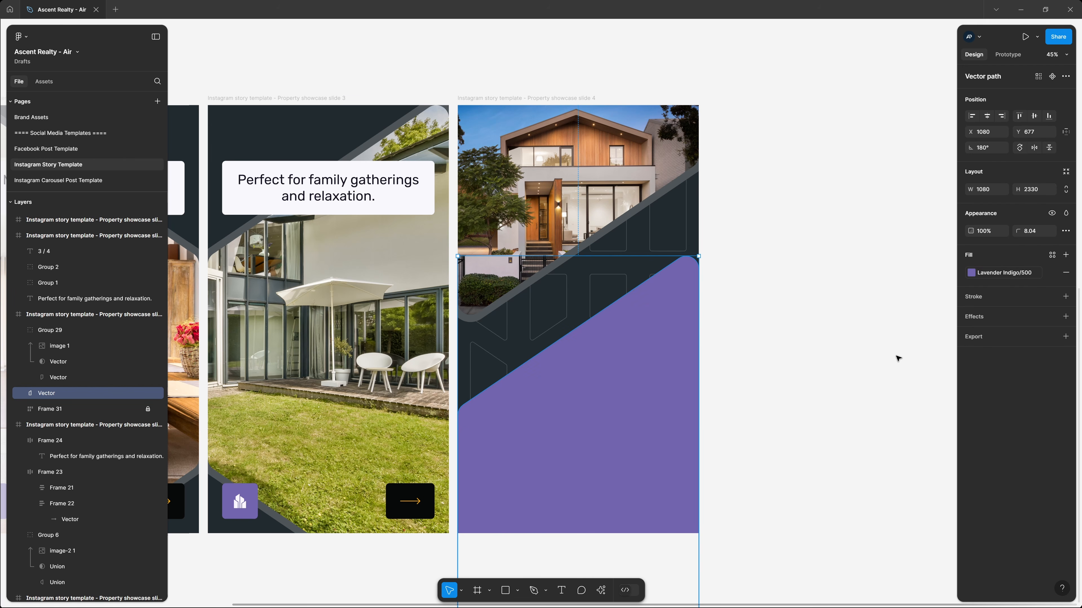
click(836, 356)
Step: Place the mono light Ascent Realty logo from the local Brand Assets components on slide 4's purple shape
scroll(836, 361, up, 10)
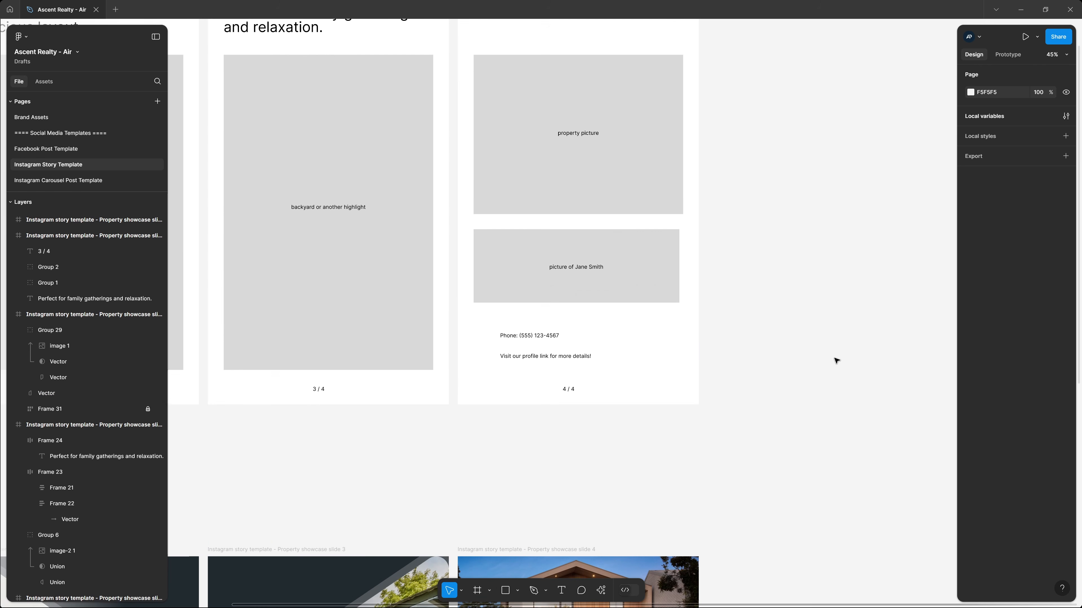
scroll(836, 361, down, 5)
scroll(836, 361, down, 6)
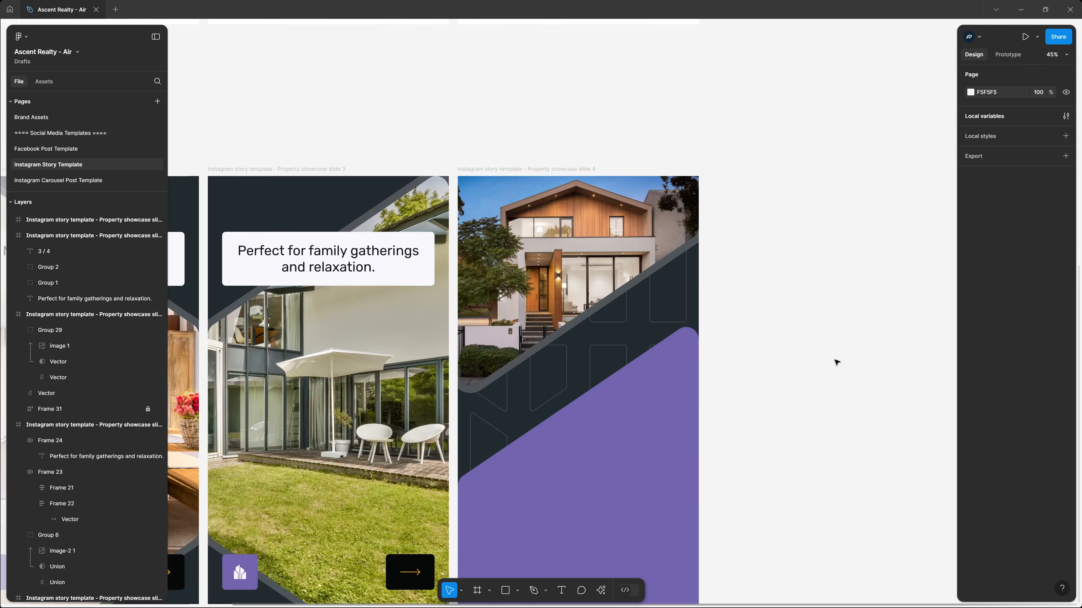
scroll(836, 361, up, 1)
click(44, 83)
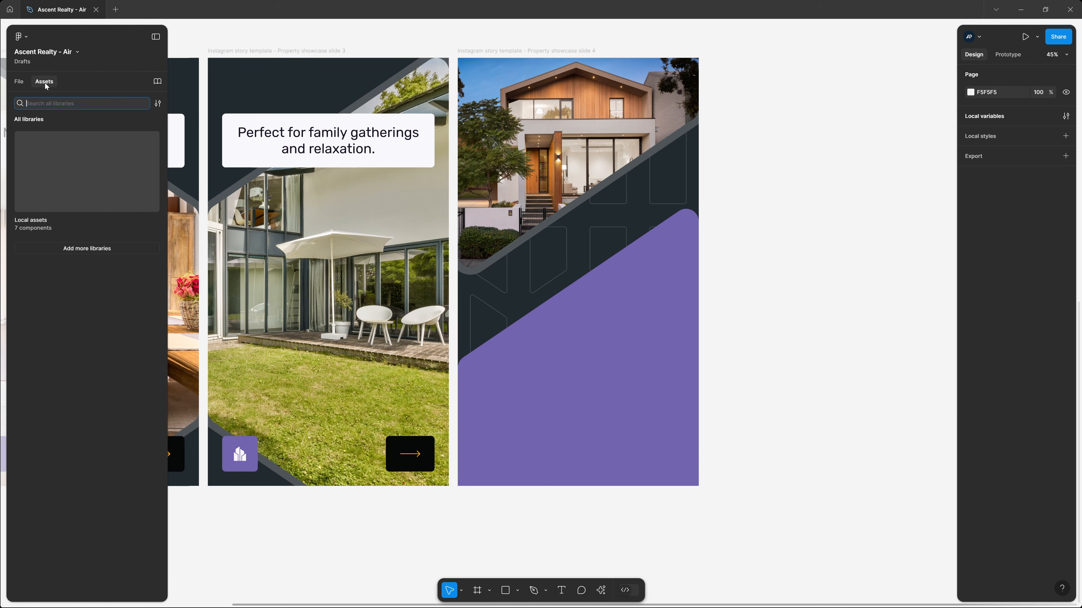
click(61, 141)
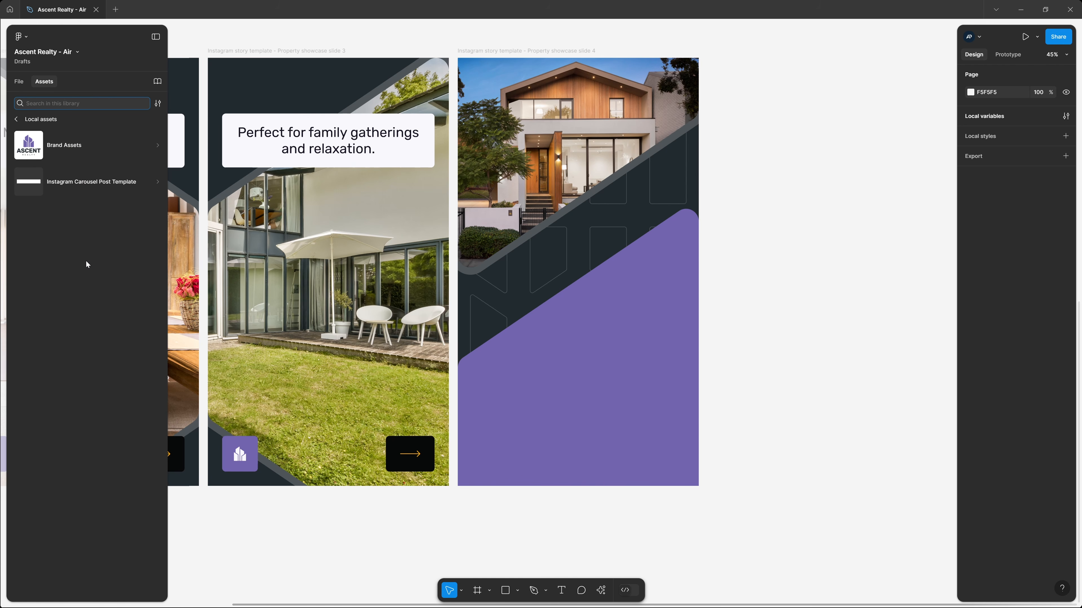
click(80, 145)
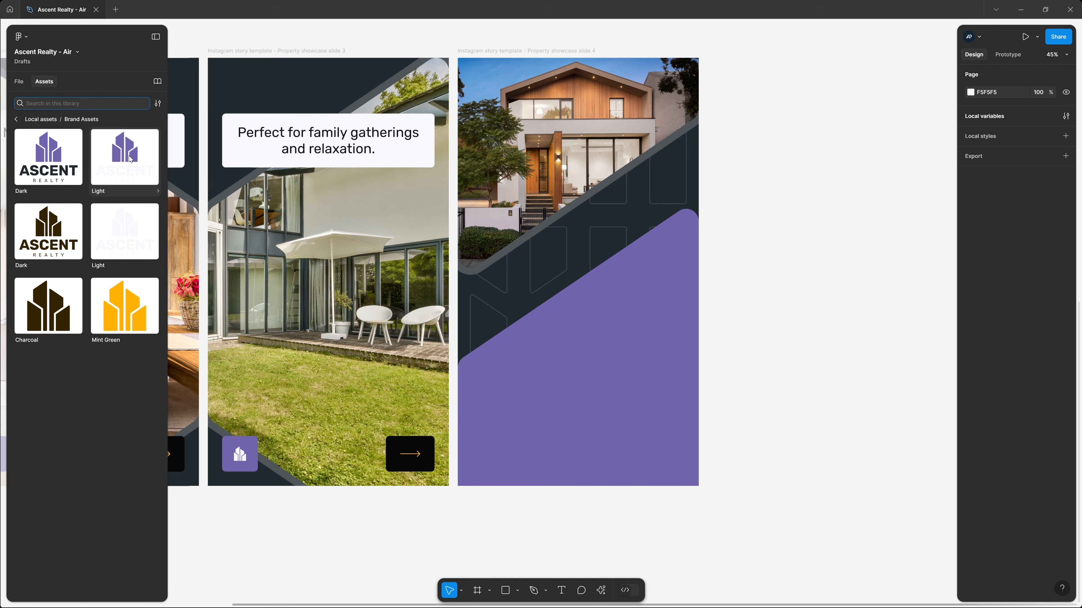
drag(127, 232, 584, 388)
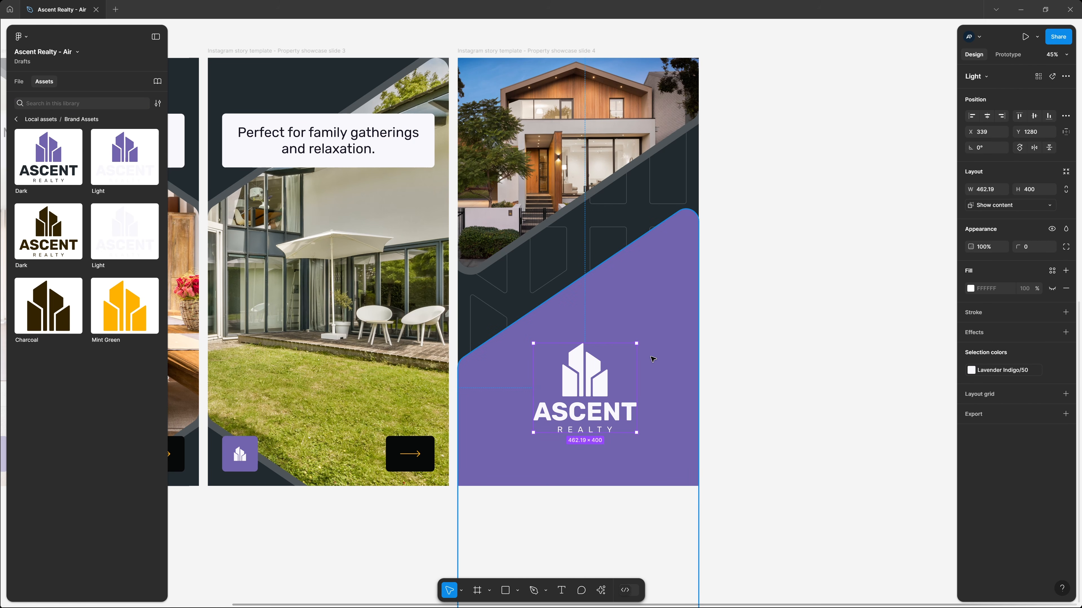
Step: Scale the logo to a height of 160 and move it to X 179, Y 1506 on slide 4
key(alt+1)
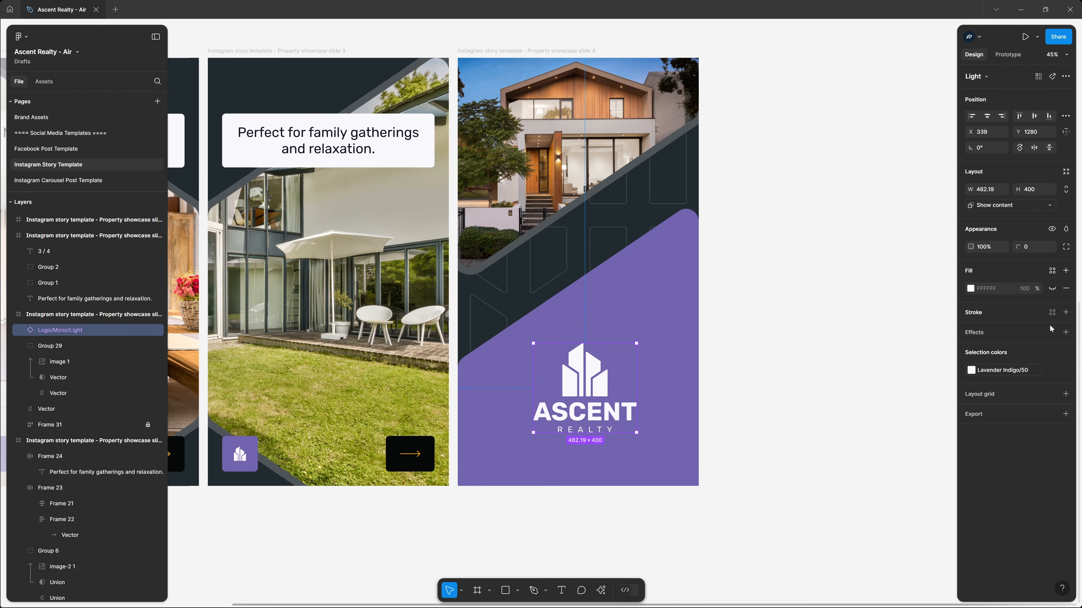
key(k)
key(shift+Tab)
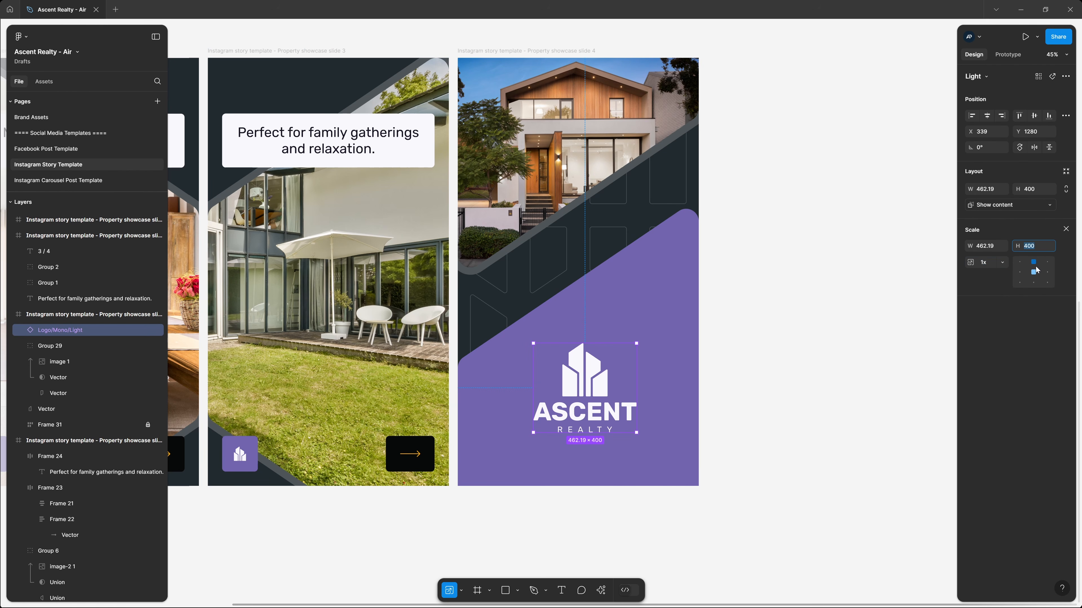
key(Return)
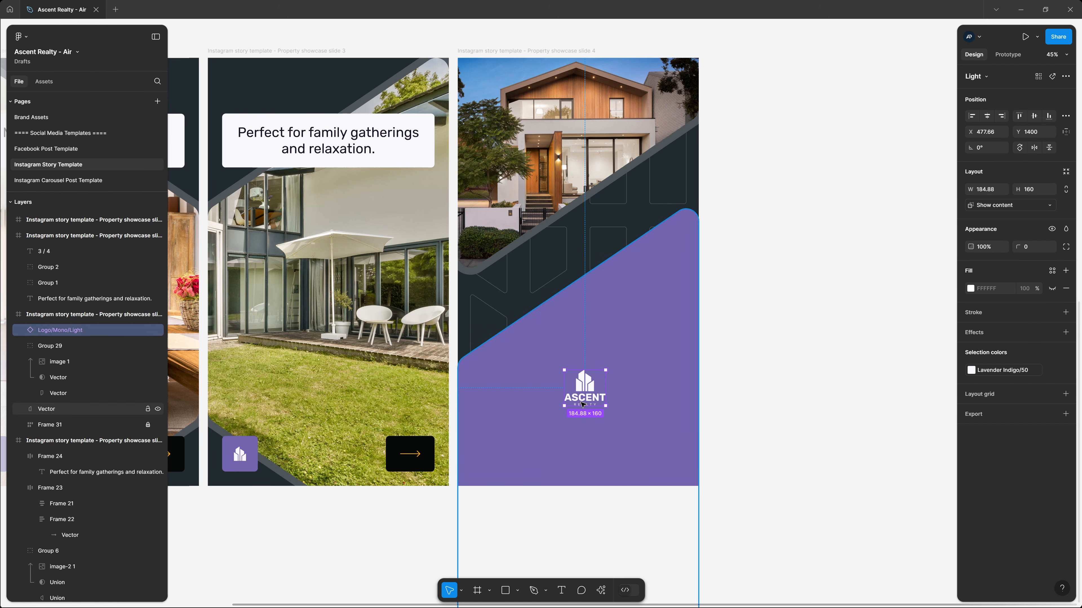
drag(584, 389, 517, 412)
Step: Copy the "Visit our profile link for more details!" text from the slide 4 wireframe and place it below the logo at X 179, Y 1723
scroll(618, 329, up, 8)
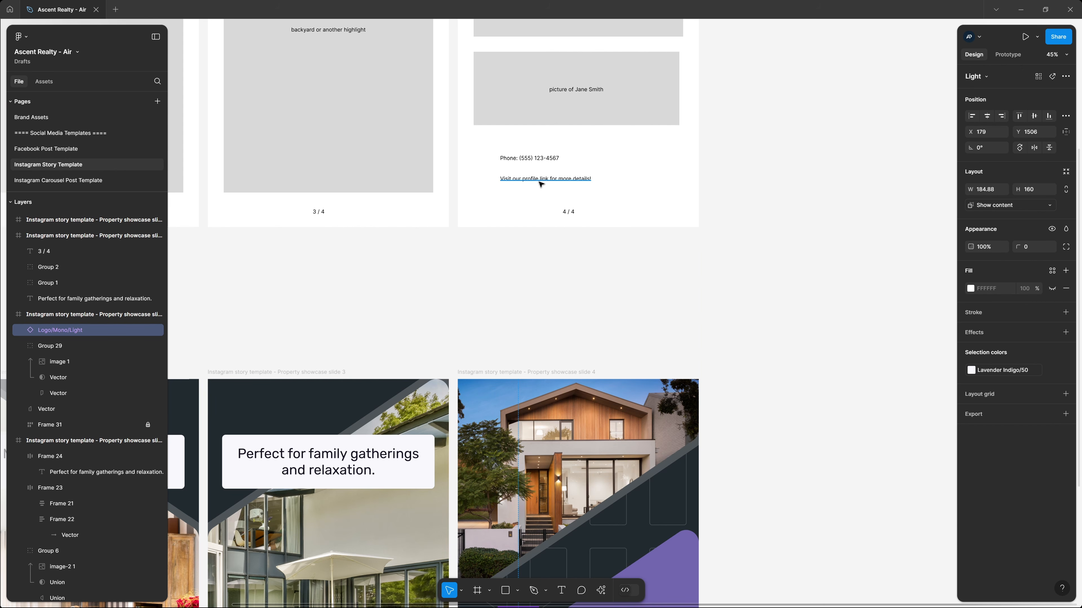
click(546, 179)
scroll(641, 375, down, 4)
scroll(641, 377, down, 2)
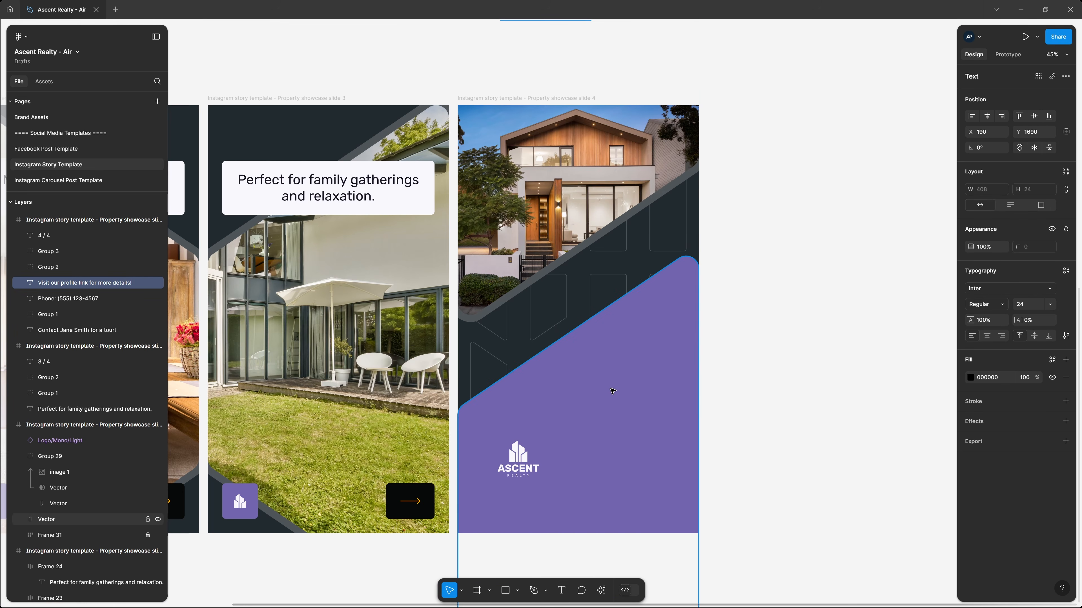
key(ctrl+v)
Step: Set the profile link text's font to Open Sans Italic
click(997, 289)
text(Open Sans)
key(Return)
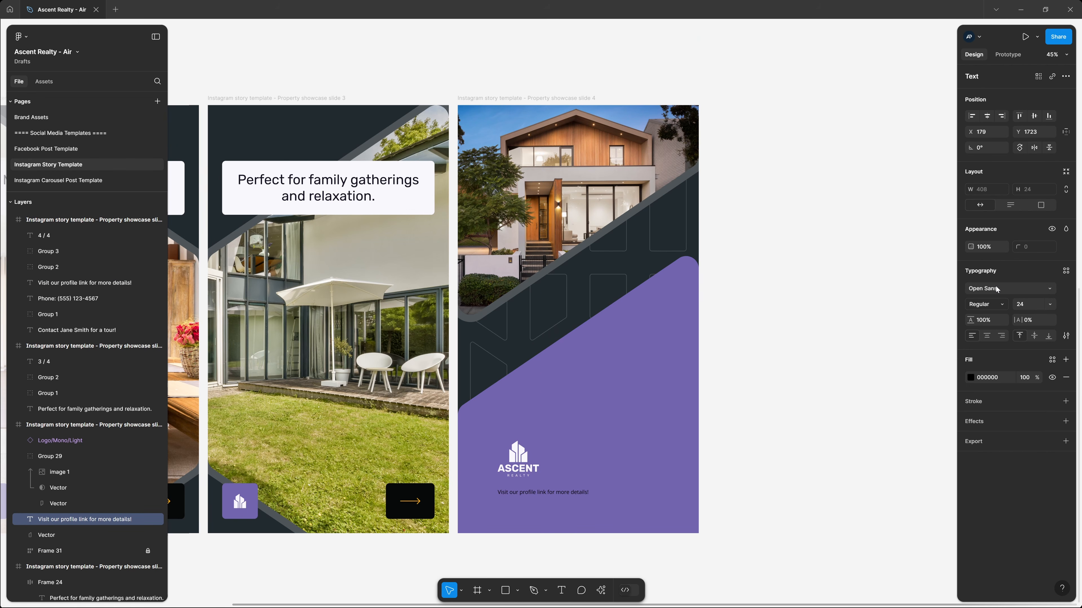
click(993, 304)
click(990, 439)
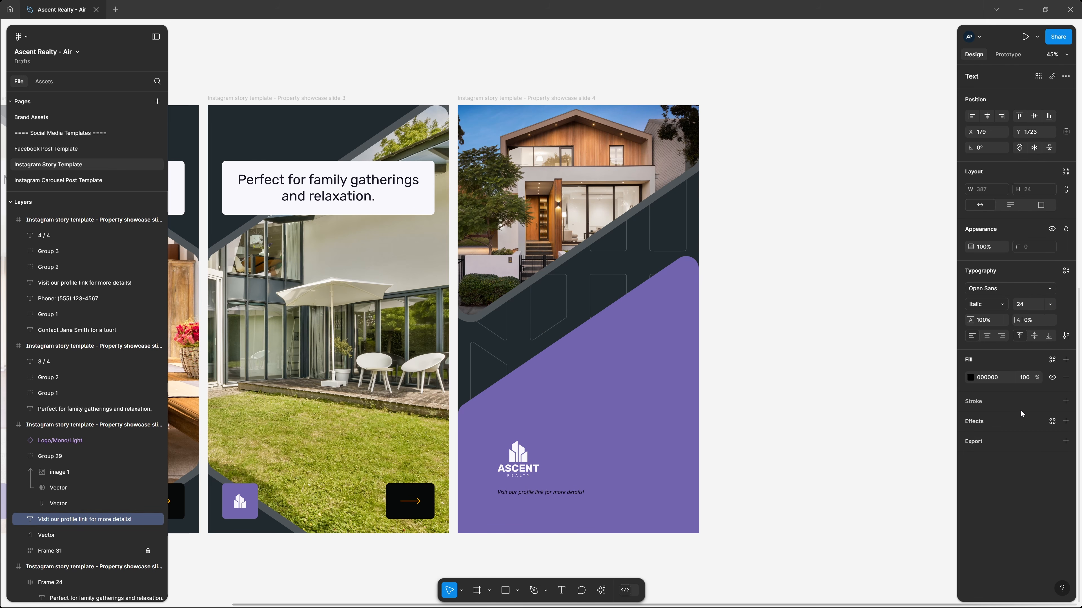
Step: Set the profile link text's font size to 31 and its line height to 140%
click(1026, 304)
text(31)
key(Tab)
text(140)
key(Return)
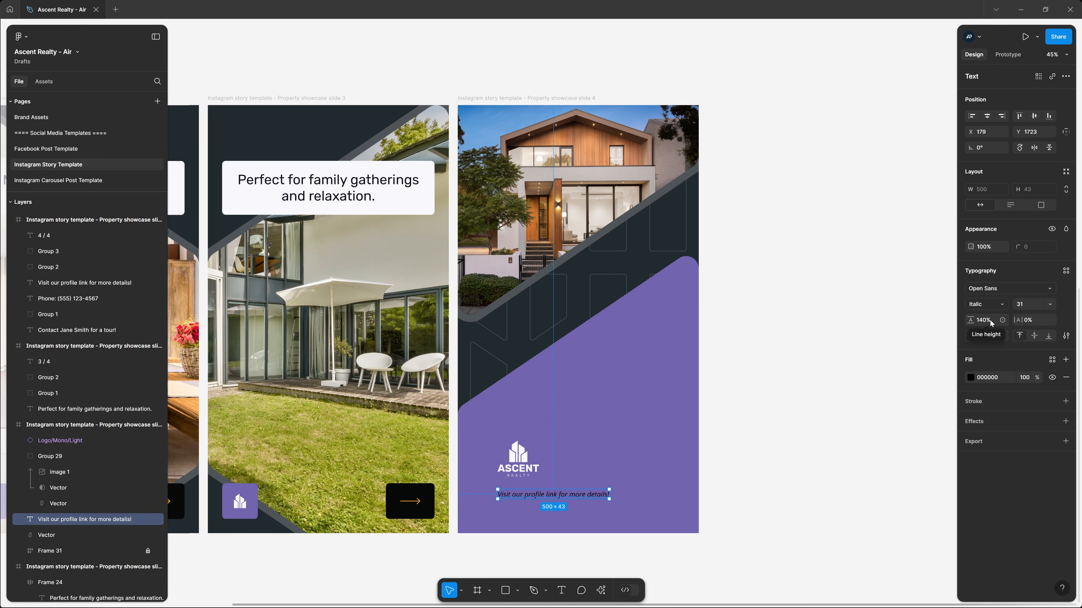
Step: Apply the library color Lavender Indigo/200 to the profile link text on slide 4
click(1052, 360)
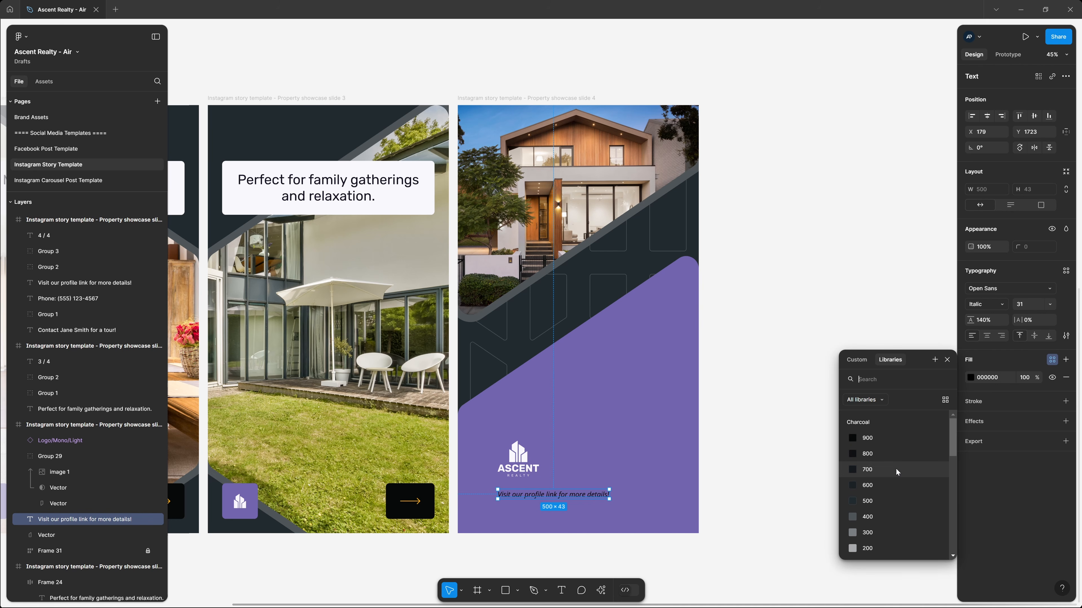
scroll(896, 472, down, 3)
click(892, 441)
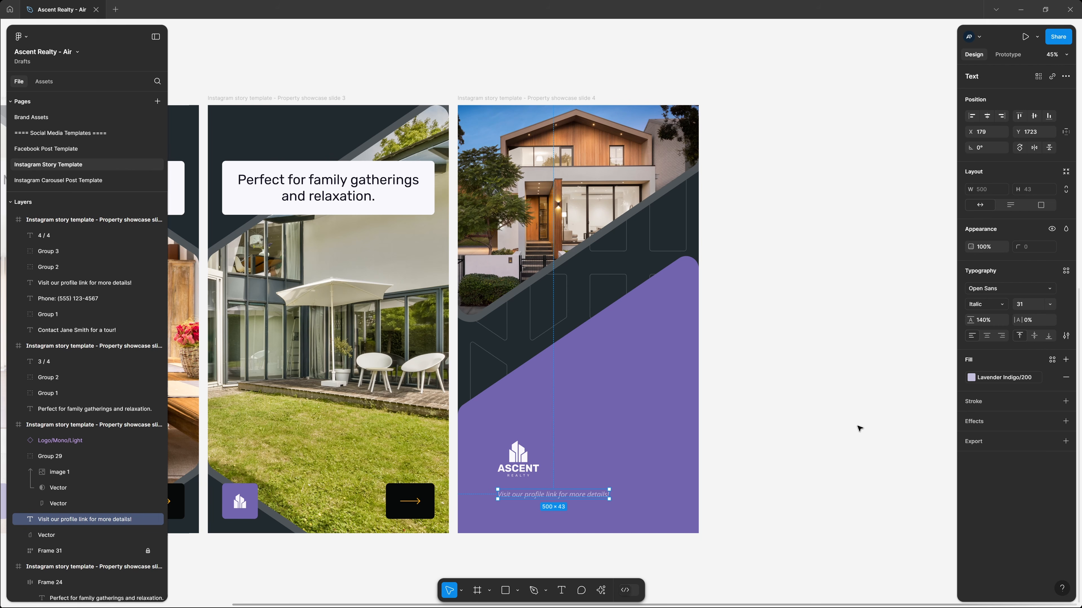
click(844, 420)
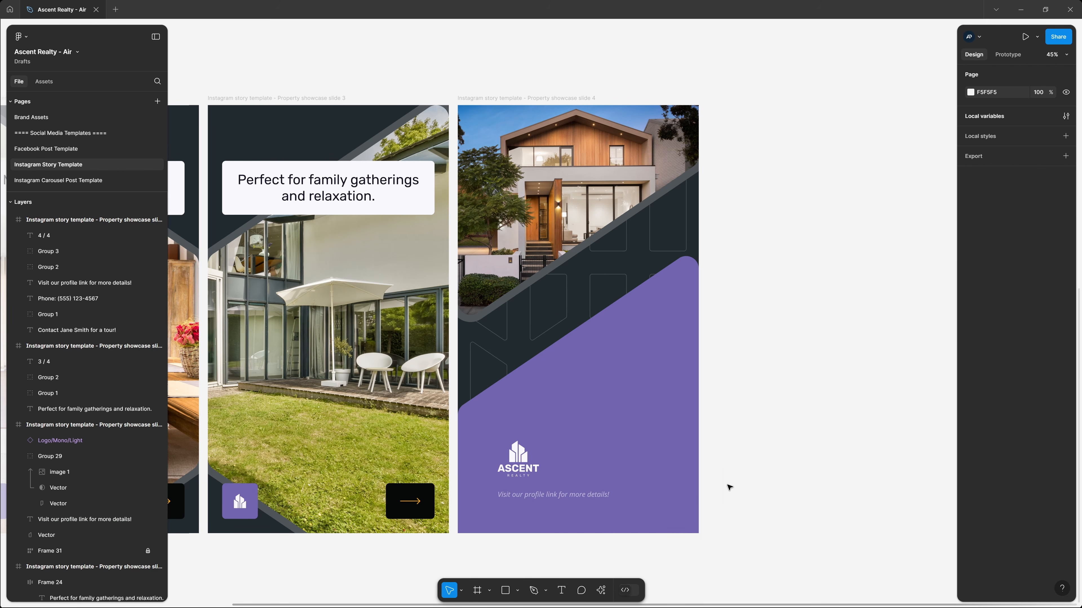
Step: Combine the logo and profile link text in an auto layout frame and align it to the margin guide at X 64, Y 1536
click(511, 464)
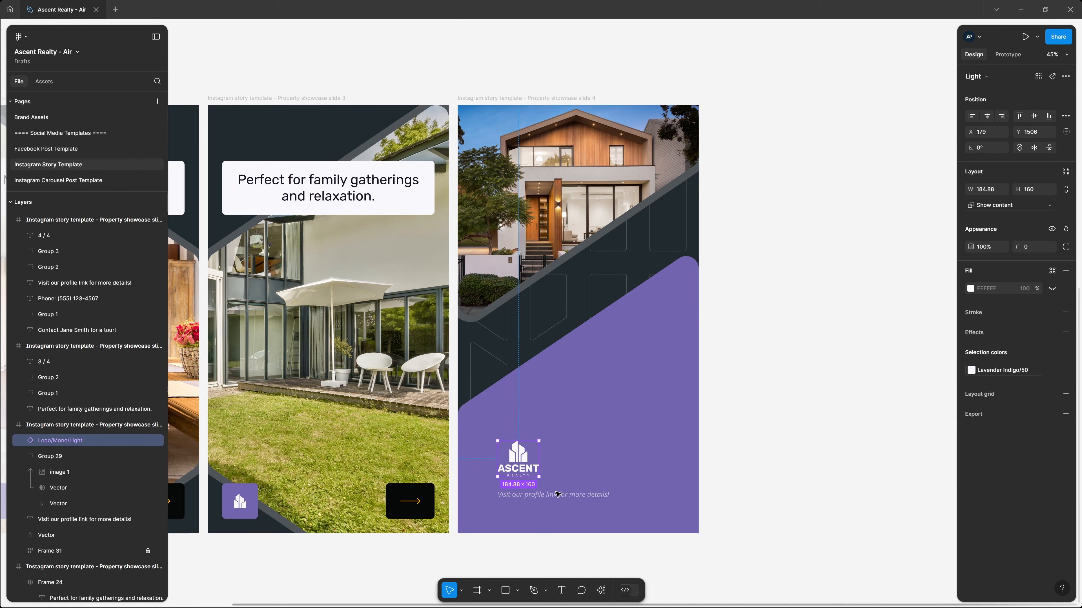
shift+click(561, 496)
key(shift+a)
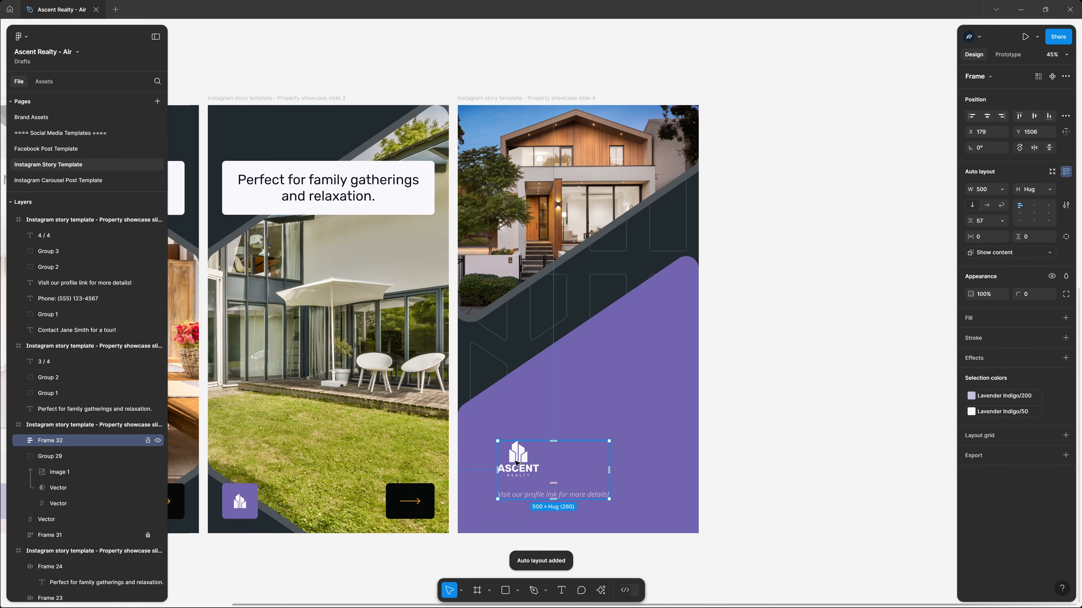
key(shift+r)
drag(519, 459, 494, 465)
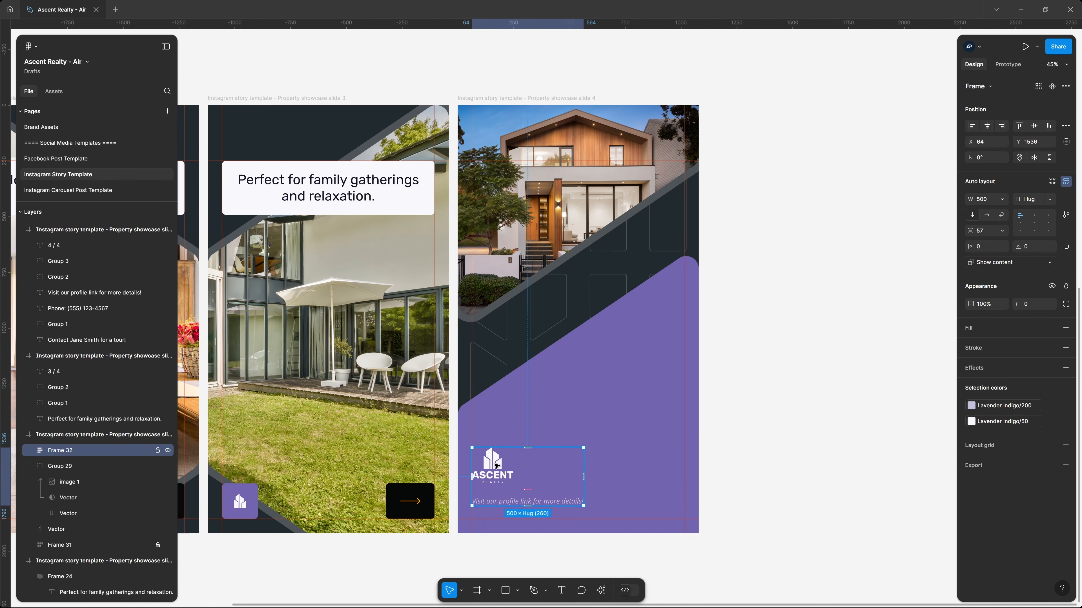
Step: Set the gap between the logo and the profile link text to 80 and move their frame down to the bottom margin guide
click(527, 490)
text(80)
key(Return)
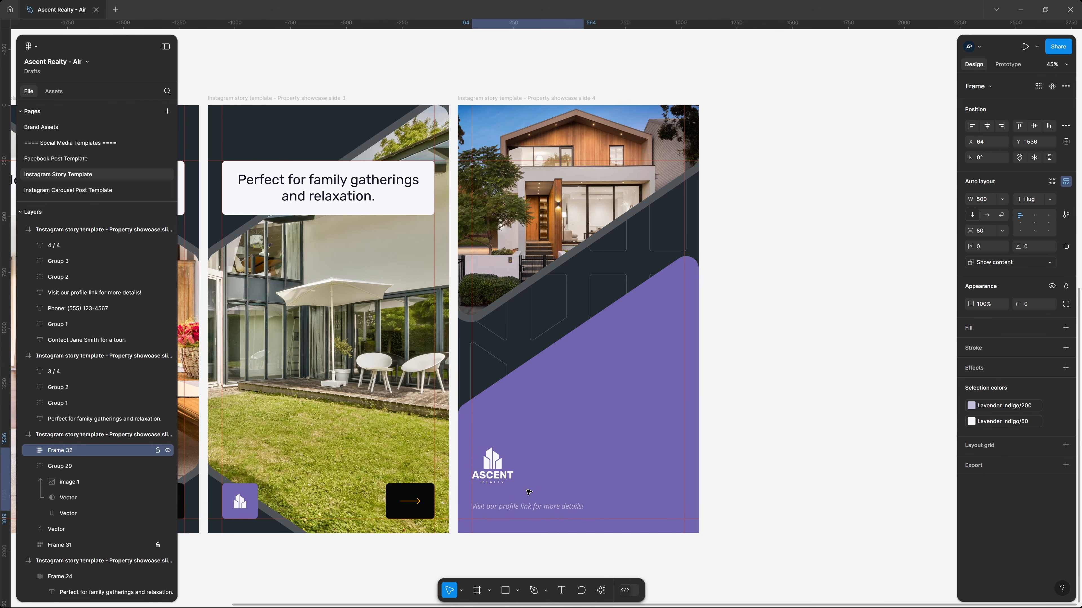
drag(496, 470, 493, 480)
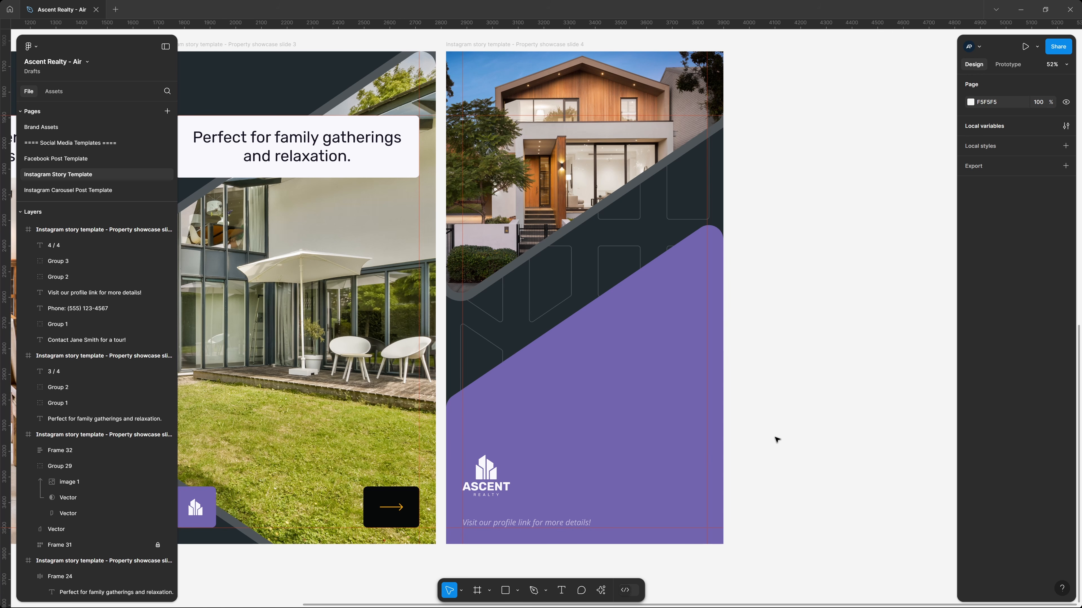
Step: Import the agent photo image-4 from the file manager and place it on the empty canvas beside slide 4 at X 4051, Y 1008
scroll(779, 440, up, 10)
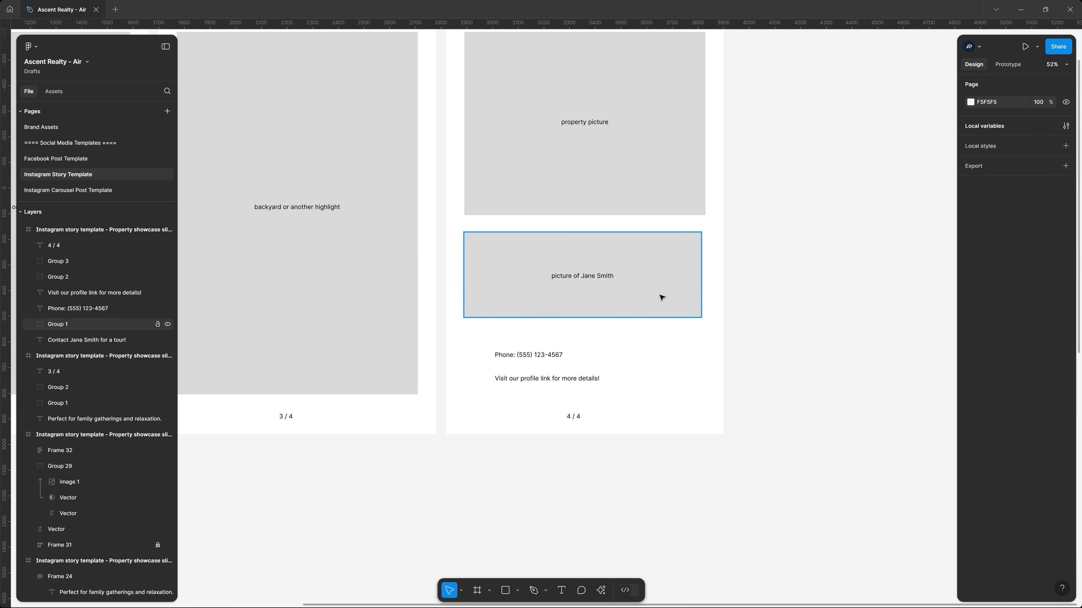
scroll(676, 399, down, 10)
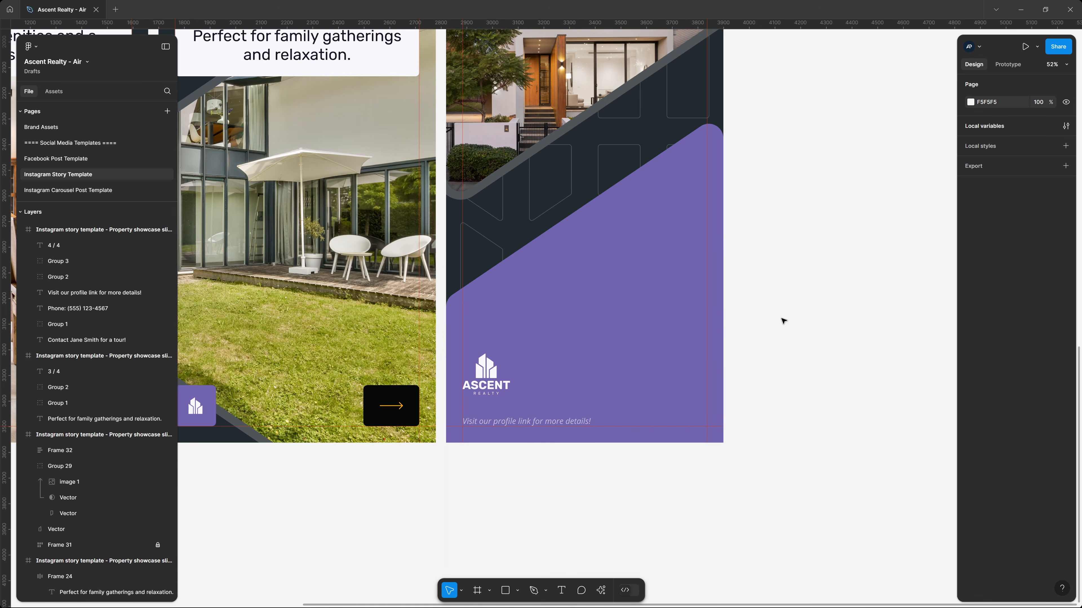
key(alt+Tab)
drag(473, 198, 867, 66)
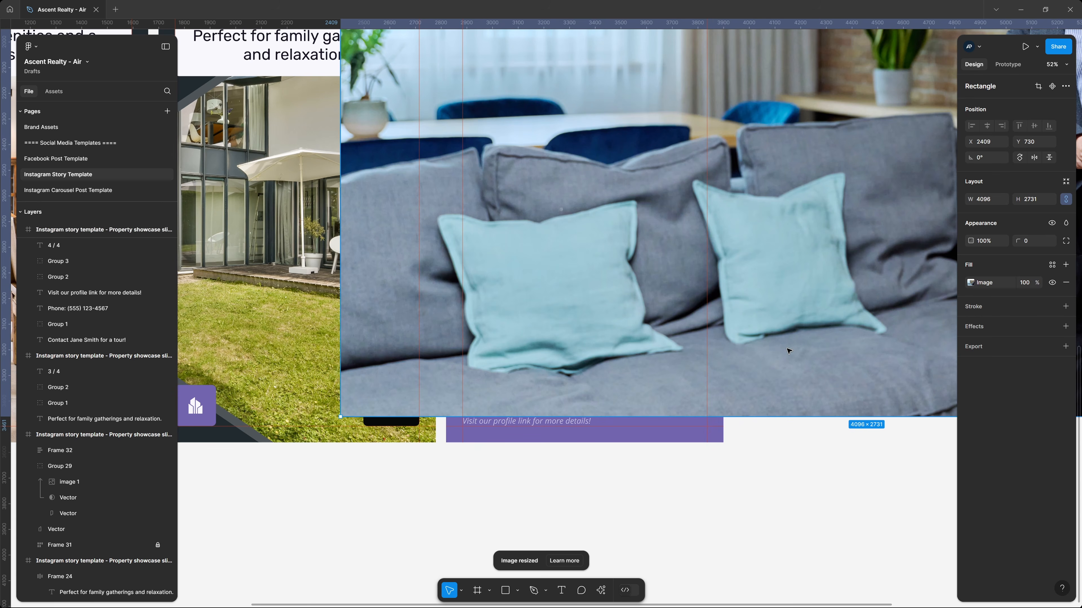
scroll(788, 351, down, 5)
drag(542, 242, 746, 277)
scroll(654, 438, up, 5)
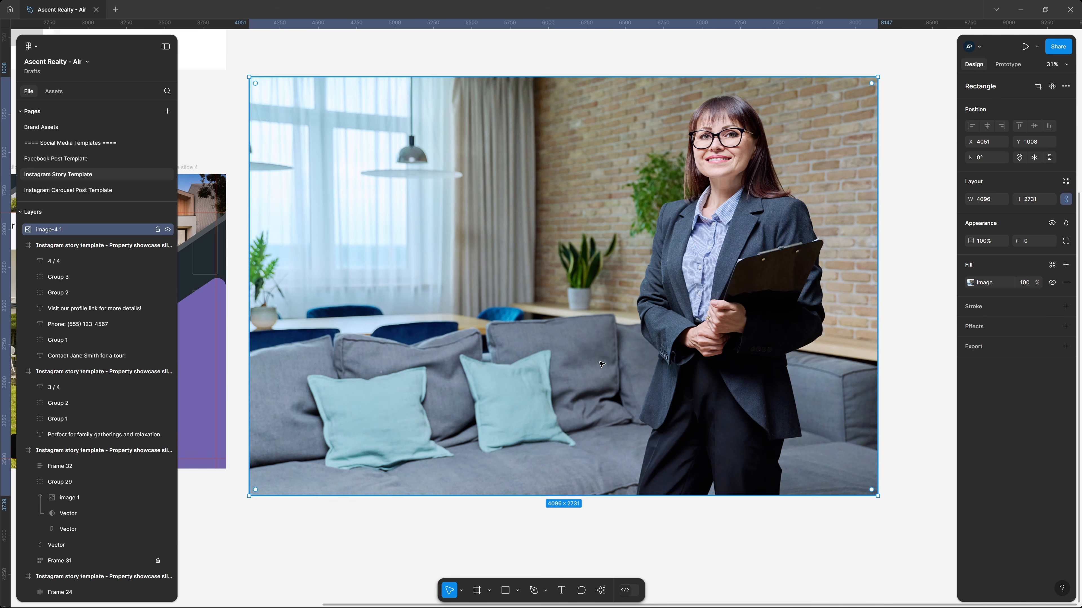
Step: Remove the background of the agent photo with the AI action
click(602, 591)
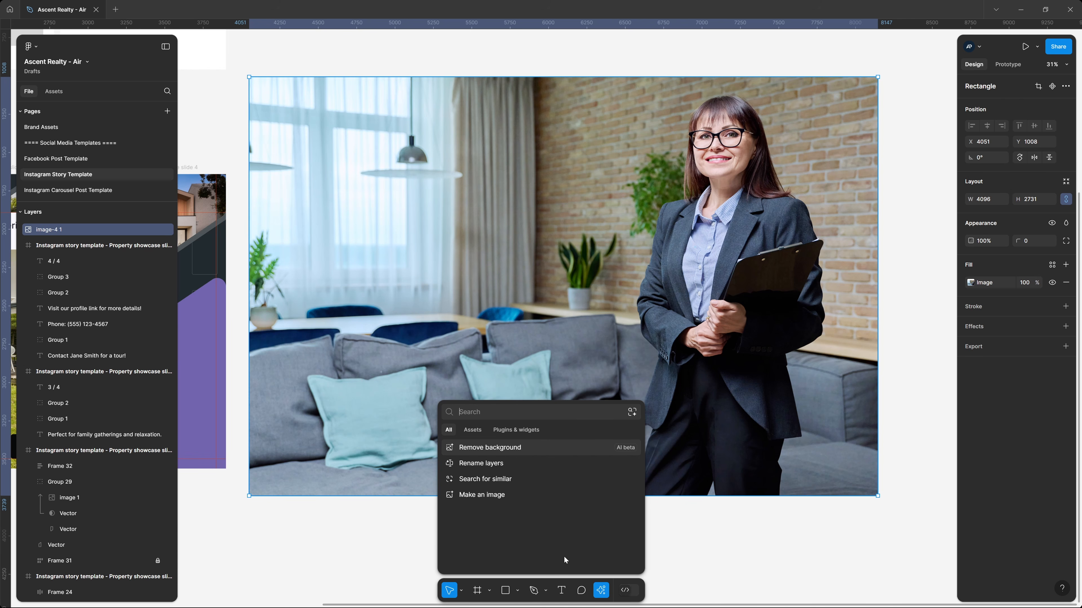
click(479, 449)
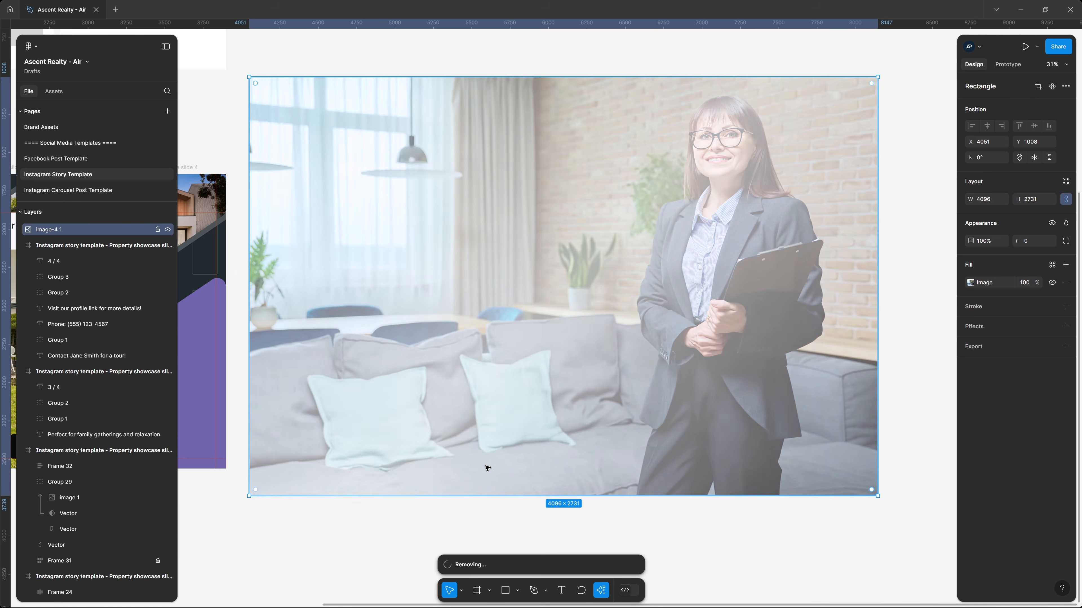
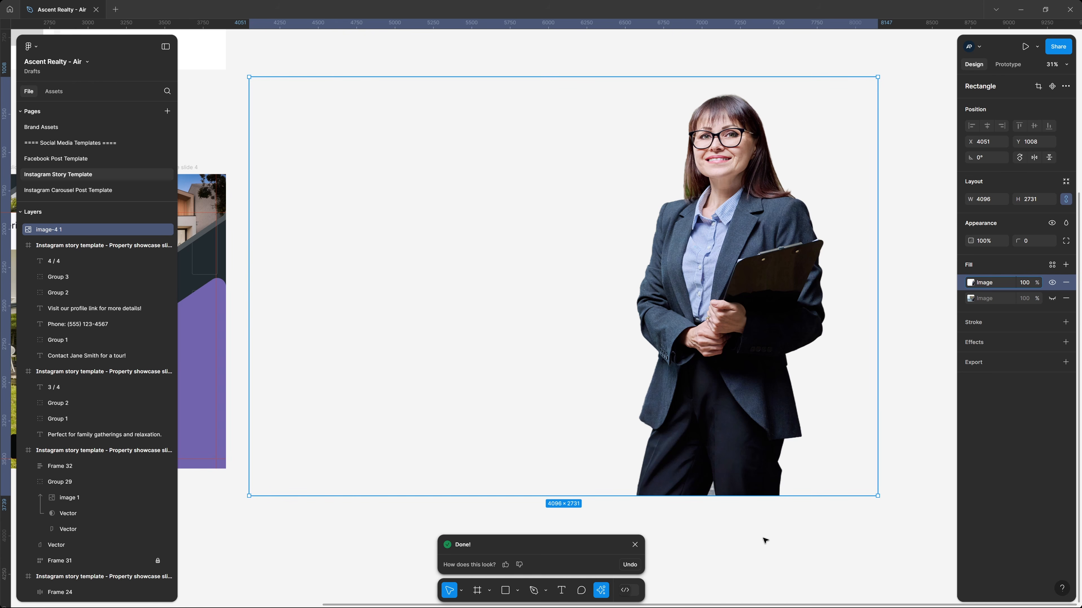
click(1003, 396)
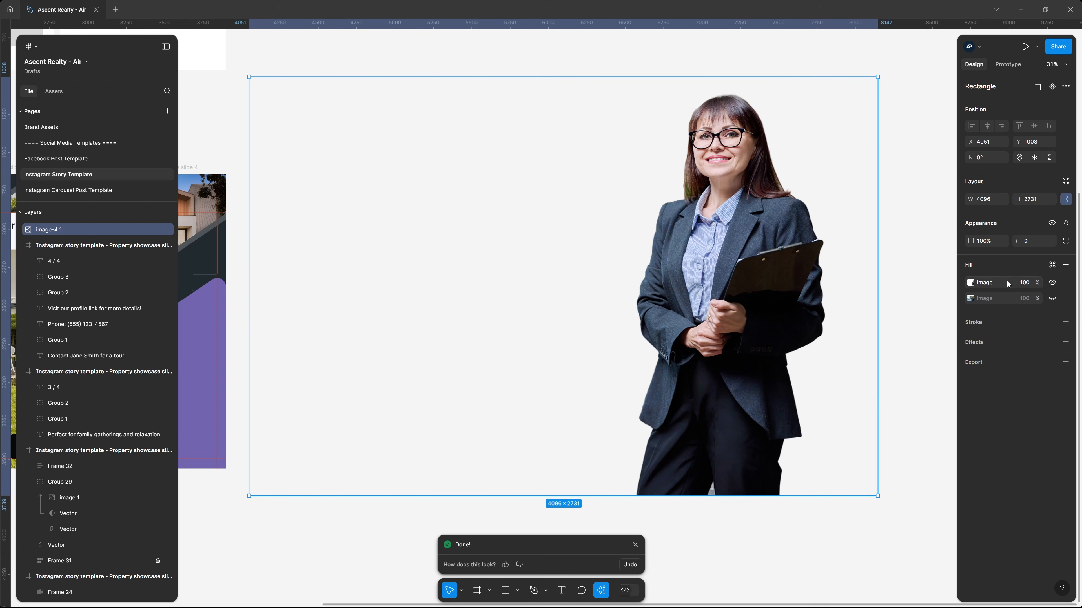
Step: Compare the agent cutout with the original photo by toggling the visibility of both image fills
click(1053, 283)
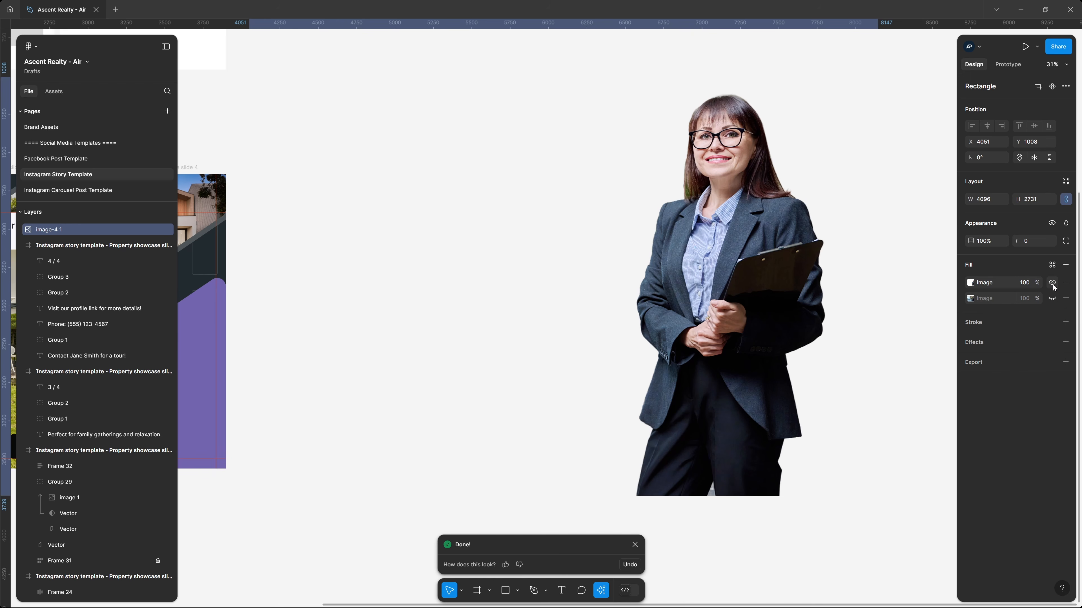
click(1053, 298)
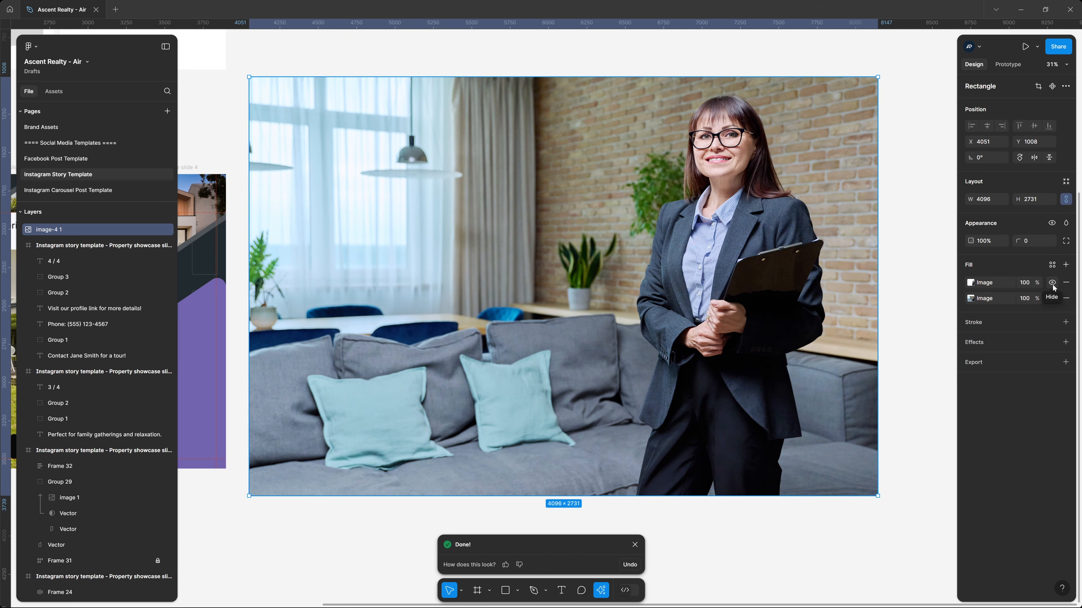
click(1052, 283)
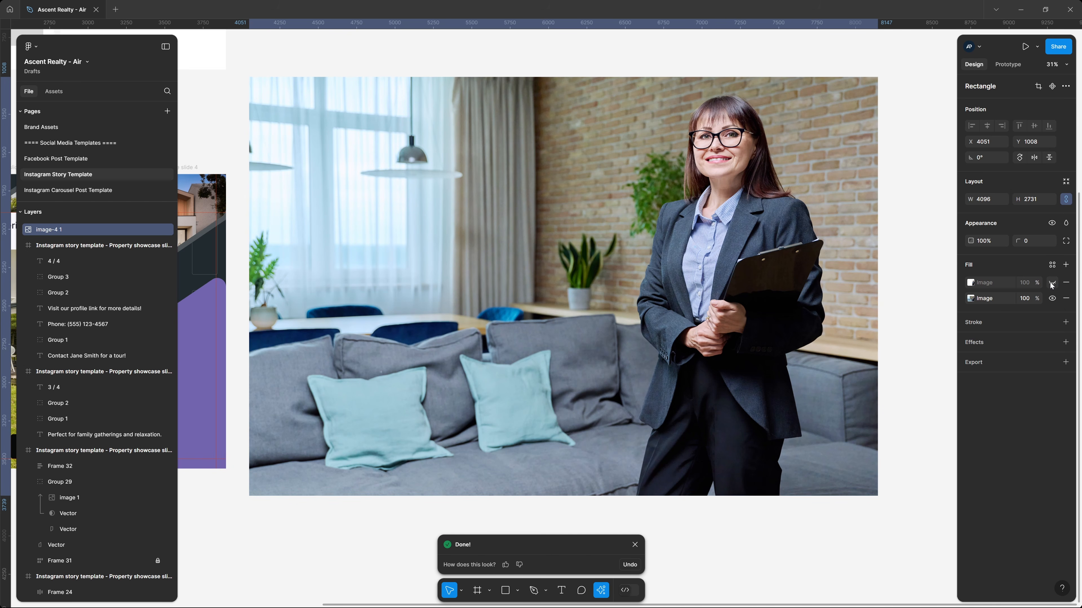
click(1052, 283)
click(1053, 299)
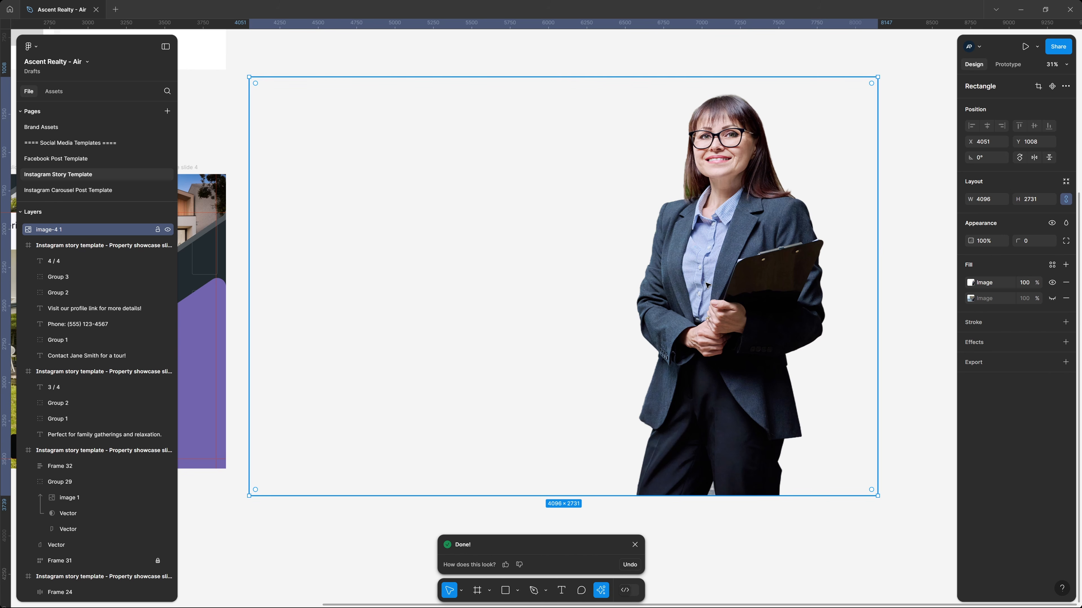
Step: Set the cutout's image fill to Crop and trim the empty areas beside the agent to 1420 × 2731
double_click(717, 247)
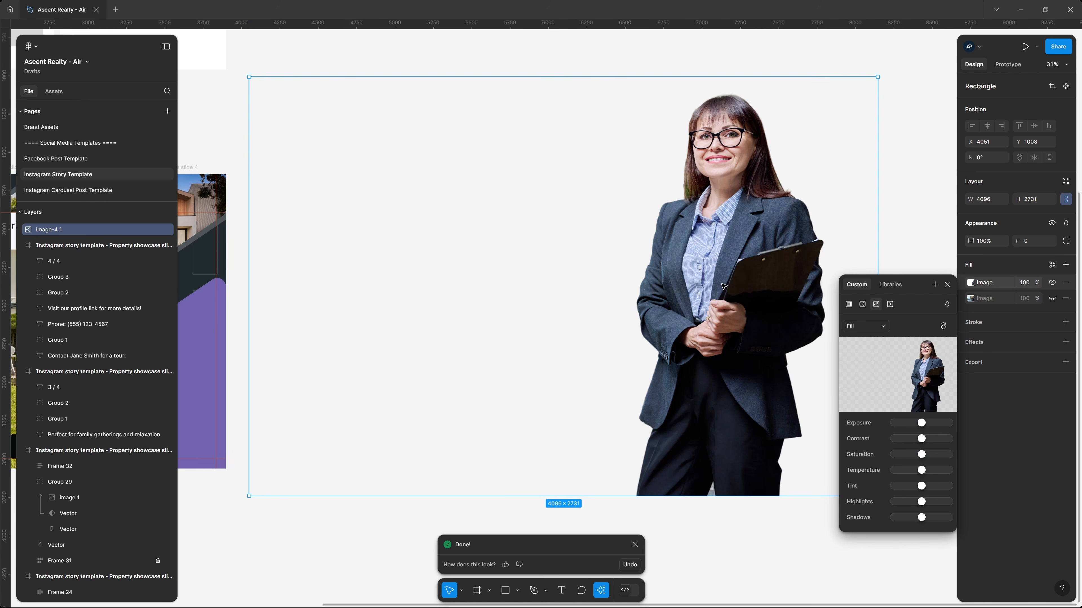
click(868, 326)
click(866, 349)
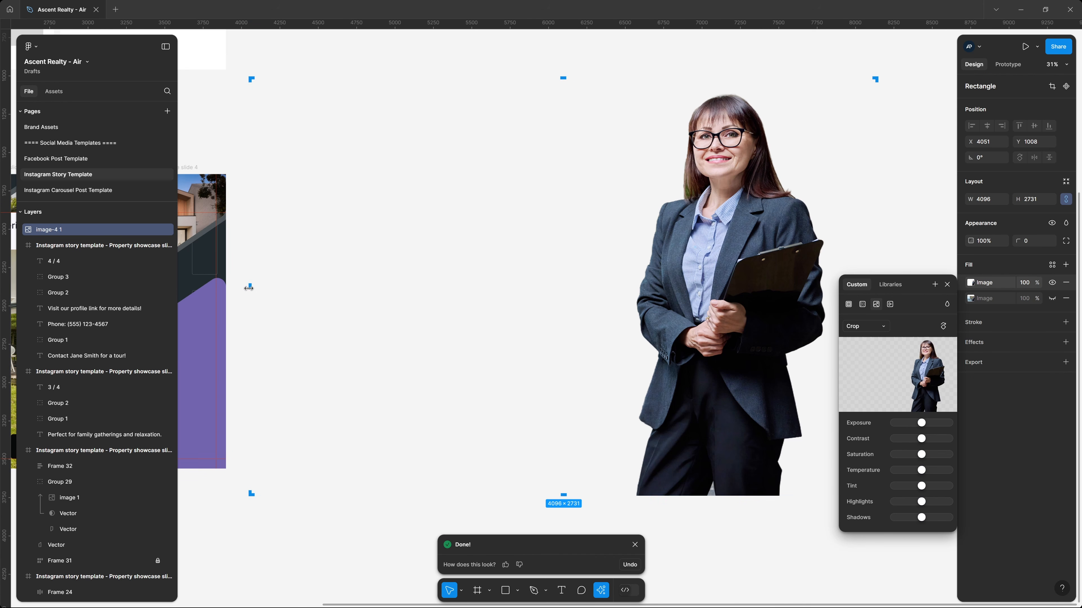
drag(250, 288, 255, 286)
drag(471, 300, 621, 309)
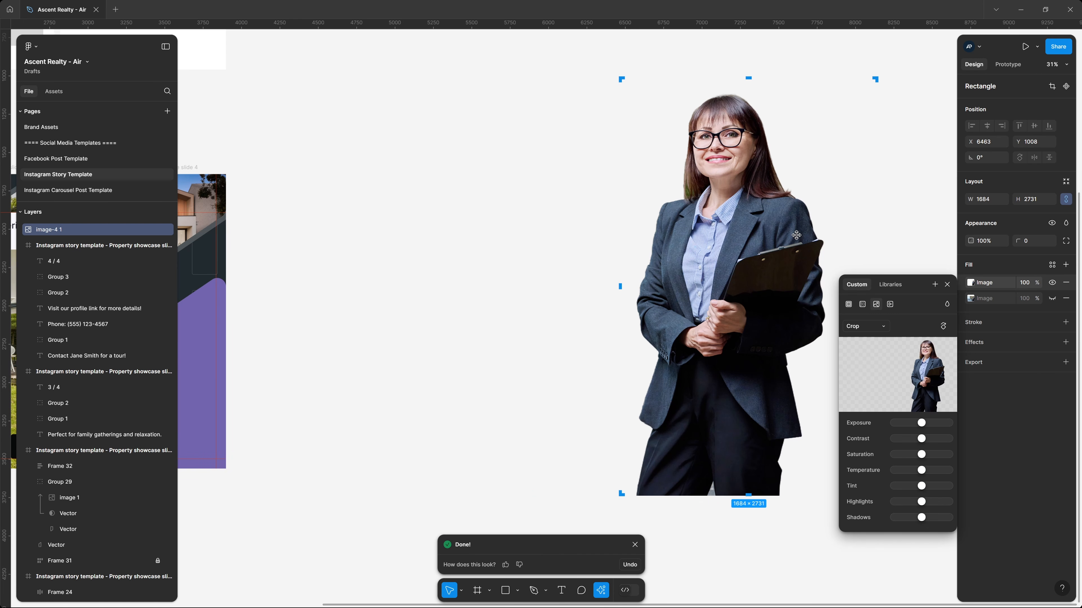
drag(768, 235, 715, 214)
drag(715, 214, 612, 212)
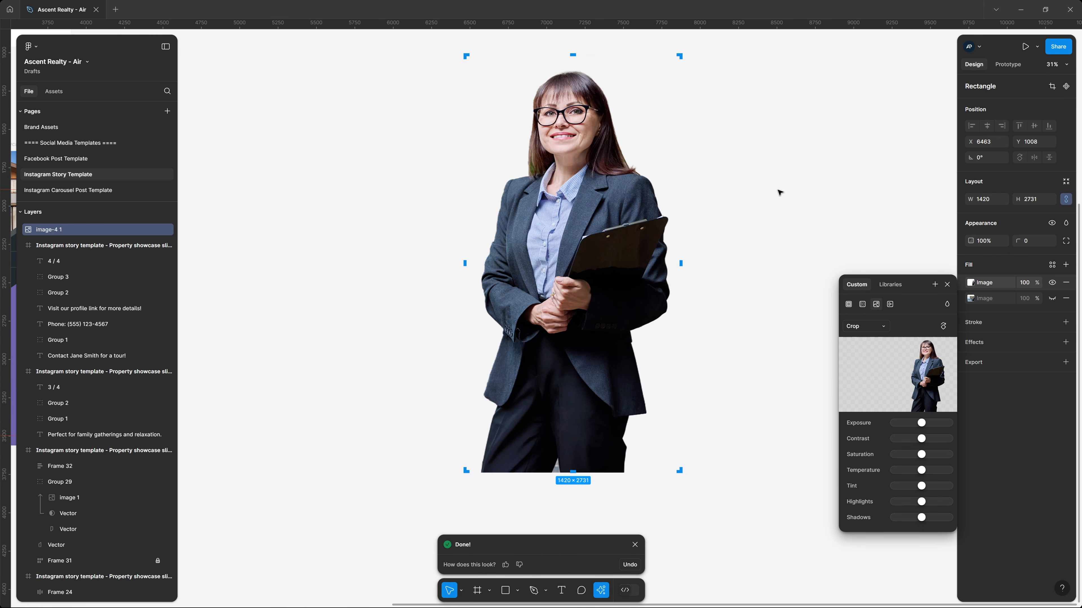
click(779, 191)
Step: Cut the cropped agent photo from the canvas and paste it into the slide 4 frame
click(549, 282)
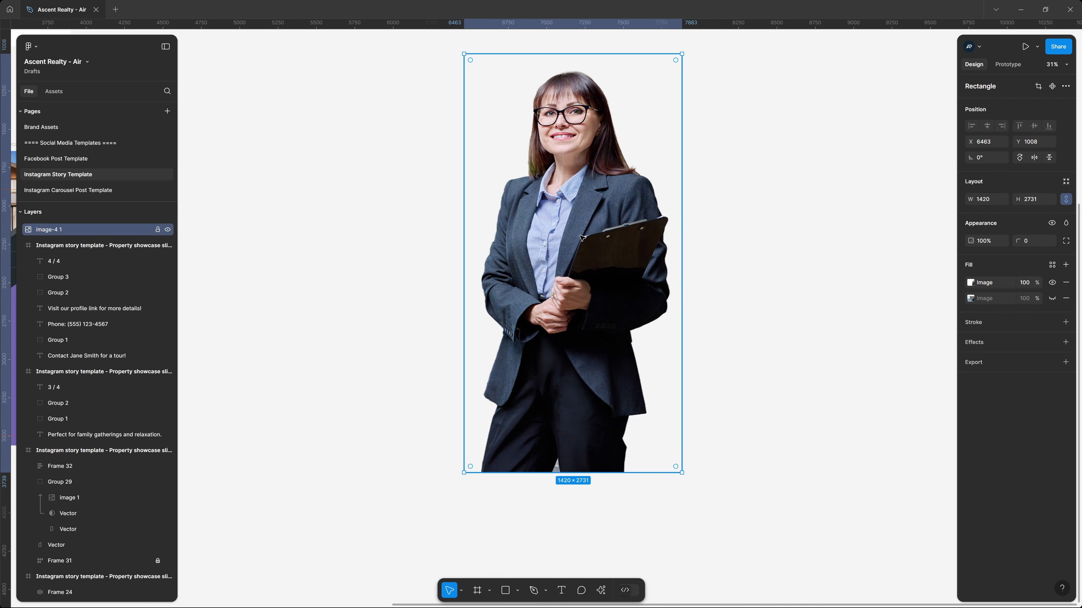
drag(529, 237, 862, 257)
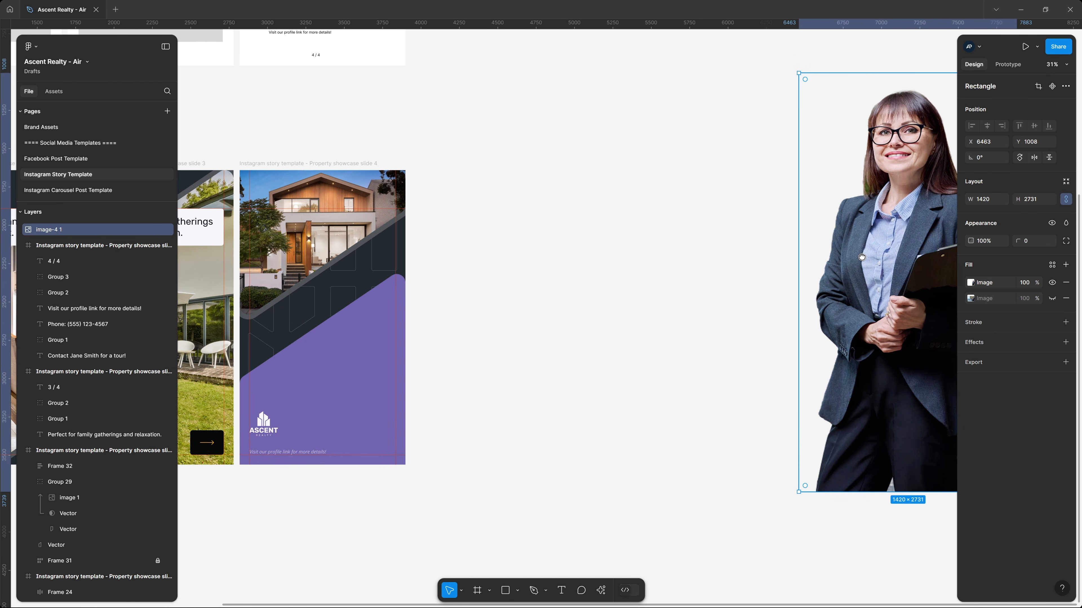
key(Delete)
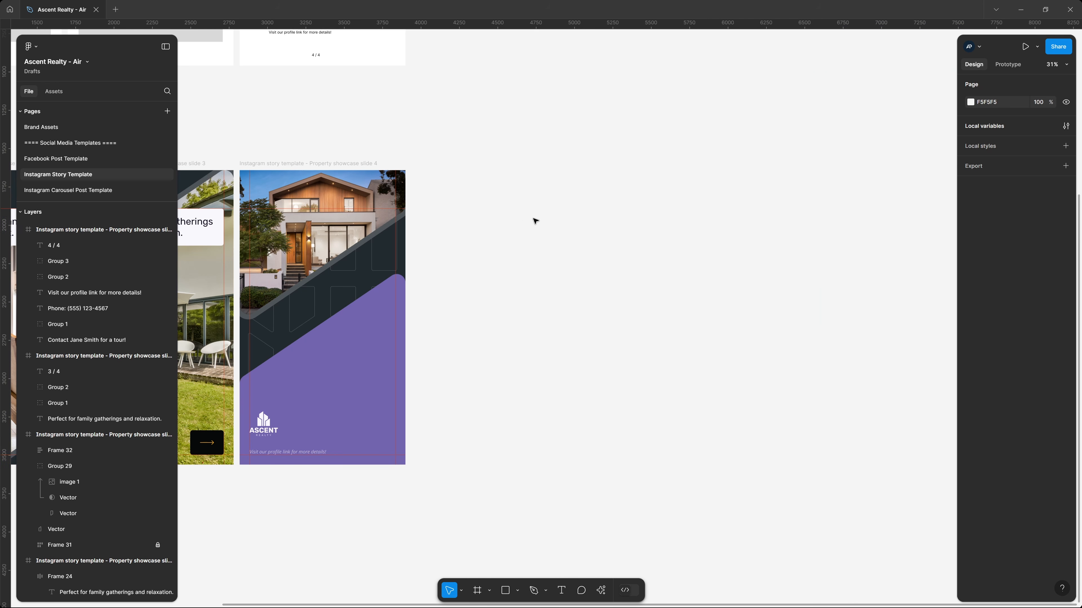
scroll(539, 192, left, 5)
click(533, 158)
key(ctrl+v)
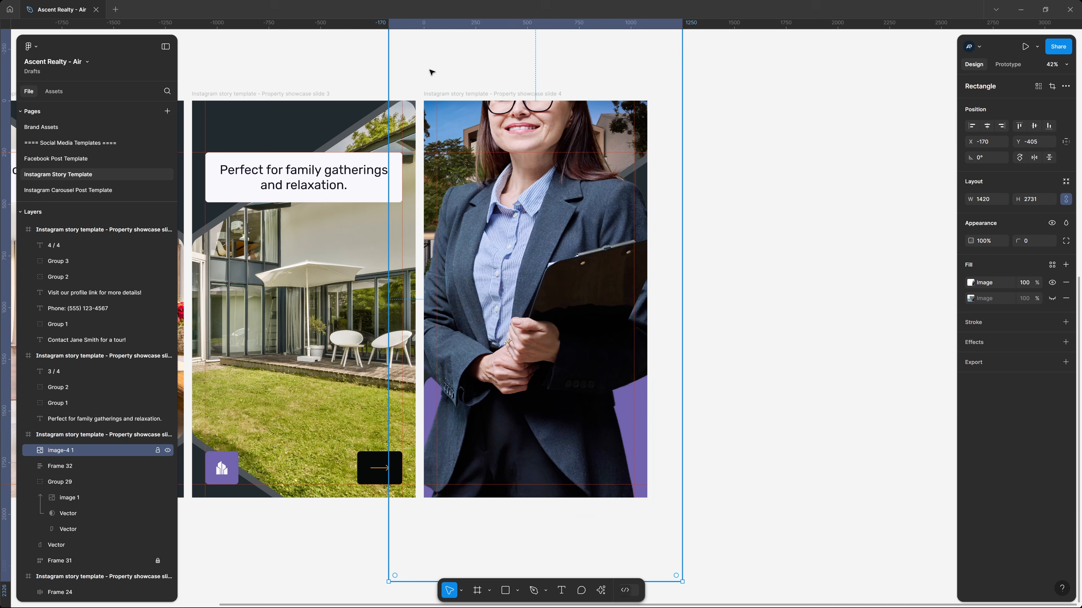
Step: Scale the agent photo to 711 × 1366 and place it at X 564, Y 554 in slide 4's lower right corner
drag(388, 582, 464, 436)
drag(626, 407, 612, 392)
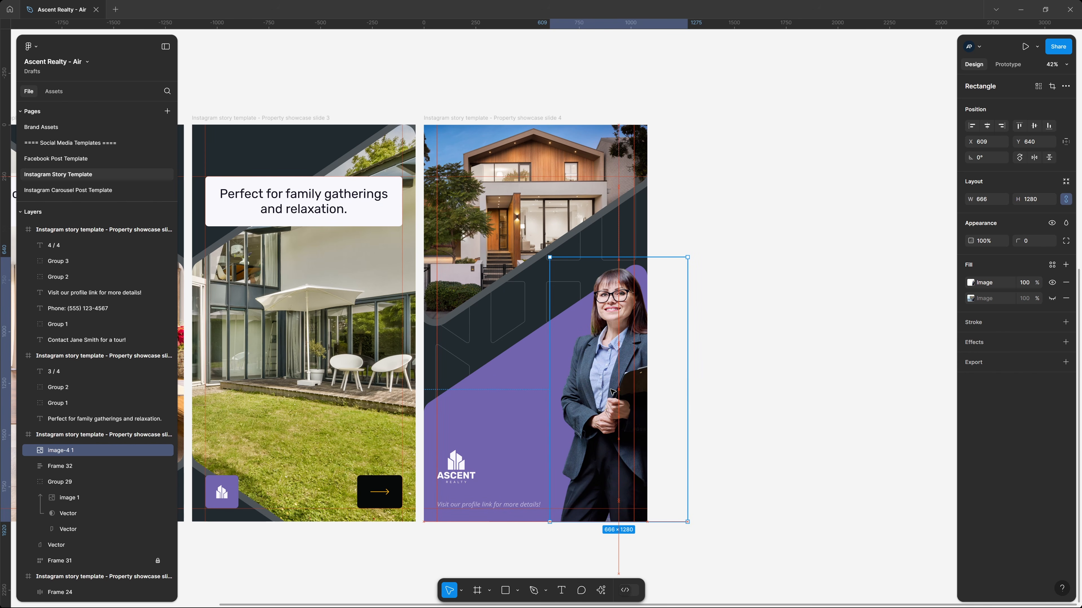
mouse_move(550, 258)
mouse_down()
mouse_move(540, 235)
mouse_move(537, 244)
mouse_up()
click(756, 247)
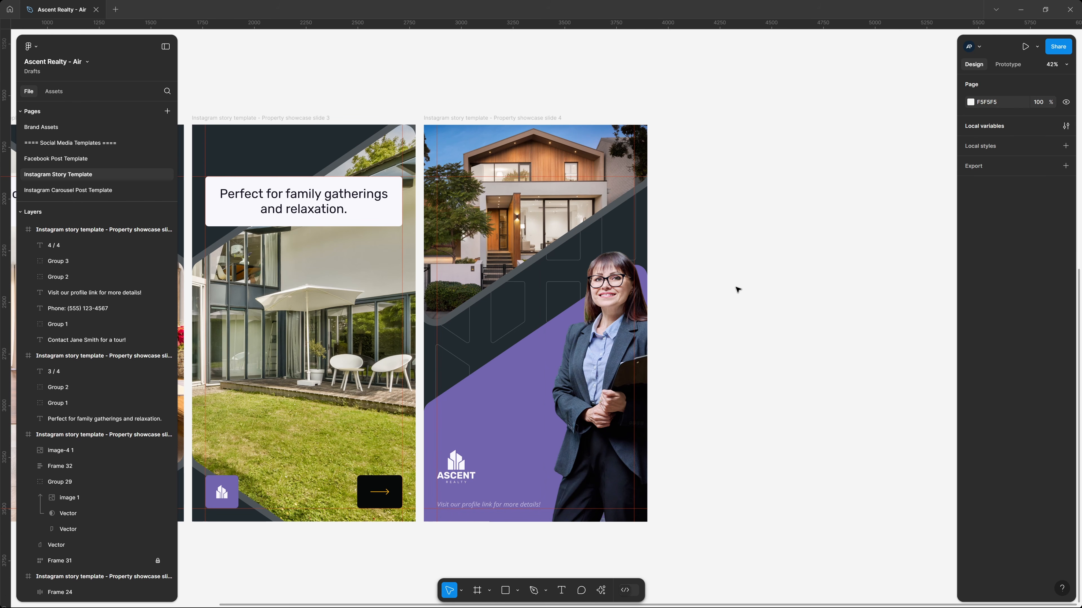
Step: Apply a layered drop shadow to the agent photo with the SmoothShadow plugin, keeping color 000000 and its default settings
scroll(681, 409, up, 3)
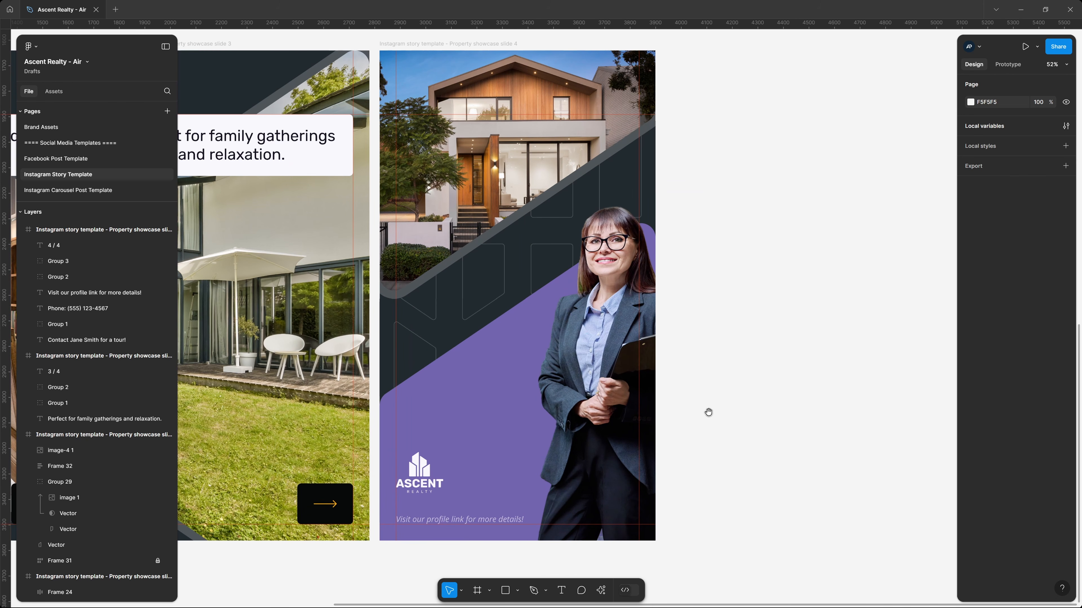
drag(709, 413, 746, 360)
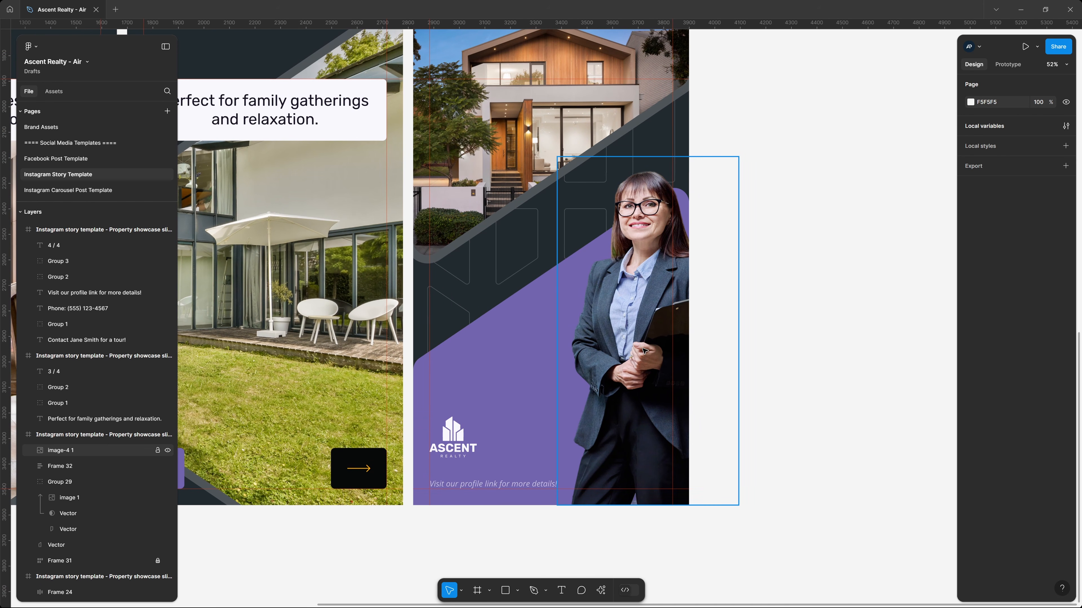
click(645, 301)
key(ctrl+k)
text(smoo)
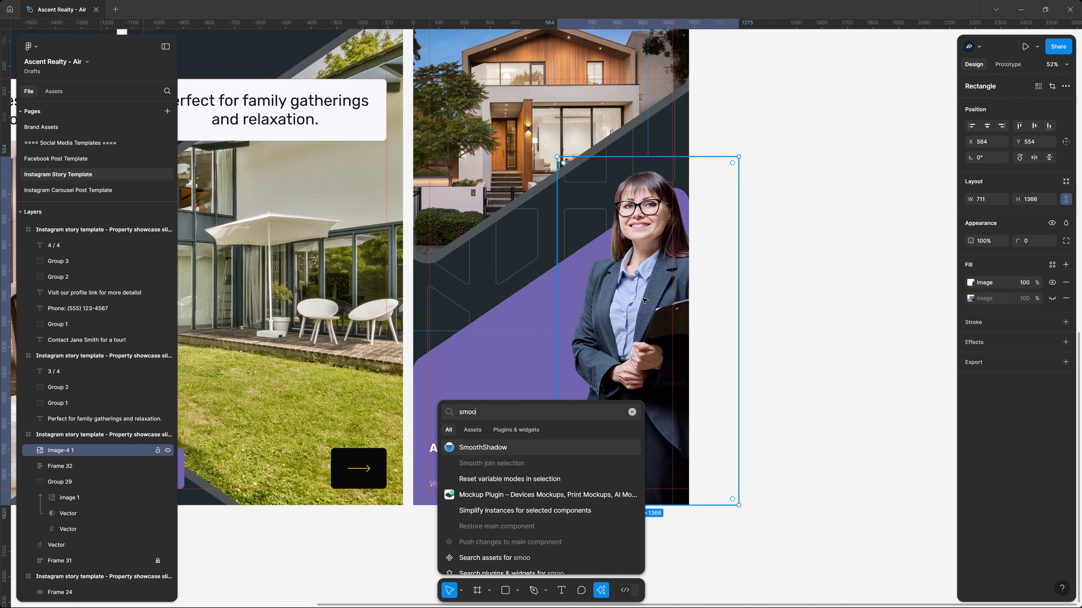
key(Return)
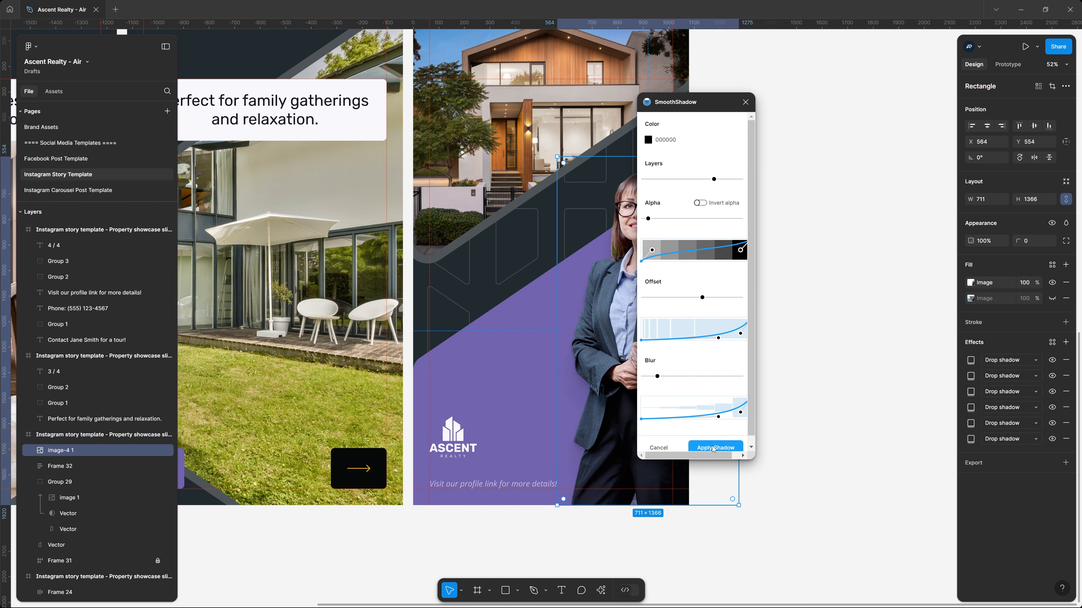
click(713, 449)
click(802, 259)
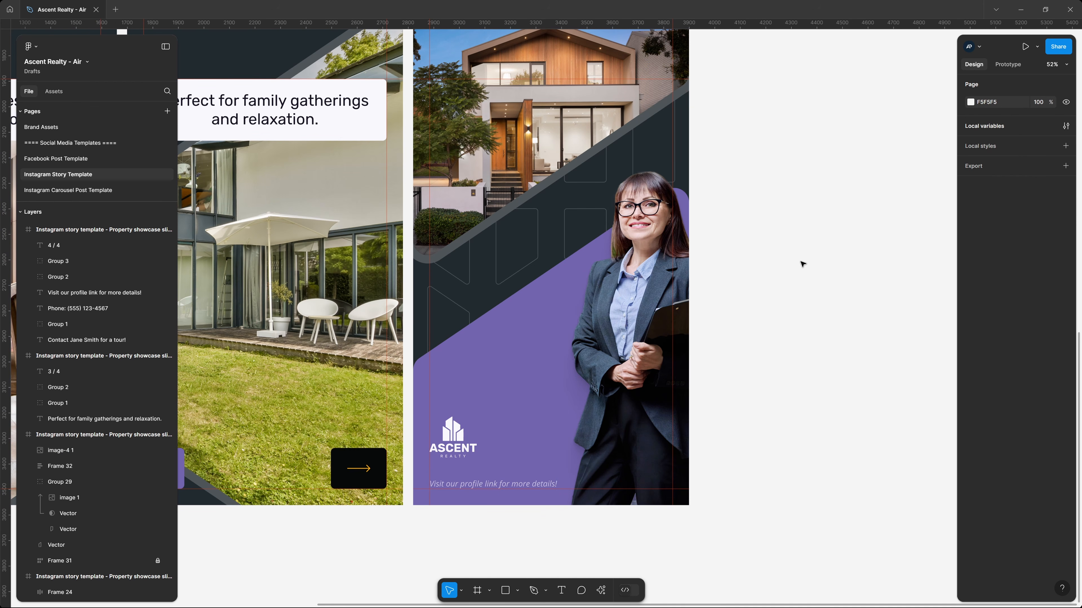
Step: Examine the slide 4 wireframe for the contact heading and phone line still missing from the design
click(623, 290)
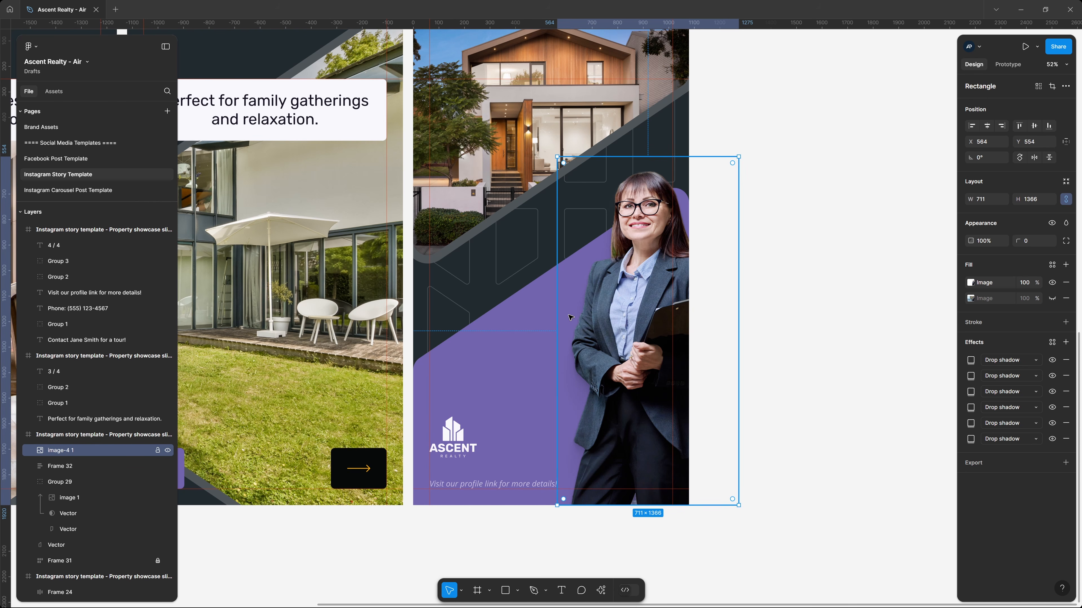
click(848, 255)
scroll(836, 273, up, 3)
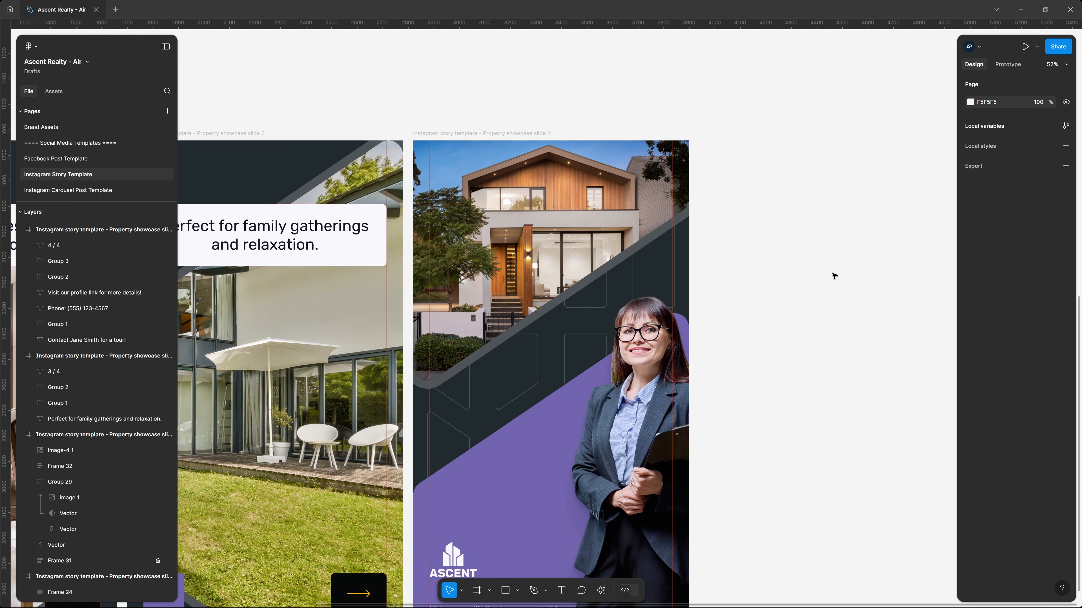
scroll(835, 276, up, 15)
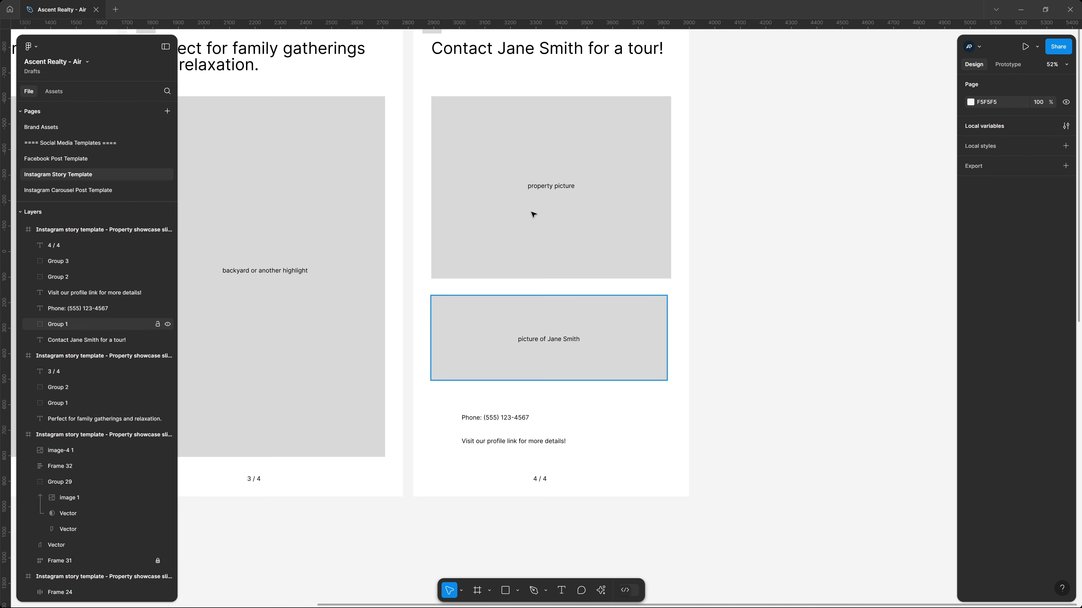
click(518, 53)
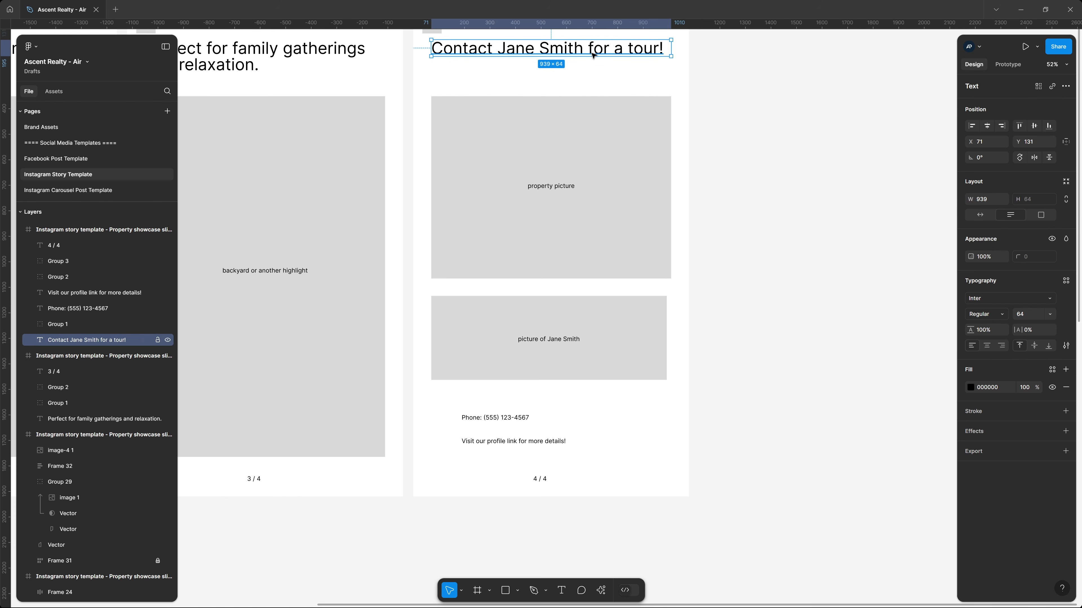
click(510, 420)
click(781, 309)
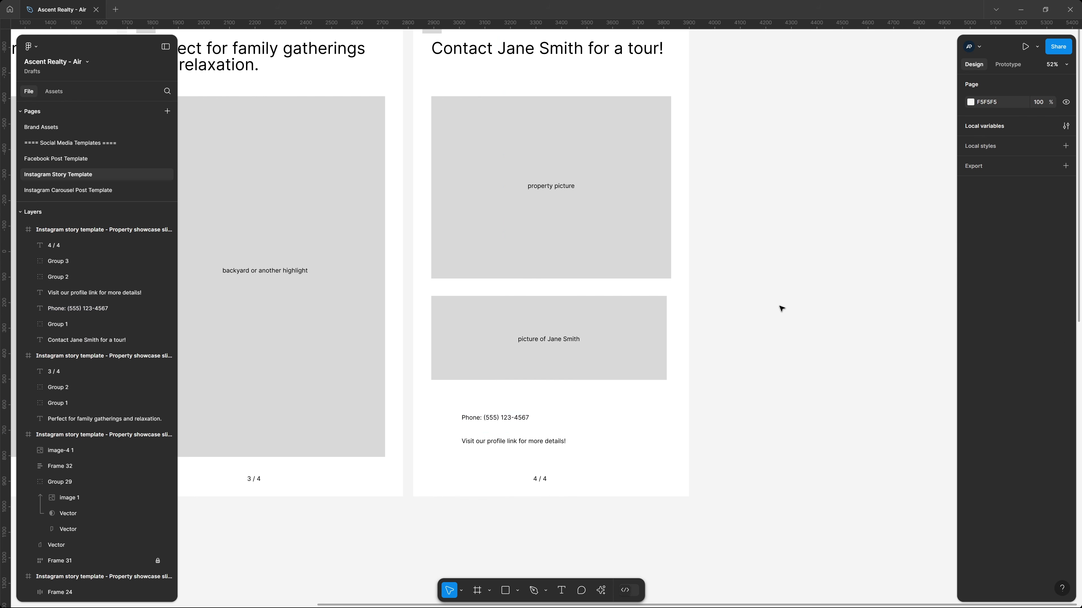
Step: Copy the amber "New on the Market!" card from slide 1 into slide 4 and place it at X 78, Y 677
scroll(781, 308, down, 10)
drag(365, 250, 685, 276)
drag(400, 262, 815, 330)
click(413, 203)
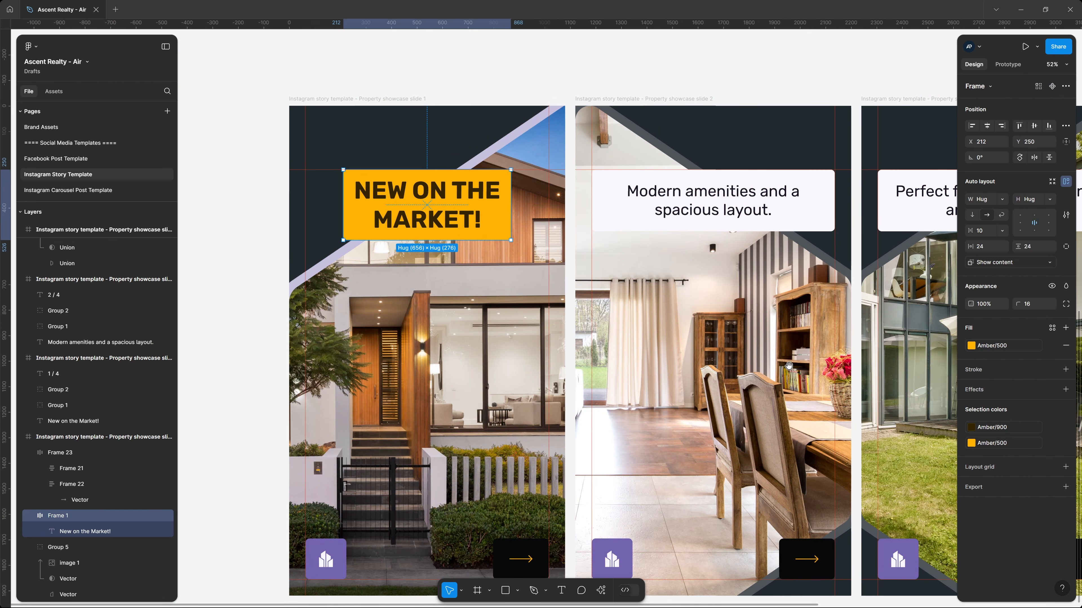
scroll(413, 203, right, 15)
click(431, 38)
key(ctrl+v)
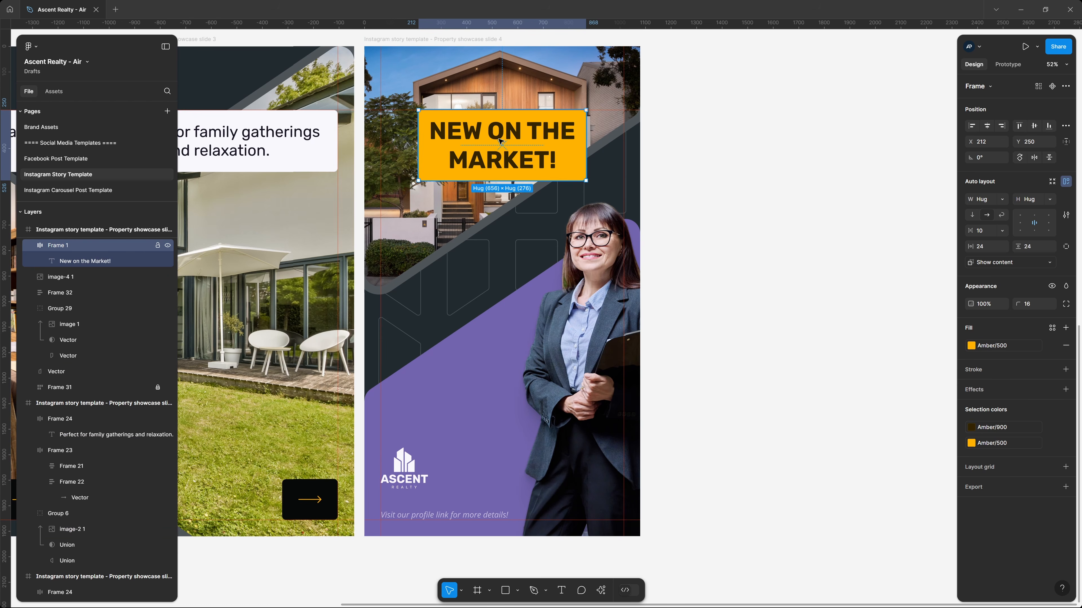
drag(500, 135, 466, 244)
Step: Copy the contact heading and phone line from the slide 4 wireframe into the amber card and stack its contents vertically
scroll(666, 245, up, 15)
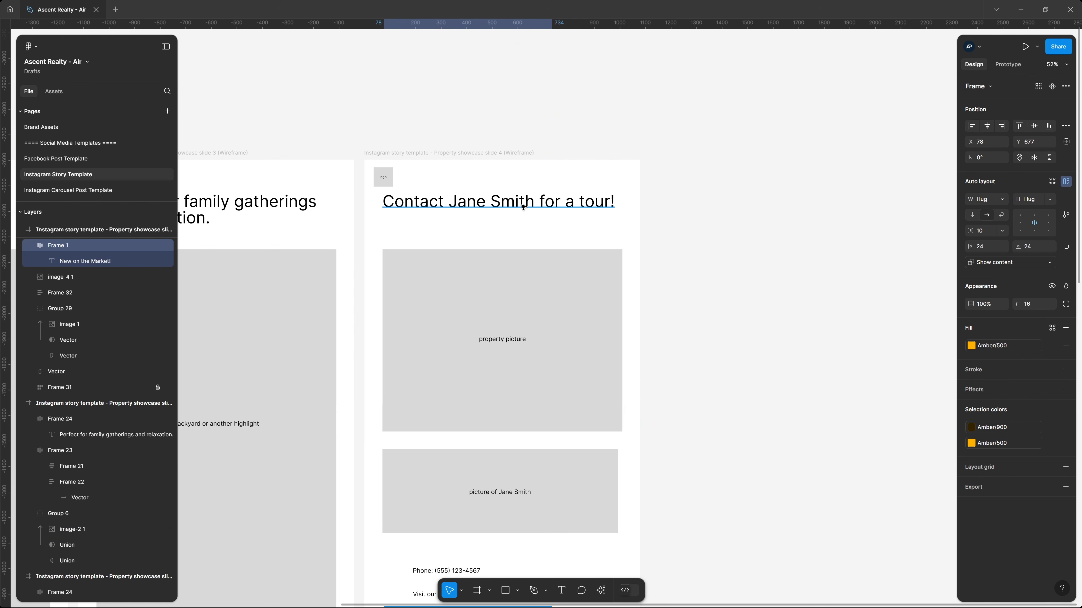
click(539, 204)
scroll(560, 319, down, 3)
shift+click(459, 469)
key(ctrl+c)
scroll(678, 331, down, 13)
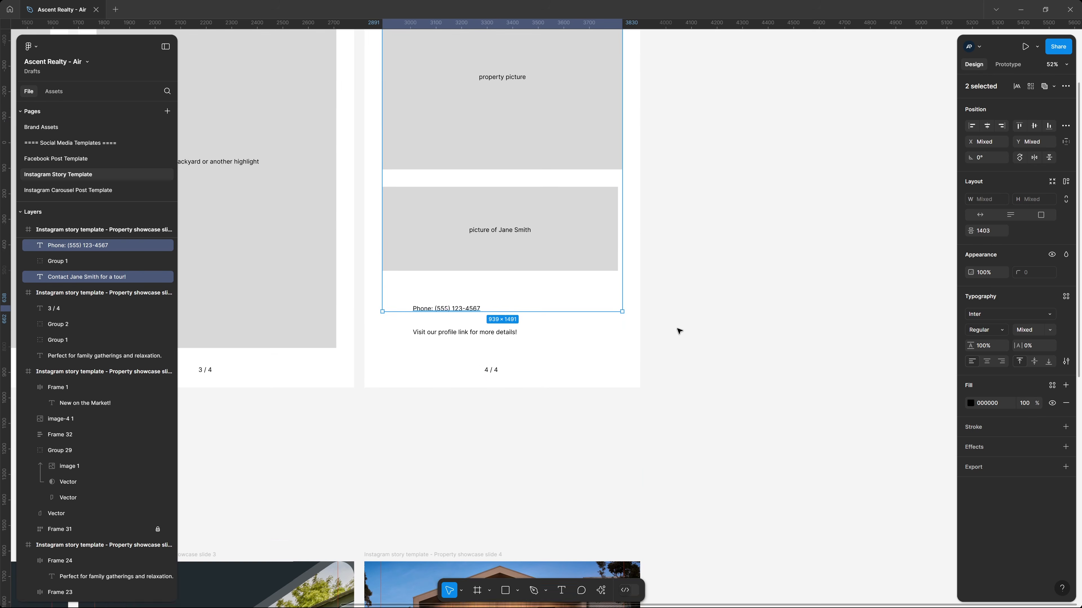
click(473, 383)
key(ctrl+v)
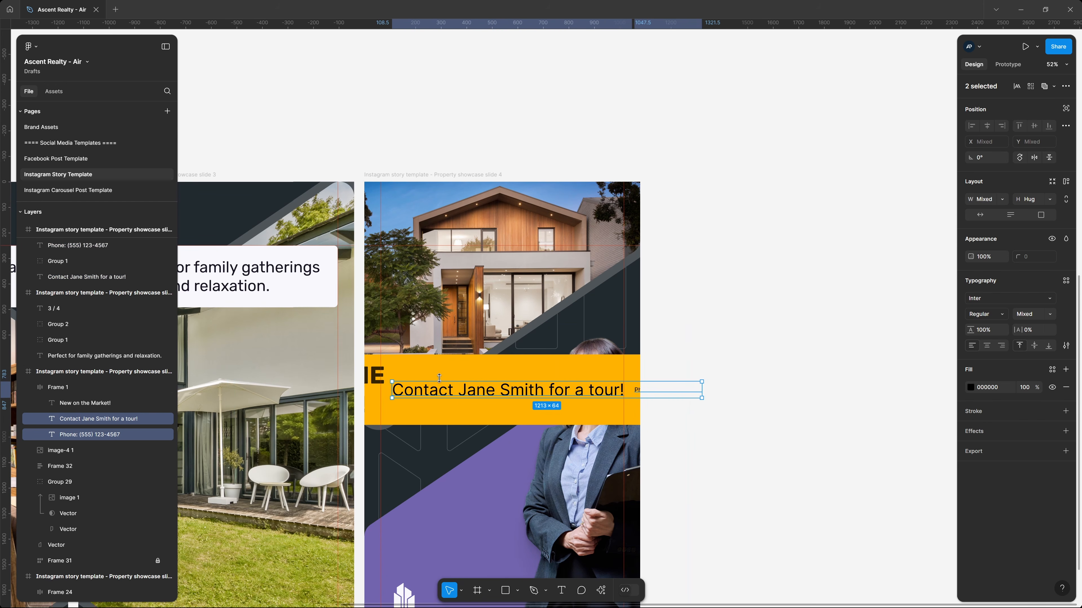
click(483, 361)
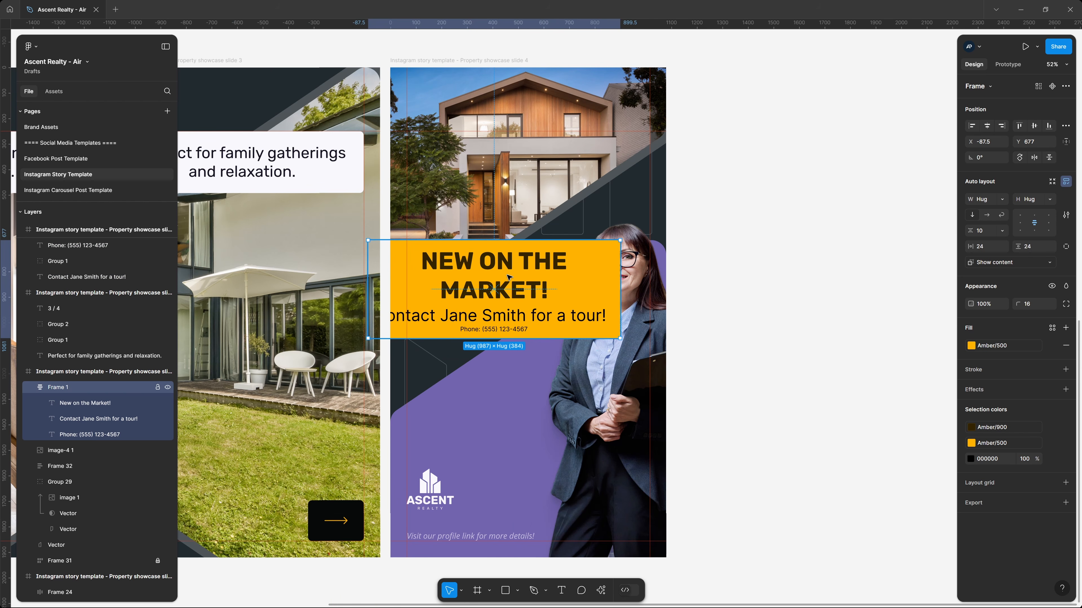
Step: Delete the "New on the Market!" text from slide 4's amber card
double_click(506, 277)
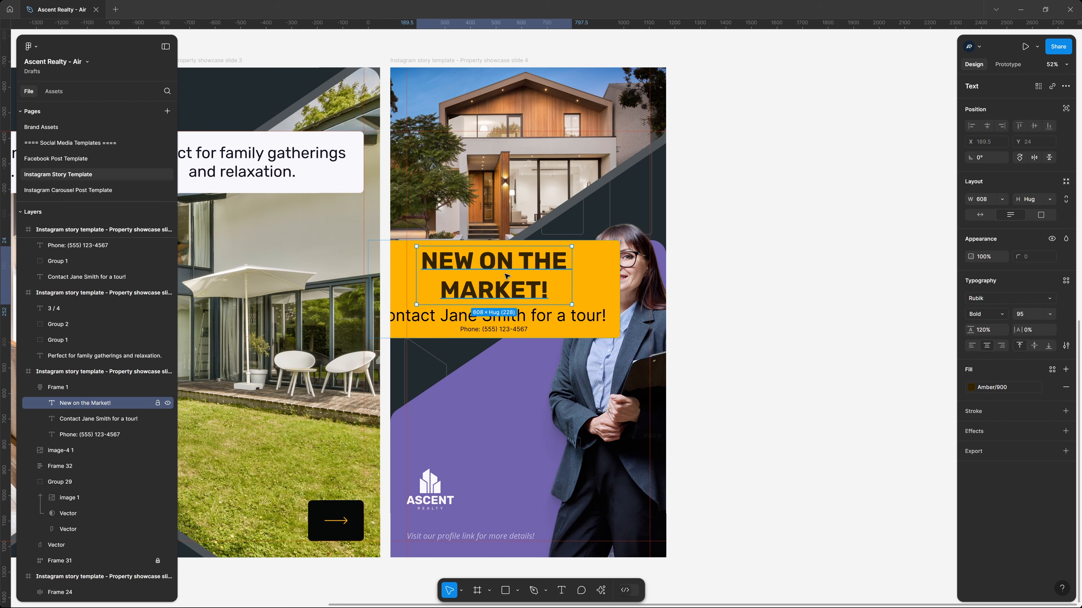
key(Delete)
click(489, 259)
key(Escape)
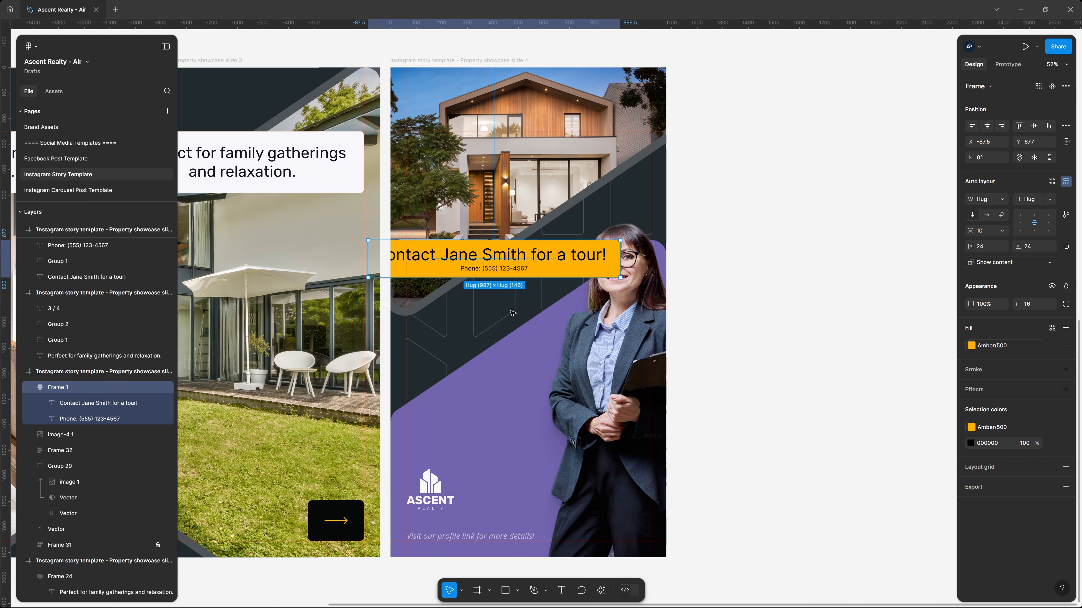
Step: Narrow the amber card to 597, move it to X 138, Y 759, and make both of its texts fill its width
drag(619, 261, 514, 283)
key(Return)
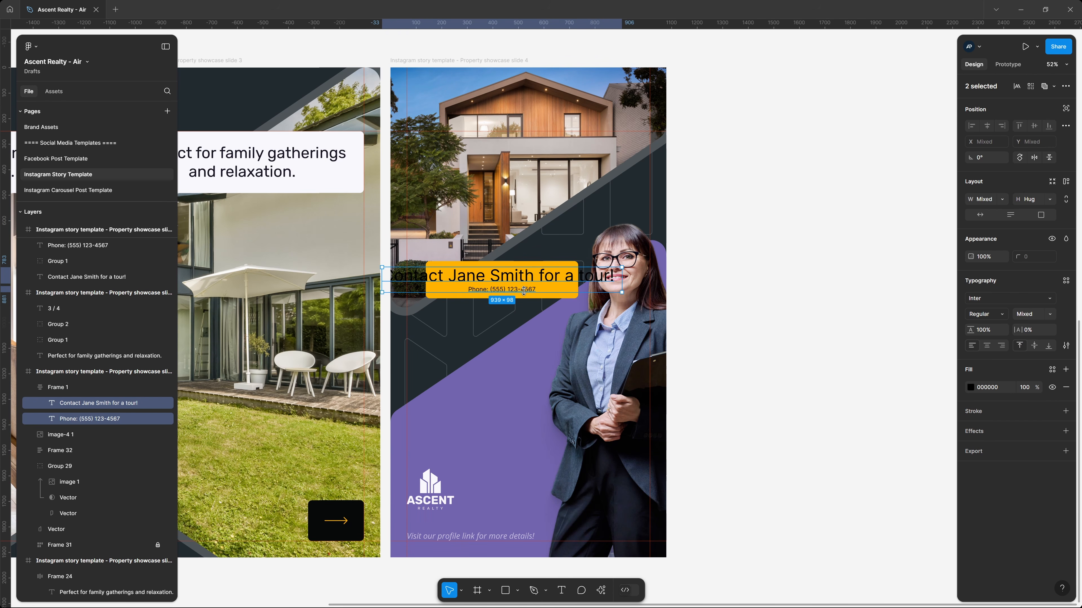
click(1003, 215)
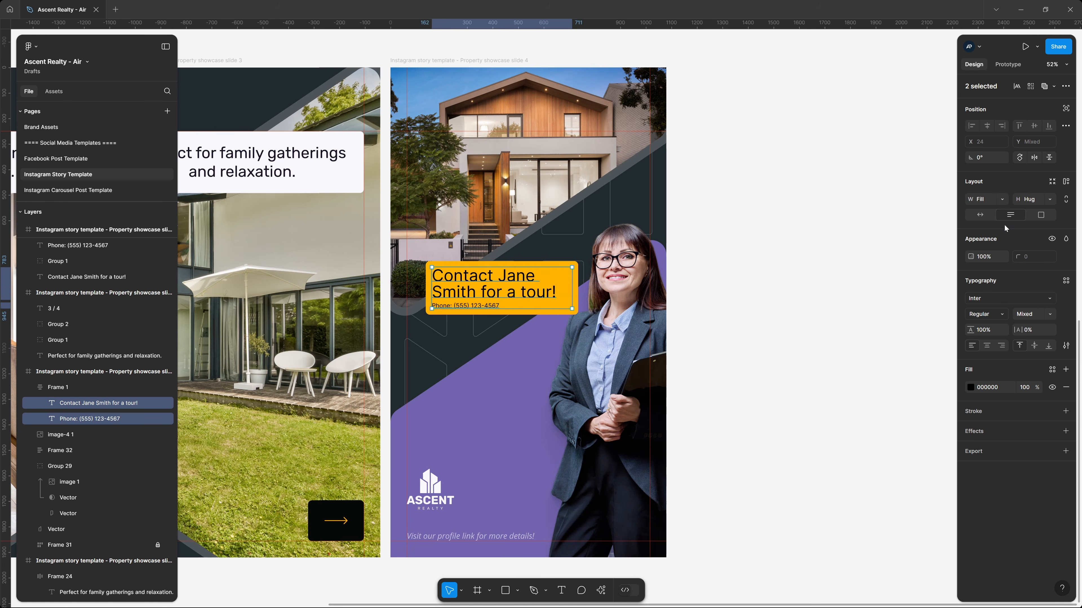
key(shift+Return)
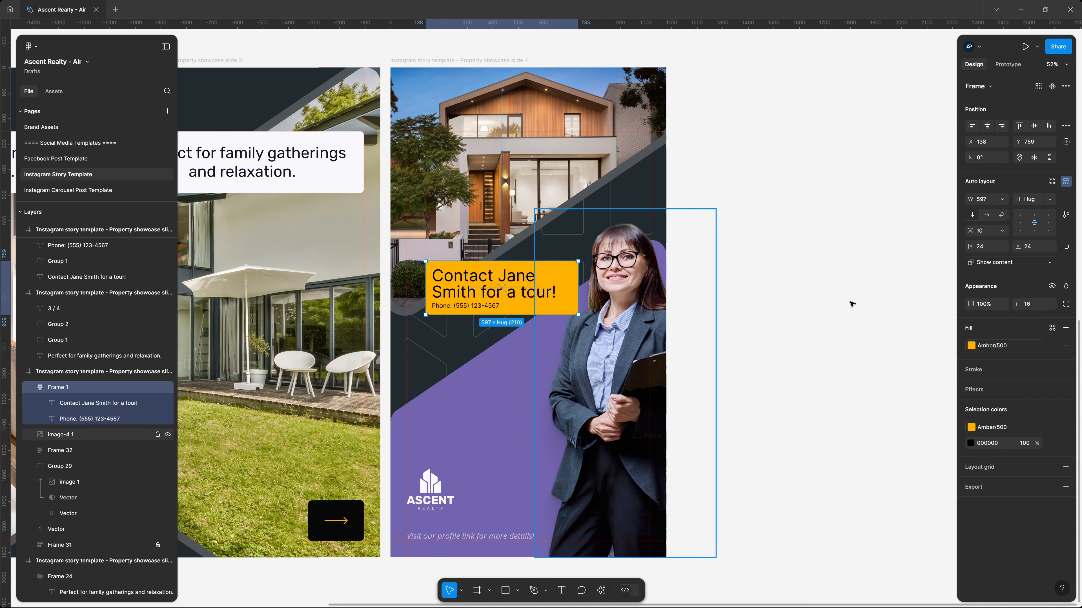
Step: Set the amber card's auto layout gap to 40, horizontal padding to 48 and vertical padding to 80
click(982, 233)
text(40)
key(Tab)
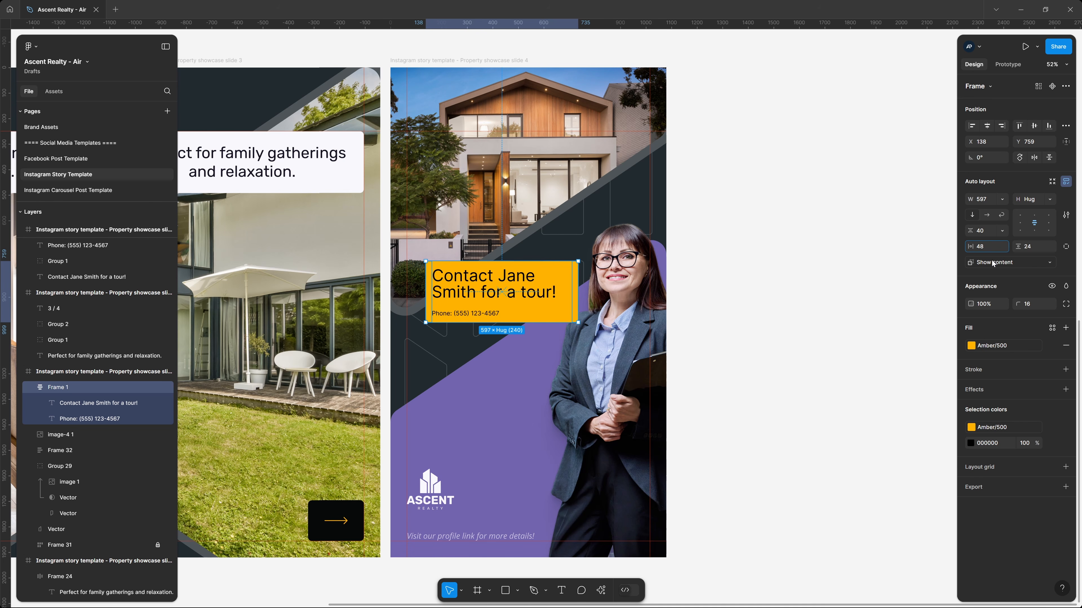
text(48)
key(Tab)
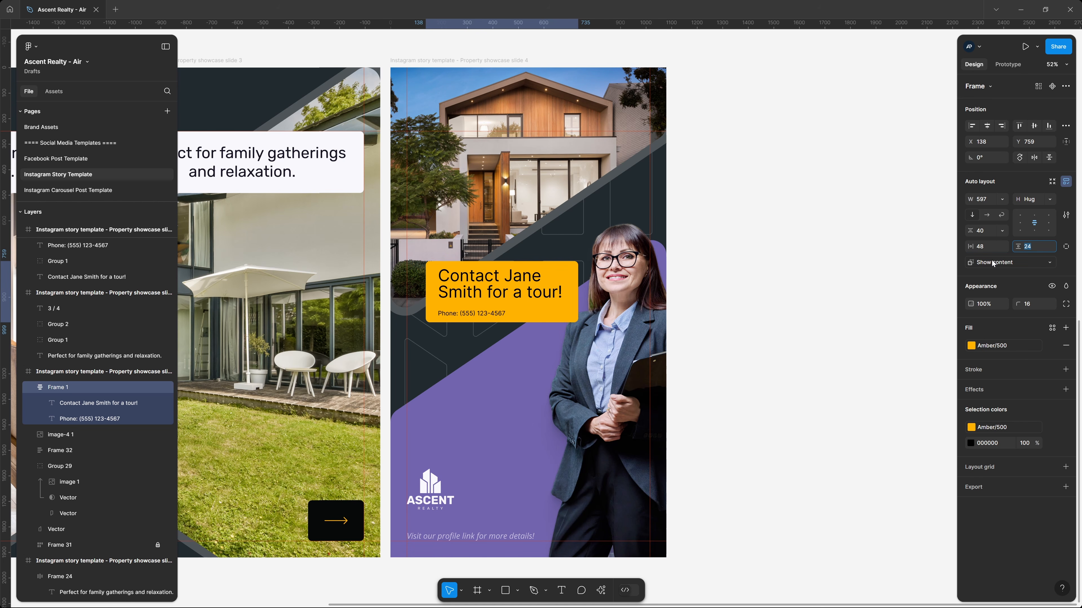
text(80)
key(Tab)
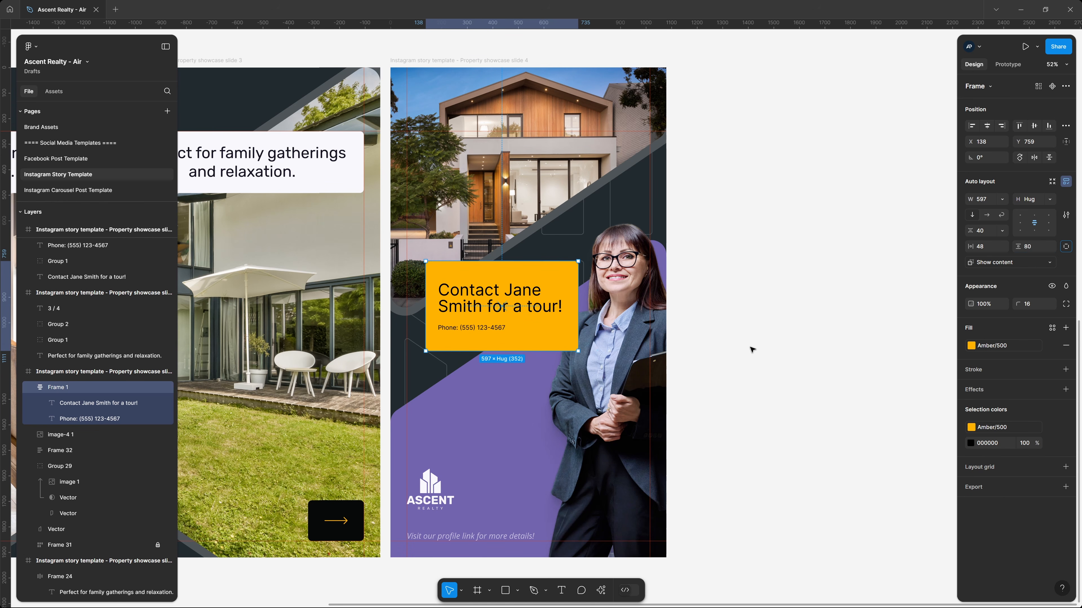
Step: Set the card's contact heading to Rubik, size 49, with 120% line height
click(522, 294)
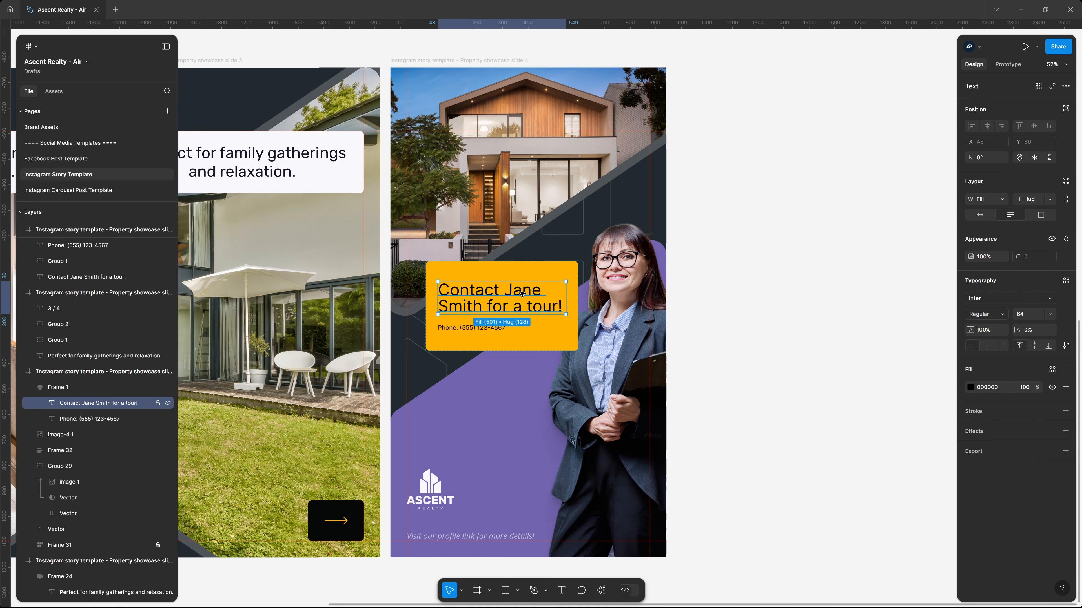
click(993, 297)
text(rub)
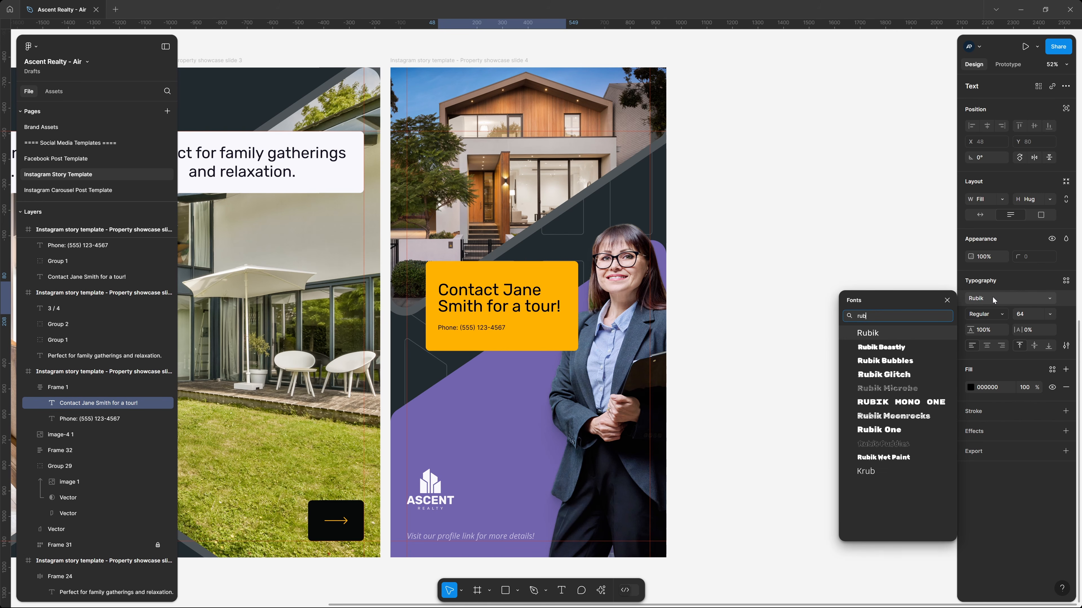
key(Return)
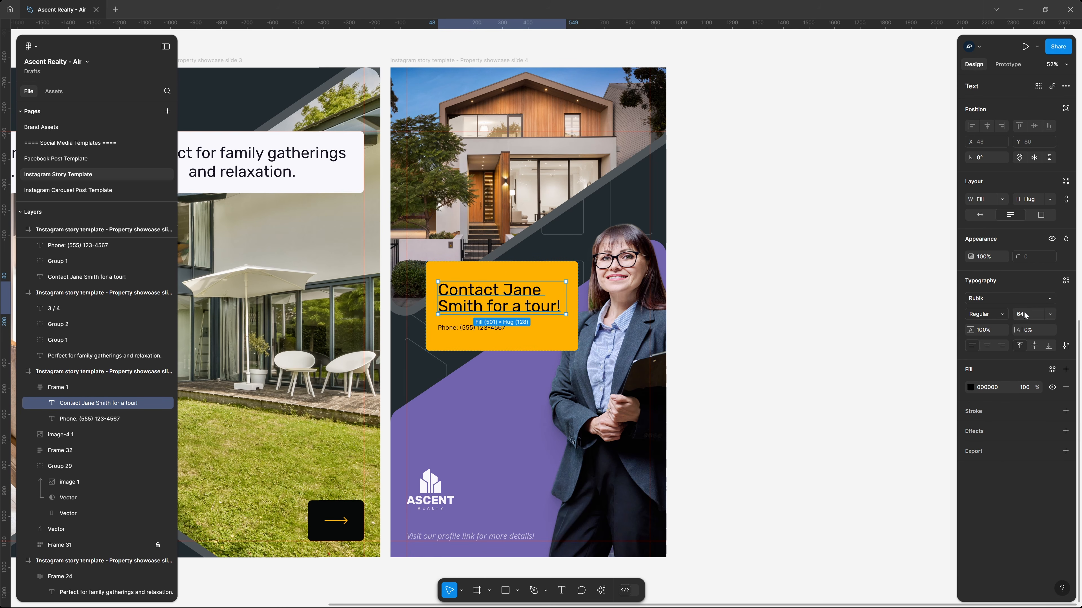
text(49)
key(Tab)
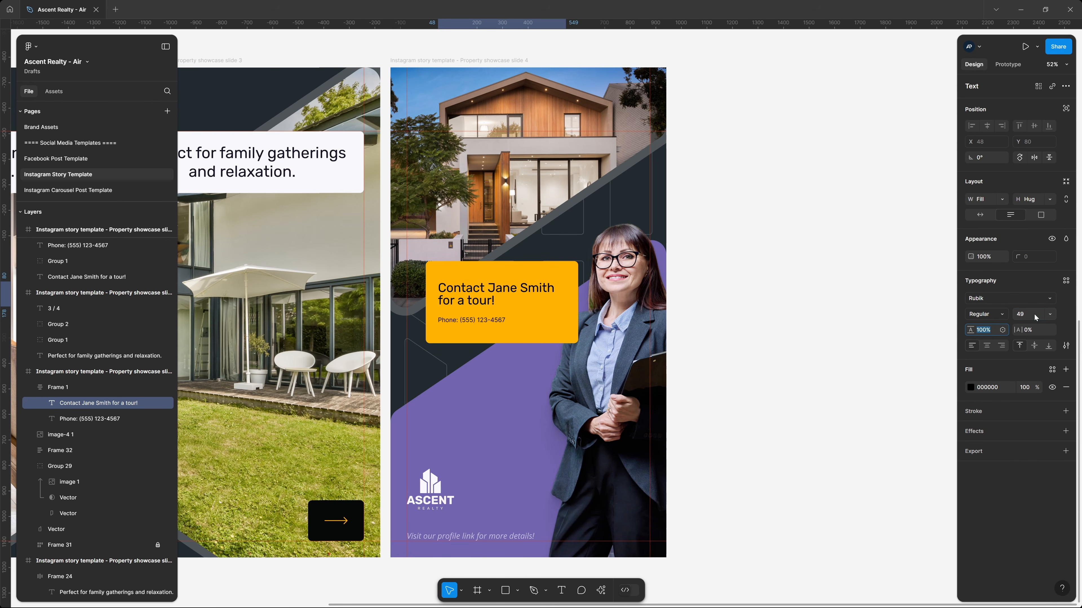
text(120)
key(Return)
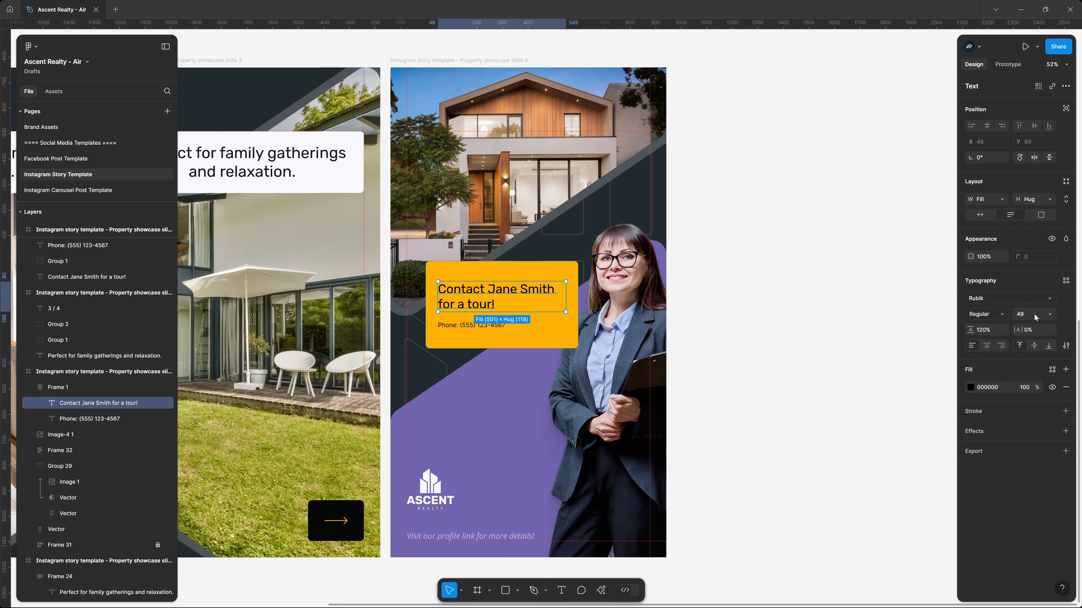
Step: Apply the Amber/900 library color to the contact heading
click(1051, 371)
scroll(891, 479, down, 5)
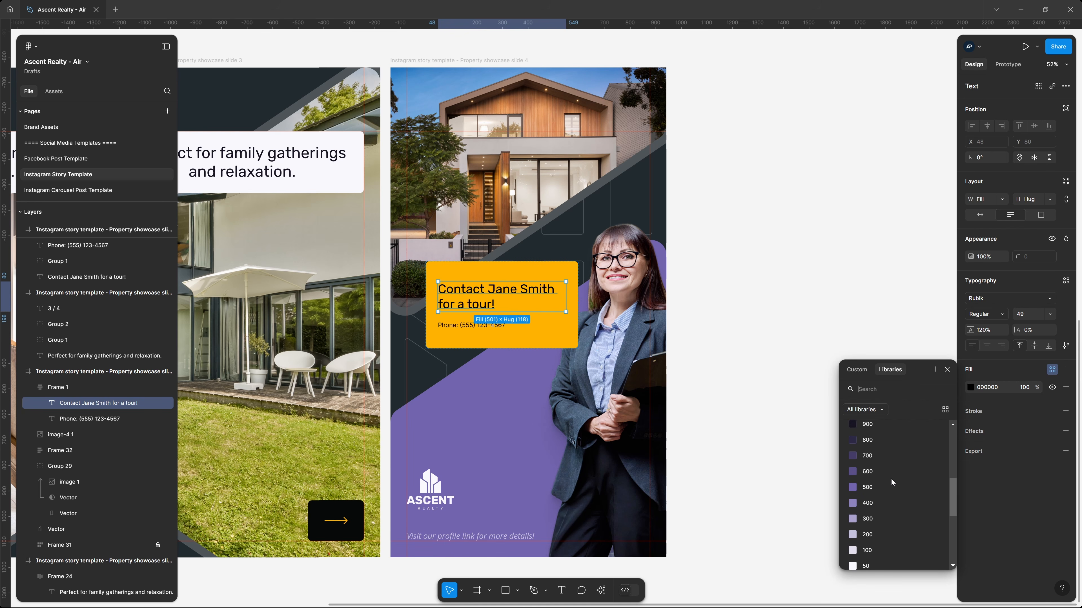
scroll(891, 479, down, 3)
click(890, 500)
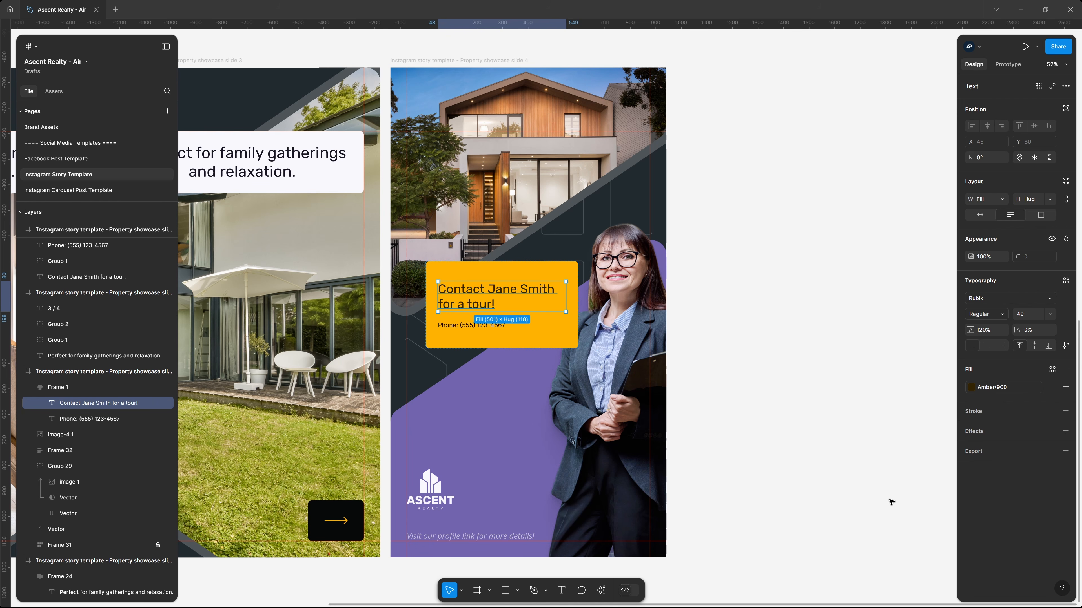
Step: Set the card's phone line font to Open Sans Bold
click(476, 325)
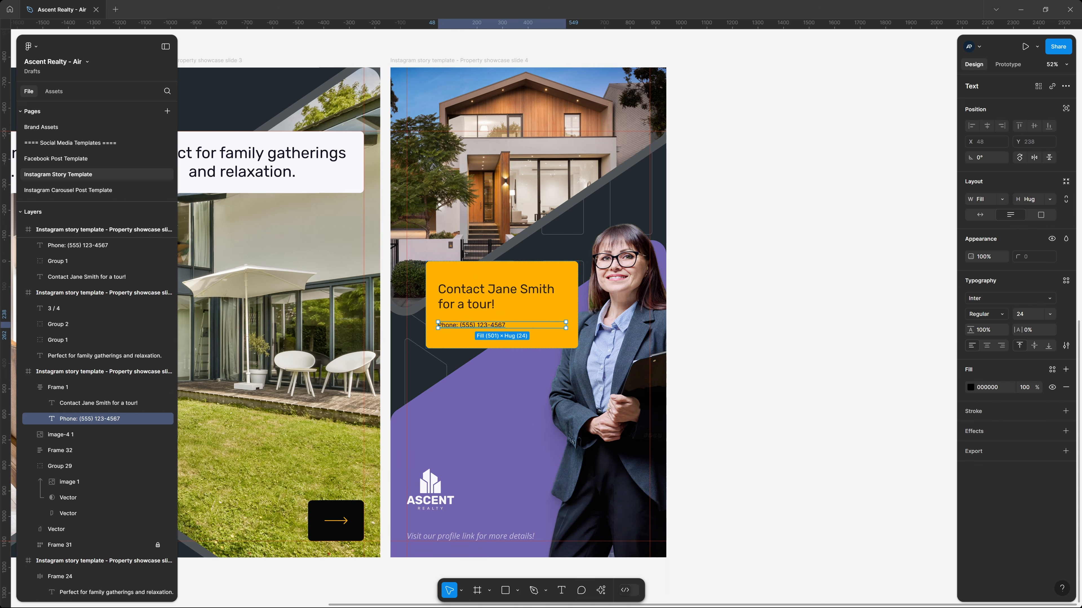
click(989, 303)
text(rubik)
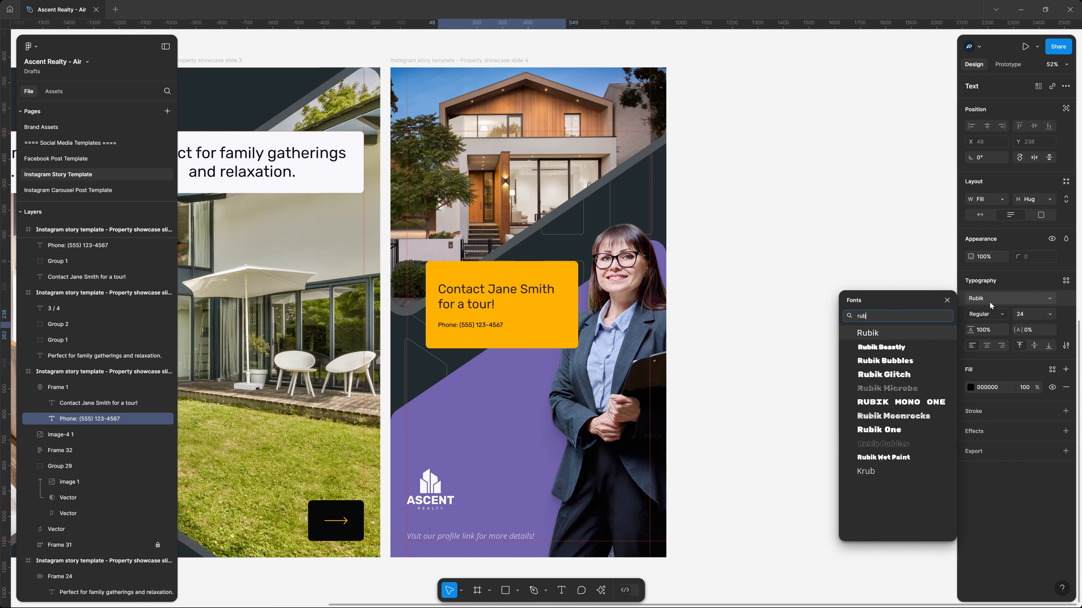
key(Return)
click(990, 303)
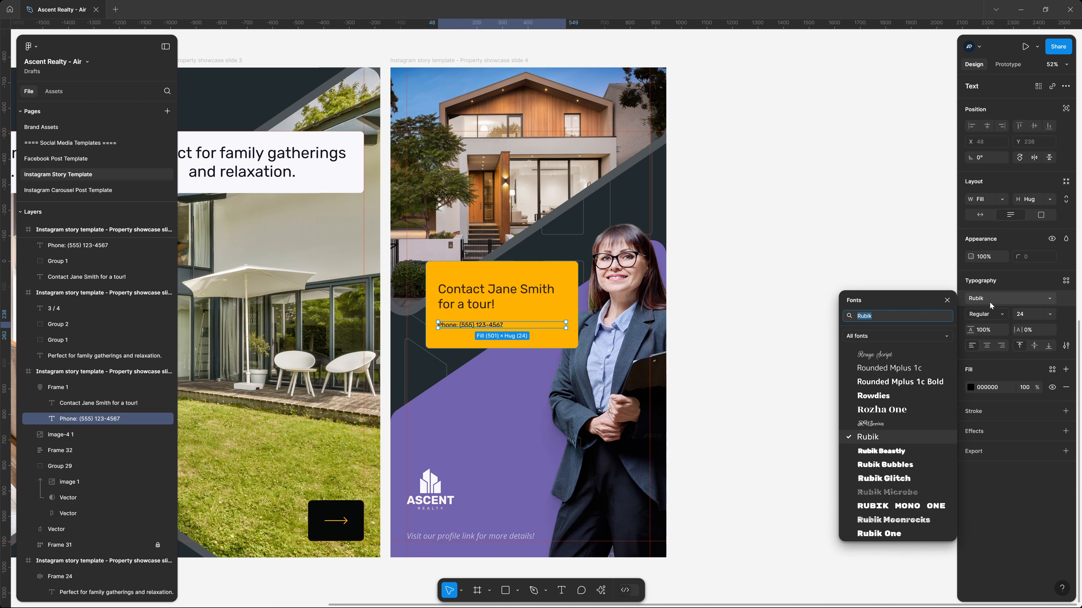
text(open sans)
key(Return)
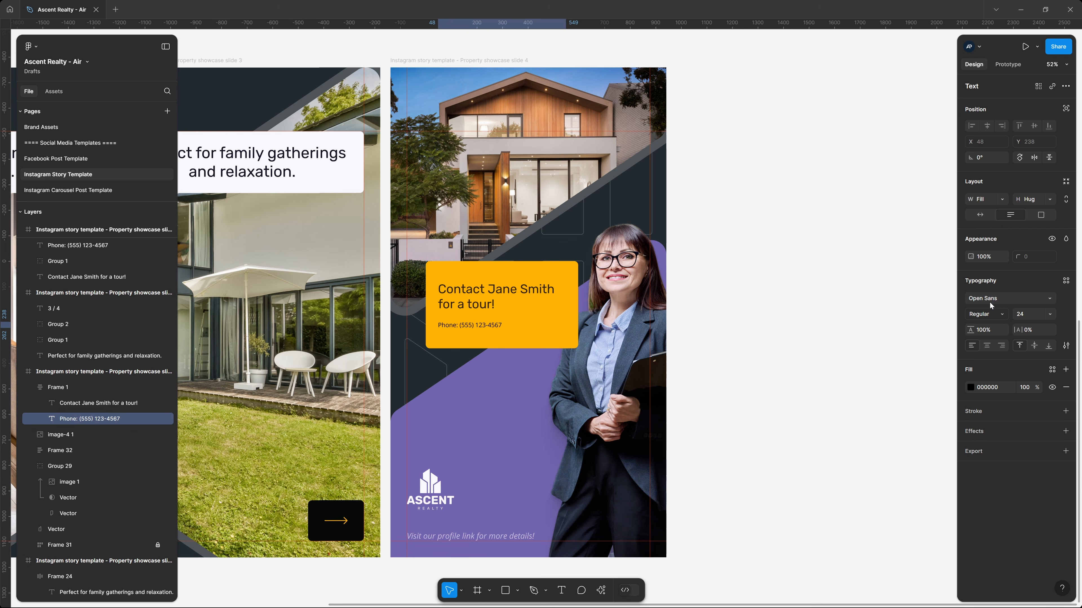
click(981, 314)
click(1008, 338)
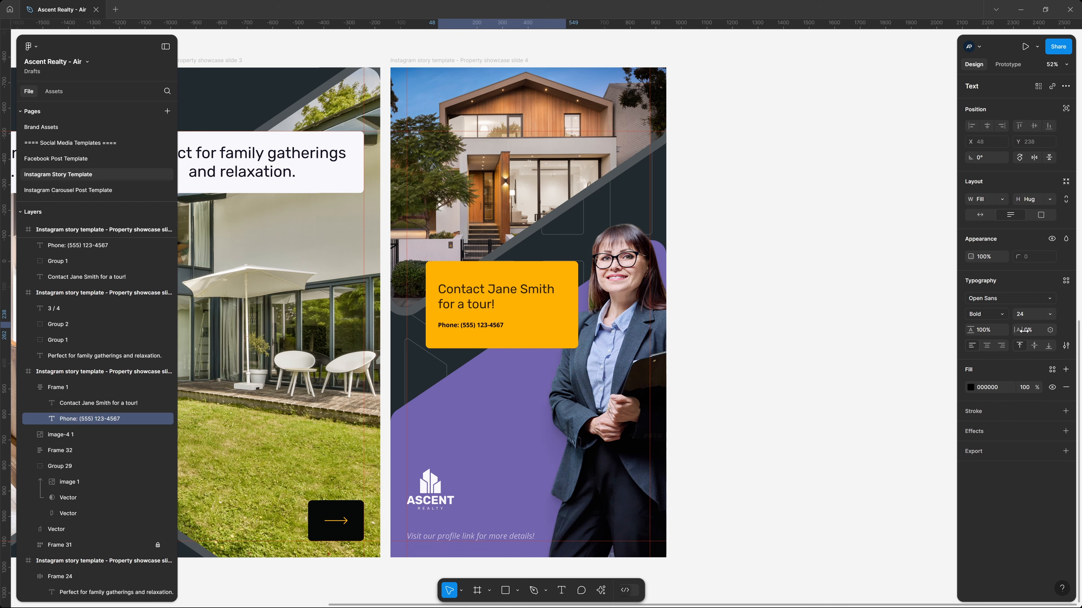
Step: Set the phone line's font size to 61 and its line height to 120%
click(1026, 313)
text(61)
key(Tab)
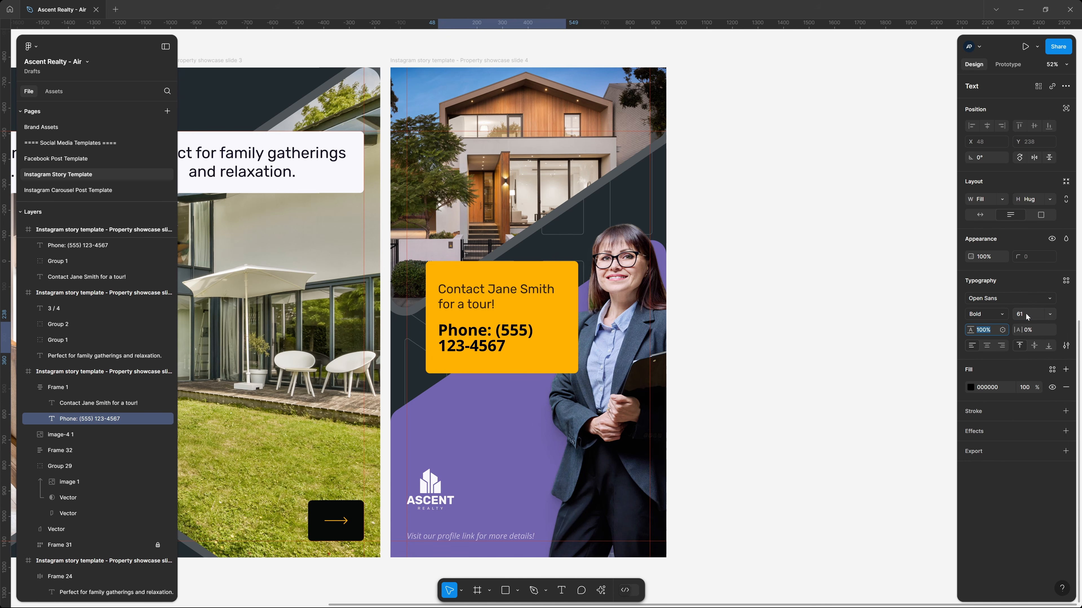
text(120)
key(Return)
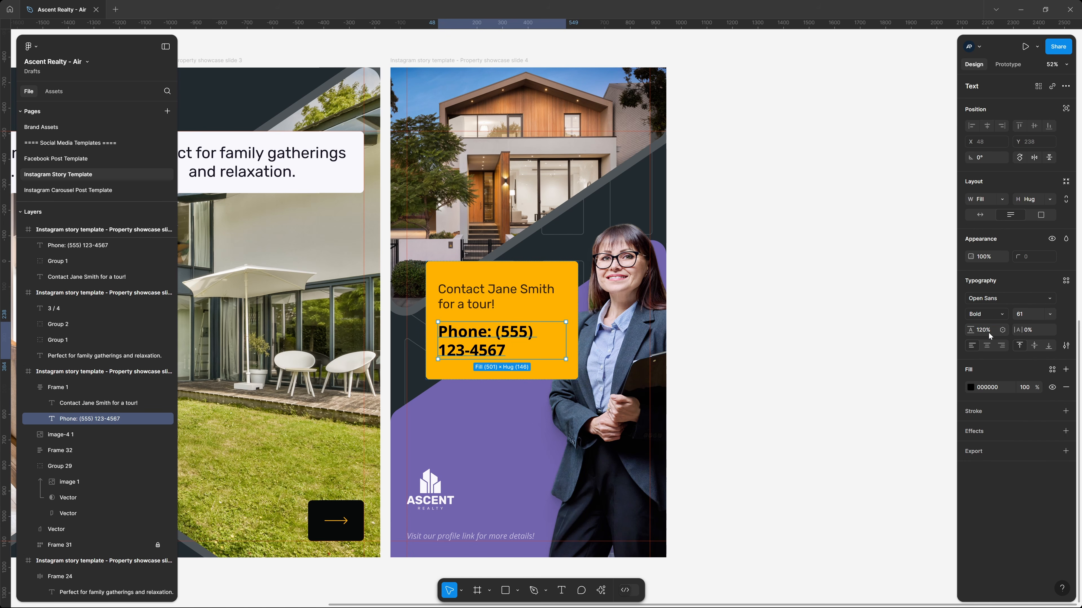
Step: Apply the Amber/900 library color to the phone line
click(1051, 370)
scroll(895, 486, down, 7)
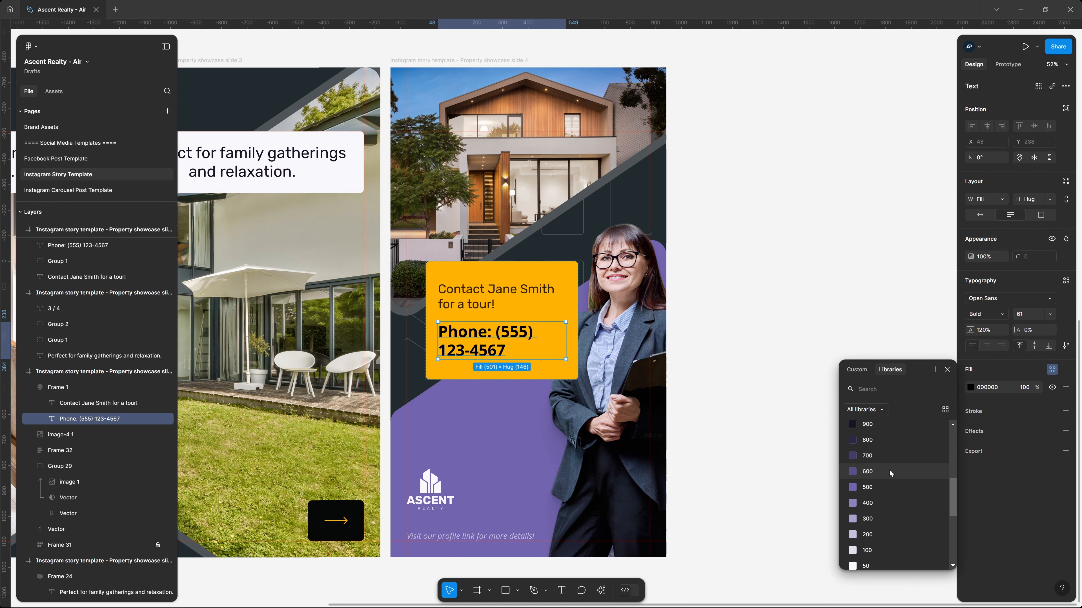
click(881, 499)
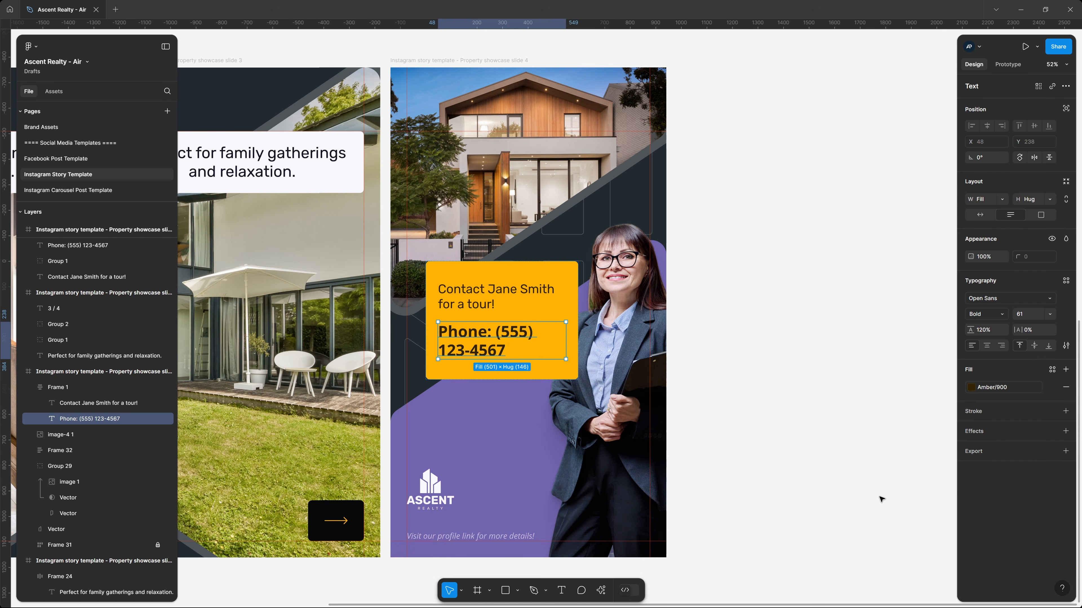
Step: Remove the "Phone:" prefix from the card's phone line so only the number is left
double_click(498, 334)
key(Escape)
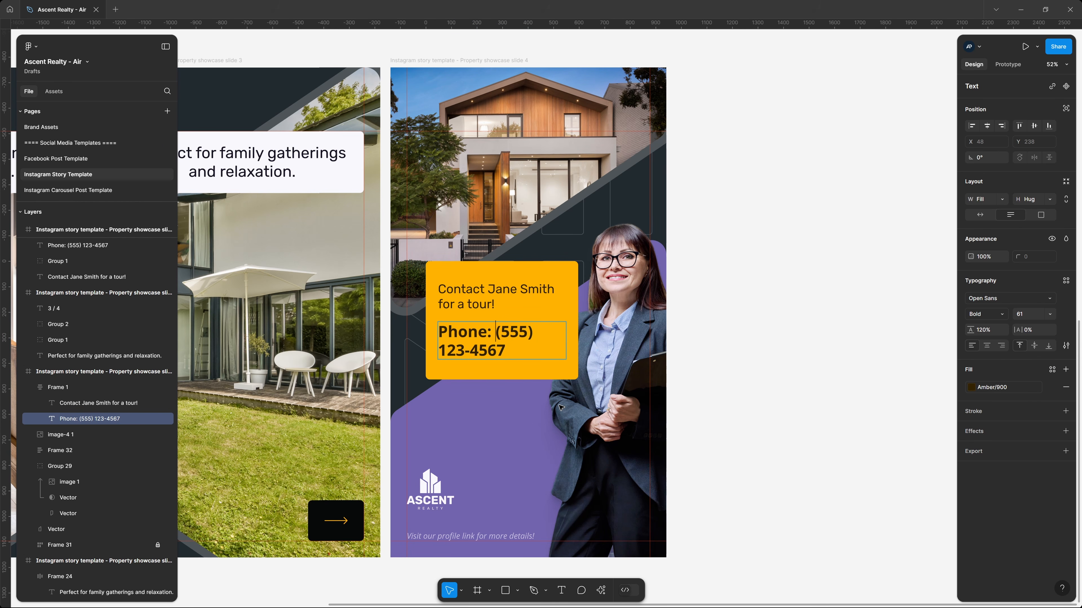
key(shift+Home)
key(BackSpace)
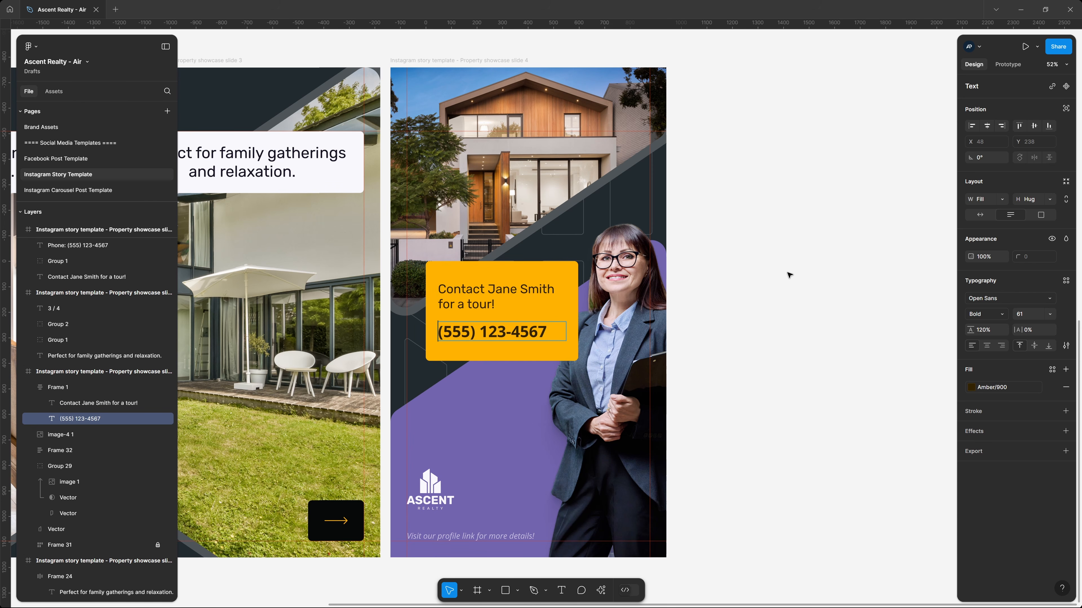
key(Escape)
key(Escape)
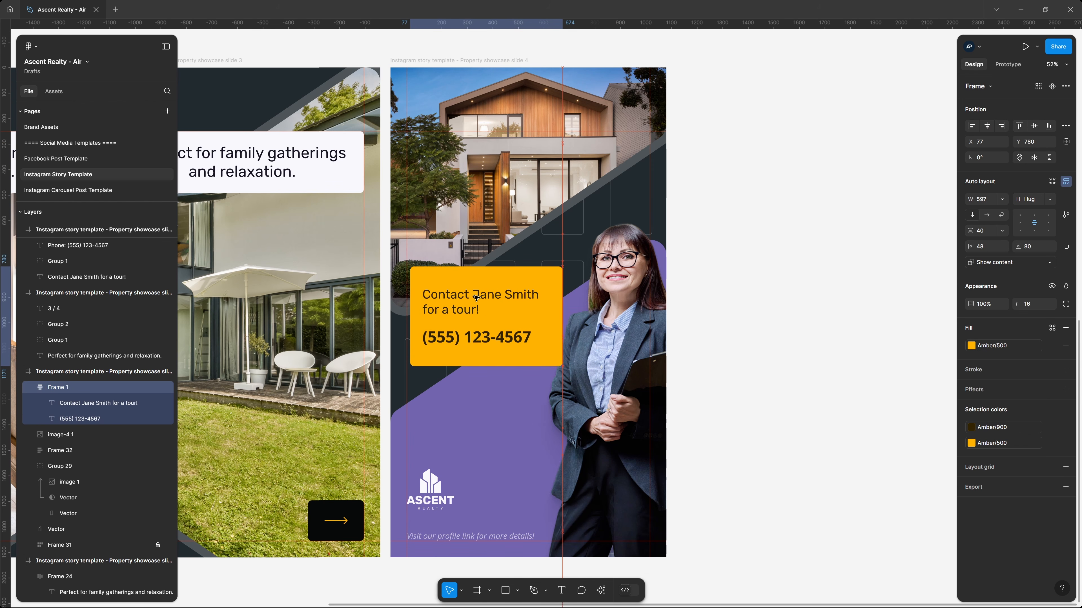
Step: Widen the contact card to 865 from the slide's left margin at X 64 and send it behind the agent cutout
drag(476, 297, 474, 302)
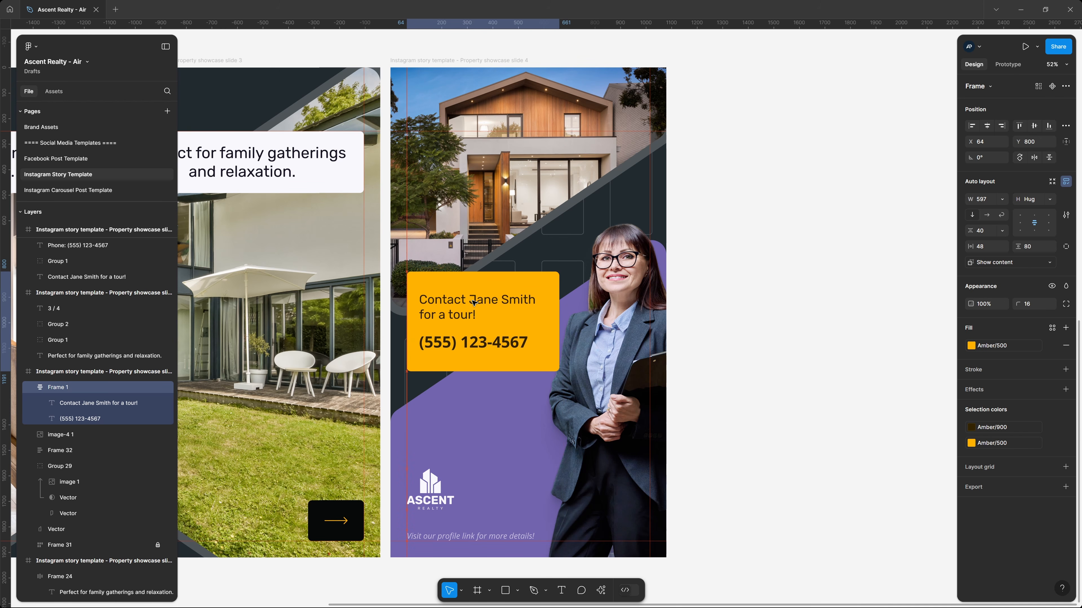
drag(559, 302, 627, 295)
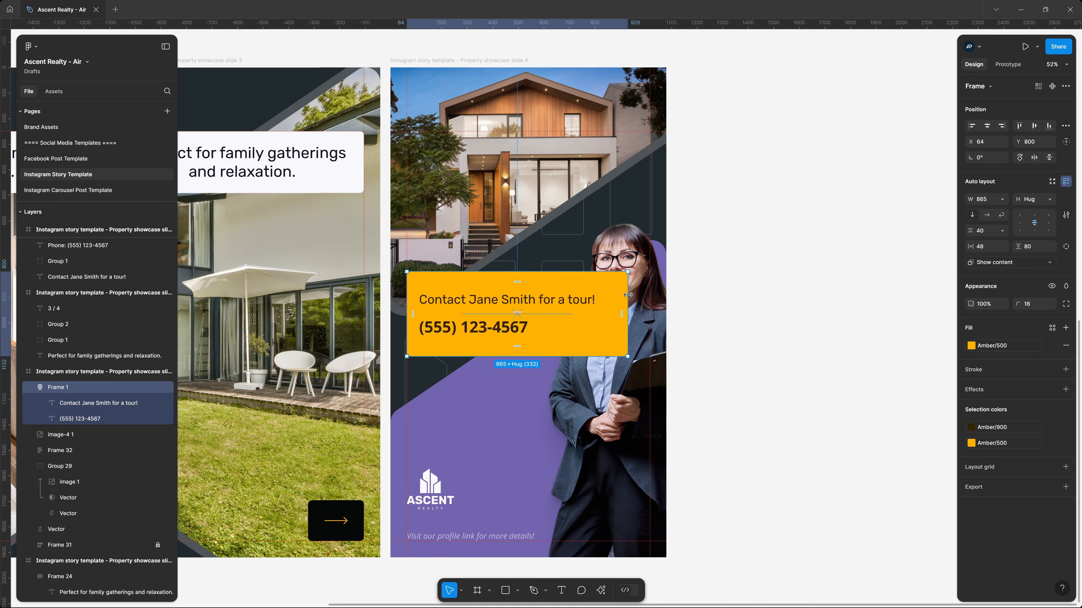
key(ctrl+bracketleft)
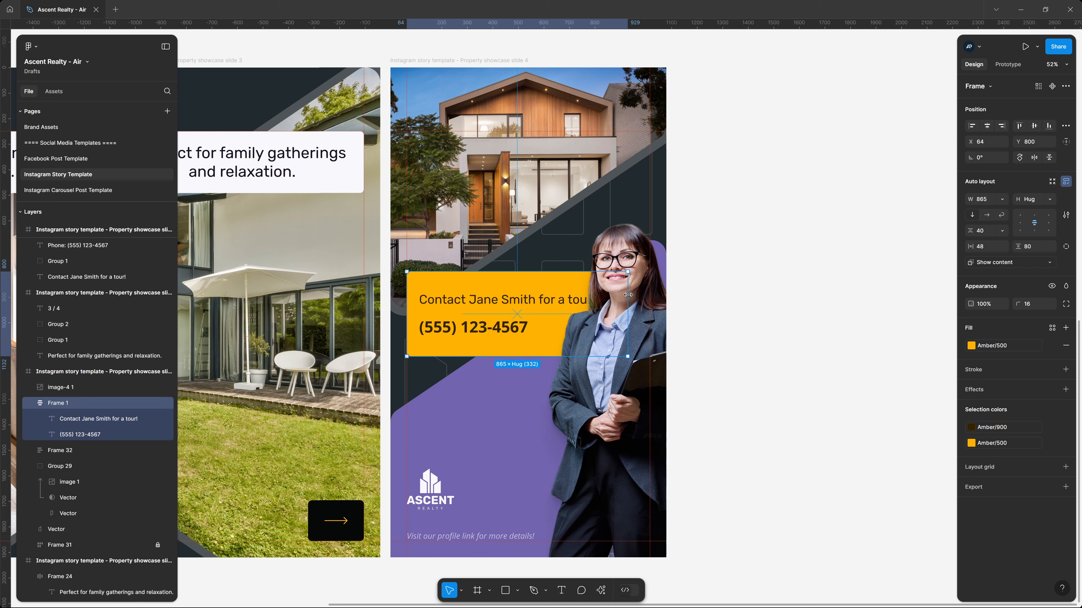
Step: Narrow the contact heading so it wraps before "for a tour!" clear of the agent, and left-align the card's auto layout contents
click(502, 304)
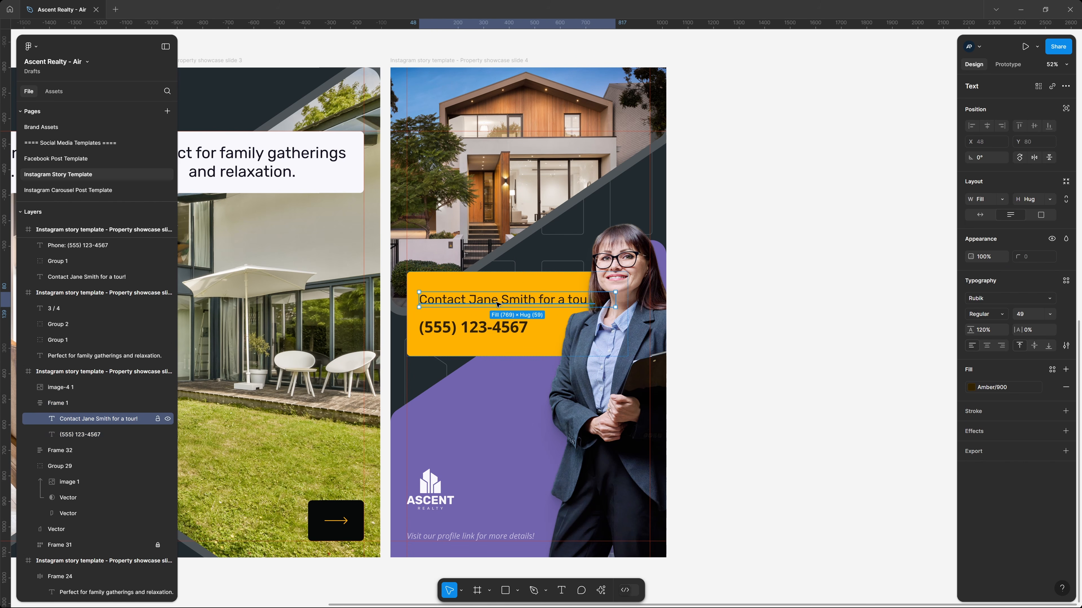
drag(615, 302, 591, 302)
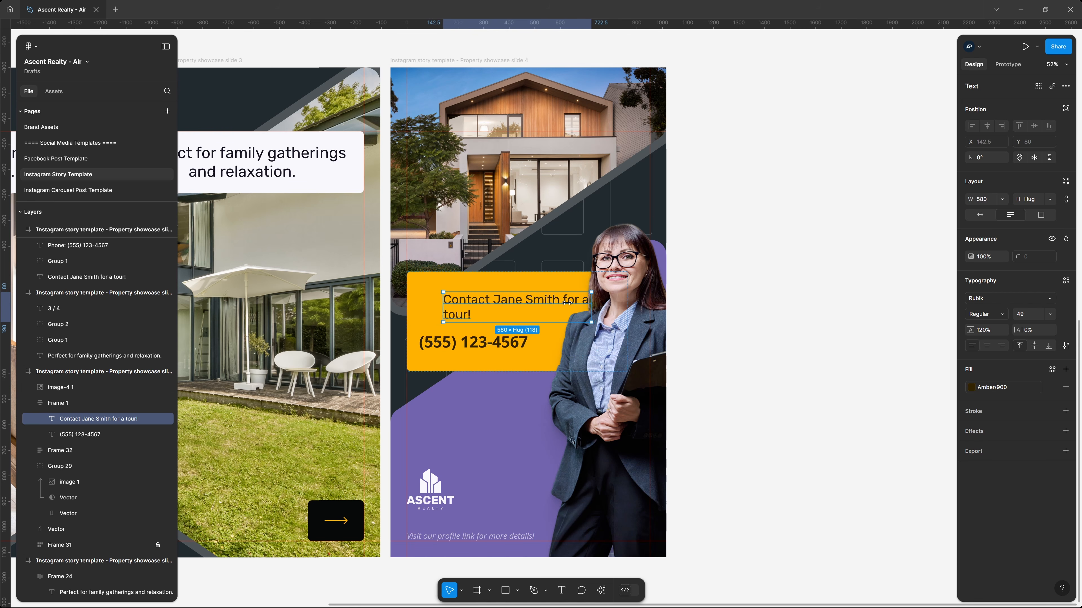
key(shift+Return)
click(1020, 230)
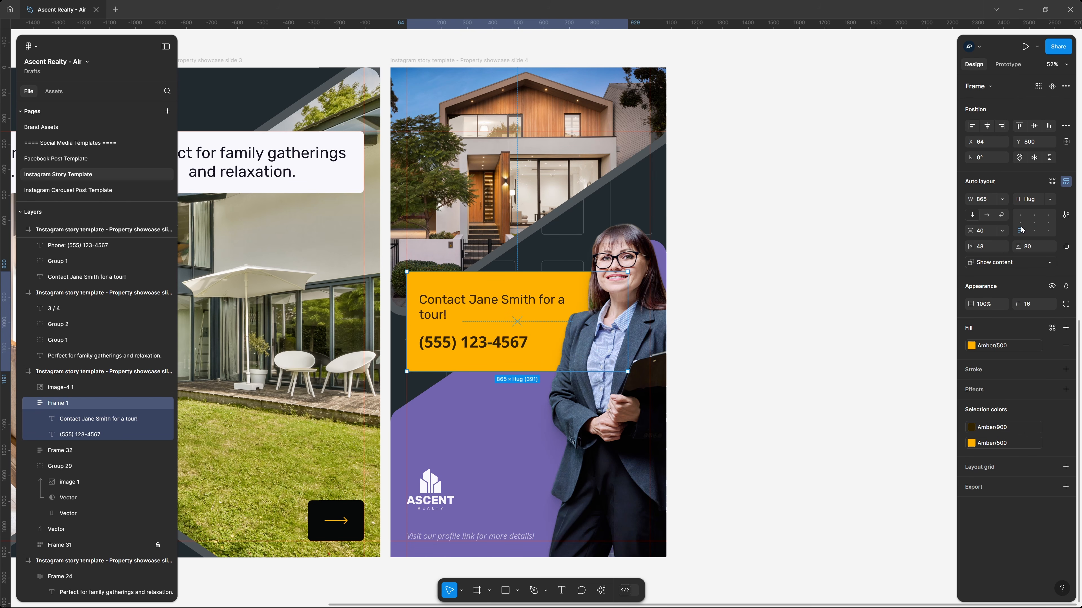
double_click(499, 307)
drag(569, 311, 546, 311)
click(750, 254)
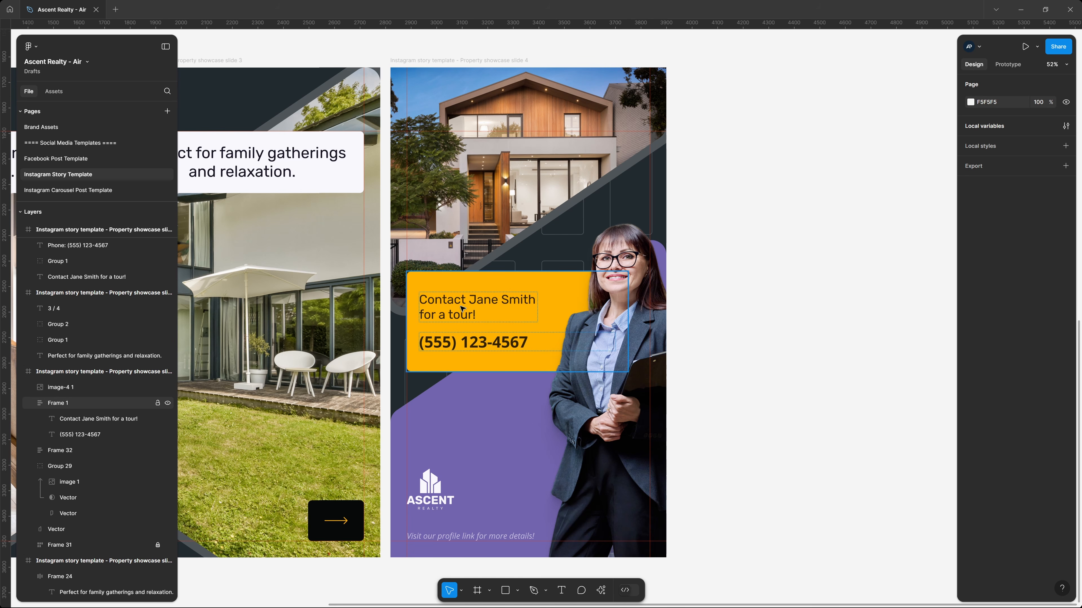
Step: Center the contact card vertically on slide 4
click(503, 328)
click(1035, 126)
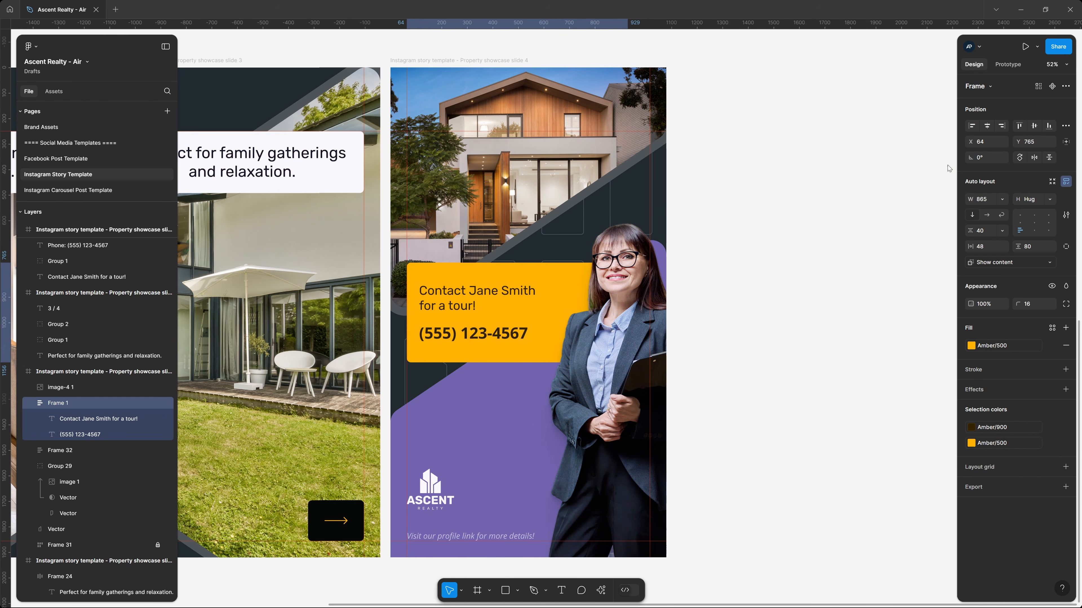
click(788, 268)
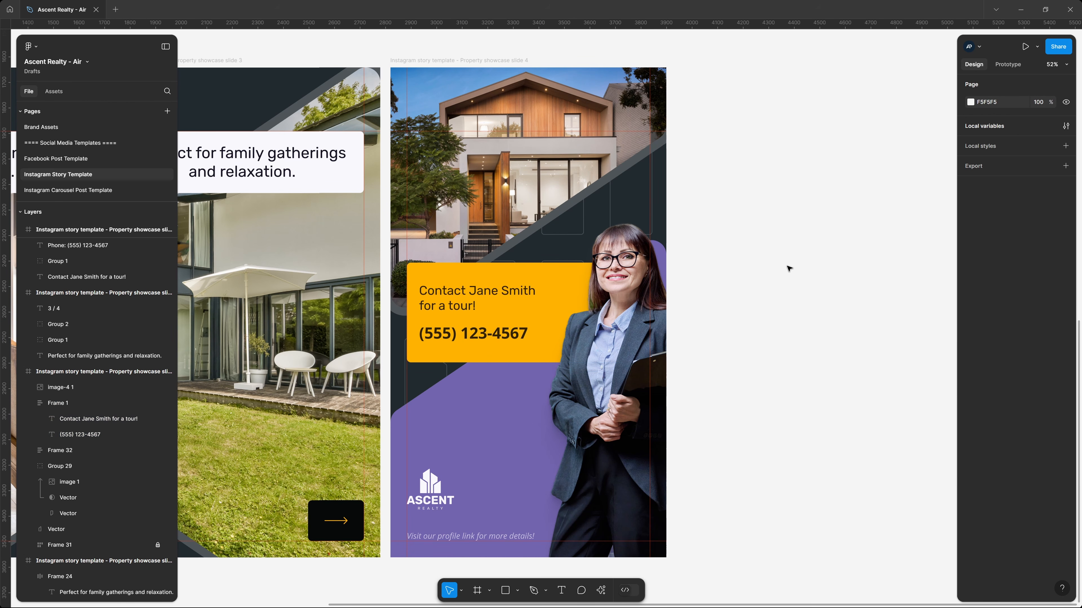
Step: Hide the rulers and zoom to the four property showcase slides to review the story set
key(shift+r)
scroll(732, 237, down, 5)
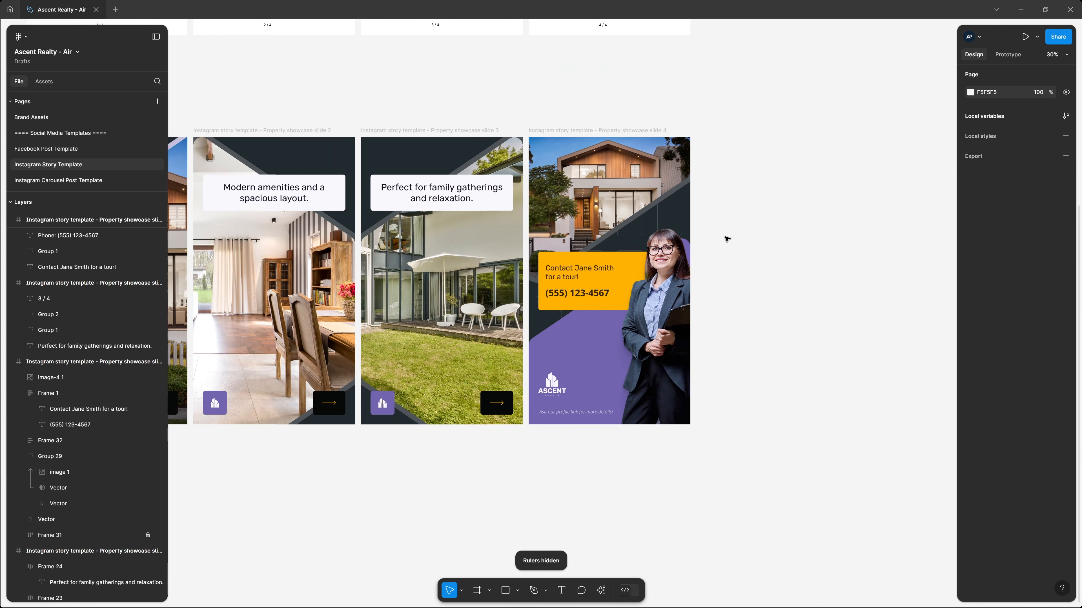
drag(464, 217, 583, 227)
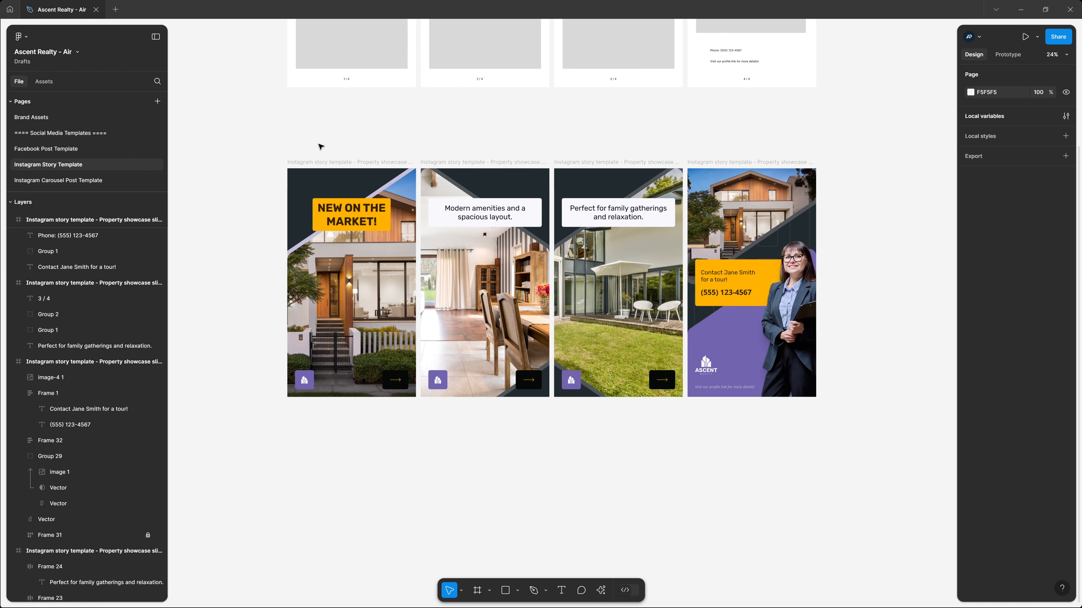
drag(250, 139, 888, 438)
key(shift+1)
click(631, 58)
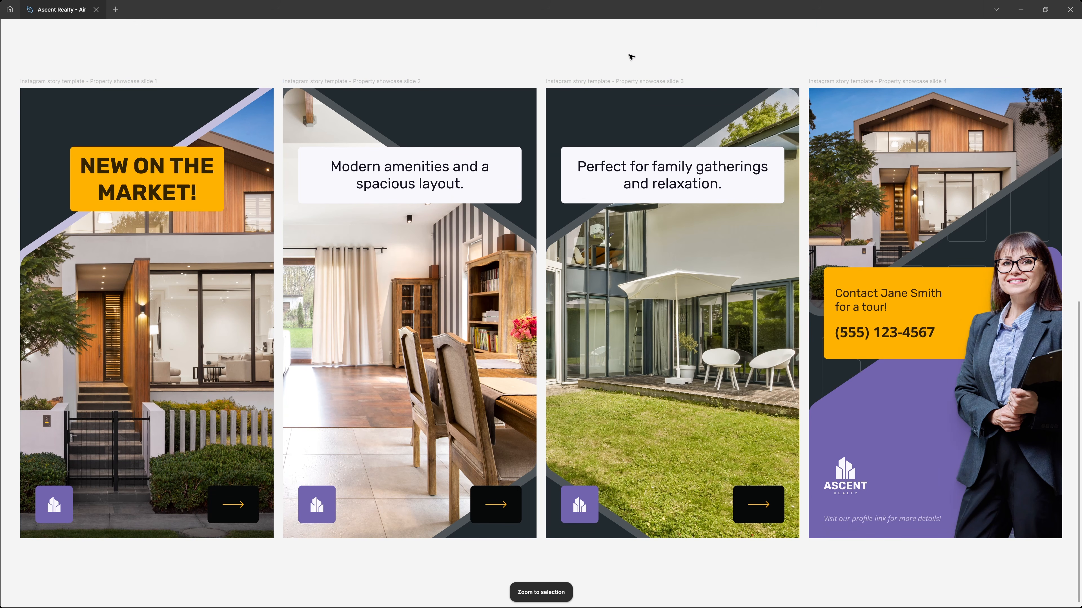
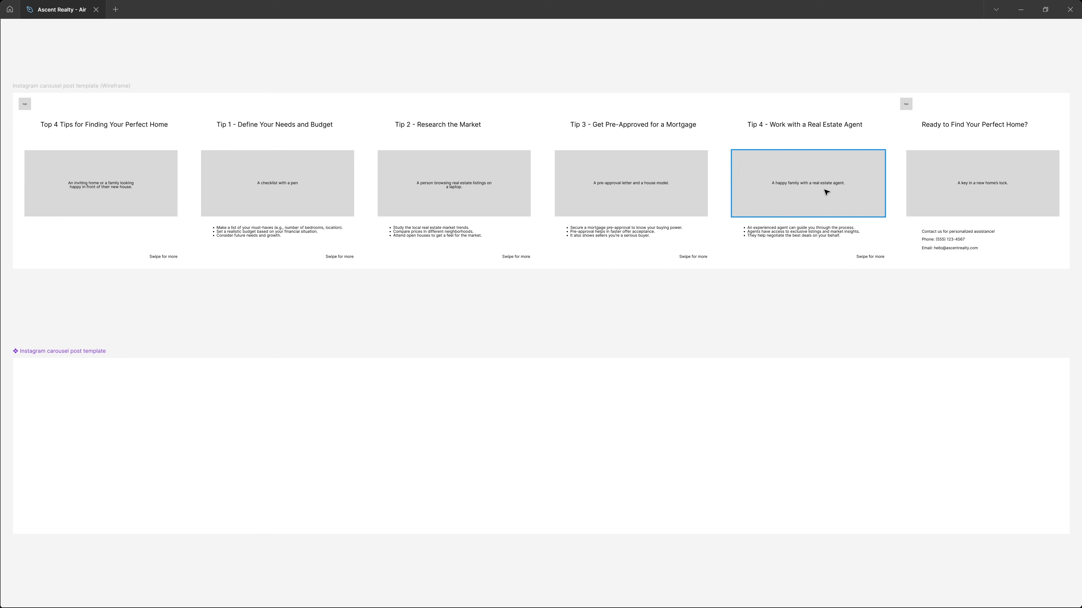
Step: Review the Instagram carousel wireframe from the cover through Tips 1 to 4 to the contact slide, and the blank template component
ctrl+scroll(80, 98, up, 3)
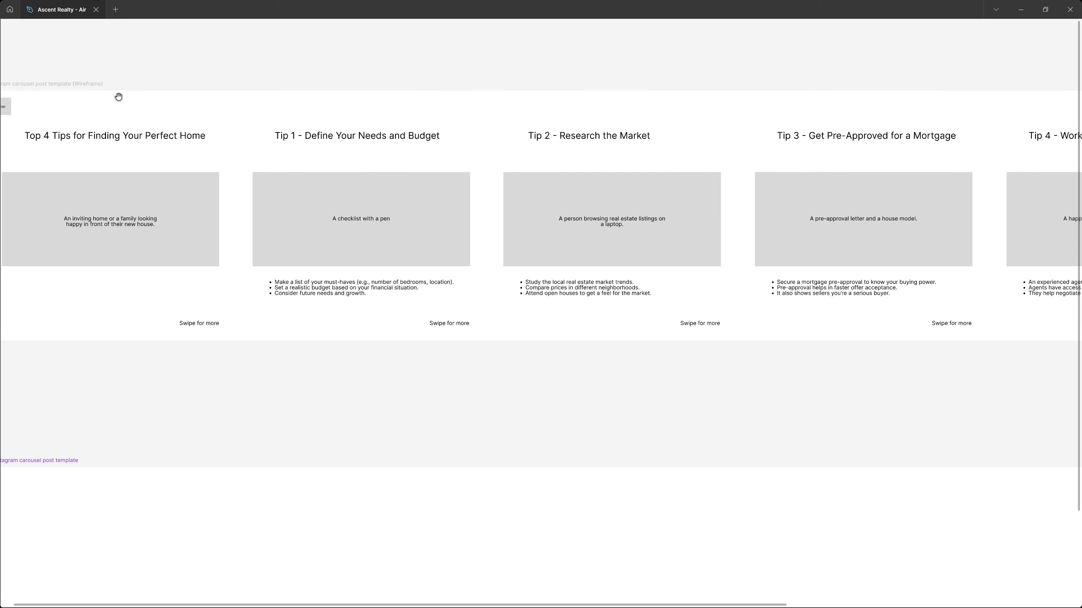
drag(119, 97, 321, 104)
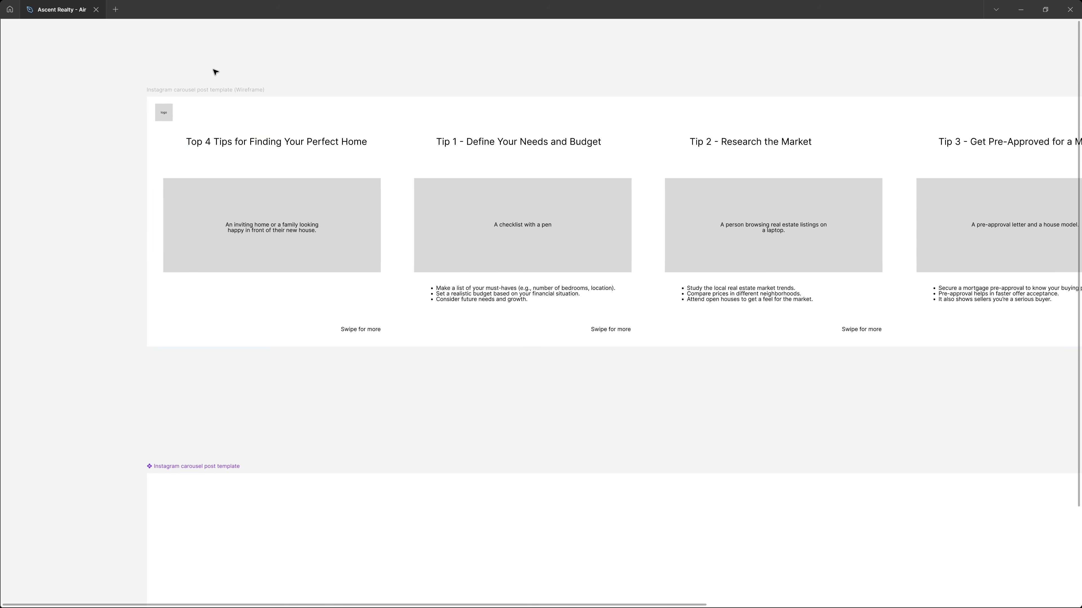
scroll(778, 266, right, 10)
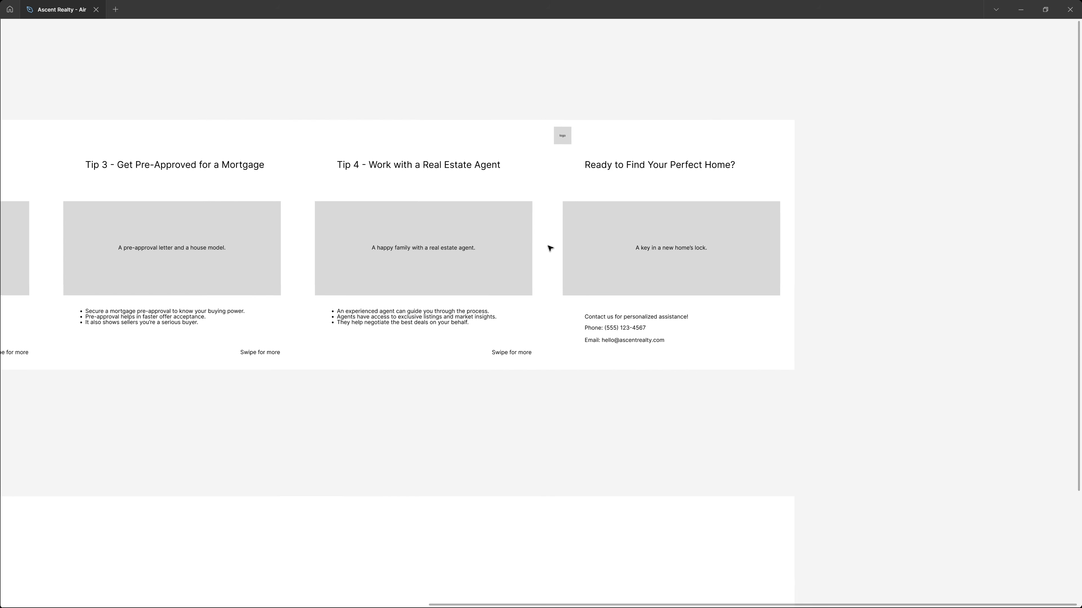
scroll(300, 206, left, 15)
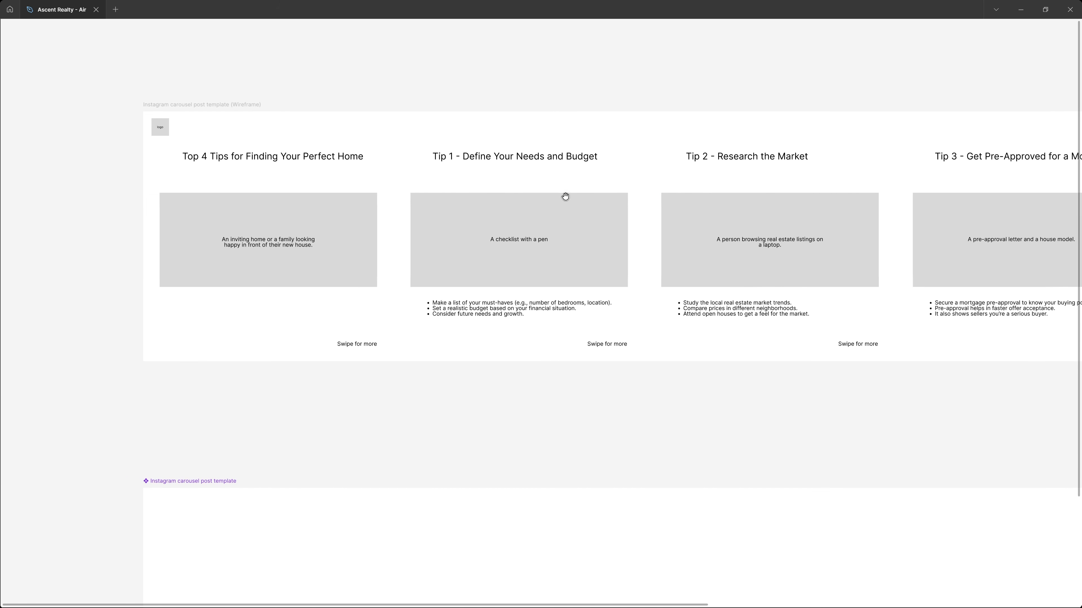
scroll(584, 251, up, 5)
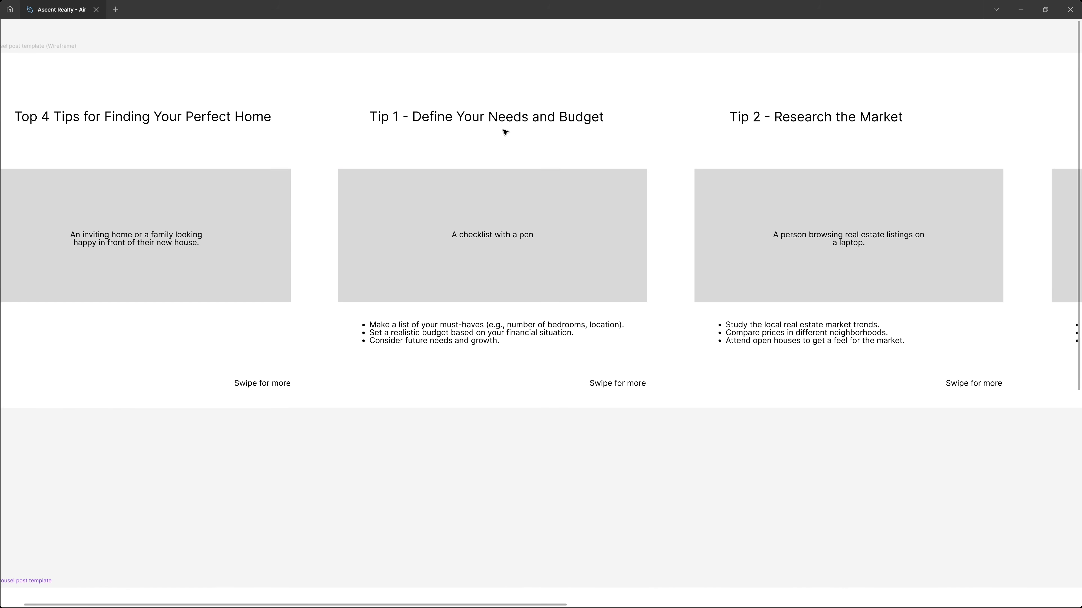
click(437, 113)
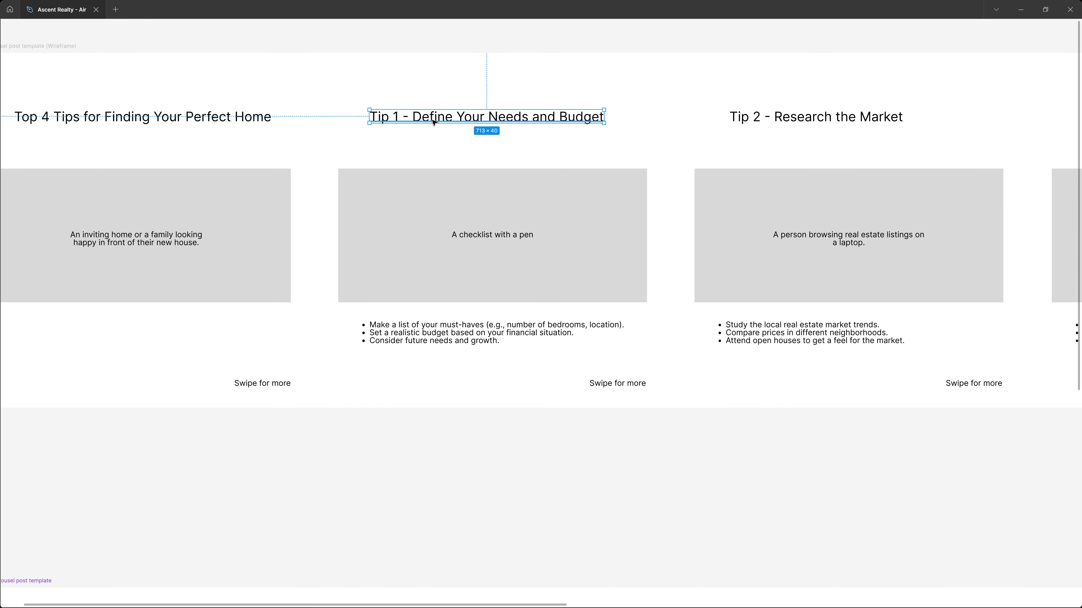
click(484, 242)
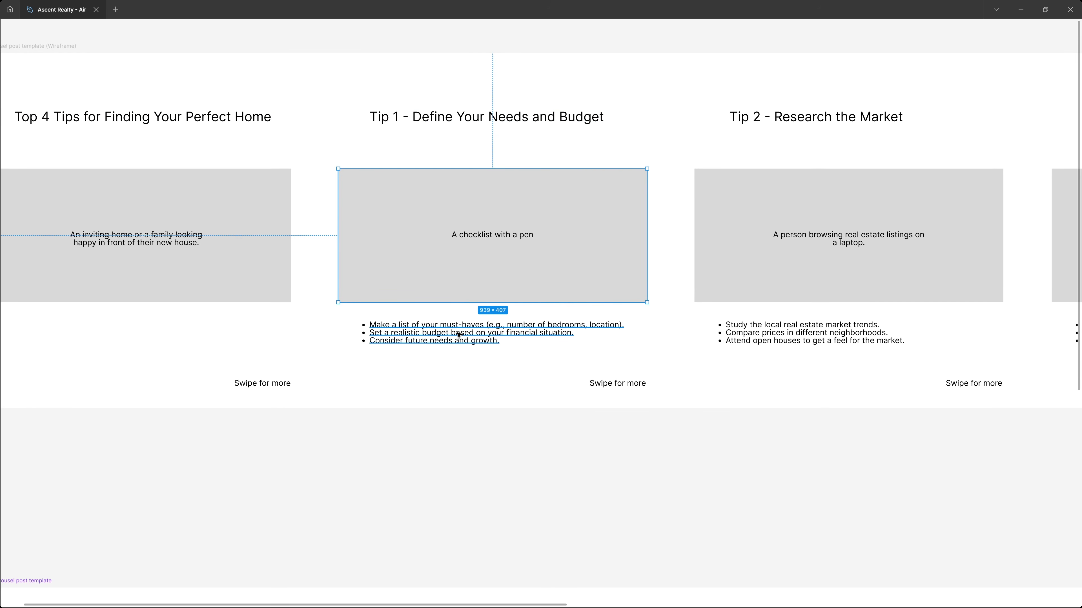
click(494, 336)
click(578, 481)
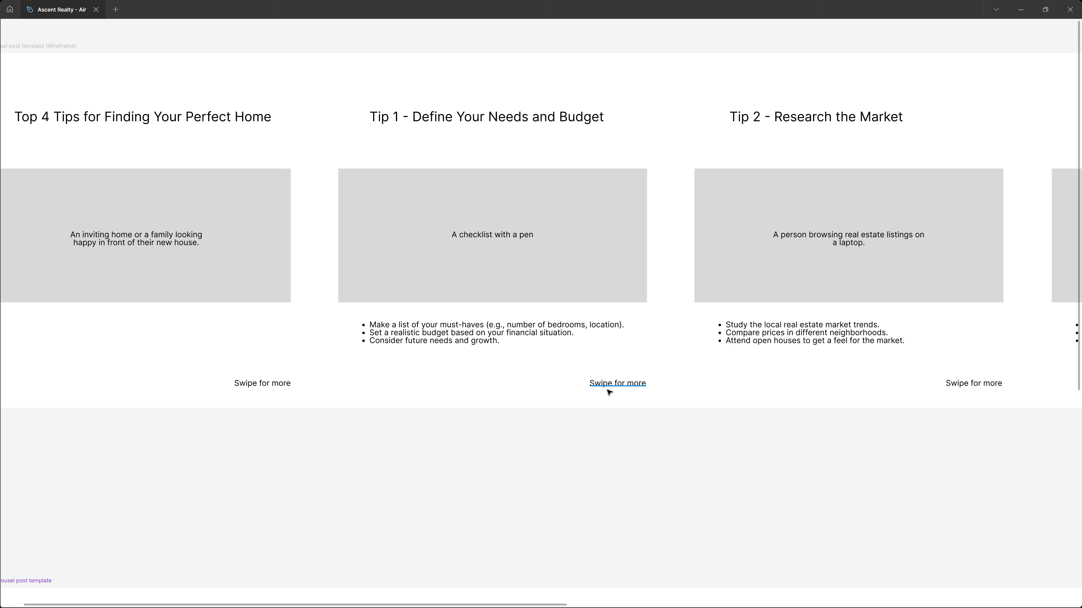
scroll(828, 272, right, 10)
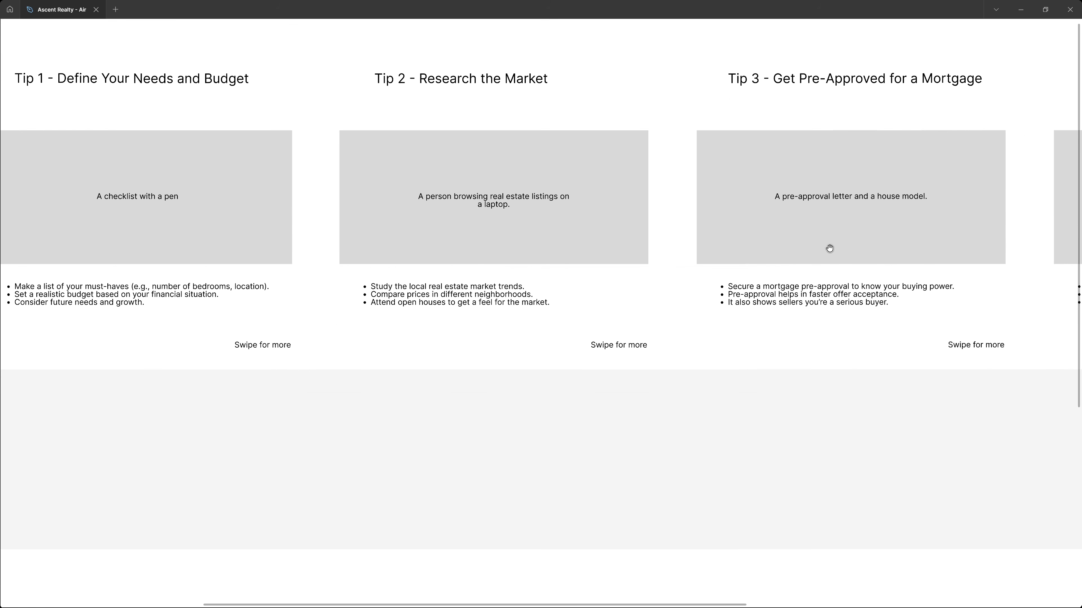
scroll(440, 276, left, 13)
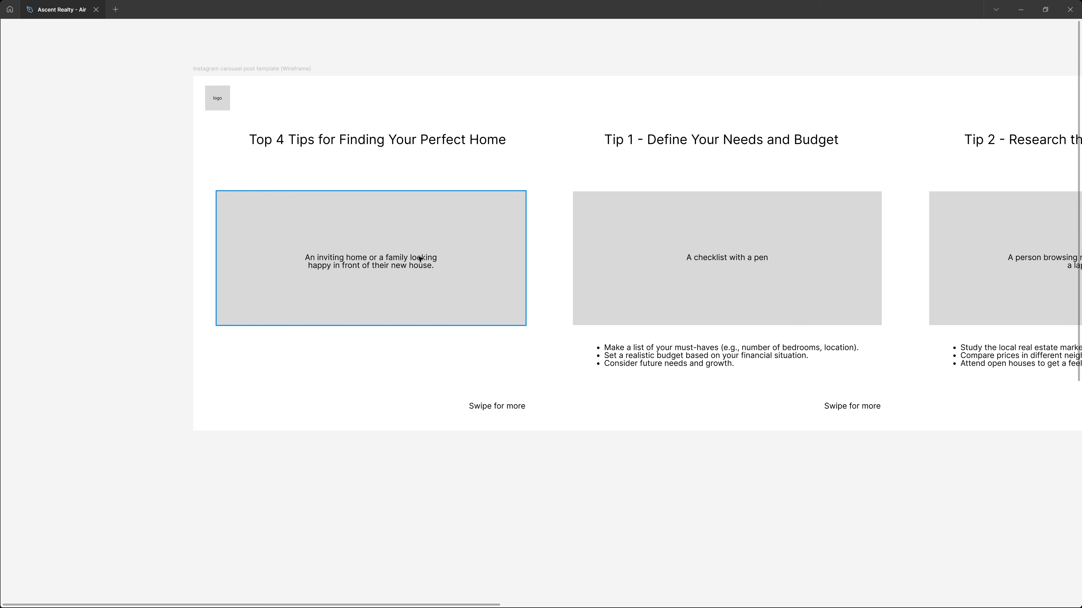
scroll(669, 278, right, 20)
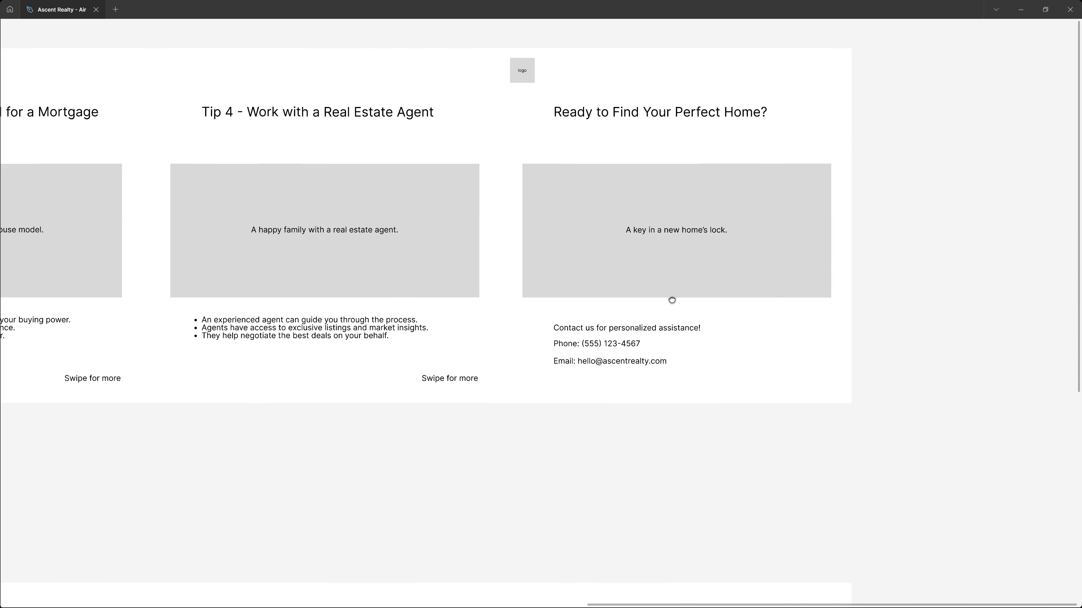
drag(672, 300, 652, 352)
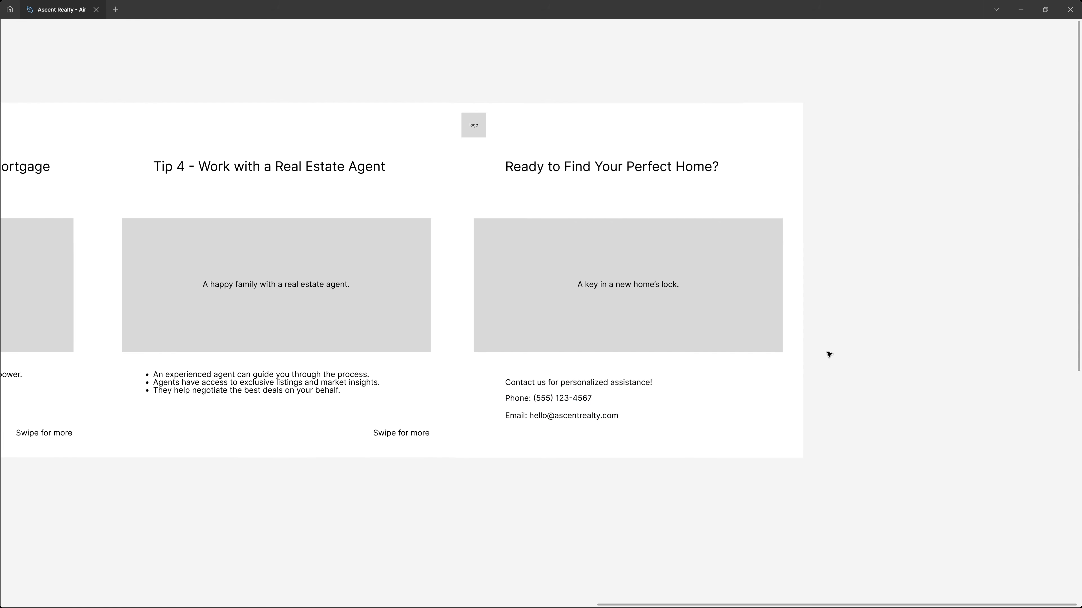
scroll(212, 365, left, 15)
scroll(213, 365, down, 5)
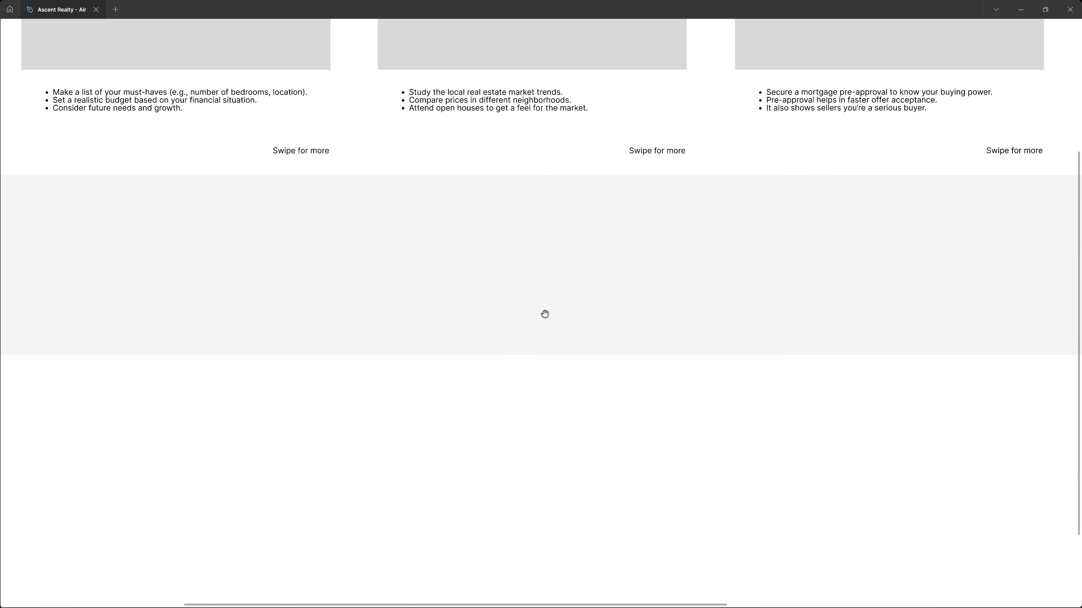
scroll(511, 310, down, 5)
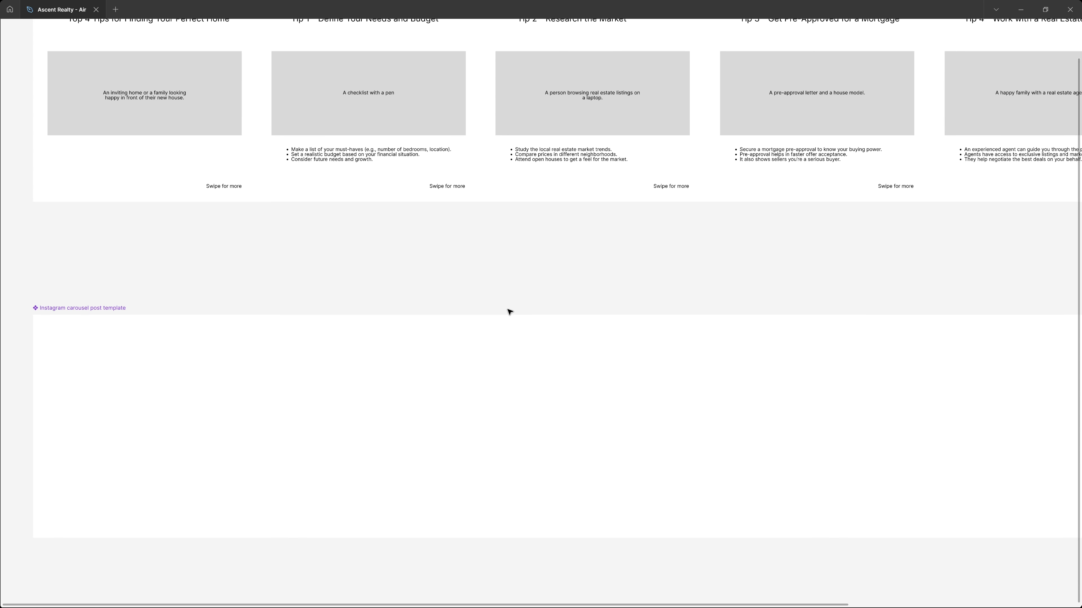
Step: Show the interface again, check the Facebook Post Template page for reference, and return to the Instagram Carousel Post Template page
key(ctrl+backslash)
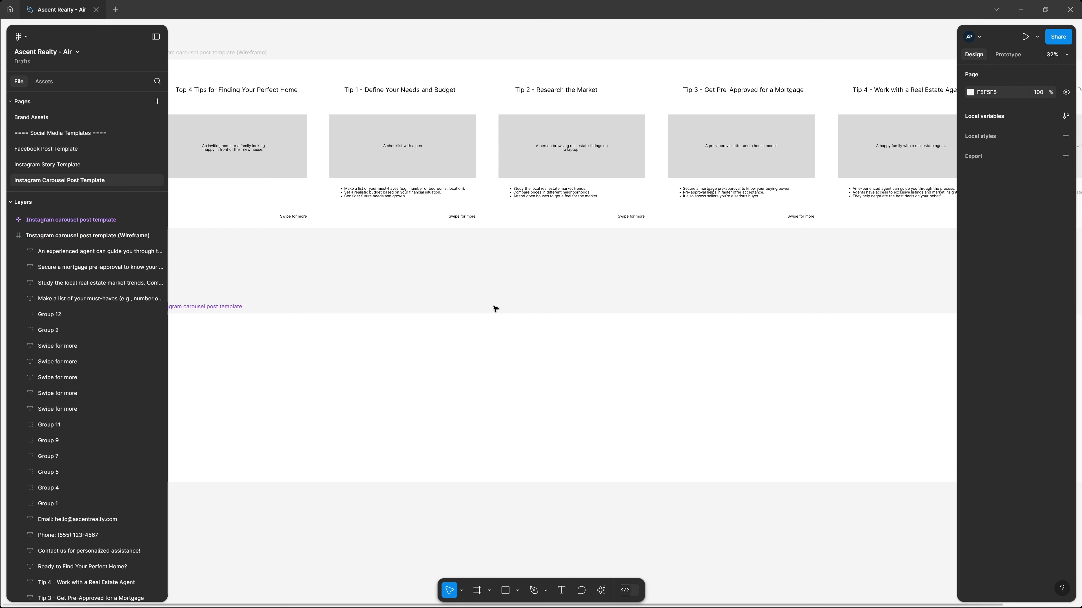
click(60, 165)
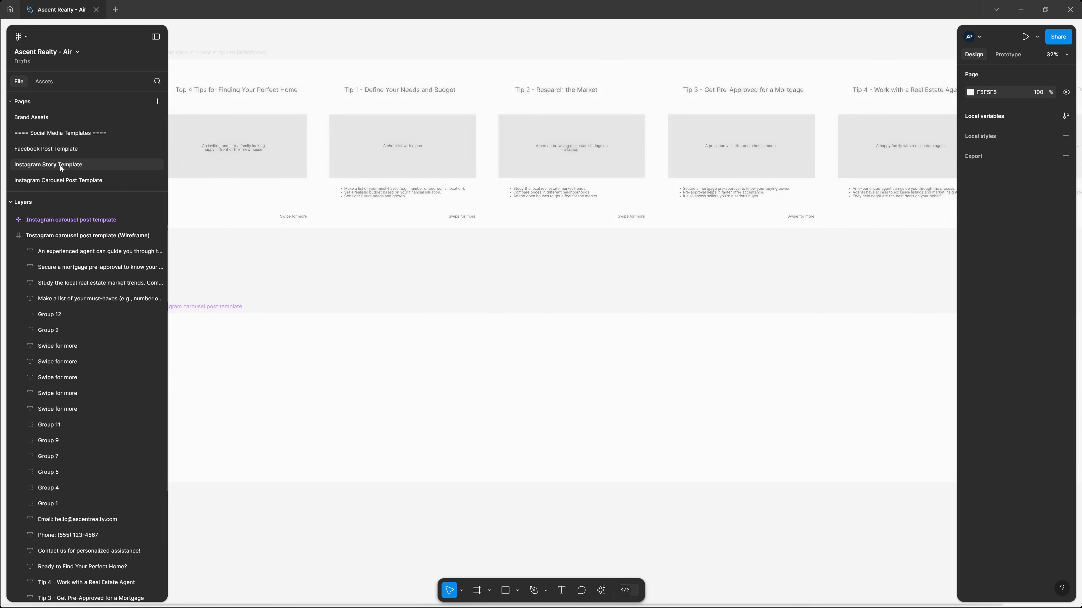
click(63, 149)
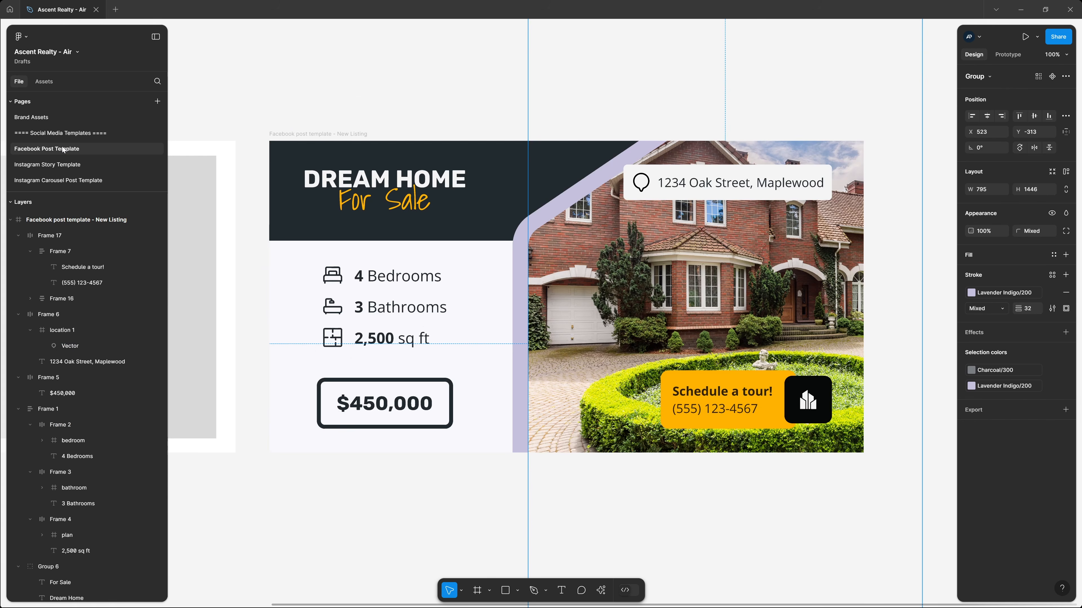
click(365, 105)
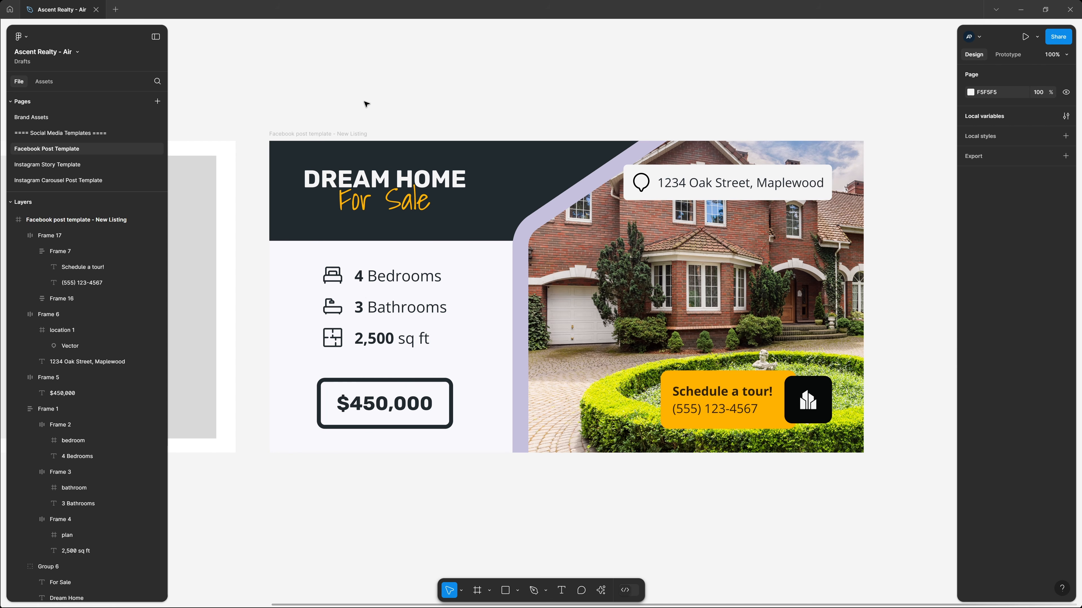
click(59, 180)
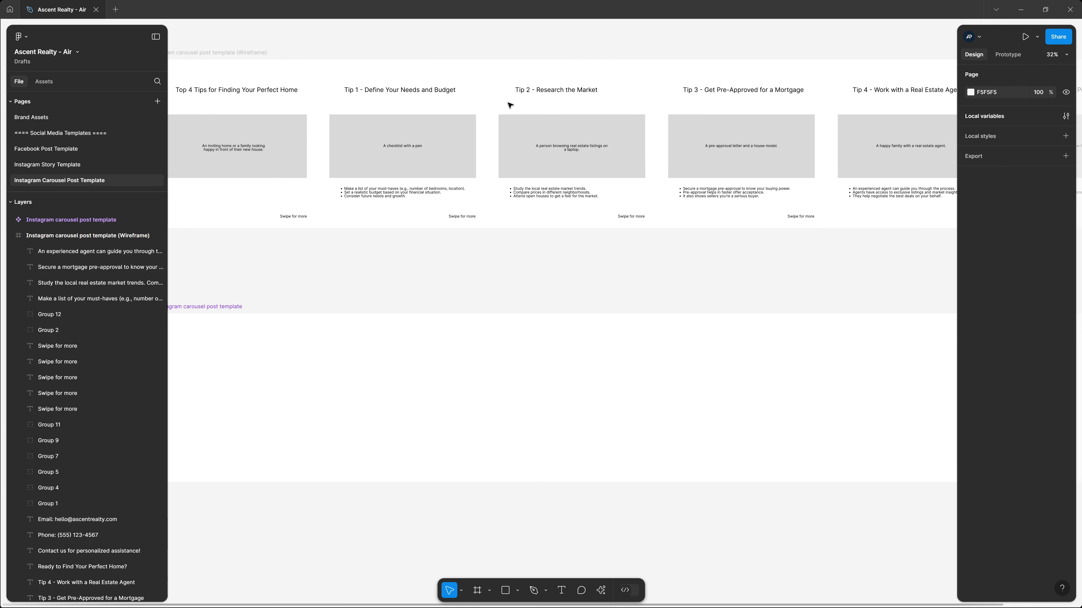
Step: Check the dimensions of the carousel wireframe frame and of the blank Instagram carousel post template component
drag(391, 138, 522, 189)
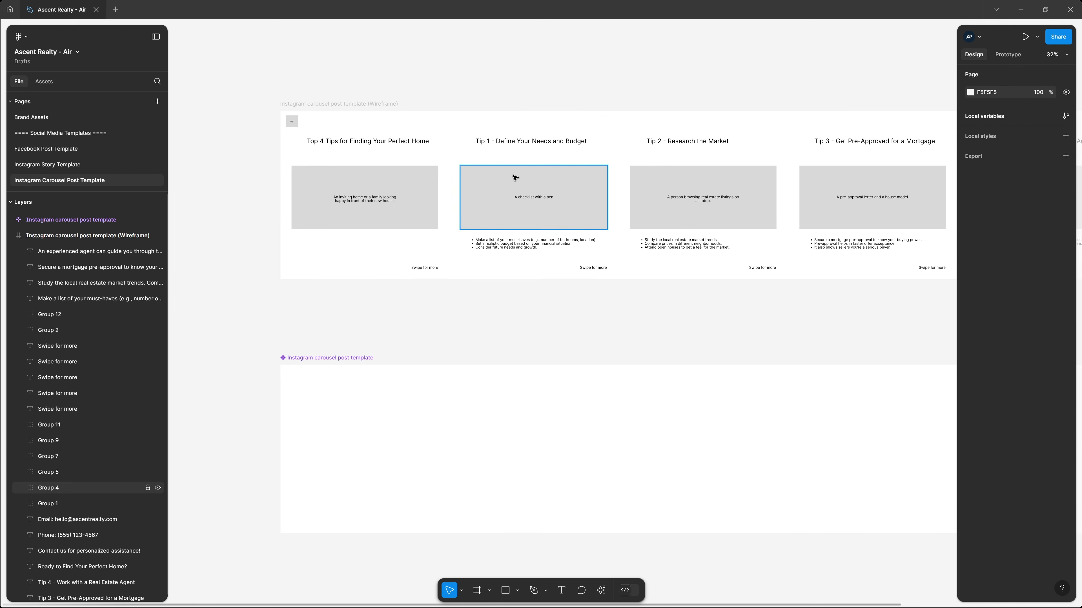
click(365, 104)
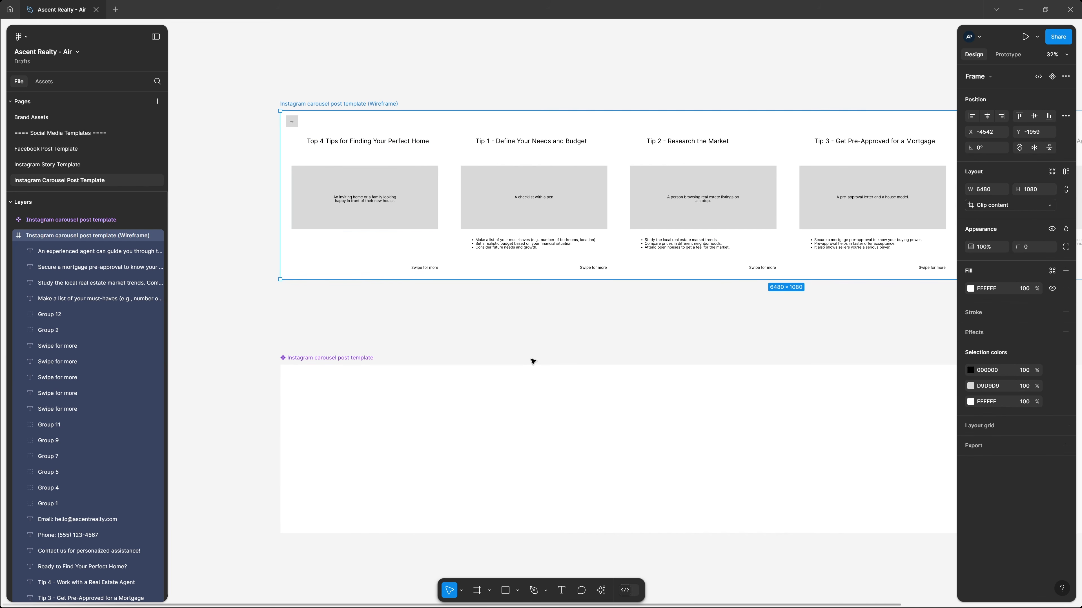
drag(528, 340, 437, 204)
click(244, 222)
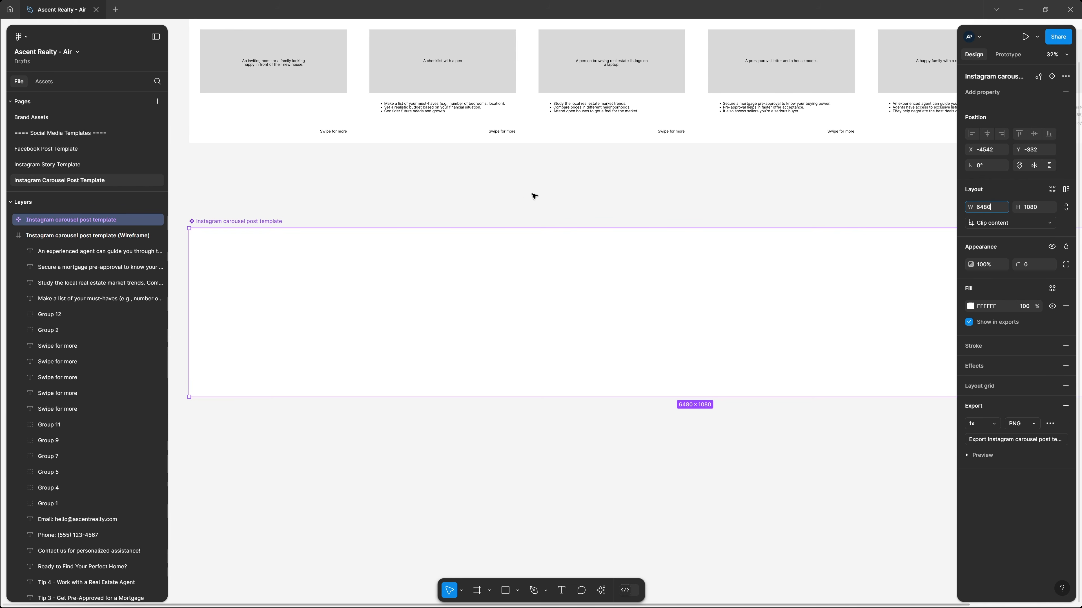
Step: Show the rulers and guides over the Instagram carousel post template
click(473, 201)
key(shift+r)
scroll(297, 397, up, 4)
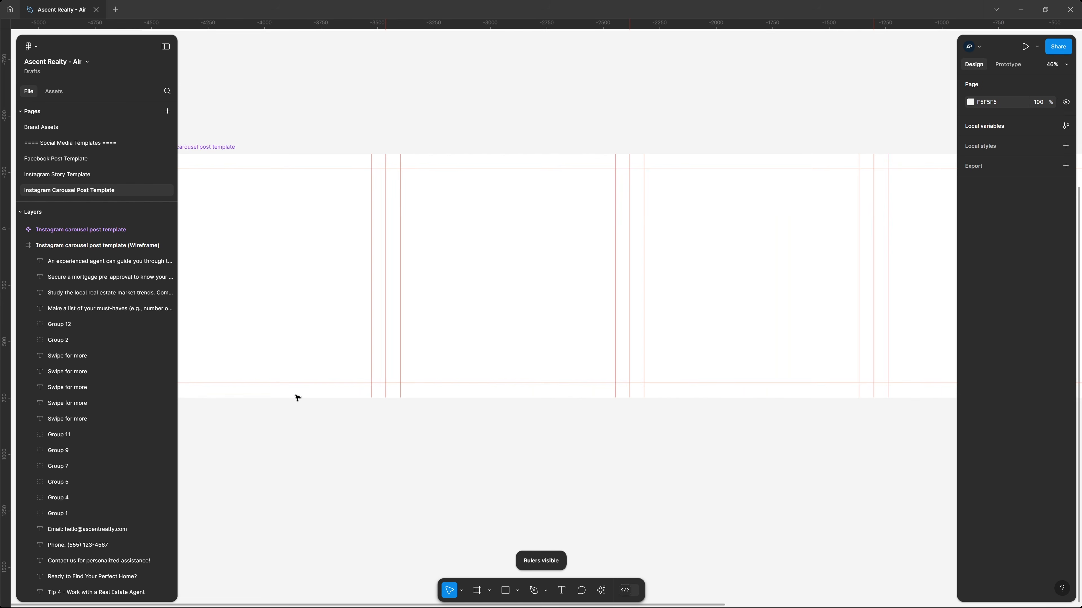
Step: Cover the template's first slide with a 1080 × 1080 rectangle to check the slide area, and delete that rectangle
drag(354, 295, 545, 309)
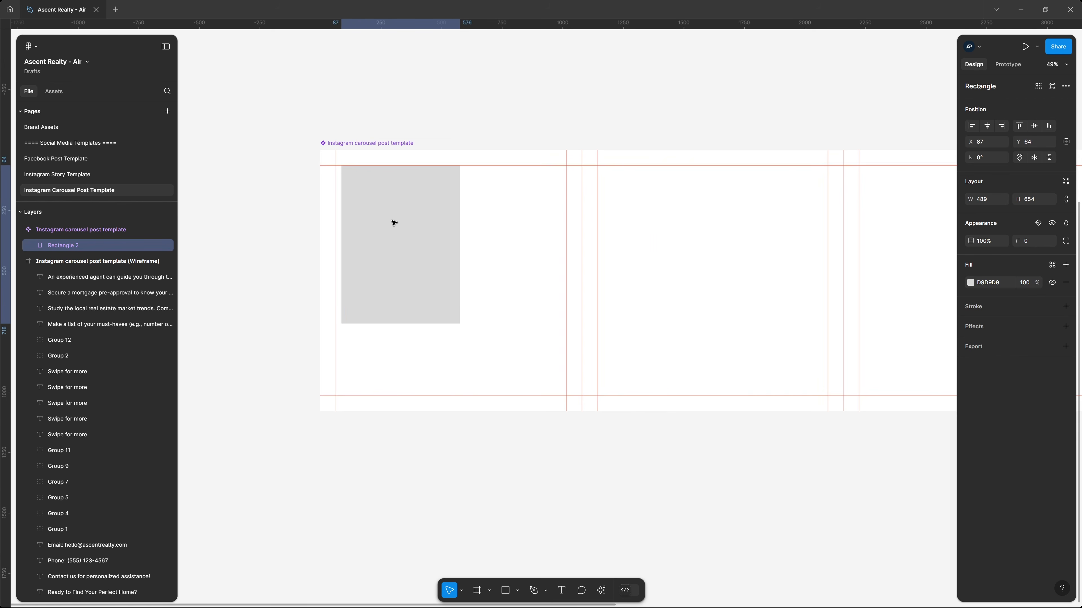
drag(392, 221, 377, 208)
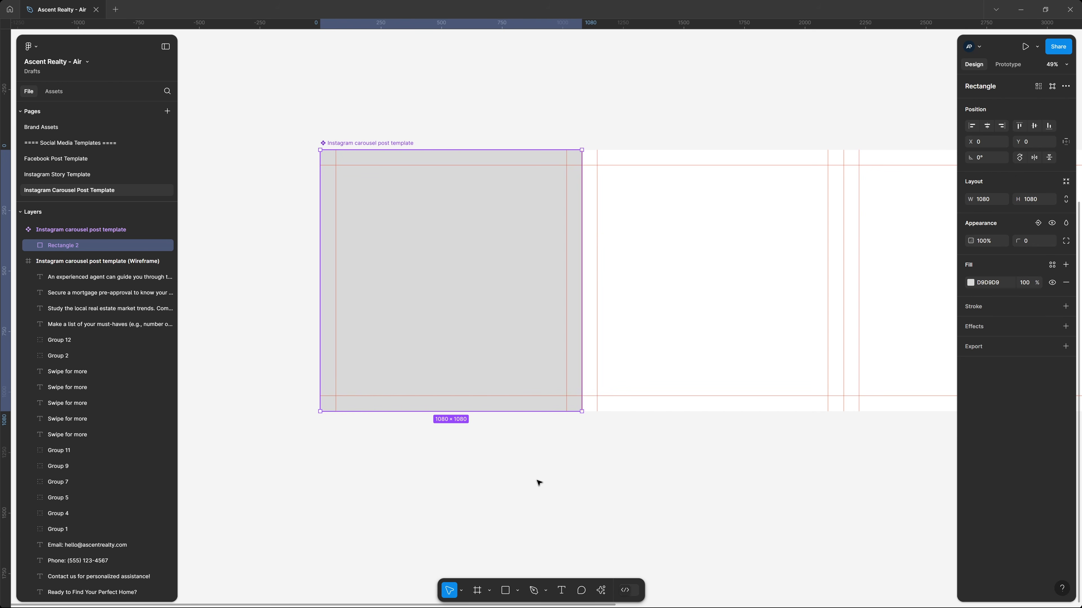
click(538, 483)
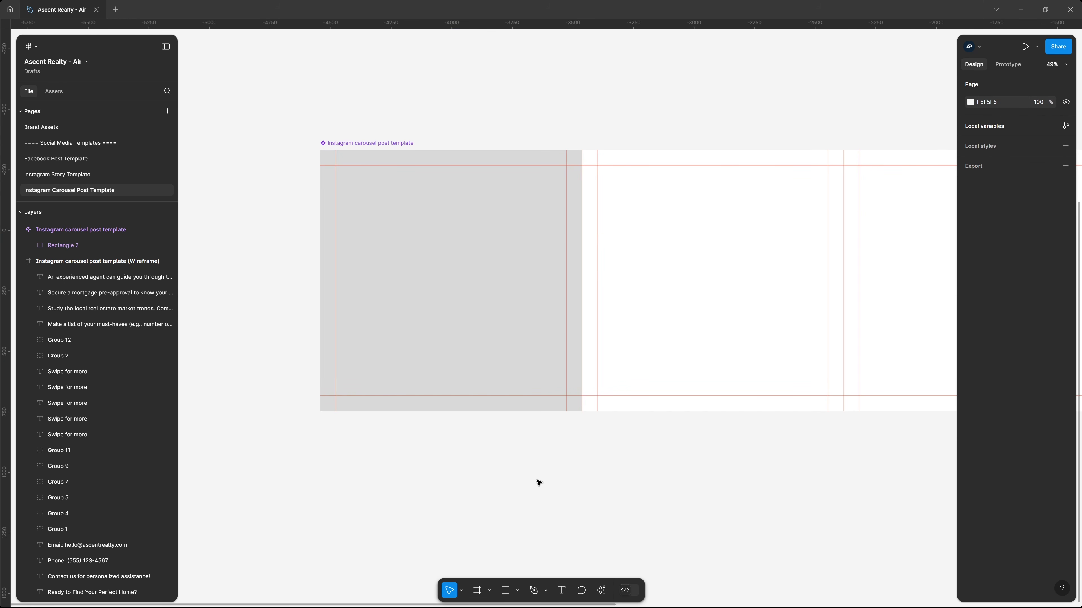
click(473, 277)
key(Delete)
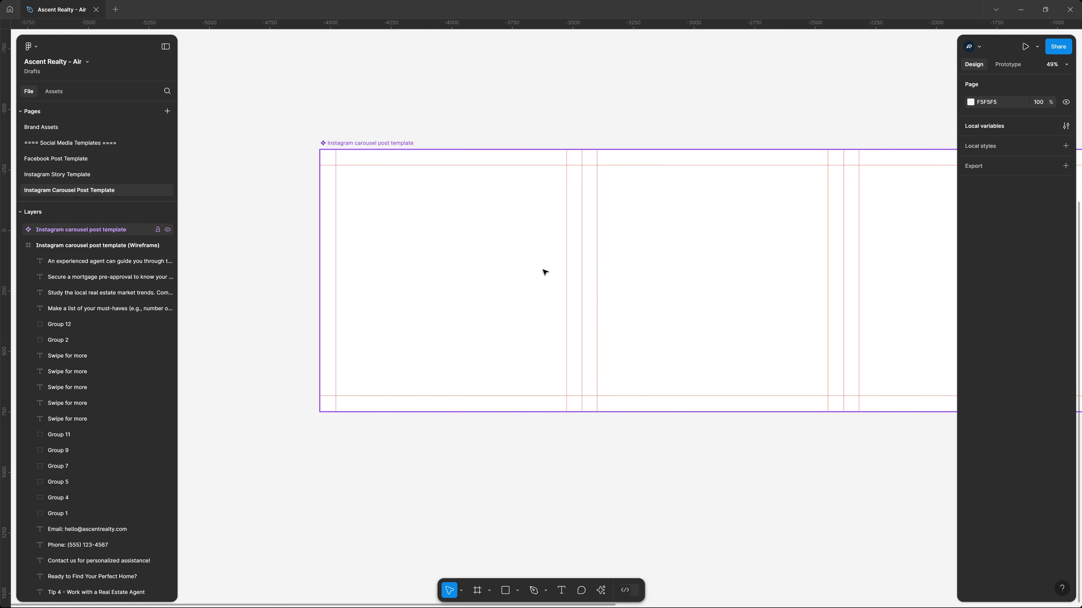
Step: Inspect the vertical guides marking the margins and slide boundaries of the first carousel slides
key(space)
drag(612, 235, 516, 241)
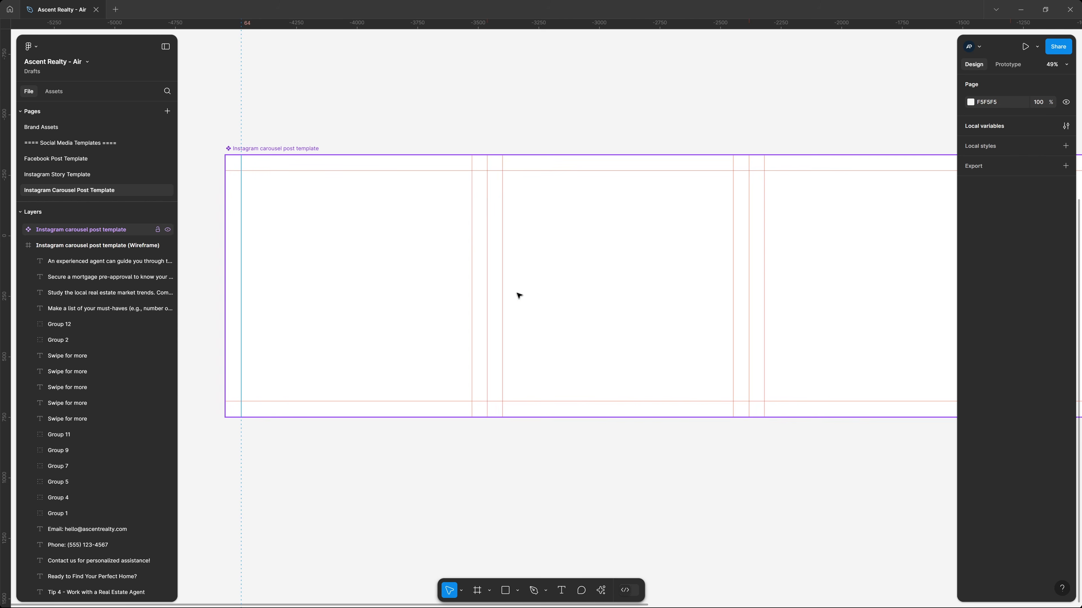
click(487, 195)
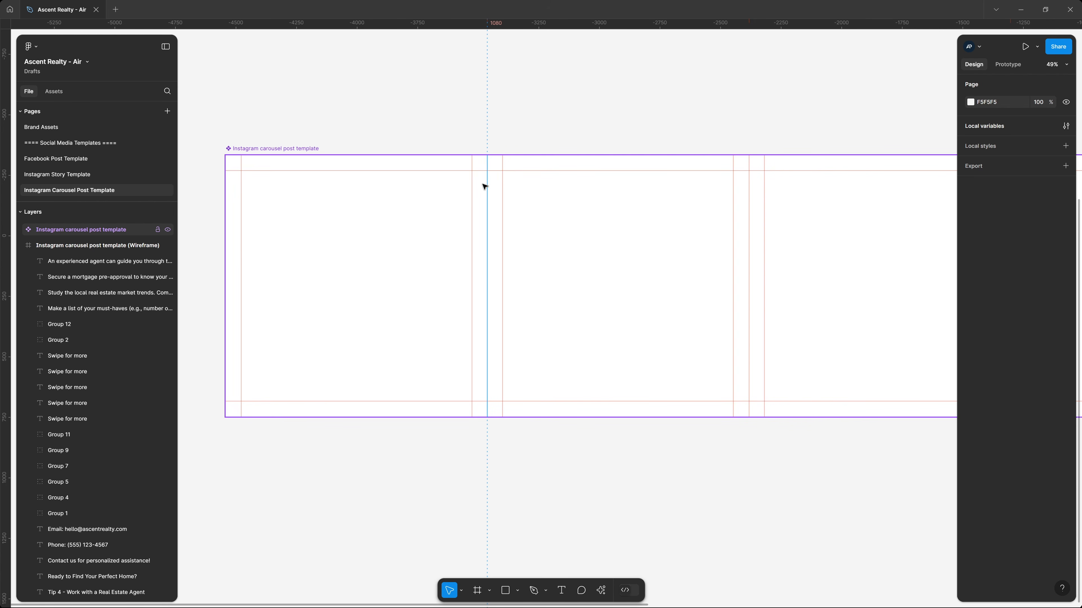
click(748, 206)
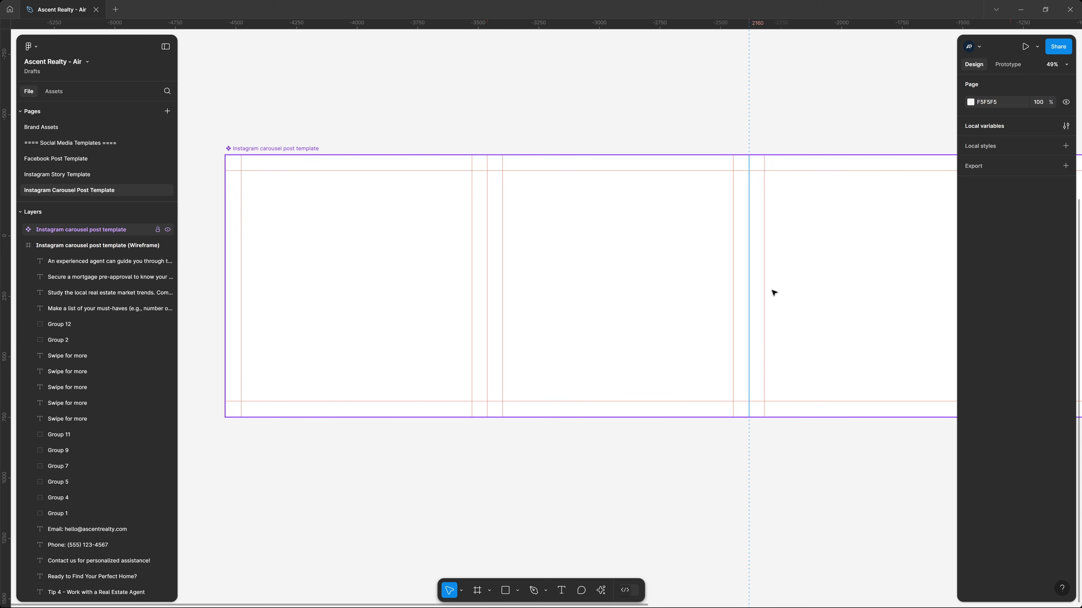
click(567, 110)
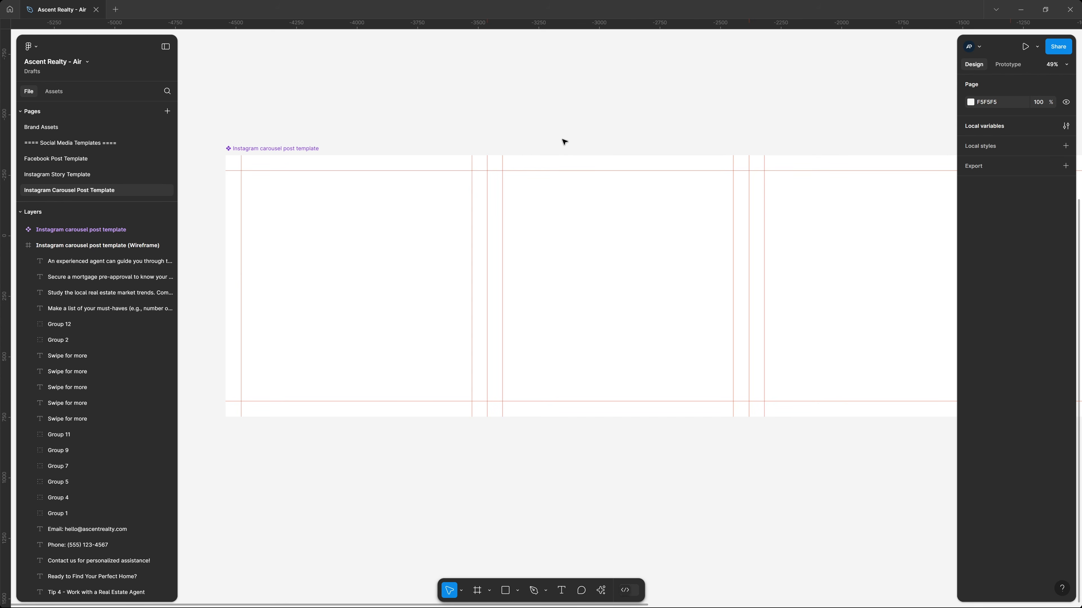
Step: Switch to the Instagram Carousel Post folder, preview image-1.jpg through image-4.jpg, look over the SVG icons, and return to Figma
key(alt+Tab)
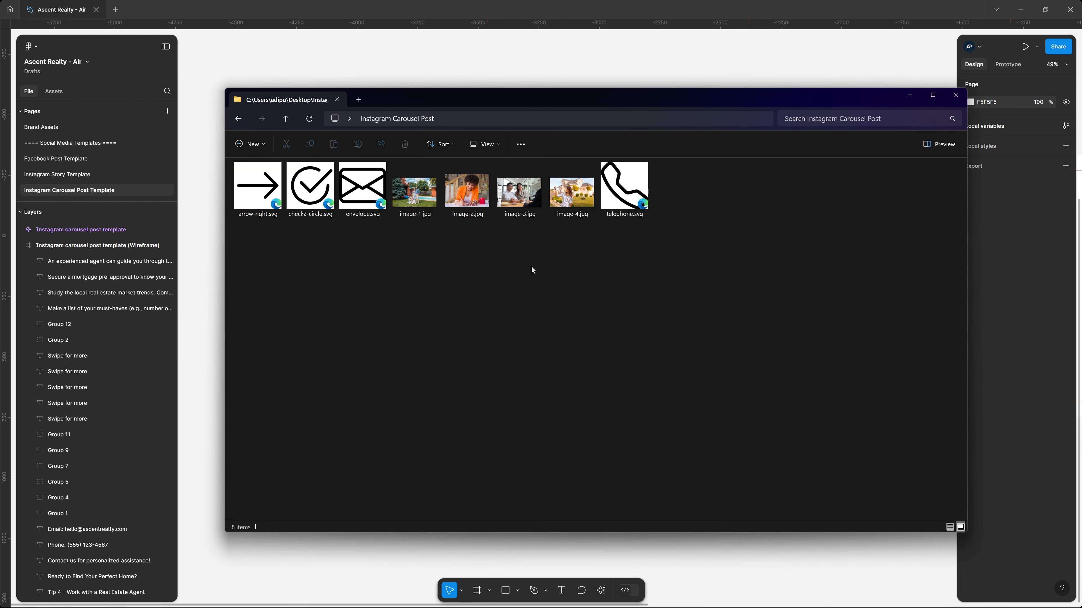
click(414, 190)
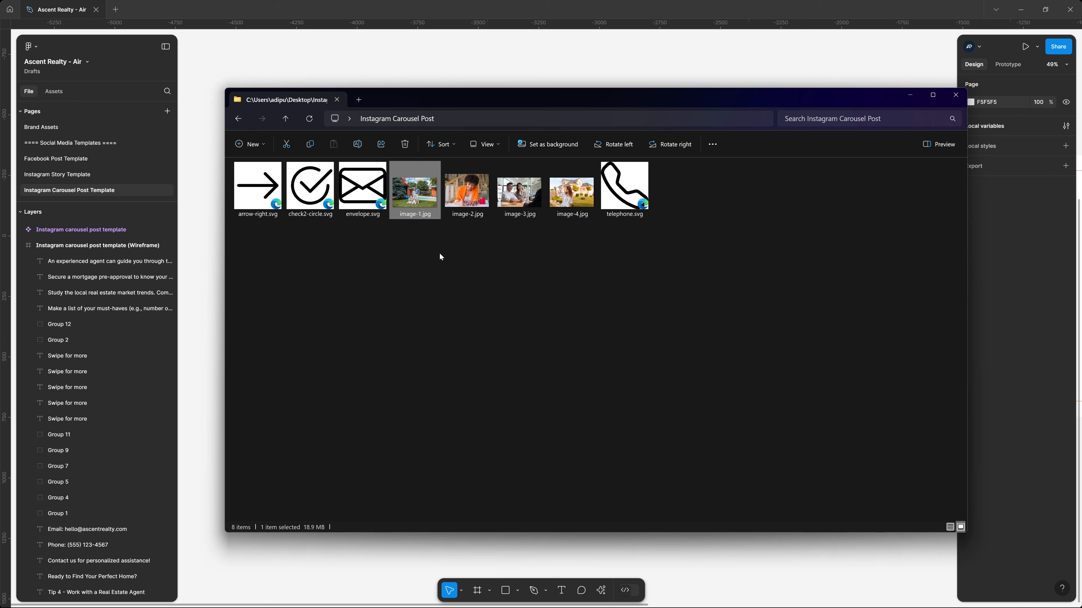
key(ctrl+space)
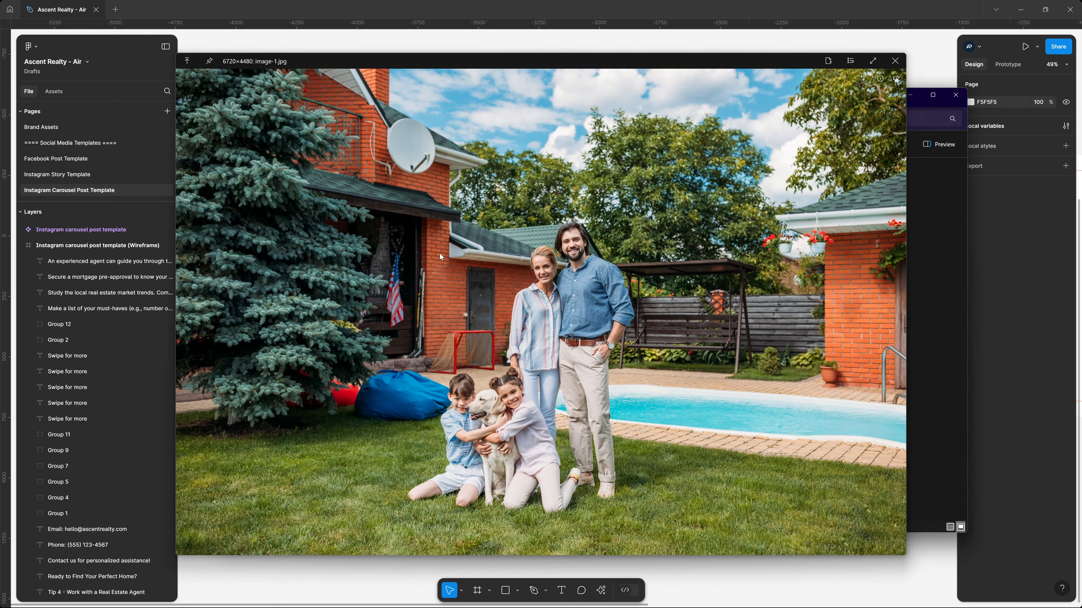
key(Right)
key(Right)
key(Right)
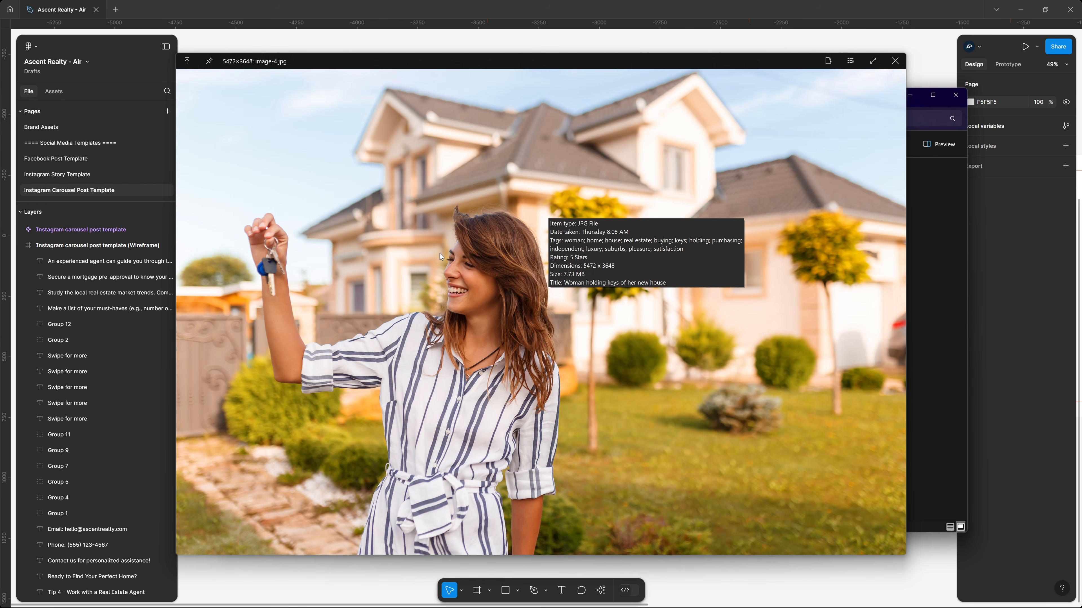
key(Escape)
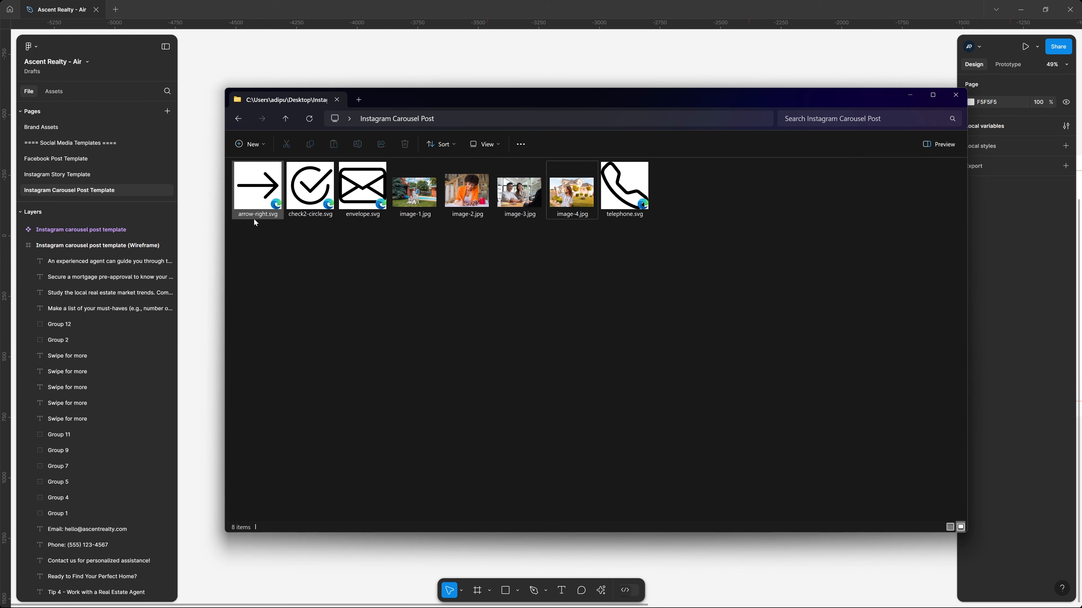
drag(264, 250, 365, 198)
click(408, 280)
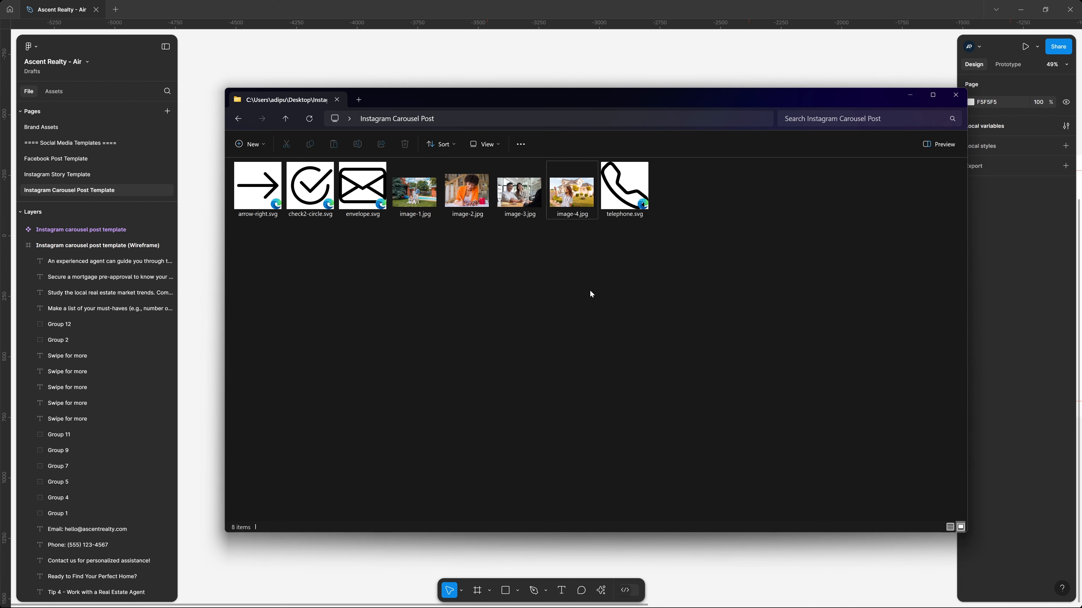
click(361, 52)
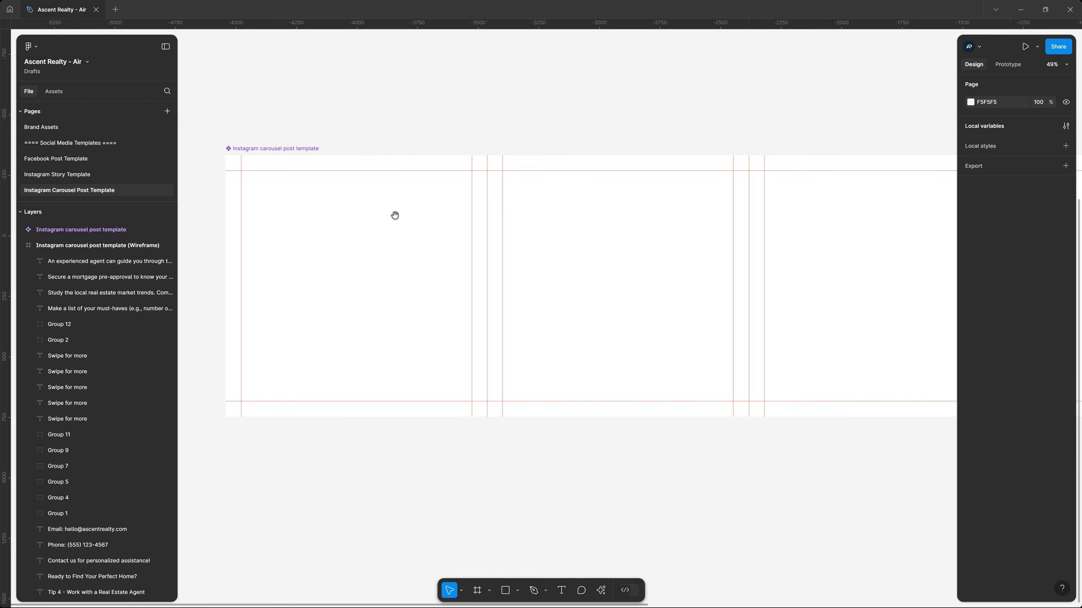
Step: Copy the wireframe heading "Top 4 Tips for Finding Your Perfect Home" into the Instagram carousel post template's first slide
scroll(393, 215, up, 5)
click(393, 63)
key(ctrl+c)
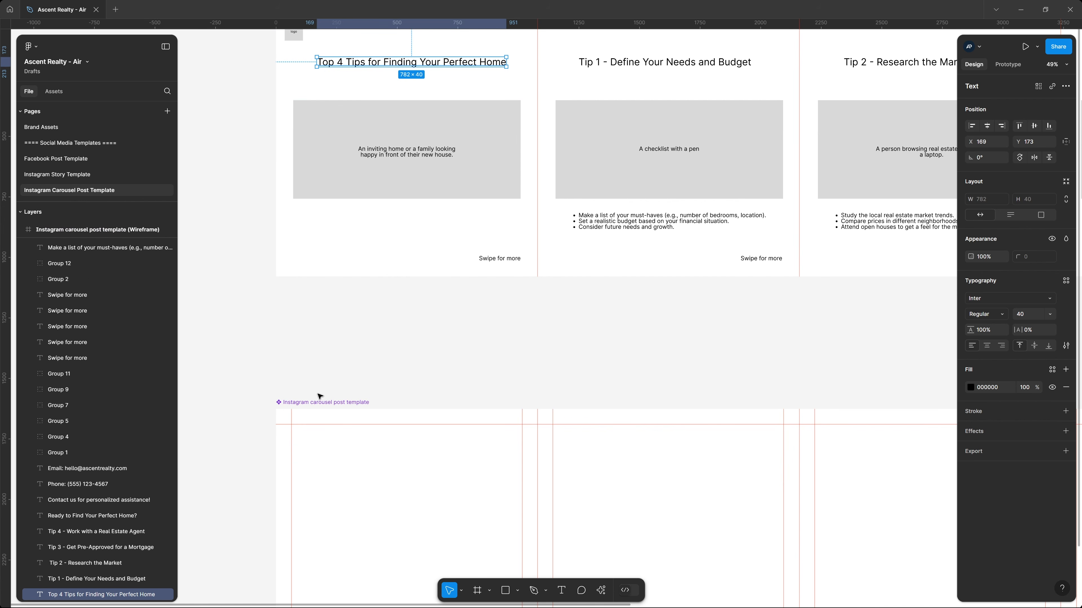
click(320, 404)
key(ctrl+v)
scroll(403, 362, down, 1)
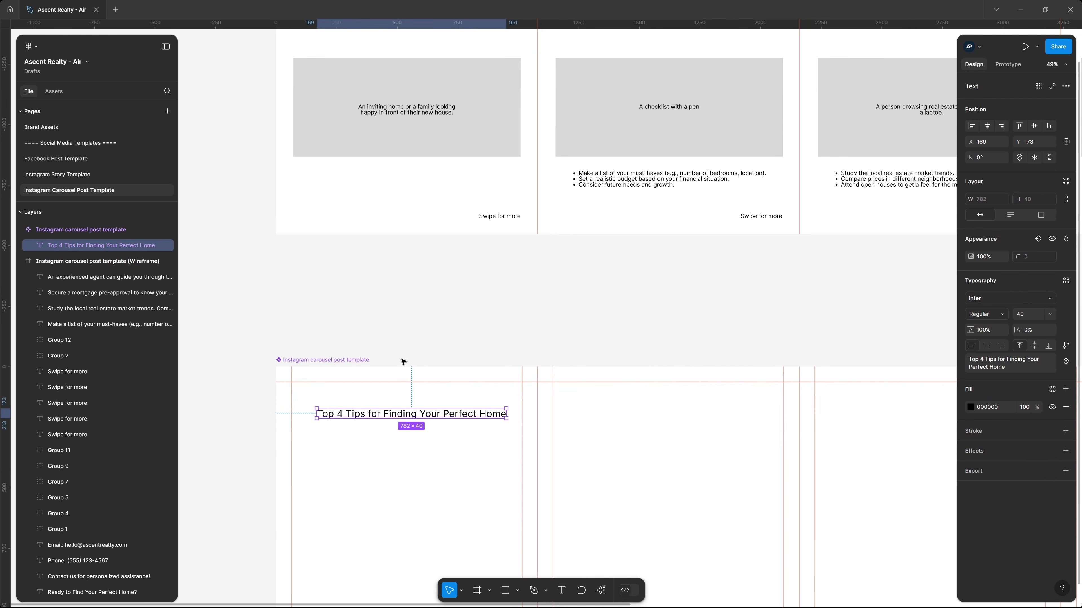
Step: Copy the wireframe's "Swipe for more" text into the template's first slide and move it up inside the slide margins
click(497, 218)
key(ctrl+c)
click(330, 359)
key(ctrl+v)
scroll(456, 365, down, 1)
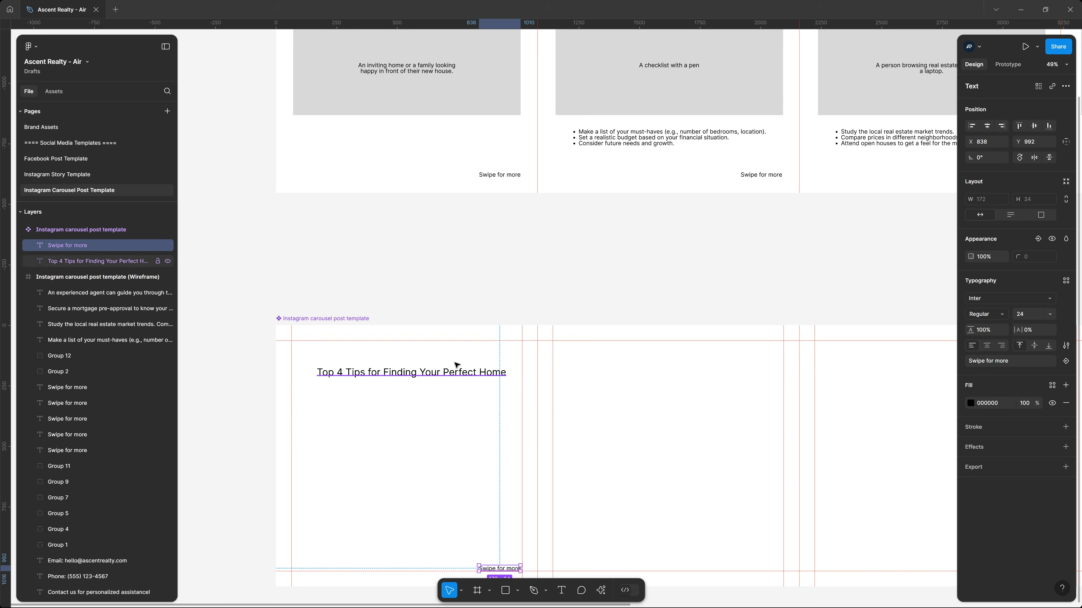
scroll(457, 365, down, 1)
drag(514, 525, 495, 509)
click(469, 423)
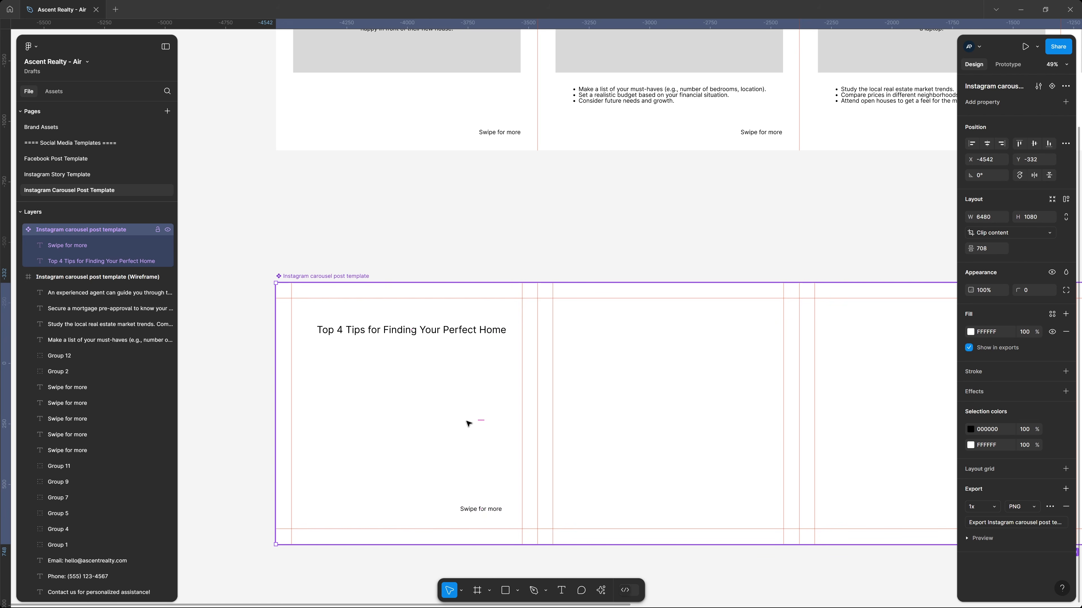
Step: Import image-1.jpg, scale it down to 1479 × 986, and place it in the carousel template across the first two slides
scroll(421, 486, up, 1)
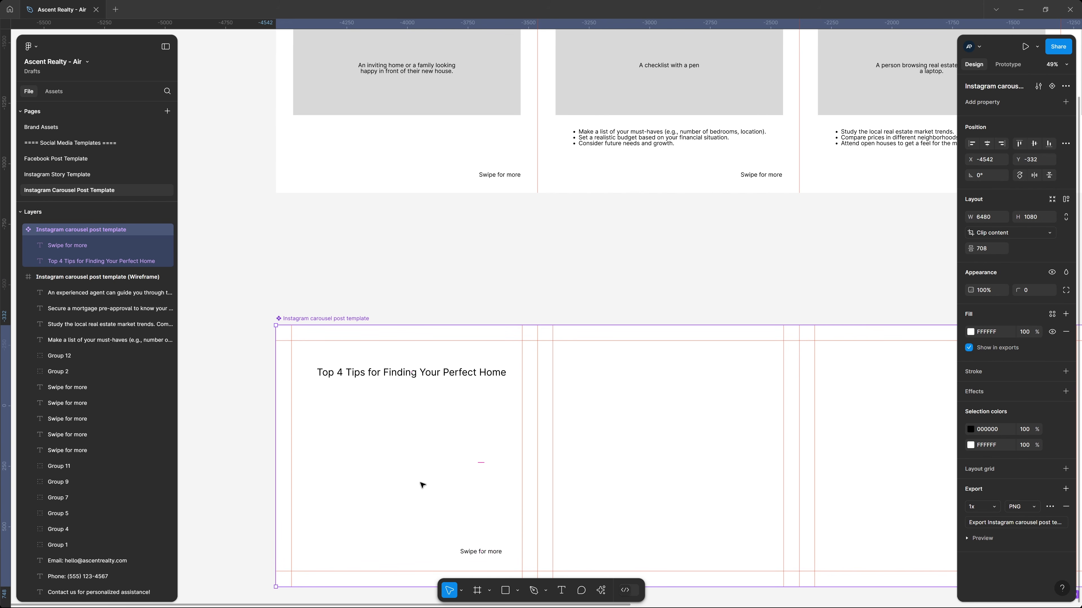
key(alt+Tab)
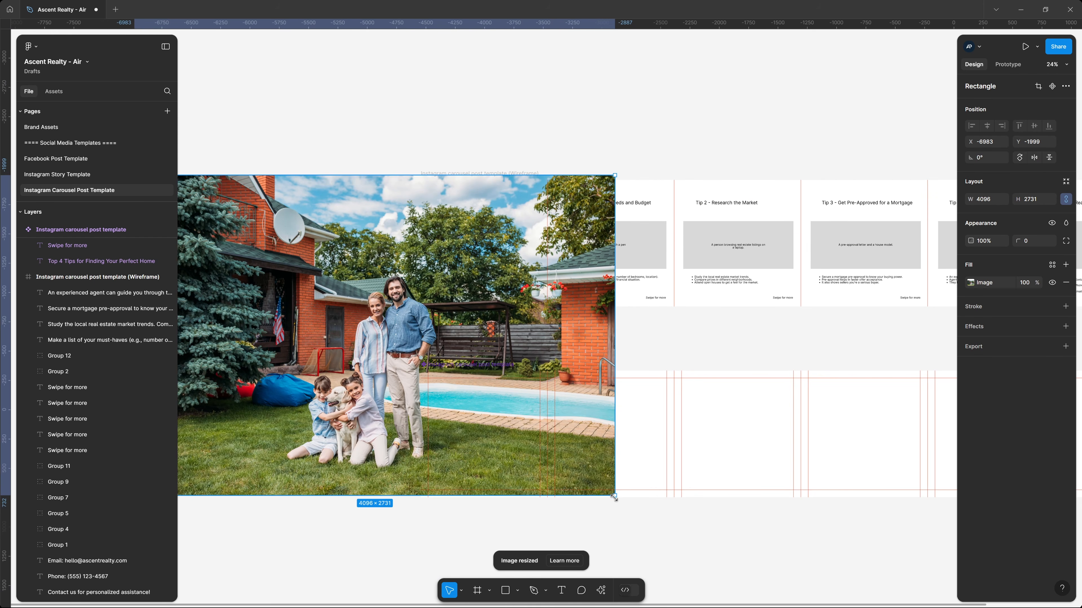
drag(615, 498, 628, 474)
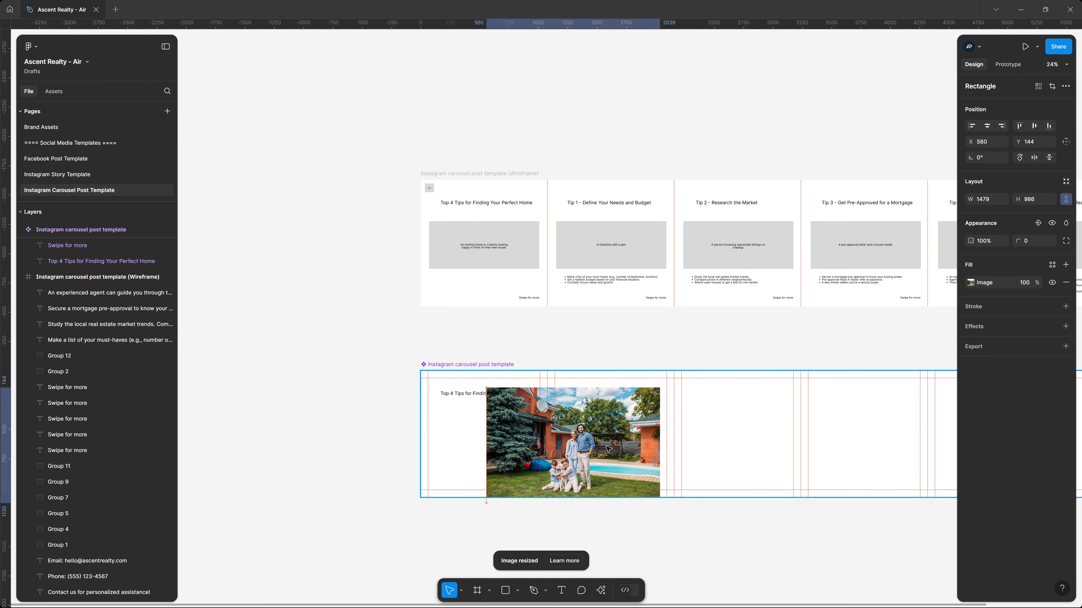
scroll(546, 386, up, 4)
drag(546, 386, 590, 121)
click(352, 505)
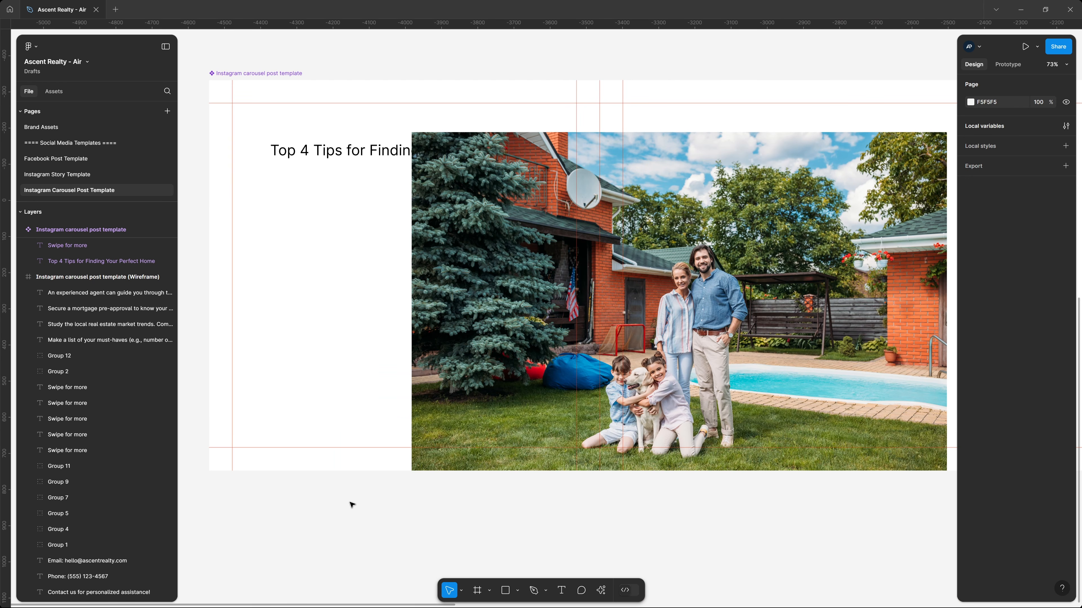
Step: Fill the Instagram carousel post template component with the palest lavender library colour, shade 50
drag(416, 282, 357, 299)
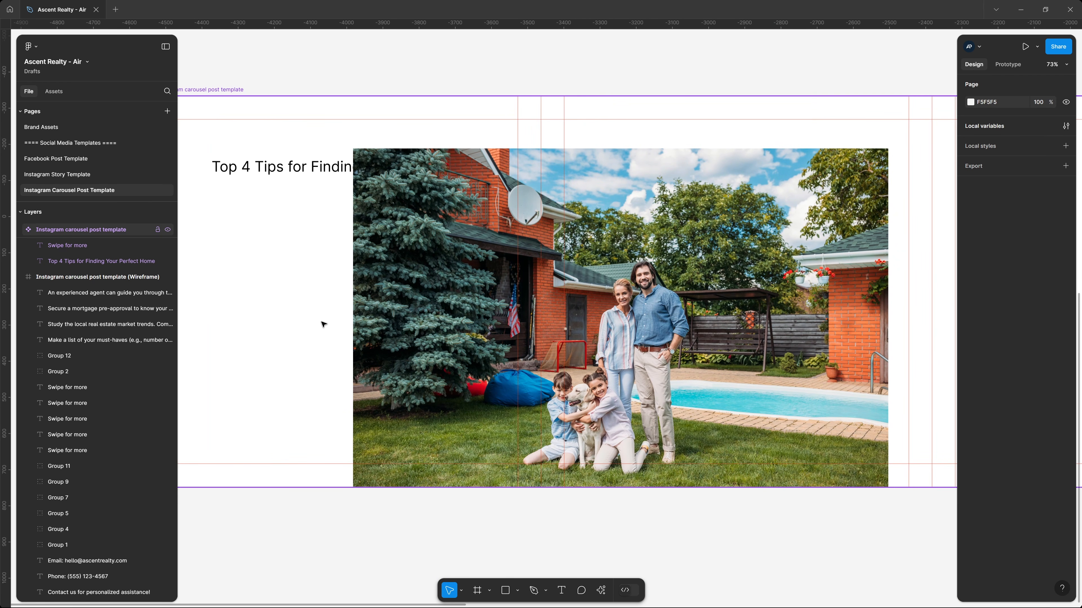
scroll(659, 301, right, 6)
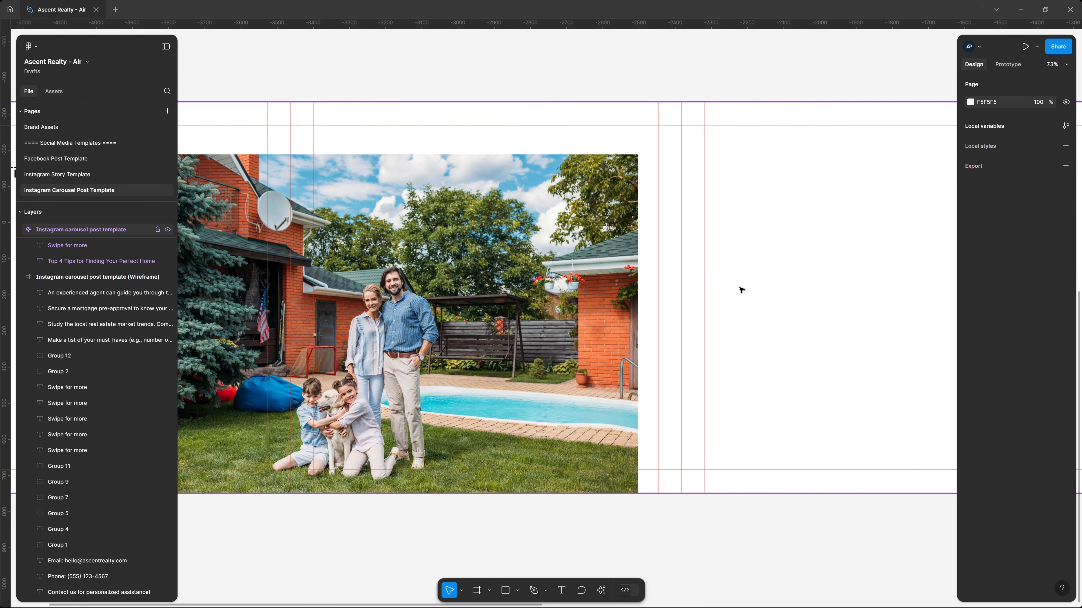
scroll(679, 291, left, 8)
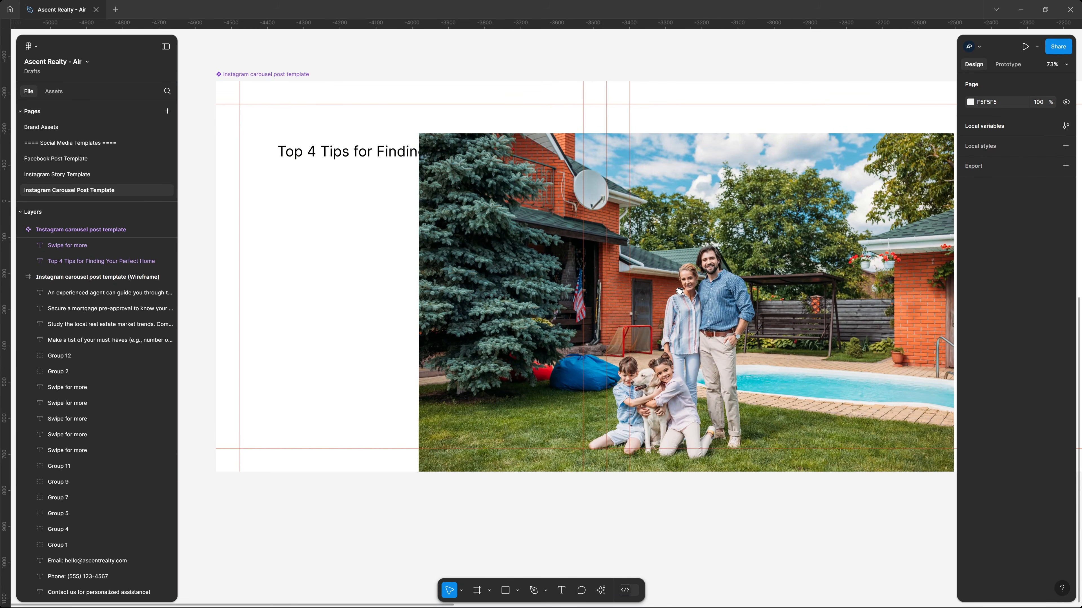
click(268, 80)
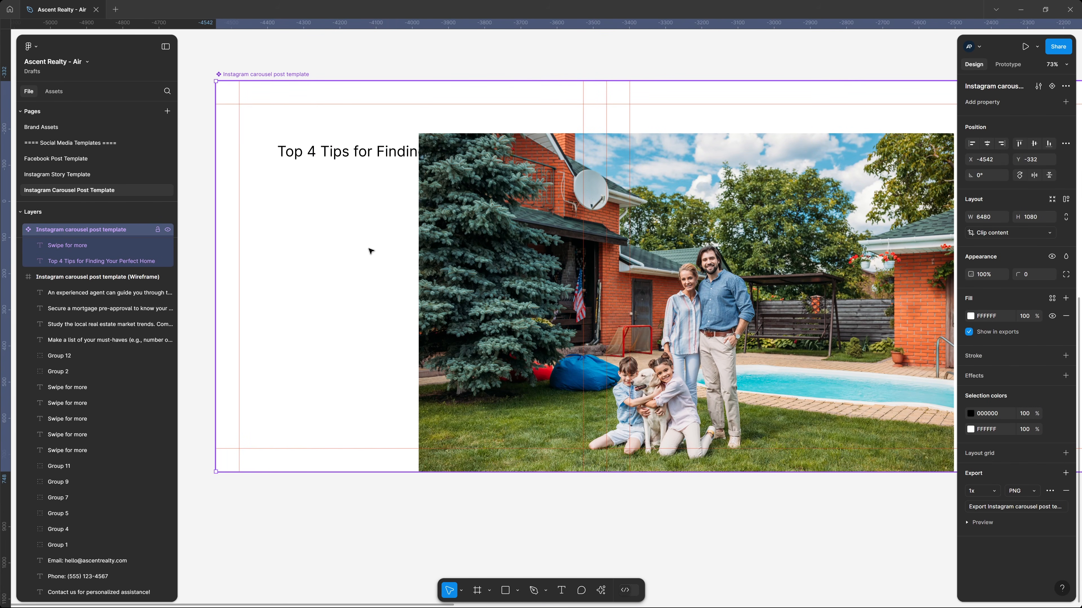
click(1052, 298)
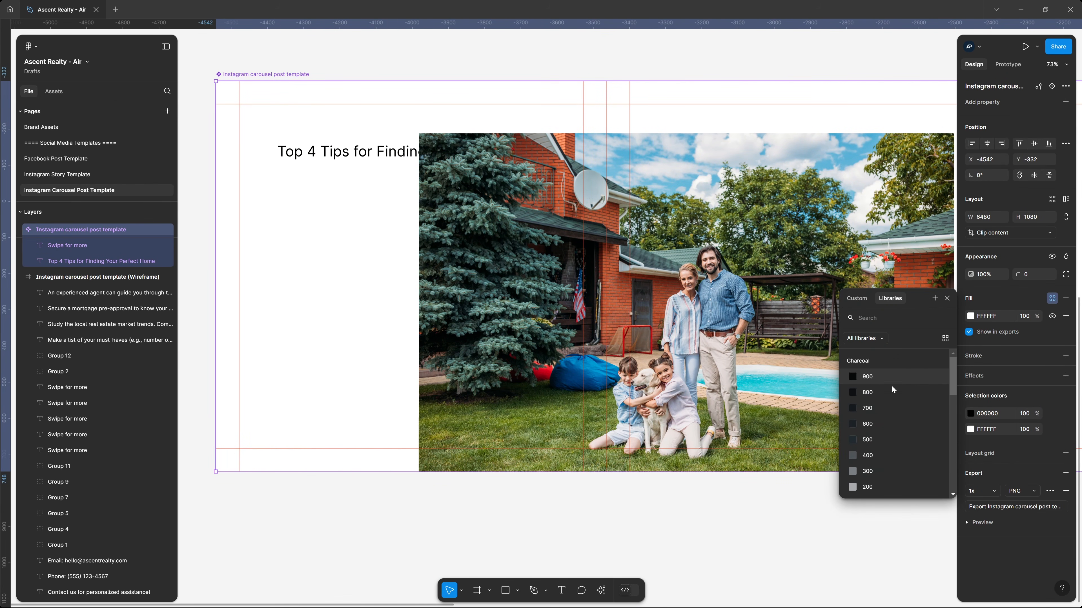
scroll(892, 385, down, 5)
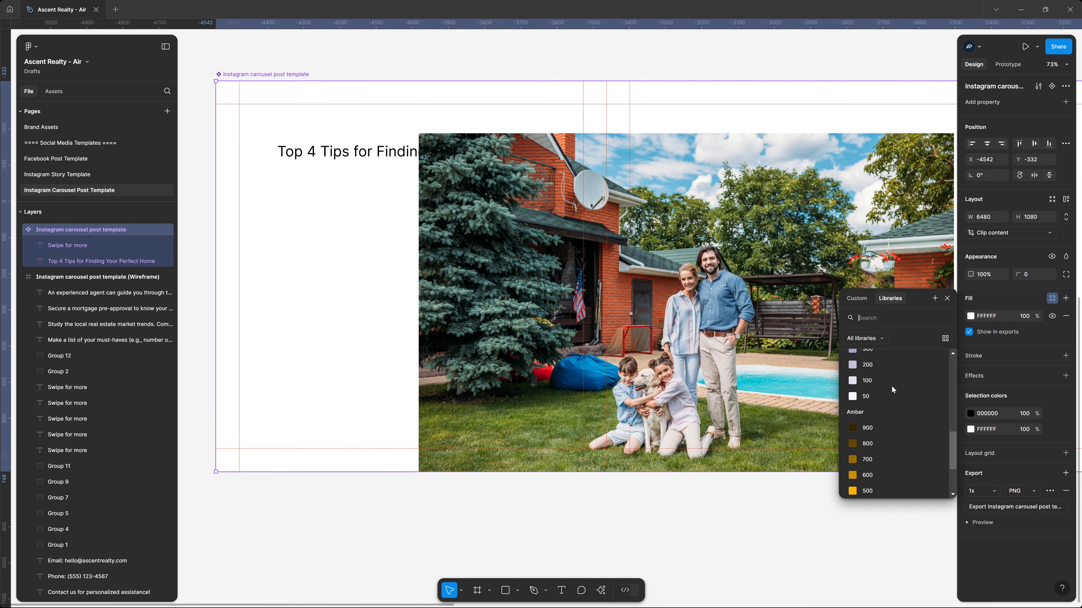
click(883, 400)
click(479, 512)
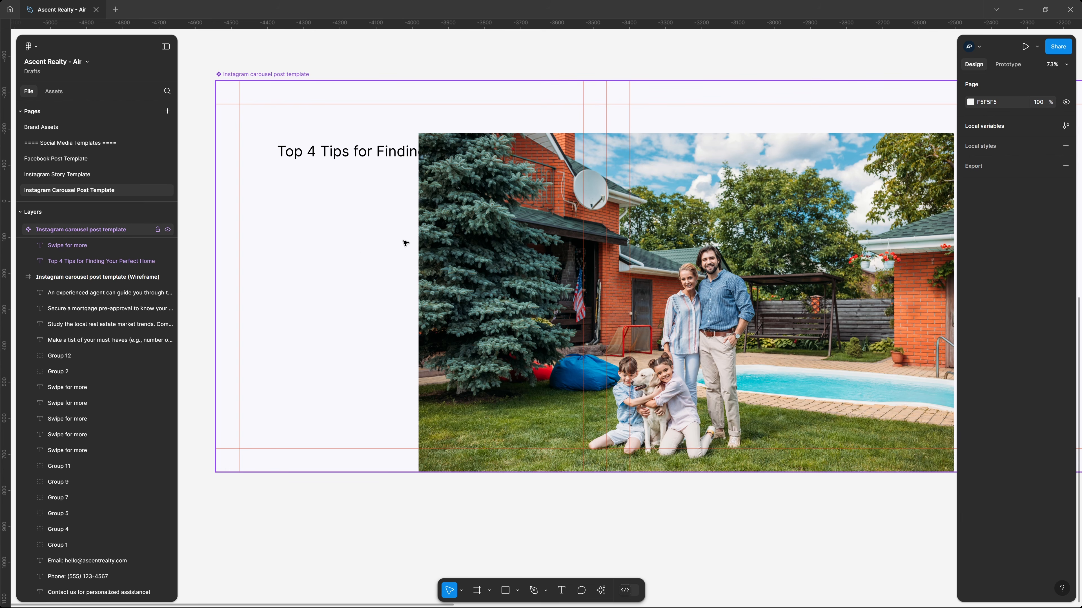
Step: Move the family photo off the first slide's heading and onto the second slide
drag(493, 230, 755, 224)
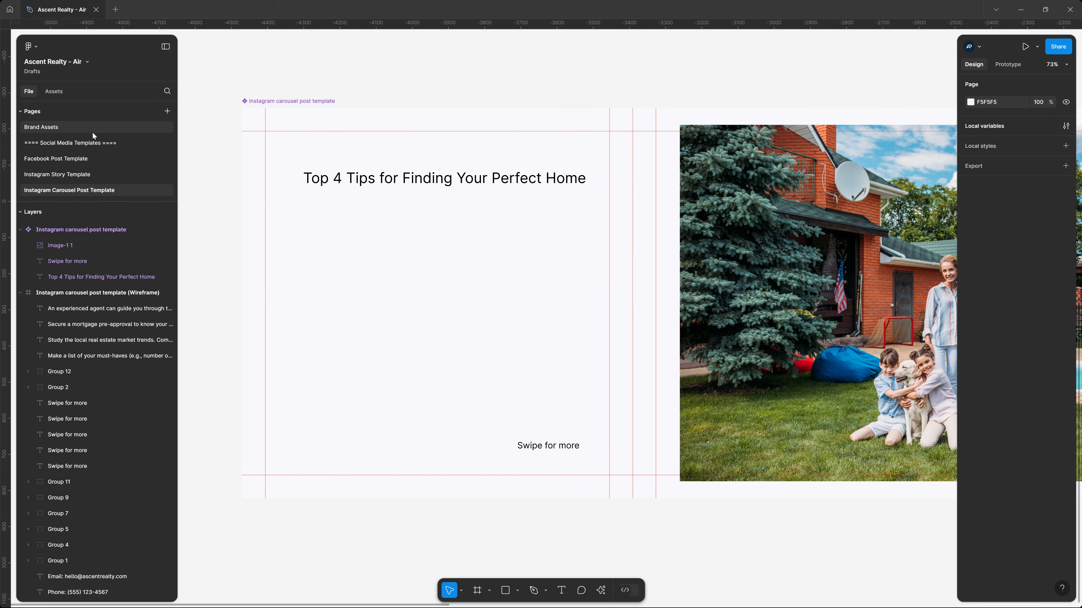
Step: Copy the line pattern frame from the Brand Assets page and paste it into the Instagram carousel post template
click(101, 127)
click(286, 209)
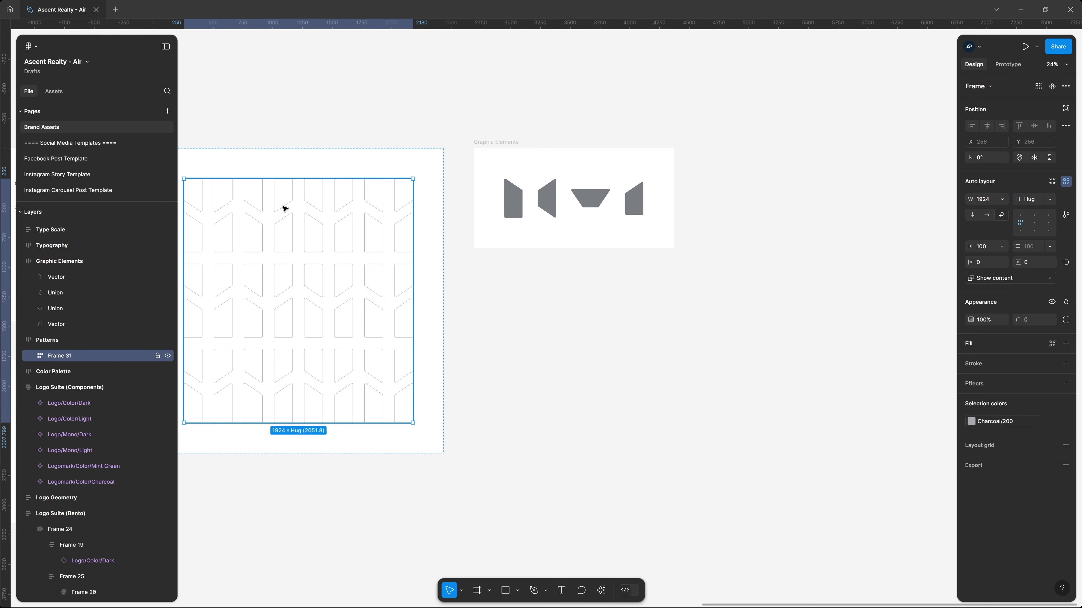
click(69, 190)
click(315, 101)
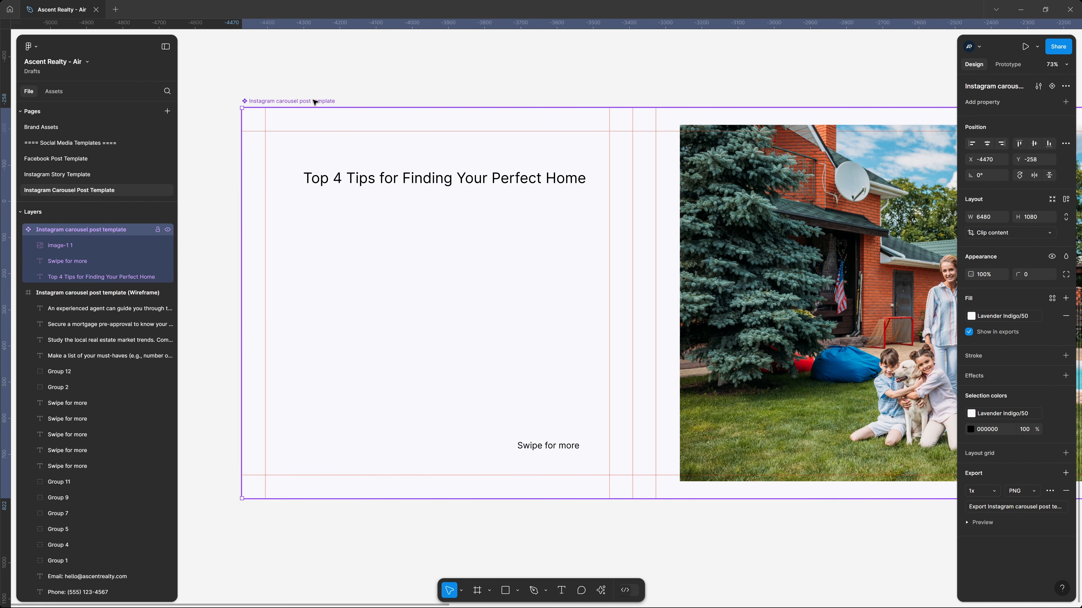
key(ctrl+v)
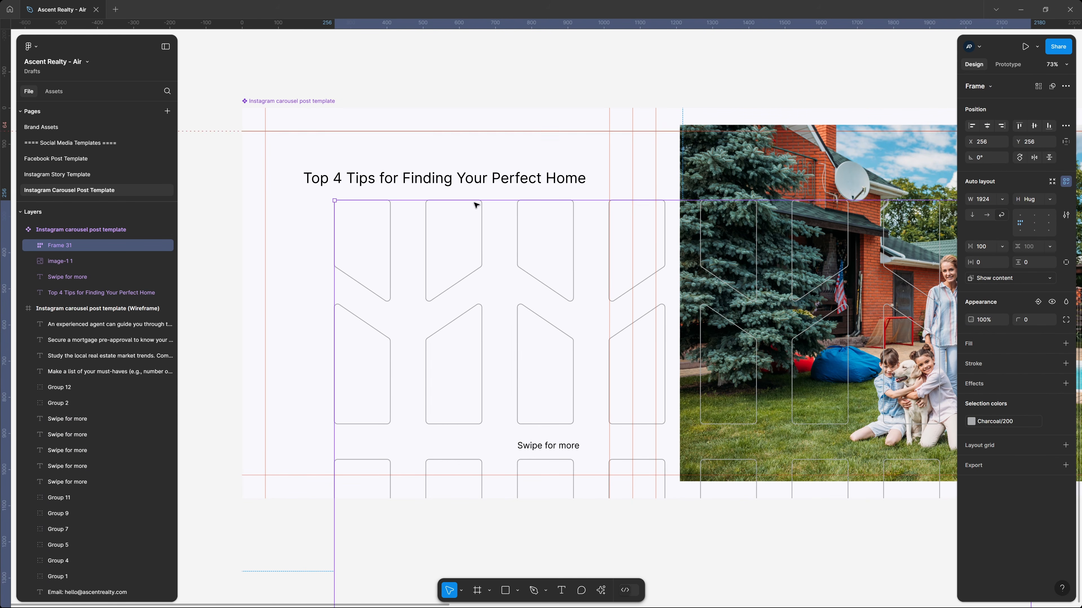
Step: Scale the pattern frame down to about 1124 × 1199 and place it over the first slide at X -12, Y -12
key(k)
drag(334, 201, 215, 81)
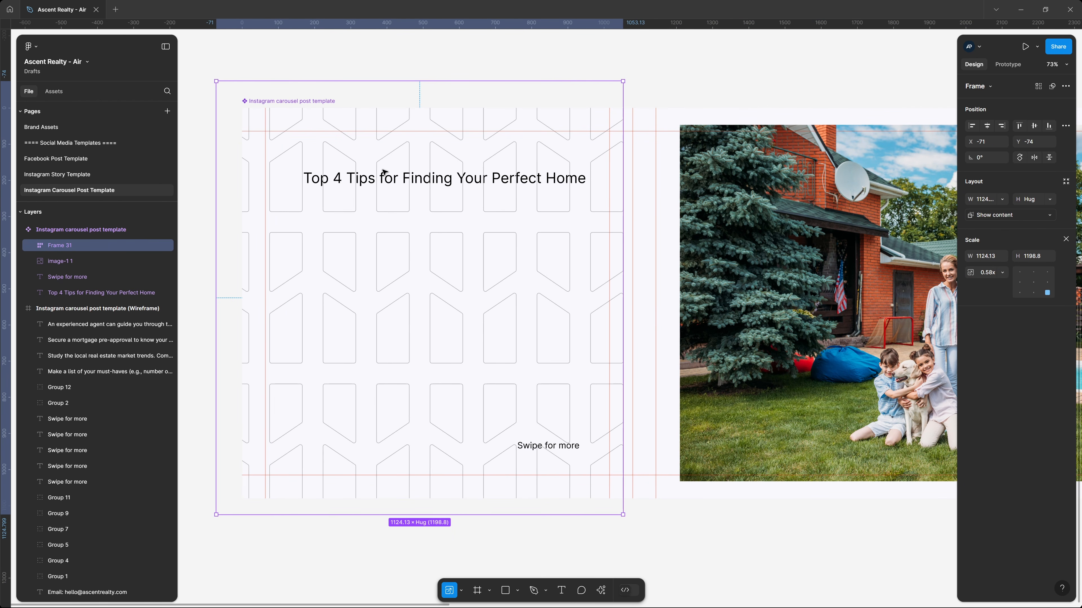
drag(384, 171, 405, 194)
key(v)
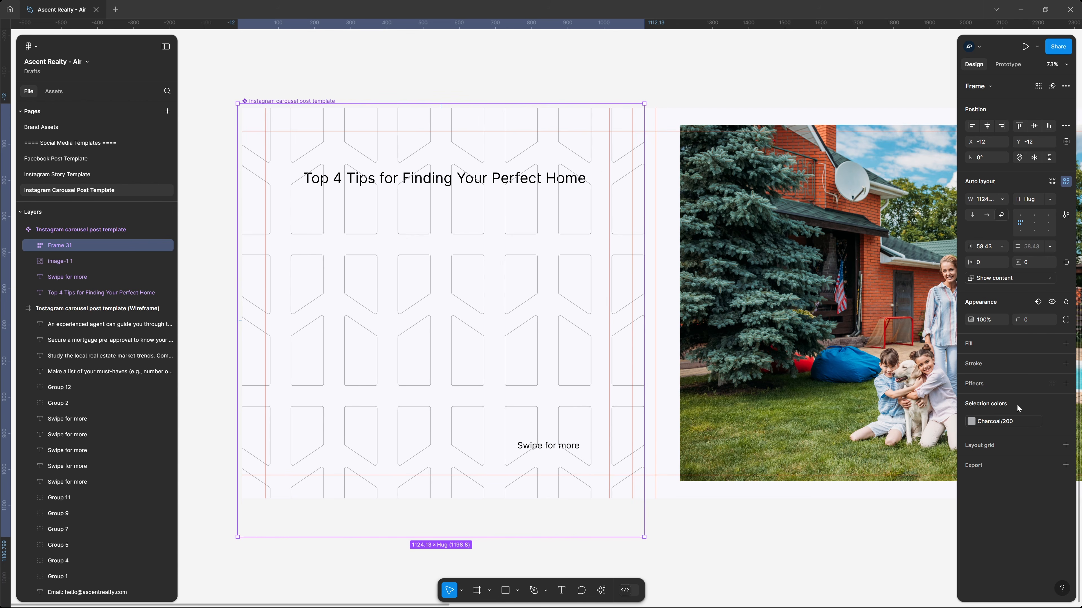
Step: Recolour the pattern's lines with the library colour Lavender Indigo/100
click(1014, 421)
scroll(900, 490, down, 3)
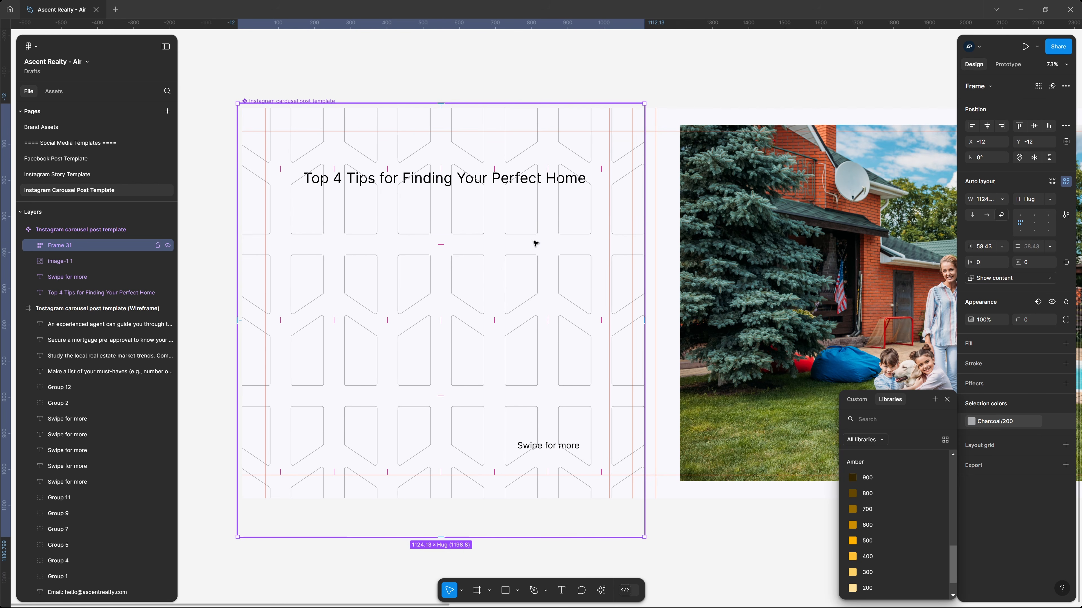
scroll(904, 507, up, 3)
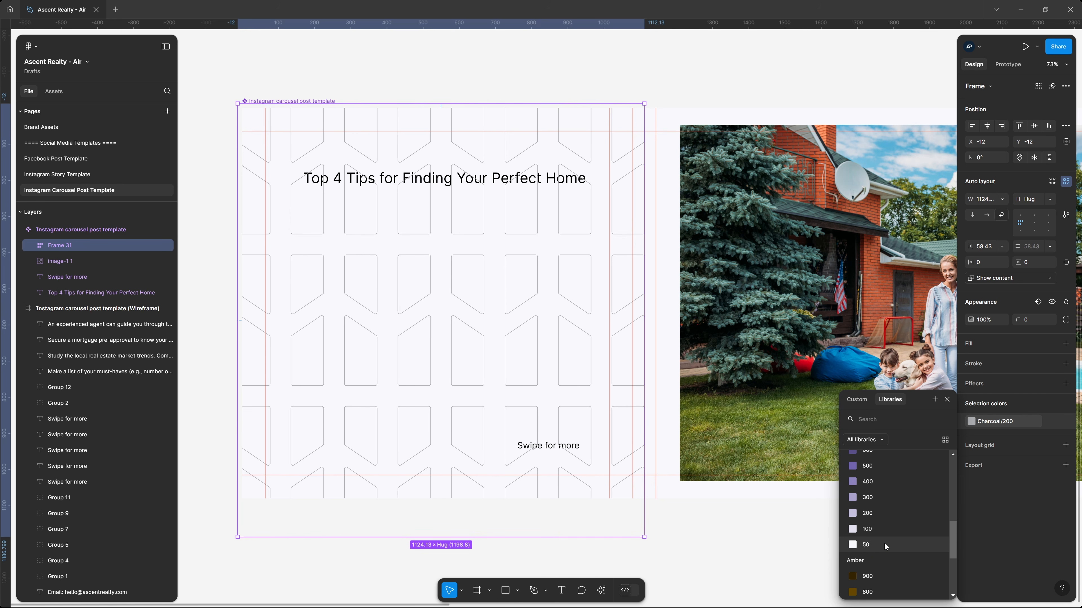
click(884, 527)
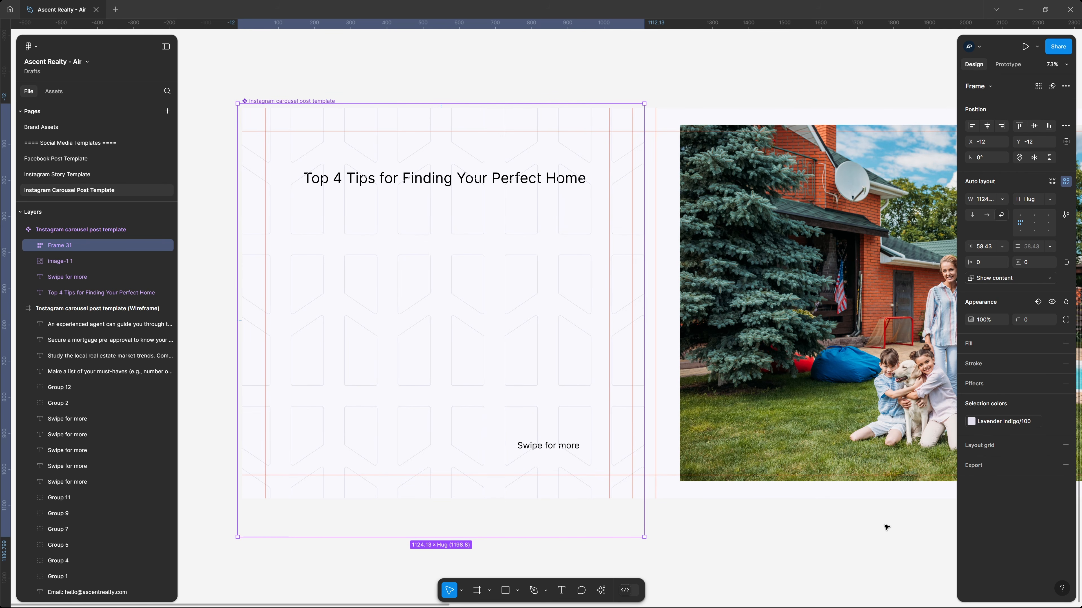
click(512, 75)
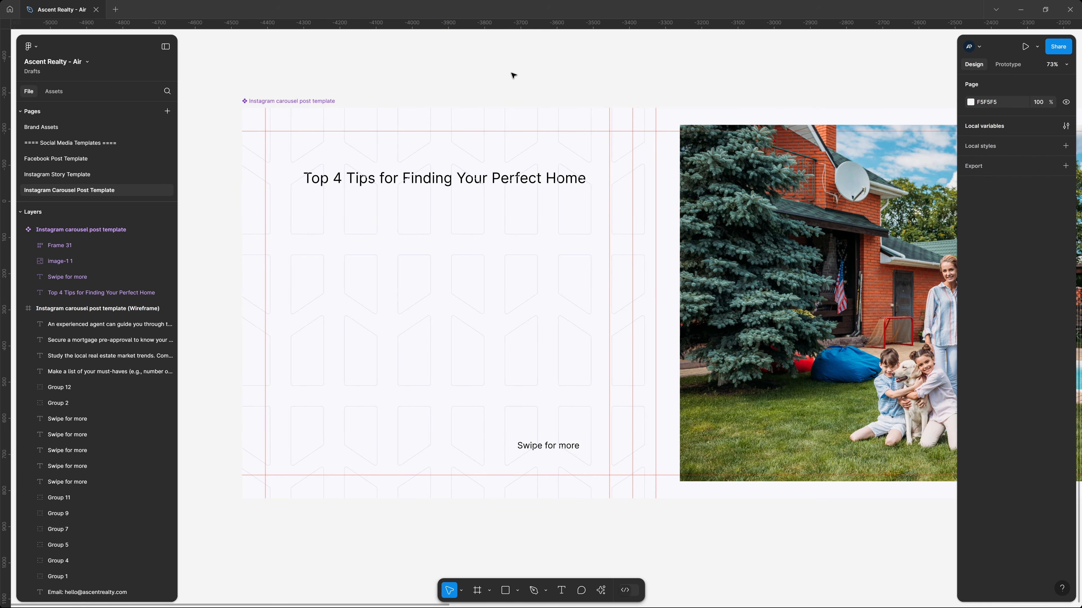
Step: Lock the pattern frame, Frame 31, inside the carousel template
click(326, 235)
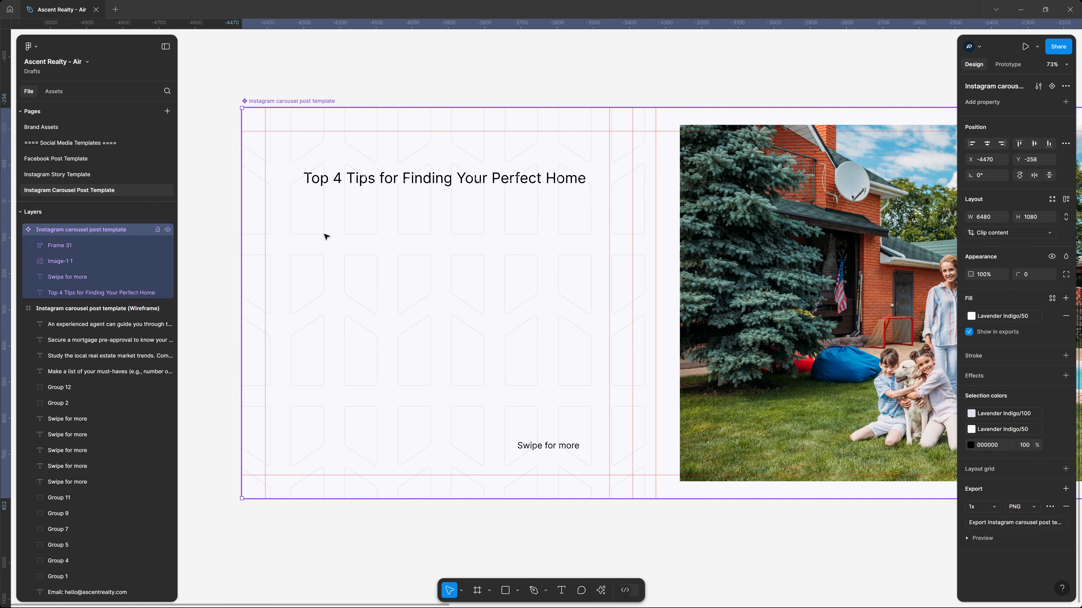
click(155, 246)
click(158, 245)
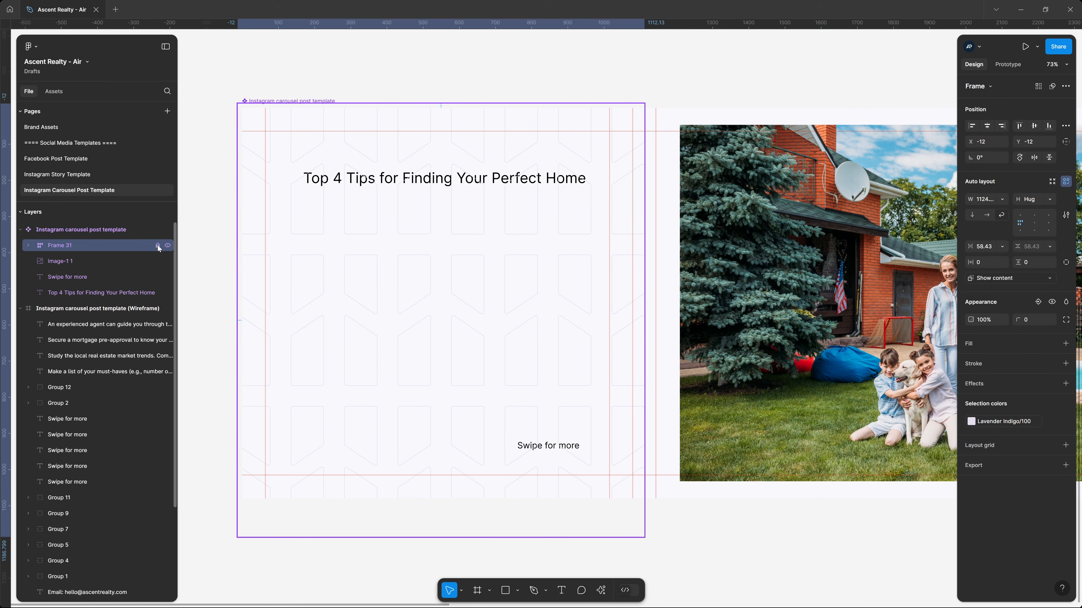
click(208, 229)
drag(290, 214, 505, 373)
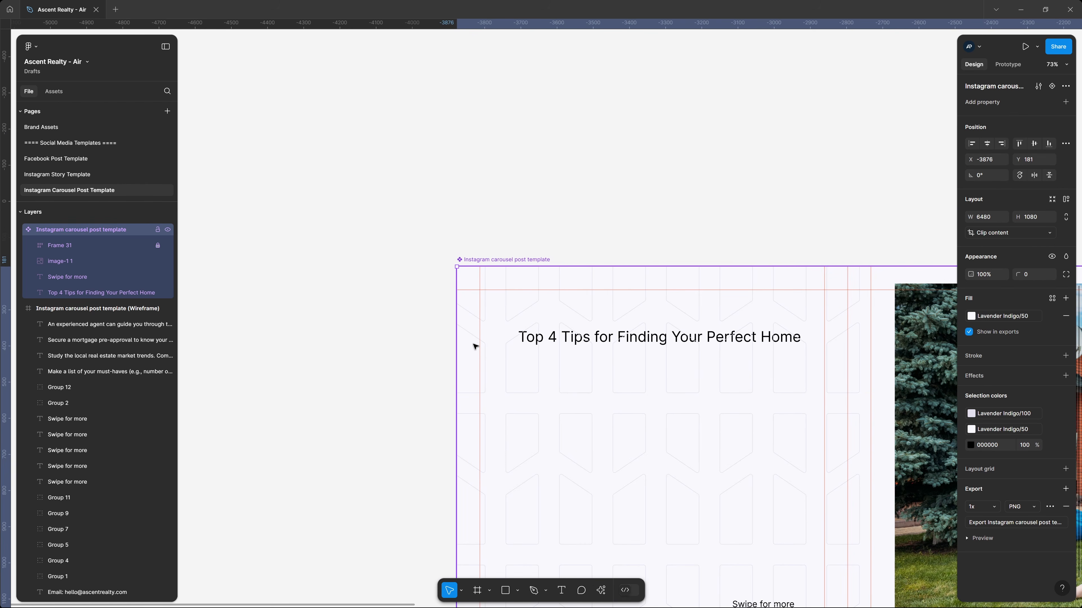
drag(630, 403, 414, 251)
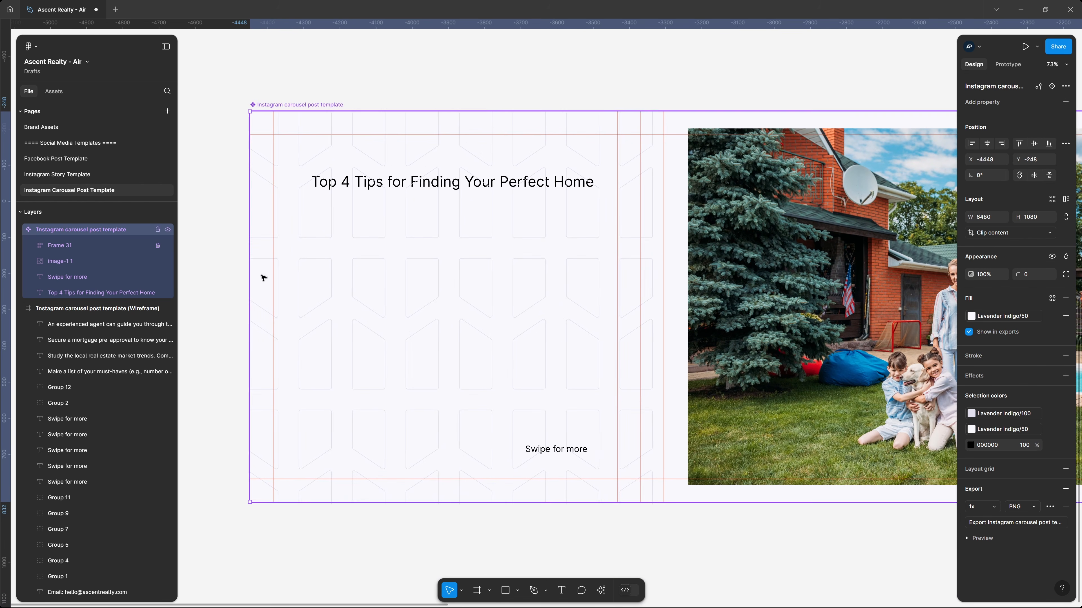
click(220, 282)
Step: Send the locked pattern frame behind the photo, the heading and the "Swipe for more" text
click(73, 293)
click(73, 244)
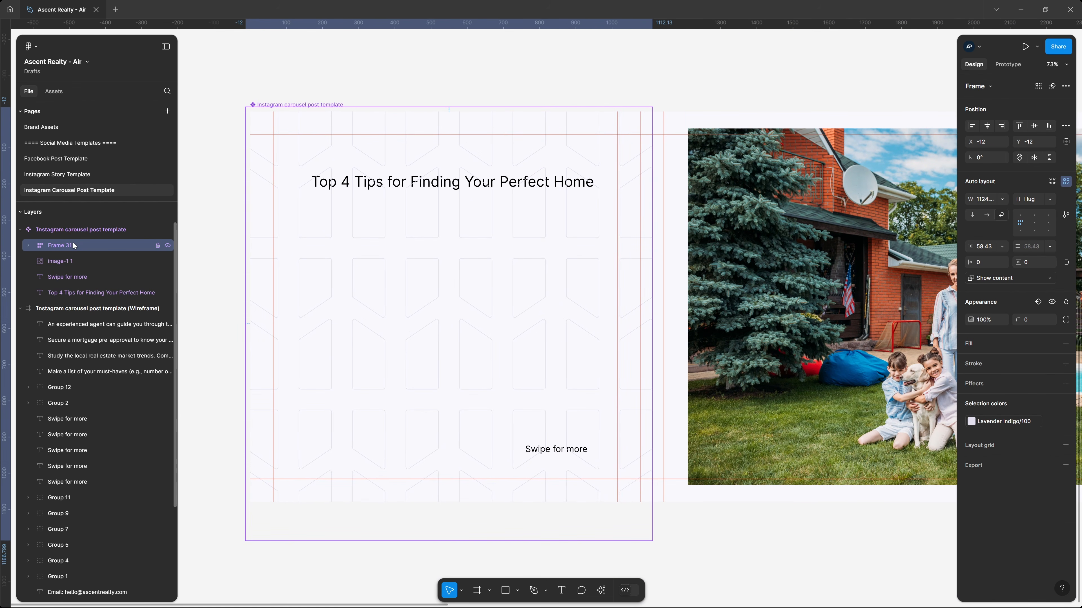
key(ctrl+bracketleft)
key(ctrl+bracketleft)
key(ctrl+bracketleft)
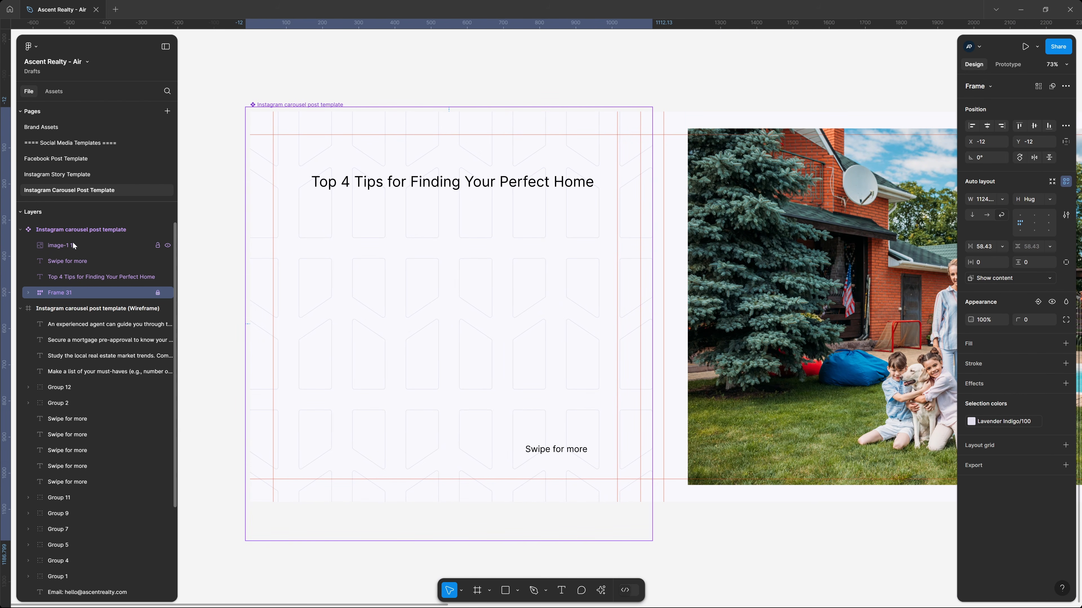
click(383, 73)
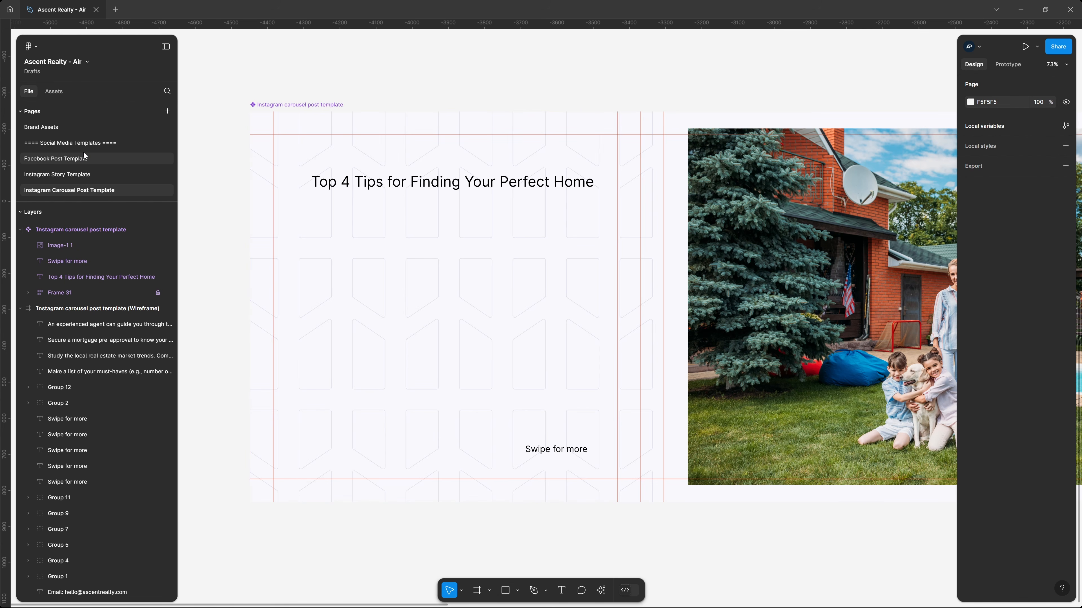
Step: Copy the slanted-top house shape from Graphic Elements on the Brand Assets page and paste it into the carousel template
click(79, 127)
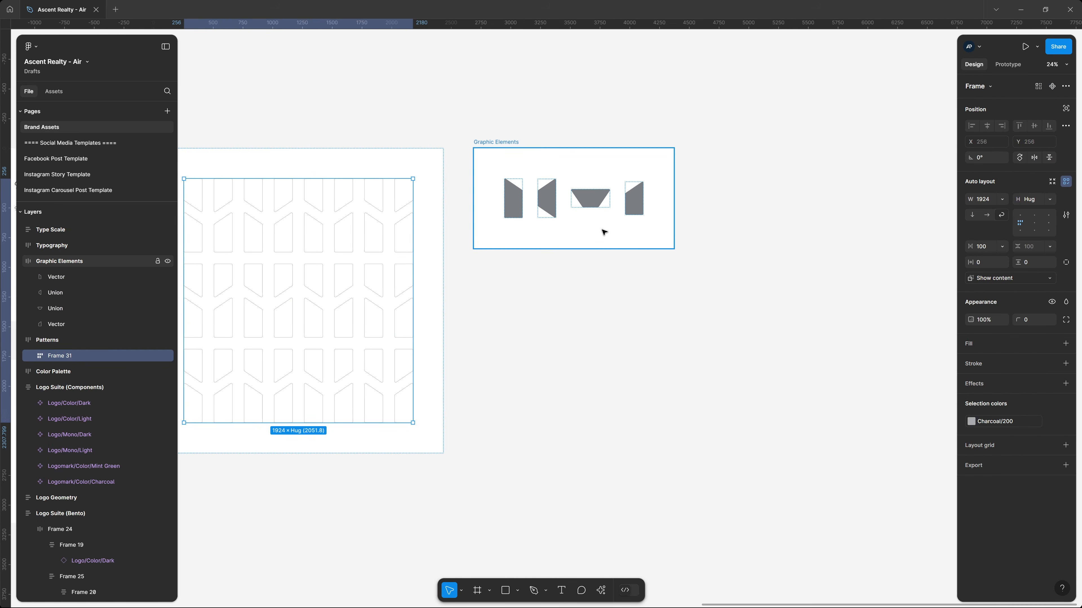
click(635, 199)
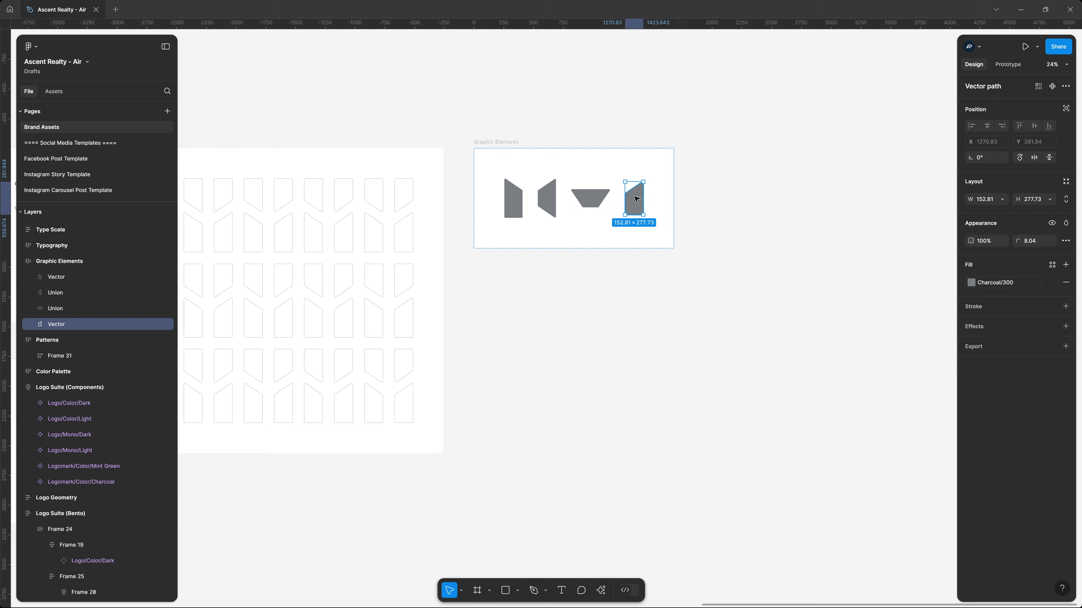
click(69, 191)
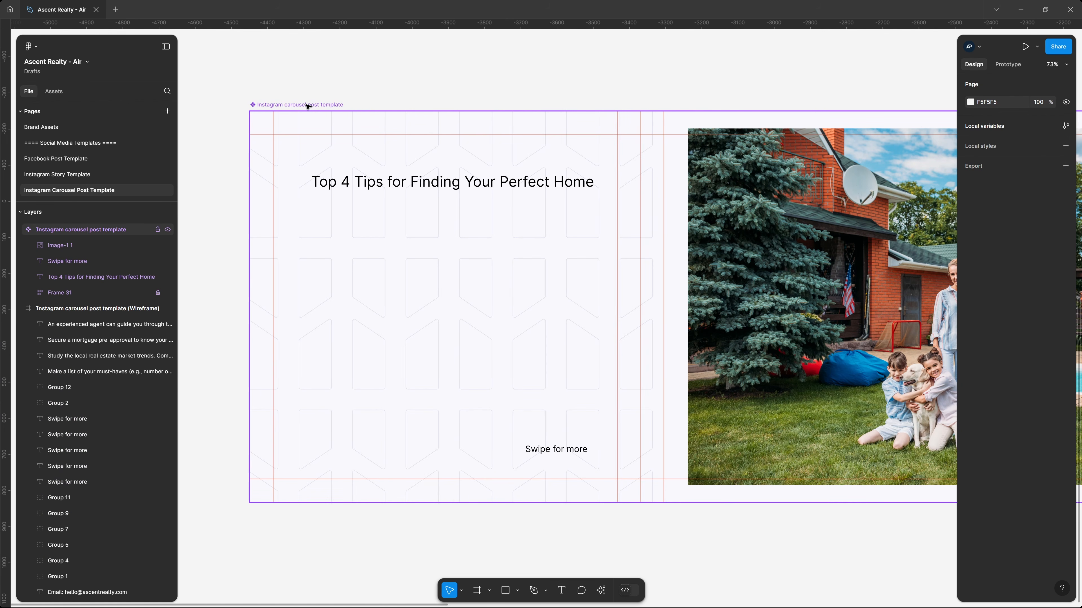
key(ctrl+v)
Step: Enlarge the slanted shape to 975 × 1770 and move it on the first slide to X 169, Y -161
drag(332, 264, 771, 264)
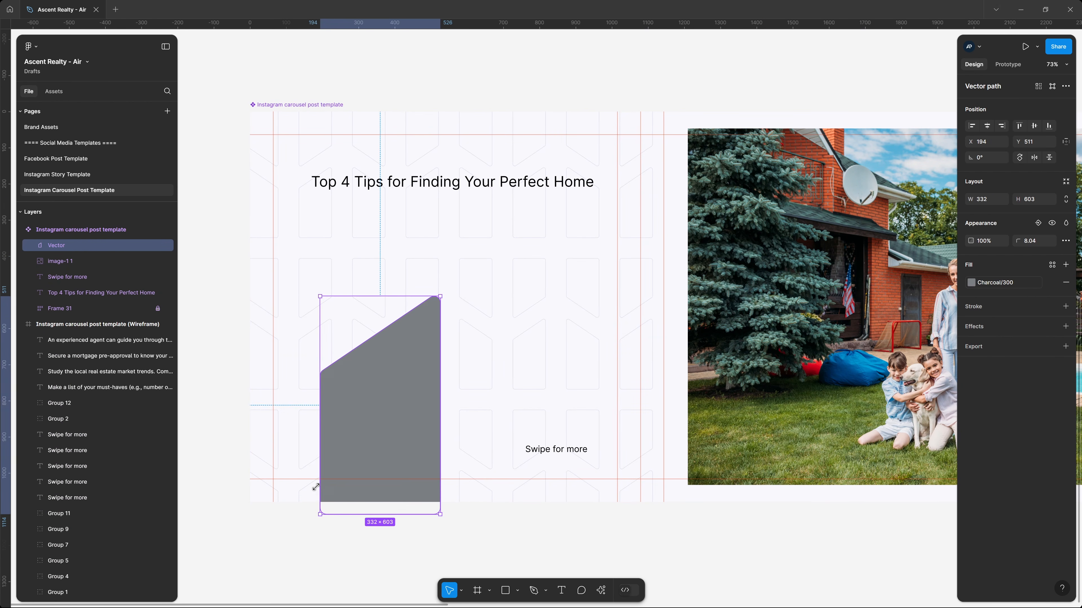
drag(314, 488, 307, 492)
drag(440, 296, 665, 170)
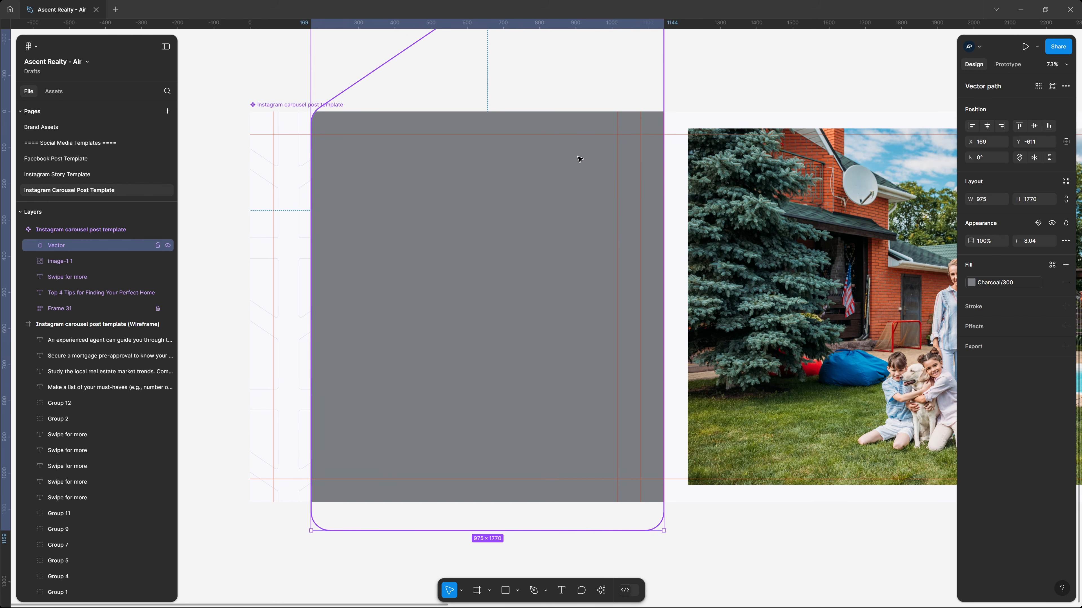
drag(580, 162, 577, 322)
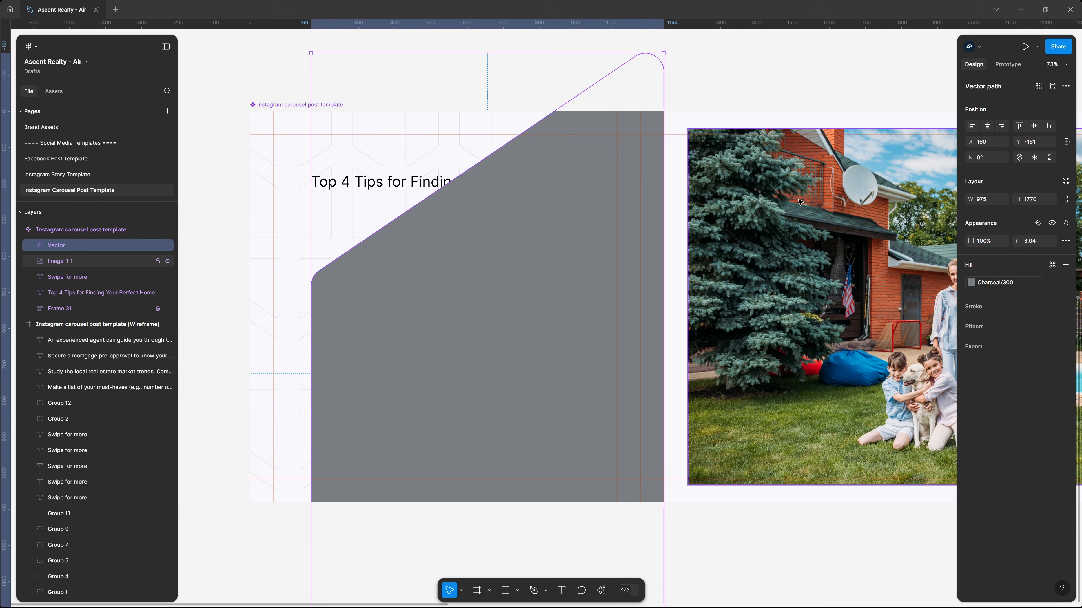
key(Escape)
Step: Shift the slanted shape to X 294 so it crosses onto the second slide, and duplicate it in place
click(559, 257)
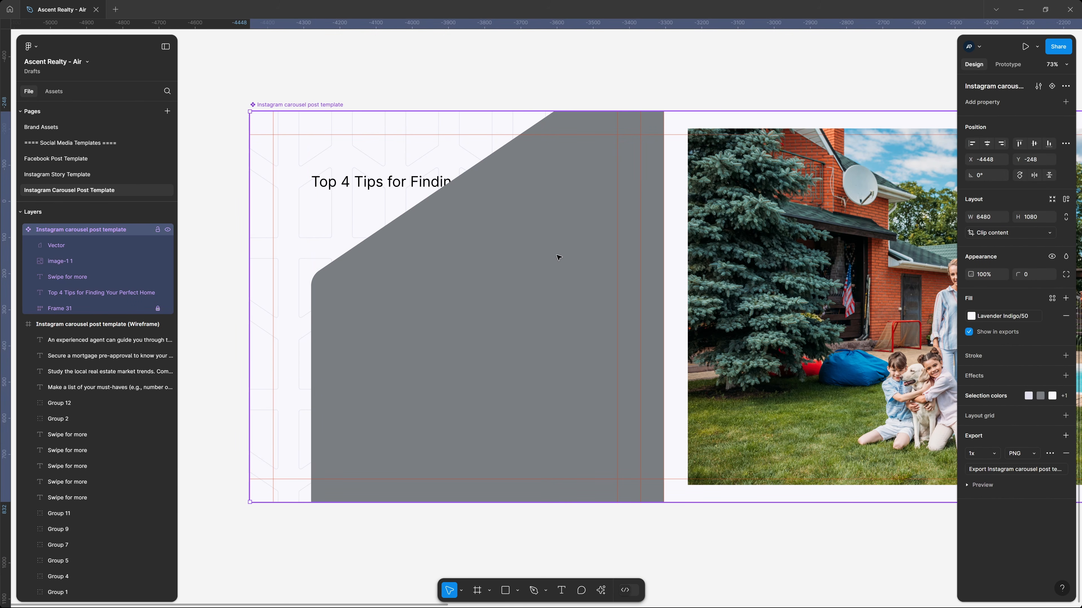
drag(548, 268, 486, 242)
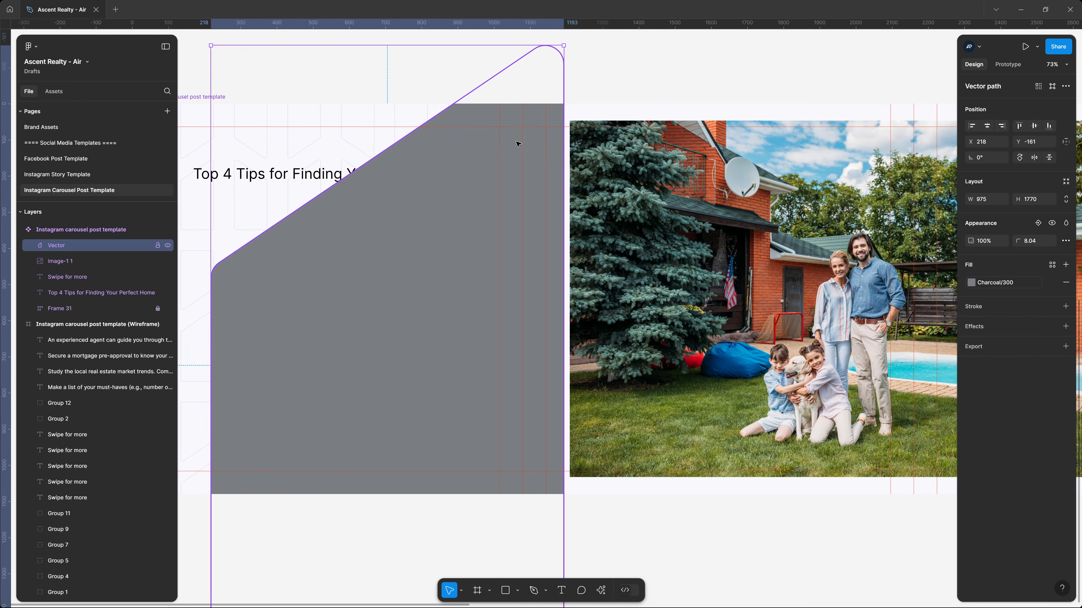
mouse_move(526, 142)
mouse_down()
mouse_move(543, 143)
mouse_move(523, 152)
mouse_up()
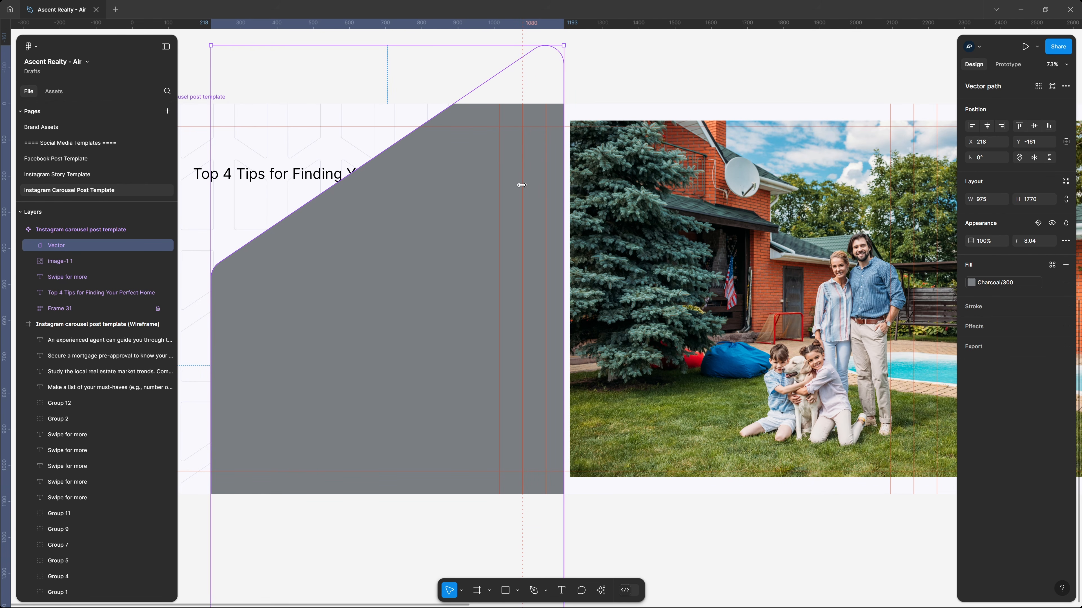
mouse_move(522, 170)
mouse_down()
mouse_move(500, 167)
mouse_move(548, 163)
mouse_move(523, 180)
mouse_up()
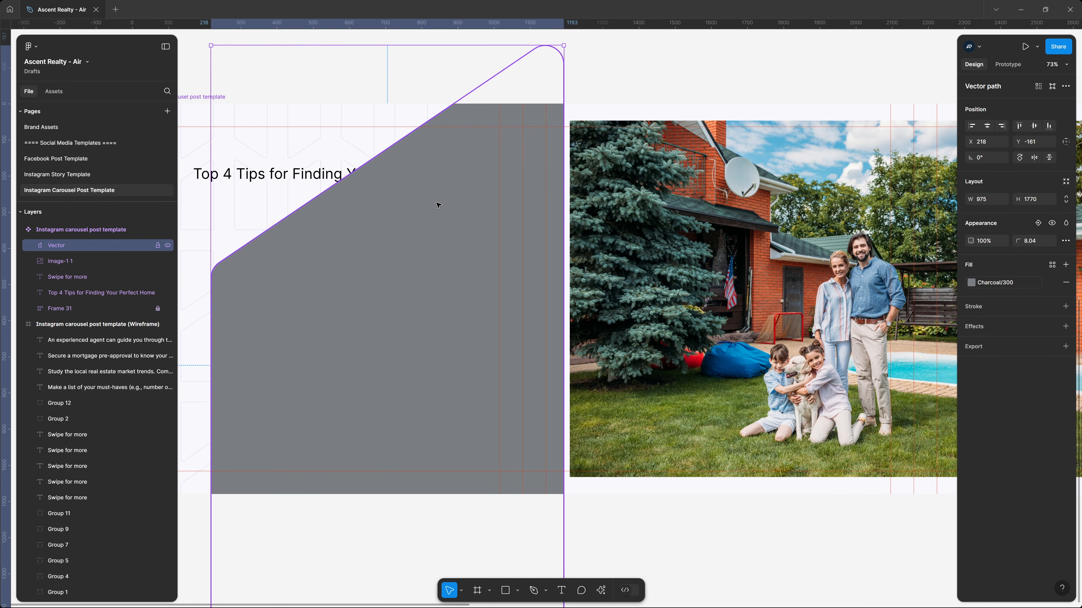
drag(436, 203, 526, 232)
key(ctrl+d)
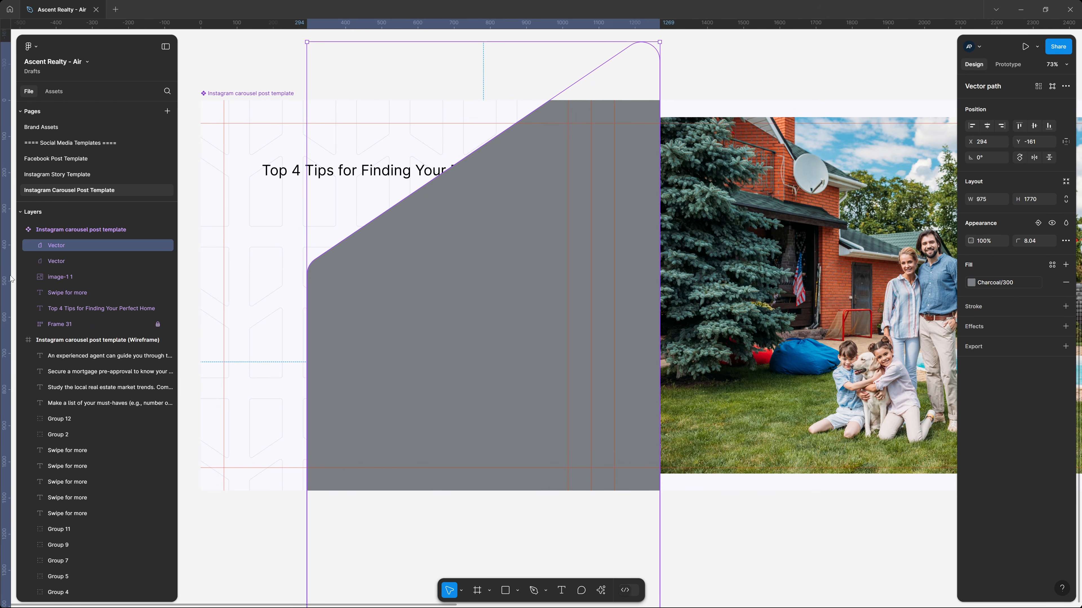
Step: Bring the family photo in front of both slanted shapes, enlarge it to 1644 × 1096 and place it at X -88, Y -5
click(78, 277)
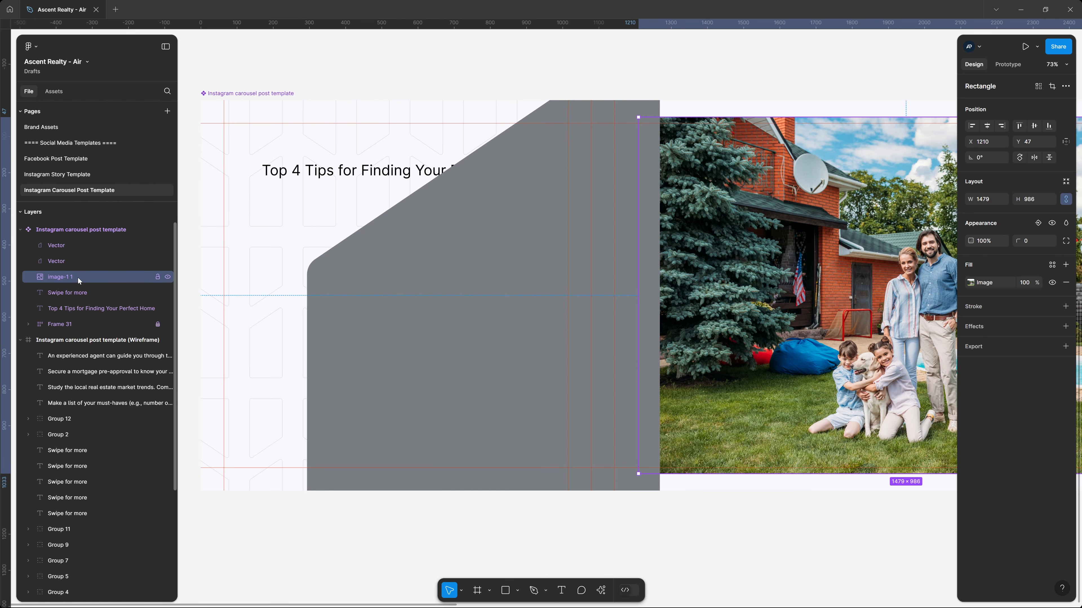
key(])
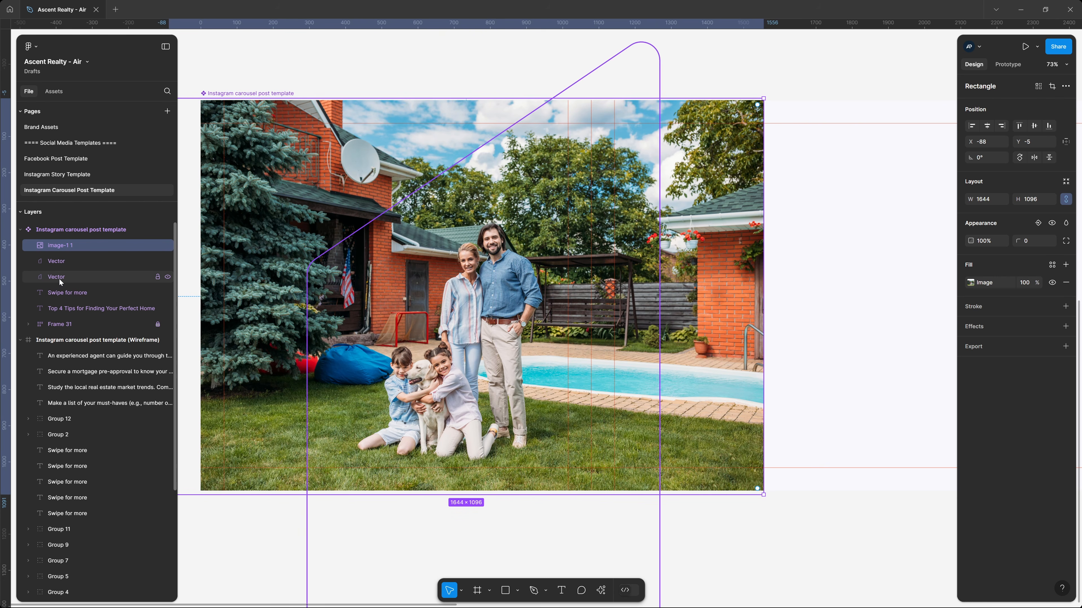
Step: Group the family photo with both slanted shapes and use the upper shape as the photo's mask
shift+click(62, 277)
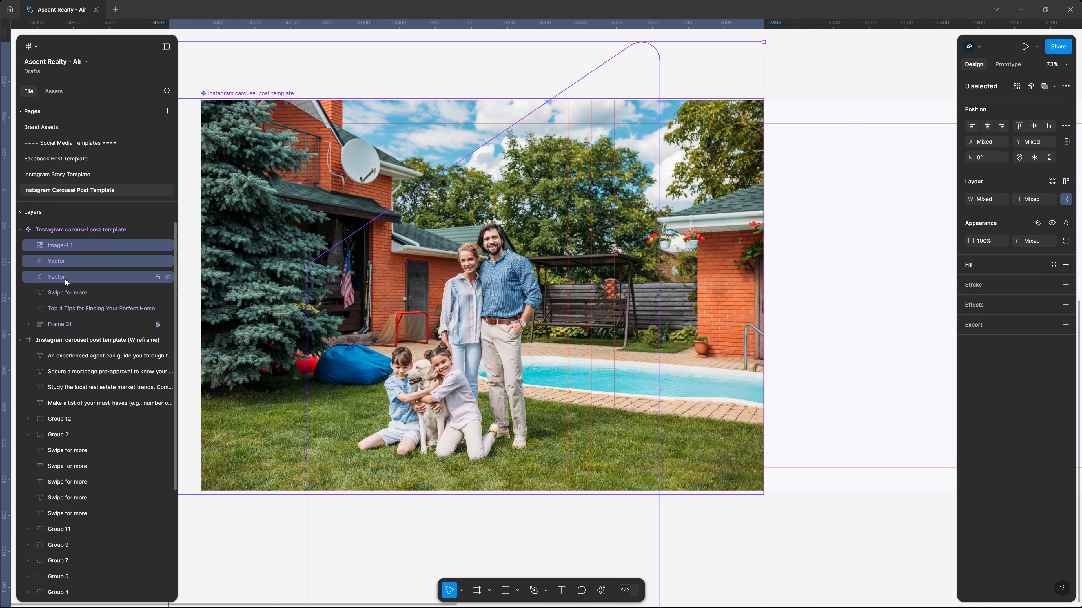
key(ctrl+g)
click(28, 246)
click(76, 278)
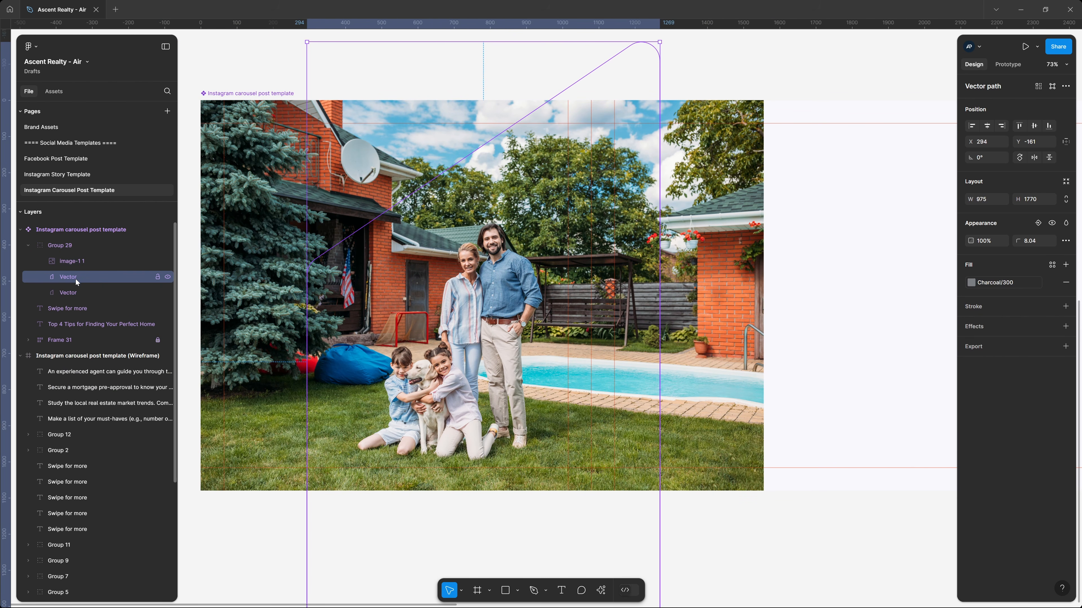
right_click(76, 279)
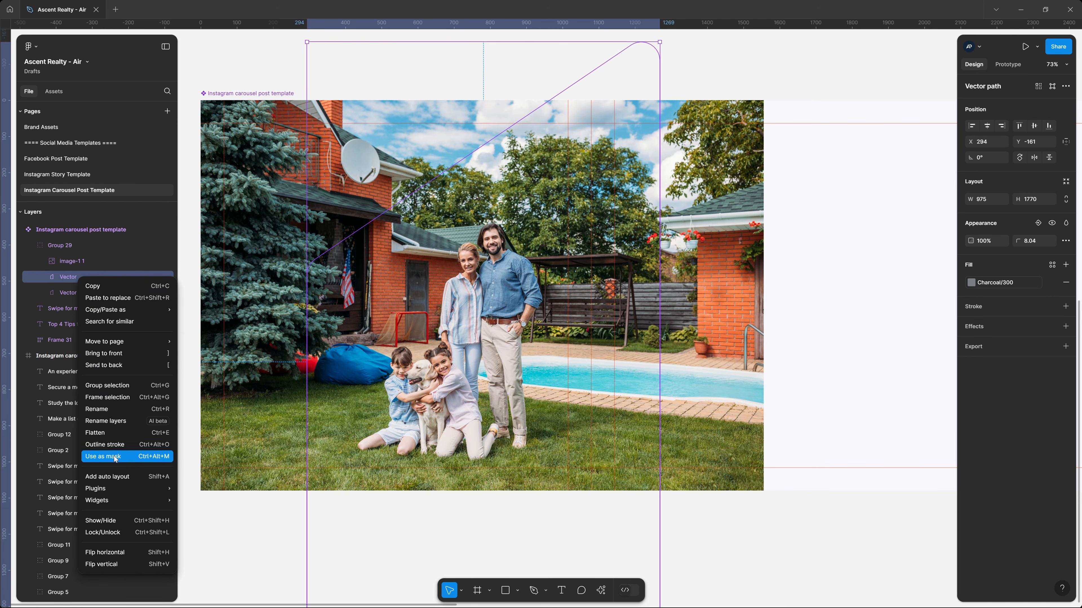
click(113, 455)
Step: Add an outside stroke with a weight of 32 to the lower slanted shape behind the masked family photo
click(94, 294)
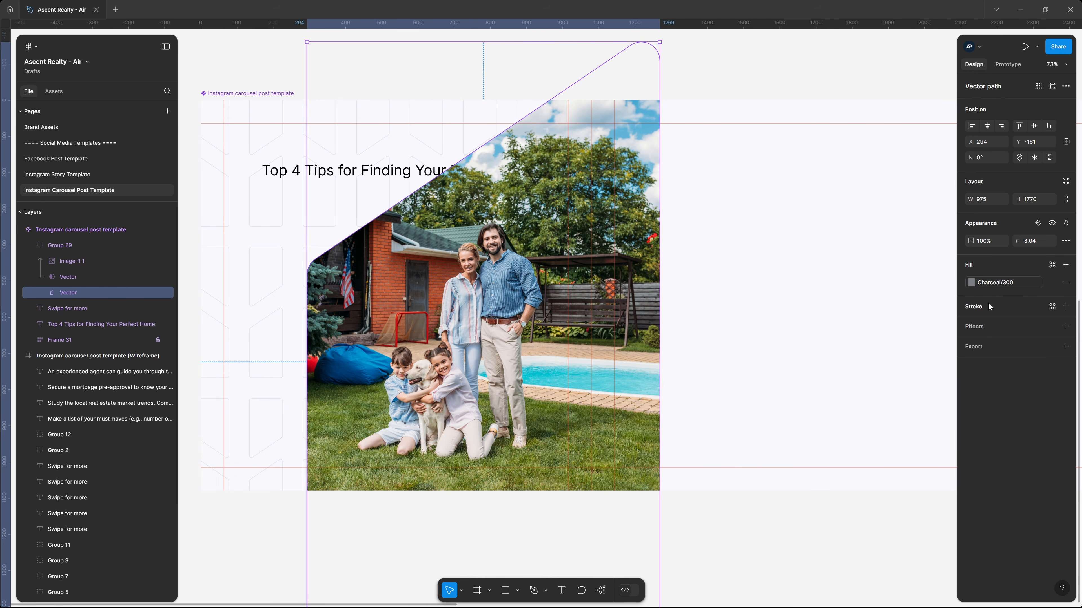
click(1023, 306)
click(1030, 342)
text(3)
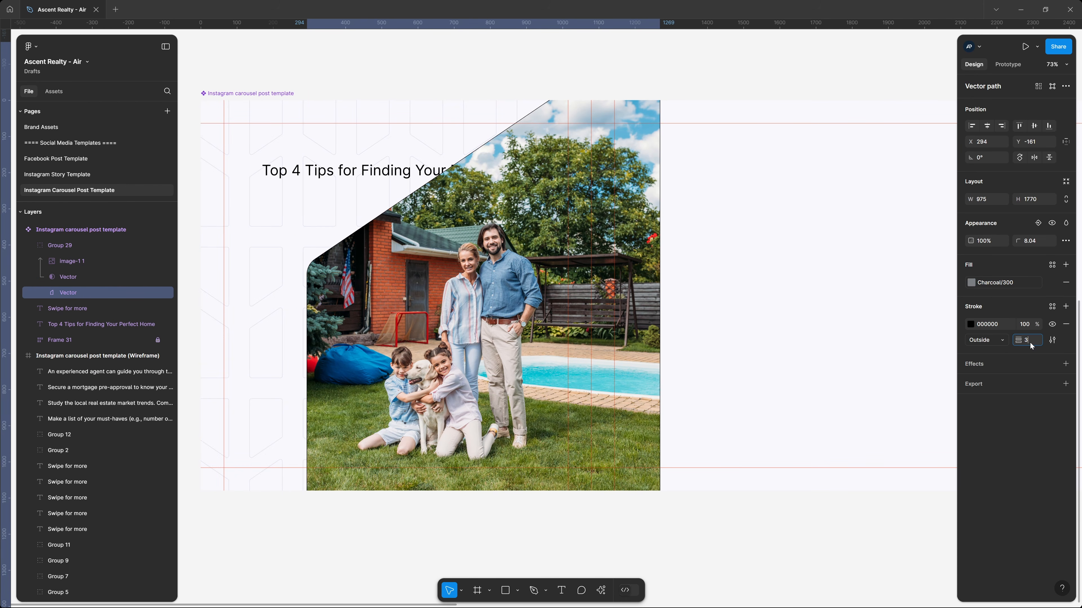
text(2)
key(Return)
Step: Colour the slanted shape's stroke with the Lavender Indigo/200 library colour
click(1051, 306)
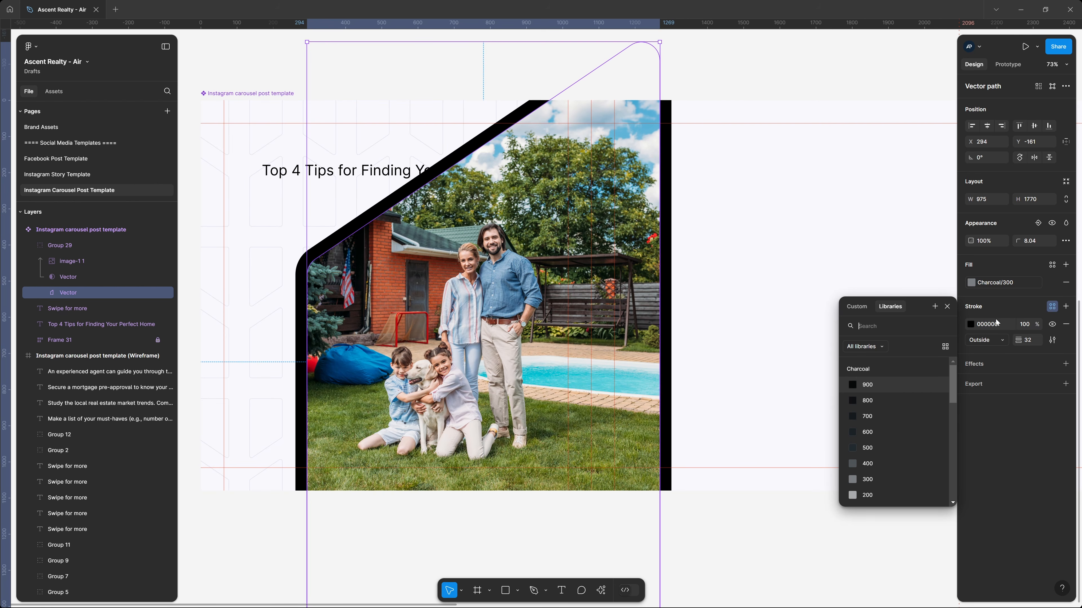
scroll(896, 433, down, 2)
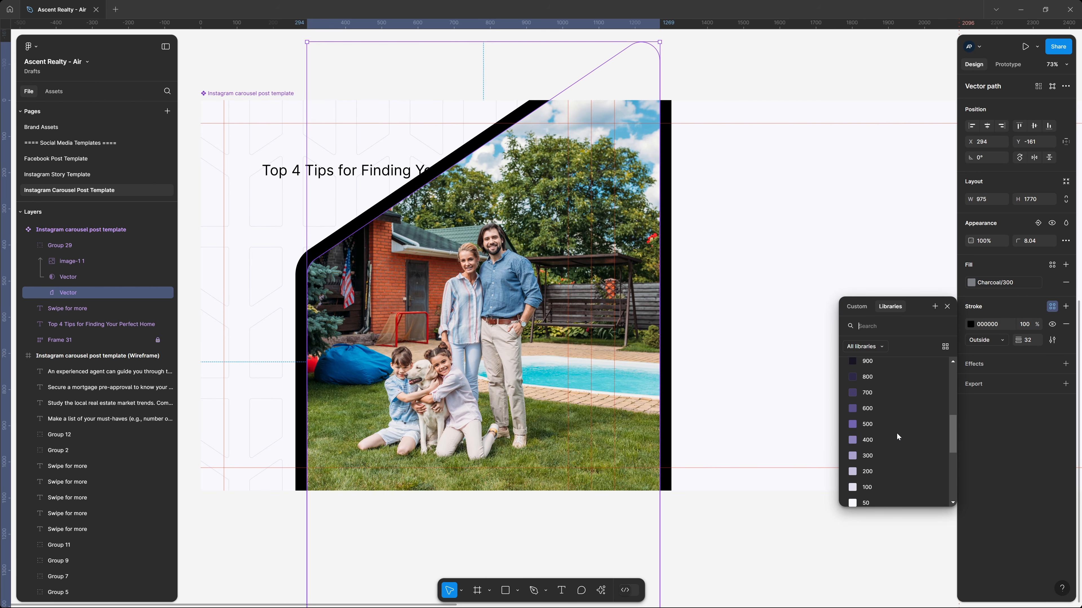
click(893, 472)
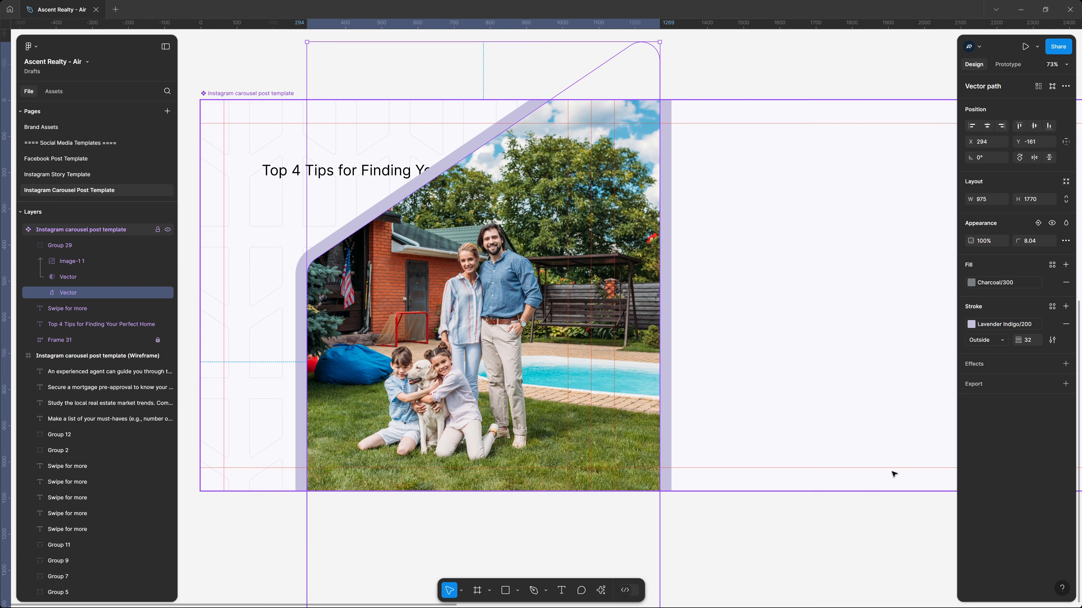
click(749, 547)
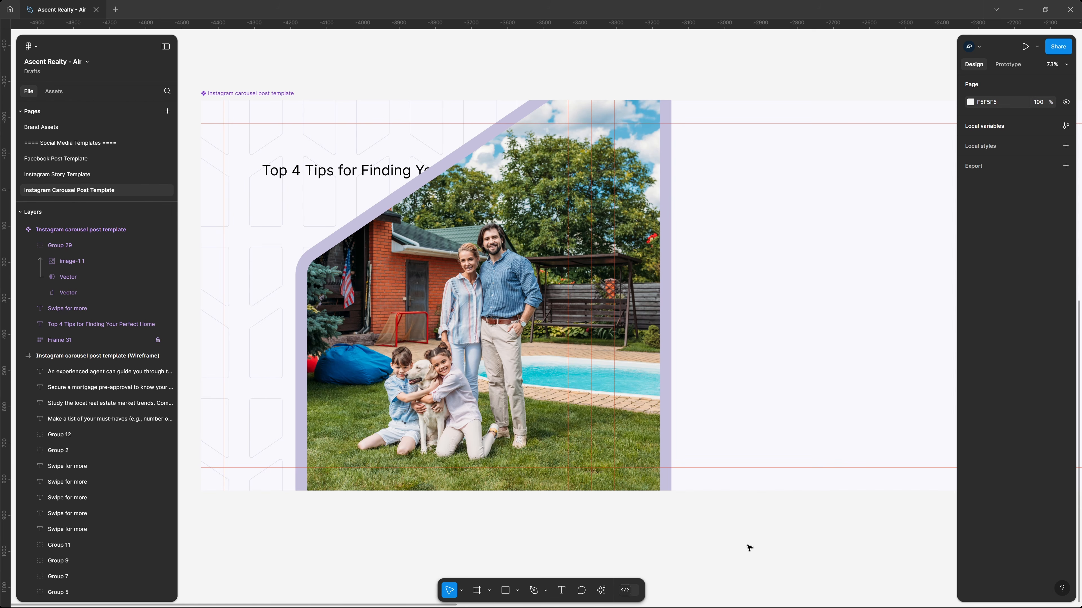
Step: Shift the family photo to the right inside its slanted mask
click(504, 309)
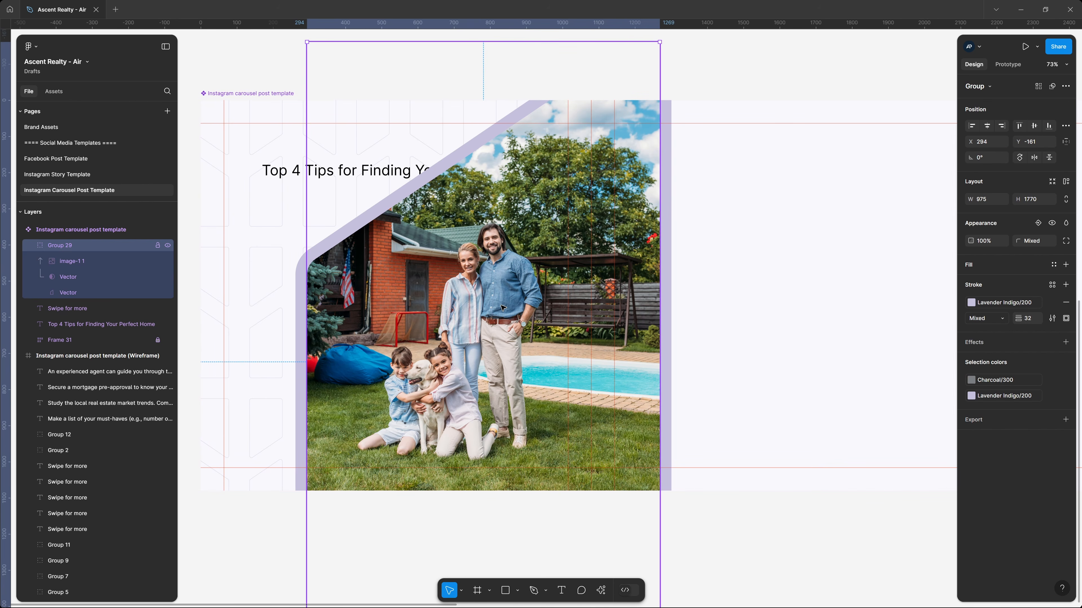
double_click(498, 321)
drag(494, 336, 552, 338)
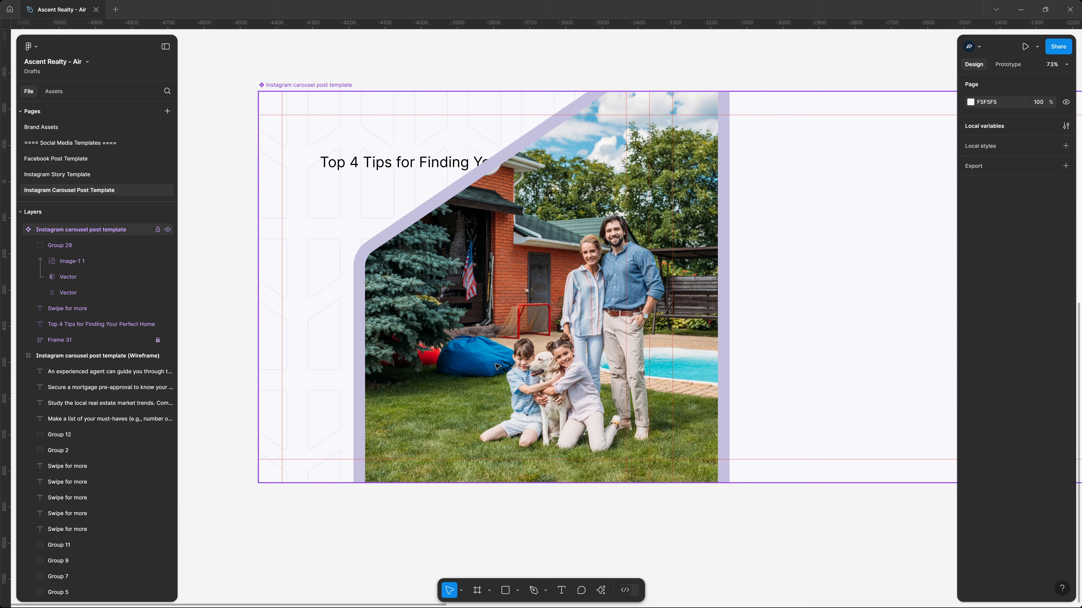
Step: Scale the masked photo group down to about 890 × 1616, keeping its upper-right corner in place
click(427, 376)
double_click(428, 378)
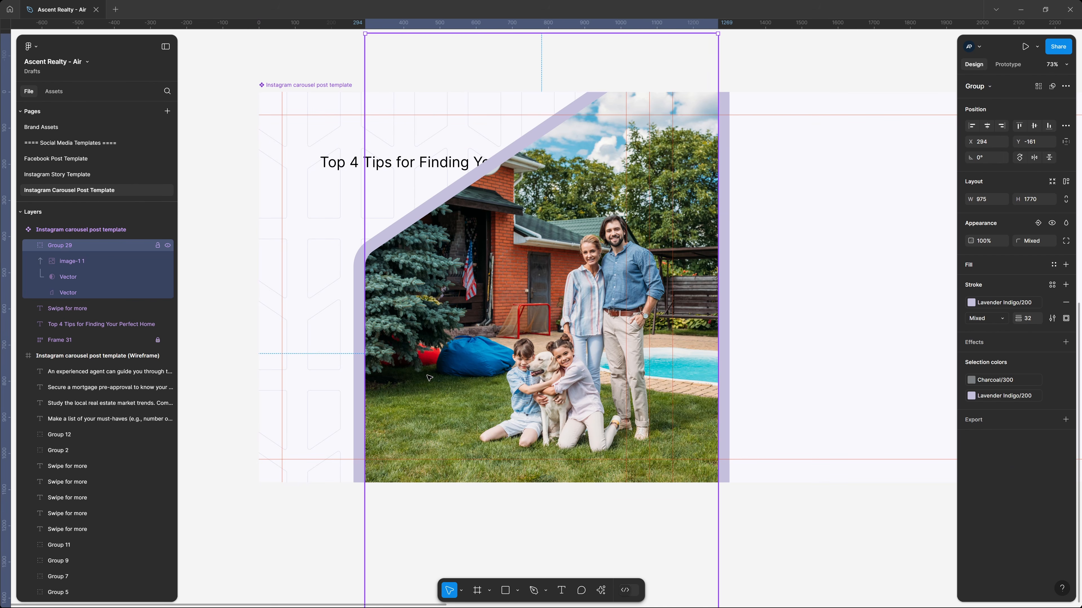
scroll(388, 533, down, 3)
key(k)
drag(365, 574, 430, 517)
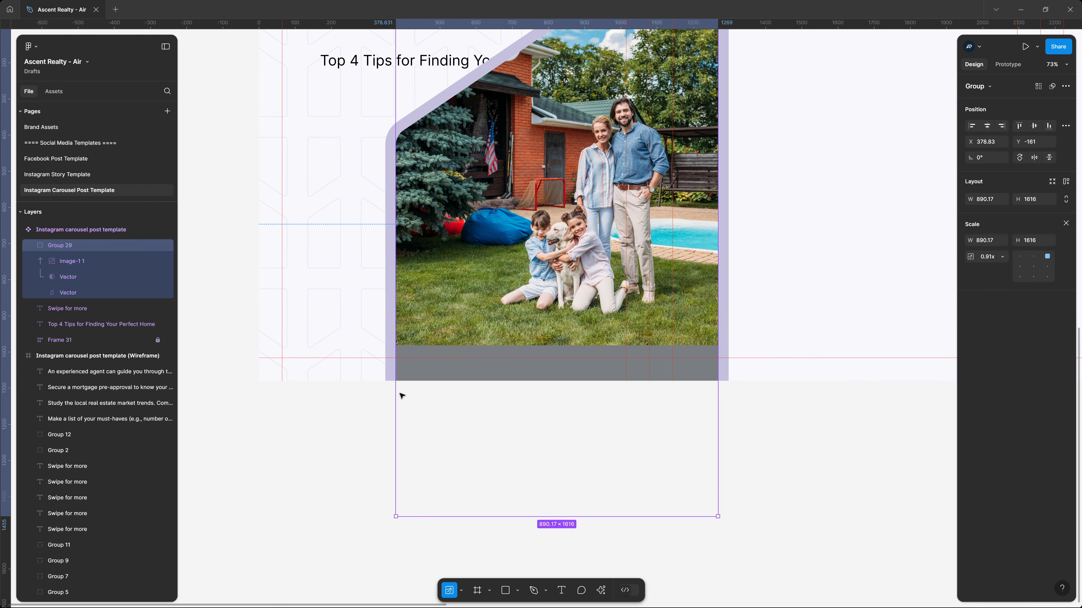
scroll(366, 294, up, 3)
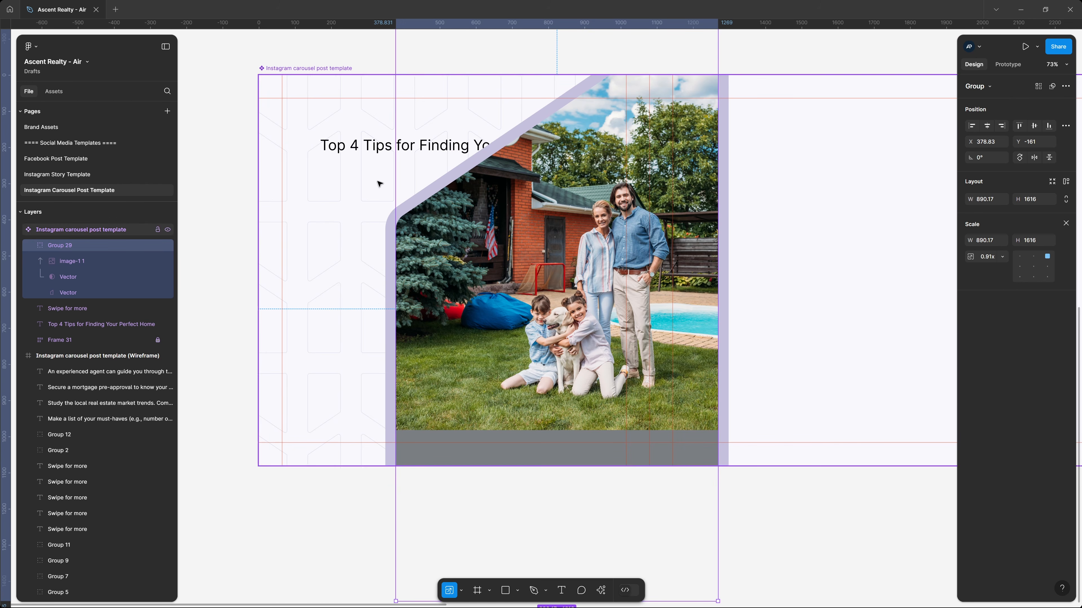
click(808, 545)
scroll(808, 545, up, 2)
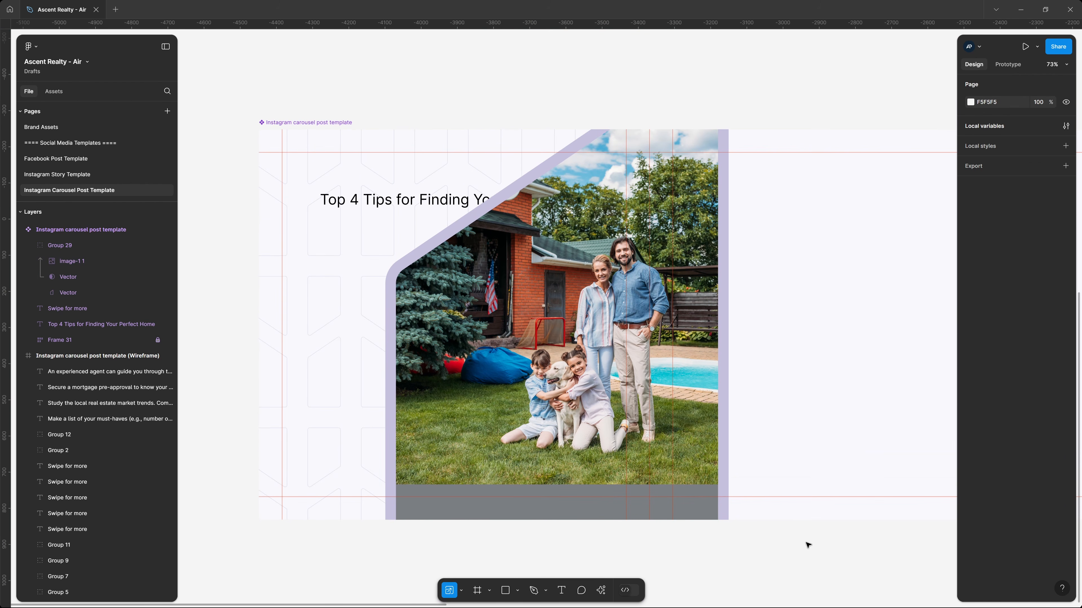
key(shift+r)
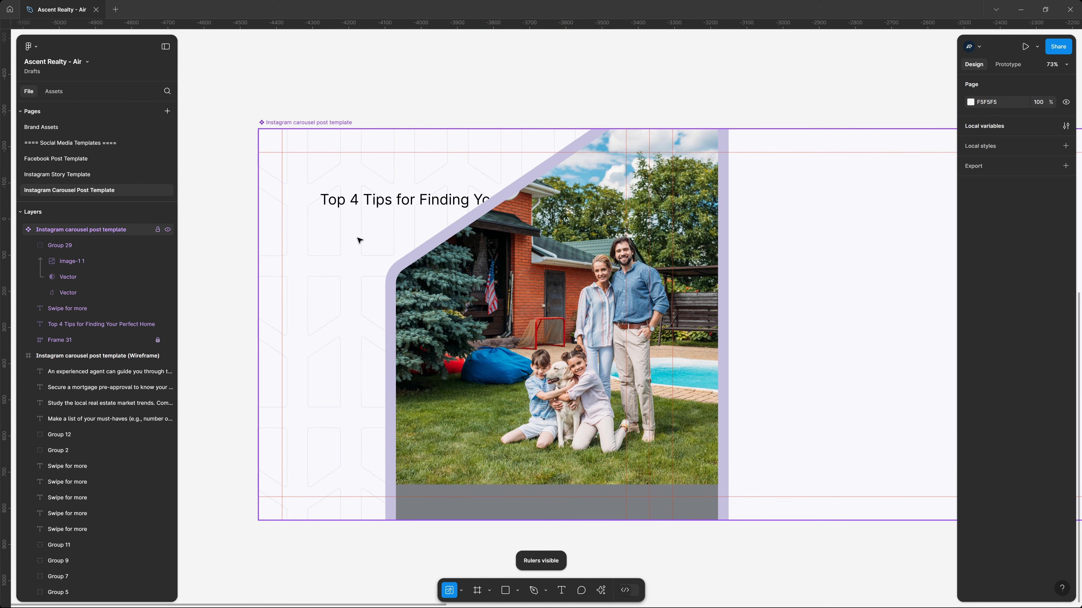
double_click(406, 202)
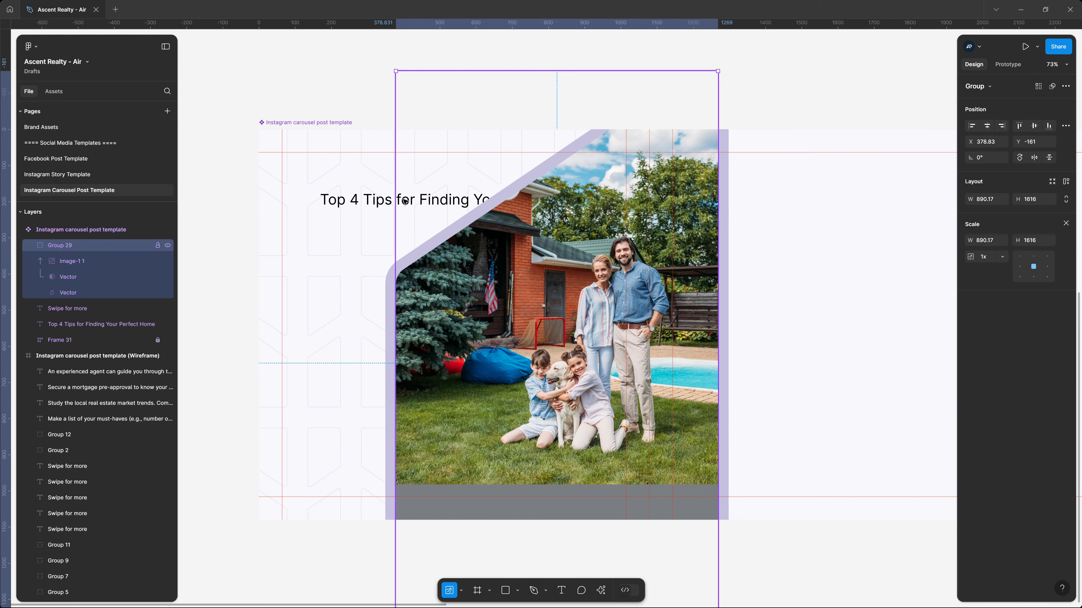
double_click(369, 204)
key(Escape)
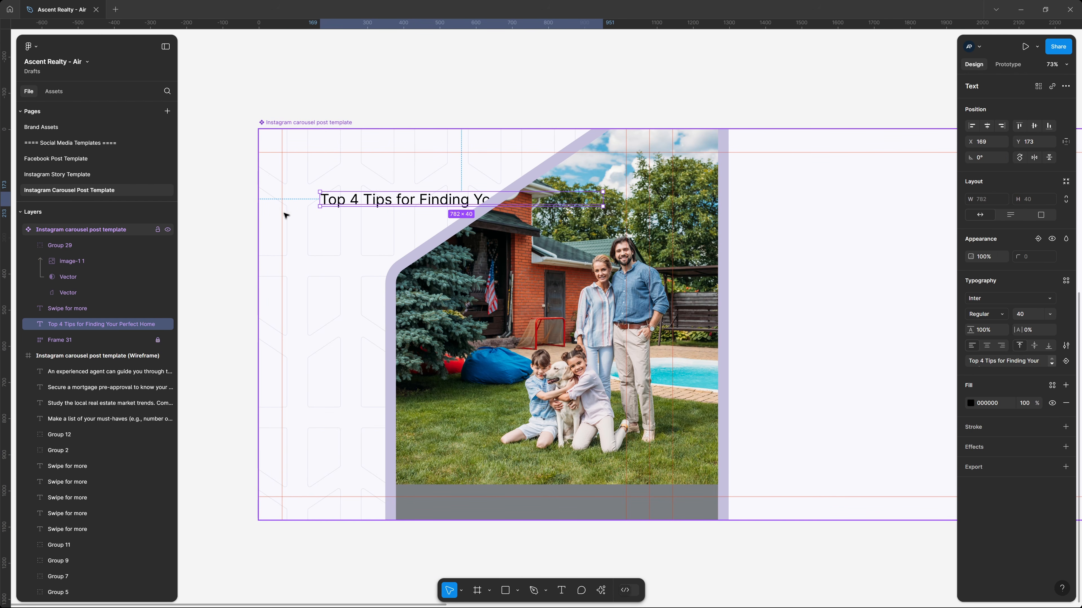
click(352, 66)
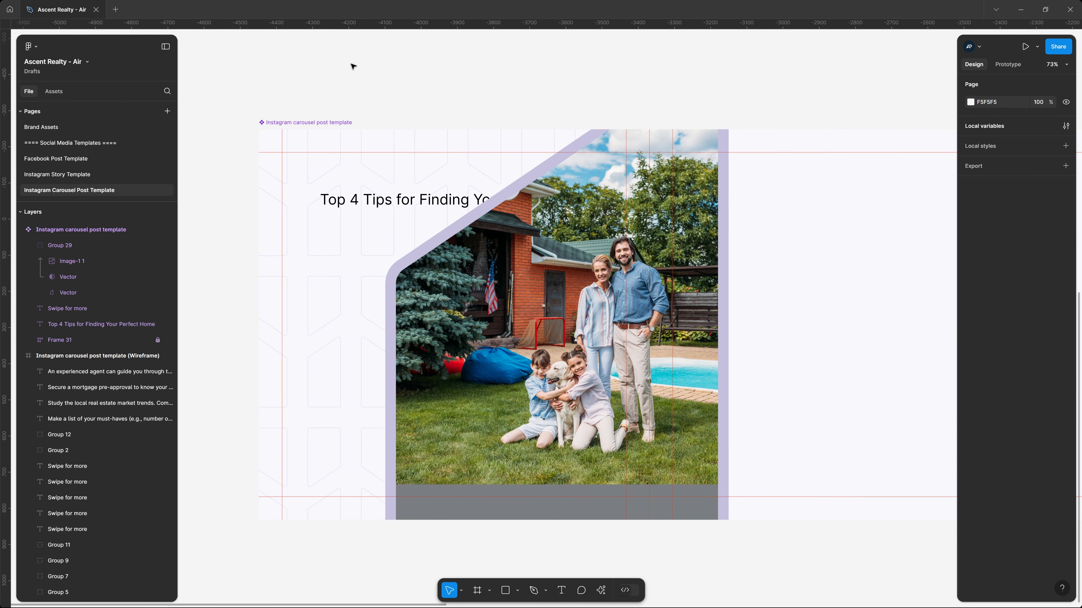
Step: Copy the amber "NEW ON THE MARKET!" label from the Instagram Story Template page into the carousel post template
click(77, 173)
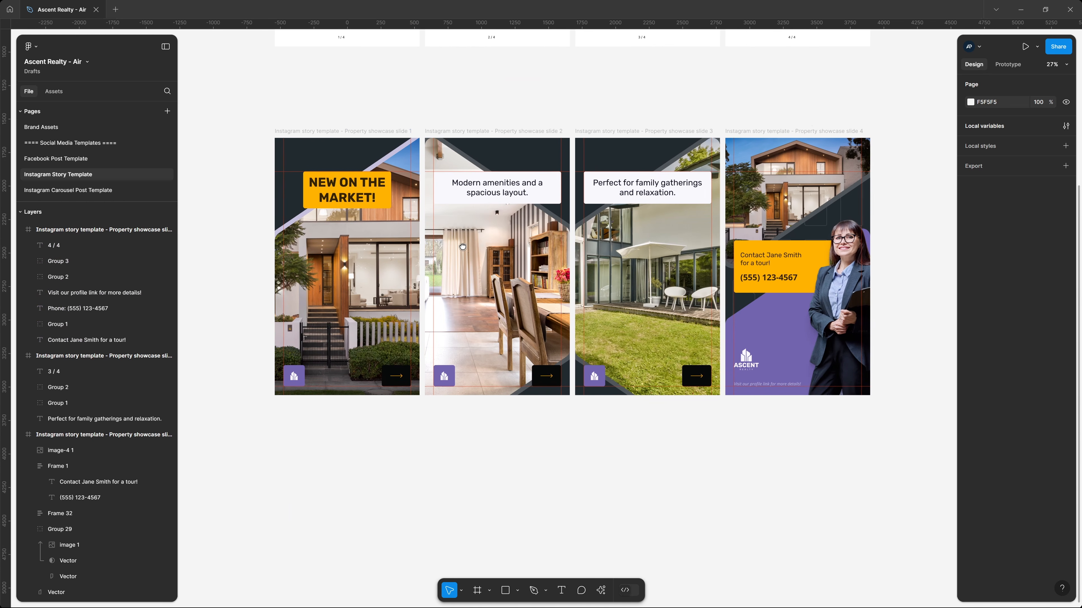
click(337, 190)
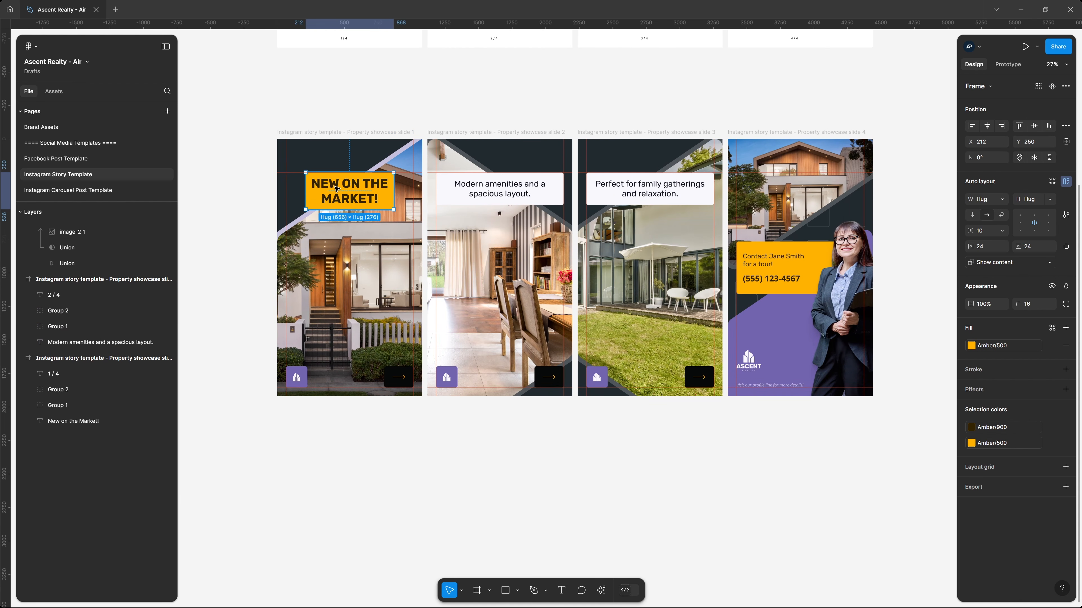
click(75, 191)
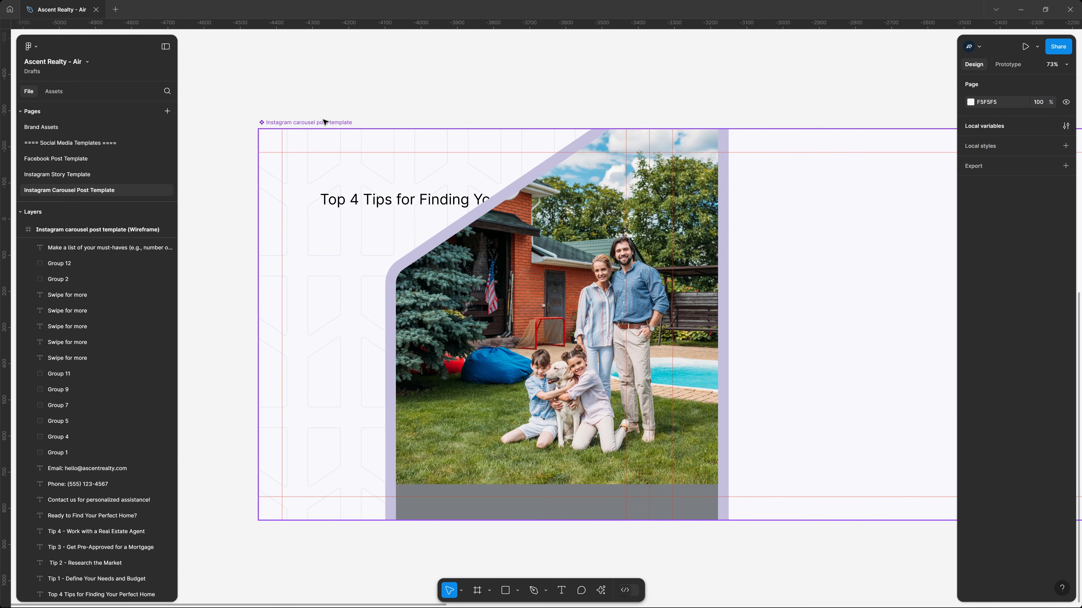
key(ctrl+v)
Step: Move the title "Top 4 Tips for Finding Your Perfect Home" into the amber label as its text and set the font size to 61
click(360, 203)
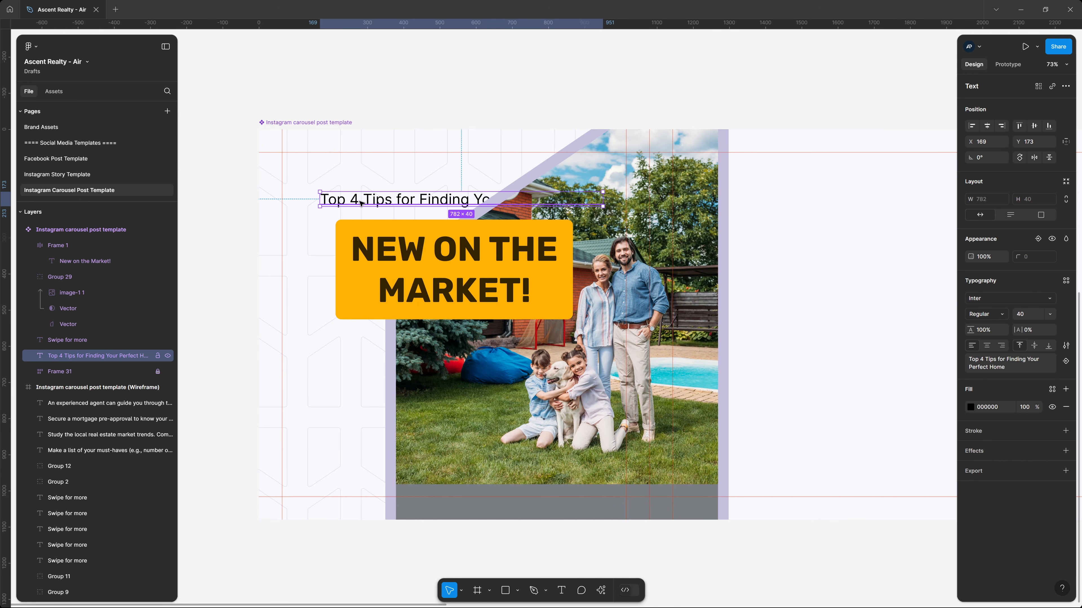
key(ctrl+x)
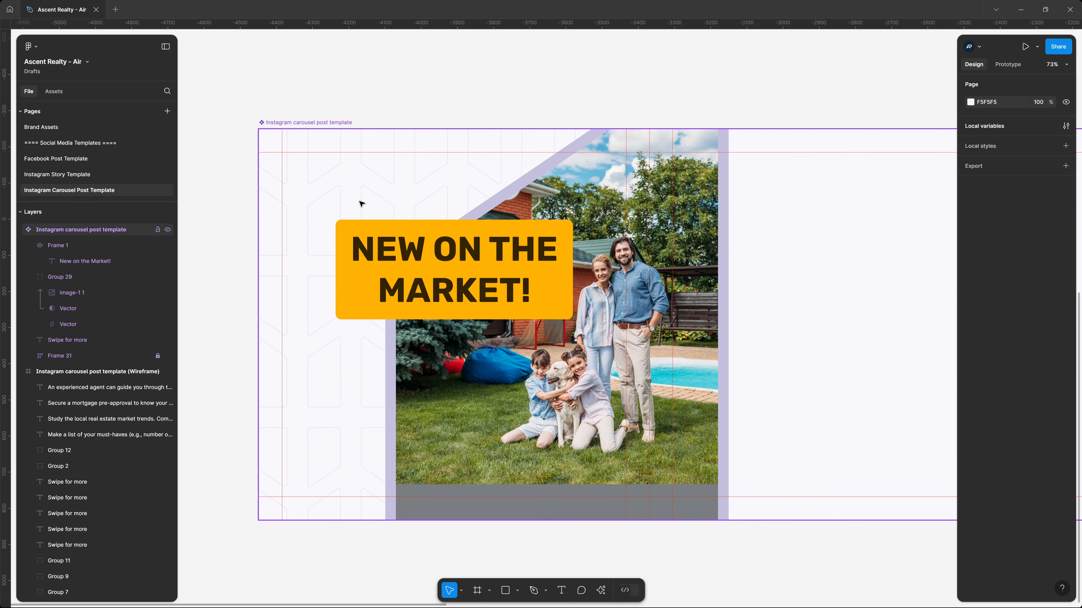
ctrl+double_click(426, 248)
key(ctrl+v)
key(Escape)
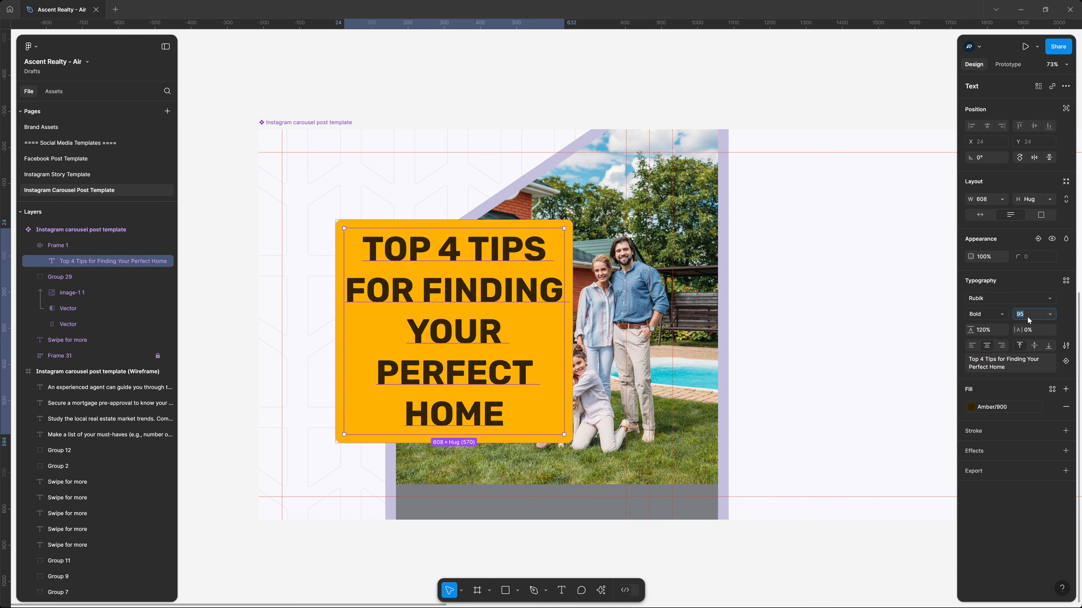
text(61)
key(Return)
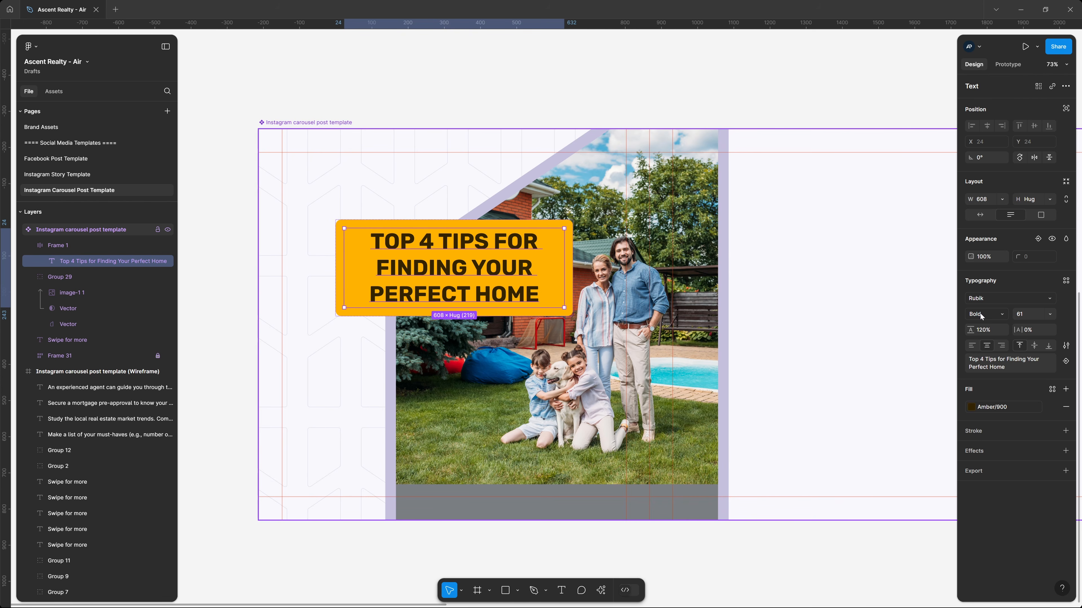
Step: Set the amber title label's horizontal and vertical padding to 48
click(359, 222)
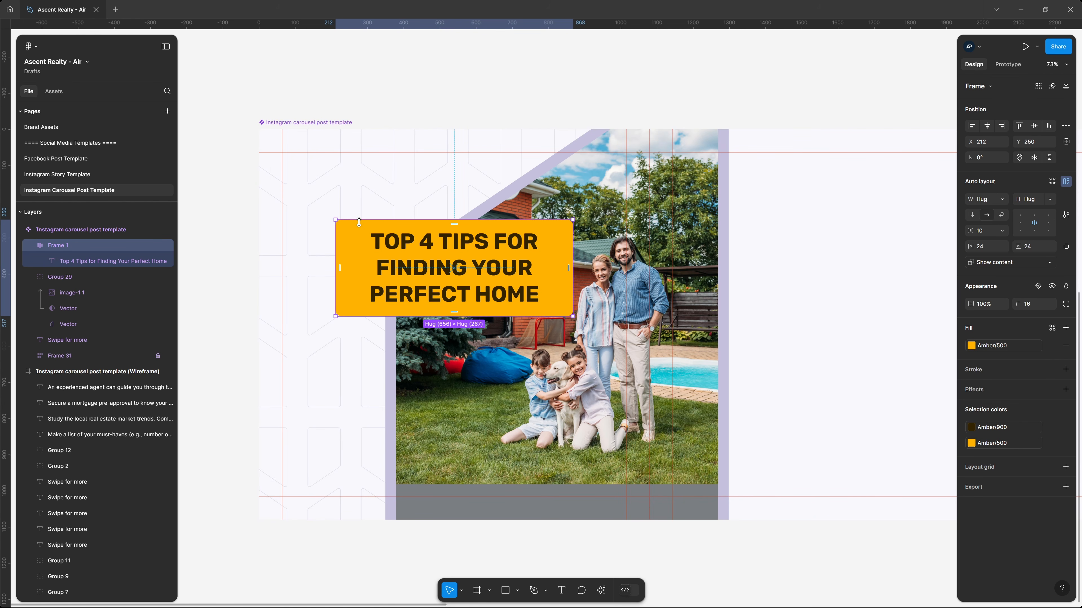
click(987, 249)
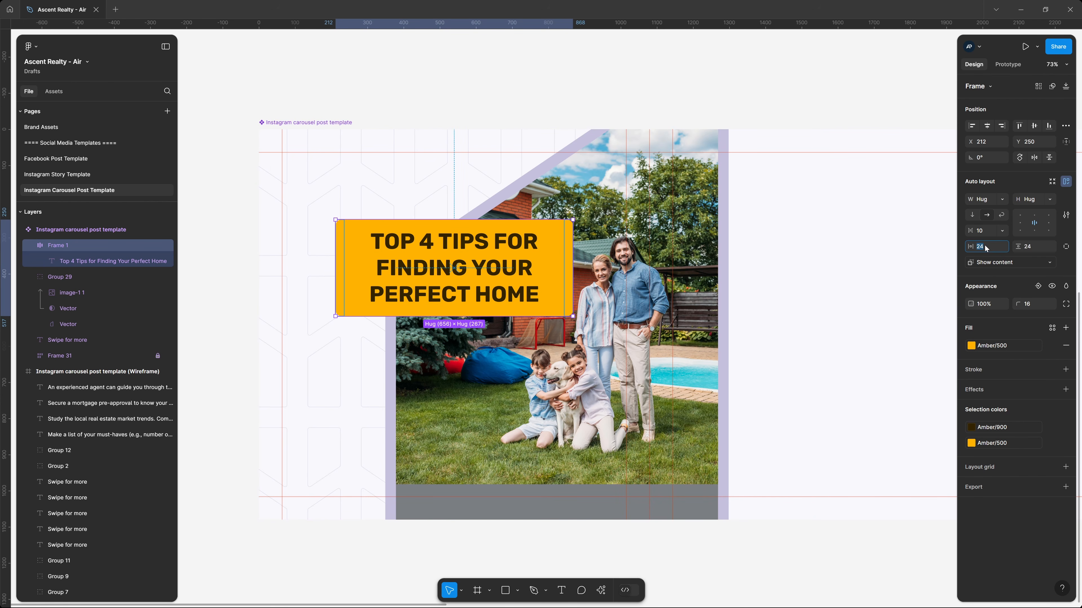
text(48)
key(Tab)
text(48)
key(Tab)
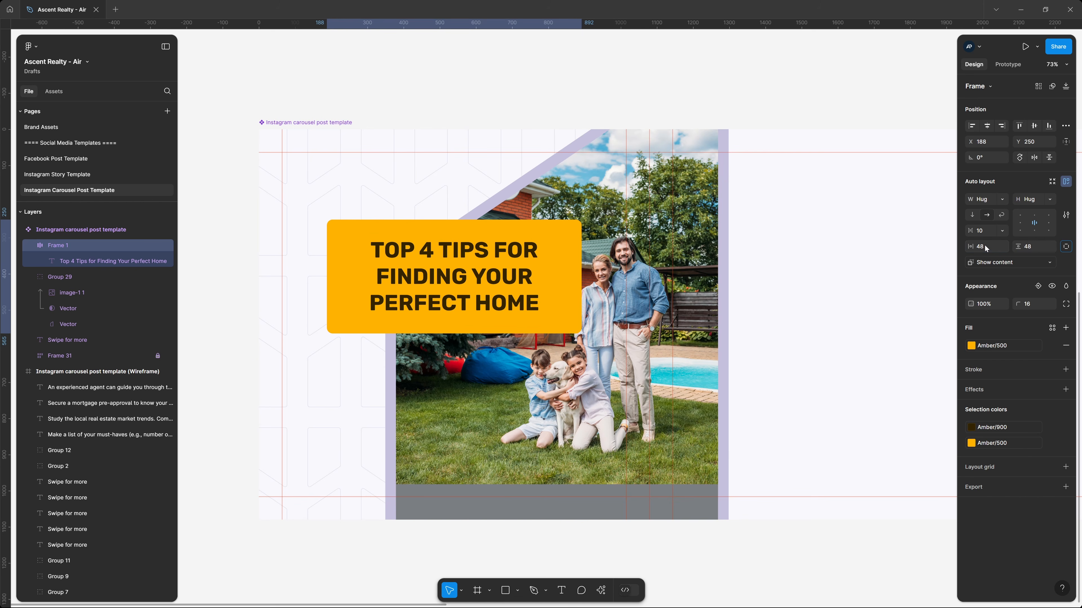
click(445, 78)
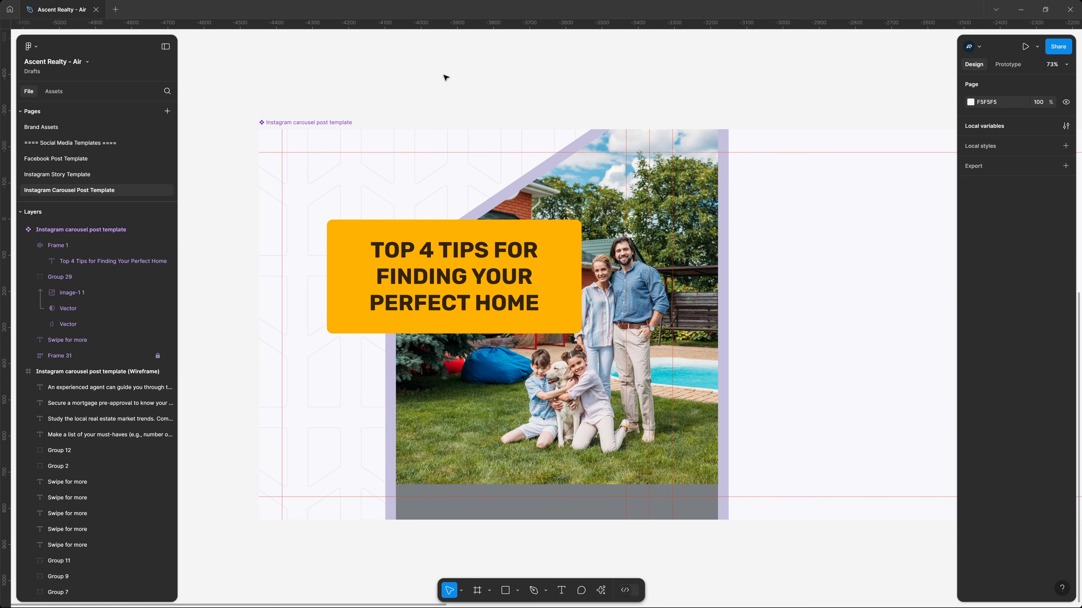
Step: Move the amber title label to X 64, Y 173, aligned with the cover slide's left margin guide
click(407, 263)
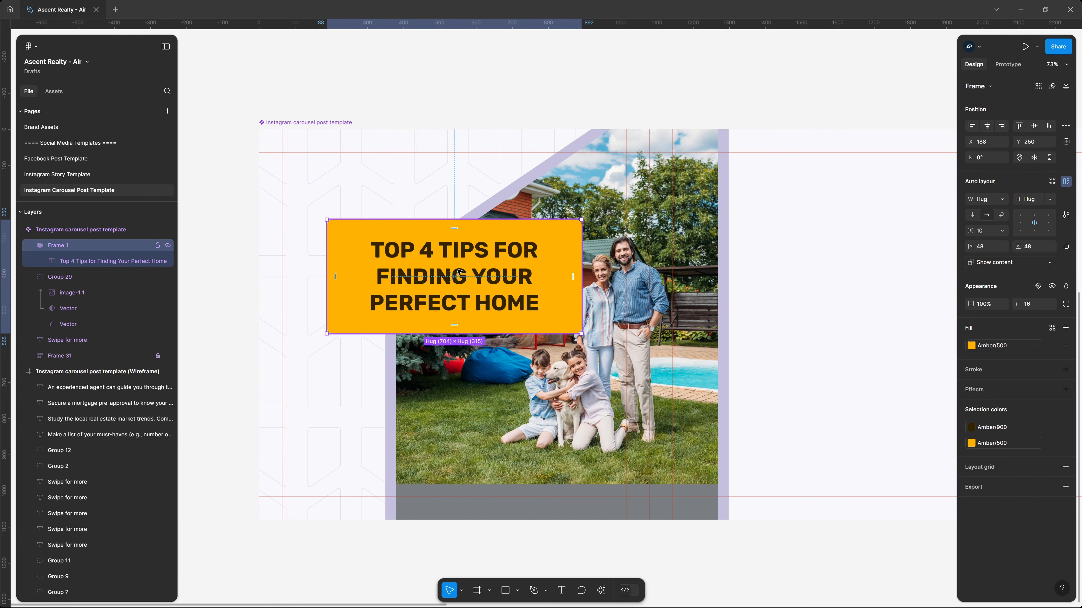
drag(460, 275, 422, 245)
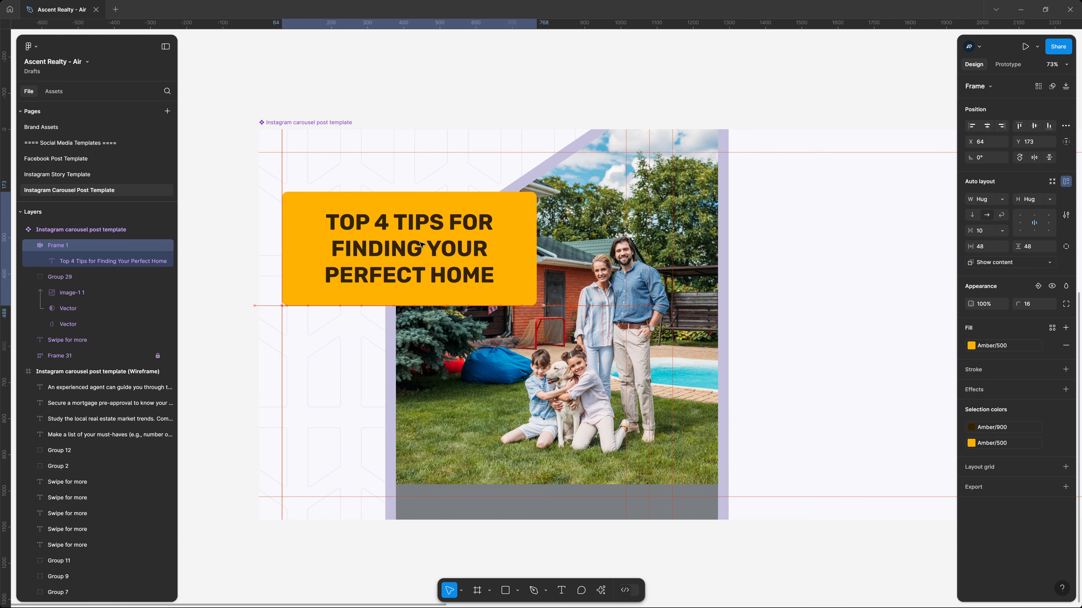
click(385, 401)
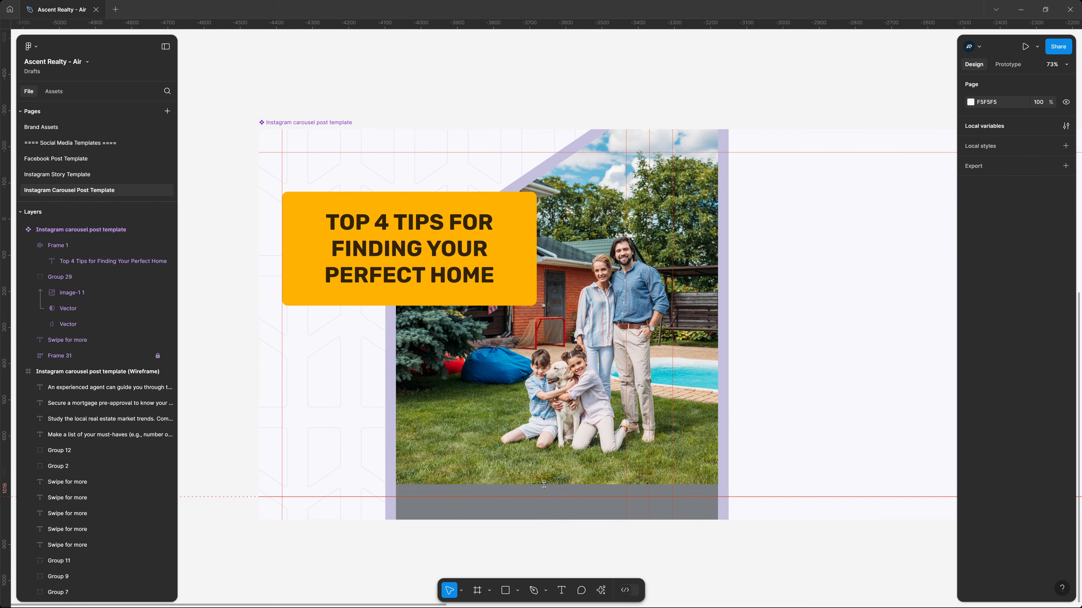
Step: Enlarge the family photo inside its mask to 1665 × 1110 and place it at X 77, Y -19
double_click(556, 423)
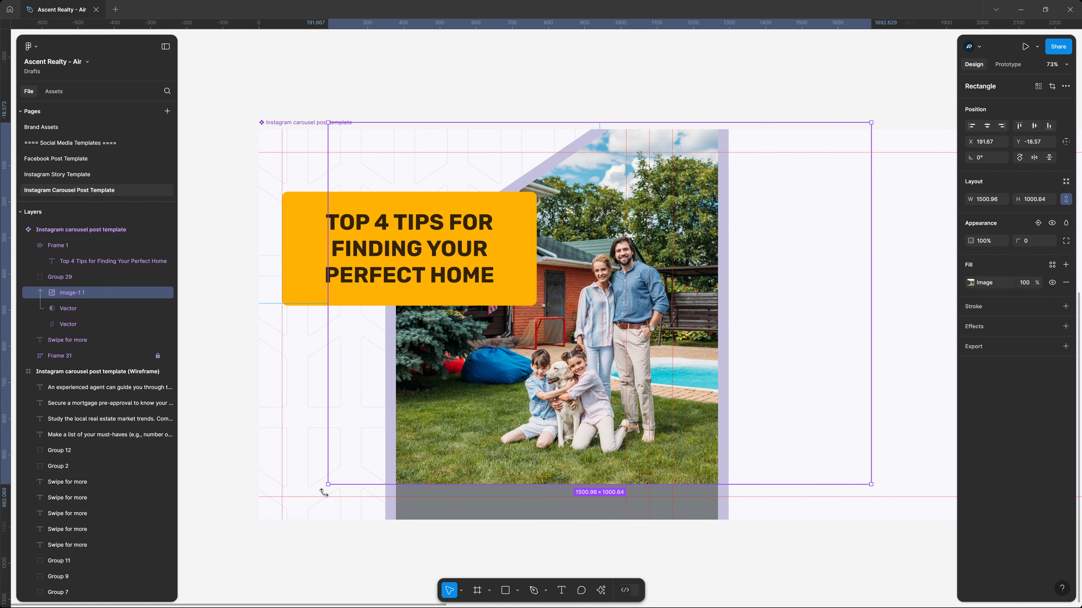
drag(328, 485, 285, 522)
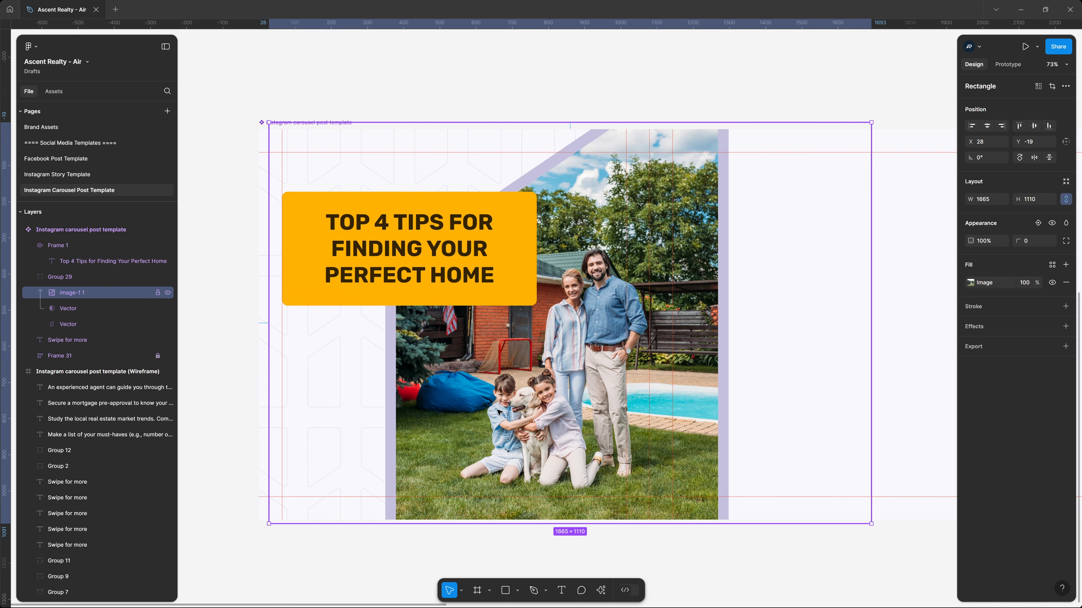
drag(500, 413, 519, 413)
drag(520, 411, 517, 412)
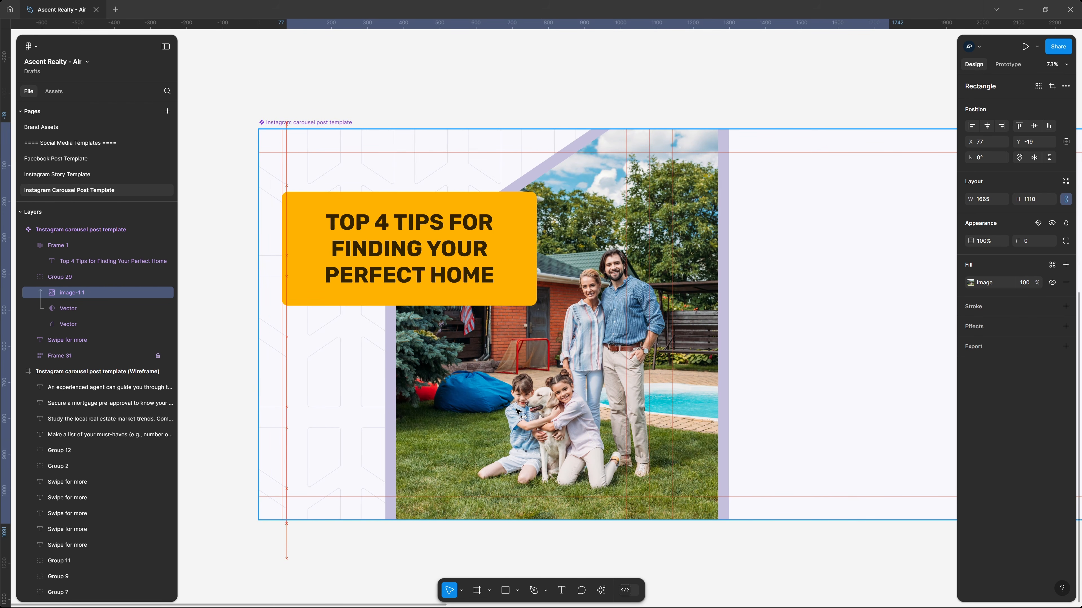
click(774, 554)
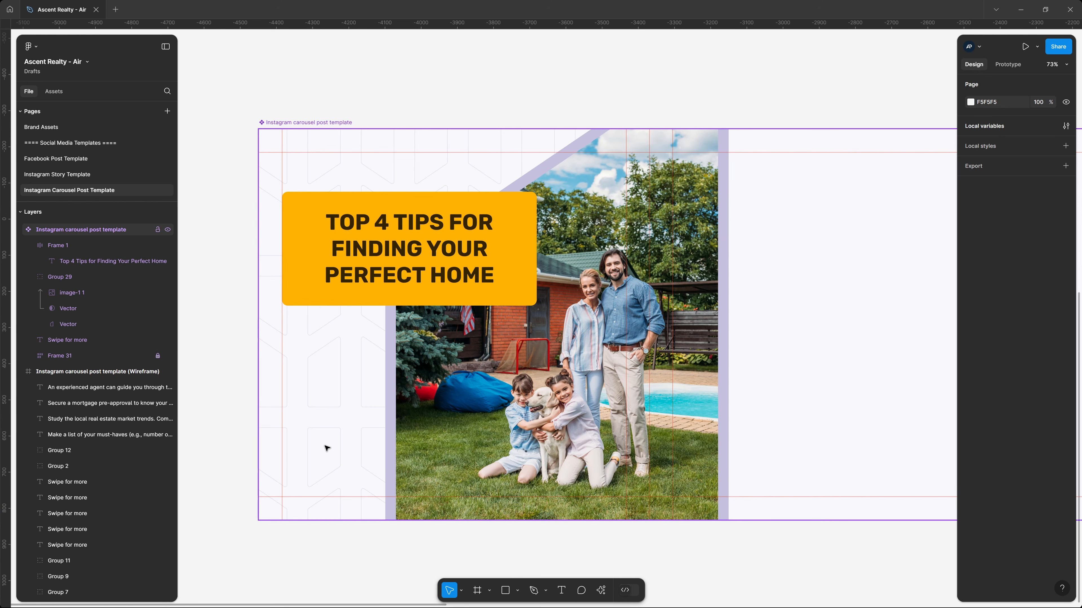
Step: Copy the first slanted shape from Graphic Elements on the Brand Assets page into the cover's lower-left corner at X 1, Y 750
click(83, 127)
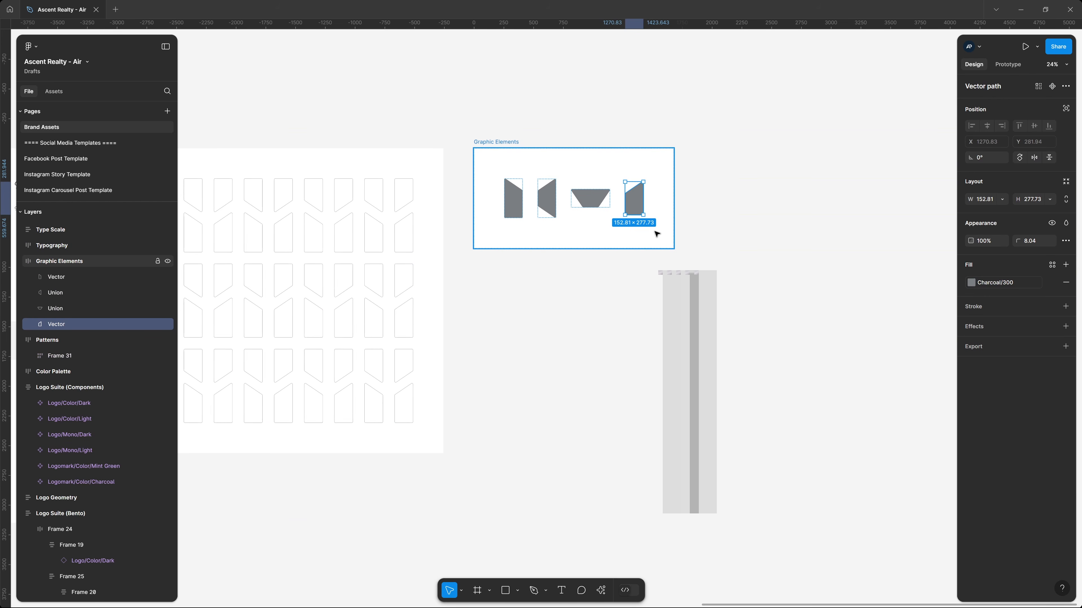
click(628, 333)
click(514, 199)
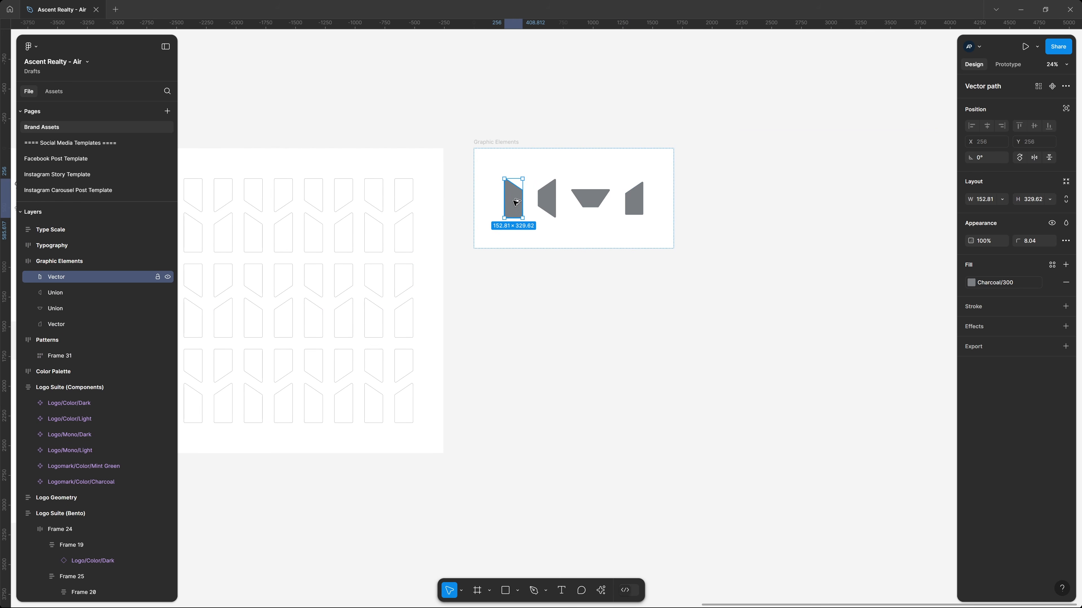
key(ctrl+c)
click(85, 190)
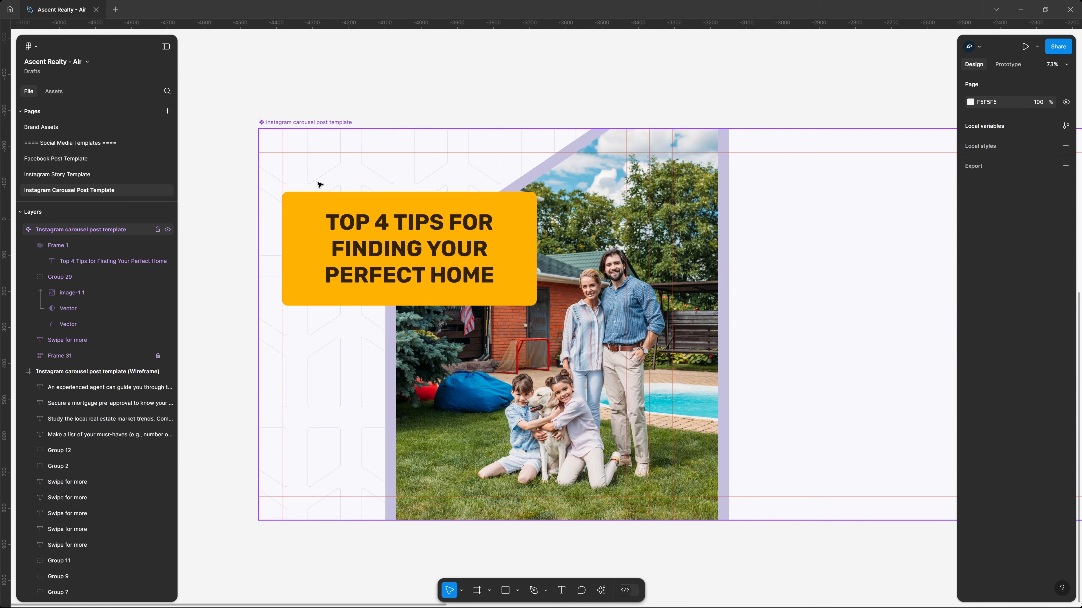
key(ctrl+v)
drag(374, 278, 285, 447)
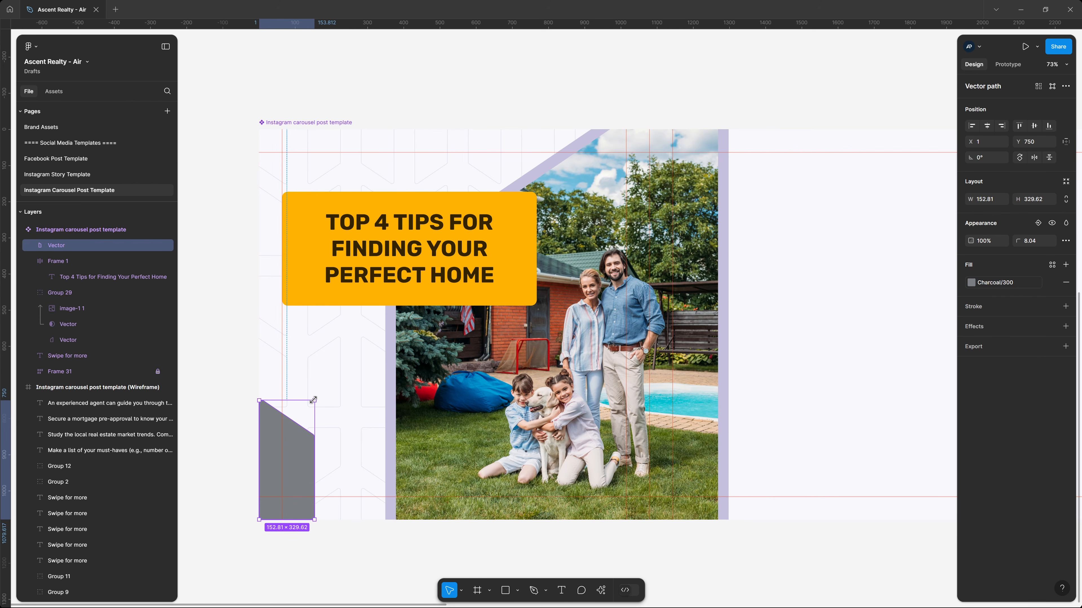
Step: Enlarge the slanted shape to 441 × 952 and place it behind the photo group at X 1, Y 526
drag(314, 401, 419, 374)
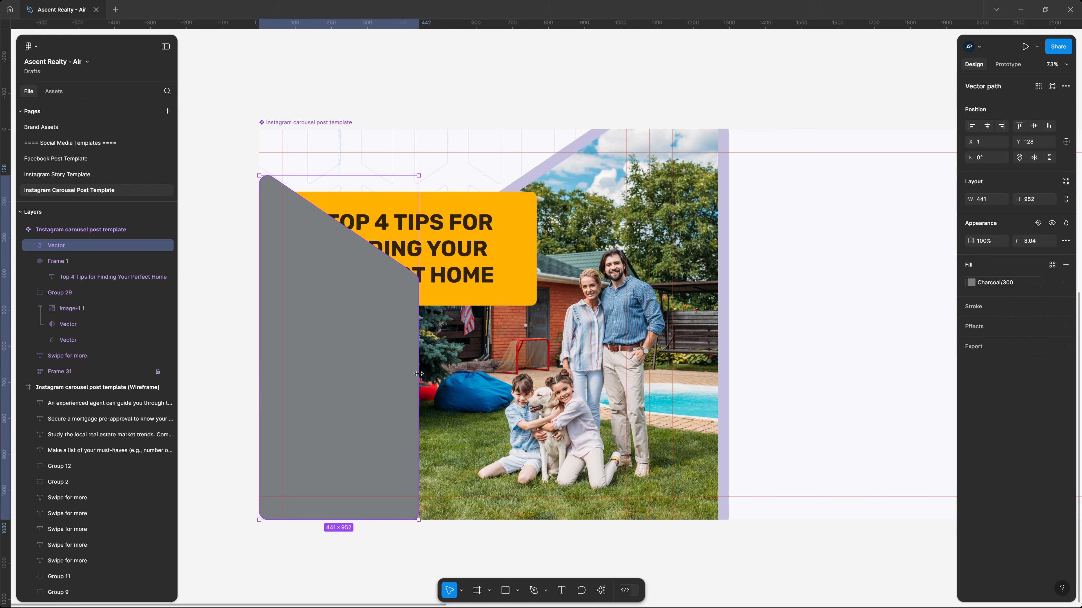
key(ctrl+bracketleft)
key(ctrl+bracketleft)
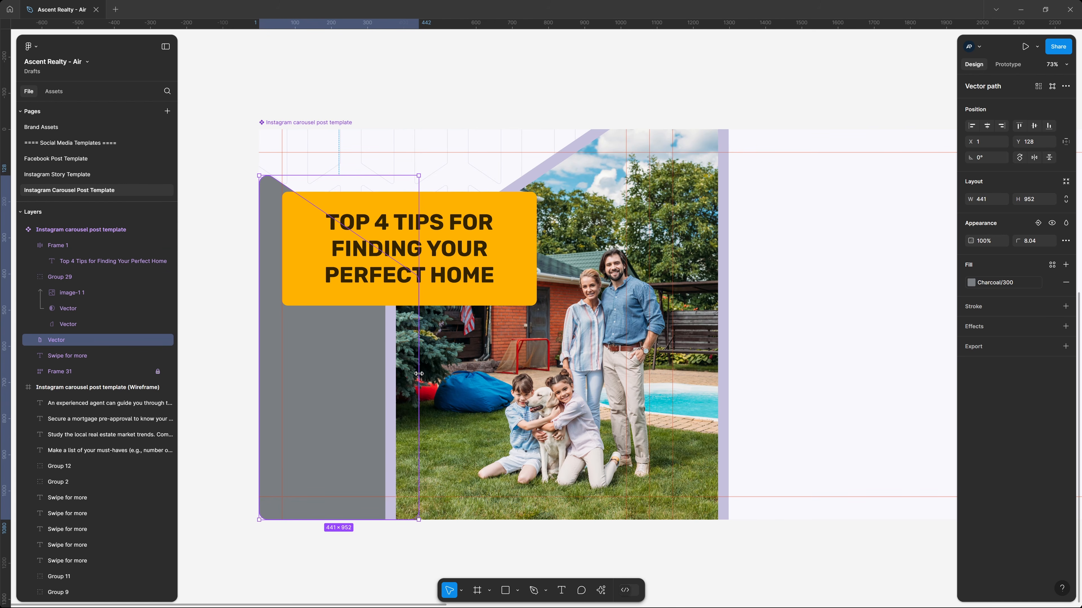
drag(338, 324, 339, 466)
Step: Fill the slanted corner shape with the Charcoal/500 library colour
click(1025, 282)
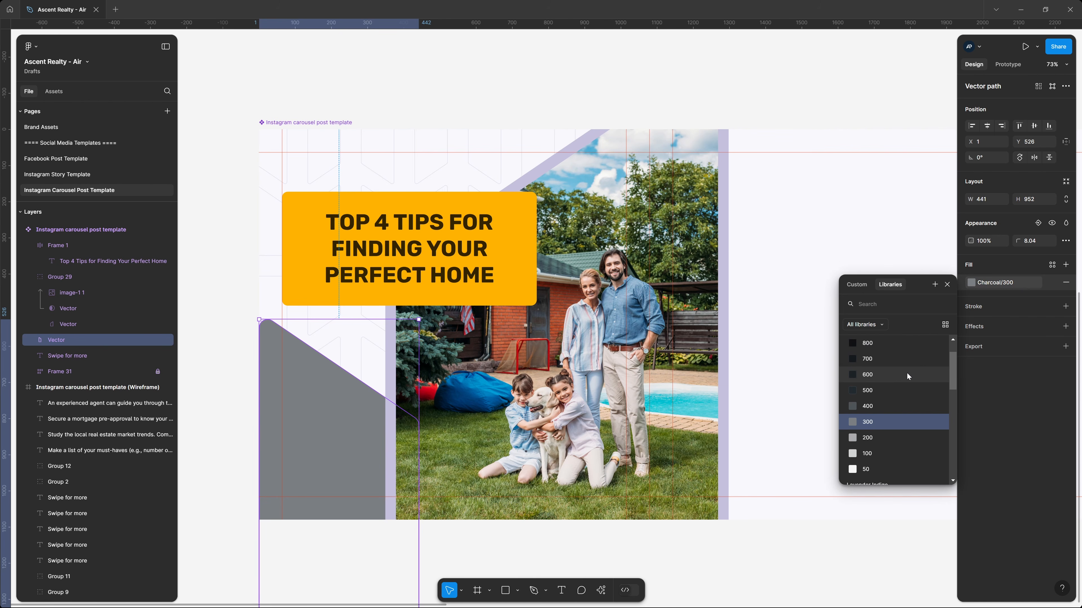
click(882, 389)
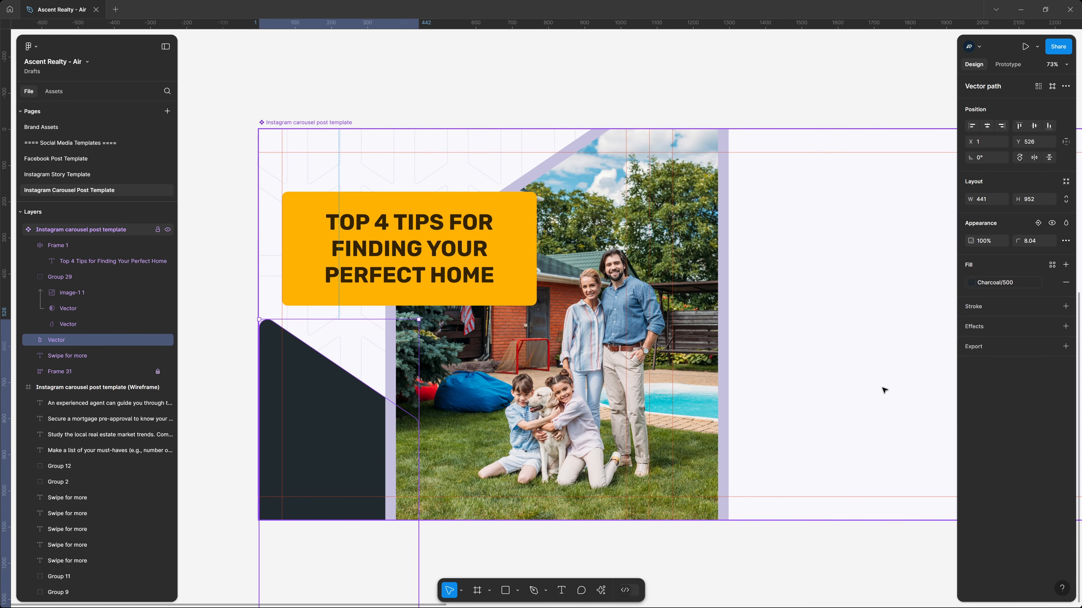
key(Escape)
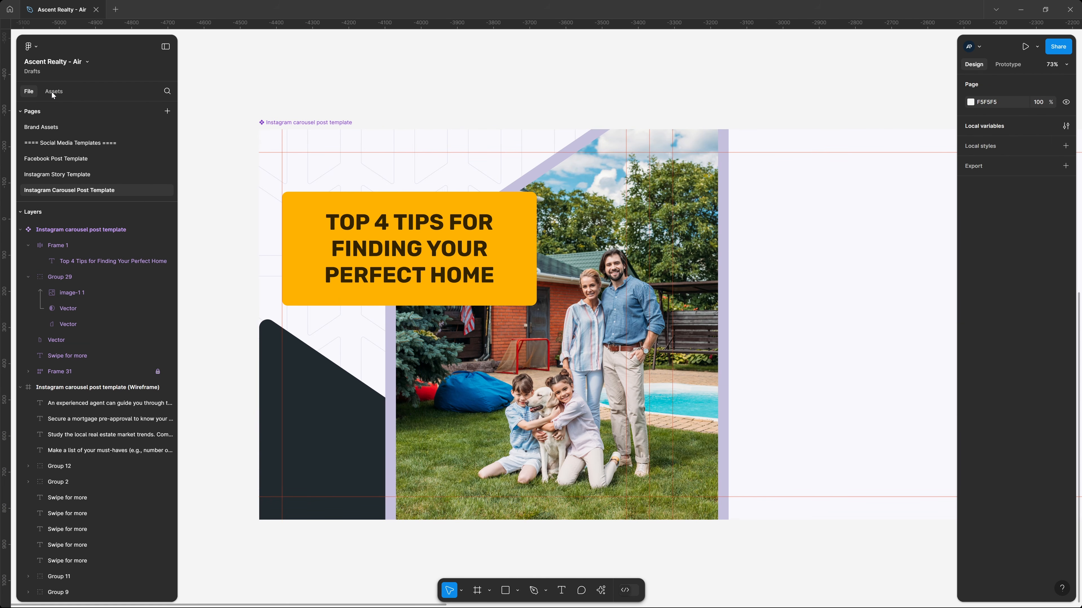
Step: Add the light colour version of the Ascent Realty logo over the dark corner shape and scale it to a height of 120
click(51, 92)
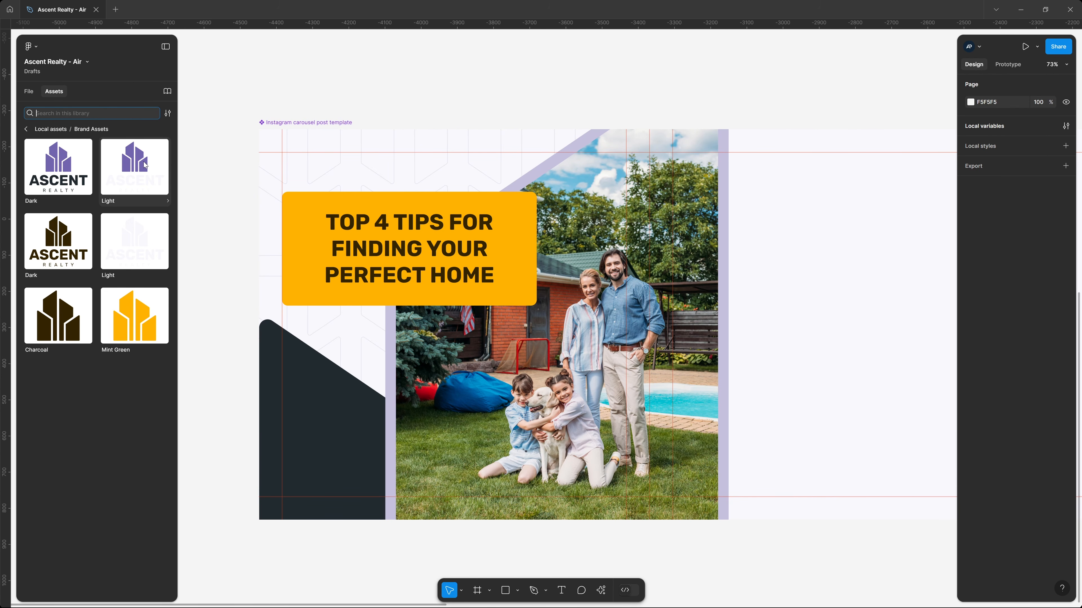
drag(145, 166, 386, 420)
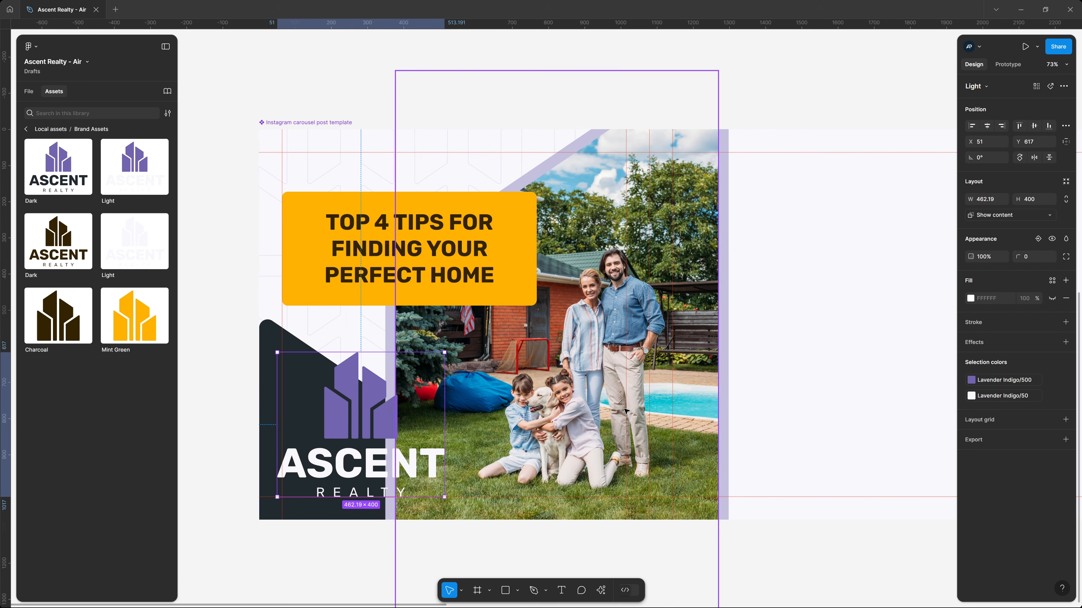
key(k)
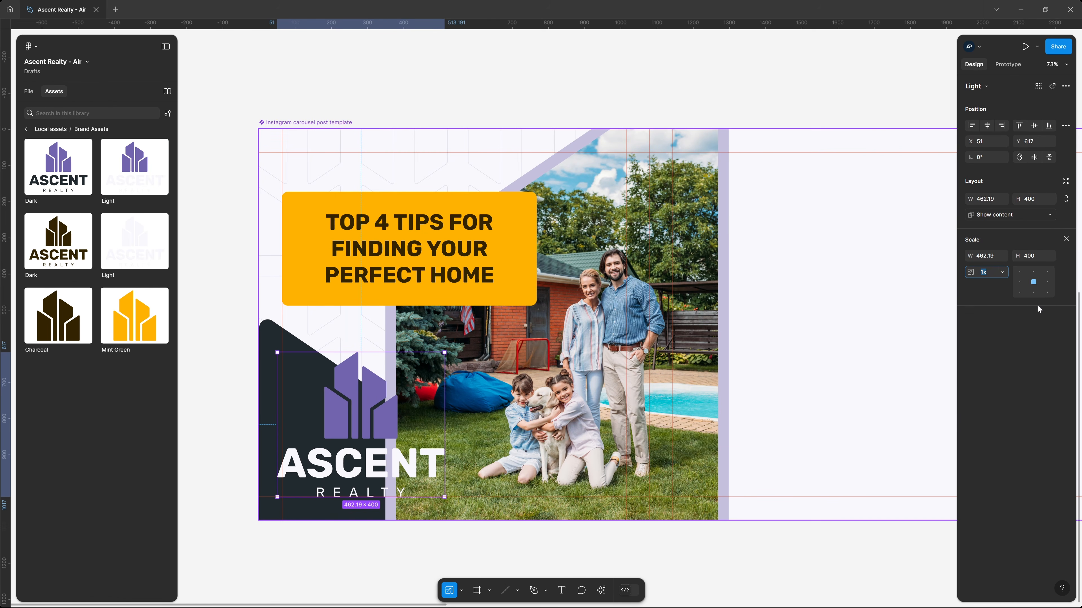
click(1039, 256)
text(120)
key(Return)
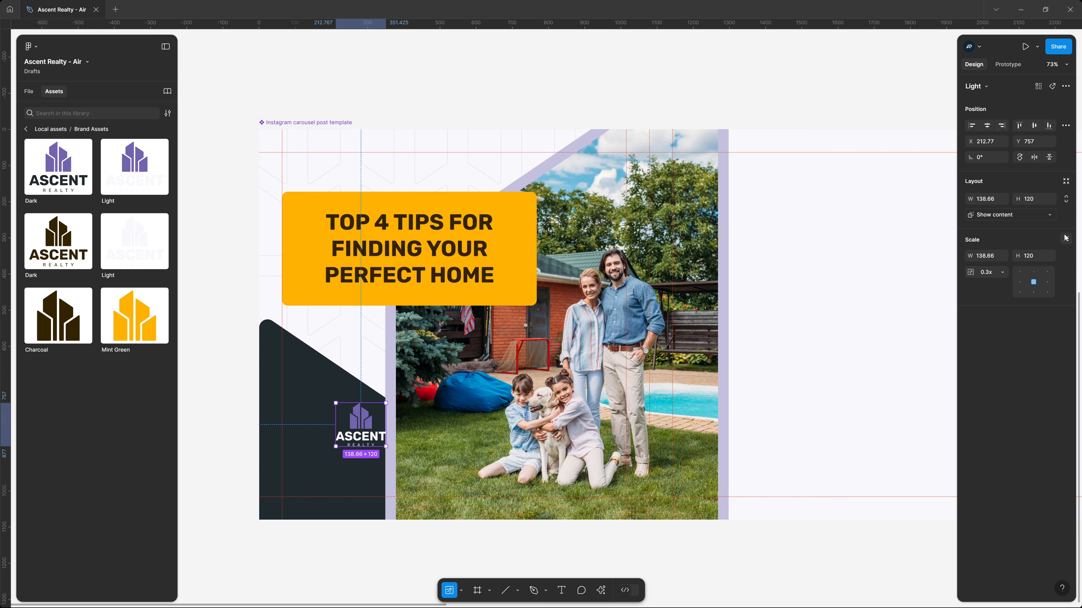
Step: Move the logo to X 64, Y 896, against the cover slide's left and bottom margin guides
key(v)
drag(360, 428, 311, 475)
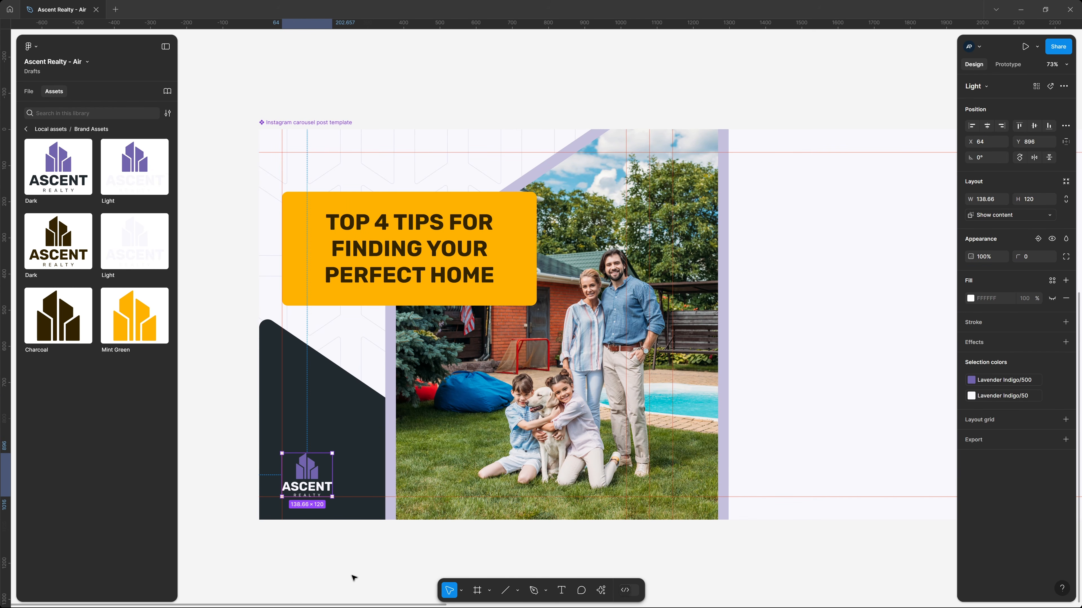
click(359, 566)
Step: Shift the masked family photo with its lavender outline slightly left on the cover, hiding the rulers and guides while adjusting it
key(shift+r)
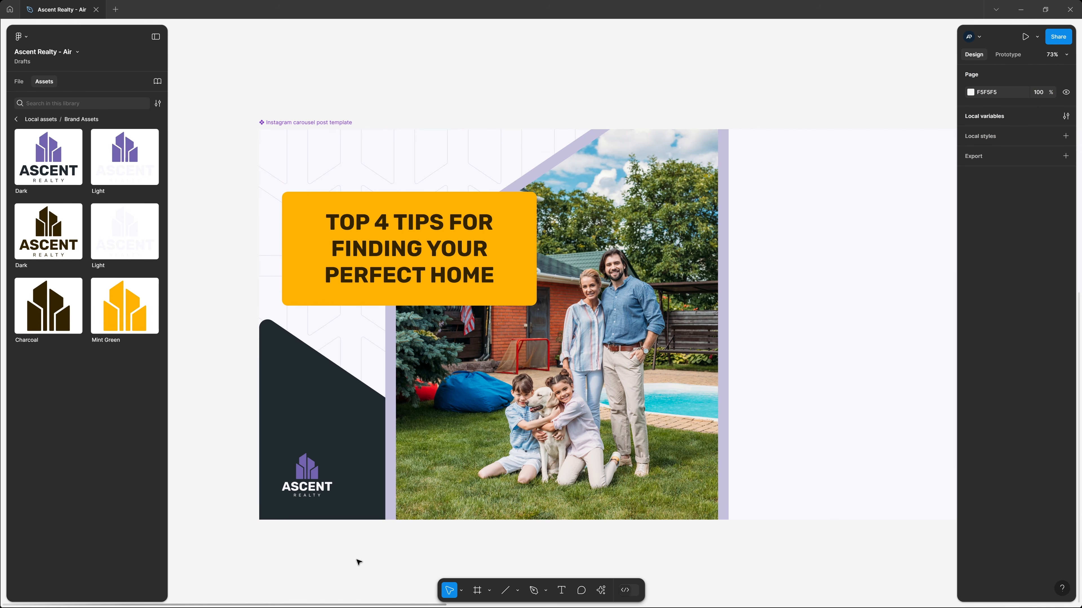
click(527, 367)
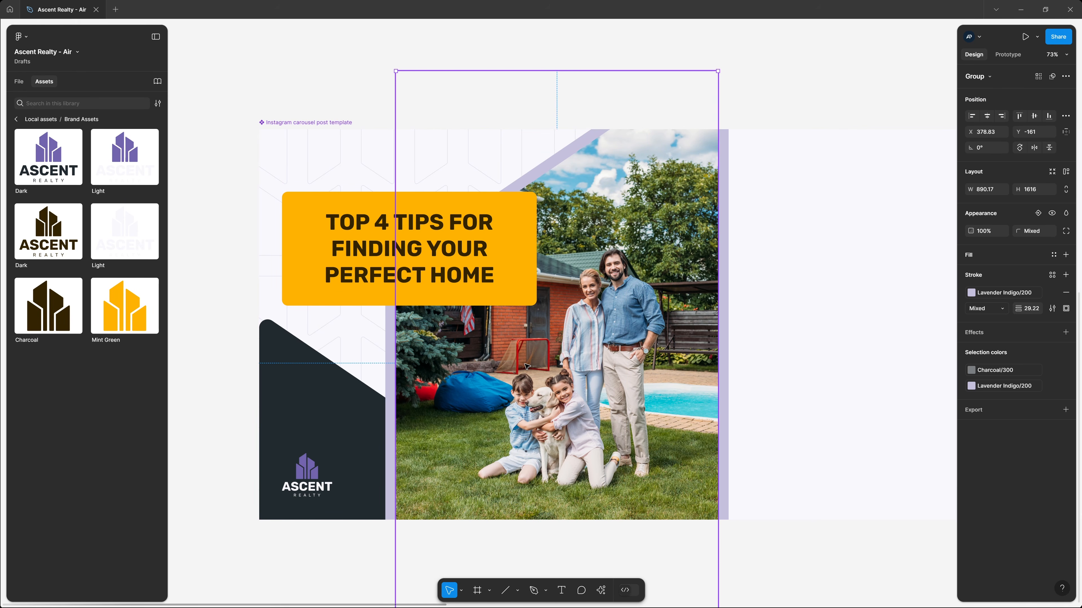
drag(595, 395, 575, 397)
click(321, 563)
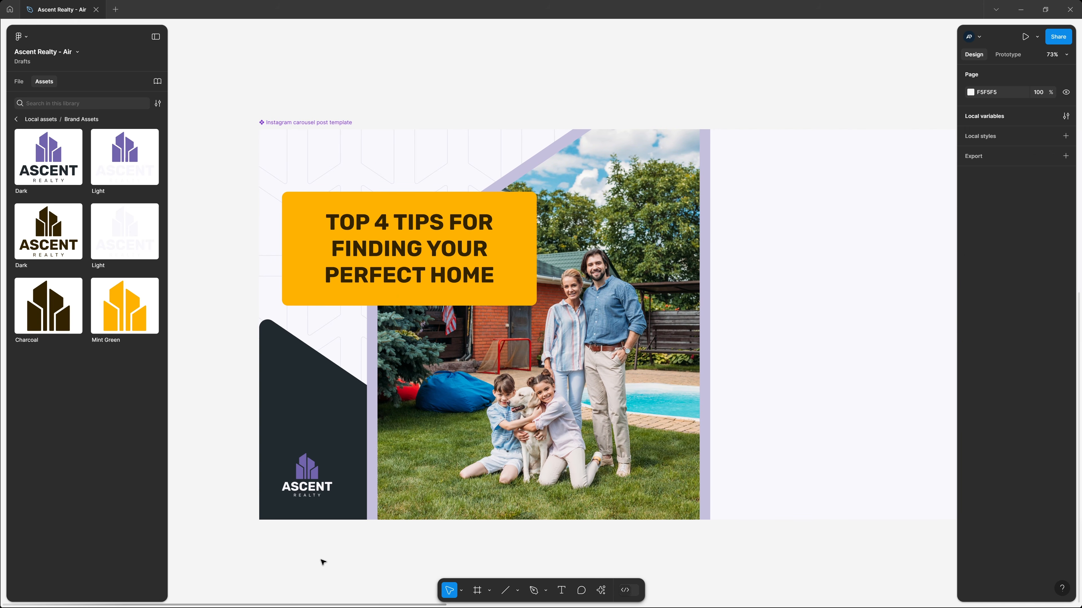
key(shift+r)
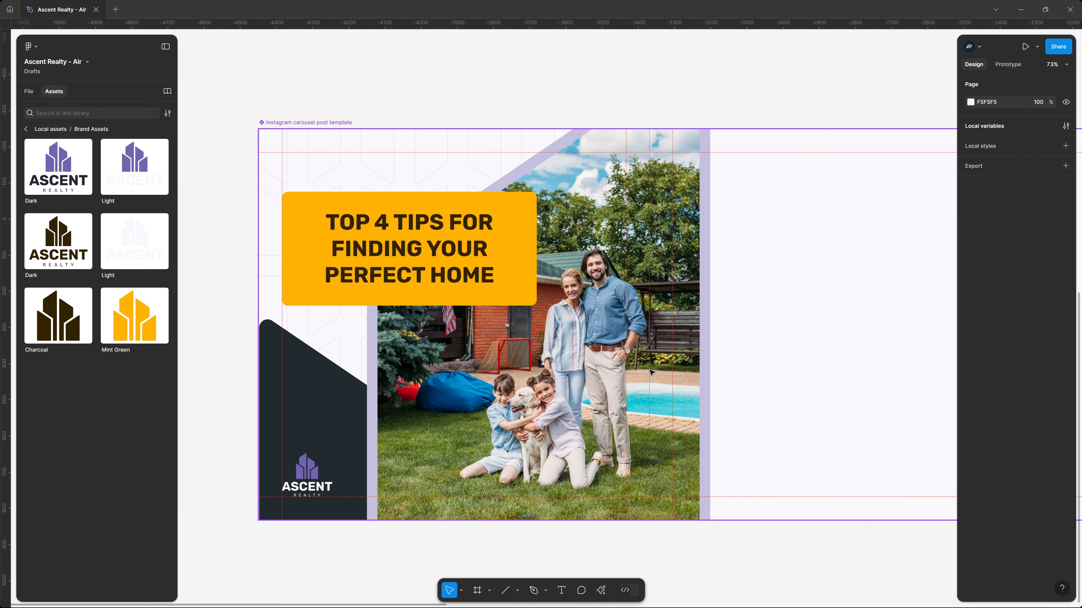
Step: Examine the wireframe's Tip 1 slide, including its title, image placeholder and bullet list, against the cover design
drag(703, 354, 621, 345)
scroll(621, 345, right, 6)
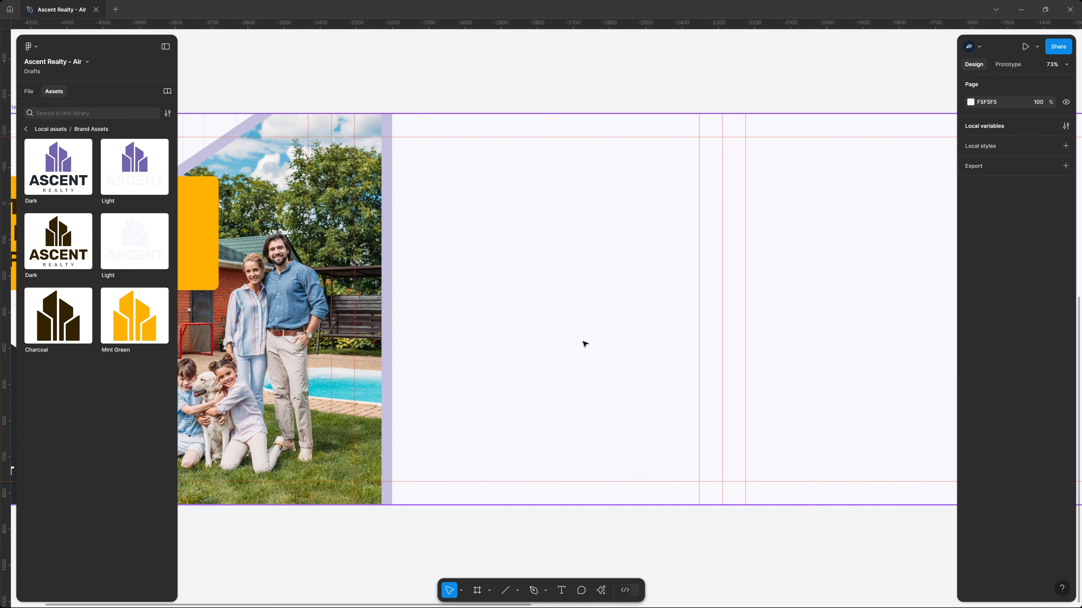
scroll(585, 344, up, 15)
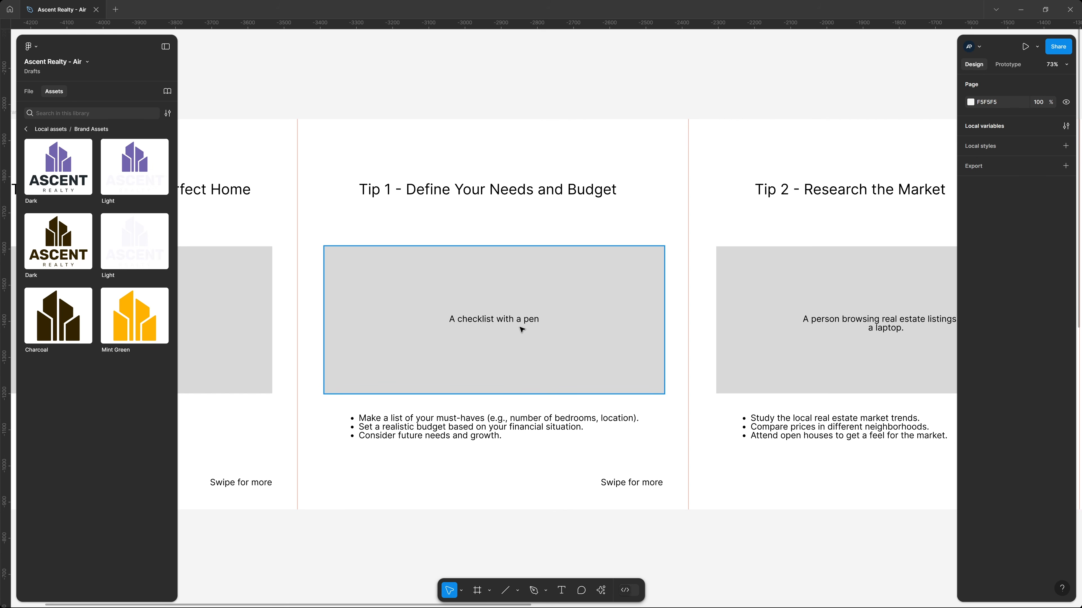
scroll(494, 365, down, 2)
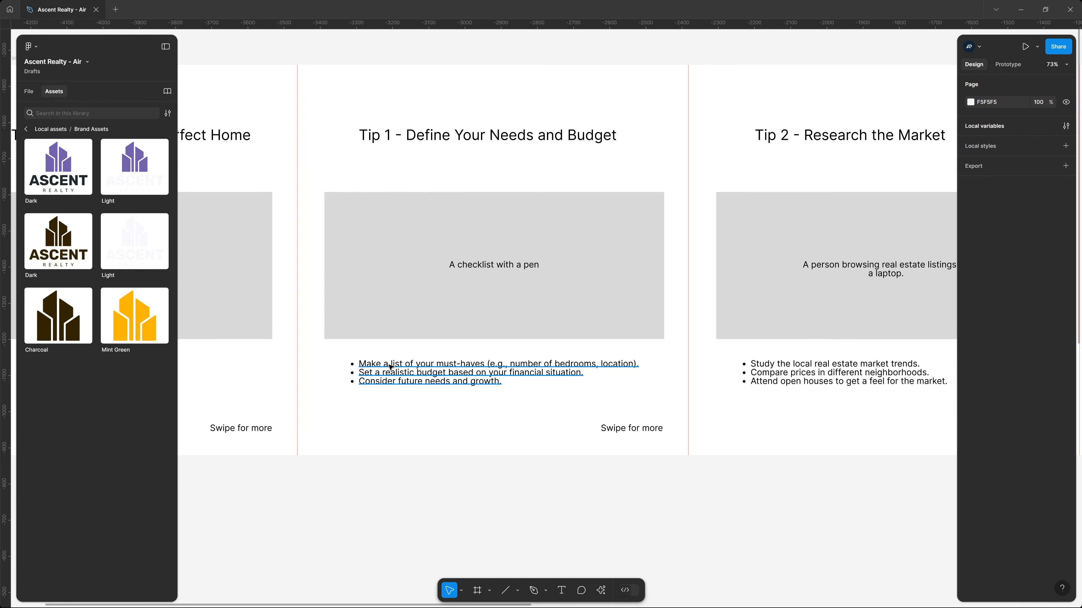
click(391, 368)
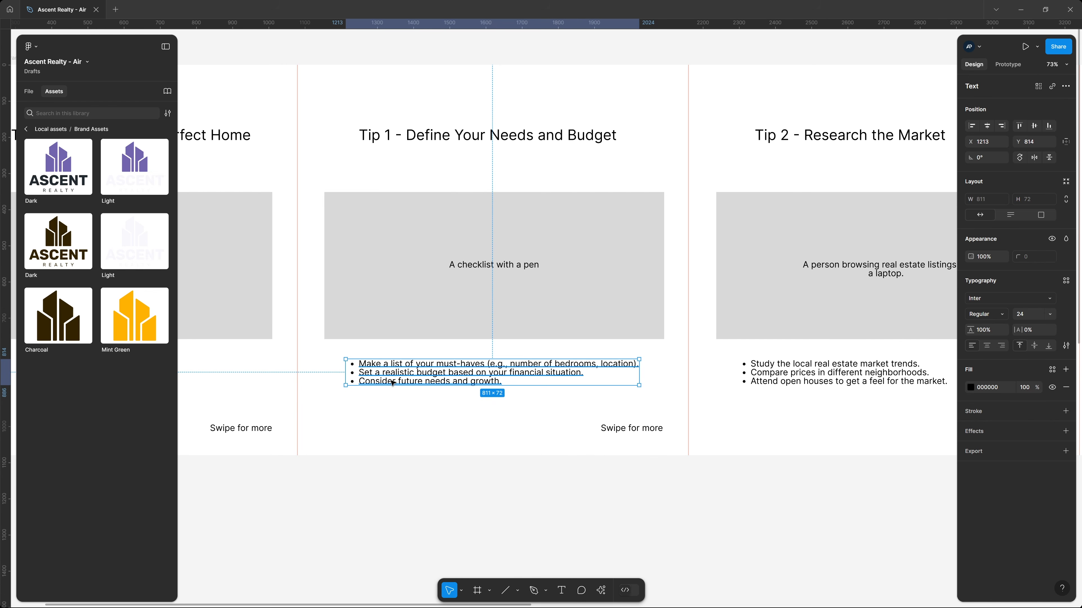
double_click(404, 369)
key(Escape)
click(463, 420)
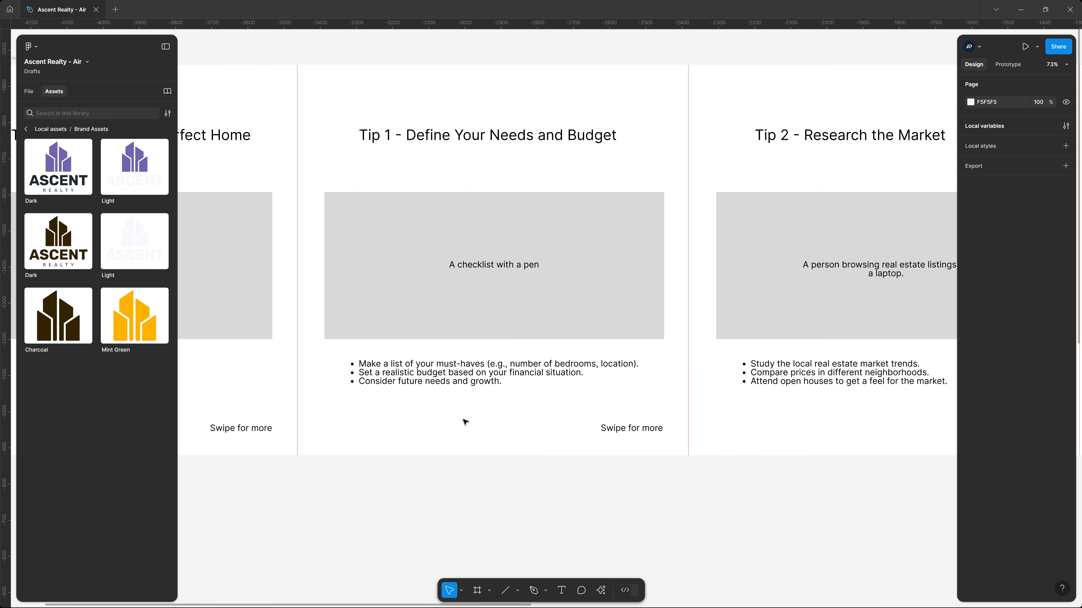
drag(390, 500, 732, 316)
drag(630, 452, 642, 171)
drag(603, 410, 568, 345)
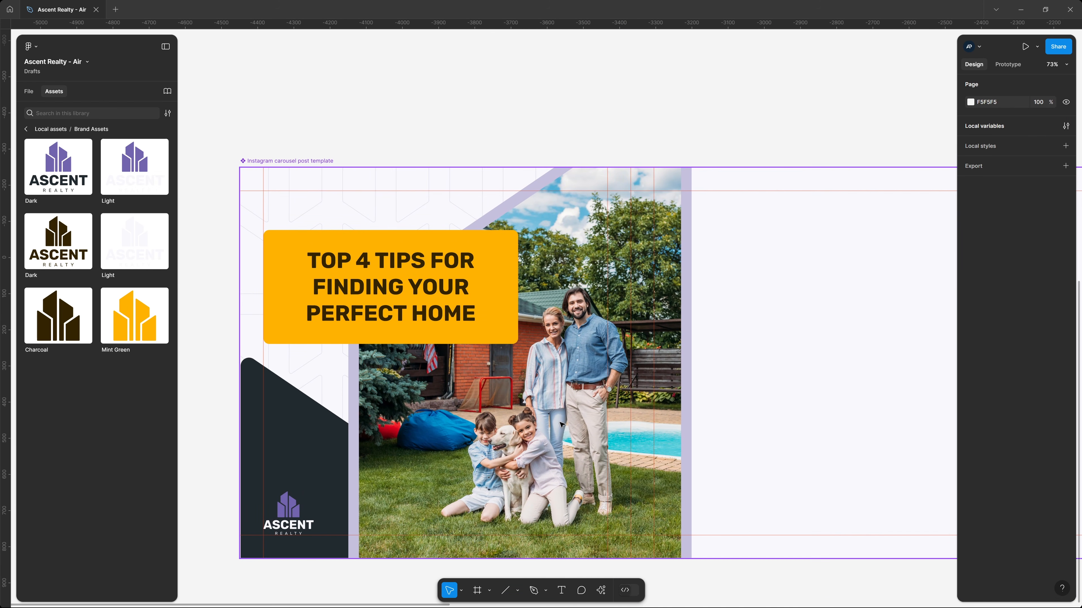
Step: Bring the cover slide's "Swipe for more" text to the front of the carousel template
click(29, 91)
click(68, 229)
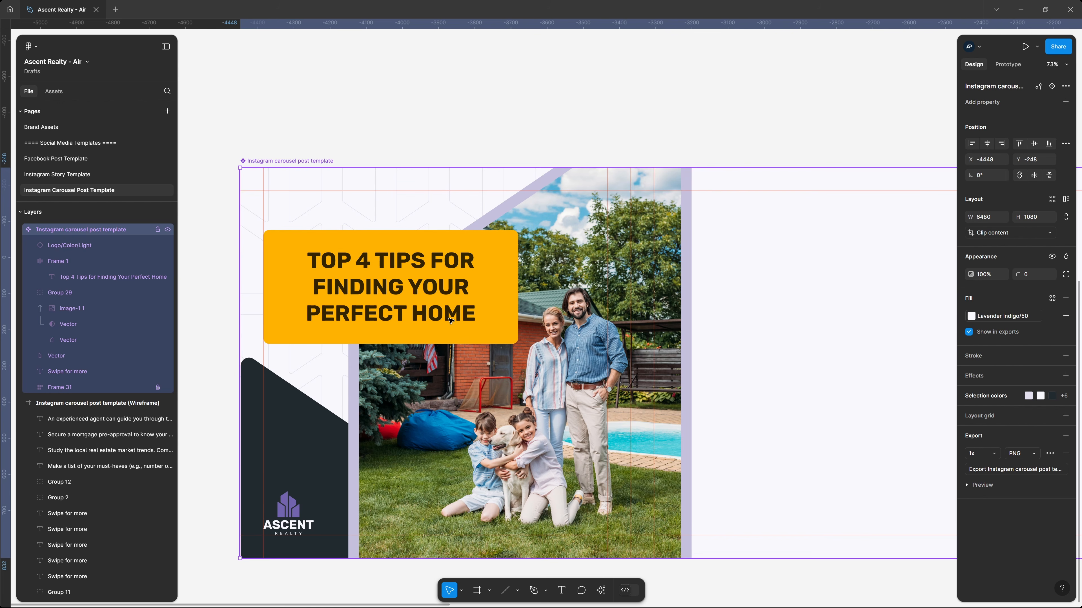
click(76, 372)
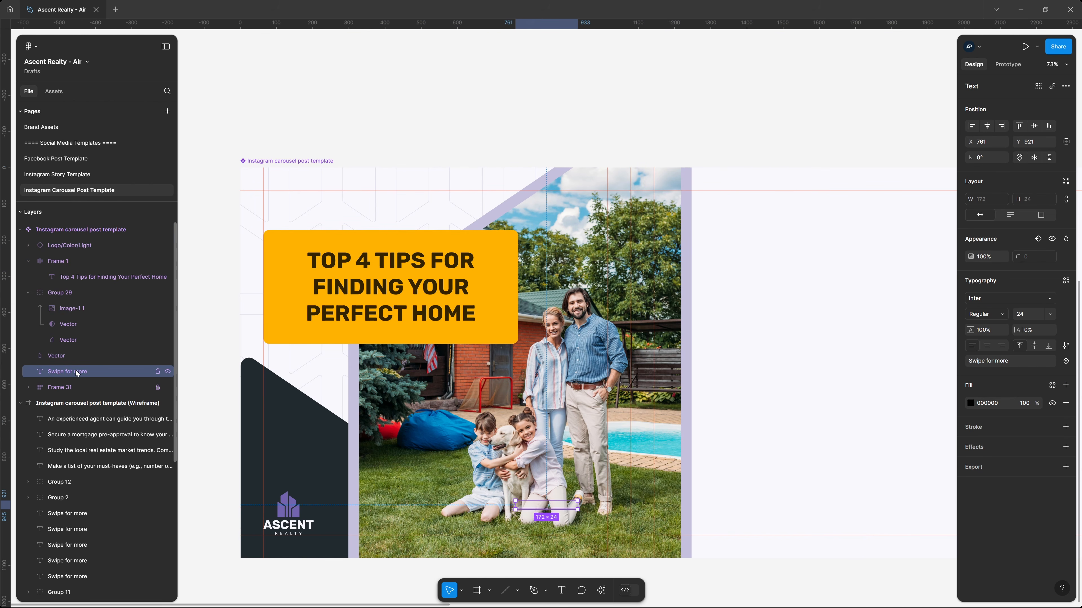
key(ctrl+shift+bracketright)
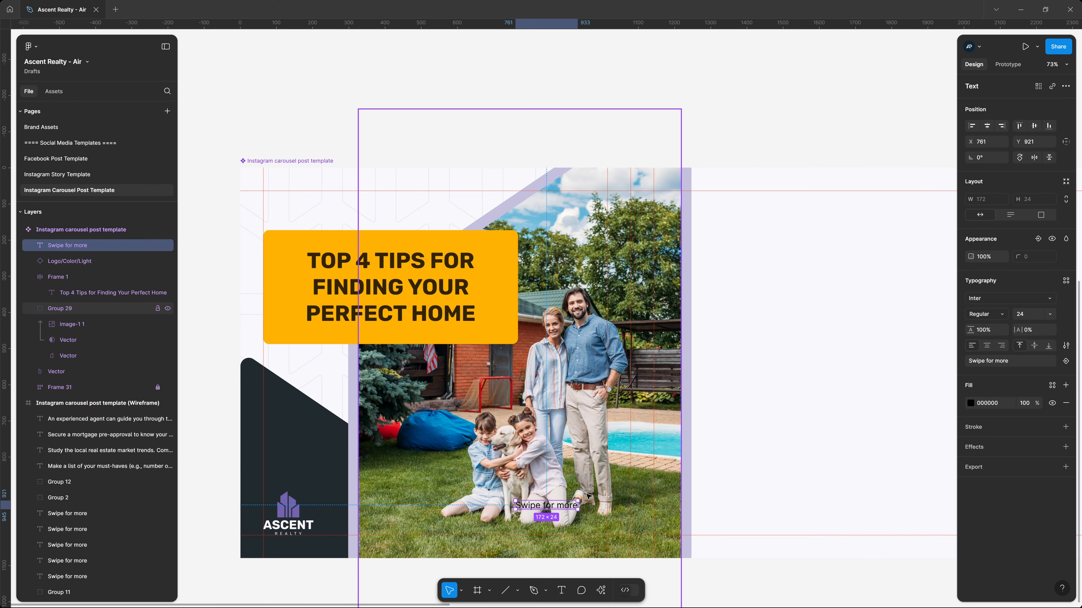
Step: Set the "Swipe for more" text to Open Sans, size 25, with 140% line height
click(995, 298)
text(open)
key(Return)
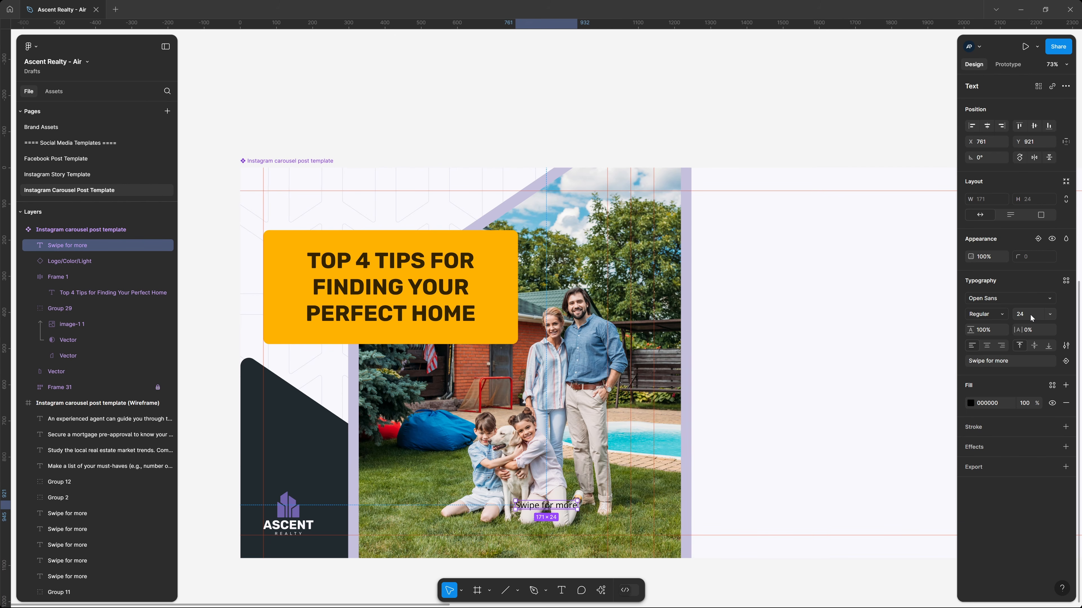
text(25)
key(Tab)
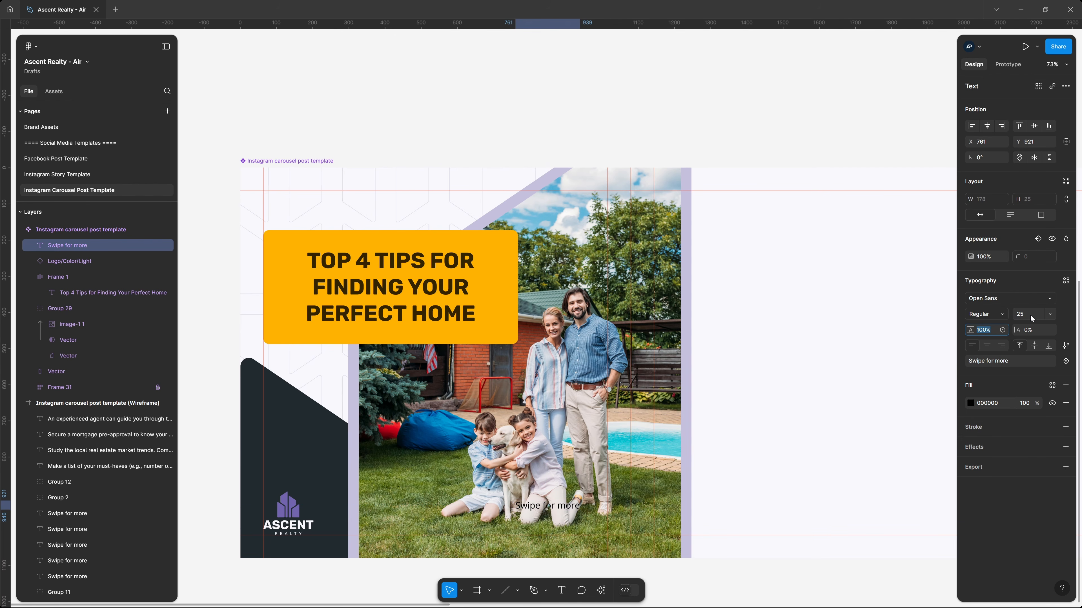
text(140)
key(Return)
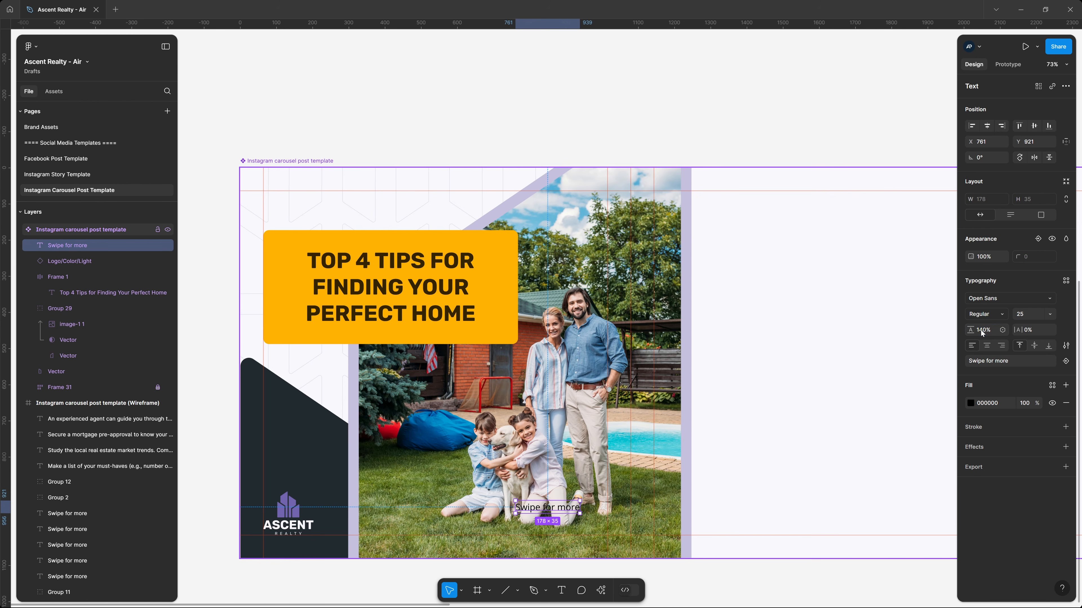
Step: Colour the "Swipe for more" text with the Charcoal/500 library colour
click(1052, 385)
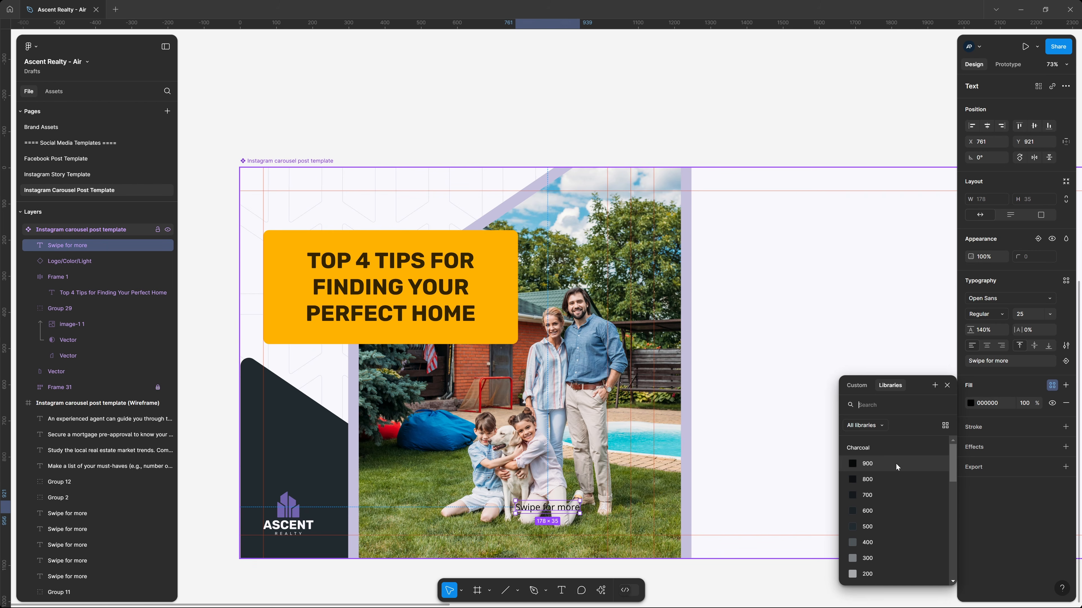
scroll(886, 458, up, 2)
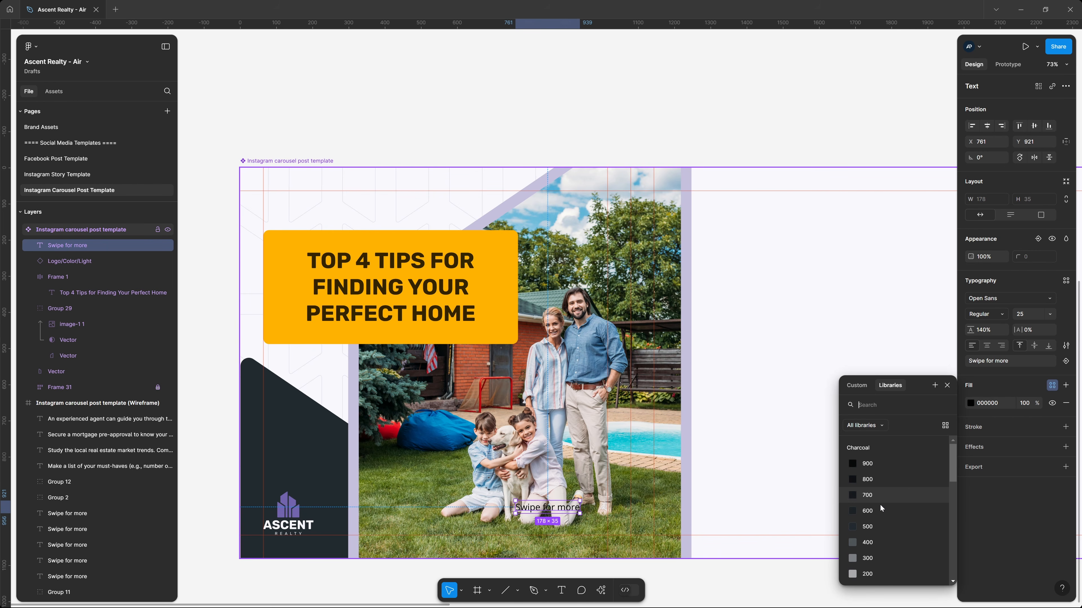
click(878, 525)
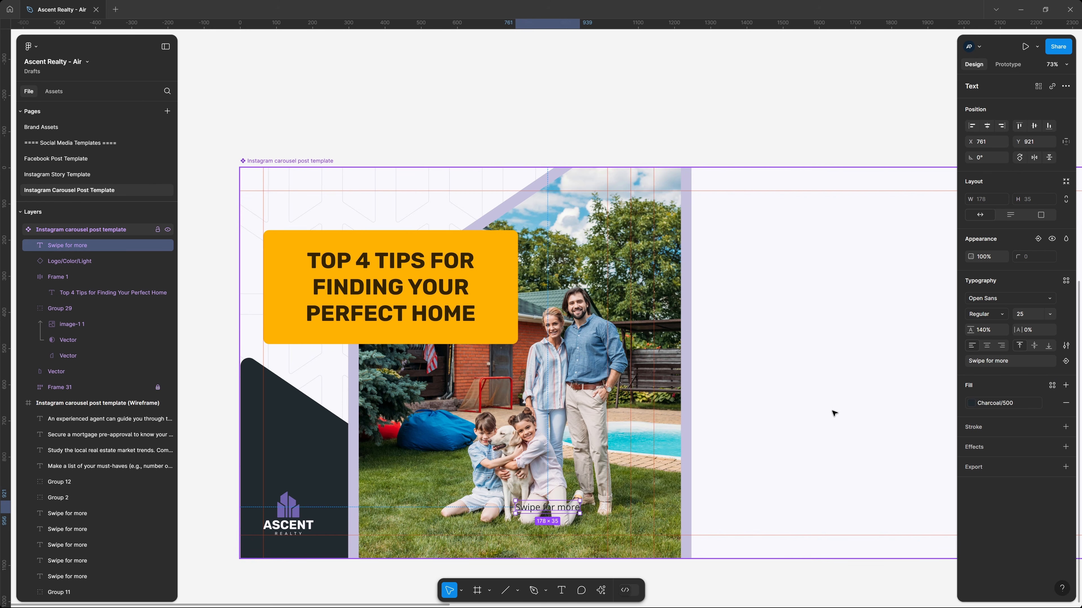
Step: Wrap the "Swipe for more" text in an auto layout frame with 32 horizontal and 16 vertical padding
key(shift+a)
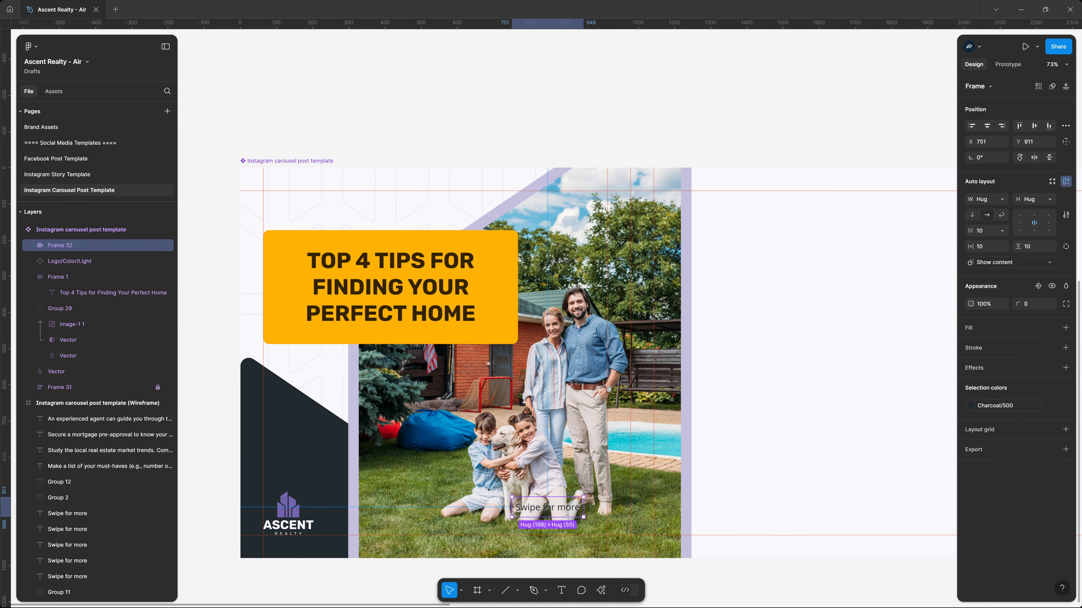
text(32)
key(Tab)
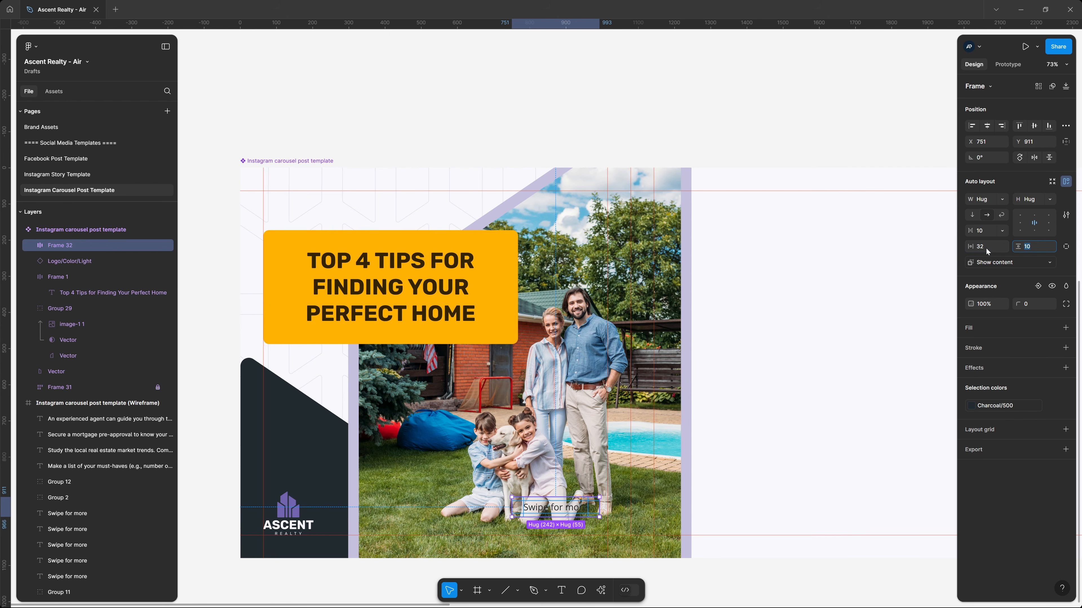
text(16)
key(Tab)
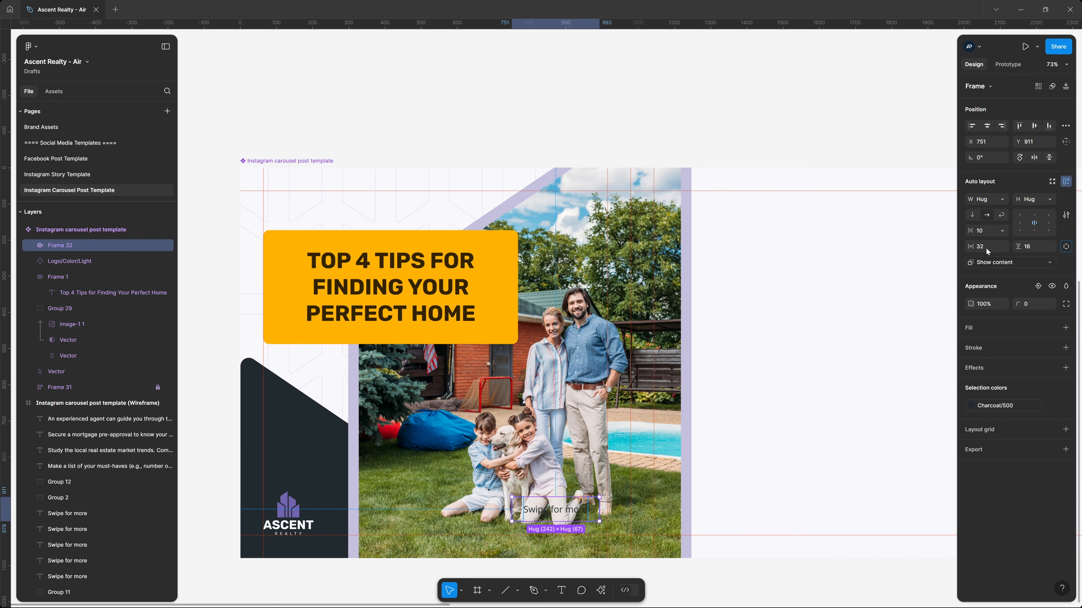
Step: Fill the "Swipe for more" frame with the Charcoal/50 library colour
click(1052, 327)
scroll(899, 436, down, 3)
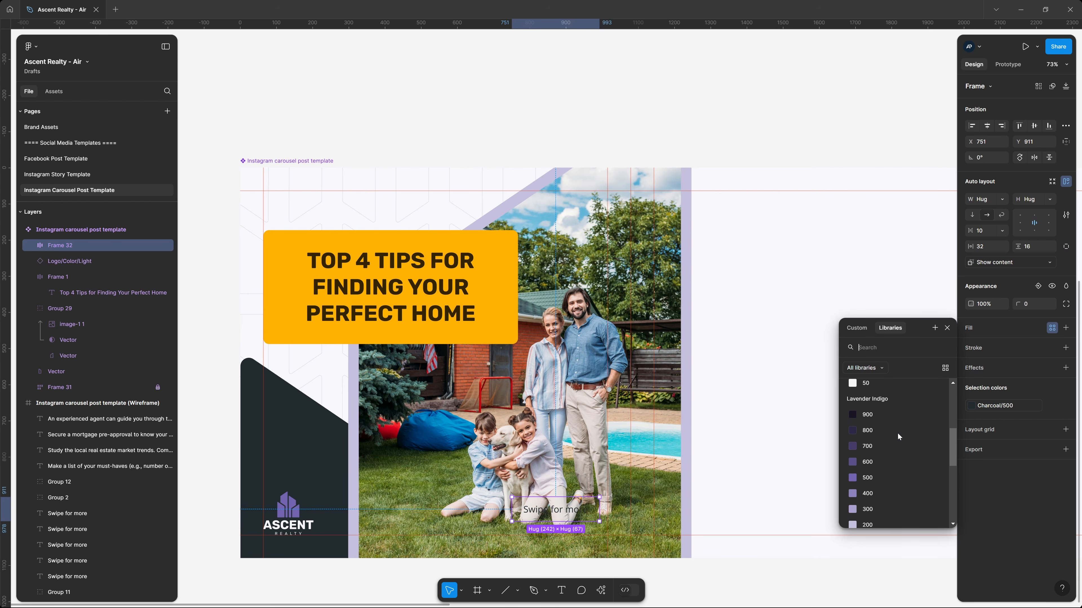
click(885, 450)
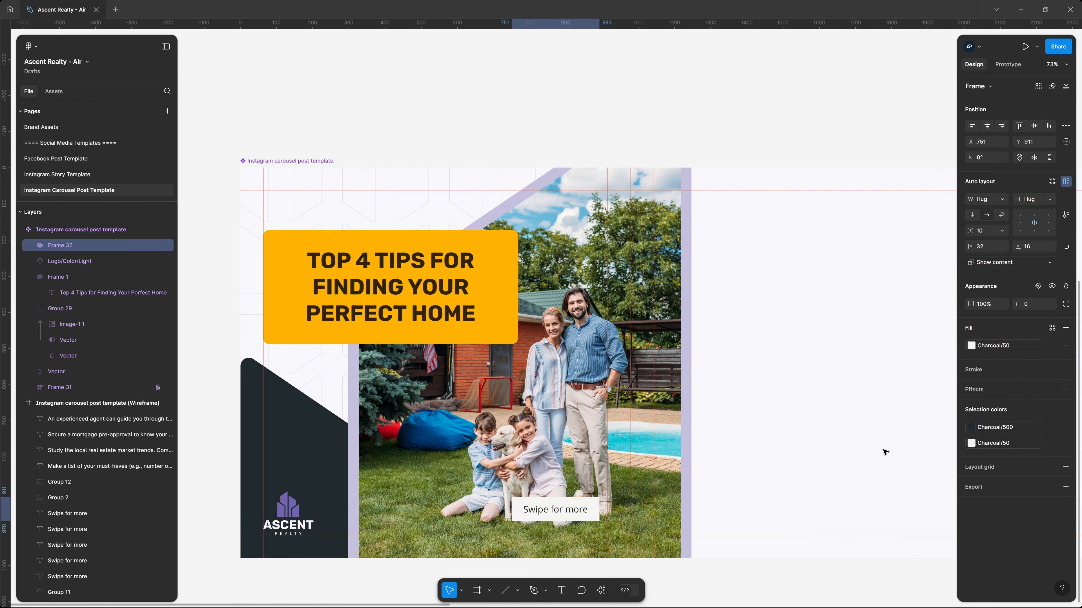
click(524, 110)
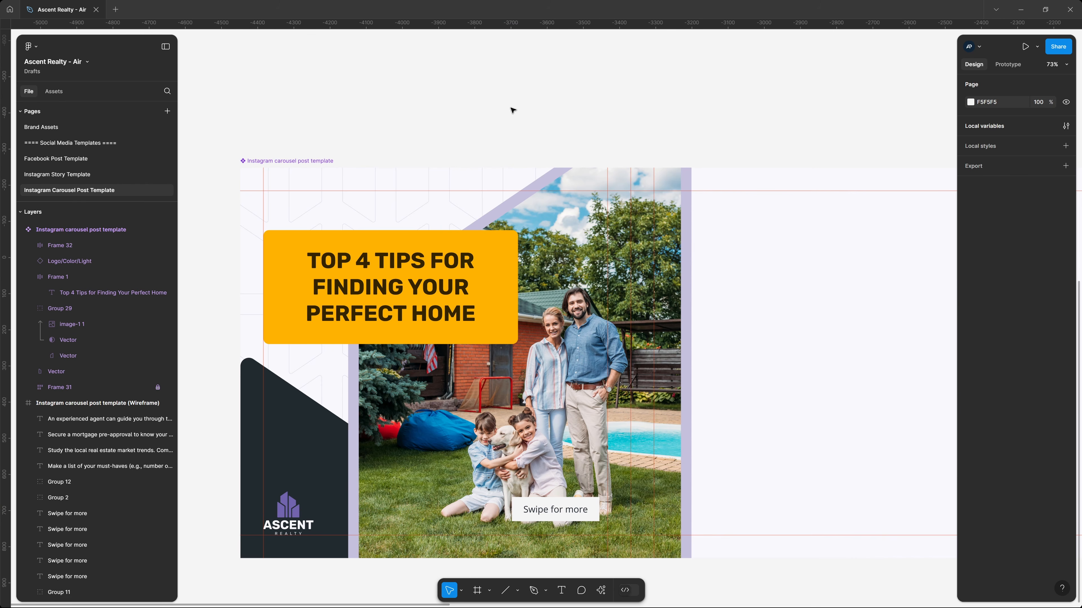
Step: Check the address label on the Facebook Post Template page and round the "Swipe for more" button's corners to 16
click(93, 160)
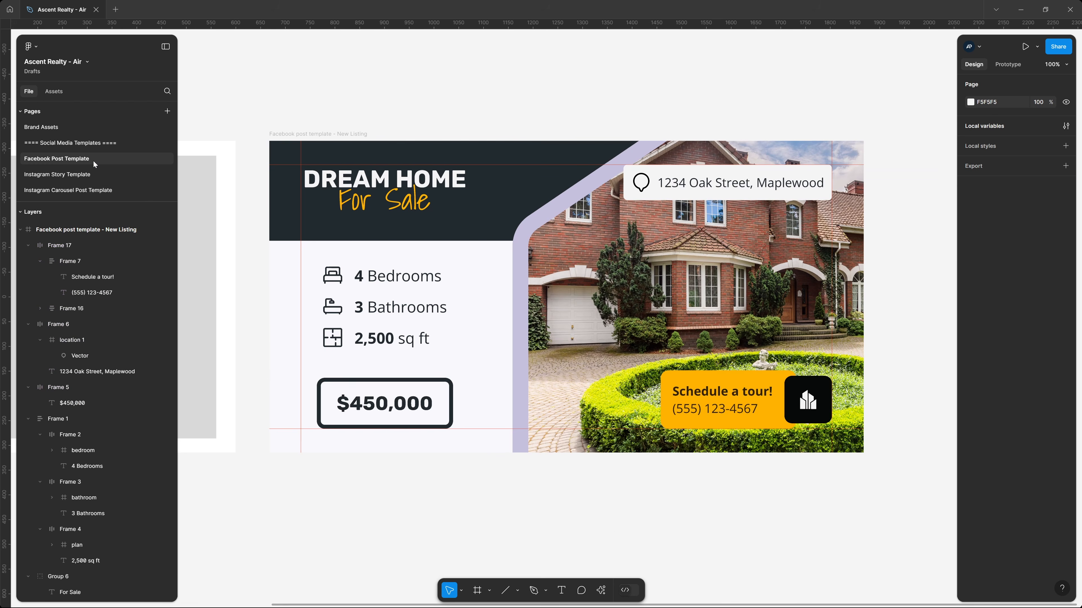
click(715, 188)
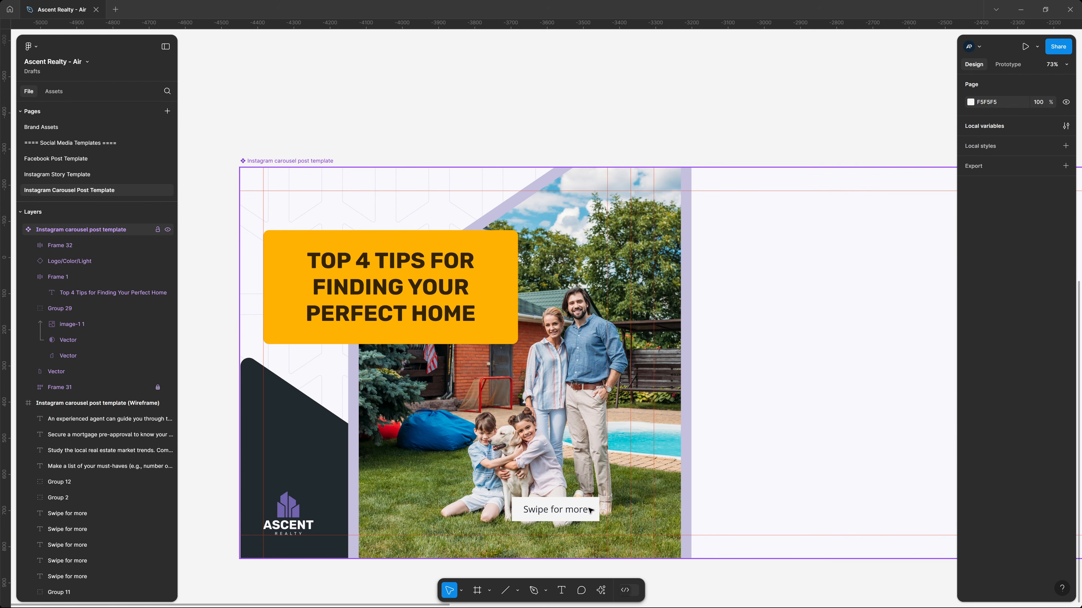
double_click(591, 511)
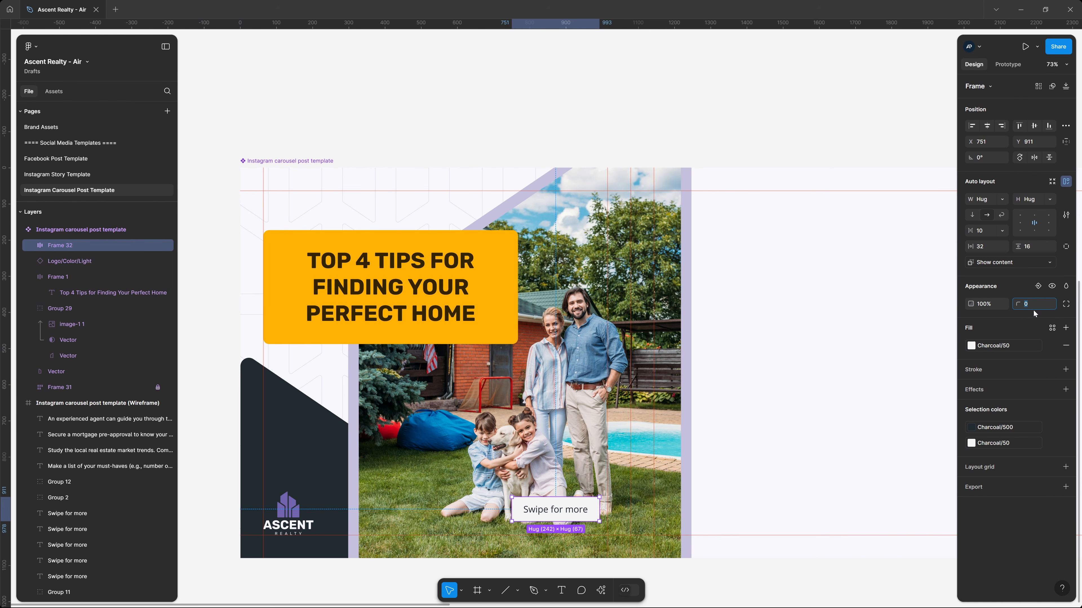
text(16)
key(Tab)
click(378, 315)
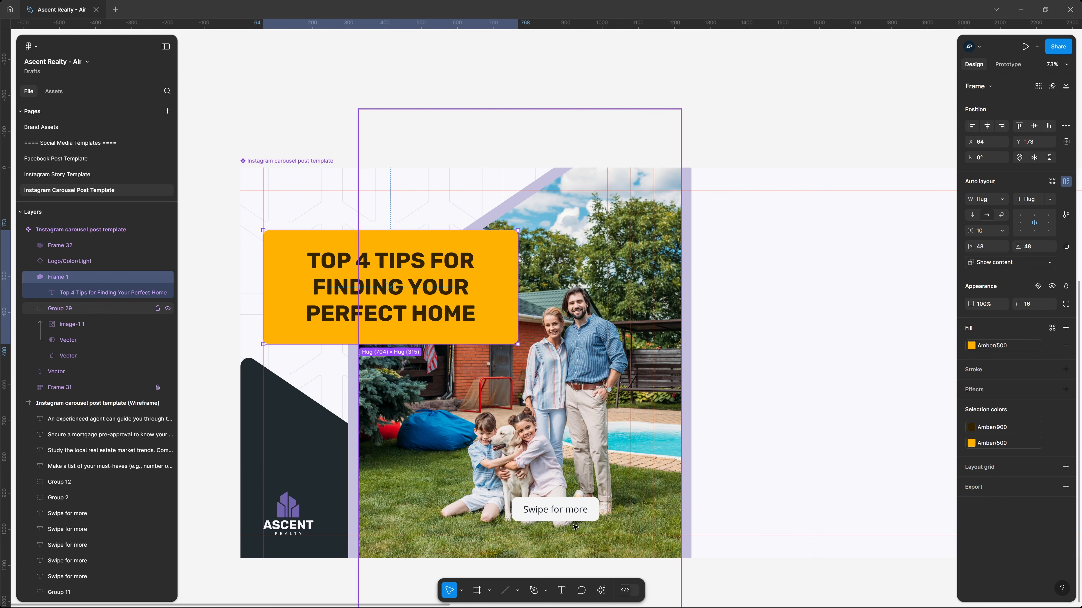
click(582, 512)
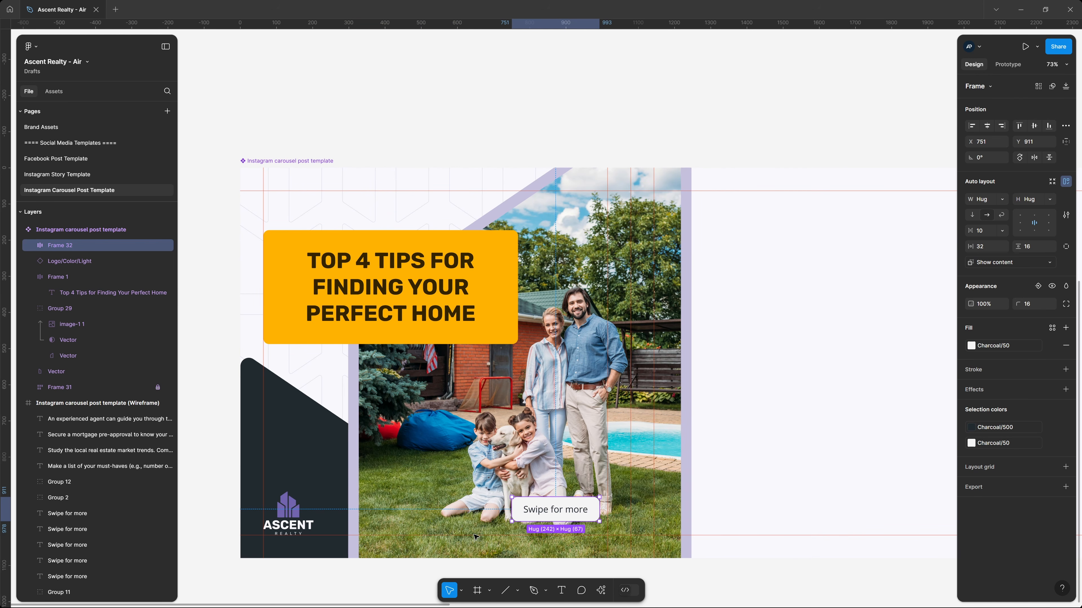
Step: Paste the arrow-right icon onto the carousel page and scale it proportionally to 40 × 40
key(ctrl+v)
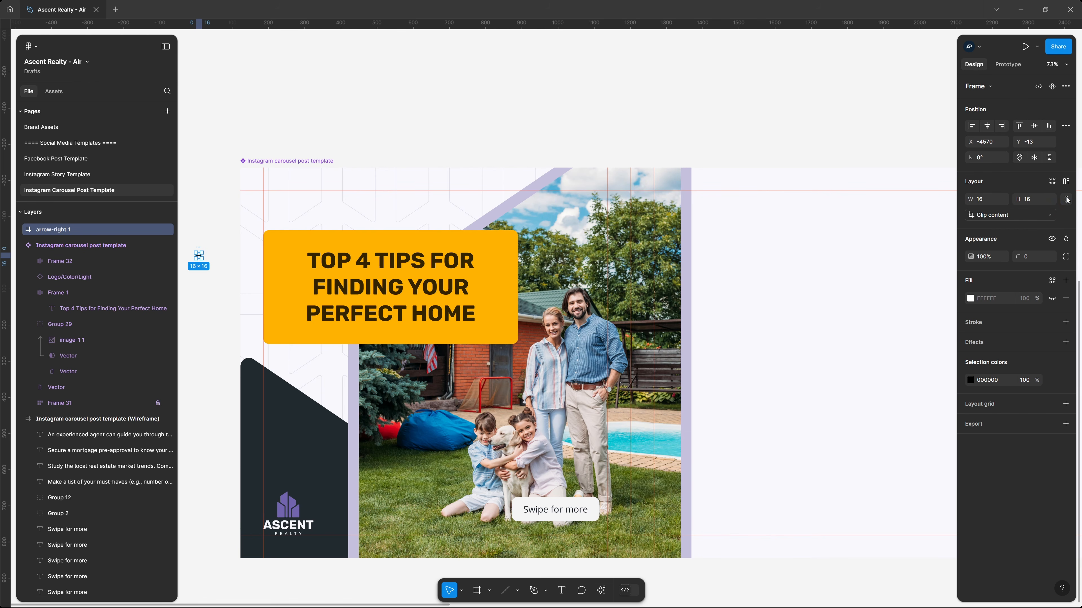
text(40)
key(Return)
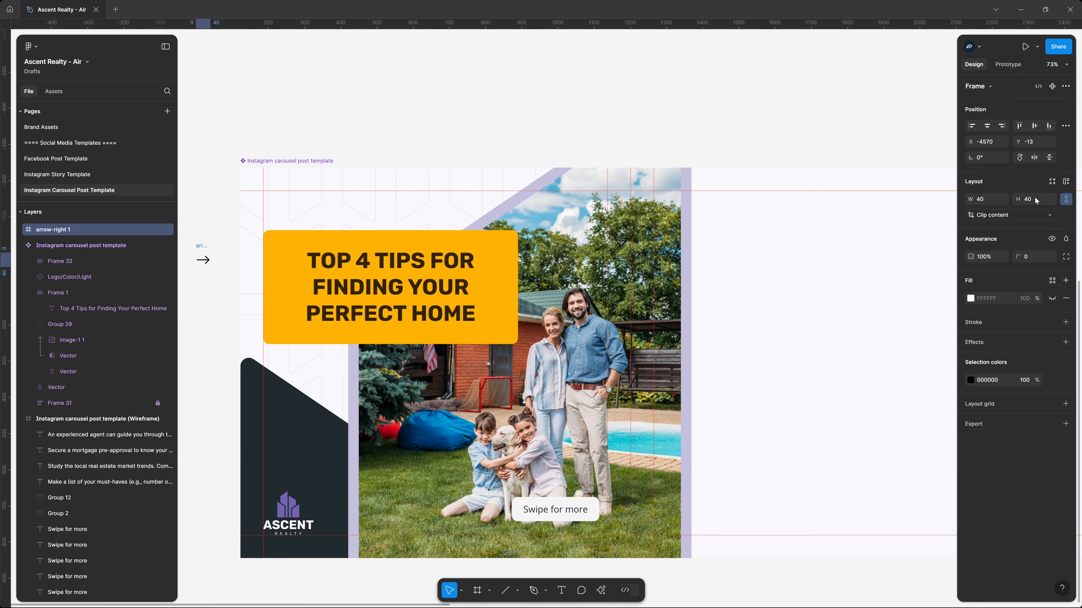
Step: Move the arrow icon into the "Swipe for more" button, placing it after the text
click(200, 235)
click(201, 250)
key(ctrl+x)
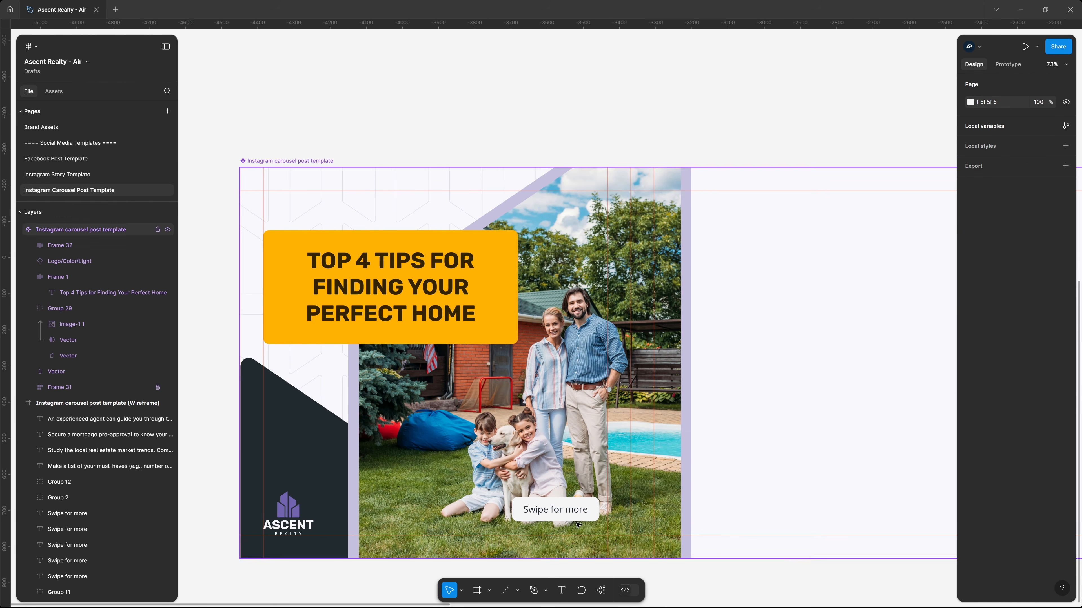
click(571, 509)
key(ctrl+v)
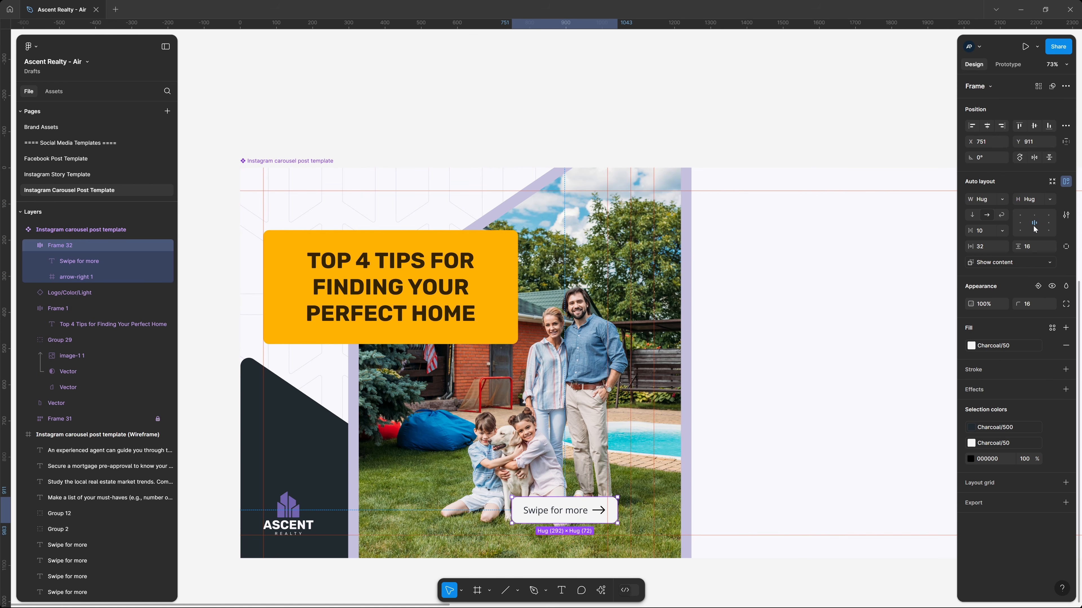
Step: Align the button's contents to the left centre and set the gap between text and arrow to 12
click(1021, 223)
click(589, 511)
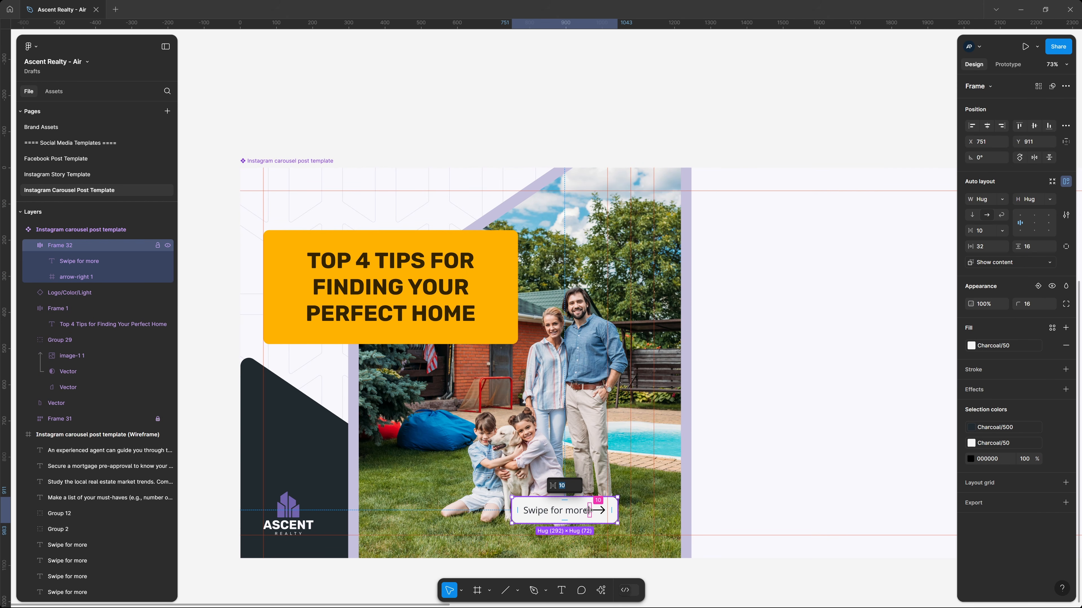
key(Return)
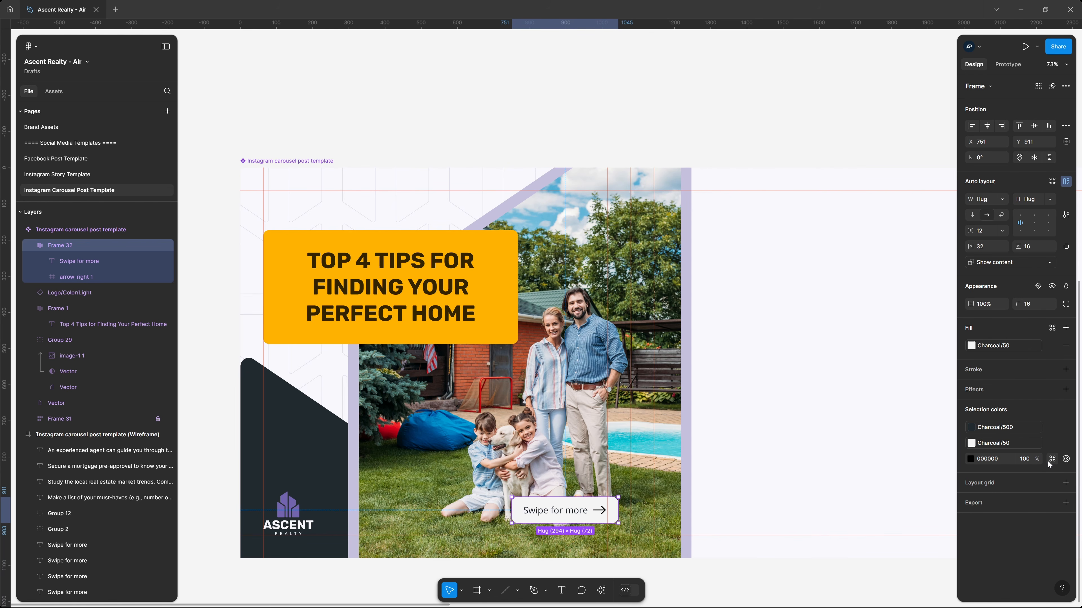
Step: Recolour the button's black arrow with the Charcoal/500 library colour
click(1052, 459)
key(Escape)
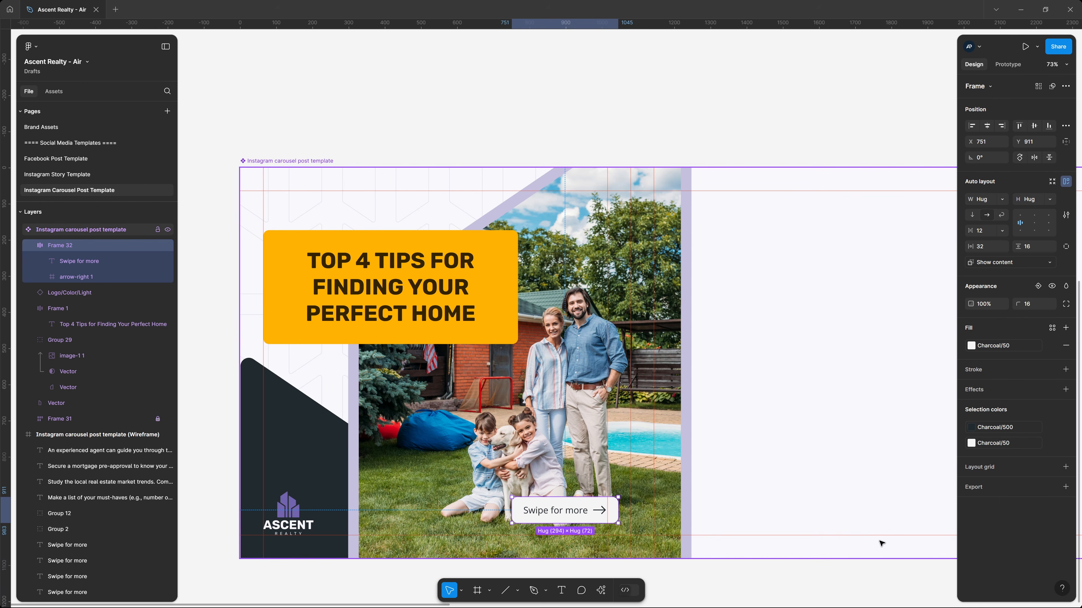
click(804, 591)
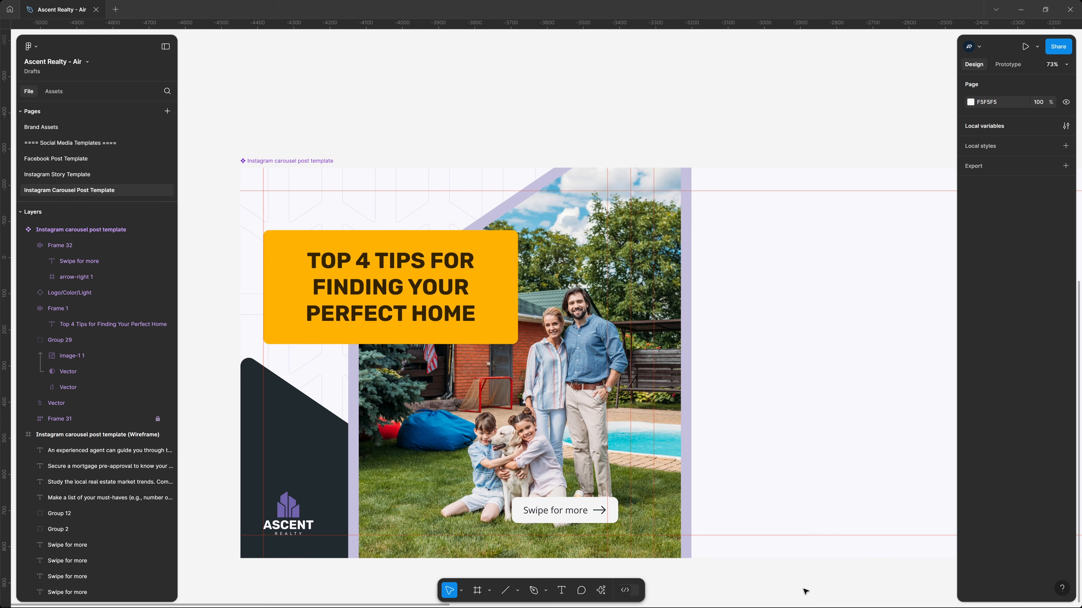
Step: Move the "Swipe for more" button to X 722, Y 944, snapped to the cover slide's right and lower margin guides
click(580, 519)
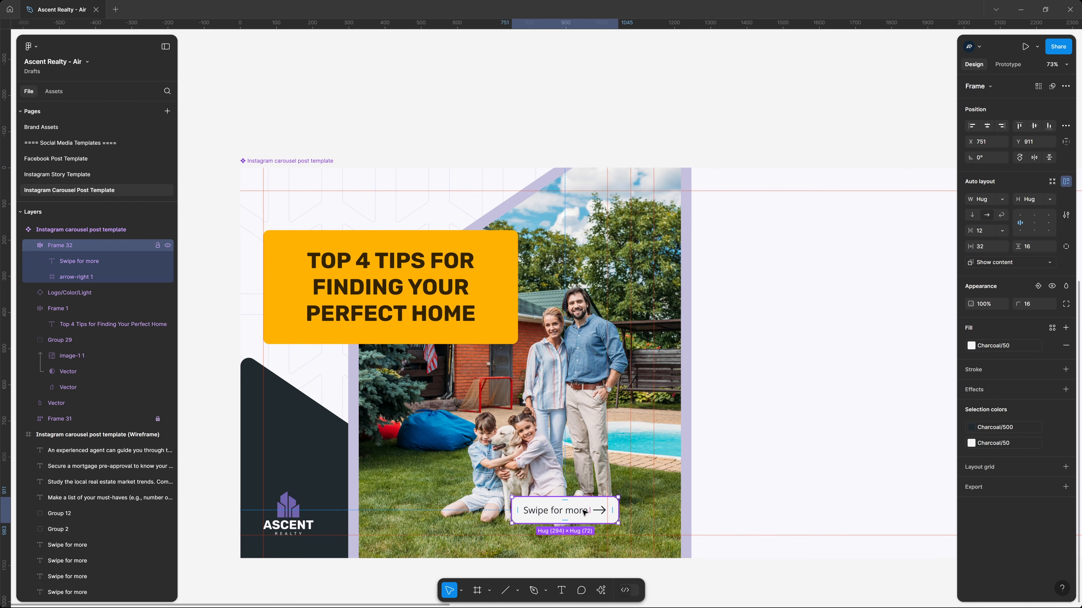
drag(584, 513, 573, 523)
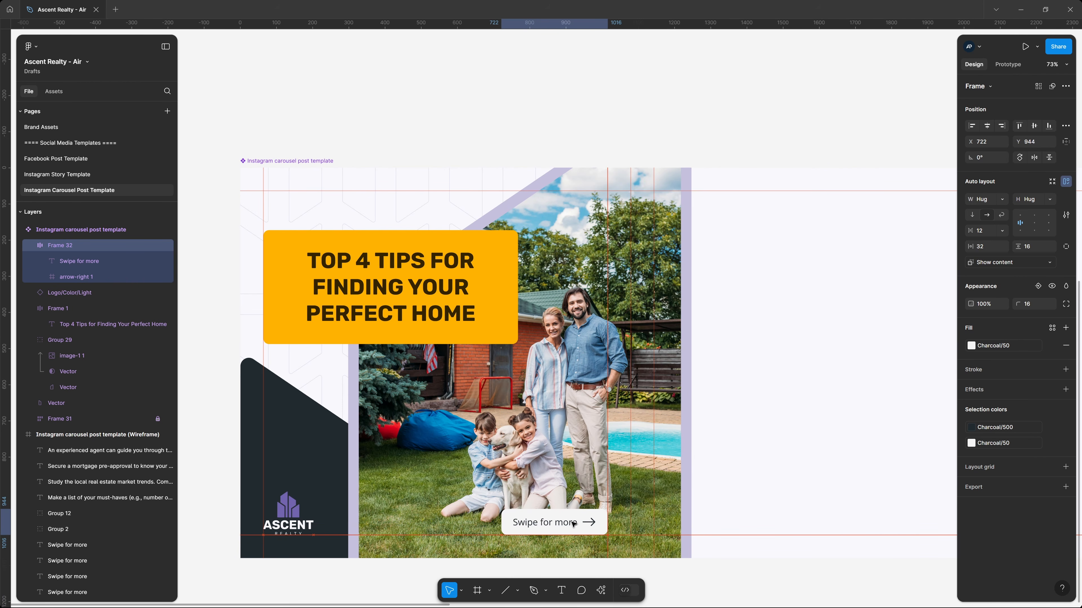
drag(574, 524, 574, 525)
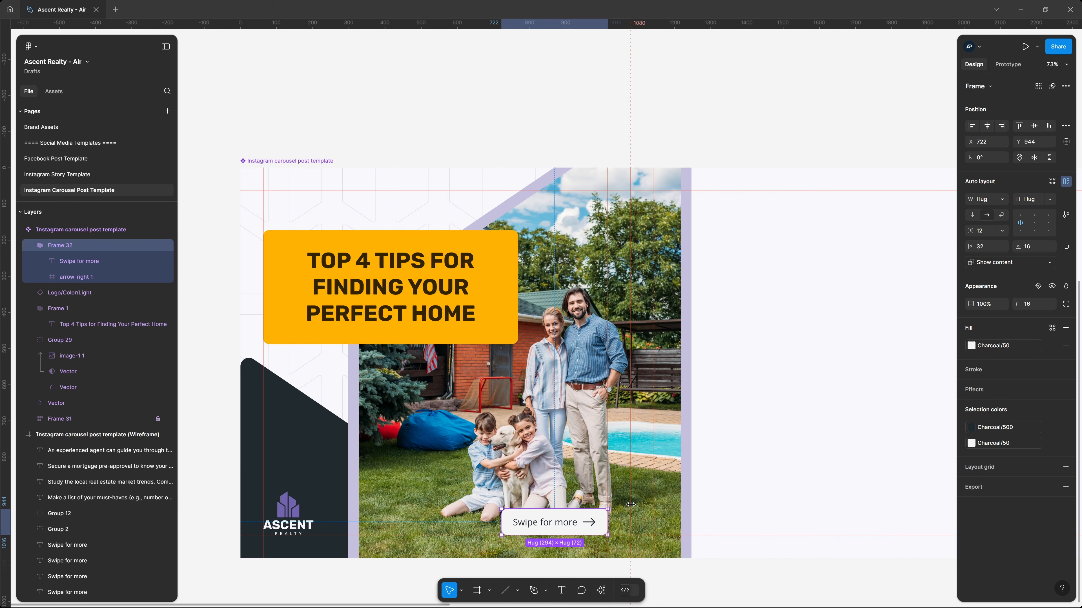
drag(630, 504, 607, 508)
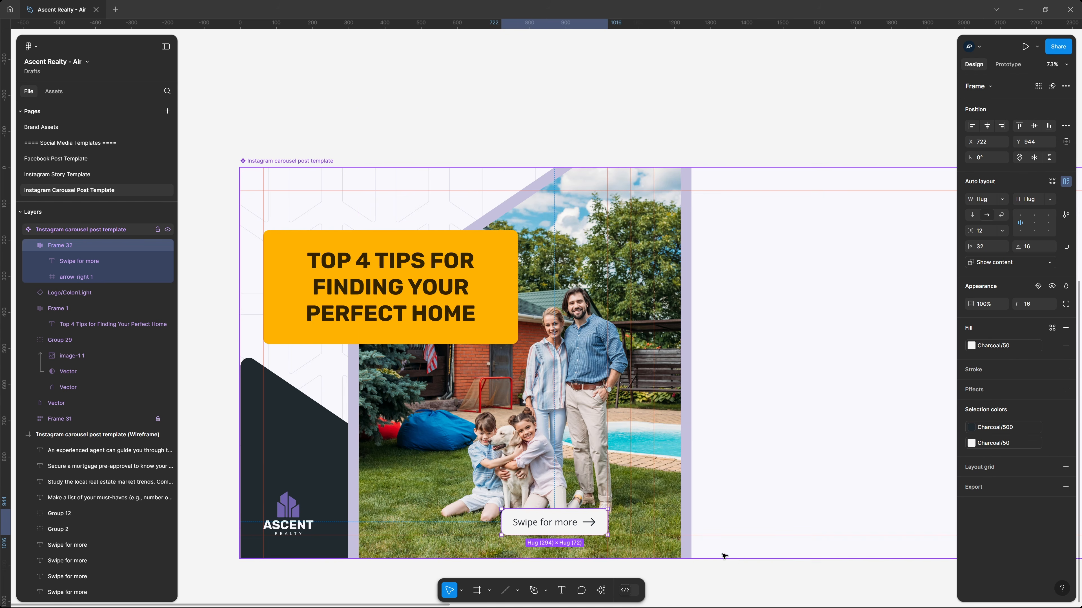
click(746, 558)
click(758, 581)
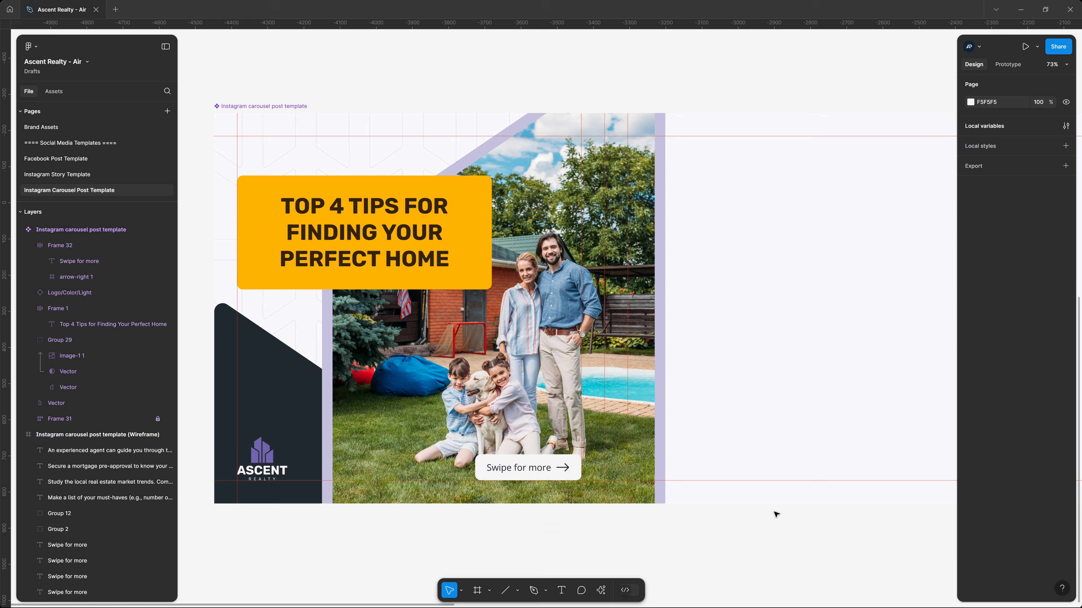
Step: Copy the Tip 1 title and bullet list from the wireframe onto the second slide of the carousel template
drag(731, 271, 613, 242)
scroll(625, 195, right, 3)
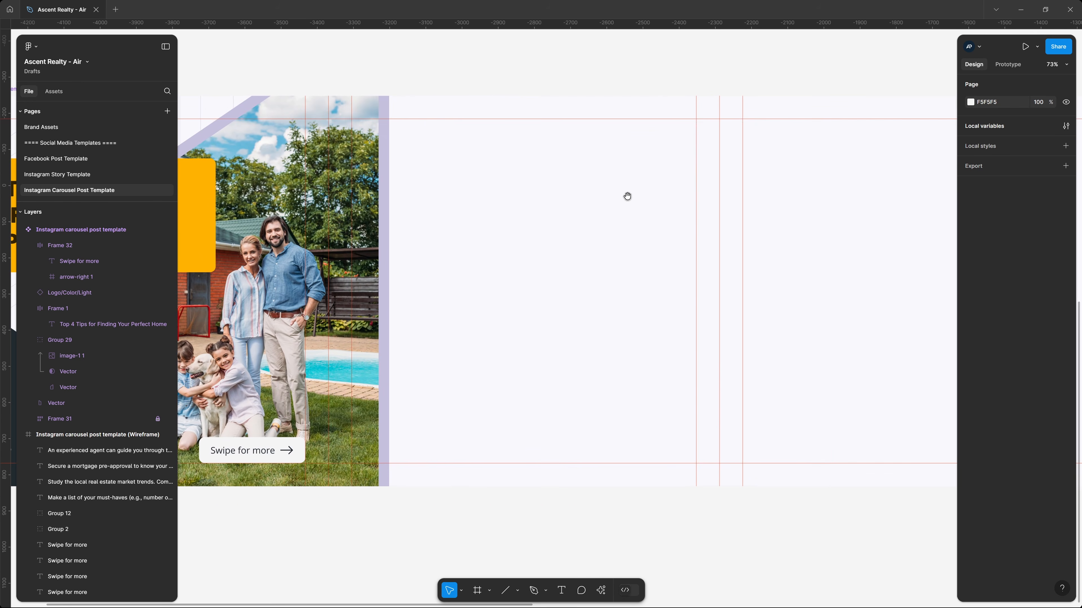
scroll(623, 234, up, 12)
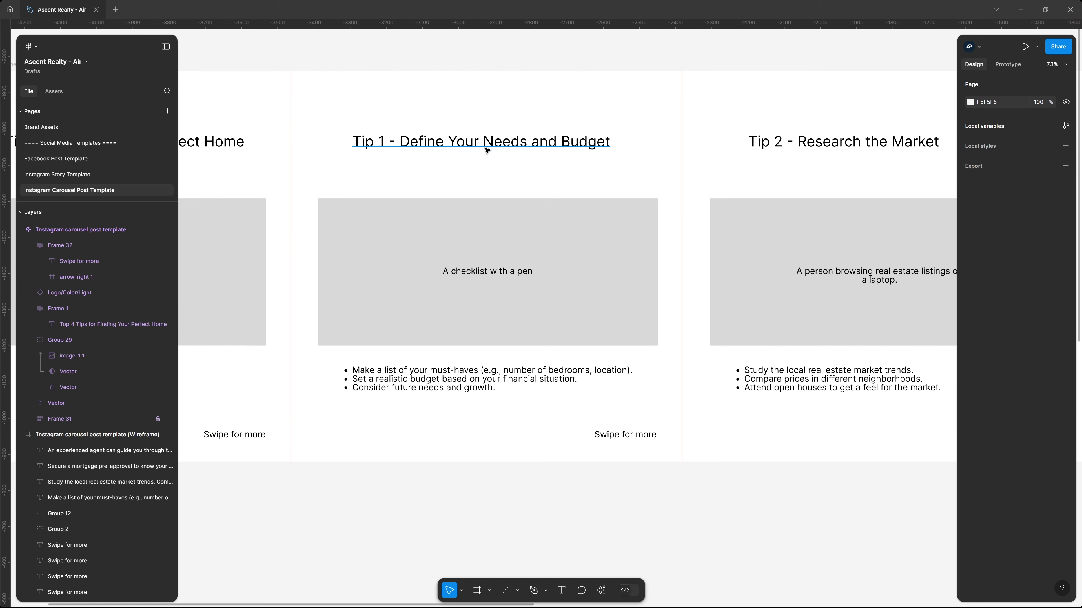
click(485, 140)
shift+click(463, 378)
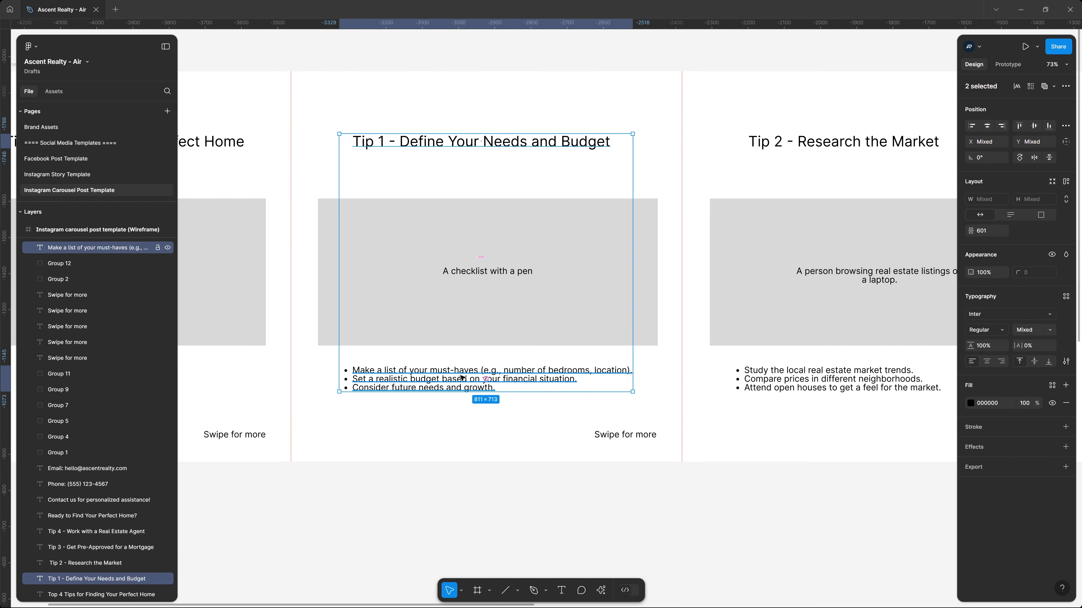
key(ctrl+c)
scroll(463, 378, down, 10)
key(ctrl+v)
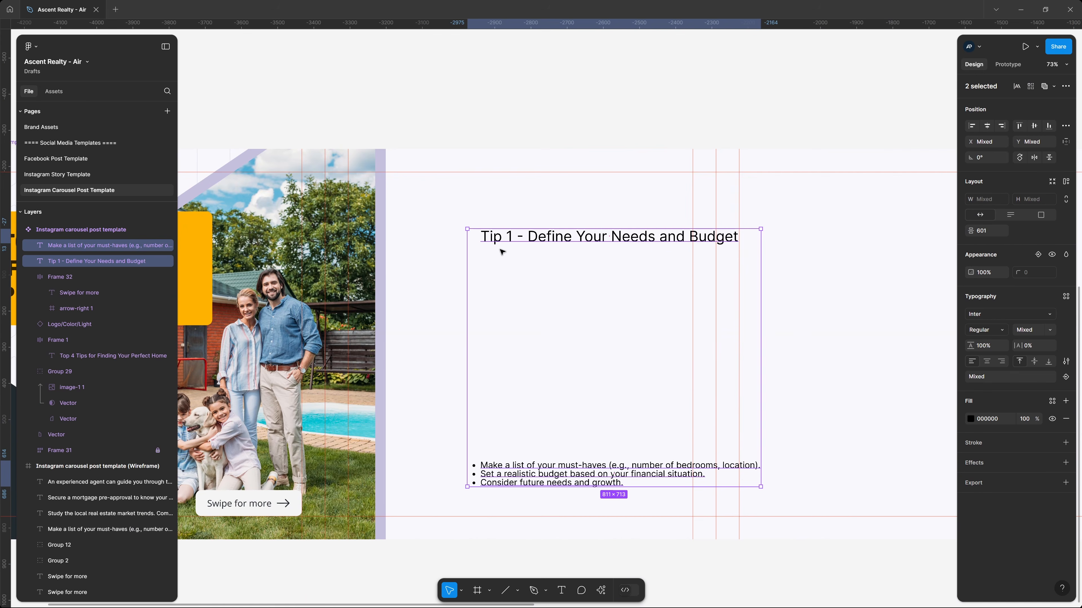
click(586, 92)
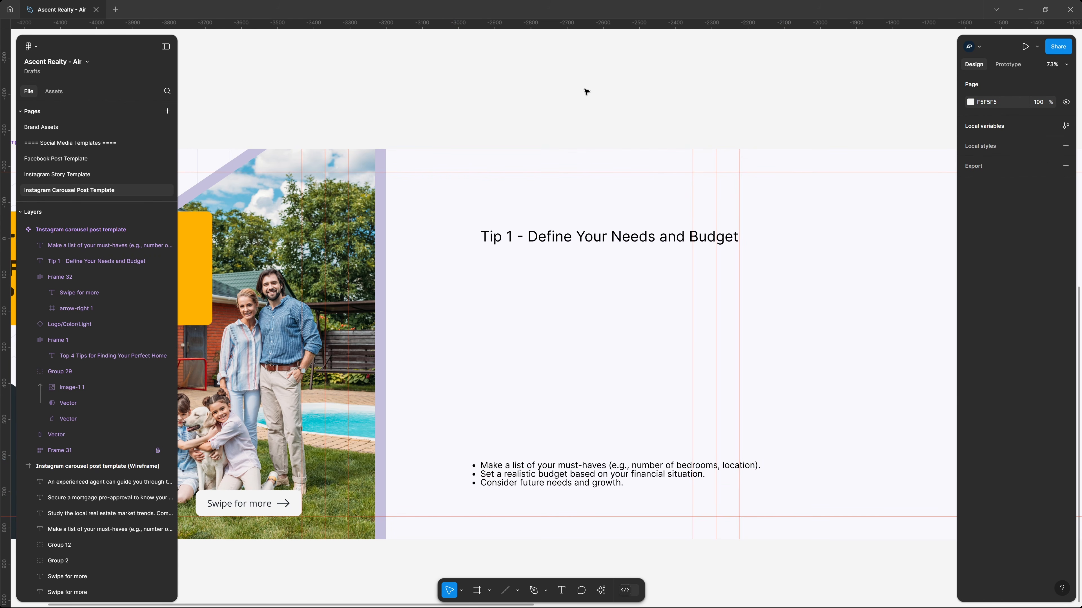
Step: Split the second slide's title into separate "Tip 1" and "Define Your Needs and Budget" texts, left-aligned with "Tip 1" above at X 1335
click(534, 241)
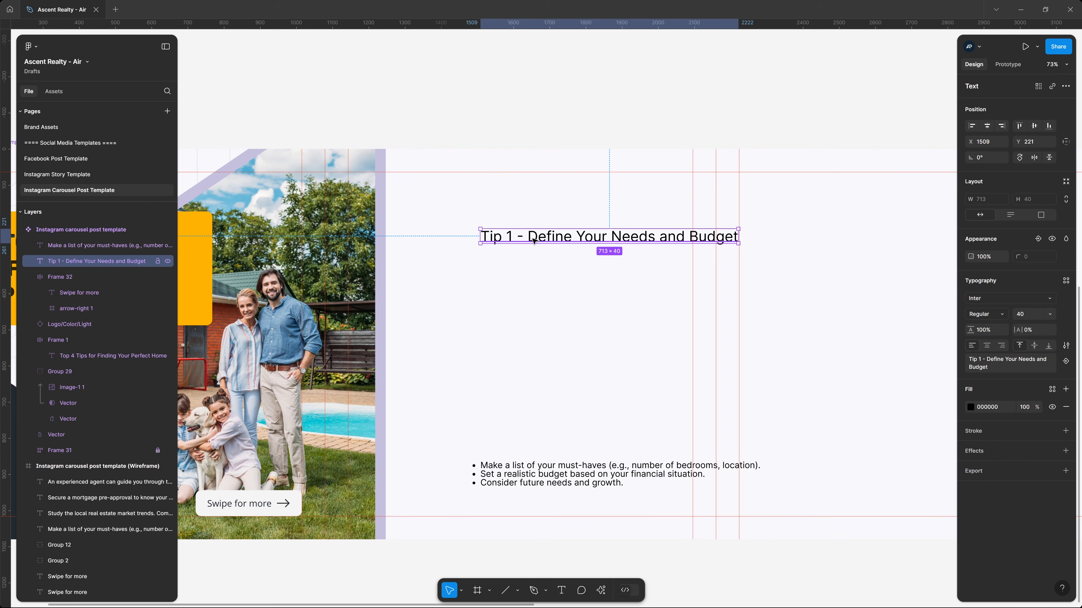
double_click(534, 241)
click(534, 242)
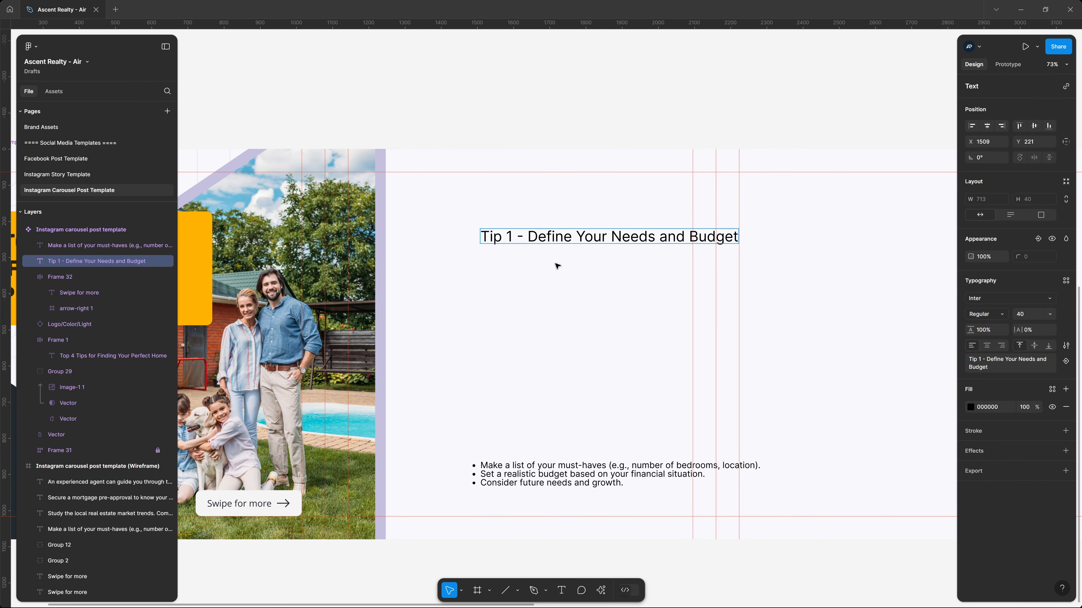
key(BackSpace)
key(BackSpace)
key(BackSpace)
key(shift+Home)
key(ctrl+x)
key(Escape)
drag(550, 240, 438, 243)
key(ctrl+v)
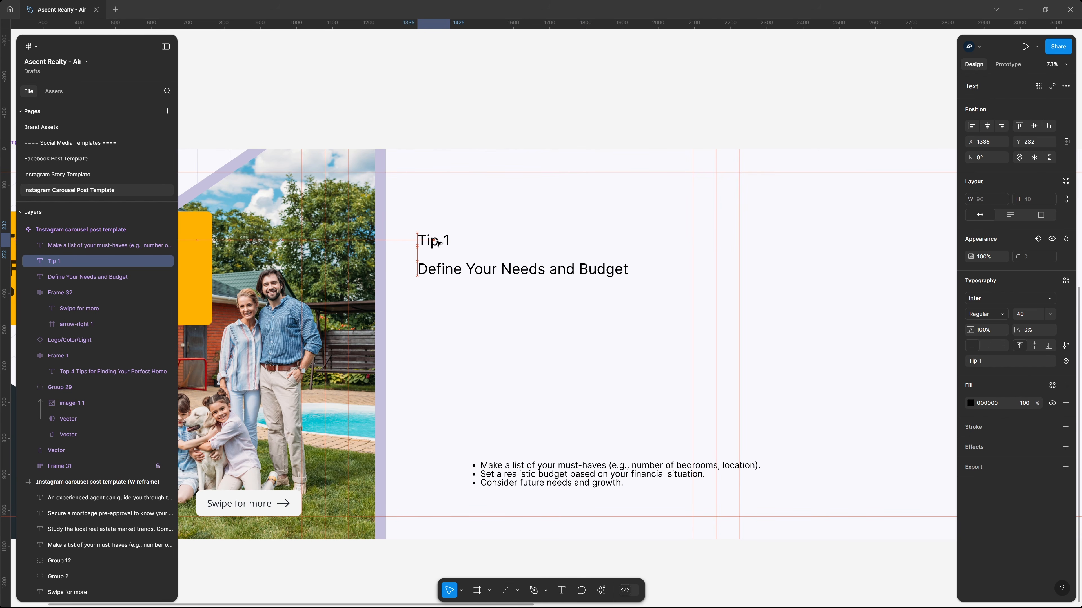
Step: Set the "Tip 1" text to Shadows Into Light, size 119
click(1000, 298)
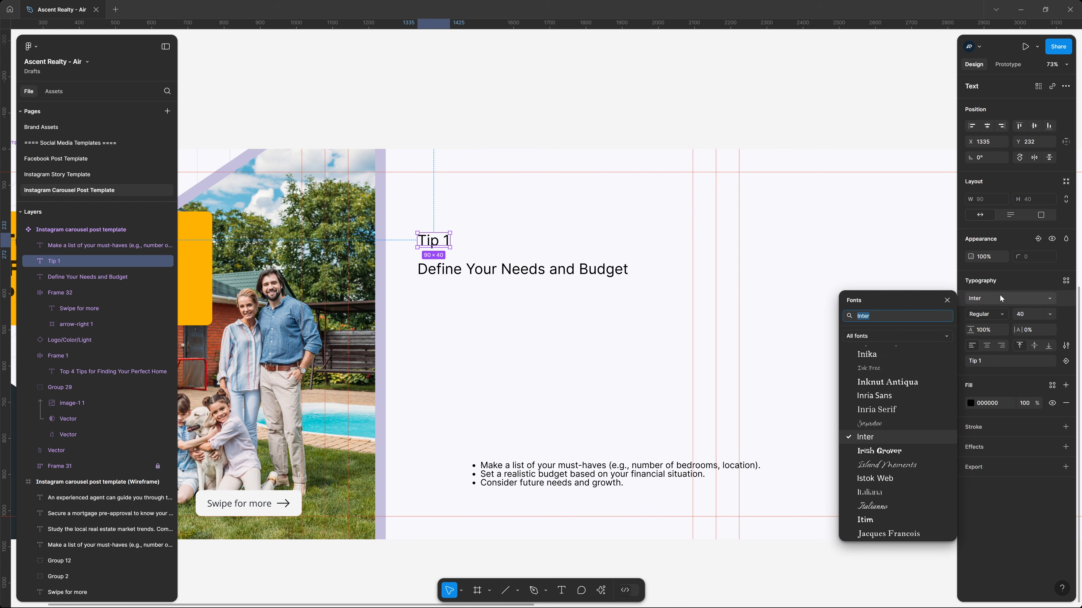
text(sha)
key(Return)
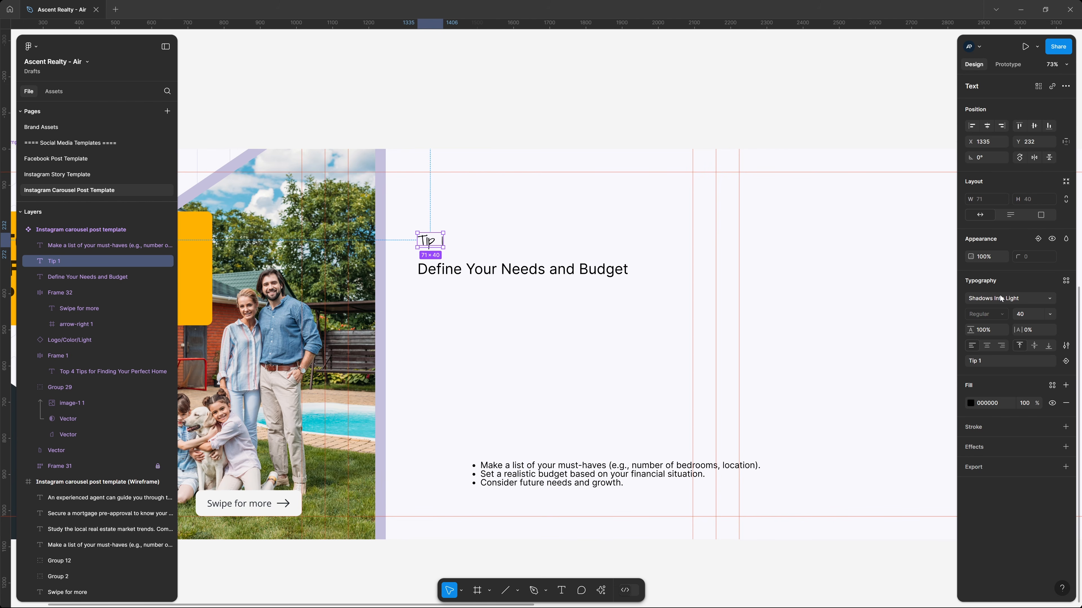
click(1028, 315)
text(119)
key(Tab)
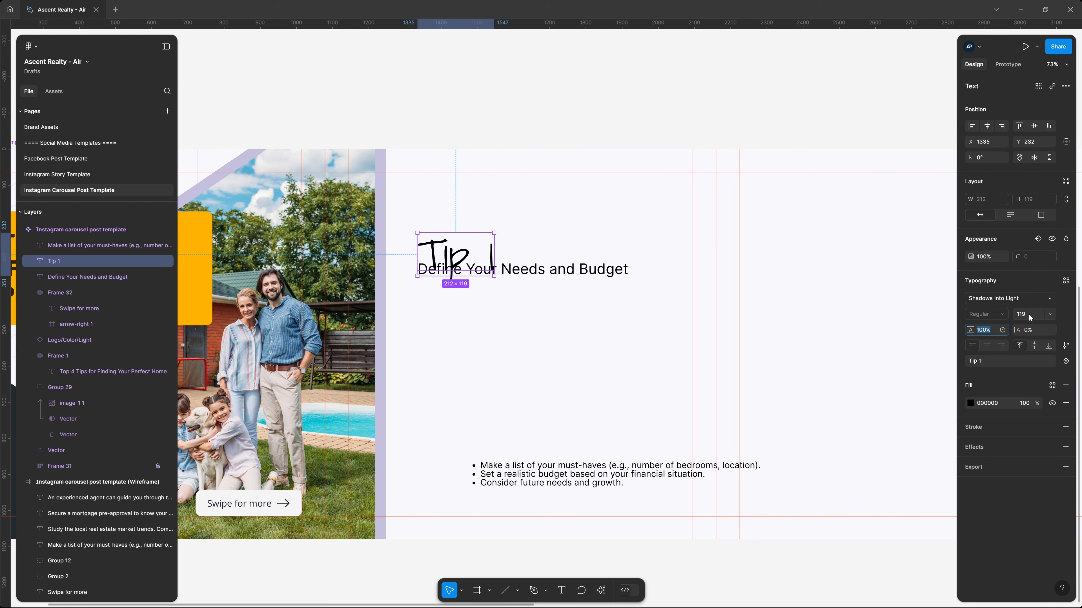
Step: Set the "Tip 1" text's line height to 120% and its fill to the purple 500 library colour
text(120)
key(Return)
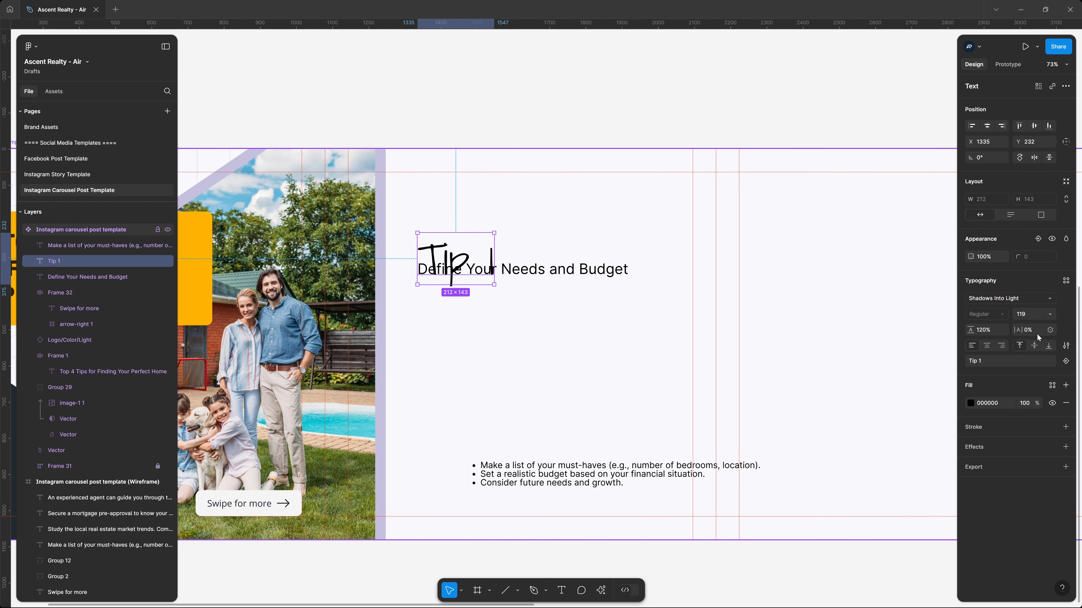
click(1051, 385)
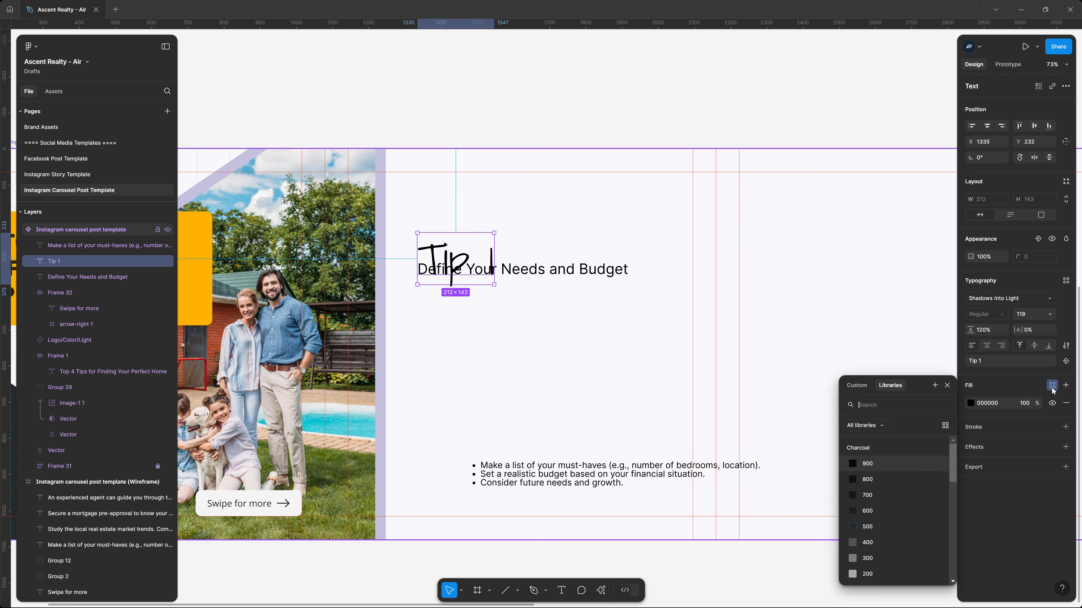
scroll(897, 470, down, 2)
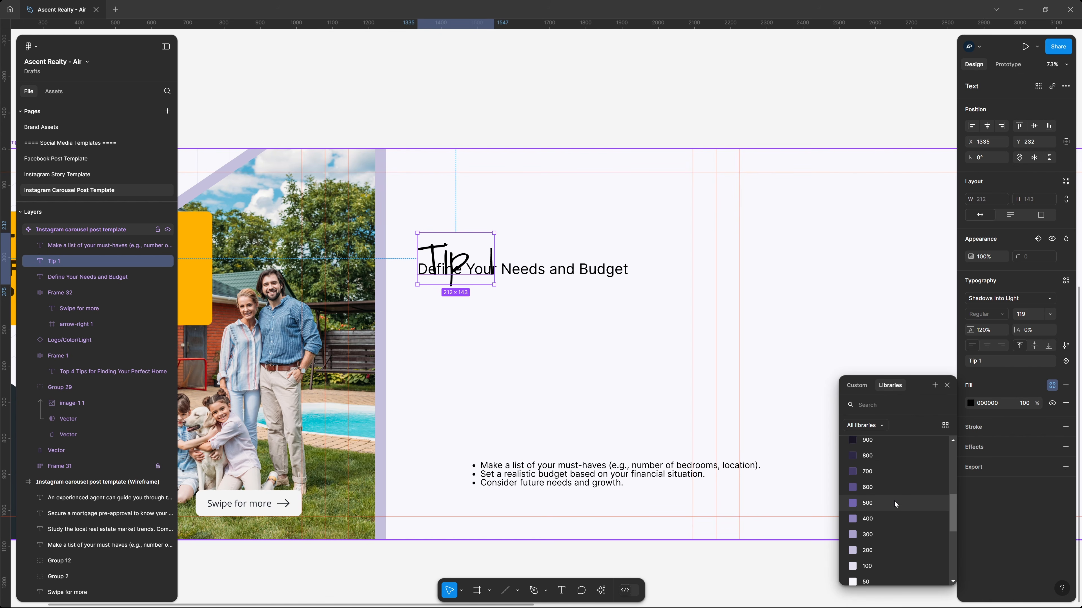
click(894, 502)
Step: Move the "Define Your Needs and Budget" title below "Tip 1" to Y 440 and set its font to Rubik Bold
click(548, 272)
drag(548, 272, 550, 319)
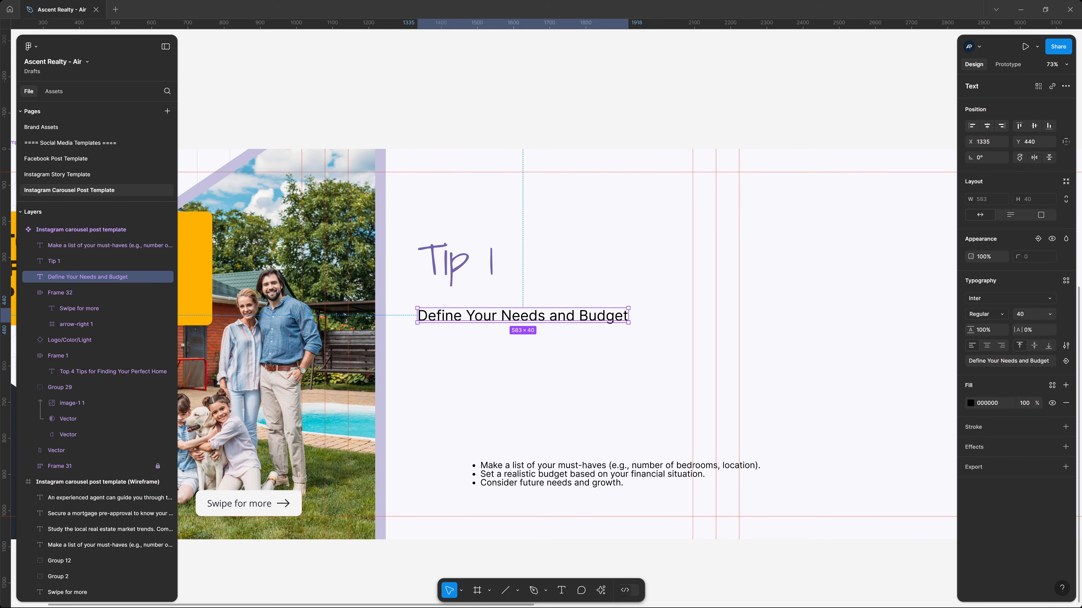
click(1014, 299)
text(rubik)
key(Return)
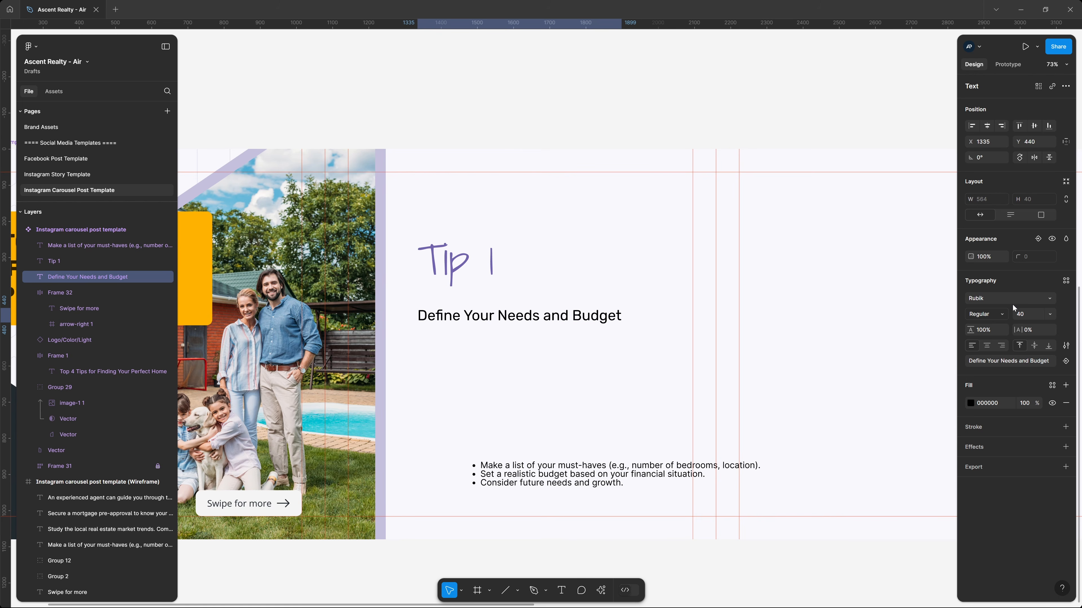
click(992, 314)
click(1001, 350)
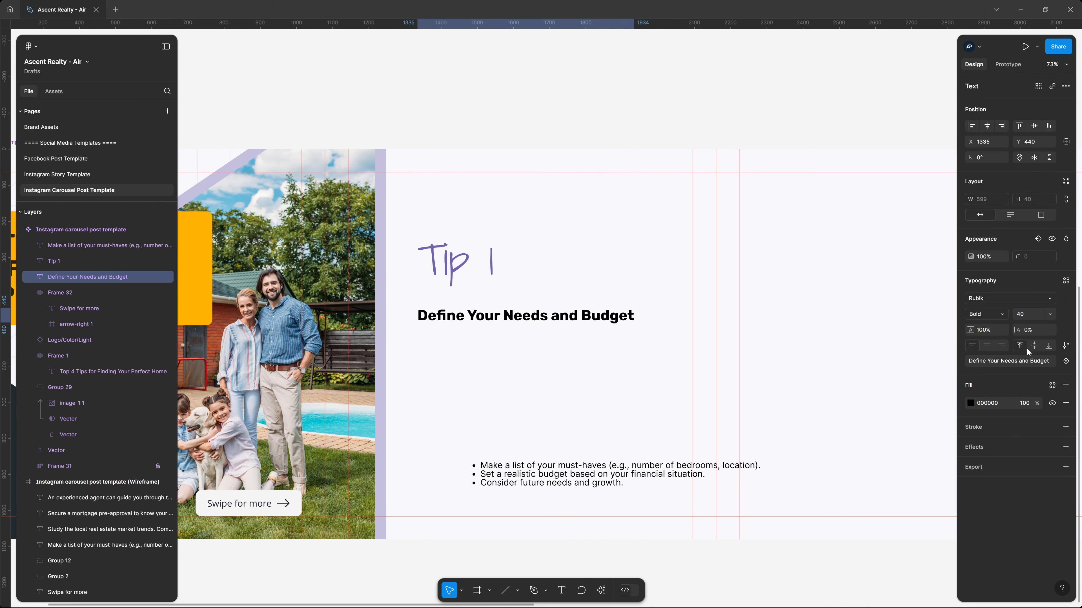
Step: Set the "Define Your Needs and Budget" title to size 49, line height 120% and the Charcoal/500 fill
click(1029, 315)
text(49)
key(Tab)
text(120)
key(Return)
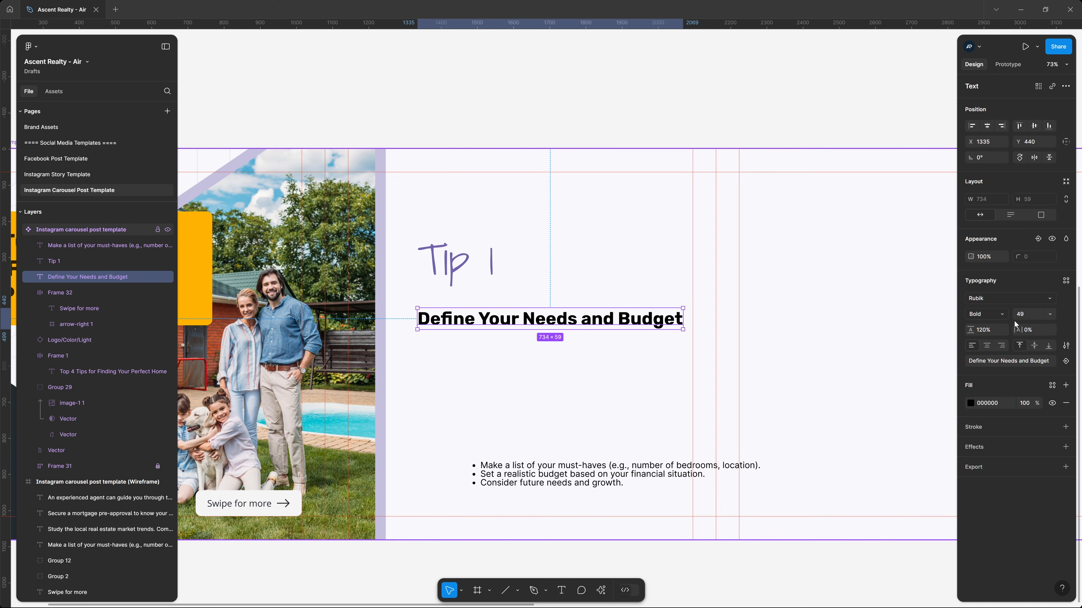
click(1052, 385)
click(877, 472)
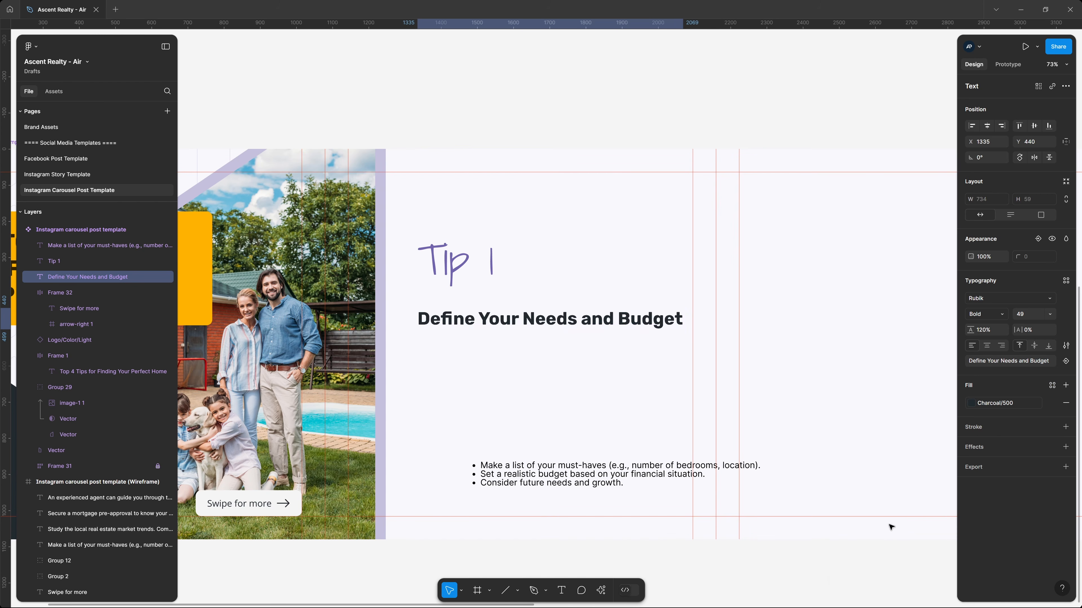
click(642, 119)
Step: Move the bullet list up under the title to X 1349, Y 626 and set its font to Open Sans
drag(571, 475, 527, 391)
drag(532, 456, 565, 408)
click(995, 296)
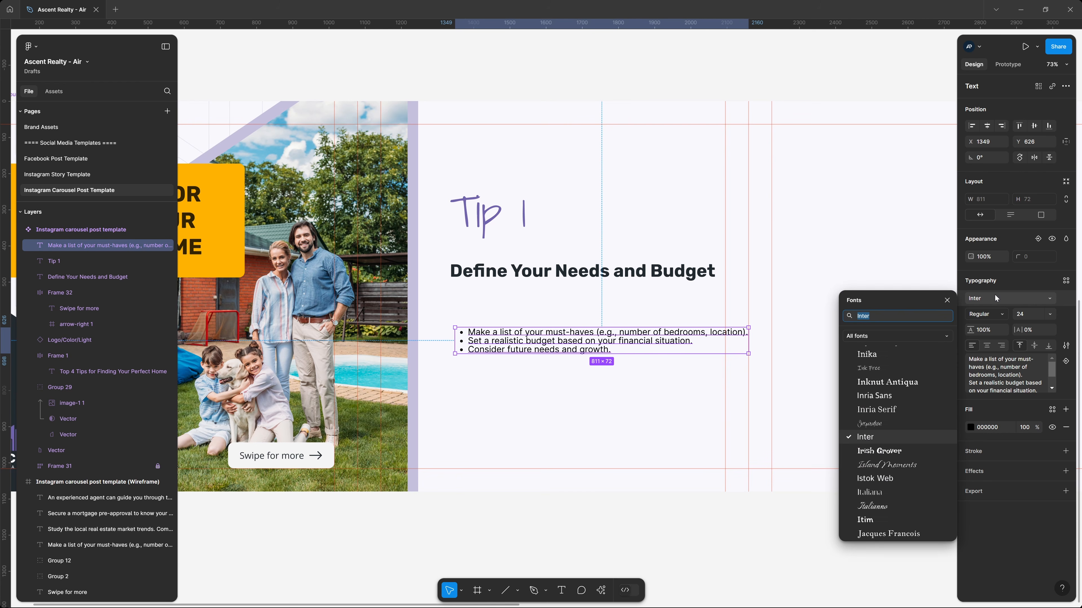
text(open)
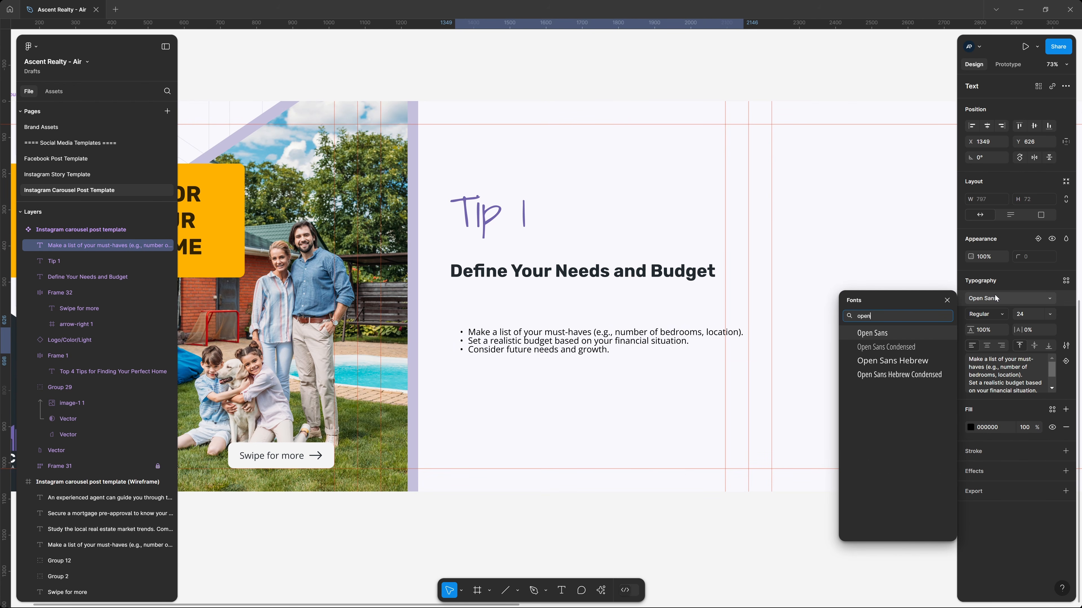
key(Return)
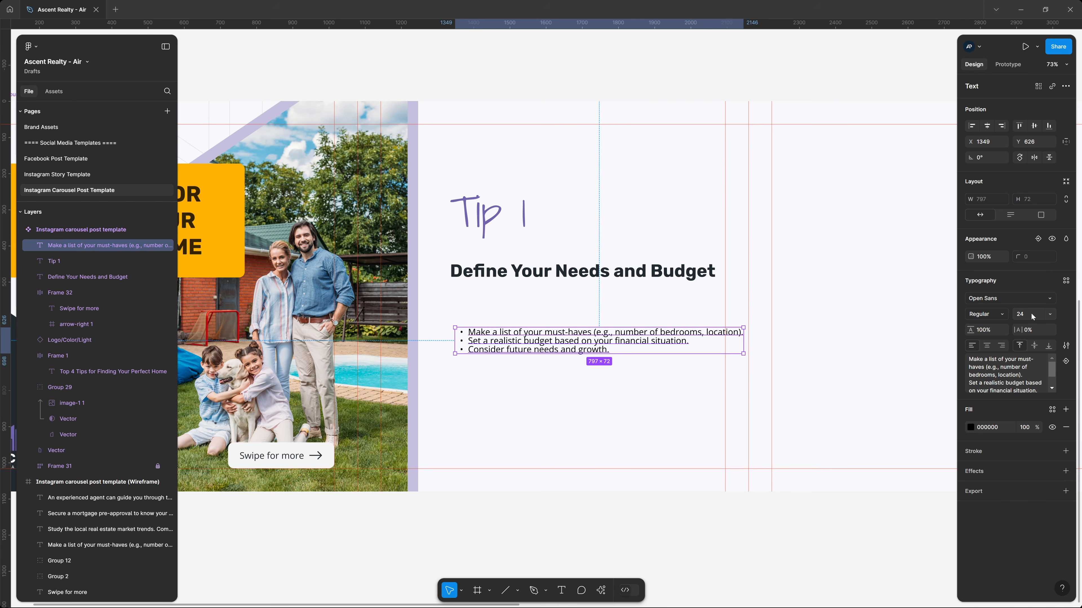
Step: Style the bullet list text with size 31, 140% line height and the Charcoal/500 fill
text(31)
key(Tab)
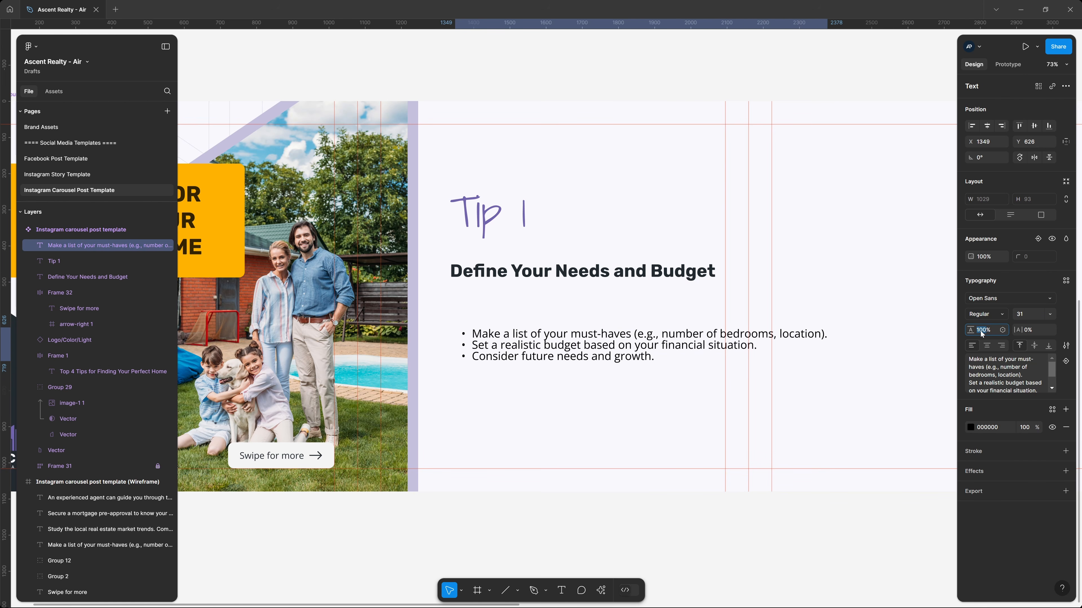
text(140)
key(Return)
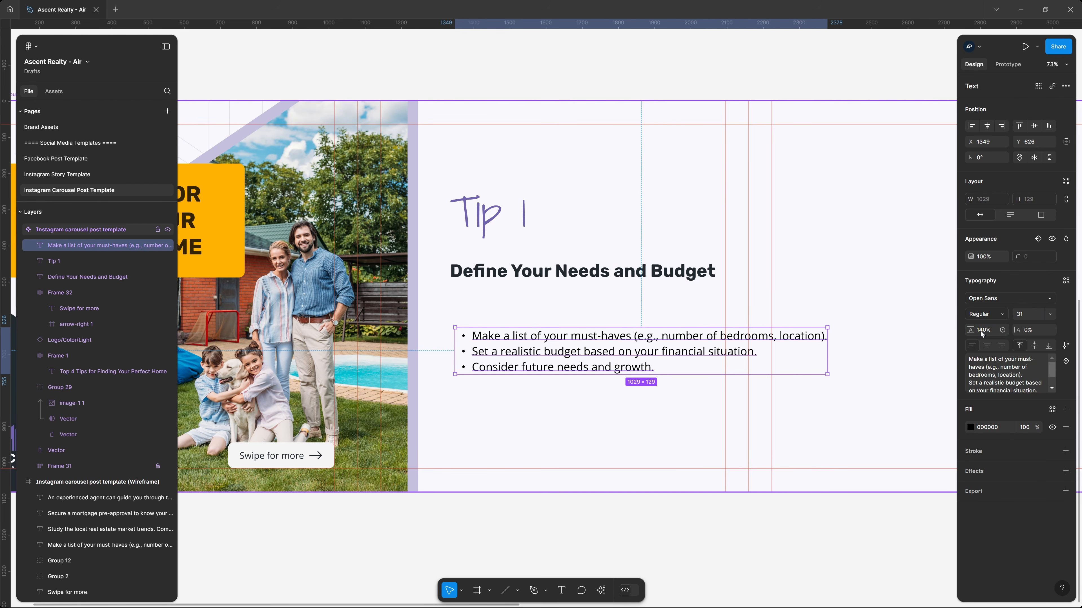
click(1052, 409)
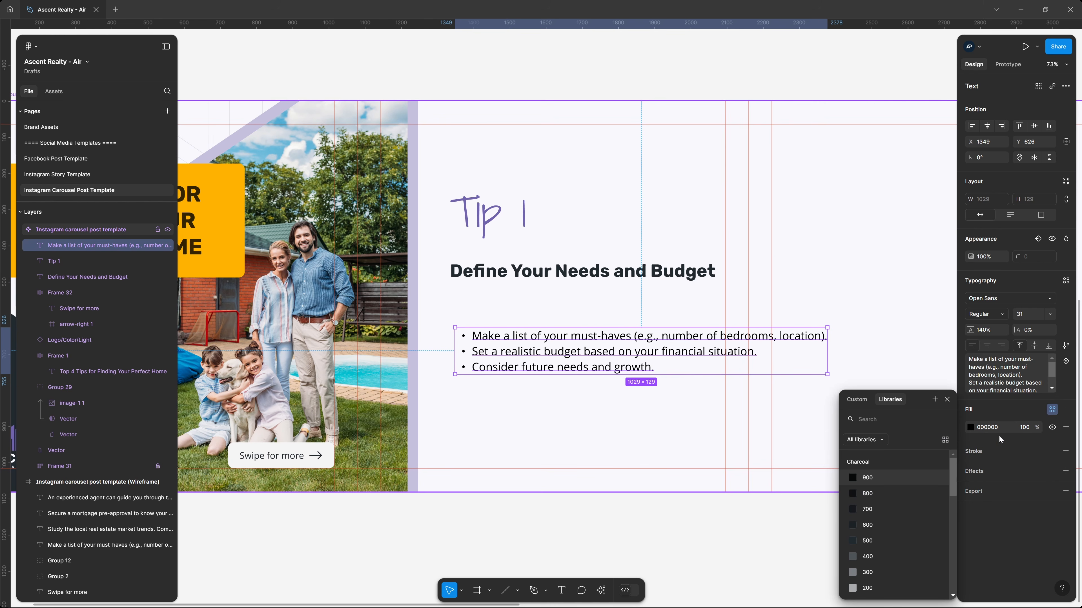
click(888, 544)
click(737, 543)
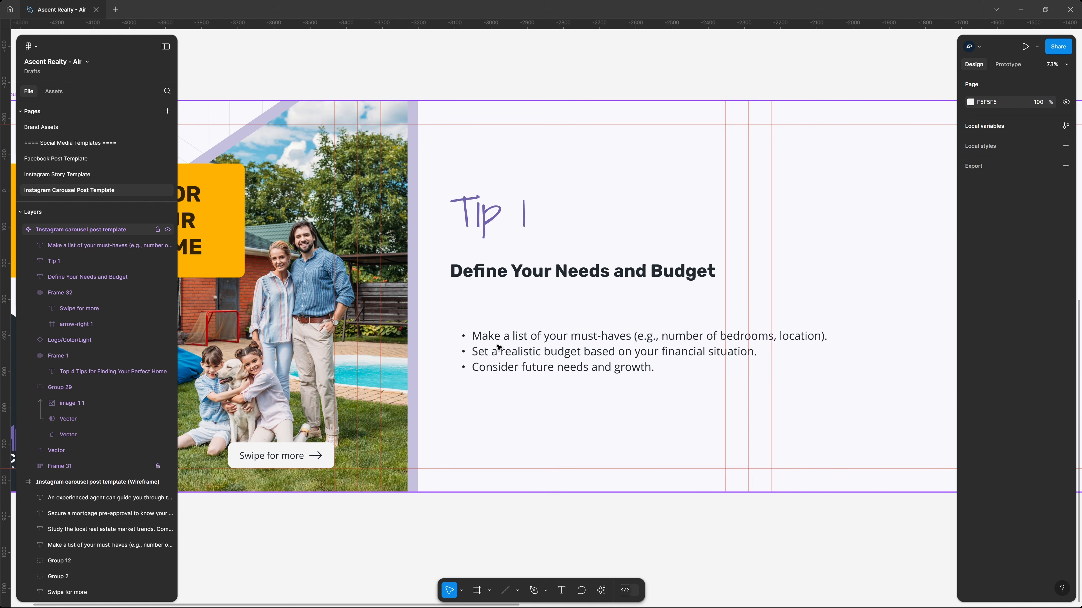
Step: Split the bullet list into three separate unbulleted text layers, with "Consider future needs and growth." as the last line
double_click(499, 348)
double_click(498, 348)
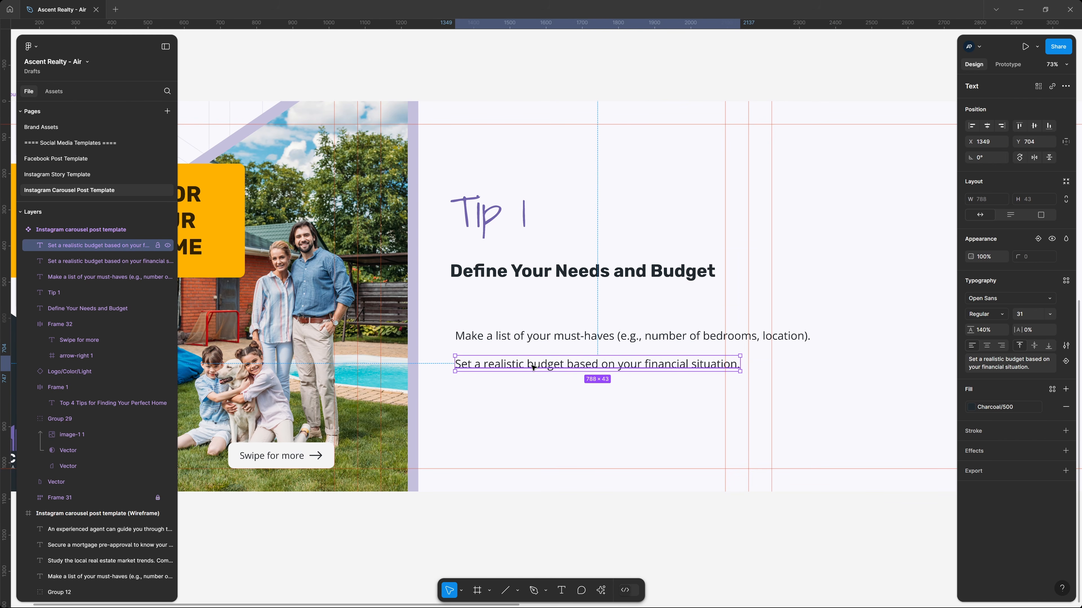
drag(532, 366, 531, 399)
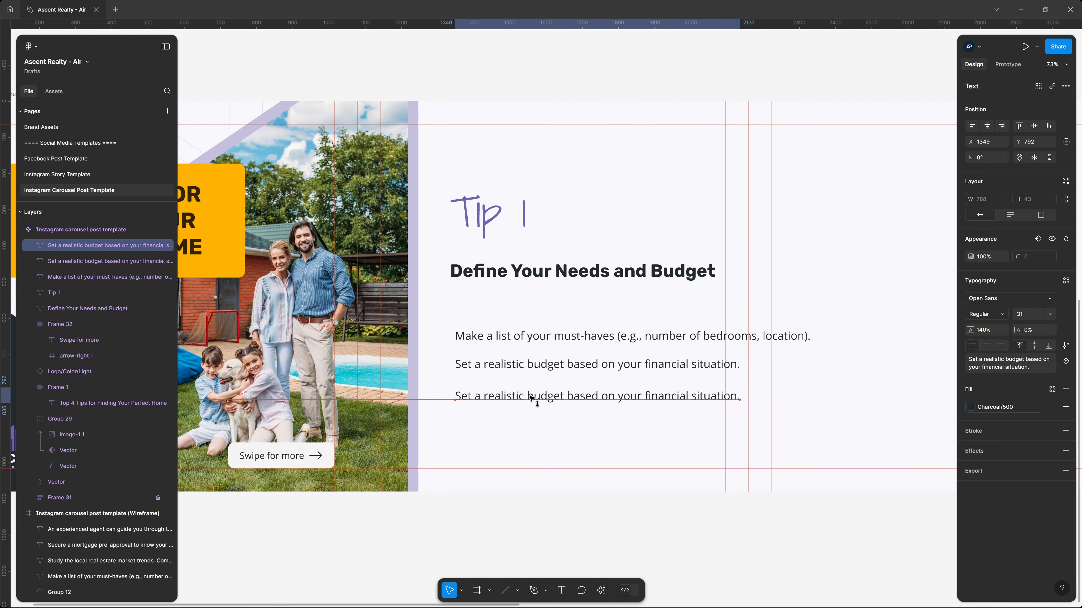
double_click(531, 395)
key(ctrl+v)
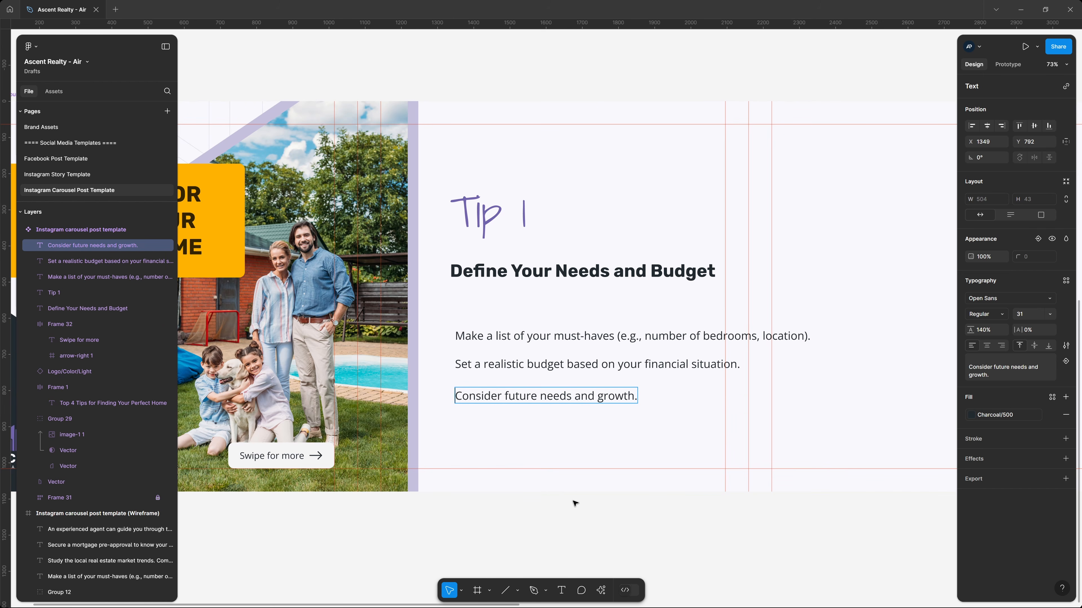
key(Escape)
click(716, 534)
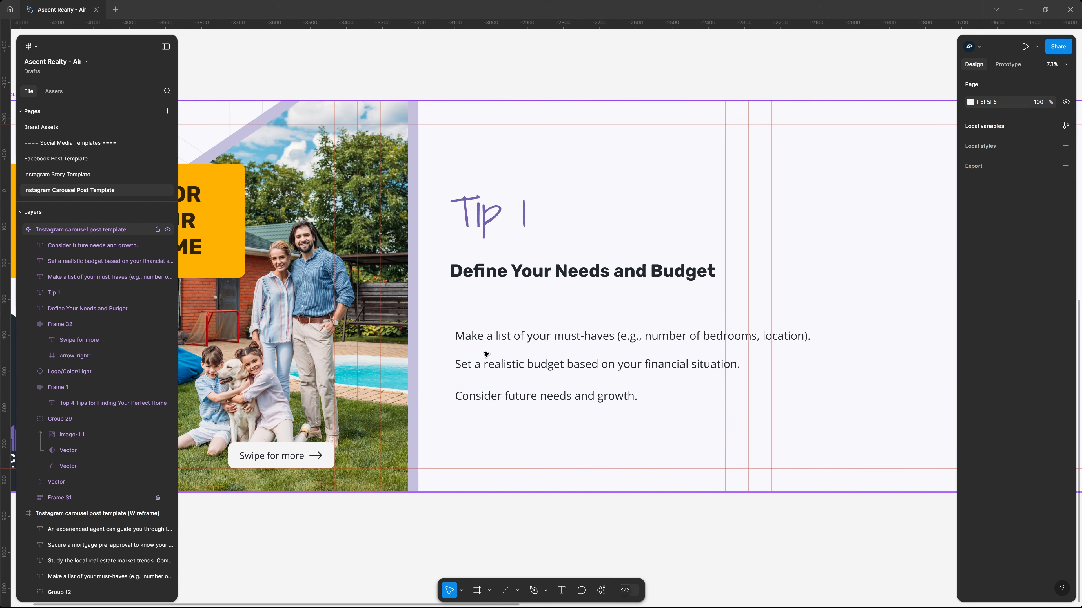
Step: Bring in the check2-circle icon from outside the file and scale it to 48 × 48
key(alt+Tab)
drag(311, 188, 317, 576)
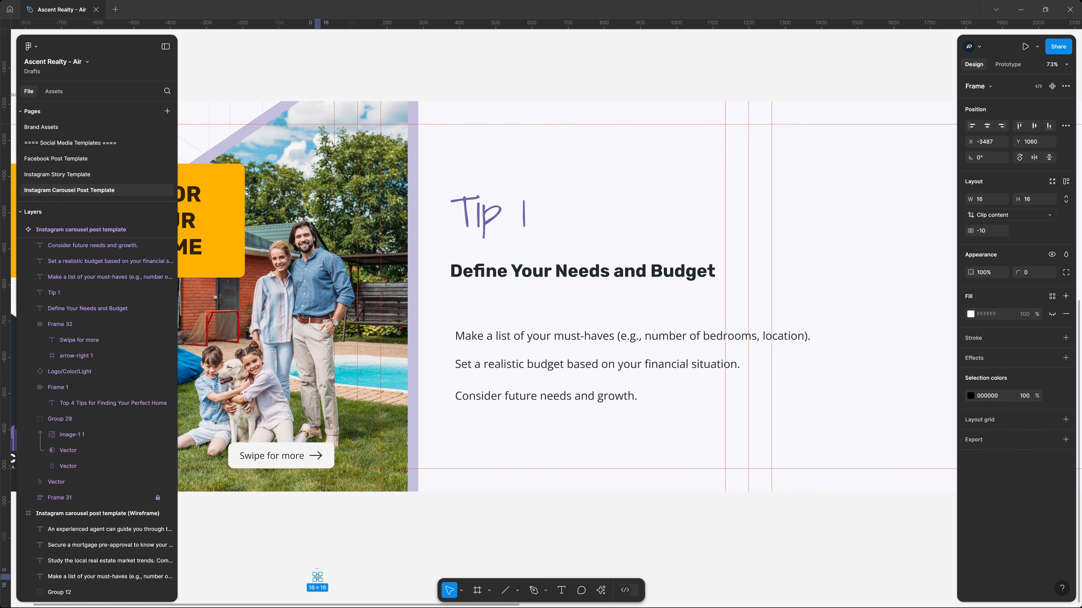
click(1035, 199)
text(48)
key(Return)
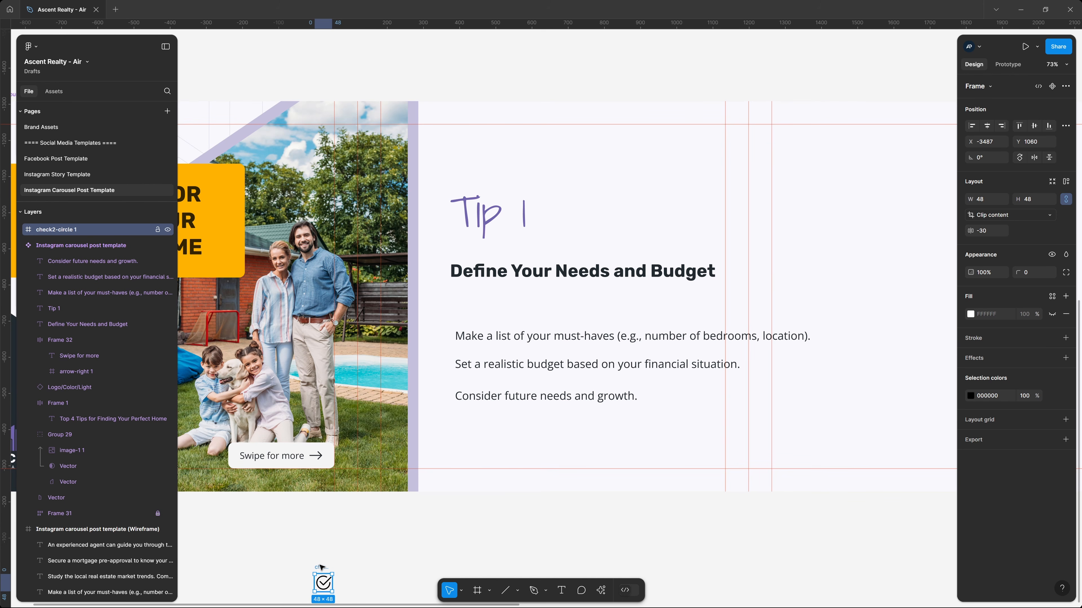
Step: Place the check icon just above the first checklist line and recolor it with Charcoal/500
drag(319, 571, 487, 305)
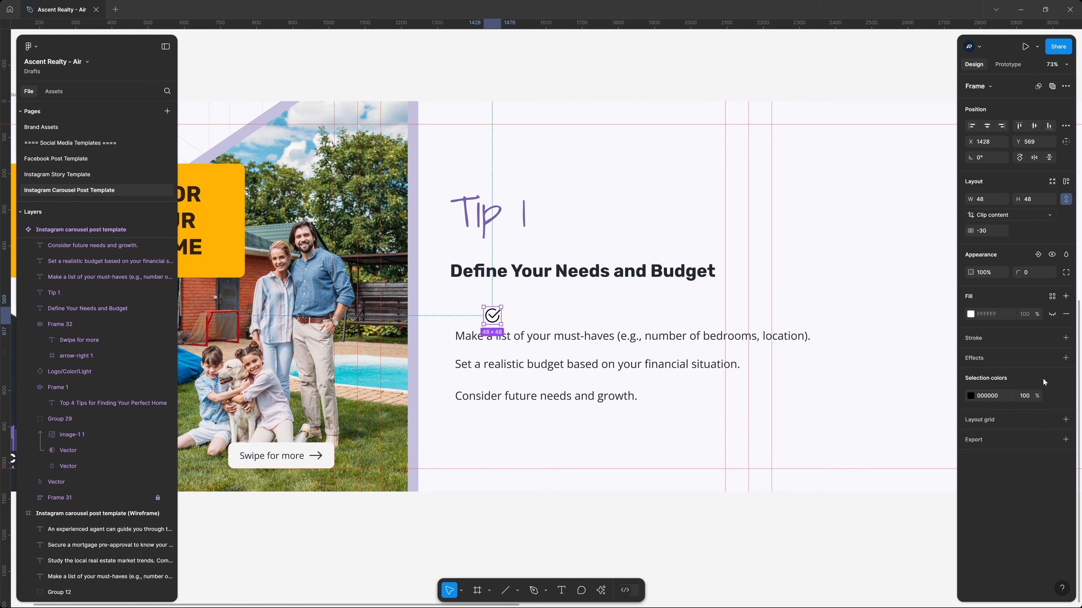
click(1052, 396)
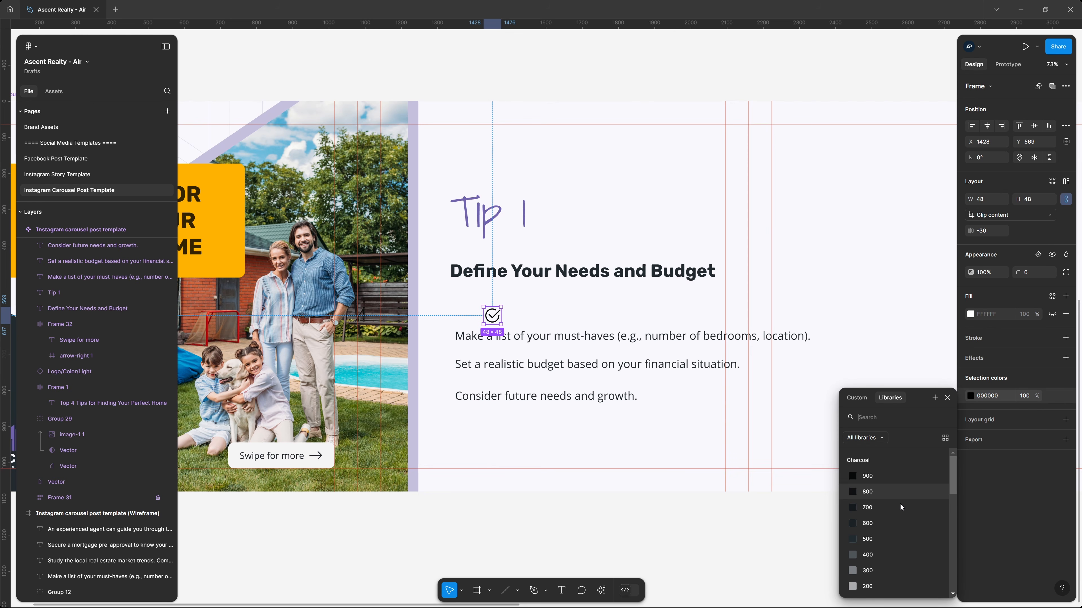
click(887, 553)
click(874, 321)
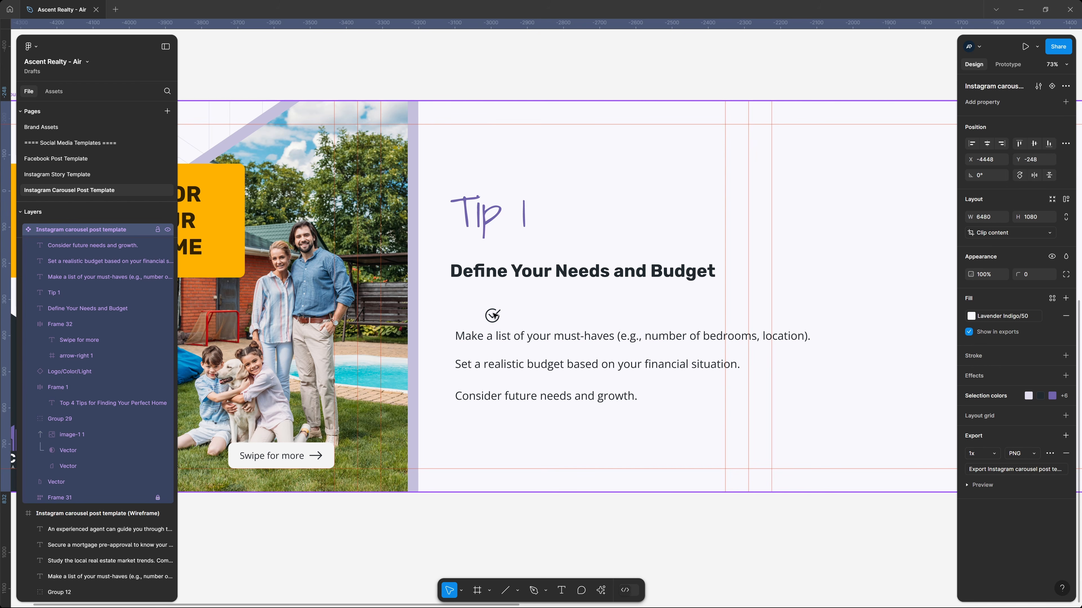
Step: Combine the check icon and the must-haves line in a horizontal auto layout, vertically centred with a gap of 32
click(493, 315)
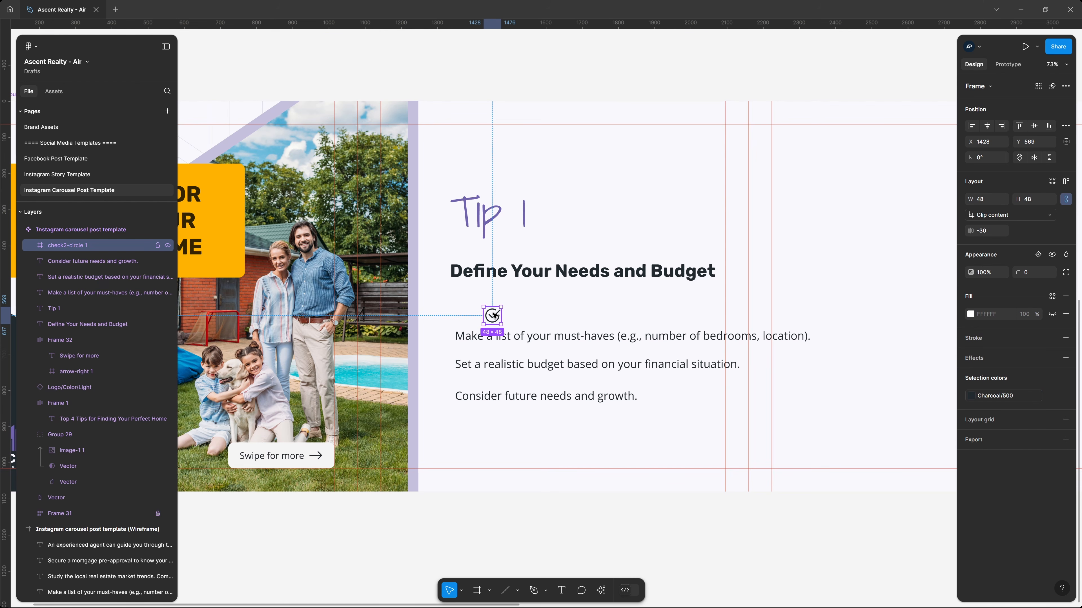
shift+click(532, 338)
key(shift+a)
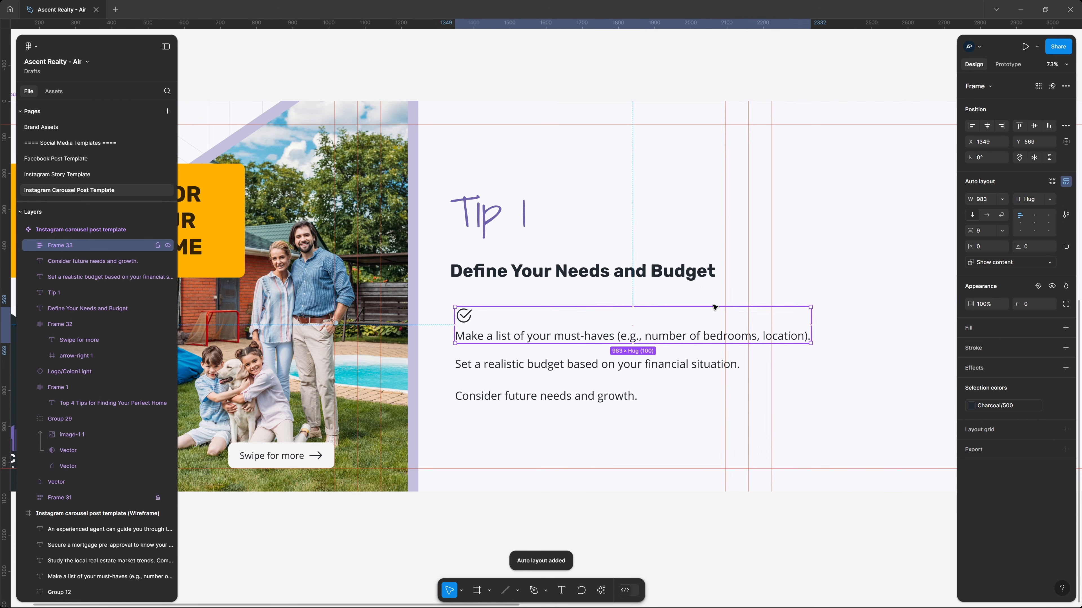
click(987, 214)
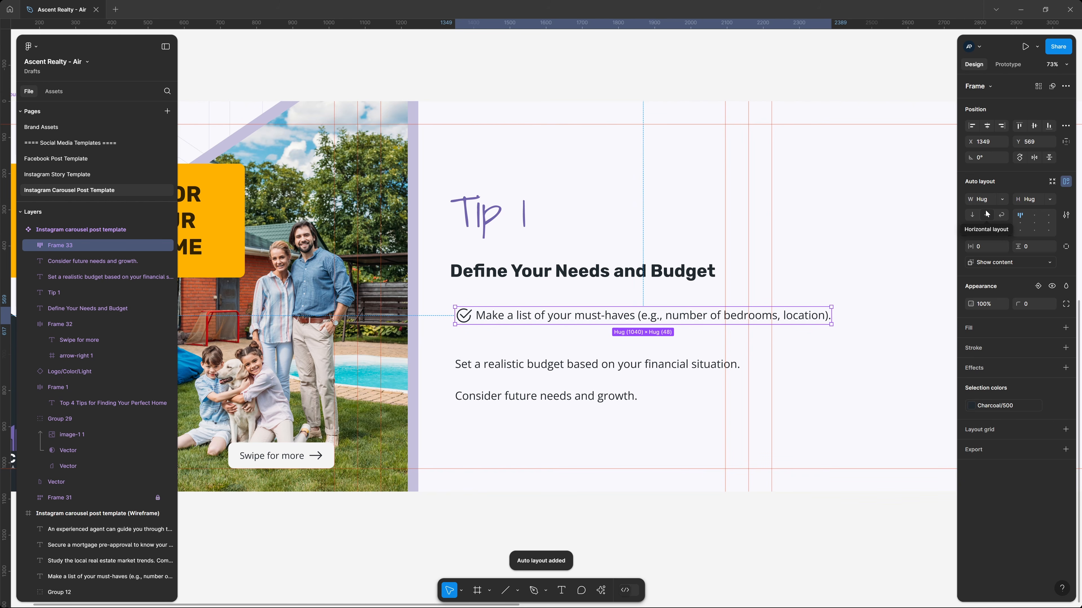
click(1020, 224)
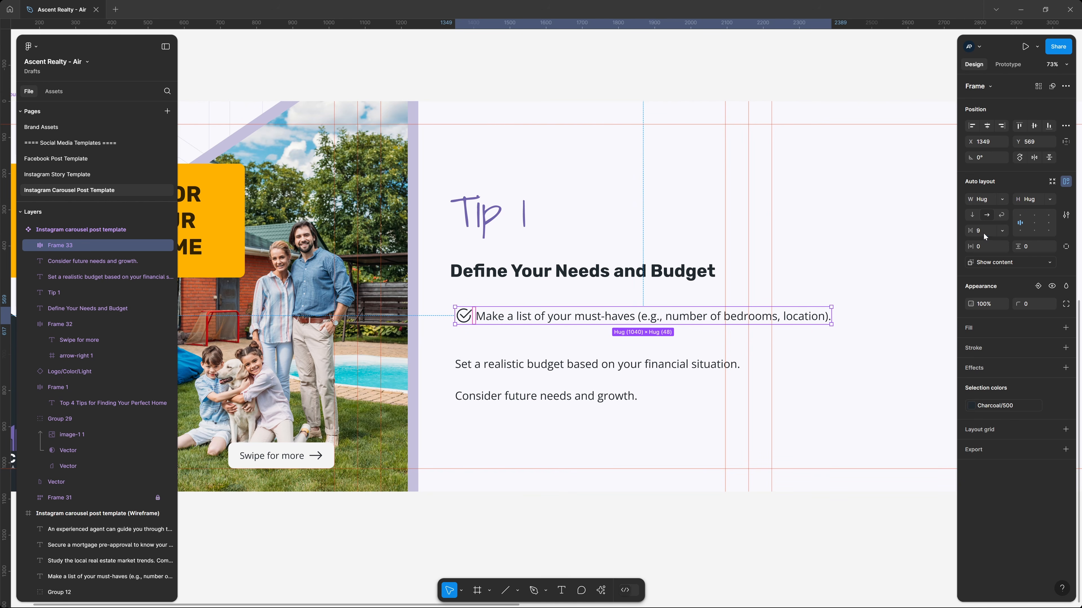
text(32)
key(Tab)
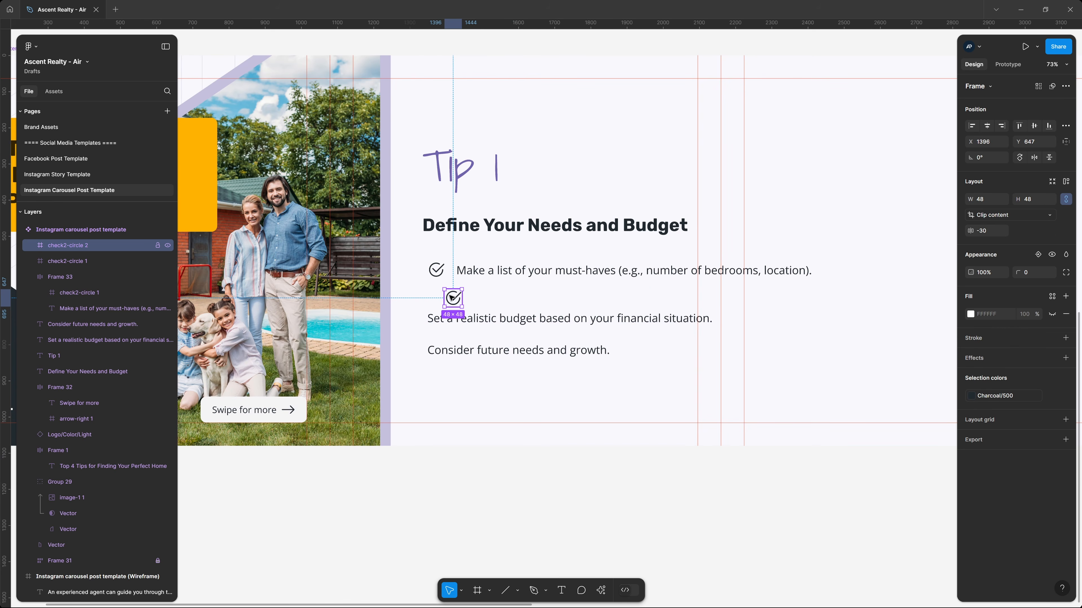
Step: Pair duplicated check icons with the other two lines, and stack all three rows in a vertical auto layout with a gap of 32
drag(452, 298, 480, 298)
click(452, 299)
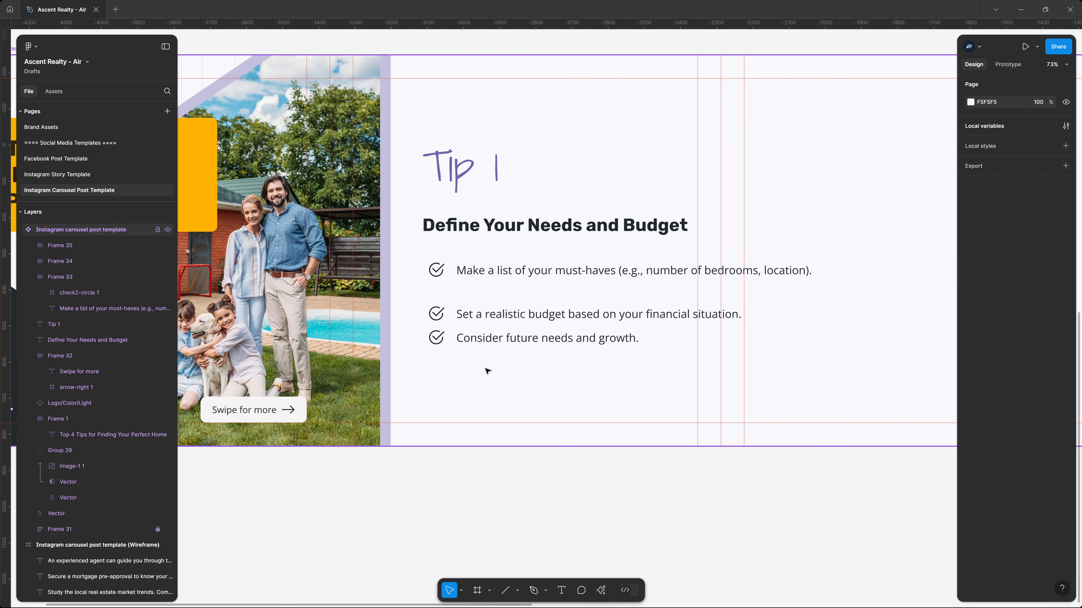
click(564, 276)
shift+click(623, 314)
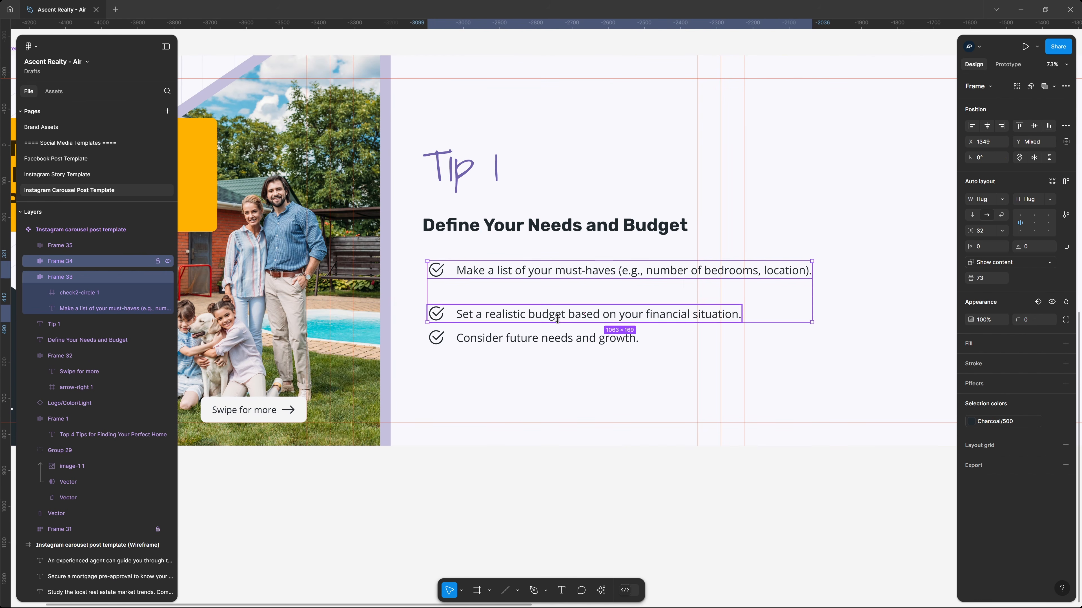
shift+click(550, 339)
key(shift+a)
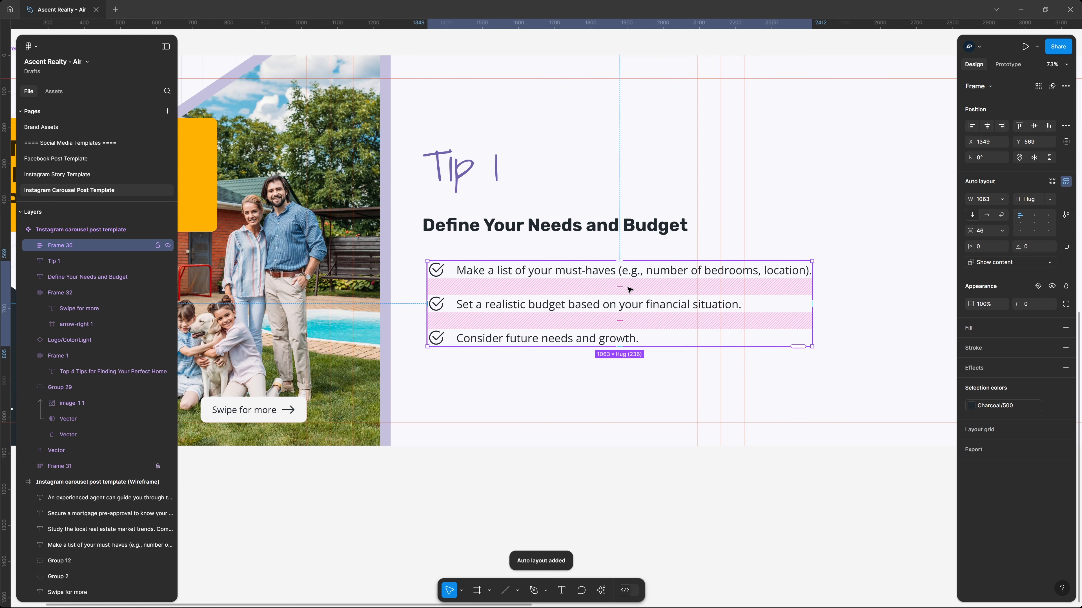
click(621, 286)
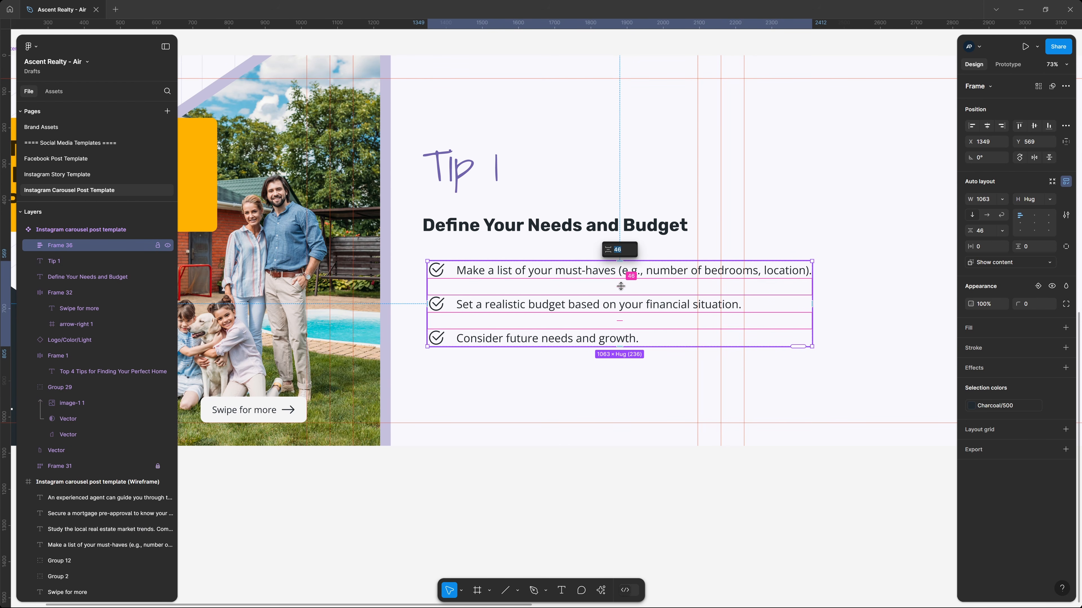
key(Return)
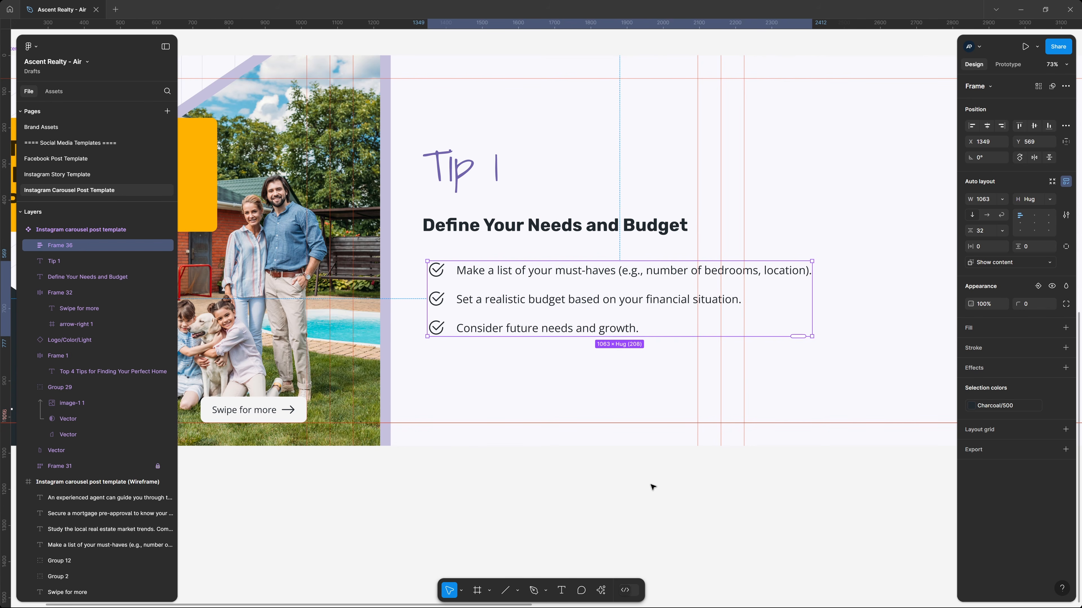
click(653, 487)
Step: Wrap the Tip 1 label, heading and checklist in a left-aligned, vertically centred auto layout stretched to the slide's full 1080 height
click(450, 127)
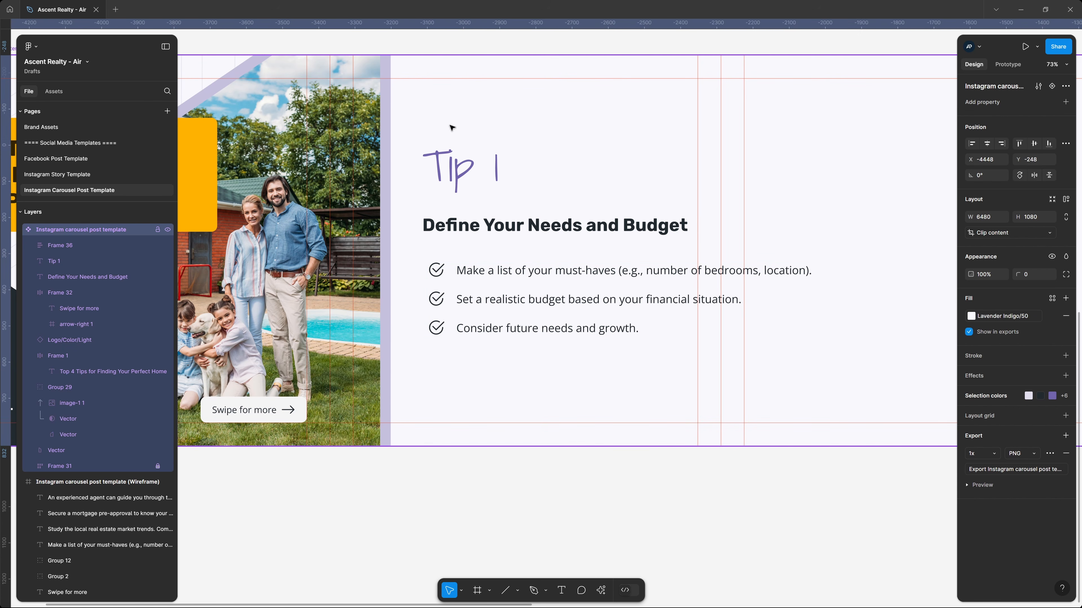
drag(451, 127, 475, 283)
key(shift+a)
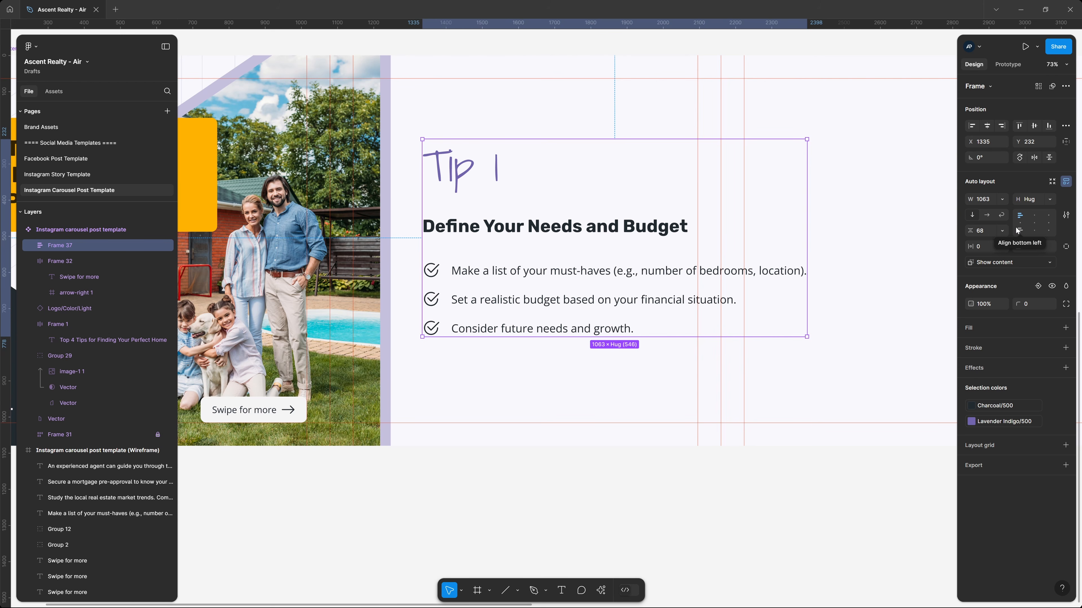
click(1020, 223)
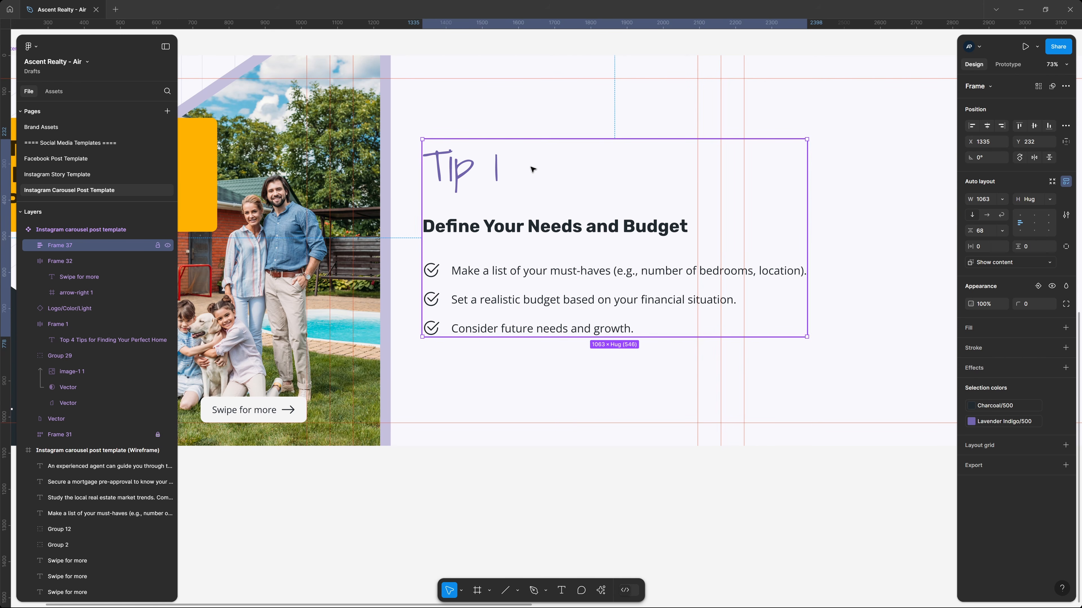
drag(525, 140, 524, 57)
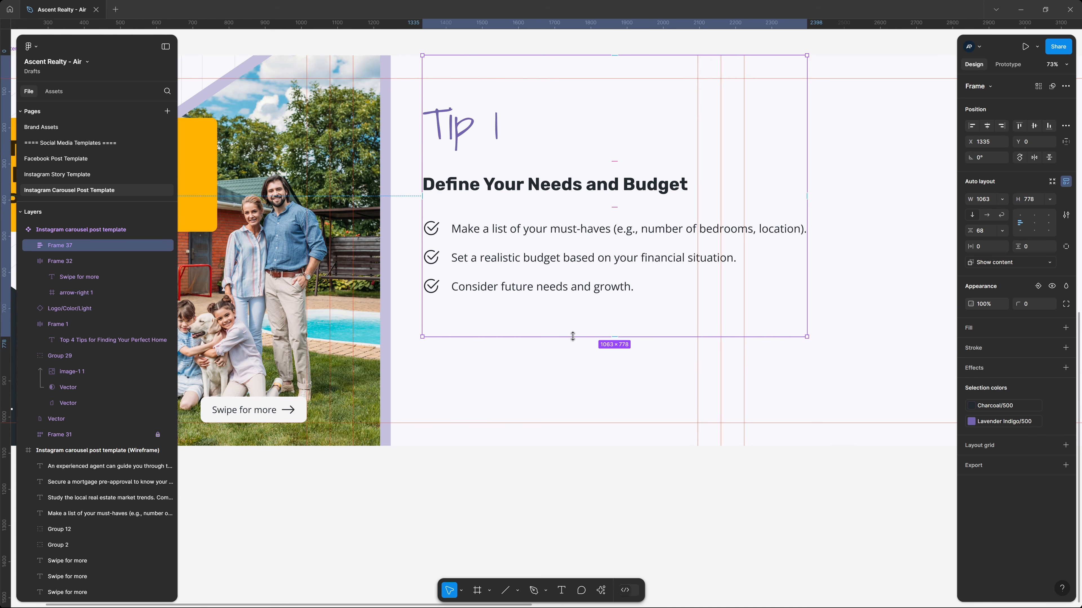
drag(572, 336, 582, 448)
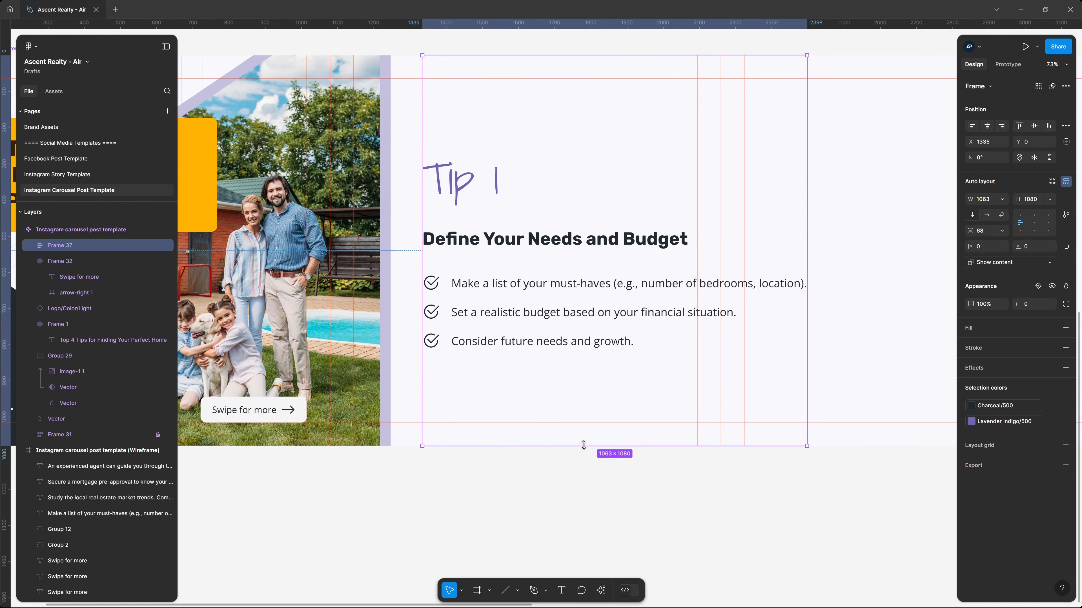
Step: Set the tip frame's vertical gap to 80 and narrow the frame to the guide at a width of 761
click(980, 233)
text(80)
key(Tab)
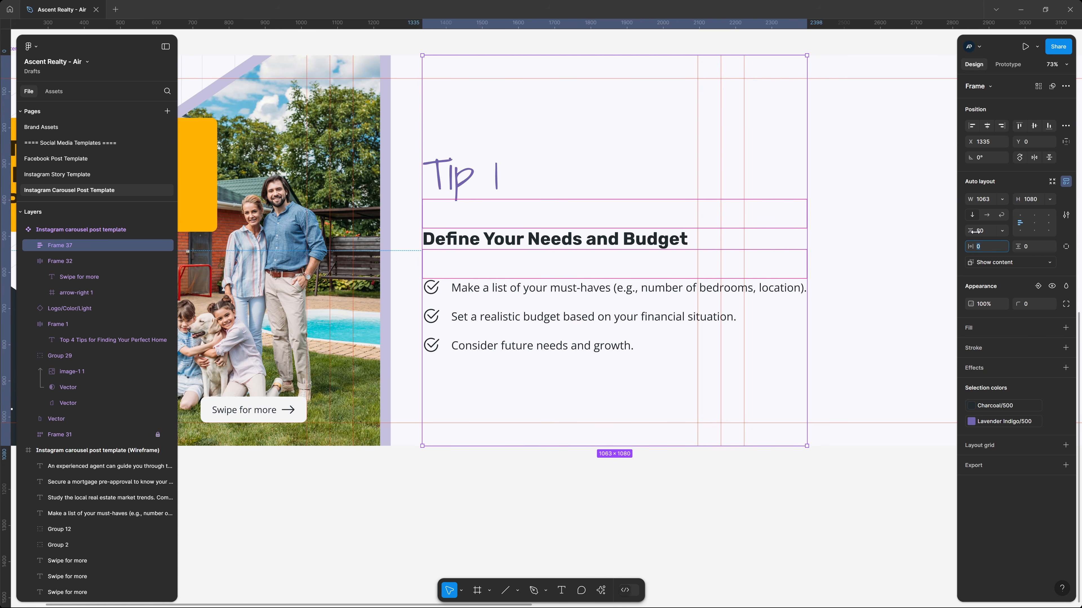
drag(806, 148, 697, 160)
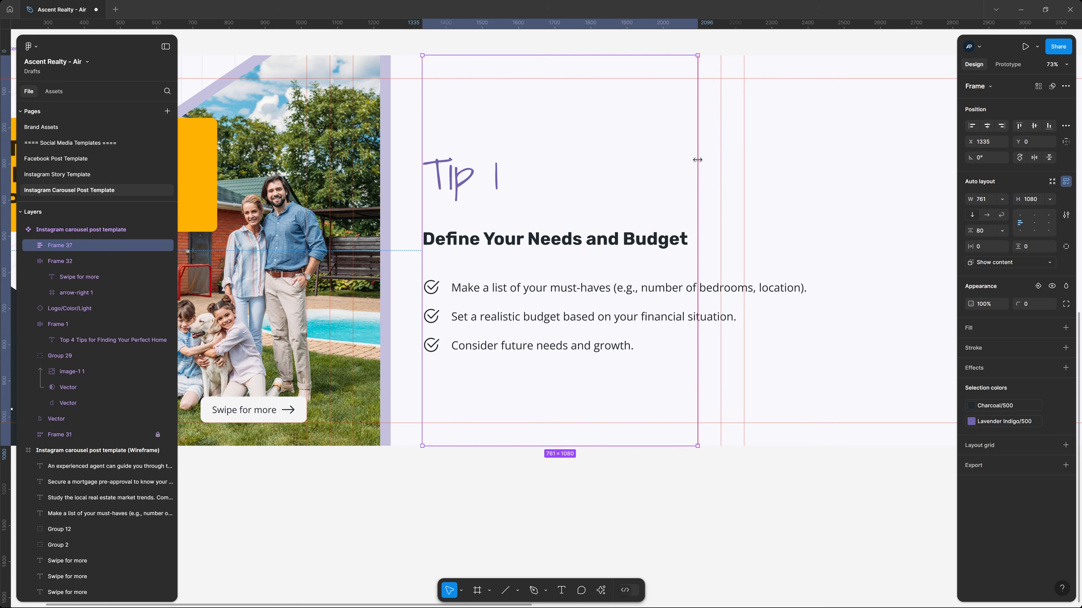
Step: Set the three checklist text lines to fill the width of their containers
click(599, 247)
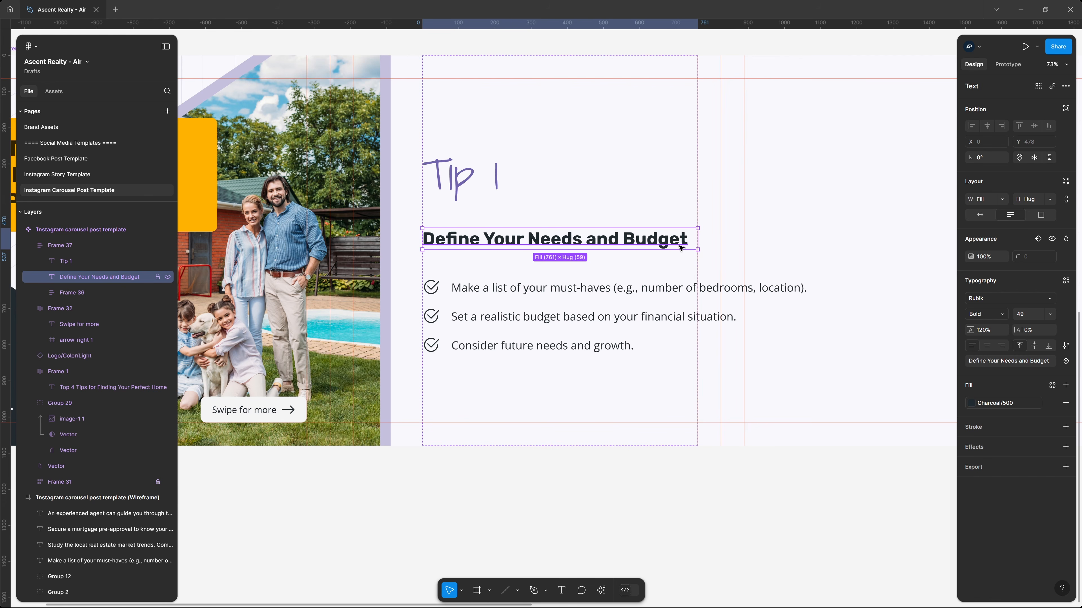
click(584, 291)
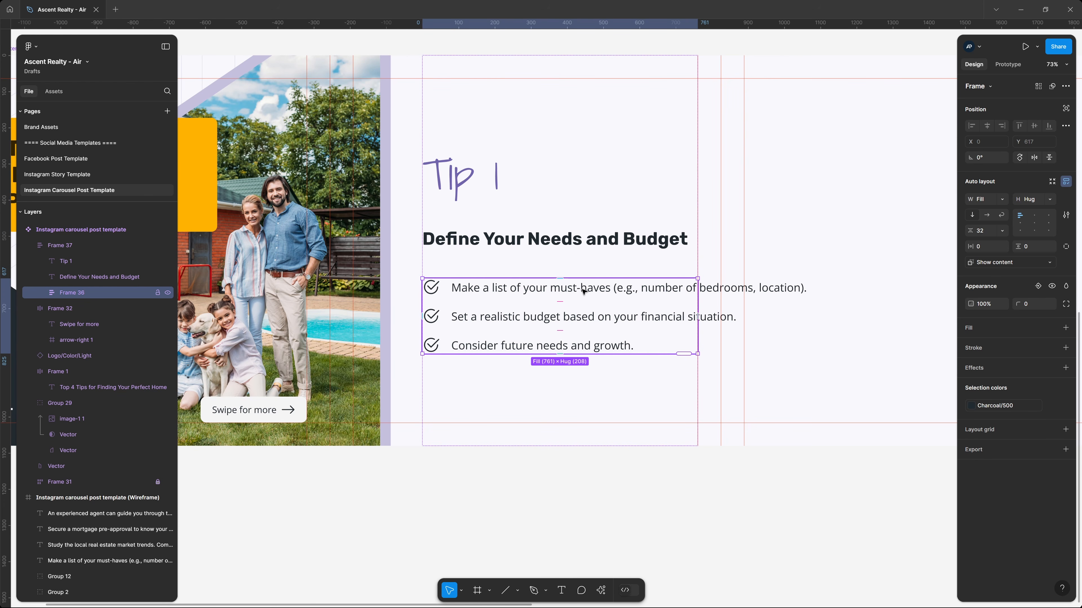
click(584, 291)
click(575, 351)
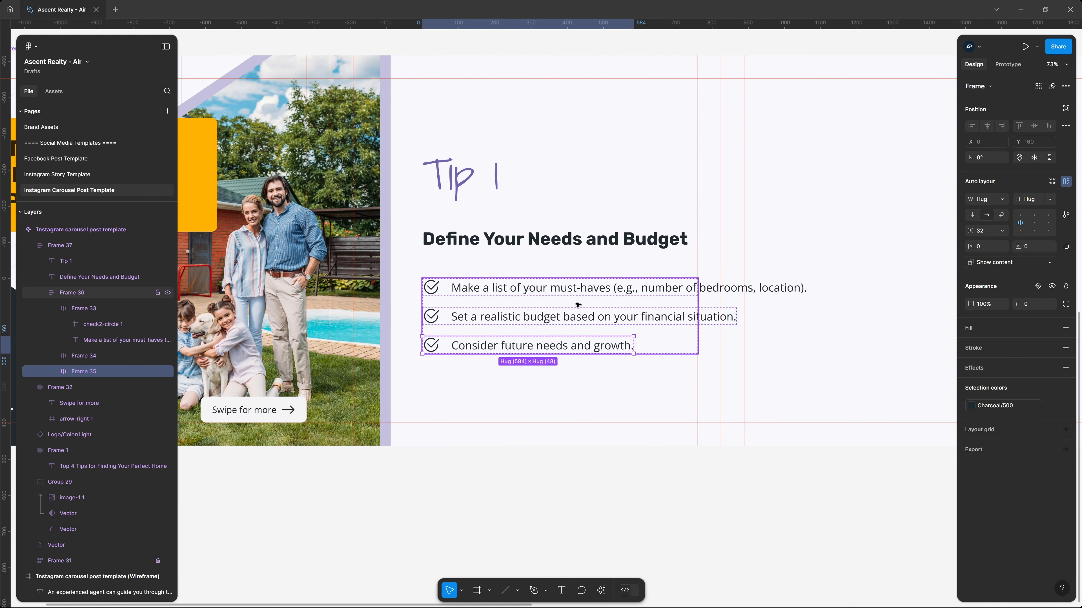
key(alt)
click(577, 292)
click(577, 292)
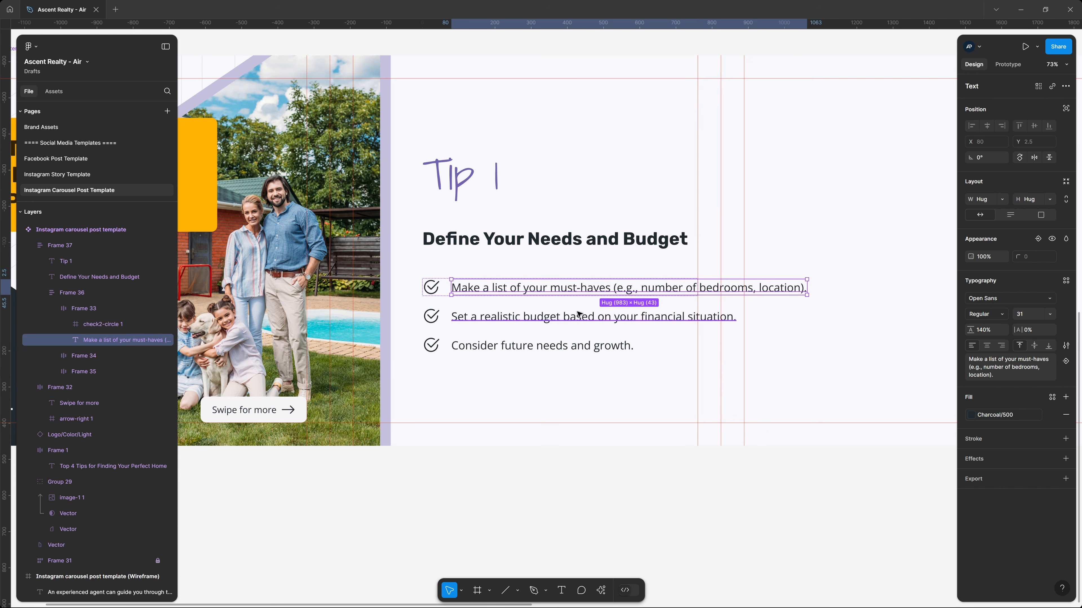
shift+click(579, 318)
shift+click(575, 350)
click(1002, 199)
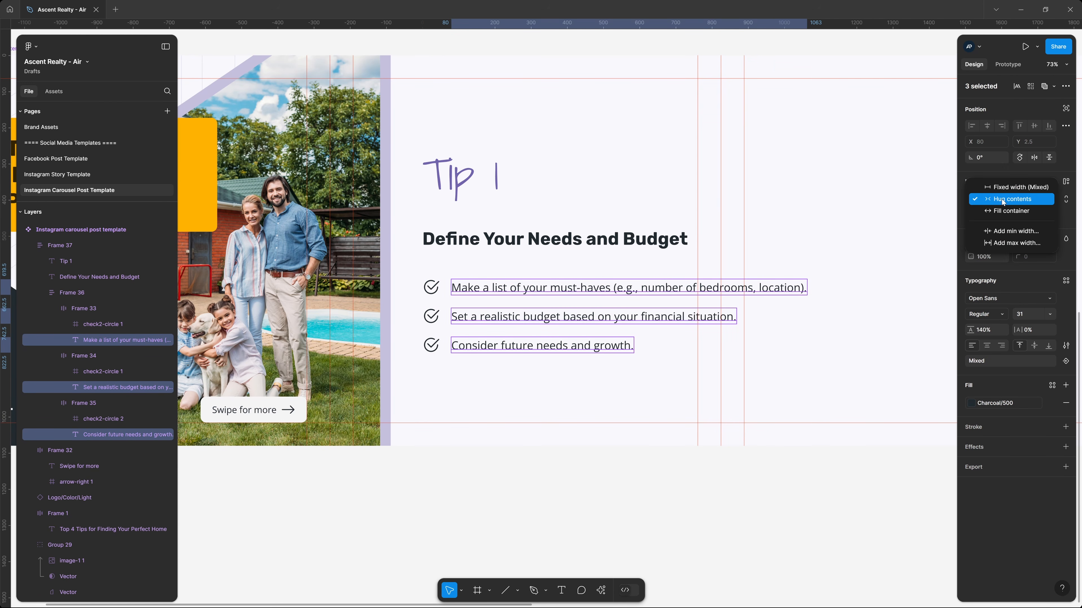
click(1001, 209)
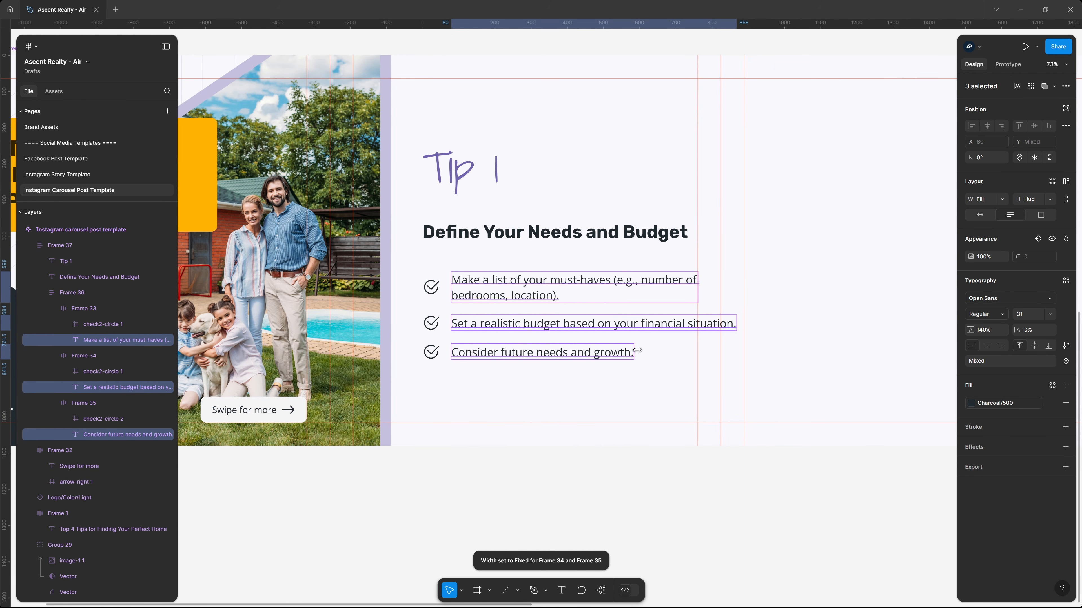
Step: Make the second and third checklist rows fill the width of the list container
click(616, 394)
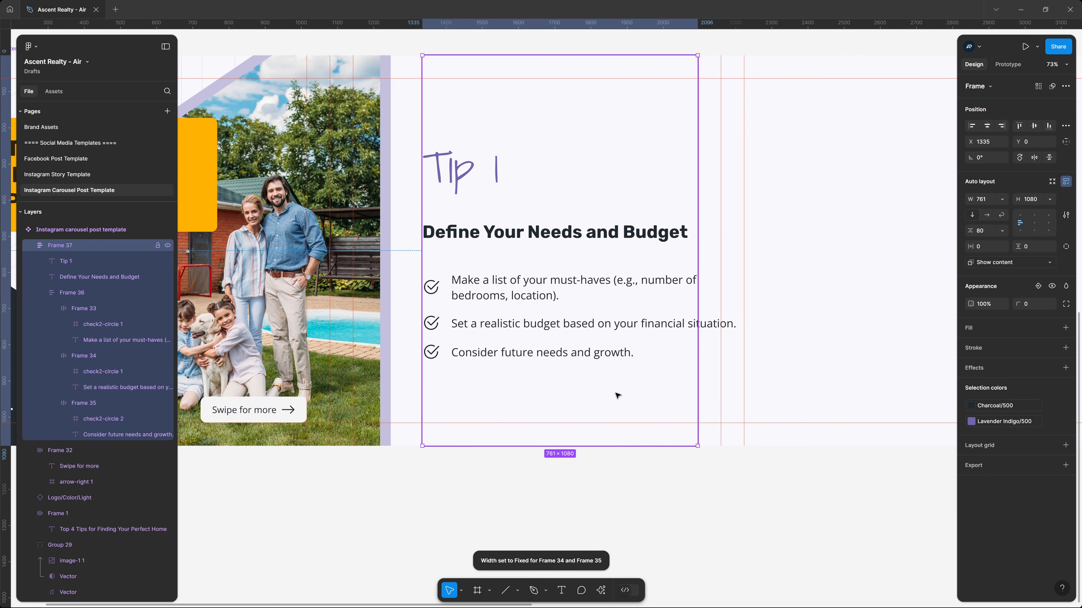
double_click(519, 315)
double_click(521, 331)
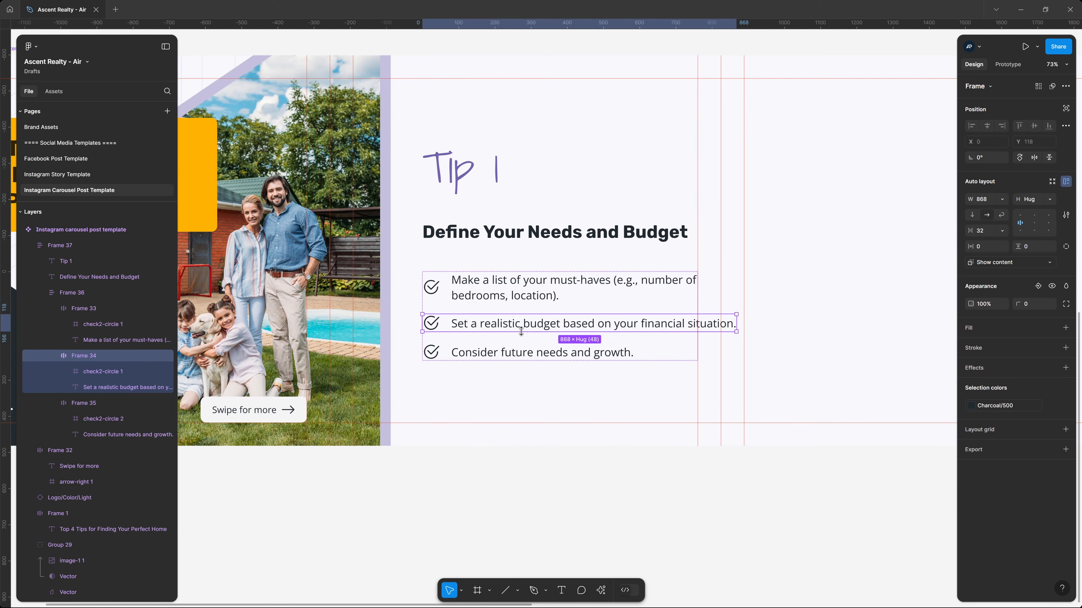
click(1002, 199)
click(993, 210)
click(641, 357)
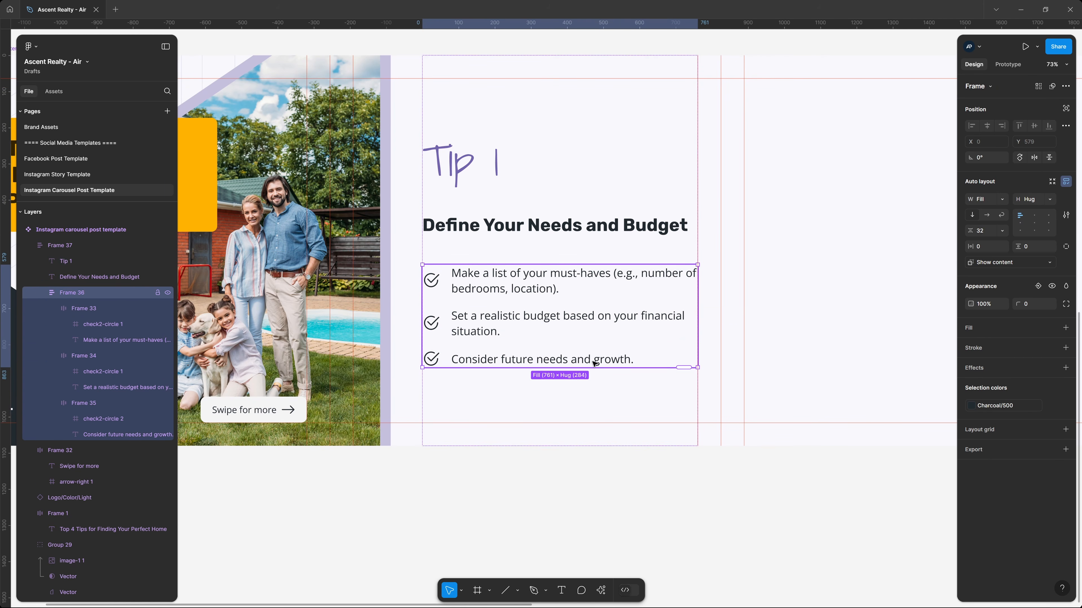
double_click(592, 361)
click(690, 515)
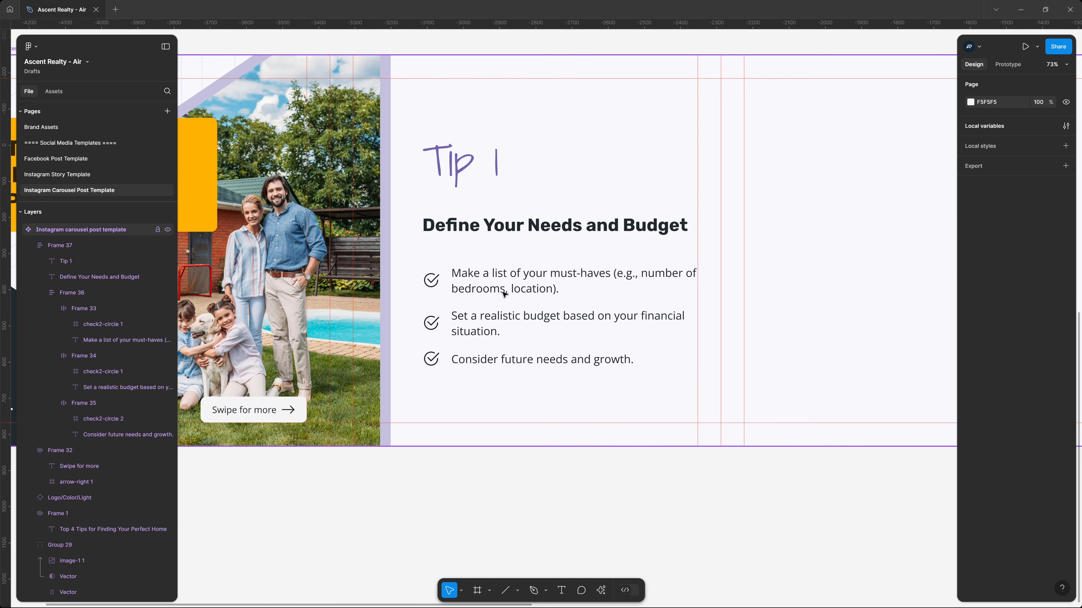
ctrl+click(547, 283)
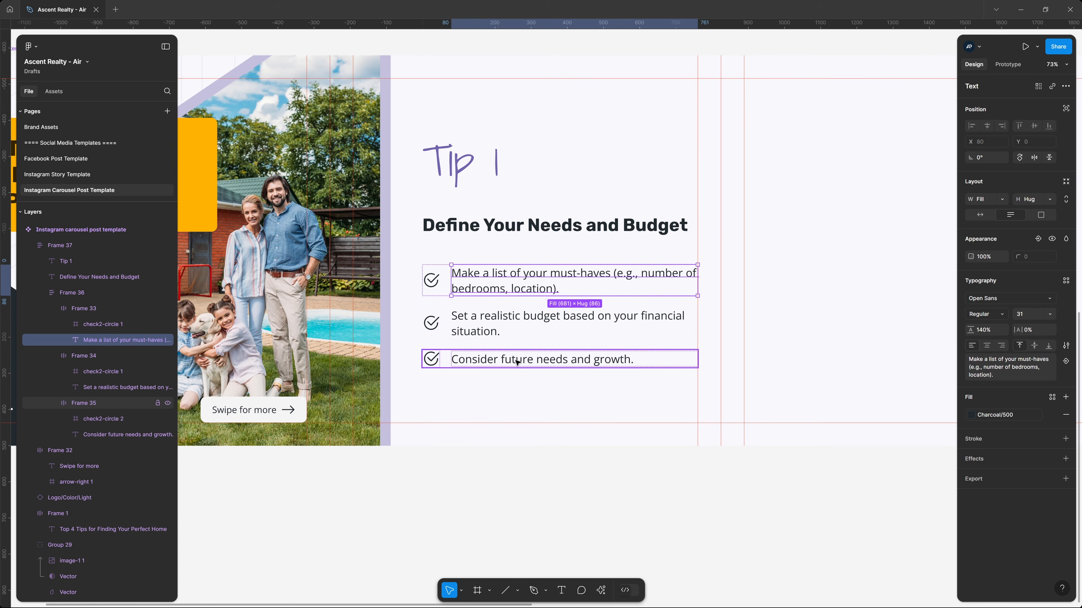
double_click(556, 361)
click(625, 359)
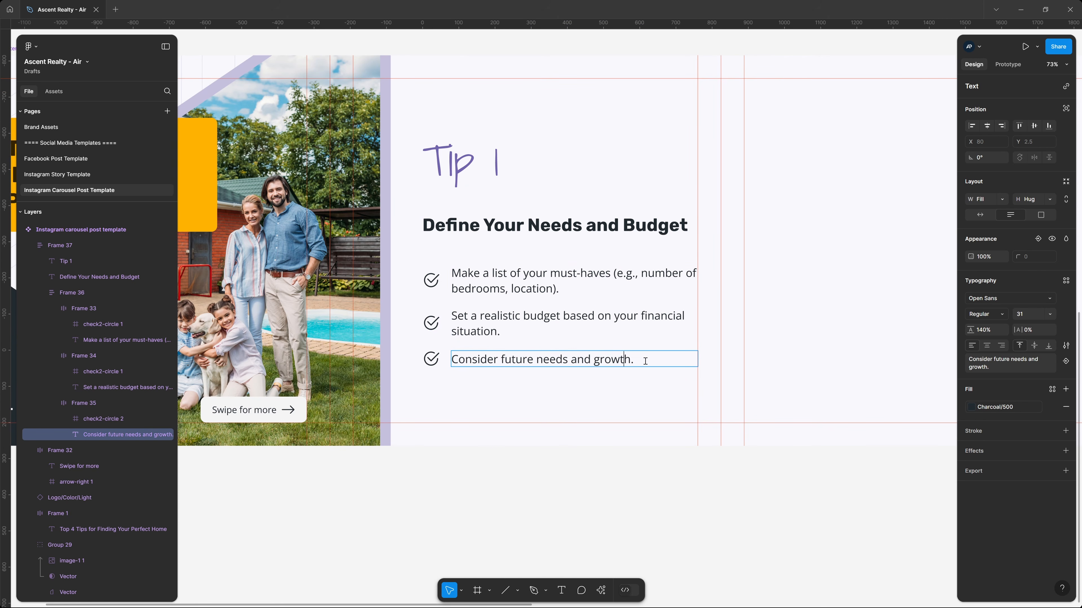
key(Escape)
click(535, 474)
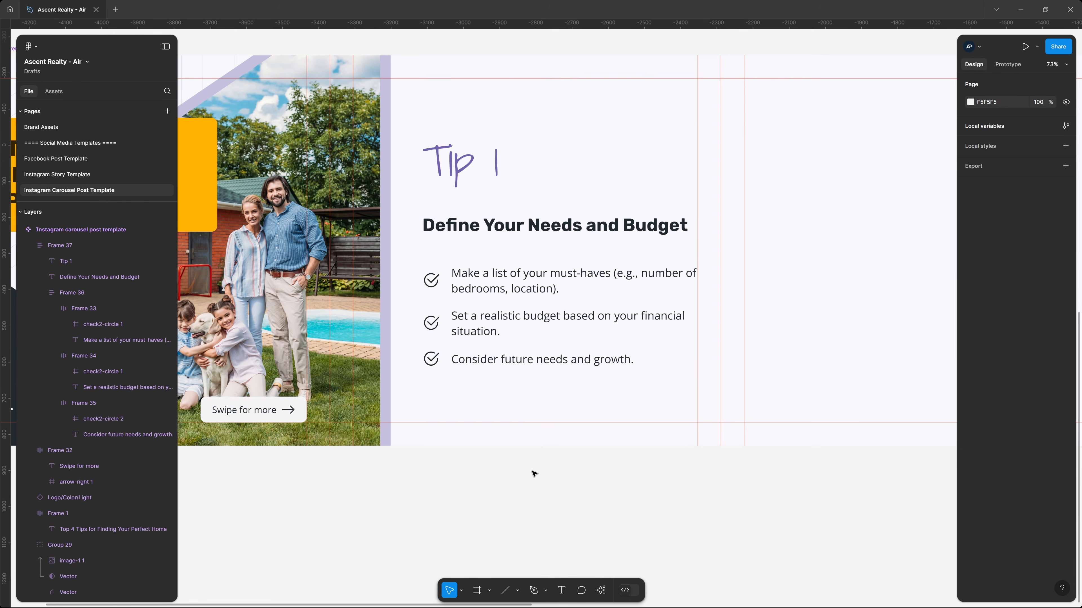
Step: Try duplicating the last checklist row as a fourth list item, and delete the copy
double_click(495, 362)
double_click(495, 361)
key(ctrl+d)
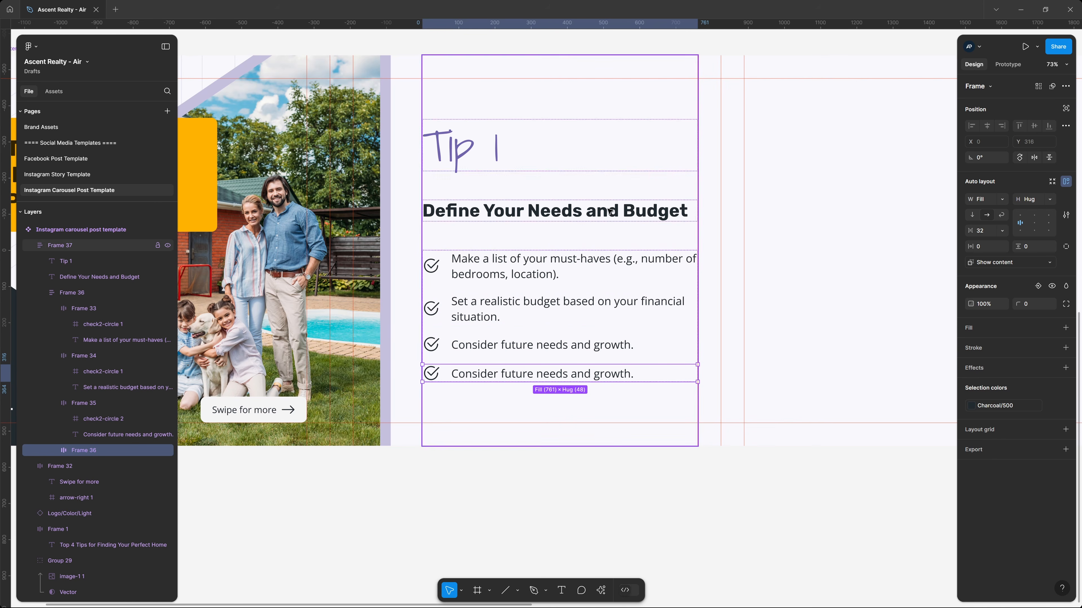
key(Delete)
Step: Nudge the frame holding the whole Tip 1 content left to X 1315
double_click(453, 175)
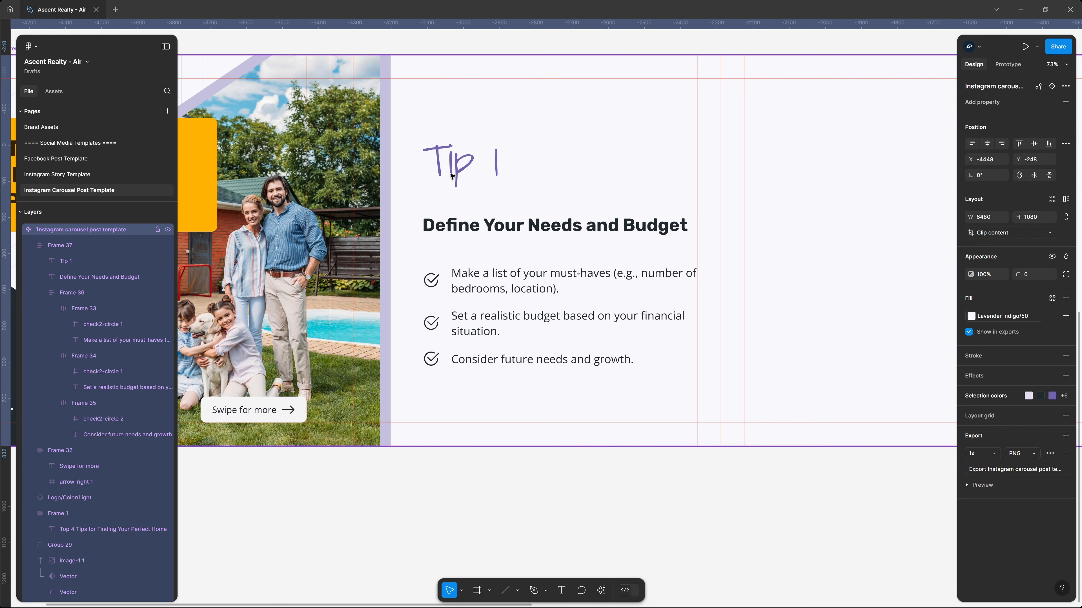
key(alt)
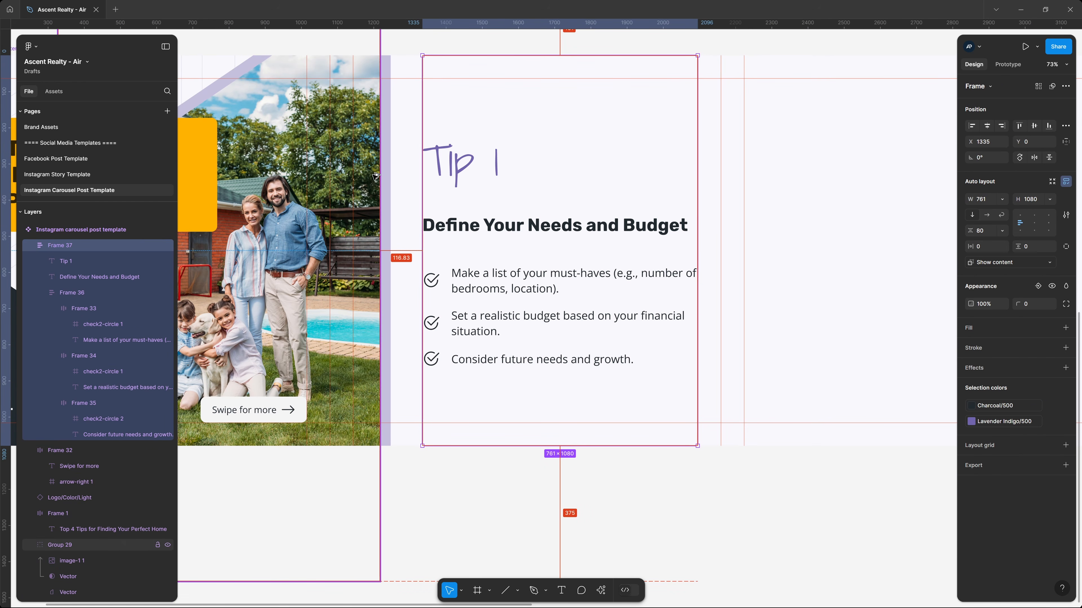
key(Left)
key(Left)
key(Left)
key(Left)
key(Left)
key(Left)
key(Left)
key(Left)
key(Left)
key(Left)
key(Left)
key(Left)
key(Left)
key(Left)
key(Left)
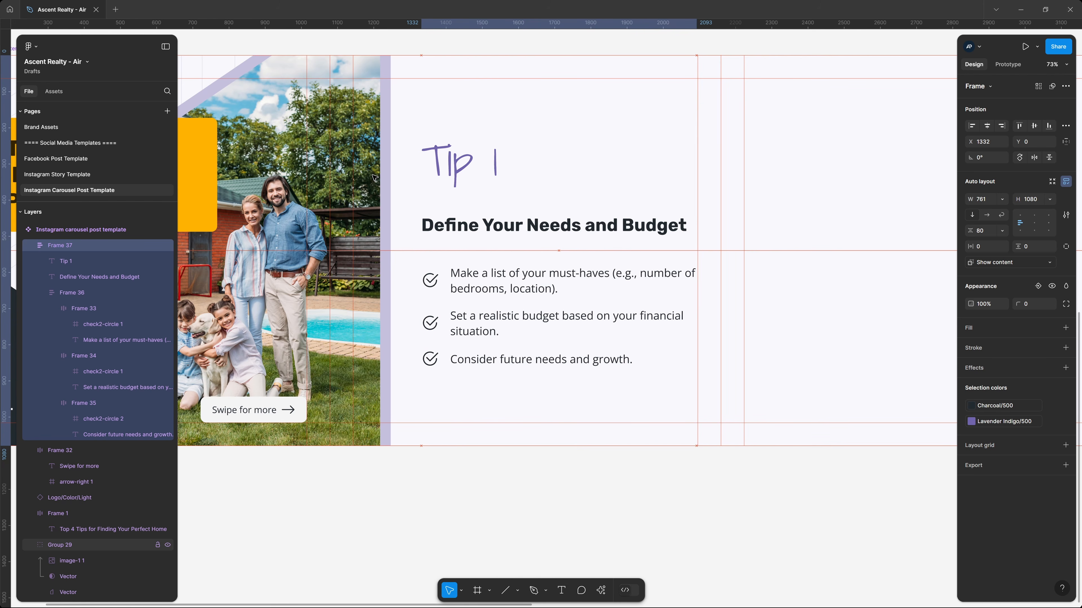
key(Left)
key(Left)
key(Left)
key(Left)
key(Left)
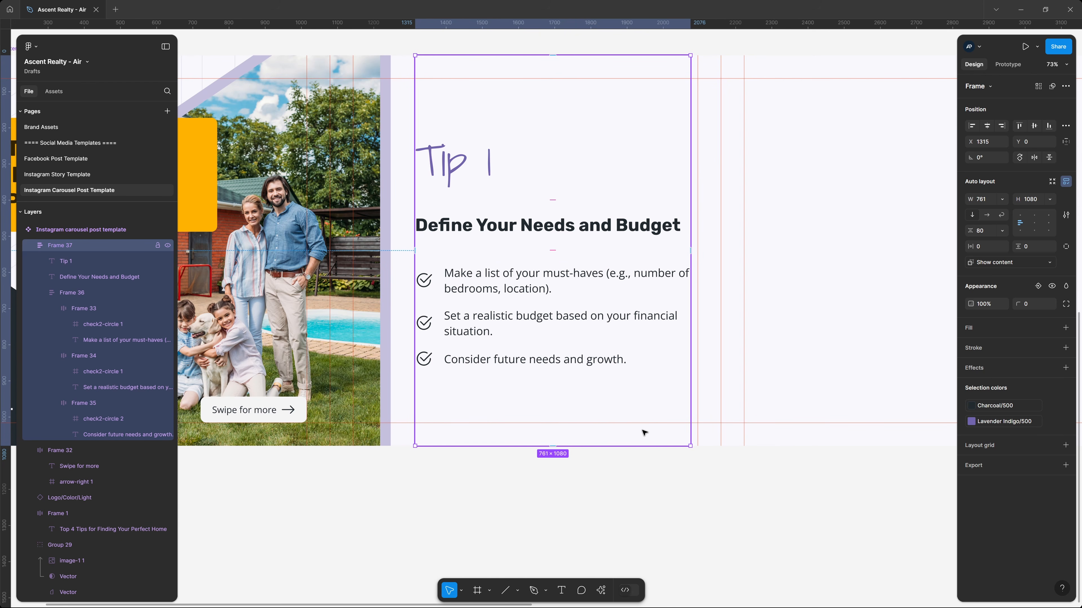
click(790, 413)
Step: Copy the last Graphic Elements shape from the Brand Assets page onto the carousel, and place it in the empty area beside the tip content
drag(789, 413, 589, 411)
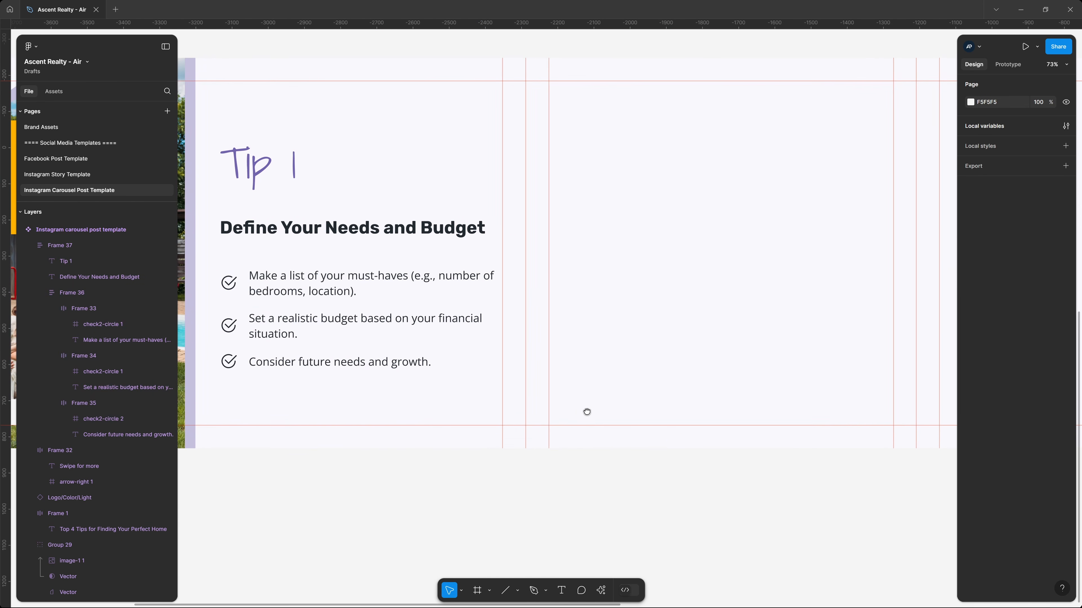
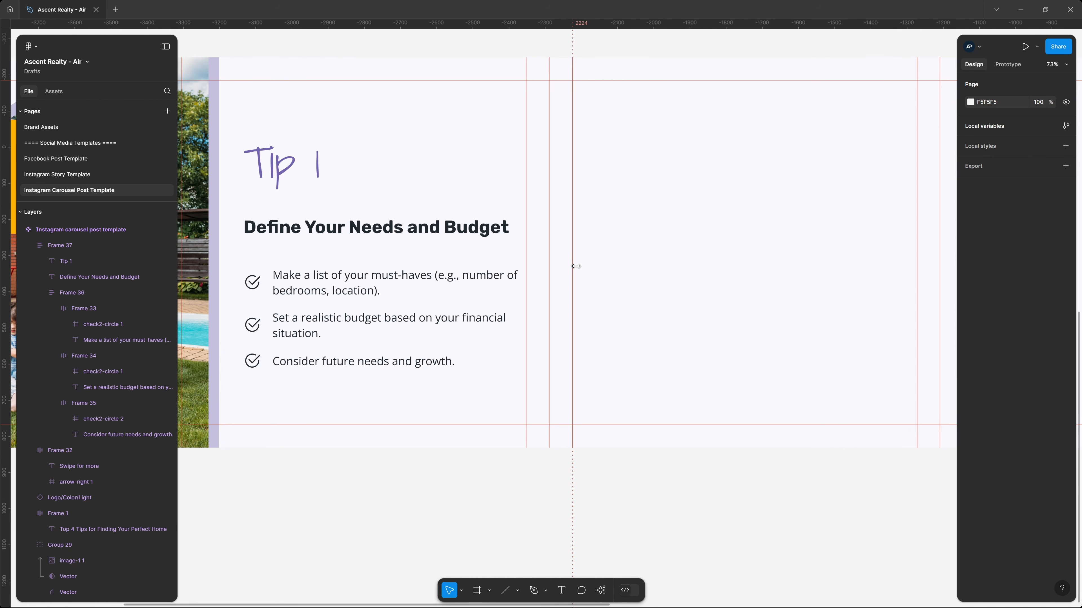
click(59, 128)
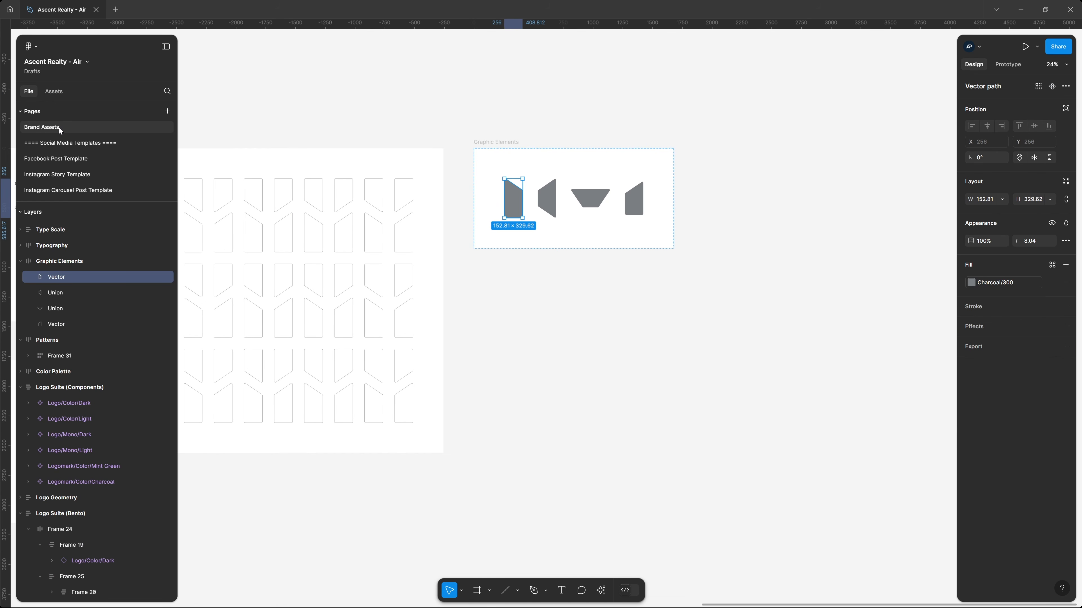
click(644, 305)
double_click(636, 202)
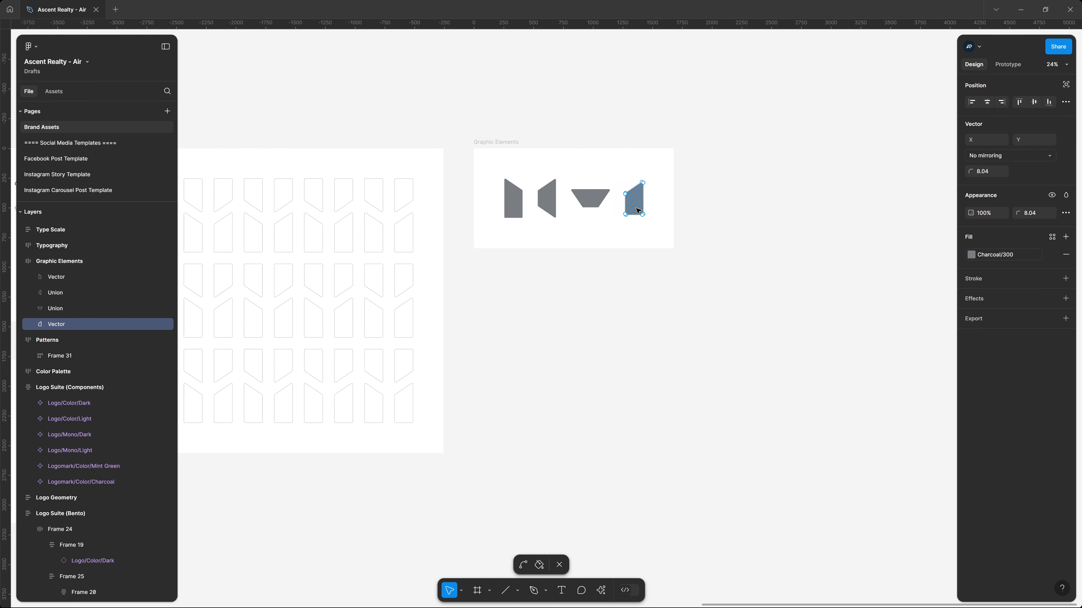
key(Escape)
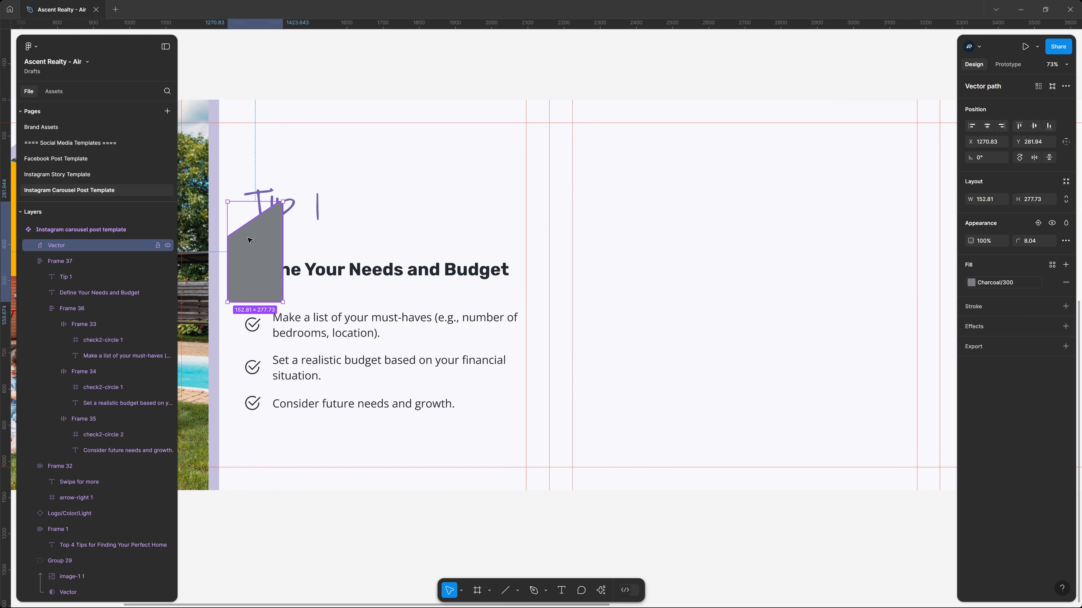
drag(250, 242, 615, 218)
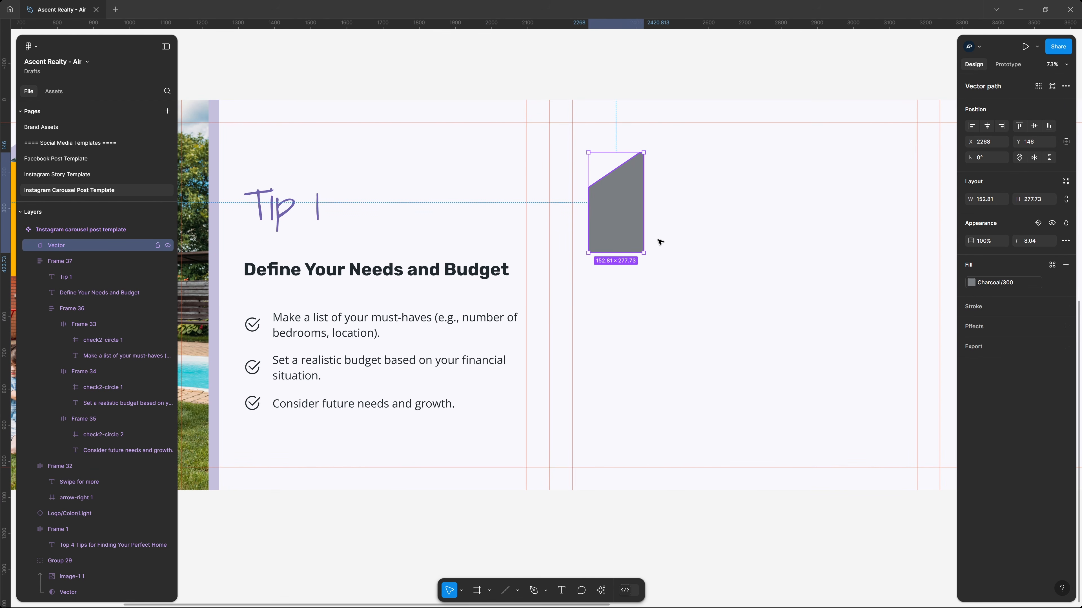
Step: Flip the grey shape horizontally and vertically, and move it flush with the carousel's upper edge near the guides after the Tip 1 content
key(shift+h)
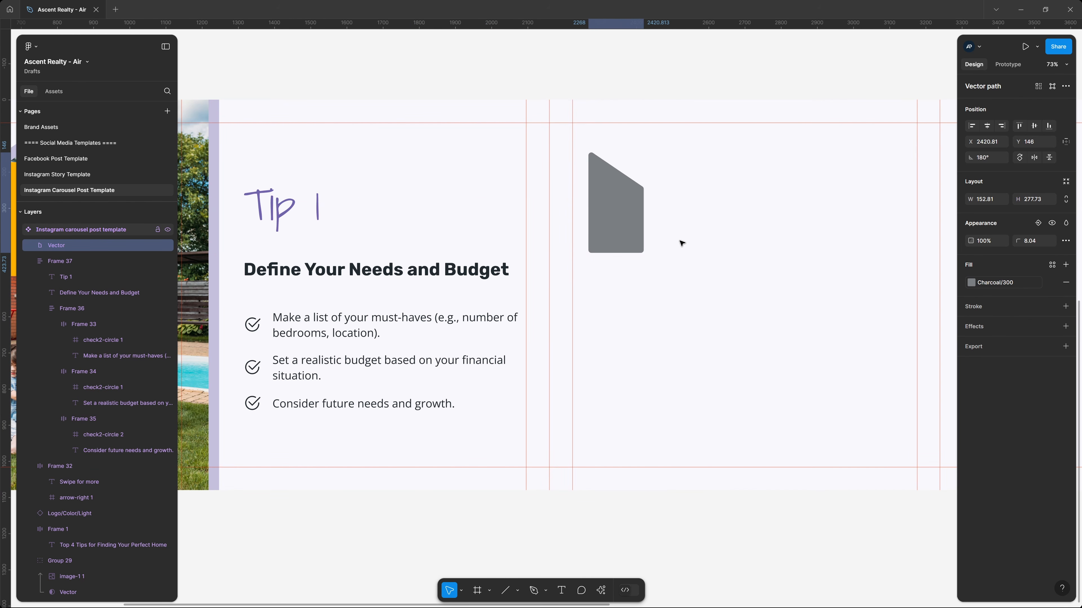
key(shift+v)
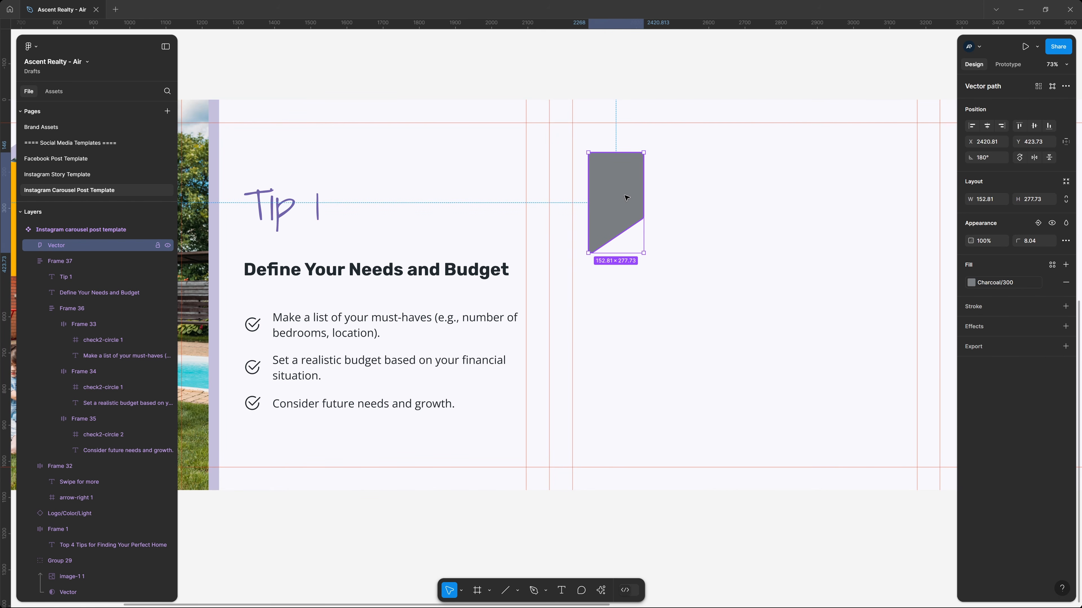
drag(626, 198, 607, 147)
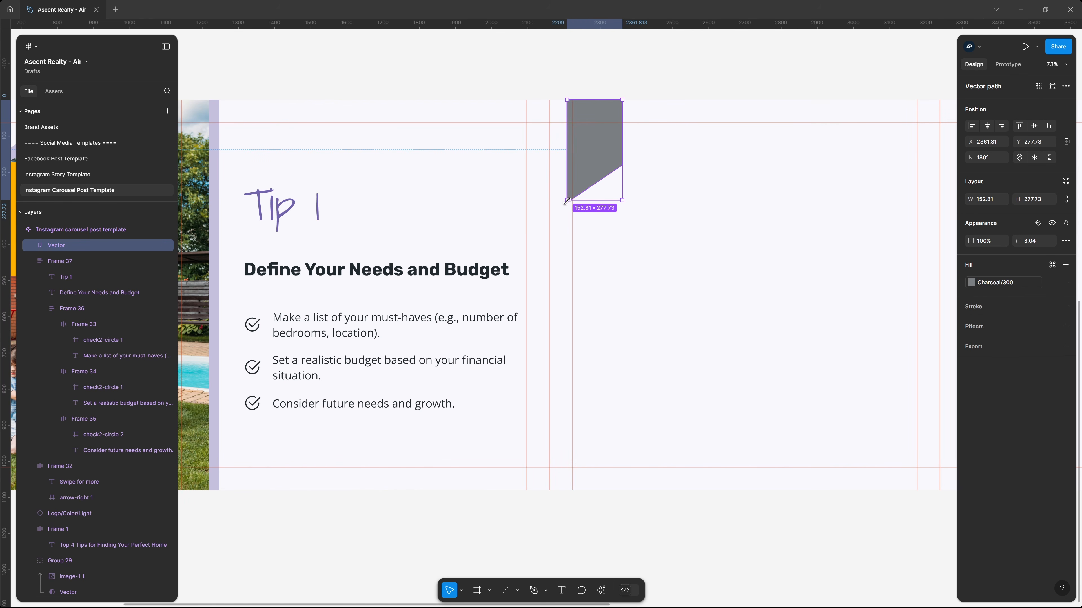
Step: Enlarge the grey shape proportionally to about 472 × 857 across the guides, keeping it against the carousel's upper edge
drag(567, 201, 490, 302)
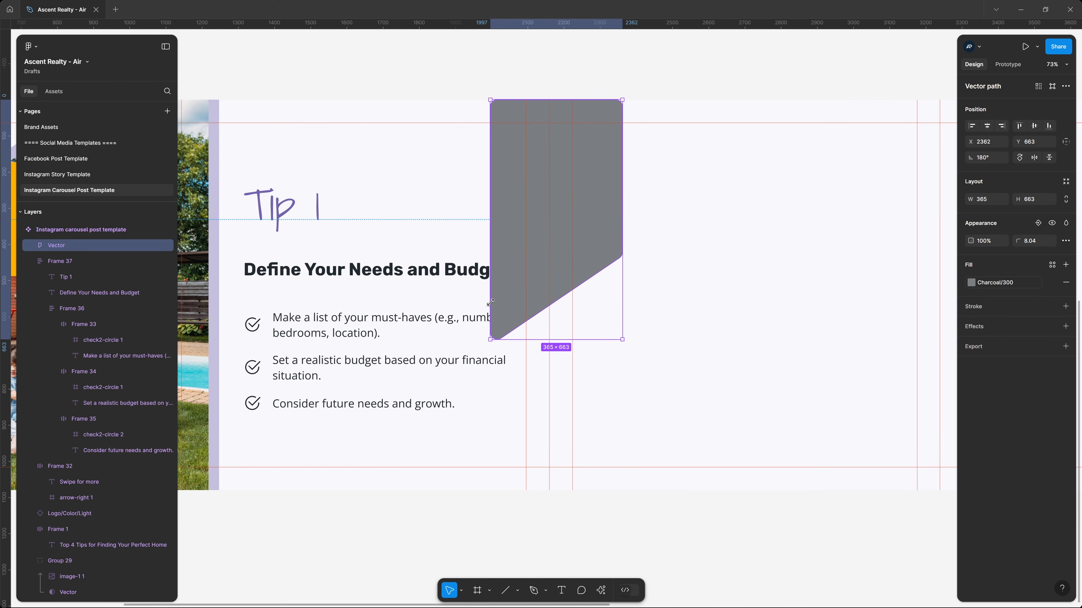
drag(617, 237, 643, 238)
drag(519, 339, 480, 410)
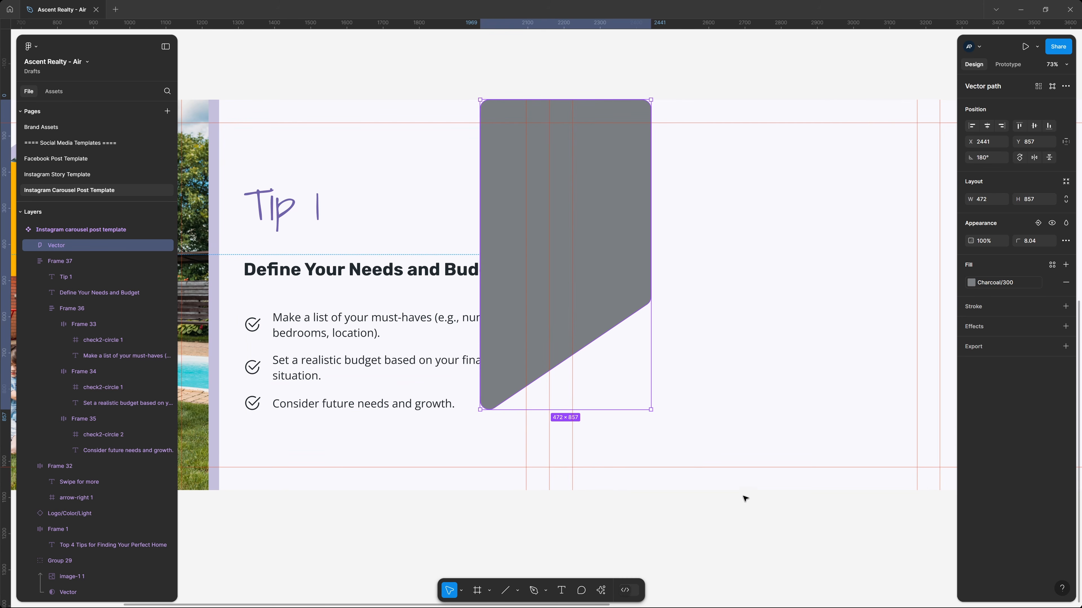
click(717, 530)
Step: Bring image-2.jpg from the Instagram Carousel Post folder in File Explorer over the grey shape, and group the two
key(alt+Tab)
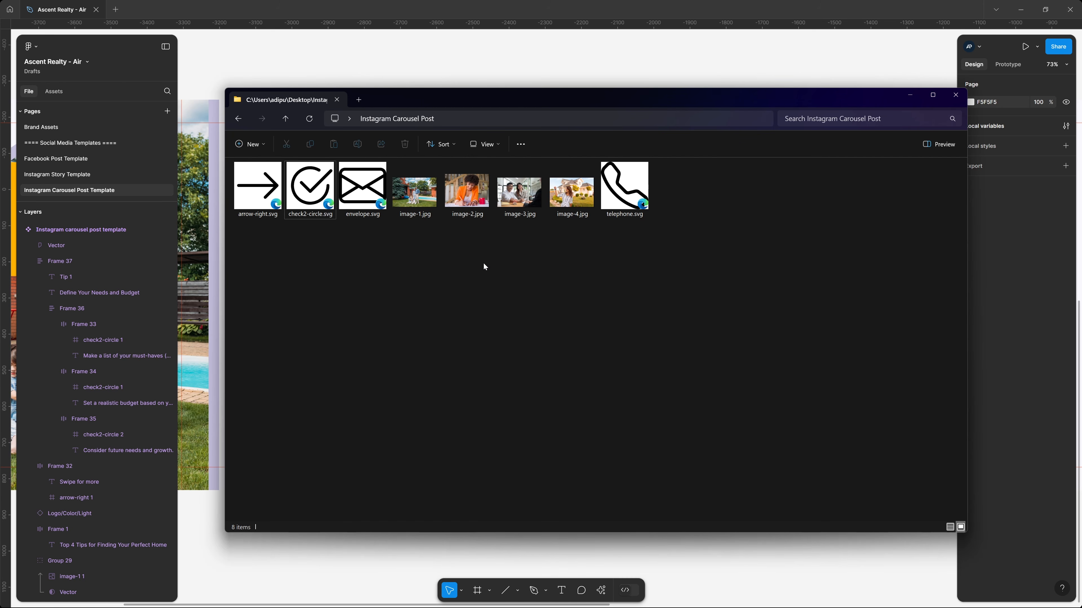
drag(468, 192, 567, 66)
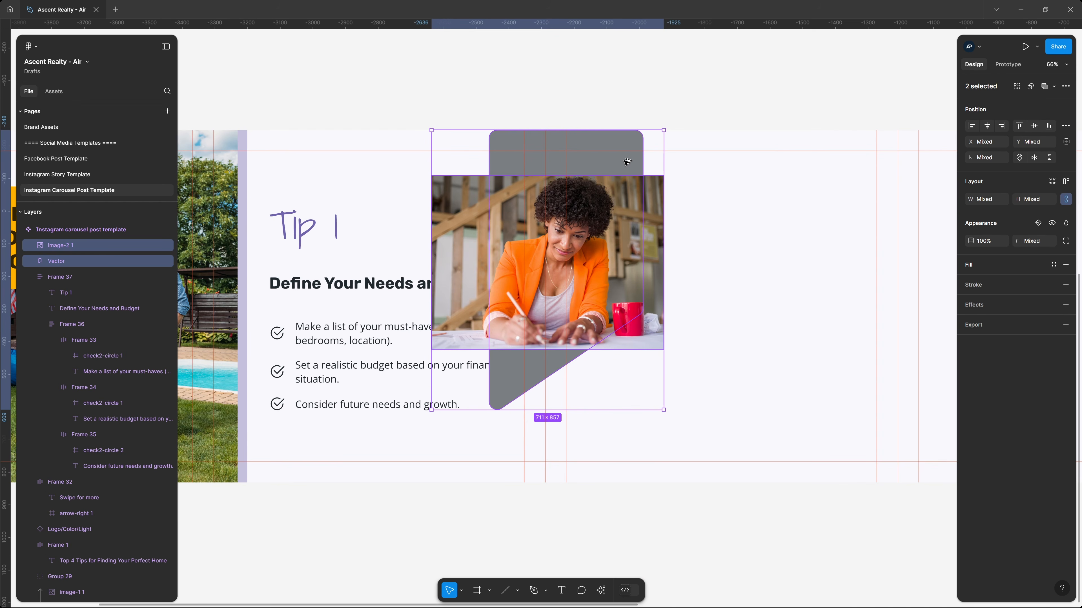
key(ctrl+g)
Step: Use the grey vector in the new group as a mask for the photo
click(28, 246)
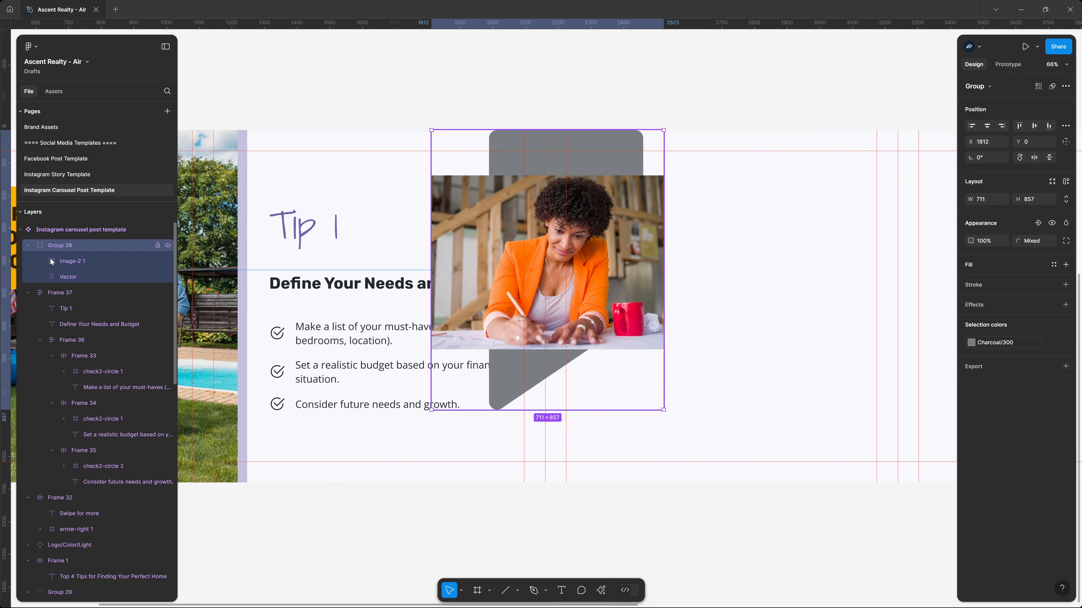
click(71, 275)
right_click(72, 277)
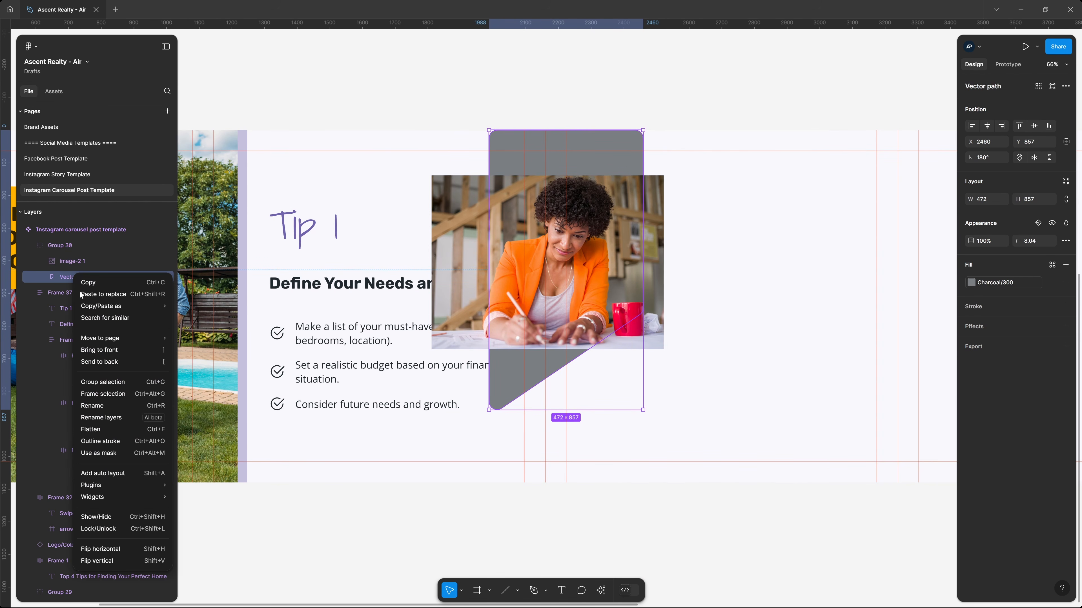
click(110, 454)
Step: Enlarge the photo to about 1145 × 858 and position it so the woman fills the masked shape
drag(613, 197, 616, 206)
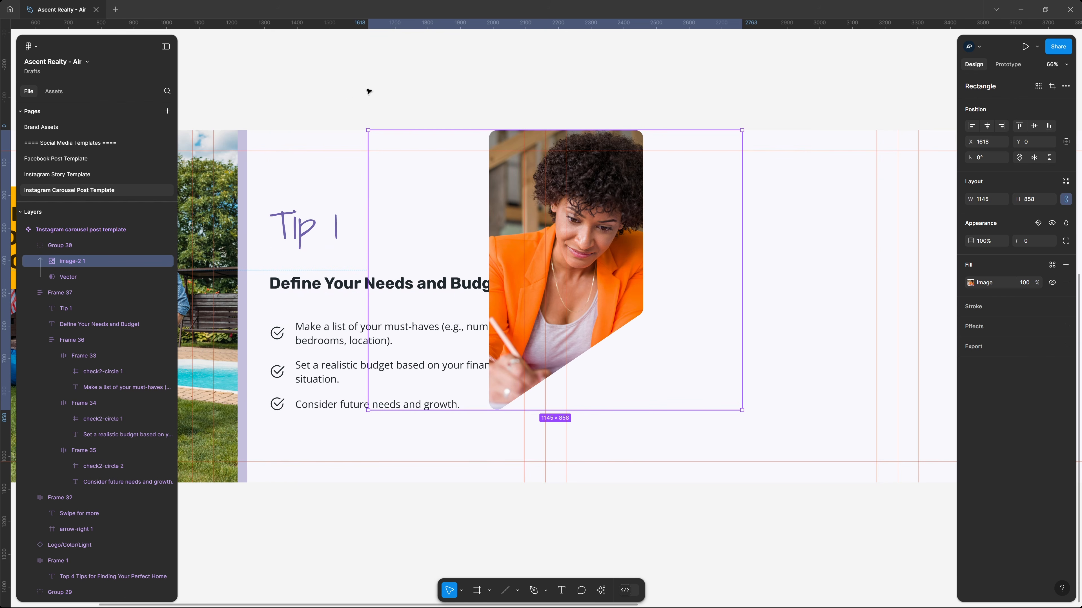
click(367, 89)
scroll(464, 113, left, 5)
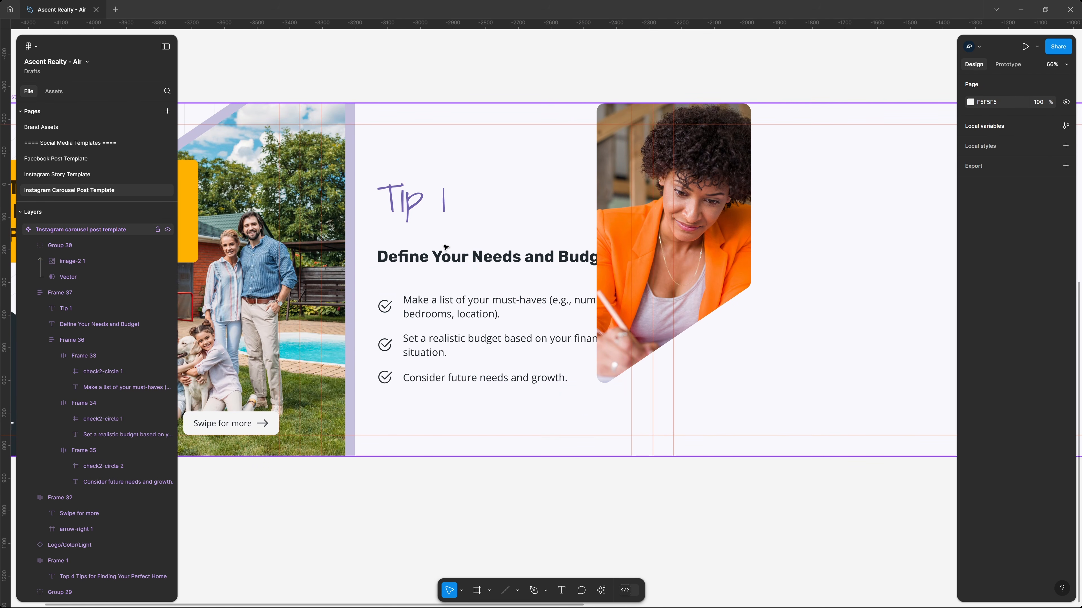
Step: Narrow the Tip 1 text frame to the photo's edge and reduce its width by another 96 px, to 577
scroll(507, 309, up, 10)
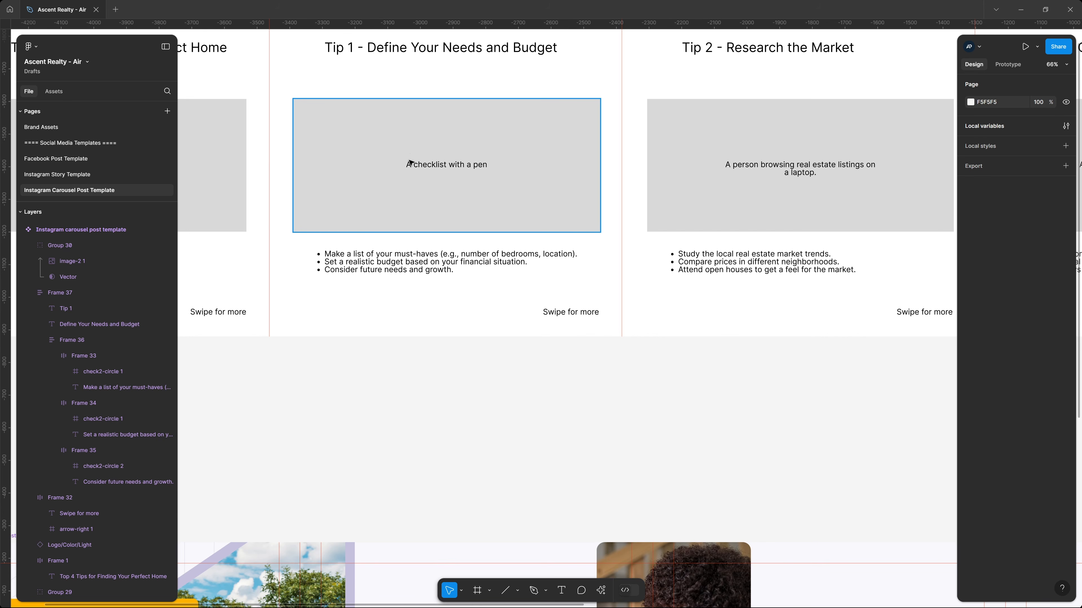
scroll(532, 263, down, 10)
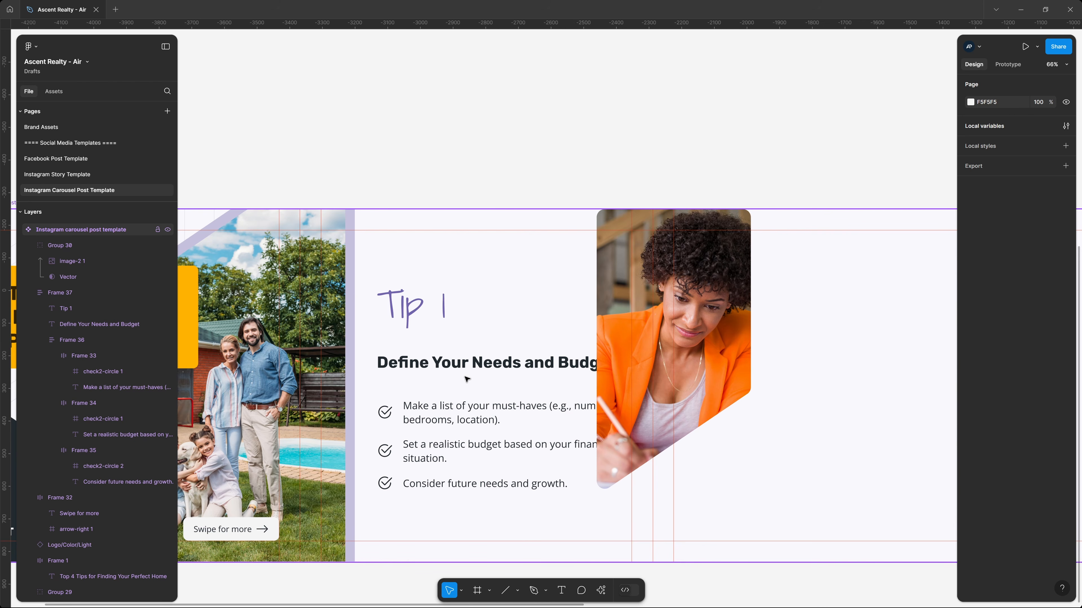
scroll(466, 379, down, 2)
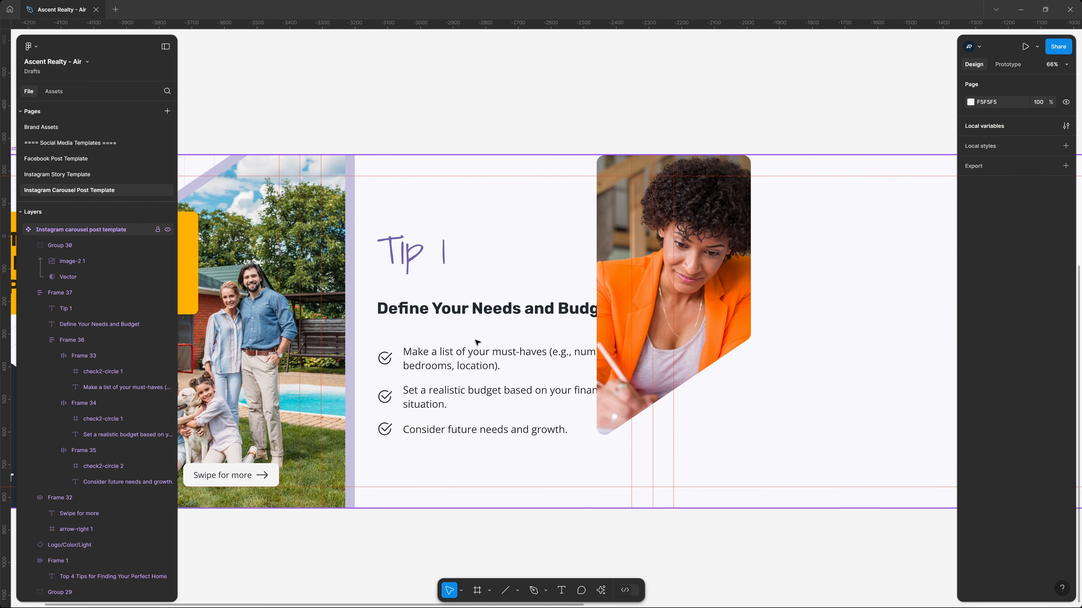
scroll(469, 320, down, 1)
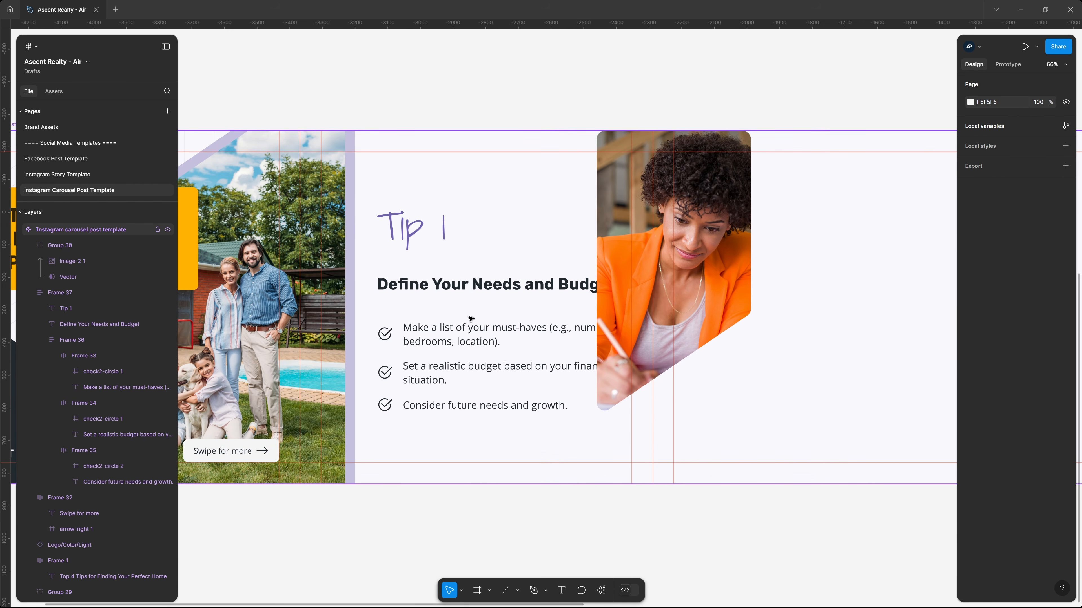
click(502, 289)
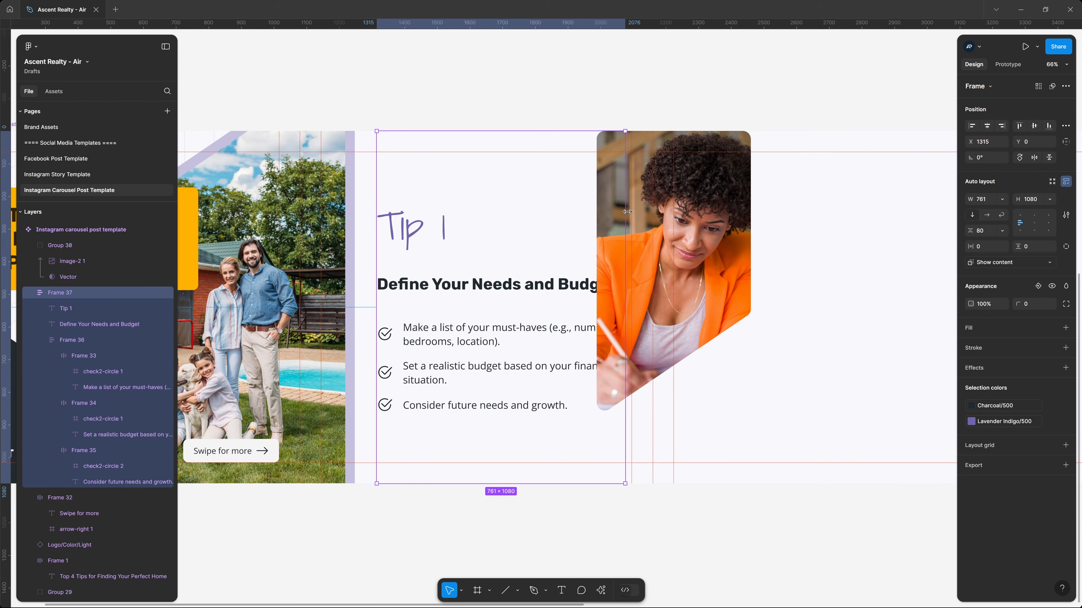
drag(624, 217, 597, 217)
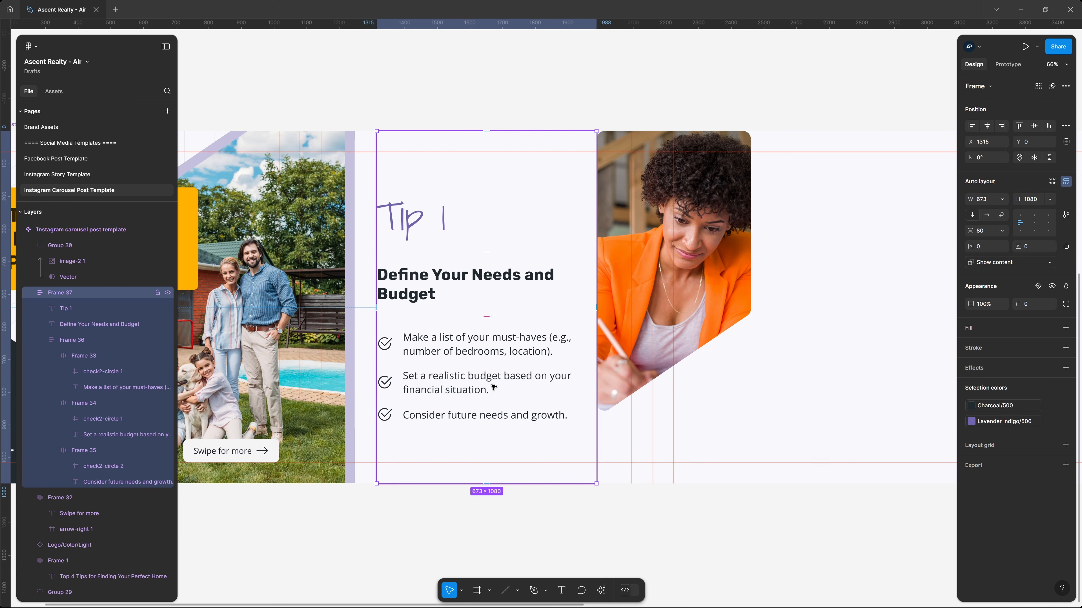
click(993, 199)
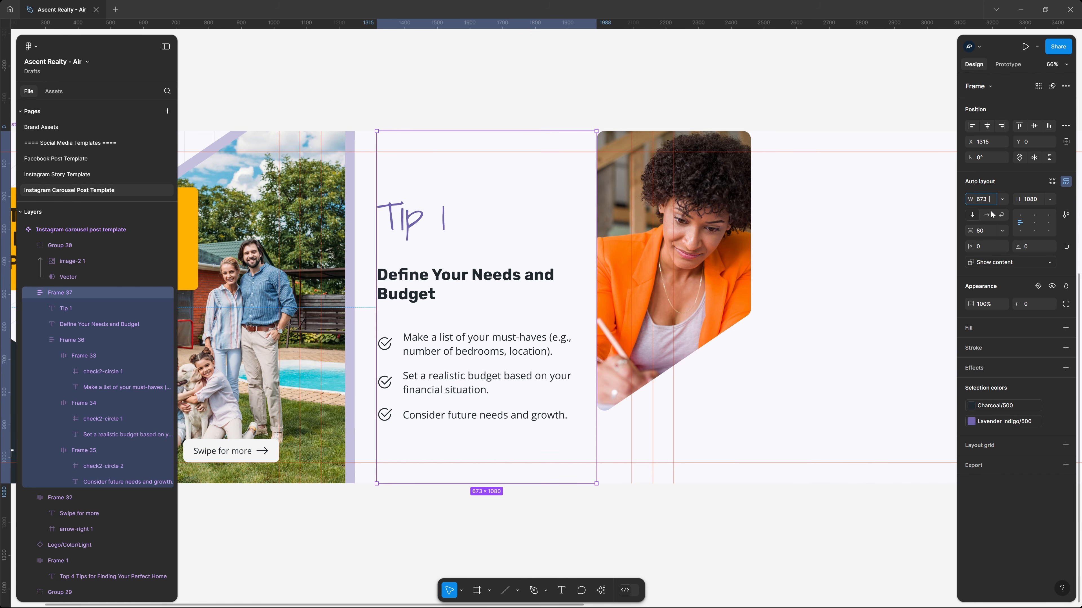
text(-96)
key(Return)
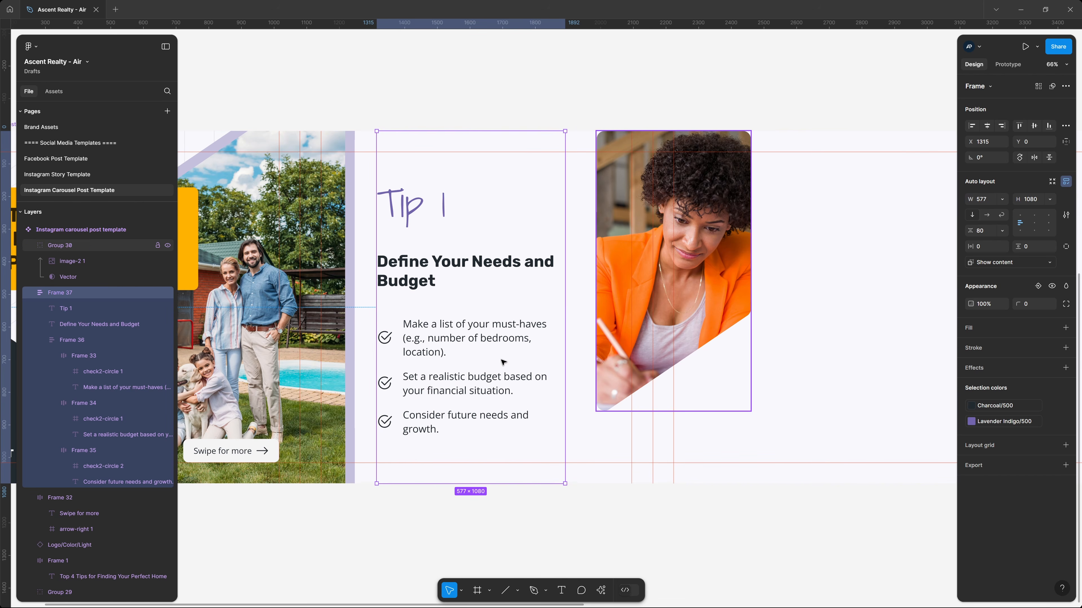
click(575, 528)
Step: Duplicate the "Swipe for more" button onto the Tip 1 slide, aligned with its outer and lower guides at X 1802, Y 944
scroll(574, 528, down, 2)
scroll(574, 529, left, 2)
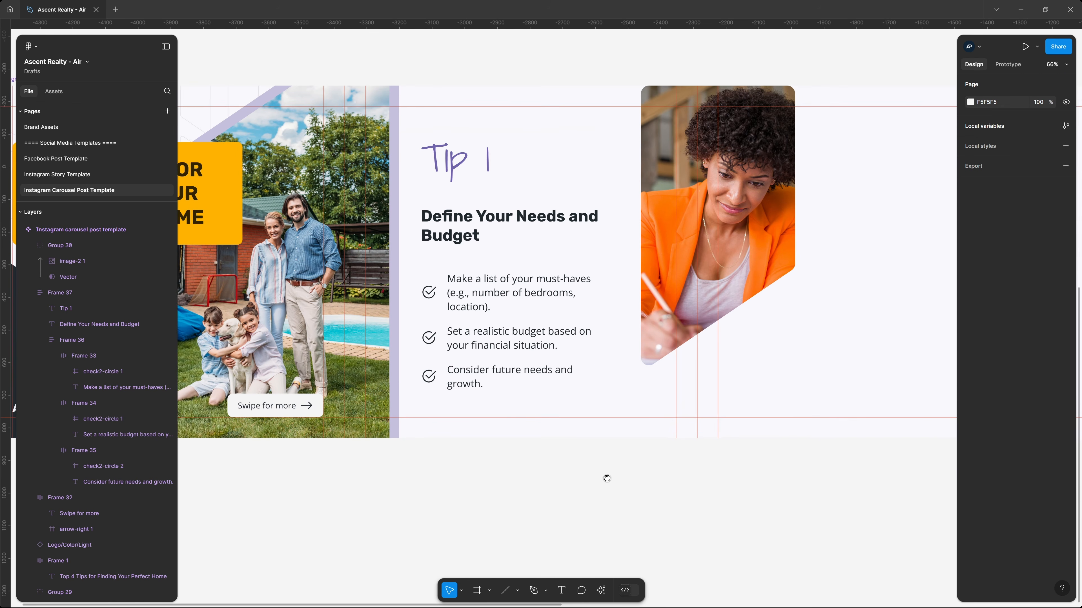
click(268, 401)
drag(268, 401, 625, 406)
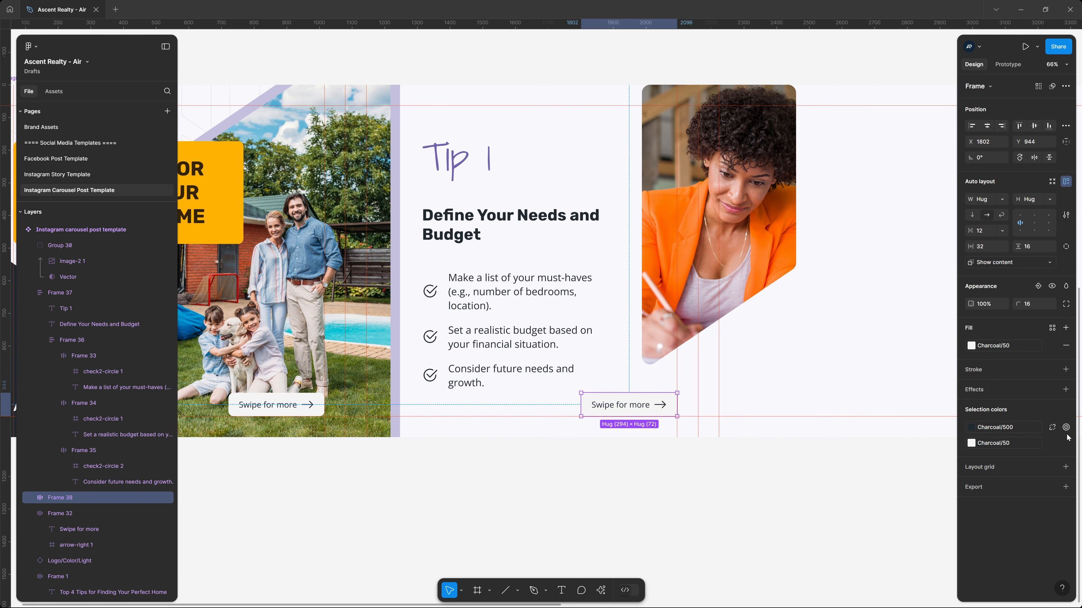
Step: Recolor the copied button with a Charcoal/500 fill and Charcoal/50 for its label and arrow
click(1010, 345)
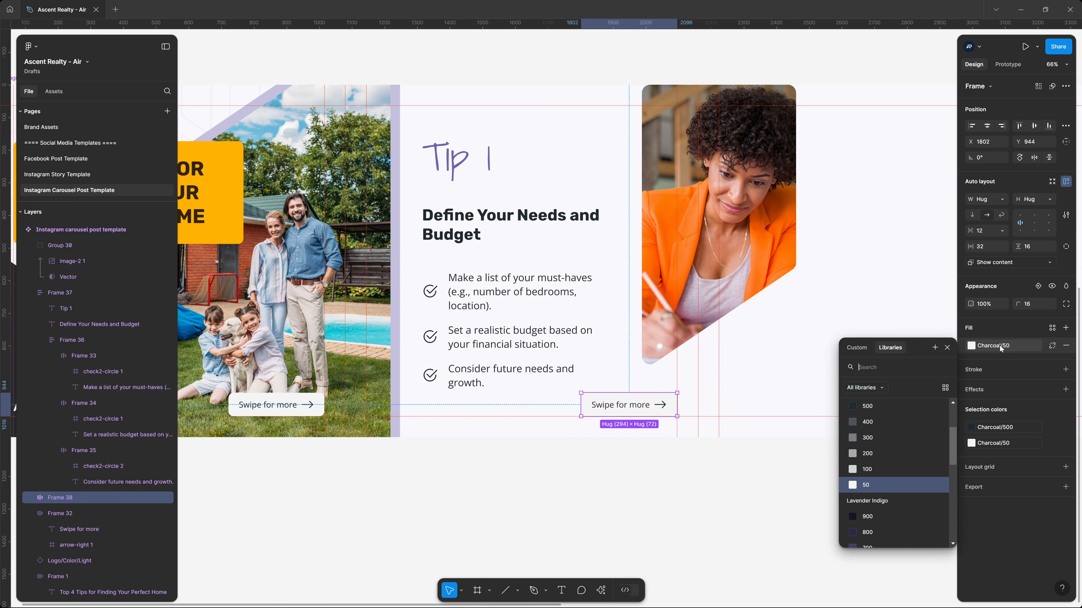
click(893, 408)
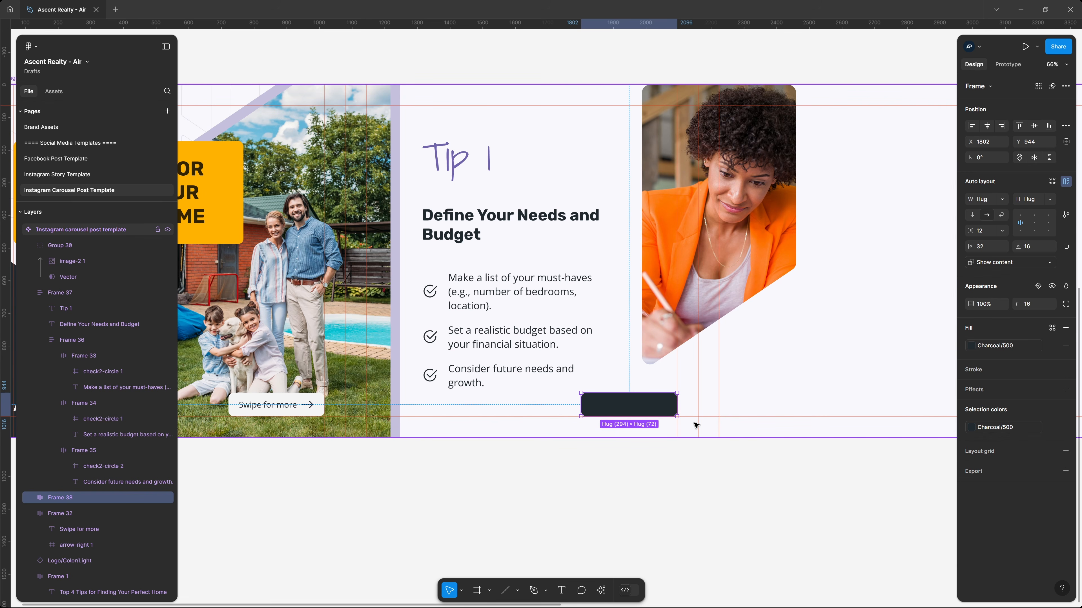
key(ctrl+v)
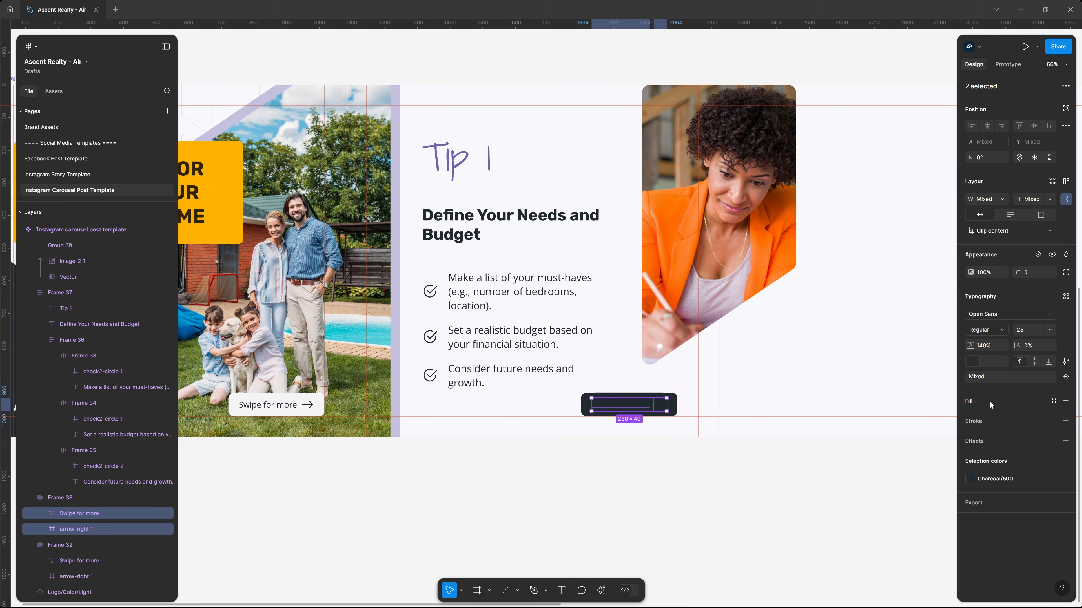
click(1014, 477)
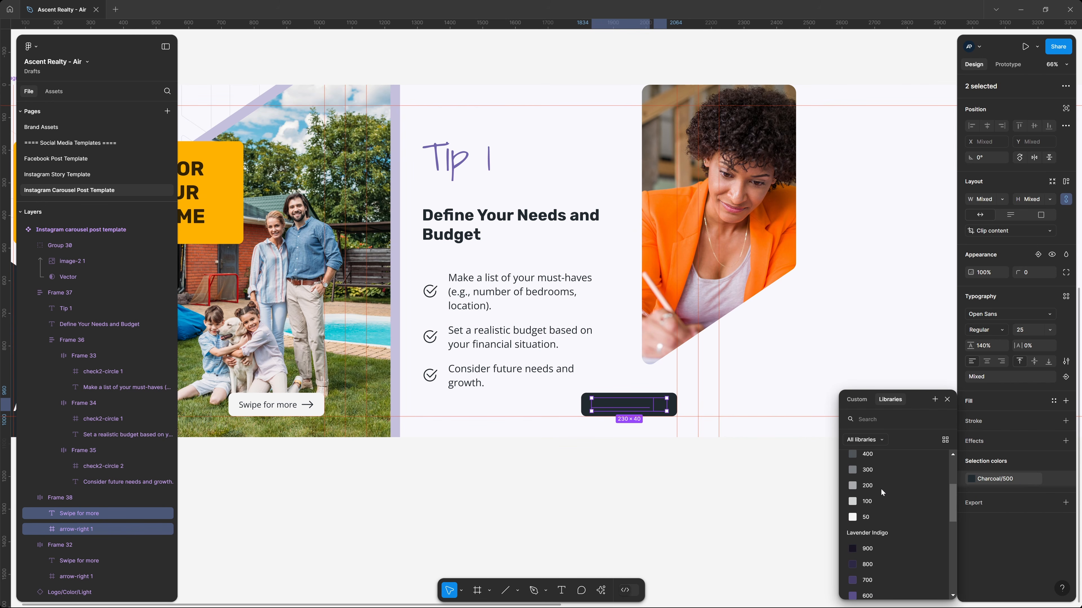
click(881, 517)
click(736, 509)
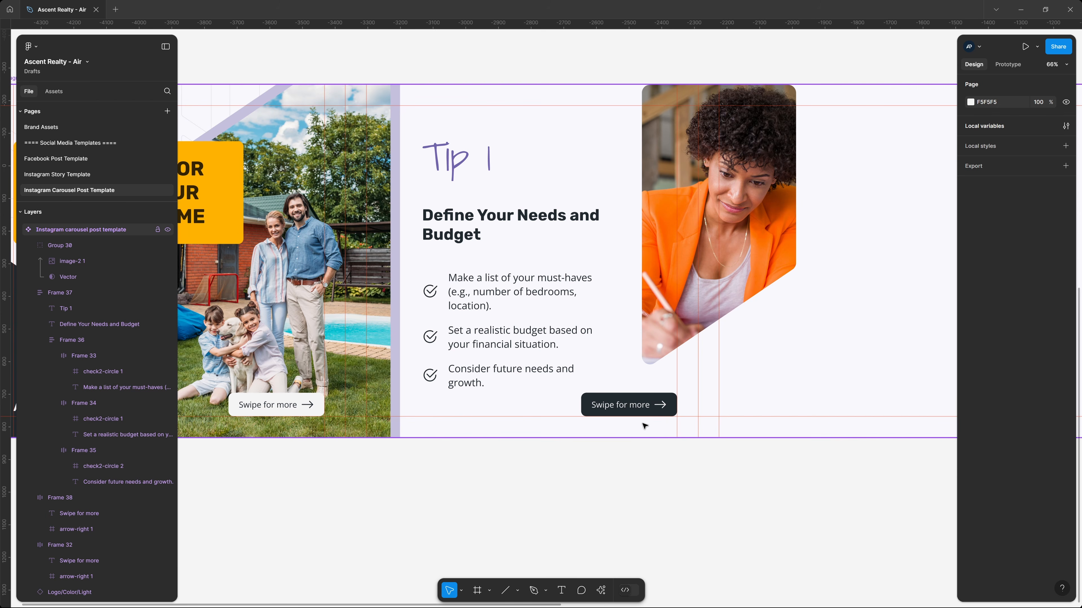
Step: Shorten the dark button's label to "Swipe" and realign the button with the slide's outer guide at X 1911
double_click(633, 409)
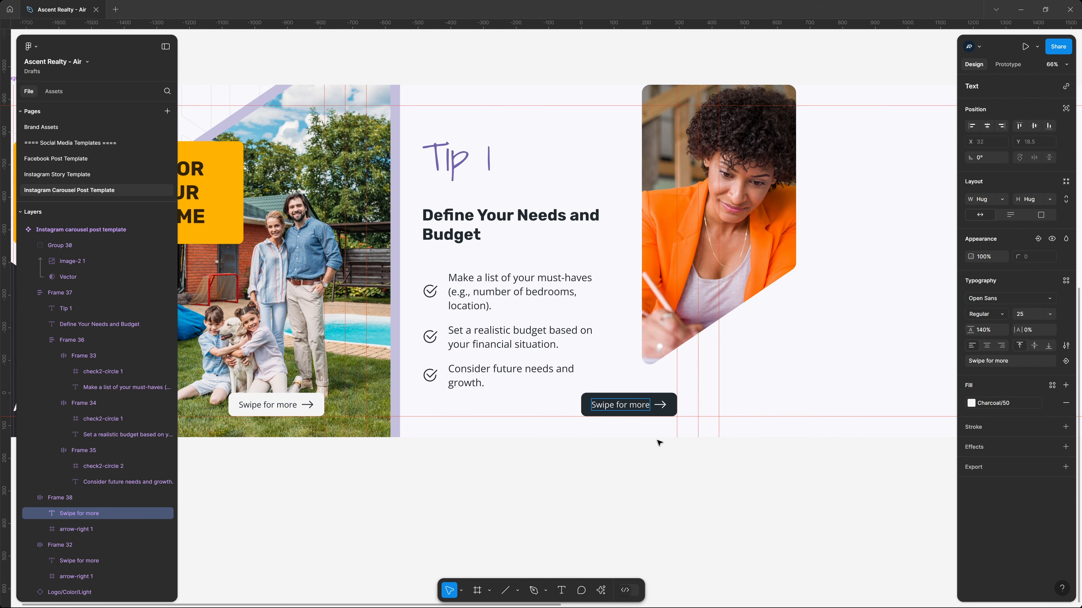
key(ctrl+shift+Right)
key(ctrl+shift+Right)
key(BackSpace)
key(BackSpace)
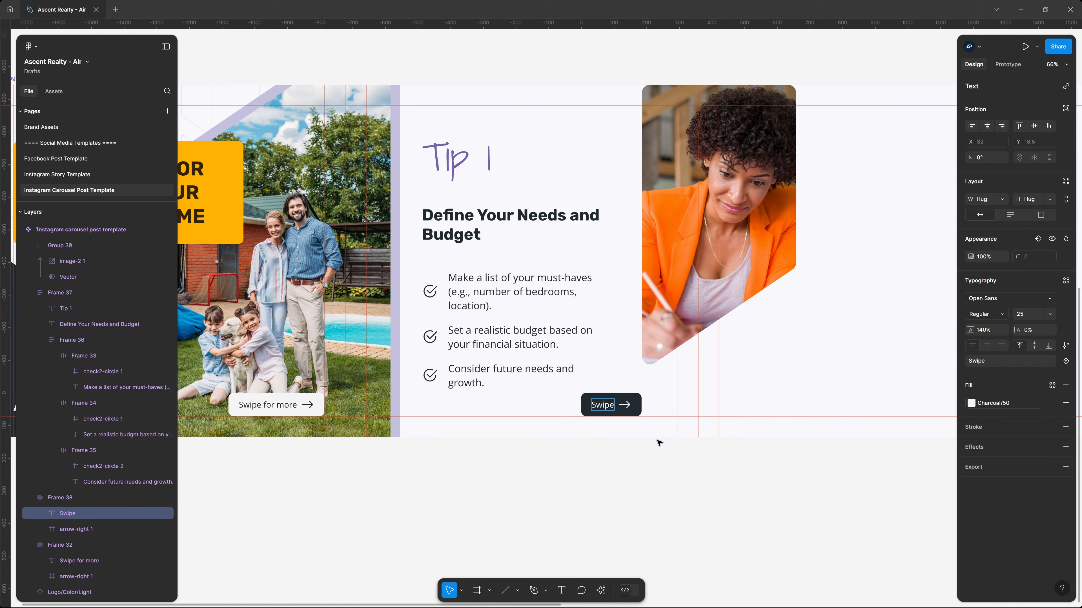
click(659, 498)
drag(619, 411, 646, 410)
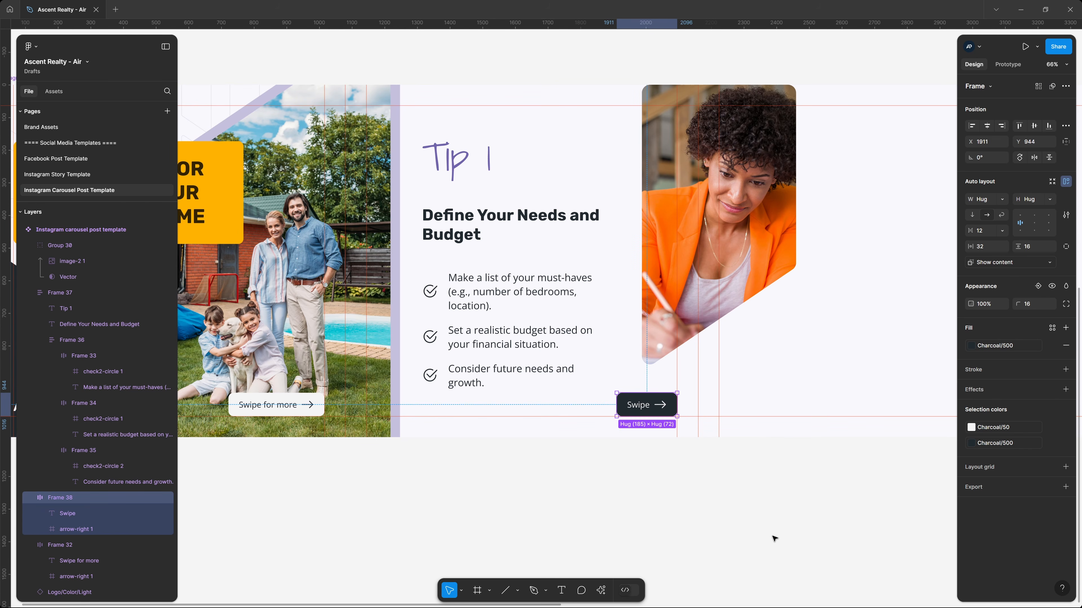
click(775, 540)
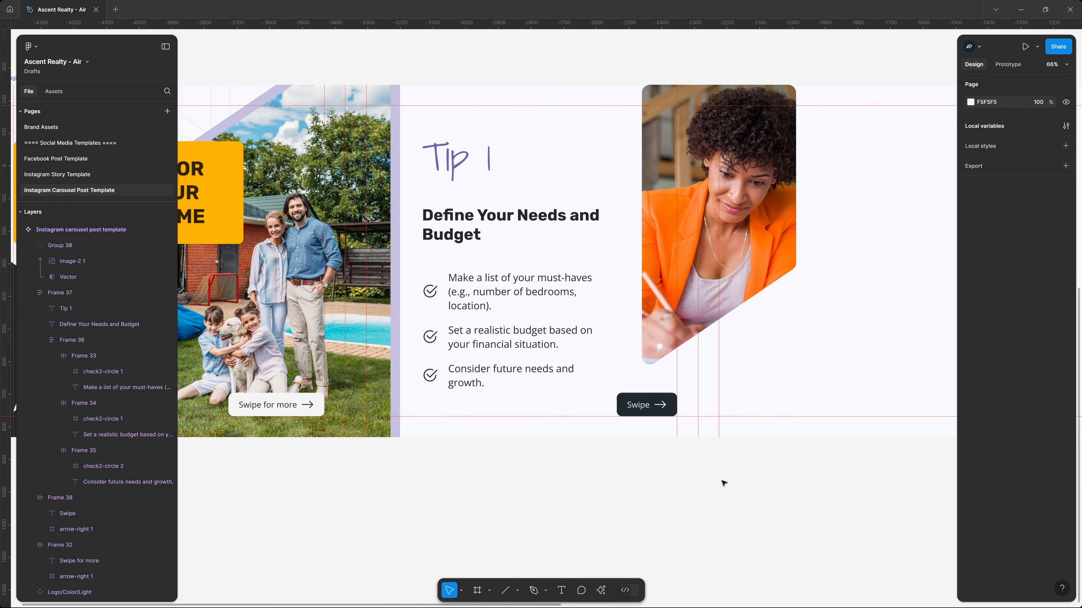
Step: Draw a rectangle about 562 × 662 on the next slide, move it to X 2160, and send it behind the photo group
drag(808, 454, 615, 443)
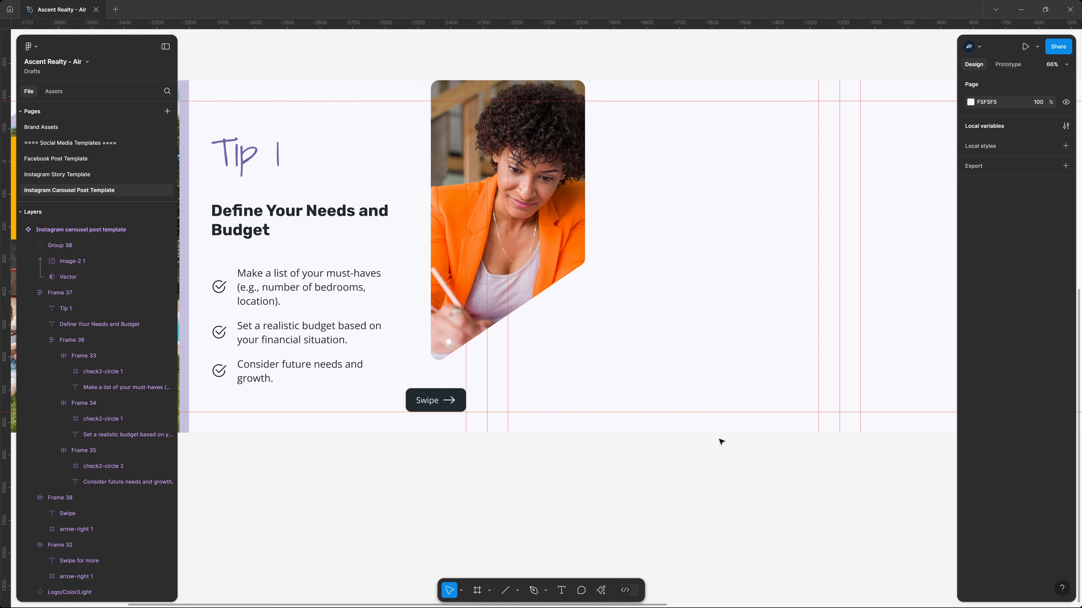
drag(721, 442, 569, 434)
click(543, 165)
key(r)
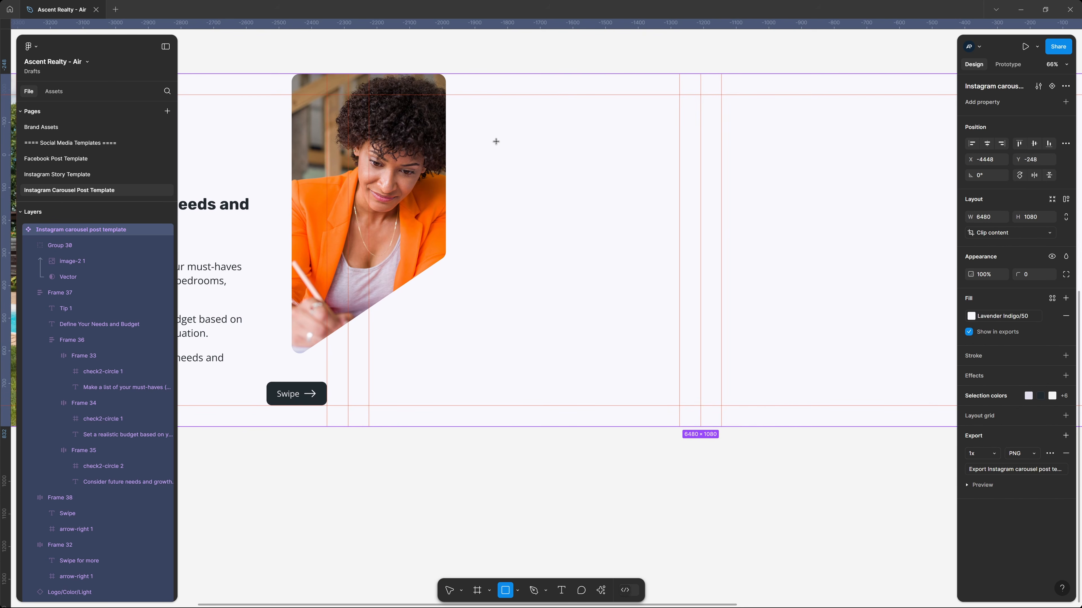
mouse_move(496, 141)
mouse_down()
mouse_move(680, 338)
mouse_move(680, 357)
mouse_up()
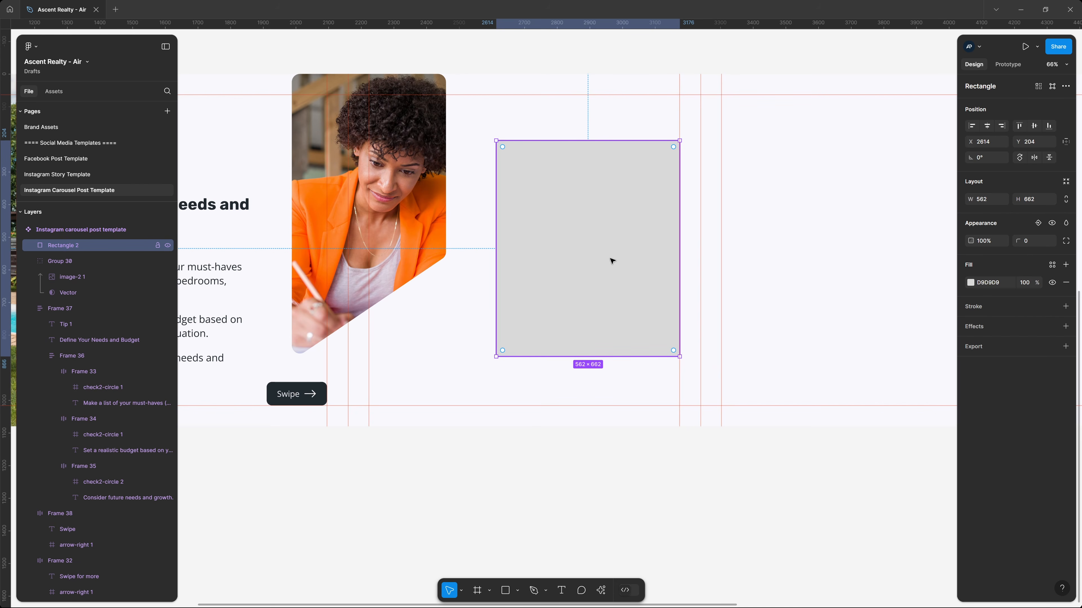
drag(612, 261, 513, 243)
key(ctrl+bracketleft)
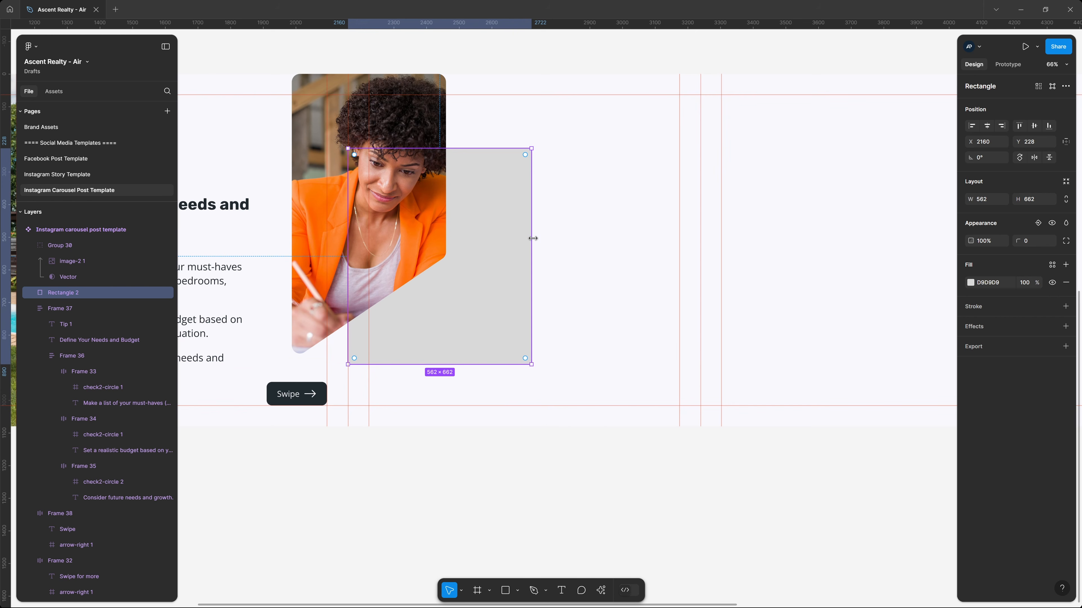
Step: Enlarge the rectangle to 1080 × 1080 so it covers the whole slide, and fill it with Charcoal/500
drag(502, 309, 700, 237)
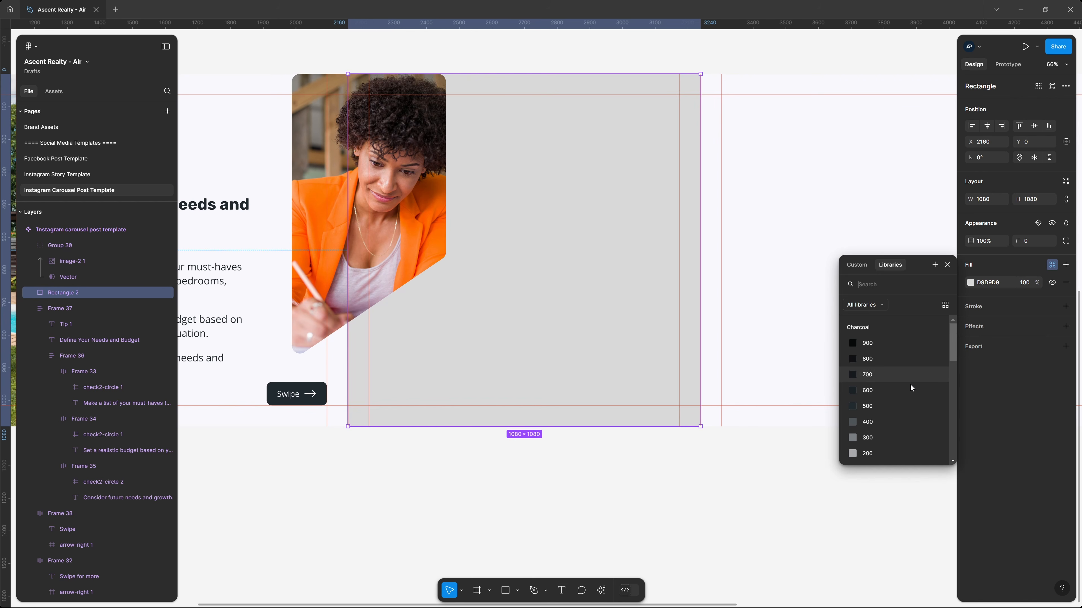
click(893, 404)
click(646, 519)
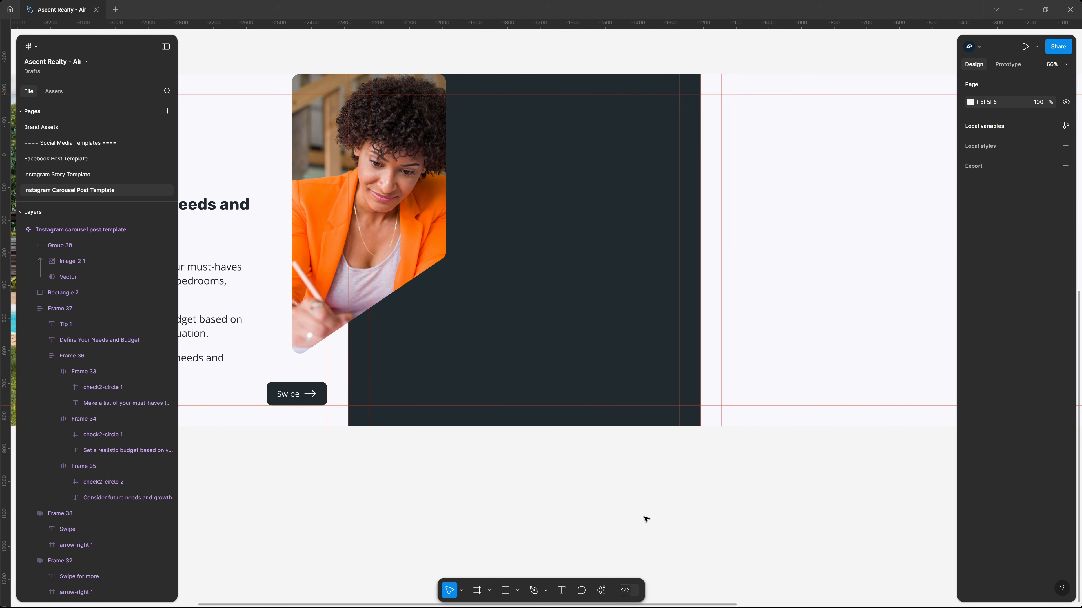
Step: Duplicate the Tip 1 text frame and Swipe button together onto the dark slide, in front of its background
scroll(397, 262, left, 5)
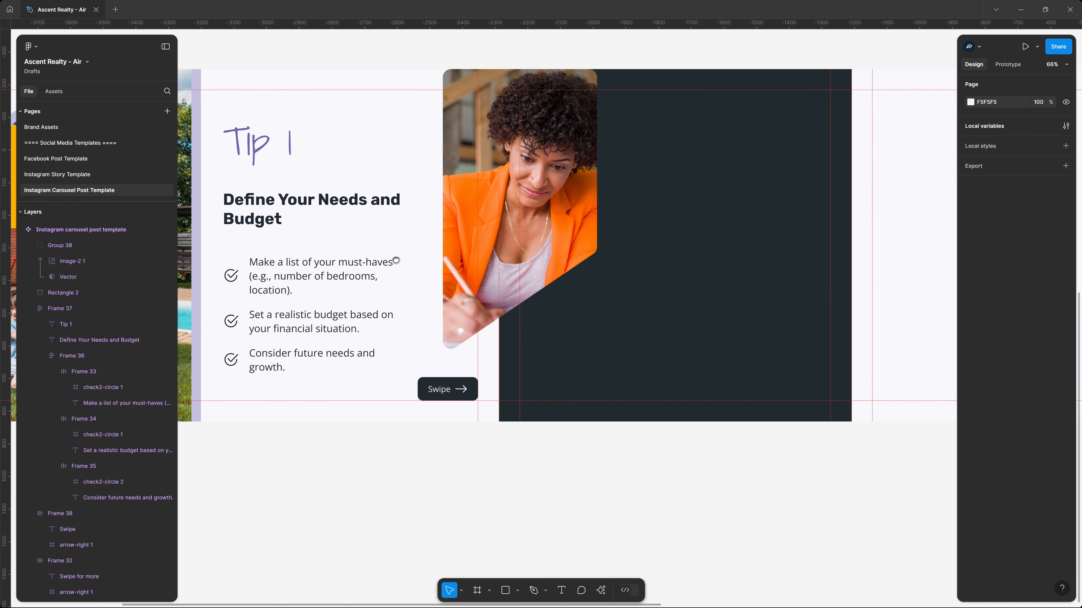
click(273, 183)
shift+click(447, 390)
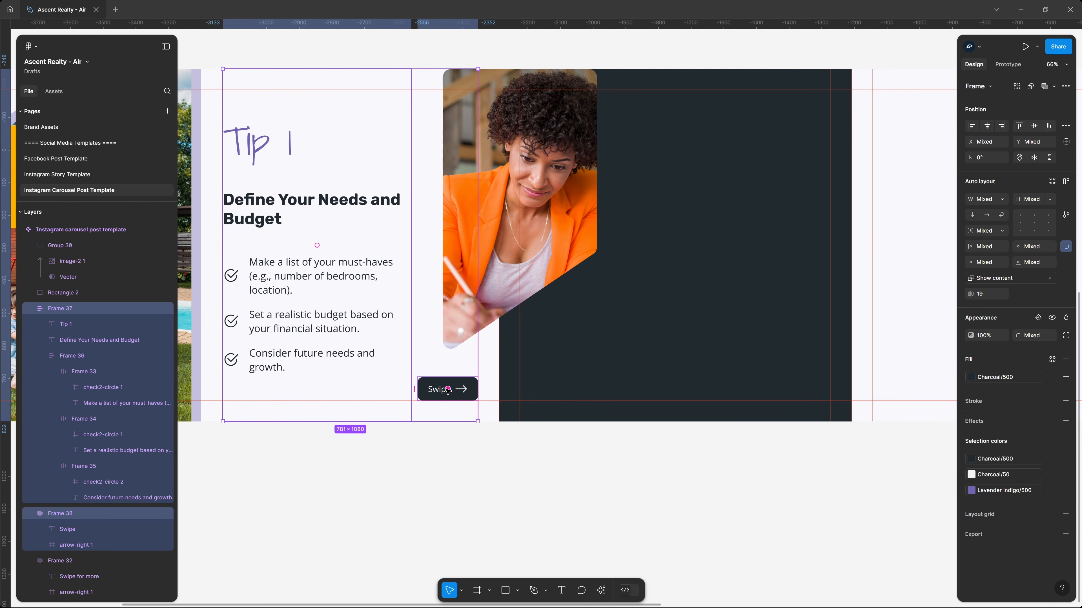
key(ctrl+d)
drag(288, 203, 697, 208)
key(ctrl+])
key(ctrl+])
key(ctrl+])
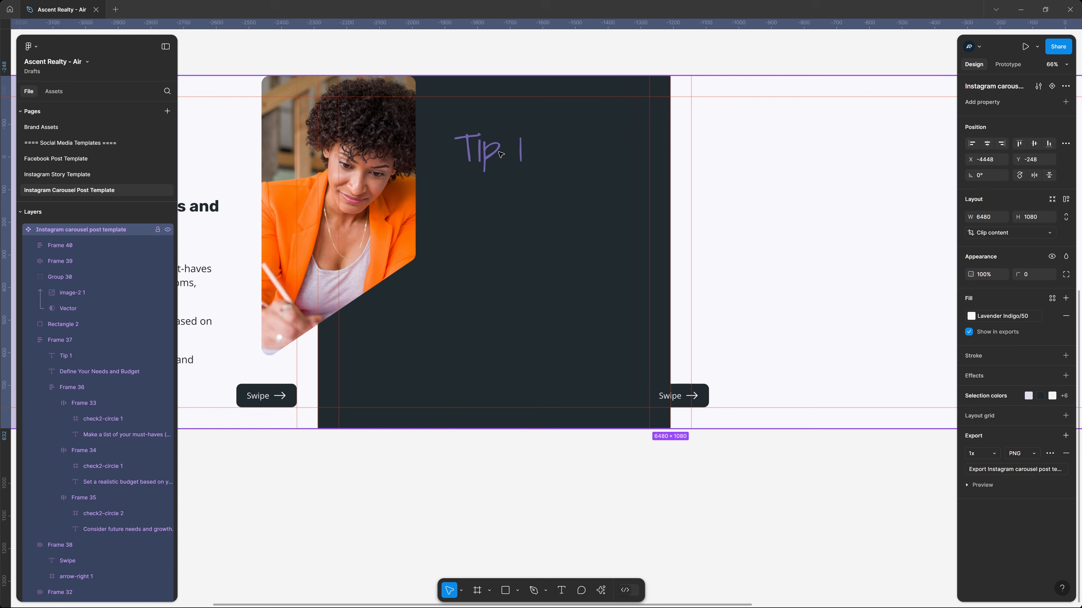
Step: Recolor the copied text frame with Amber/500 for the tip heading and Charcoal/50 for the title, checklist and icons
double_click(500, 153)
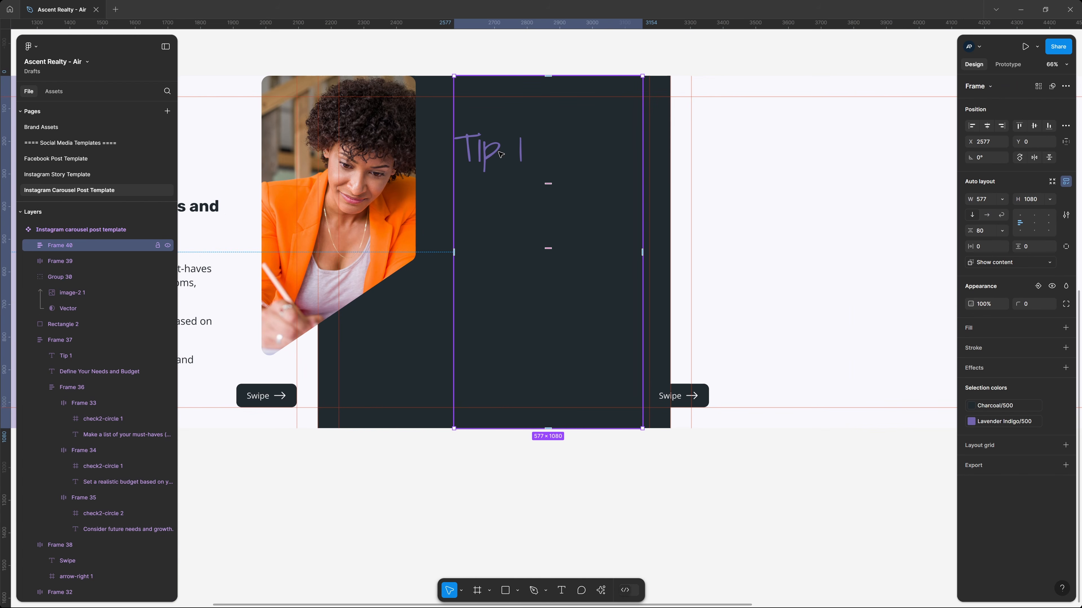
click(1018, 424)
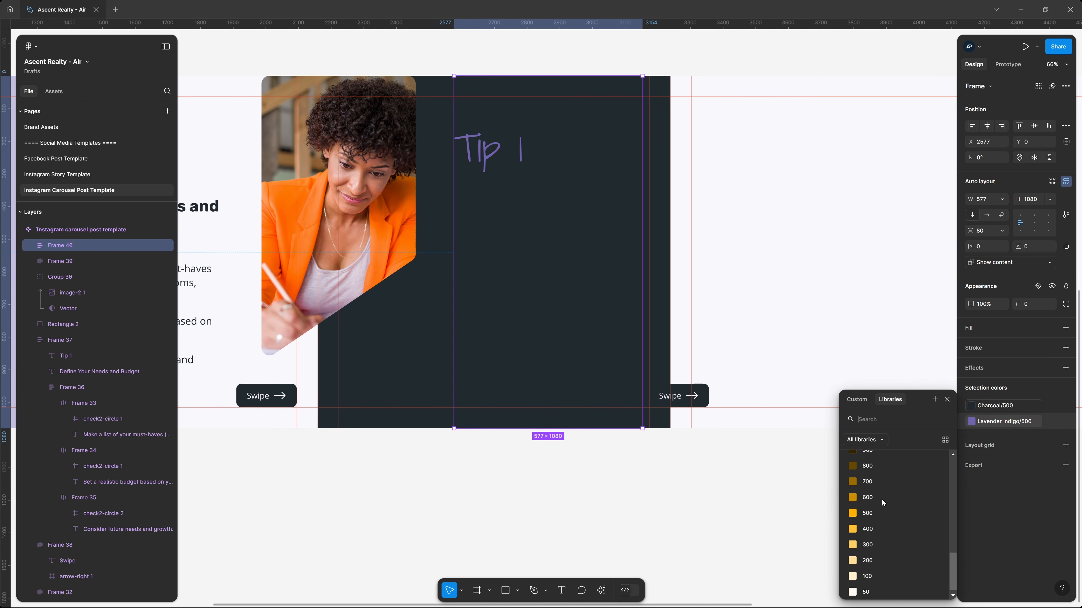
click(876, 513)
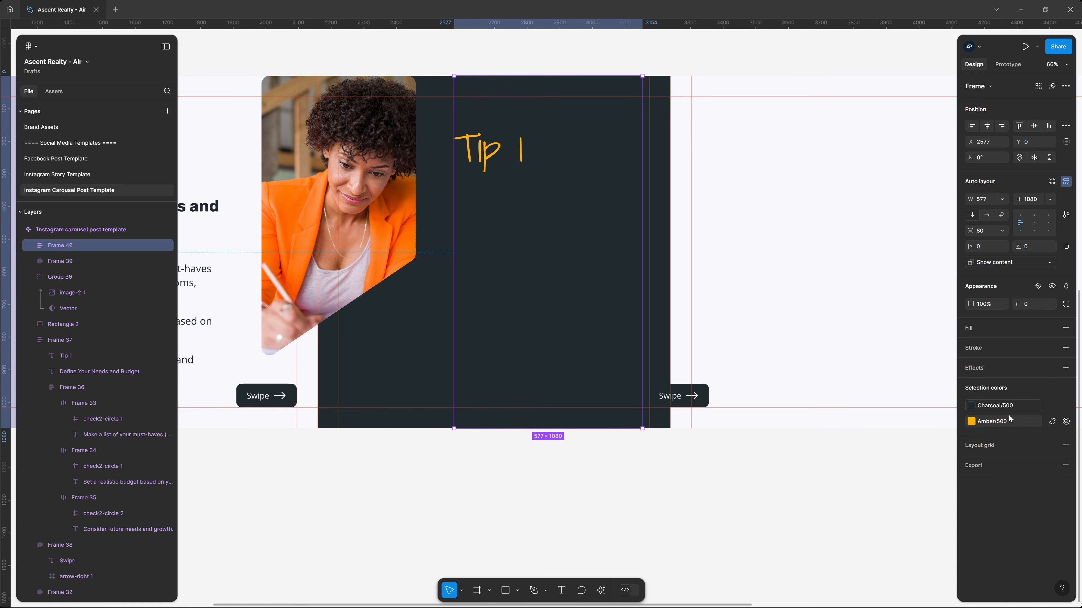
click(1016, 407)
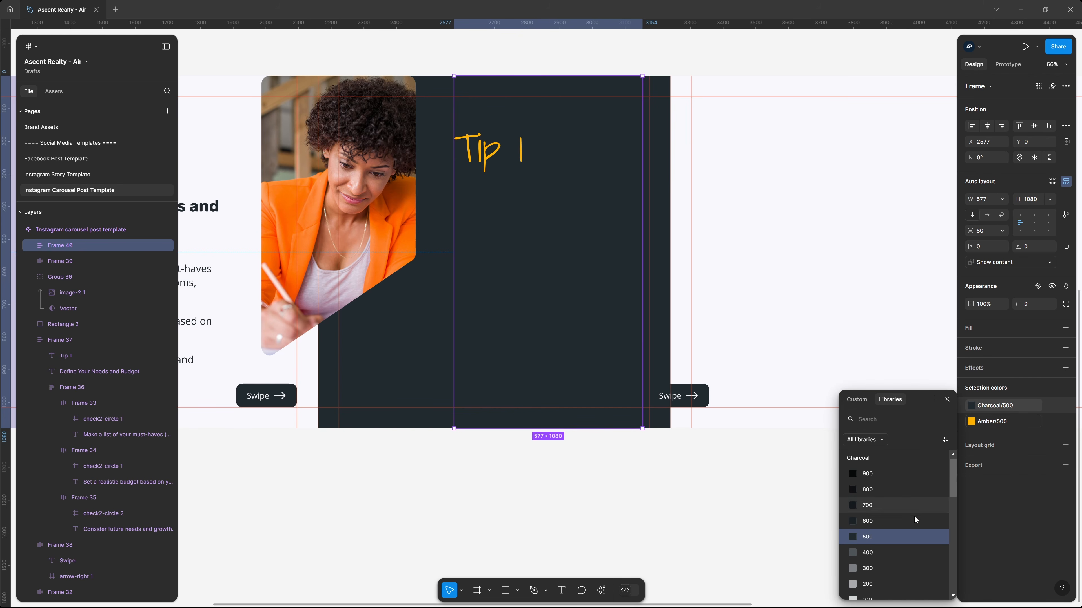
scroll(899, 529, down, 2)
click(891, 515)
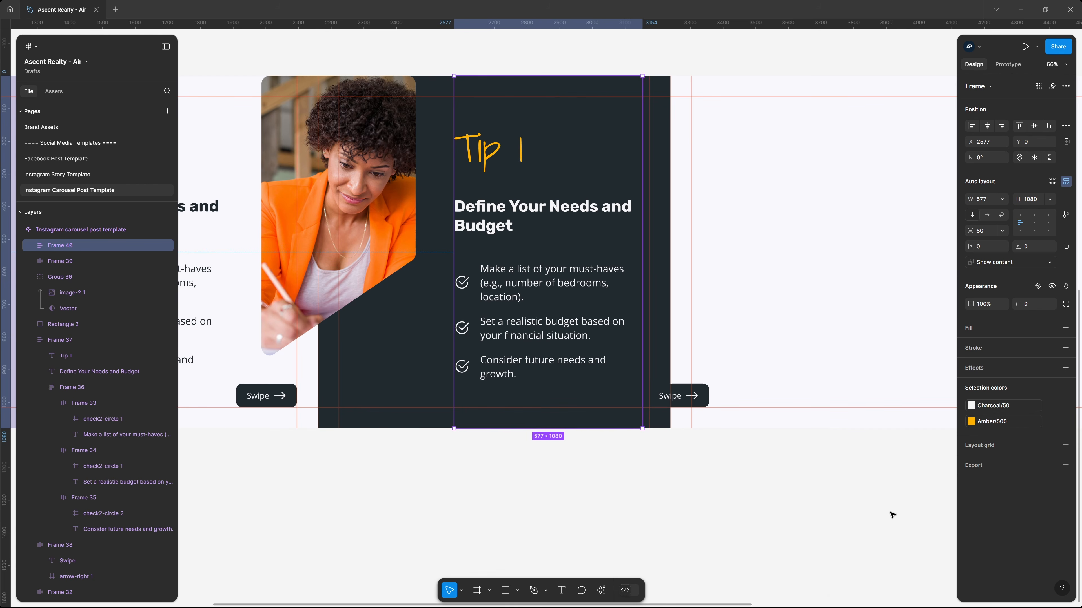
Step: Check the gap between the copied text frame and the photo, and nudge the frame toward the photo to X 2556
key(alt)
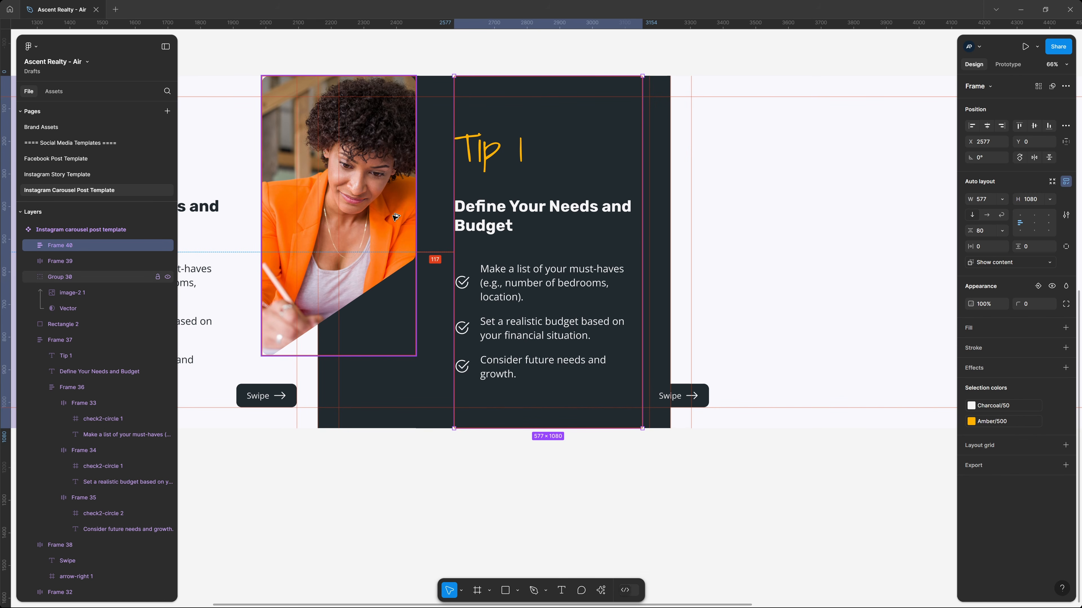
key(Left)
key(Left)
key(Left)
key(Left)
key(Left)
key(Left)
key(Left)
key(Left)
key(Left)
key(Left)
key(Left)
key(Left)
key(Left)
key(Left)
key(Left)
key(Left)
key(Left)
key(Left)
key(Left)
key(Left)
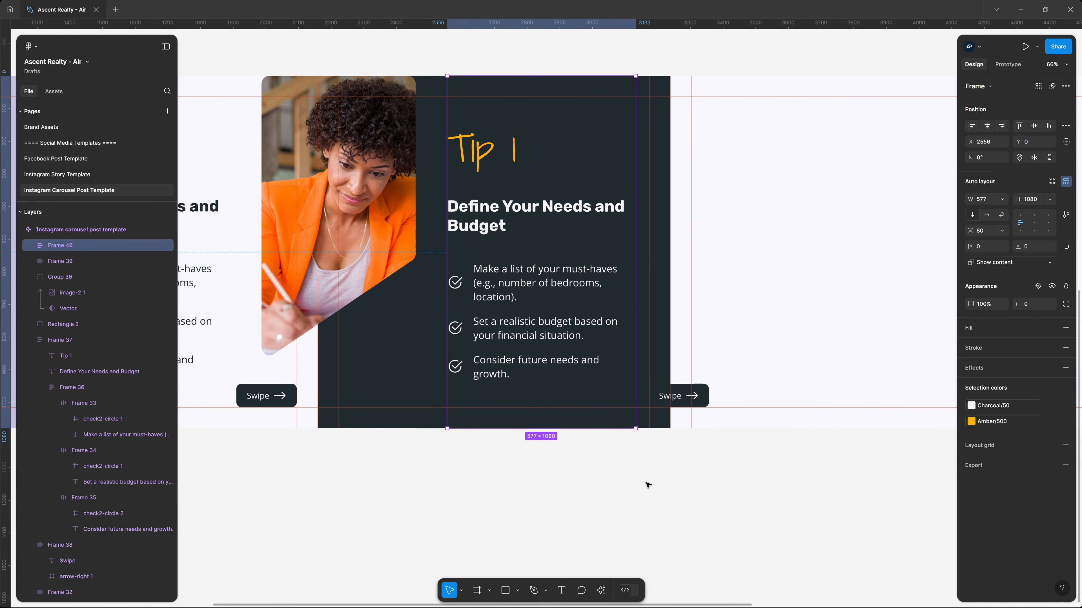
Step: Widen the text frame on the dark slide to 617, extending it to the slide's inner margin guide
click(597, 490)
drag(407, 464, 847, 482)
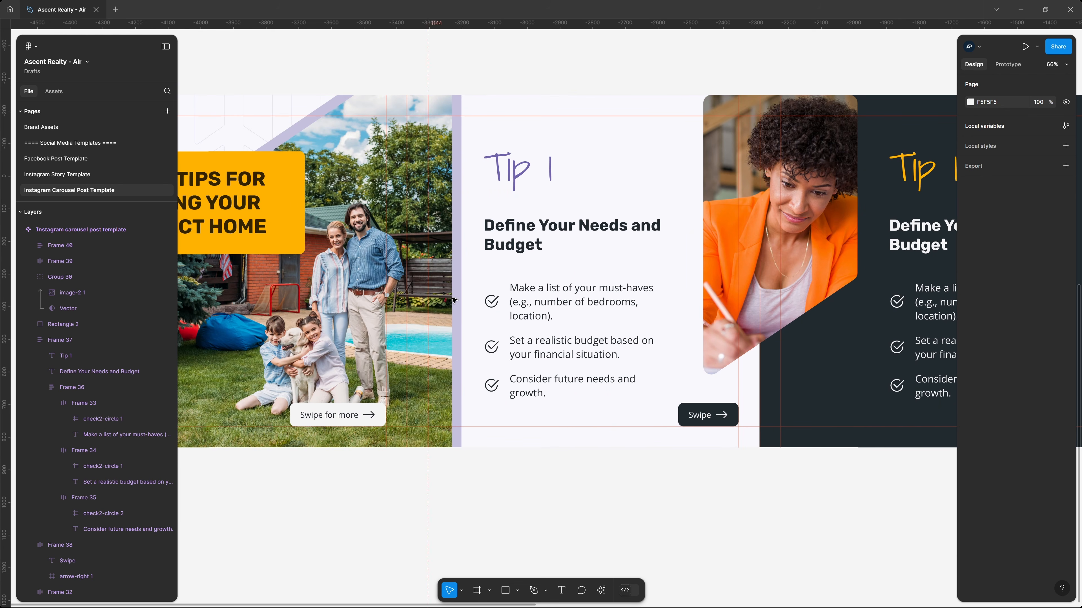
drag(772, 330, 411, 310)
scroll(645, 322, right, 3)
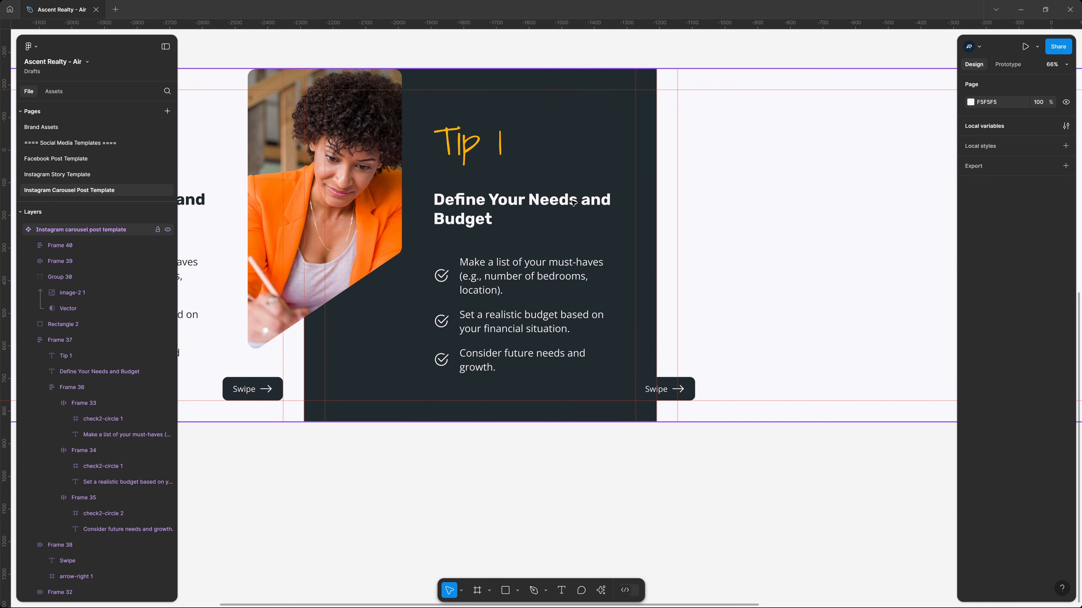
click(573, 202)
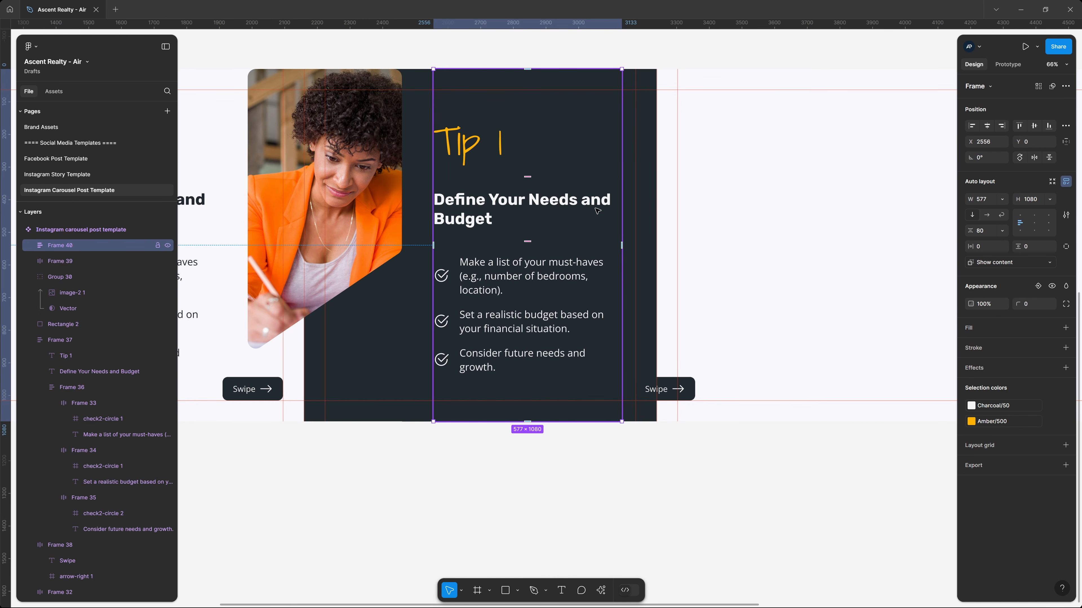
drag(621, 179, 634, 177)
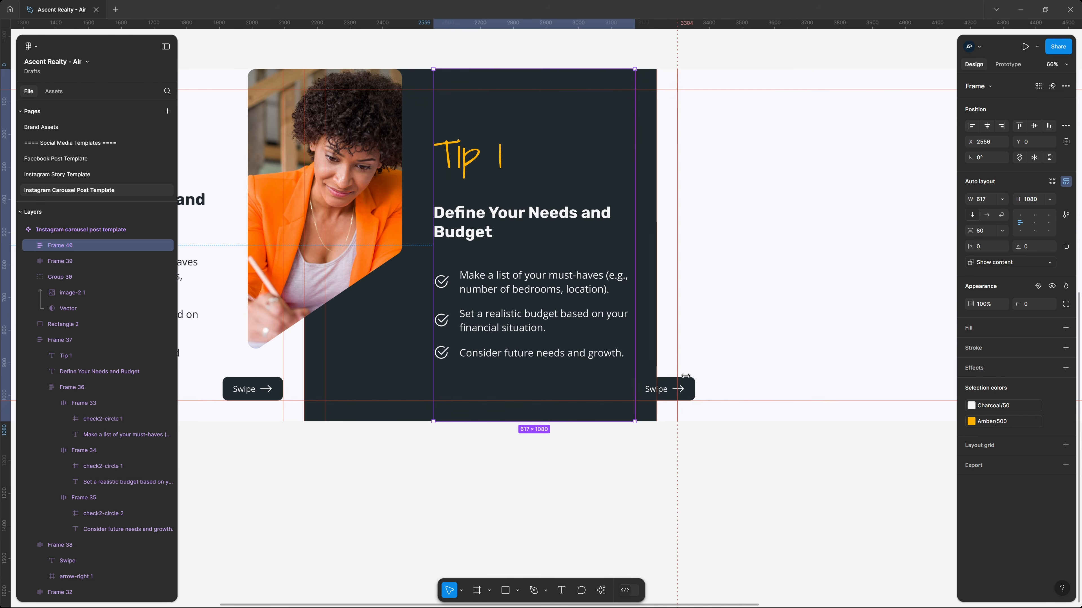
Step: Move the copied Swipe button inside the dark slide's margin at X 2990 and fill it with Charcoal/50
click(689, 395)
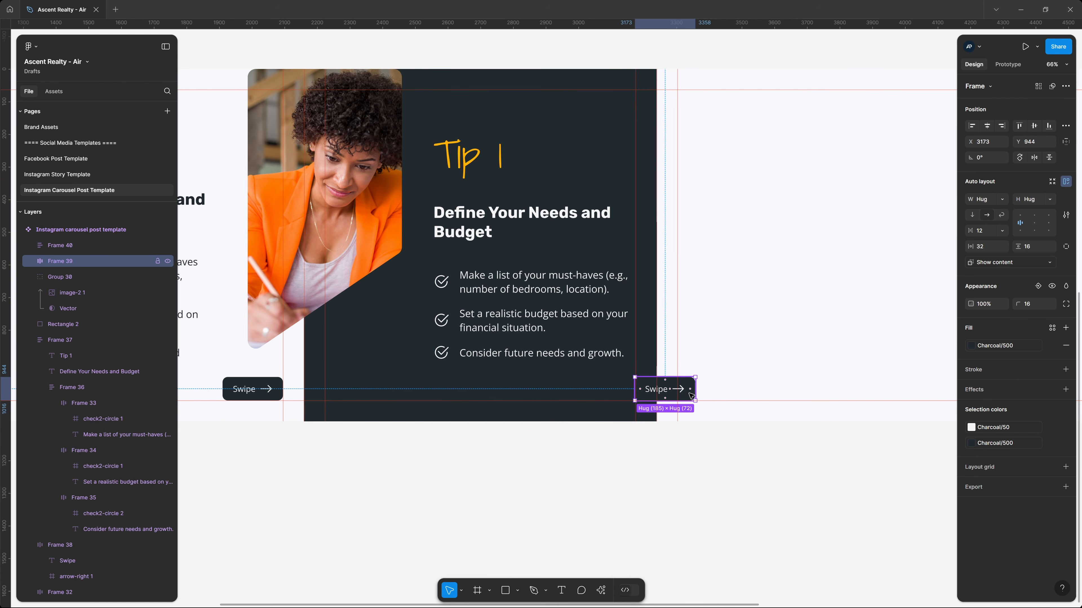
drag(692, 397, 654, 403)
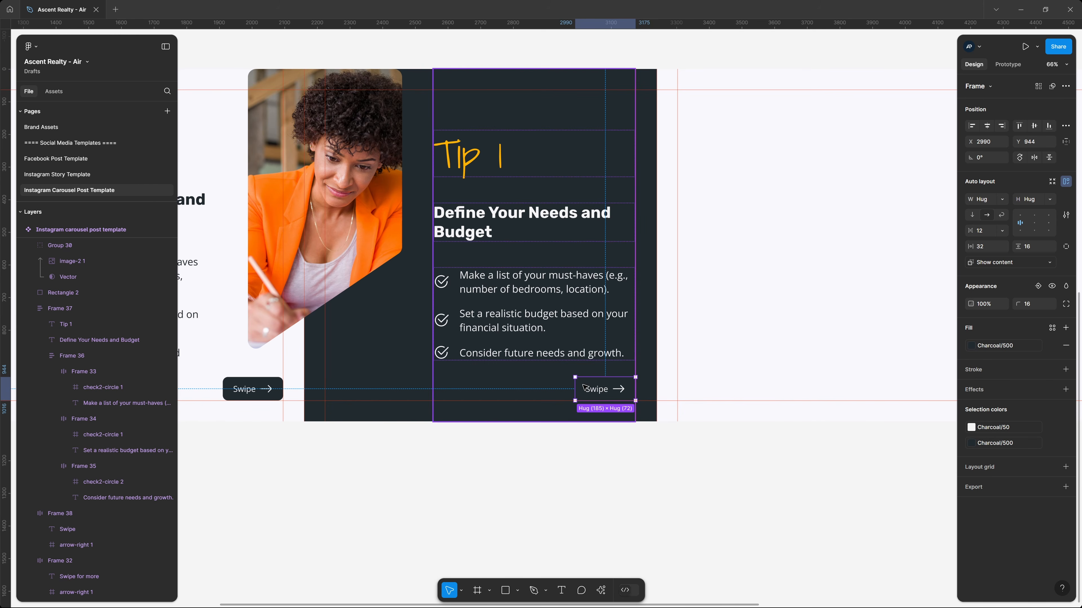
click(1010, 347)
click(599, 391)
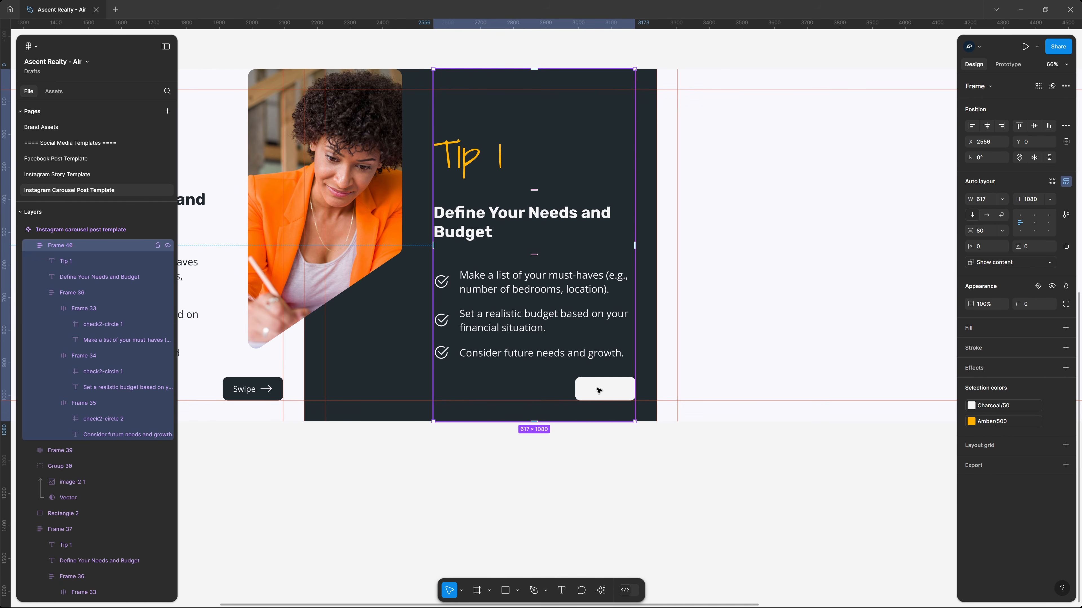
Step: Bring the light Swipe button in front of the text frame and recolor its label and arrow in dark Charcoal
click(70, 451)
key(])
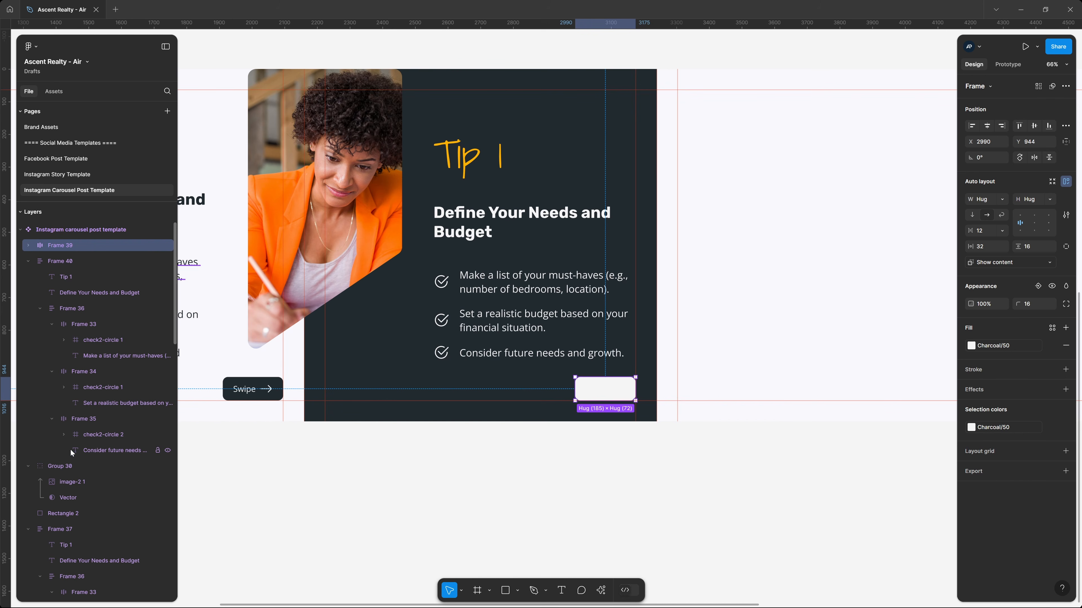
double_click(626, 387)
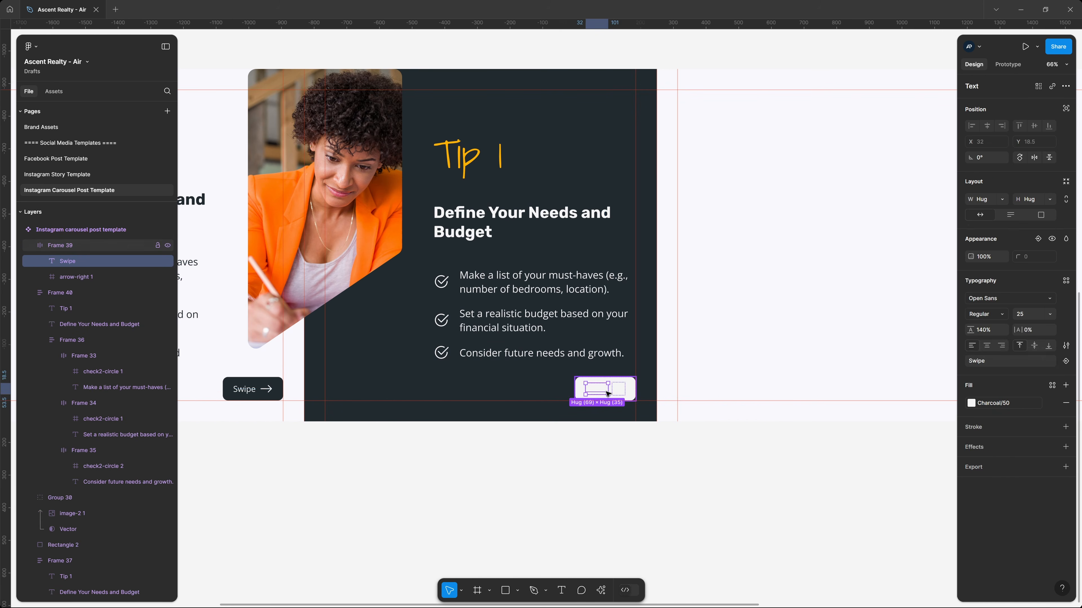
shift+click(627, 391)
click(1015, 479)
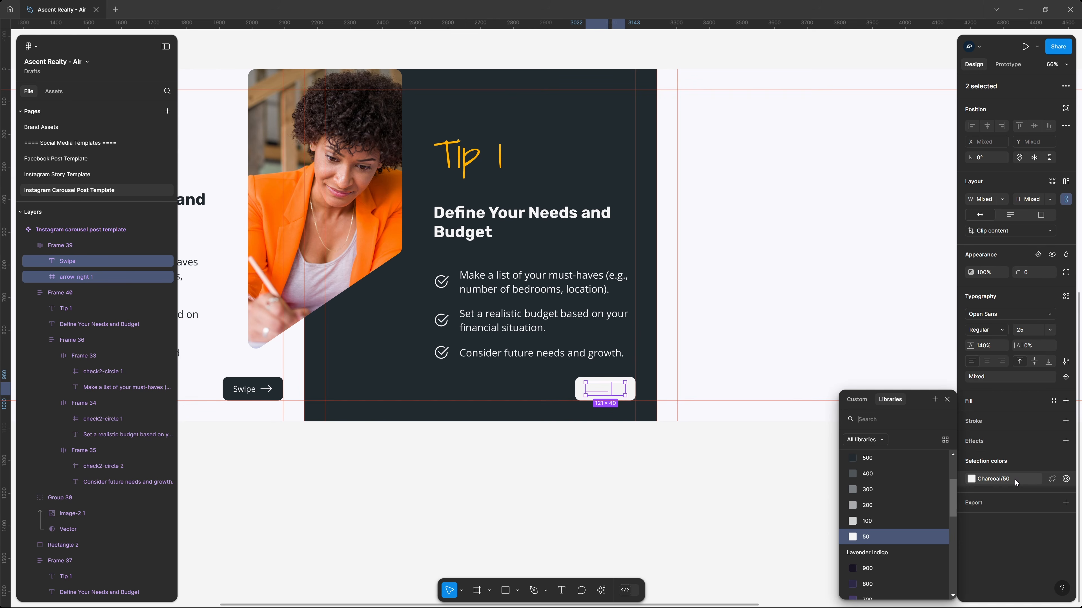
click(687, 491)
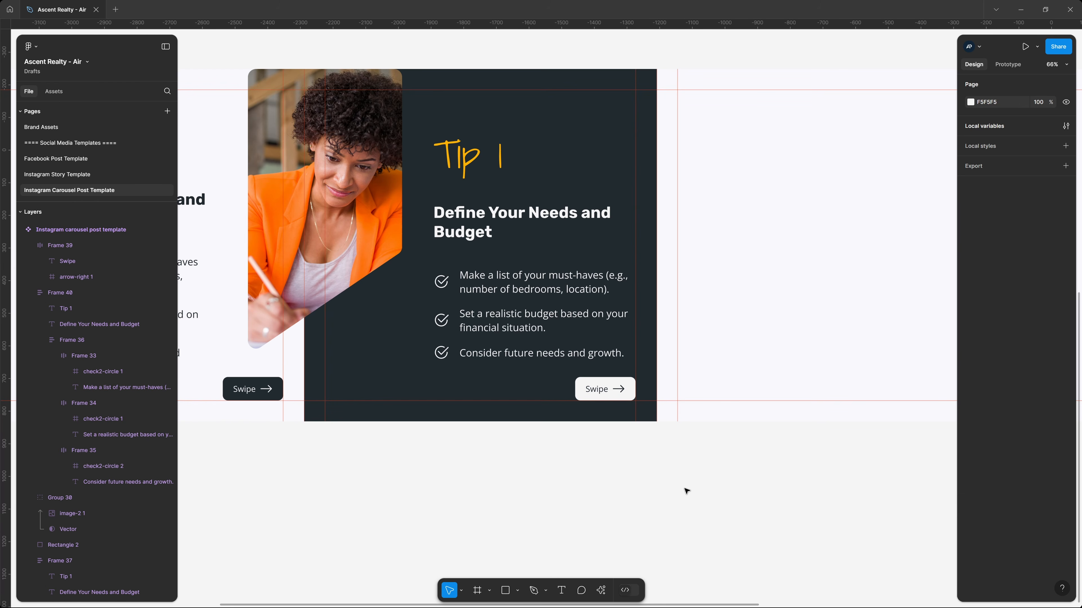
Step: Change the amber heading on the dark slide to "Tip 2"
scroll(686, 491, up, 1)
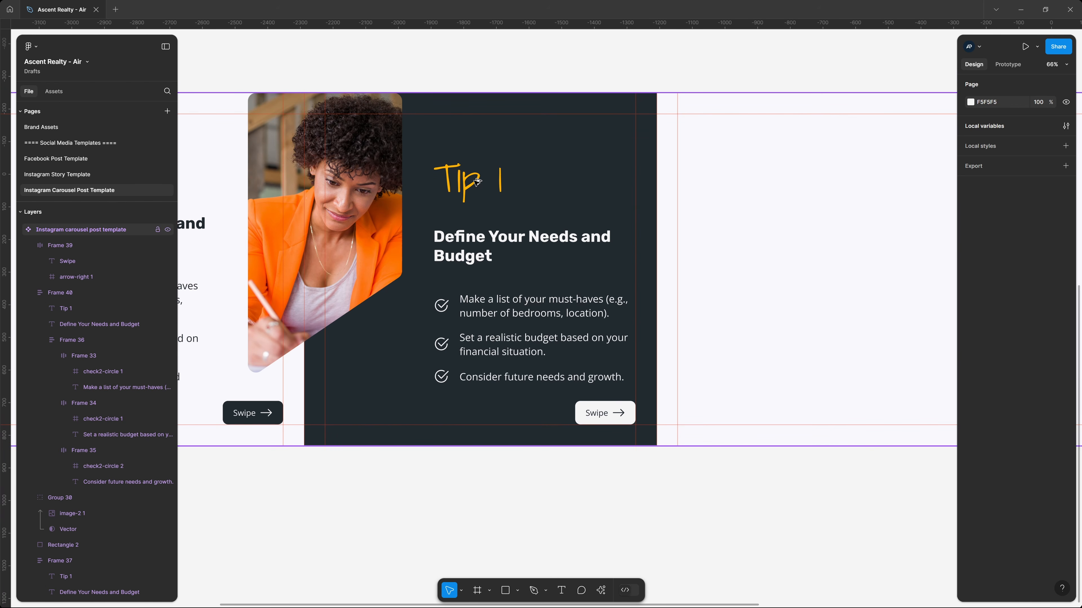
click(476, 188)
ctrl+click(476, 189)
double_click(517, 203)
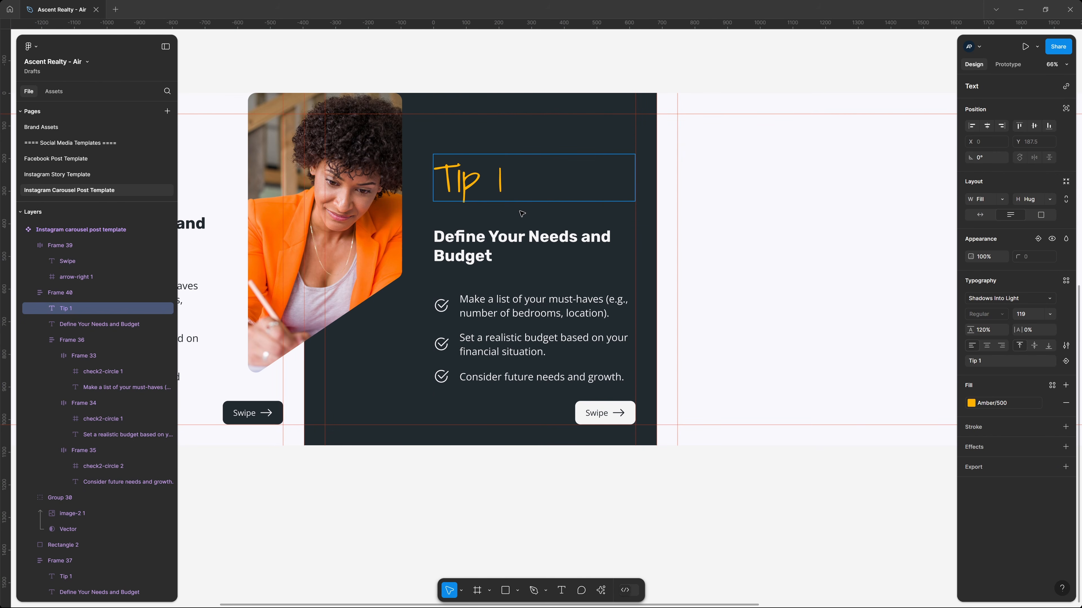
key(BackSpace)
text(2)
Step: Copy "Research the Market" from the wireframe's Tip 2 heading and replace the dark slide's title with it
scroll(522, 213, up, 10)
double_click(439, 117)
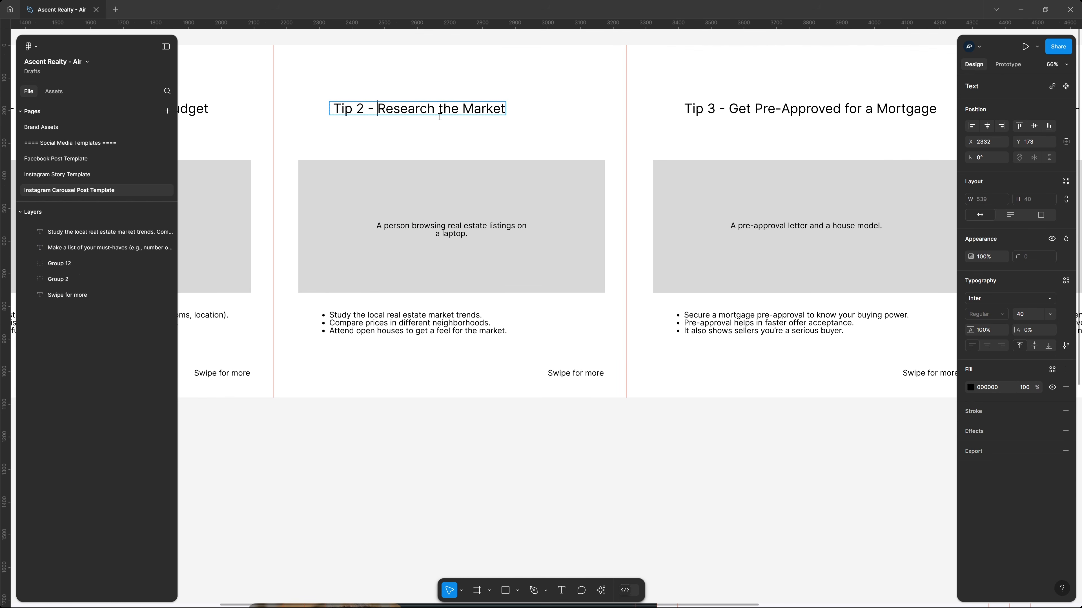
key(shift+End)
key(ctrl+c)
scroll(511, 276, down, 10)
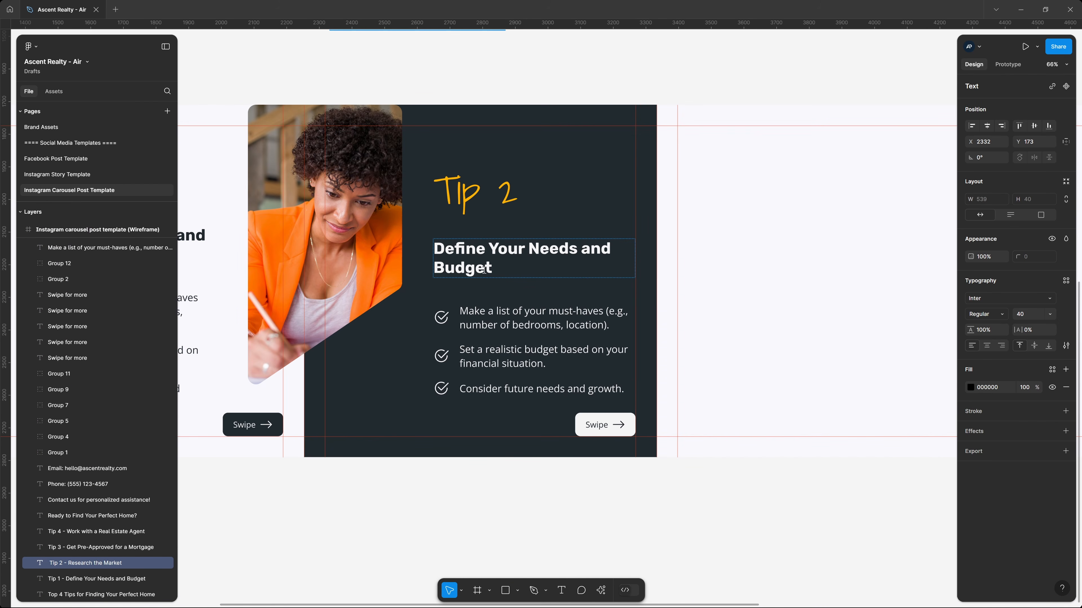
double_click(478, 254)
key(ctrl+a)
key(ctrl+v)
Step: Replace the dark slide's checklist with the wireframe's Tip 2 points on market trends, neighborhood prices and open houses
scroll(481, 263, up, 10)
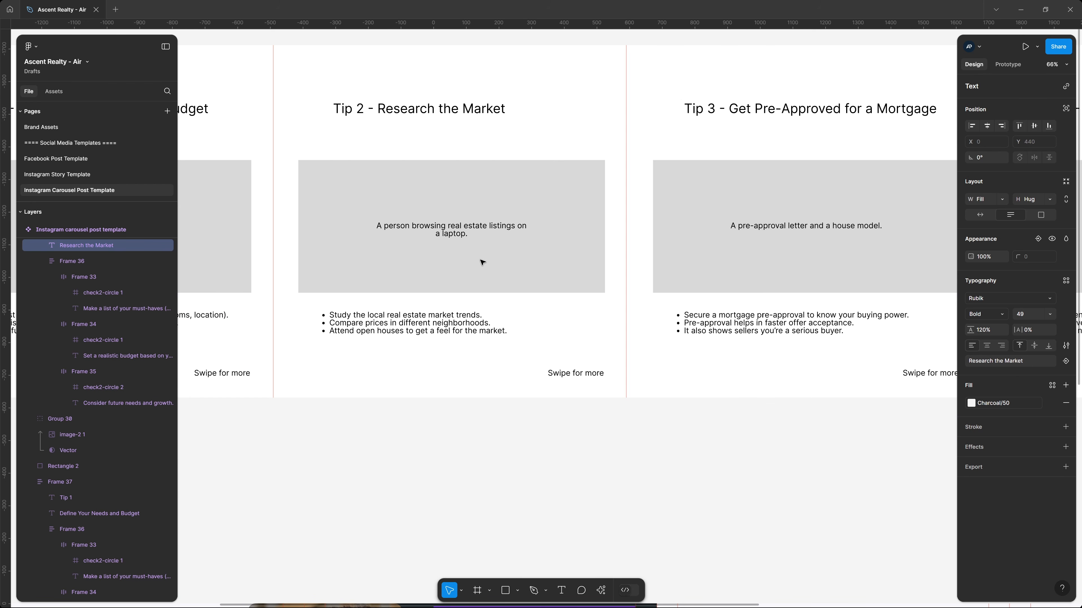
scroll(482, 263, down, 2)
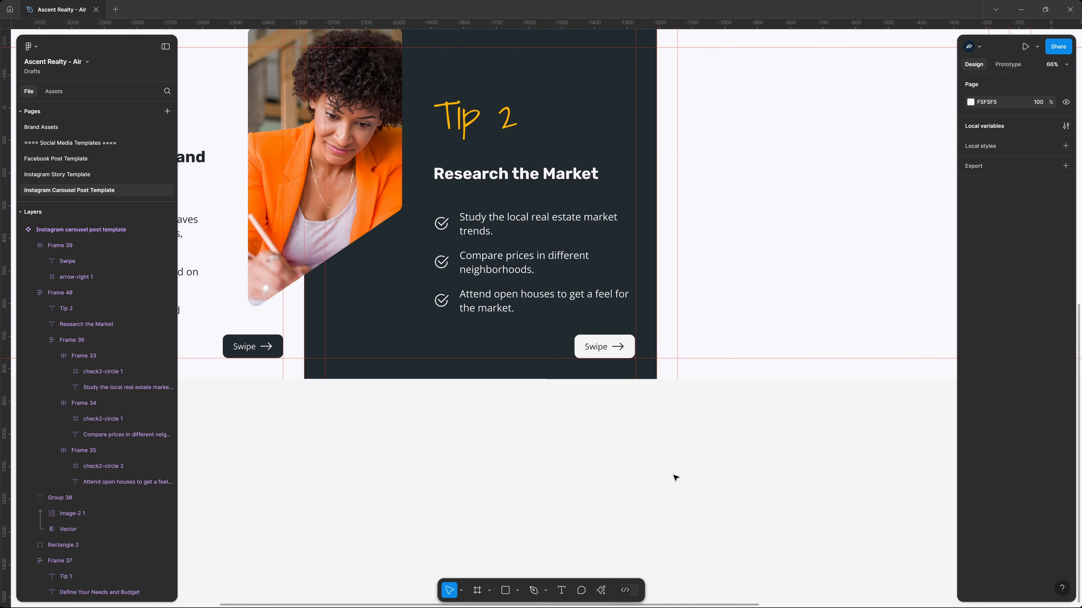
scroll(676, 477, up, 3)
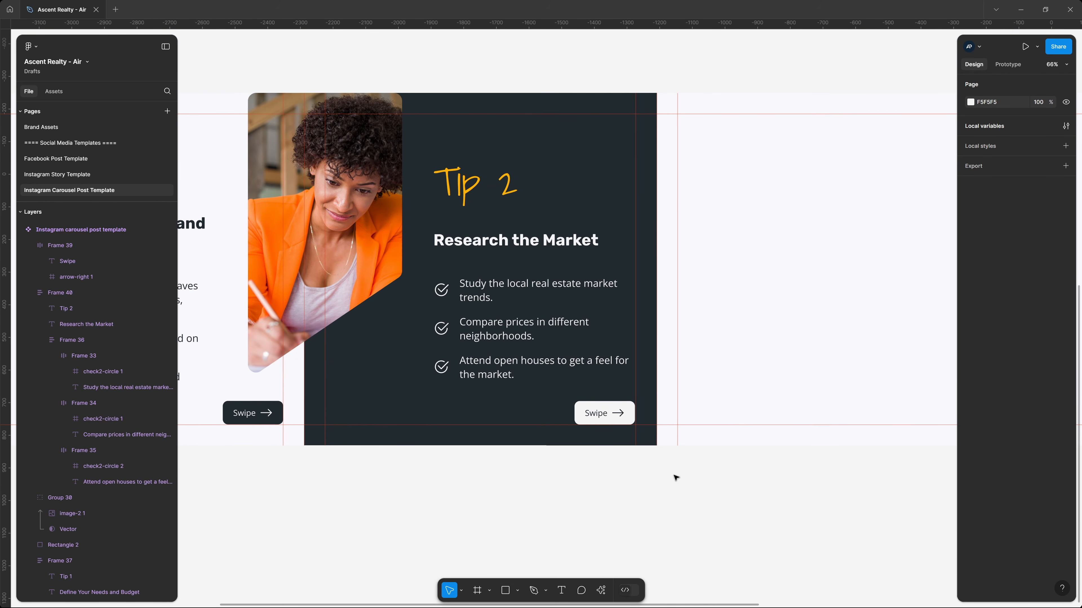
Step: Duplicate the Tip 1 text frame and place the copy on the empty slide after Tip 2, at X 3304
drag(377, 367, 465, 360)
drag(591, 365, 621, 365)
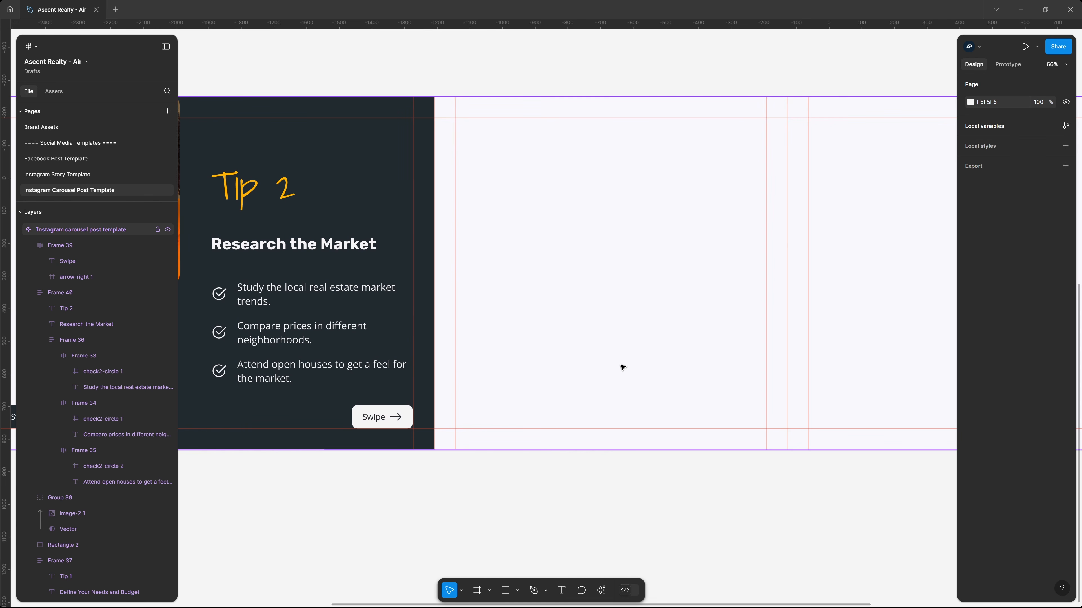
scroll(217, 247, left, 5)
scroll(230, 249, left, 3)
click(344, 249)
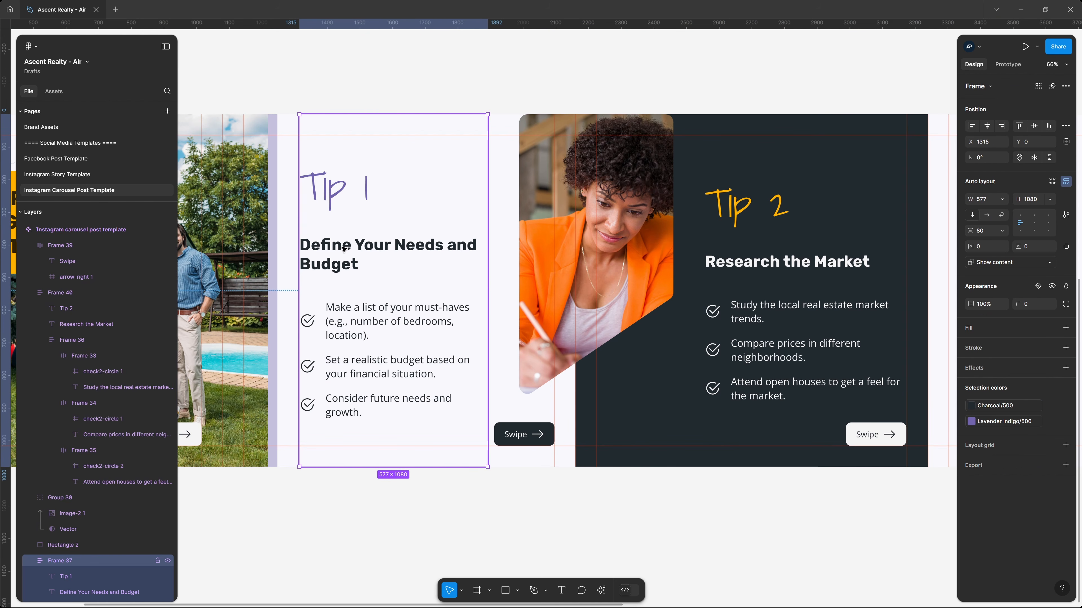
key(ctrl+d)
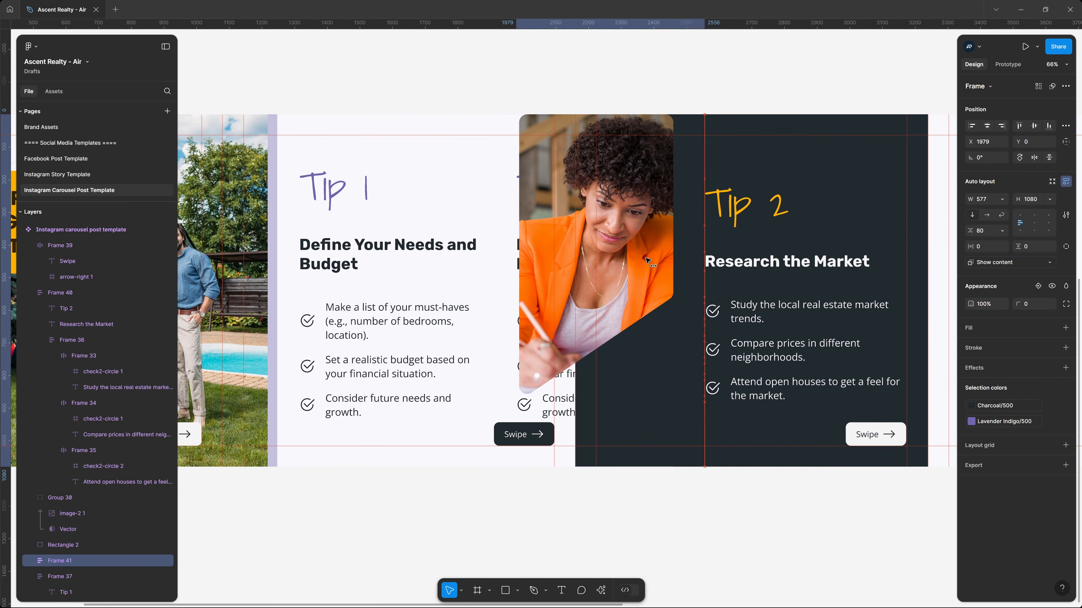
drag(777, 313, 264, 289)
drag(546, 223, 532, 226)
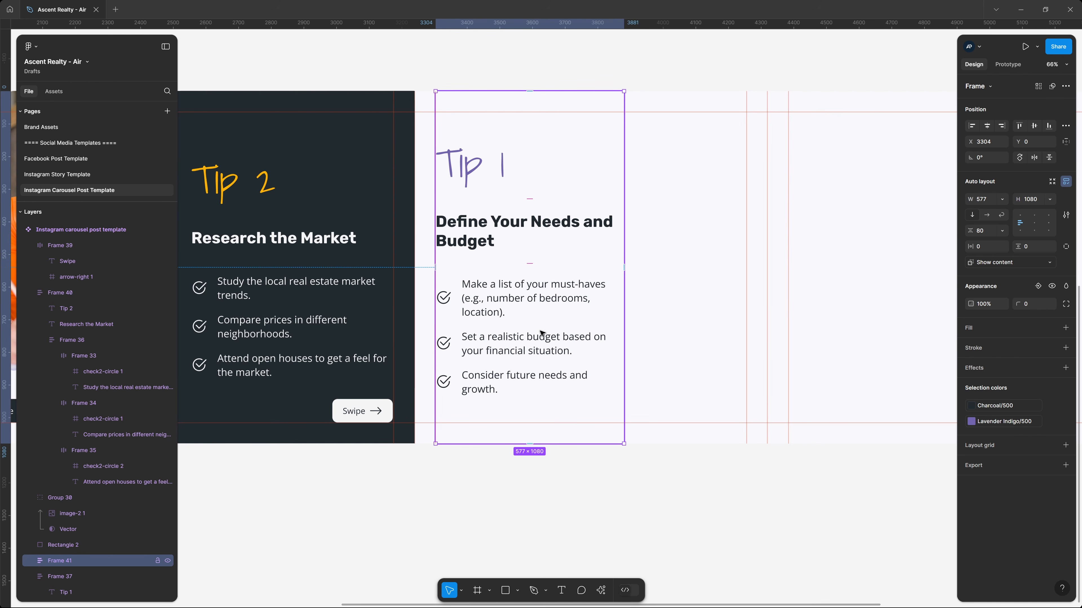
Step: Change the heading of the new text frame to "Tip 3"
double_click(492, 170)
double_click(494, 172)
click(507, 175)
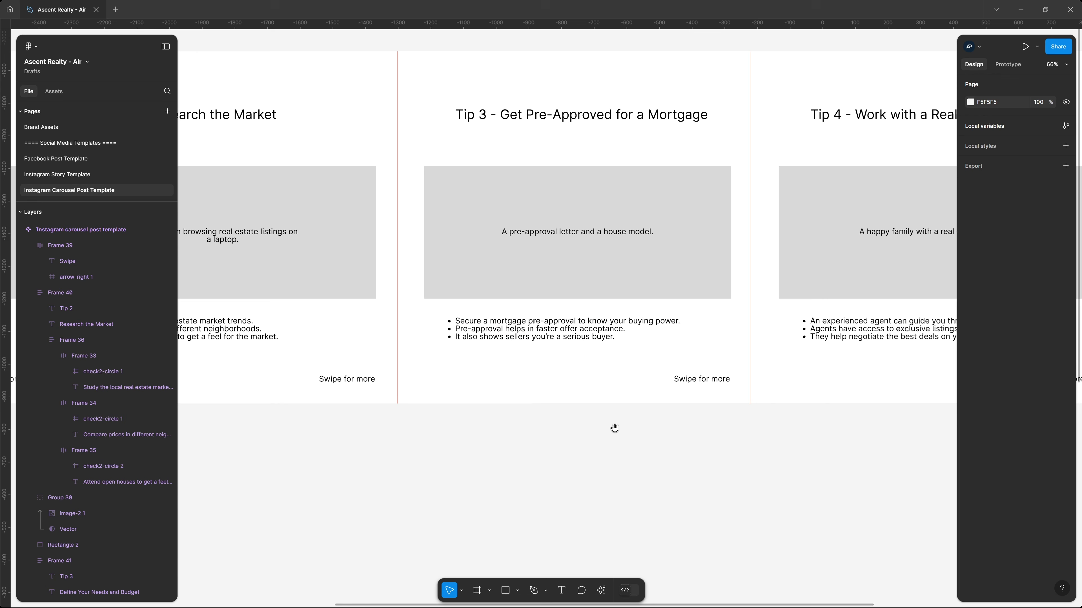
Step: Replace the Tip 3 title with "Get Pre-Approved for a Mortgage" and its checklist with the wireframe's mortgage pre-approval points
double_click(596, 115)
click(500, 114)
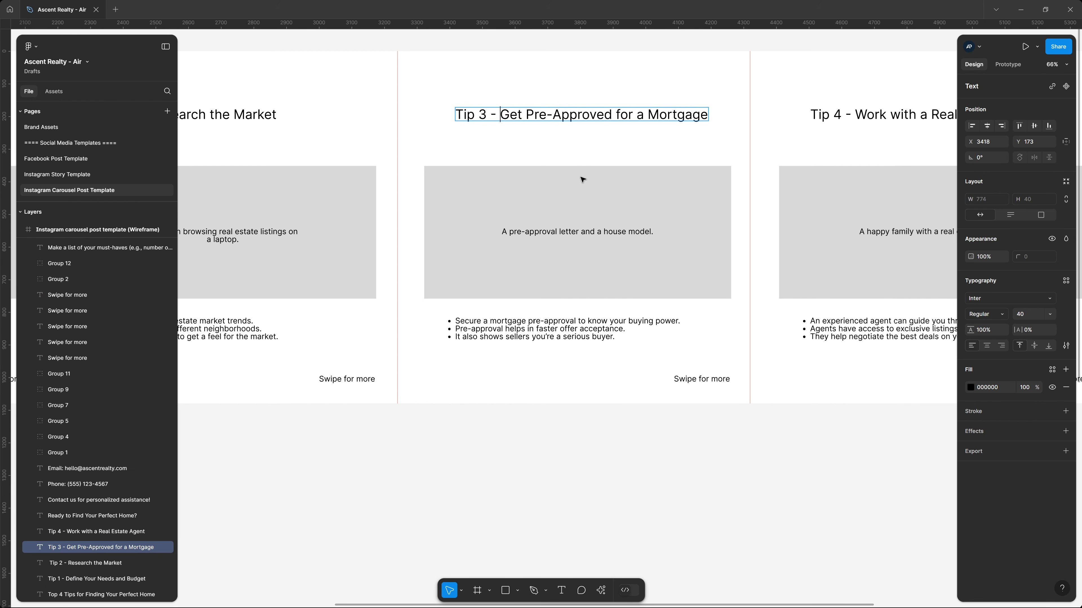
scroll(583, 179, down, 10)
double_click(511, 303)
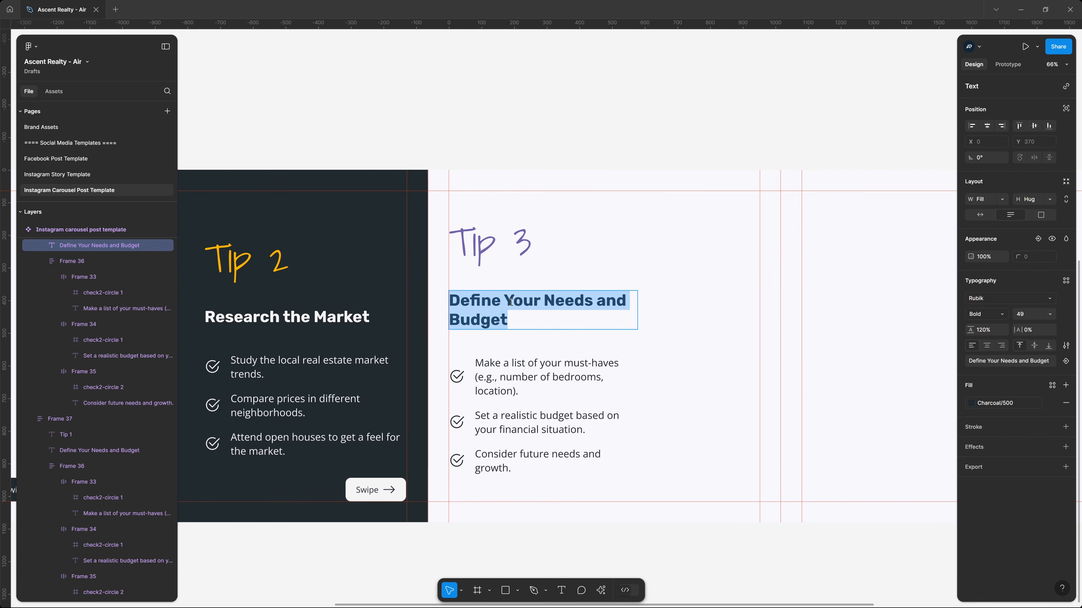
key(BackSpace)
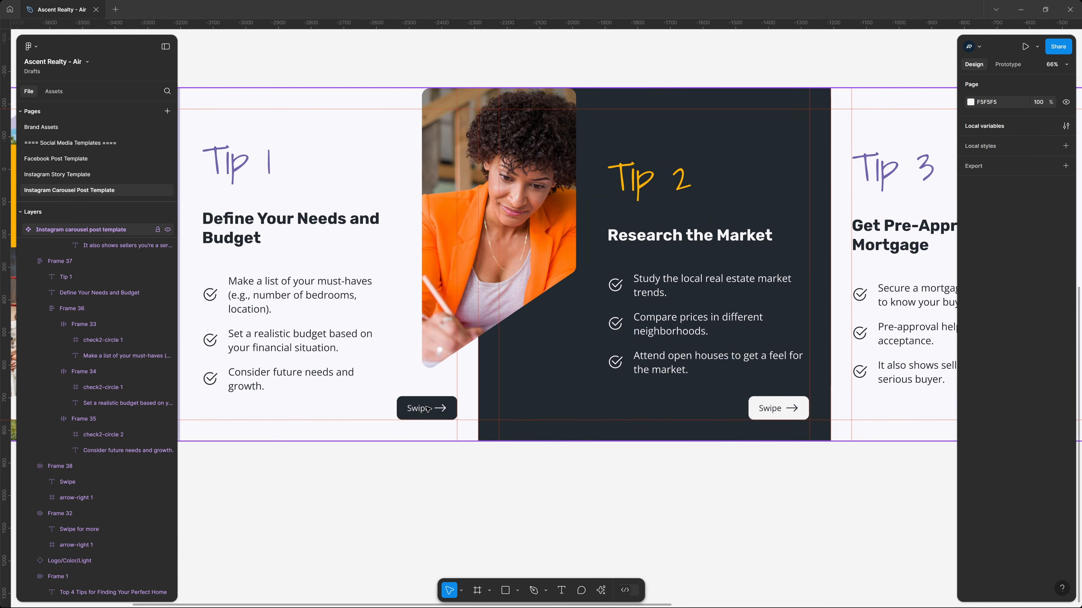
Step: Duplicate the dark Swipe button from Tip 1 onto the Tip 3 slide, inside its margin at X 4071
click(427, 409)
drag(427, 408, 605, 408)
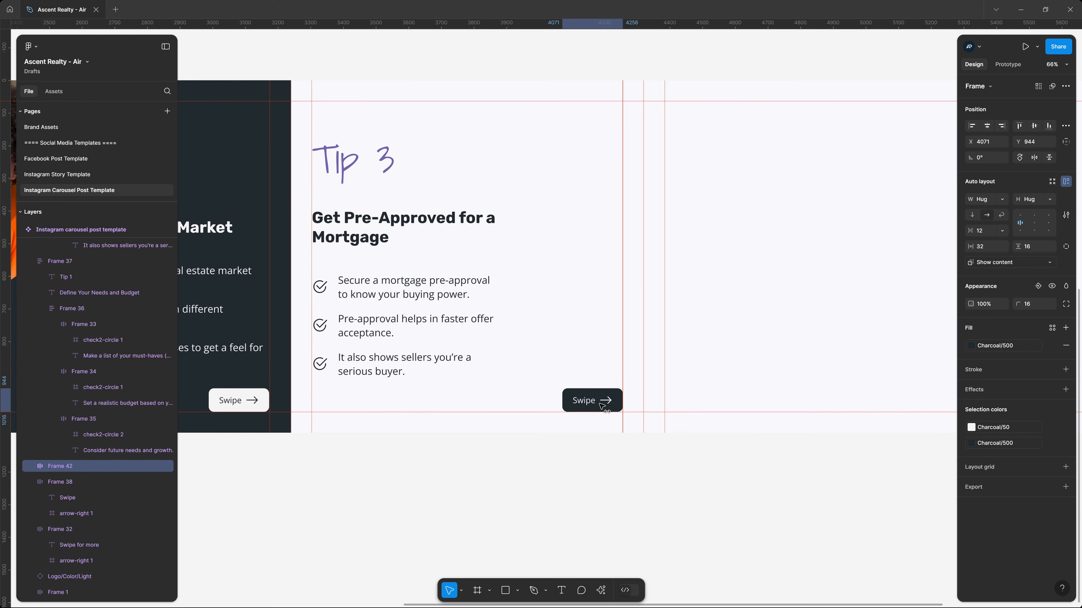
click(617, 506)
Step: Review the wireframe's image descriptions for the Tip 3 and Tip 4 slides
scroll(606, 464, up, 10)
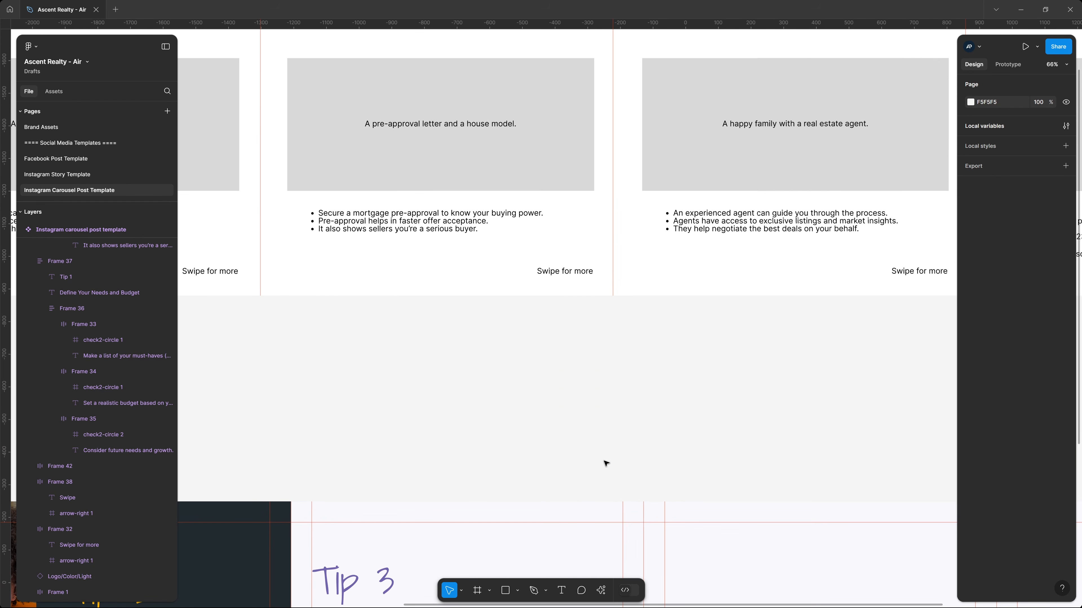
scroll(521, 440, up, 3)
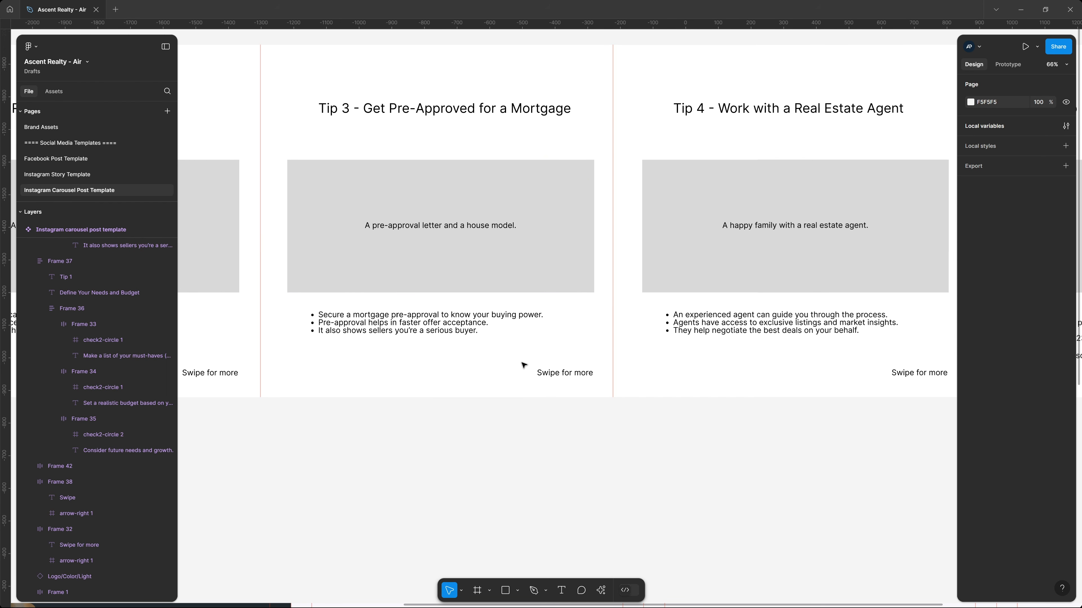
scroll(513, 385, down, 1)
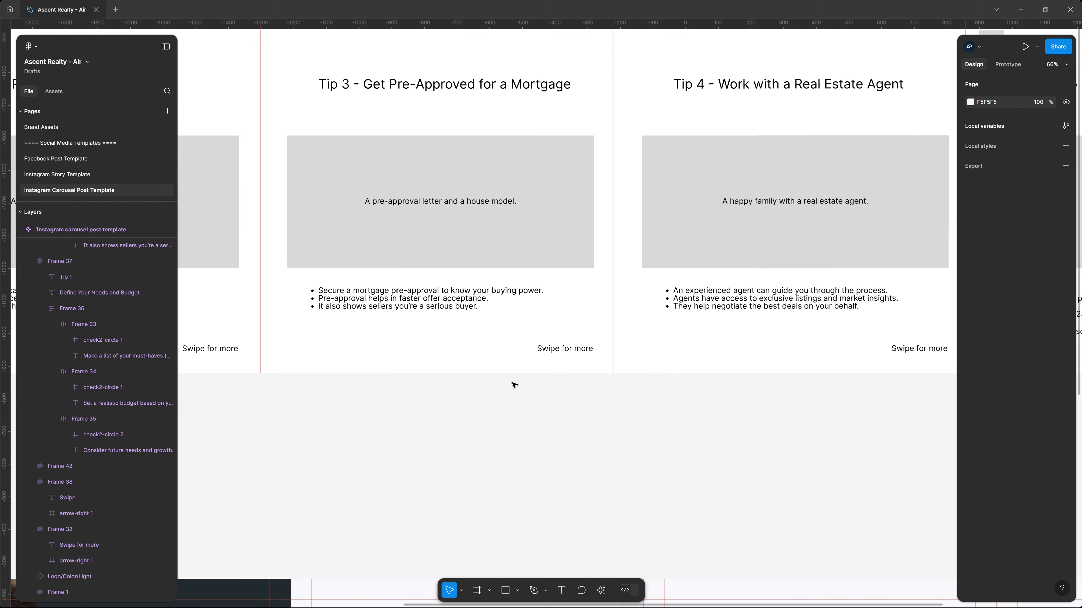
scroll(514, 385, down, 1)
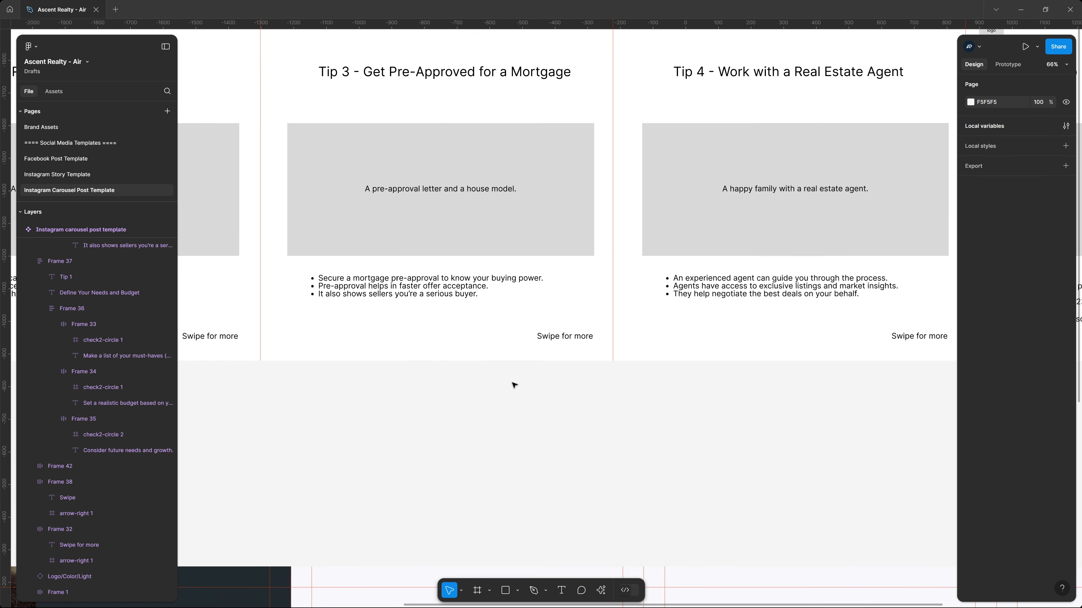
scroll(511, 384, down, 15)
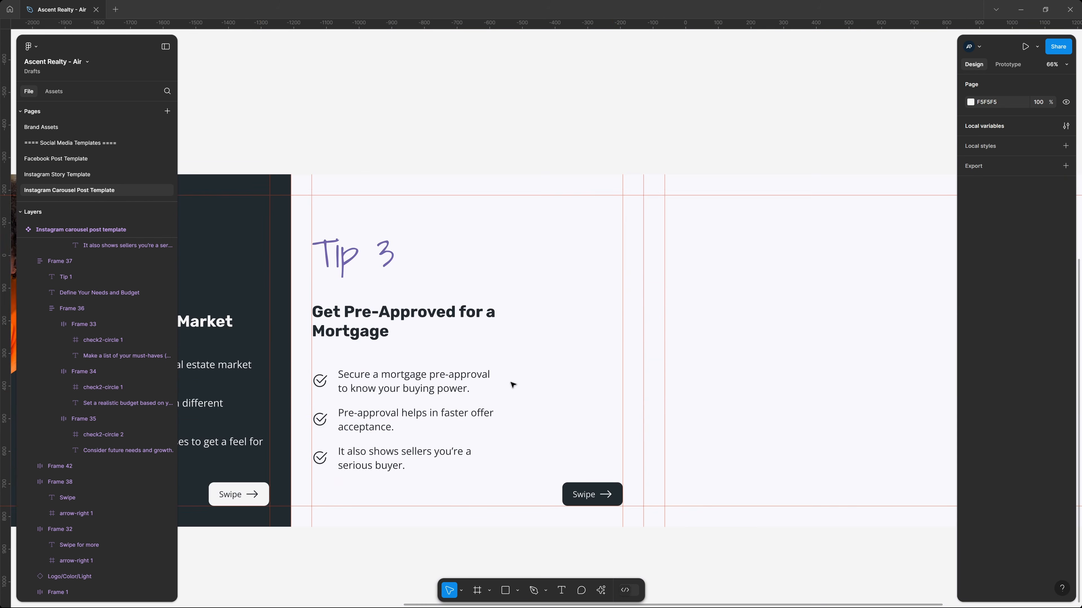
Step: Switch to the file manager and preview image-3.jpg from the Instagram Carousel Post folder
drag(656, 277, 610, 352)
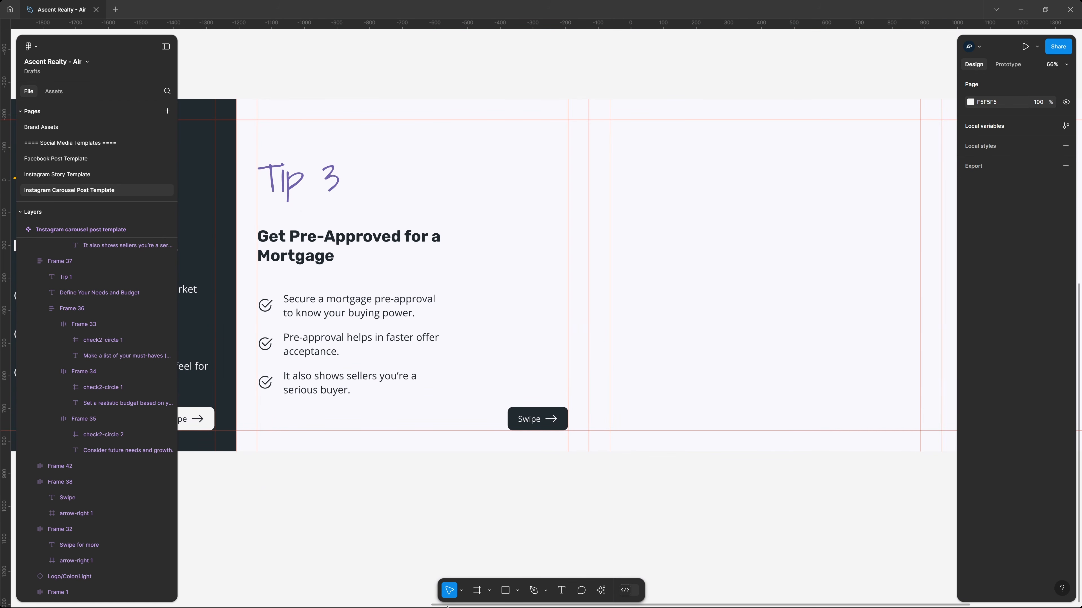
key(alt+Tab)
click(517, 199)
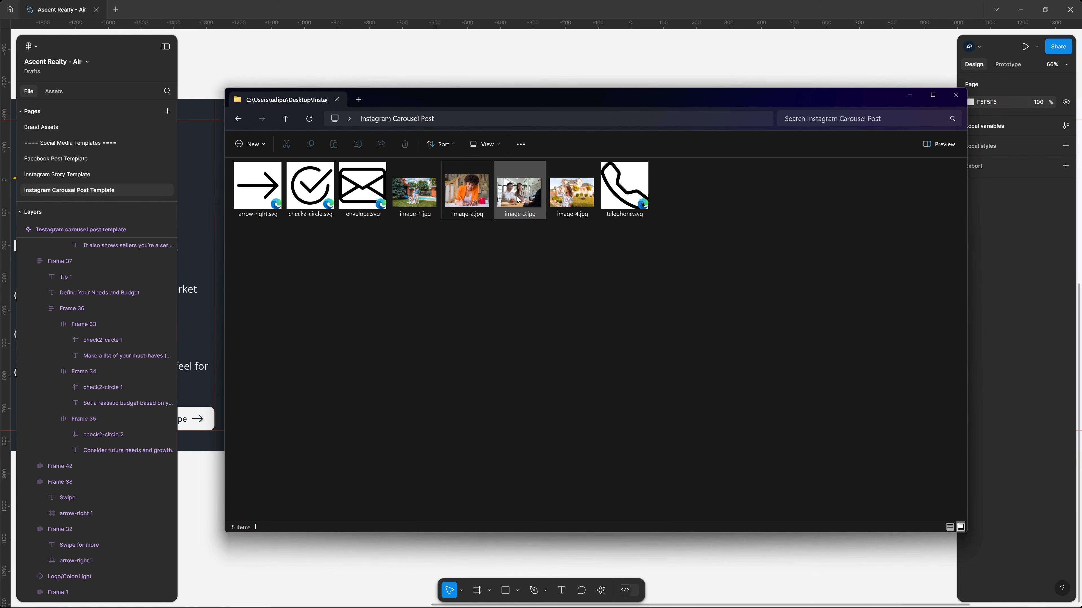
double_click(518, 199)
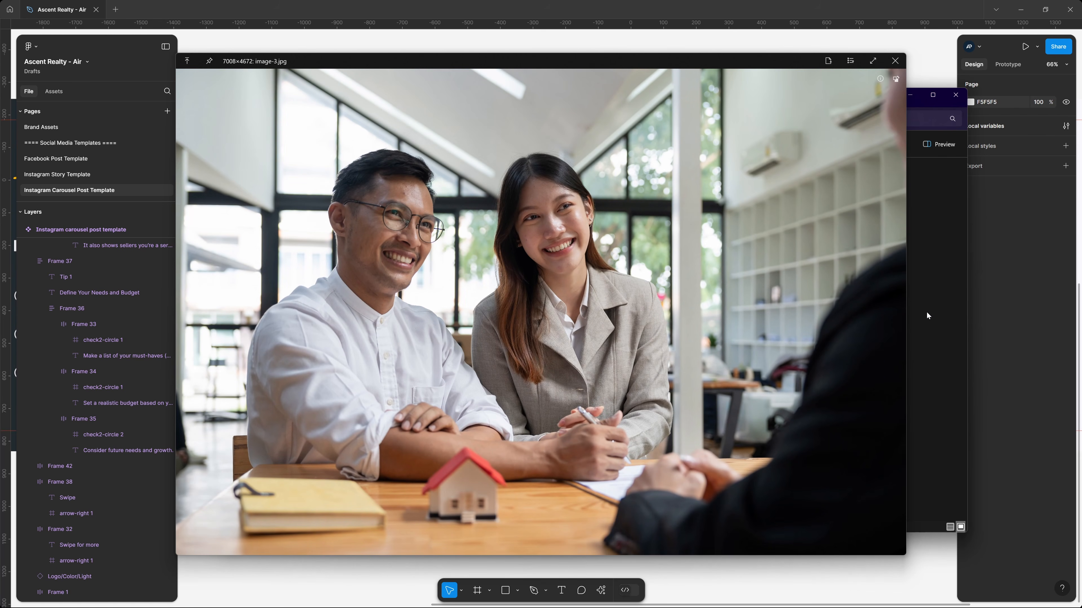
Step: Import image-3.jpg into the carousel page, scale it to 1155 × 770, and park it over the empty slide area beyond Tip 3
key(Escape)
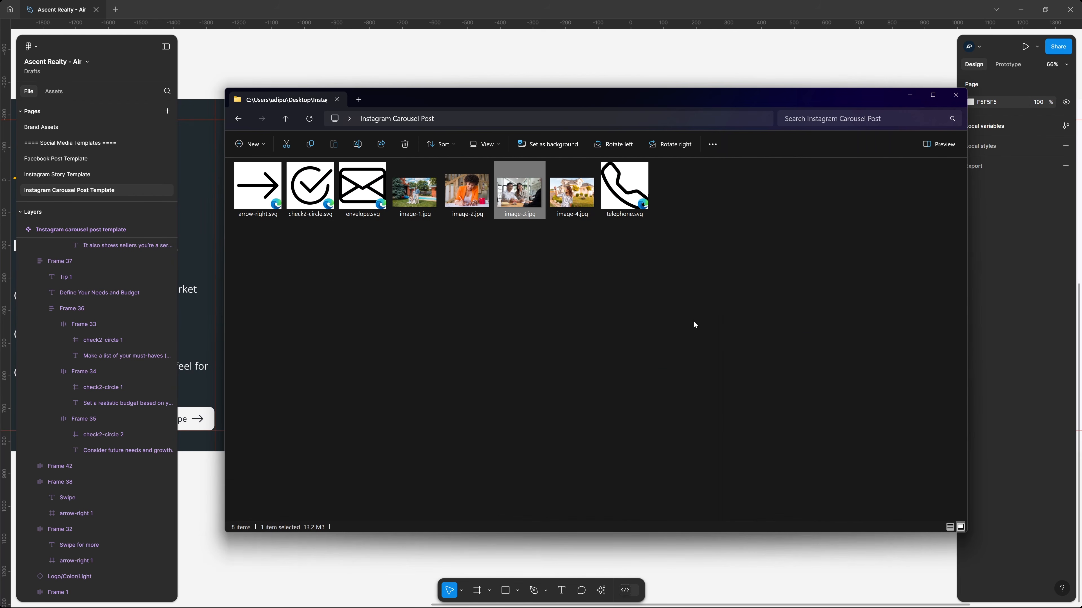
drag(533, 190, 413, 580)
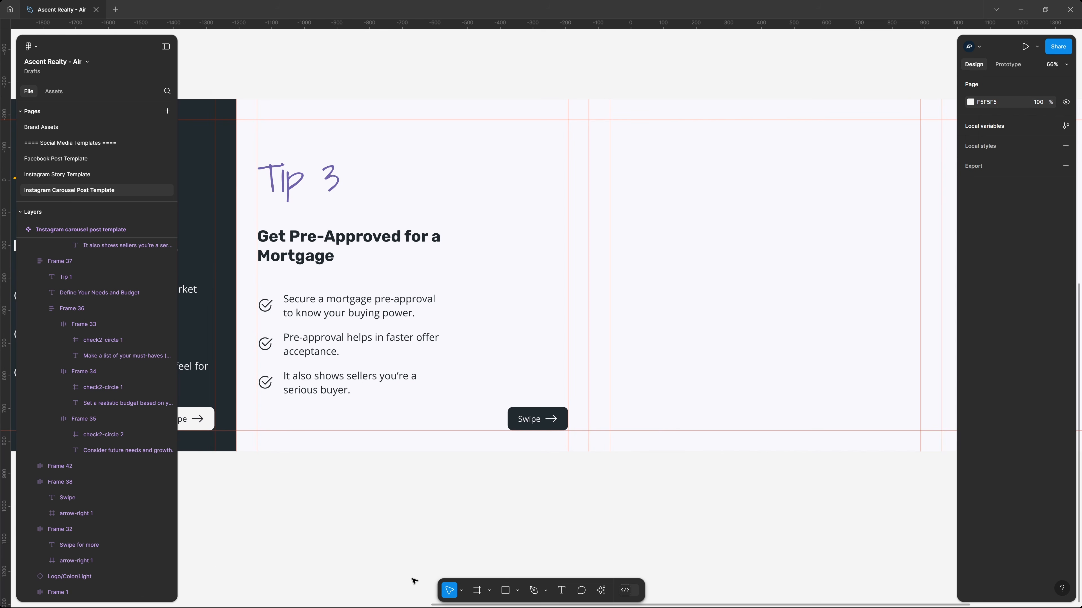
drag(626, 524, 626, 524)
key(shift+1)
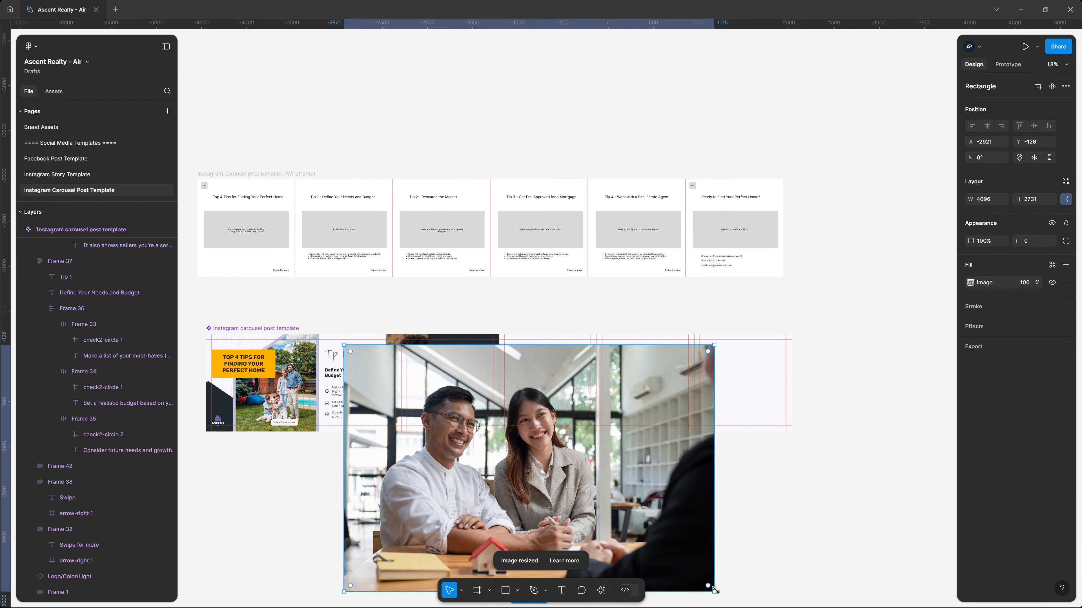
drag(522, 494, 448, 414)
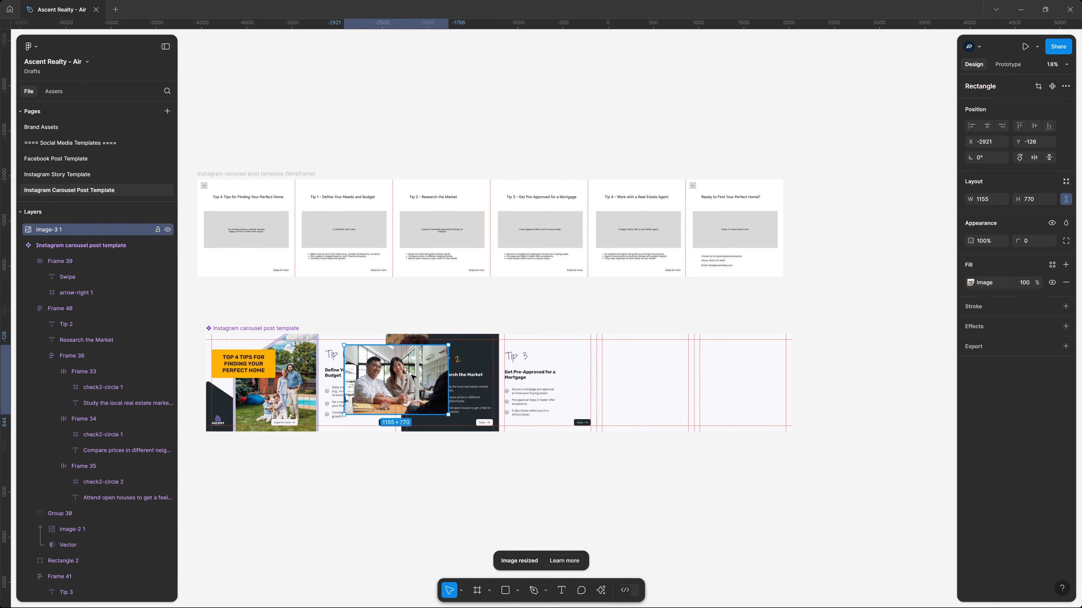
drag(443, 377, 704, 379)
scroll(625, 413, up, 4)
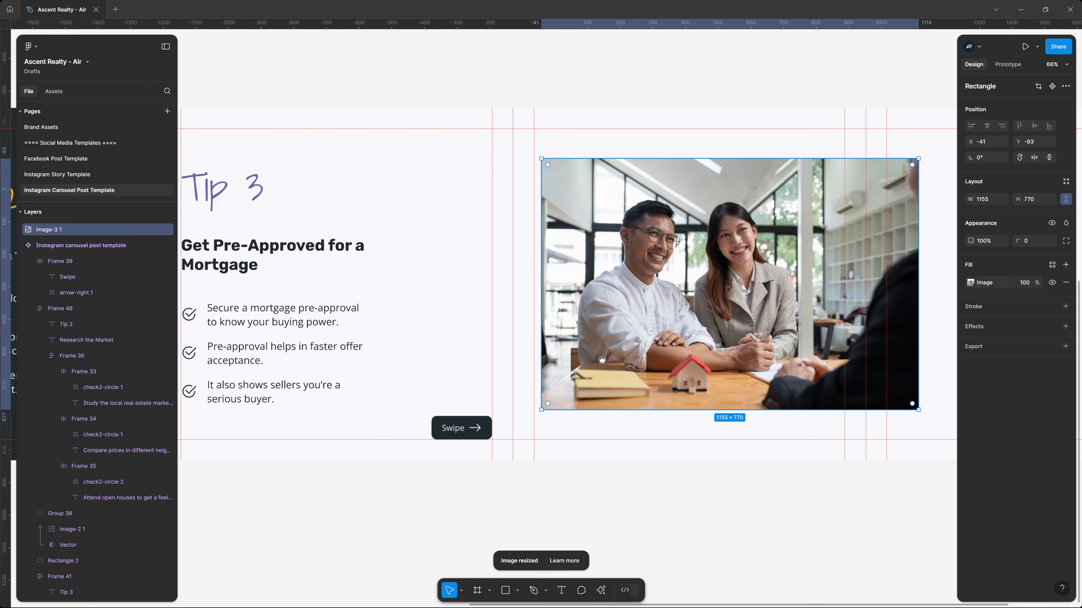
drag(603, 361, 658, 370)
click(509, 93)
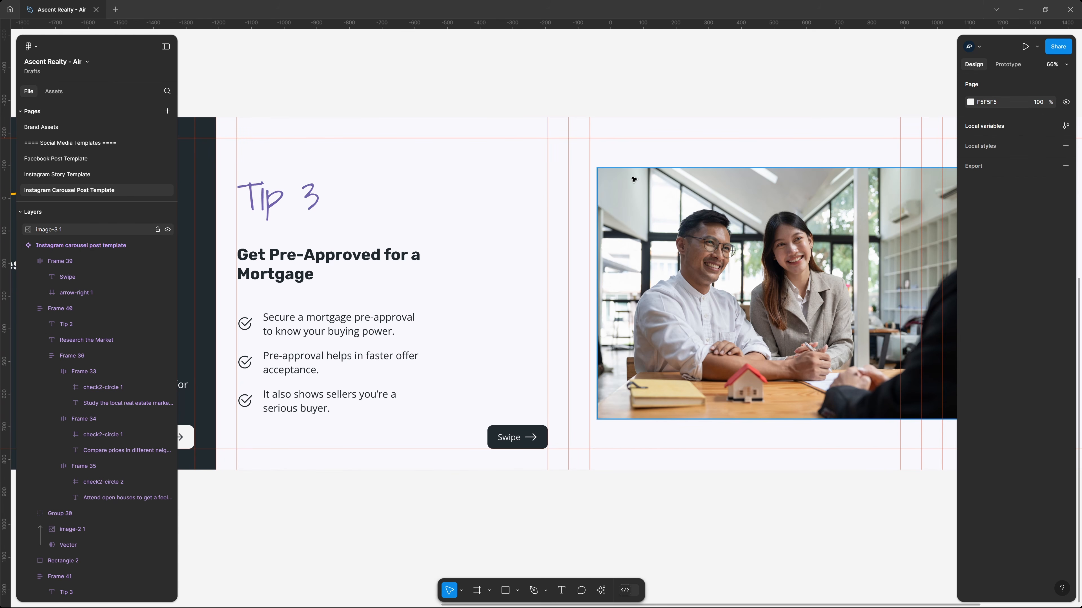
scroll(604, 174, right, 5)
click(583, 252)
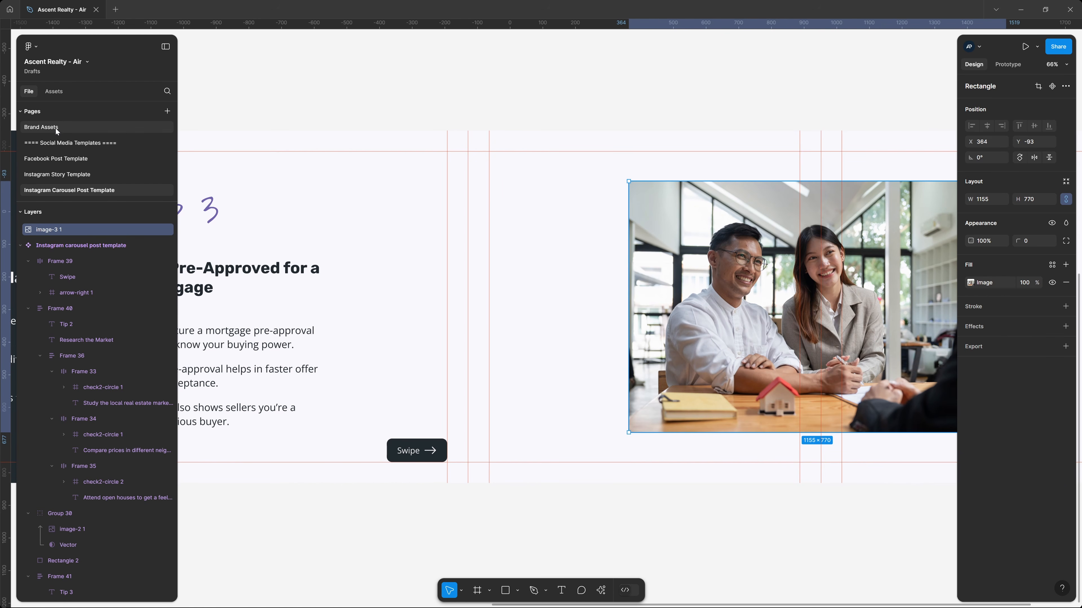
Step: Copy the fourth shape from Graphic Elements on the Brand Assets page and paste it into the carousel template beside Tip 3
click(41, 127)
click(611, 308)
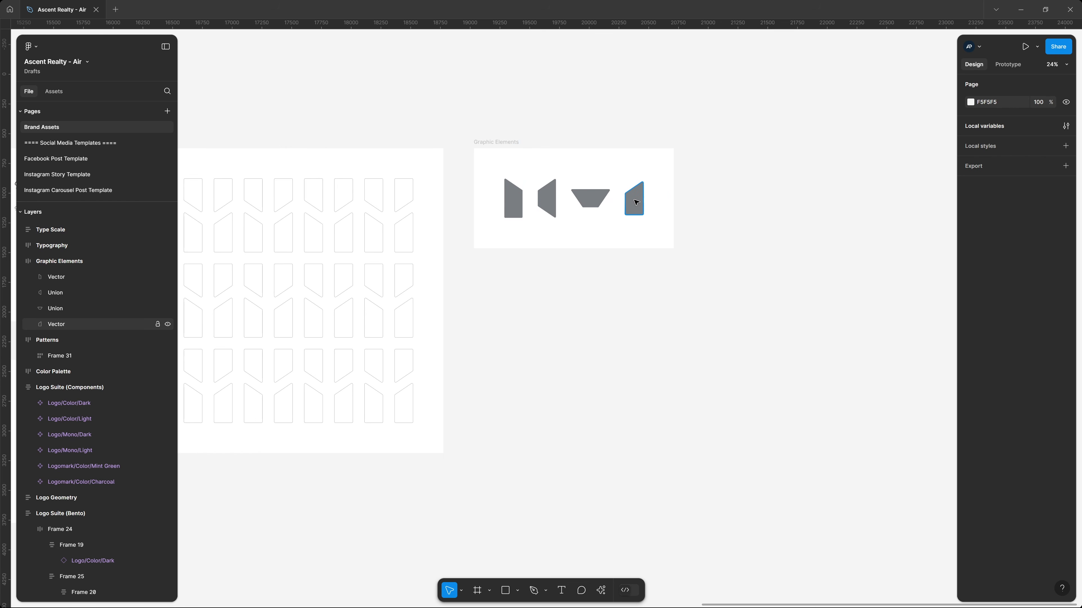
click(634, 203)
click(96, 190)
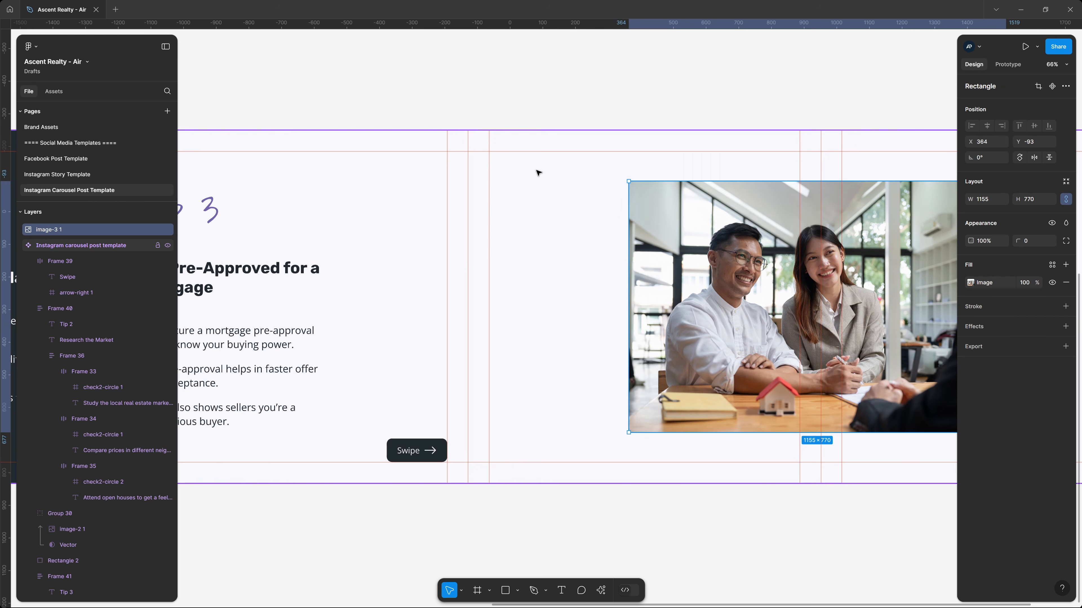
key(ctrl+v)
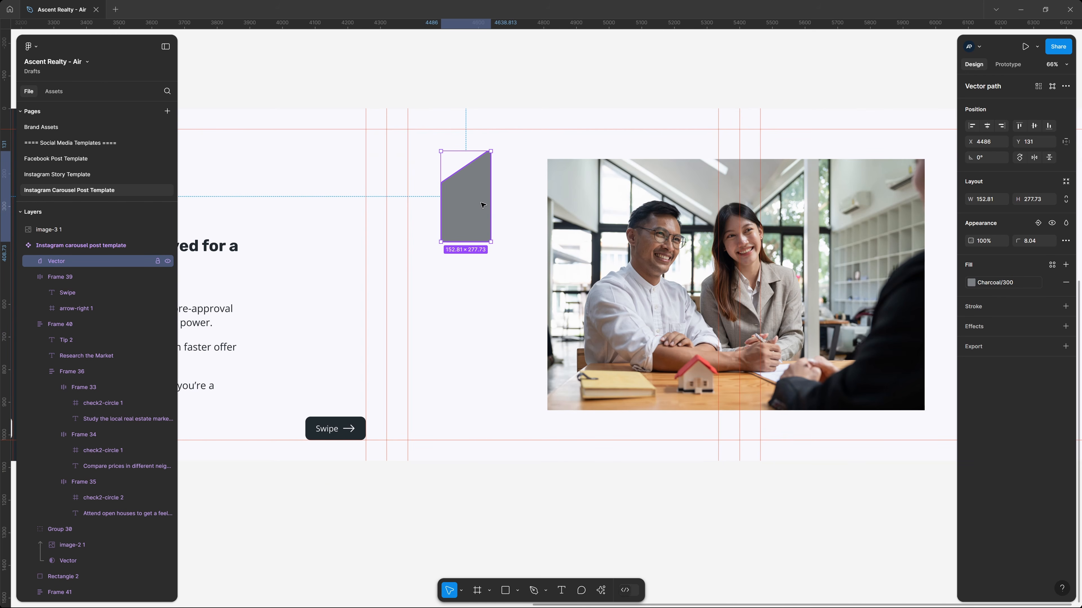
Step: Flip the pasted shape vertically and resize it to 594 × 1080, spanning the Tip 3 and Tip 4 slides at X 3990
key(shift+v)
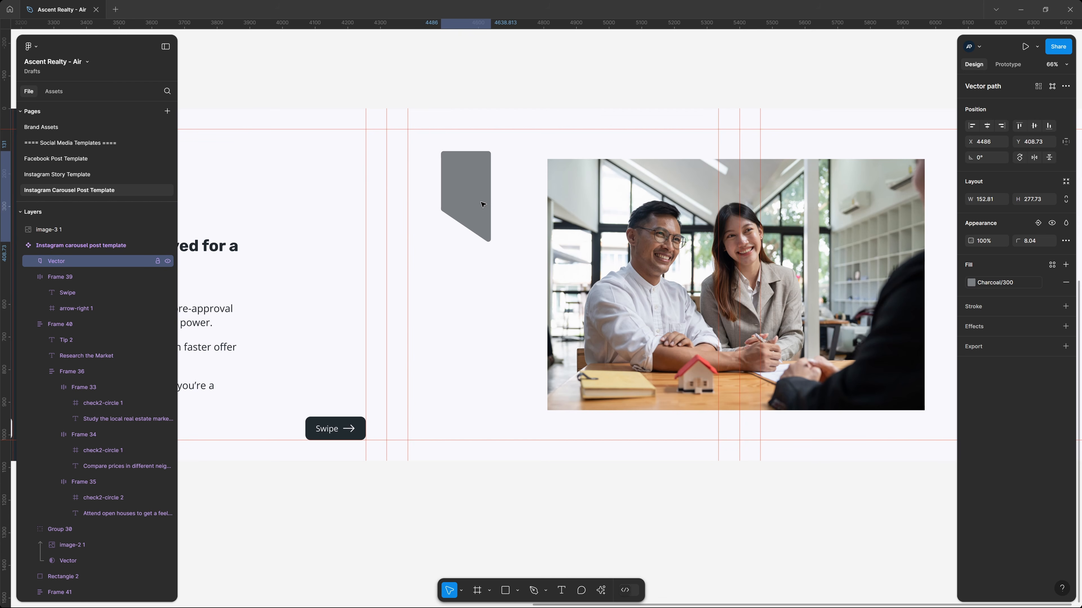
drag(483, 205, 391, 134)
scroll(529, 187, left, 3)
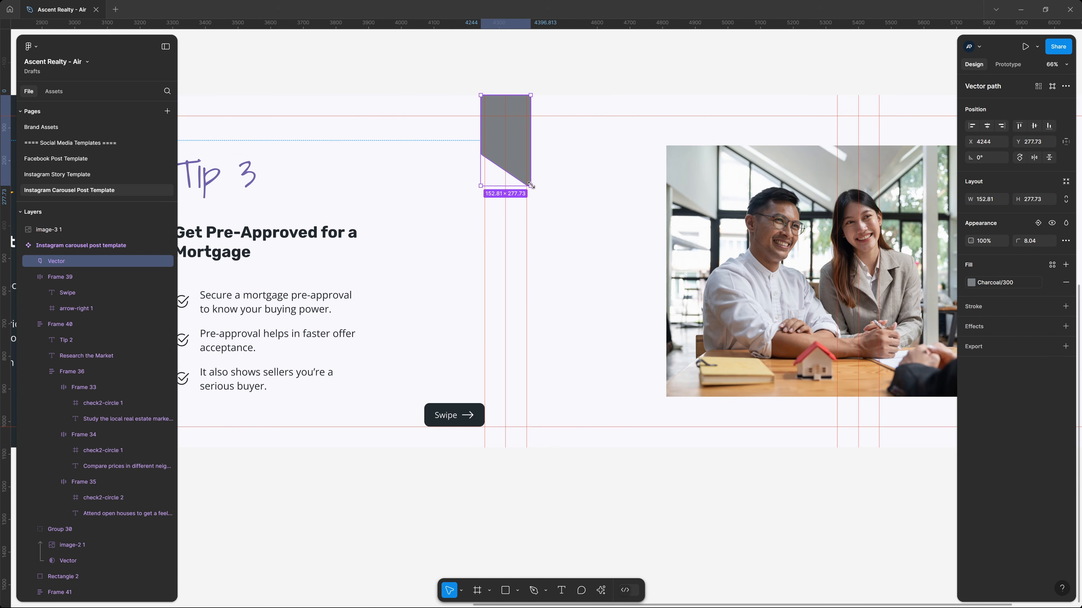
drag(531, 186, 647, 447)
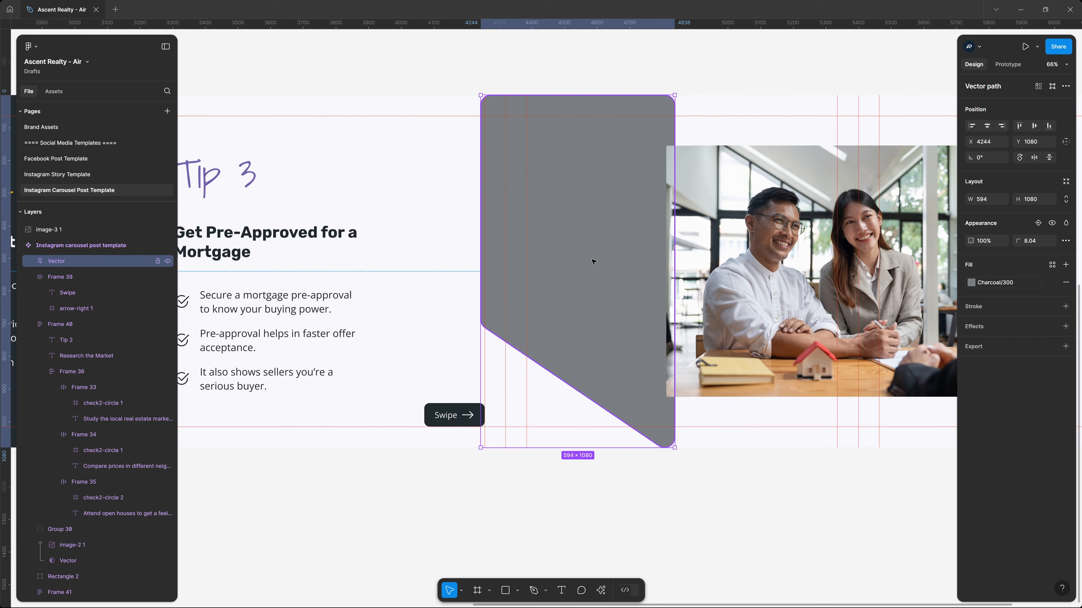
drag(572, 177, 496, 182)
Step: Fill the bridging shape with Amber/500 and duplicate it in place with the copy flipped vertically
click(1051, 265)
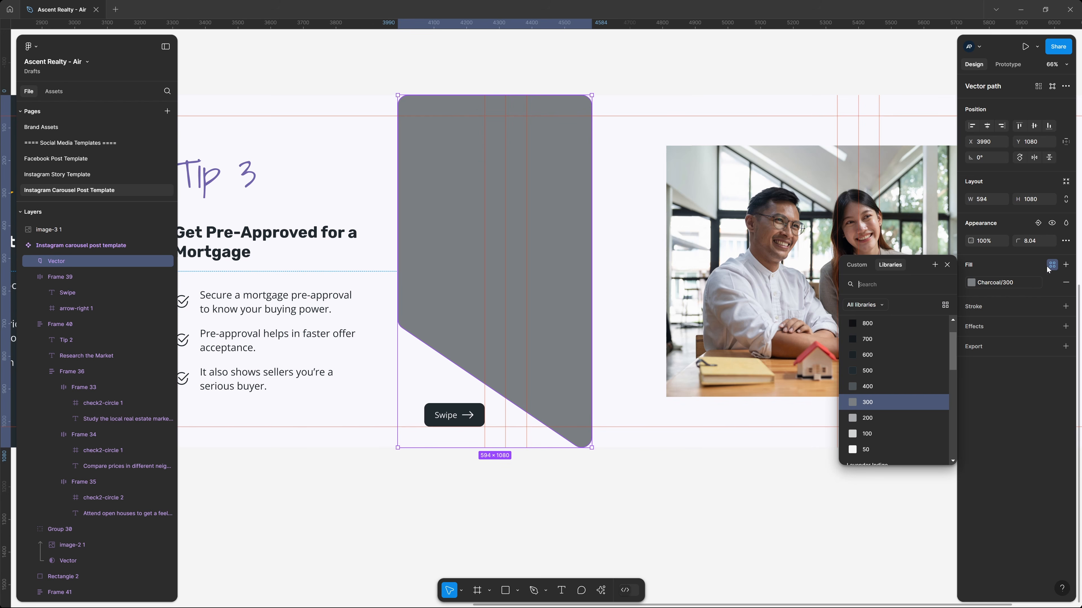
scroll(910, 365, down, 5)
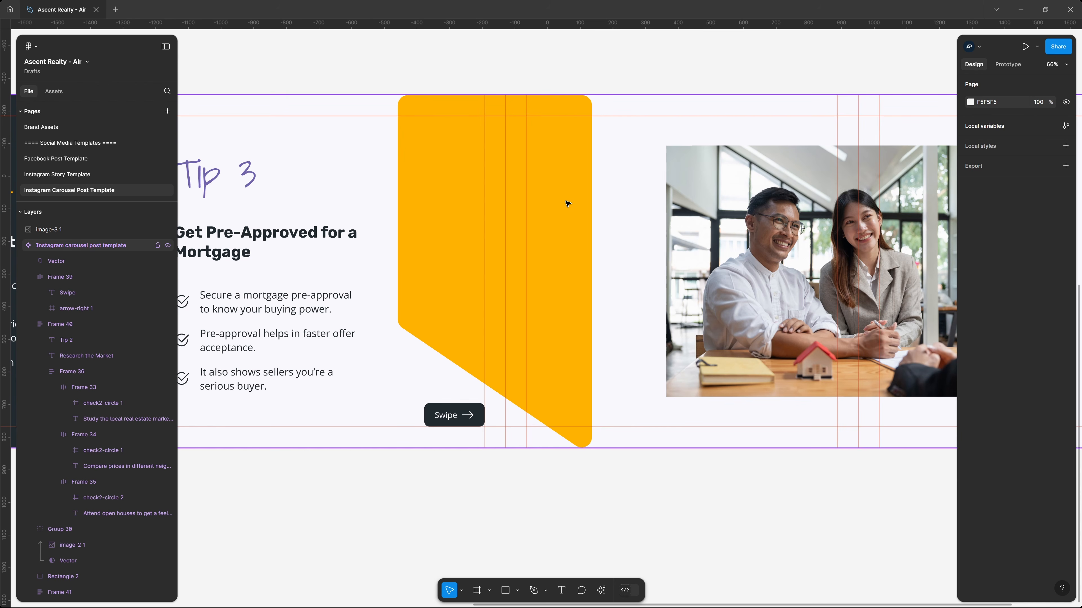
click(565, 196)
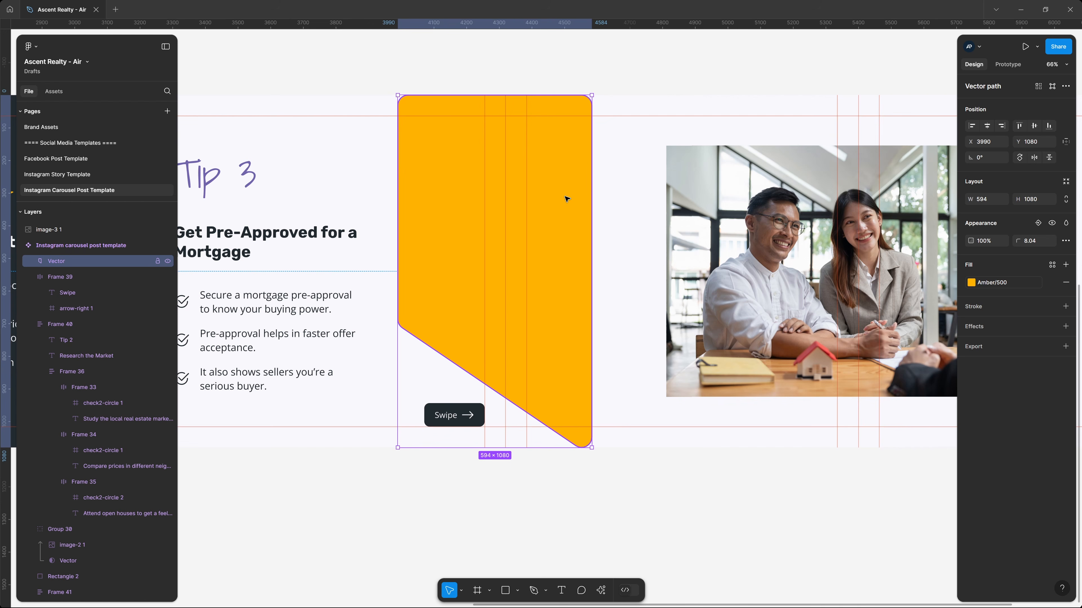
key(ctrl+d)
key(shift+v)
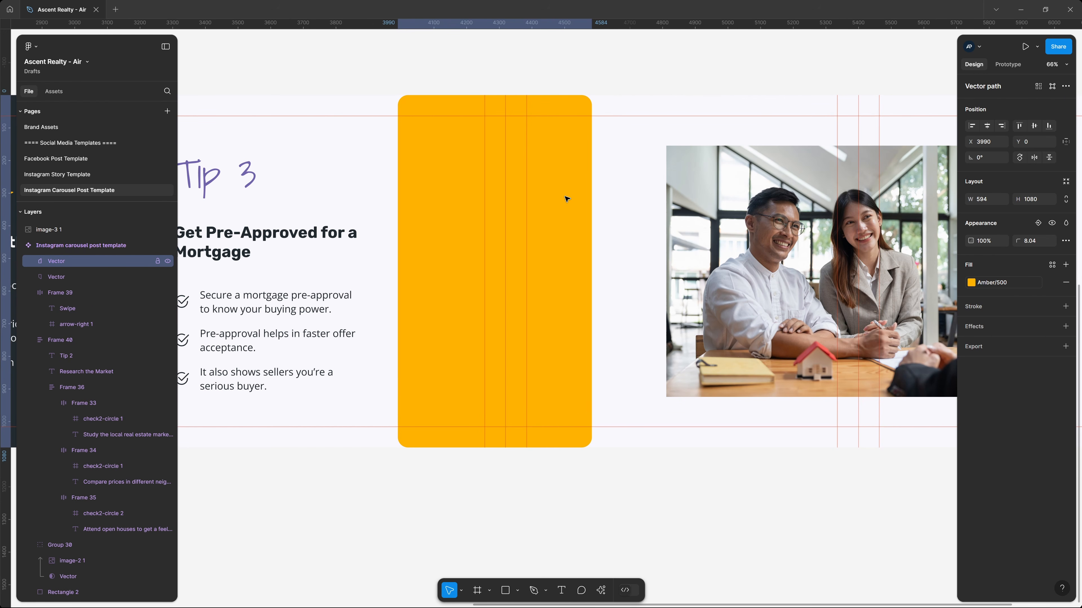
Step: Fill the duplicate shape with Charcoal/500, then mirror it horizontally and shrink it to 447 × 813 against the slide's lower edge
click(987, 283)
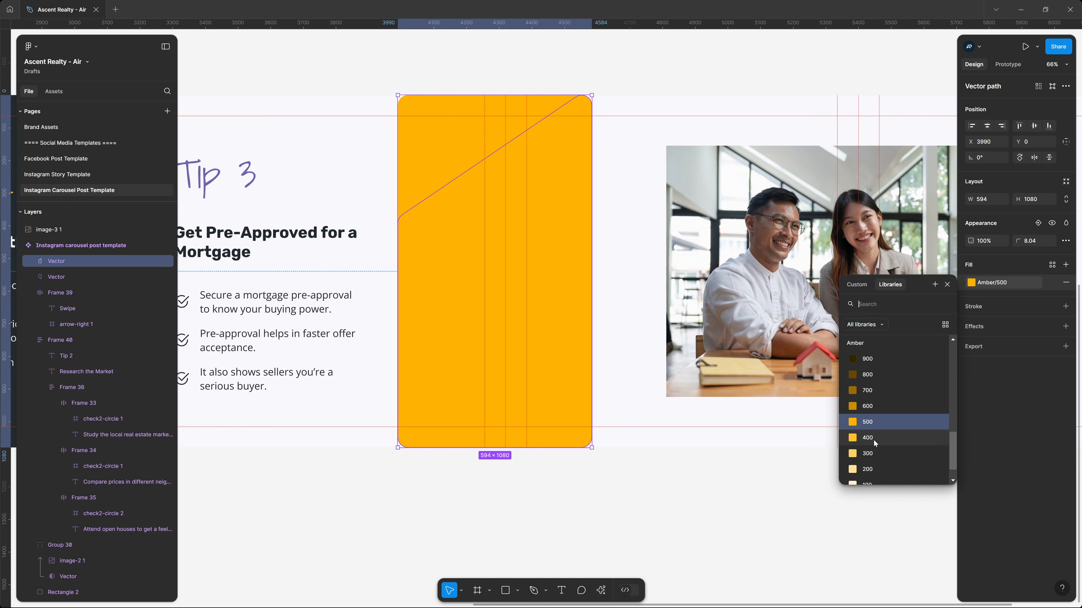
scroll(881, 412, down, 5)
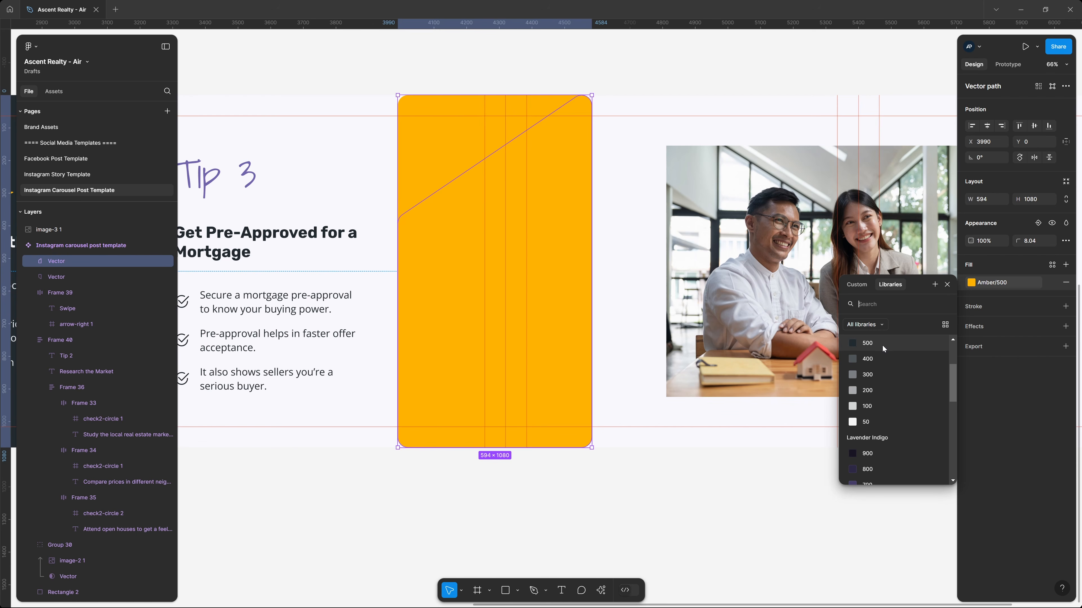
click(882, 346)
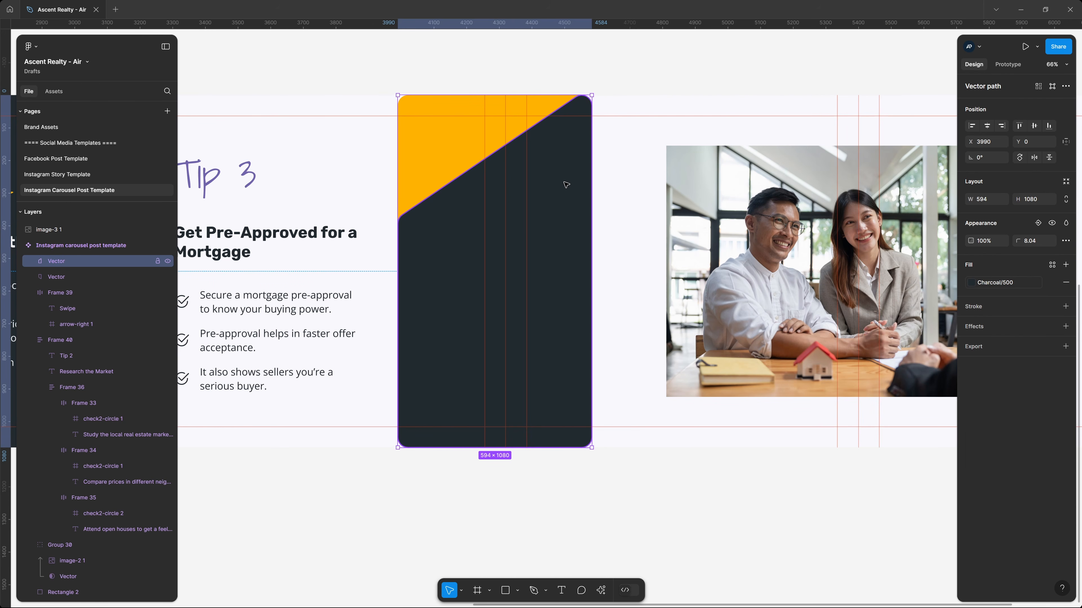
key(shift+h)
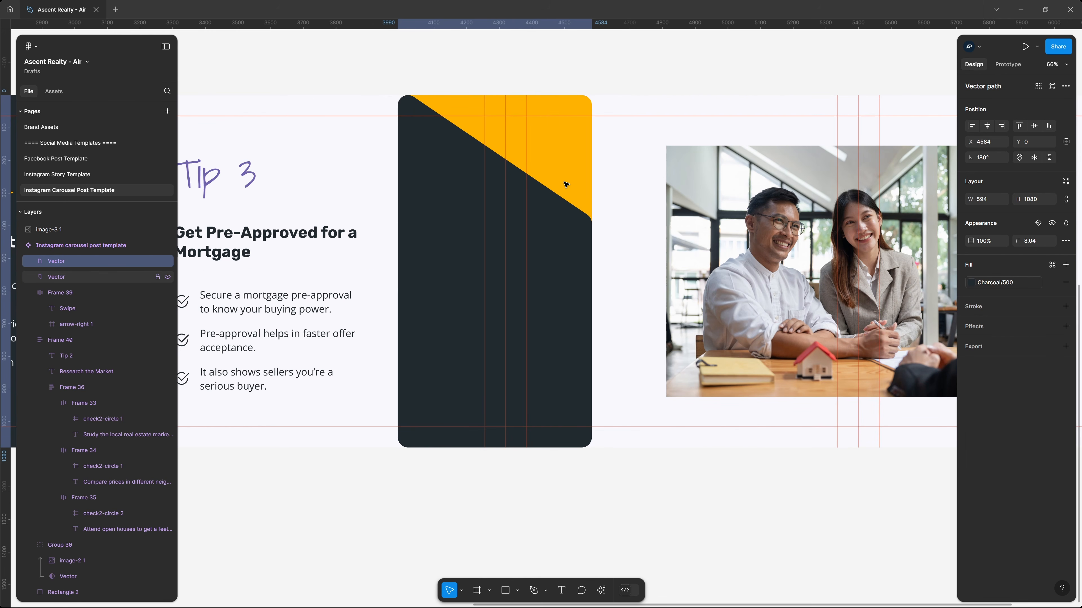
drag(404, 104, 446, 197)
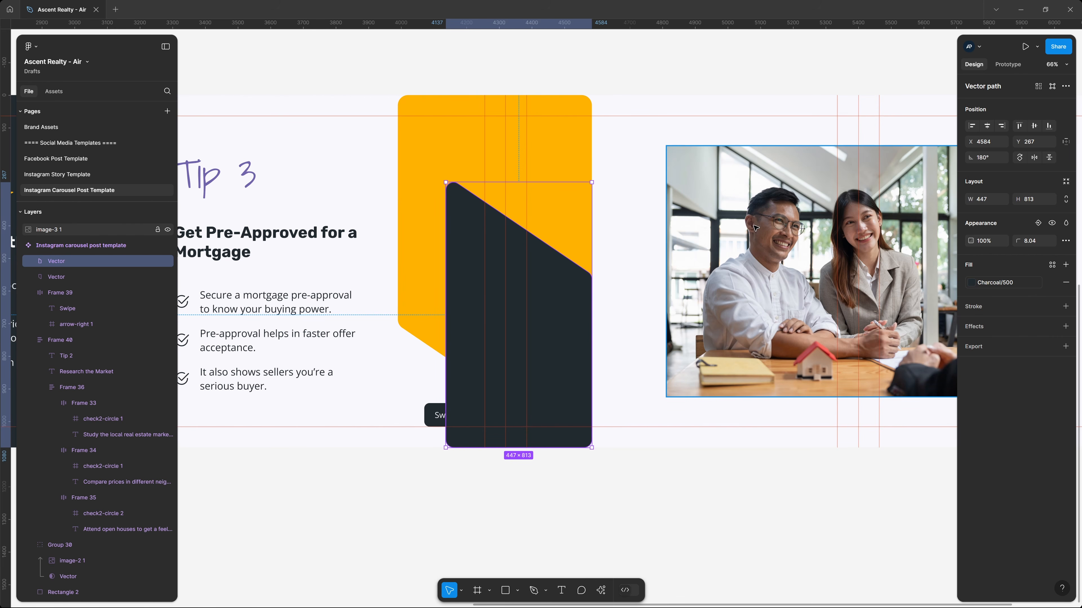
Step: Move the couple photo over the charcoal shape, group the two, and use the shape as the photo's mask
drag(754, 228, 542, 270)
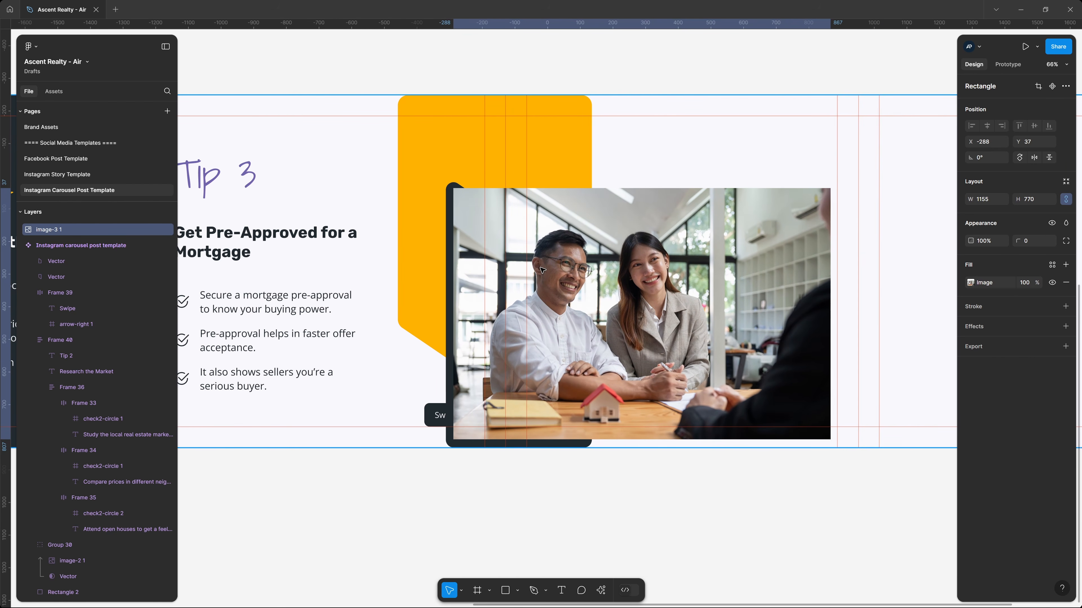
shift+click(79, 262)
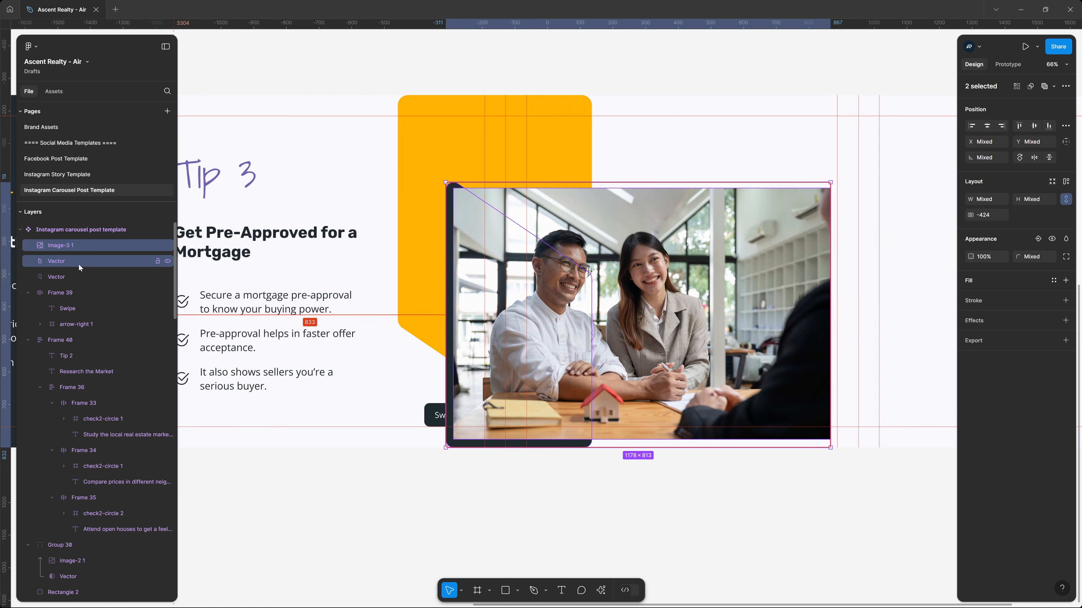
key(ctrl+g)
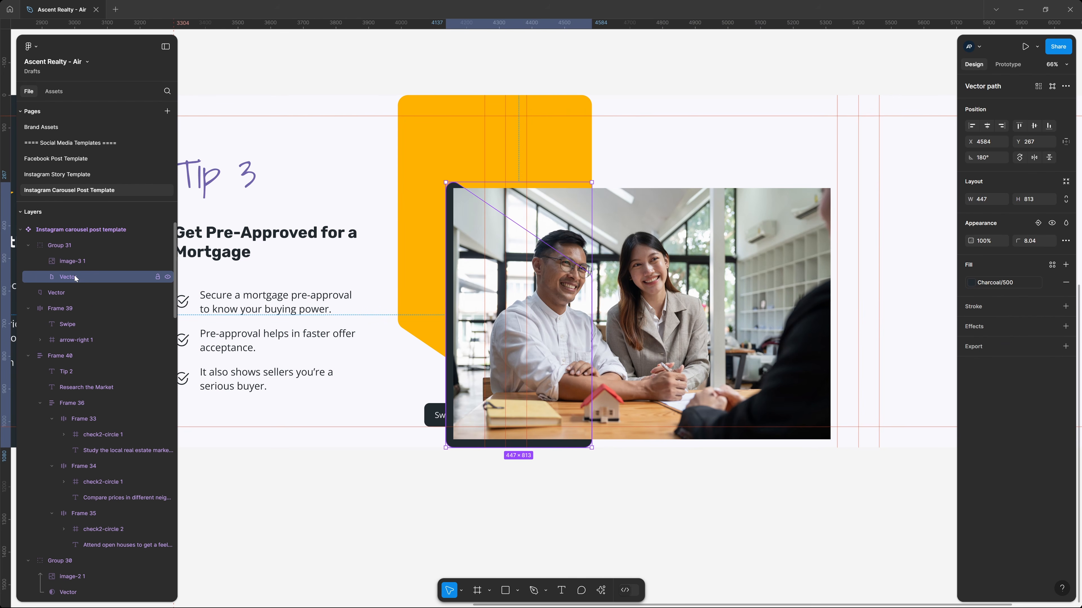
right_click(74, 276)
click(108, 454)
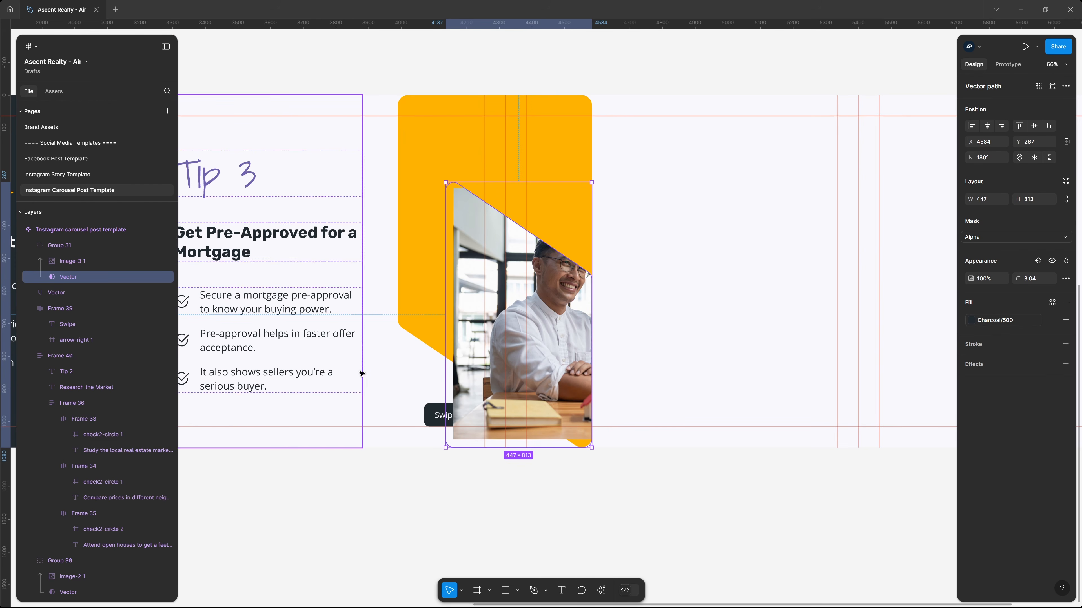
Step: Shift the photo left inside its mask to frame both people, and enlarge it to 1227 × 818 so it fills the mask
click(561, 270)
key(Left)
key(shift+Left)
key(shift+Left)
key(shift+Left)
key(shift+Left)
key(shift+Left)
key(shift+Left)
key(shift+Left)
key(shift+Left)
key(shift+Left)
key(shift+Left)
key(shift+Left)
key(shift+Left)
key(shift+Left)
key(shift+Left)
key(shift+Left)
key(shift+Left)
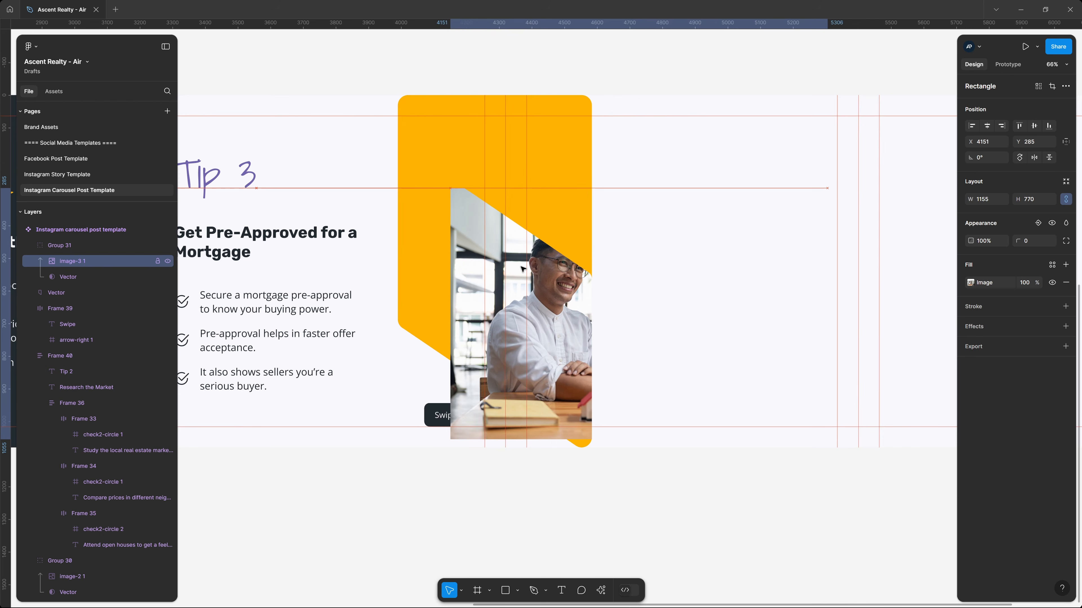
key(shift+Left)
key(shift+Left)
key(shift+Left)
key(shift+Left)
key(shift+Left)
key(shift+Left)
key(shift+Left)
key(shift+Left)
key(shift+Left)
key(shift+Left)
key(shift+Left)
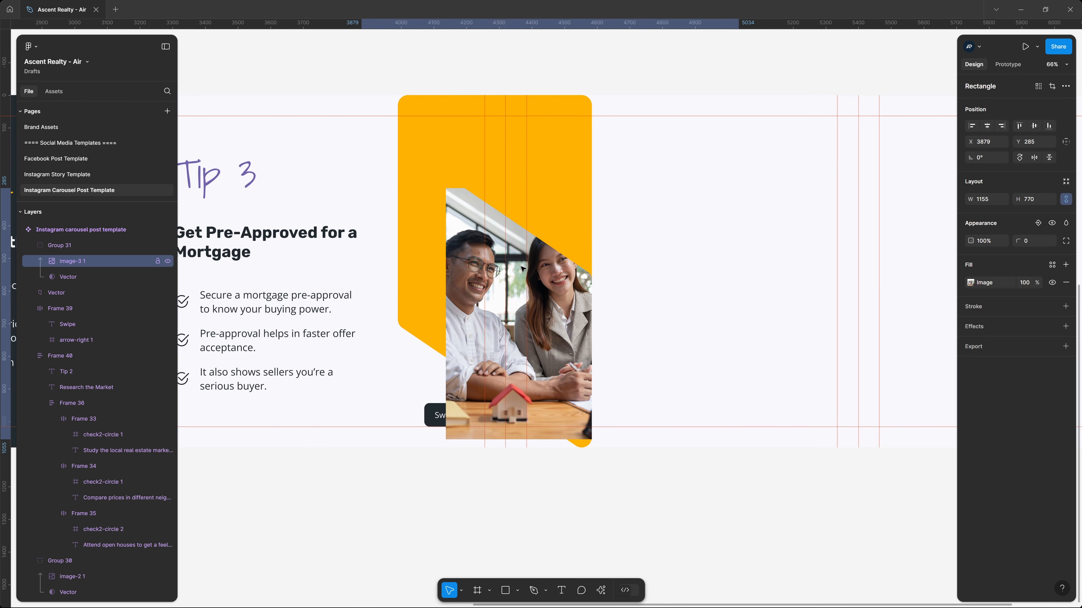
drag(365, 188, 343, 182)
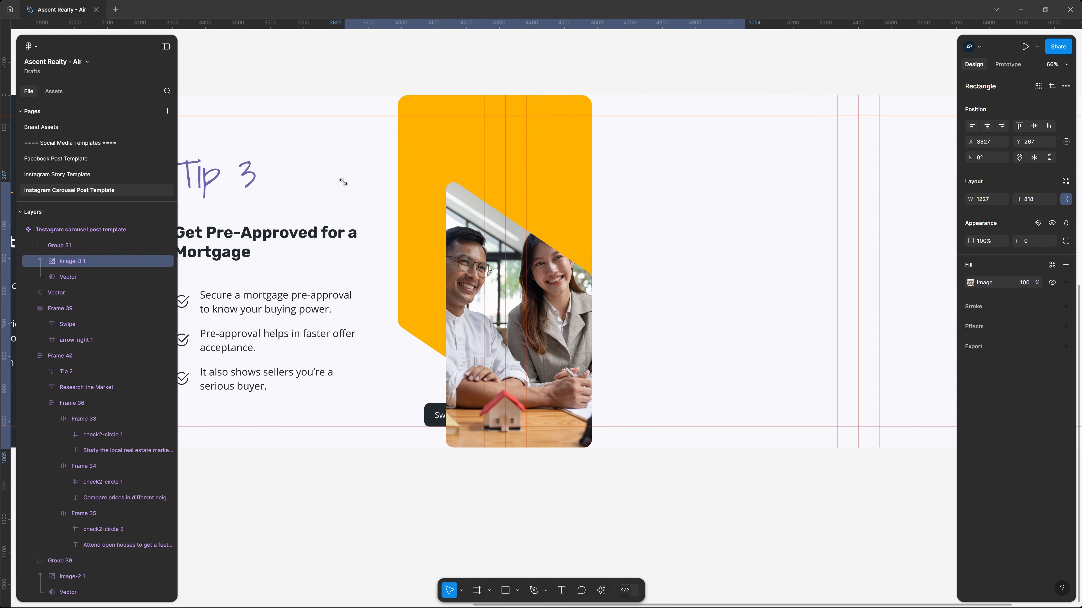
Step: Bring the Tip 3 Swipe button in front of the masked photo
click(439, 412)
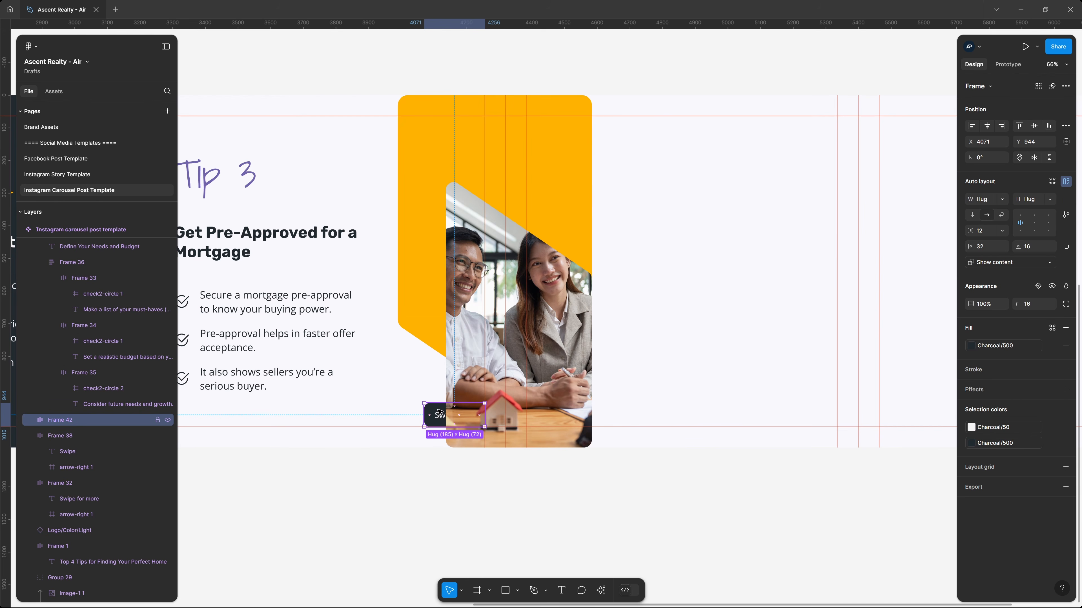
click(611, 478)
click(549, 384)
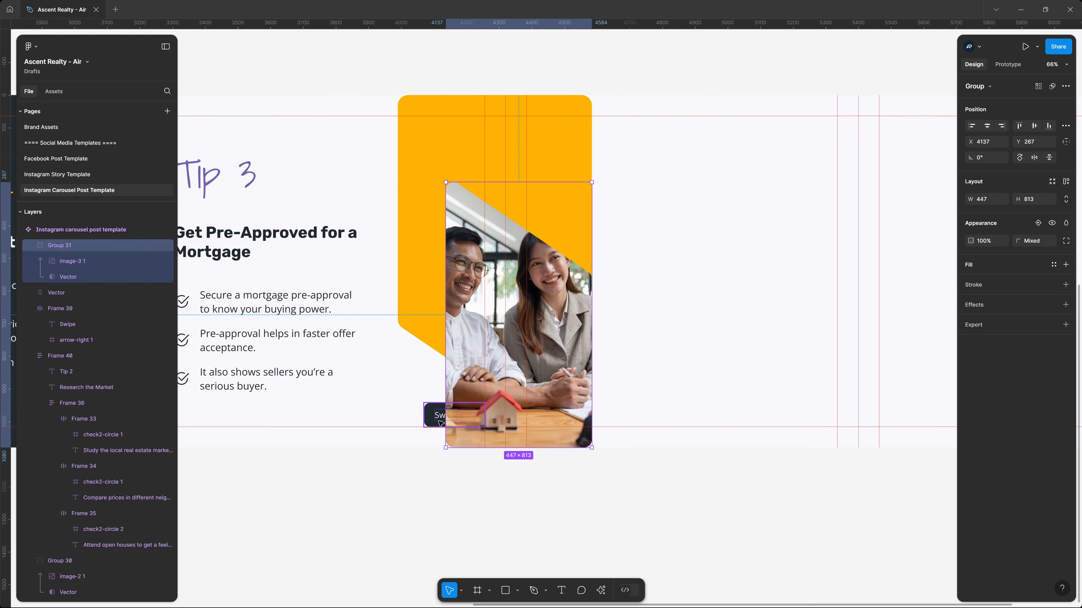
click(440, 419)
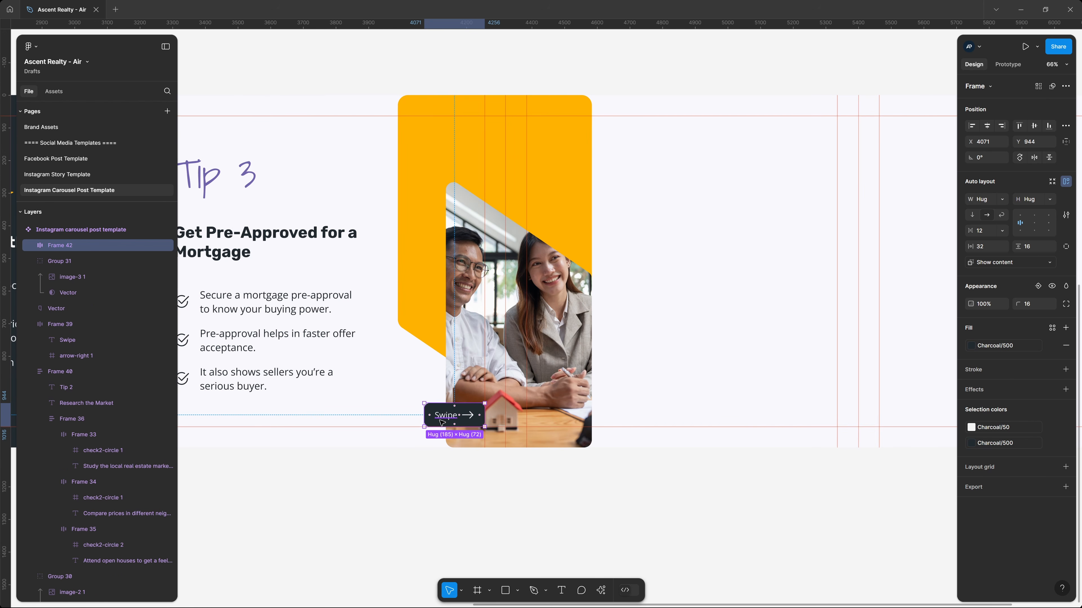
click(513, 500)
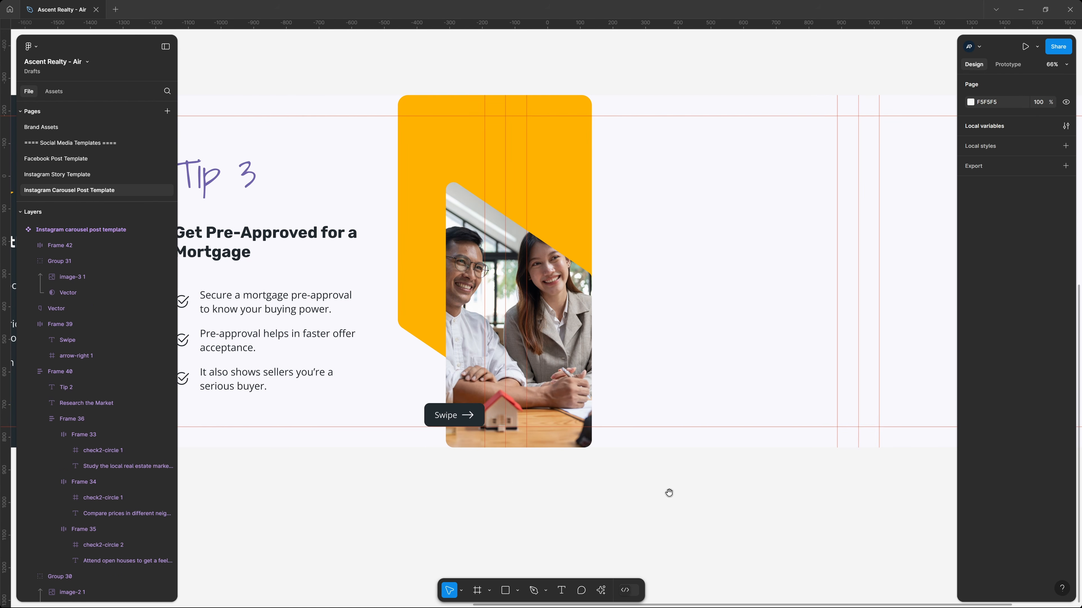
Step: Make the keywords "must-haves", "budget" and "growth" bold in the Tip 1 checklist
scroll(278, 293, left, 10)
scroll(434, 321, left, 3)
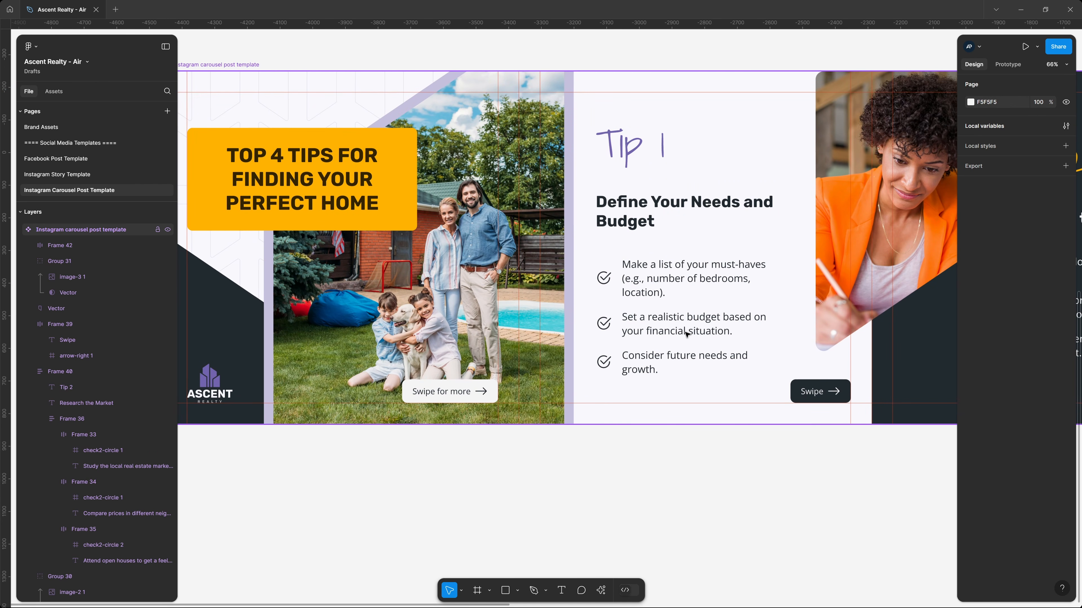
scroll(732, 394, right, 2)
click(553, 269)
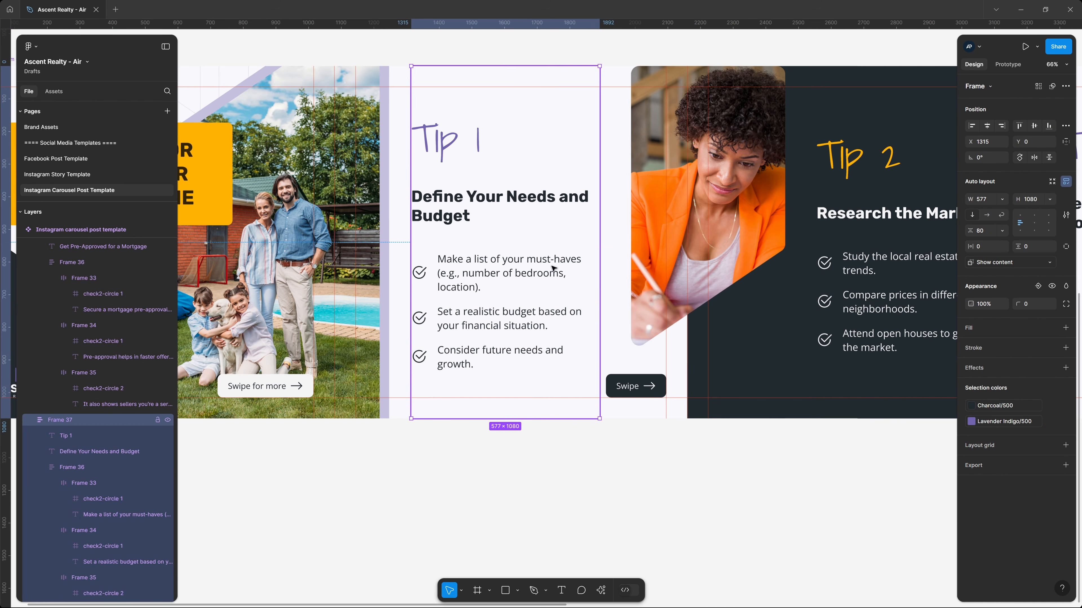
double_click(537, 262)
click(532, 262)
double_click(535, 262)
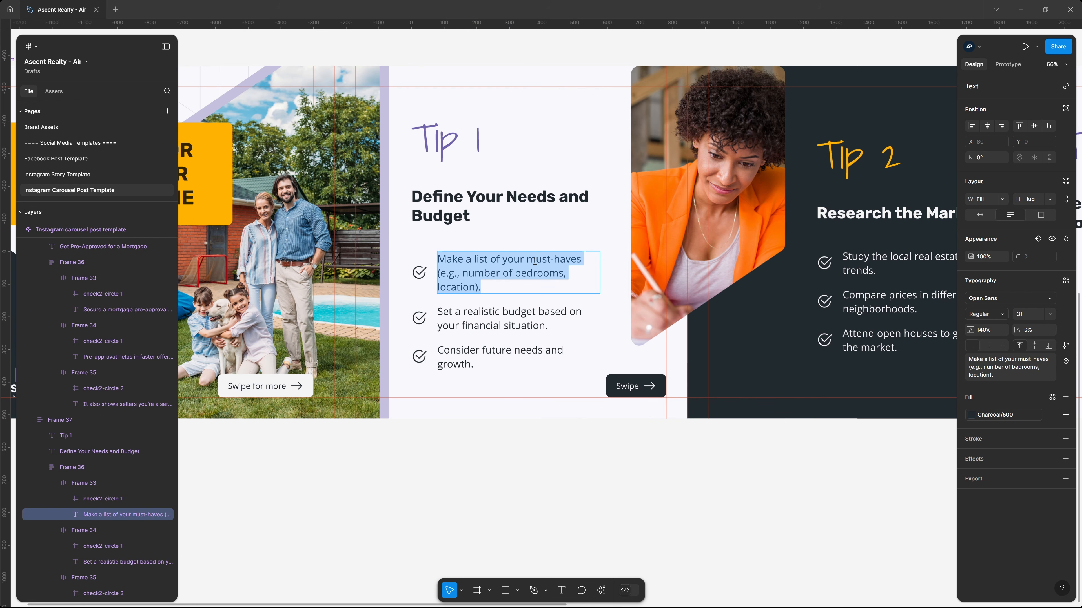
click(559, 289)
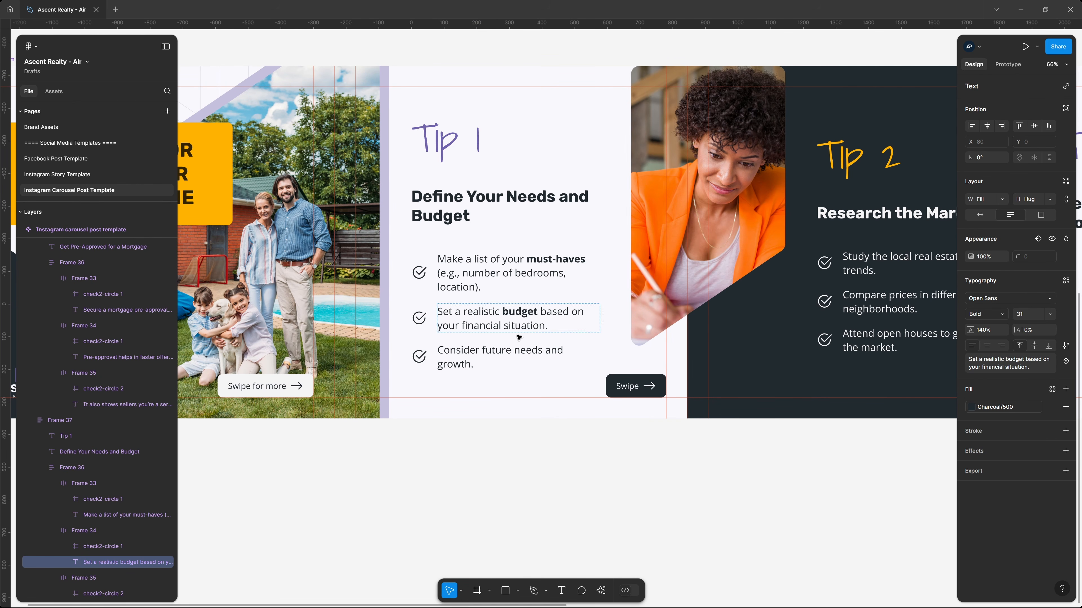
click(605, 470)
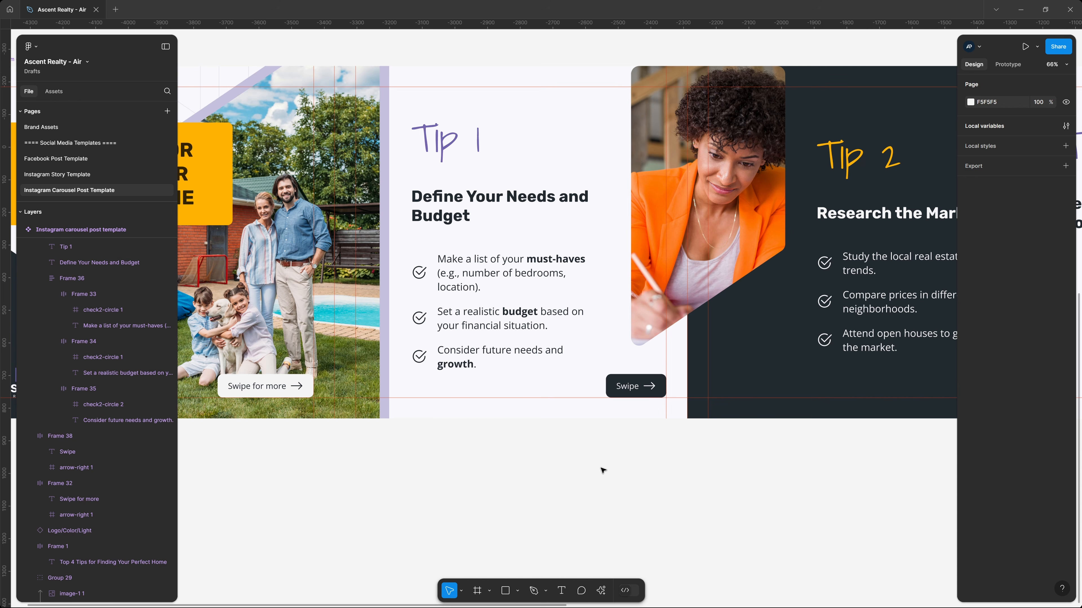
Step: Make "trends", "Compare prices" and "open houses" bold in the Tip 2 checklist
scroll(689, 459, right, 10)
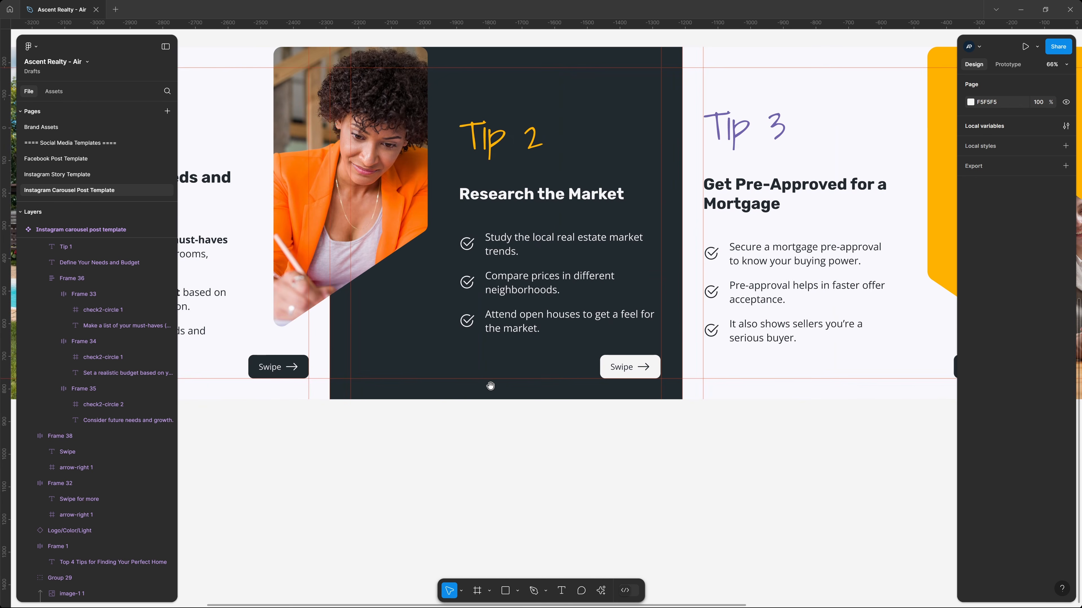
click(610, 359)
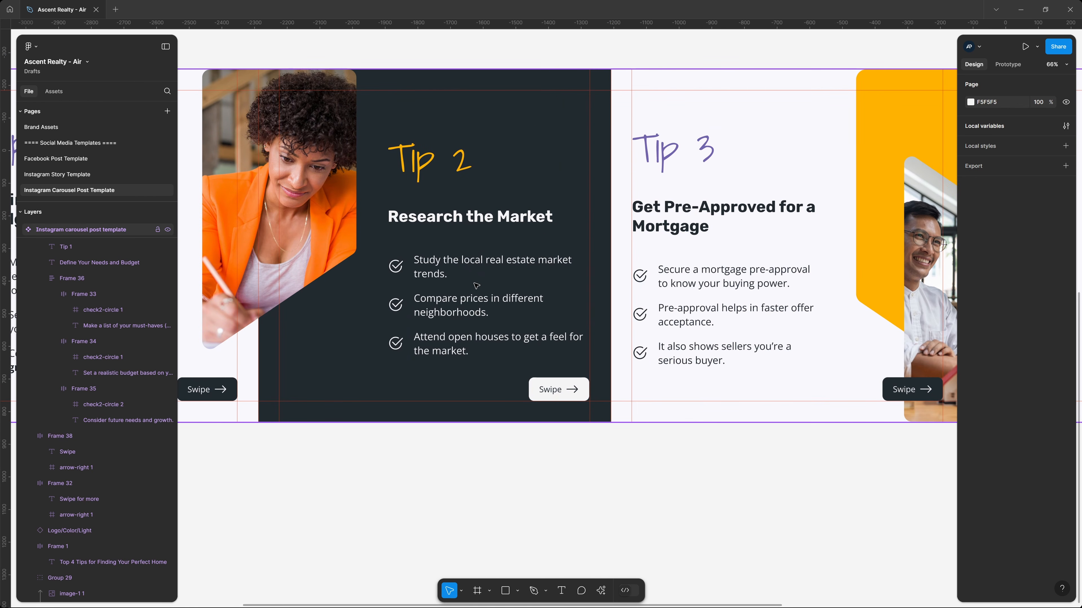
click(429, 275)
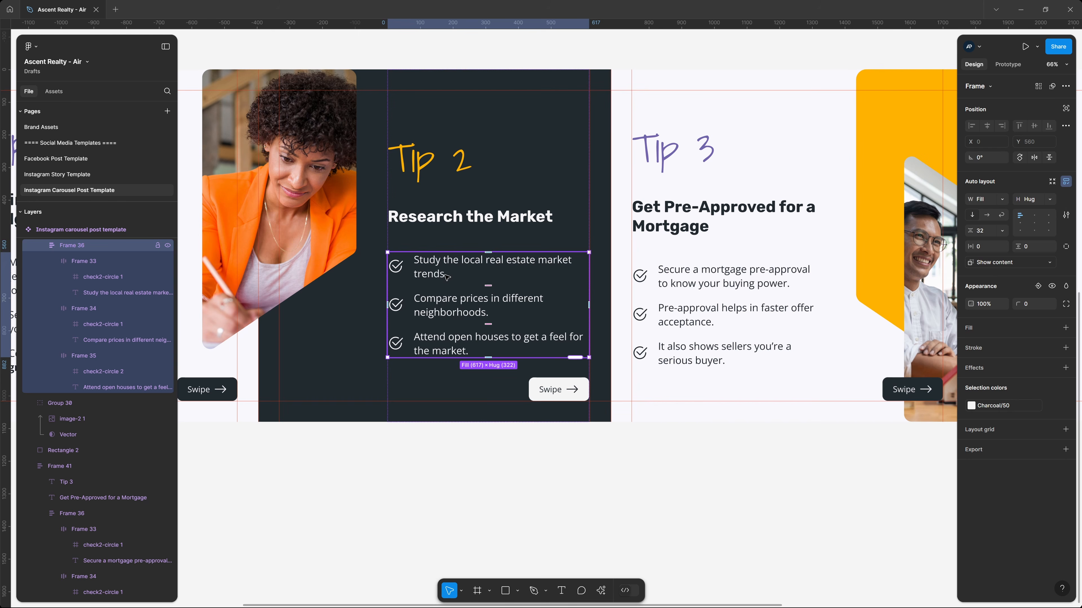
click(446, 277)
click(484, 304)
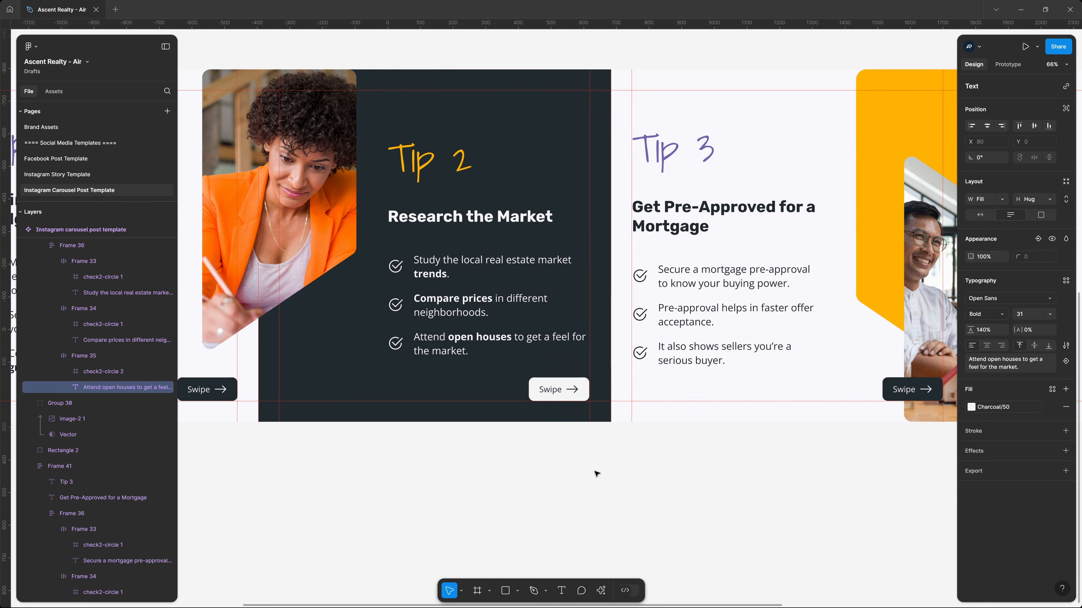
click(688, 468)
click(688, 468)
Step: Make "pre-approval", "faster" and "serious buyer" bold in the Tip 3 checklist
scroll(652, 469, right, 4)
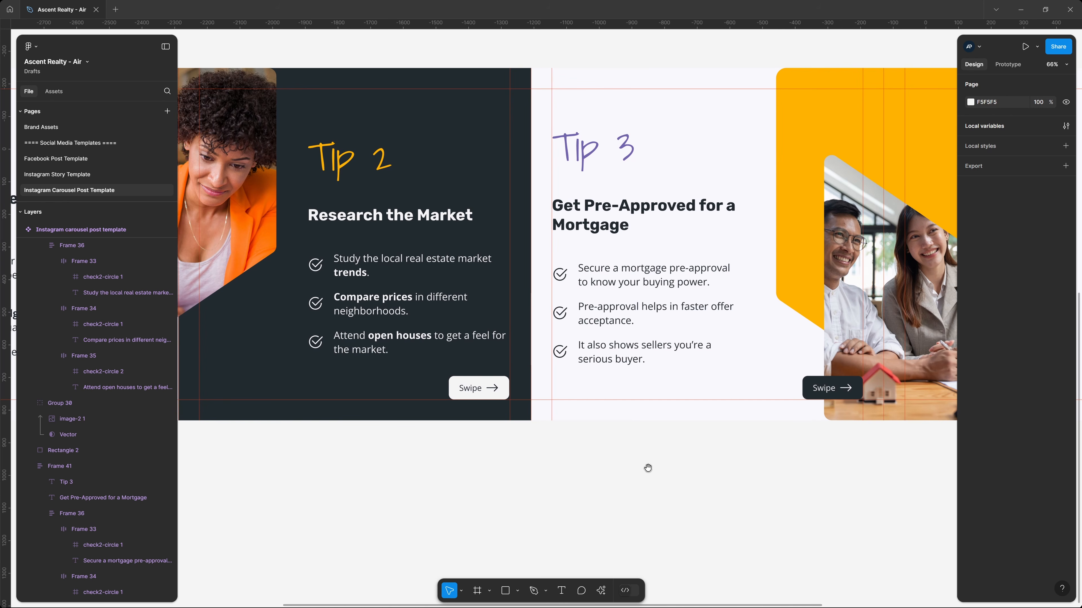
scroll(695, 449, right, 6)
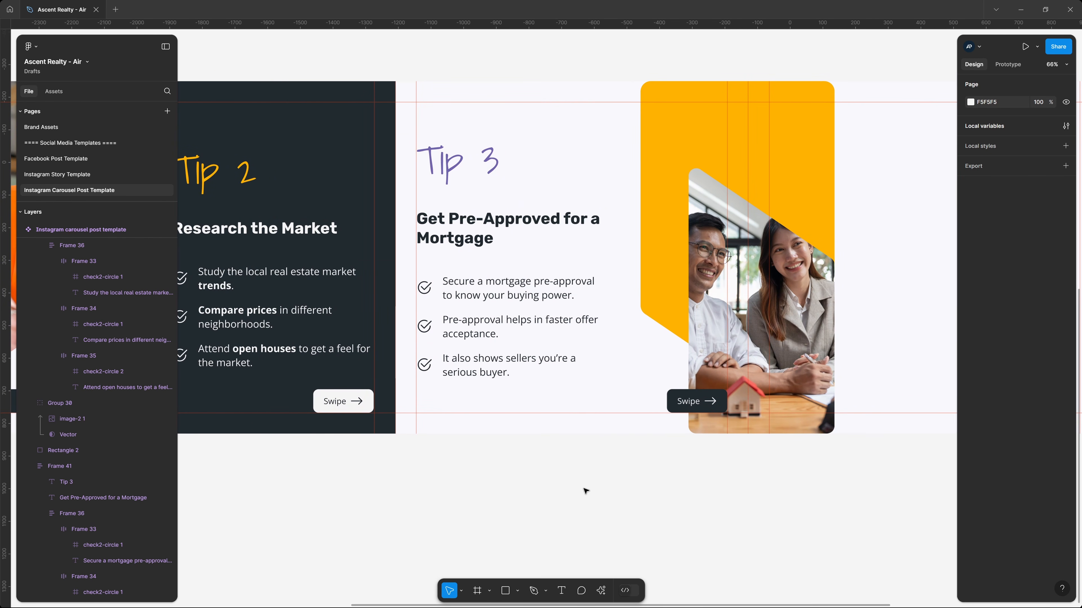
double_click(491, 288)
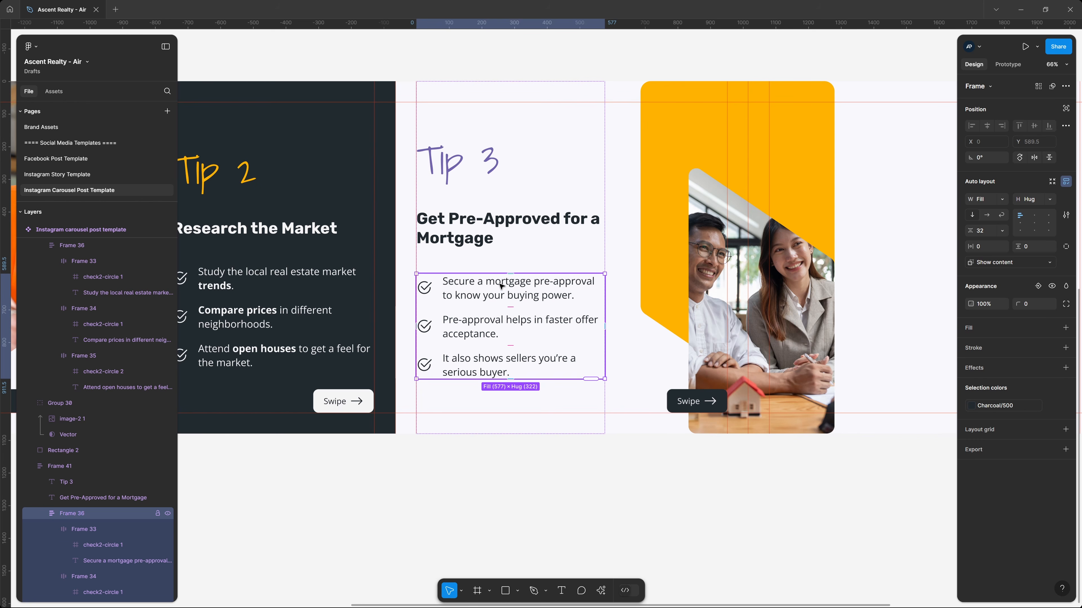
click(501, 286)
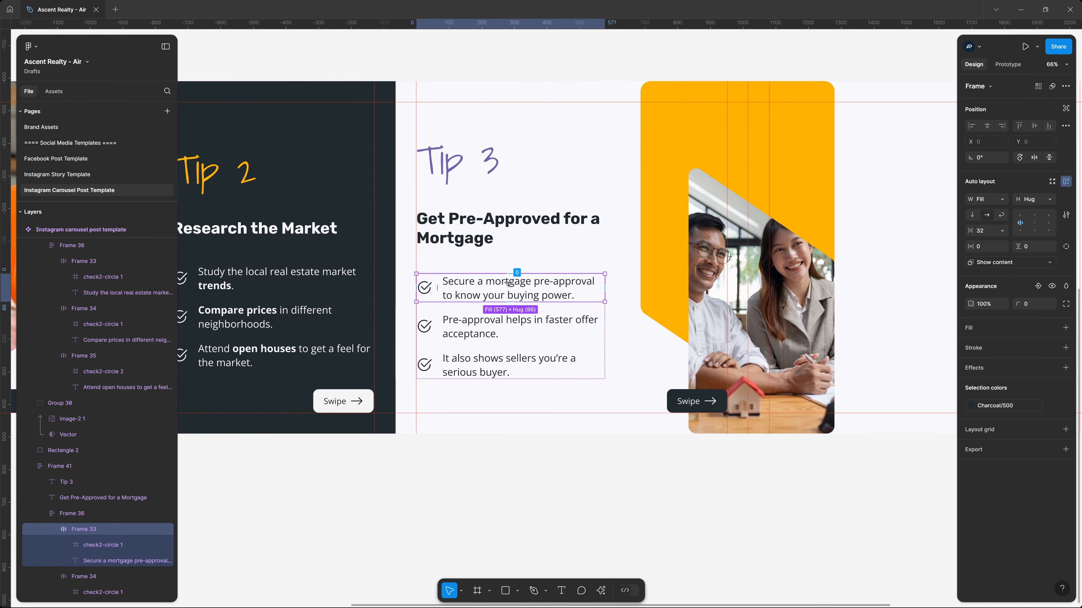
double_click(534, 282)
shift+click(594, 282)
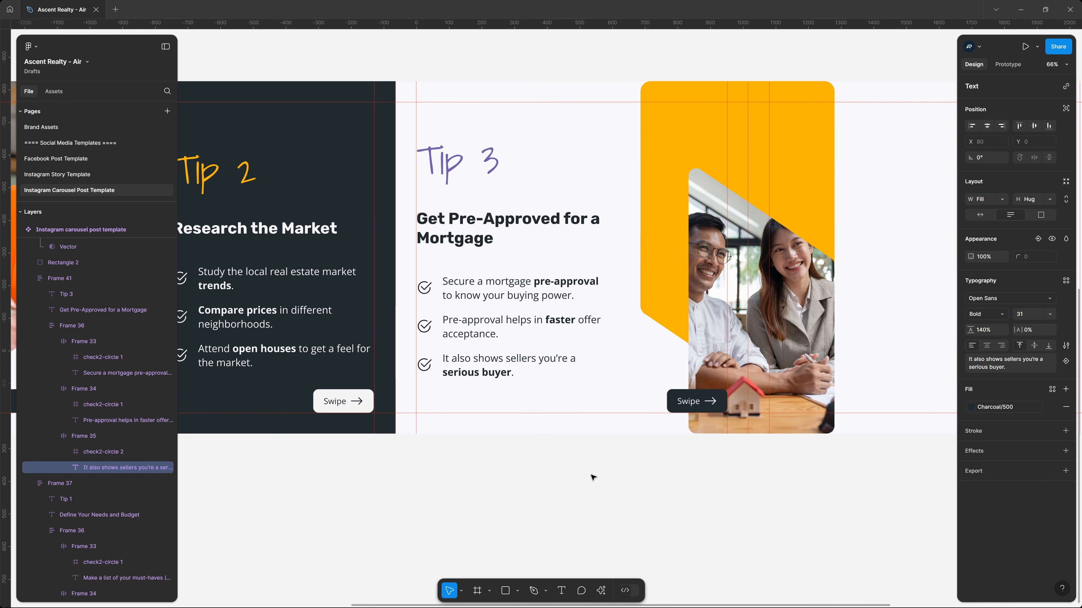
click(591, 476)
Step: Widen the Tip 3 text frame to 590 px toward the yellow shape
scroll(431, 380, right, 5)
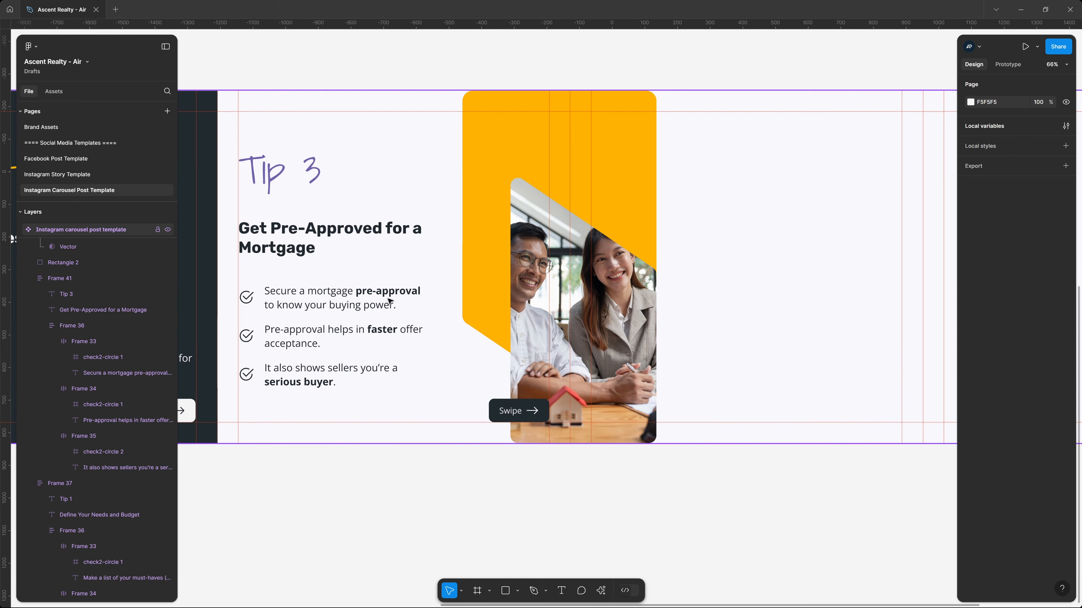
click(405, 353)
click(416, 134)
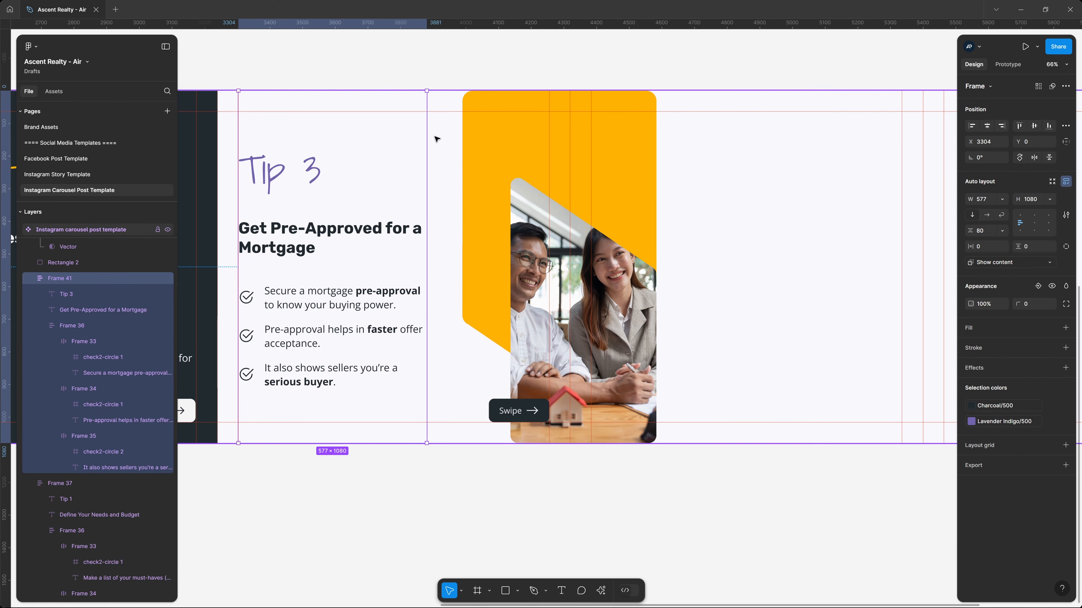
drag(427, 135, 431, 135)
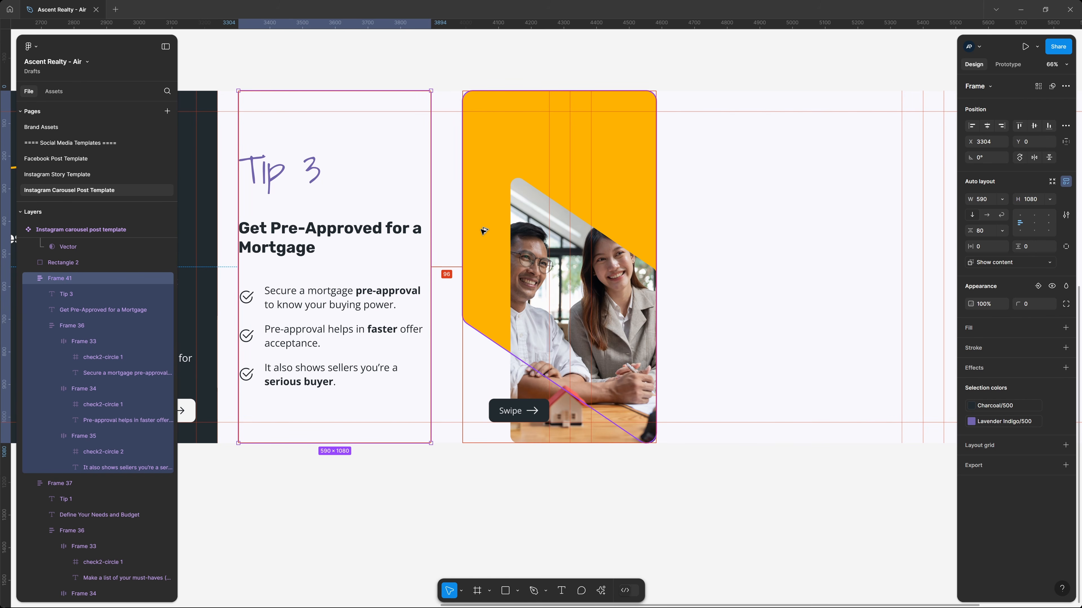
click(381, 298)
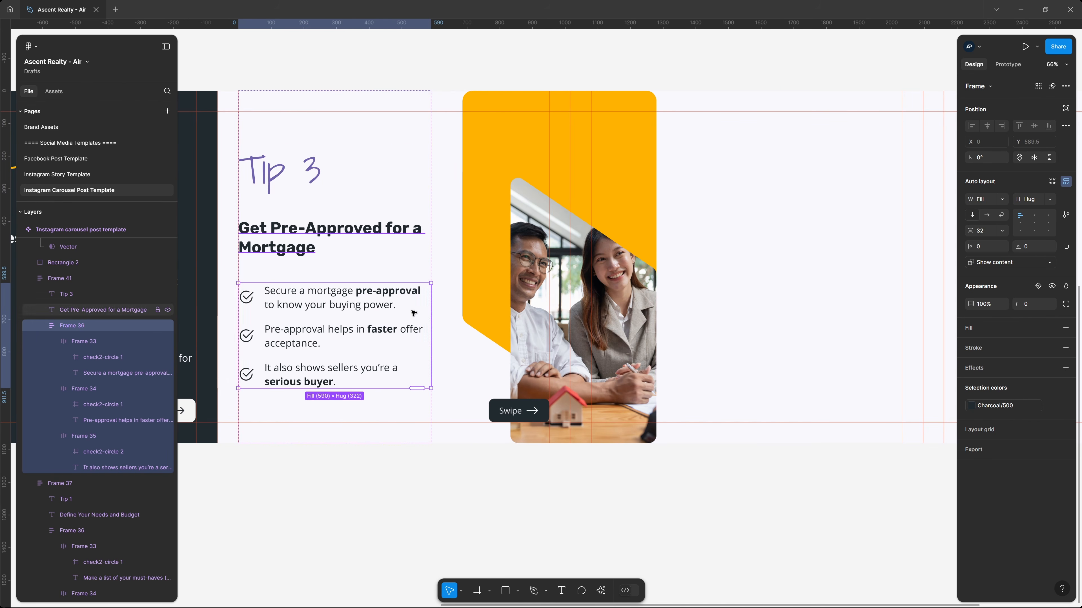
Step: Duplicate the Tip 3 text frame onto the next slide and place the copy at X 4680, 96 px from the couple photo
click(266, 105)
key(ctrl+d)
drag(265, 105, 717, 118)
drag(758, 255, 435, 230)
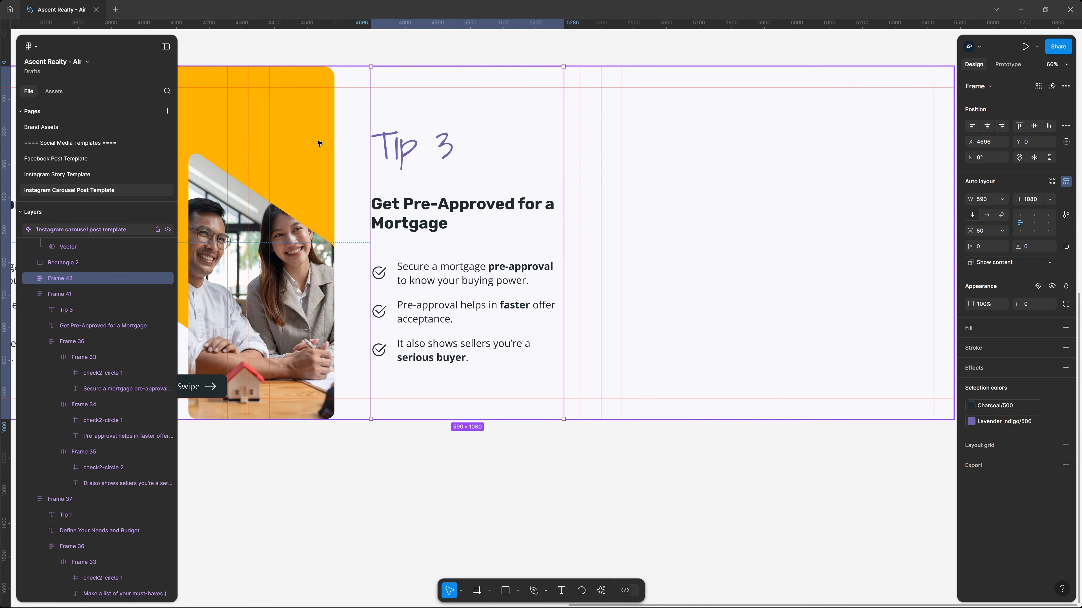
key(shift+Left)
key(Left)
key(Left)
key(Left)
key(Left)
key(Left)
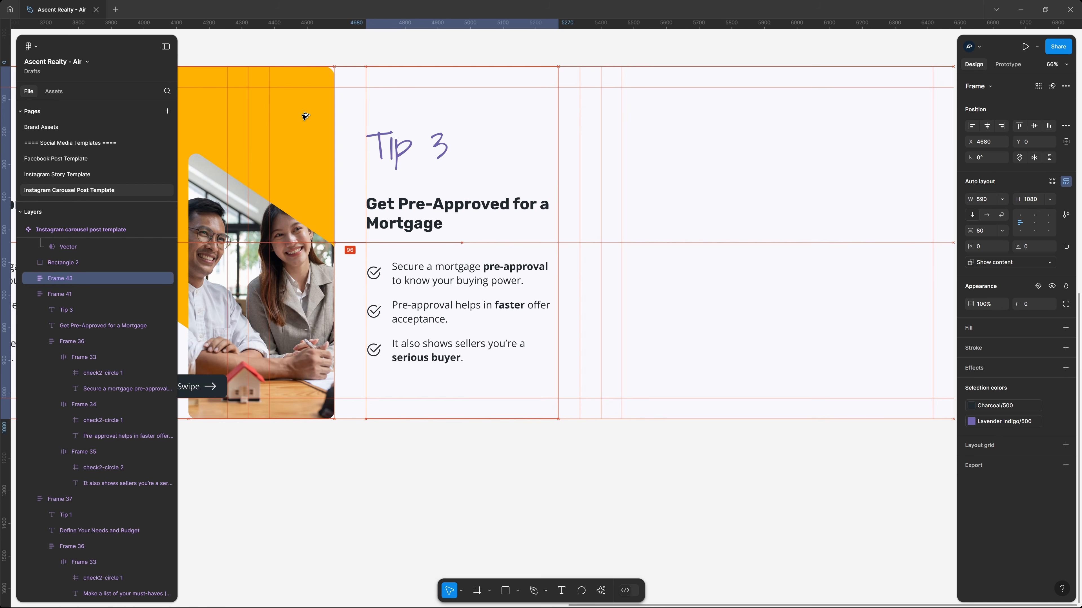
key(Left)
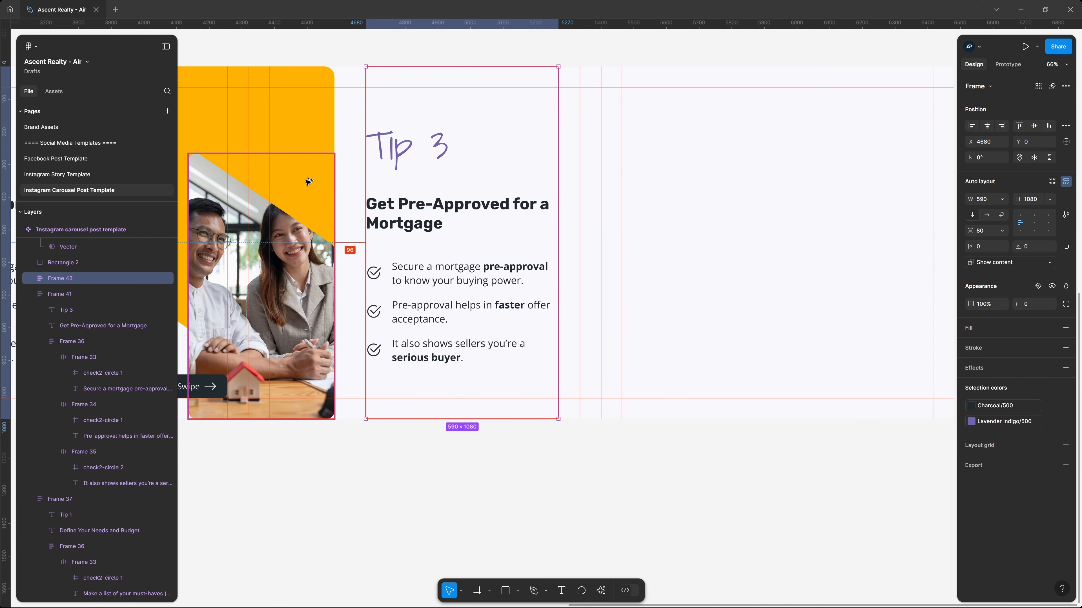
Step: Rewrite the copied text as Tip 4, "Work with a Real Estate Agent", with agent checklist items and bold "guide", "exclusive listings" and "negotiate"
double_click(471, 166)
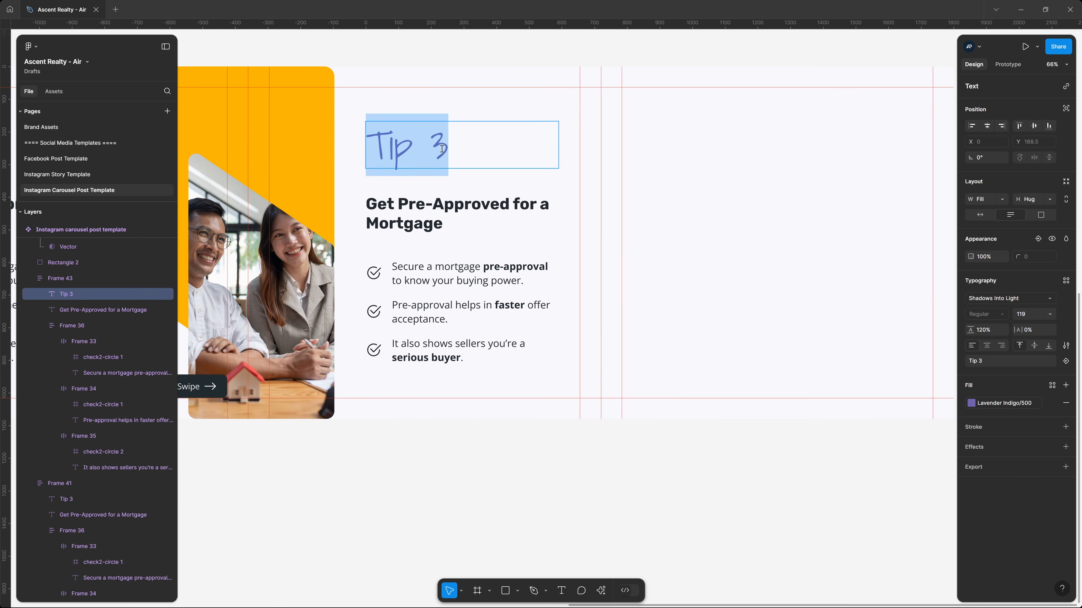
click(470, 166)
key(BackSpace)
text(4)
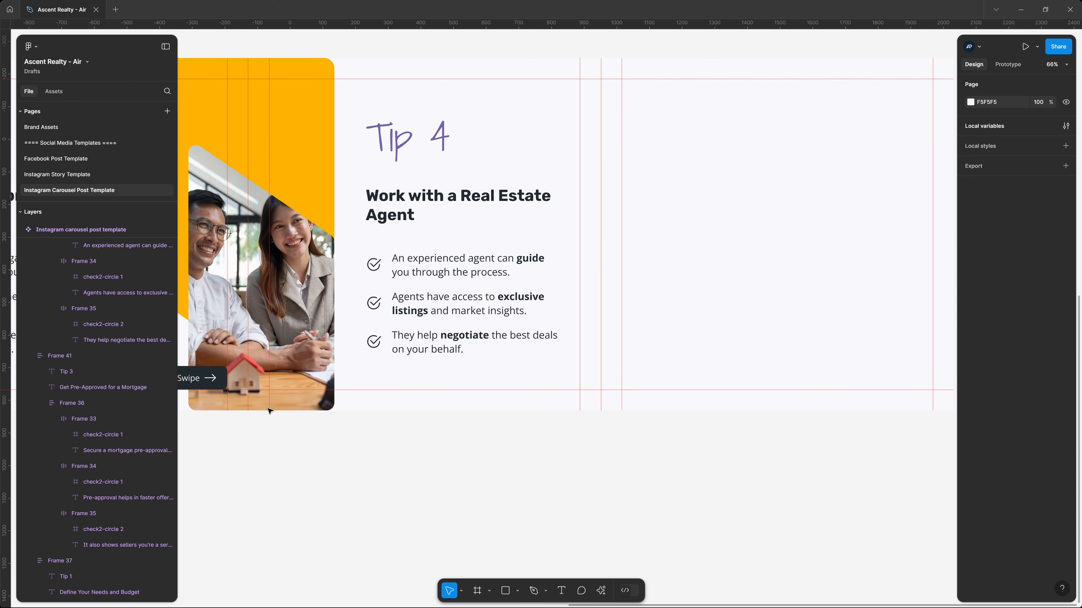
Step: Duplicate the Tip 3 Swipe button and align the copy with the Tip 4 slide's right margin guide at X 5151
click(200, 378)
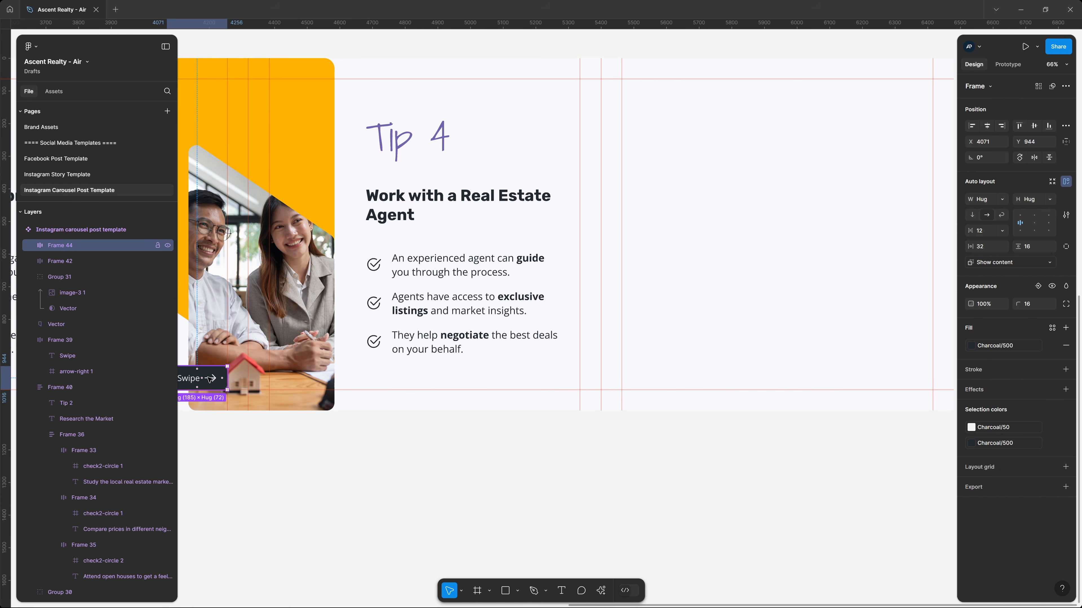
drag(206, 380, 575, 383)
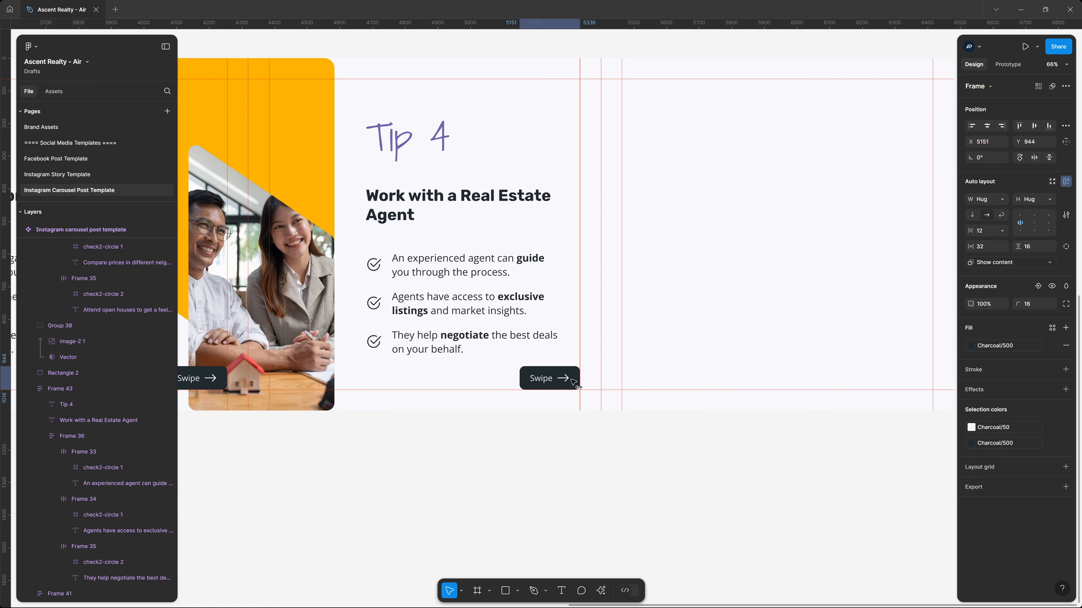
click(672, 466)
Step: Review the wireframe's Tip 4 and closing slides for their photo, logo and contact content
scroll(619, 474, right, 3)
scroll(619, 473, up, 1)
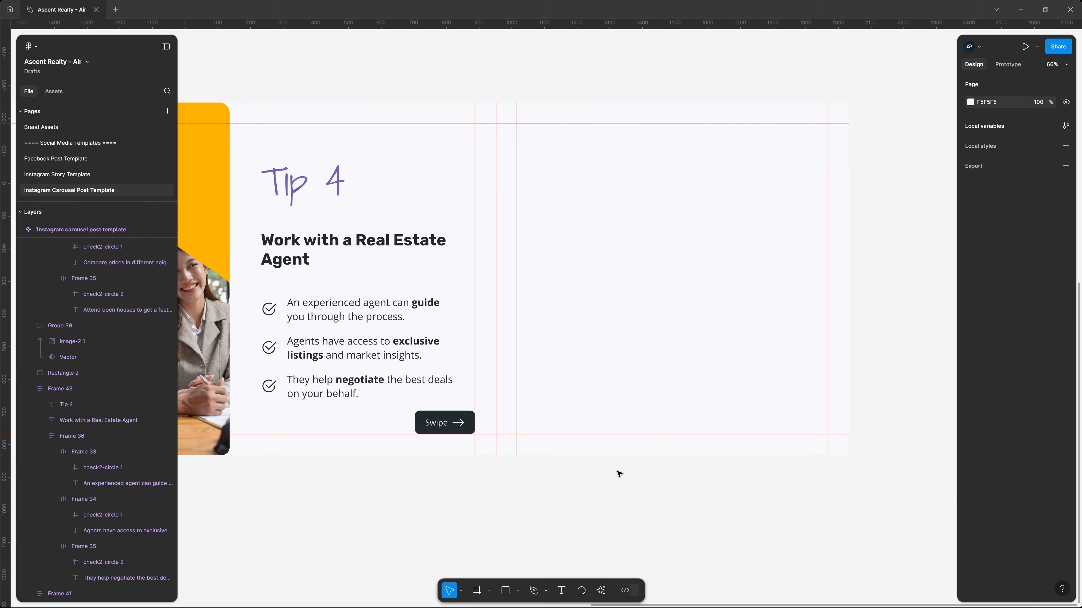
scroll(642, 455, up, 10)
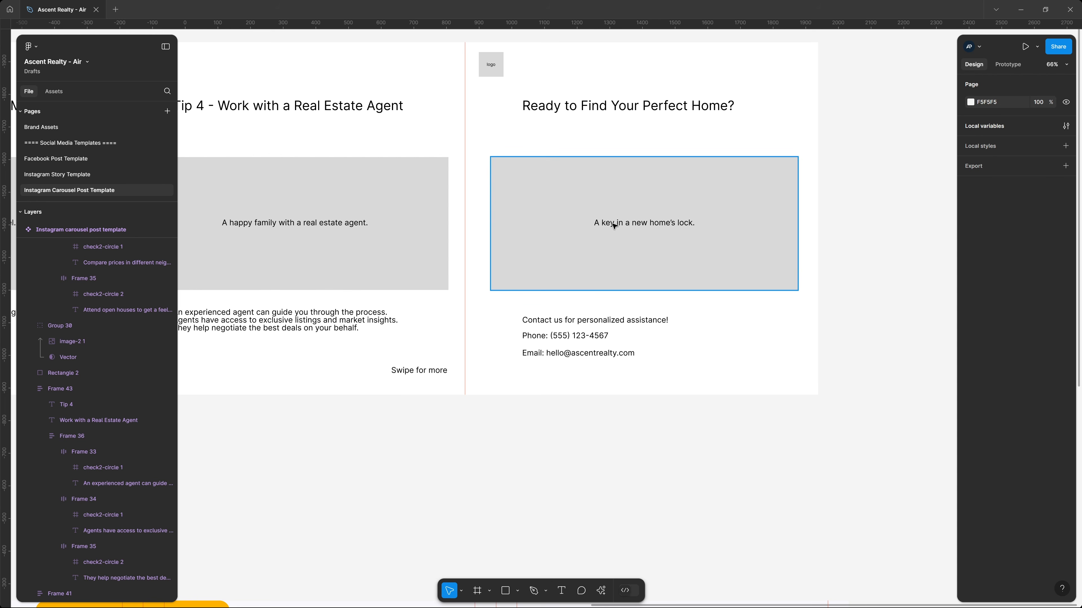
scroll(643, 249, down, 6)
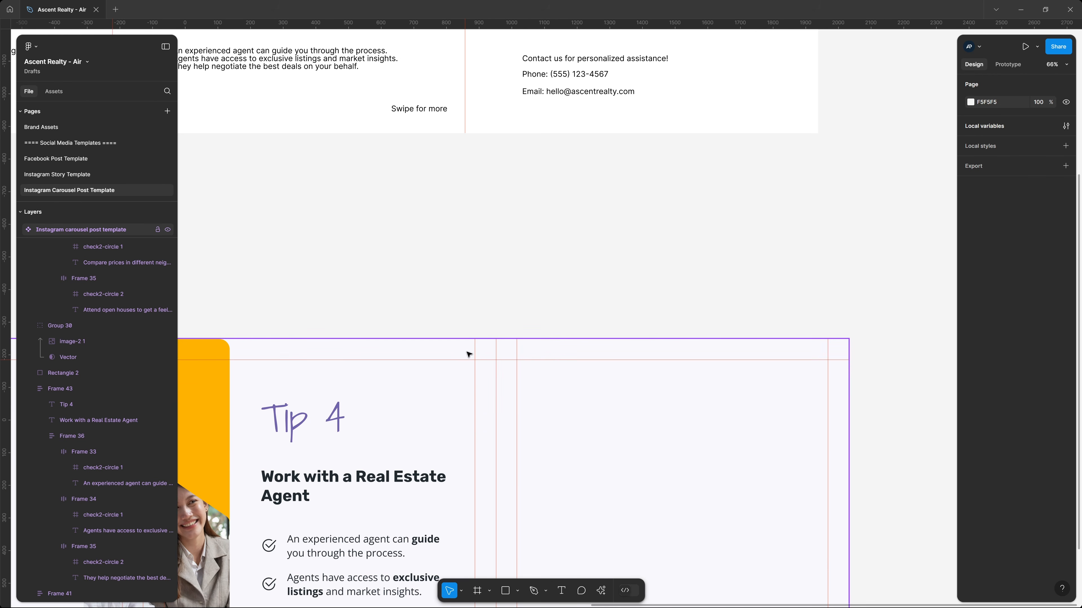
scroll(639, 353, up, 6)
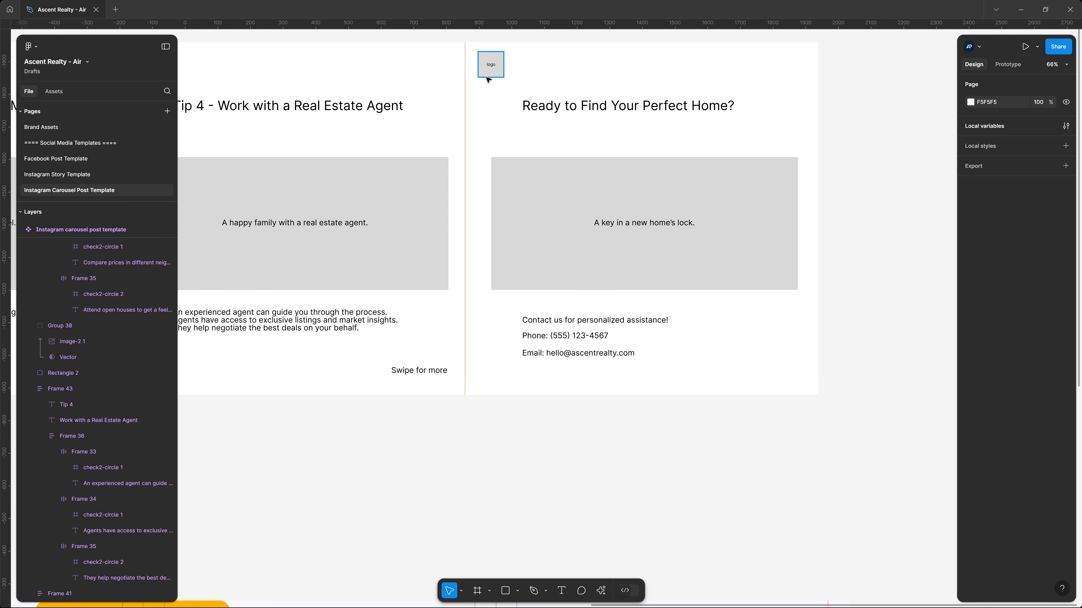
scroll(460, 392, down, 5)
Step: Duplicate the masked photo between Tips 1 and 2 and place the copy at the top between Tip 4 and the closing slide
scroll(460, 391, left, 15)
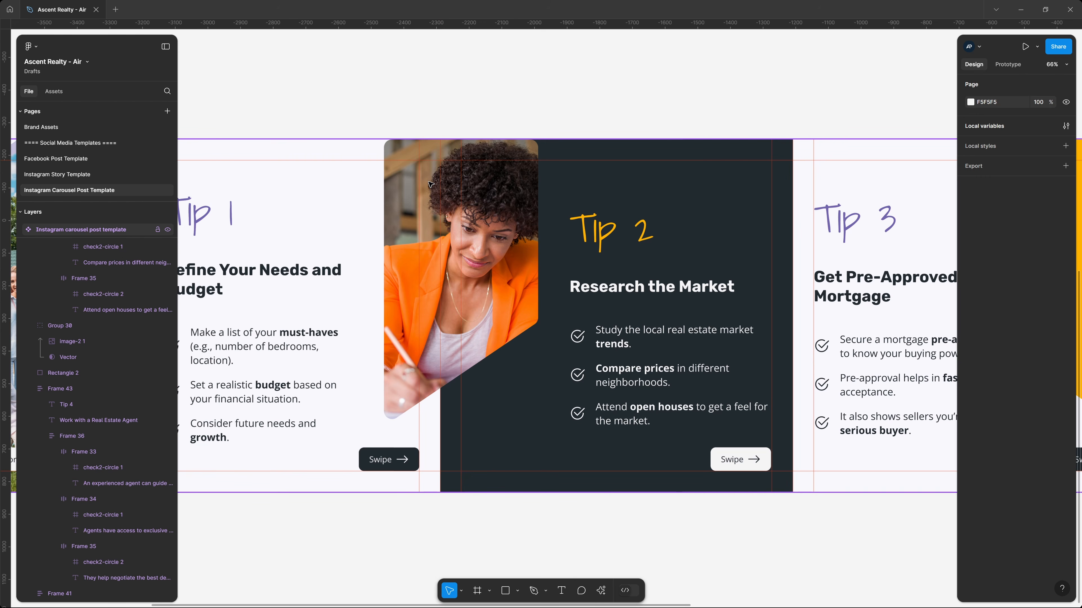
click(397, 196)
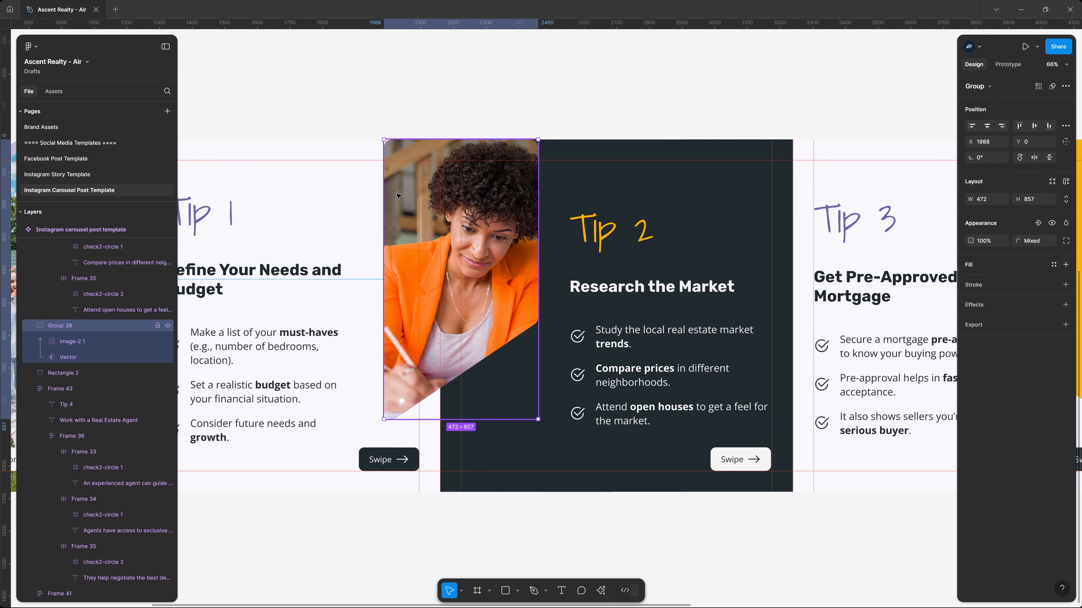
drag(397, 195, 627, 216)
drag(751, 244, 546, 235)
Step: Replace the copied mask's image with the photo of a woman in front of a house, and mirror it horizontally
double_click(503, 240)
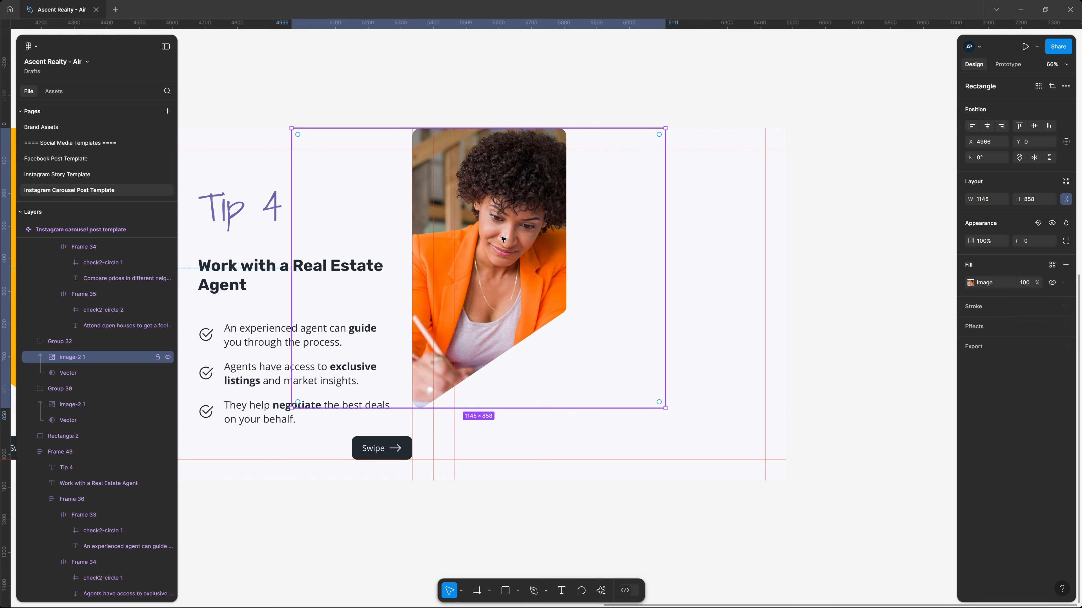
double_click(503, 239)
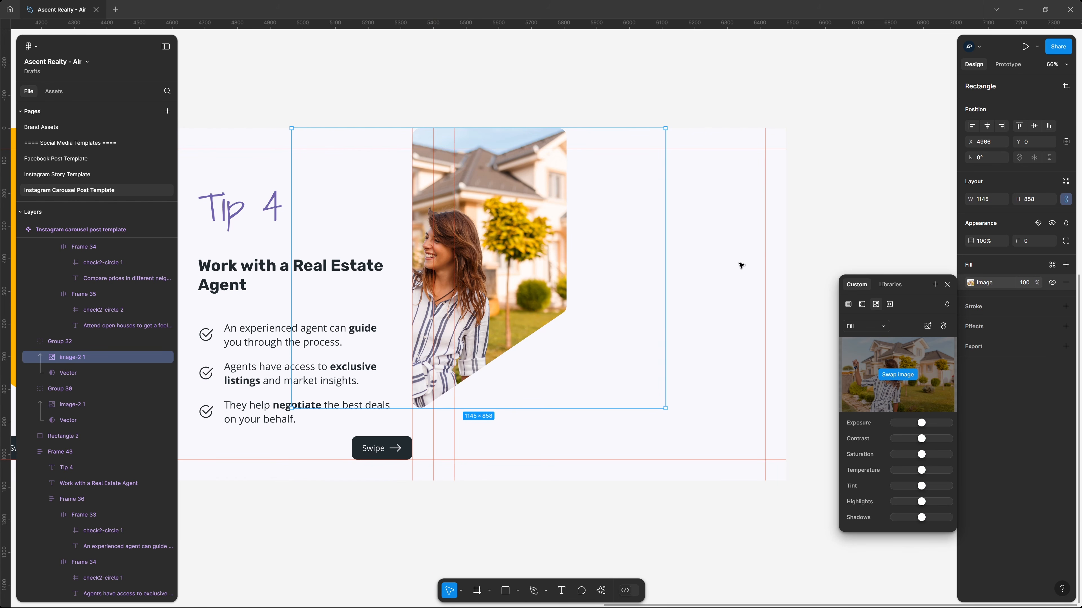
key(Escape)
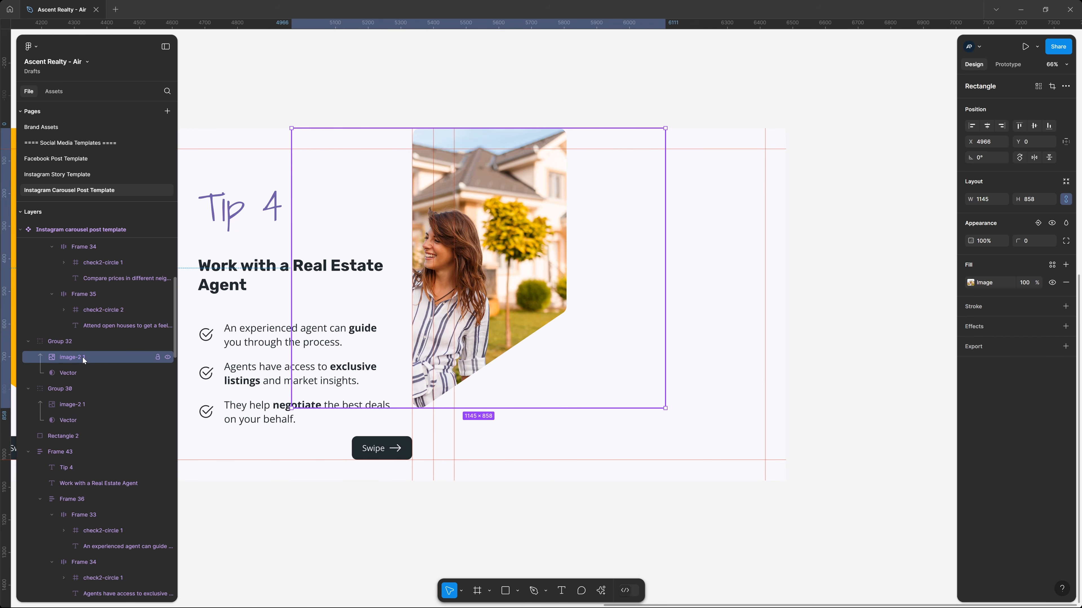
key(shift+h)
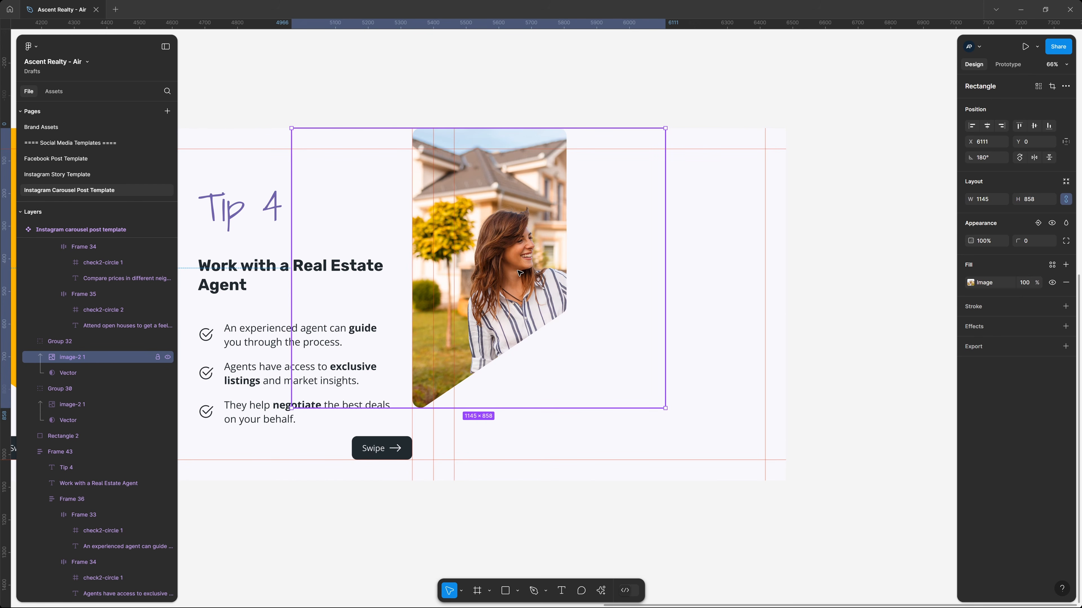
Step: Shift the woman's photo within its mask to X 5869 so her face and keys show, and check the wireframe's closing slide
drag(520, 273, 435, 269)
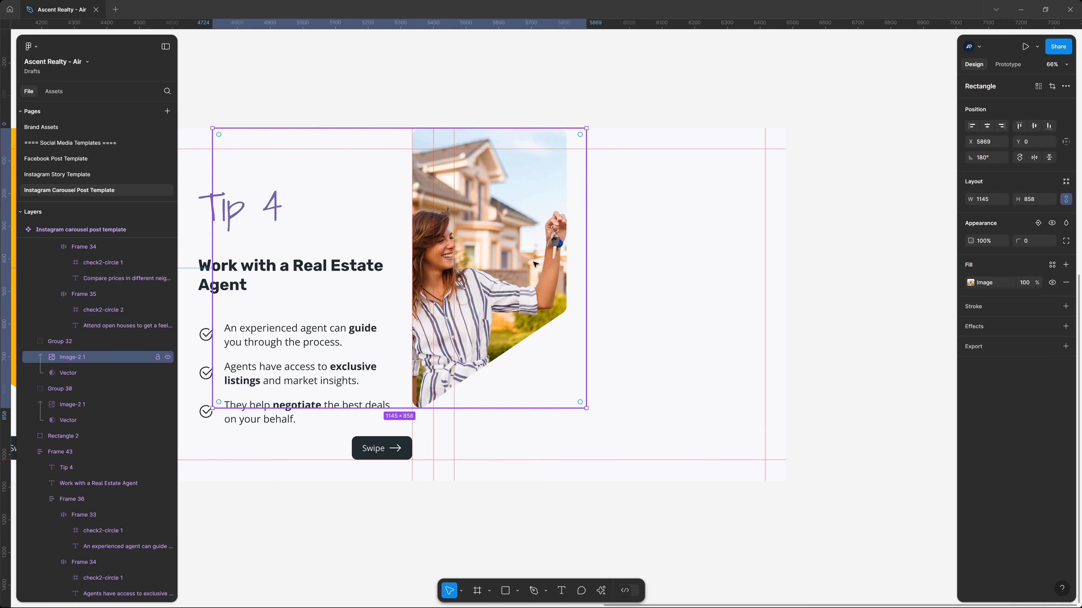
scroll(569, 265, up, 10)
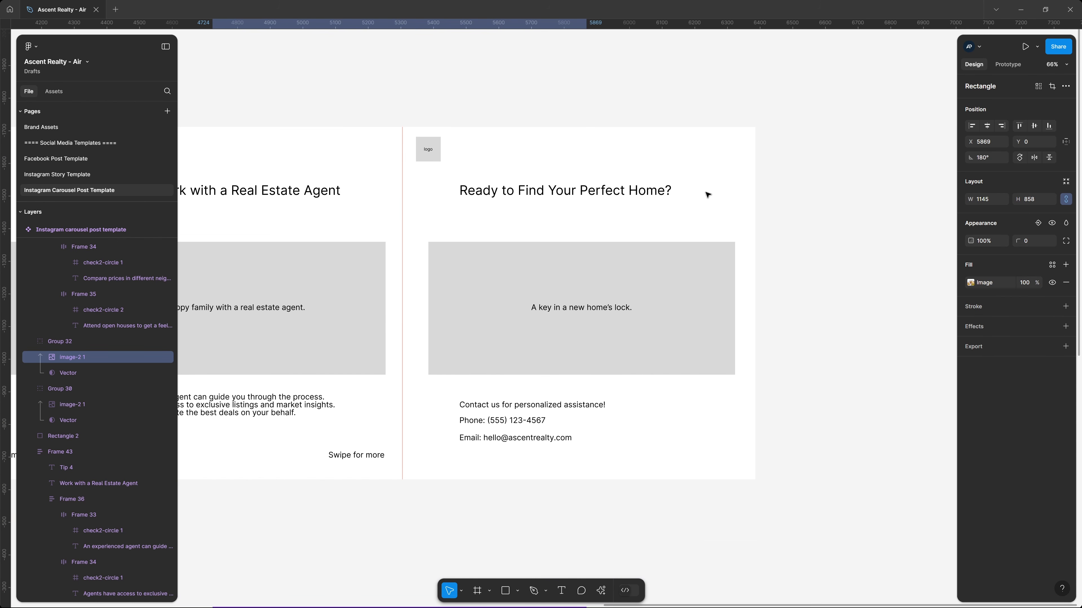
scroll(602, 369, down, 10)
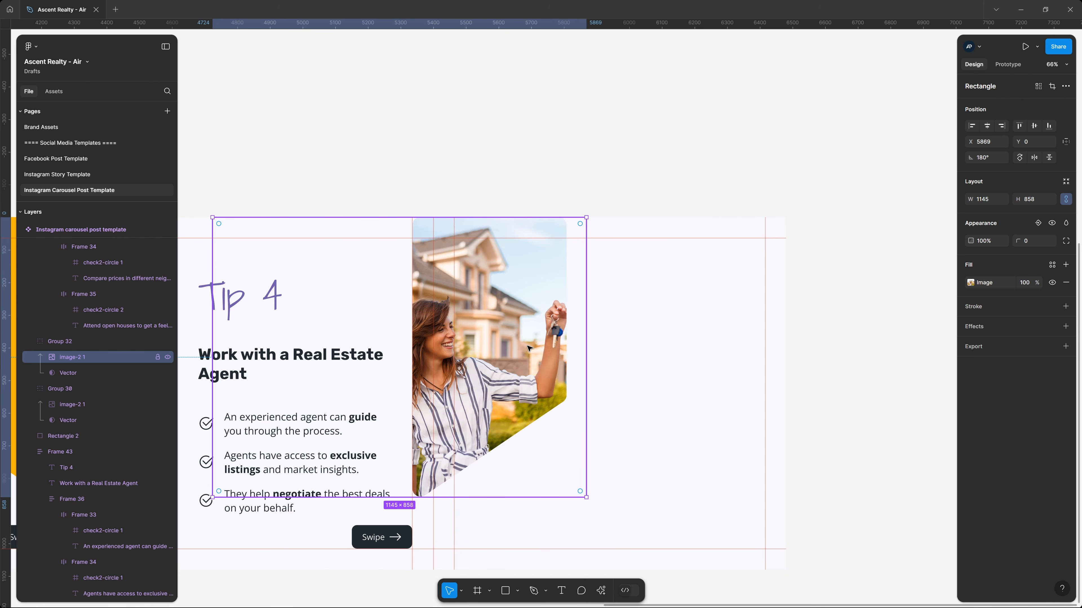
Step: Draw a 1080 × 1080 rectangle covering the whole closing slide at X 5400, Y 0
scroll(528, 349, down, 3)
key(r)
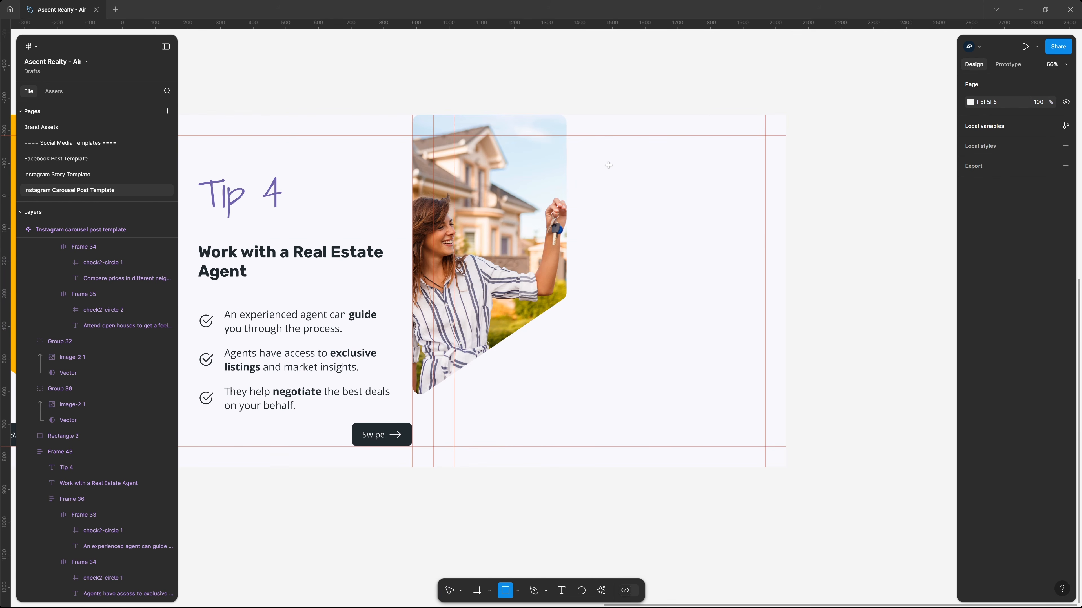
drag(609, 165, 725, 327)
drag(691, 261, 607, 313)
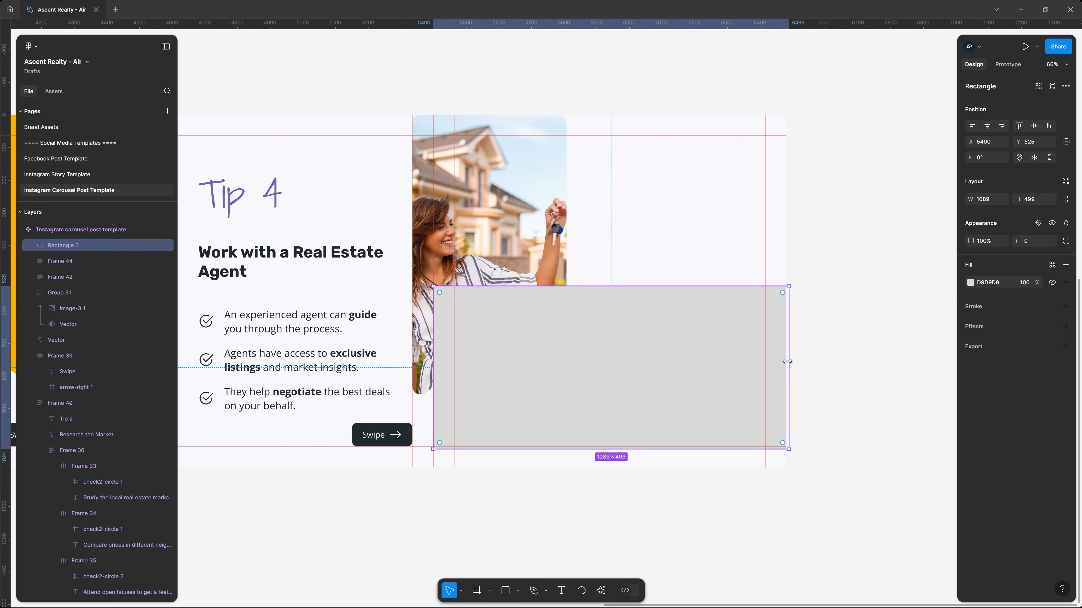
drag(787, 361, 784, 362)
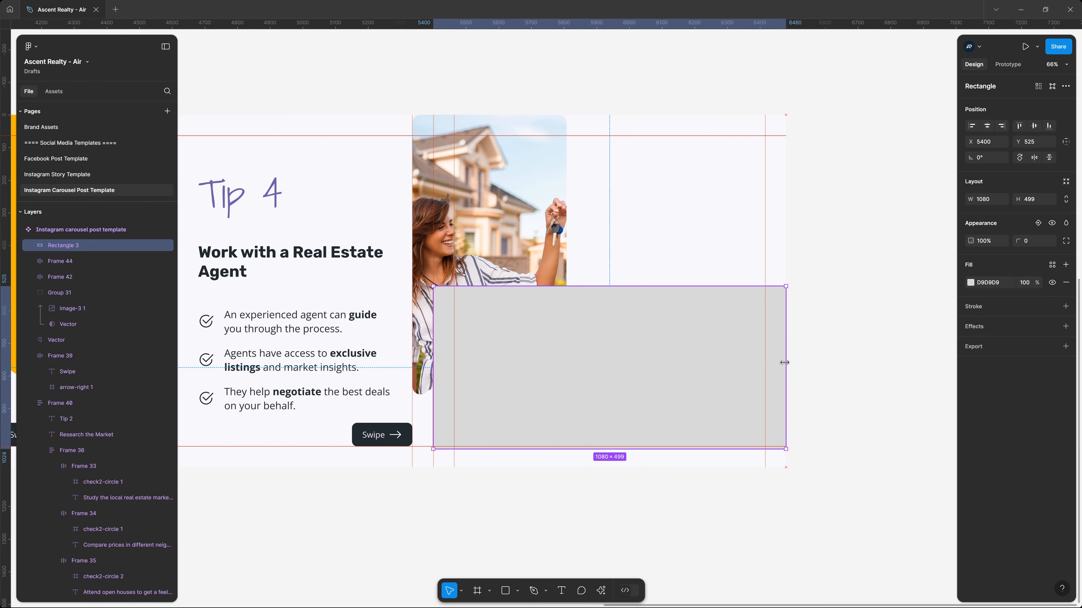
drag(710, 286, 722, 114)
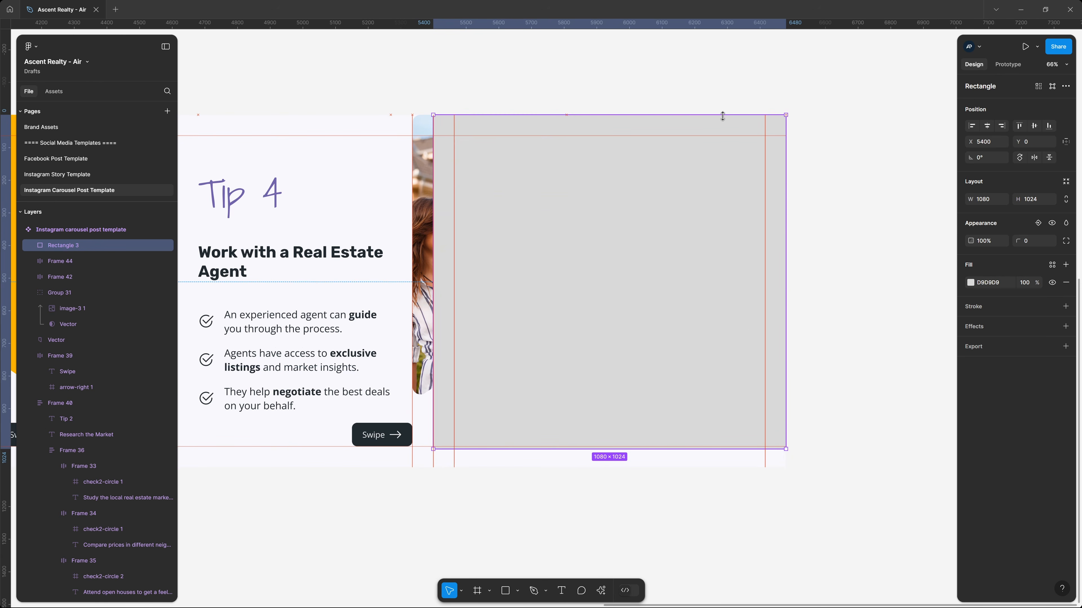
drag(686, 447, 686, 468)
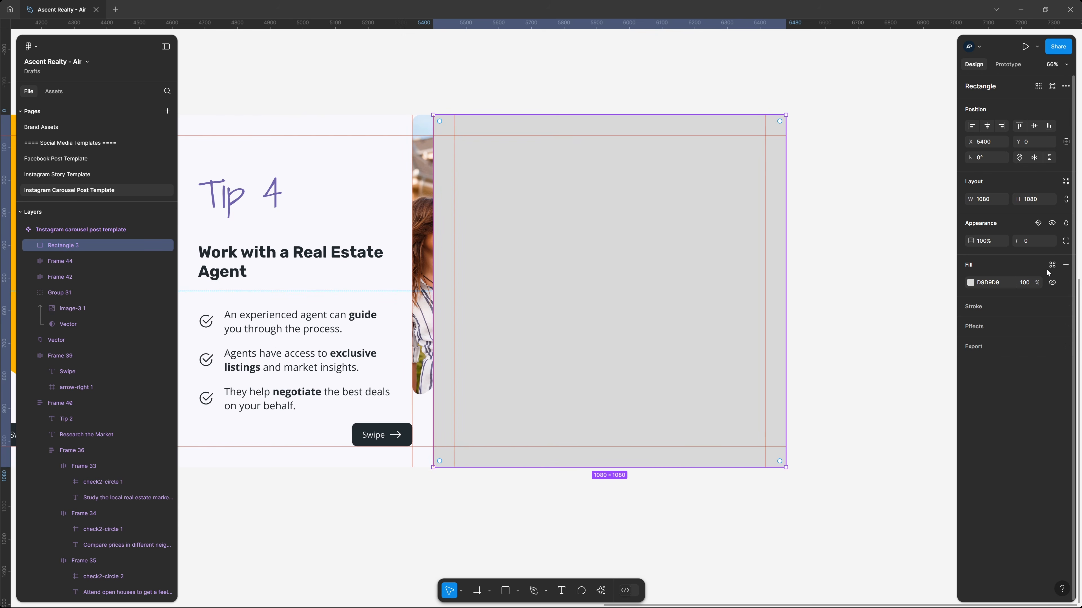
Step: Fill the closing slide's rectangle with Charcoal/500 and send it behind the masked photo
click(1052, 265)
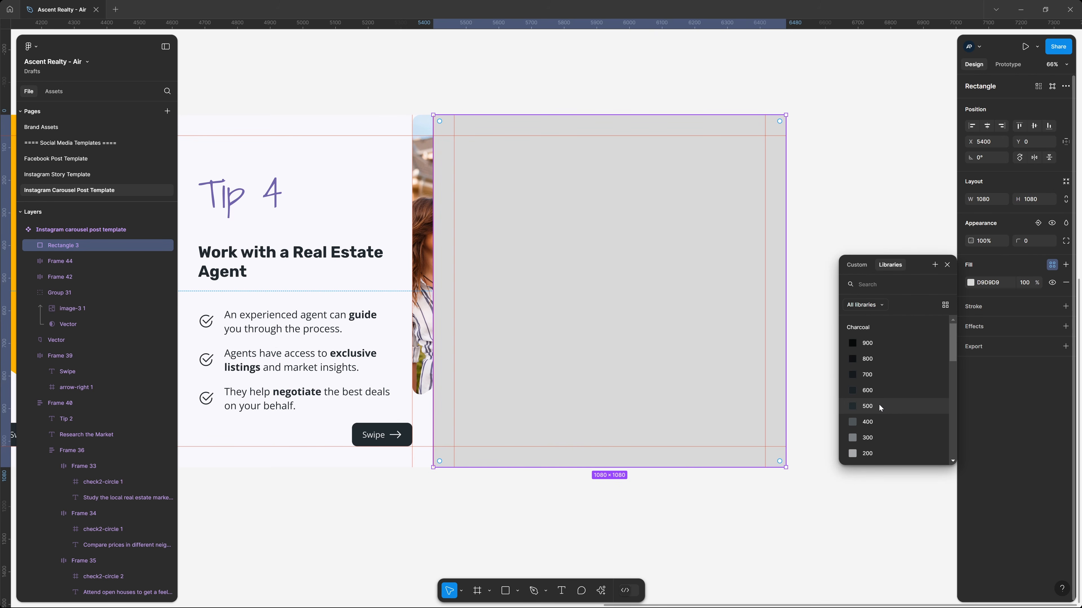
click(879, 407)
key(ctrl+[)
key(ctrl+[)
key(ctrl+[)
key(ctrl+[)
key(ctrl+[)
key(ctrl+[)
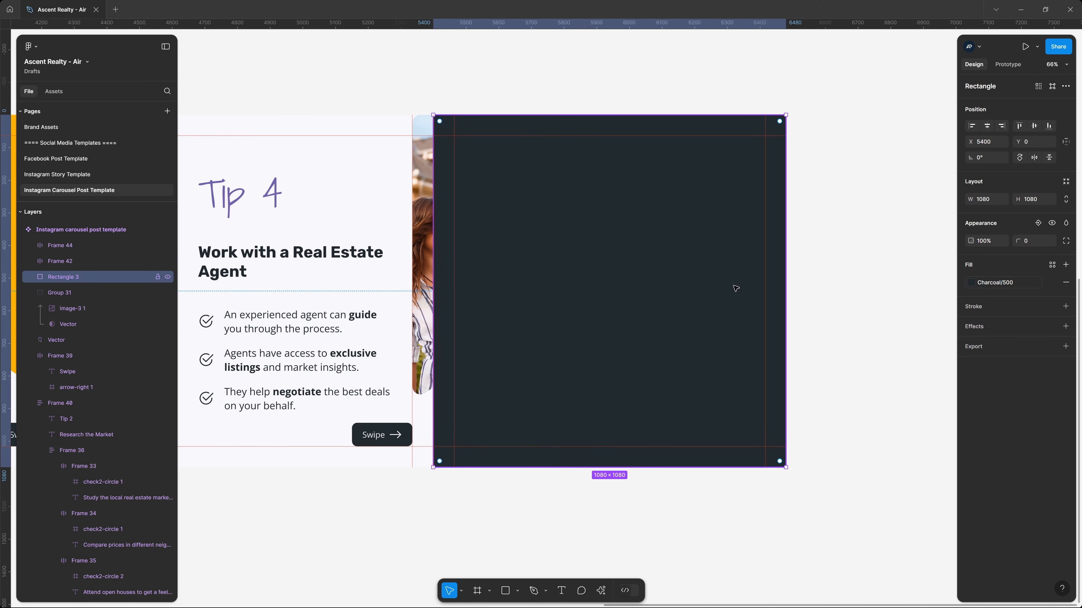
click(849, 215)
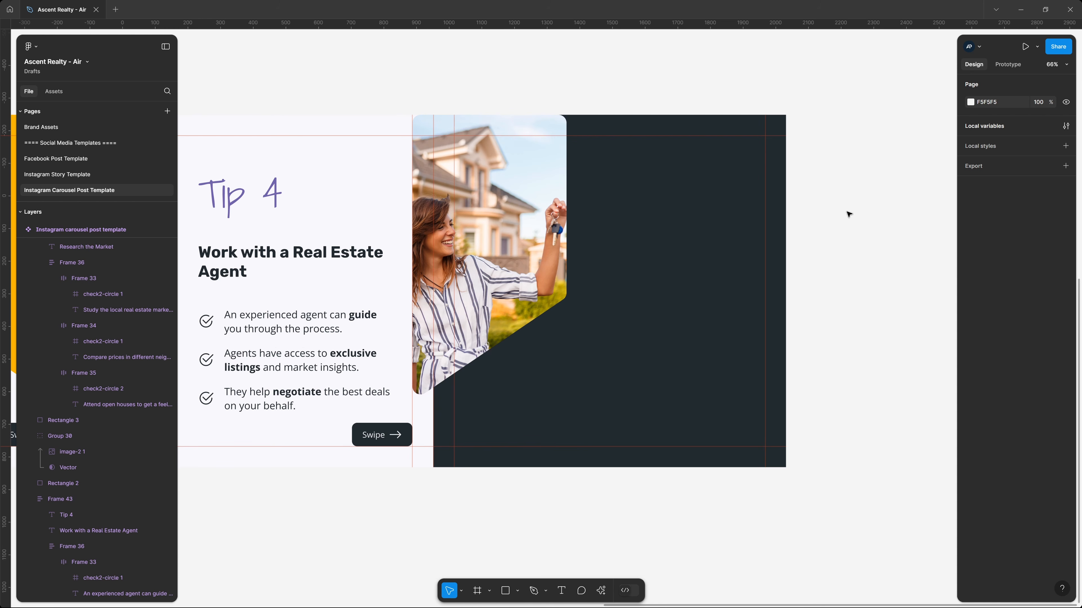
Step: Bring the tapered graphic element from the Brand Assets page onto the closing slide of the Instagram Carousel Post Template
click(48, 127)
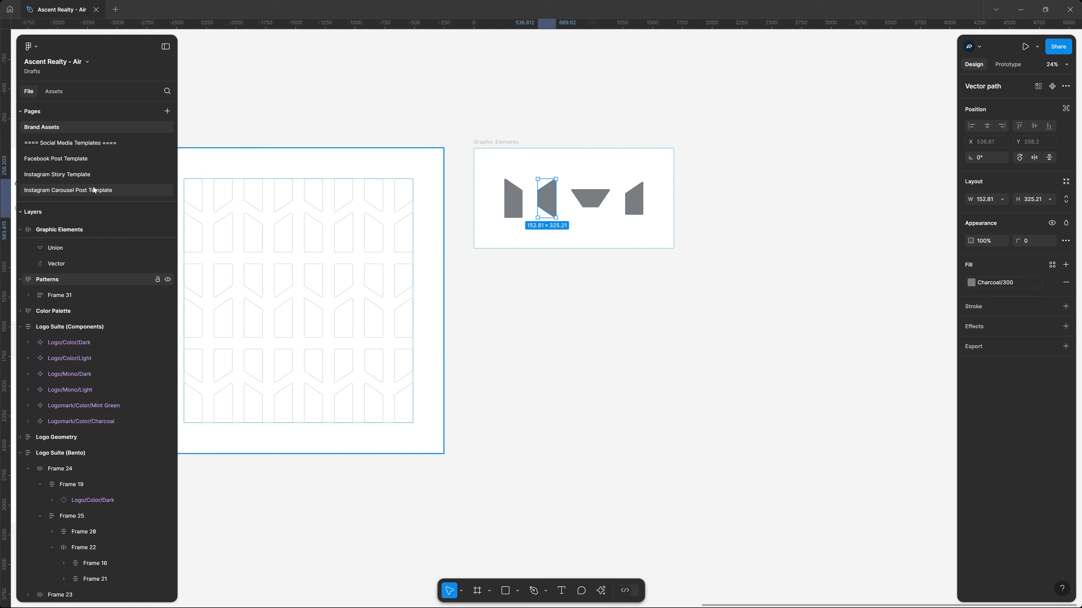
click(142, 191)
right_click(675, 180)
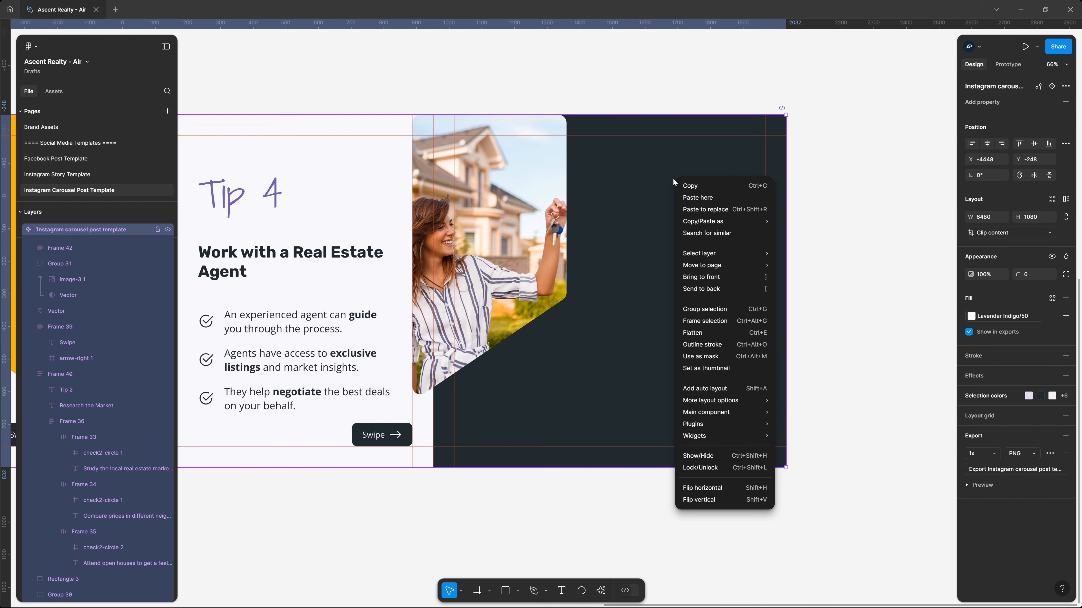
click(698, 198)
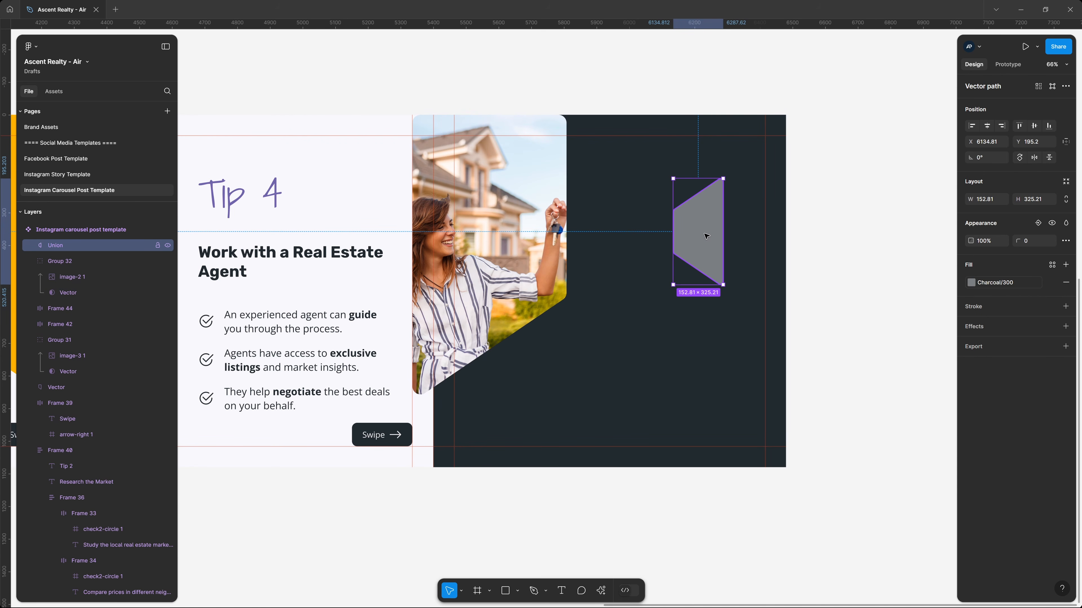
Step: Enlarge the tapered shape to about 1041 × 2214, place it at X 5541, Y -997, and layer it behind the masked photo
drag(673, 178, 514, 110)
drag(723, 284, 854, 445)
drag(708, 363, 665, 308)
key(ctrl+bracketleft)
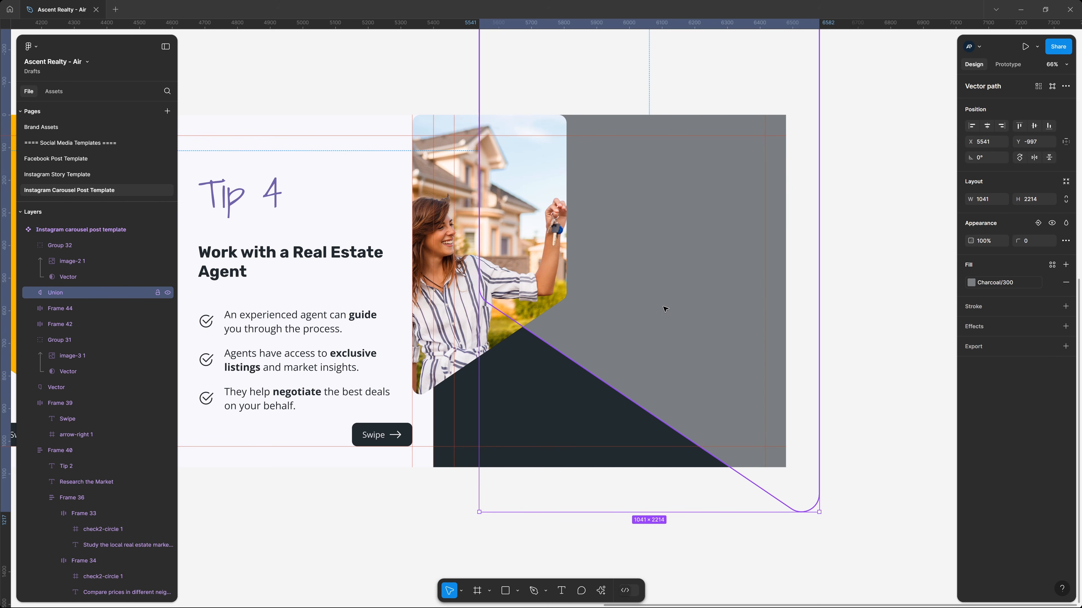
Step: Fill the enlarged tapered shape with the Lavender Indigo/500 colour
click(1028, 282)
scroll(902, 397, down, 5)
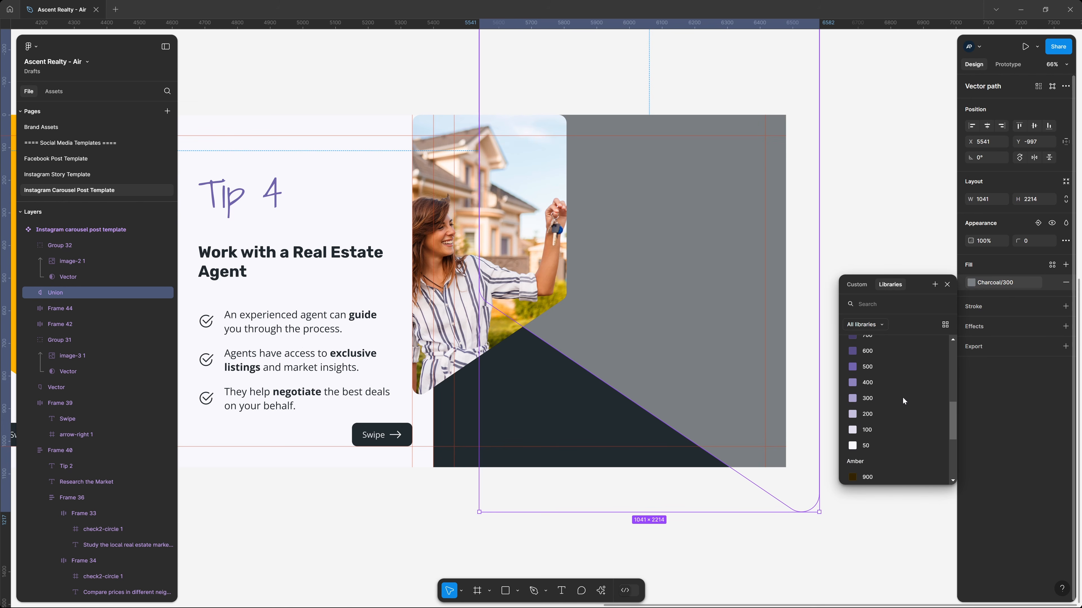
click(899, 368)
click(887, 319)
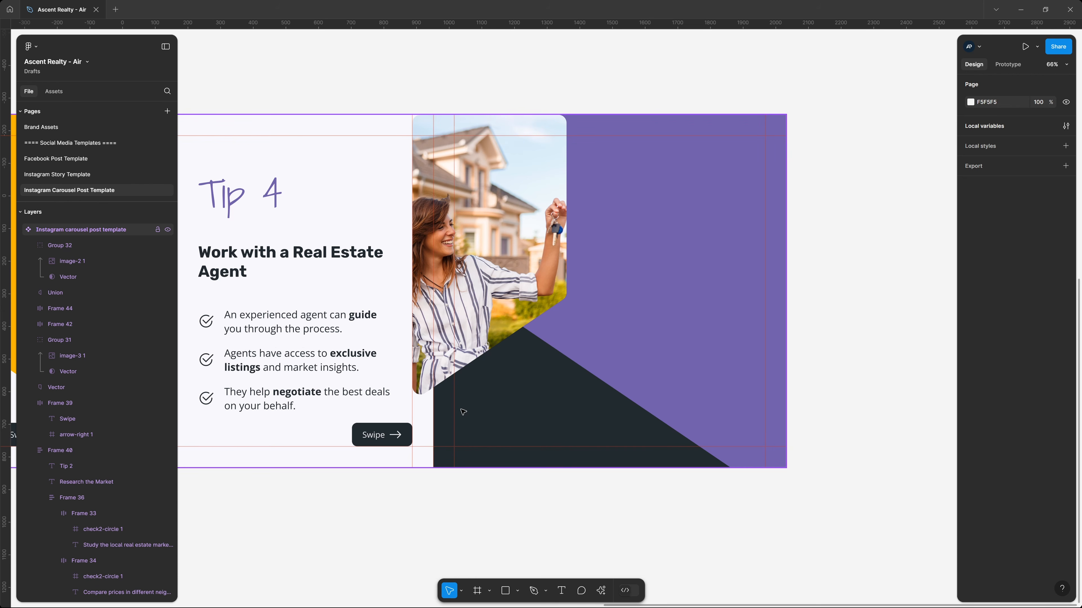
Step: Place the light colour Ascent Realty logo on the closing slide's dark area and scale it to a height of 120
click(54, 91)
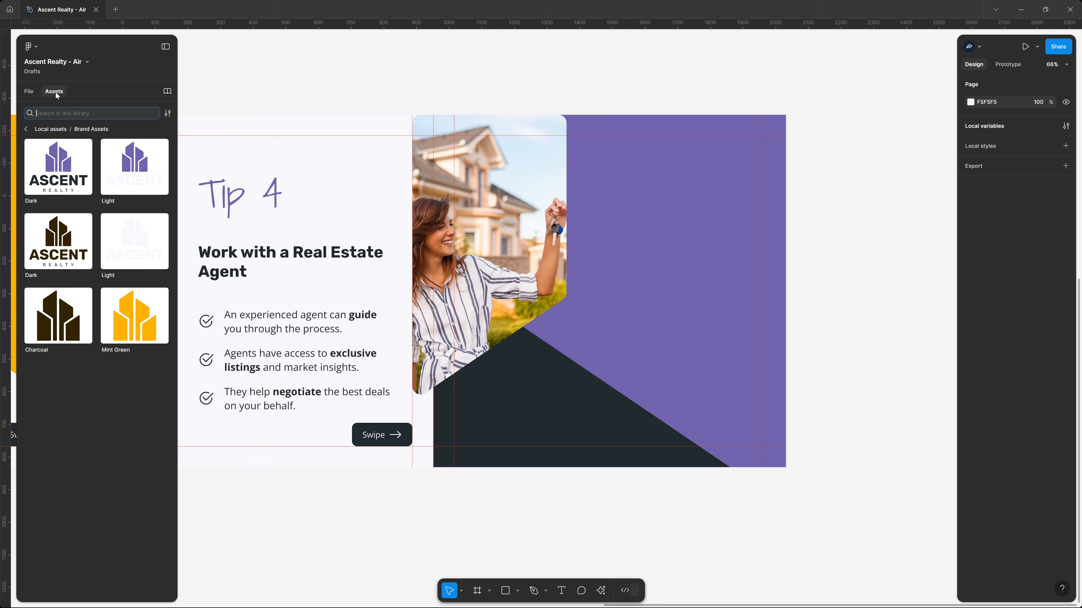
drag(135, 167, 536, 420)
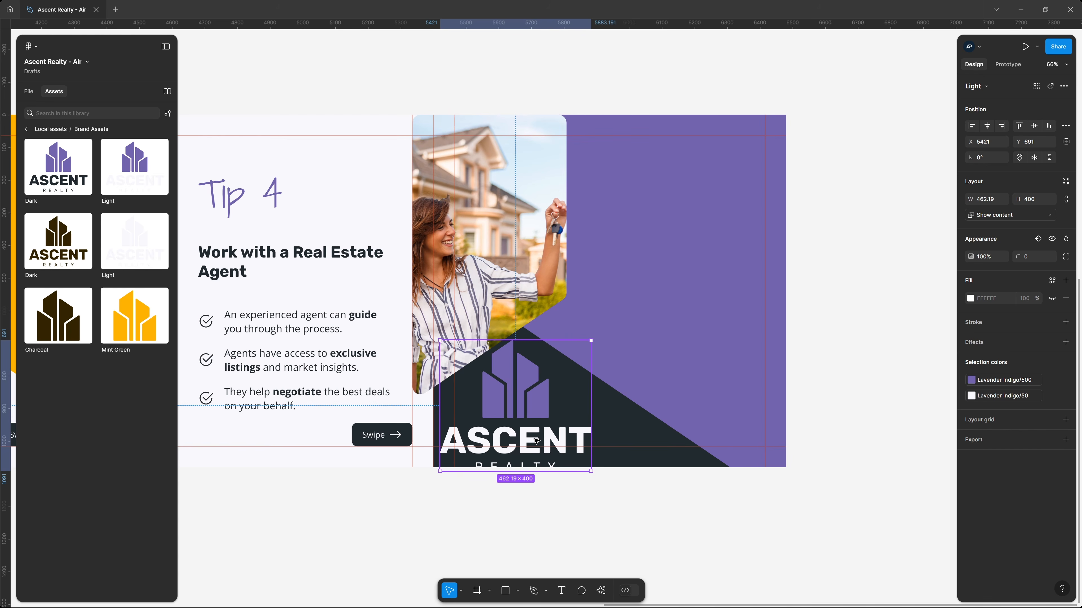
key(k)
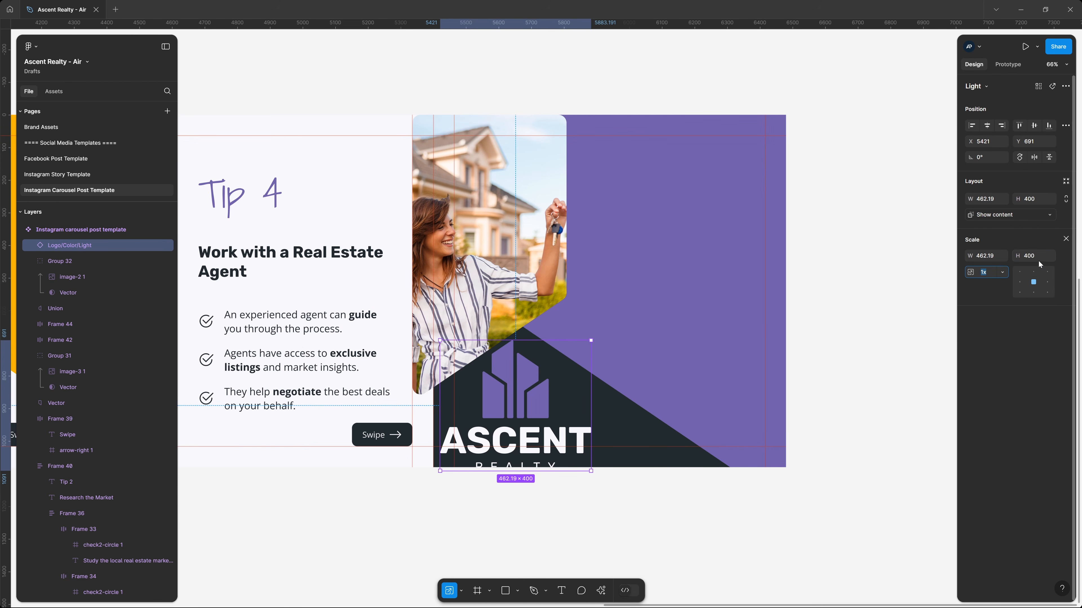
click(1032, 256)
text(120)
key(Return)
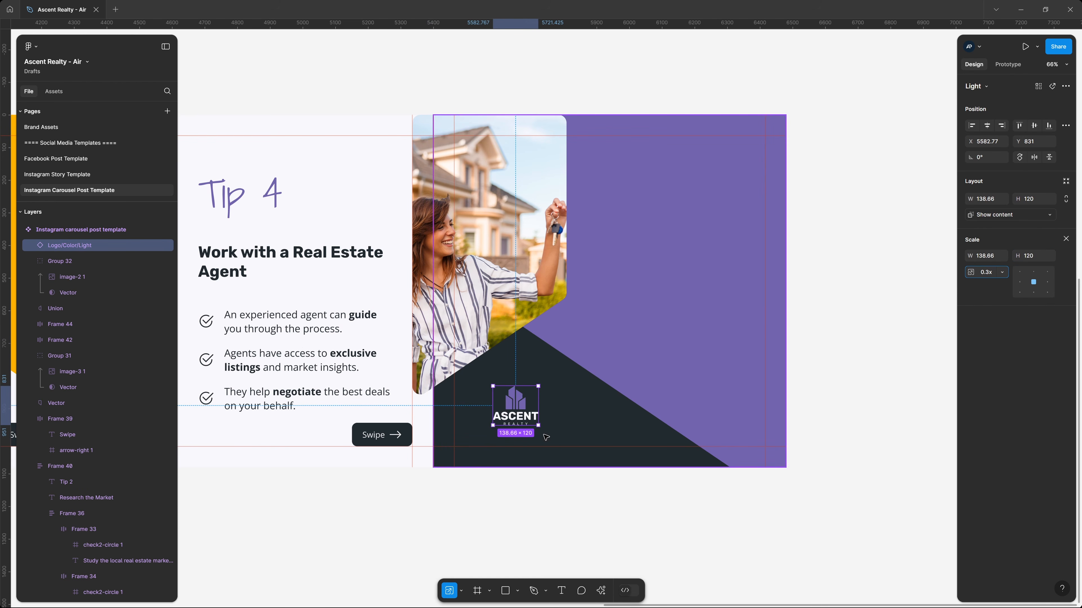
Step: Move the logo to the closing slide's lower-left margin guides at X 5464, Y 896
drag(515, 404, 476, 427)
key(v)
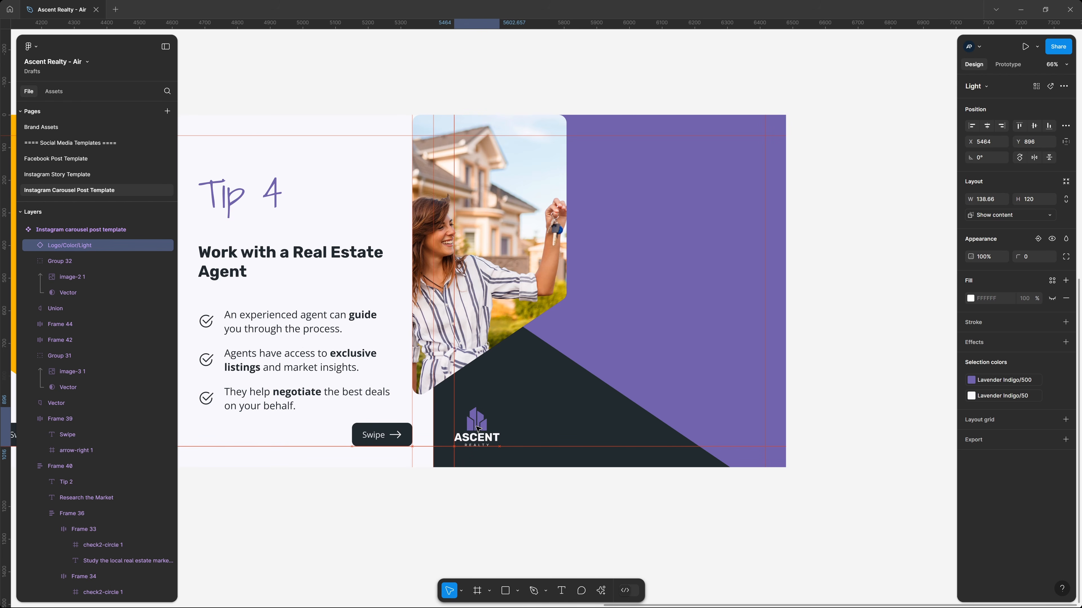
click(632, 553)
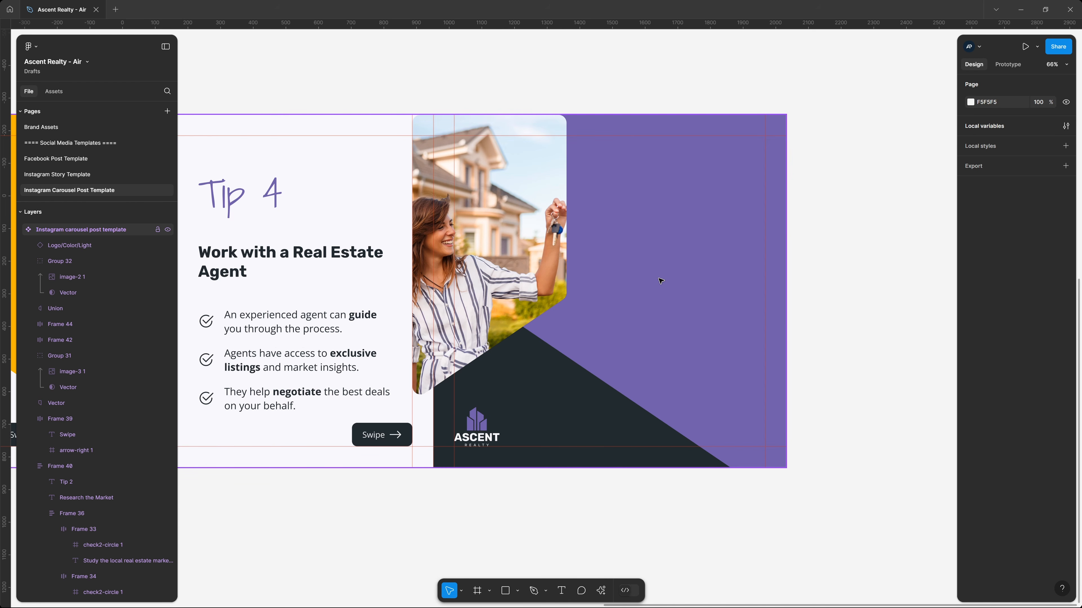
Step: Copy the wireframe closing slide's headline, contact line, phone and email texts, and paste them onto the designed closing slide
scroll(659, 281, up, 13)
click(586, 177)
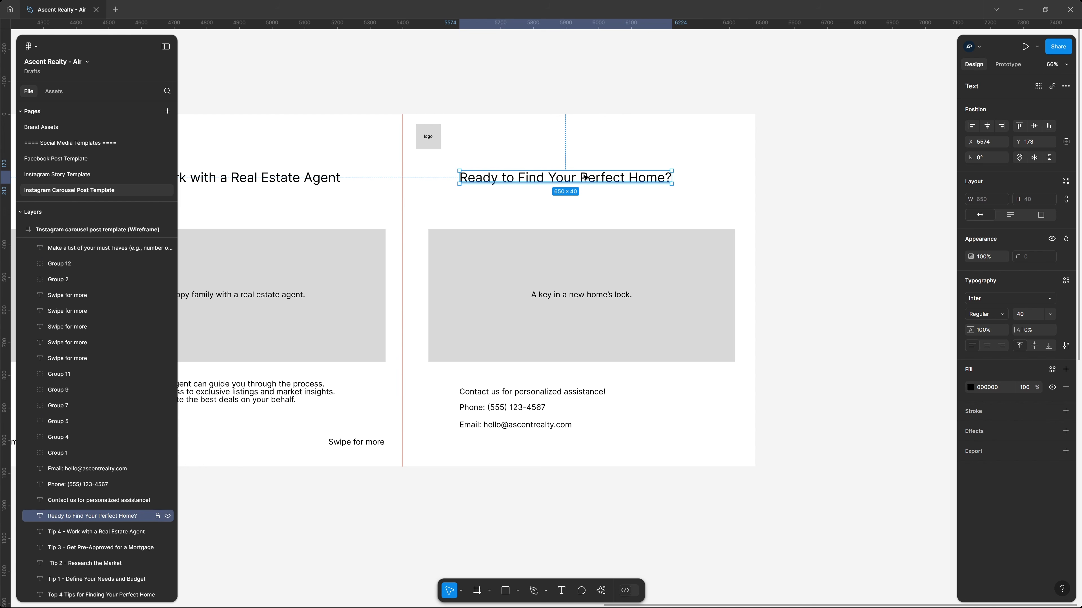
shift+click(542, 396)
shift+click(528, 409)
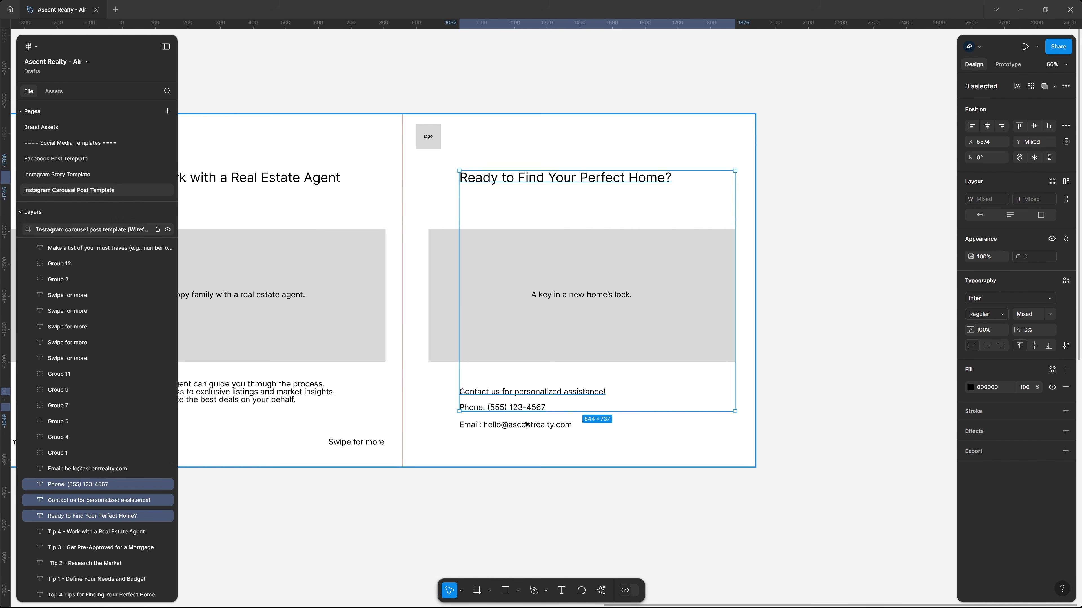
scroll(707, 417, down, 10)
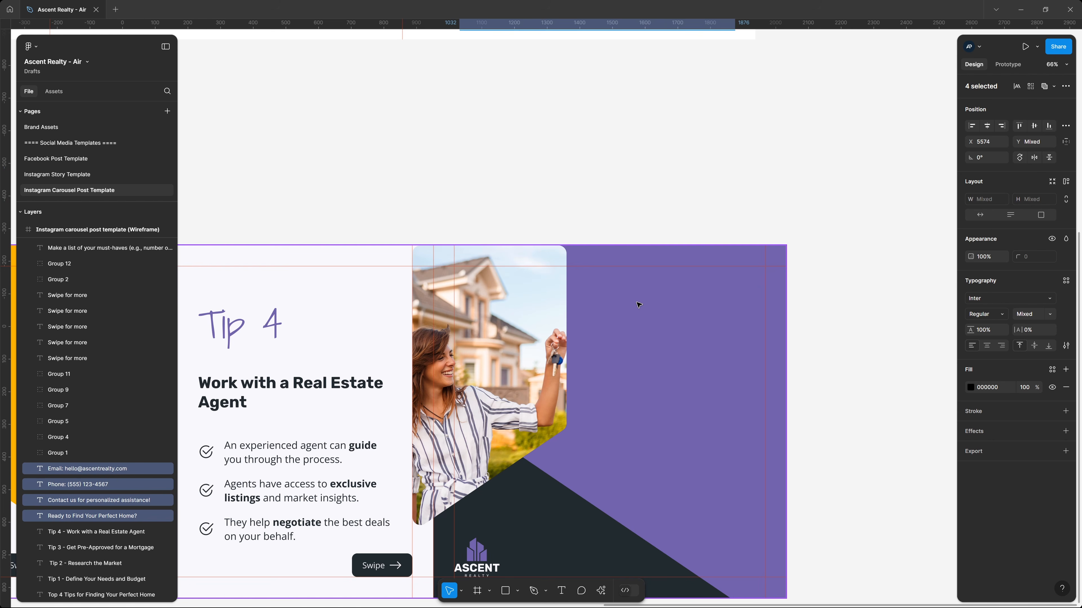
click(639, 306)
key(ctrl+v)
click(868, 285)
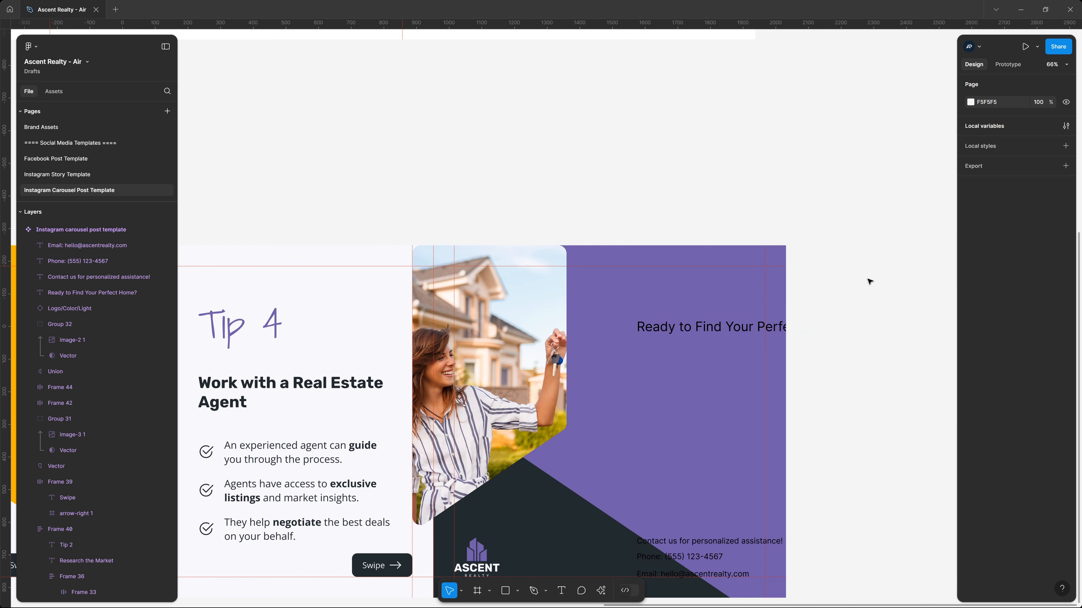
Step: Move the "Ready to Find Your Perfect Home?" headline to X 5893, Y 119 and set it in Rubik Bold at size 61
drag(853, 293, 788, 240)
click(690, 240)
click(996, 295)
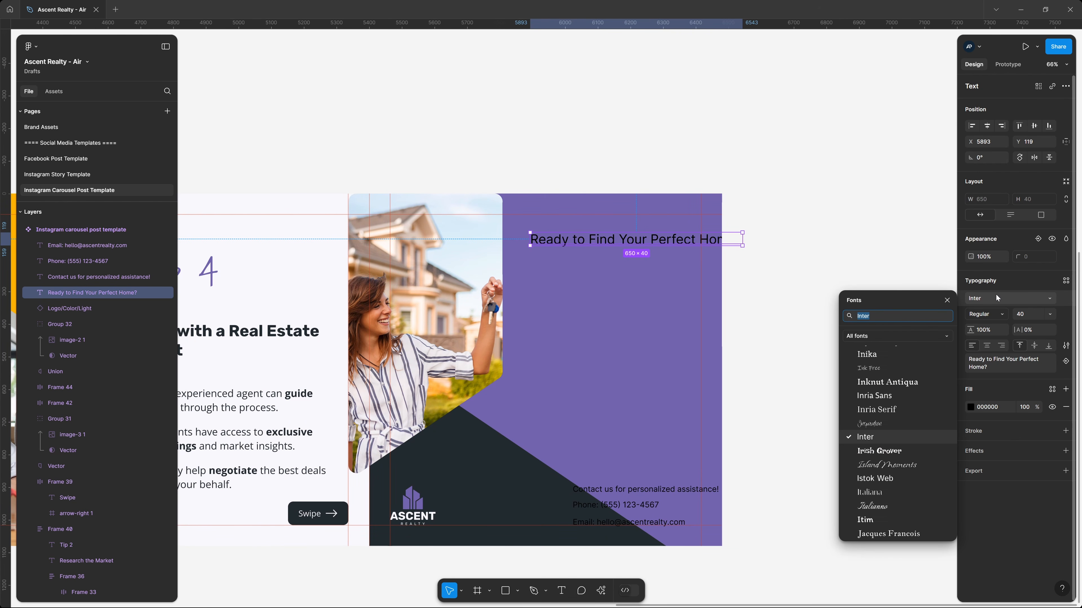
text(rubik)
key(Return)
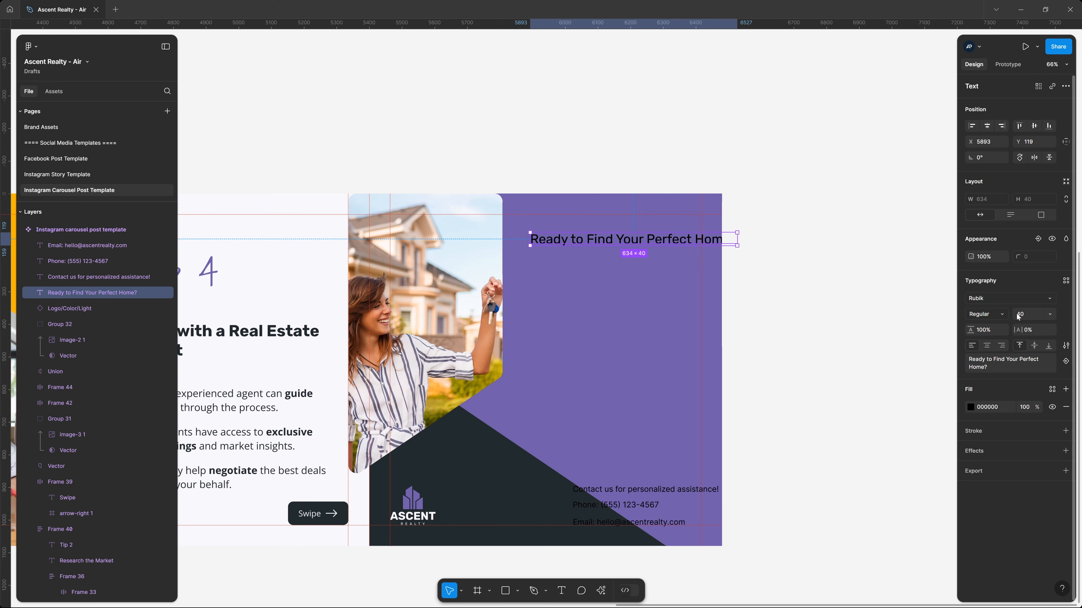
key(ctrl+b)
click(1027, 316)
text(61)
key(Tab)
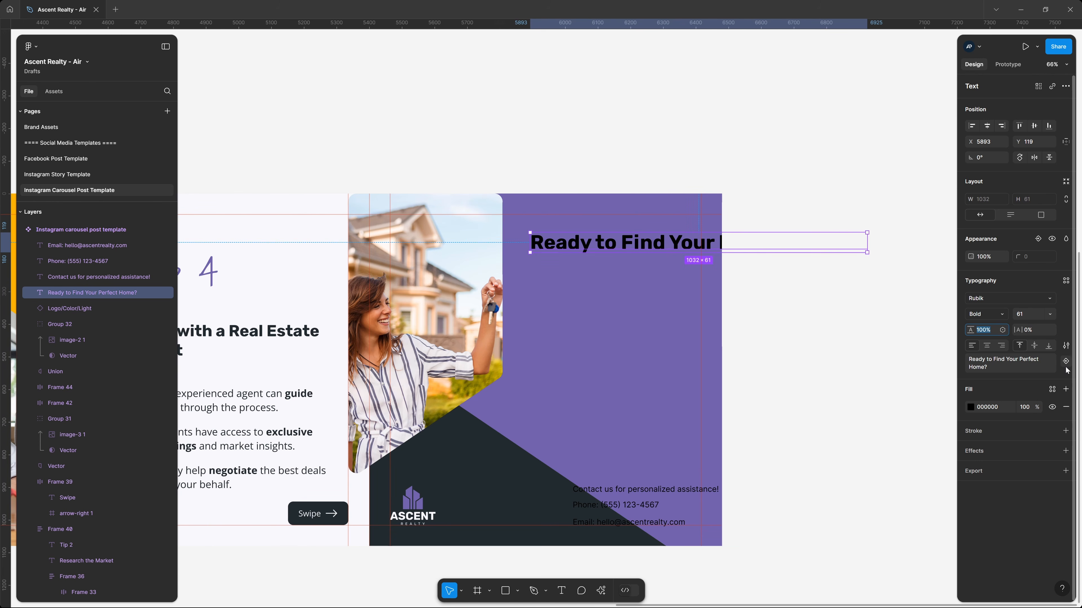
Step: Change the closing headline to uppercase and fill it with Lavender Indigo/50
click(1066, 345)
click(908, 469)
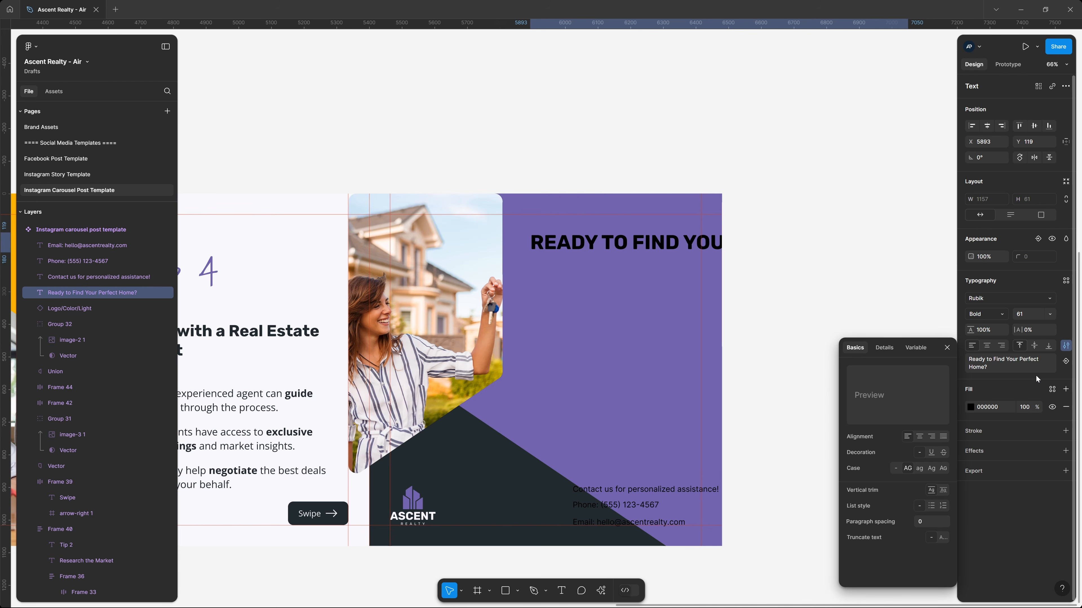
click(1052, 389)
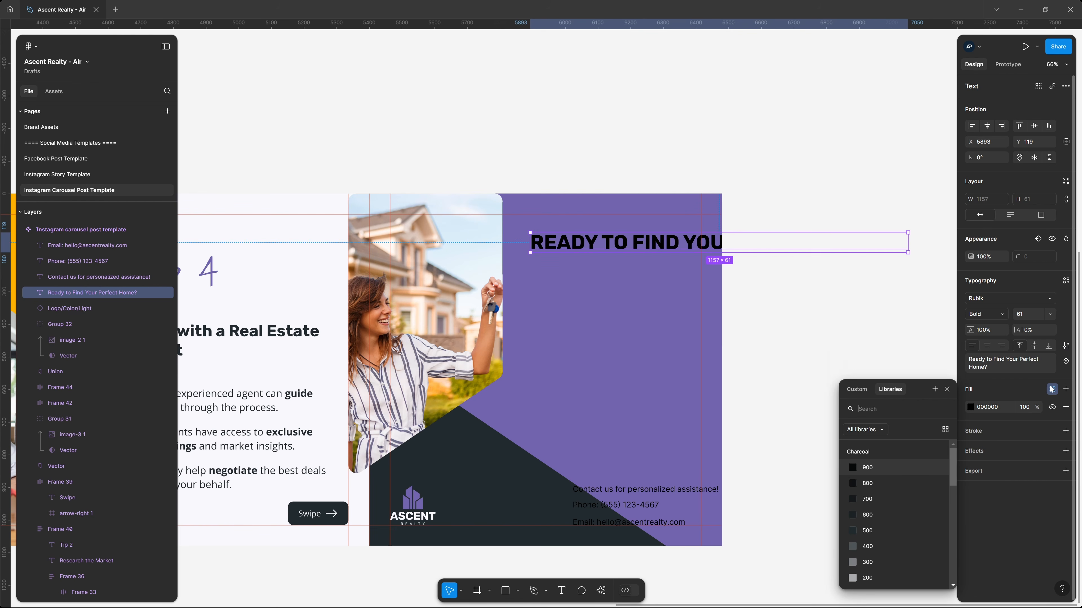
scroll(899, 482, down, 3)
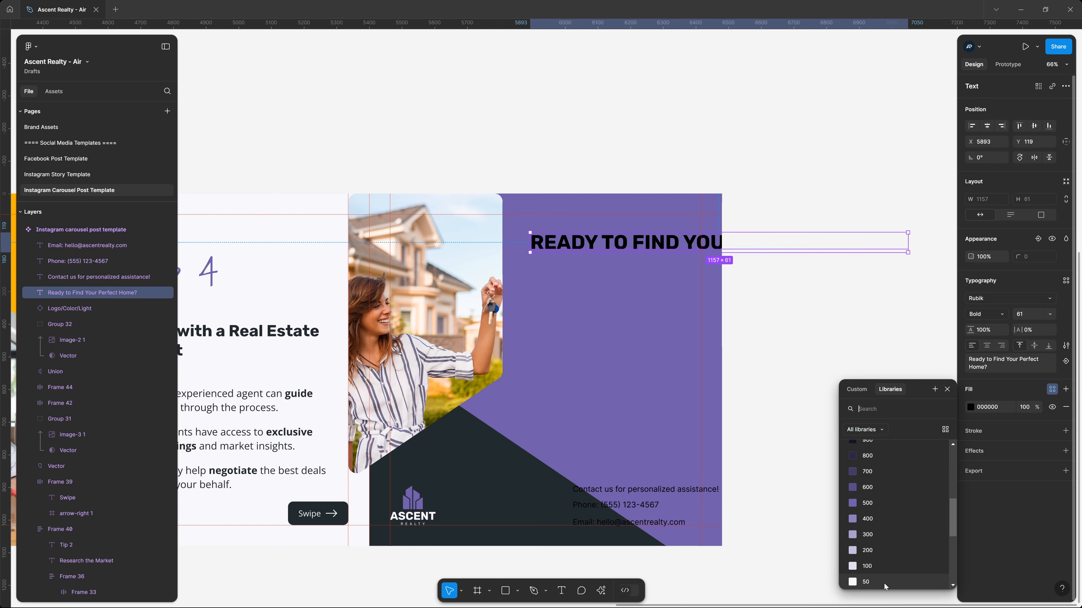
click(881, 583)
Step: Narrow the closing headline's text box to 523 wide at the right margin guide and set its line height to 120%
drag(907, 243, 701, 264)
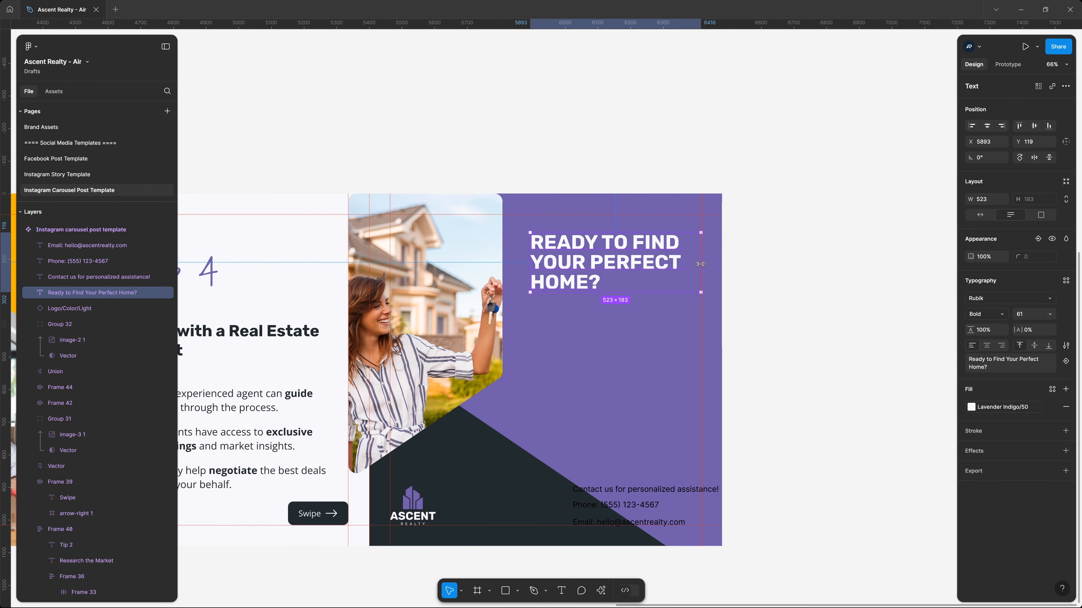
click(983, 331)
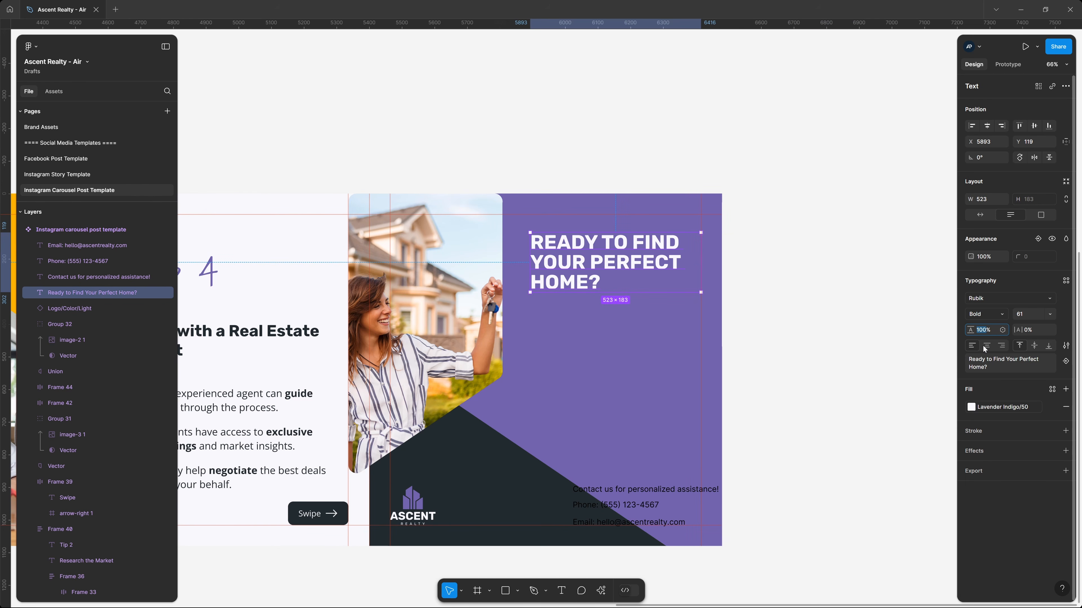
text(120)
key(Return)
click(800, 276)
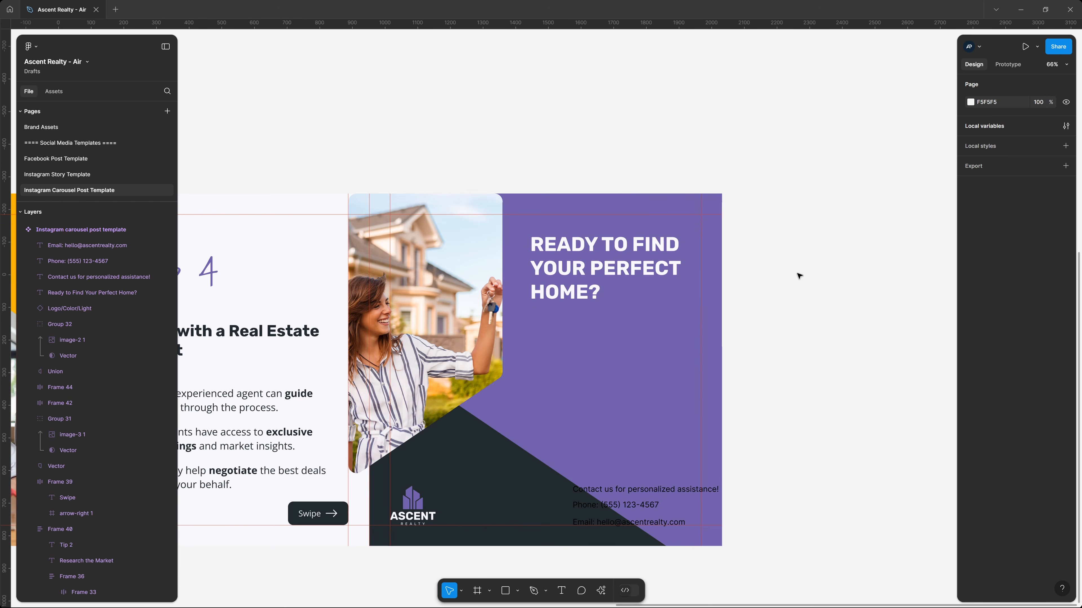
Step: Move the contact line, phone and email texts together to just below the headline and set them in Open Sans
drag(799, 276, 773, 531)
drag(643, 506, 611, 346)
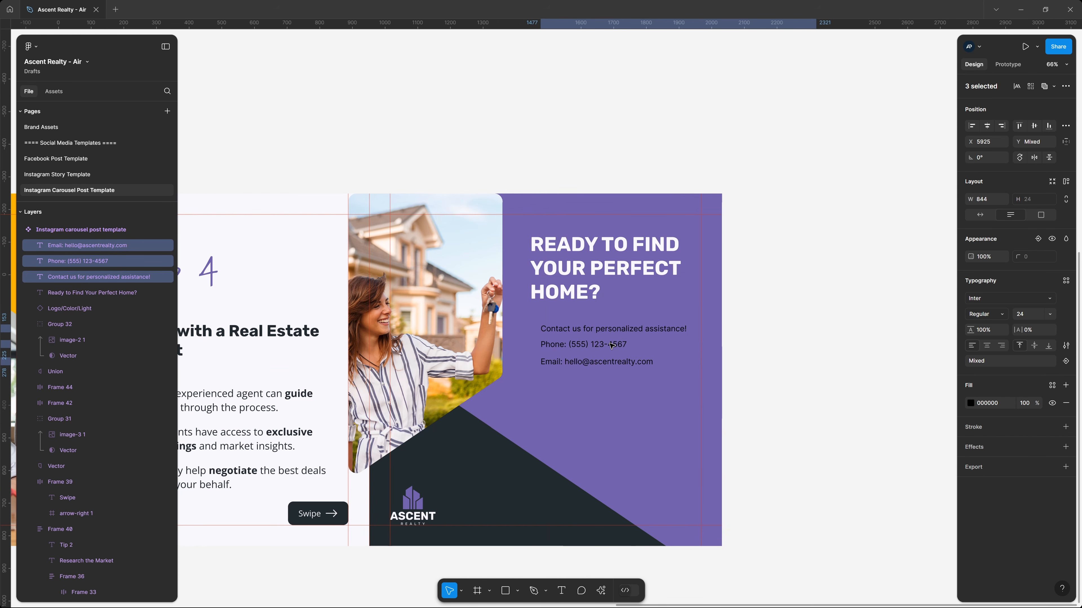
click(989, 298)
text(open)
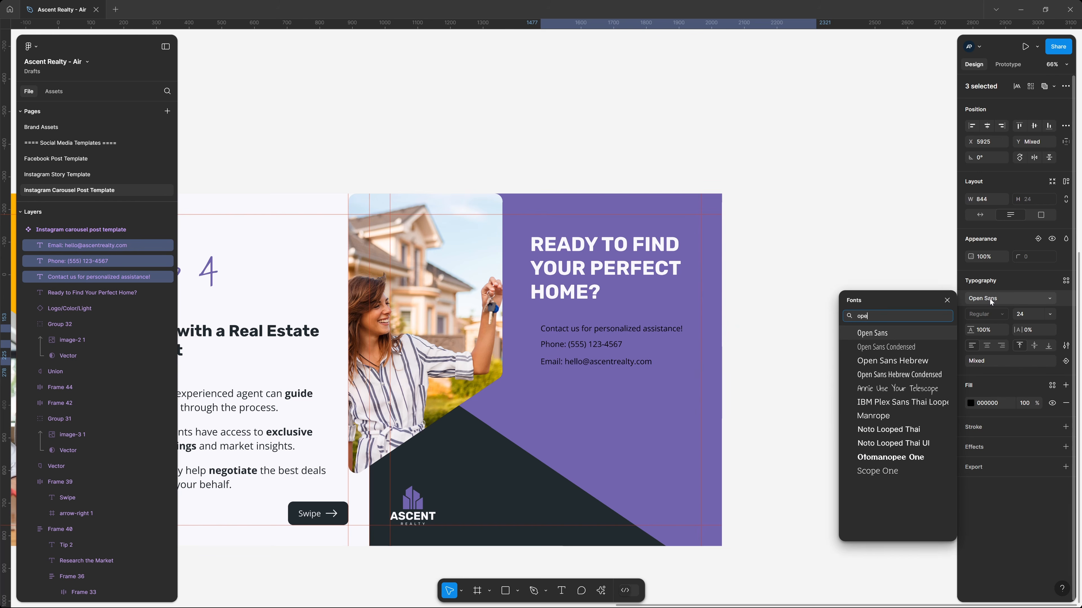
key(Return)
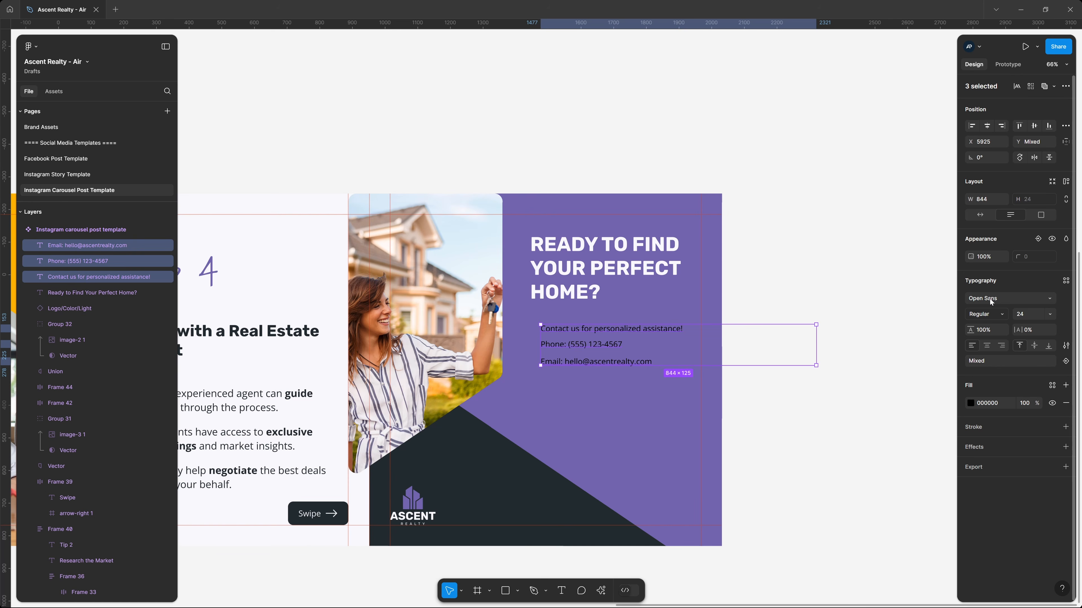
Step: Fill the contact line, phone and email texts with Lavender Indigo/50
click(1052, 385)
scroll(913, 467, down, 4)
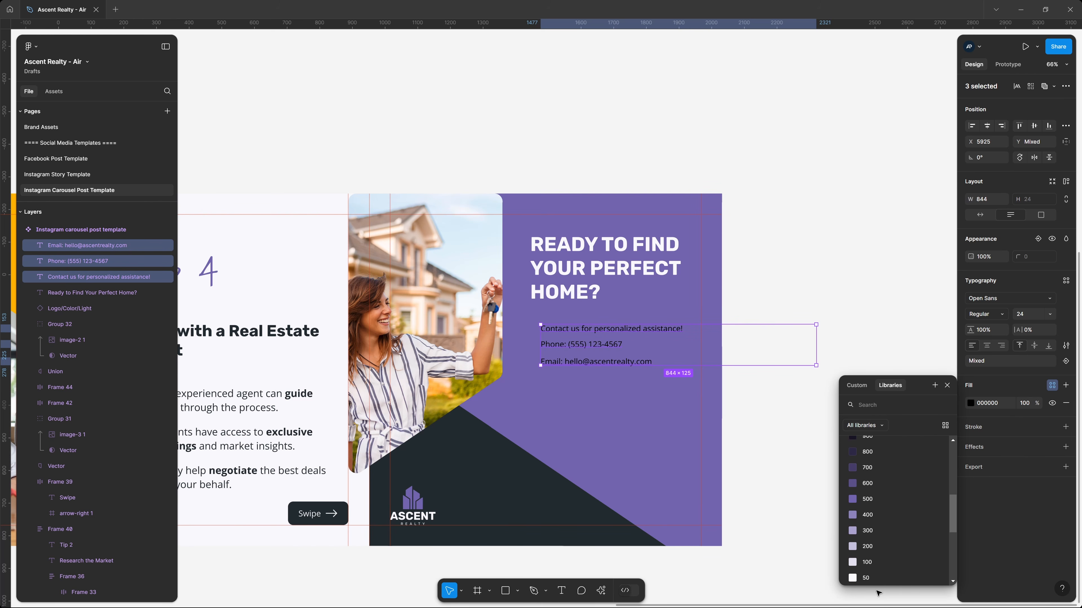
click(878, 579)
click(801, 362)
Step: Set "Contact us for personalized assistance!" to Bold, size 31 with 140% line height, and narrow its box to 491 at the margin guide
click(664, 329)
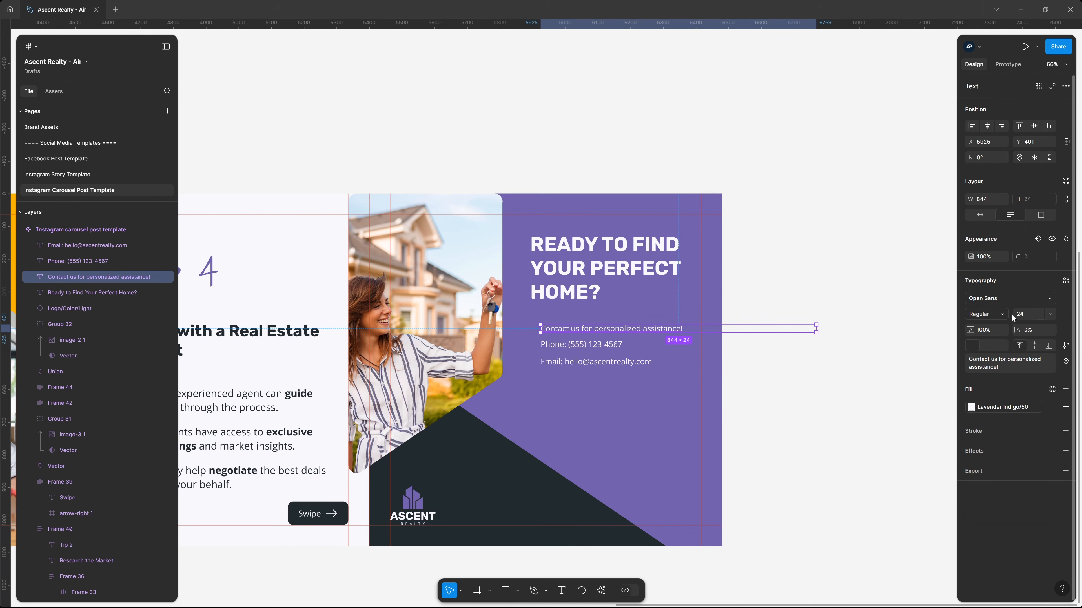
click(986, 315)
click(989, 343)
click(1022, 314)
text(31)
key(Tab)
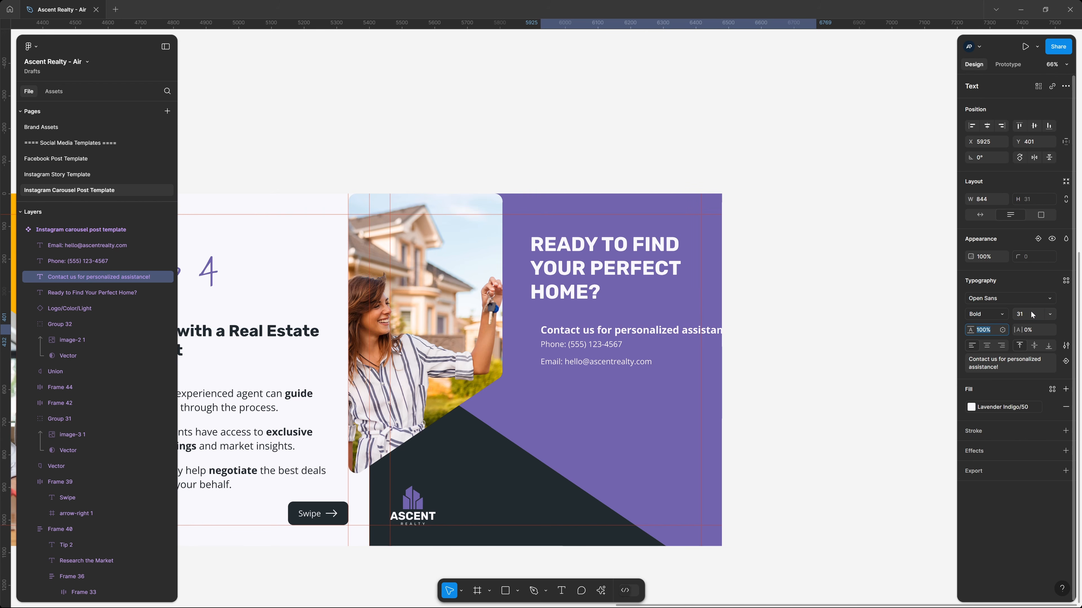
text(140)
key(Return)
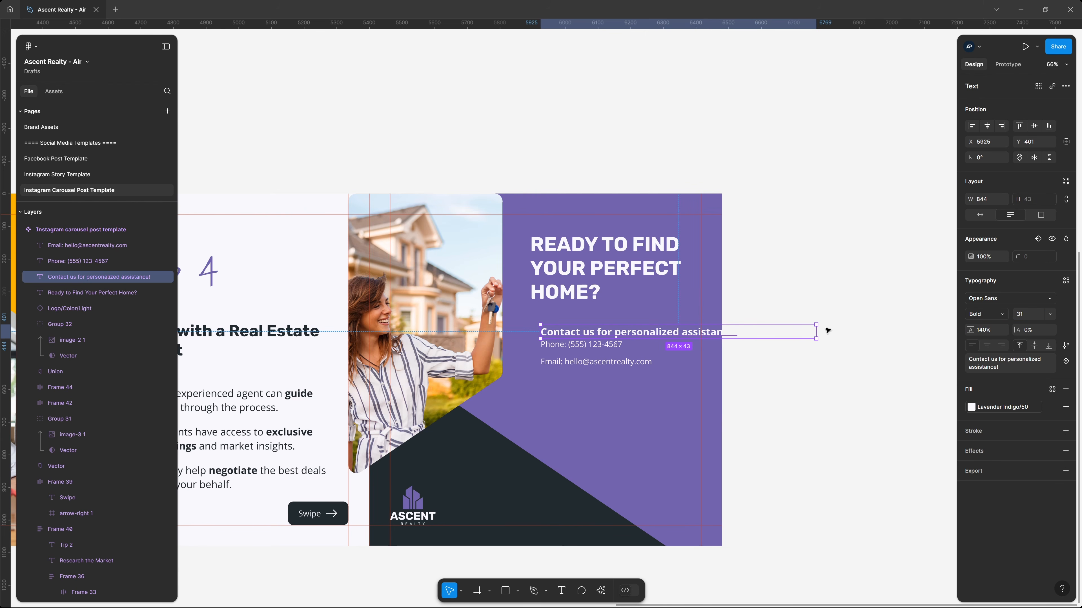
drag(816, 333, 701, 339)
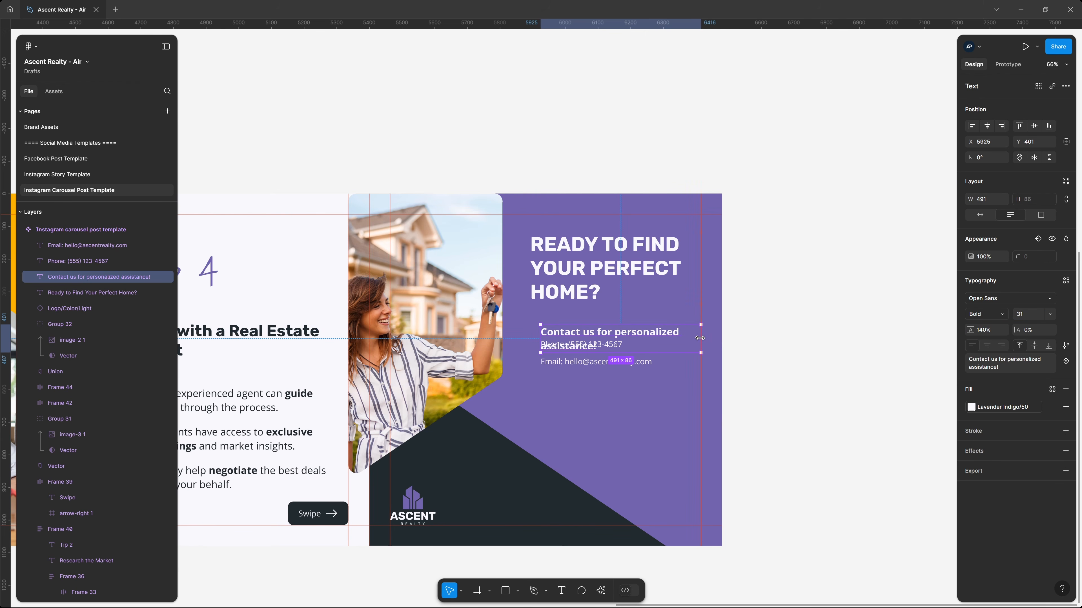
Step: Move the phone and email texts below the wrapped contact line and remove their "Phone:" and "Email:" prefixes
click(589, 371)
double_click(589, 370)
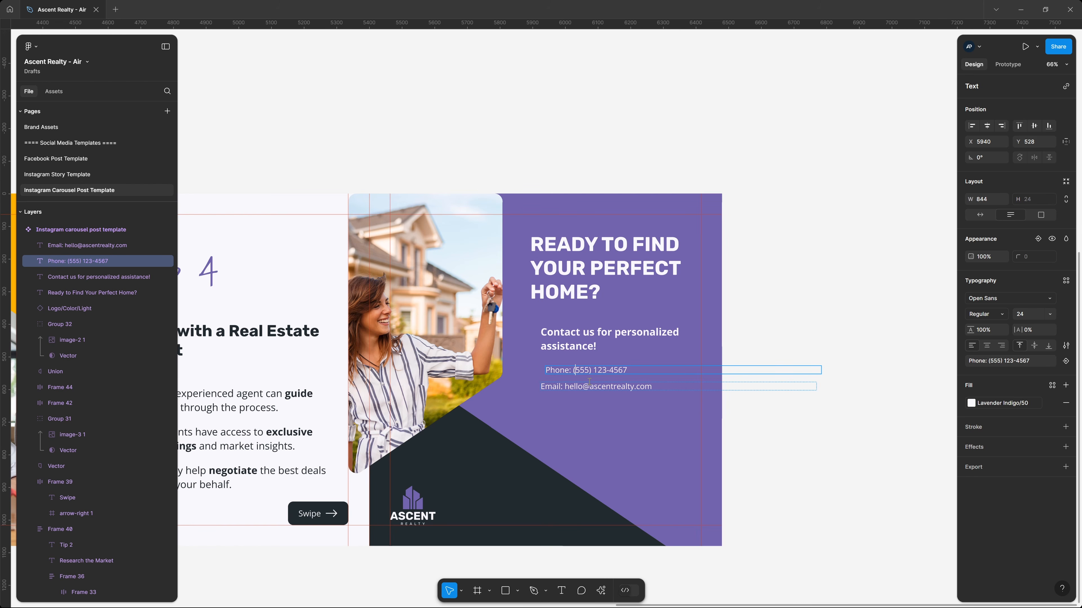
key(BackSpace)
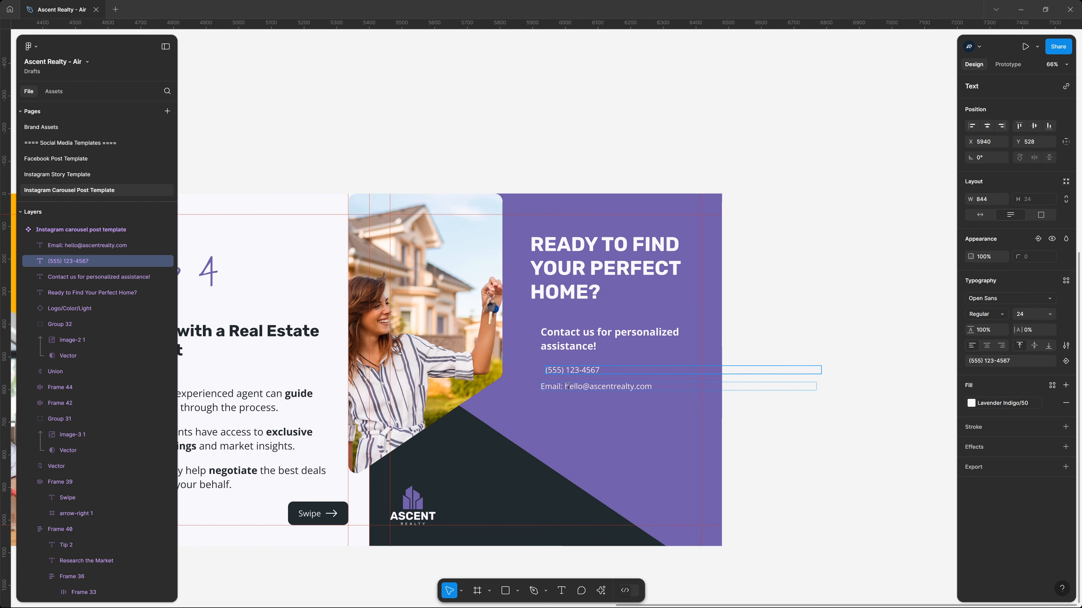
click(563, 386)
key(BackSpace)
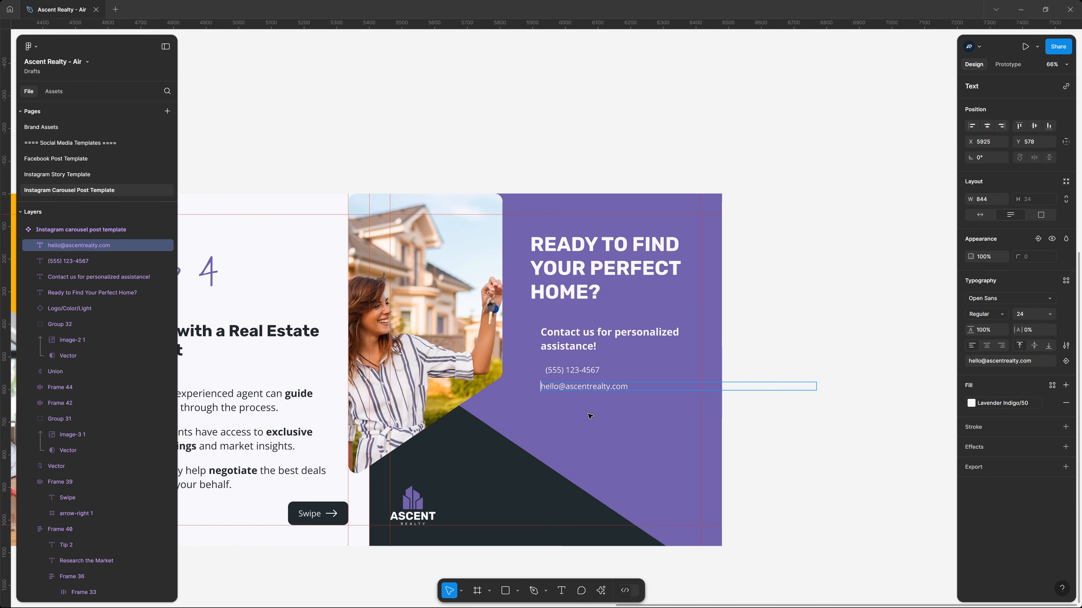
Step: Shrink the email and phone text boxes so their widths fit their content
key(Escape)
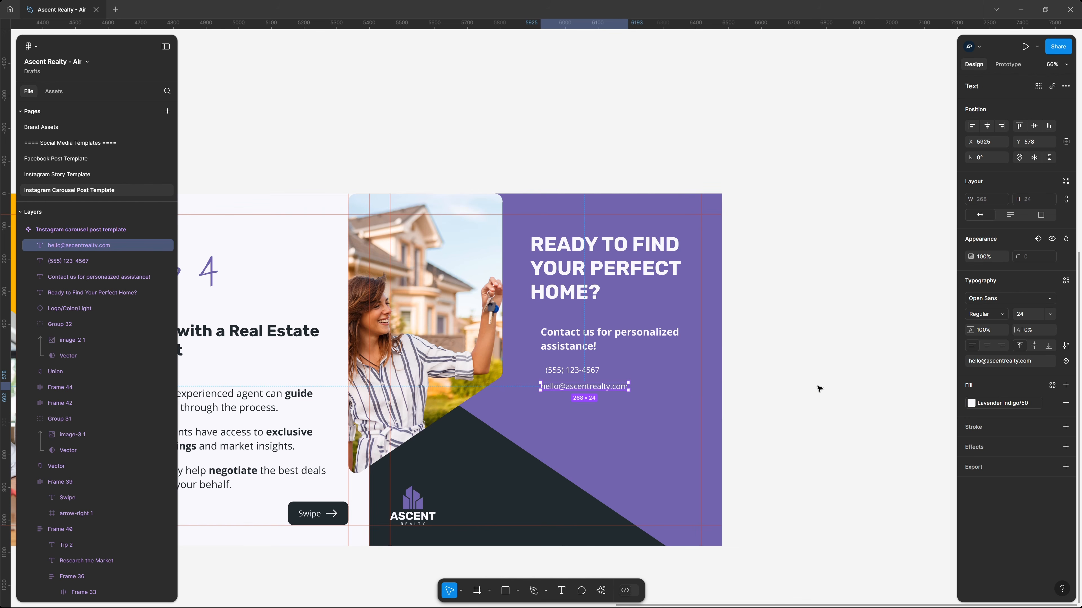
click(813, 371)
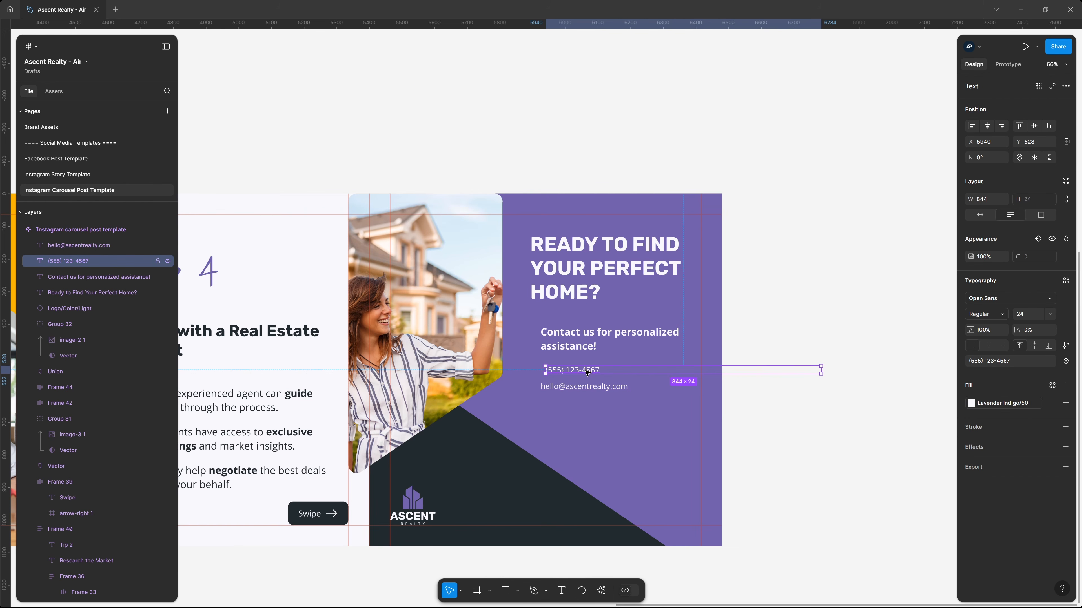
double_click(820, 372)
click(795, 393)
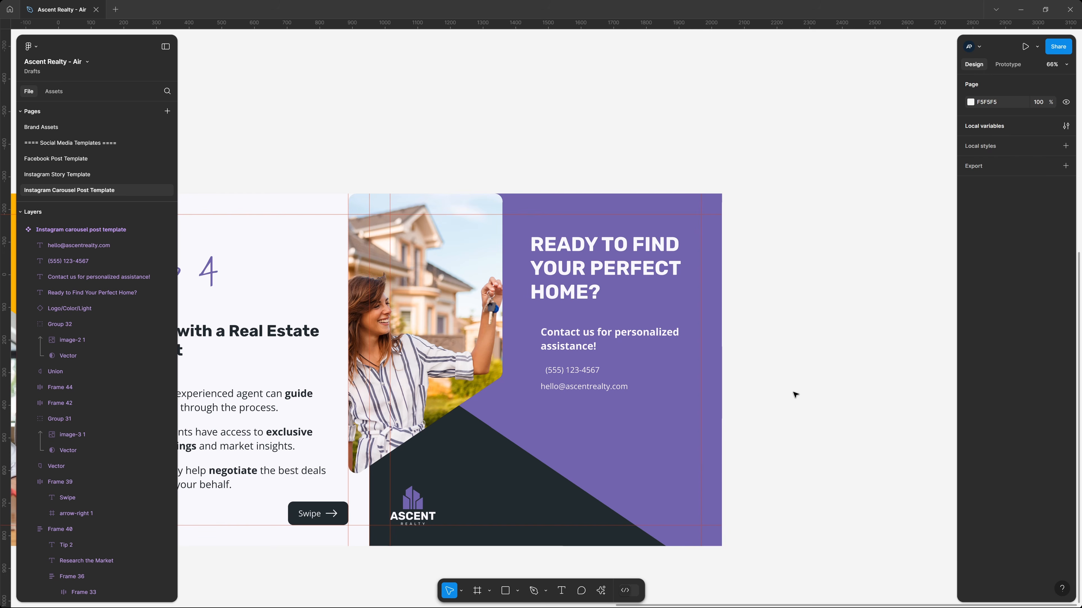
Step: Bring envelope.svg and telephone.svg from the Instagram Carousel Post folder onto the canvas and scale both icons proportionally to 40 × 40
key(alt+Tab)
ctrl+click(363, 187)
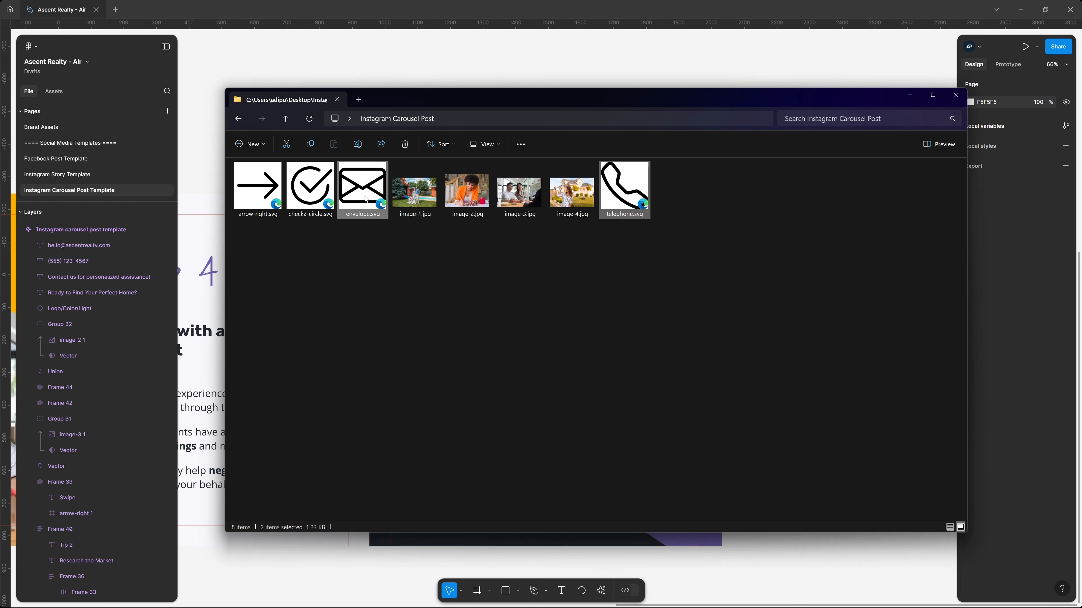
drag(363, 187, 711, 64)
click(1065, 199)
click(1038, 198)
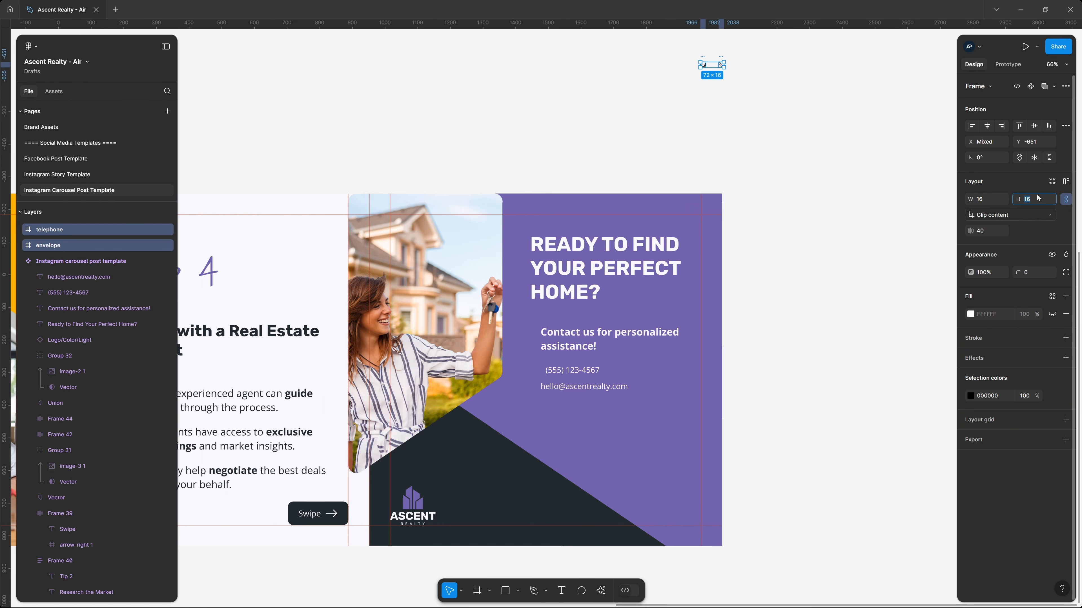
text(40)
key(Return)
click(738, 132)
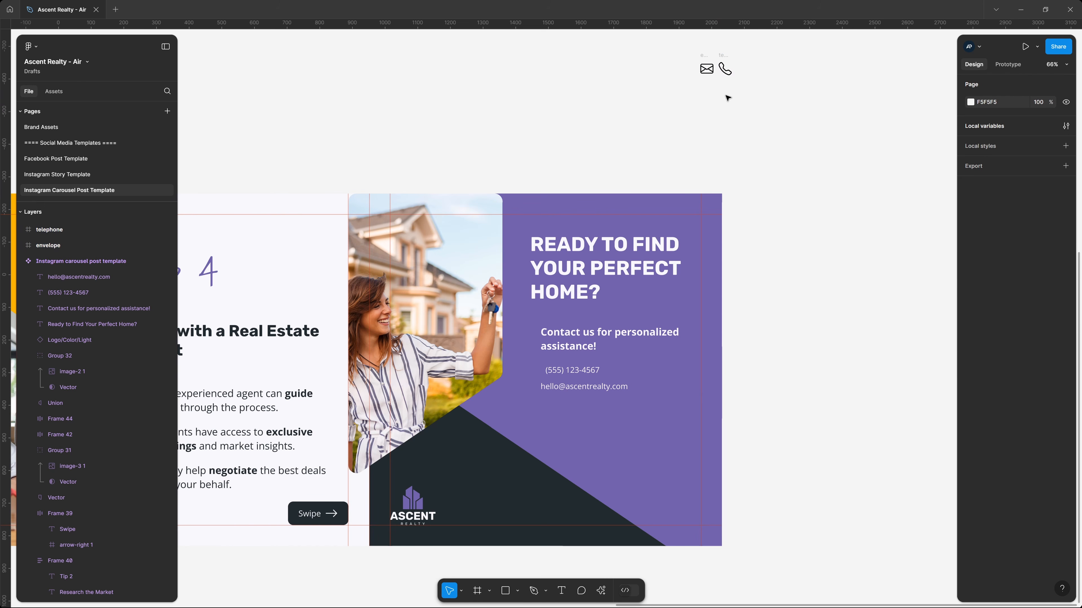
Step: Place the envelope and telephone icons beside their texts, and wrap the telephone icon and number in an auto layout with a 24 gap
drag(708, 56, 525, 371)
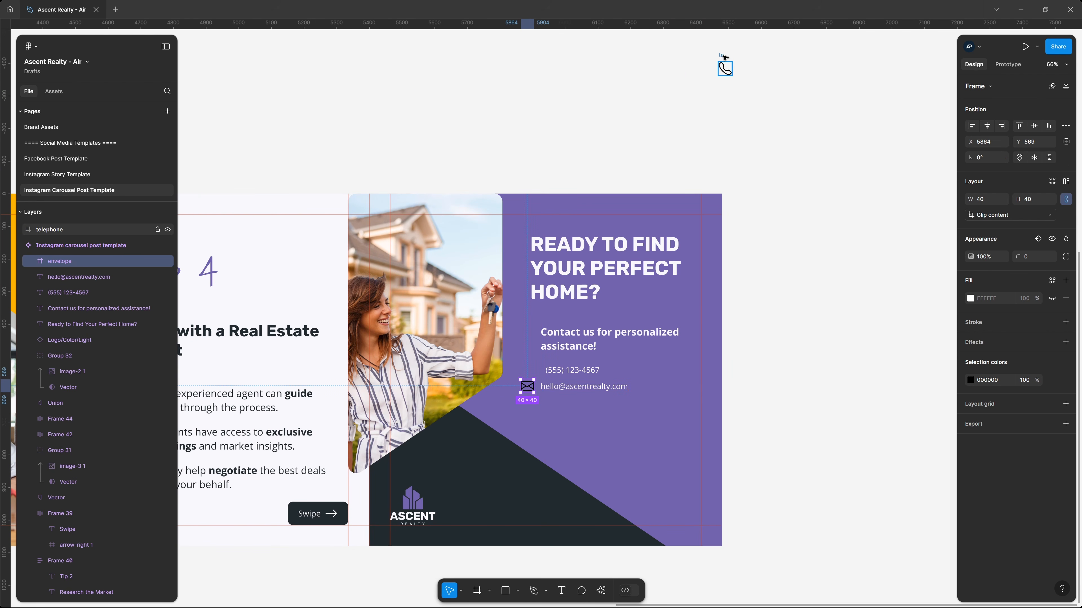
drag(724, 68, 533, 370)
shift+click(571, 370)
key(shift+a)
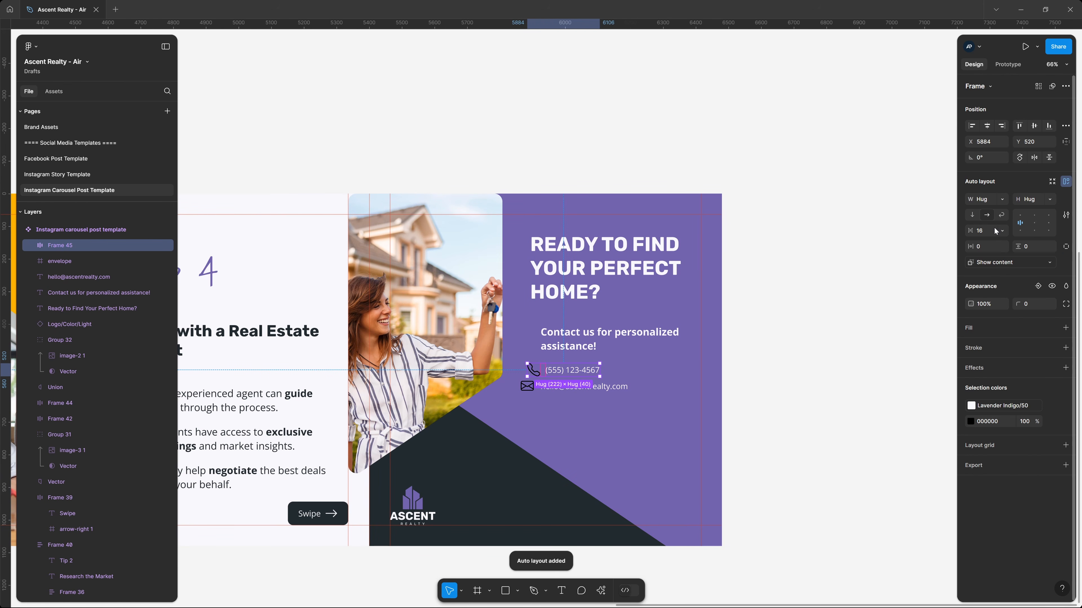
click(988, 231)
text(24)
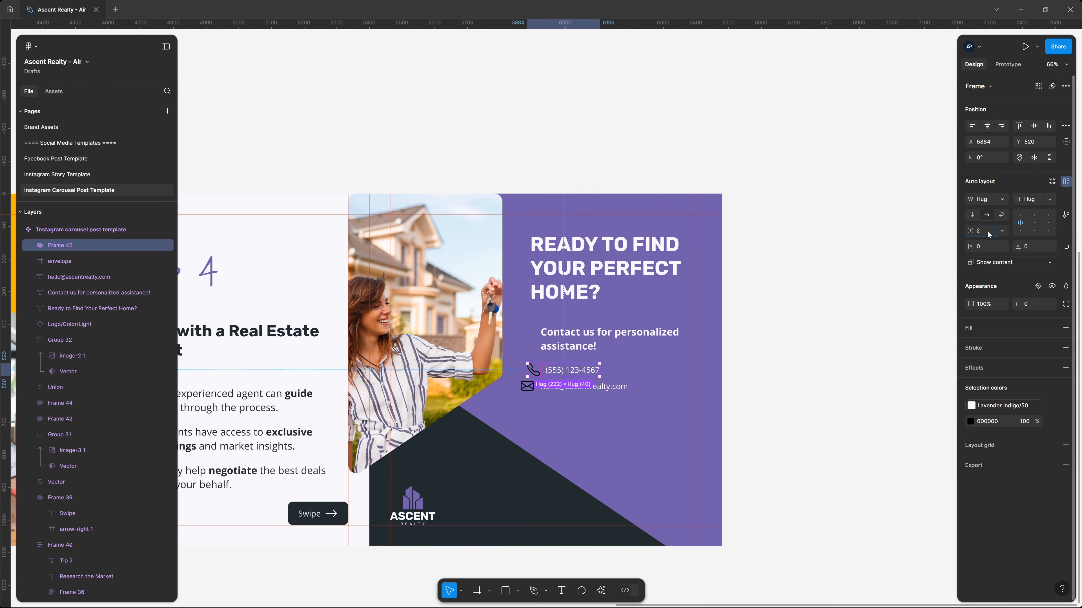
key(Tab)
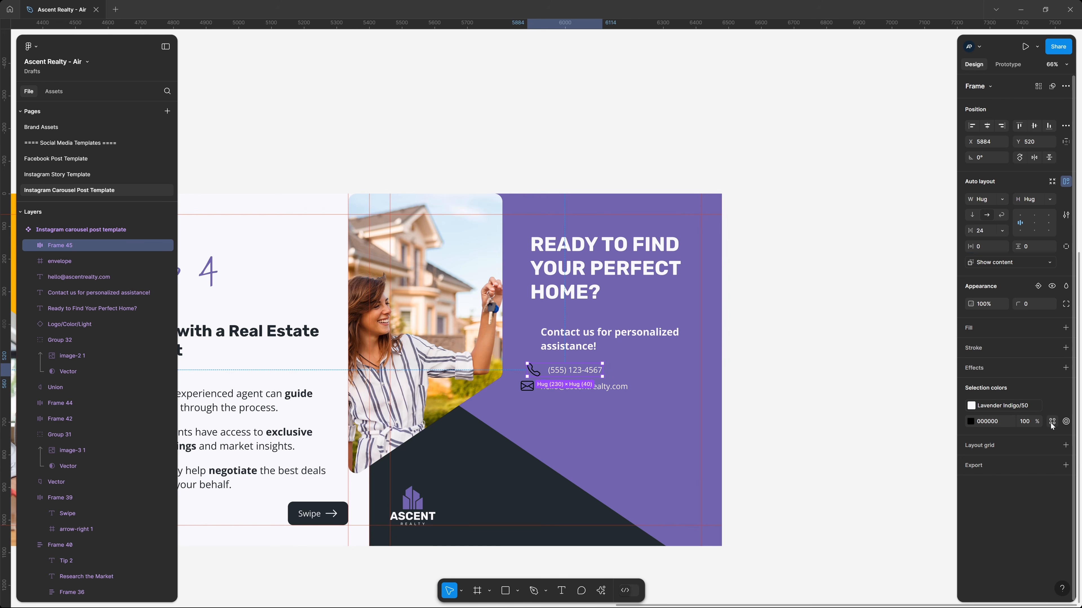
Step: Recolor the telephone icon from black to Lavender Indigo/50
click(1051, 422)
scroll(909, 534, down, 3)
scroll(902, 516, down, 2)
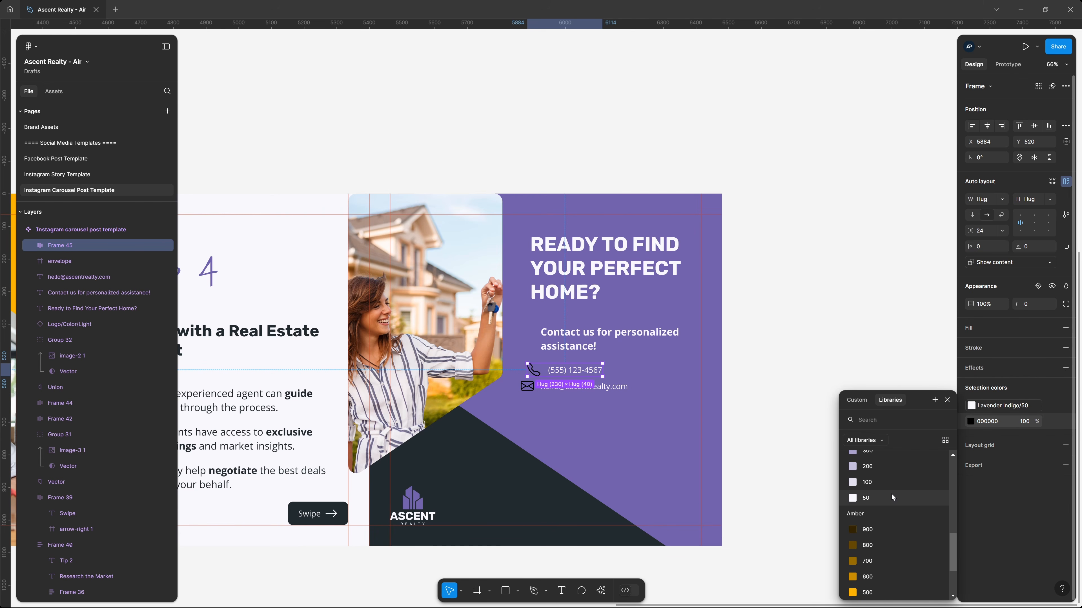
click(893, 497)
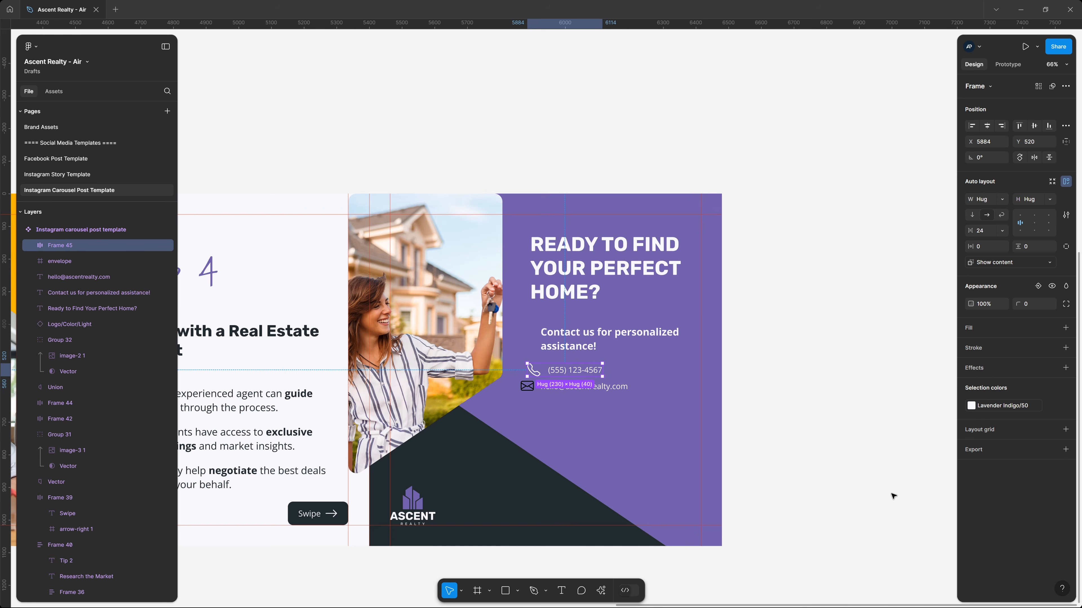
Step: Wrap the envelope icon and email text in an auto layout with a 24 gap and recolor the icon to Lavender Indigo/50
click(605, 388)
shift+click(528, 388)
key(shift+a)
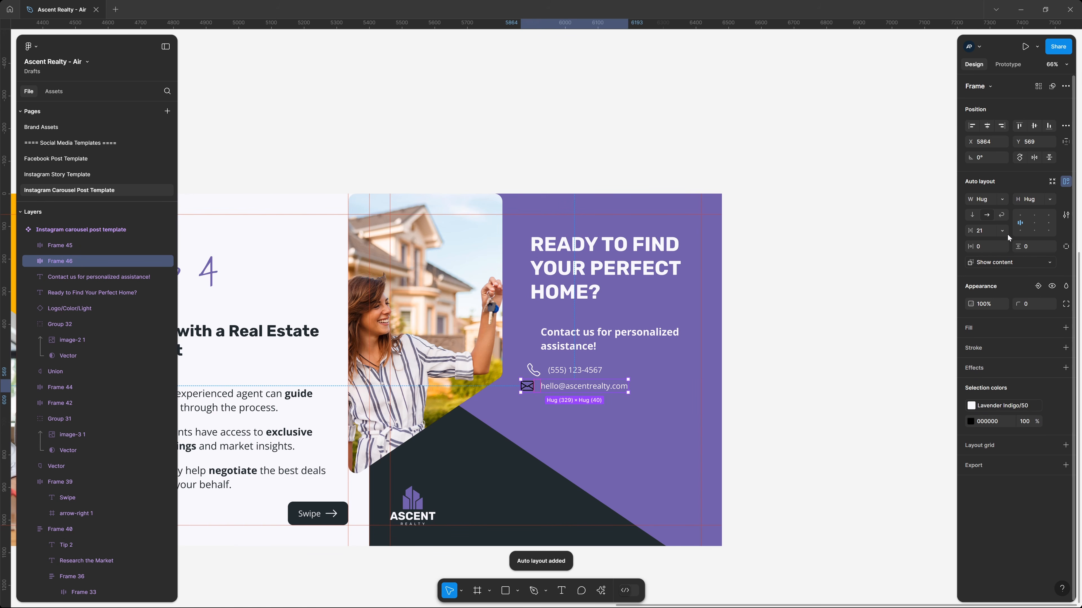
click(992, 233)
double_click(571, 382)
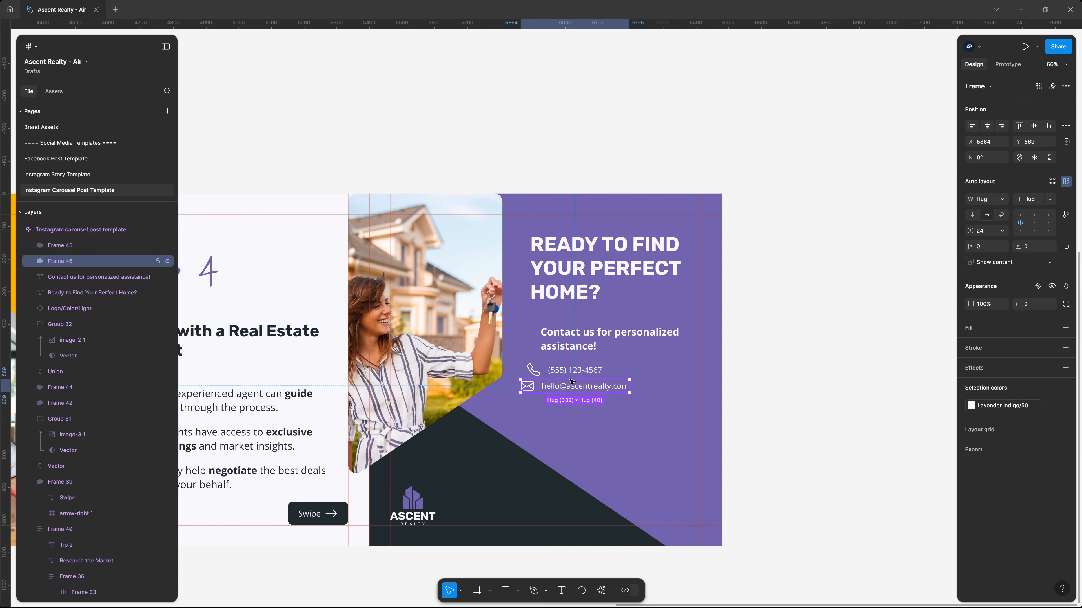
Step: Stack the contact line, phone row and email row in a vertical auto layout with a 24 gap
shift+click(574, 368)
shift+click(582, 352)
key(shift+a)
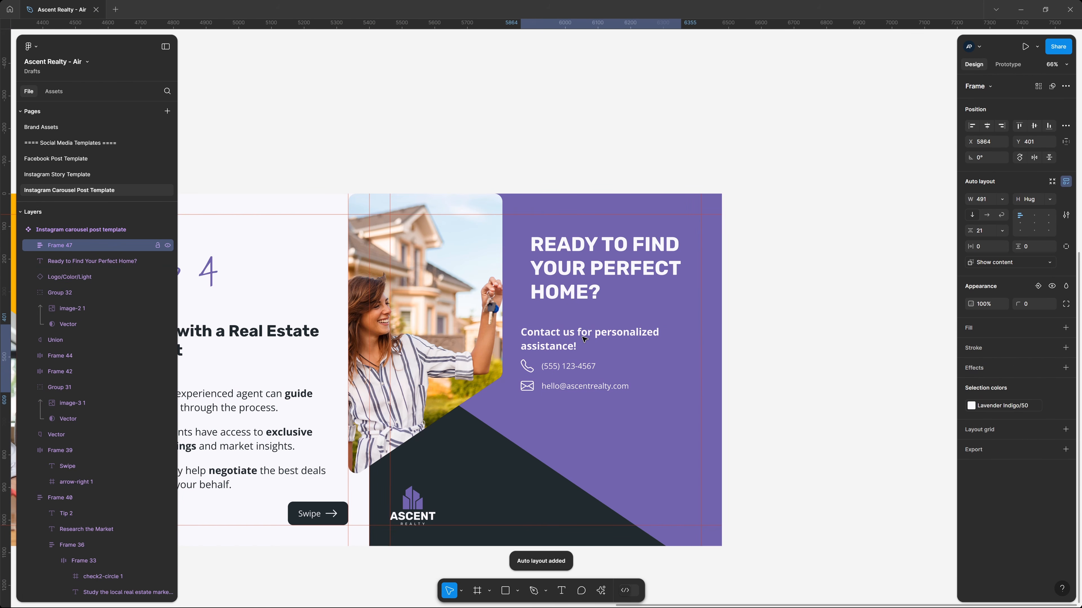
click(988, 232)
text(24)
key(Tab)
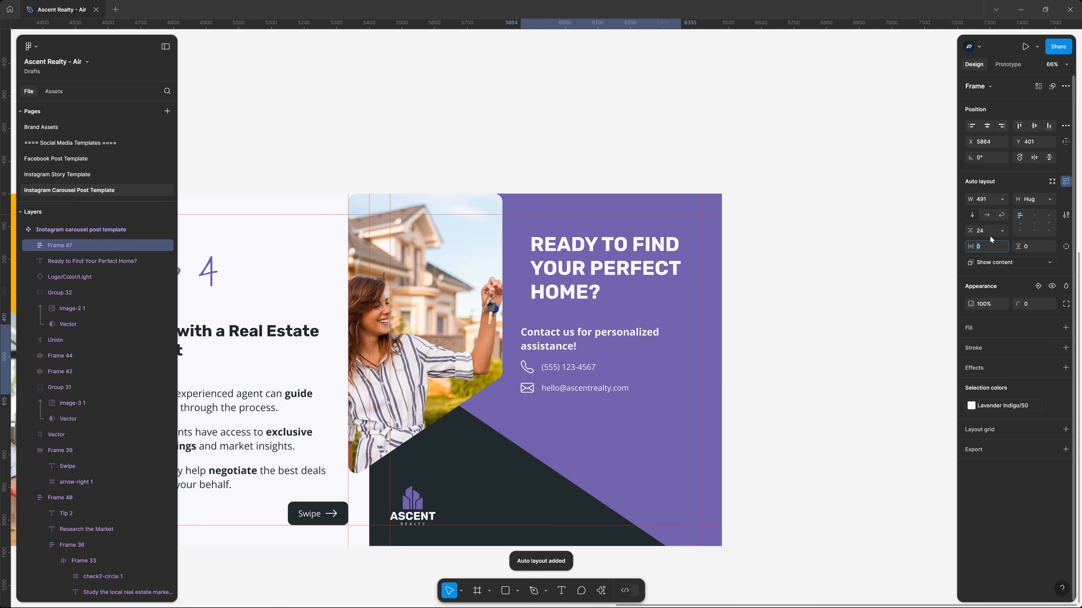
click(844, 342)
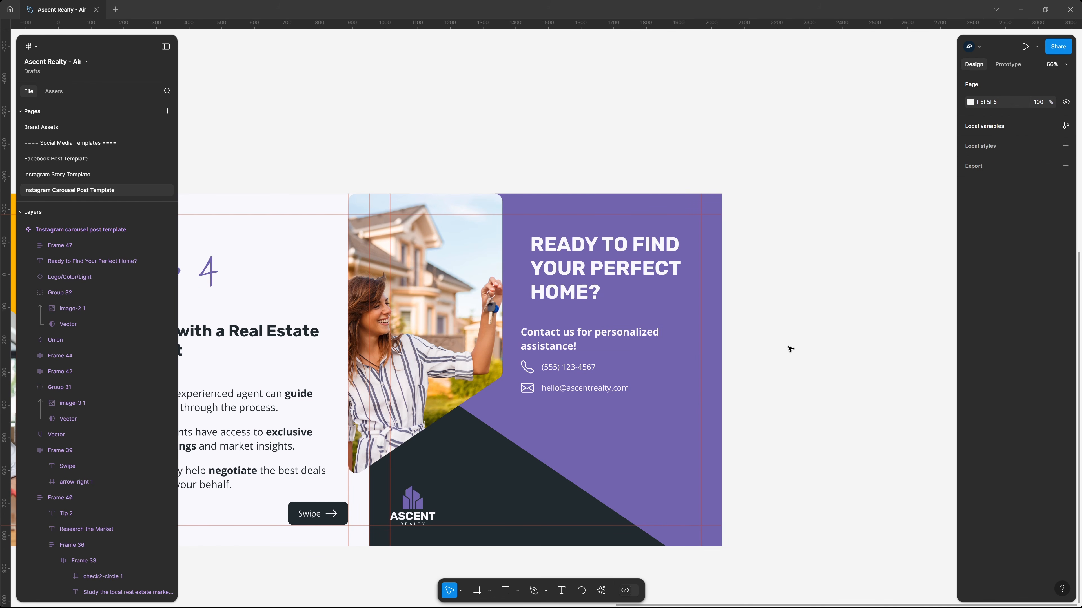
Step: Align the contact block with the headline's left edge at X 5893, and wrap both in a vertical auto layout with an 80 gap
double_click(560, 336)
drag(561, 336, 570, 336)
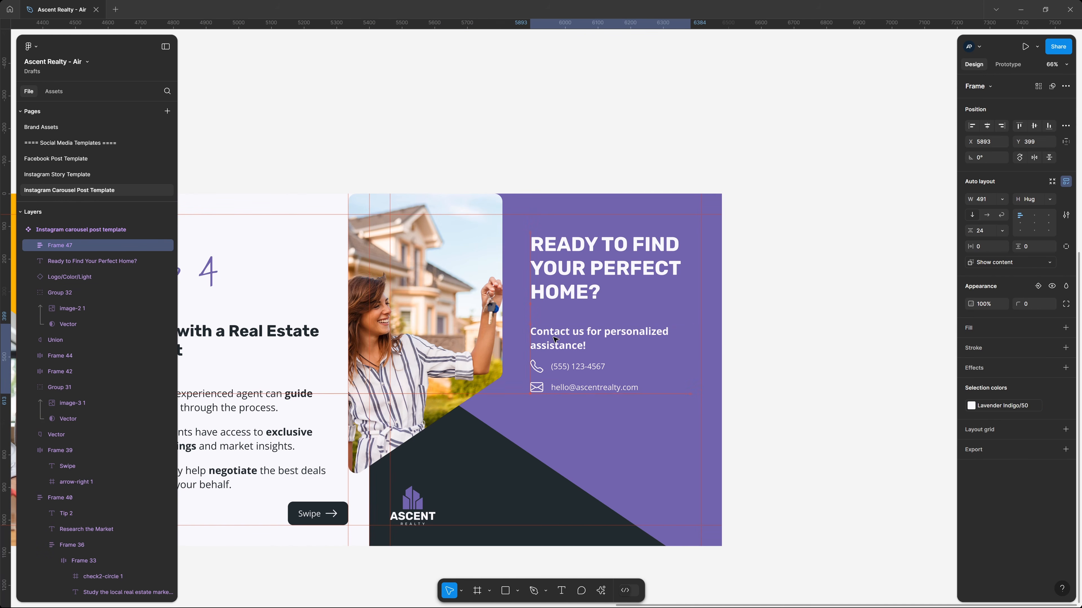
shift+click(563, 288)
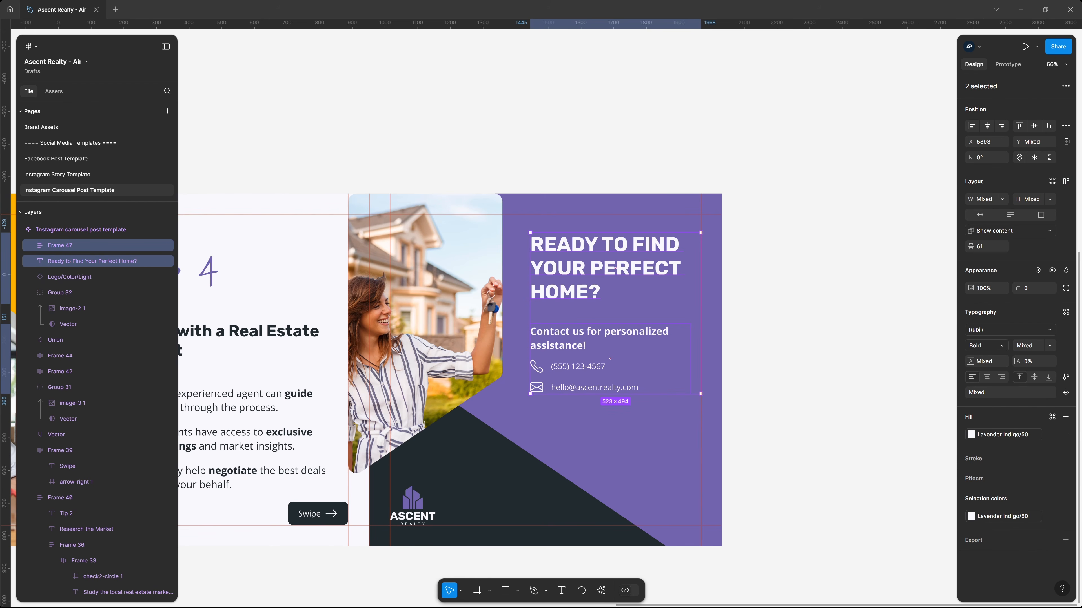
key(shift+a)
click(616, 316)
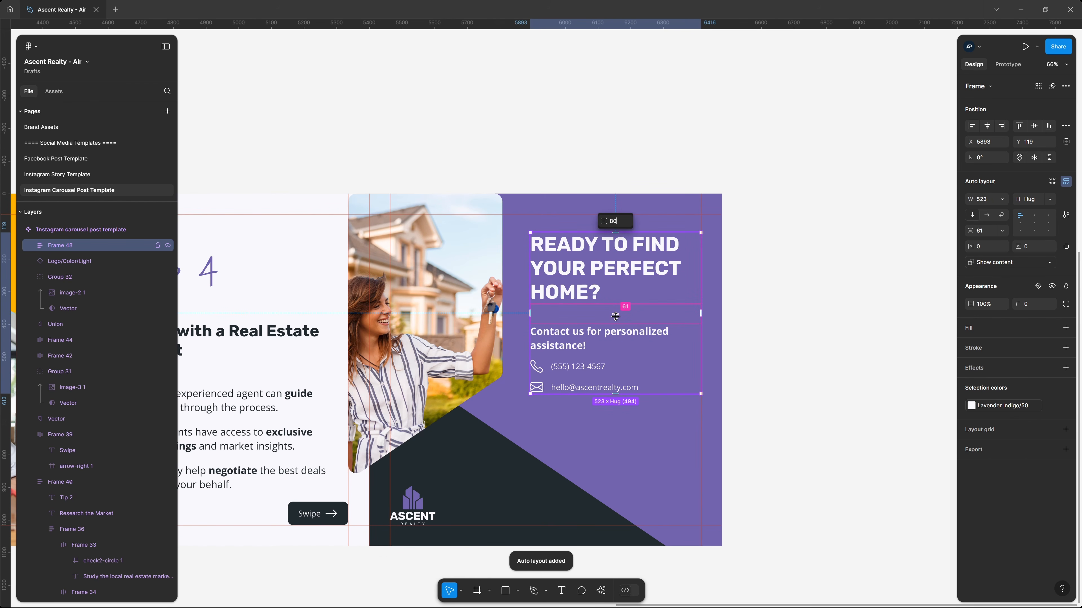
key(Return)
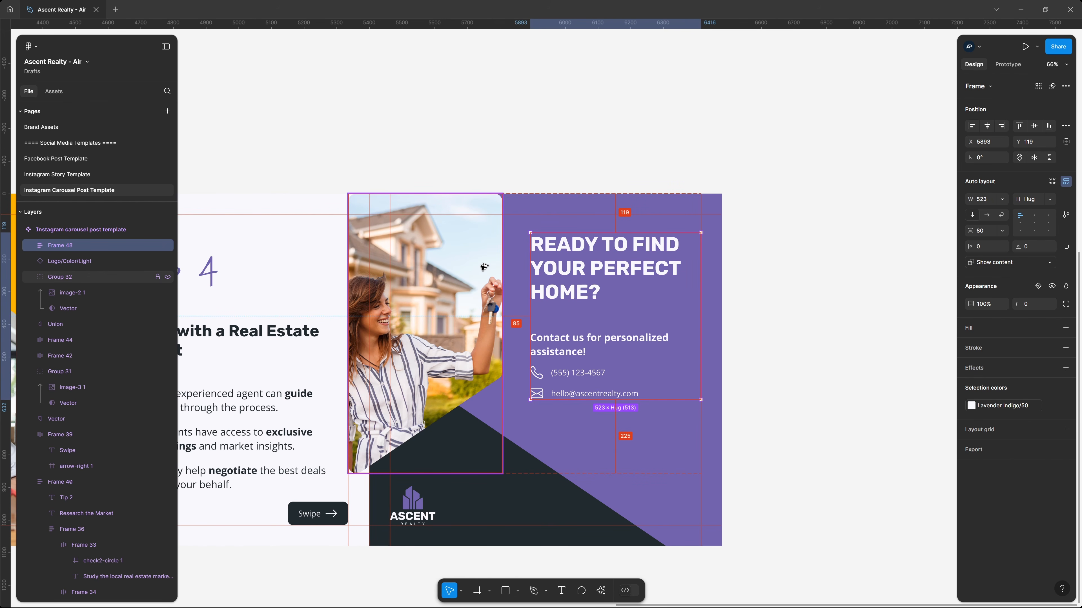
Step: Move the closing slide's headline and contact block to X 5904, Y 120, and set its width to 512
key(shift+Right)
key(Right)
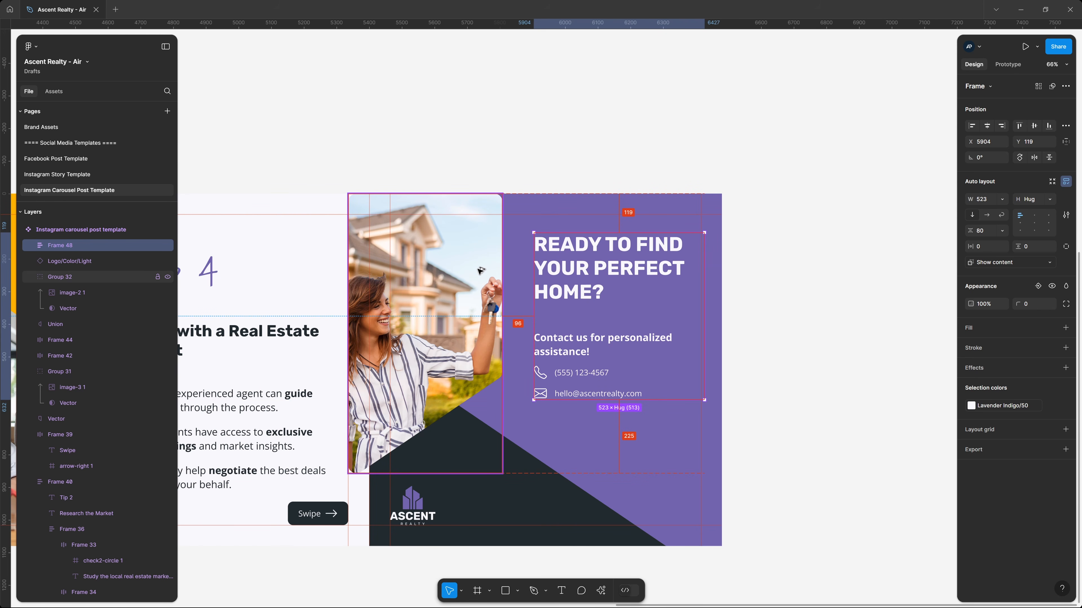
drag(705, 284, 701, 284)
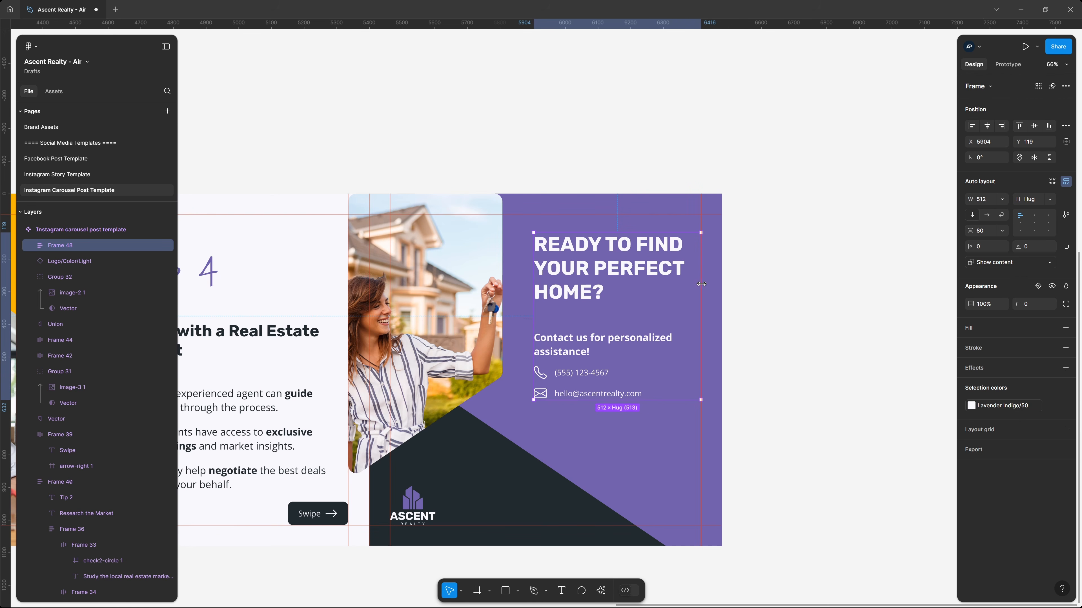
click(811, 286)
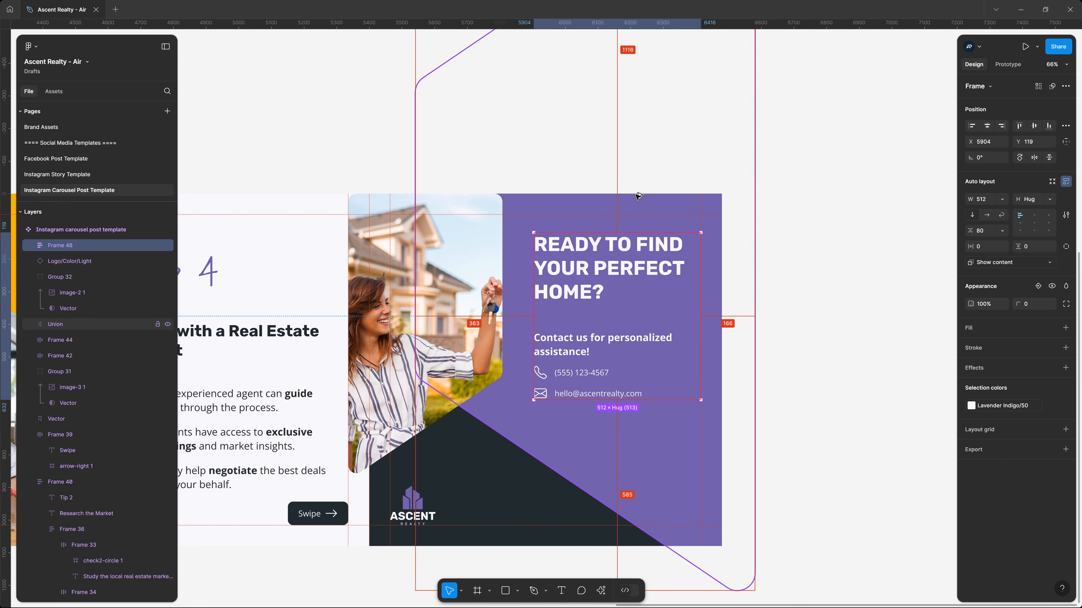
key(Down)
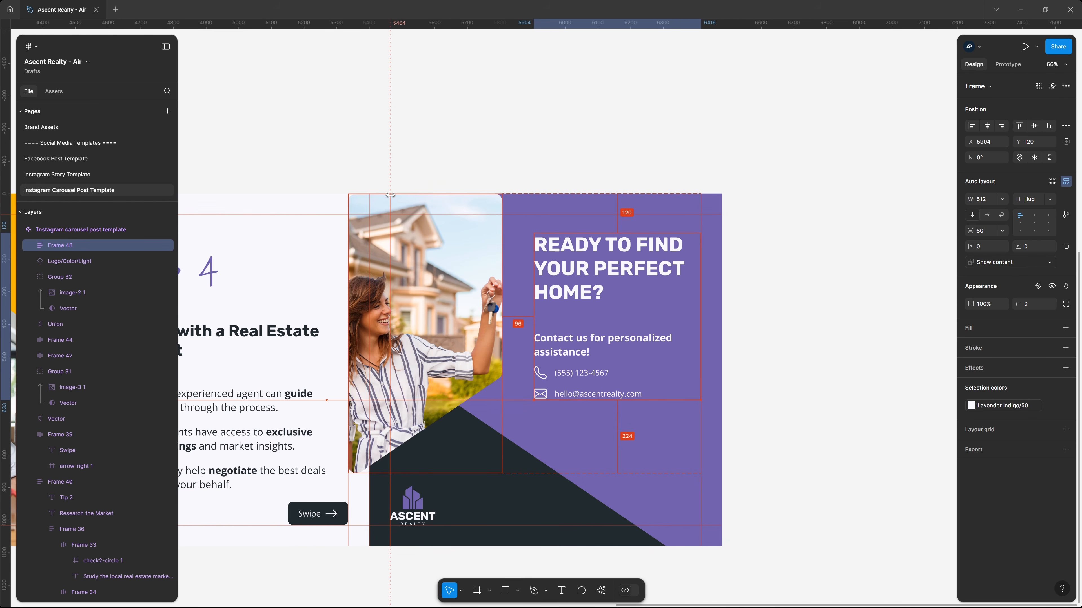
click(795, 263)
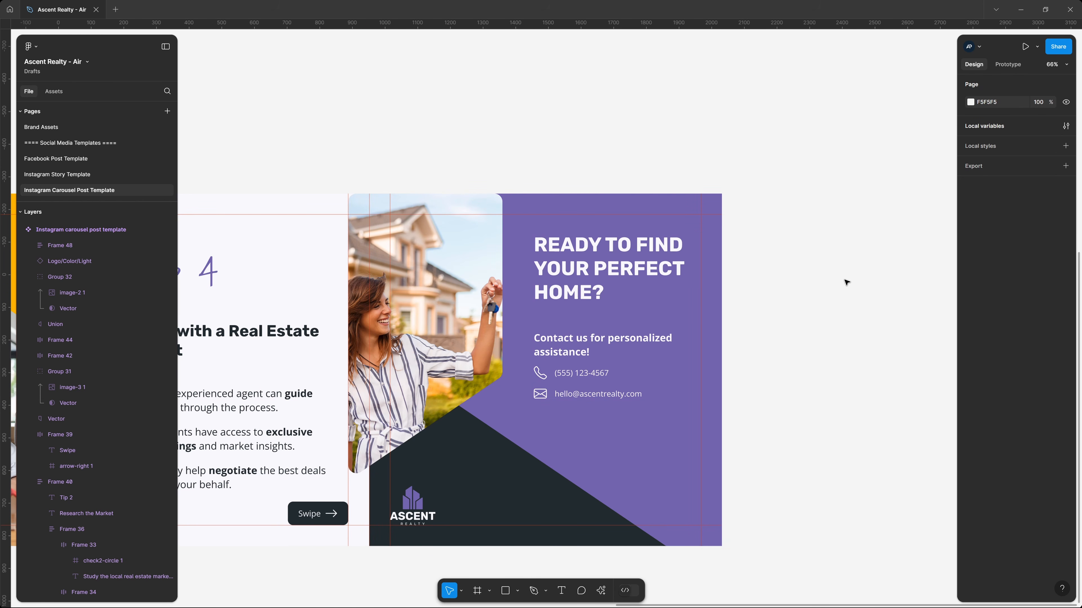
Step: Hide the rulers and review the full carousel template from the first slide to the closing slide
key(shift+r)
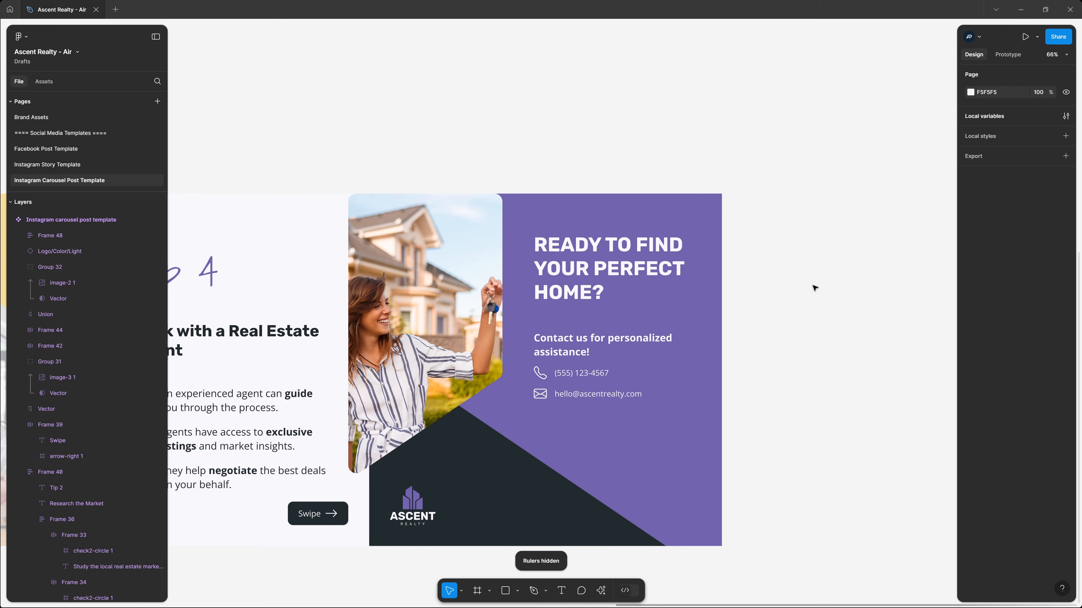
key(shift+1)
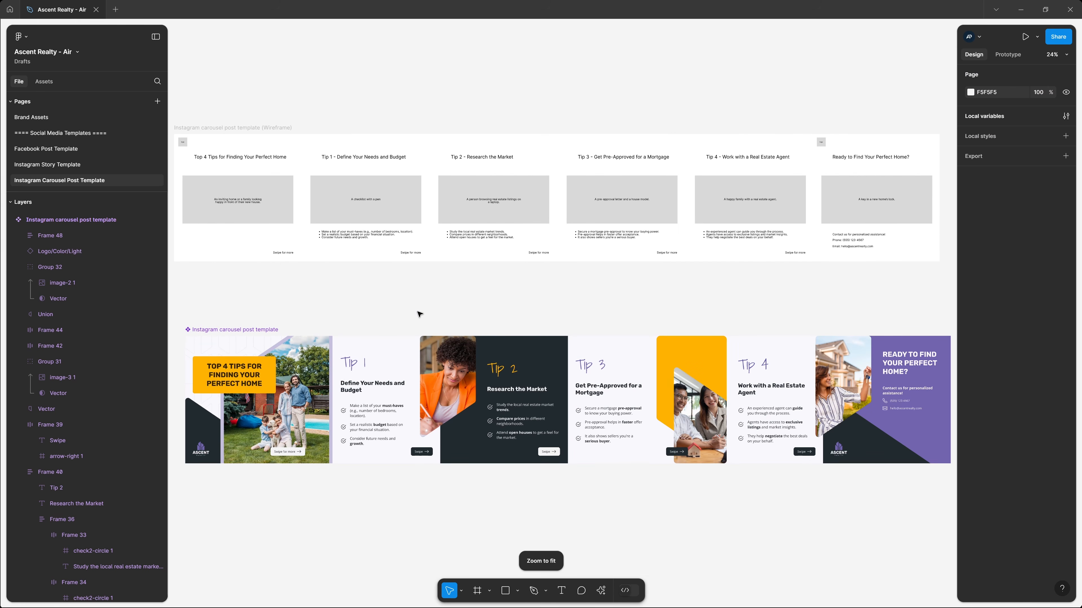
scroll(307, 187, down, 3)
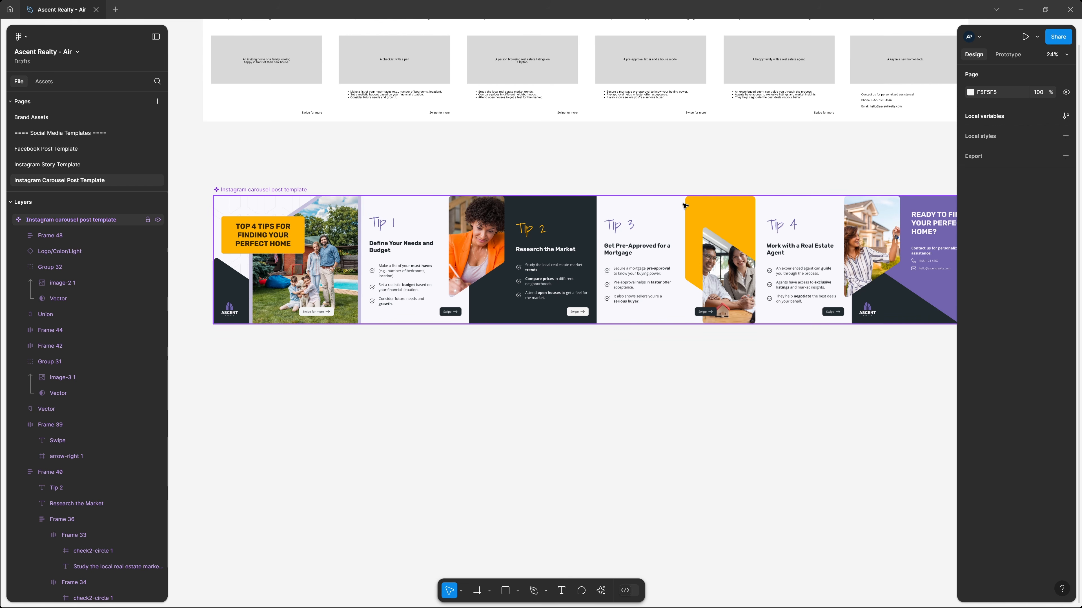
scroll(629, 238, right, 5)
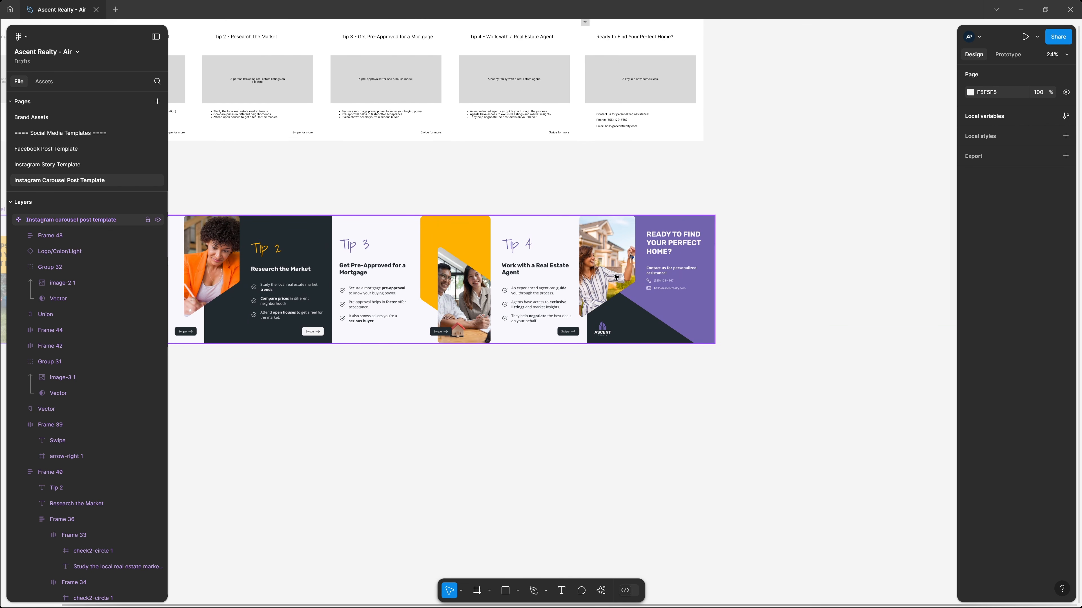
scroll(363, 271, left, 5)
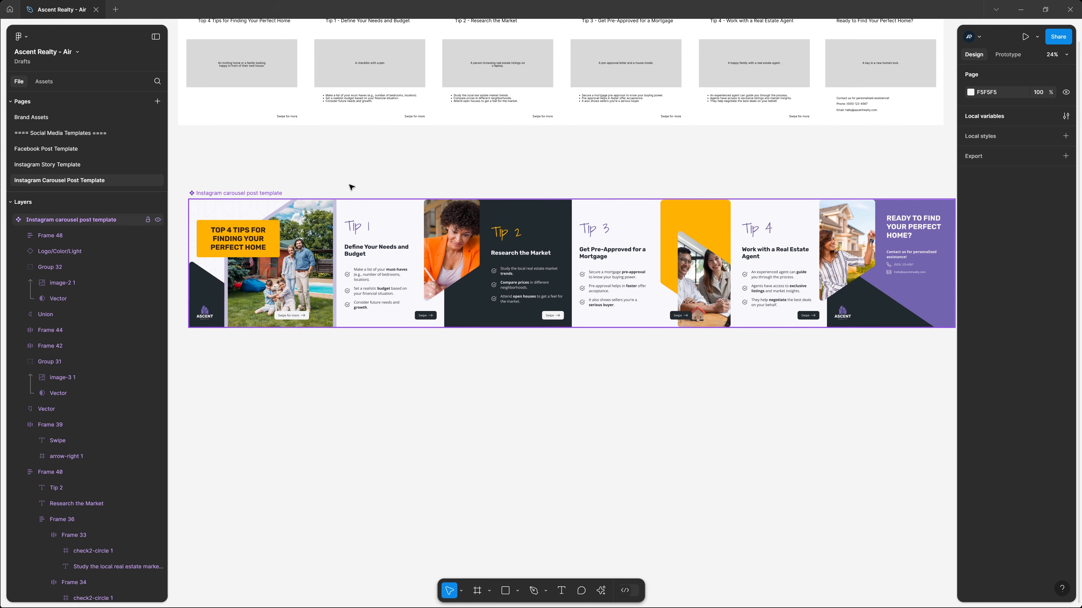
click(268, 195)
click(370, 185)
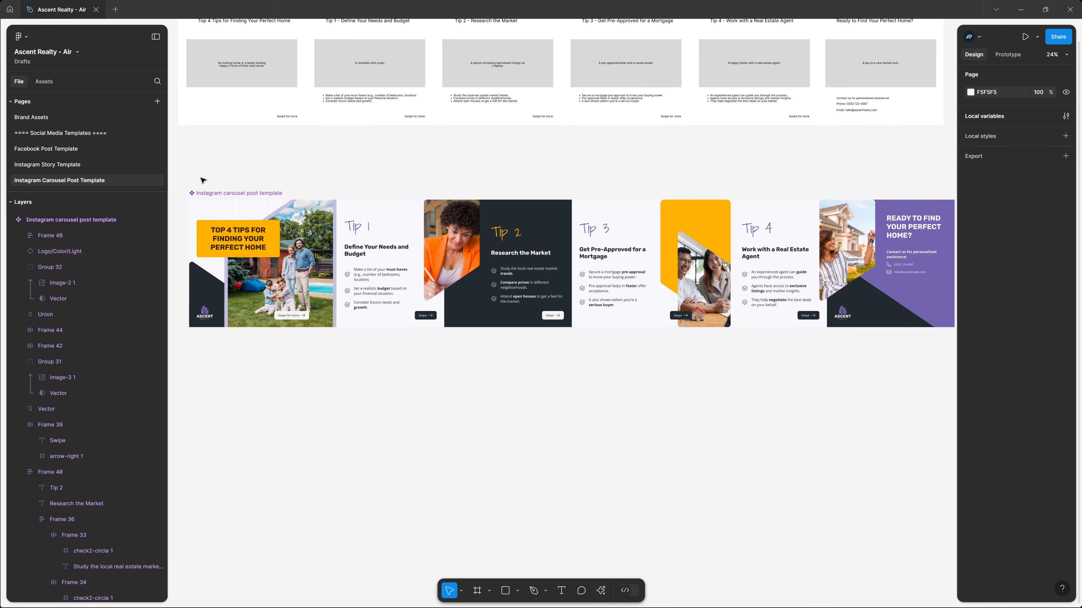
click(205, 192)
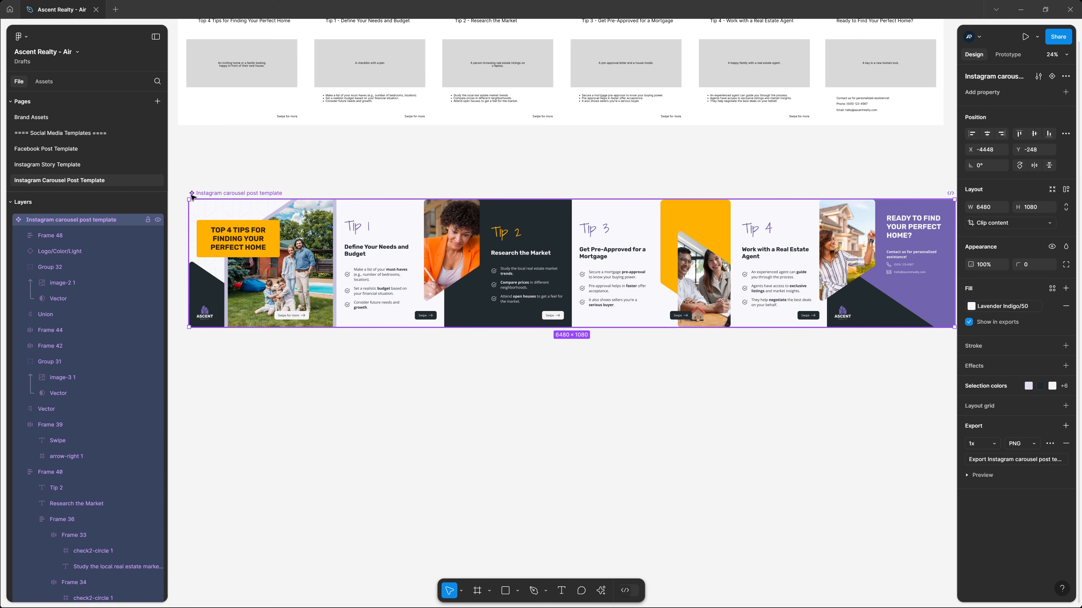
click(312, 192)
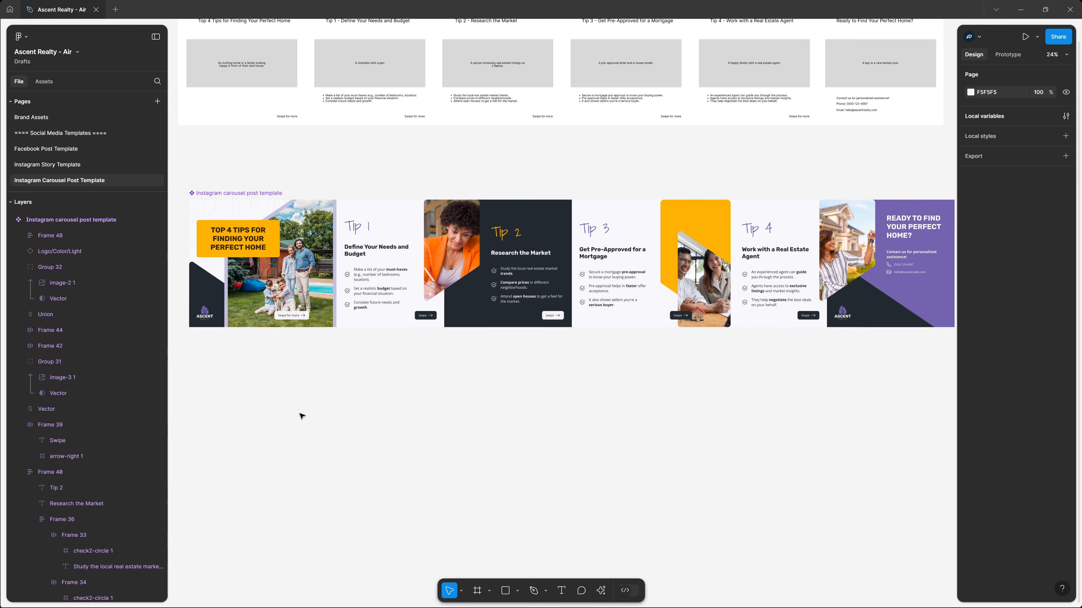
Step: Create a 1080 × 1080 frame below the carousel template, aligned with its left edge at X -4448, Y 1110
key(f)
mouse_move(198, 357)
mouse_down()
mouse_move(366, 500)
mouse_move(327, 473)
mouse_up()
click(990, 188)
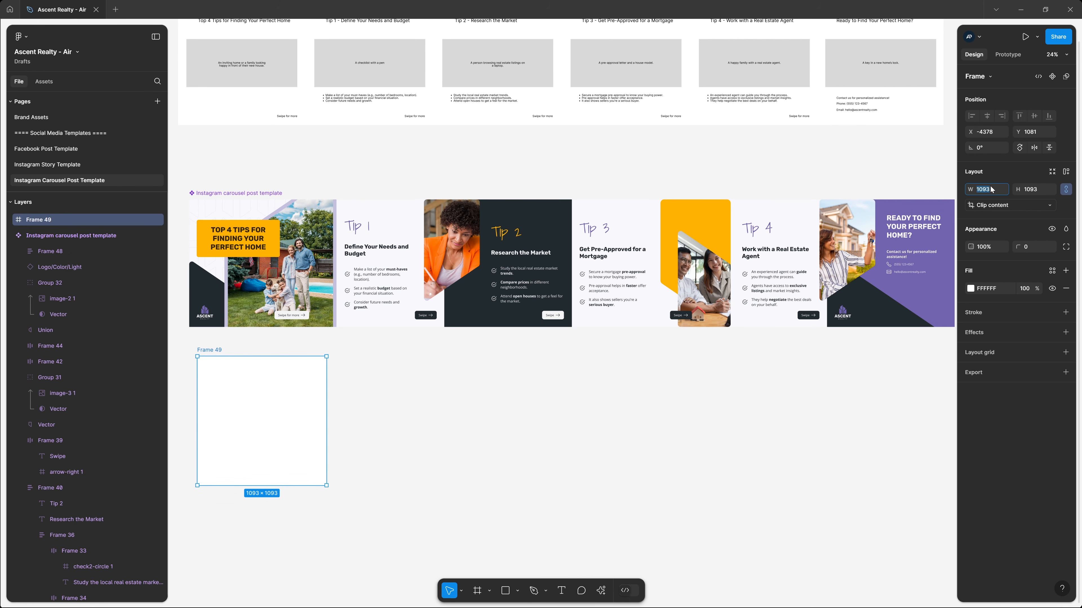
click(461, 388)
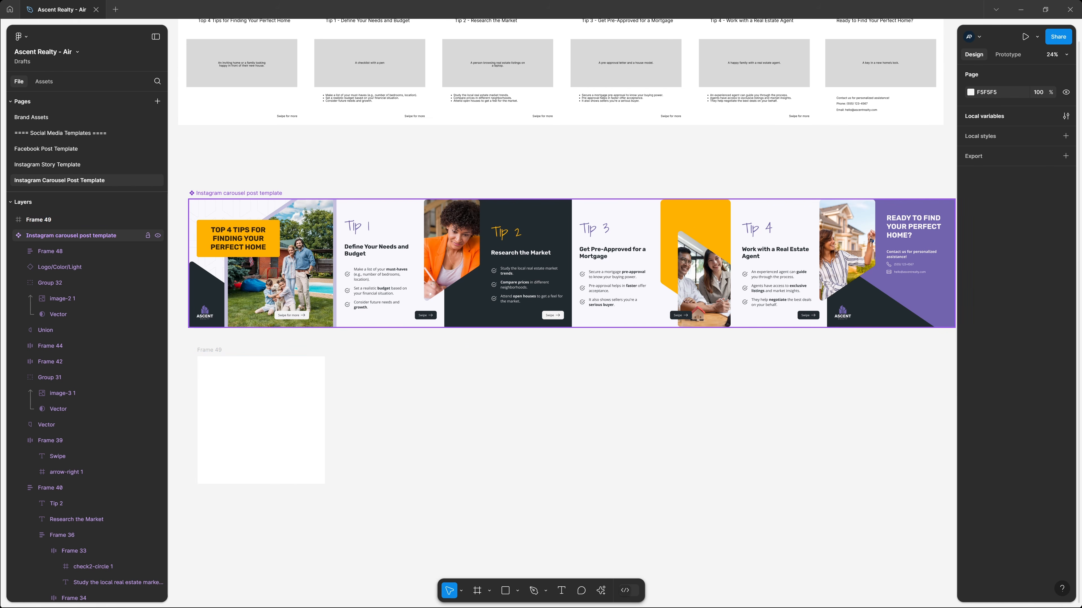
drag(404, 394, 481, 337)
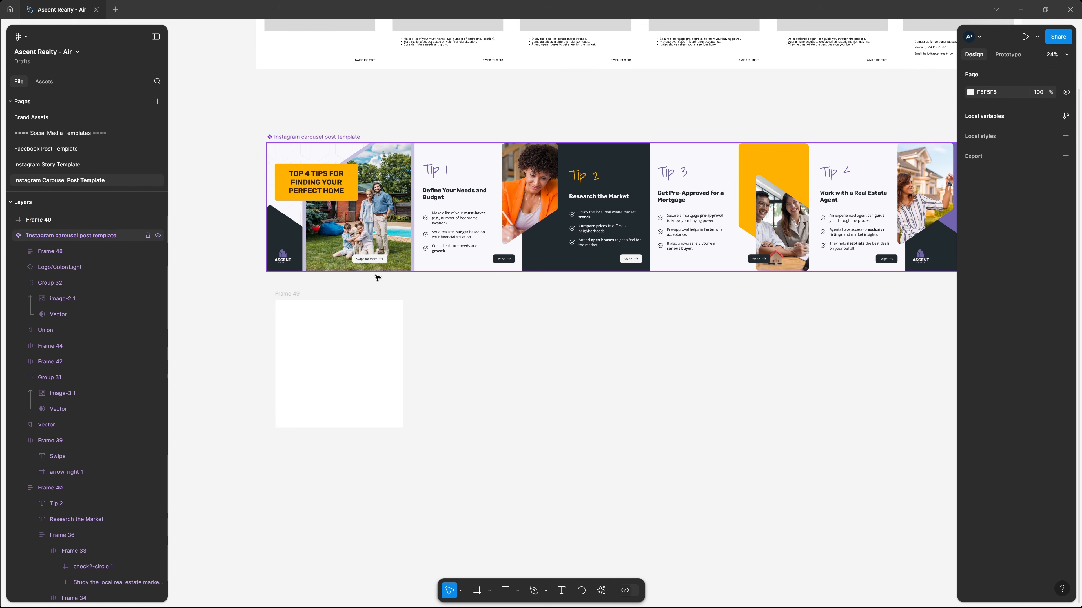
drag(289, 297, 282, 300)
Step: Rename the new square frame as "Insta carousel slide 1"
double_click(280, 298)
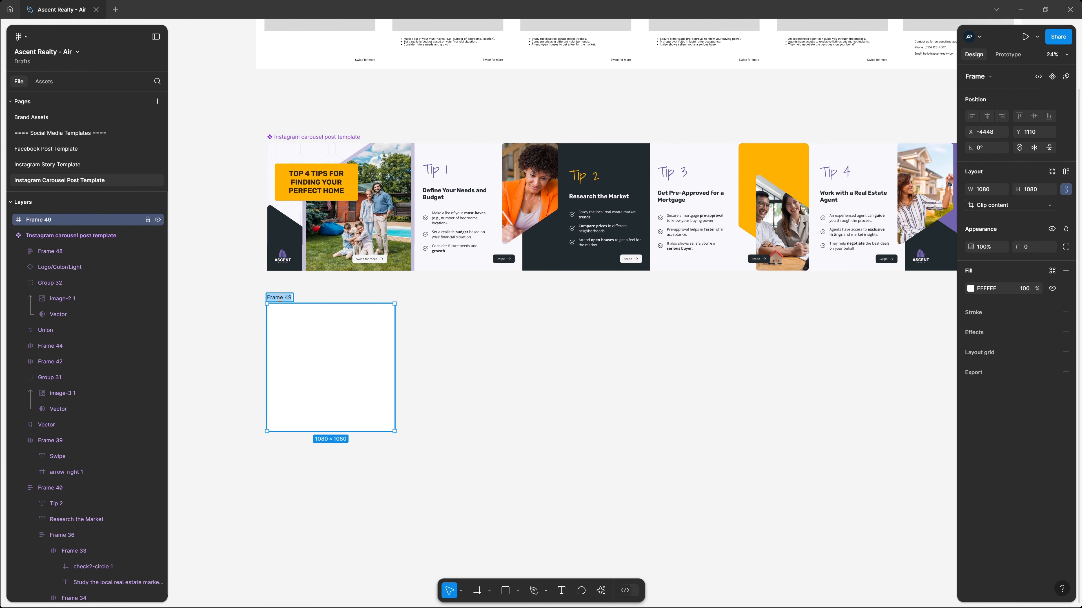
text(insta carousel)
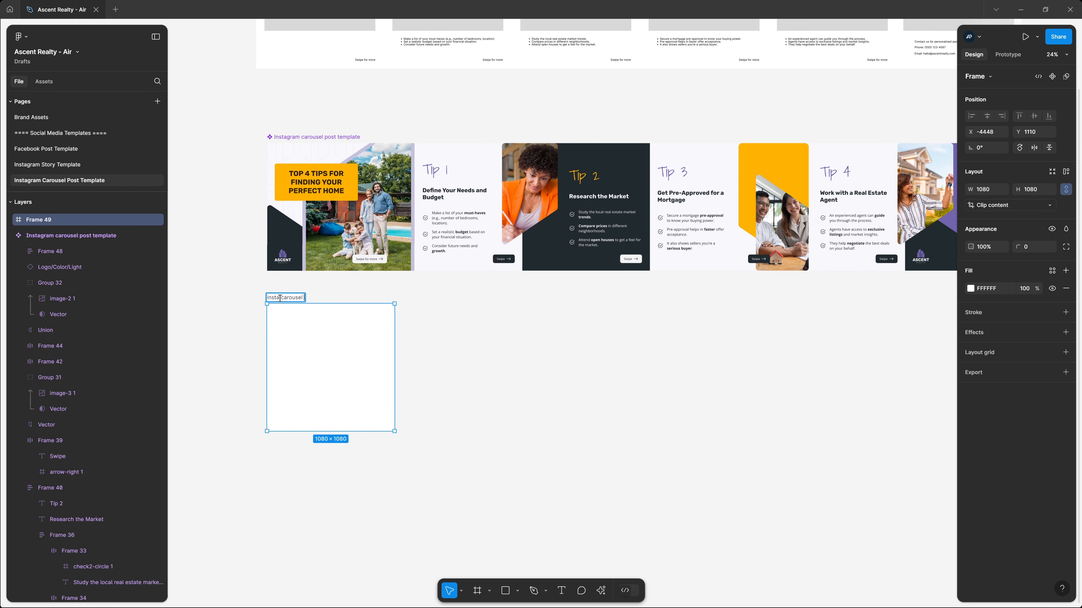
text( slide 1)
key(Return)
key(Escape)
Step: Place an instance of the carousel template component inside the slide 1 frame and align it to the frame's left edge
click(309, 139)
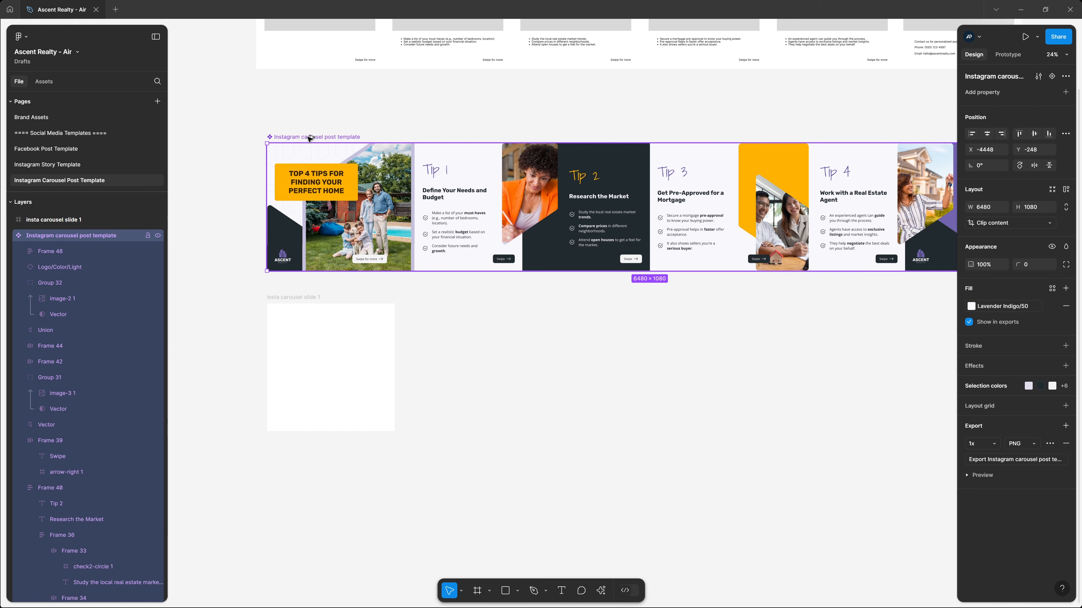
drag(309, 139, 313, 300)
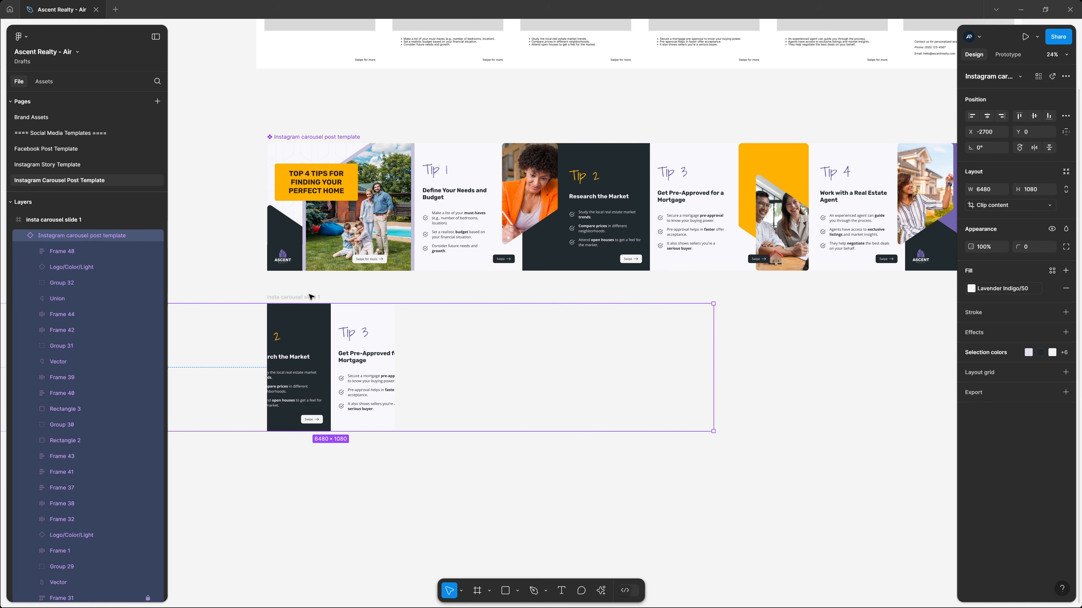
click(971, 115)
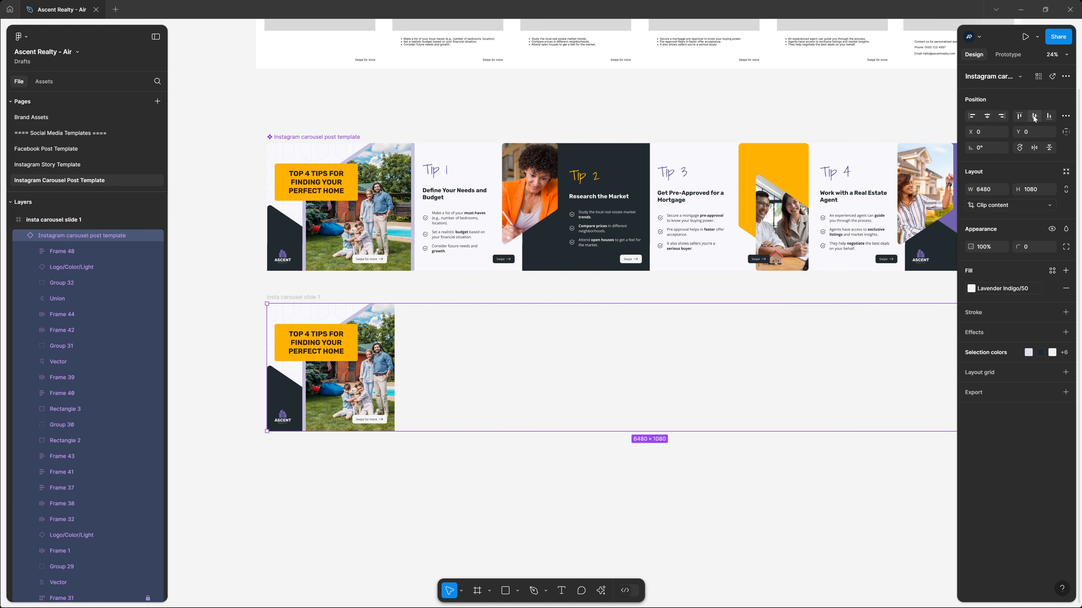
click(378, 498)
Step: Duplicate the slide 1 frame and set the X position of the carousel instance inside the copy to -1080
scroll(252, 387, up, 5)
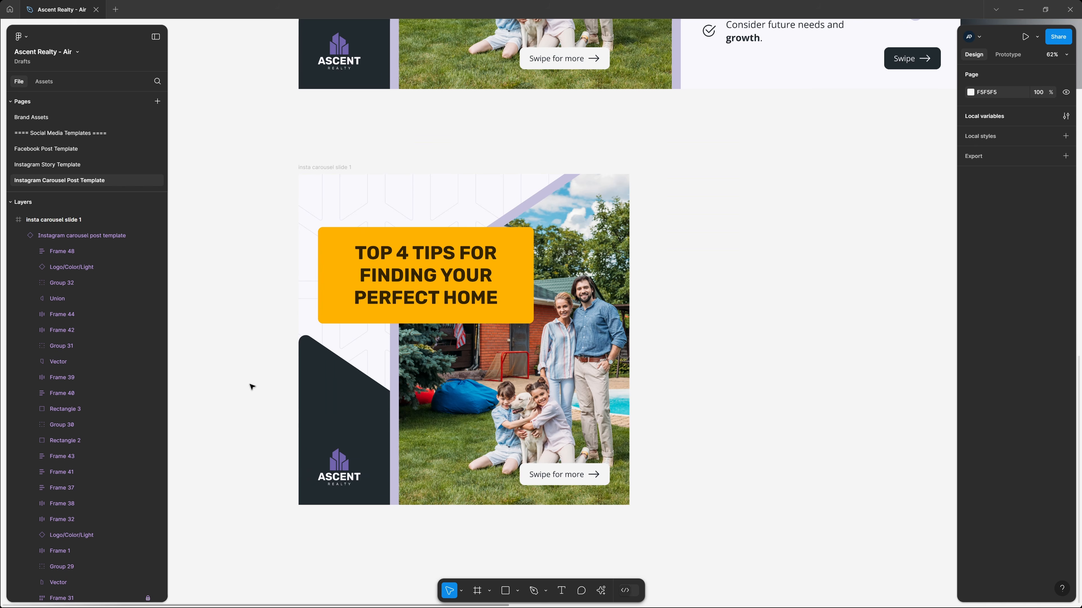
scroll(251, 295, down, 3)
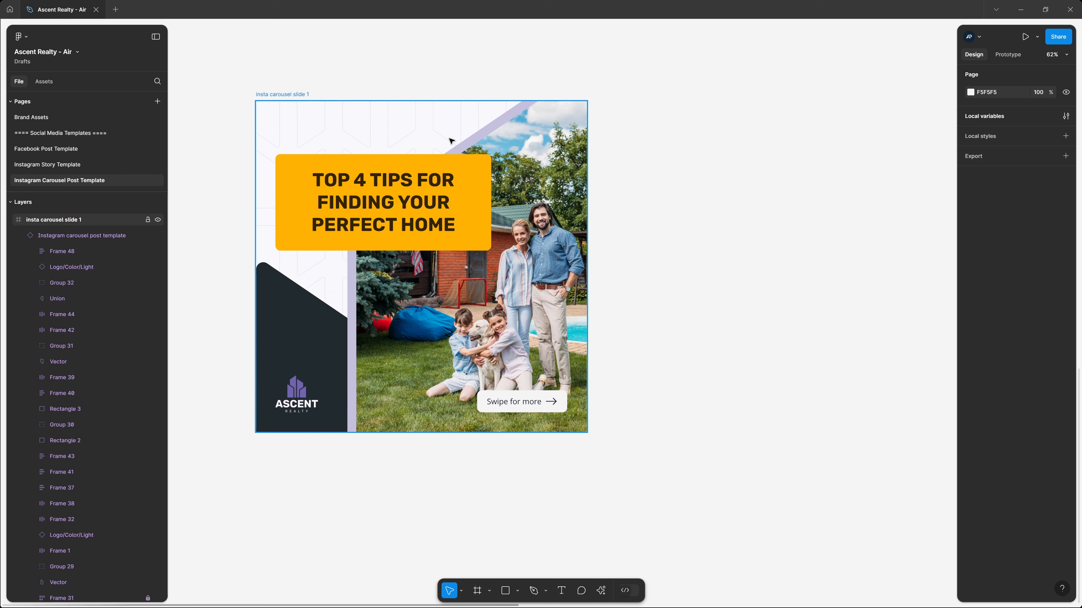
click(295, 96)
key(ctrl+d)
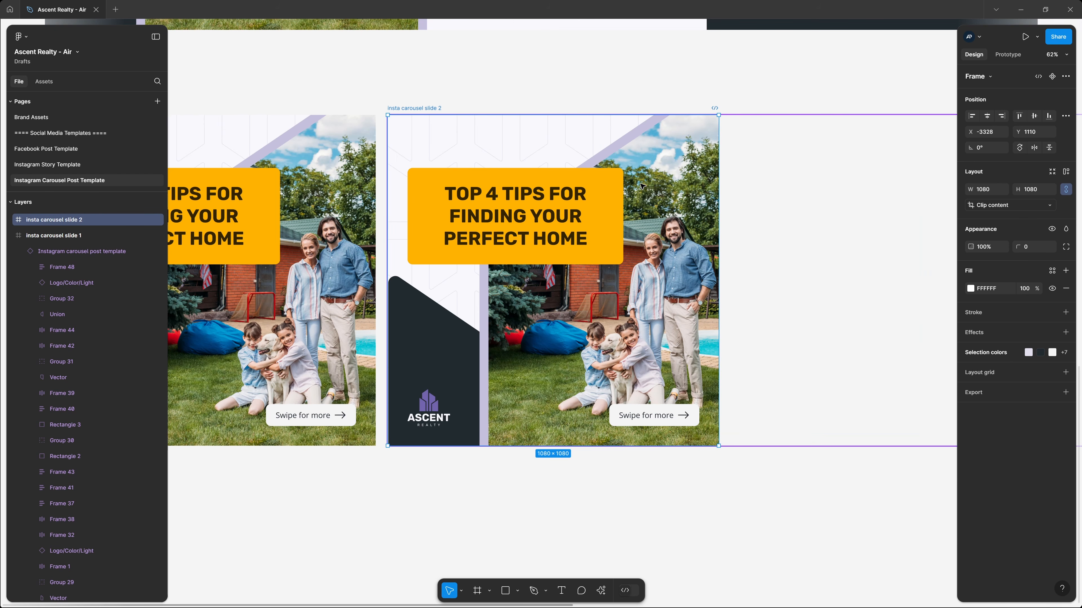
click(637, 209)
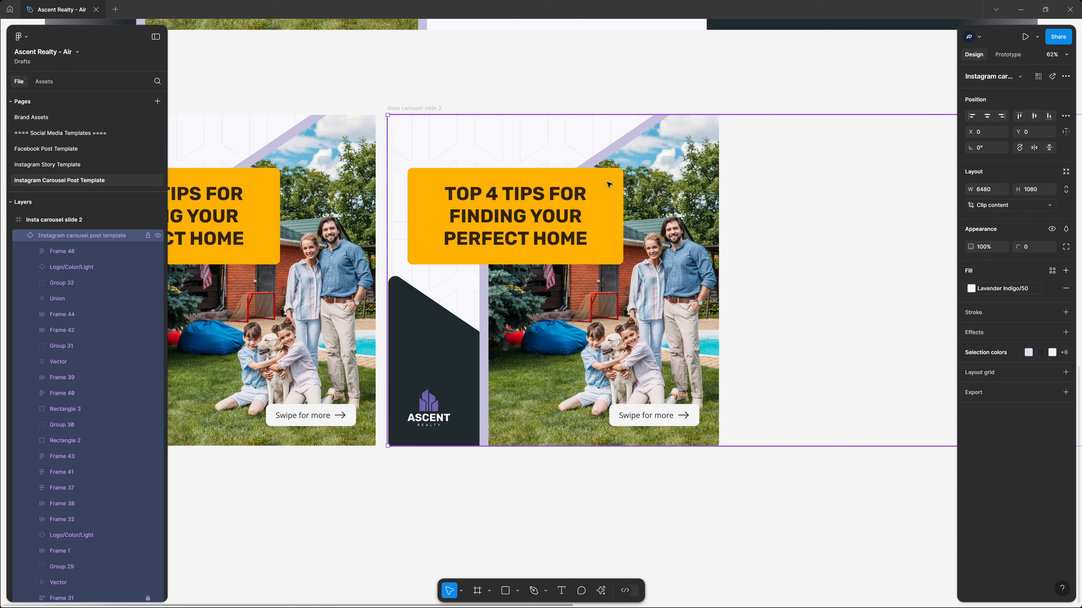
scroll(584, 278, up, 5)
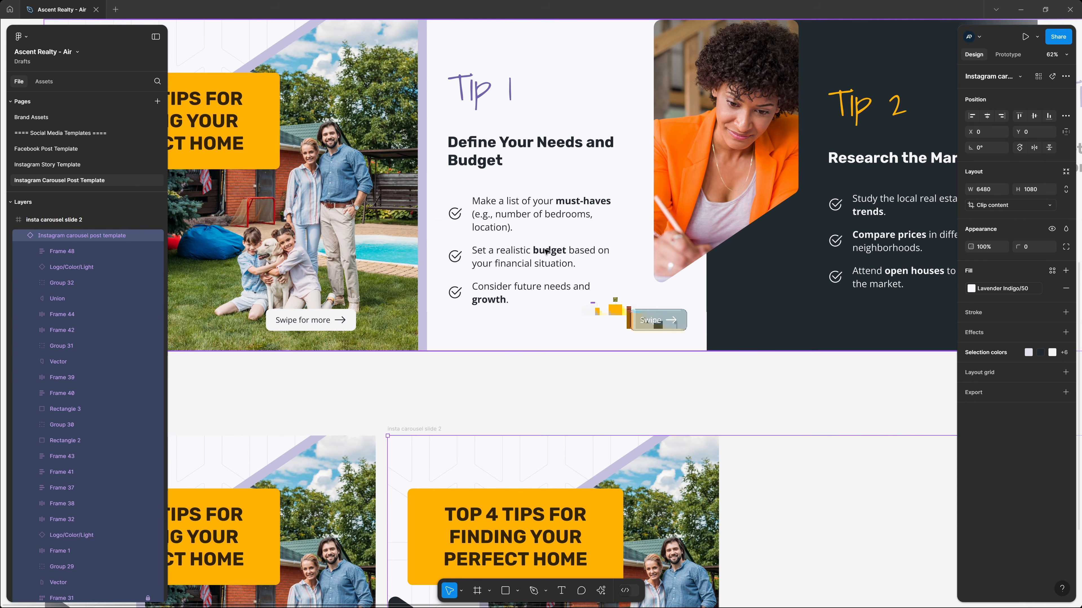
scroll(579, 242, down, 6)
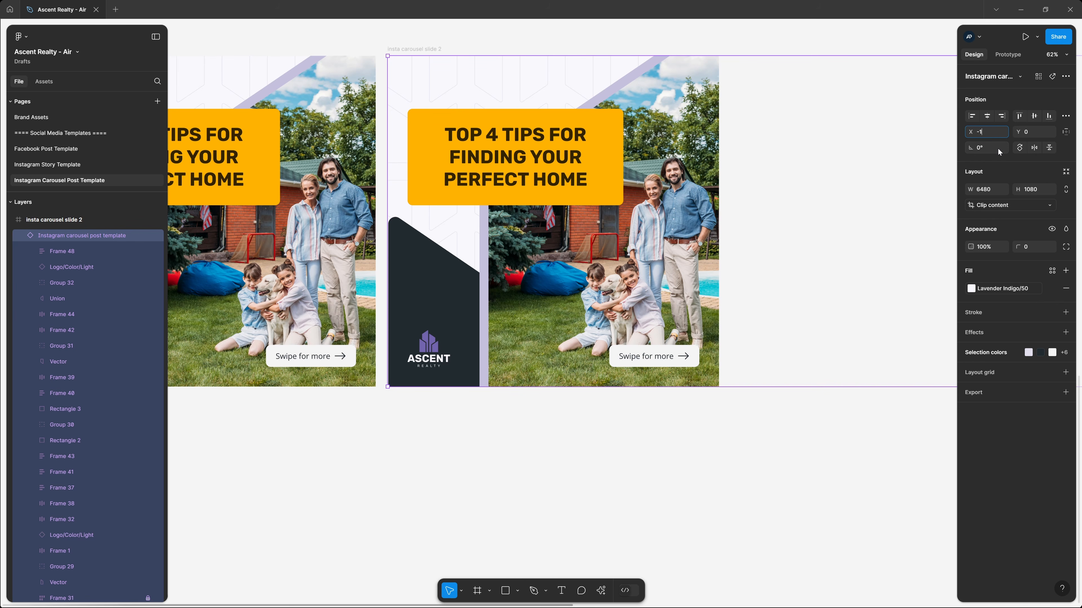
key(Return)
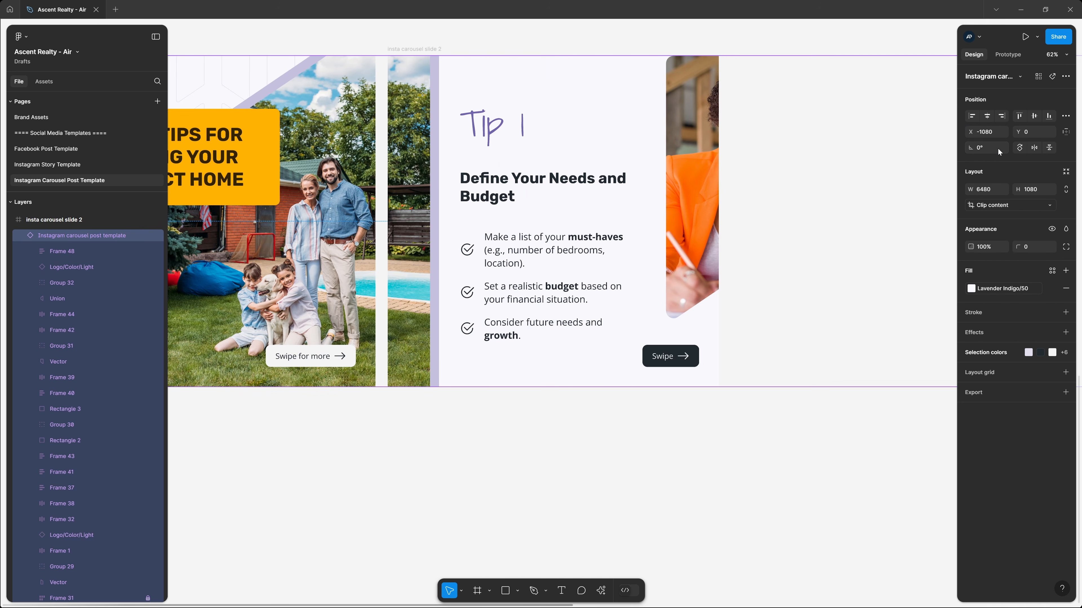
click(568, 490)
Step: Duplicate the slide 2 frame and offset the carousel instance inside the copy by another -1080, to X -2160
drag(599, 381, 552, 460)
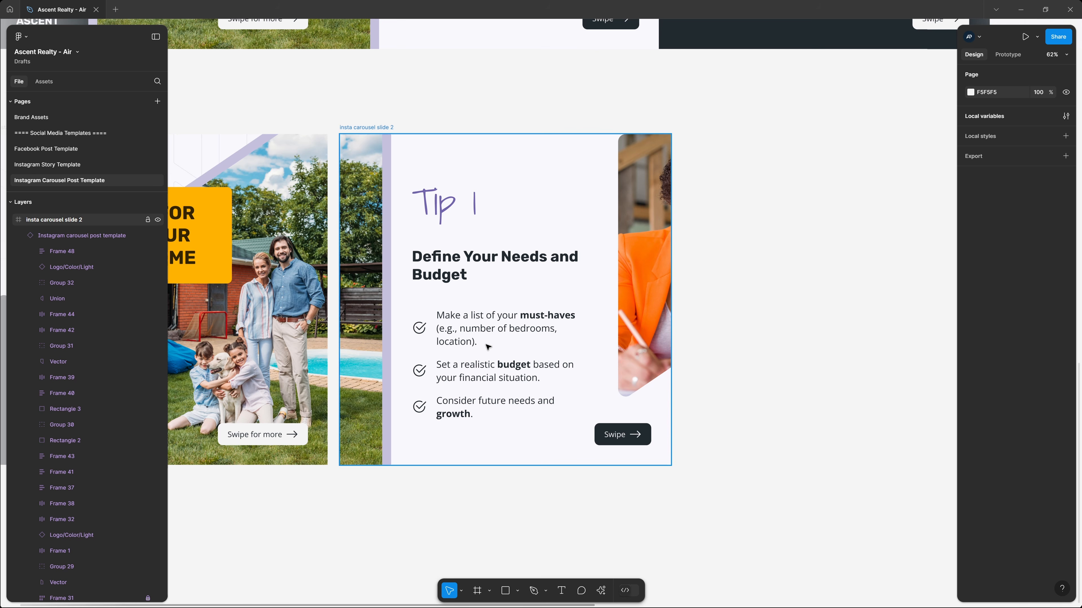
click(373, 127)
key(ctrl+d)
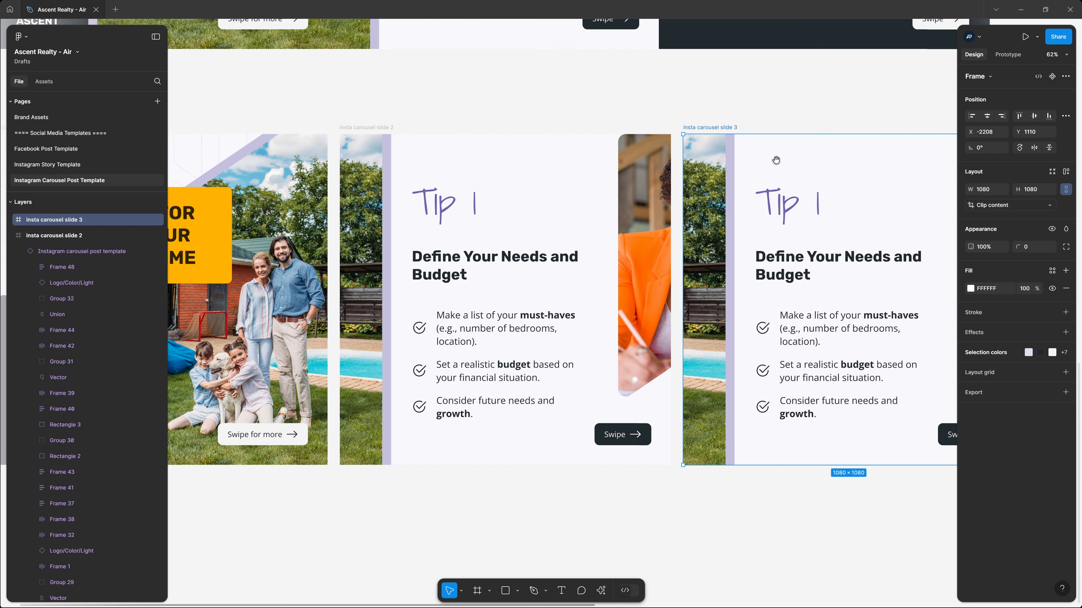
drag(775, 161, 460, 163)
click(496, 216)
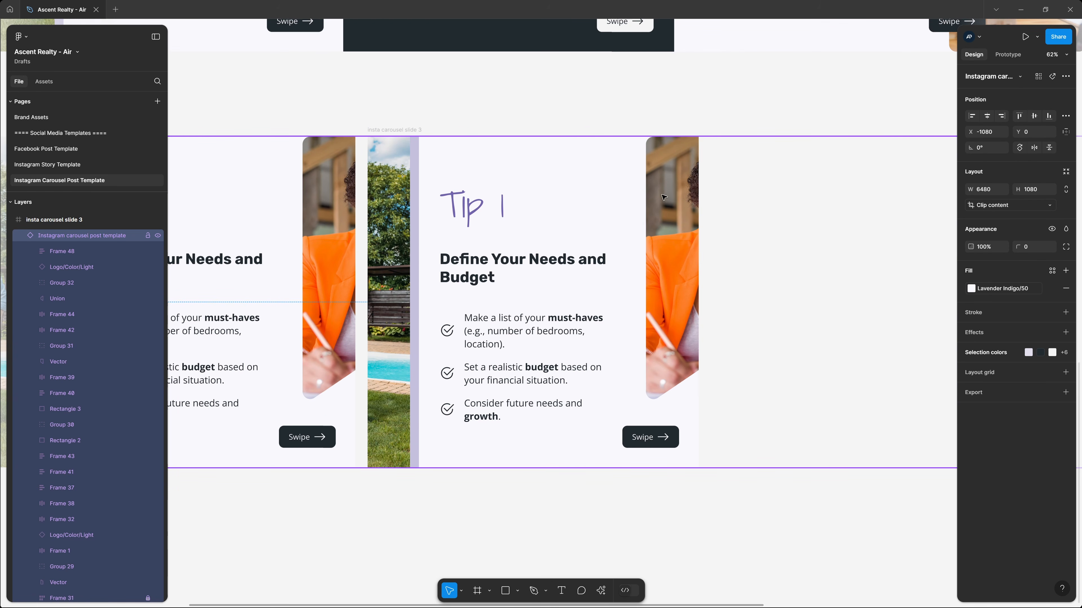
click(991, 131)
key(Right)
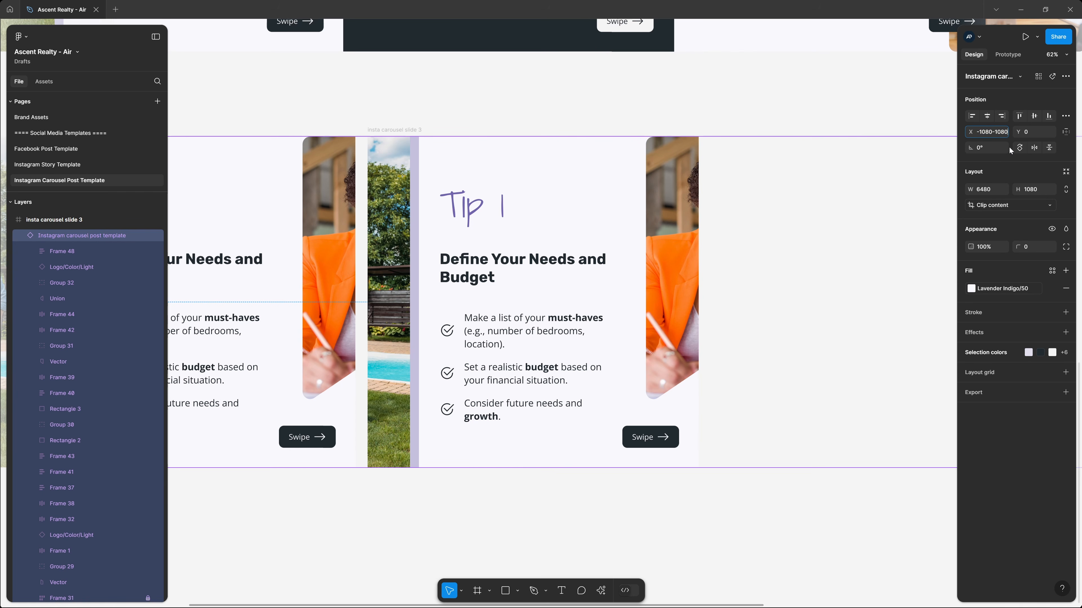
key(Return)
click(447, 118)
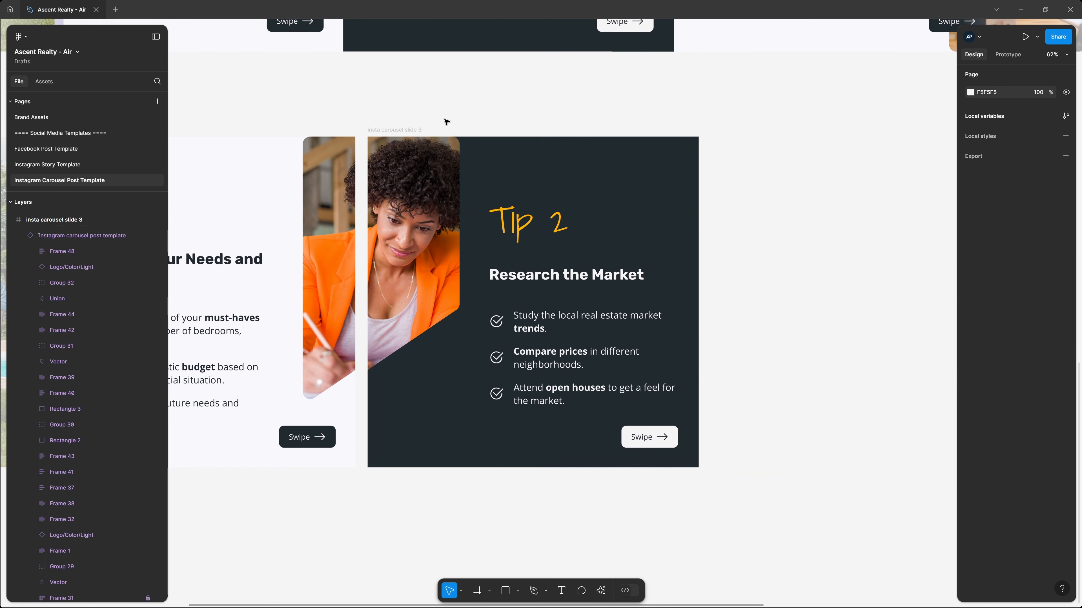
Step: Duplicate the slide 3 frame and offset the carousel instance inside the copy by another -1080, to X -3240
click(416, 129)
key(ctrl+d)
scroll(490, 130, right, 5)
key(Return)
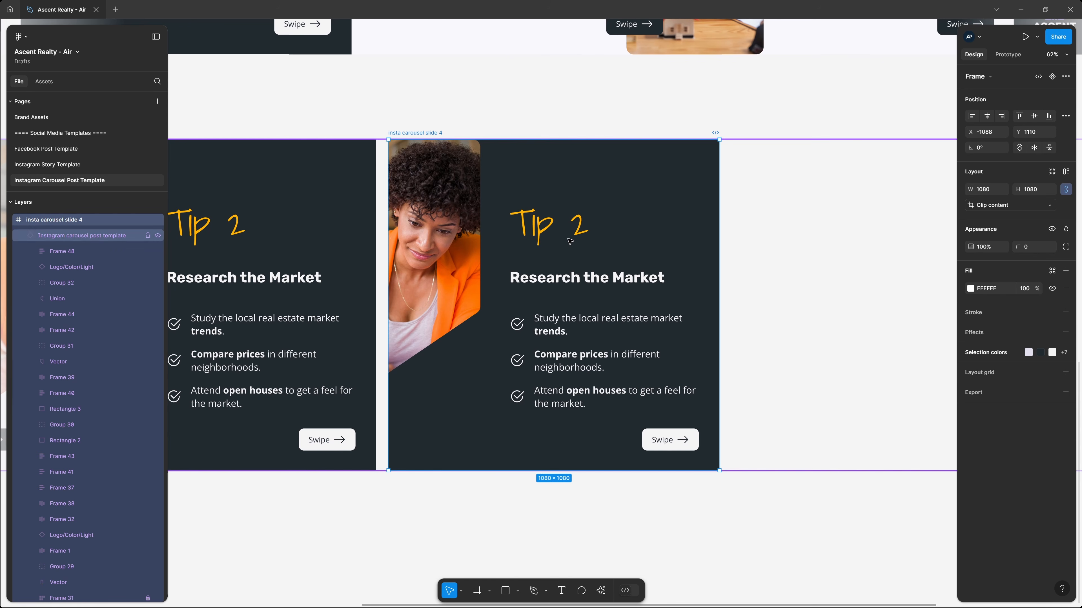
click(997, 133)
click(1004, 133)
text(-)
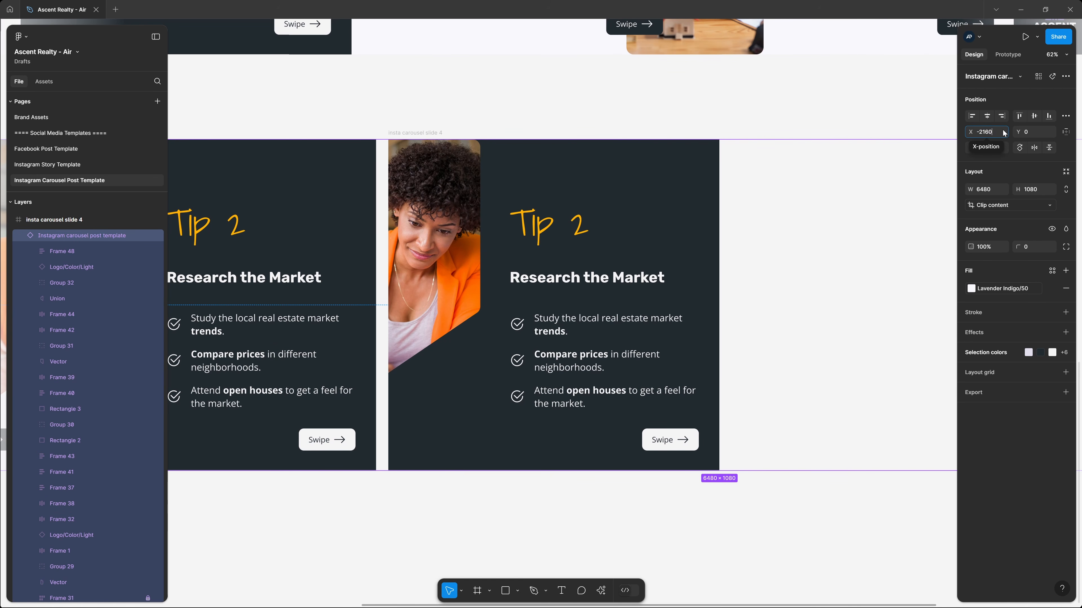
text(1080)
key(Return)
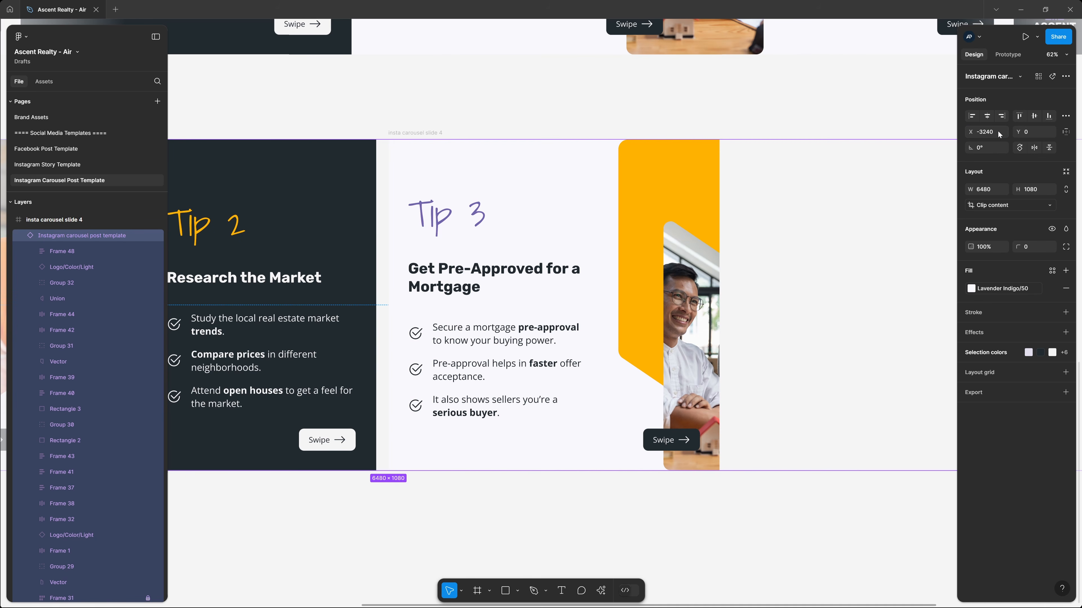
Step: Duplicate the slide 4 frame and offset the carousel instance inside the copy by another -1080, to X -4320
click(430, 133)
key(ctrl+d)
drag(688, 132, 339, 133)
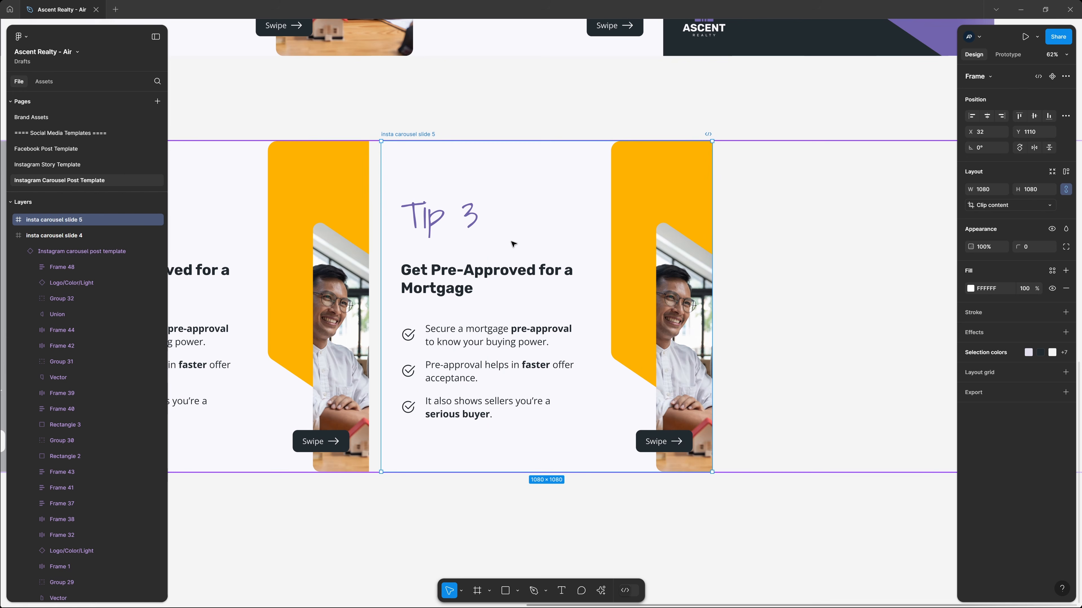
click(512, 244)
click(990, 134)
click(1002, 135)
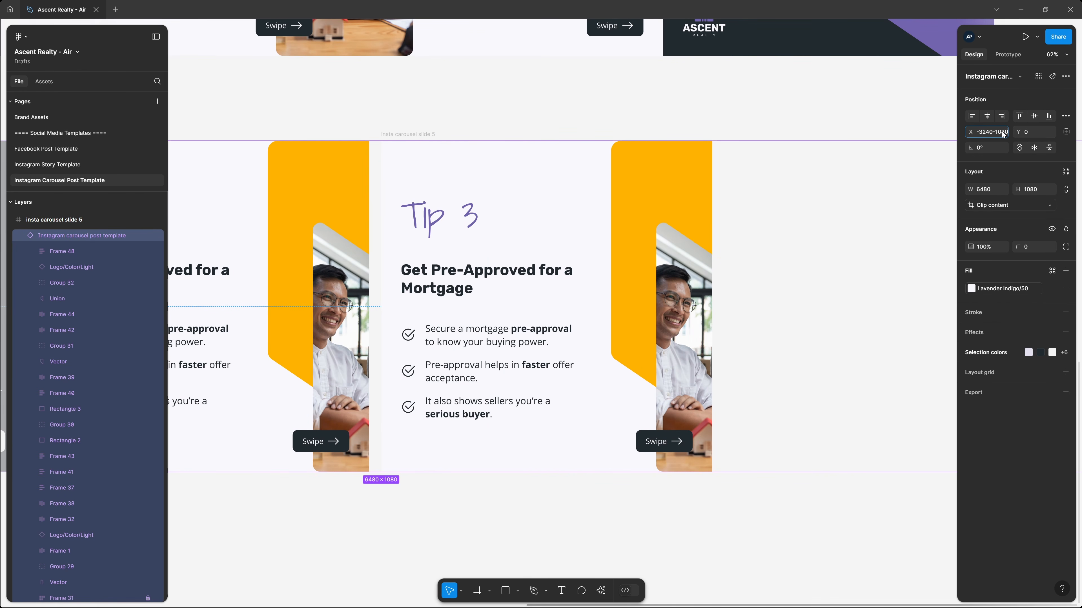
text(-1080)
key(Return)
Step: Duplicate the slide 5 frame and offset the carousel instance inside the copy by another -1080, to X -5400
click(426, 134)
key(ctrl+d)
drag(827, 141, 474, 144)
click(475, 144)
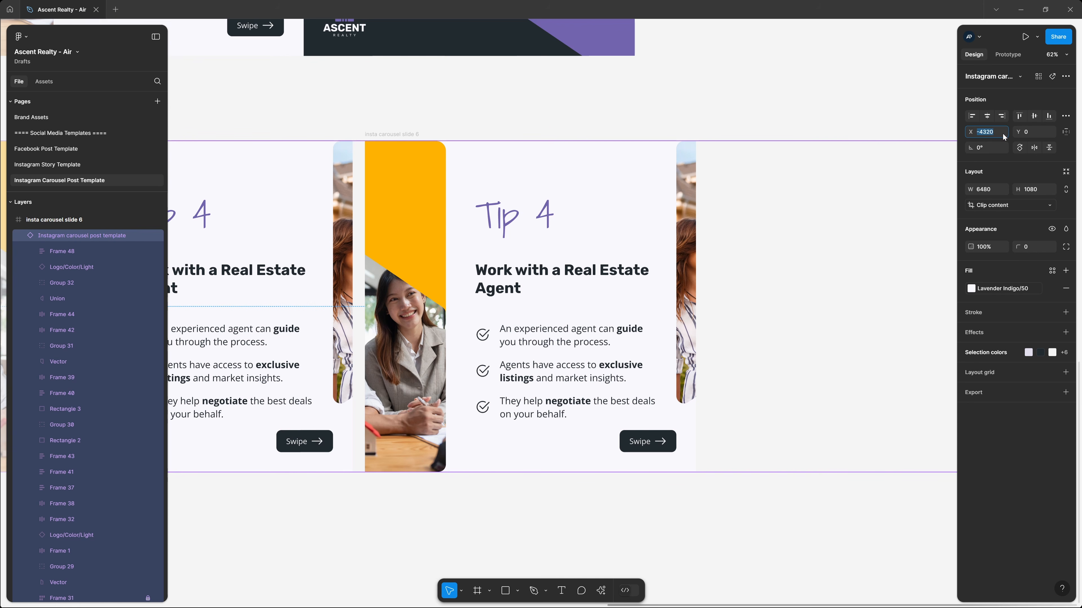
text(-1080)
key(Return)
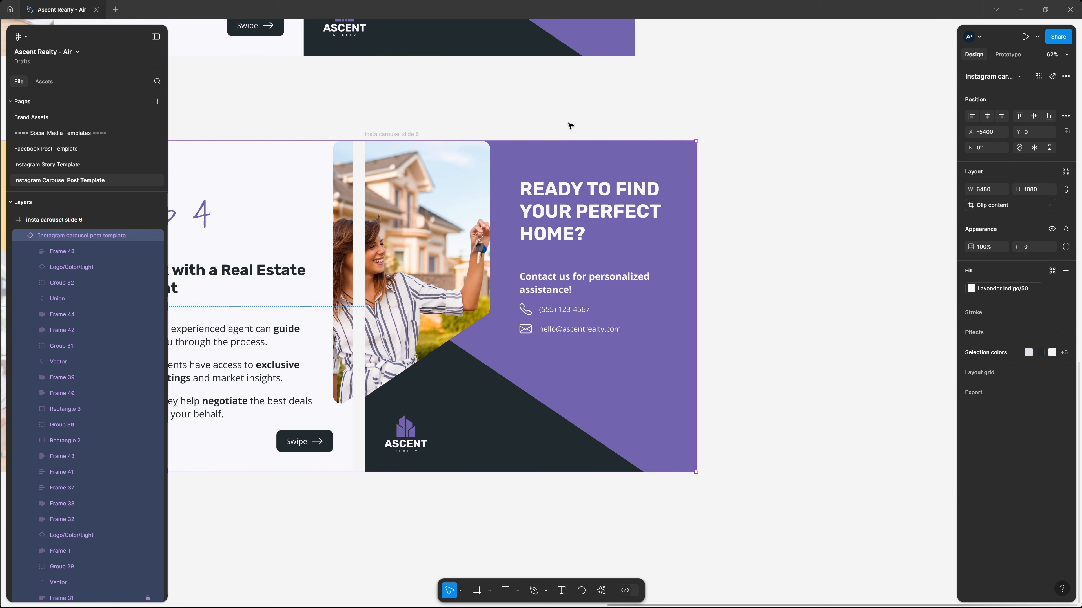
click(527, 106)
Step: Select all six carousel slide frames and export them as PNG files to the Instagram Carousel Post folder
scroll(310, 282, down, 6)
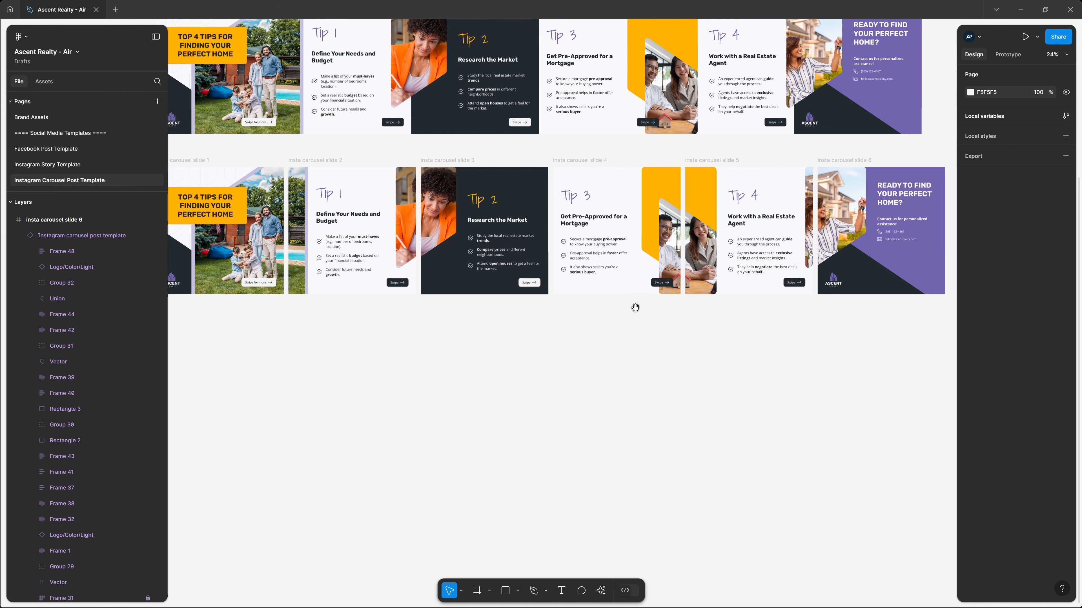
scroll(635, 308, down, 1)
drag(172, 161, 943, 348)
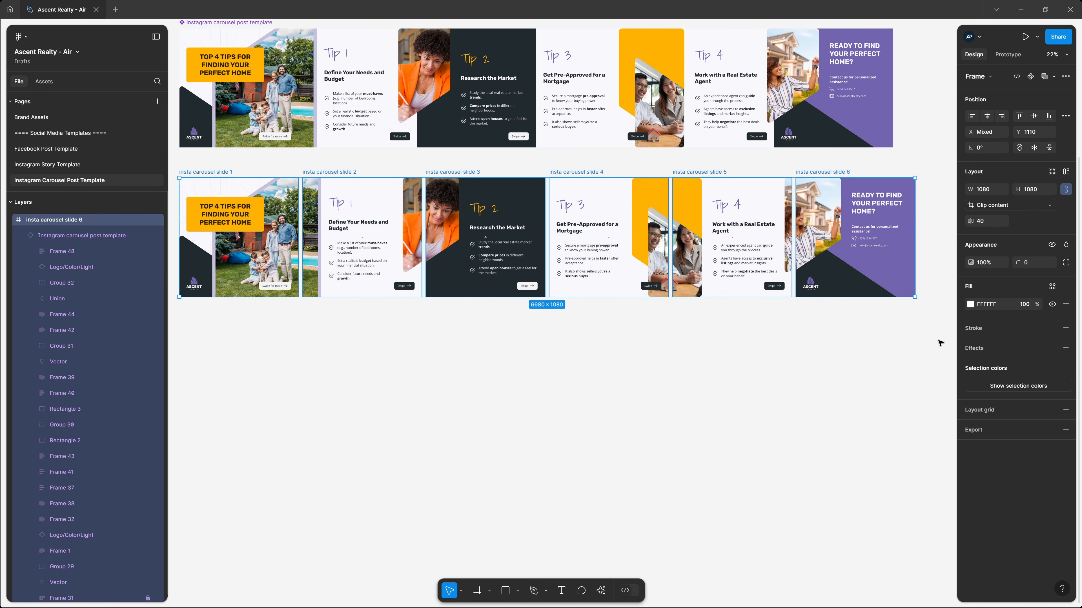
click(1066, 429)
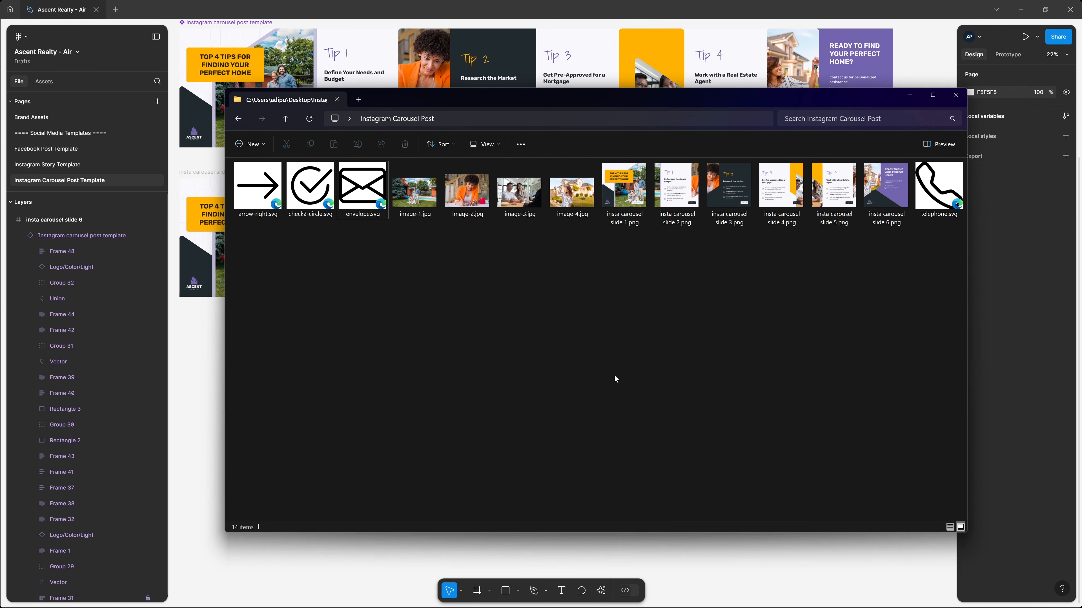
Step: Preview the exported PNG files of carousel slides 1 to 6 one after another in the Instagram Carousel Post folder
click(624, 191)
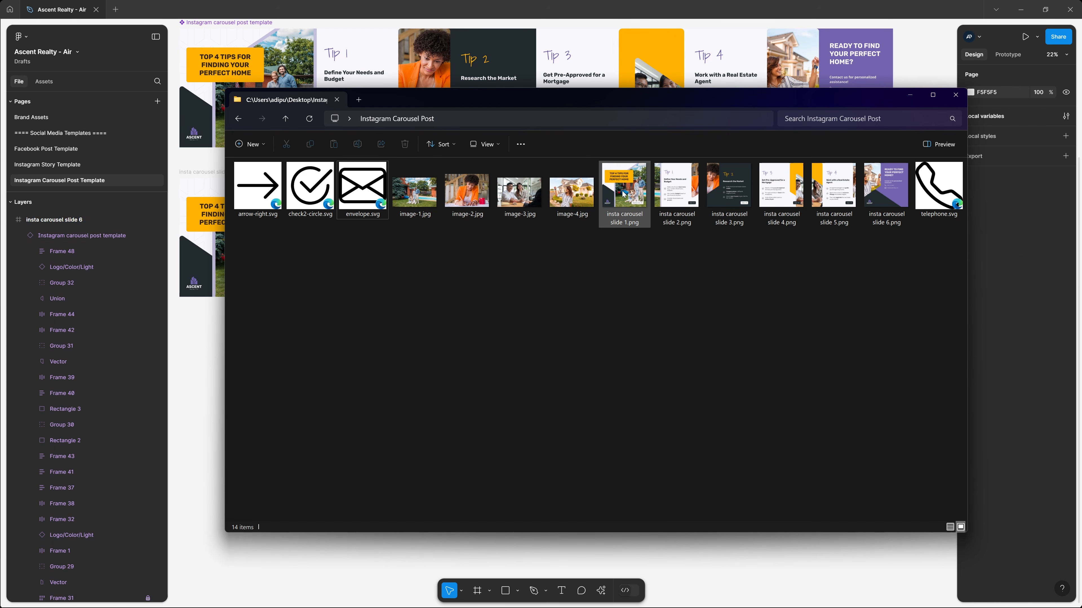
key(space)
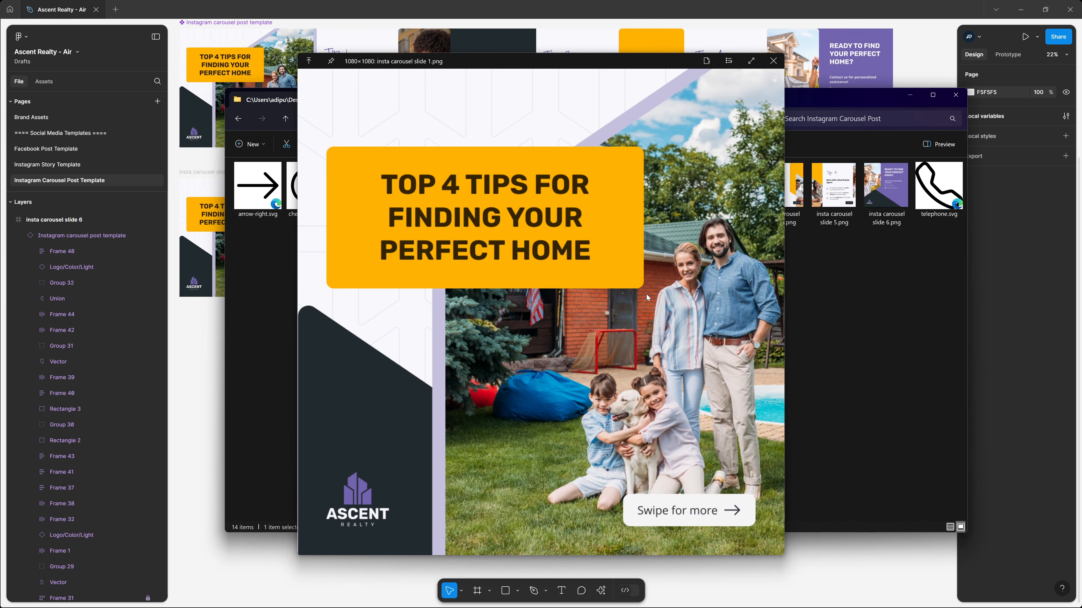
key(Right)
key(Right)
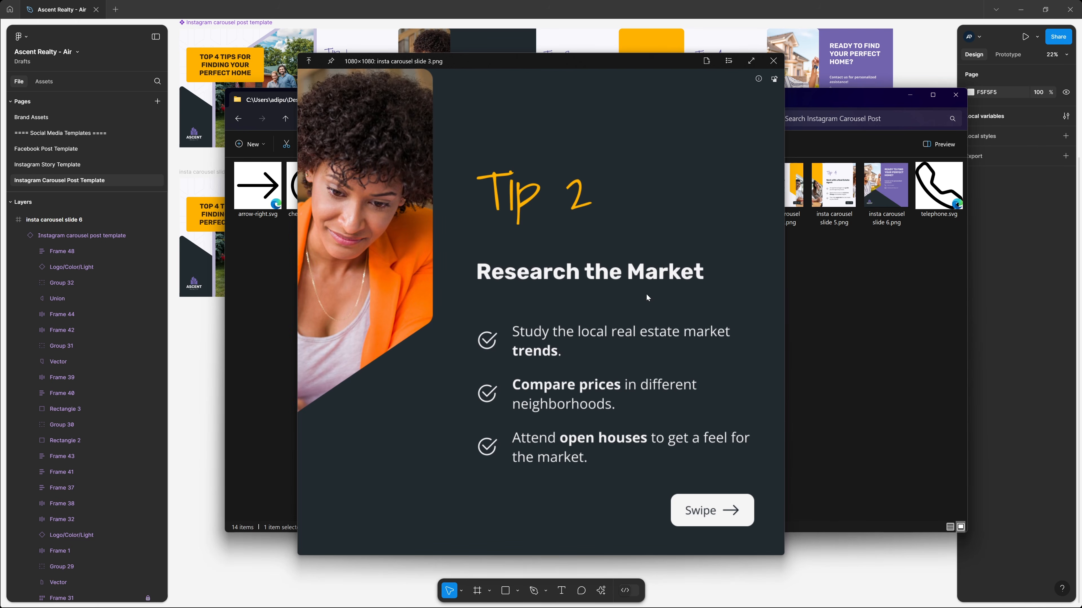
key(Right)
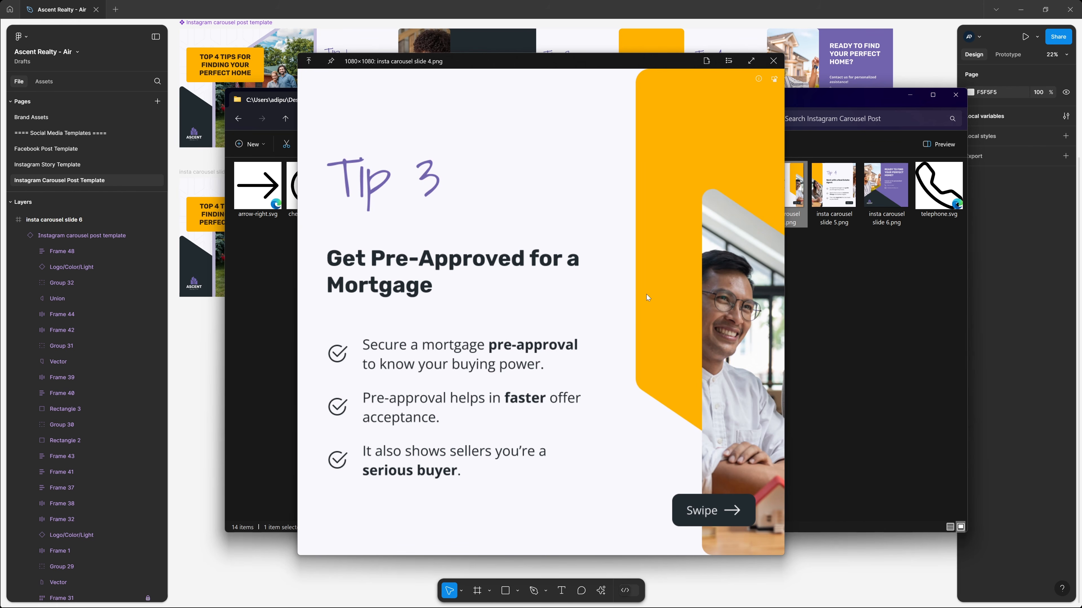
key(Right)
key(Right)
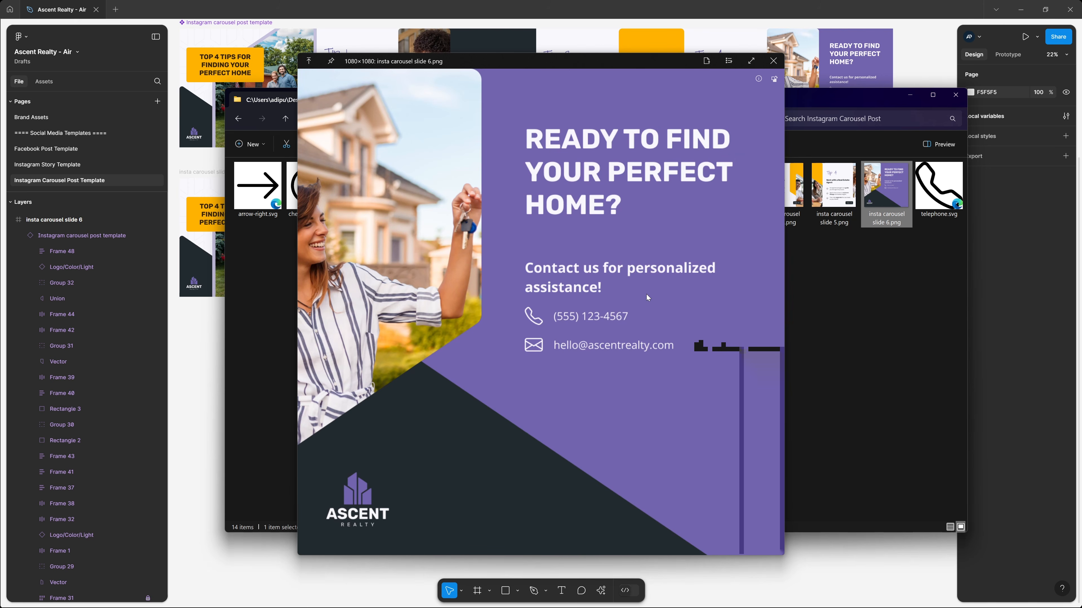
key(Escape)
click(649, 315)
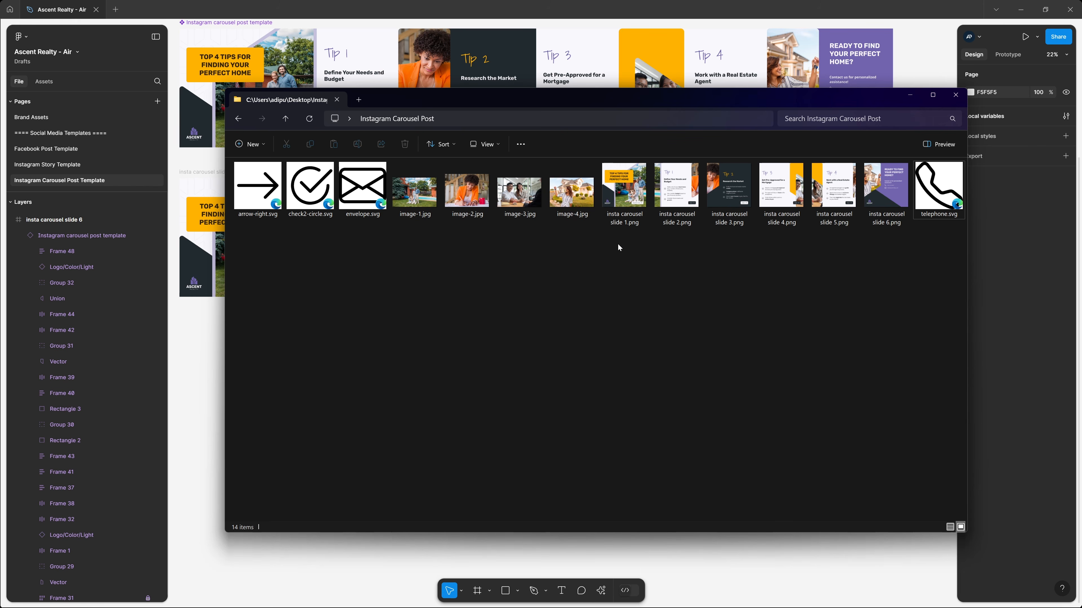